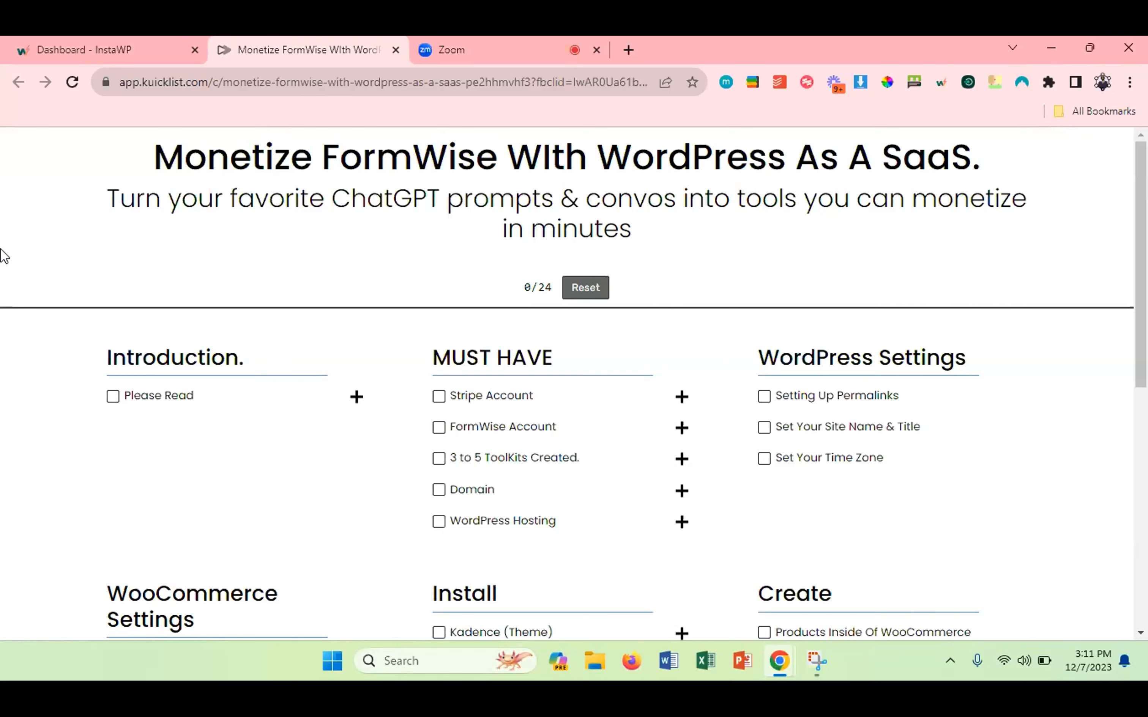
Create a new site from scratch with the Blank WordPress configuration and log in to its admin dashboard.
left_click(61, 37)
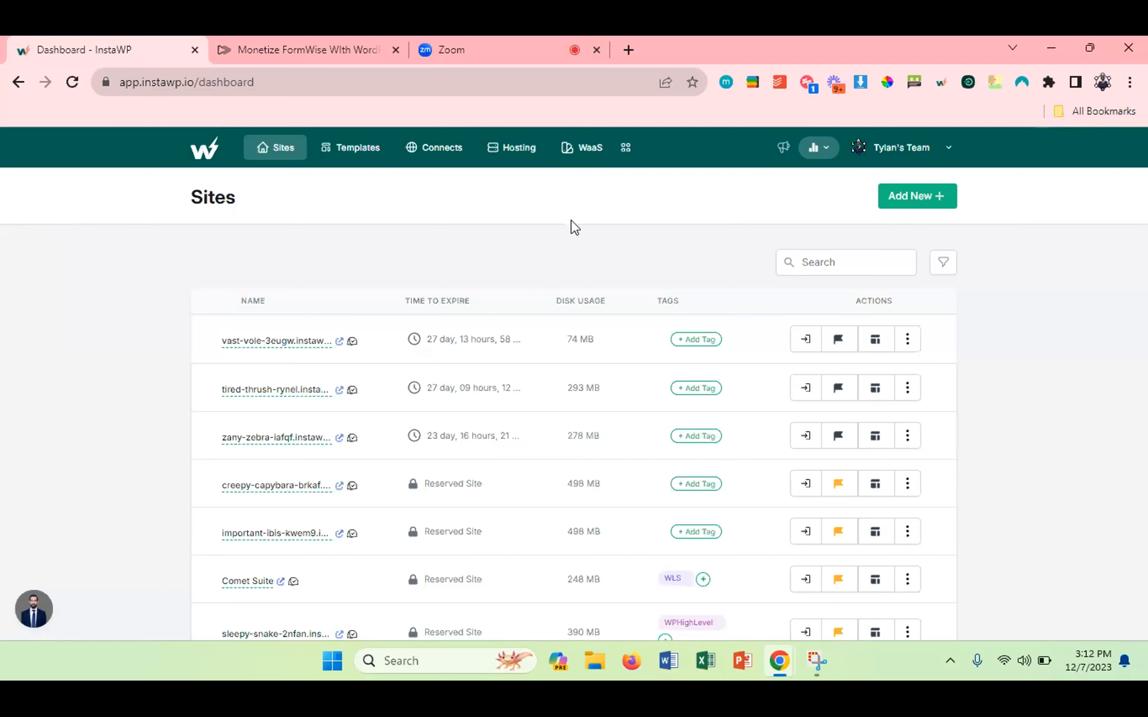
left_click(916, 197)
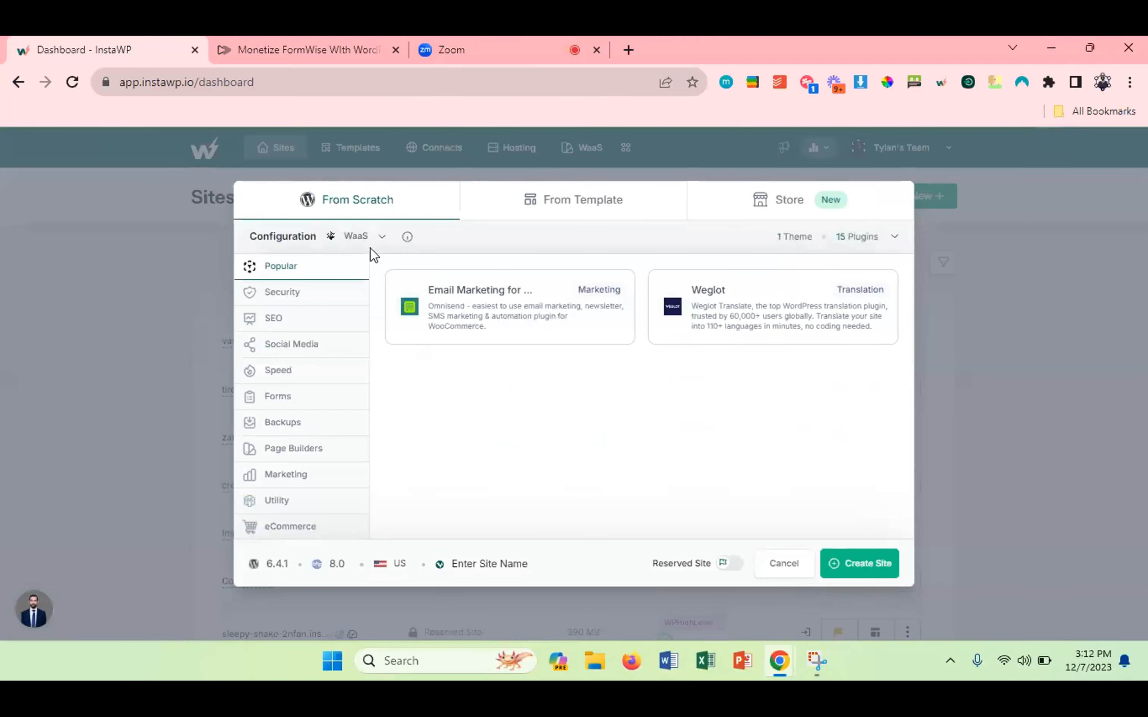
left_click(356, 238)
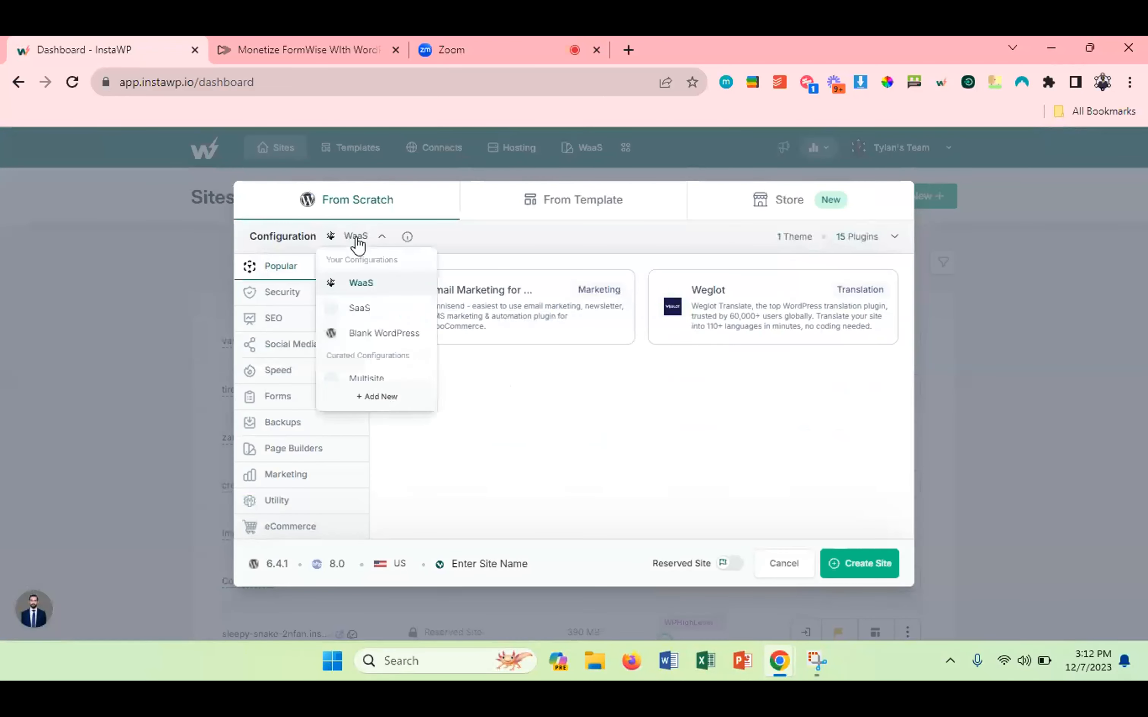
left_click(356, 334)
left_click(868, 561)
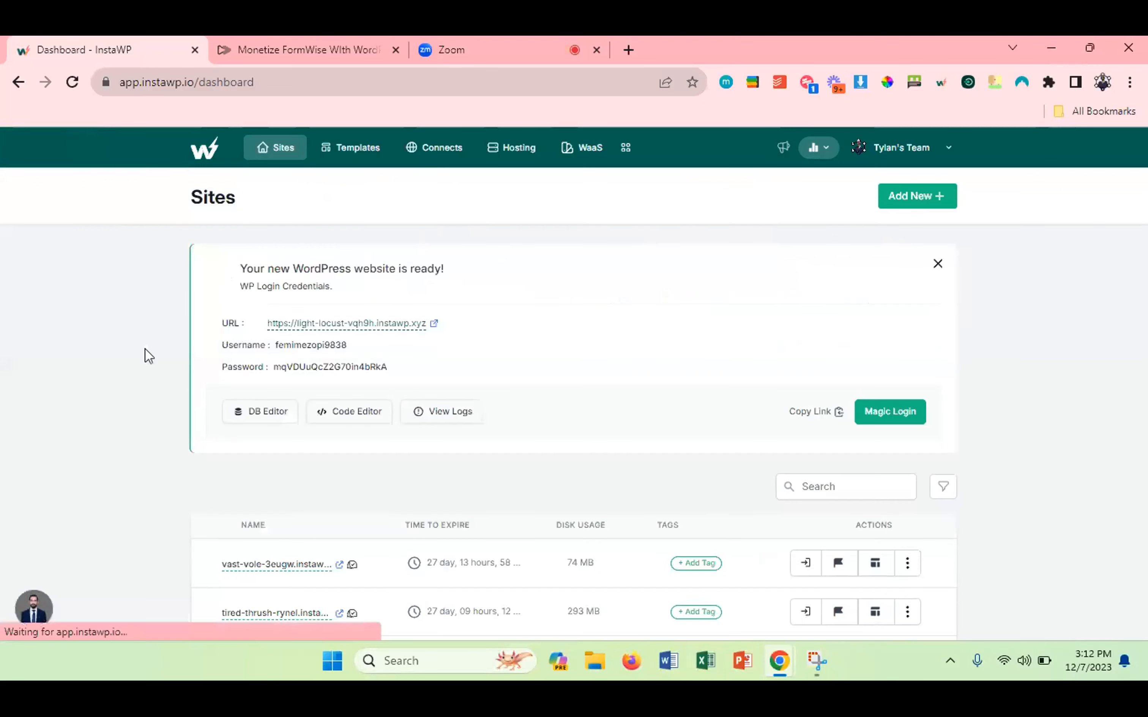
left_click(903, 426)
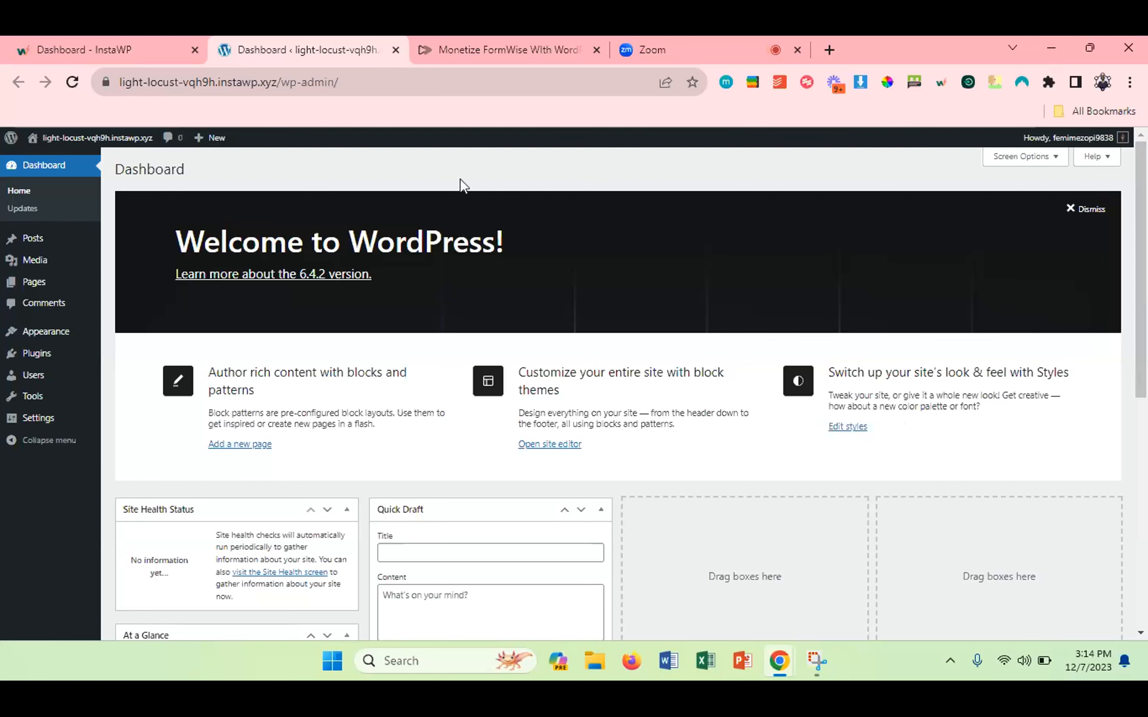
Dismiss the dashboard's welcome panel and hide the WordPress Events and News, Quick Draft, Activity and Site Health Status boxes.
scroll(460, 179, "down", 1)
scroll(460, 179, "up", 1)
scroll(570, 316, "down", 1)
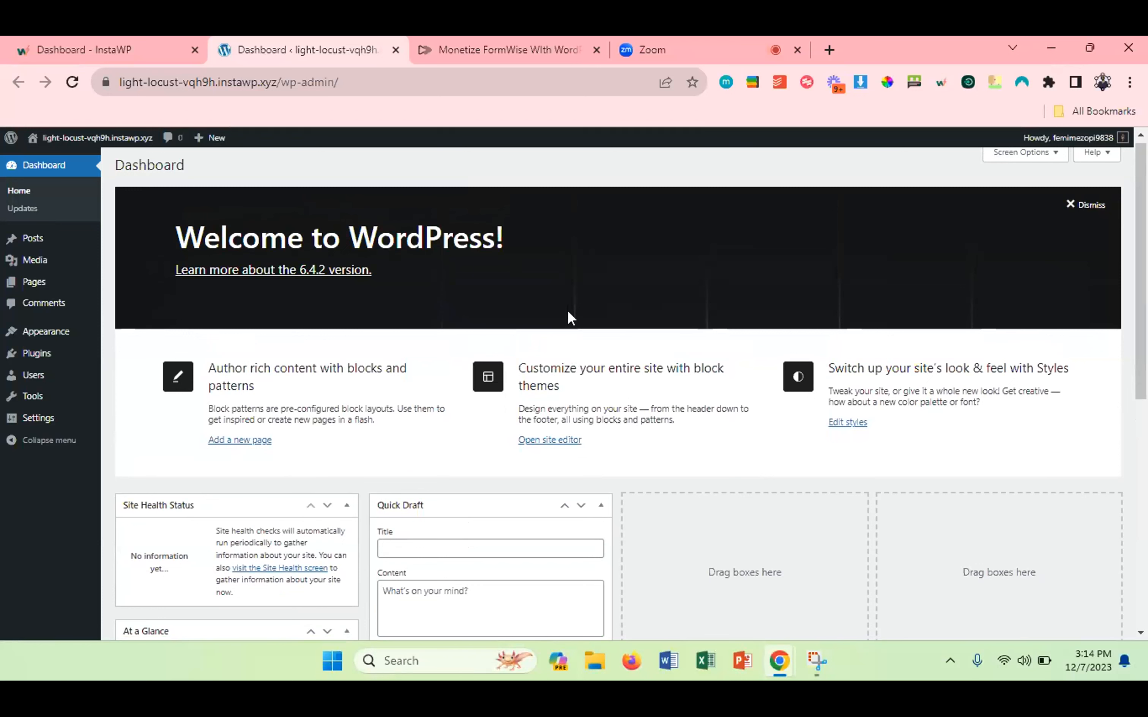
left_click(1073, 204)
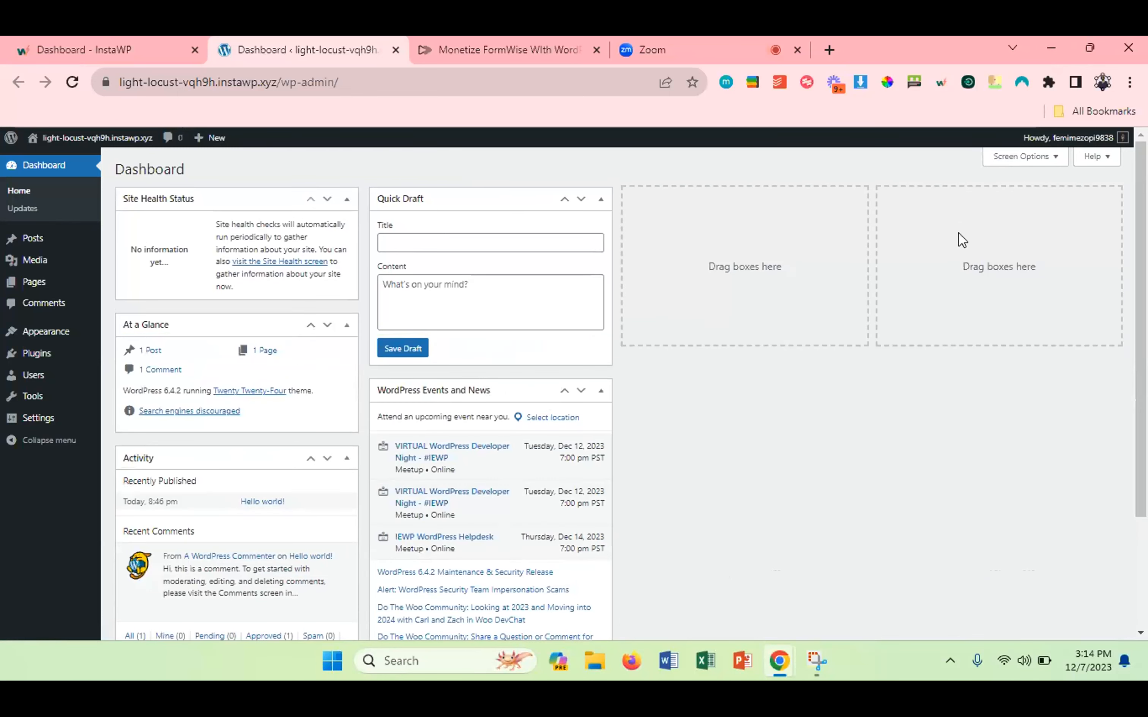
left_click(1003, 159)
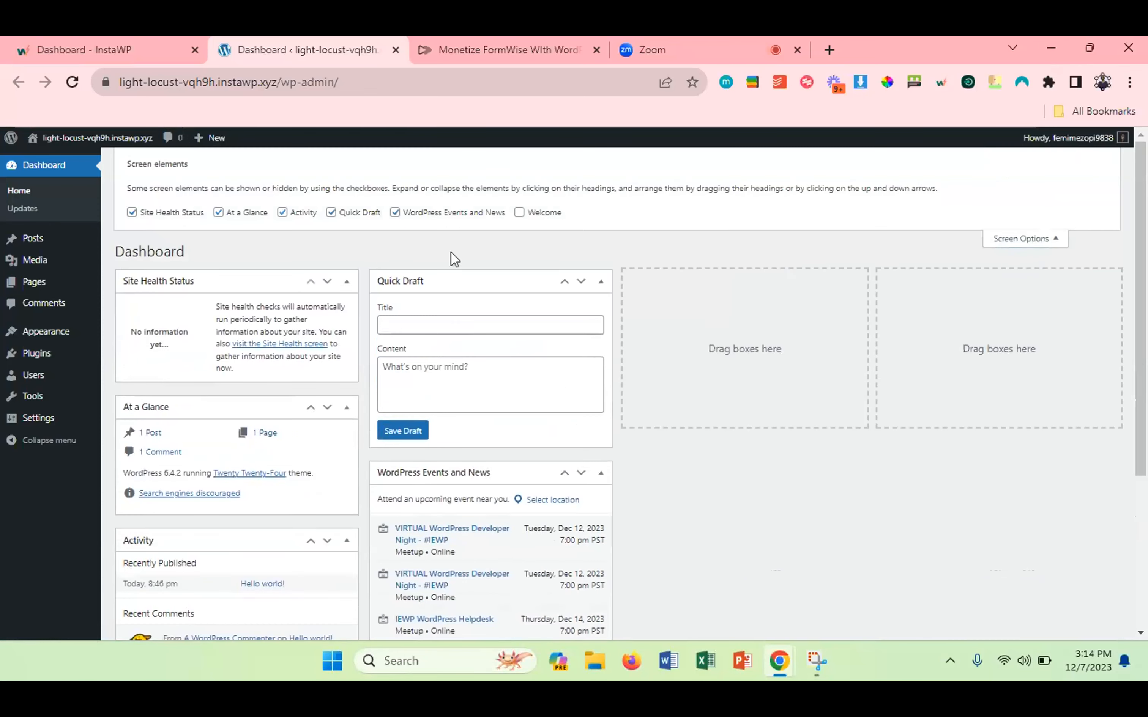
left_click(397, 214)
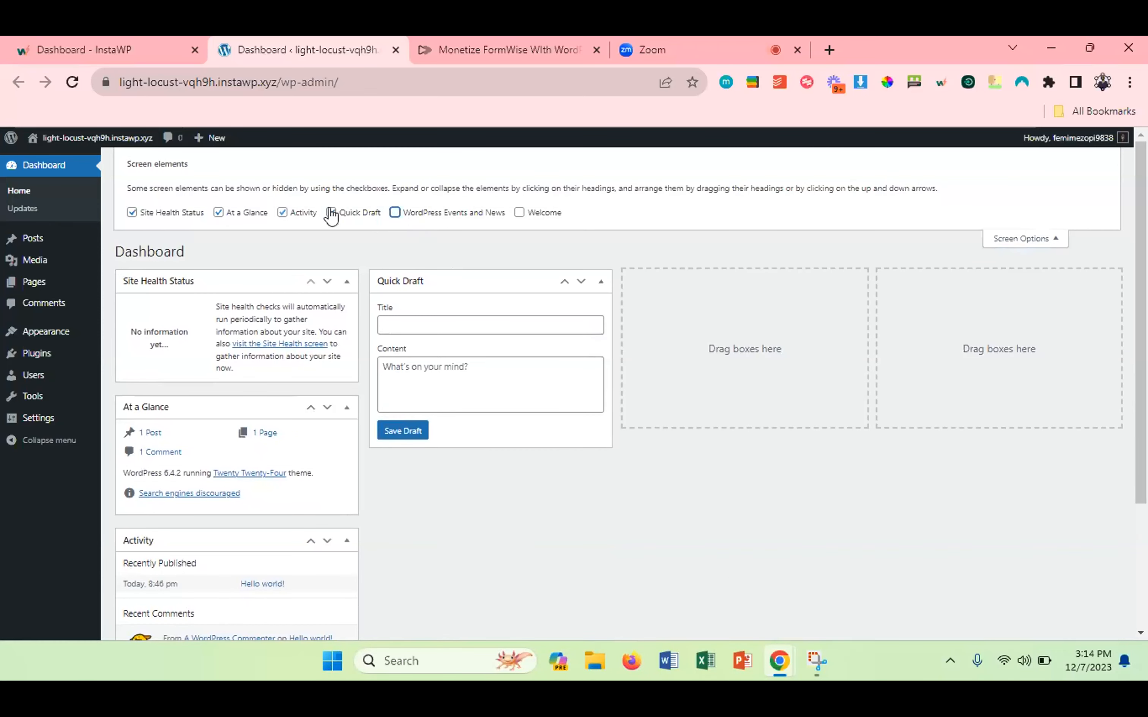
left_click(341, 214)
left_click(287, 218)
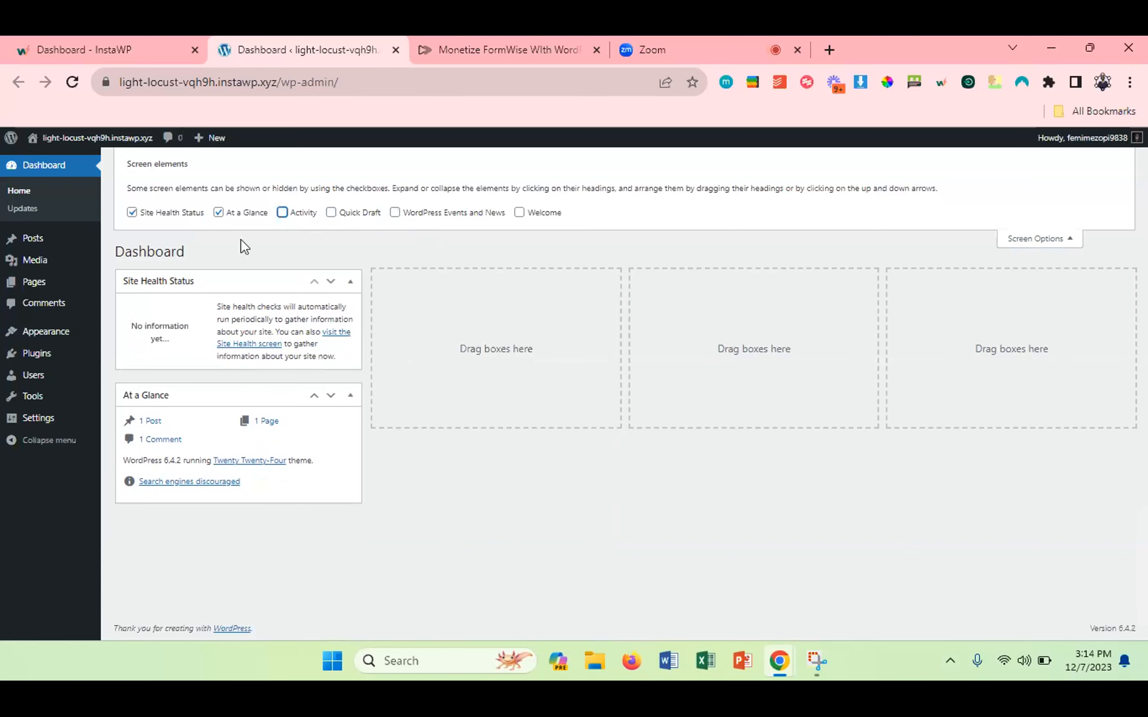
left_click(131, 213)
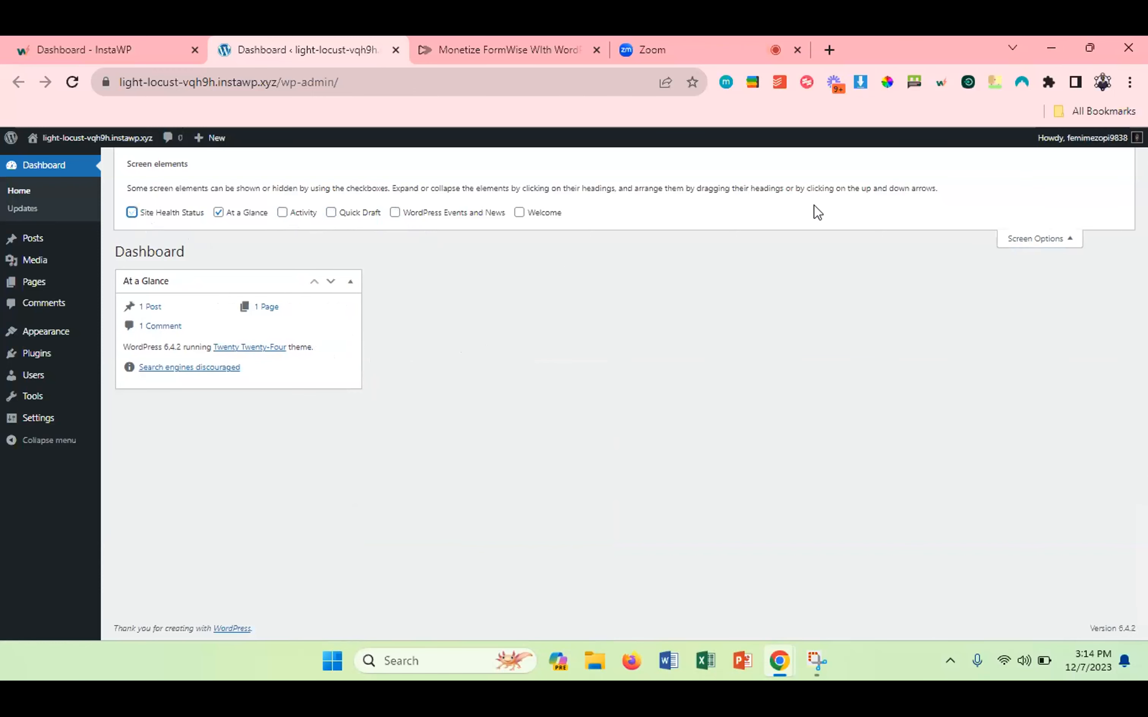
left_click(1019, 239)
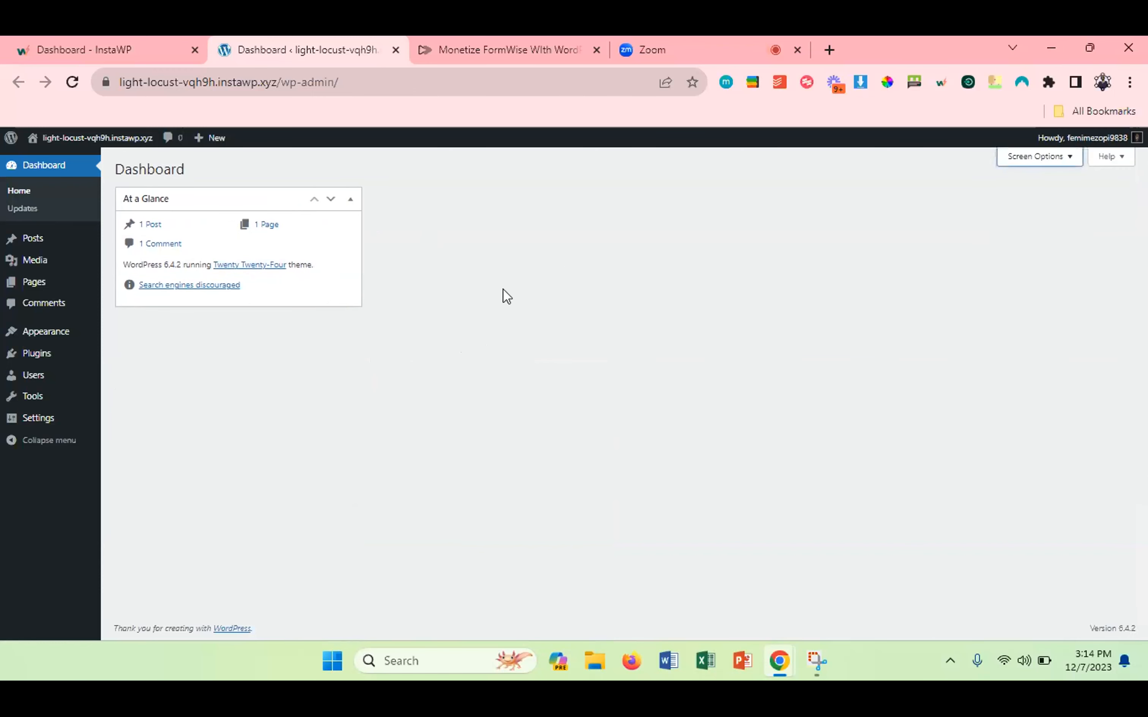
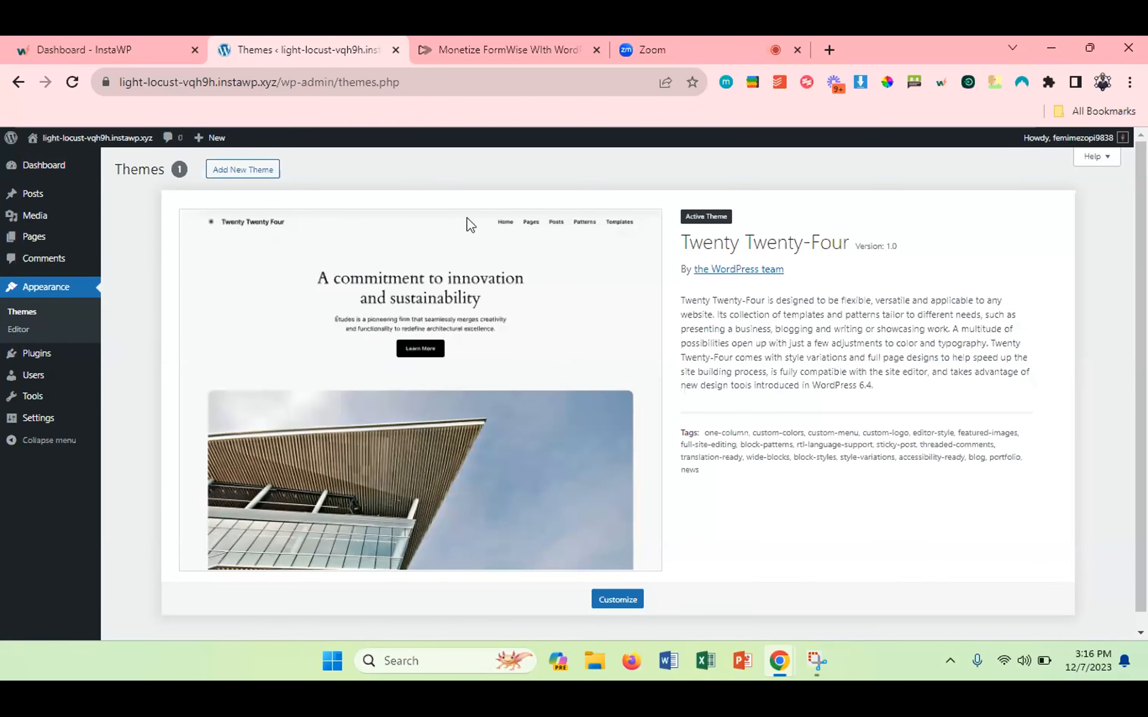
Find the Kadence theme by searching the theme directory for "kad", and install and activate it.
left_click(262, 182)
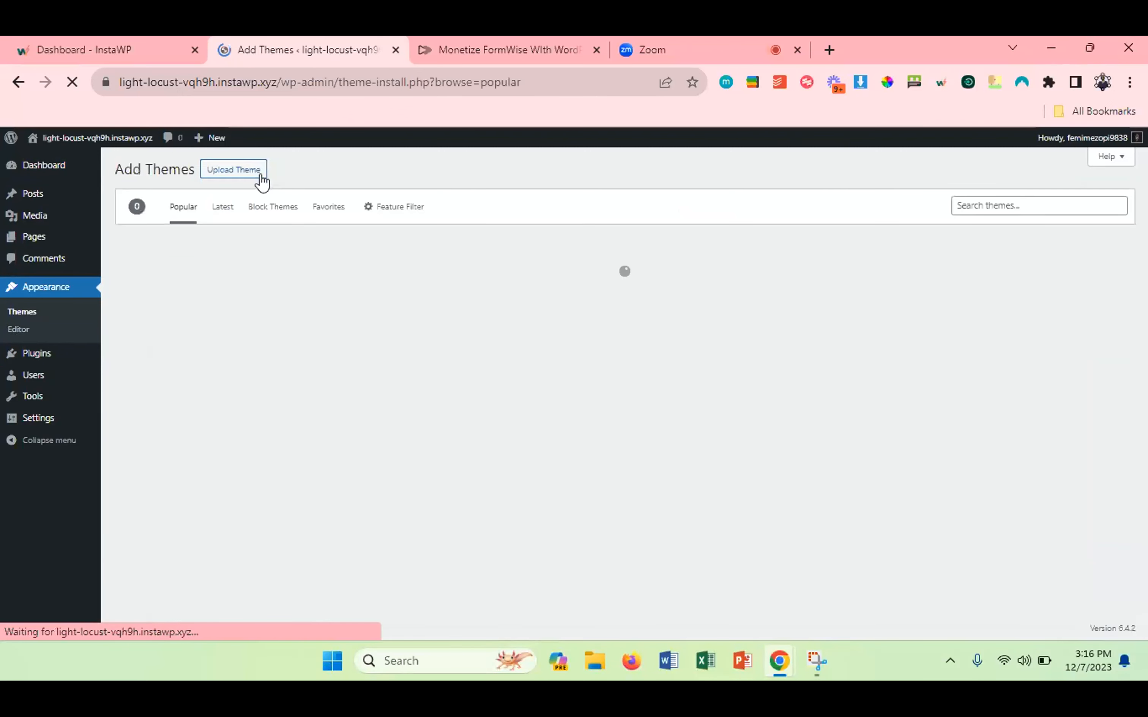
scroll(512, 398, "down", 2)
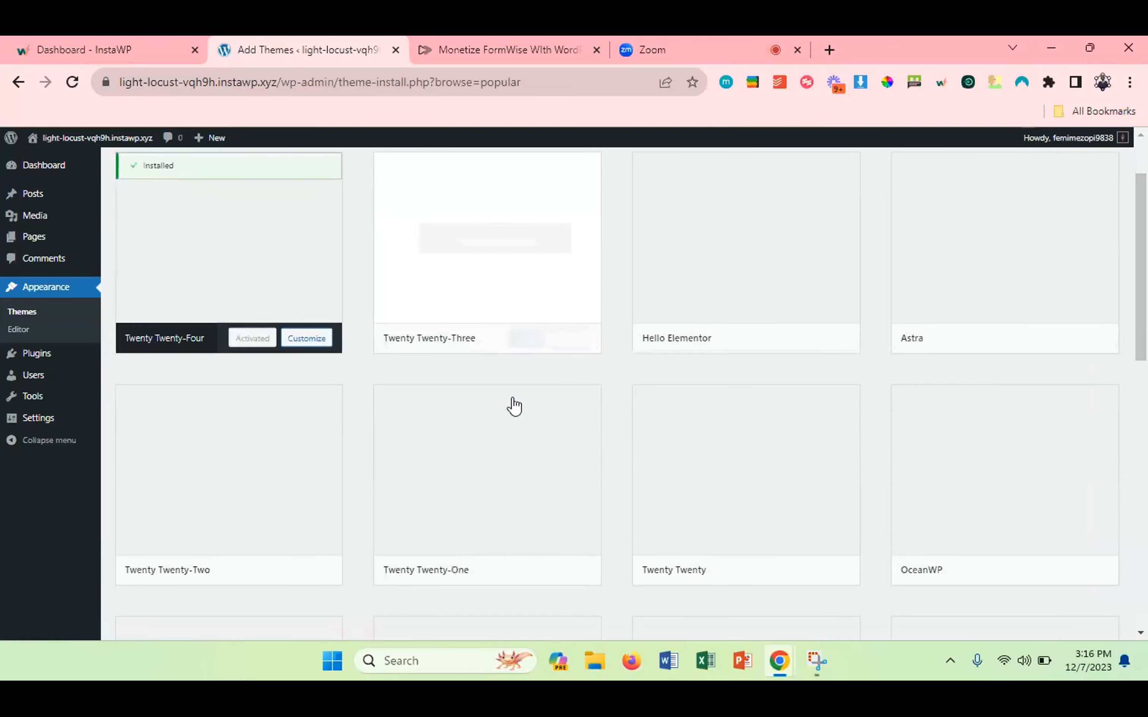
scroll(514, 405, "up", 2)
scroll(514, 406, "down", 6)
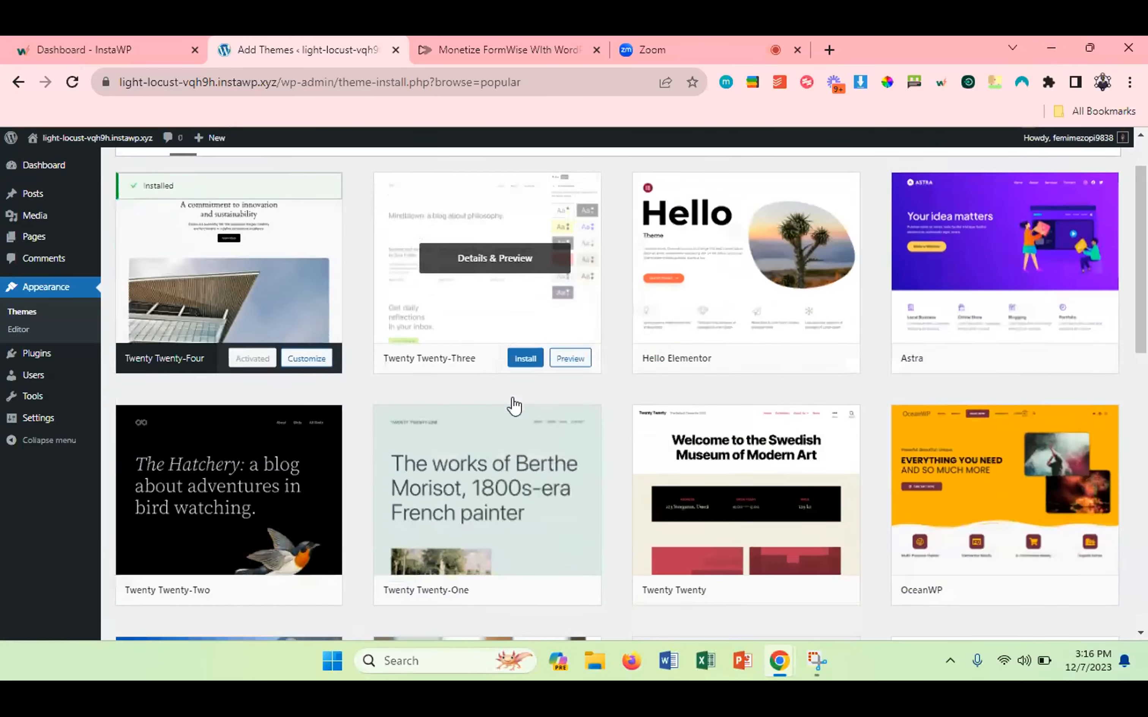
scroll(513, 406, "down", 4)
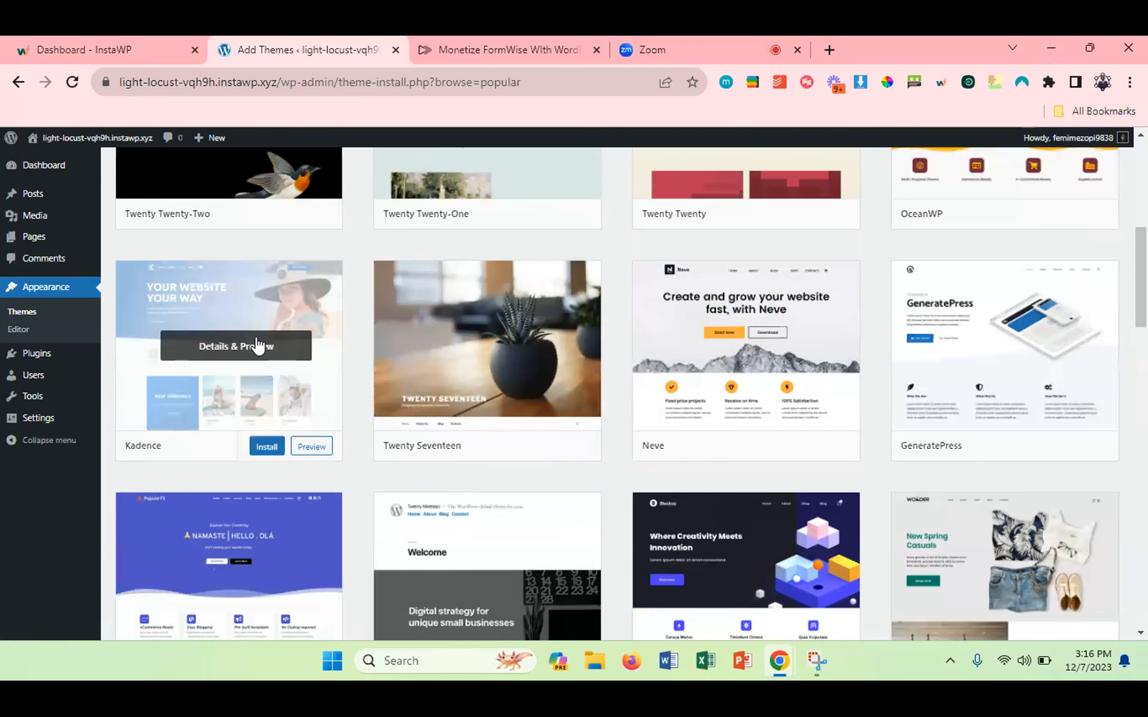
scroll(1022, 155, "up", 5)
left_click(1030, 205)
type("kad")
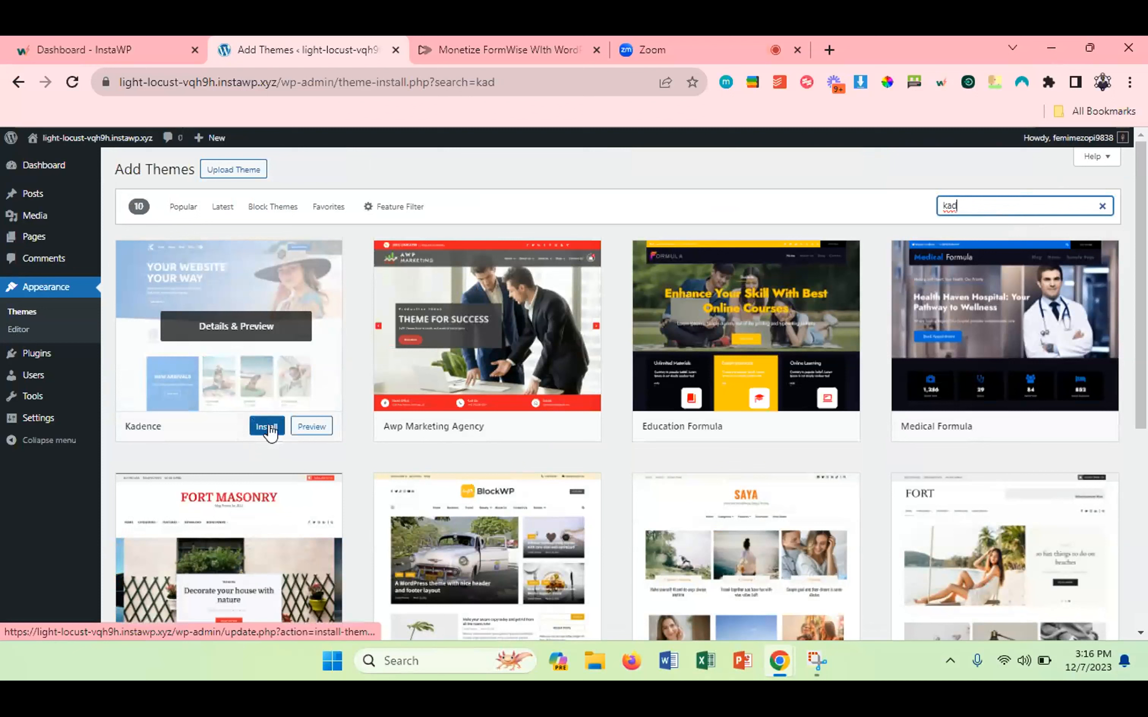
left_click(266, 427)
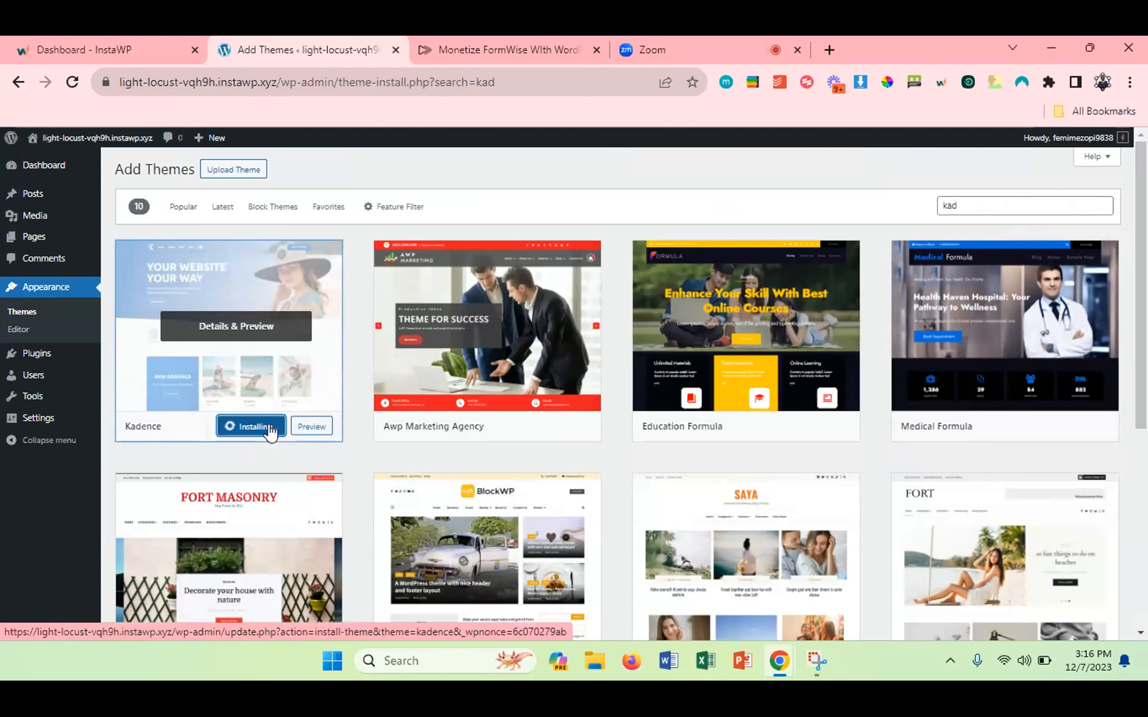
left_click(245, 427)
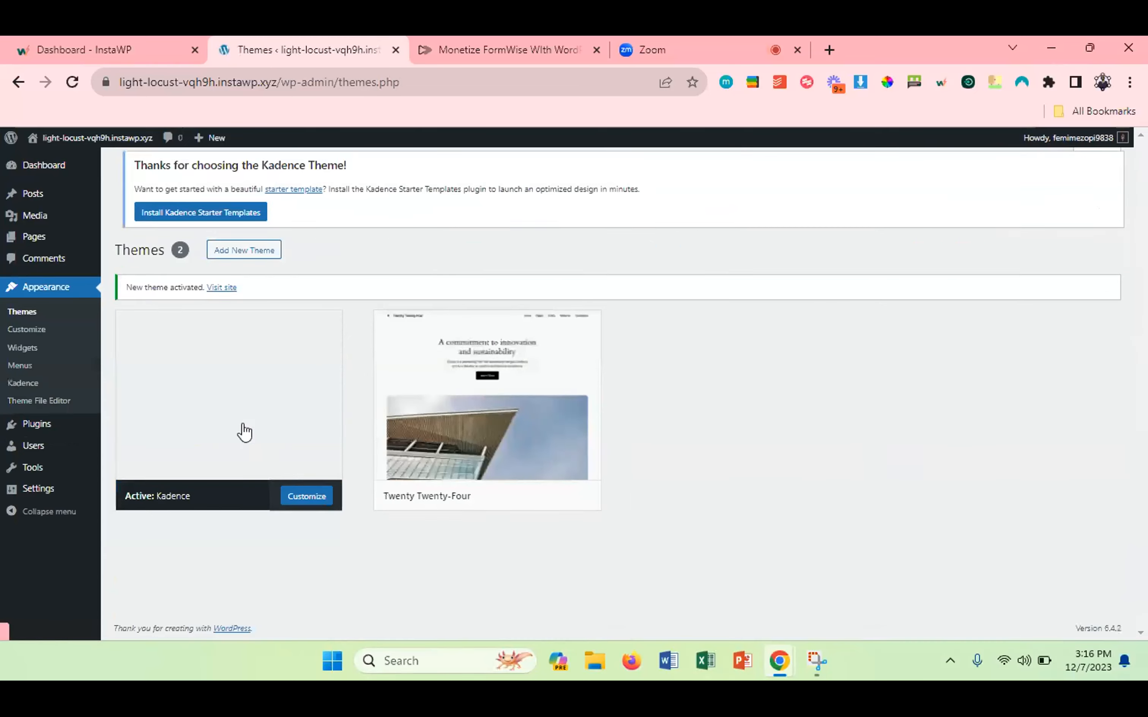
Delete the inactive Twenty Twenty-Four theme from the site.
left_click(485, 405)
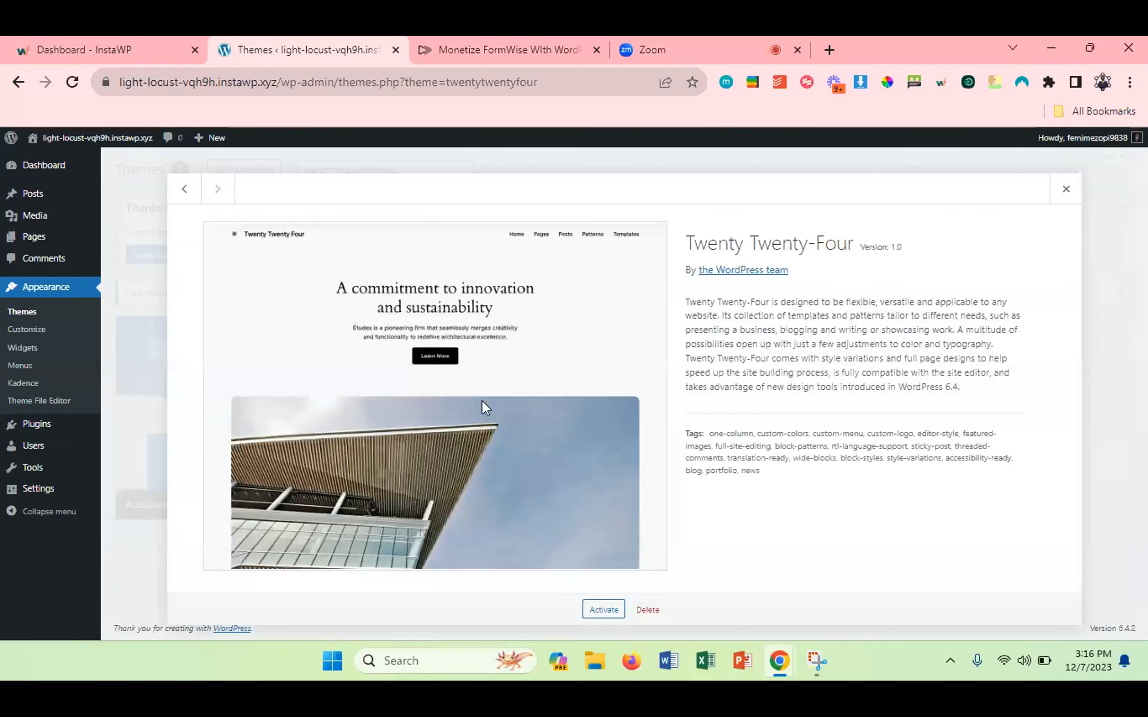
left_click(657, 612)
left_click(648, 208)
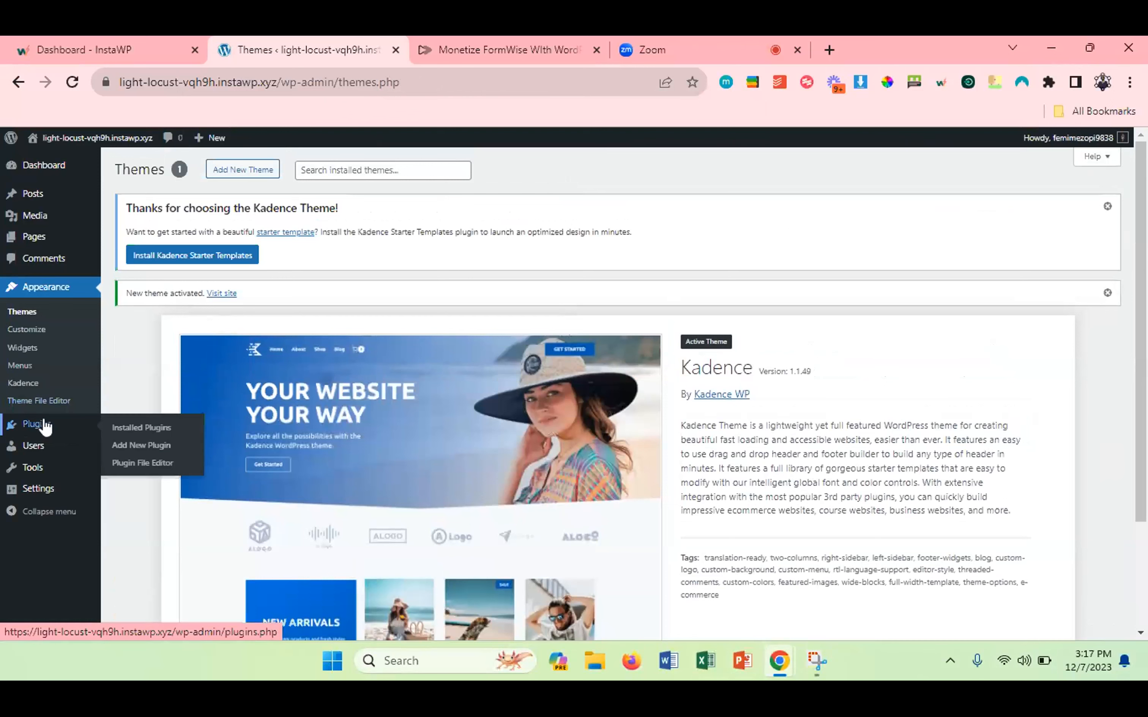
Install the Kadence Starter Templates plugin through the Kadence theme notice.
left_click(37, 424)
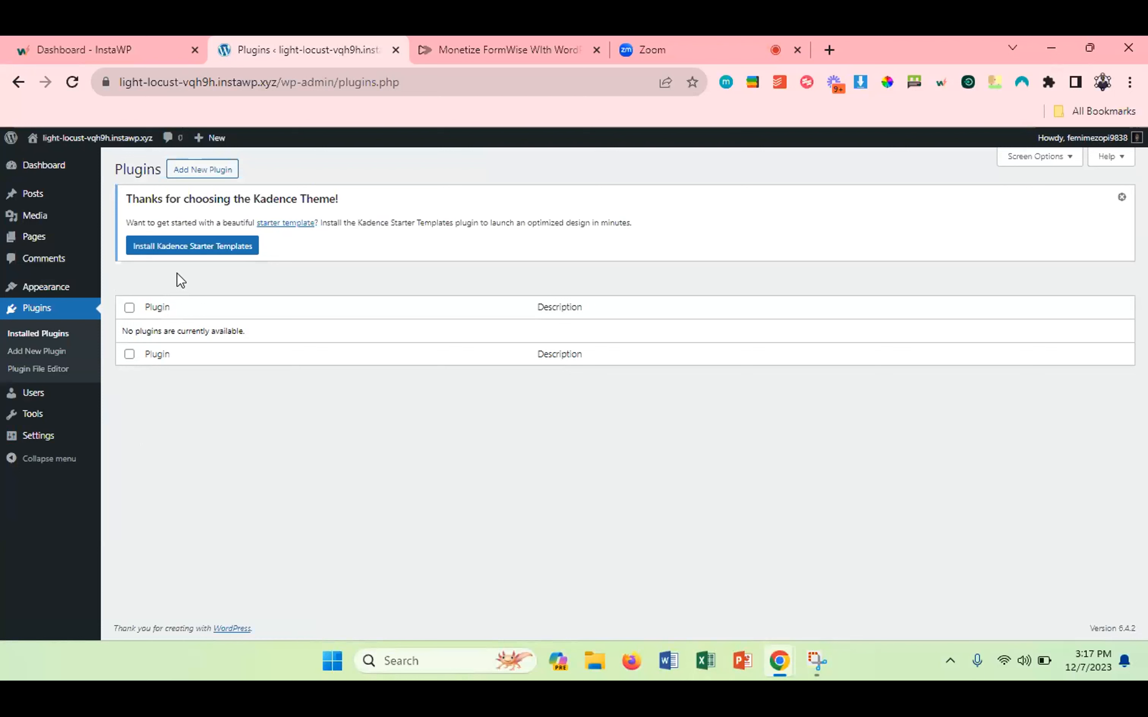
left_click(181, 252)
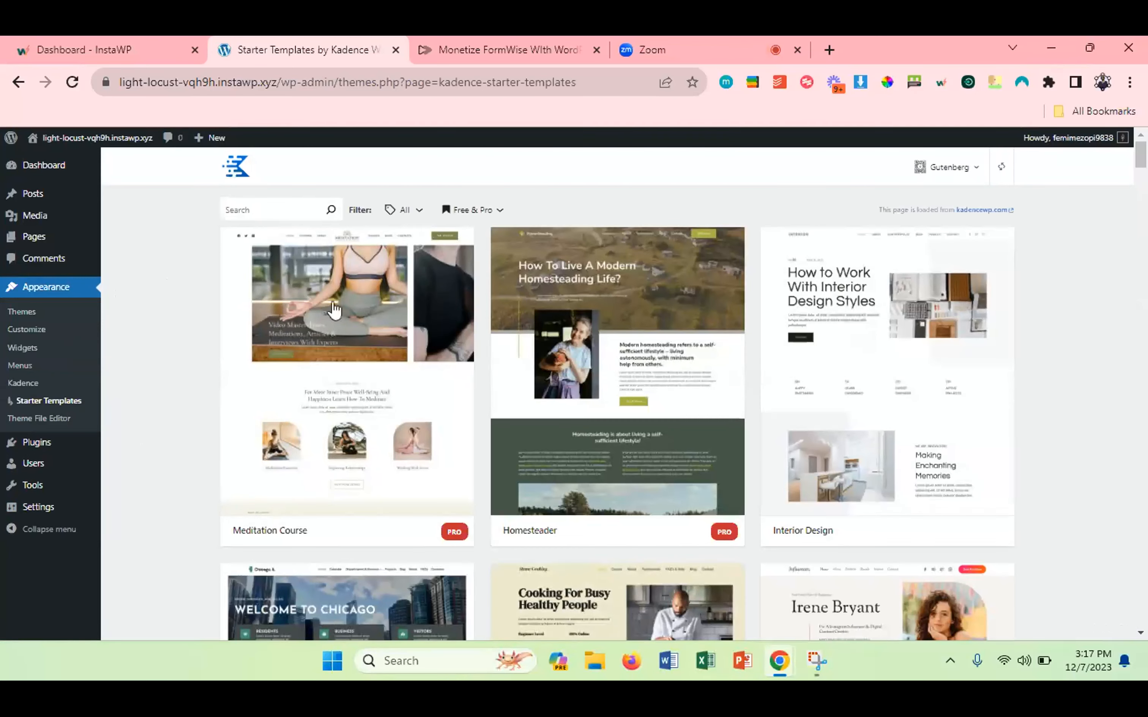
Browse the Kadence starter template library to examine the available free and Pro website designs.
scroll(482, 355, "down", 5)
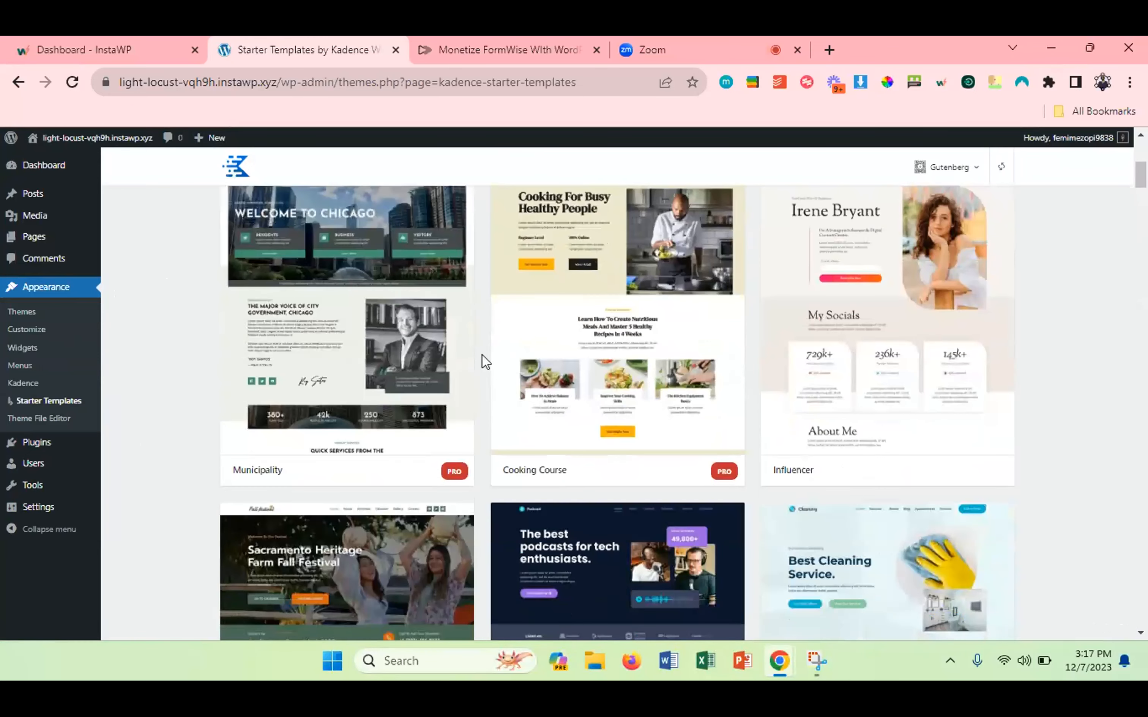
scroll(482, 356, "down", 5)
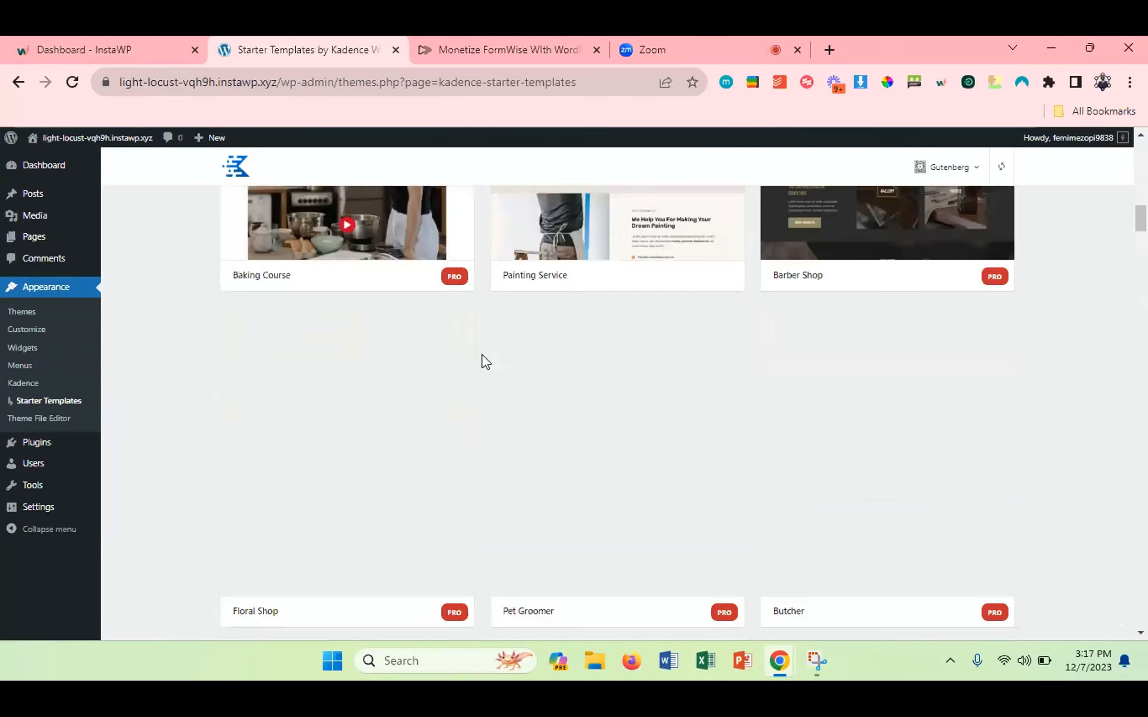
scroll(483, 360, "down", 10)
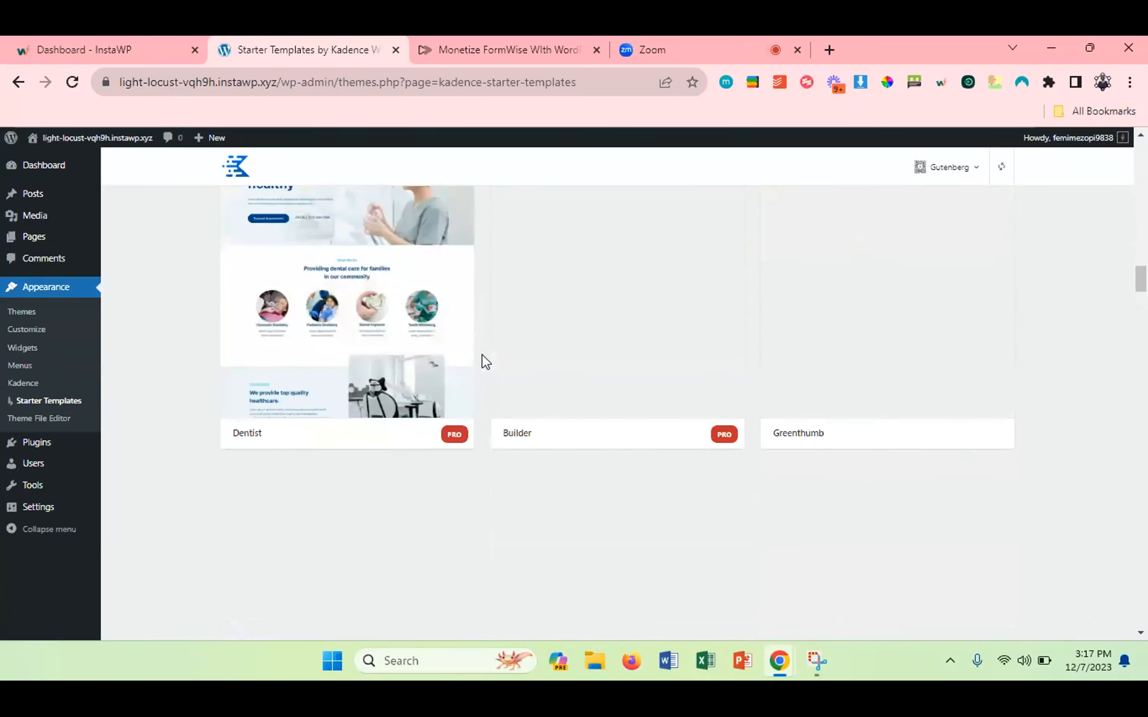
scroll(483, 361, "down", 10)
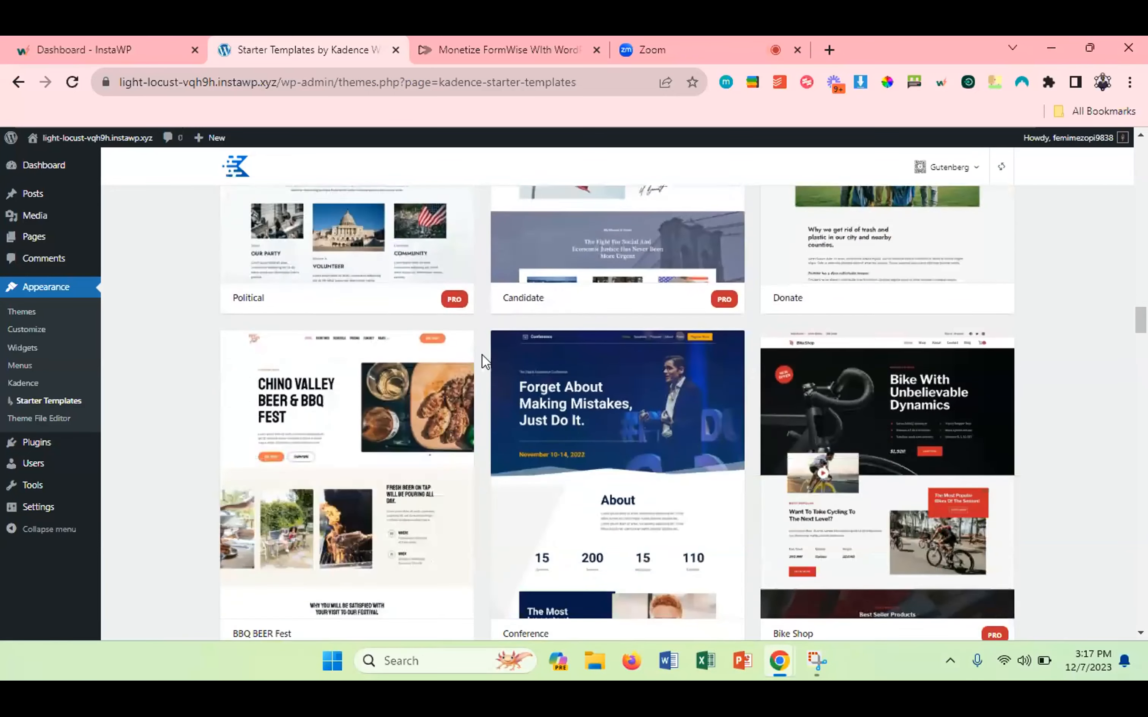
scroll(483, 360, "down", 10)
scroll(482, 355, "down", 10)
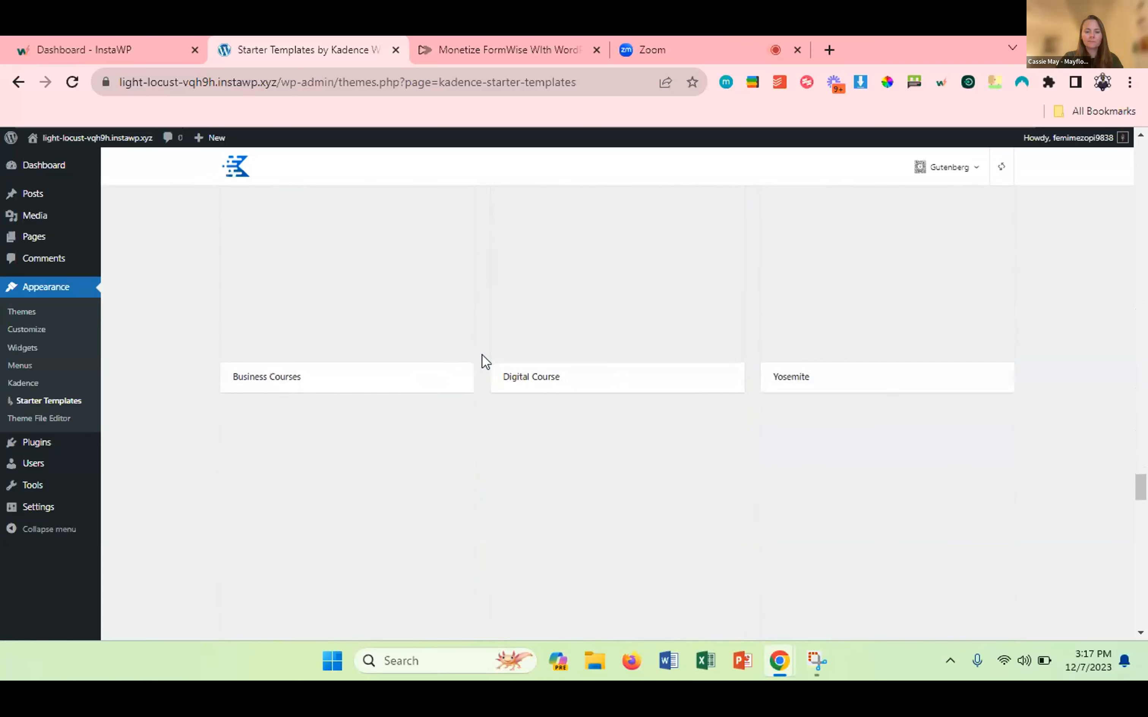
scroll(483, 354, "up", 20)
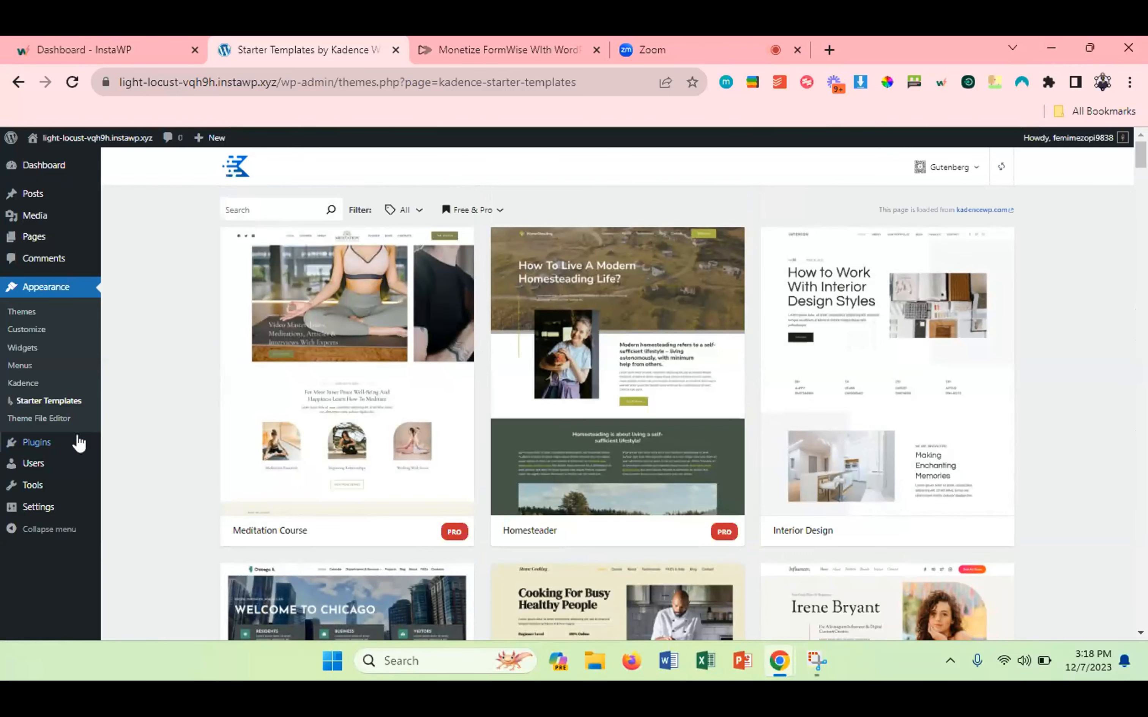
Search the WordPress plugin directory for "kadence" to examine the available Kadence plugins.
left_click(36, 442)
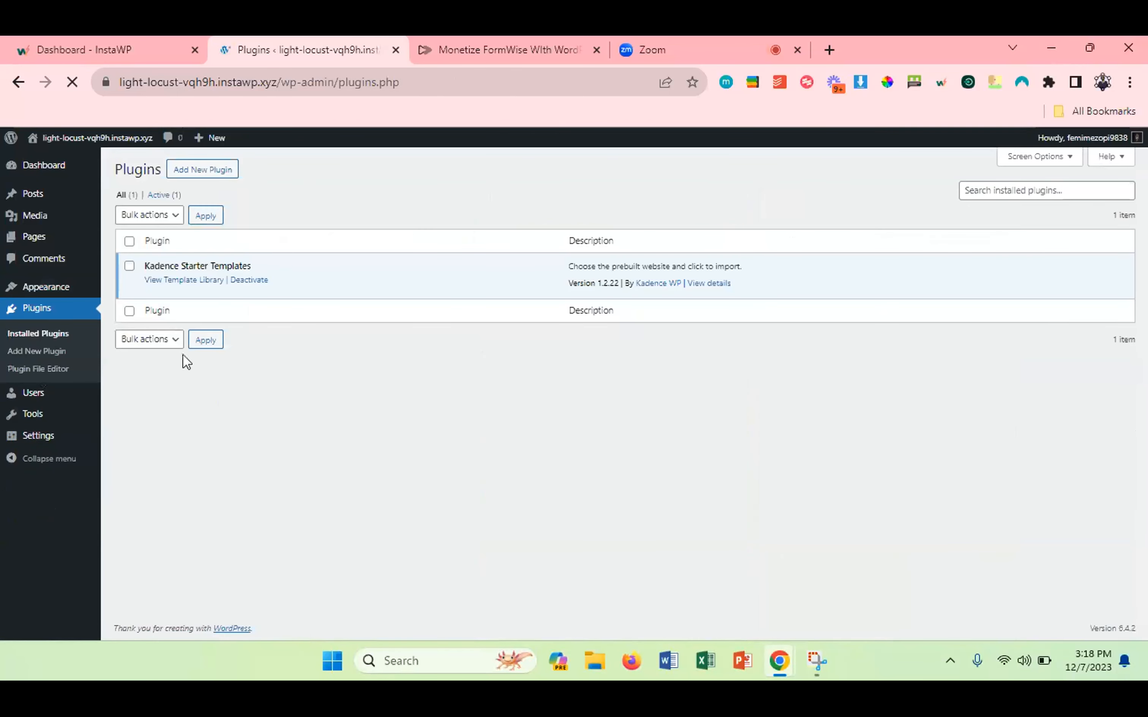
left_click(205, 175)
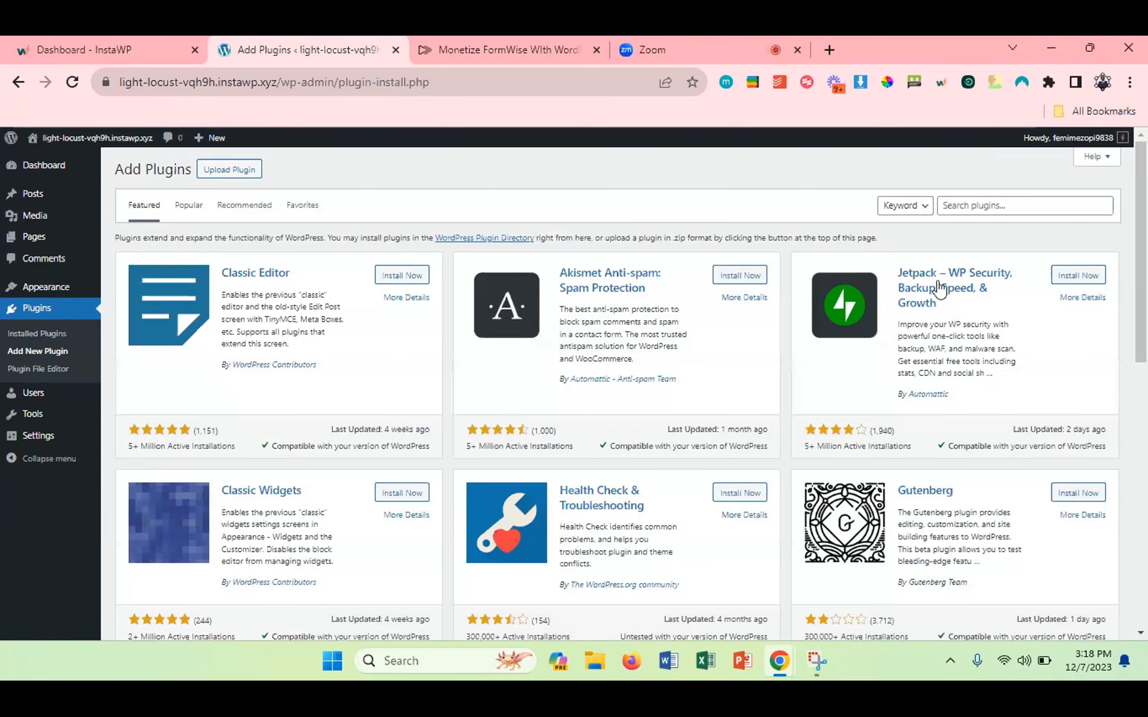
left_click(1035, 213)
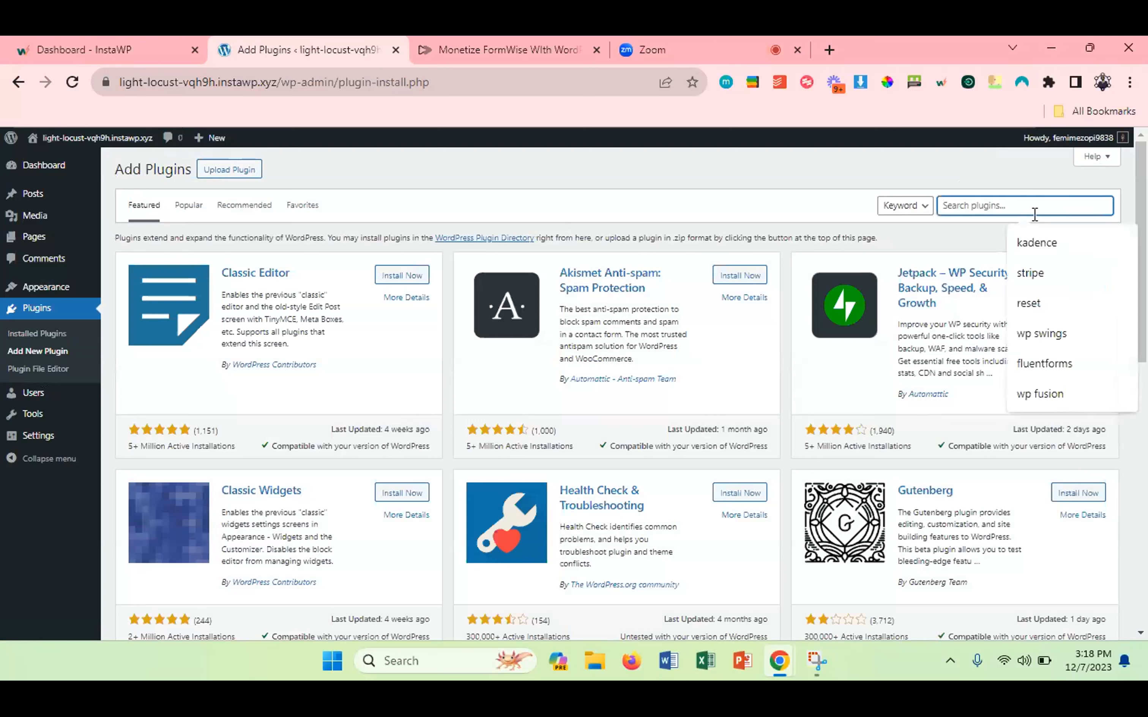
type("kadence")
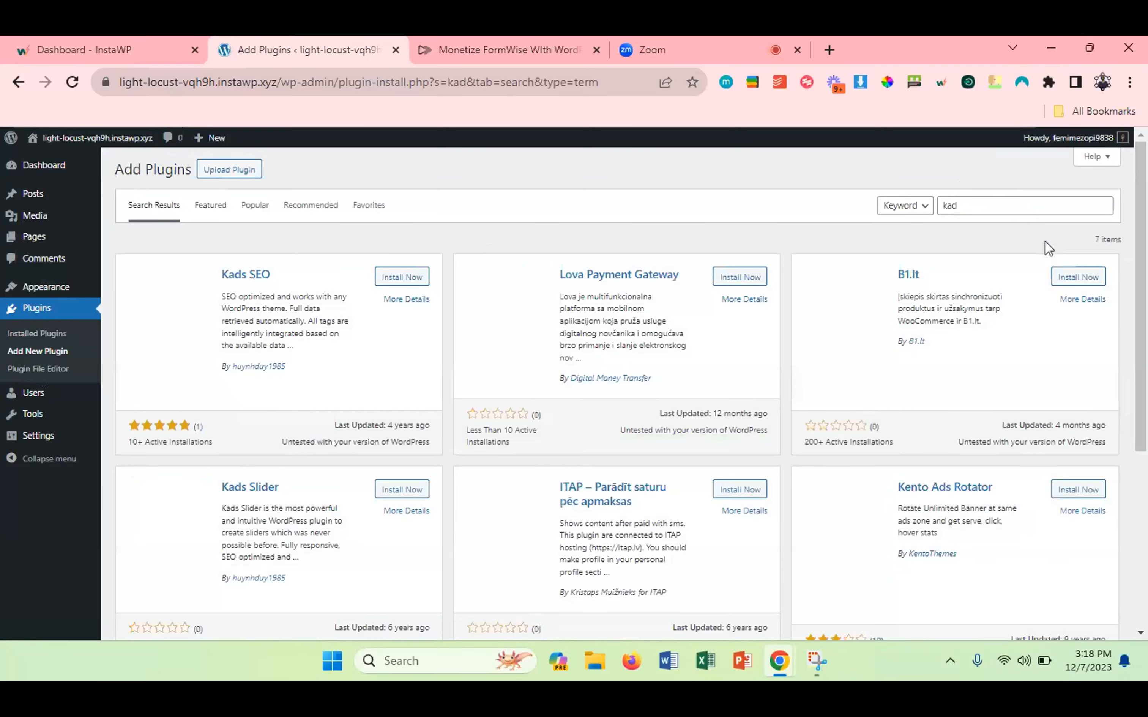
left_click(1034, 243)
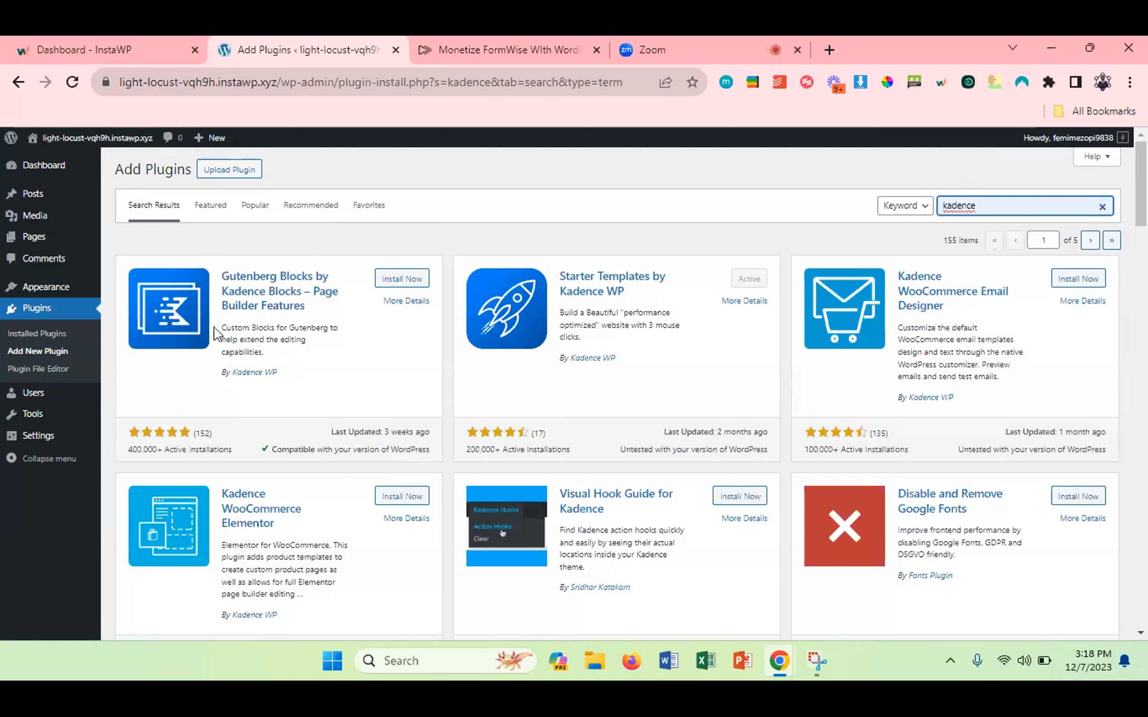
Upload kadence-blocks.3.2.6.zip from the Downloads folder as a new plugin, then install and activate it.
left_click(239, 173)
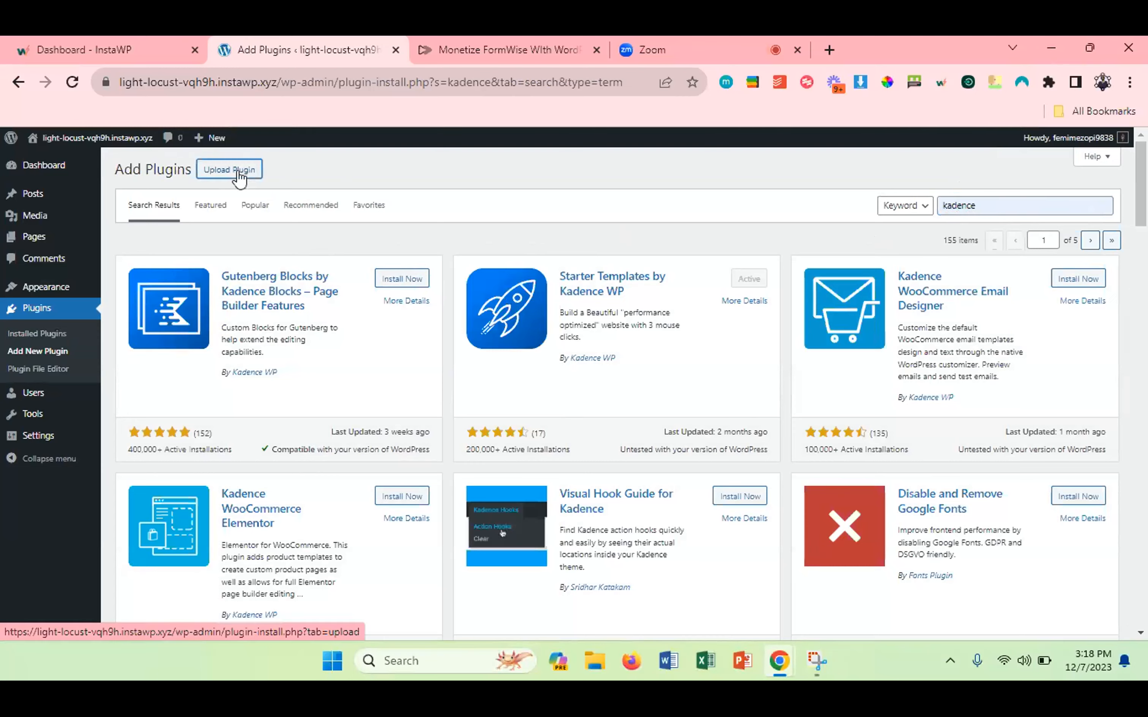
left_click(547, 285)
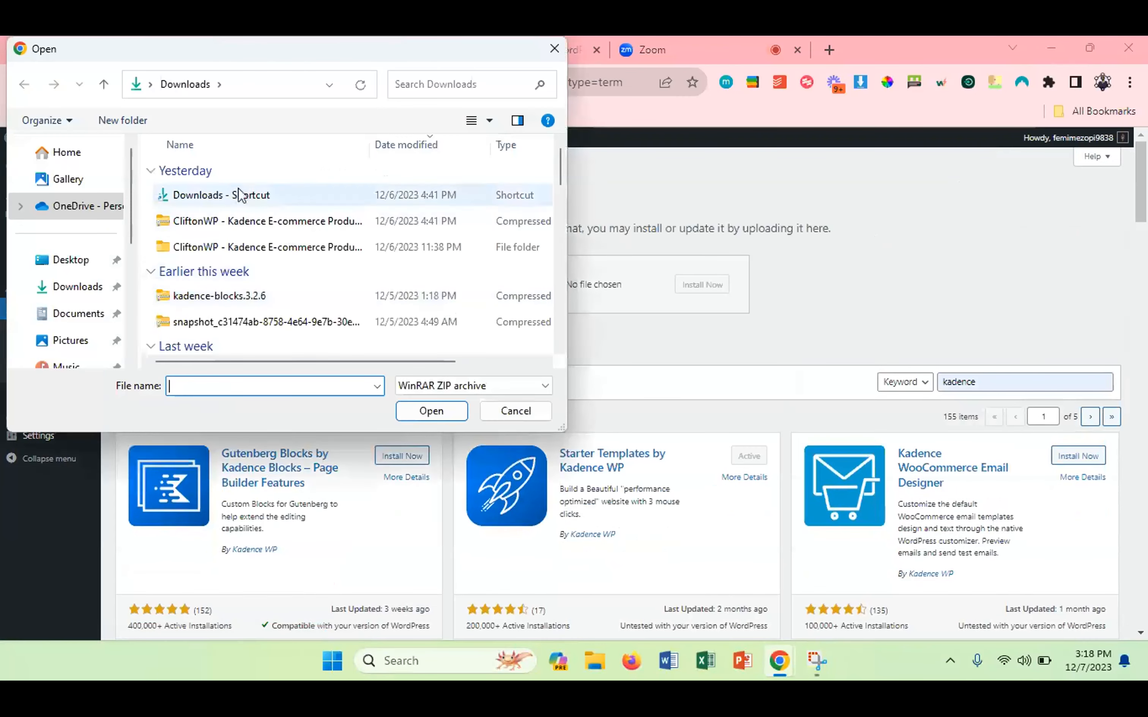
scroll(297, 250, "down", 1)
scroll(297, 250, "up", 1)
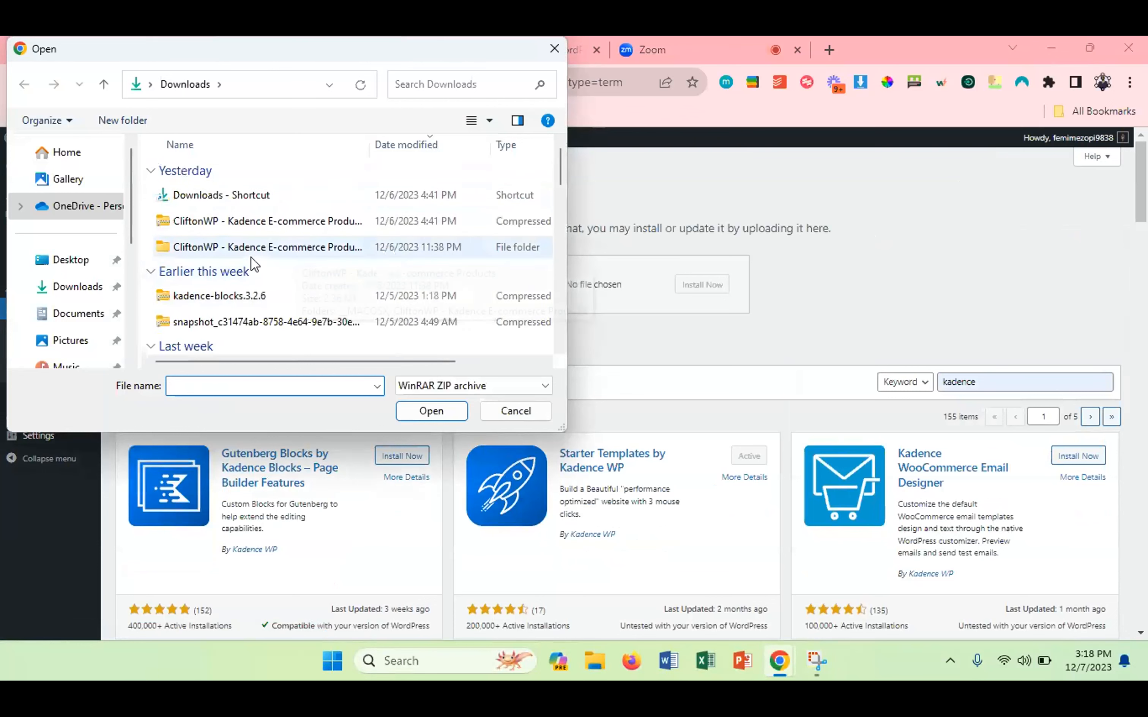
left_click(256, 297)
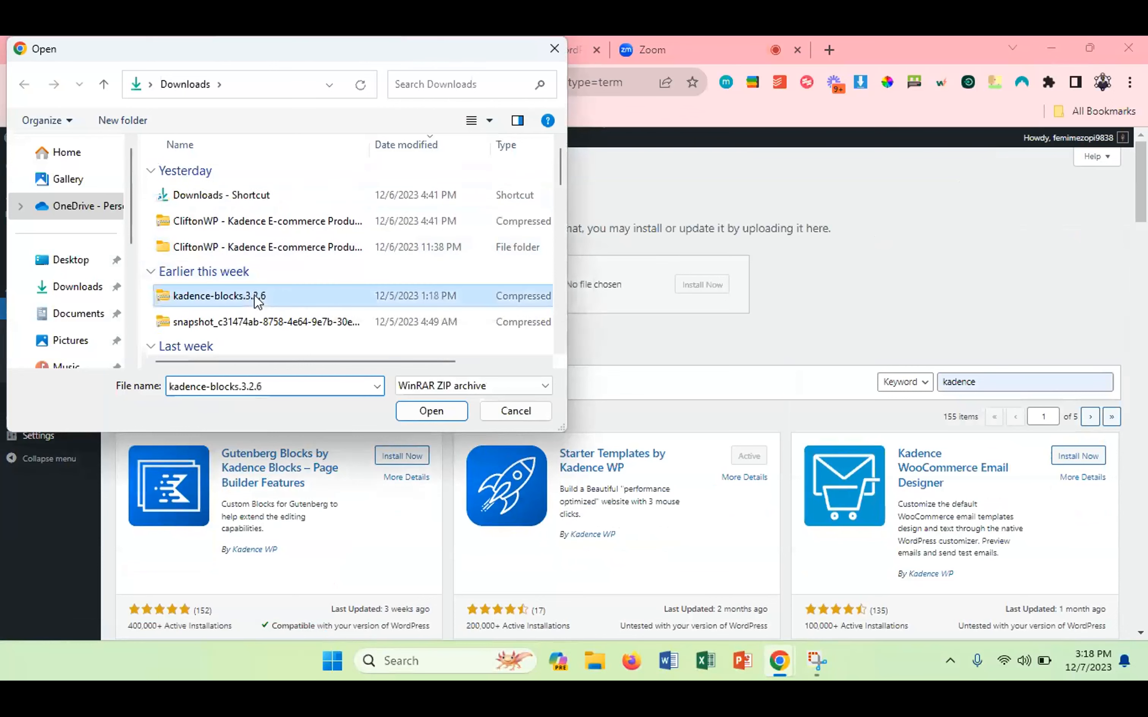
left_click(417, 417)
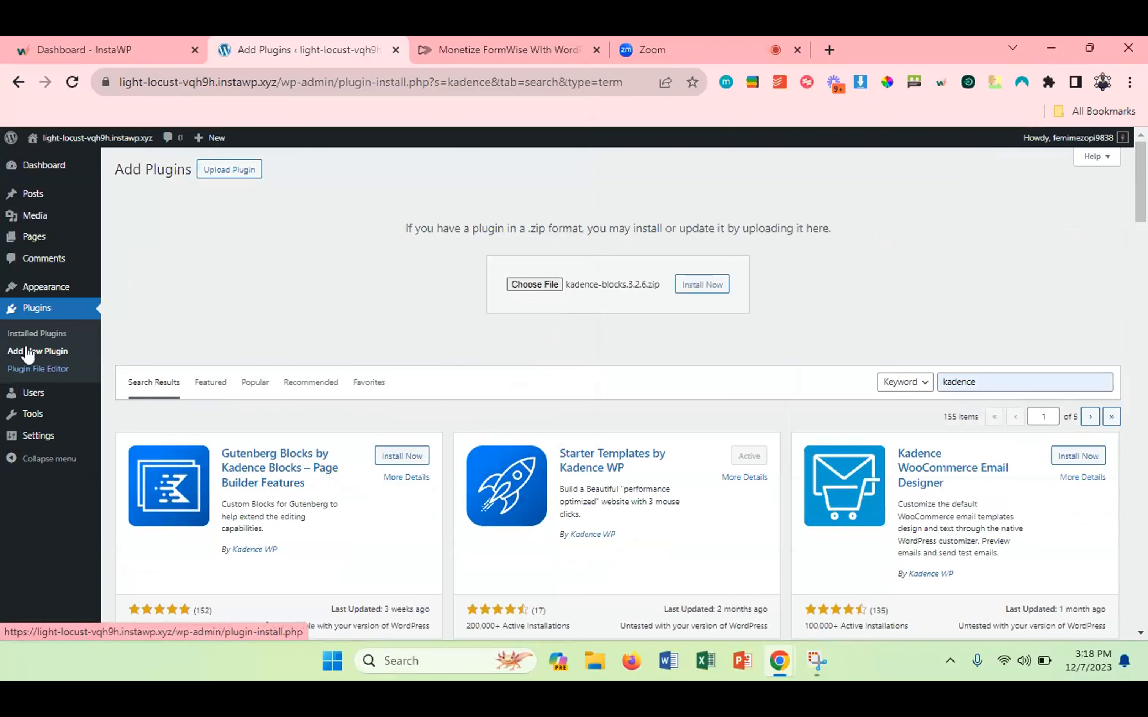
left_click(679, 286)
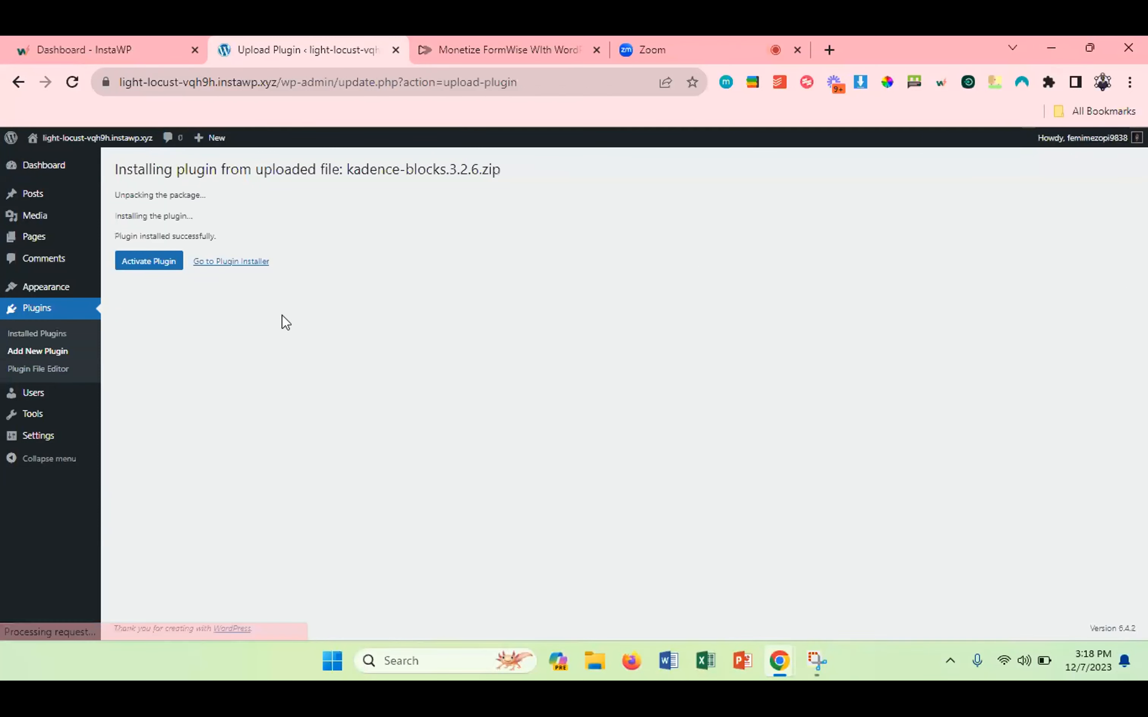
left_click(152, 262)
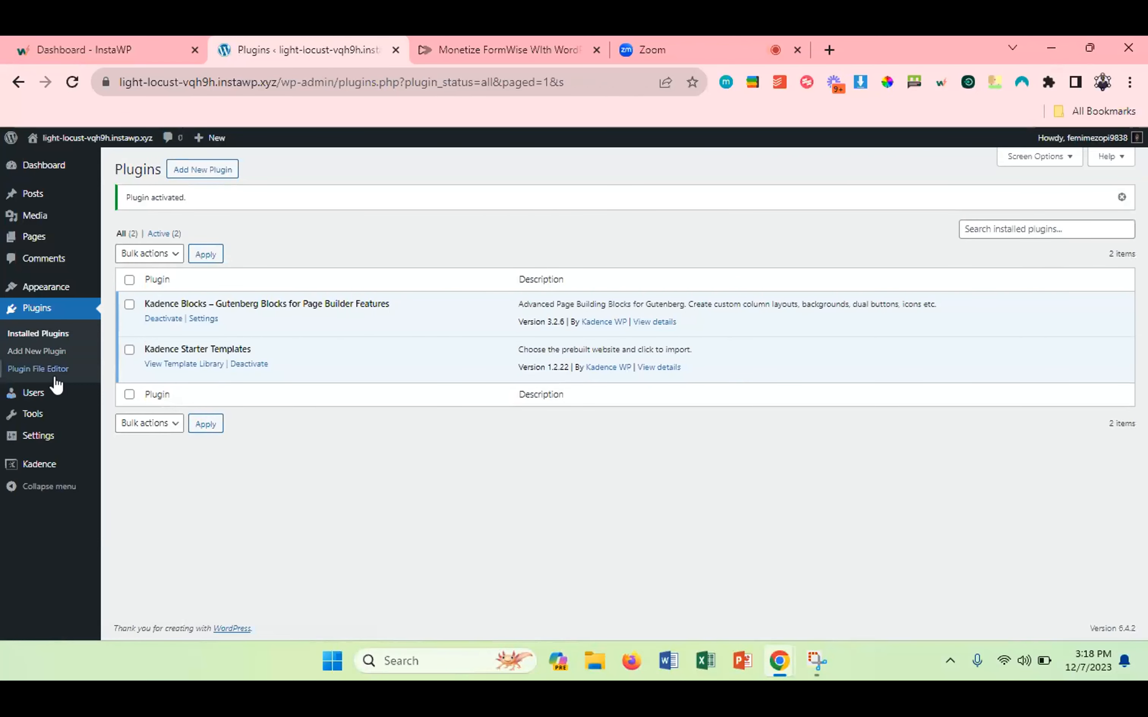
In the general settings, set the site title to "FormWise Template." and the tagline to "Monetize FormWise As Your Own SaaS Application.".
mouse_move(37, 443)
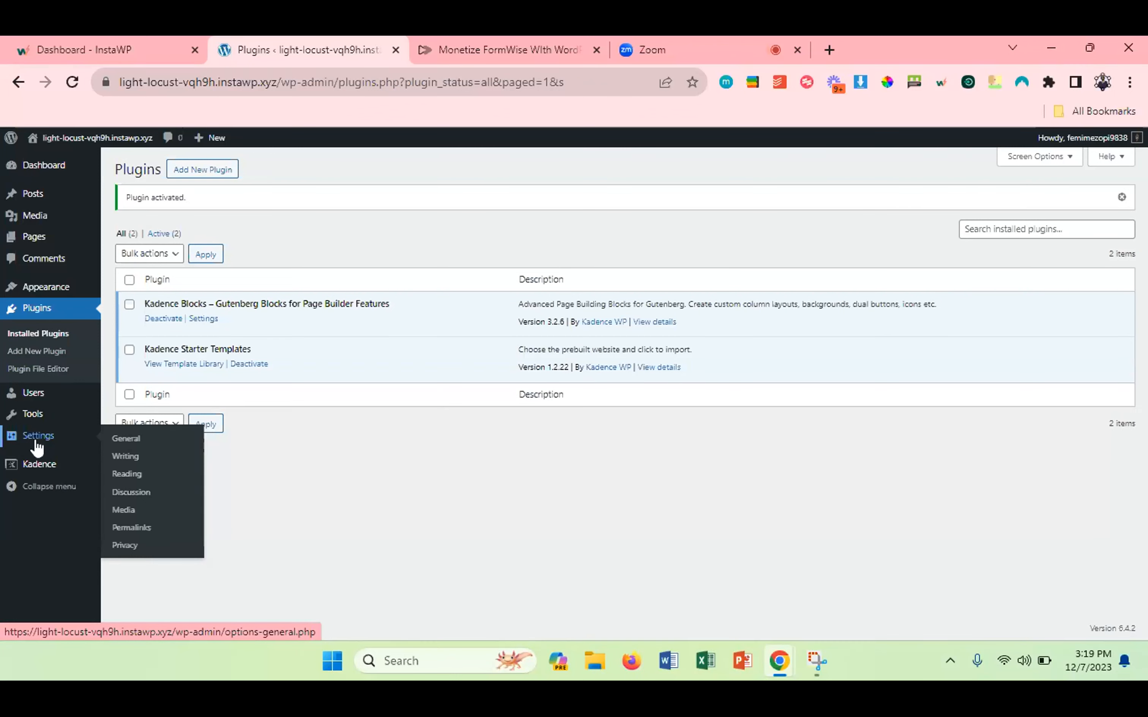
left_click(109, 442)
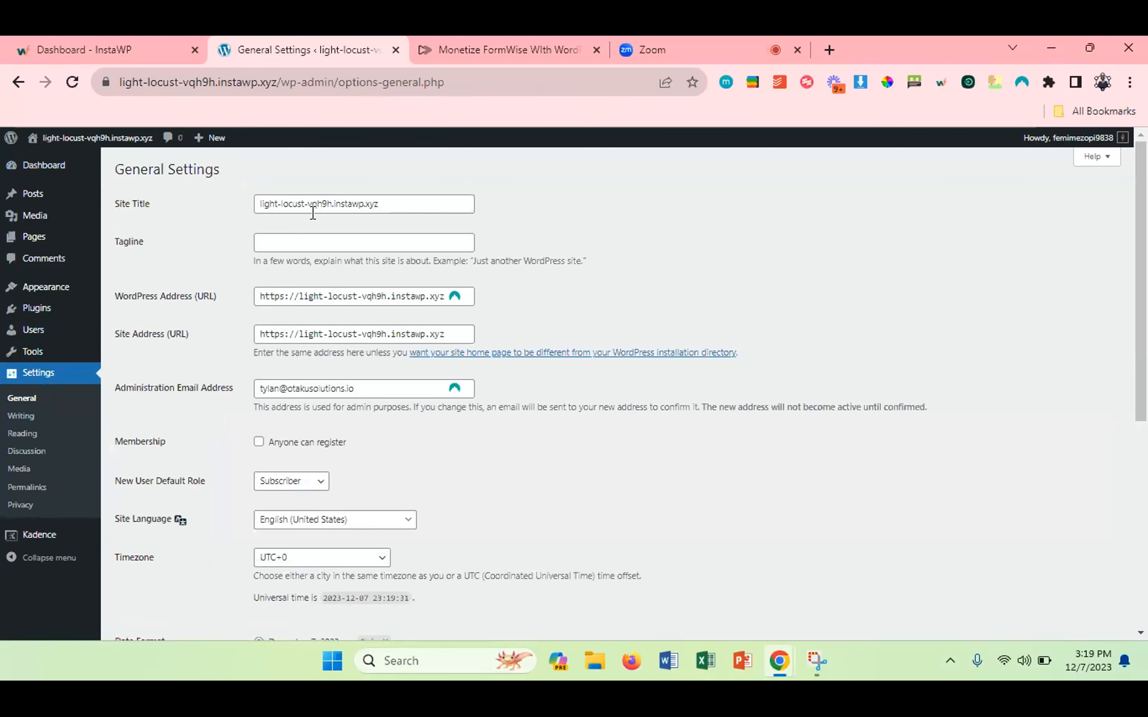
double_click(289, 202)
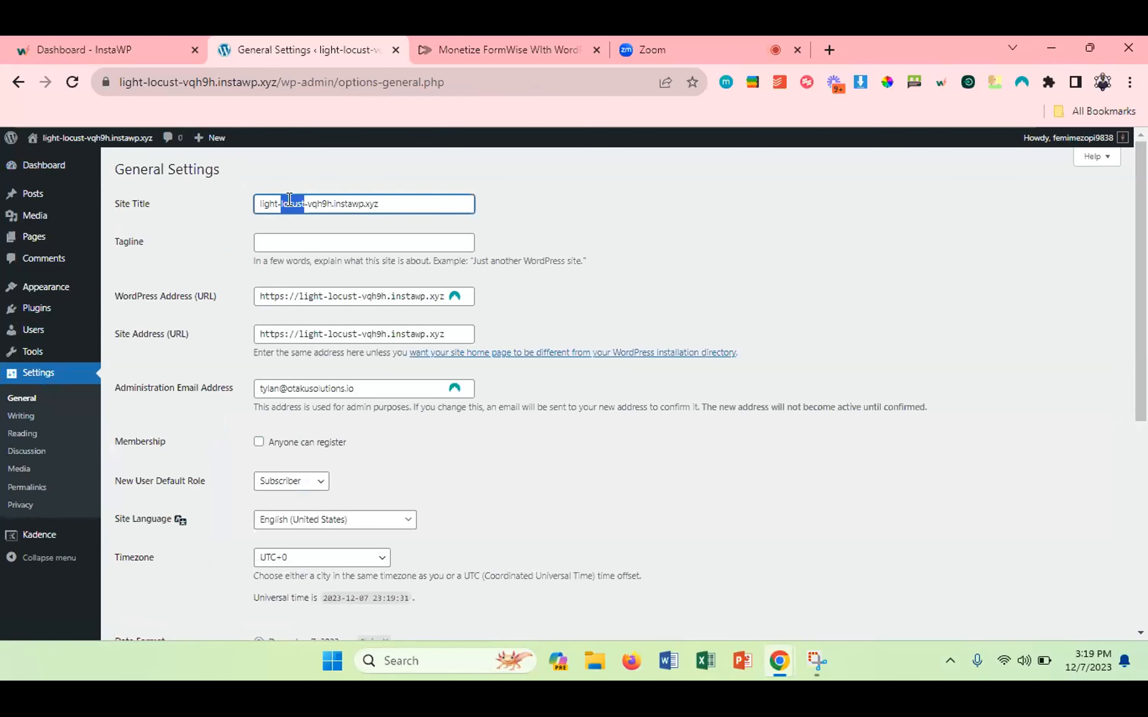
triple_click(351, 203)
type("For")
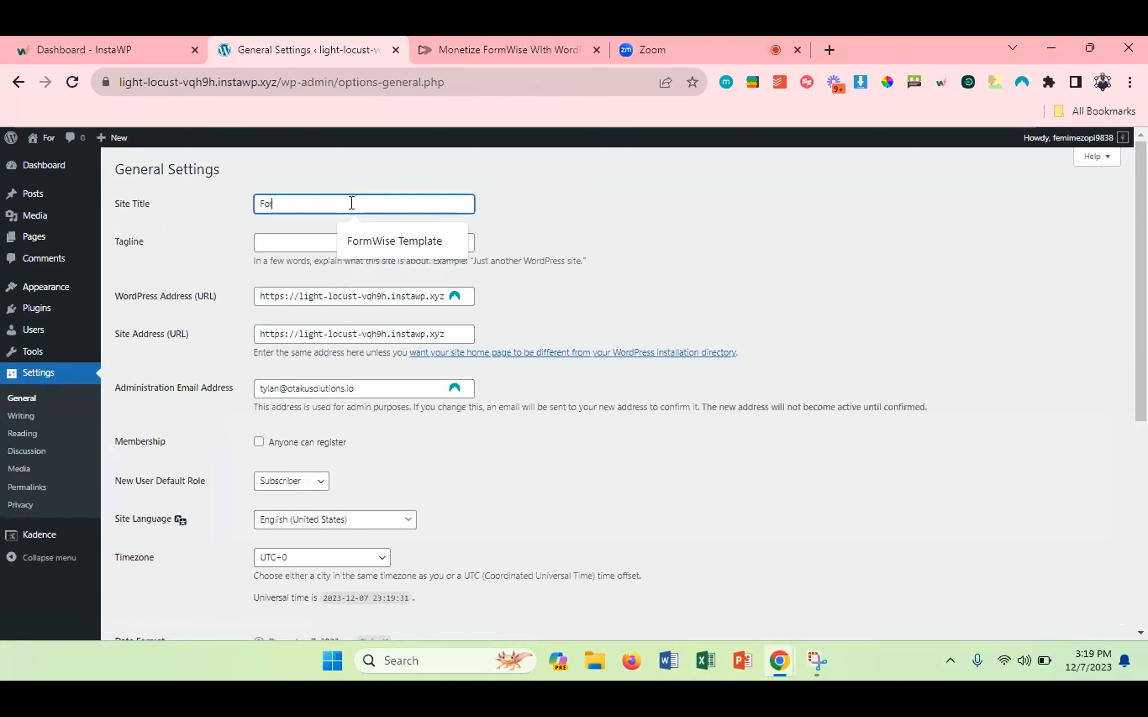
type("mWise Template")
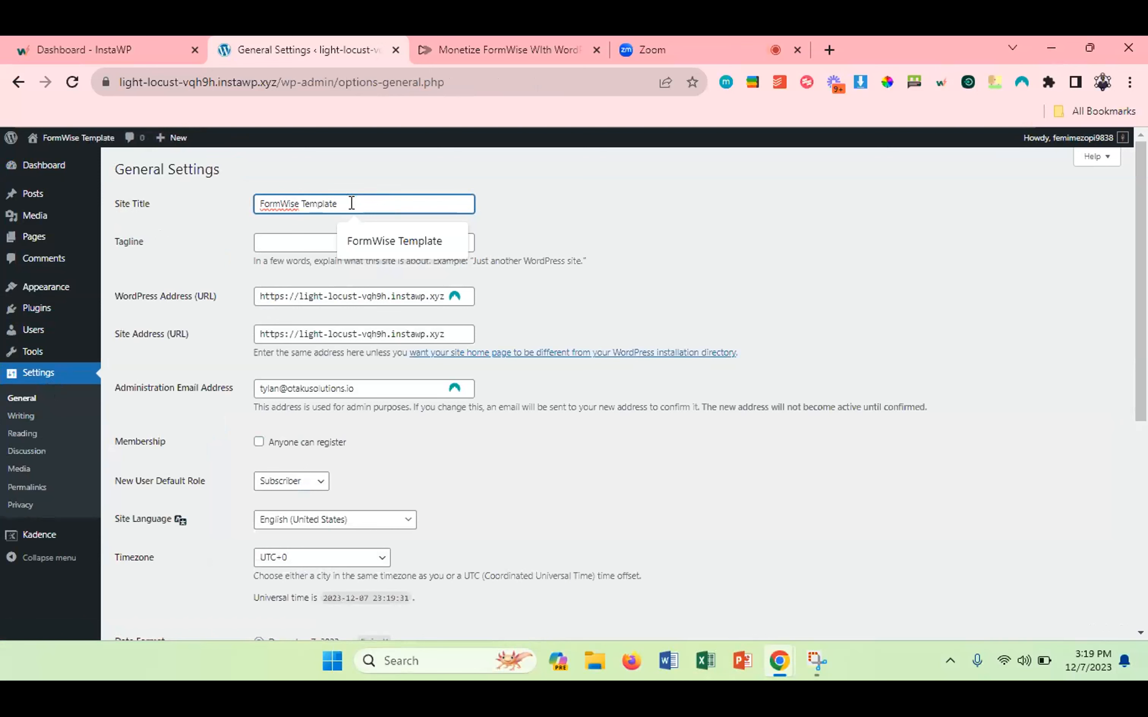
left_click(303, 246)
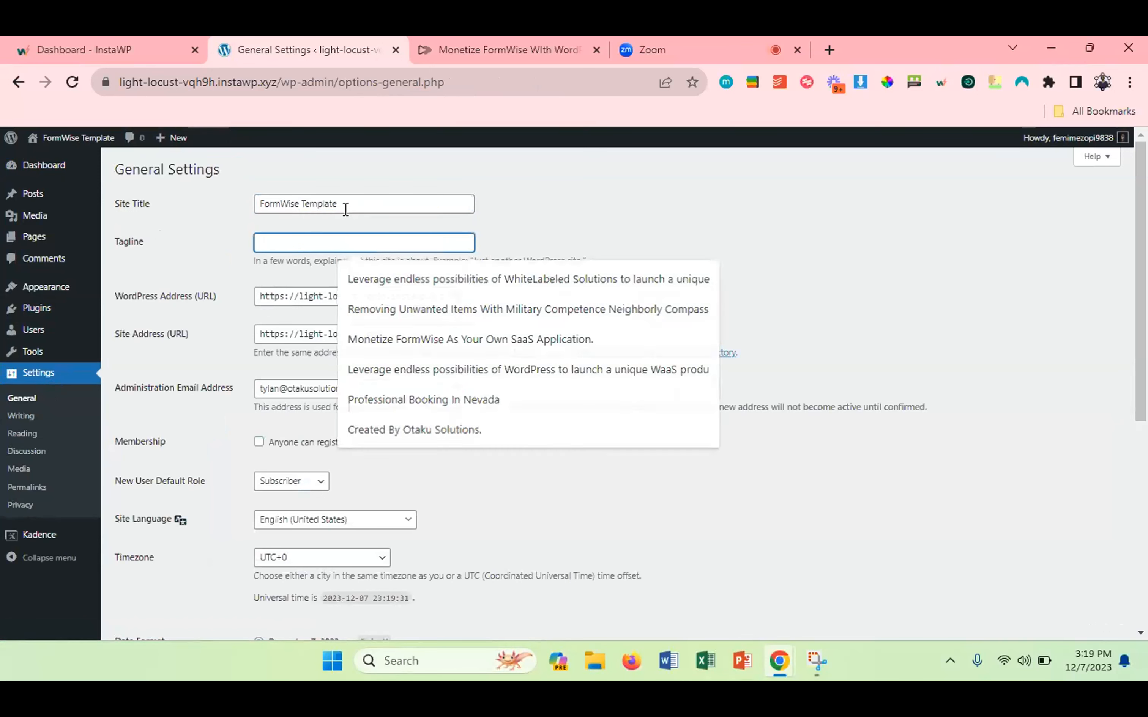
left_click(346, 207)
type(".")
left_click(324, 240)
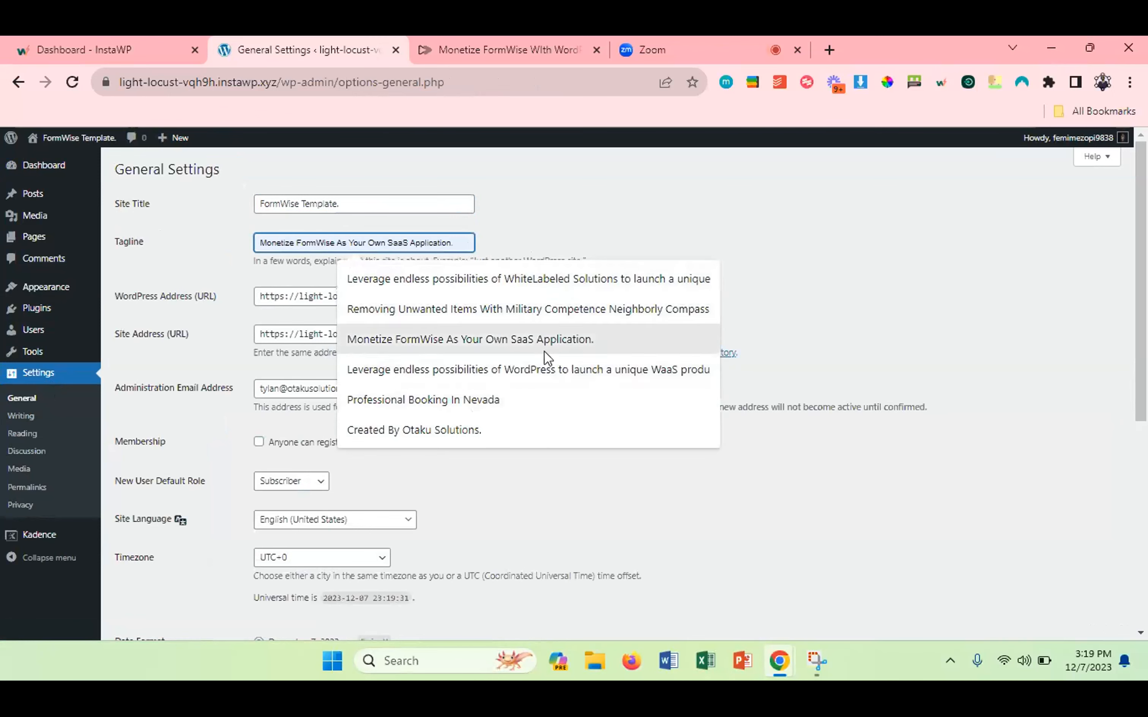
left_click(509, 346)
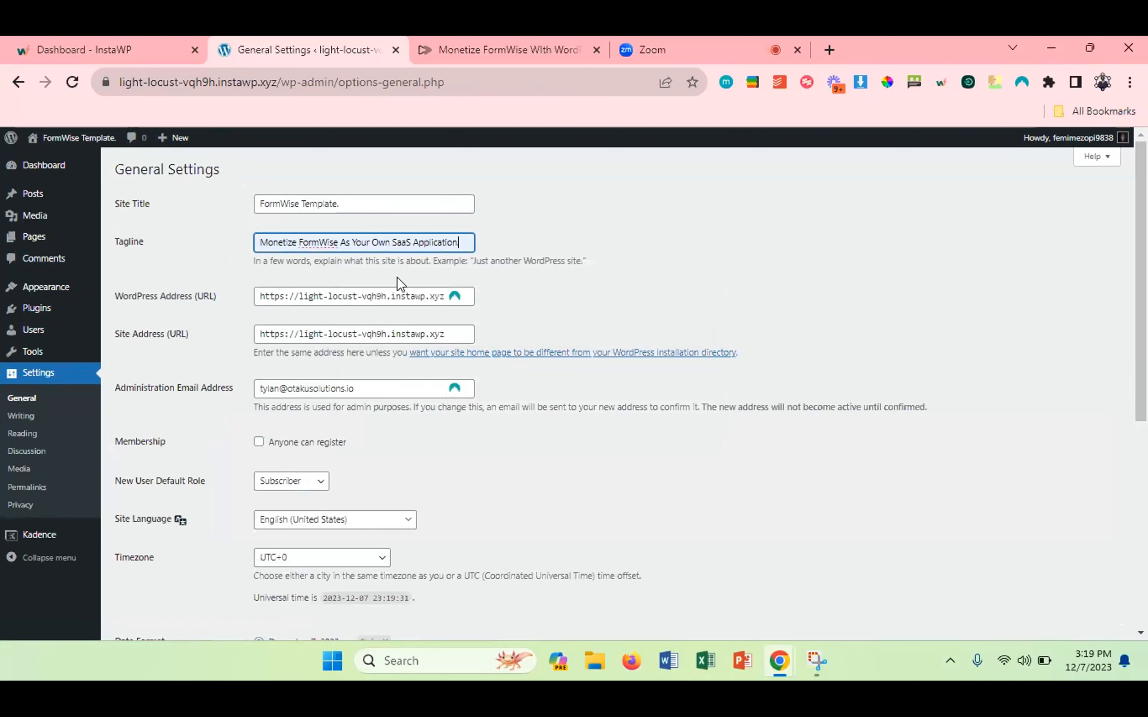
Allow anyone to register as a member of the site and save the general settings.
scroll(247, 377, "down", 3)
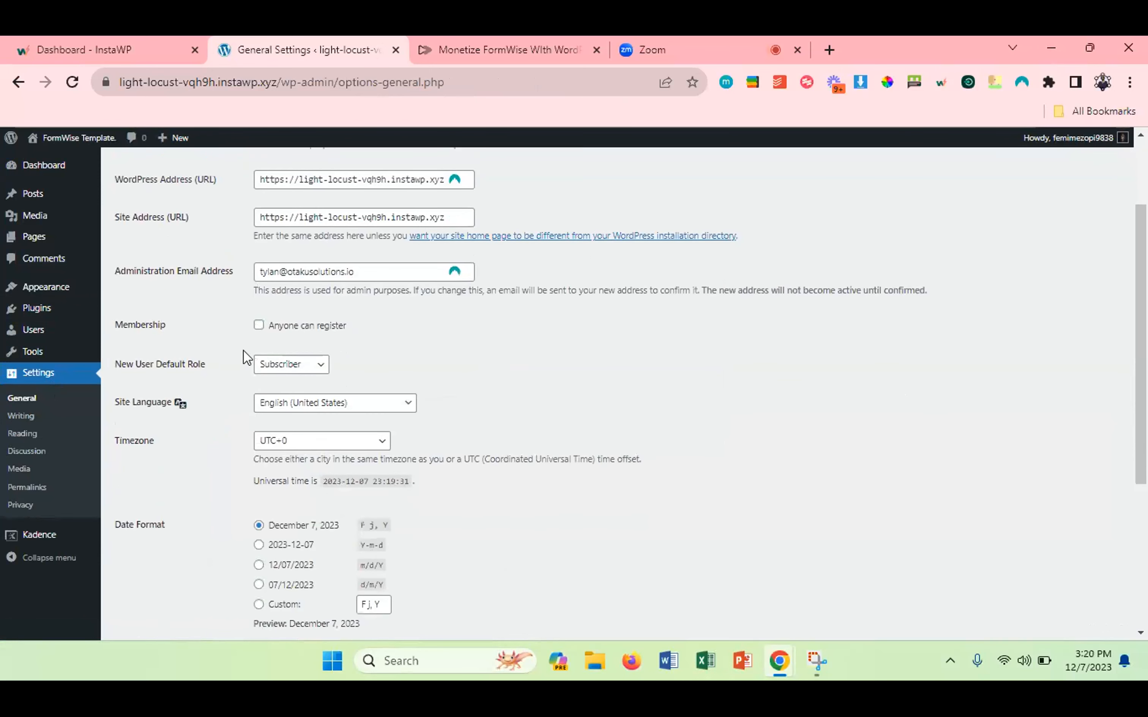
left_click(259, 326)
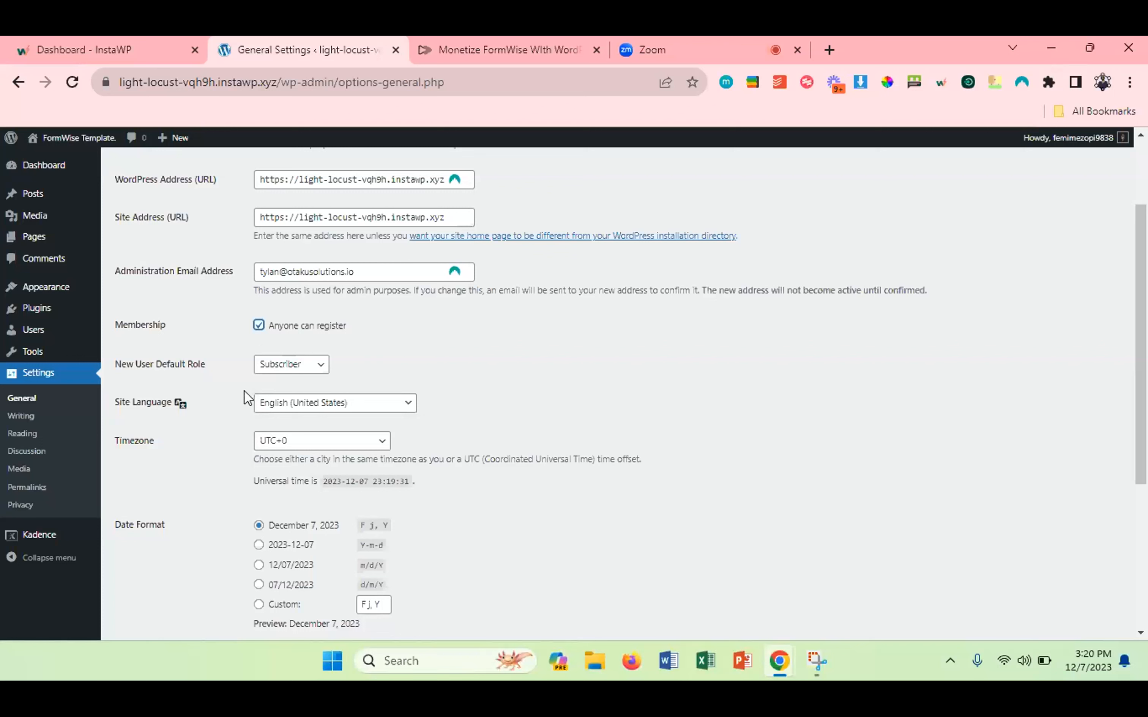
scroll(243, 391, "down", 5)
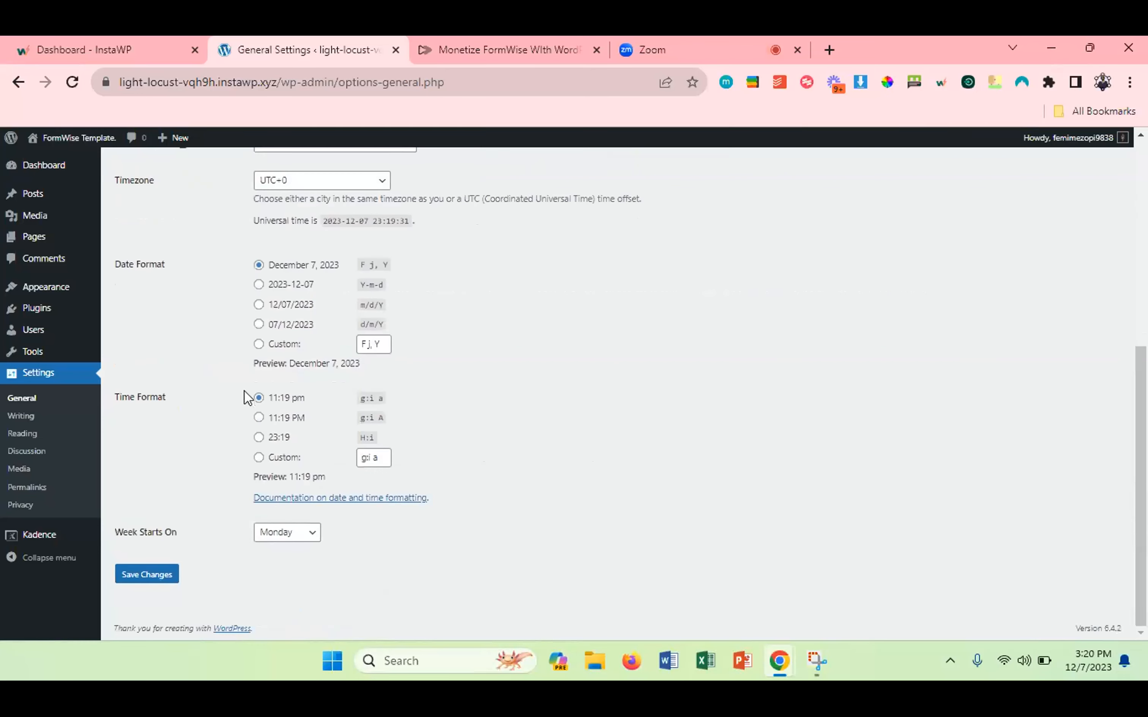
left_click(160, 575)
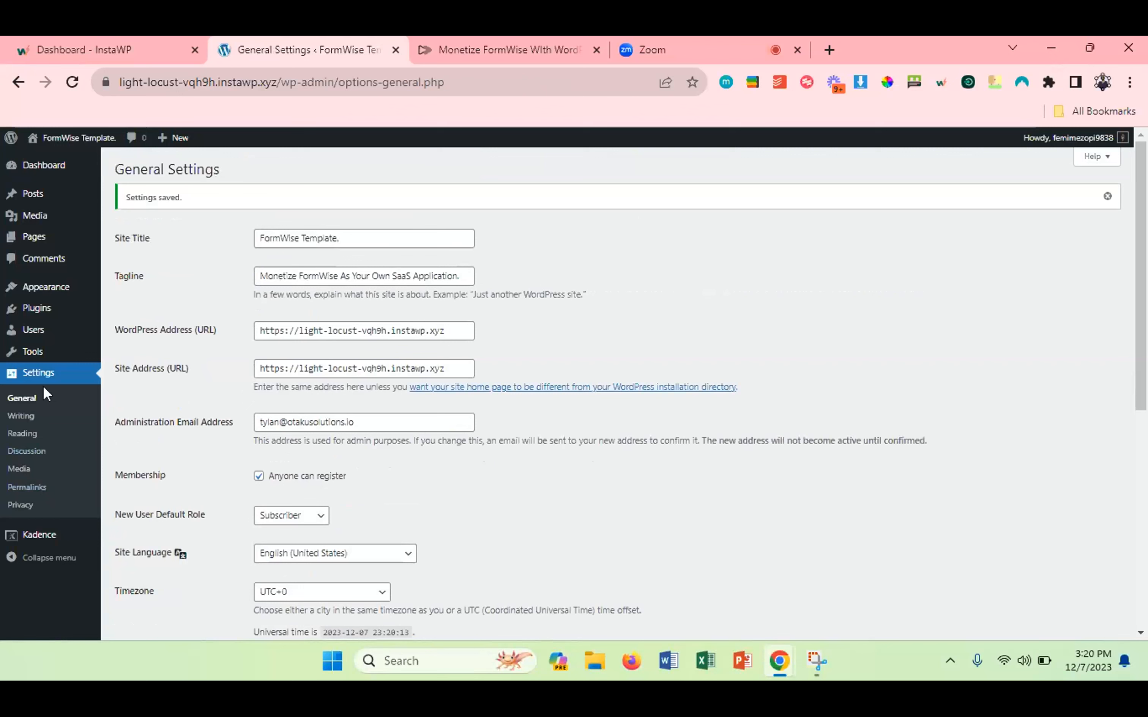
Switch to the KuickList checklist and review its required accounts, WordPress settings and install tasks.
mouse_move(32, 172)
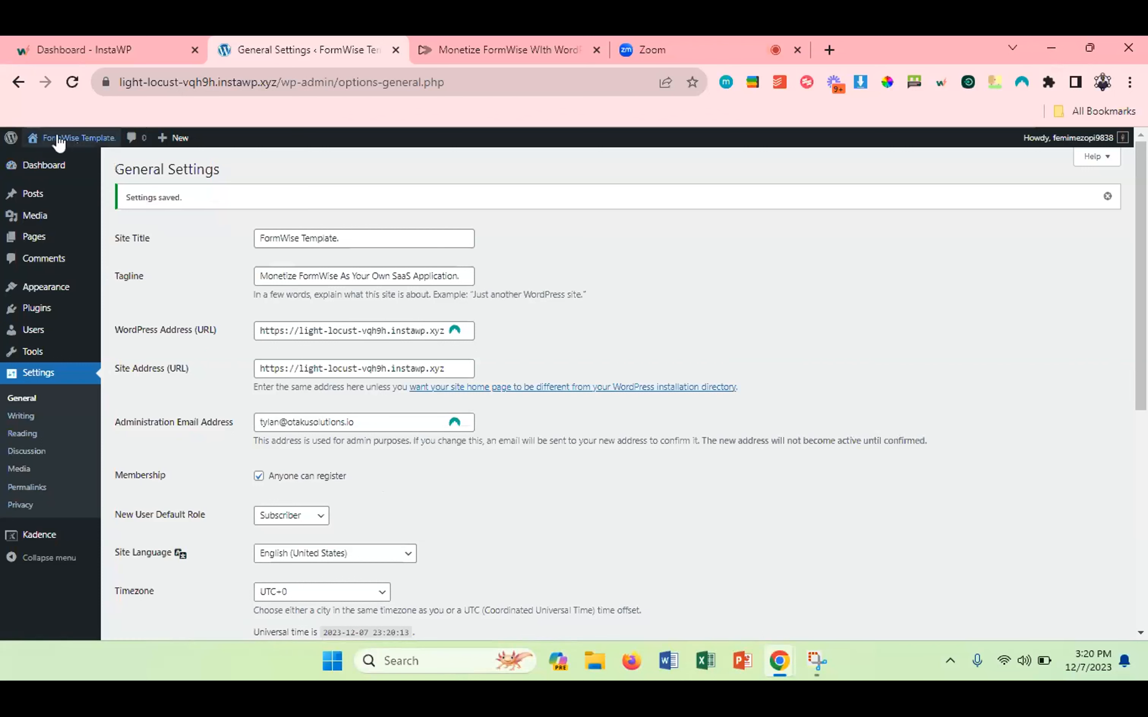
mouse_move(69, 143)
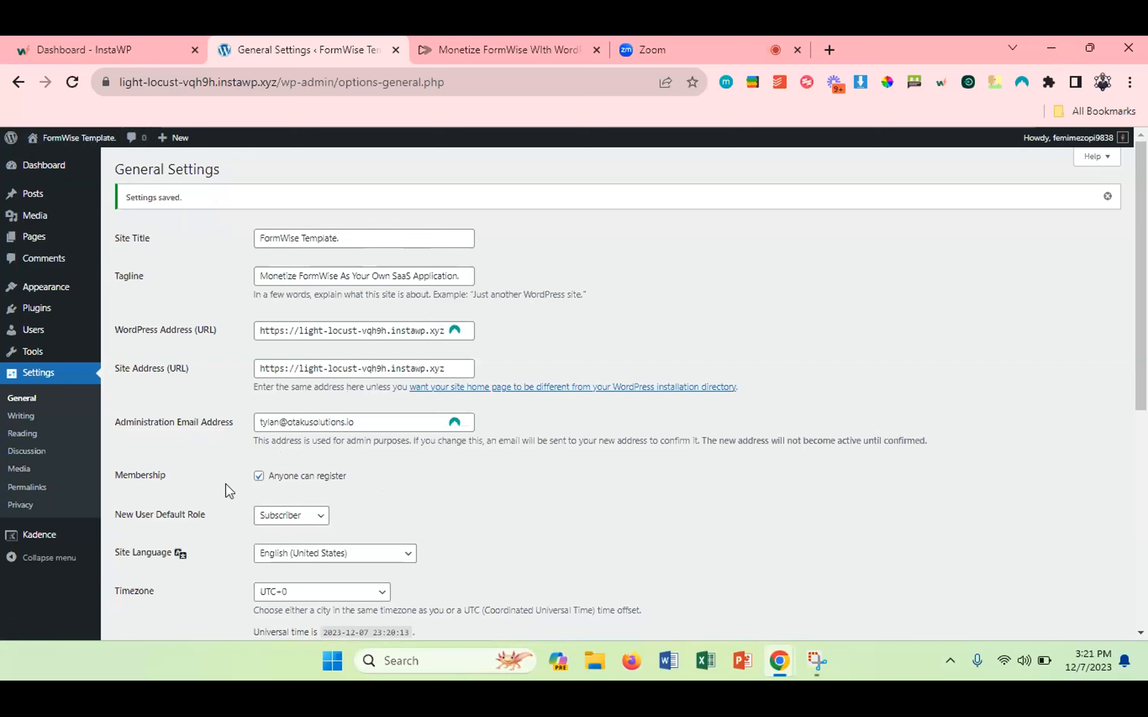
left_click(548, 37)
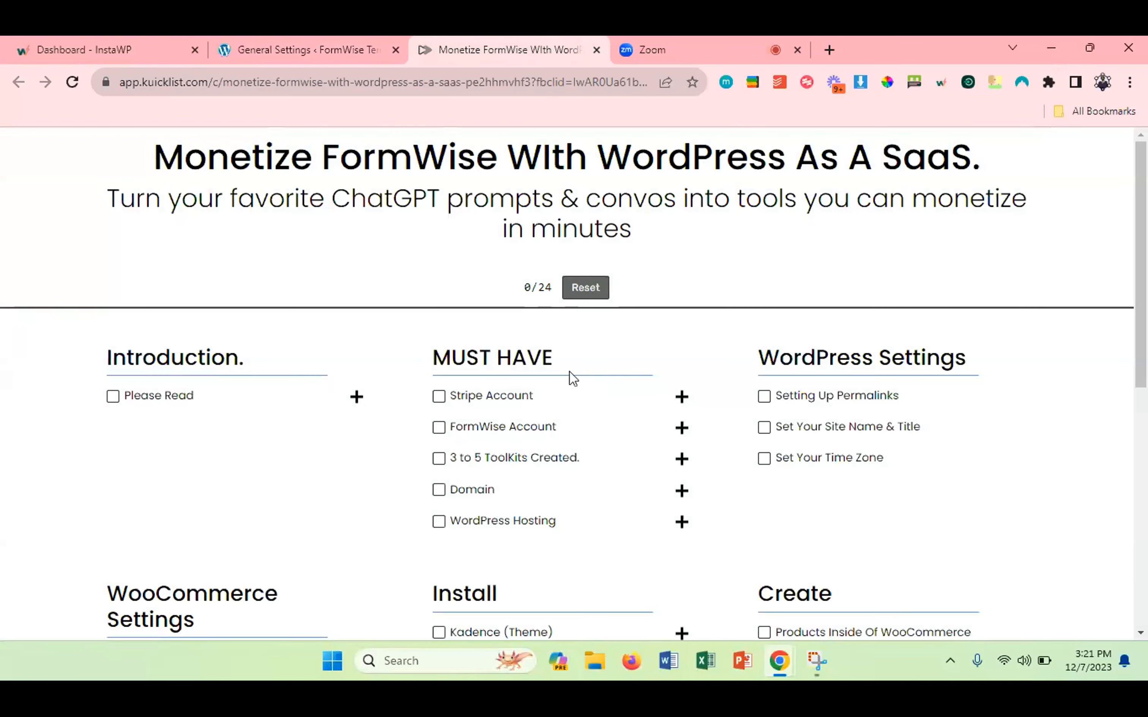
scroll(570, 374, "down", 2)
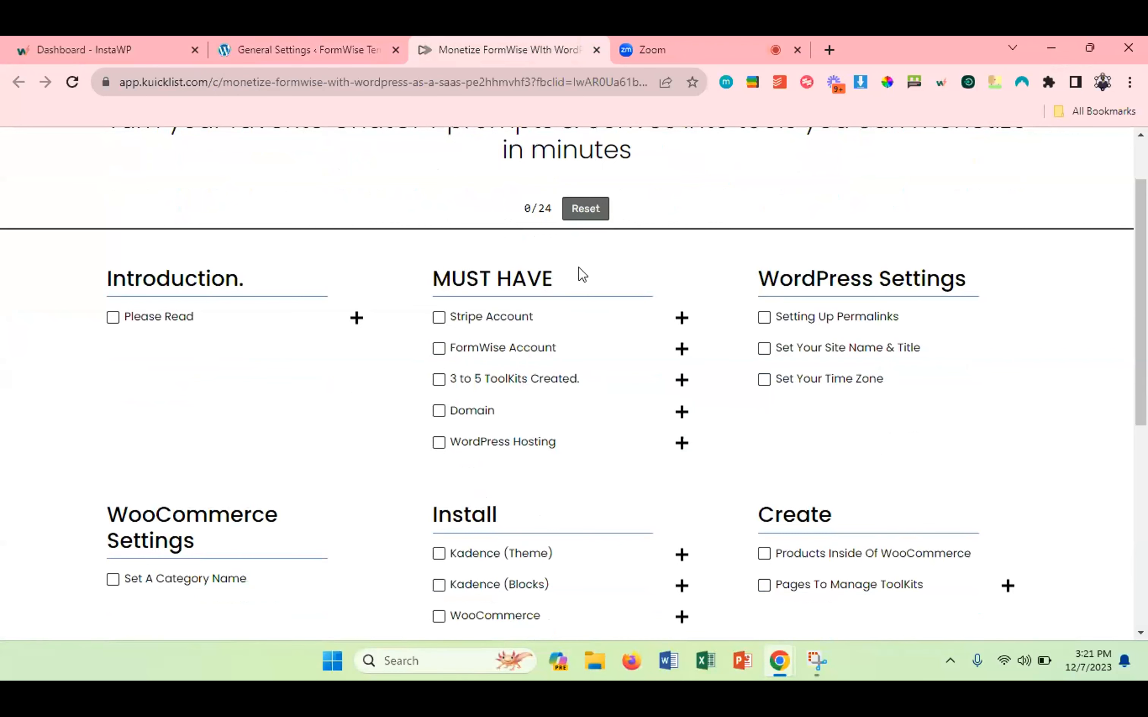
scroll(431, 353, "up", 2)
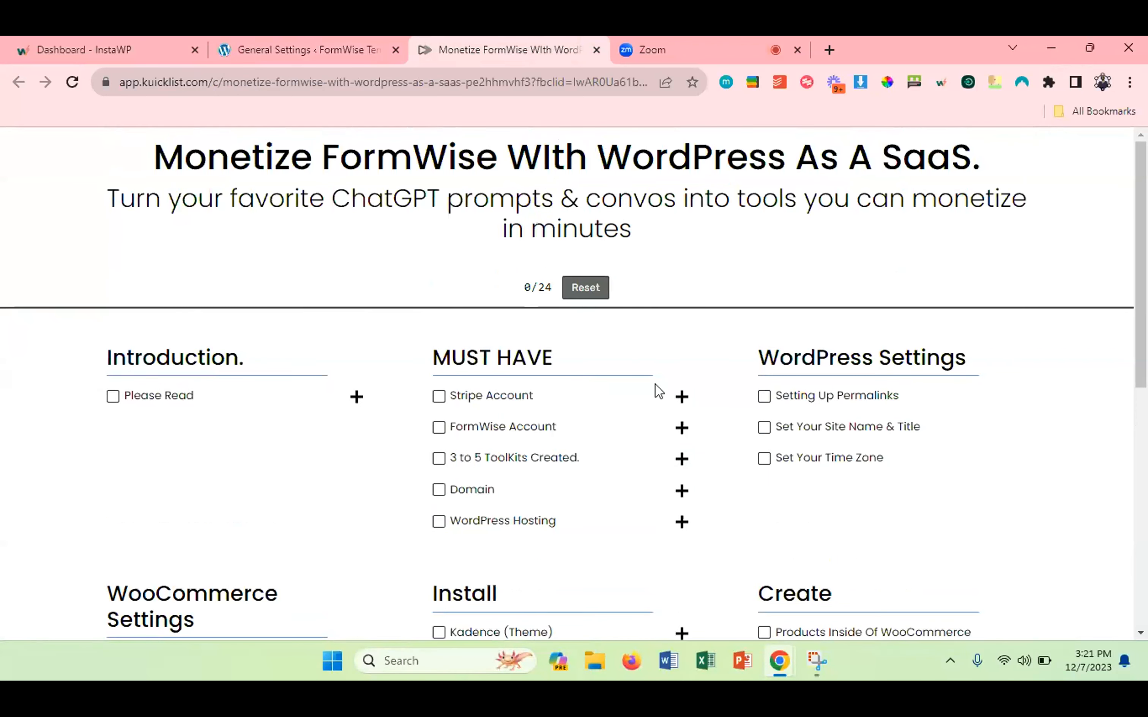
scroll(658, 389, "down", 2)
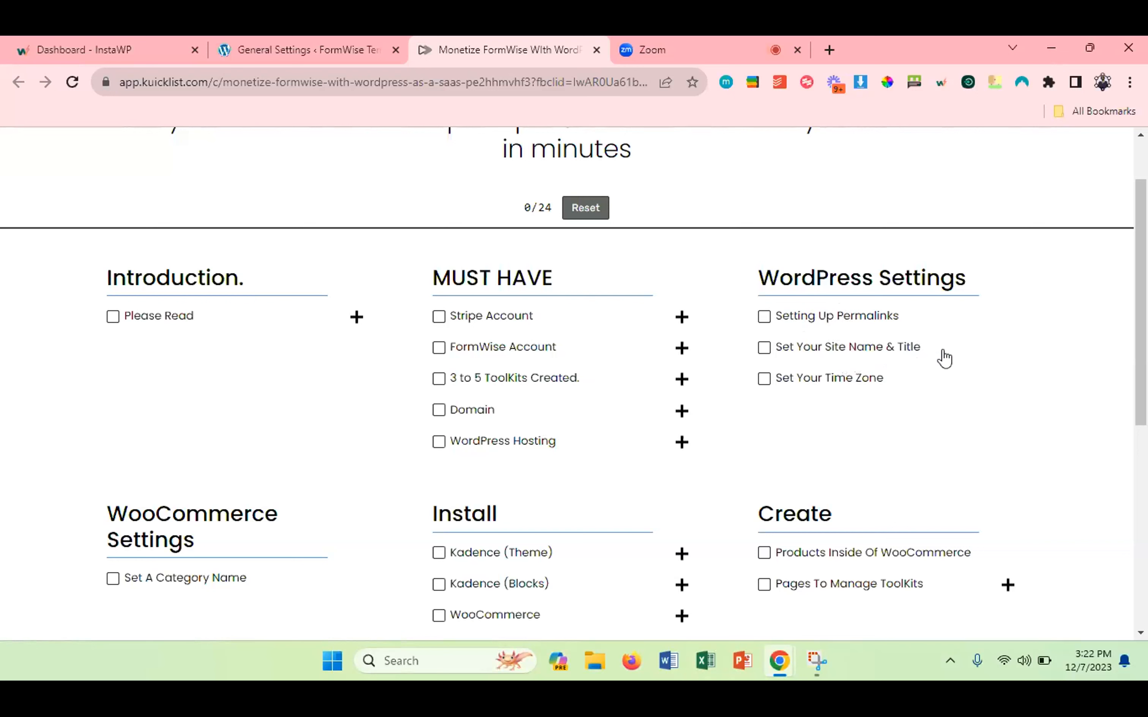
Return to the WordPress general settings and examine the available timezones plus the date, time format and week start options.
left_click(282, 38)
scroll(325, 455, "down", 3)
scroll(324, 451, "down", 2)
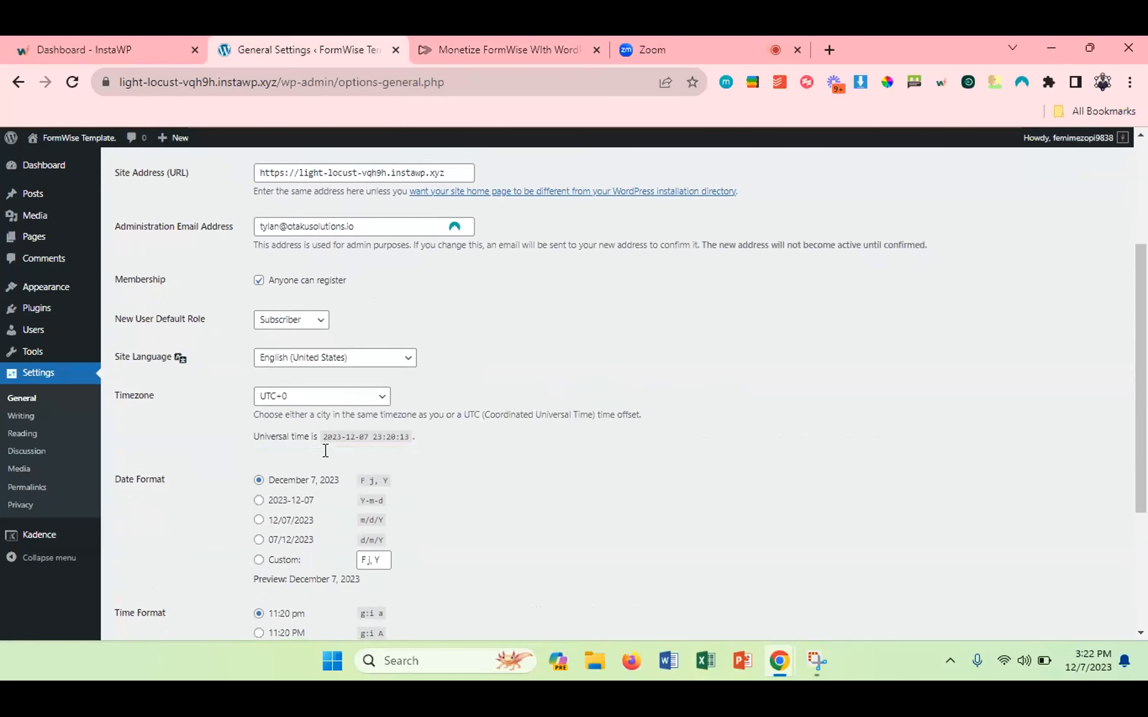
left_click(304, 381)
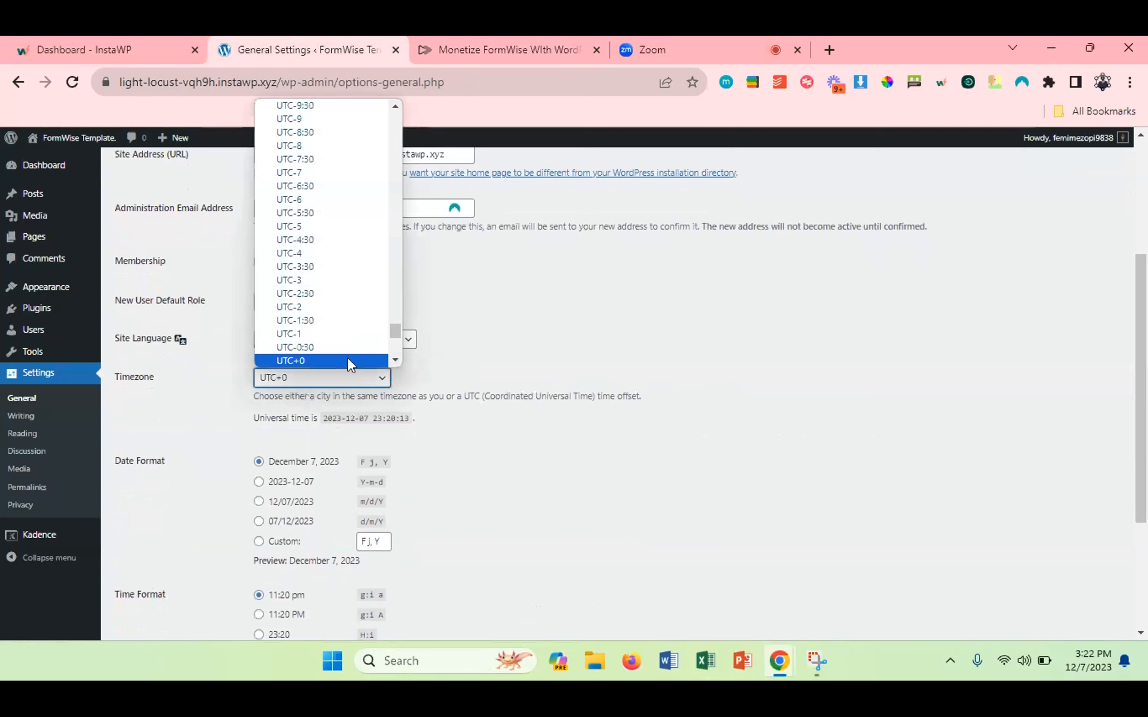
scroll(332, 343, "down", 5)
scroll(333, 346, "up", 20)
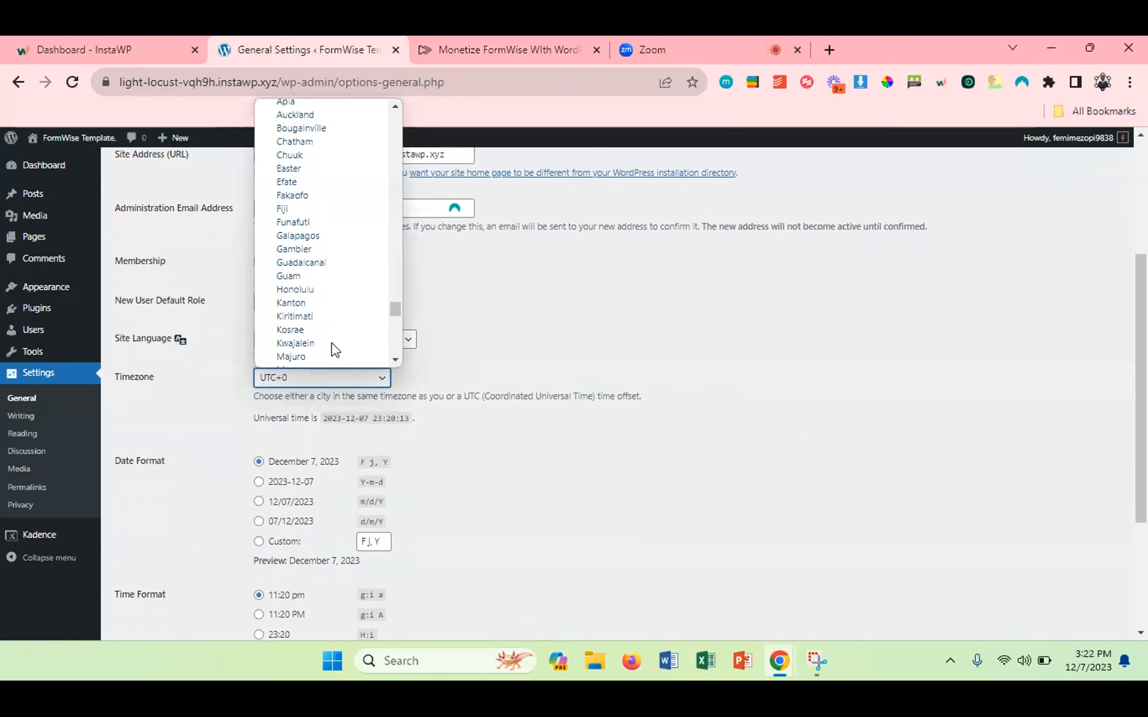
scroll(332, 342, "up", 20)
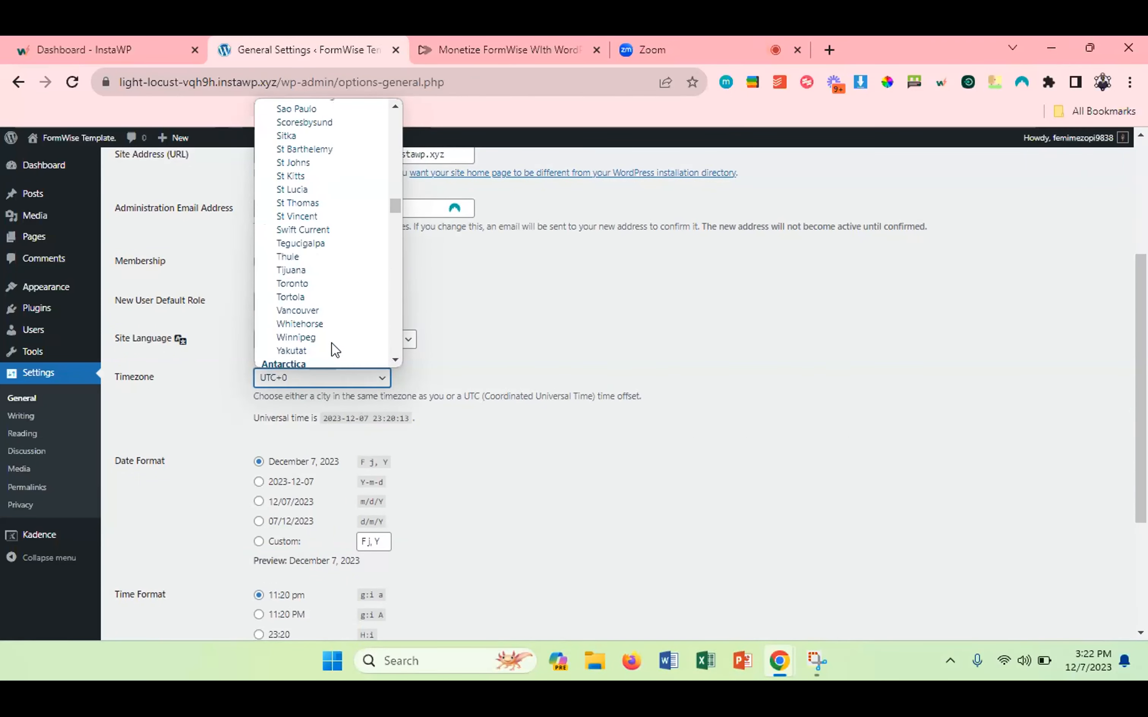
scroll(332, 342, "up", 5)
scroll(332, 342, "down", 20)
scroll(332, 343, "down", 20)
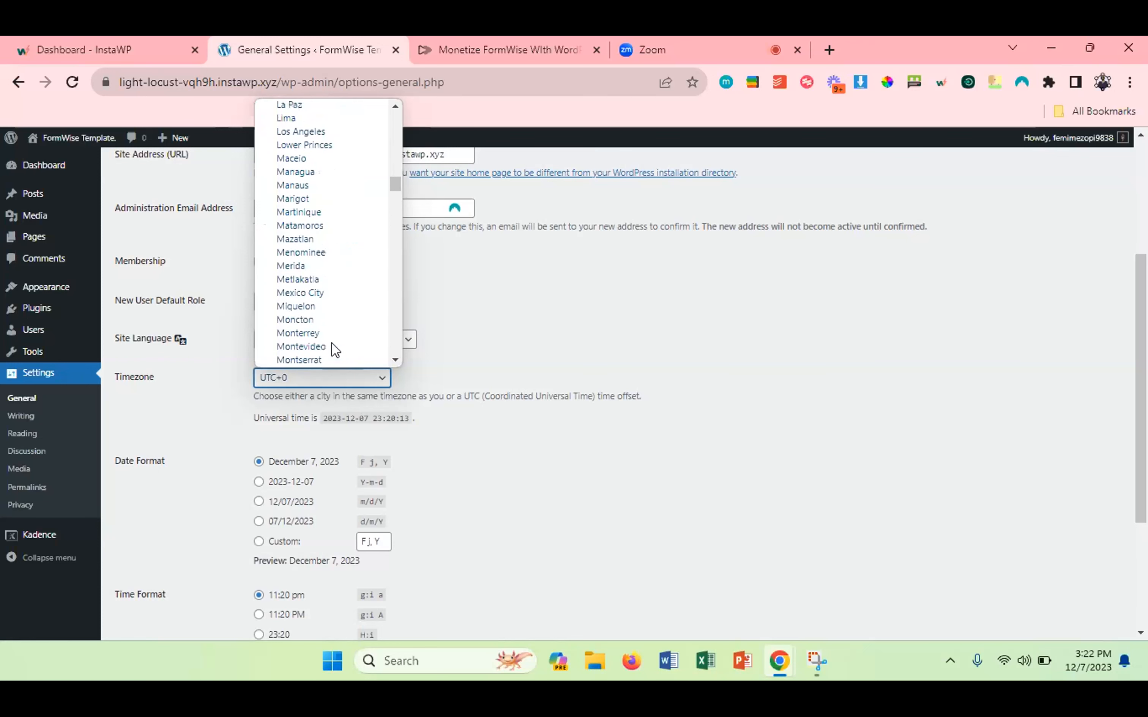
scroll(332, 349, "down", 20)
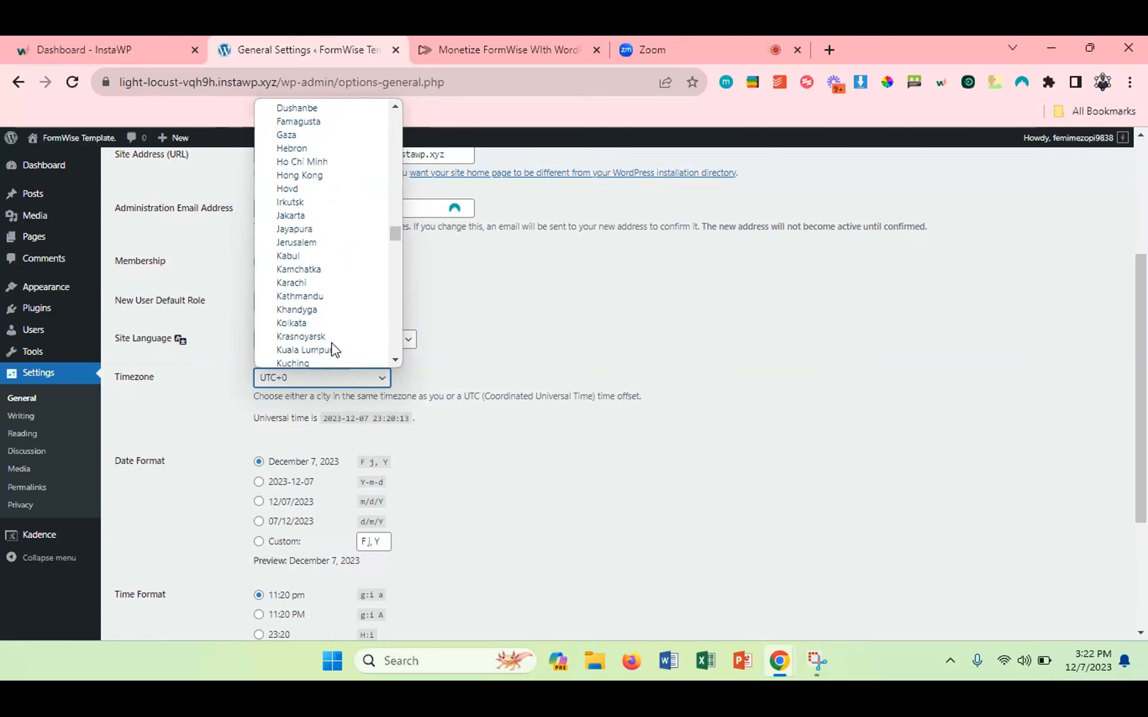
scroll(332, 344, "down", 20)
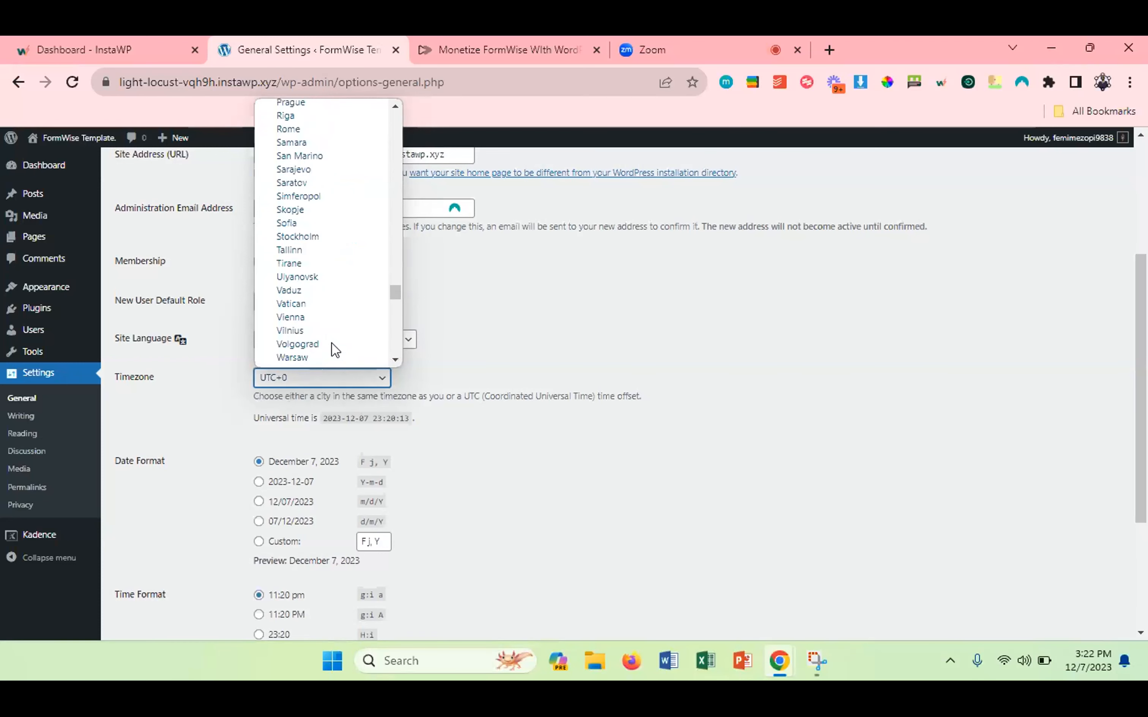
scroll(332, 342, "down", 20)
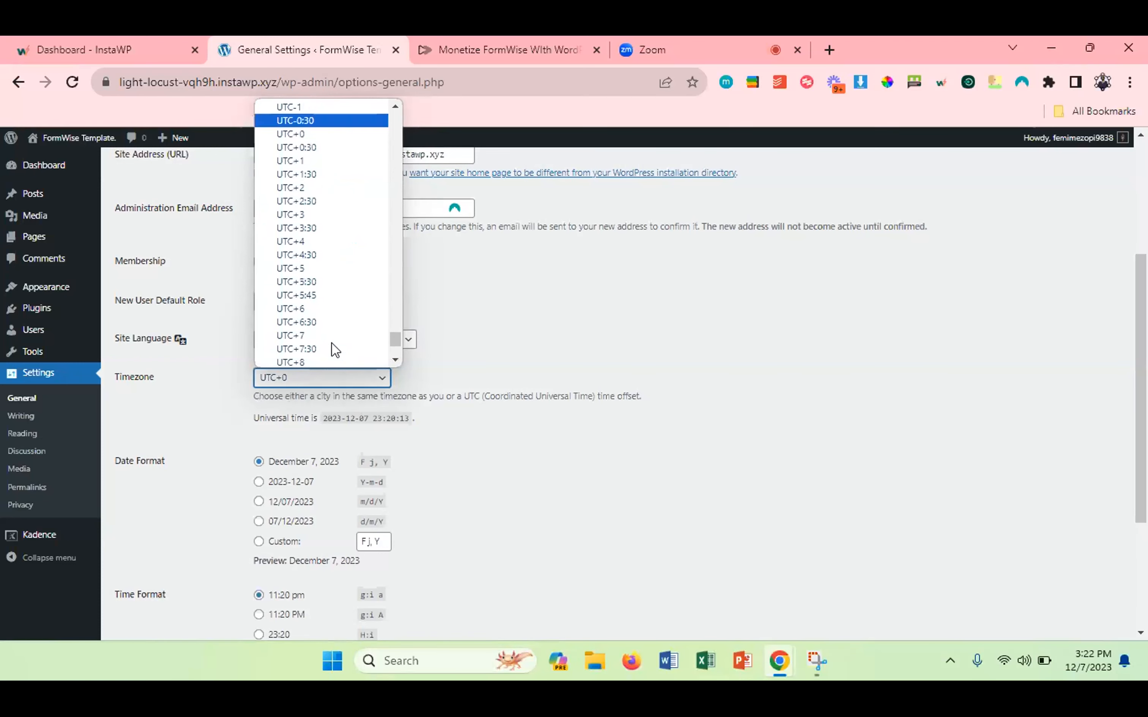
left_click(226, 513)
scroll(225, 514, "down", 4)
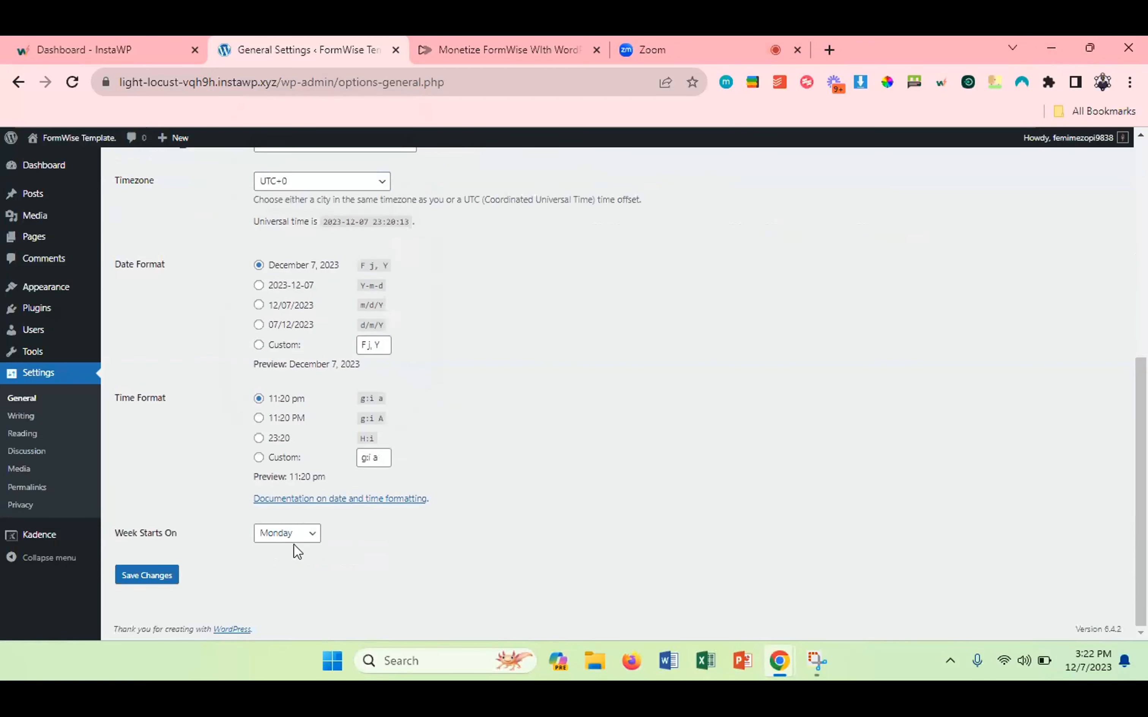
Find the permalink settings from the checklist's WordPress tasks and examine the permalink structures and the optional category and tag bases.
left_click(496, 42)
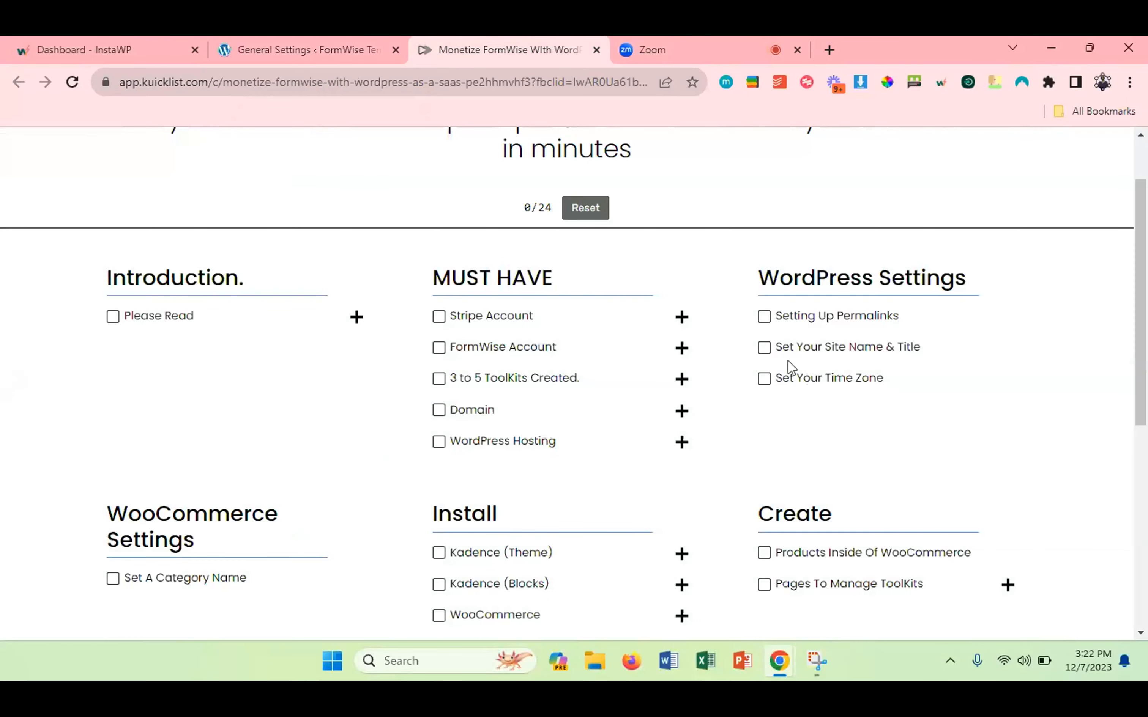
left_click(313, 44)
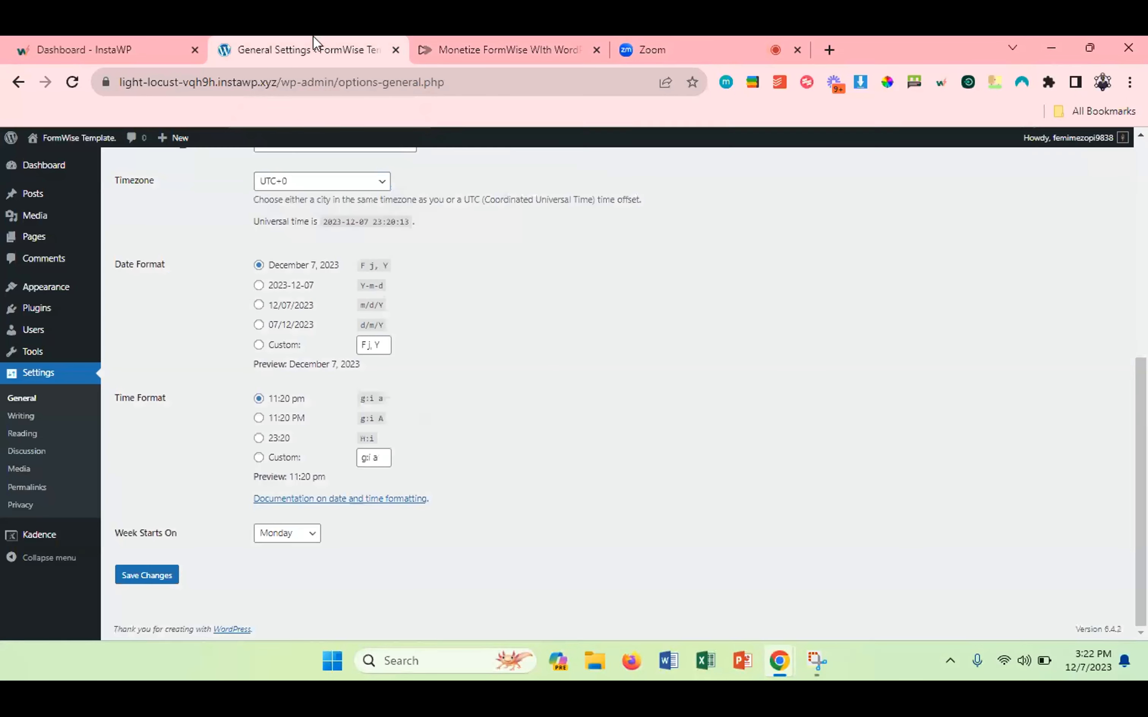
left_click(37, 439)
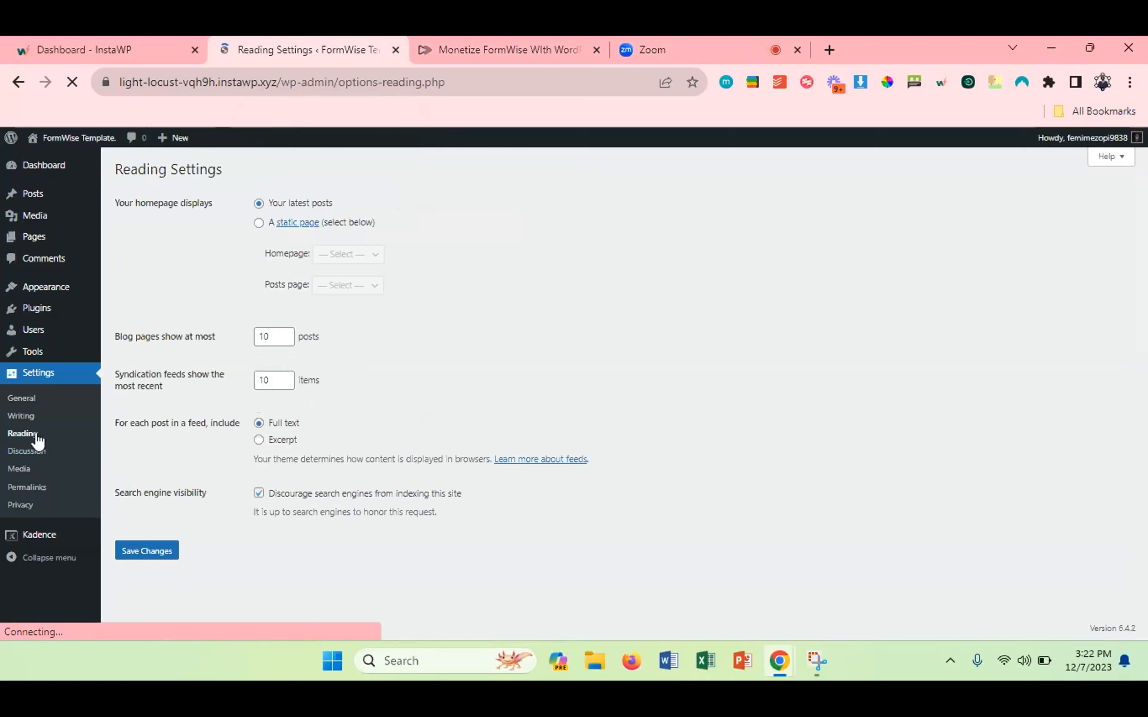
left_click(26, 417)
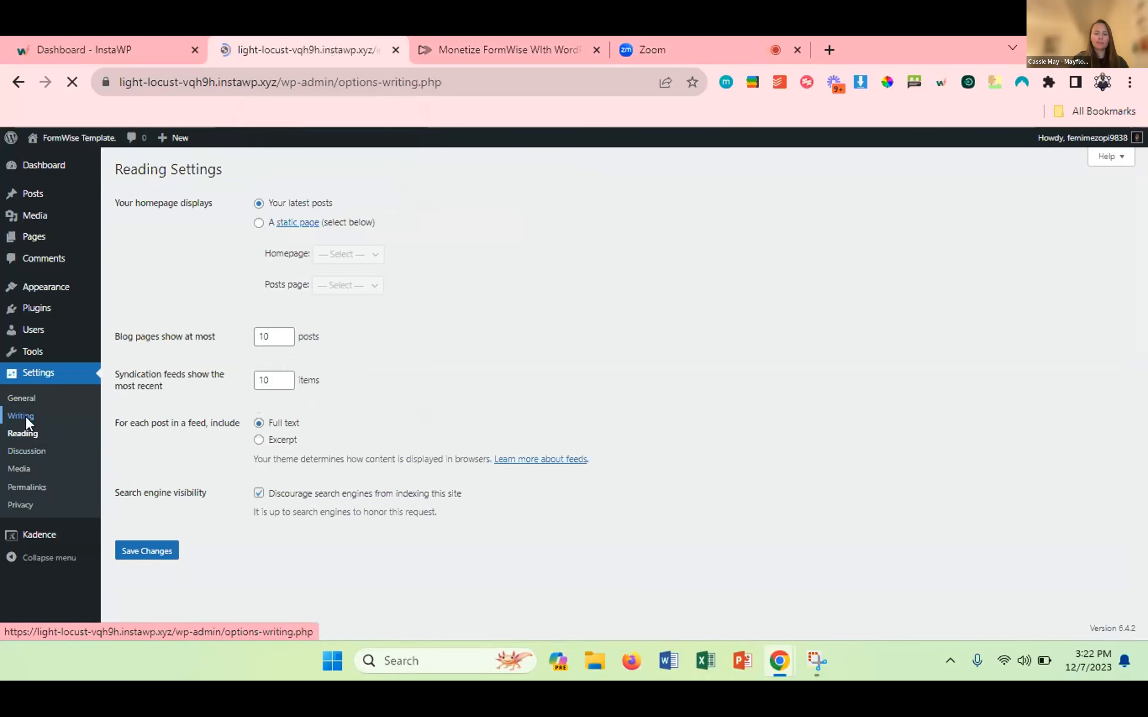
left_click(21, 400)
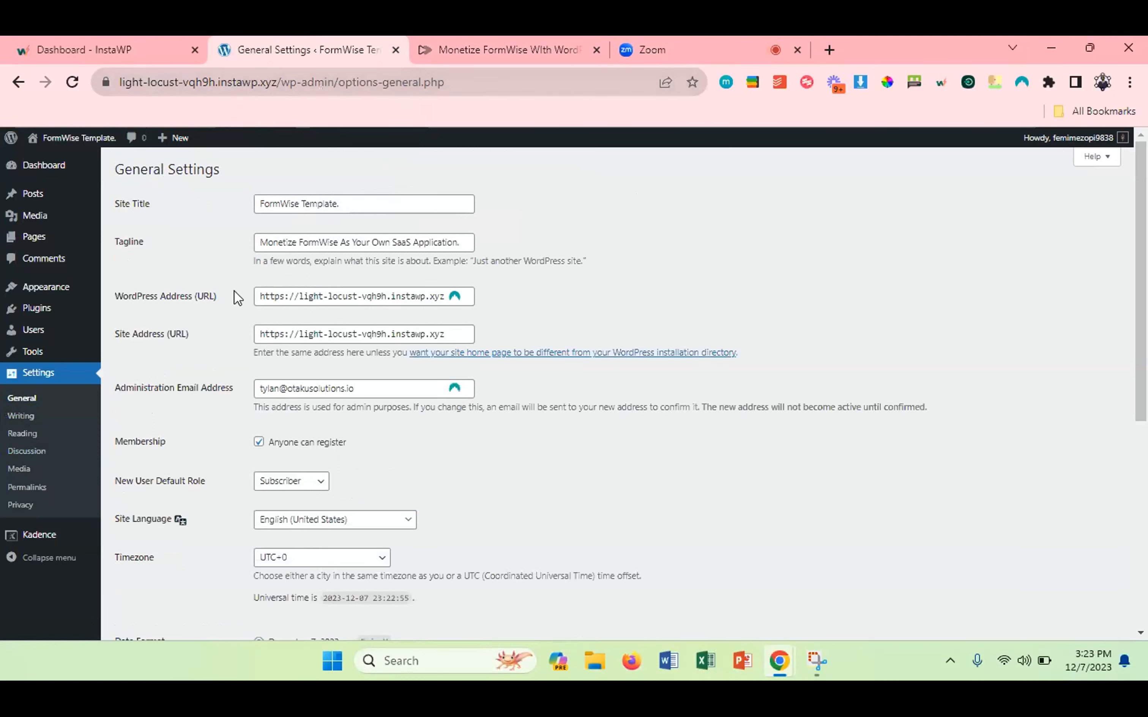
scroll(234, 291, "down", 1)
left_click(25, 487)
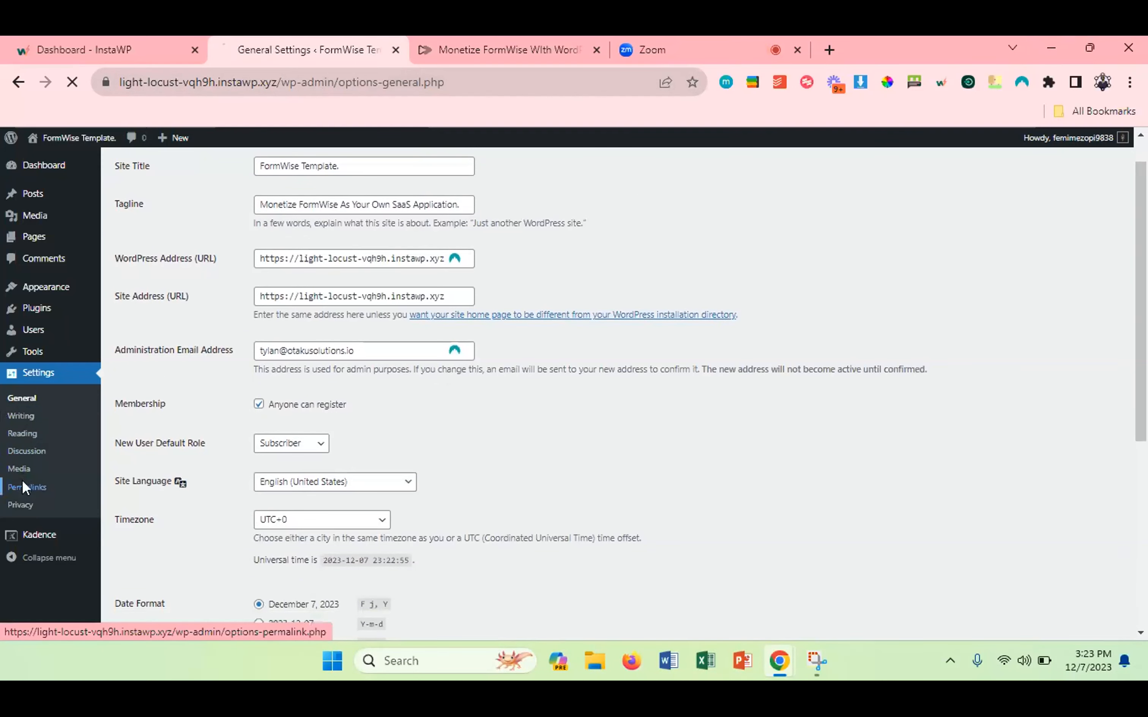
scroll(249, 392, "down", 1)
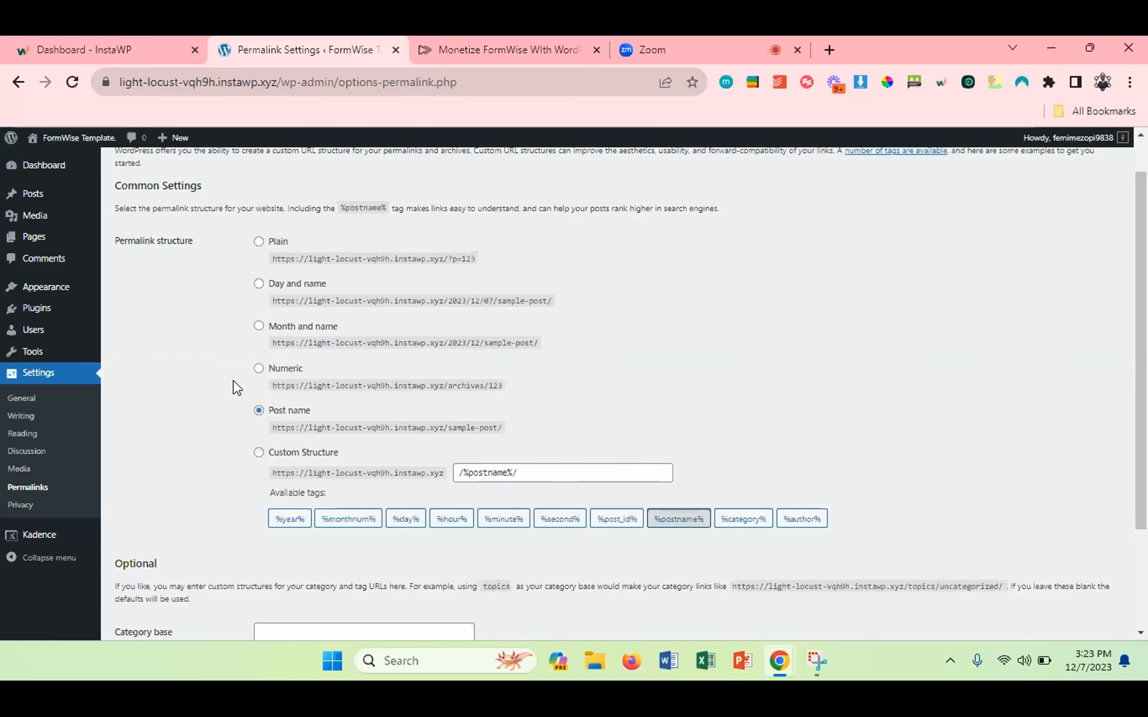
scroll(234, 379, "down", 1)
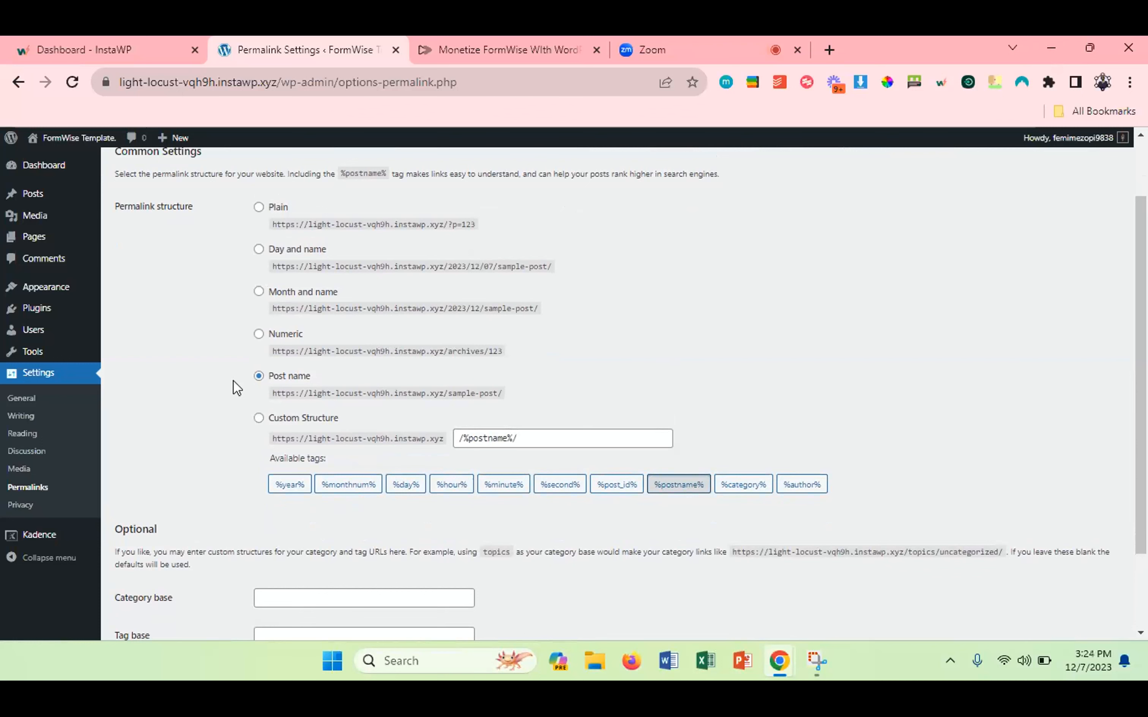
scroll(233, 381, "down", 1)
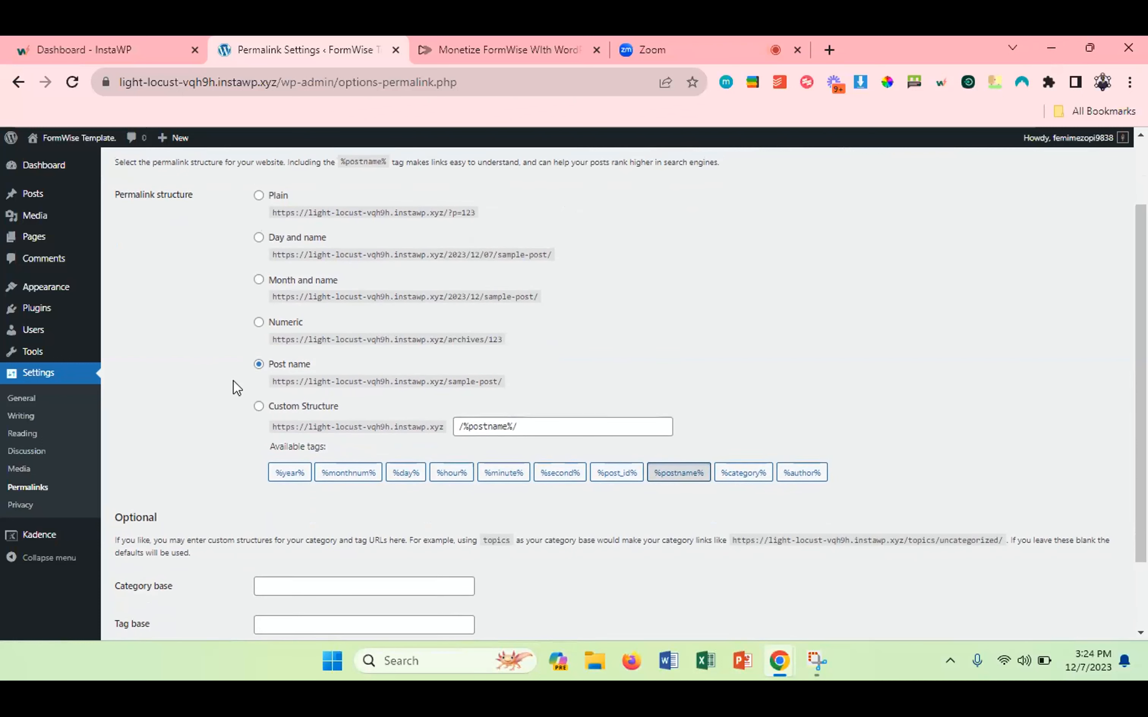
scroll(235, 379, "up", 3)
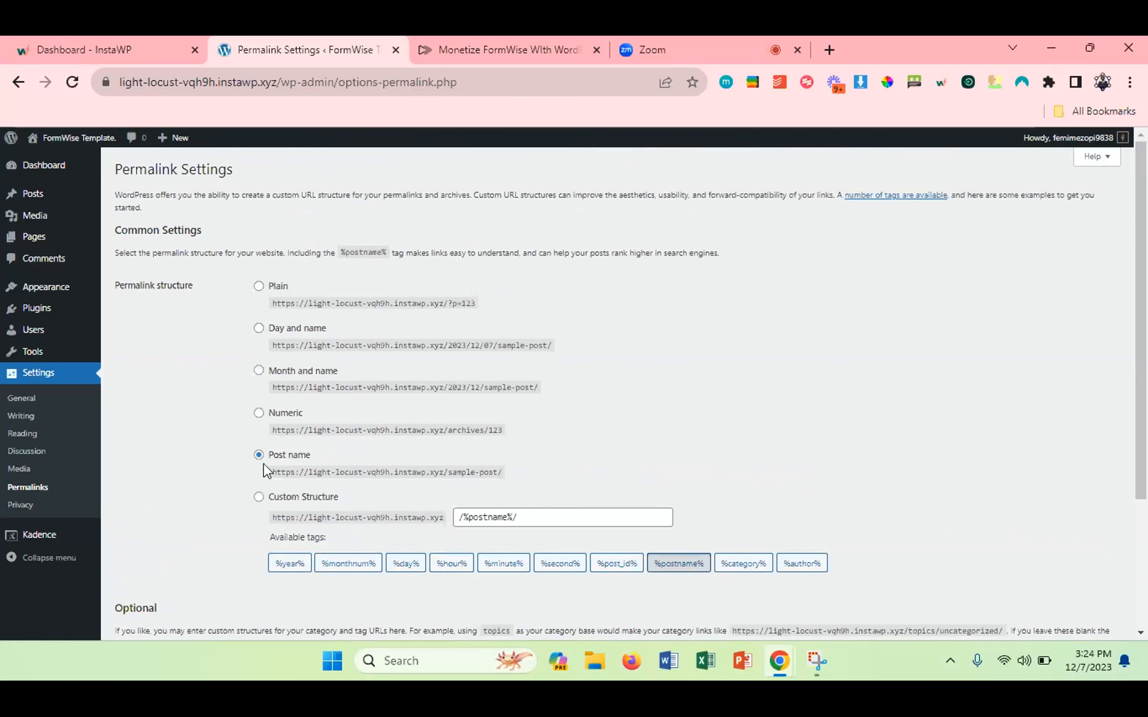
scroll(233, 465, "down", 3)
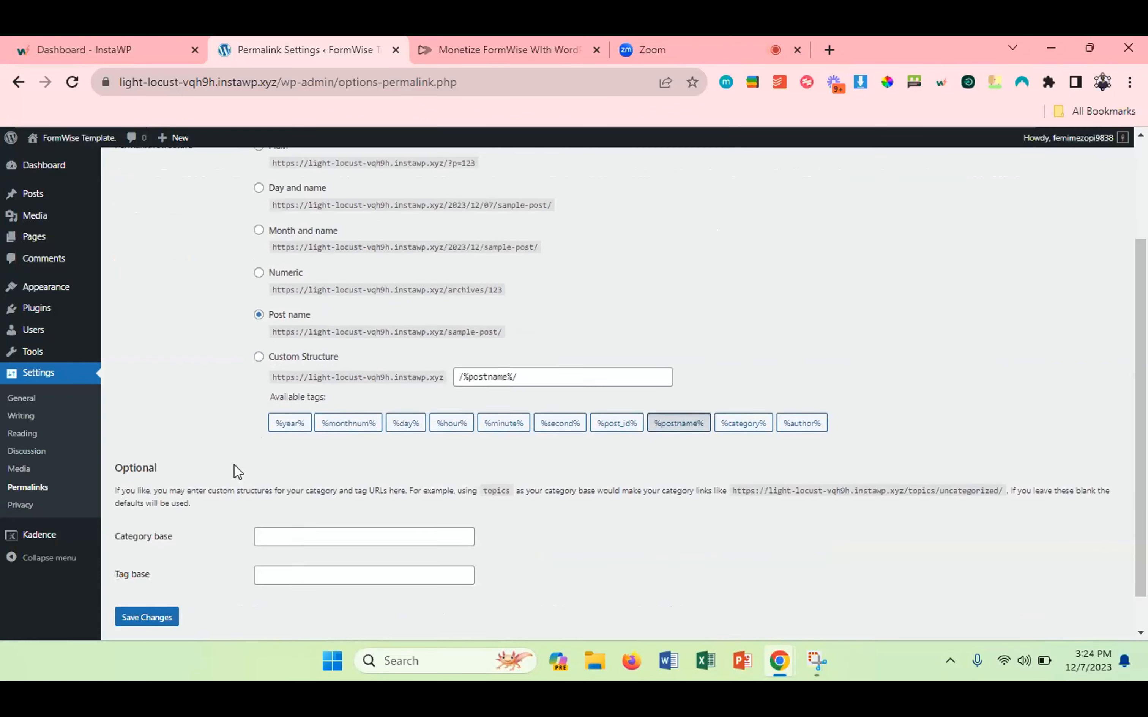
scroll(234, 465, "up", 3)
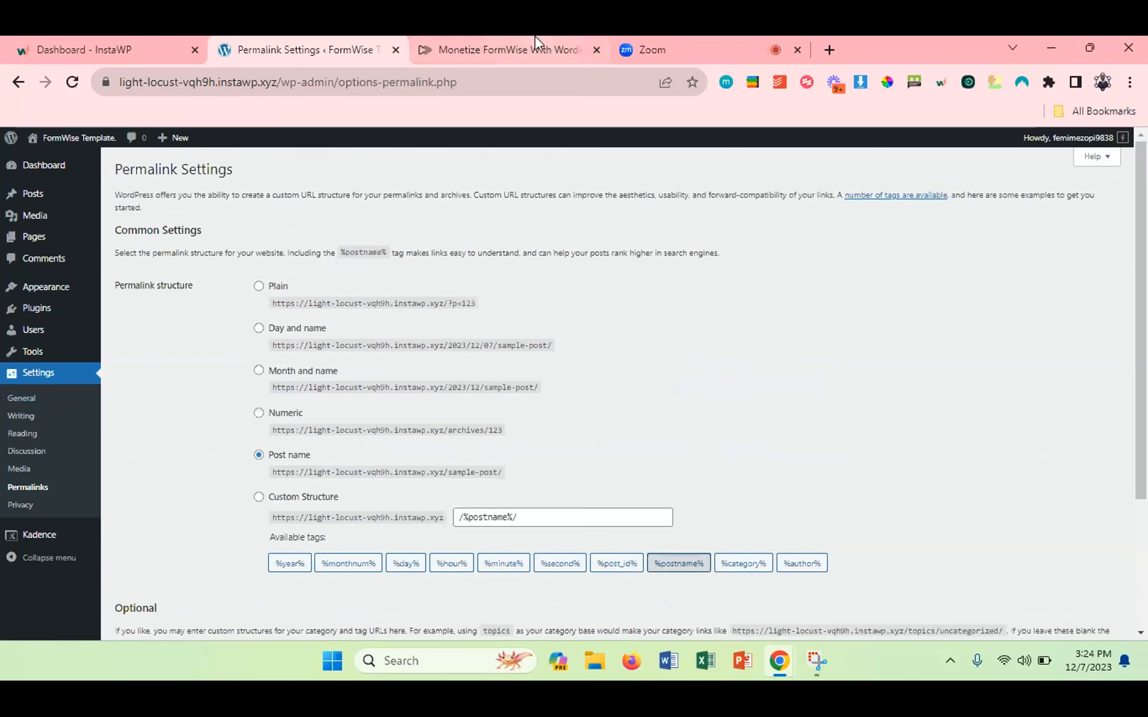
Check the checklist again, then search the new plugins for "woo" and install and activate WooCommerce.
left_click(512, 47)
scroll(429, 386, "down", 3)
scroll(430, 386, "up", 5)
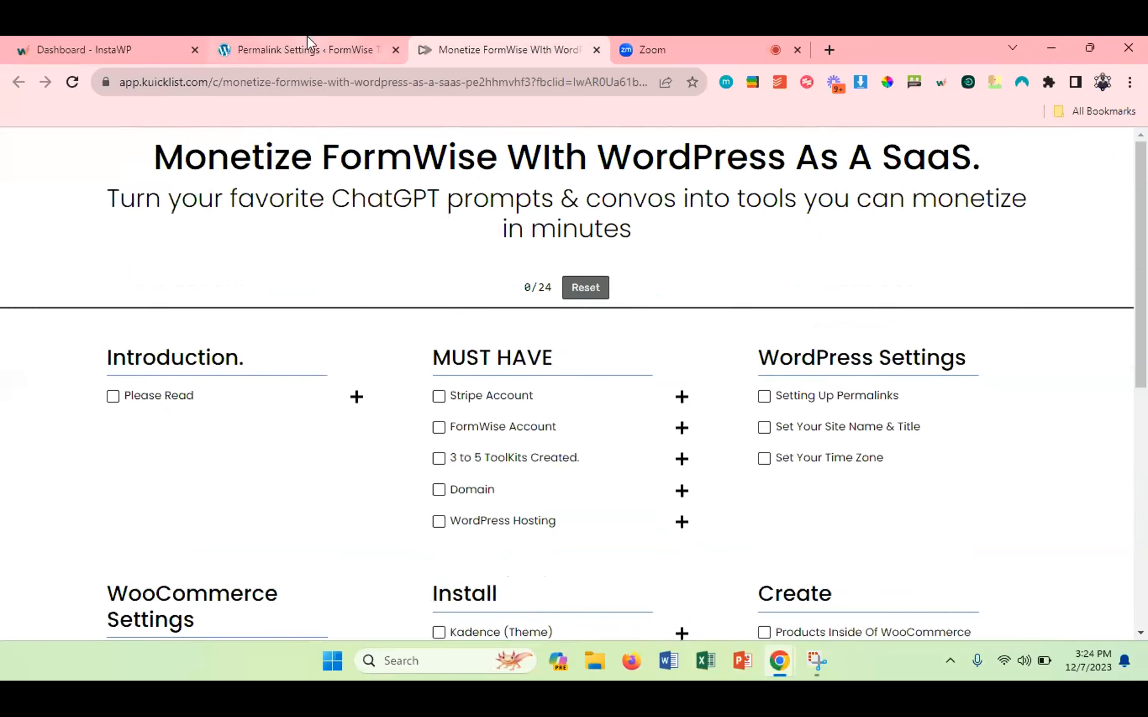
left_click(308, 44)
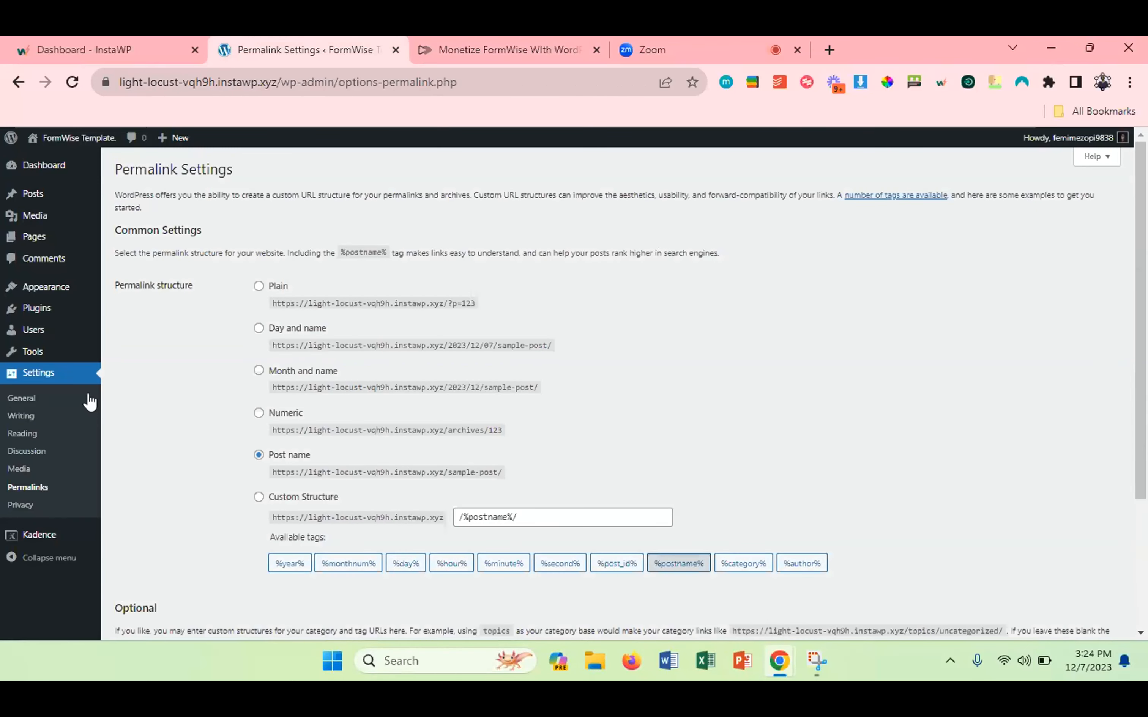
left_click(32, 317)
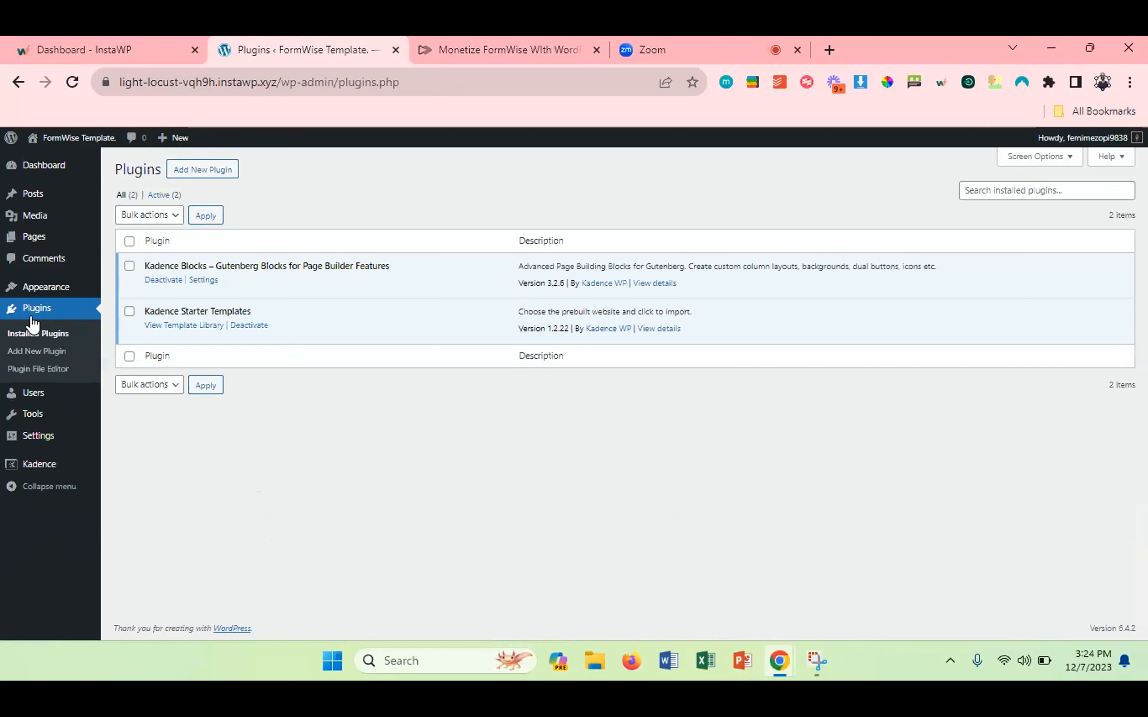
left_click(201, 176)
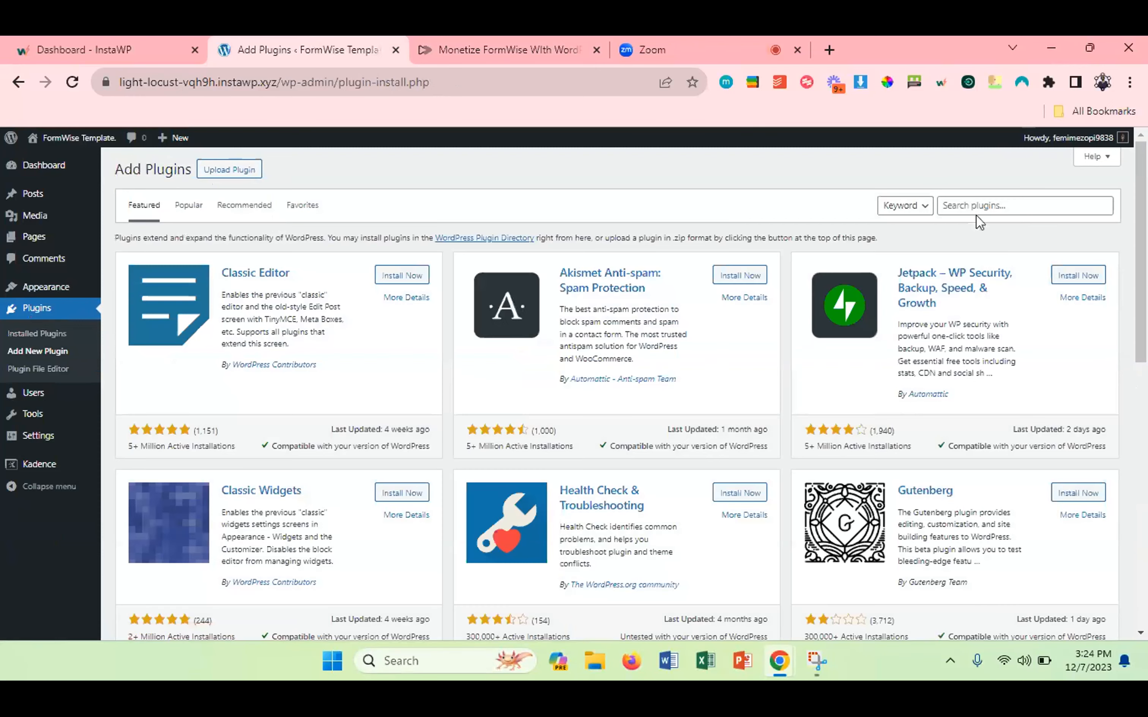
left_click(964, 208)
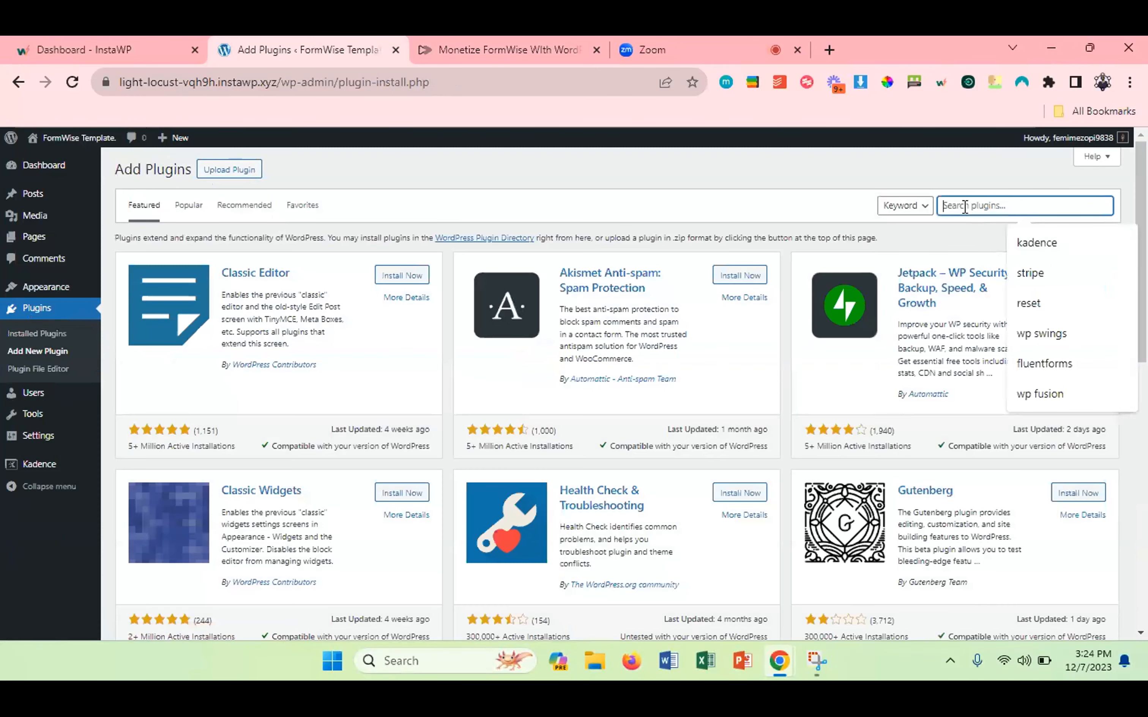
type("woo")
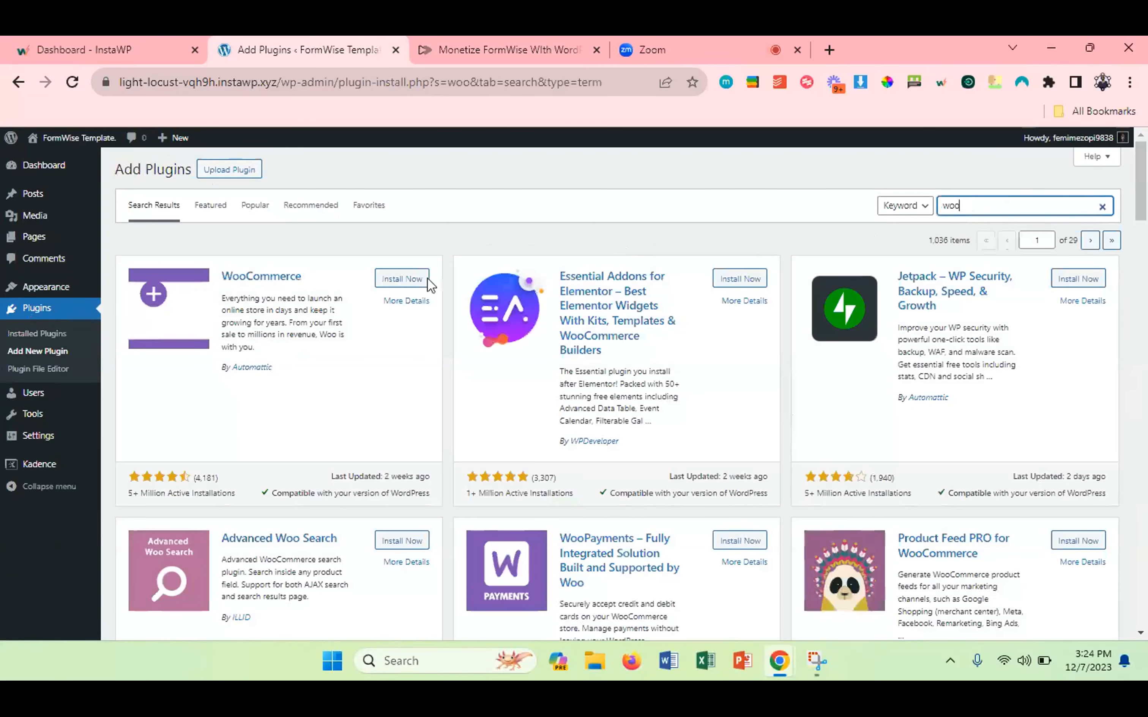
left_click(419, 281)
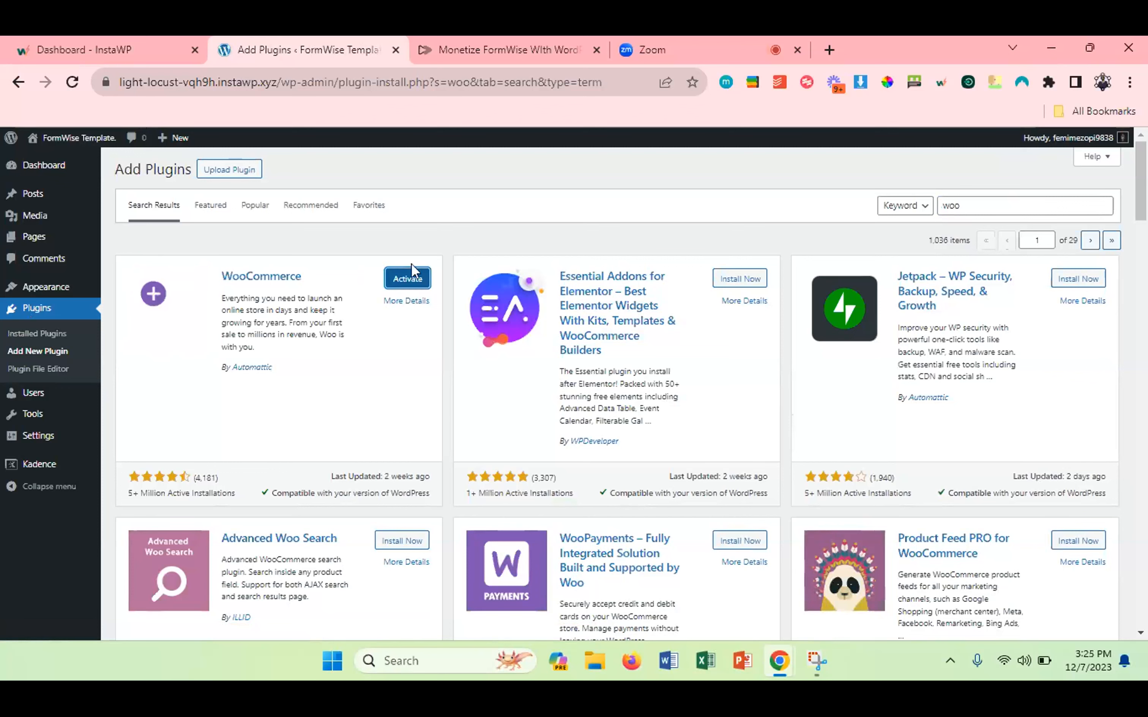
left_click(407, 277)
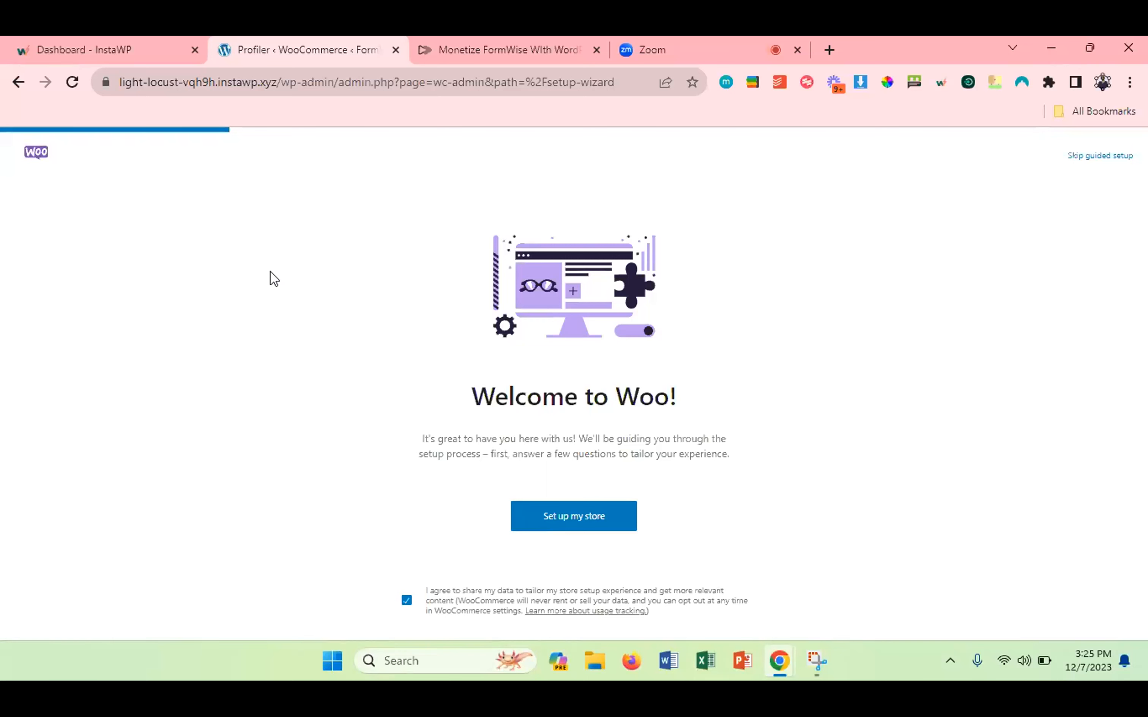
Start the guided WooCommerce store setup and submit the store details with Other as the type of products or services.
left_click(562, 527)
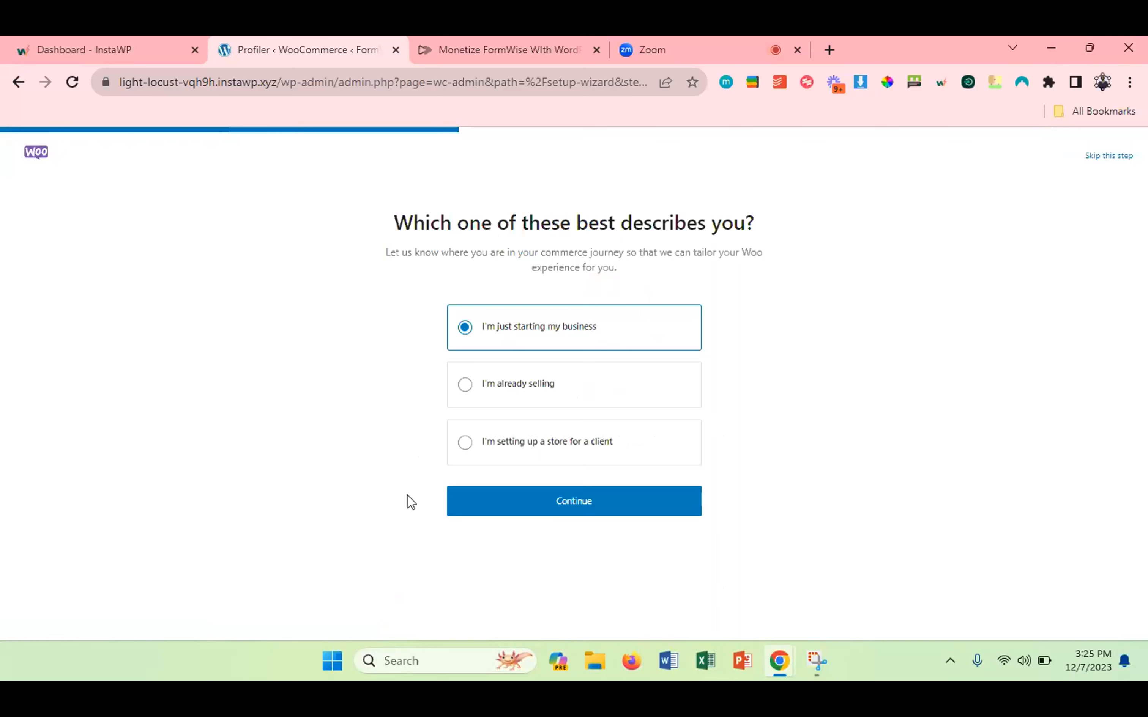
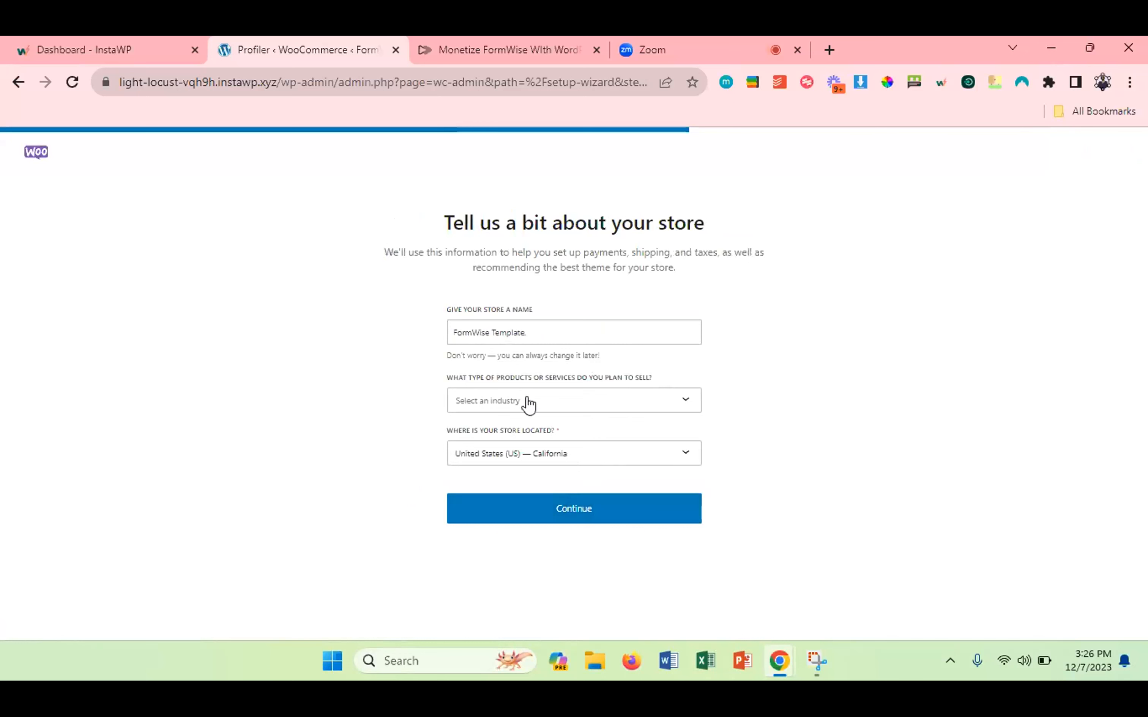
left_click(536, 406)
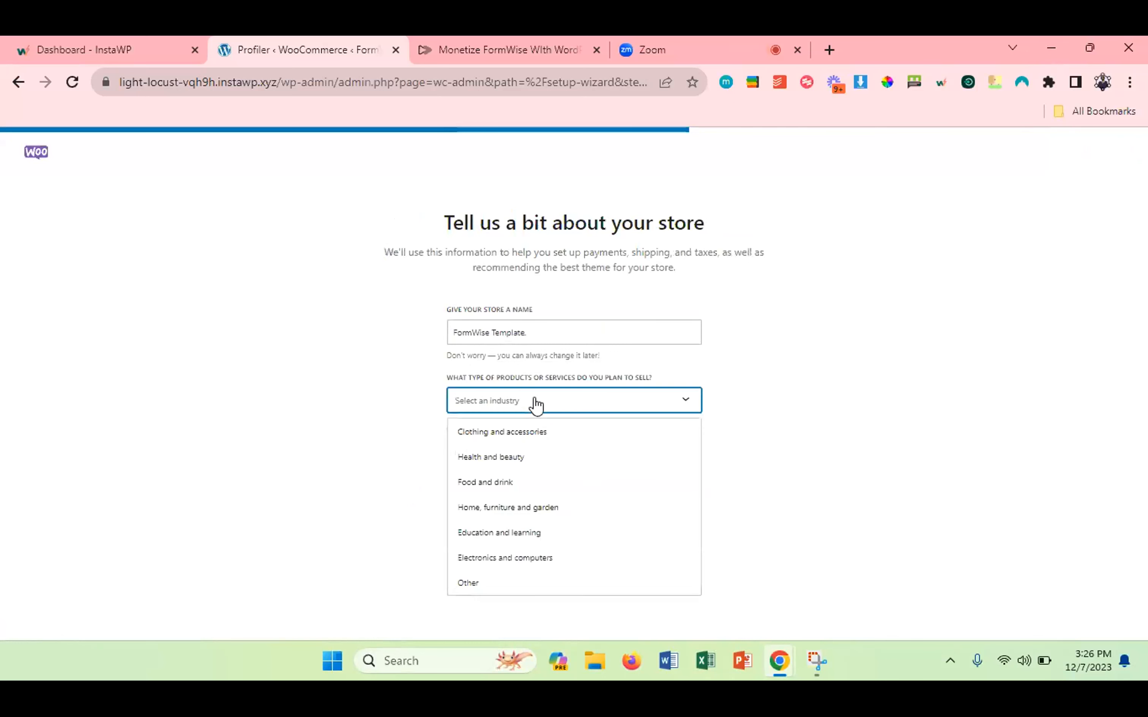
left_click(515, 575)
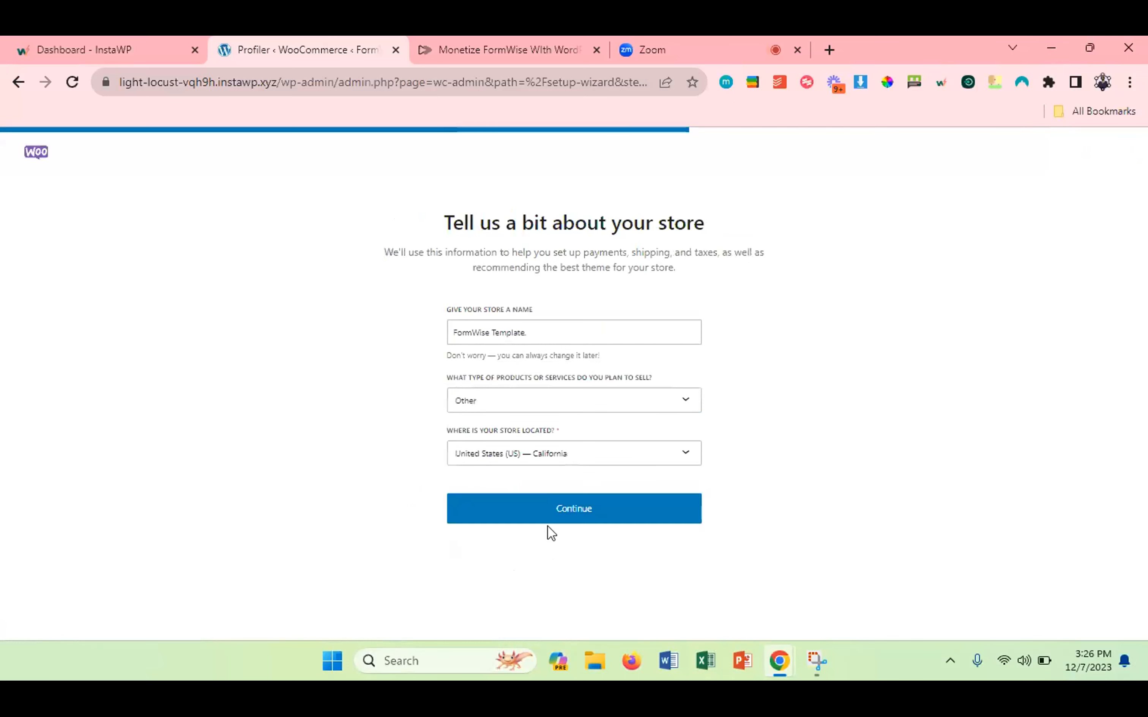
left_click(574, 511)
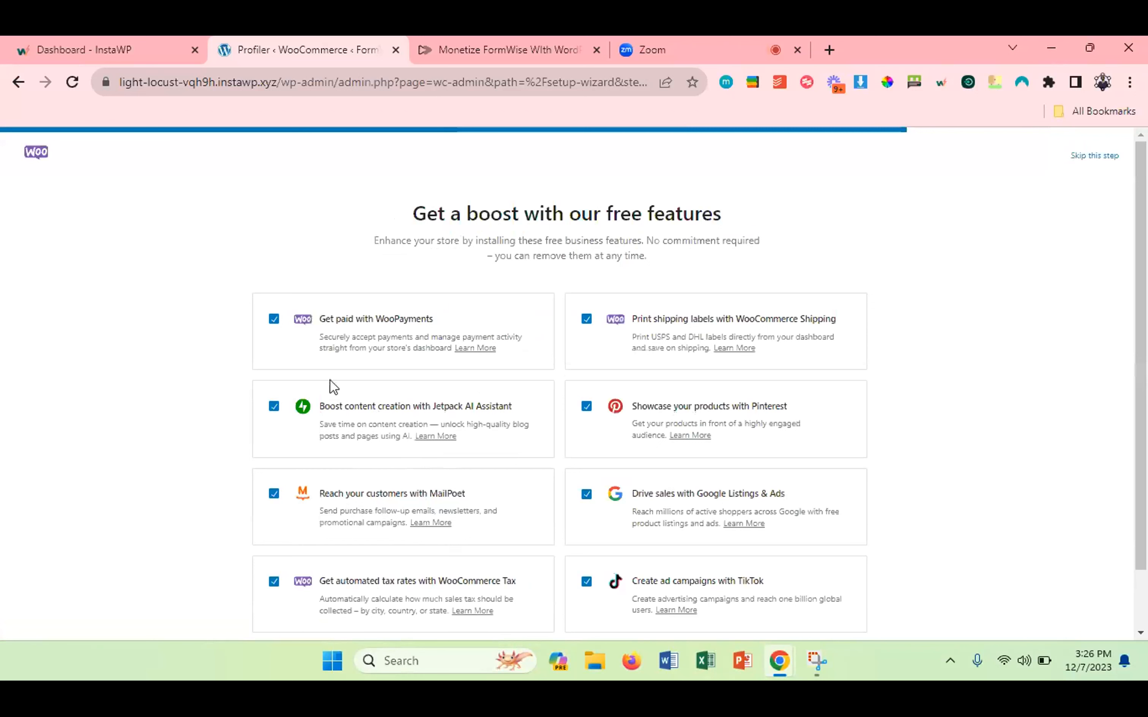
Deselect all eight free business features, from WooPayments to TikTok ad campaigns, and continue to finish the store setup.
left_click(274, 321)
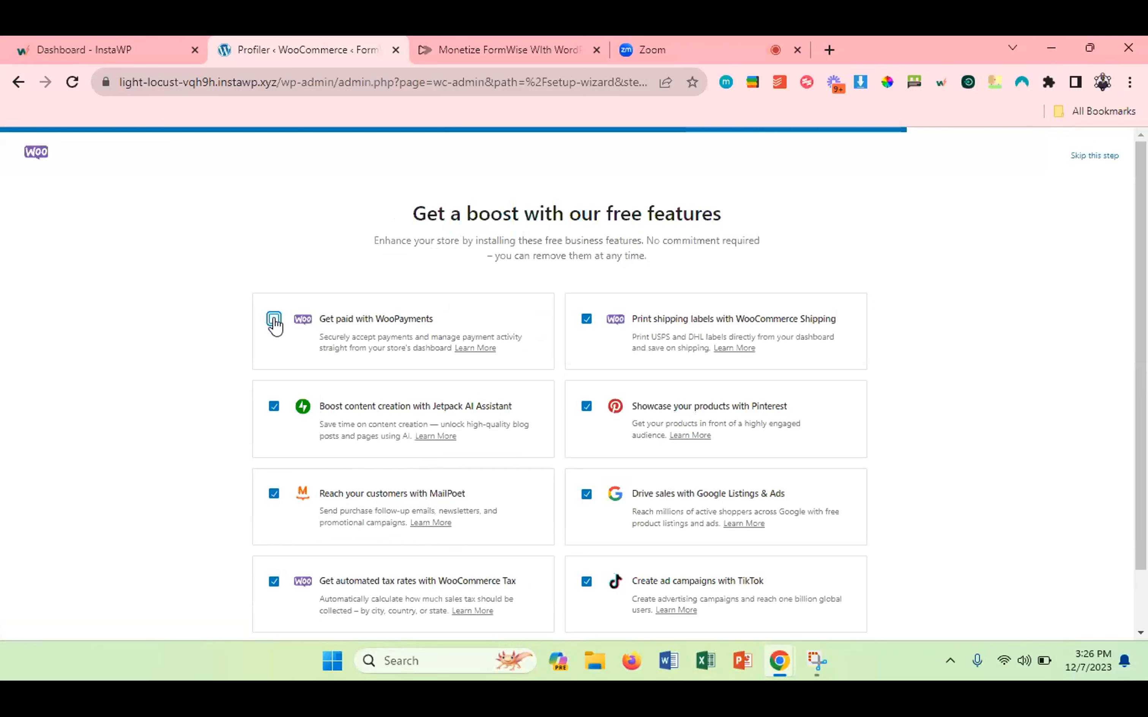
left_click(274, 406)
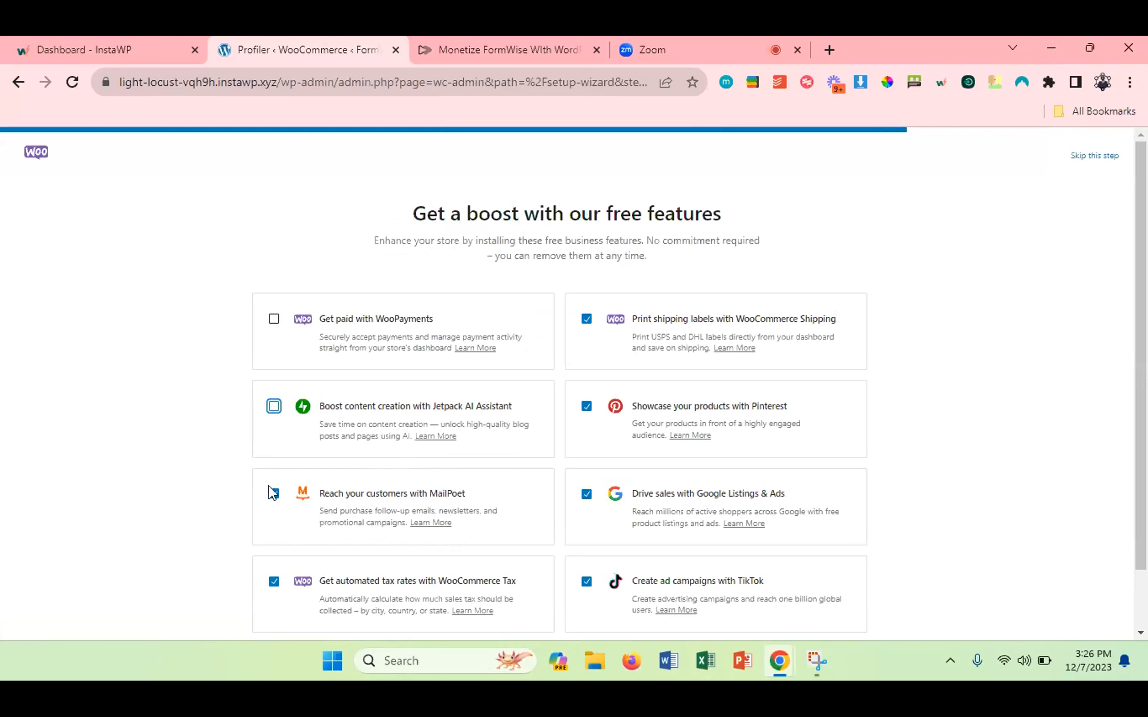
left_click(275, 495)
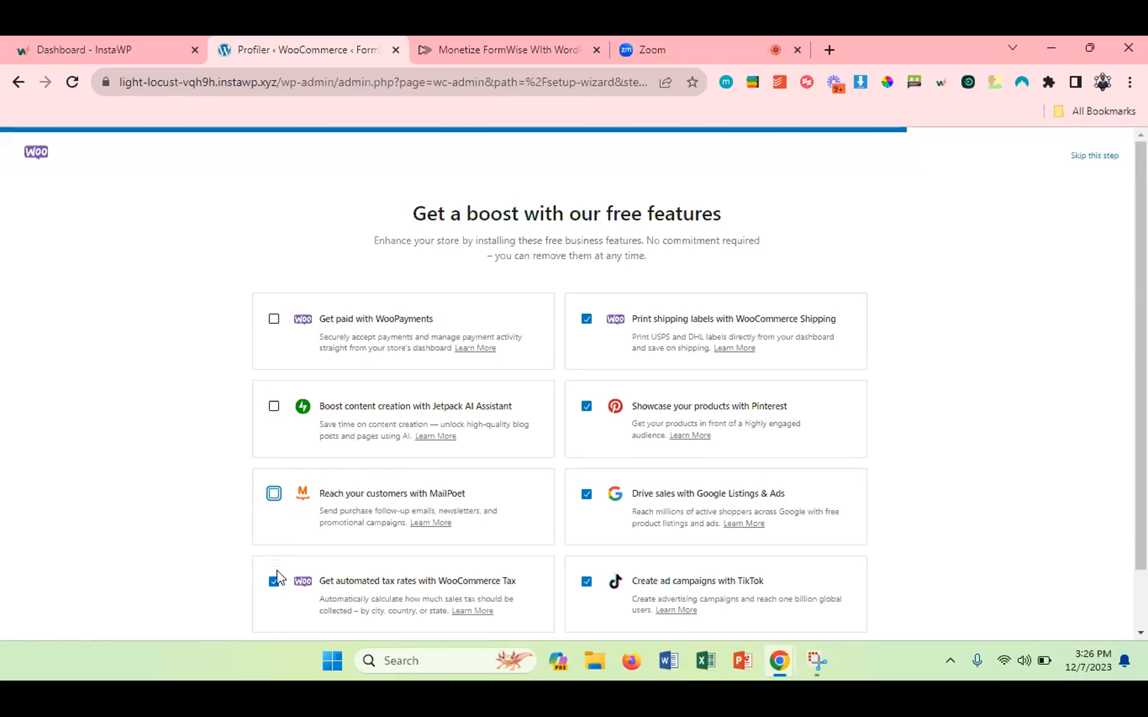
left_click(274, 583)
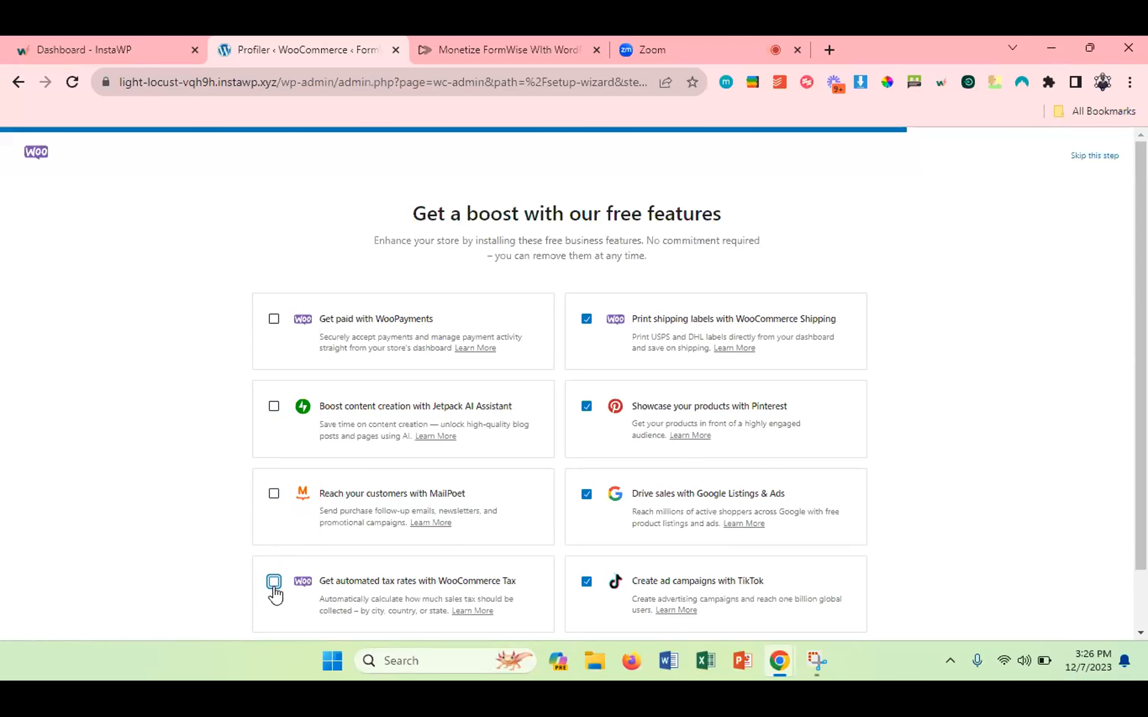
left_click(581, 584)
left_click(587, 498)
left_click(587, 410)
left_click(585, 321)
scroll(534, 393, "down", 1)
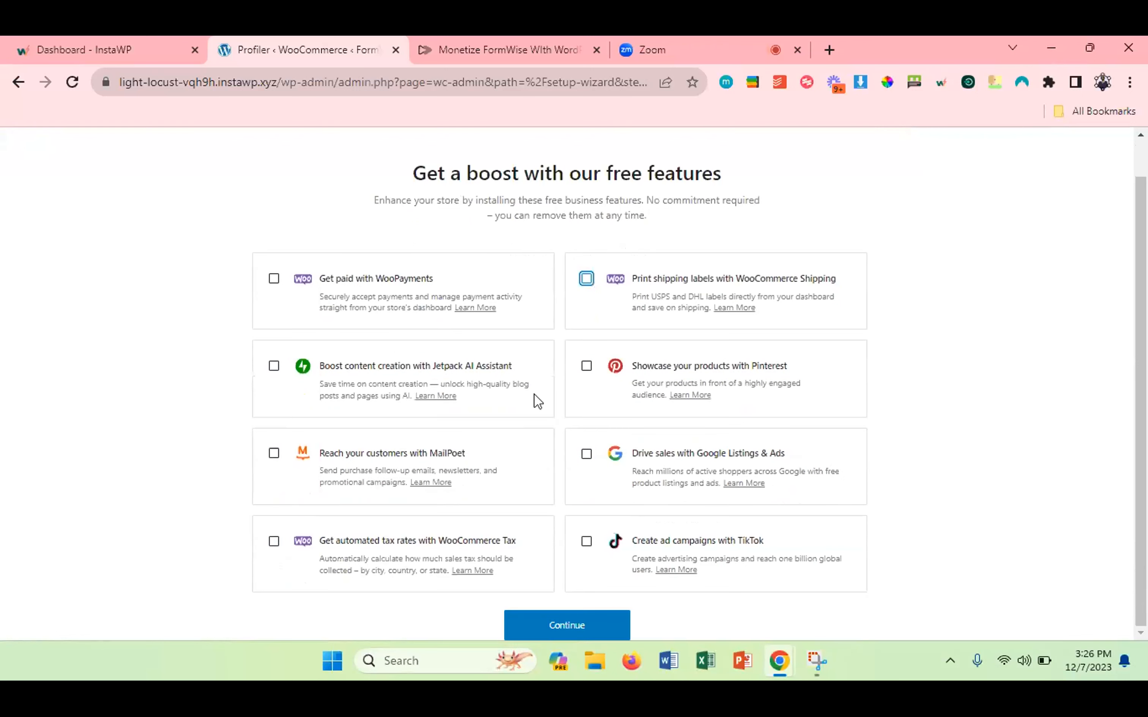
left_click(569, 621)
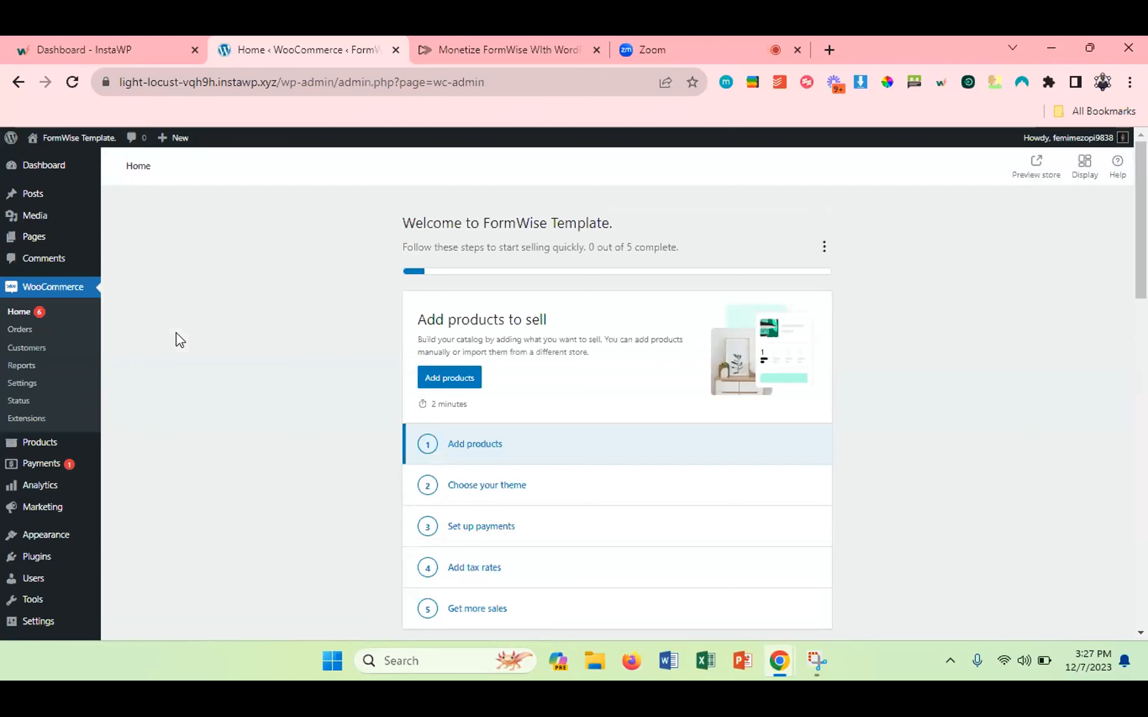
Look over the must-have tasks in the checklist, then open formwise.ai in a separate browser tab.
left_click(452, 39)
scroll(530, 428, "down", 1)
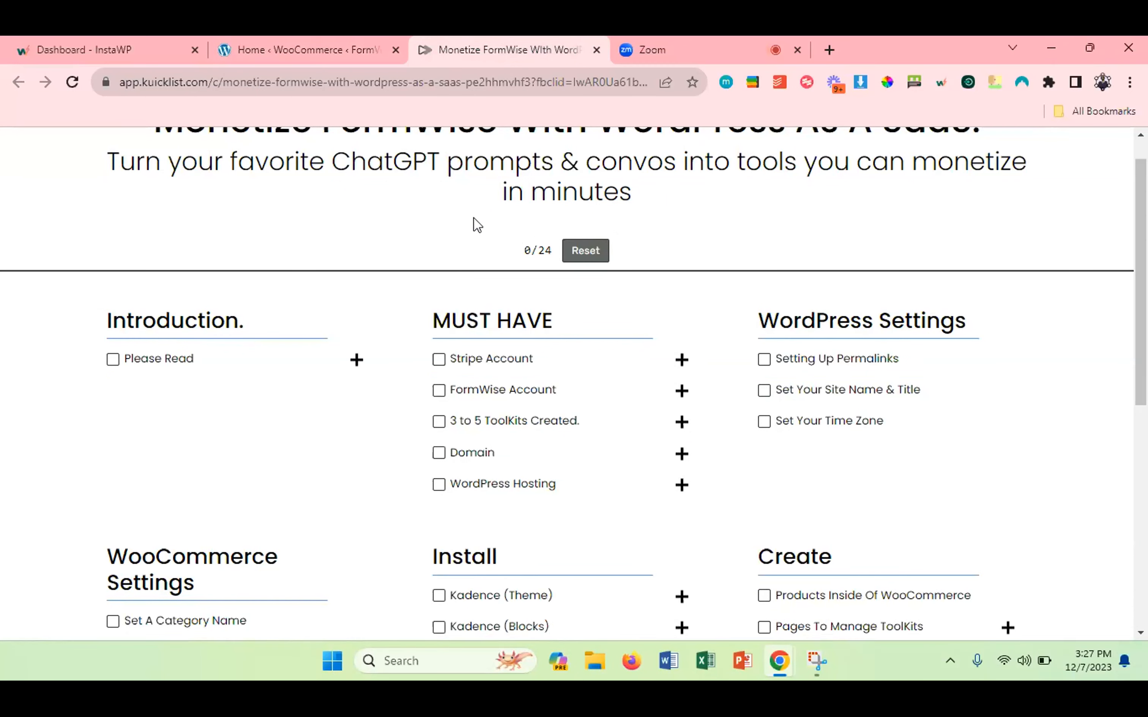
left_click(830, 40)
type("formwise.ai")
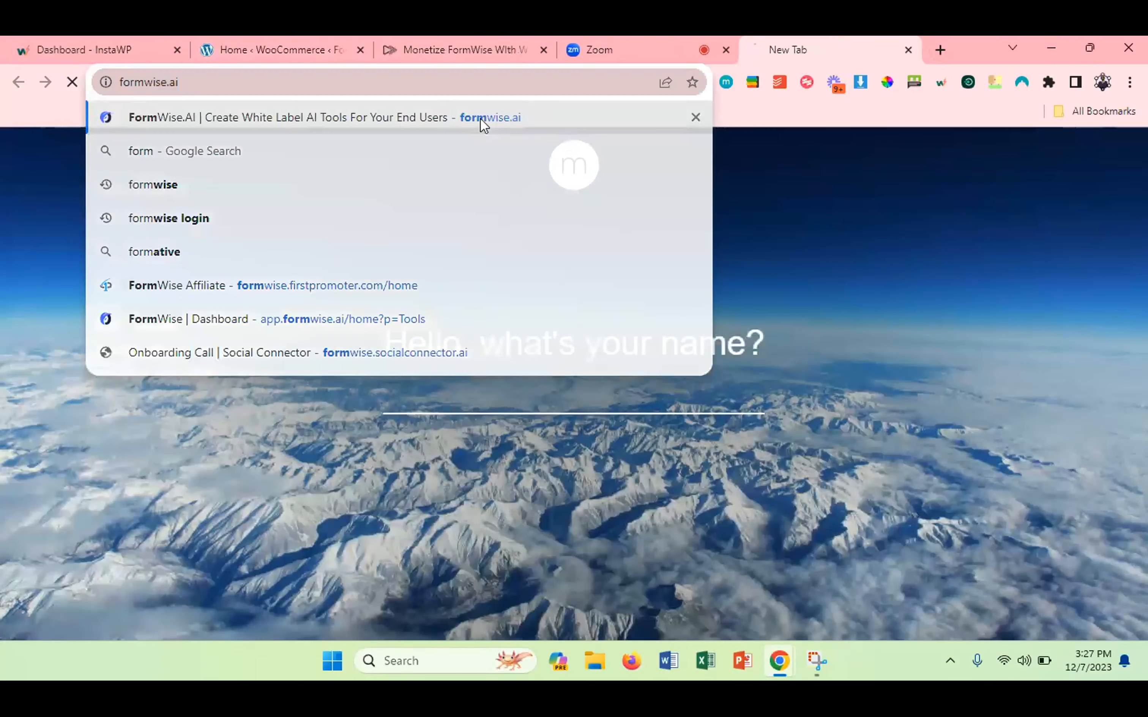
left_click(480, 119)
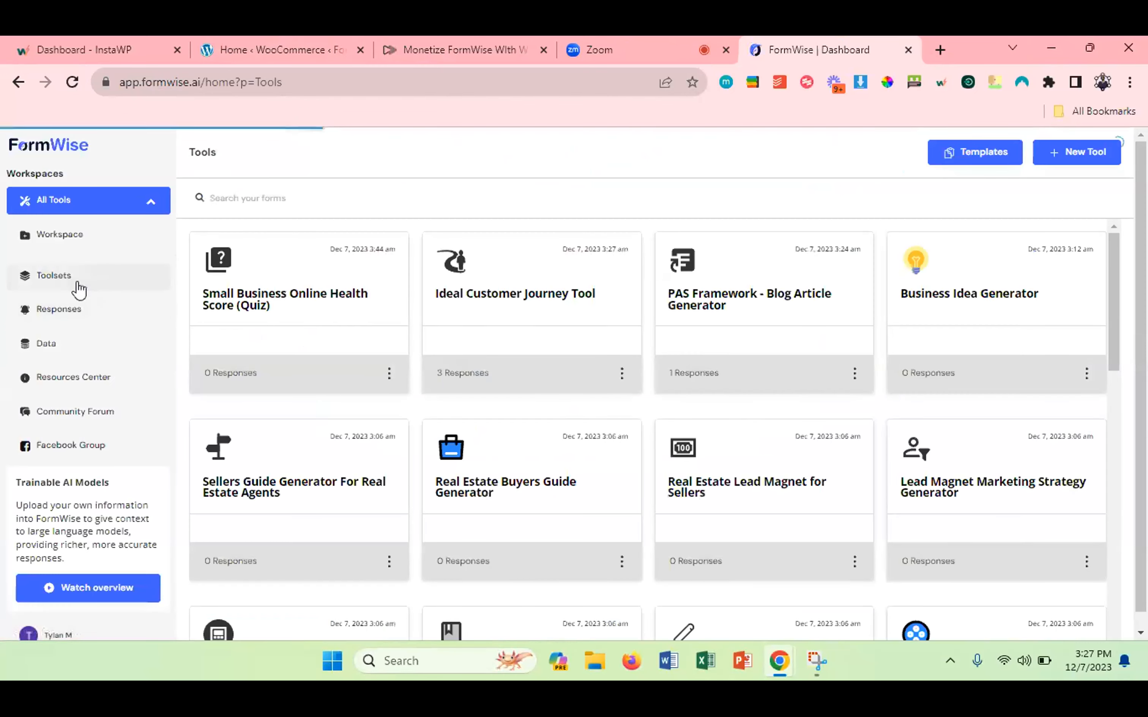
Create a FormWise toolset named Demo 2 without adding pre-built tools, then close its editor.
left_click(78, 284)
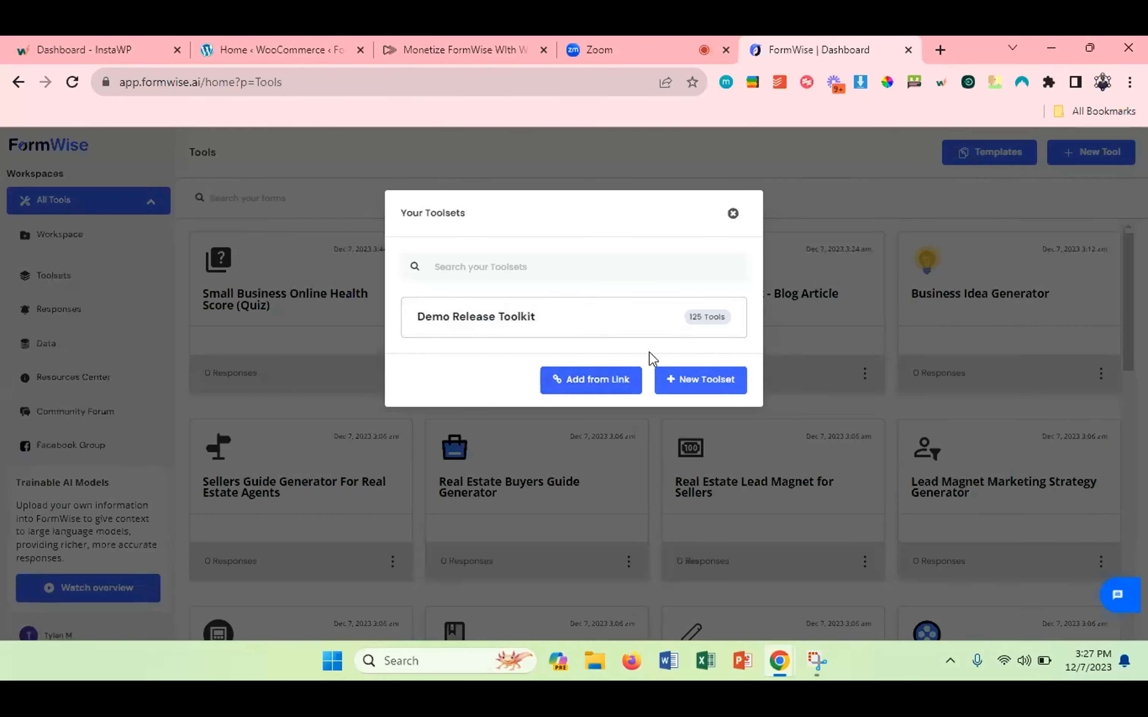
left_click(670, 382)
left_click(482, 273)
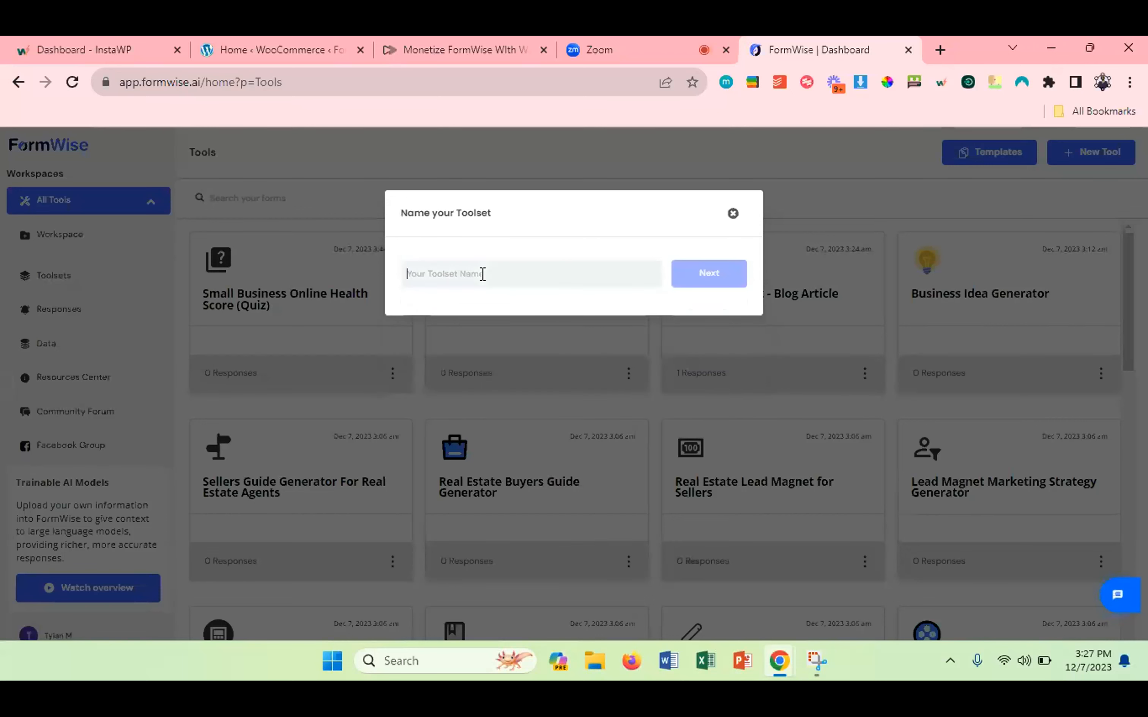
type("Demo 2")
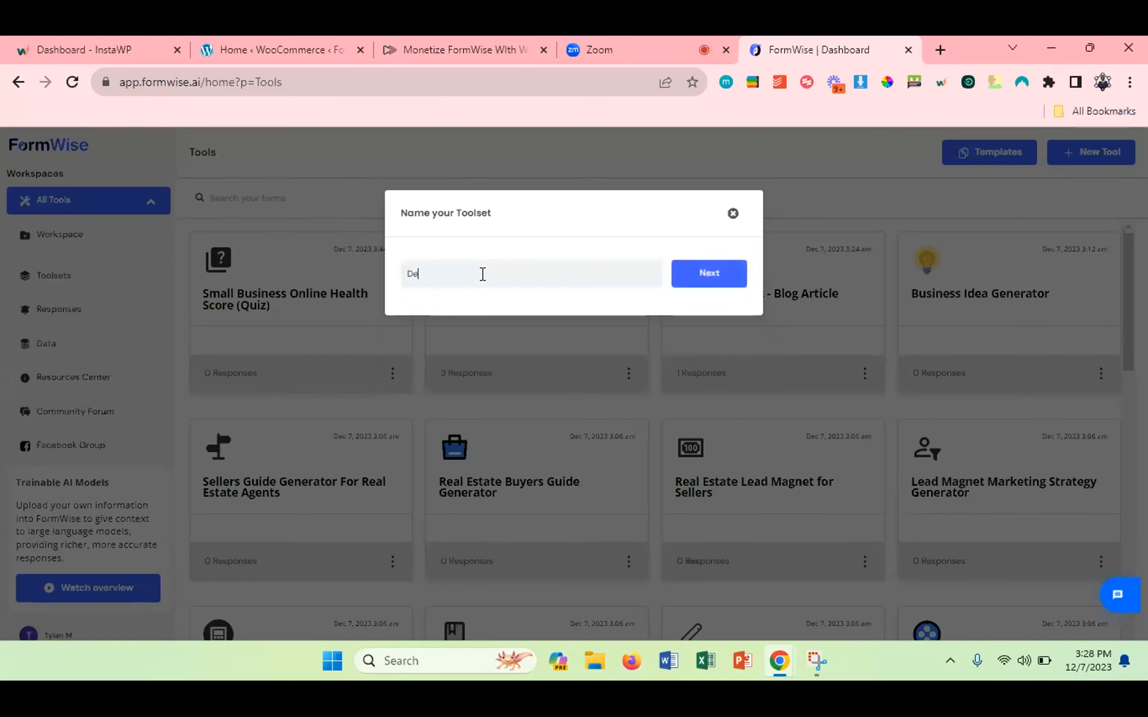
left_click(699, 276)
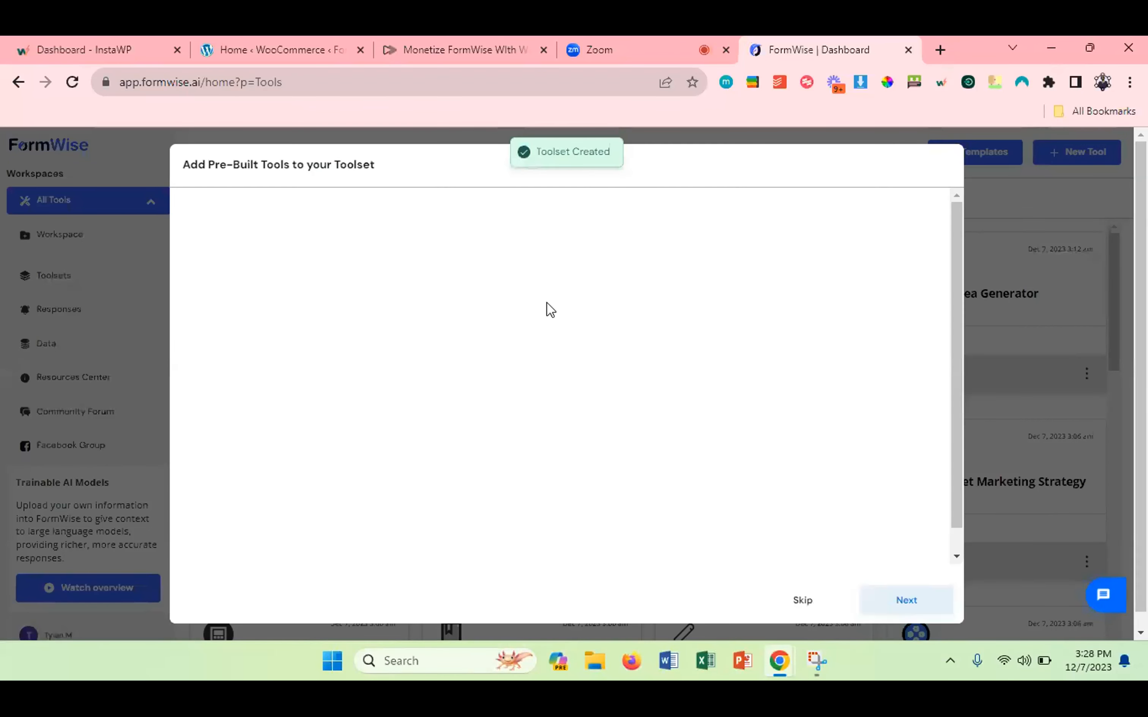
left_click(804, 601)
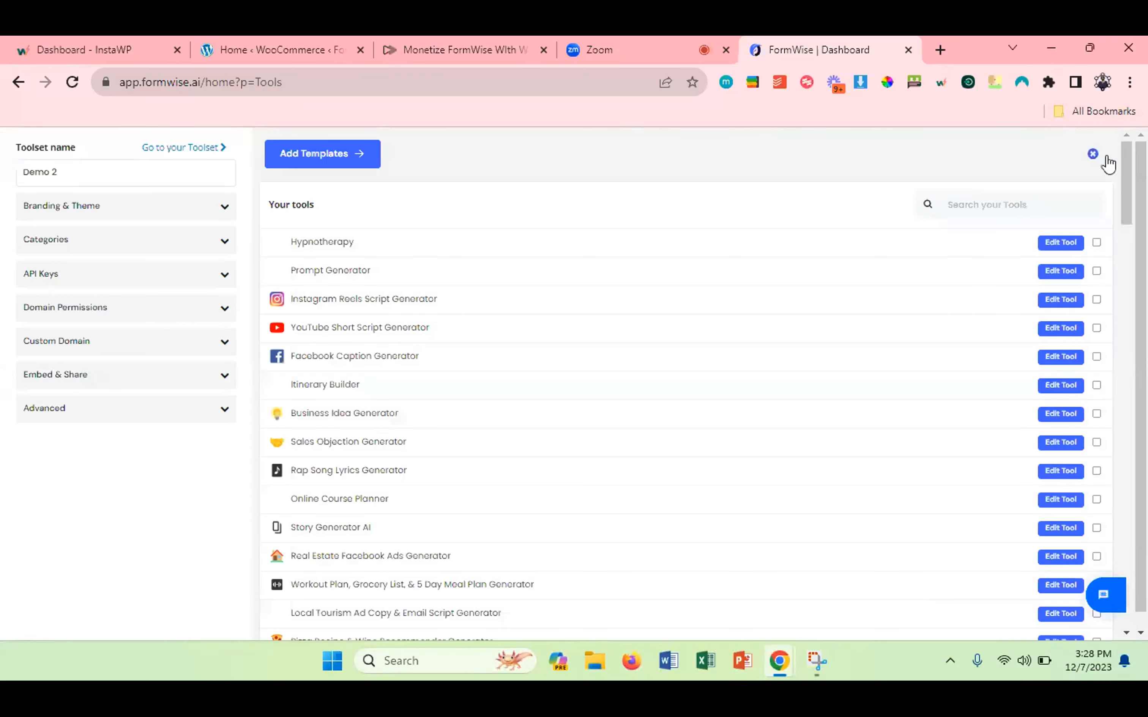
left_click(1108, 155)
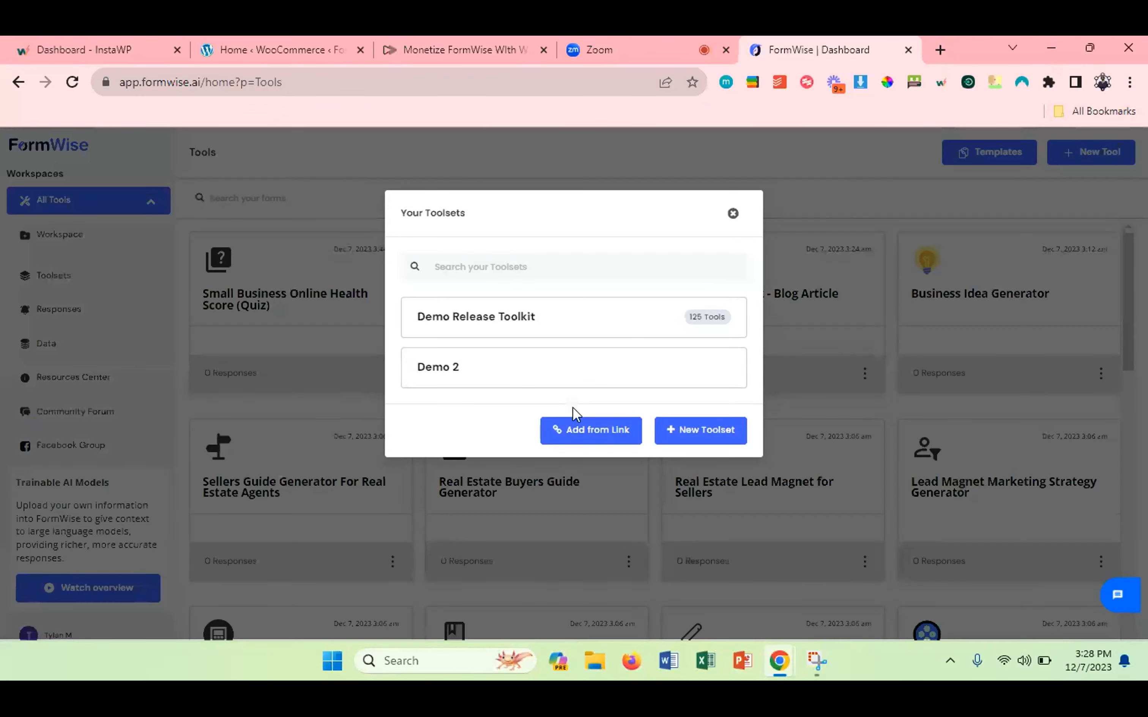
Create another toolset named Demo 3, skipping the pre-built tools.
left_click(700, 441)
type("Demo")
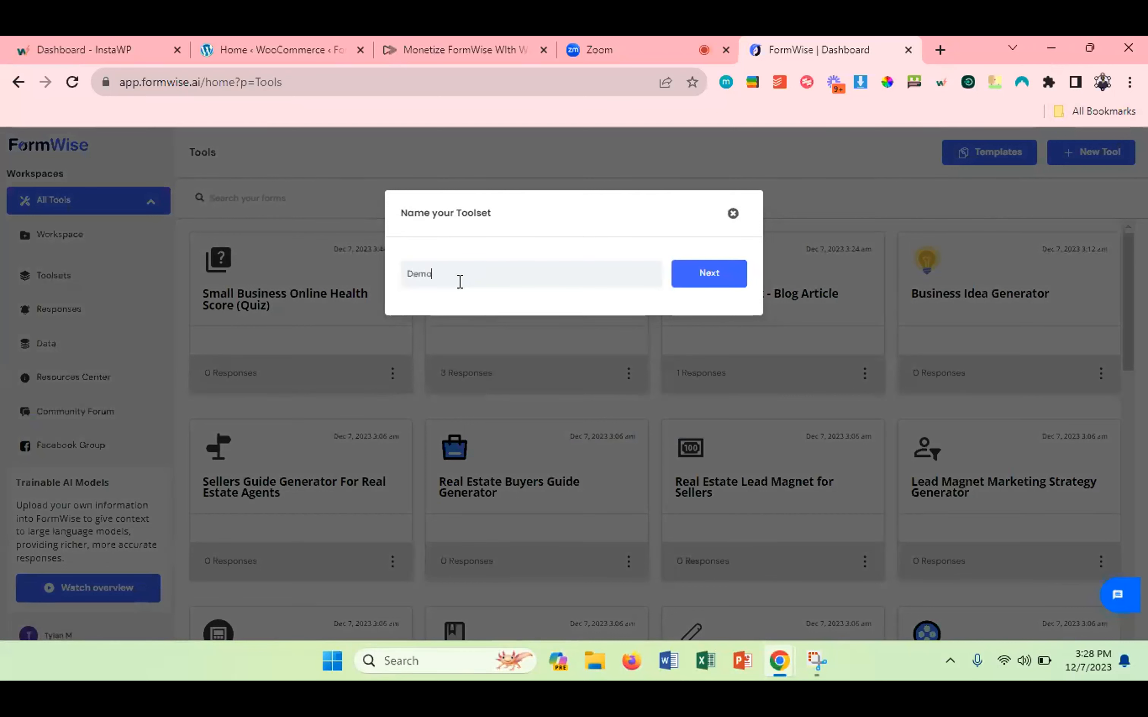
type(" 3")
left_click(684, 272)
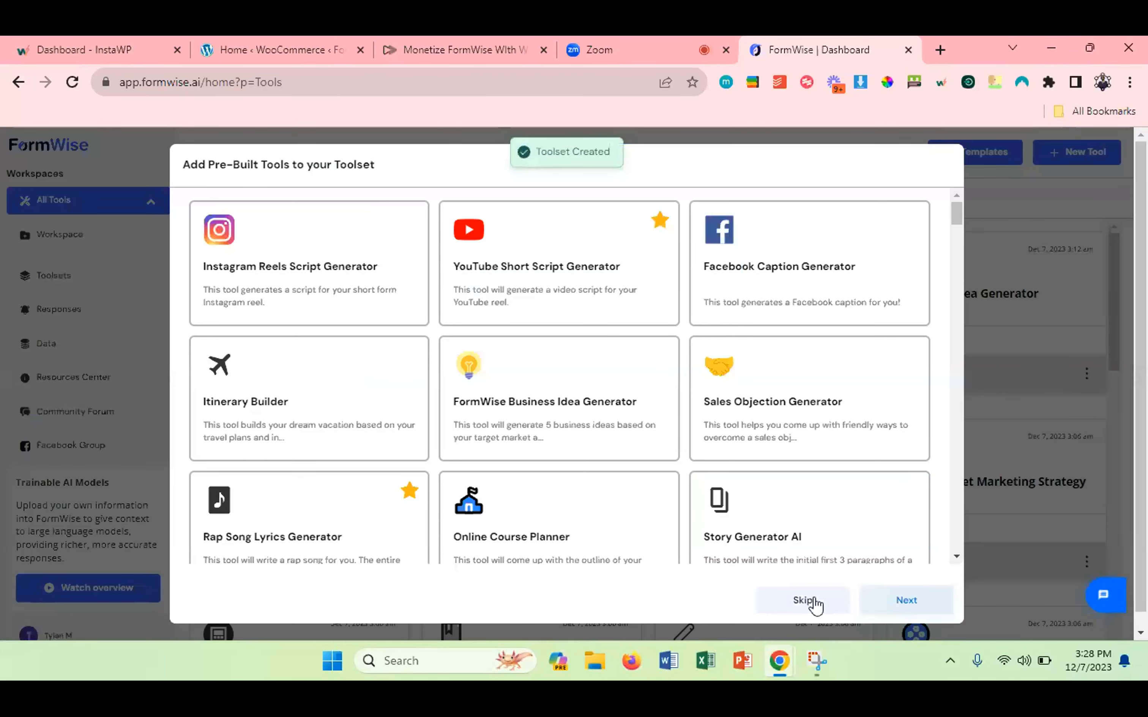
left_click(805, 601)
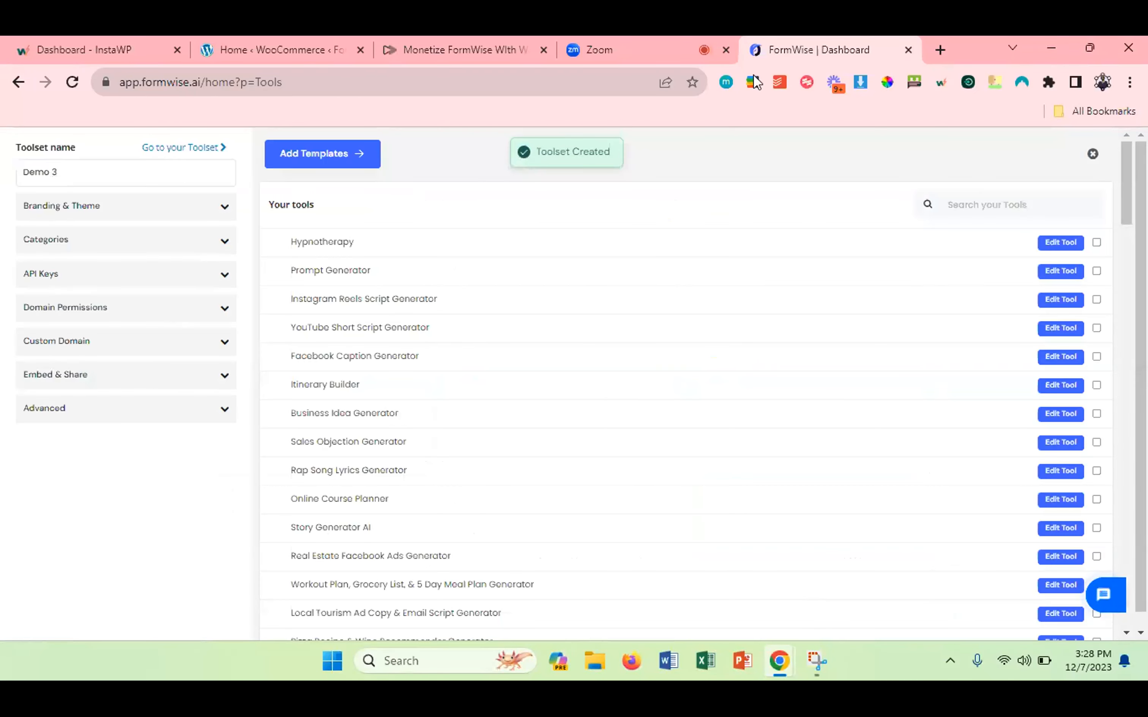
In the checklist, mark Please Read, FormWise Account, 3 to 5 ToolKits Created and WordPress Hosting as done, leaving Domain open.
left_click(452, 45)
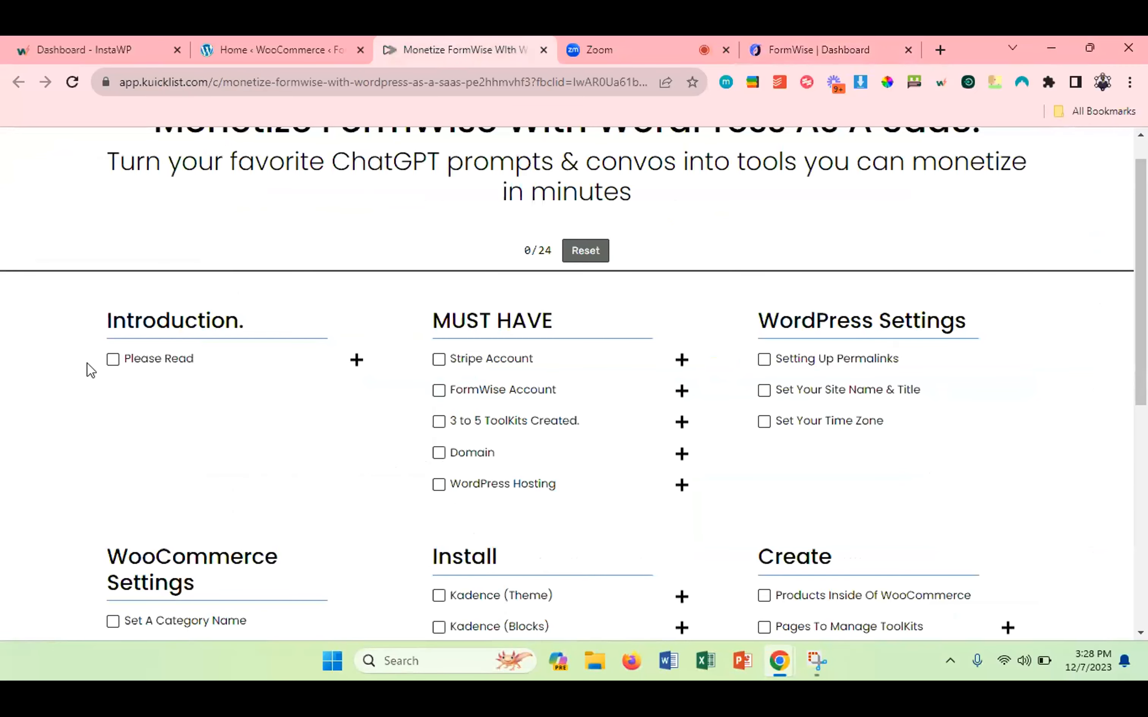
left_click(113, 359)
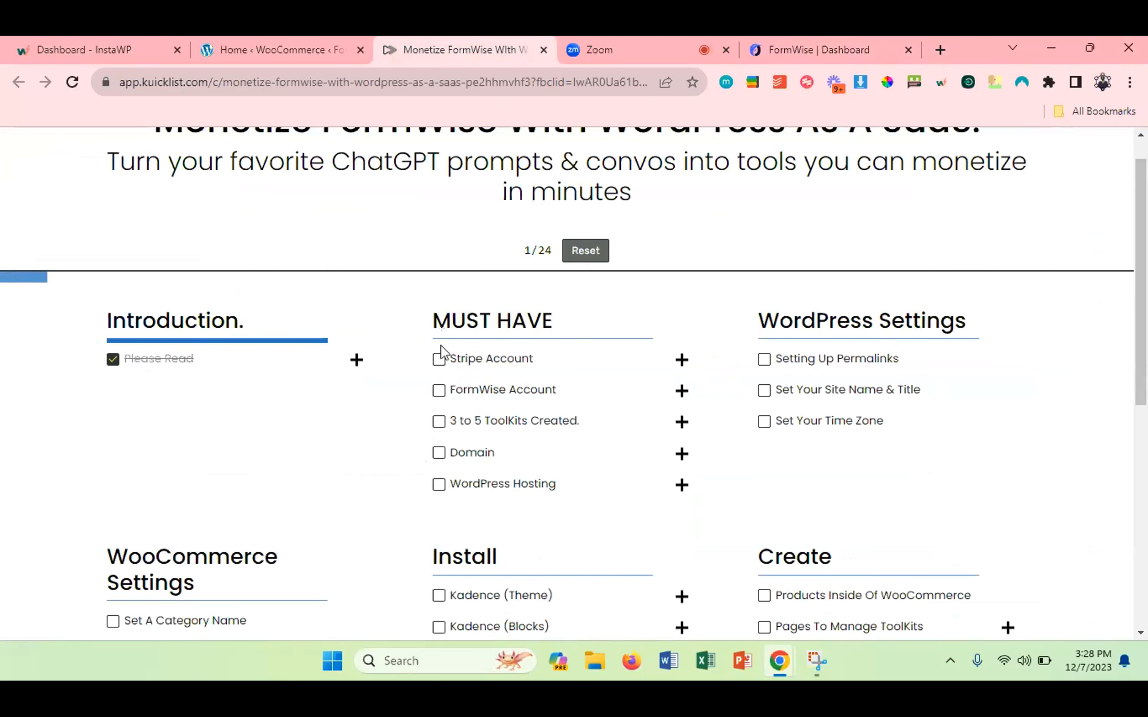
left_click(440, 392)
left_click(439, 422)
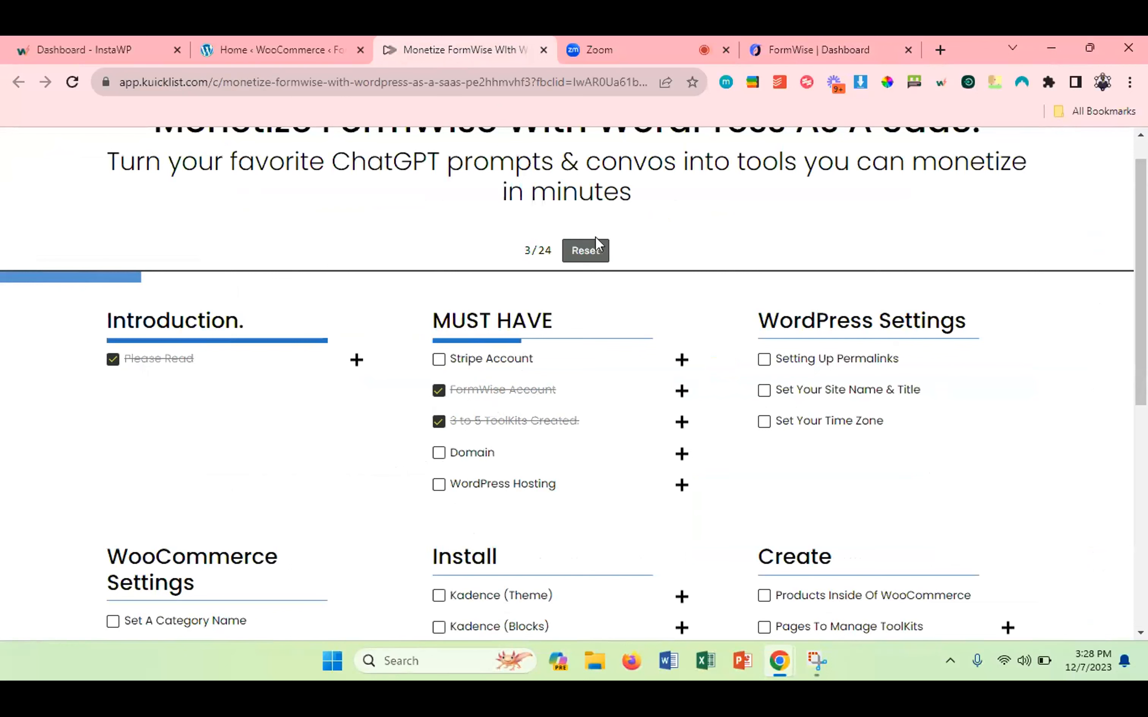
left_click(440, 484)
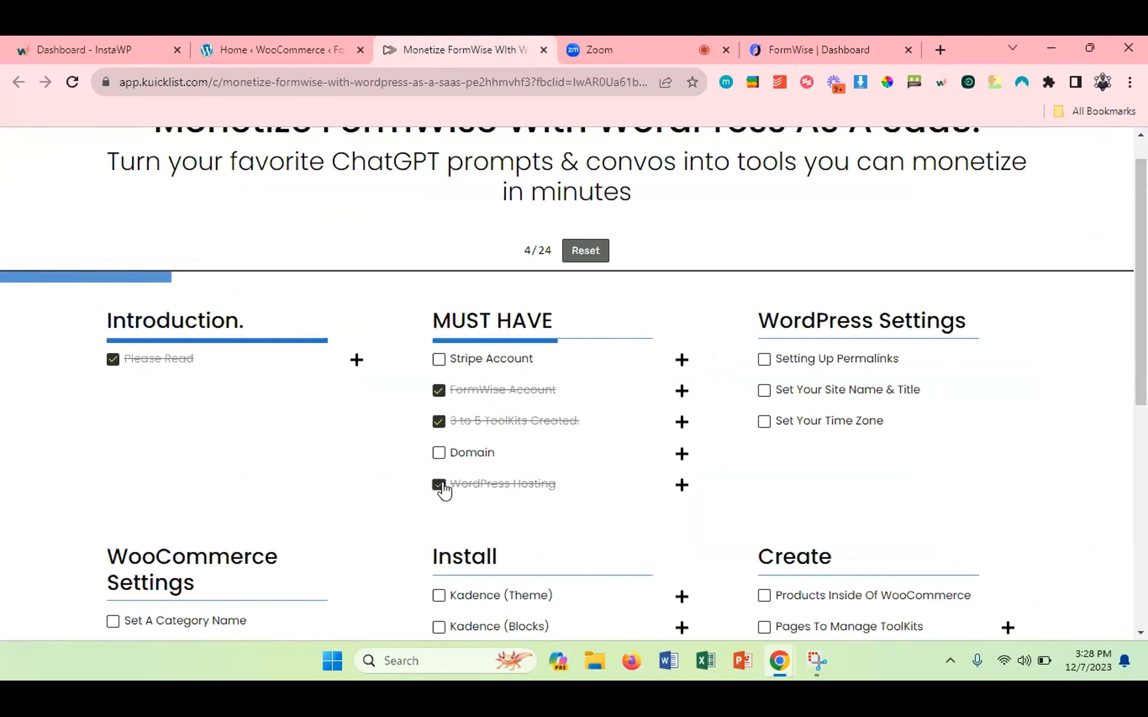
left_click(439, 455)
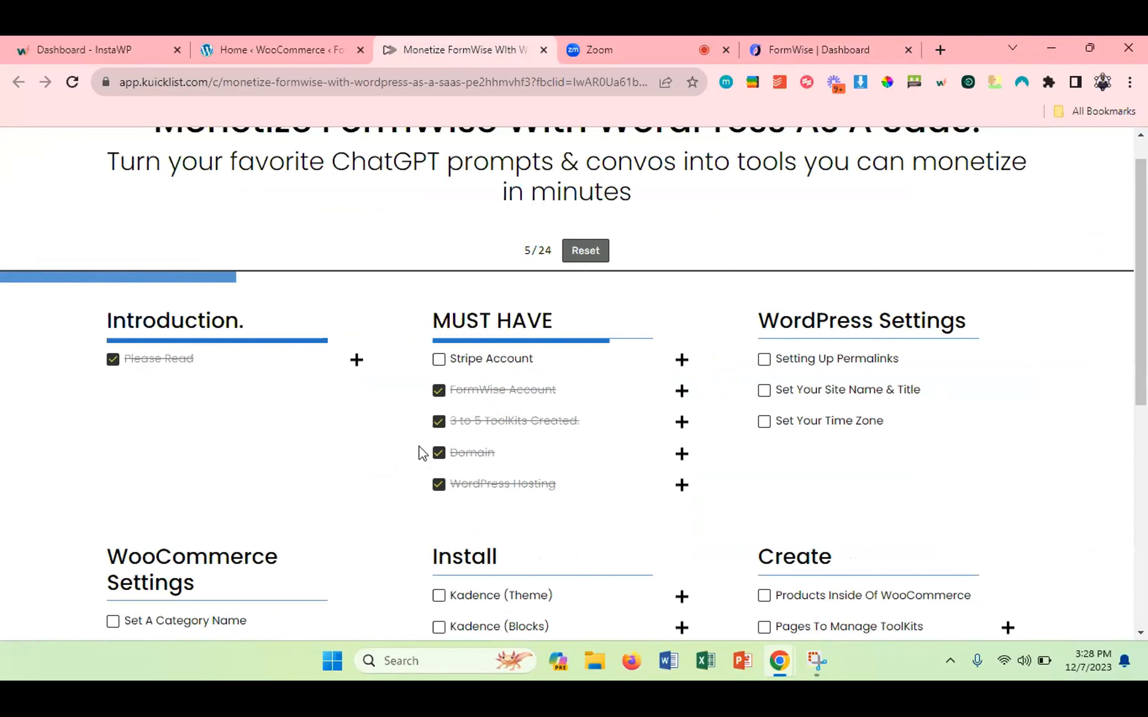
left_click(438, 453)
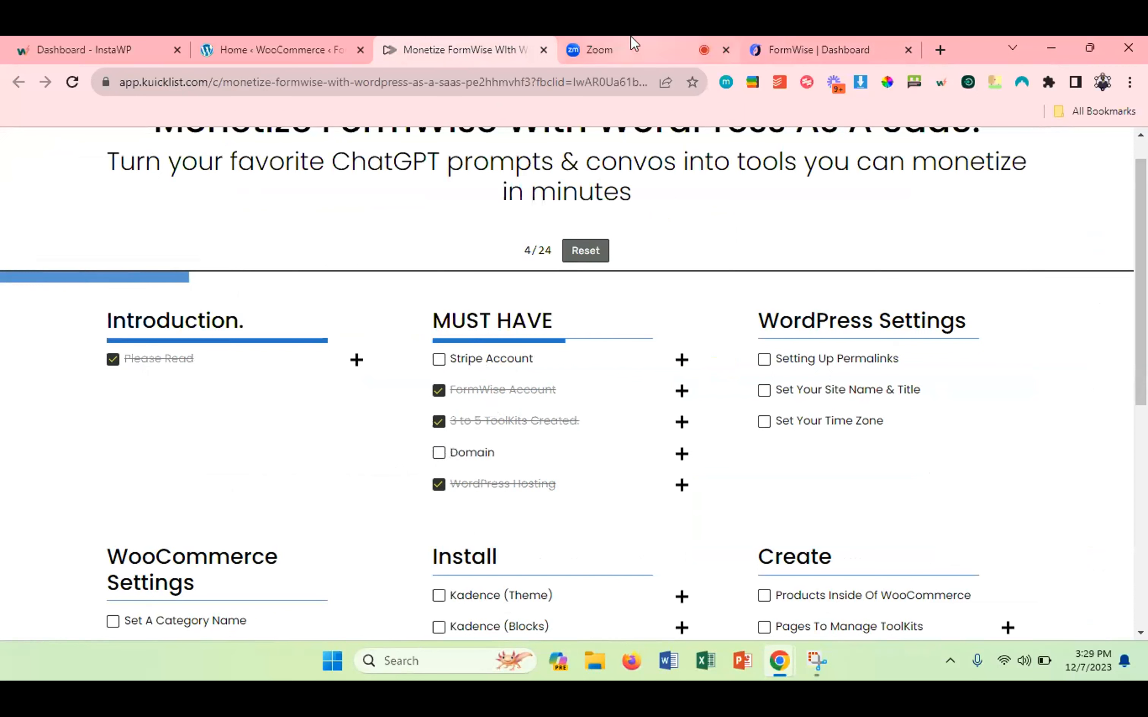
Close the Demo 3 toolset editor in FormWise and return to the checklist.
left_click(754, 37)
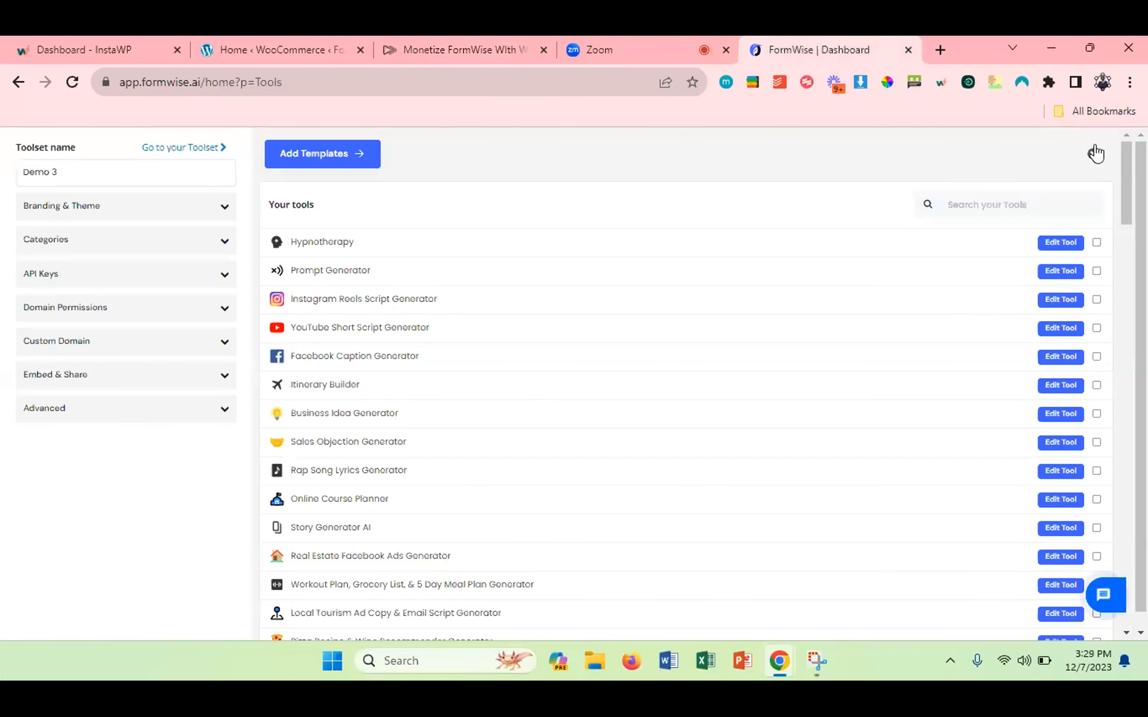
left_click(1095, 156)
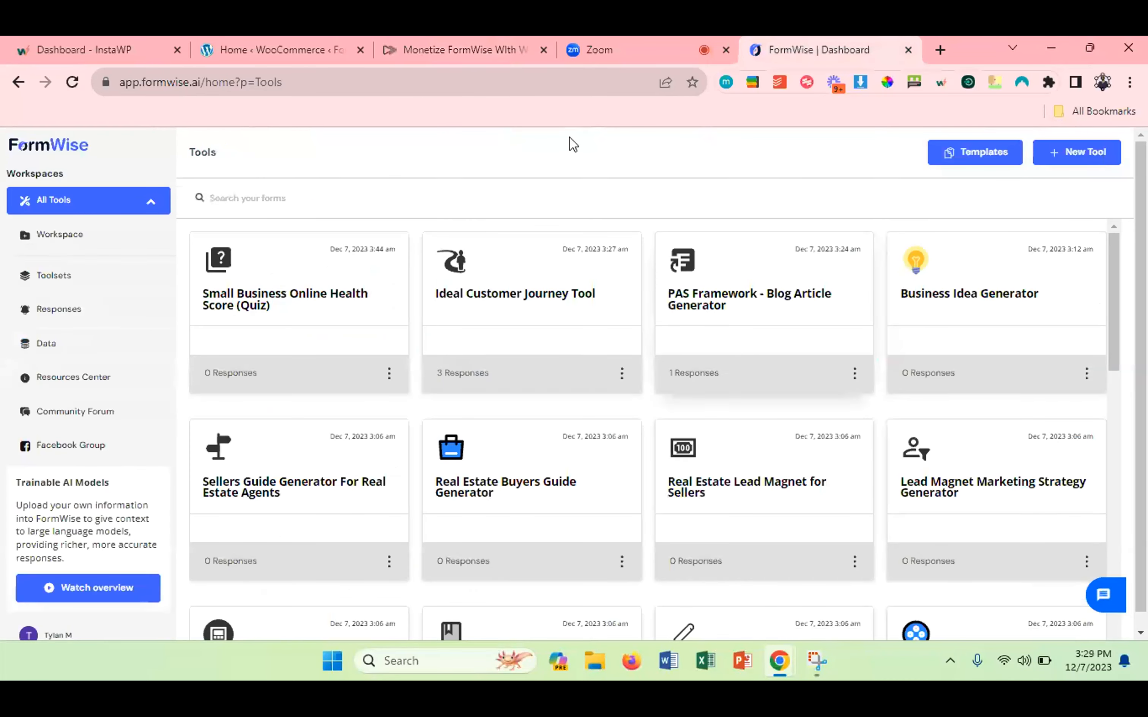
left_click(471, 56)
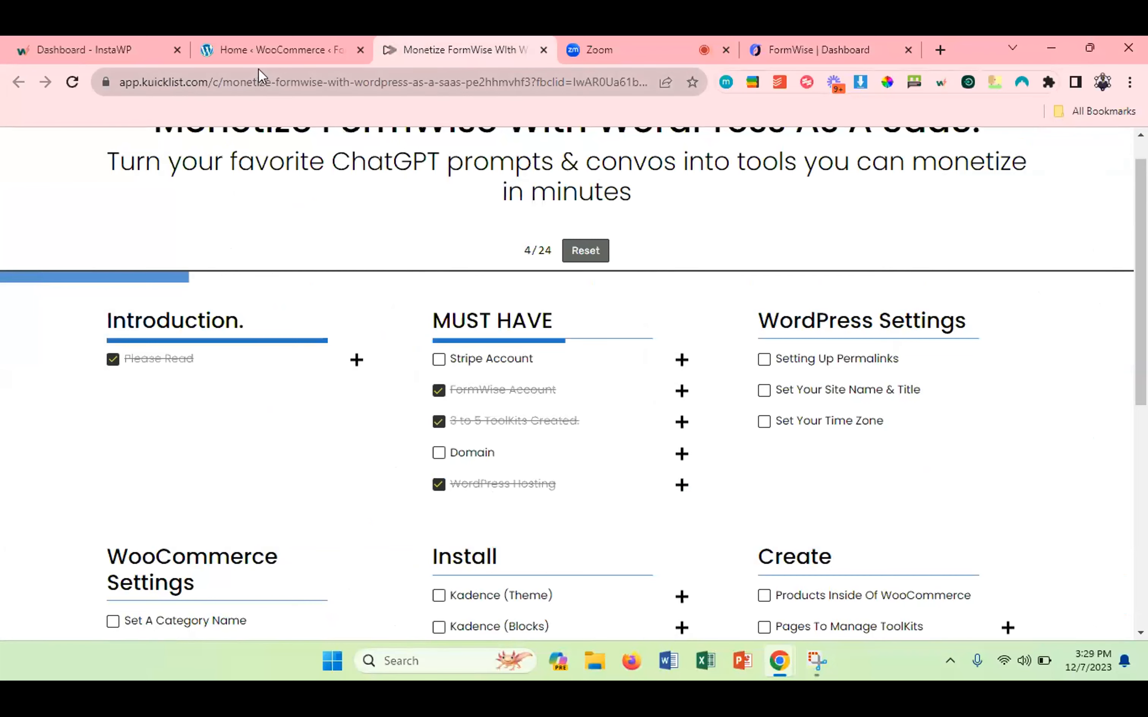
Return to the WordPress site and start a new WooCommerce product named Starter.
left_click(254, 52)
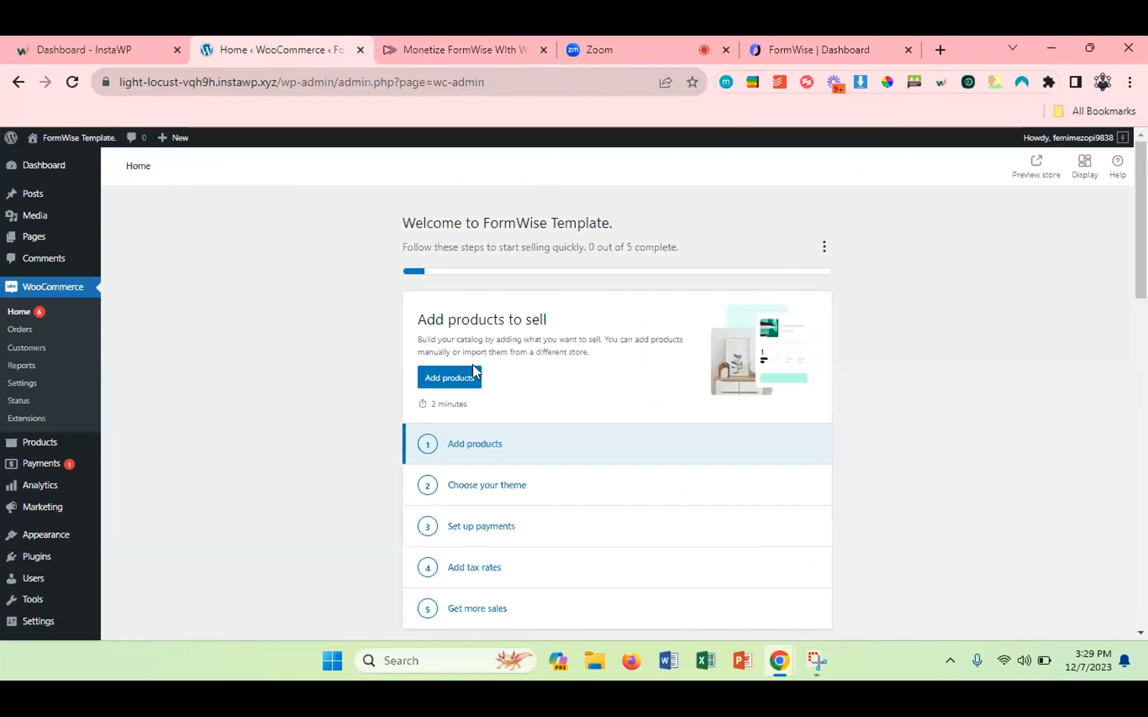
left_click(447, 391)
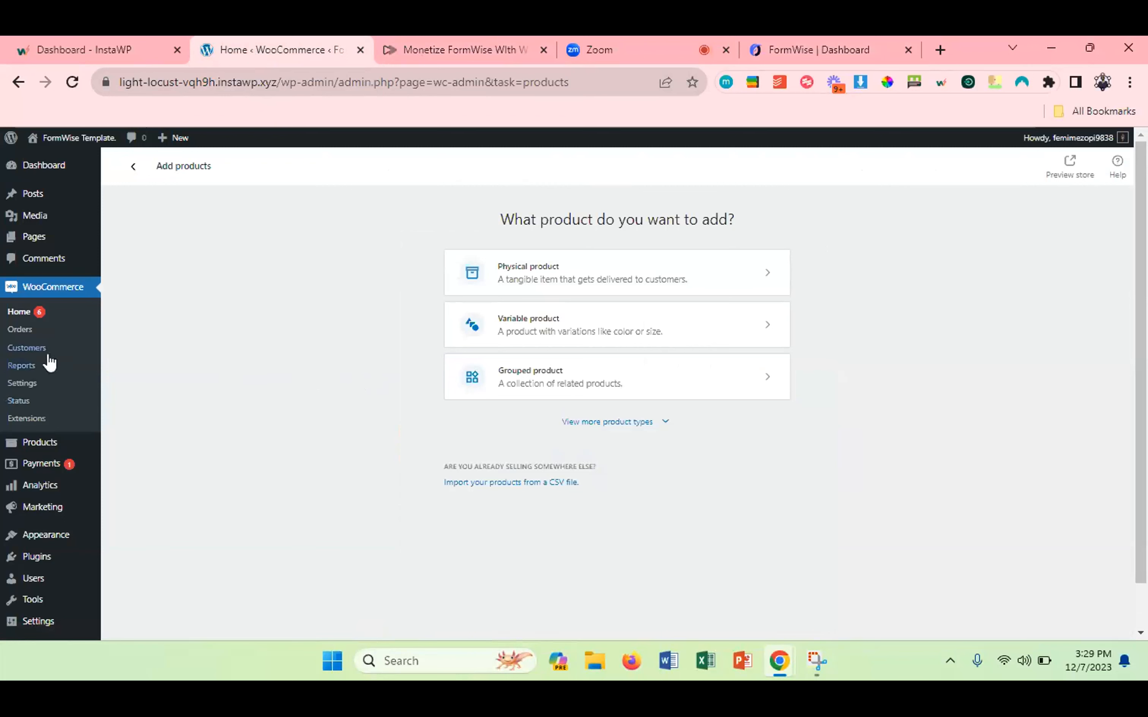
mouse_move(37, 450)
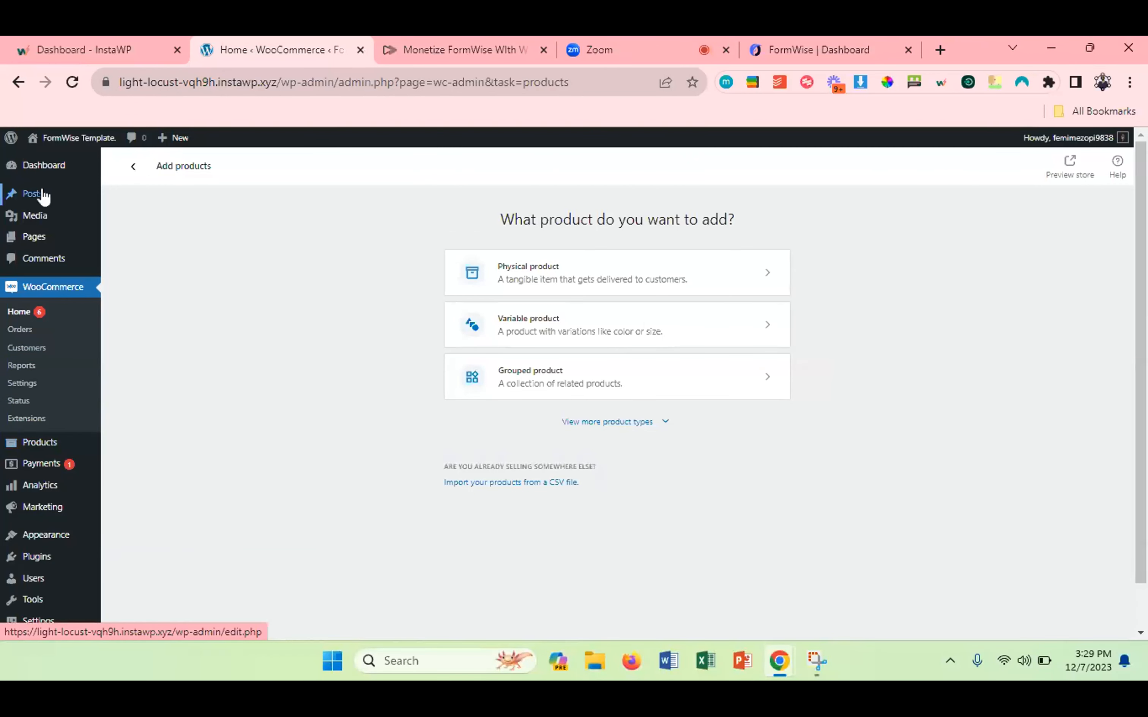
left_click(125, 464)
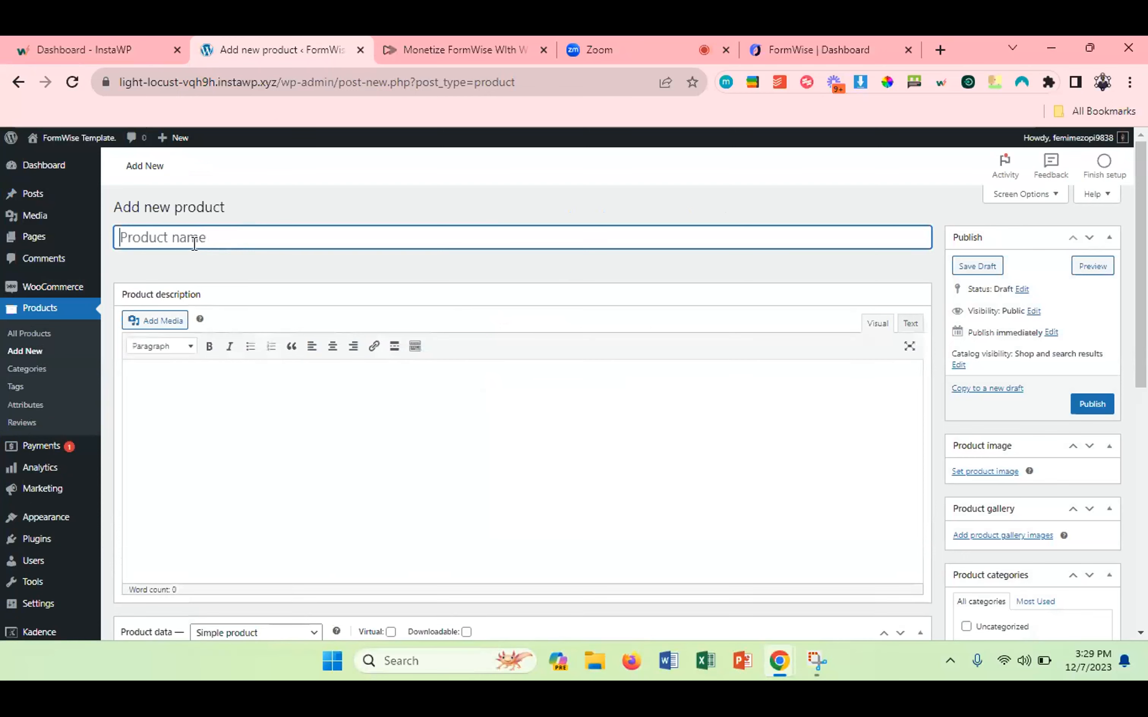
type("Starter")
Set the Starter product's regular price to $27 and make it a virtual product.
scroll(410, 520, "down", 5)
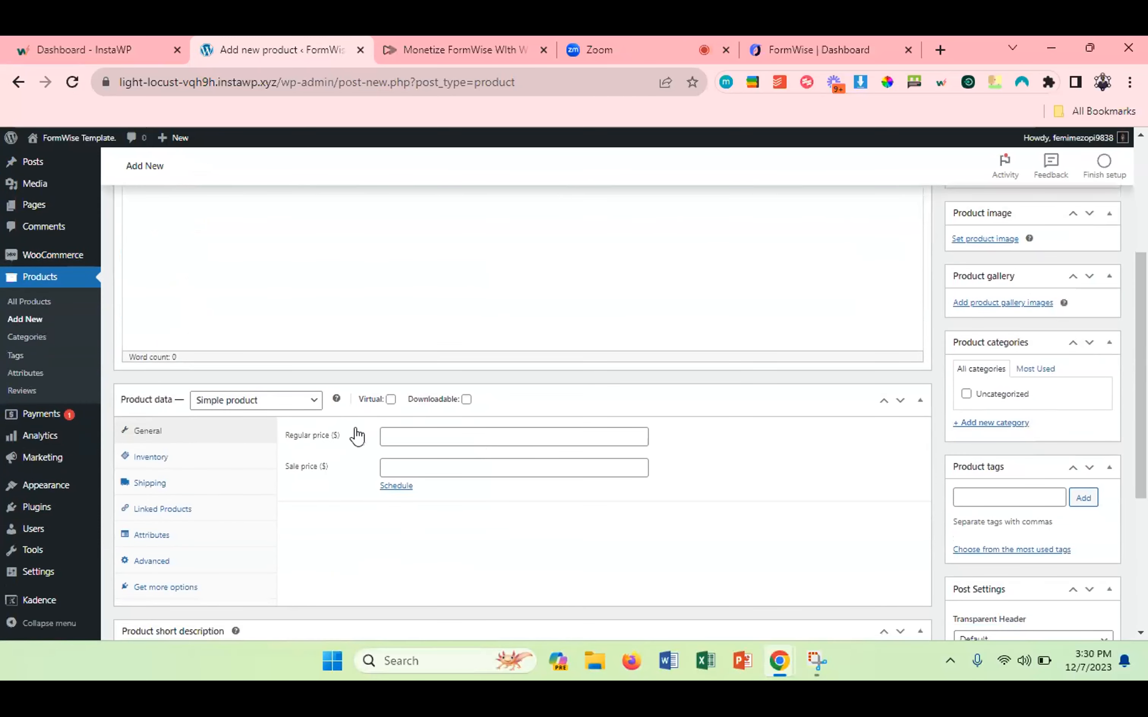
left_click(407, 439)
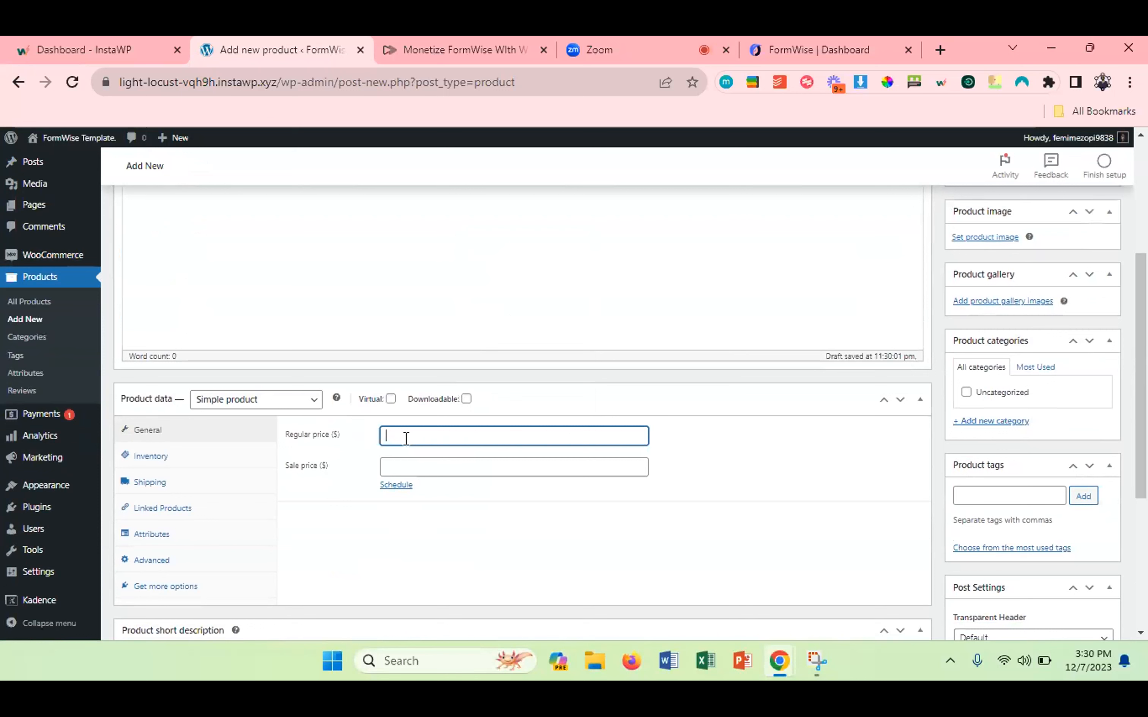
type("27")
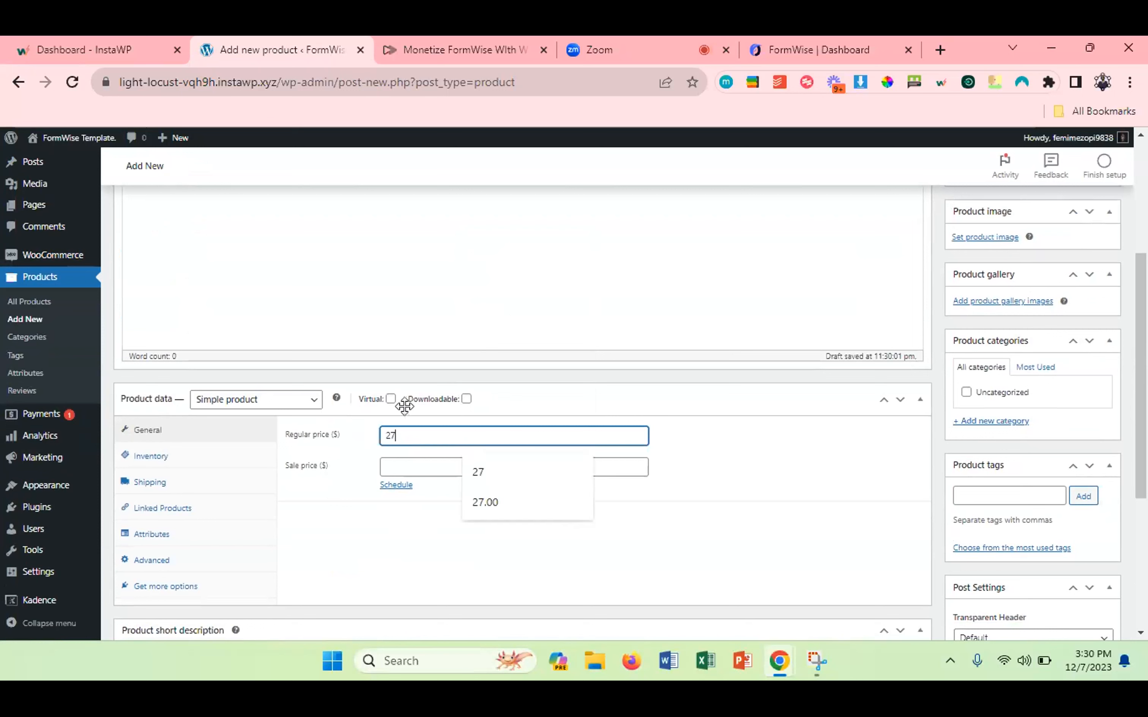
left_click(391, 399)
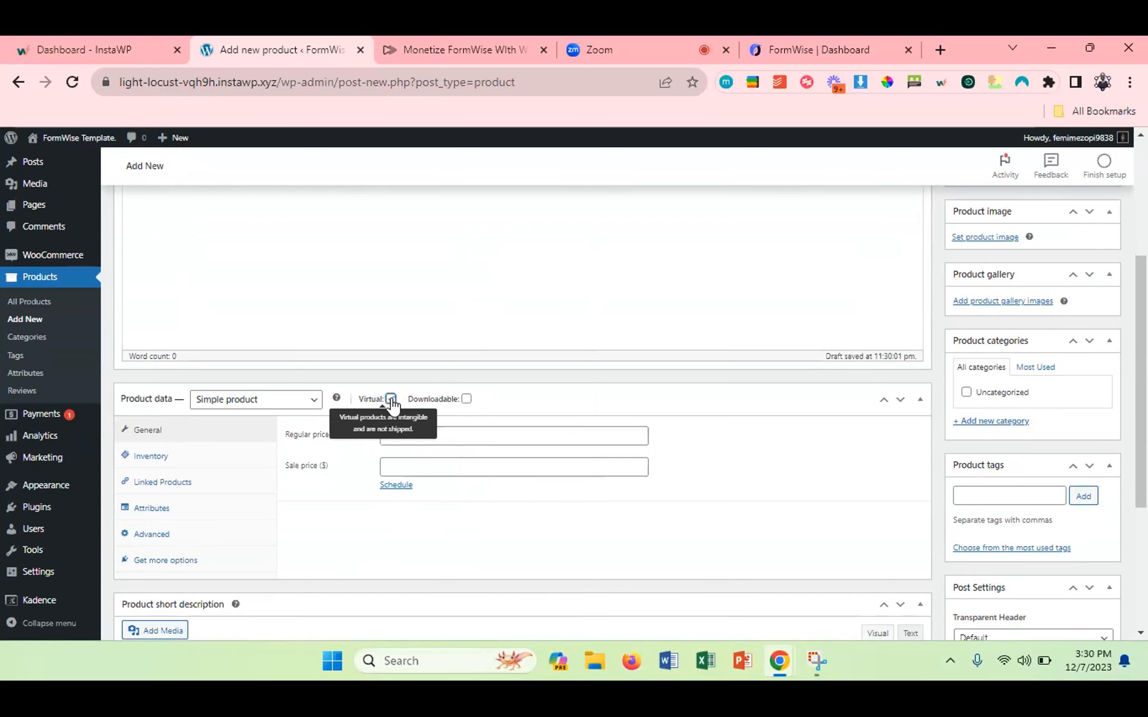
Toggle the Starter product's Virtual and Downloadable options to compare their settings, leaving only Virtual enabled.
left_click(391, 400)
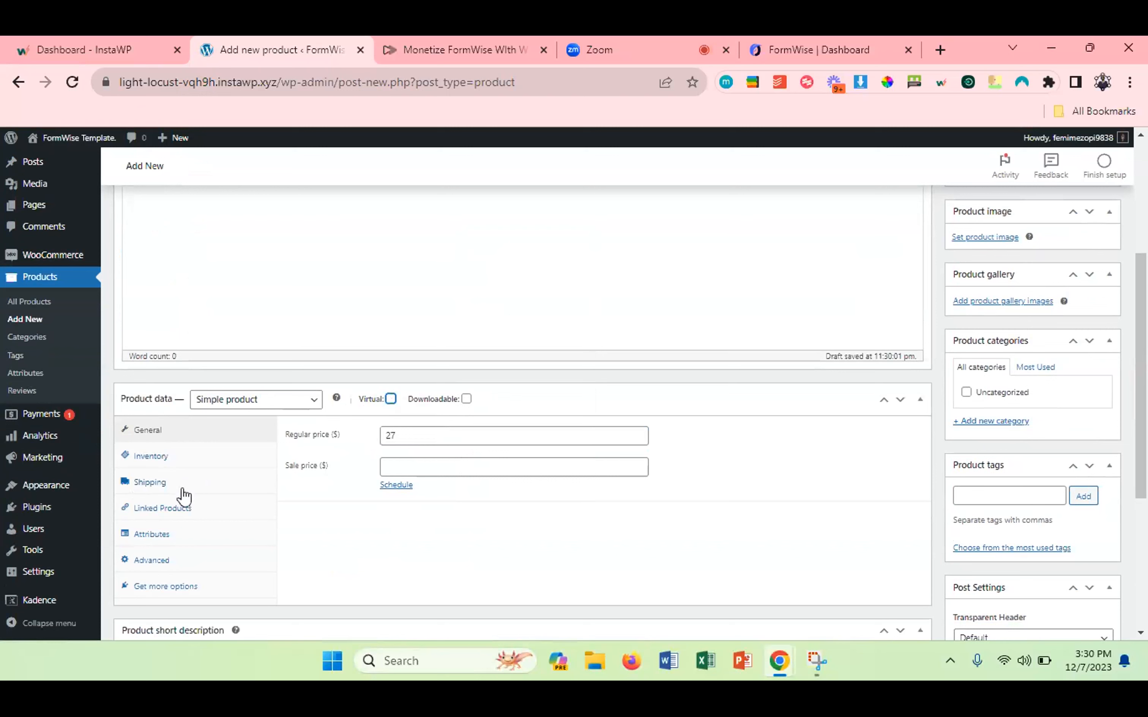
left_click(391, 399)
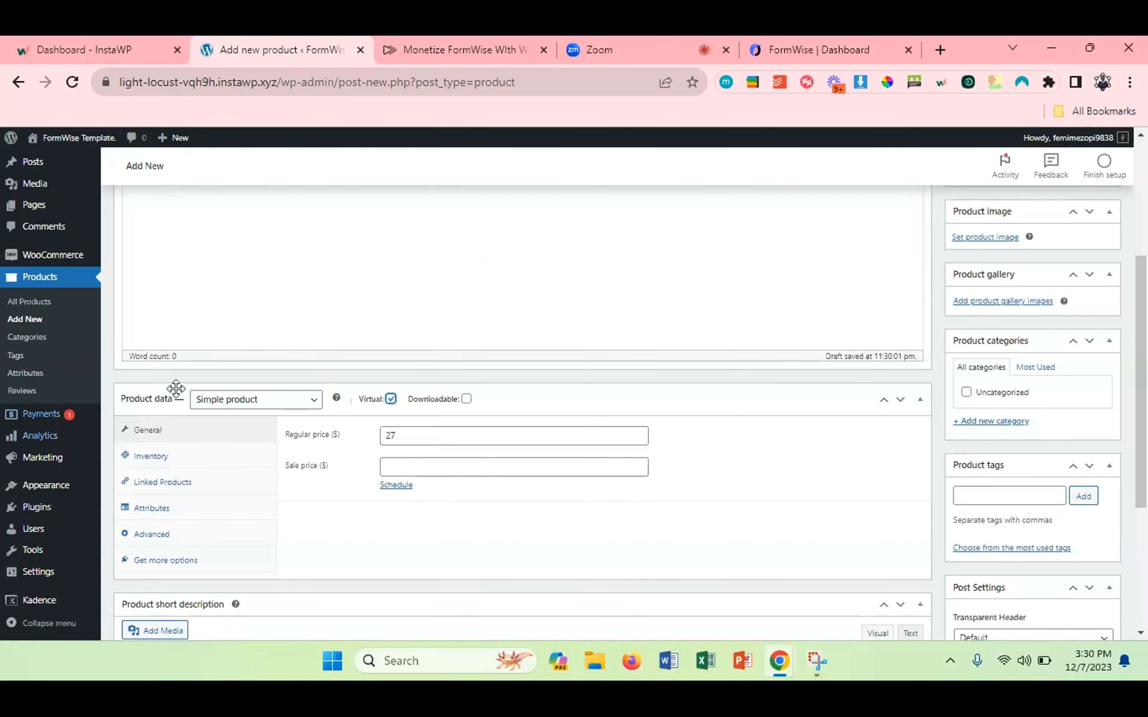
left_click(467, 400)
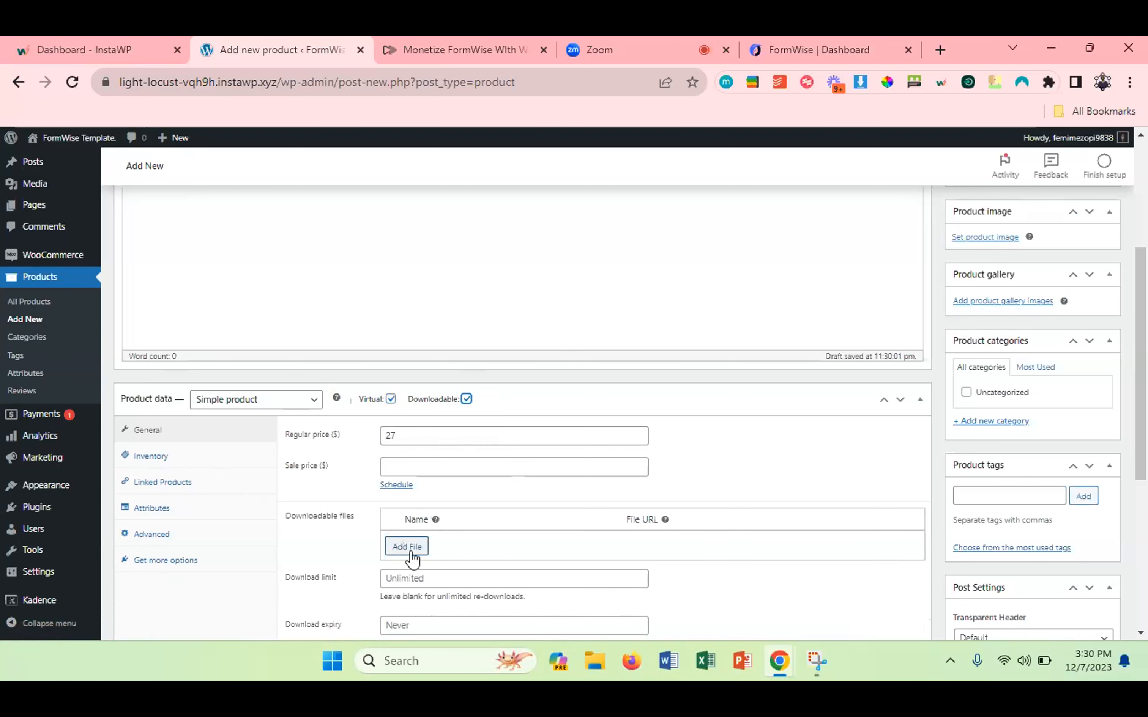
scroll(412, 558, "down", 3)
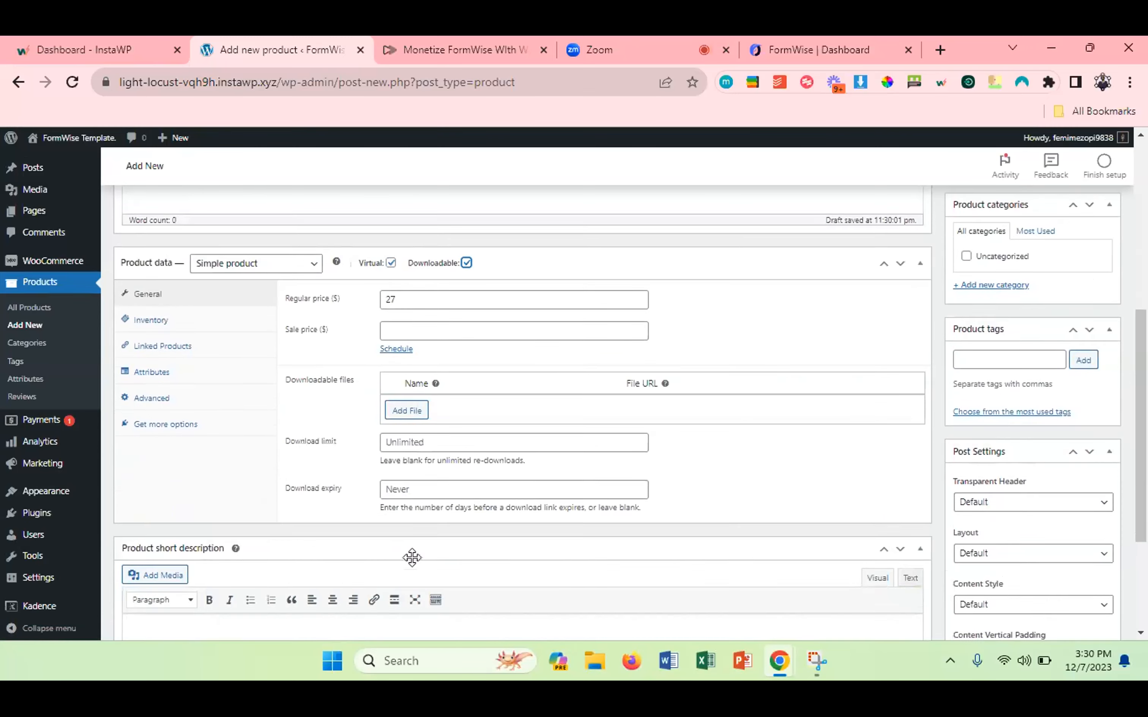
scroll(412, 558, "up", 2)
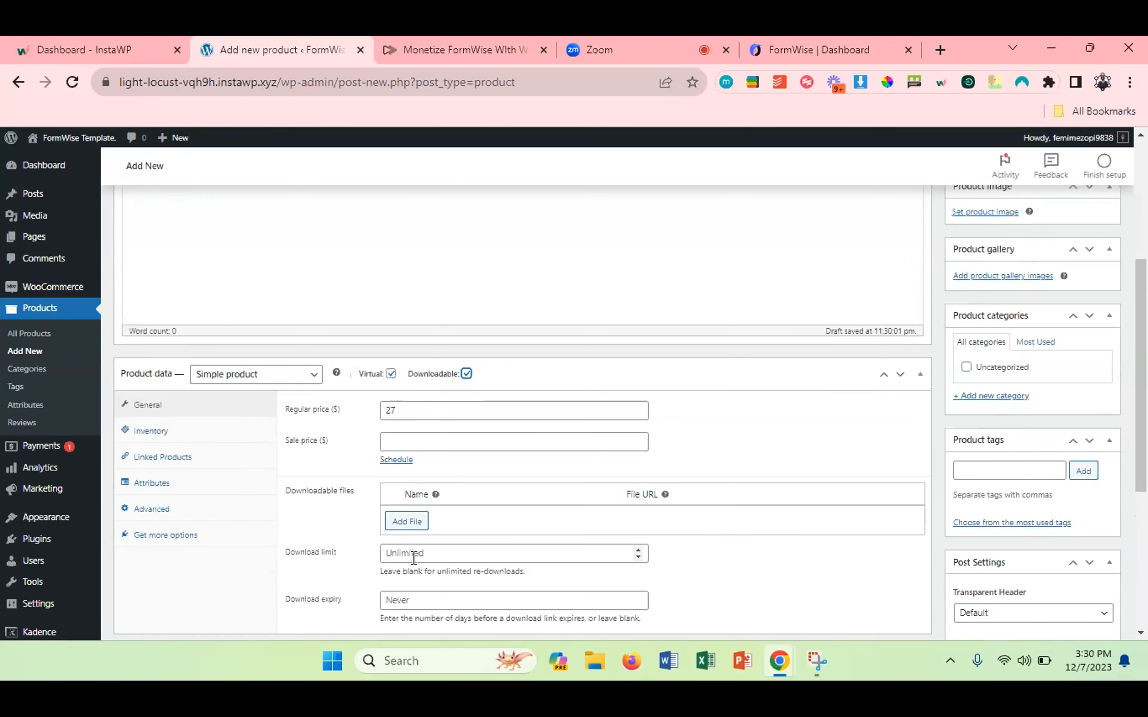
left_click(466, 374)
Write "You very own personal A.I ToolKit." as the Starter product's main description.
scroll(394, 438, "down", 5)
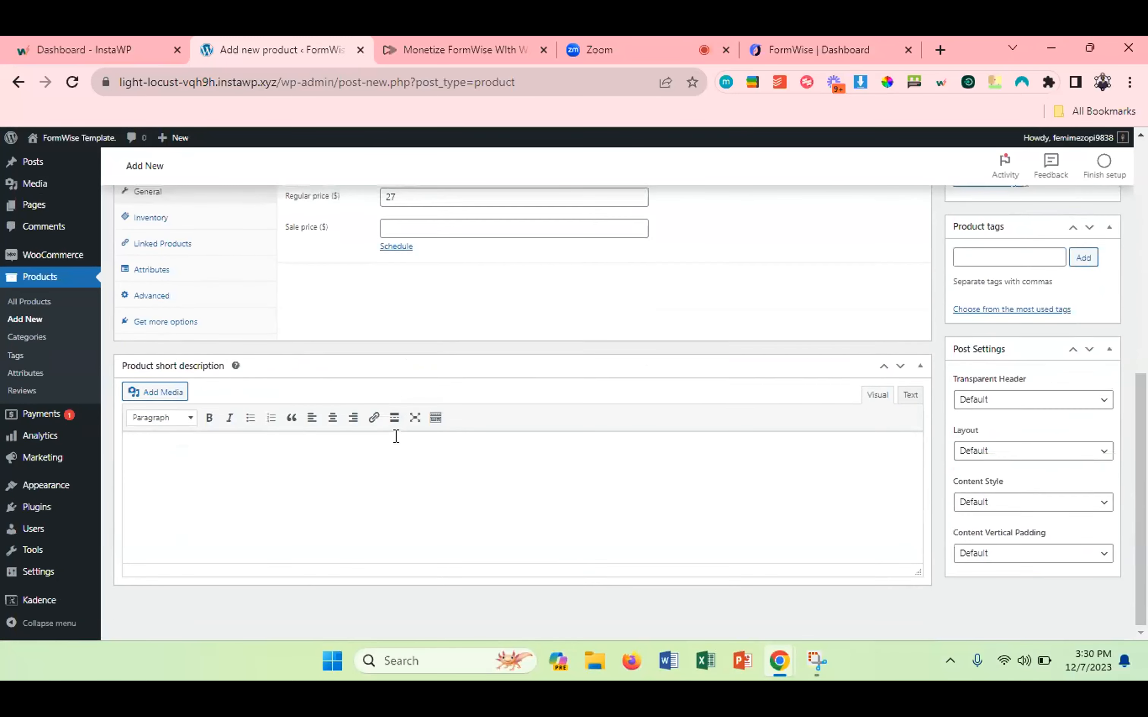
scroll(396, 436, "up", 10)
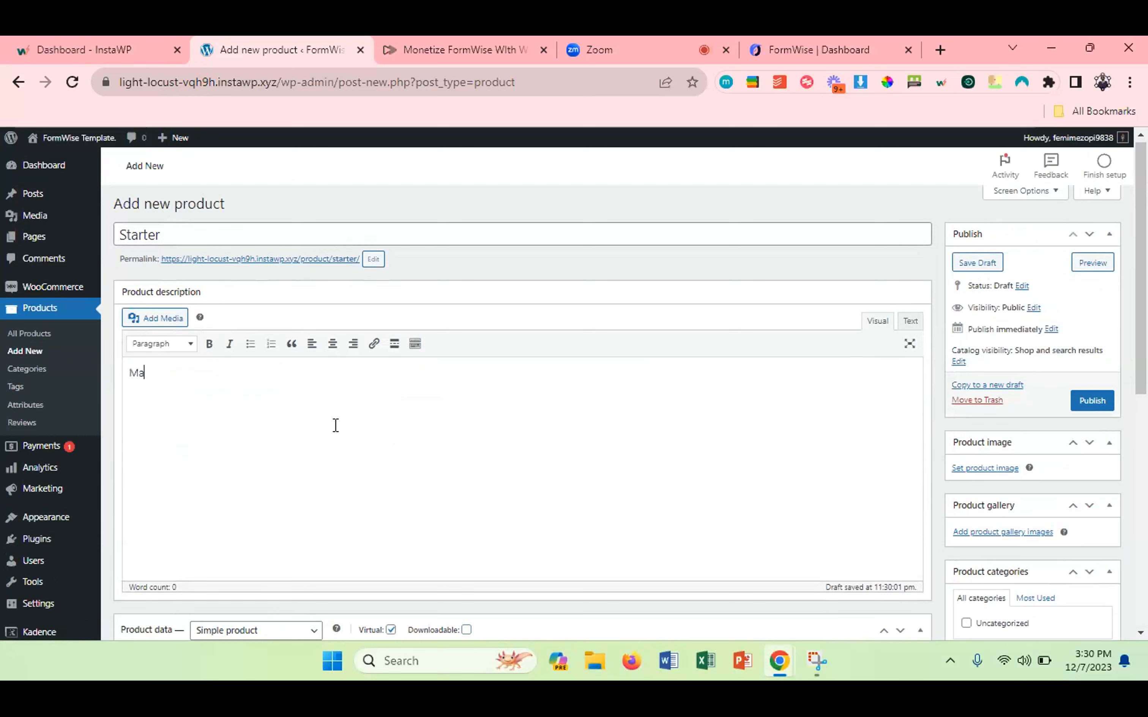
key("BackSpace")
key("BackSpace")
type("You very own personal A.I To")
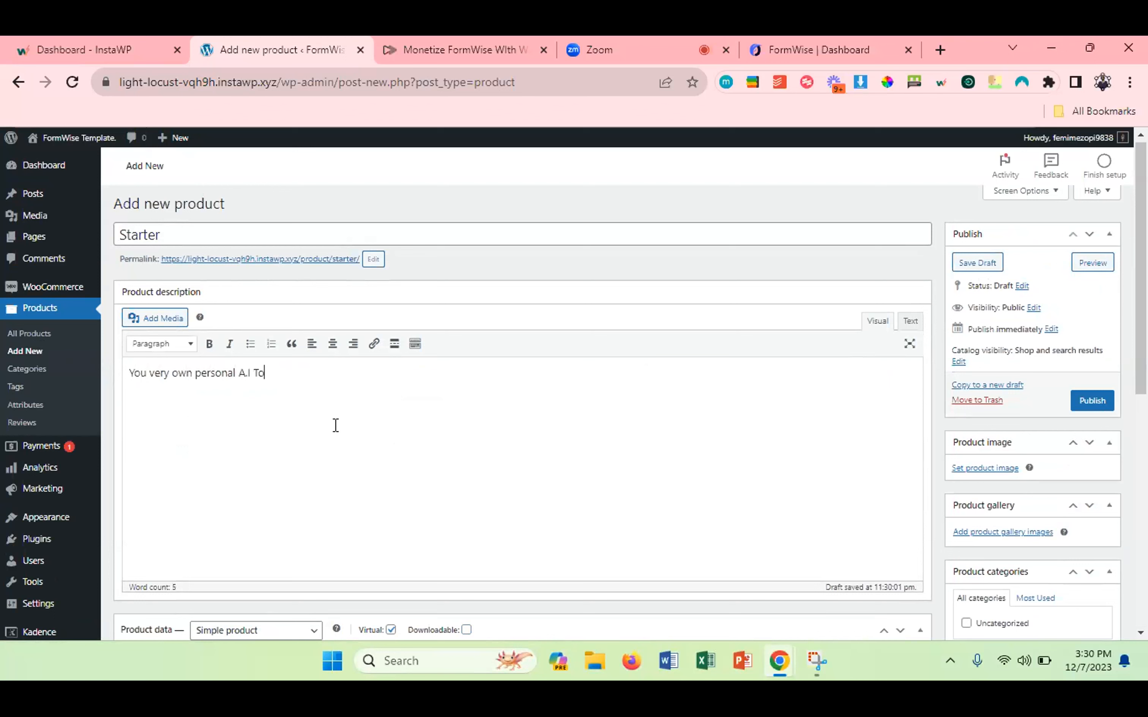
type(".")
Copy the main product description into the product short description.
right_click(237, 373)
triple_click(231, 374)
key("ctrl+c")
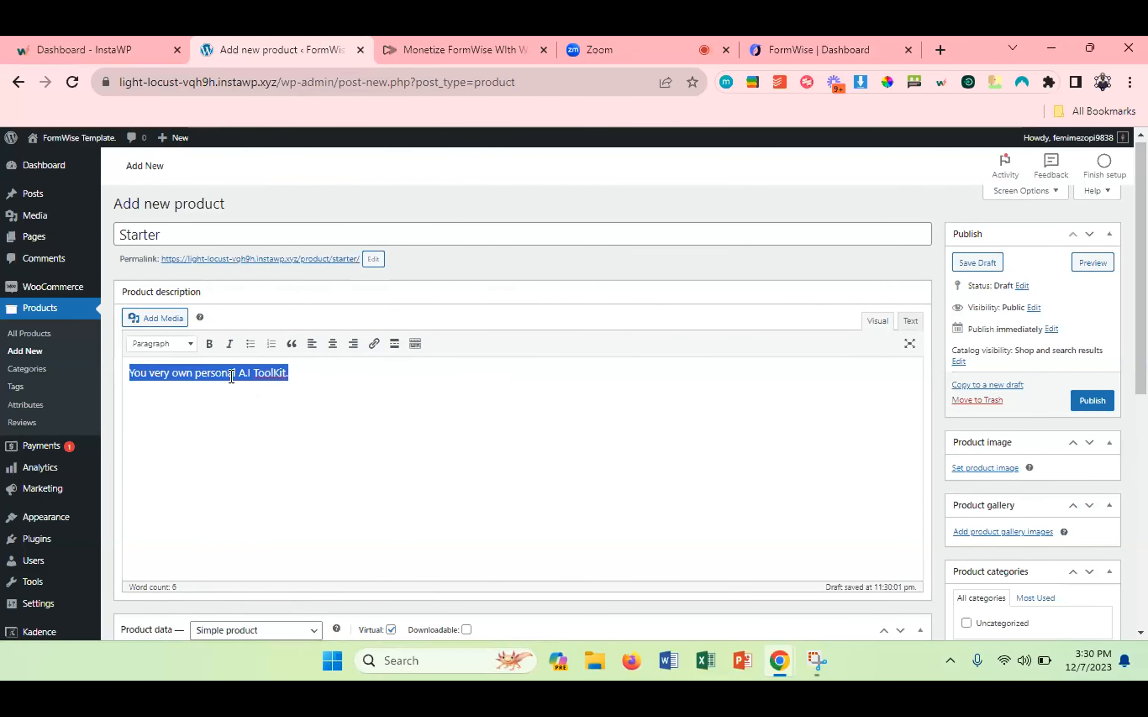
scroll(252, 473, "down", 10)
left_click(254, 473)
key("ctrl+v")
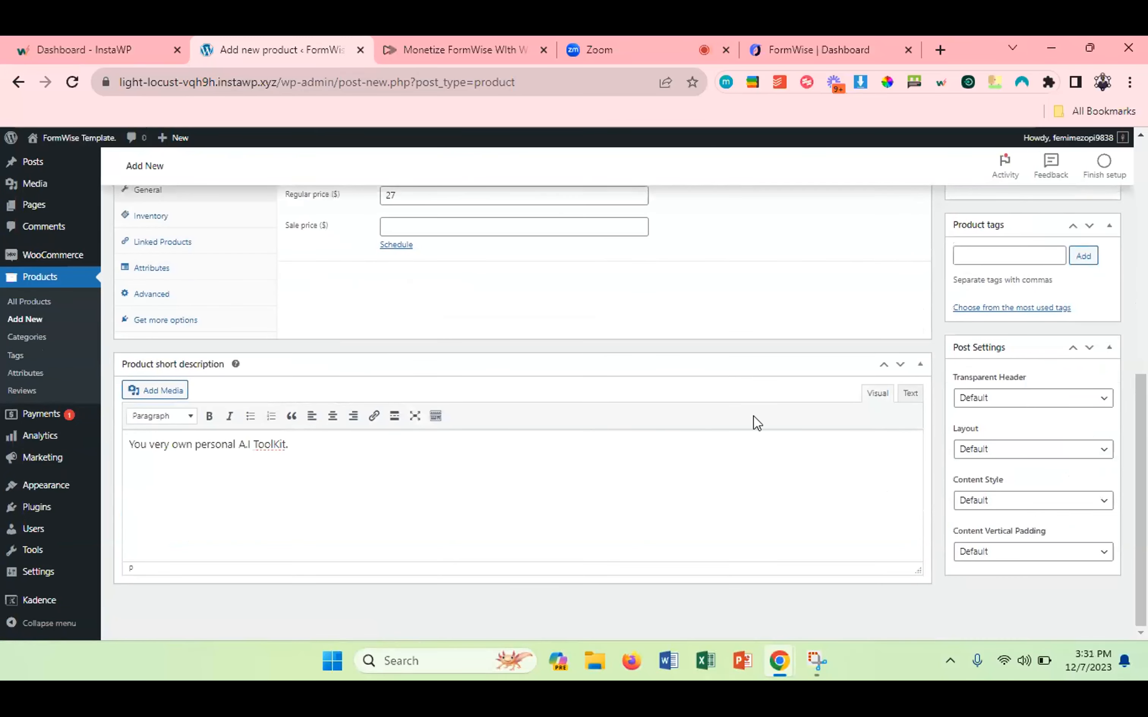
Switch to the FormWise dashboard, download the FormWise logo with the image downloader extension, and return to the product editor.
scroll(754, 417, "up", 10)
left_click(855, 37)
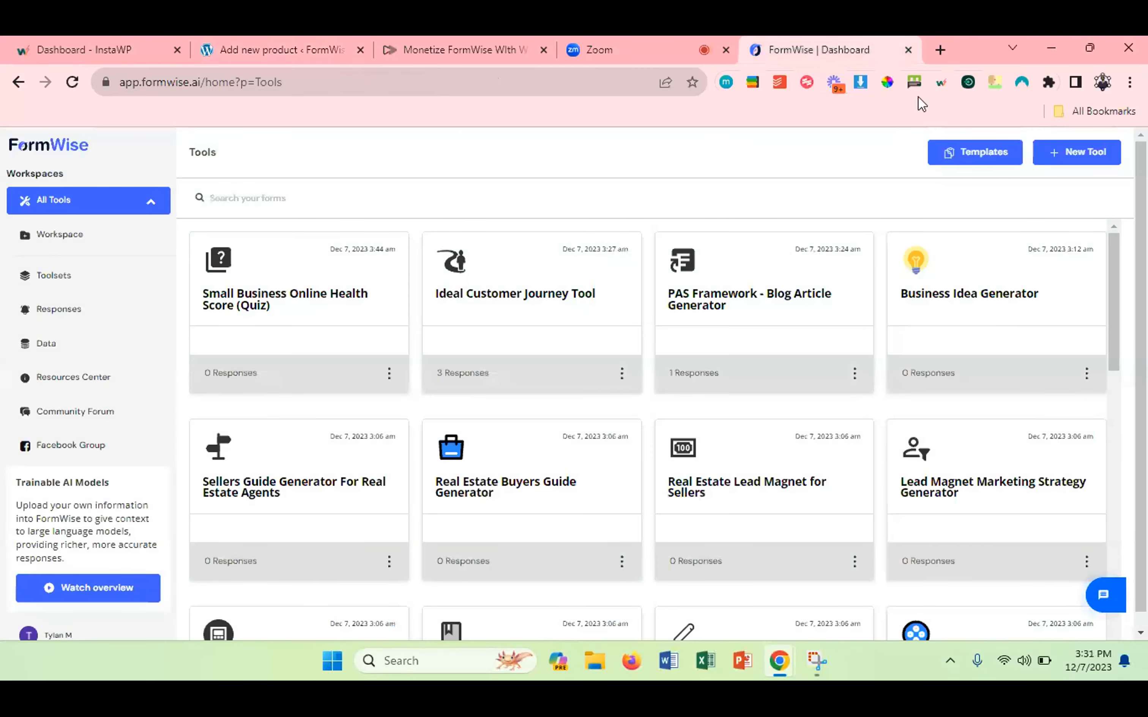
left_click(866, 88)
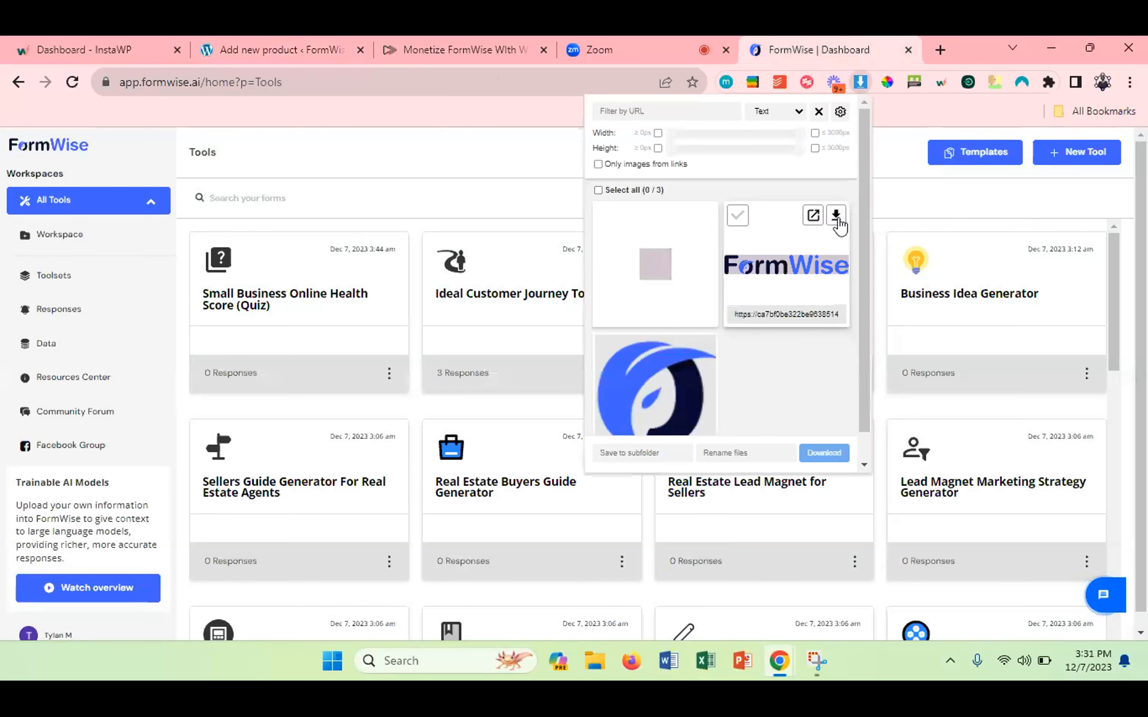
scroll(756, 315, "down", 1)
left_click(833, 203)
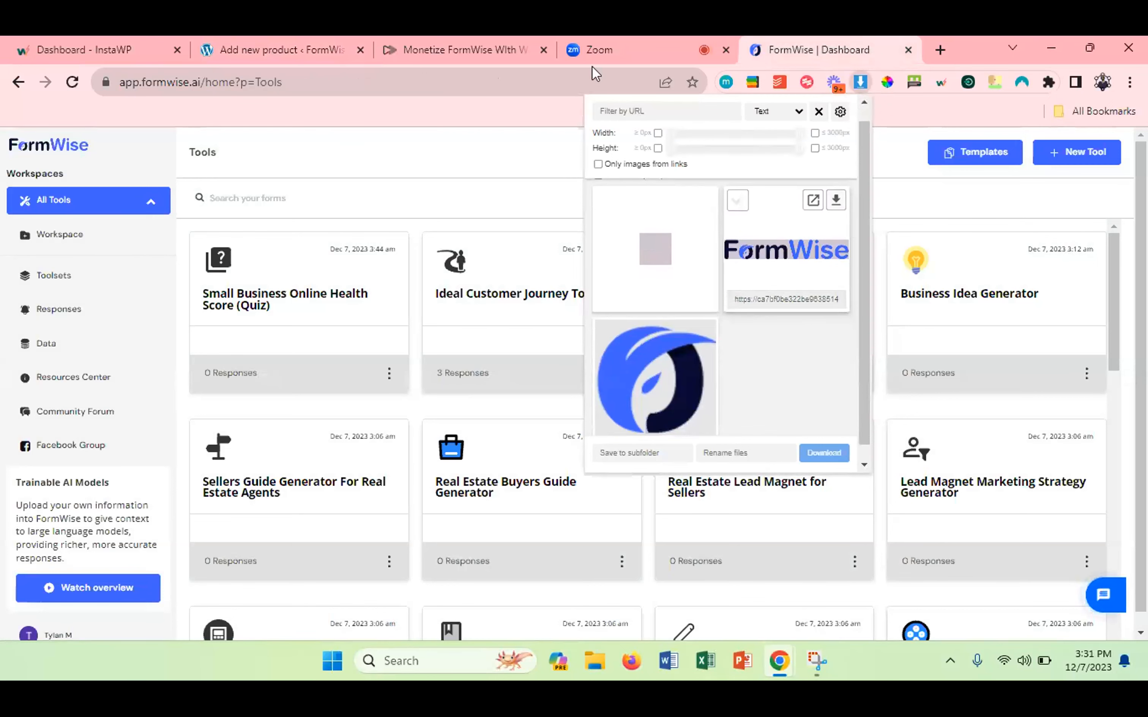
left_click(319, 39)
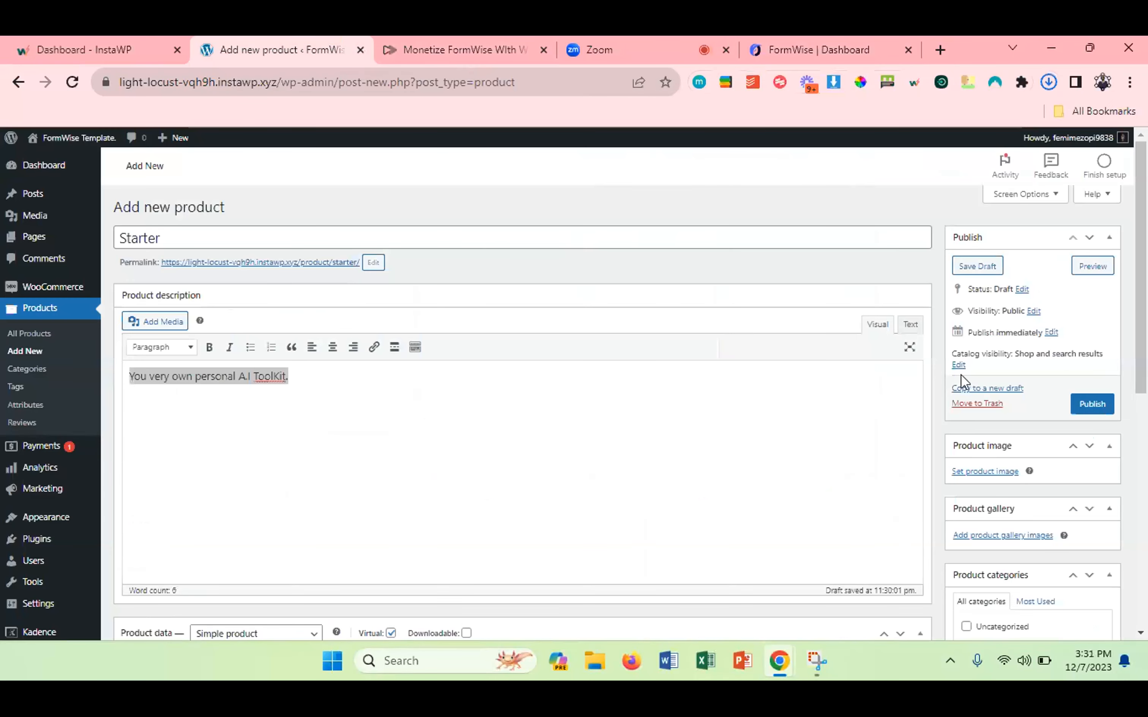
Upload undraw_product_iteration_kjok from Downloads and set it as the Starter product's image.
scroll(993, 440, "down", 1)
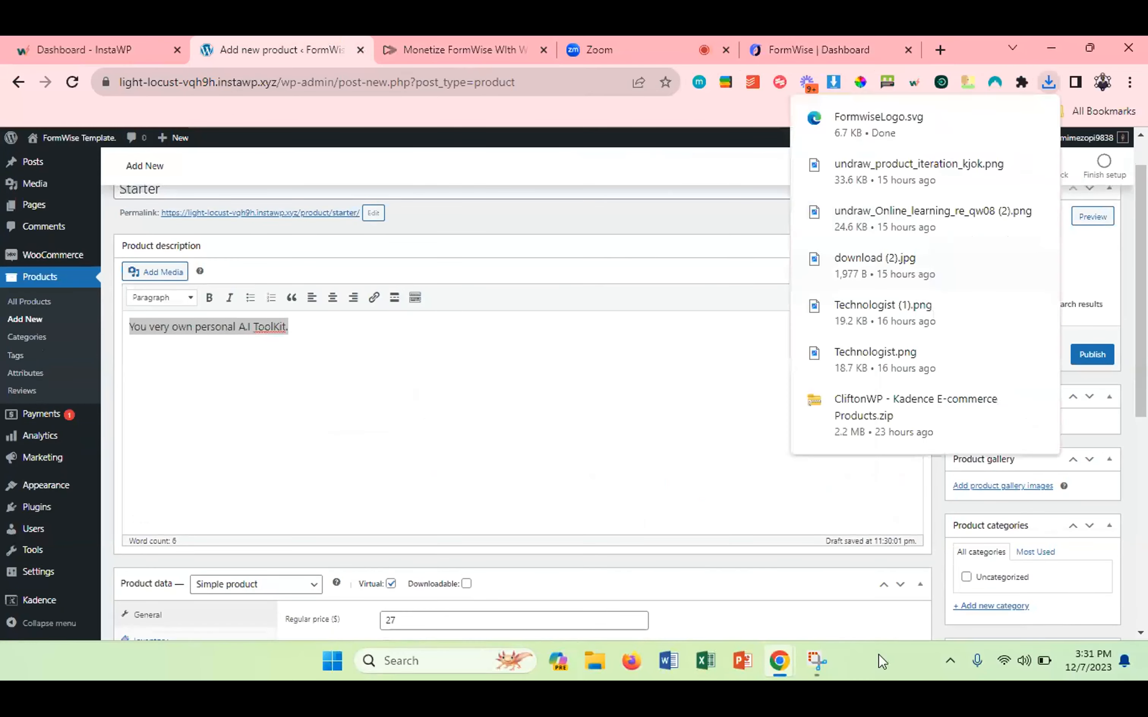
left_click(948, 514)
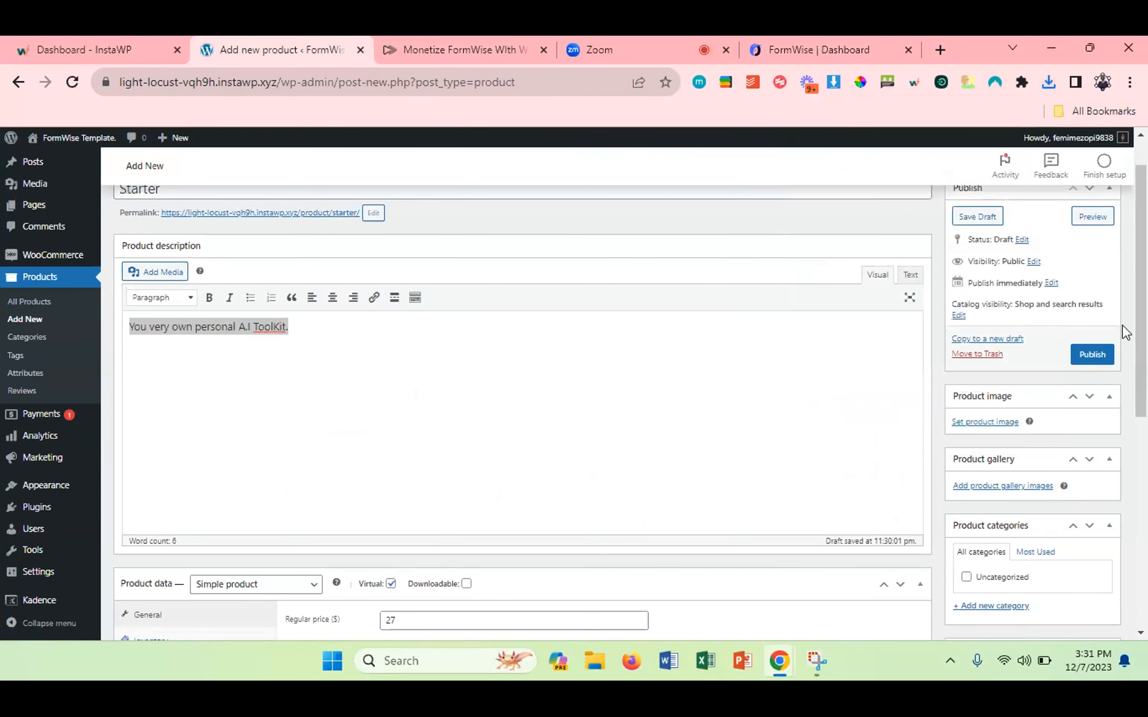
left_click(997, 422)
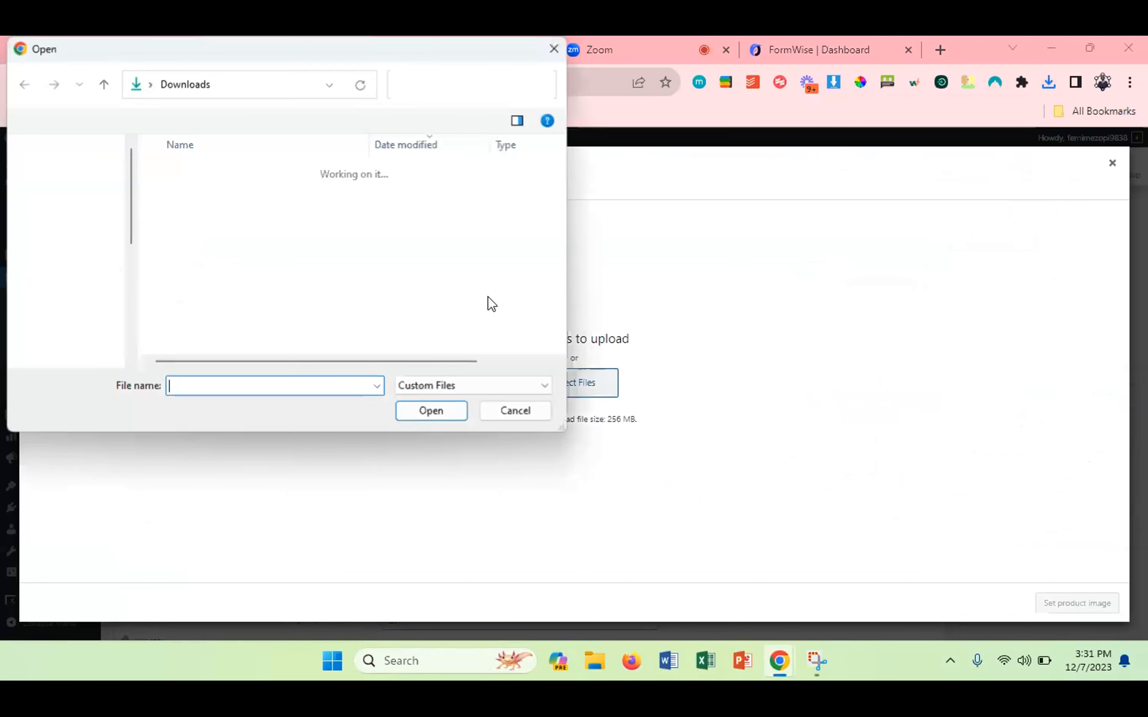
left_click(232, 196)
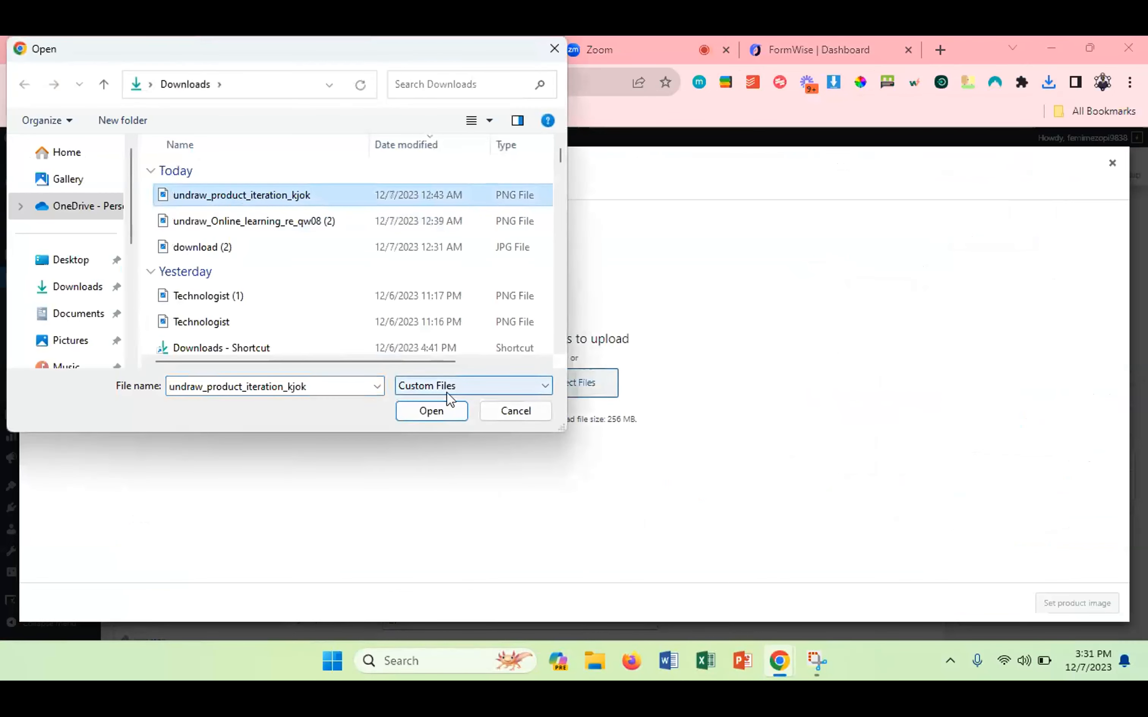
left_click(412, 410)
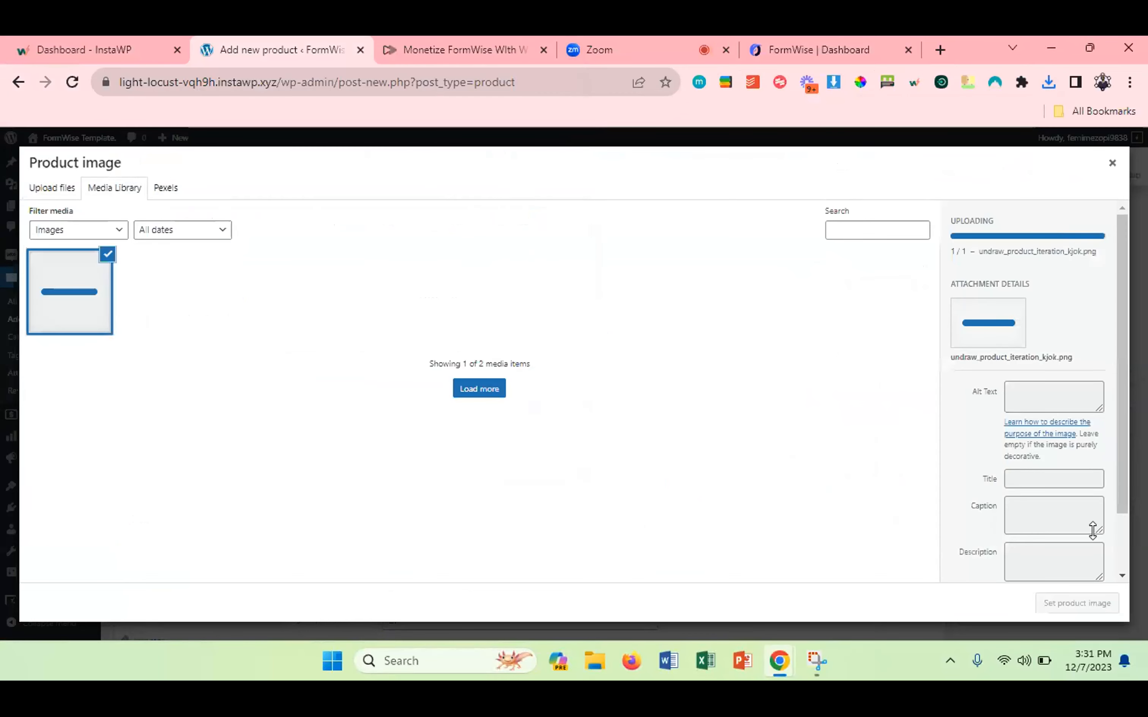
left_click(1083, 607)
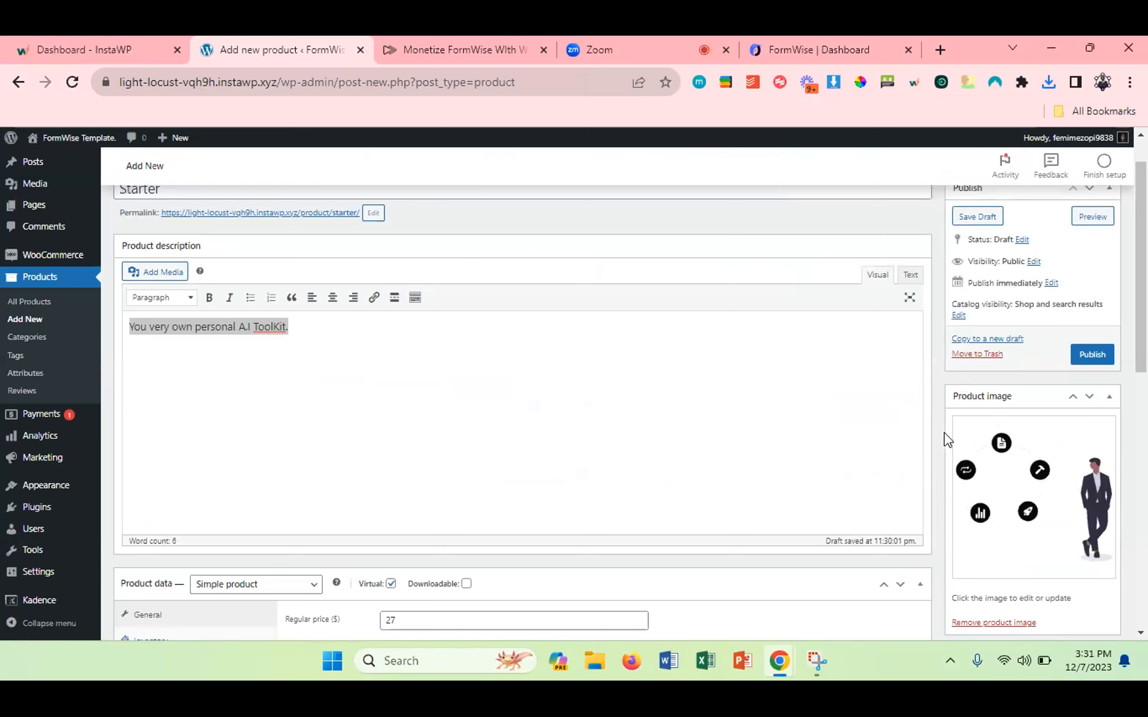
Review the Starter product's title, descriptions, price, image, categories, tags and post settings.
scroll(1026, 502, "down", 3)
scroll(1026, 503, "down", 3)
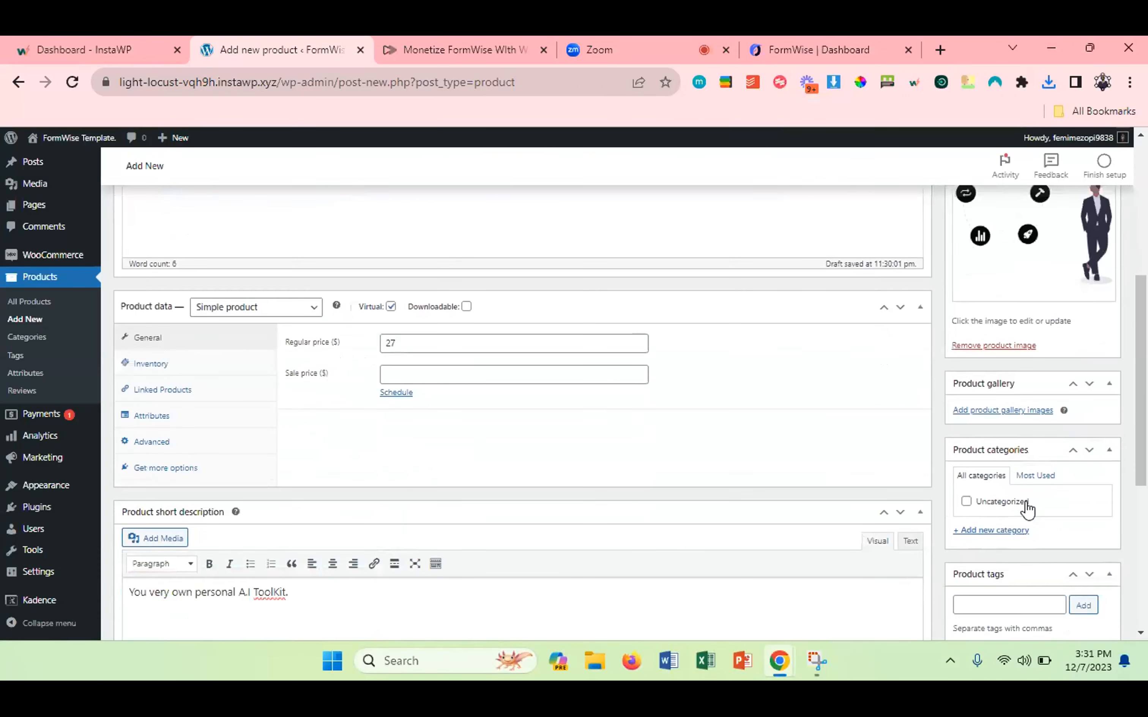
scroll(1026, 507, "down", 1)
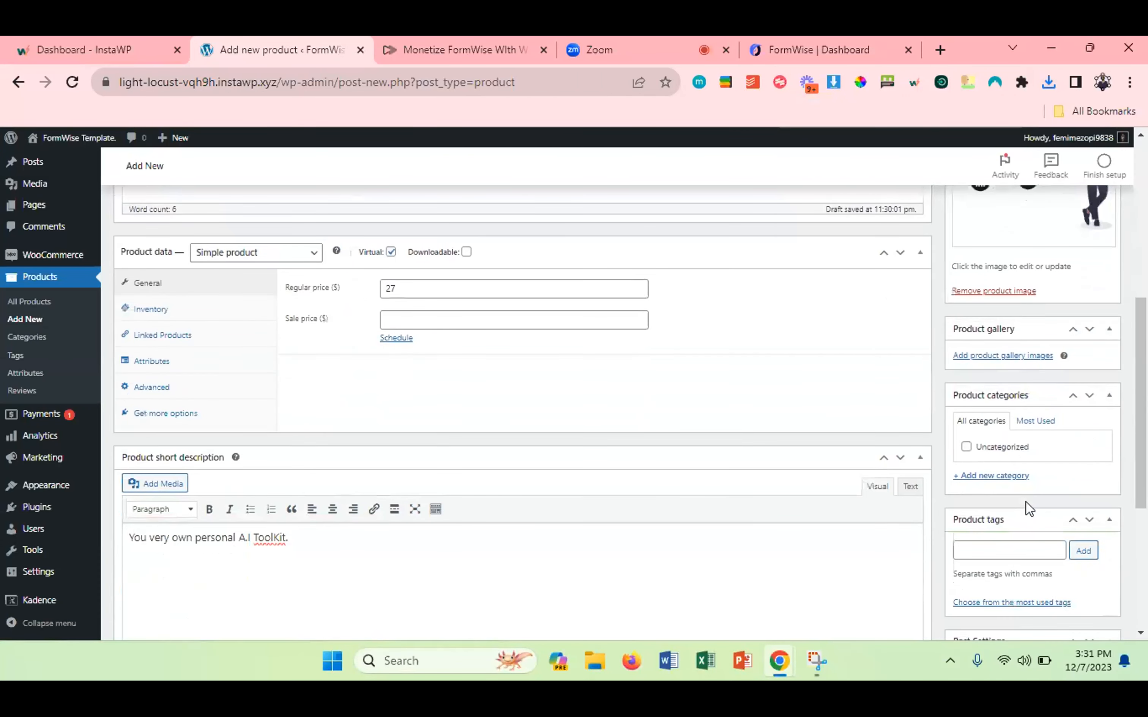
scroll(1026, 503, "down", 5)
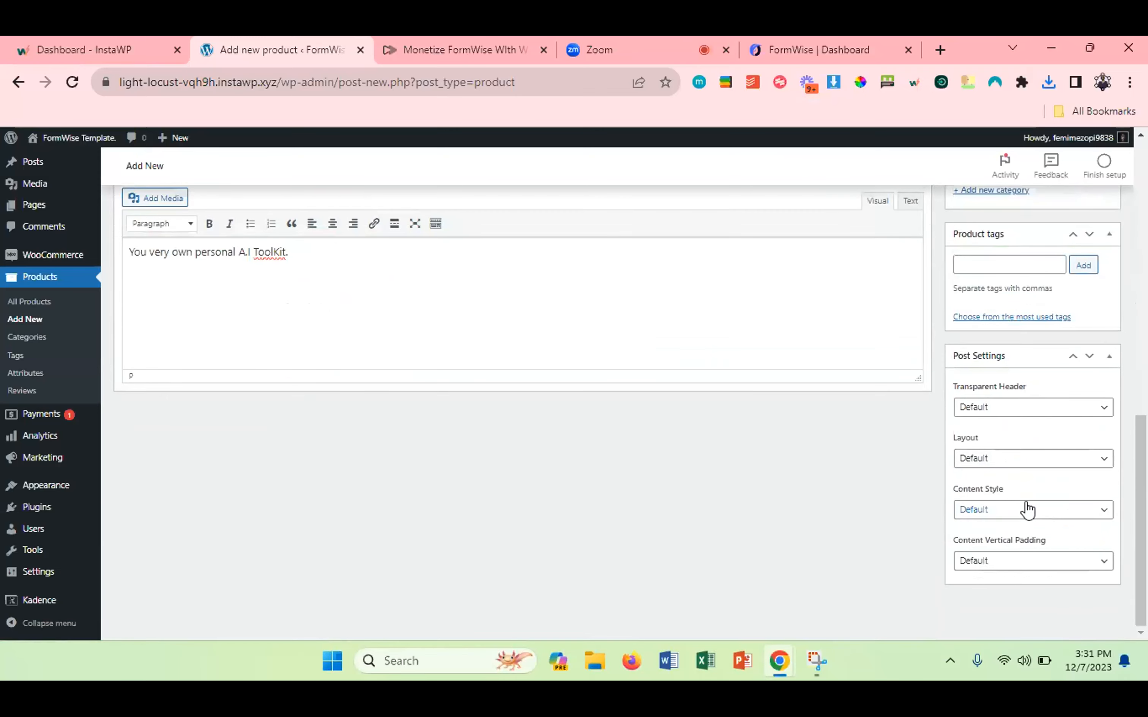
scroll(1026, 503, "up", 12)
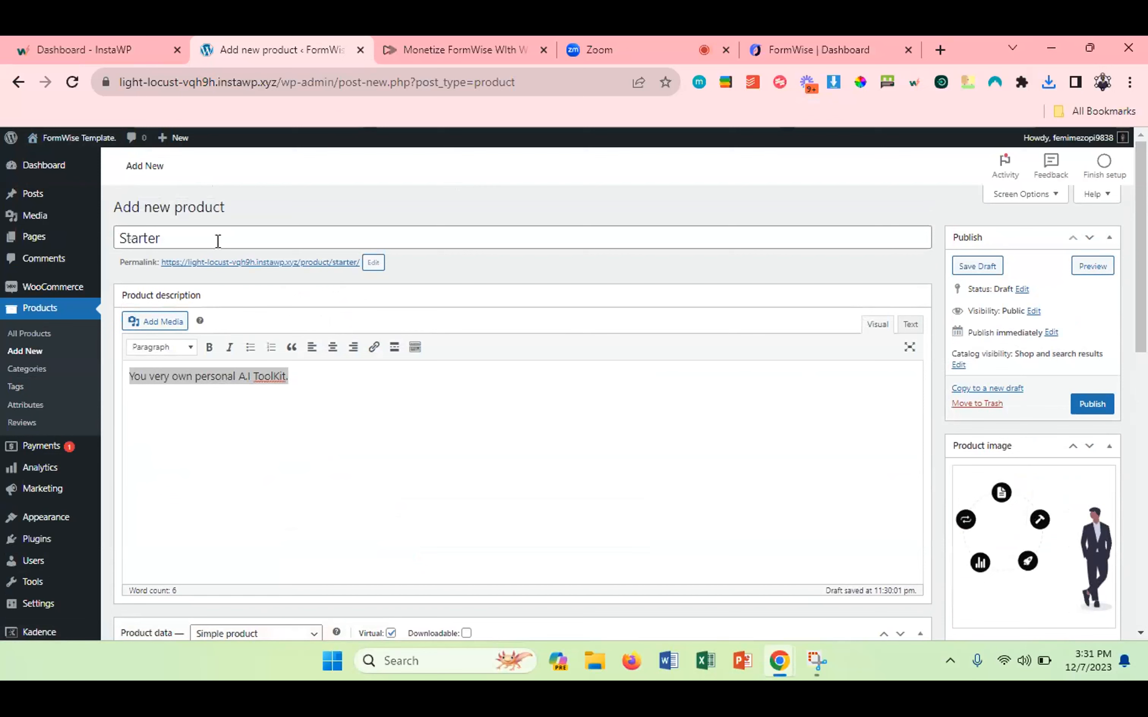
left_click(250, 396)
scroll(291, 384, "down", 5)
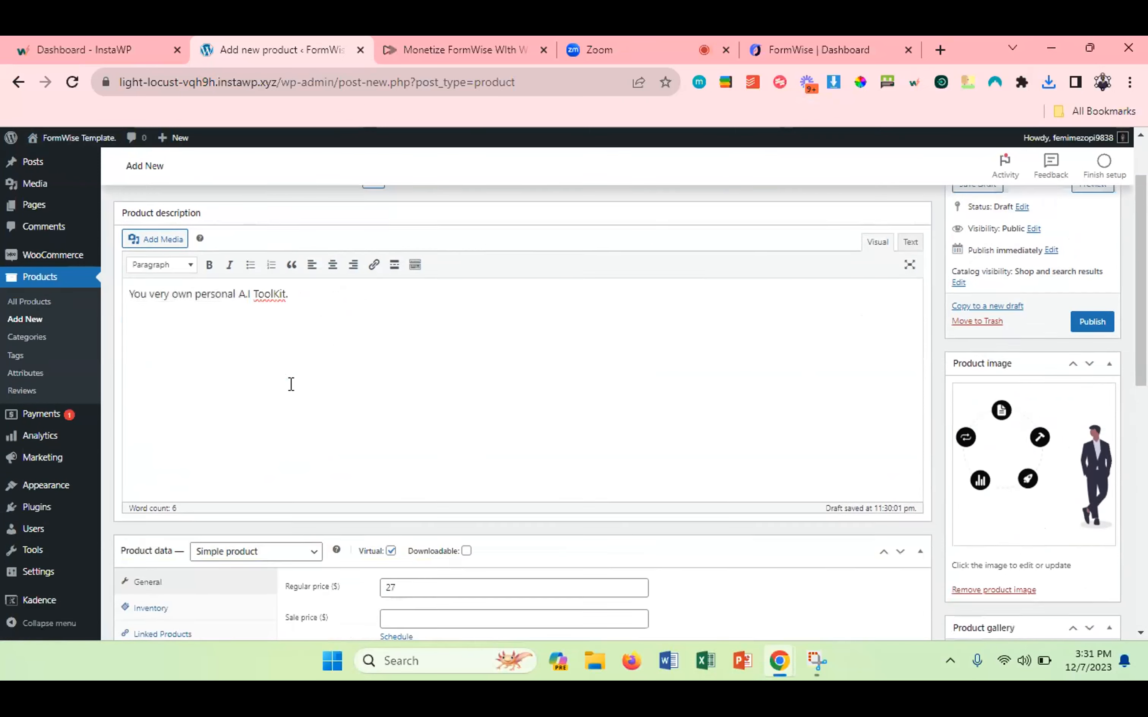
scroll(291, 392, "down", 5)
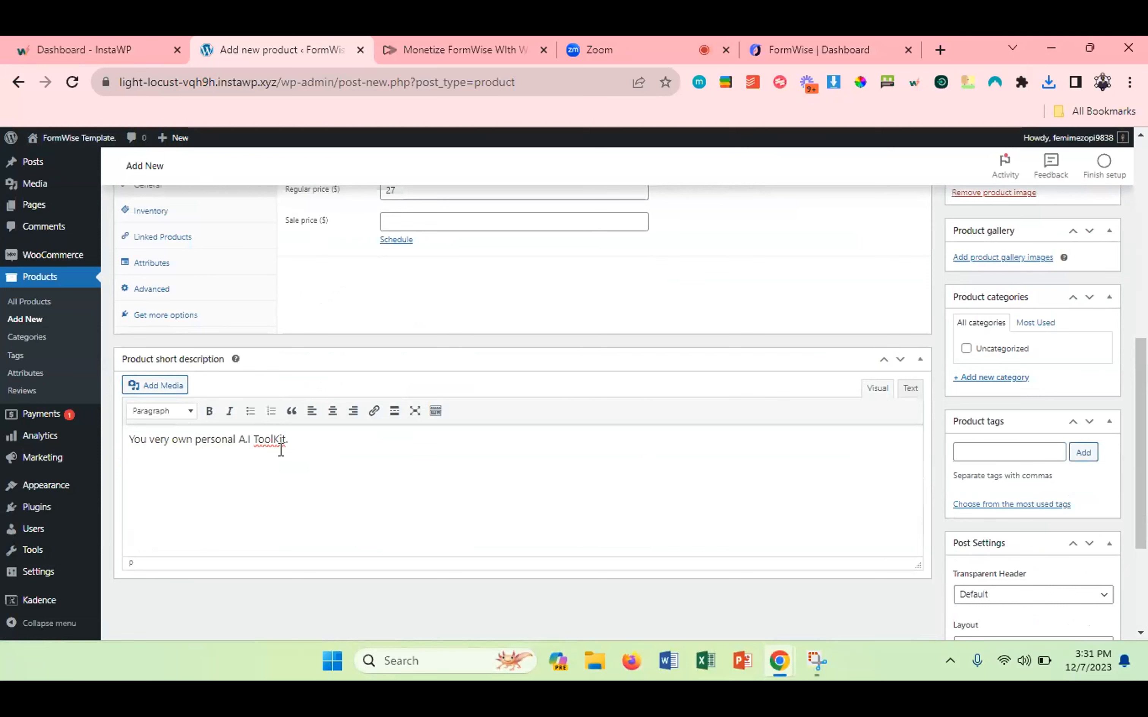
scroll(745, 433, "up", 10)
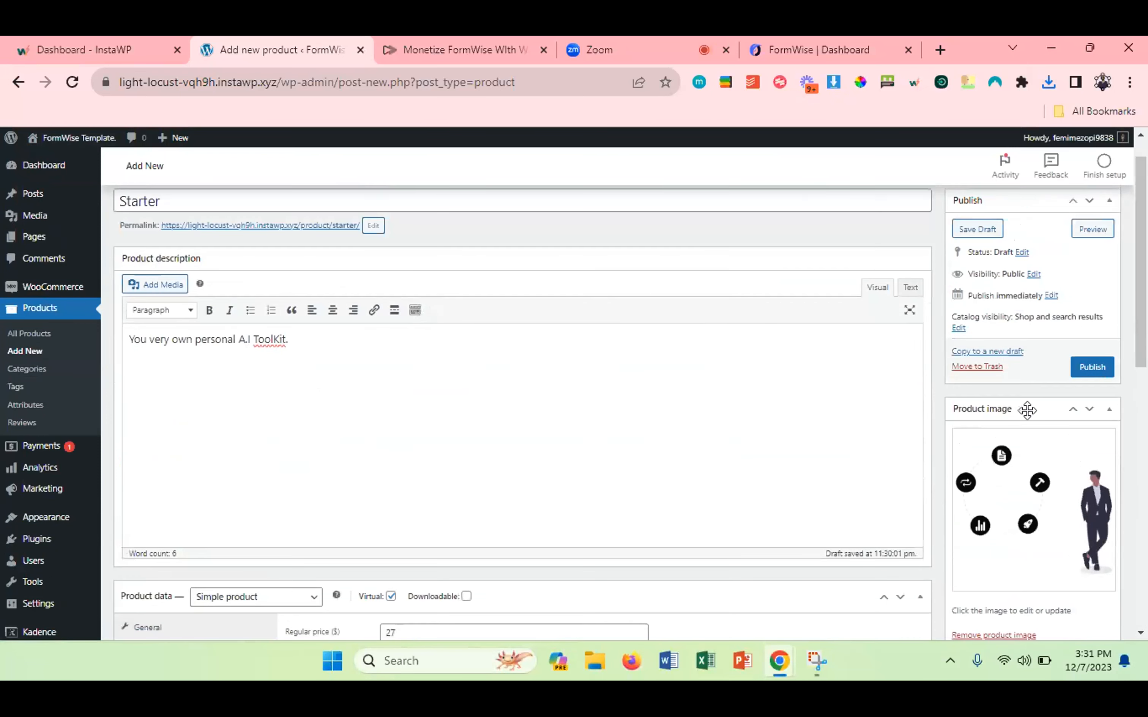
scroll(1027, 411, "down", 10)
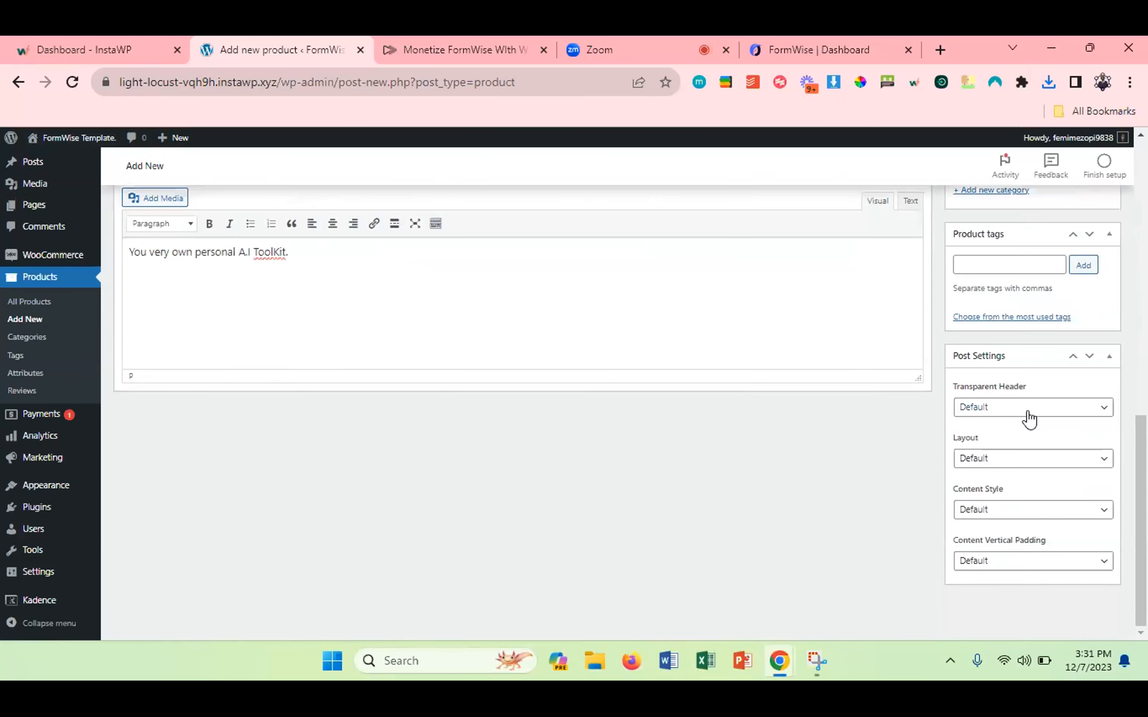
scroll(1027, 413, "up", 10)
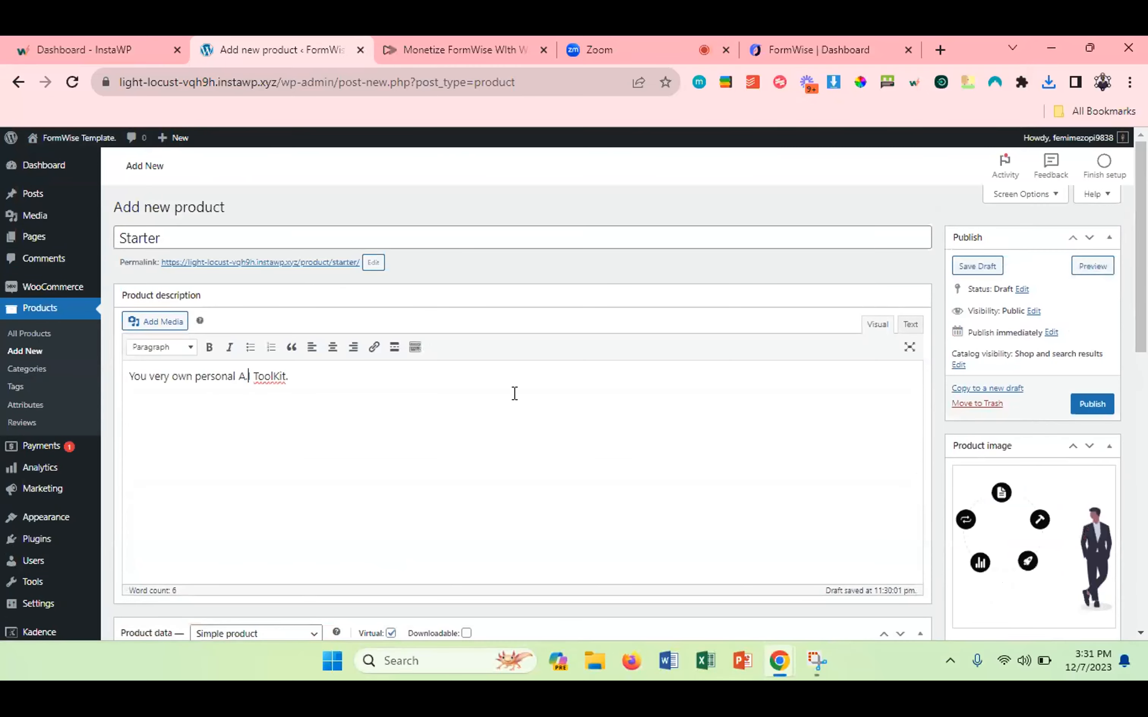
Publish the Starter product.
scroll(512, 392, "down", 5)
scroll(733, 239, "up", 5)
left_click(1091, 404)
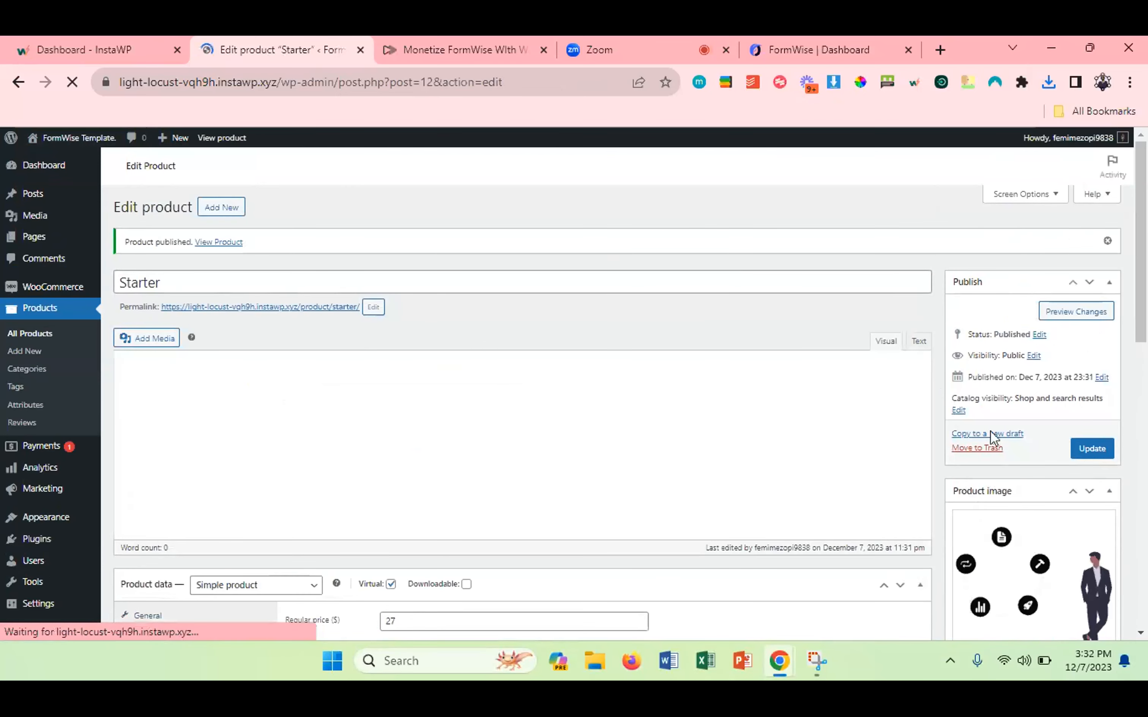
Go to the page for adding new plugins and search for "wp swings" to find the Subscriptions for WooCommerce plugin.
scroll(69, 405, "down", 2)
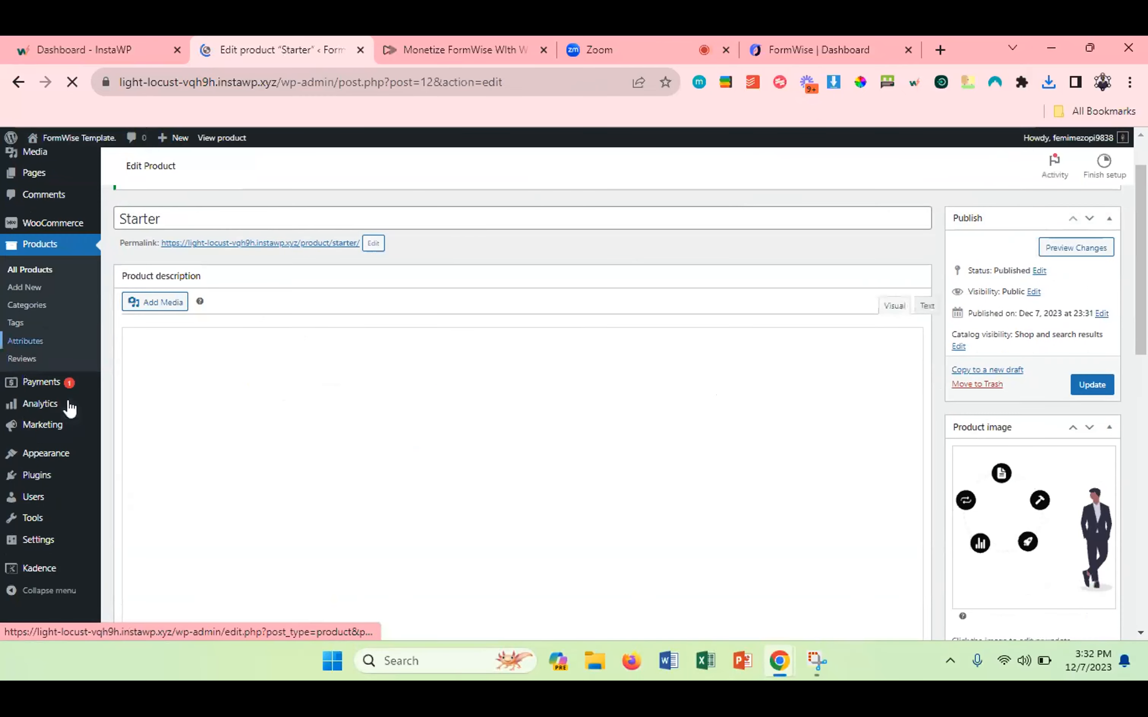
left_click(30, 506)
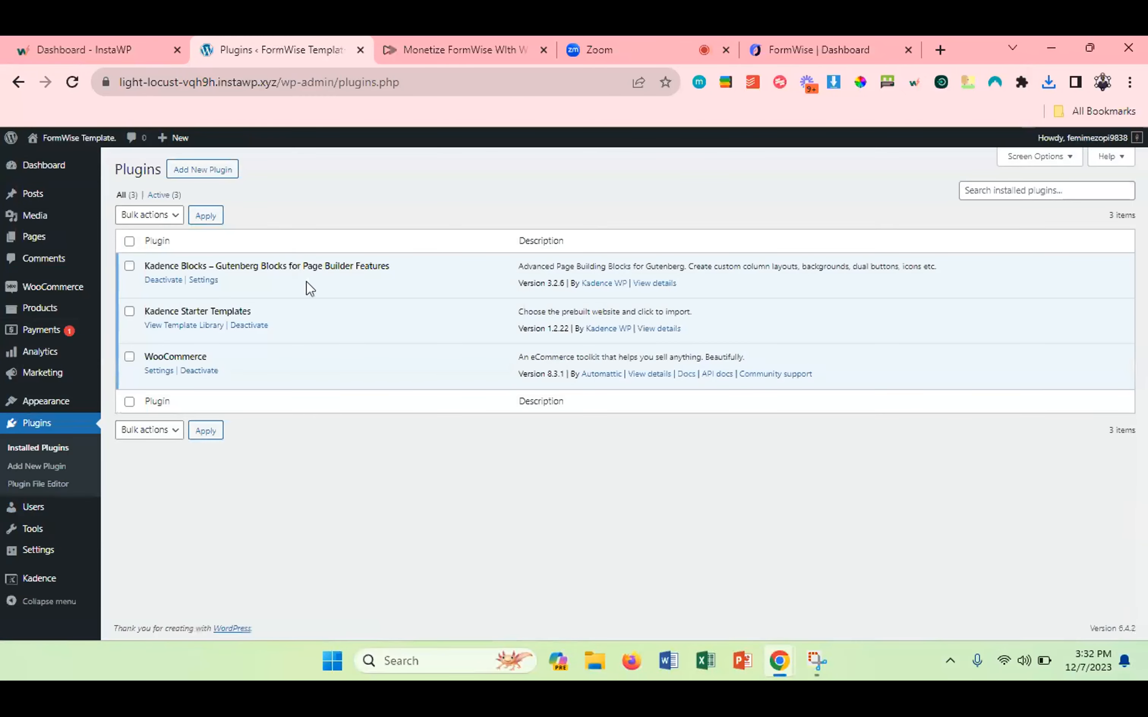
left_click(200, 175)
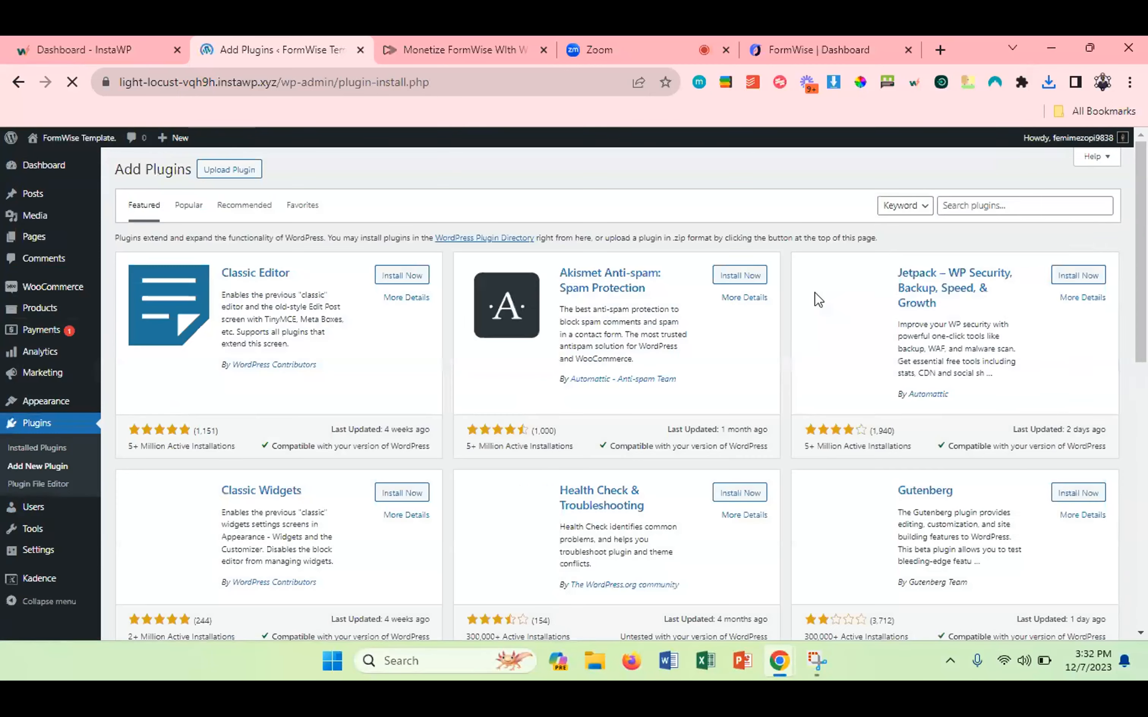
left_click(973, 209)
type("wp swings")
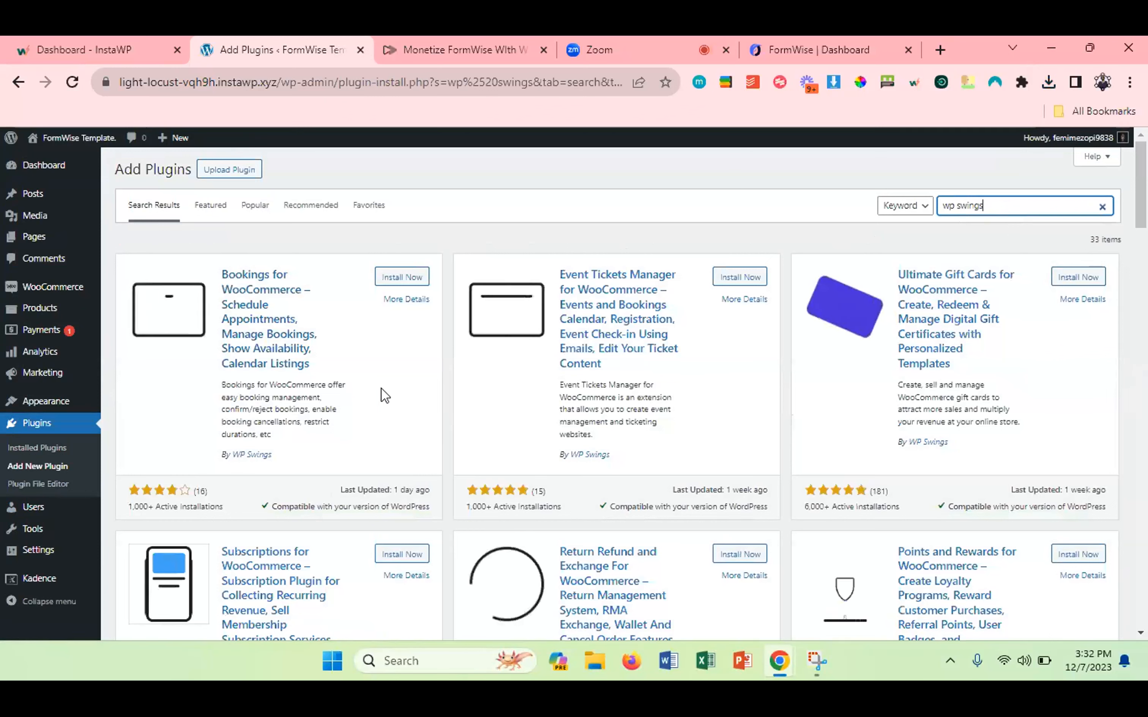
scroll(381, 389, "down", 5)
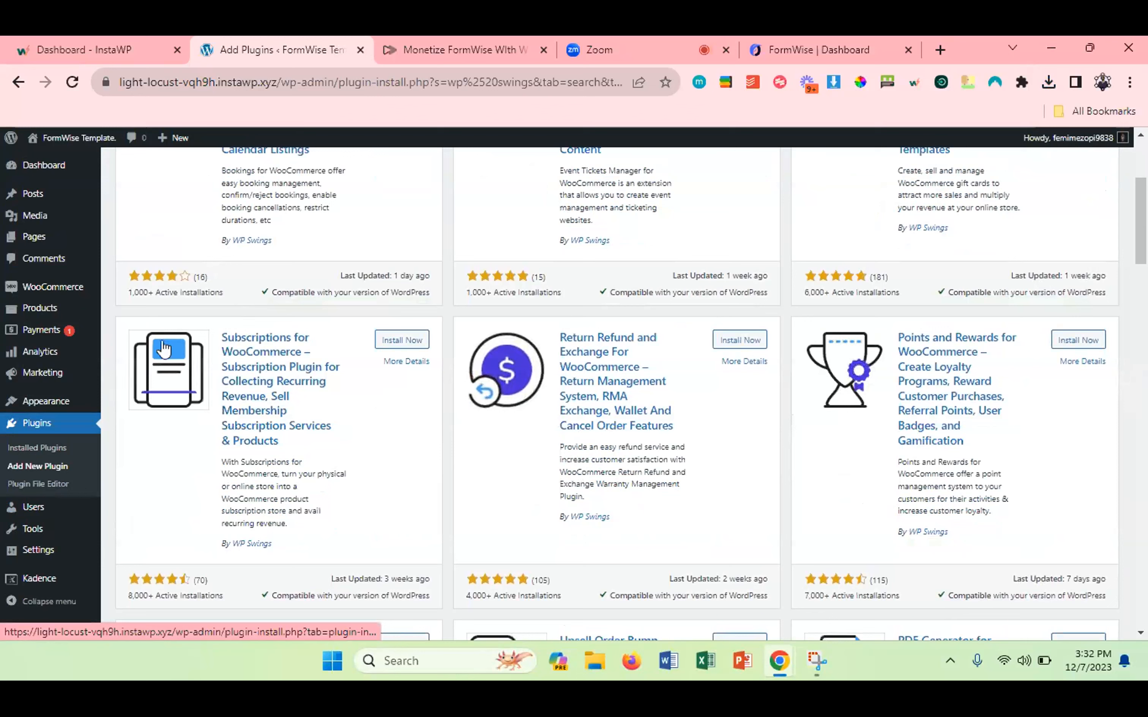
Install and activate the Subscriptions for WooCommerce plugin, and accept the default general settings in its setup wizard.
left_click(402, 340)
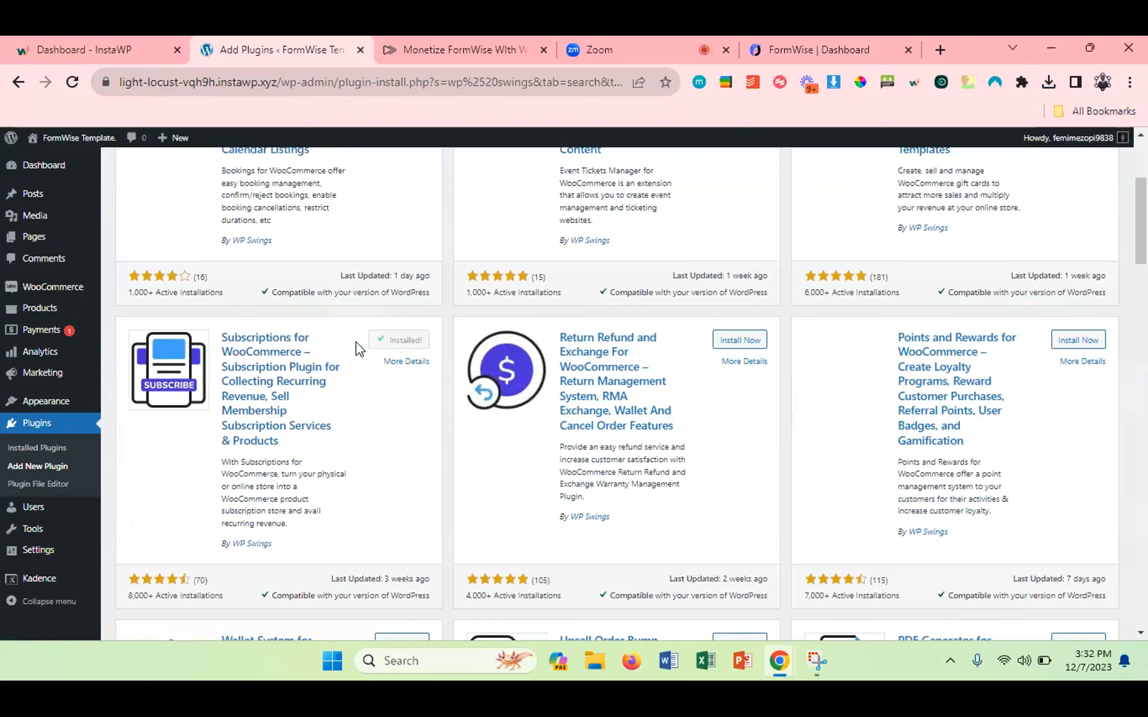
left_click(405, 342)
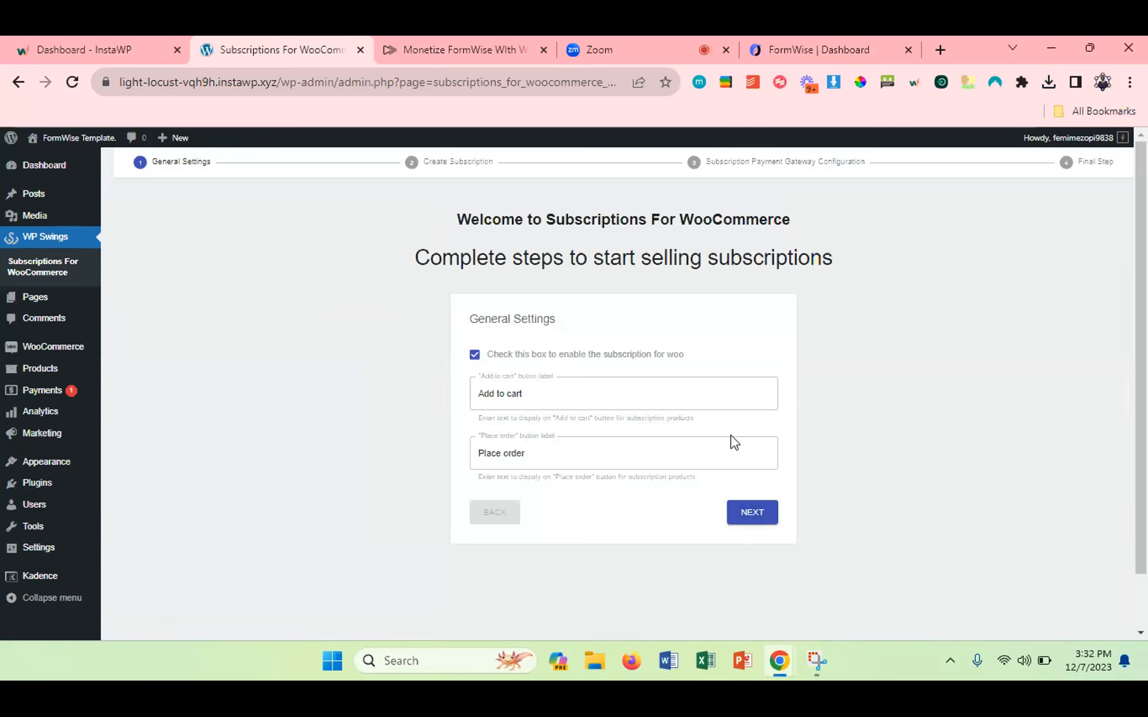
left_click(752, 513)
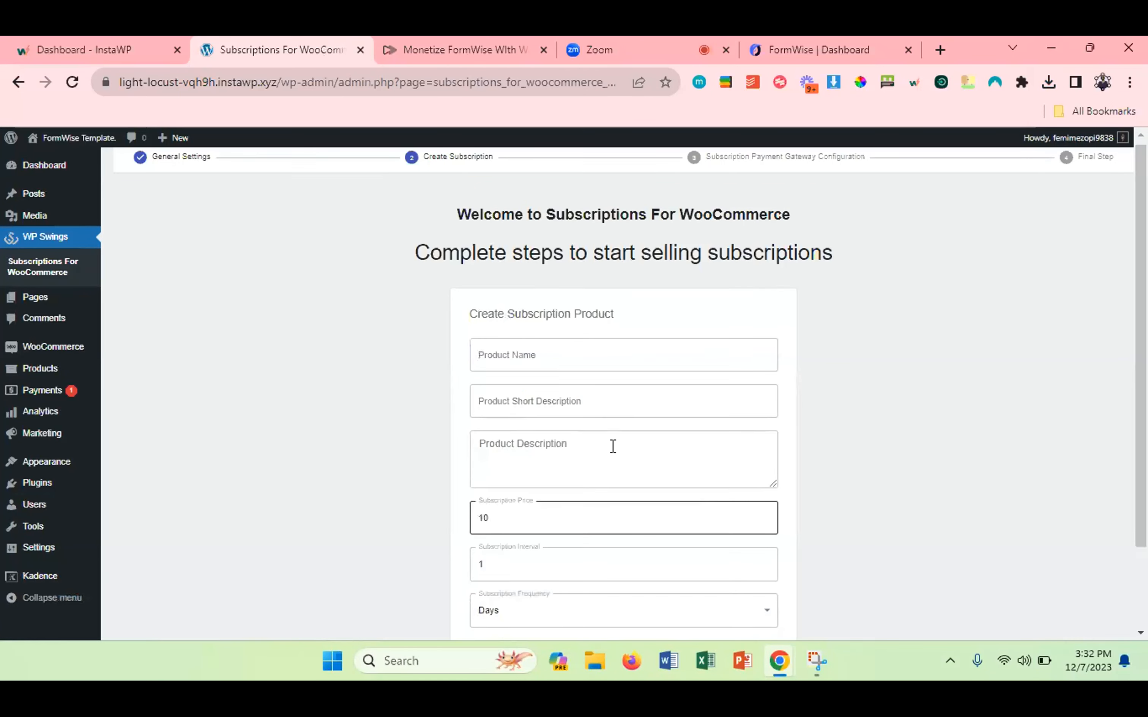
Name the new subscription product "Pro" and enter "You very own personal A.I ToolKit." as both its short and full description.
scroll(611, 448, "down", 2)
left_click(557, 259)
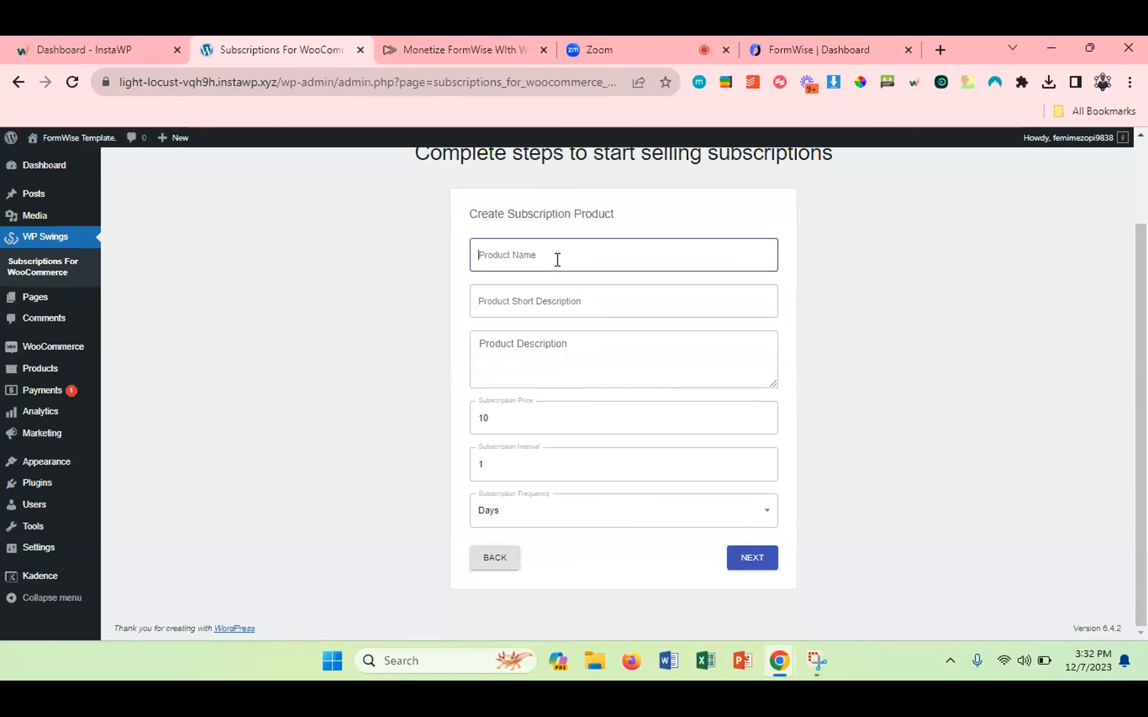
type("Pro")
left_click(522, 302)
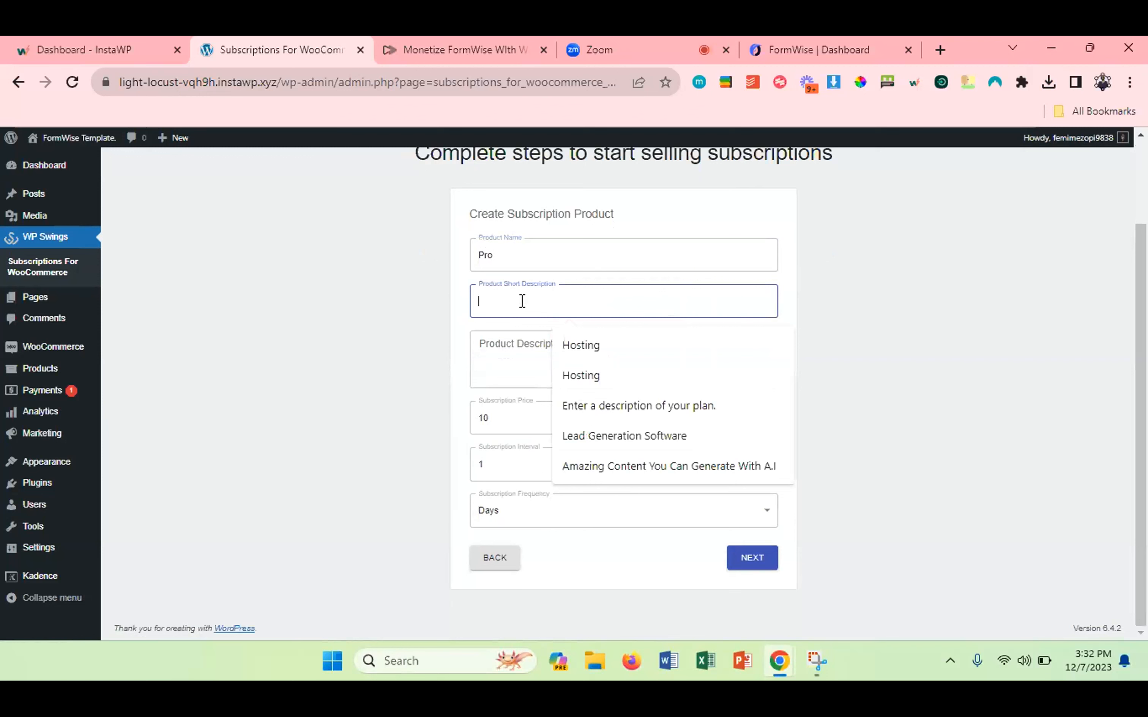
type("You very own personal A.I ToolKit.")
left_click(535, 355)
type("You very own personal A.I ToolKit.")
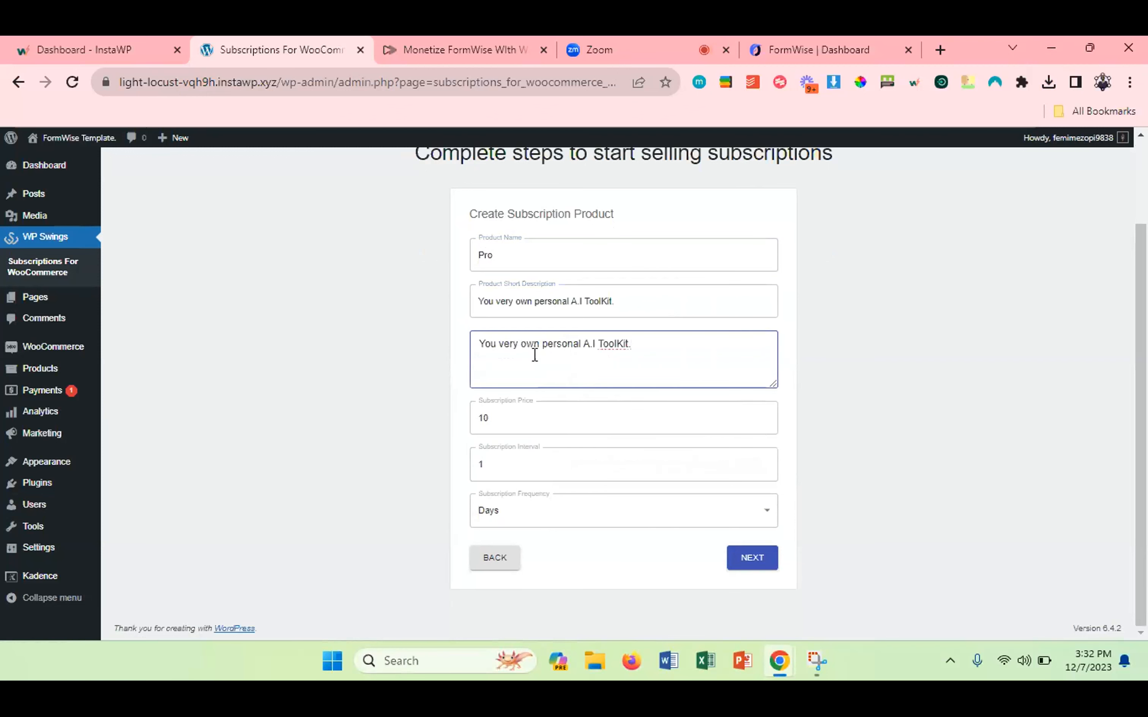
Set the Pro product's subscription price to 47 and its frequency to Months, and continue to the payment gateway setup.
double_click(488, 420)
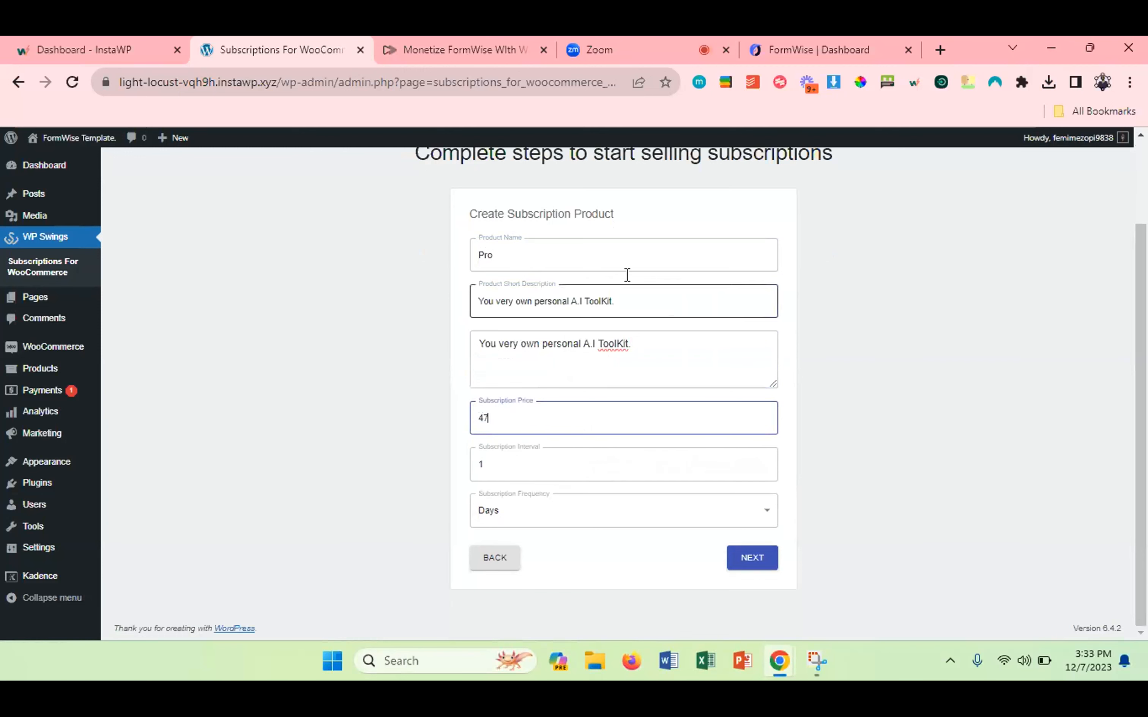
left_click(532, 521)
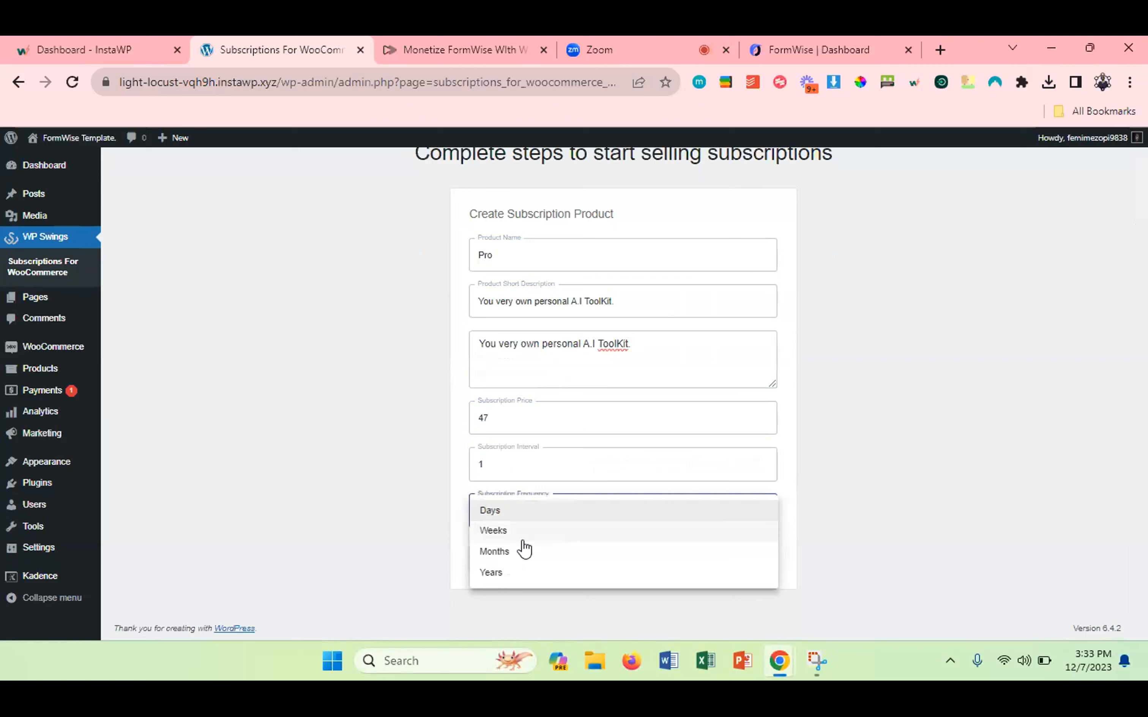
left_click(494, 551)
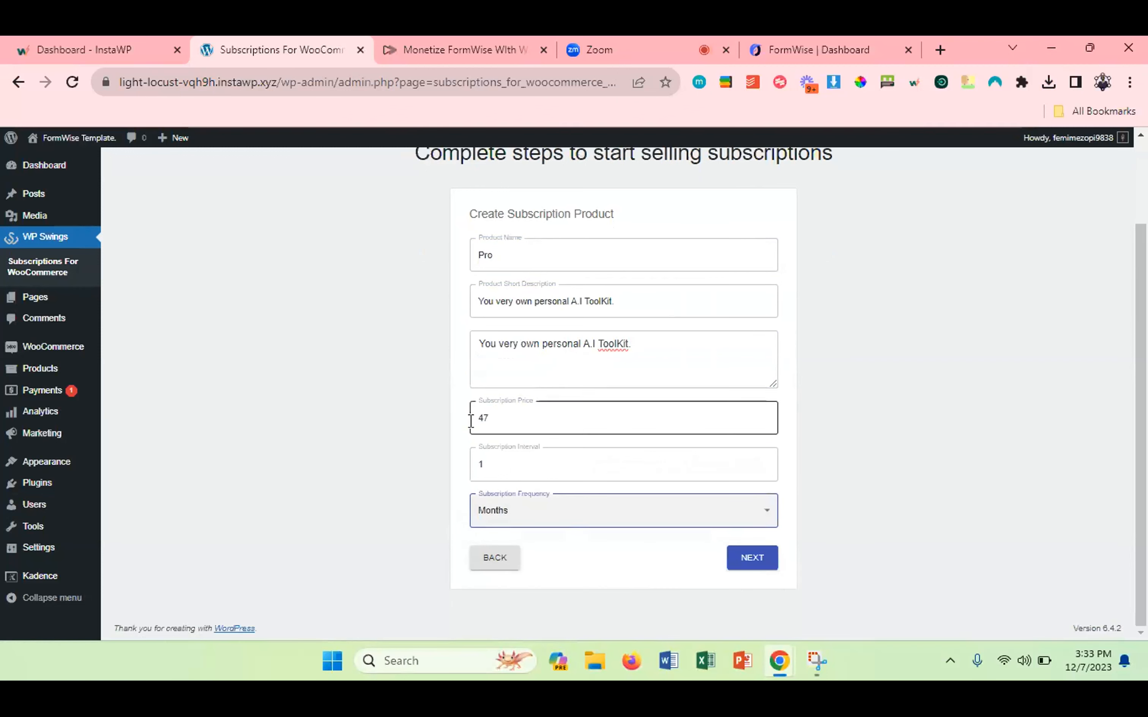
left_click(755, 564)
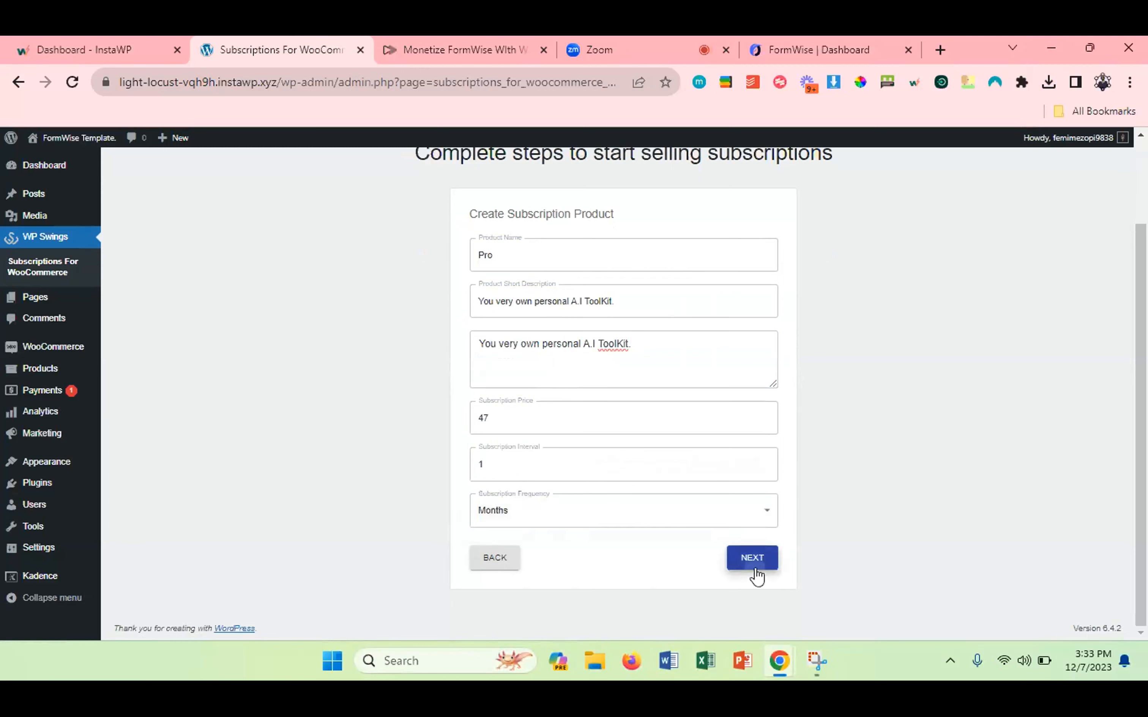
Skip the PayPal gateway setup and finish the subscriptions setup wizard with data collection allowed.
scroll(607, 435, "down", 3)
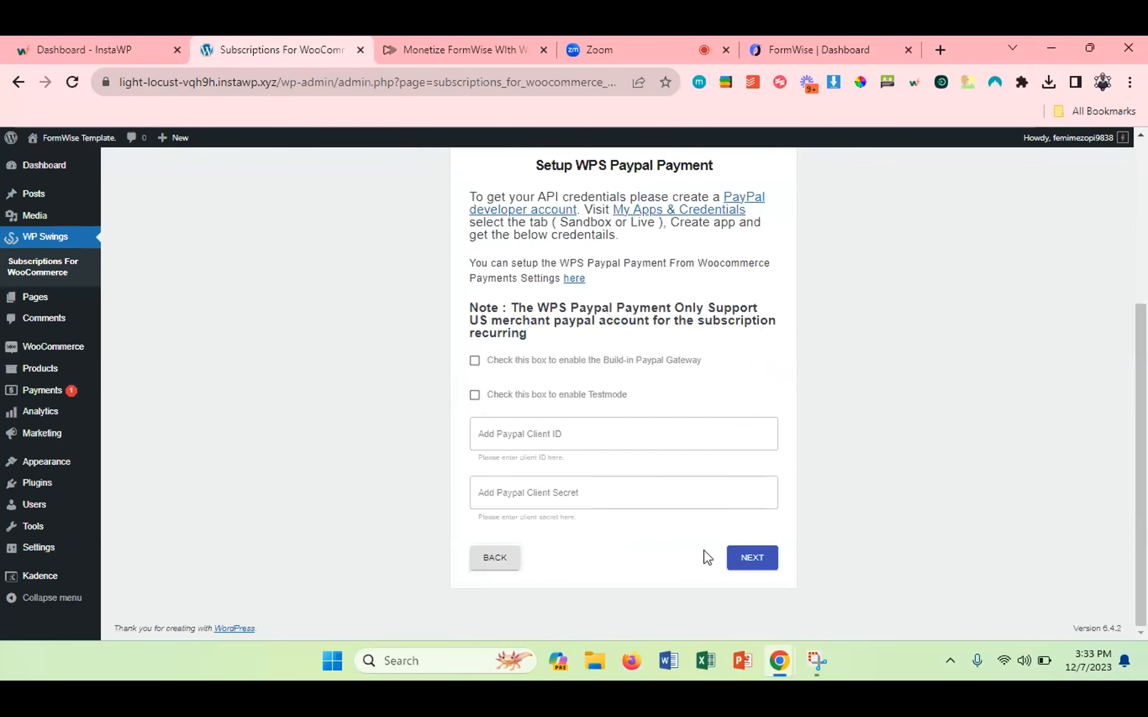
left_click(747, 565)
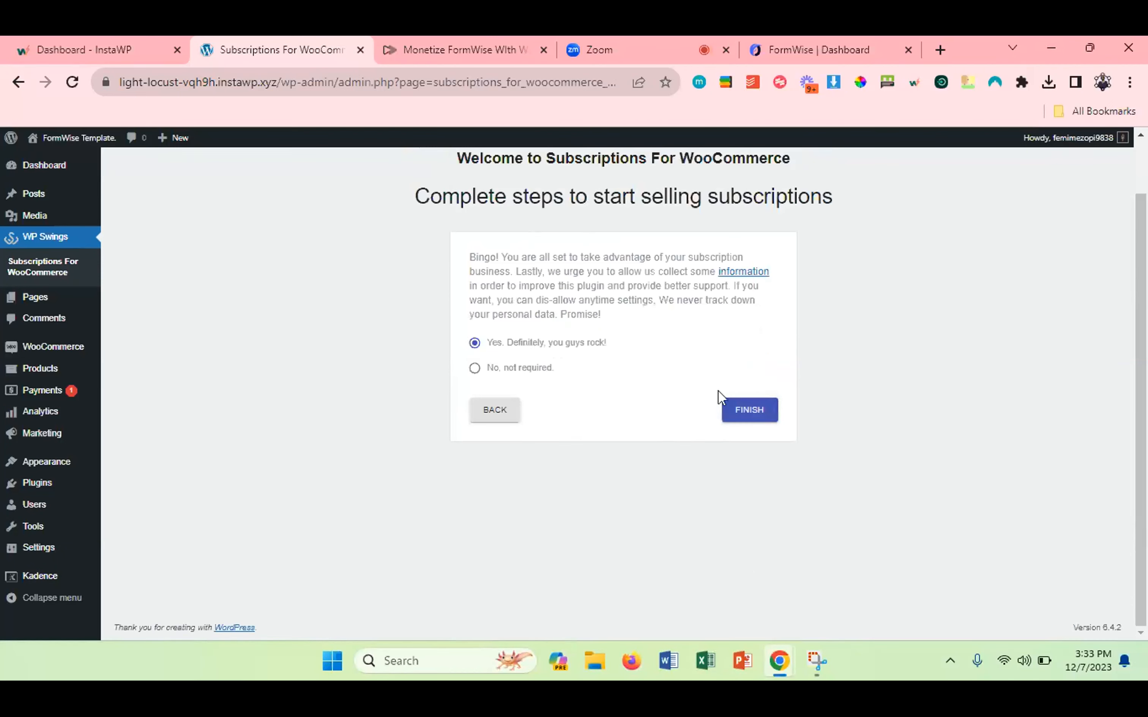
left_click(743, 409)
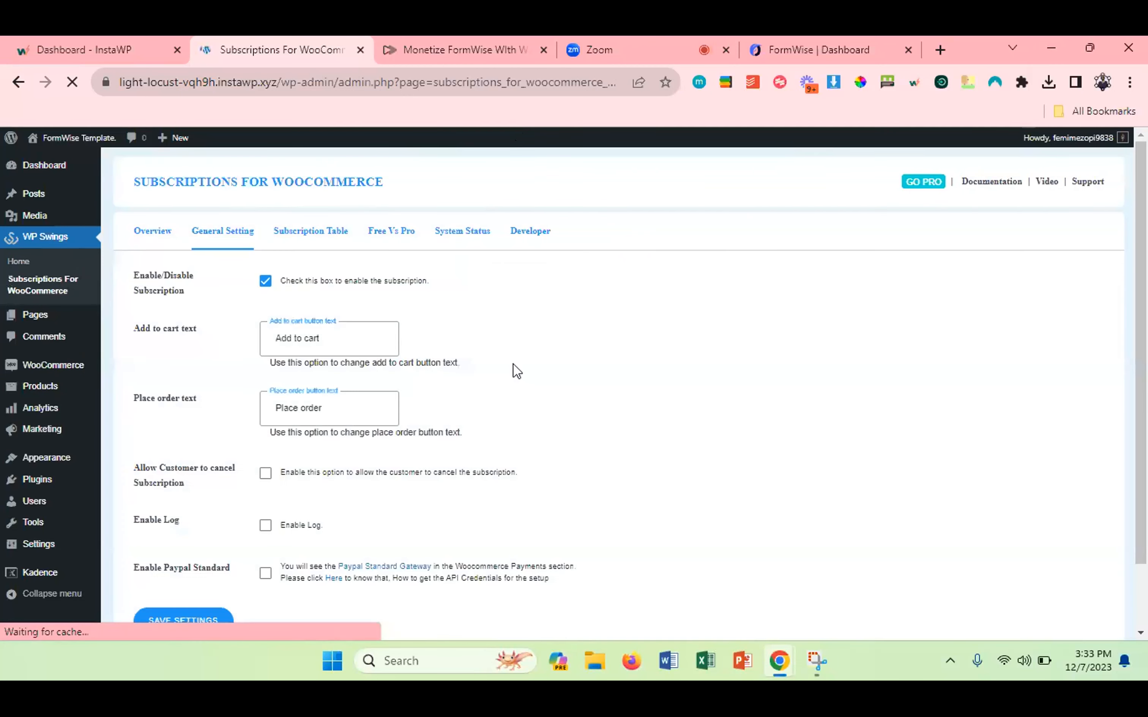
Allow customers to cancel subscriptions, enable the log, and save the plugin's general settings.
scroll(363, 330, "down", 2)
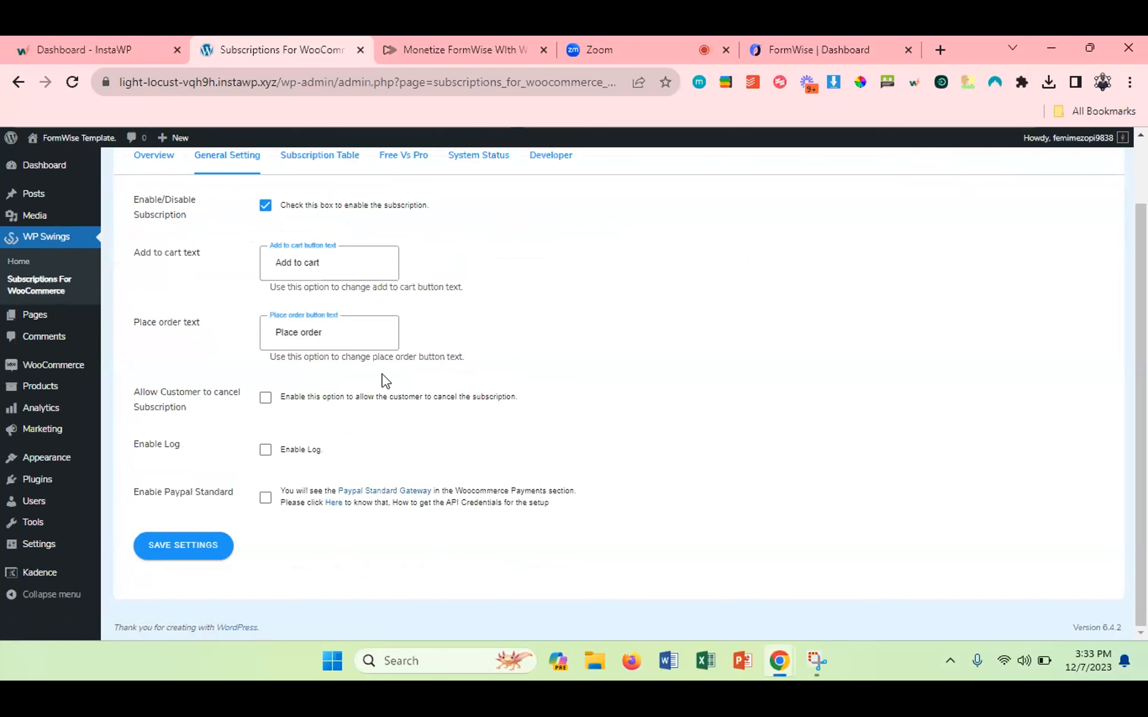
left_click(268, 406)
scroll(443, 406, "up", 2)
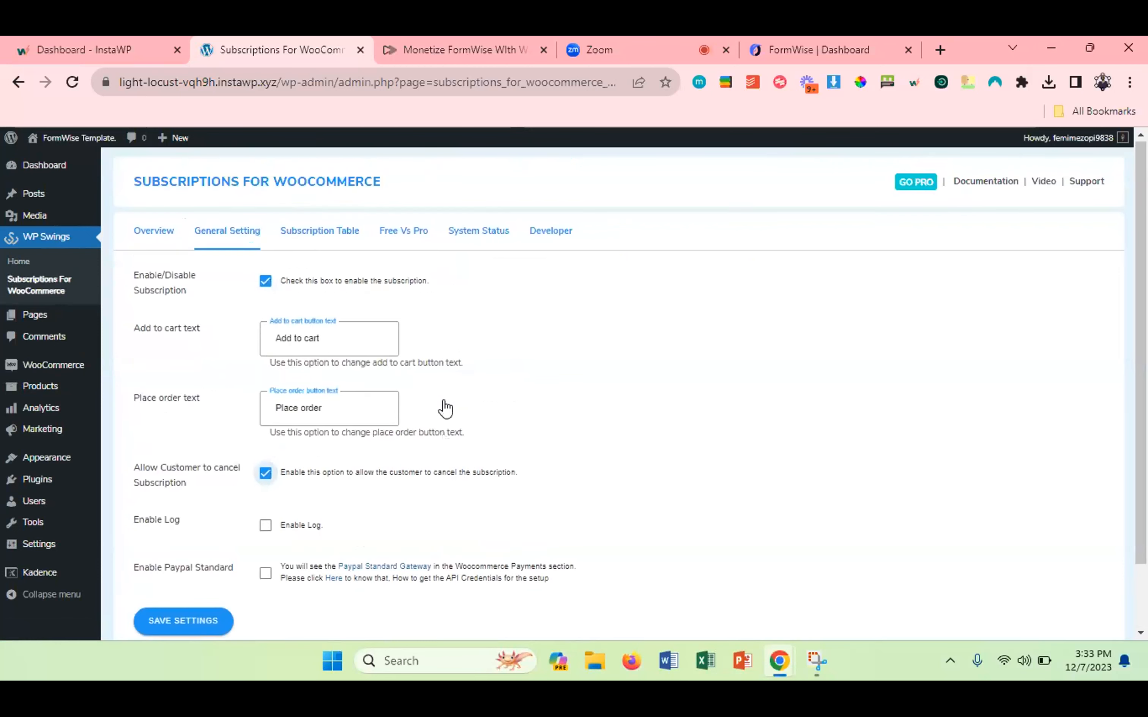
scroll(189, 493, "down", 1)
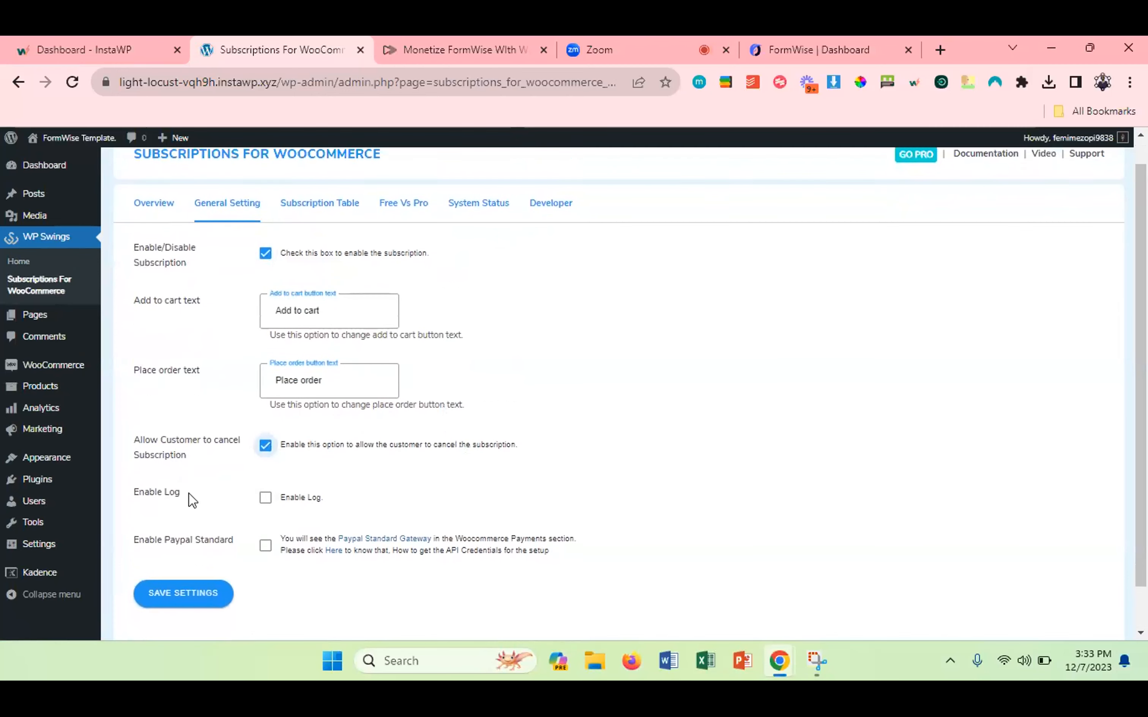
left_click(266, 498)
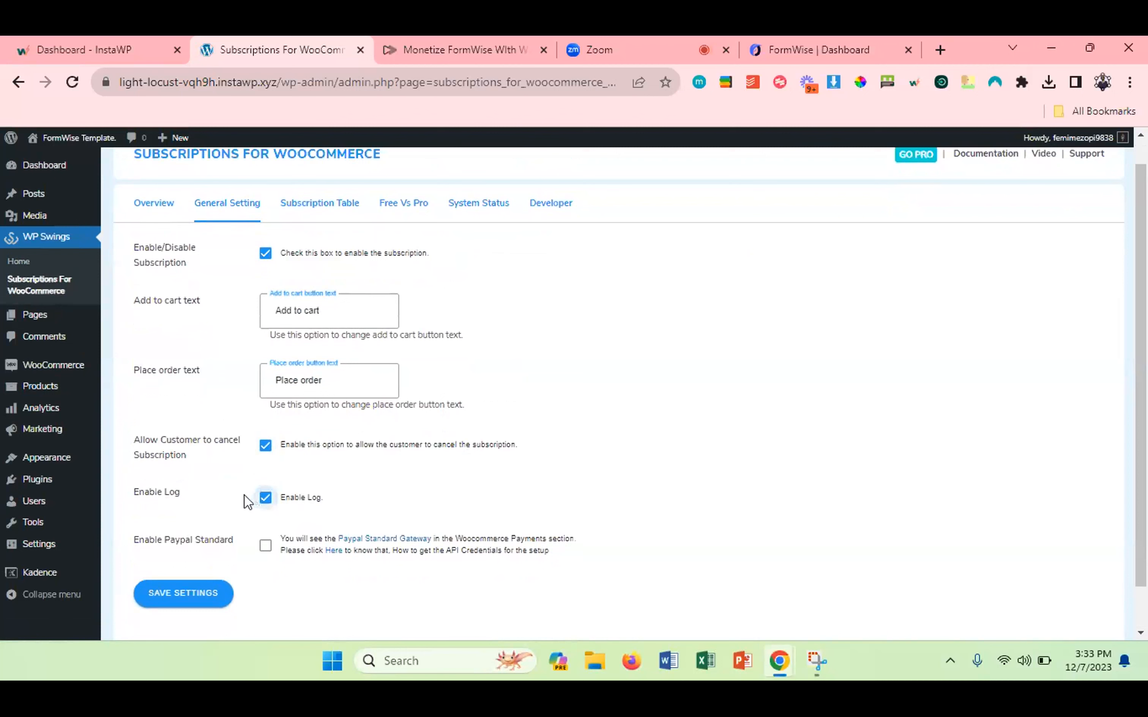
scroll(244, 495, "up", 1)
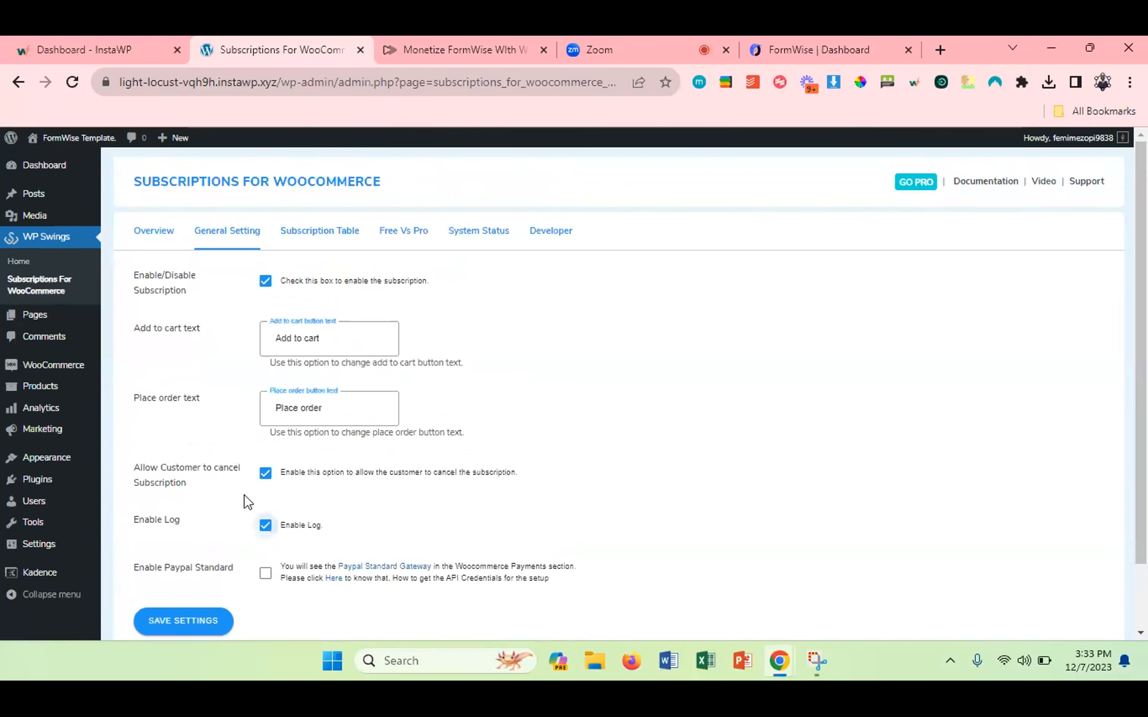
left_click(178, 618)
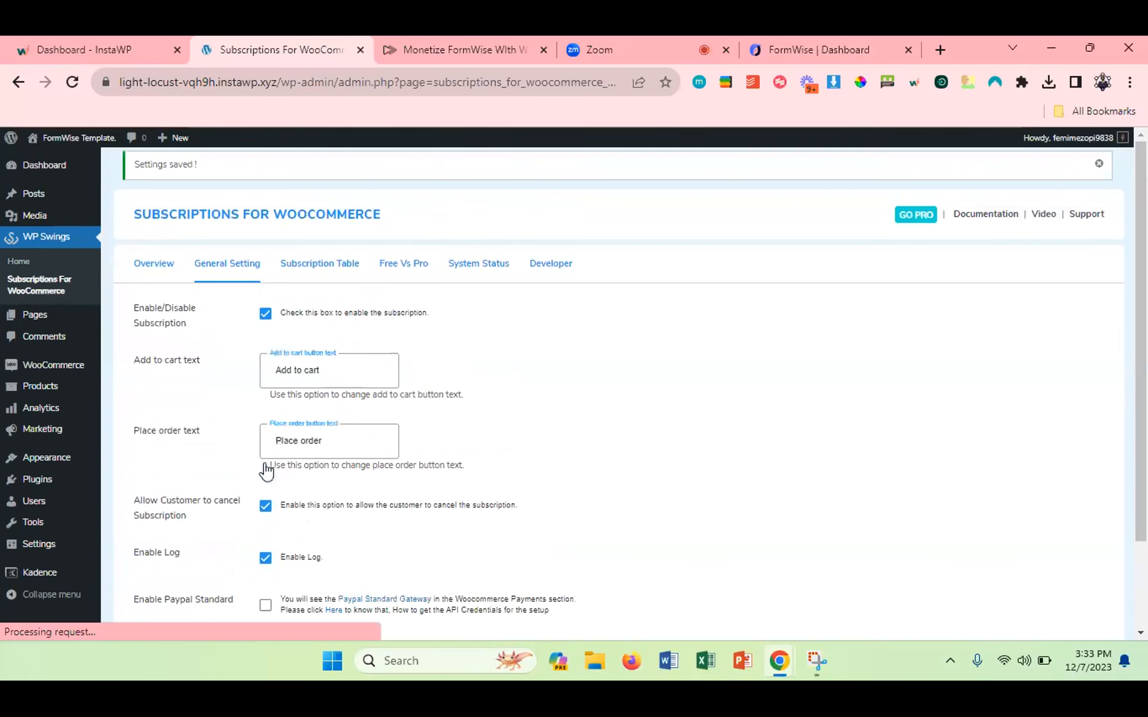
scroll(266, 472, "down", 4)
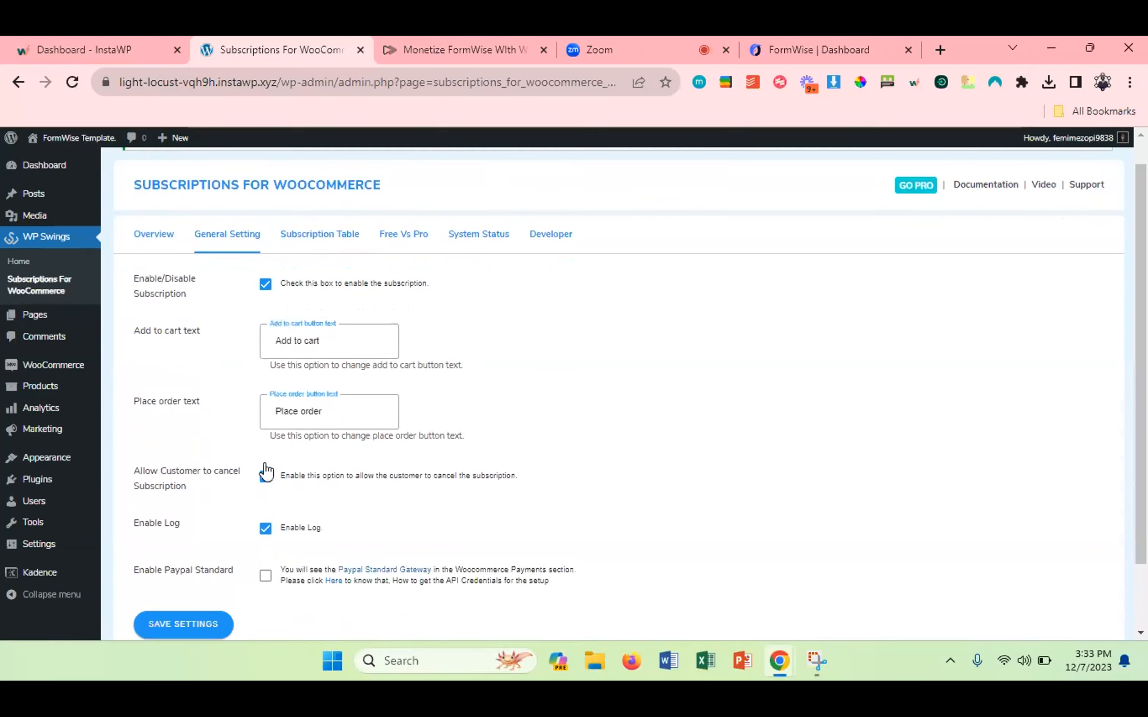
scroll(148, 406, "up", 4)
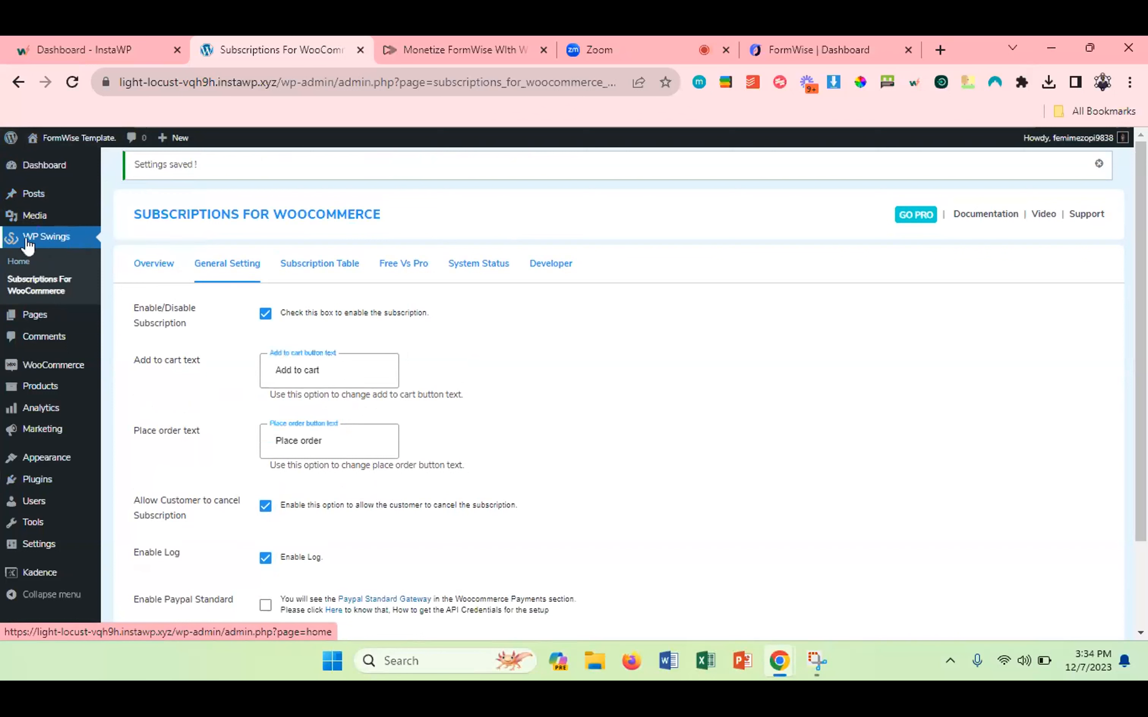
Open the Starter product for editing from the list of all products and mark it as a subscription.
left_click(27, 261)
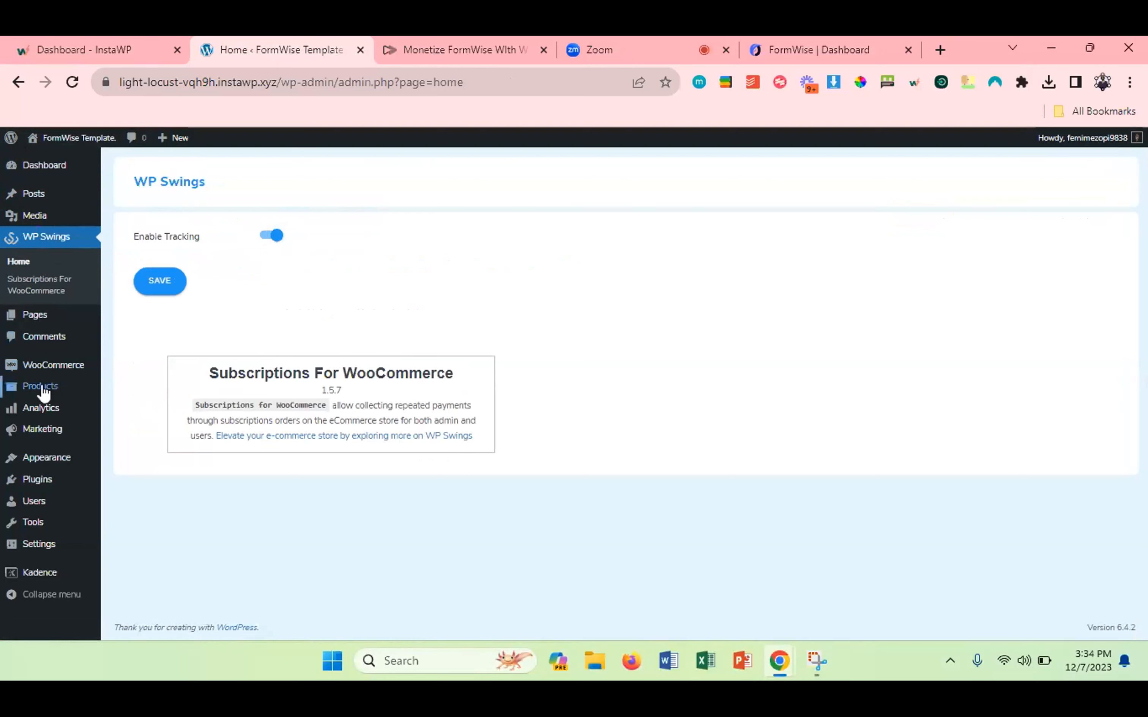
mouse_move(40, 388)
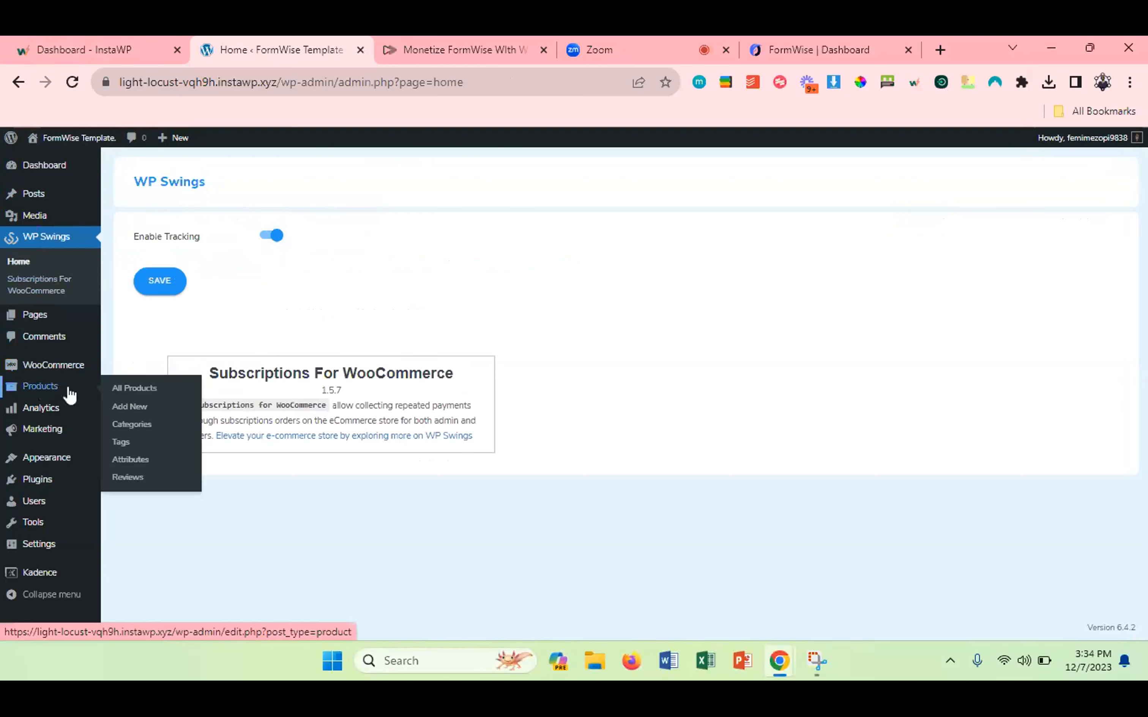
left_click(133, 399)
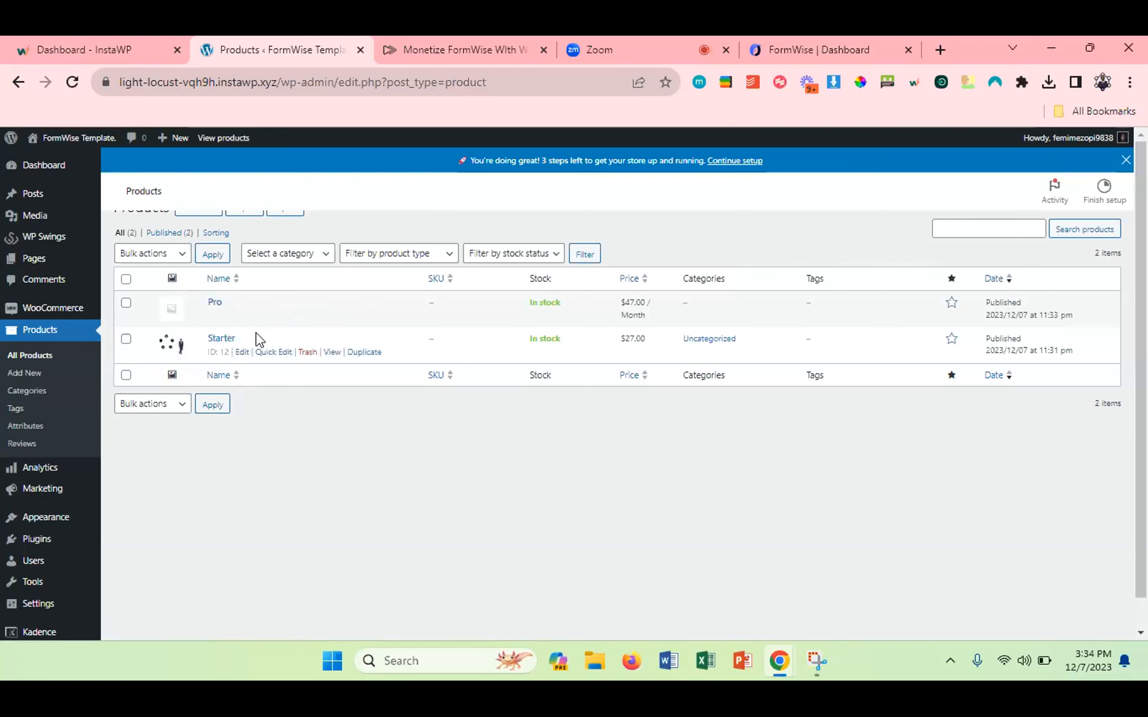
left_click(244, 353)
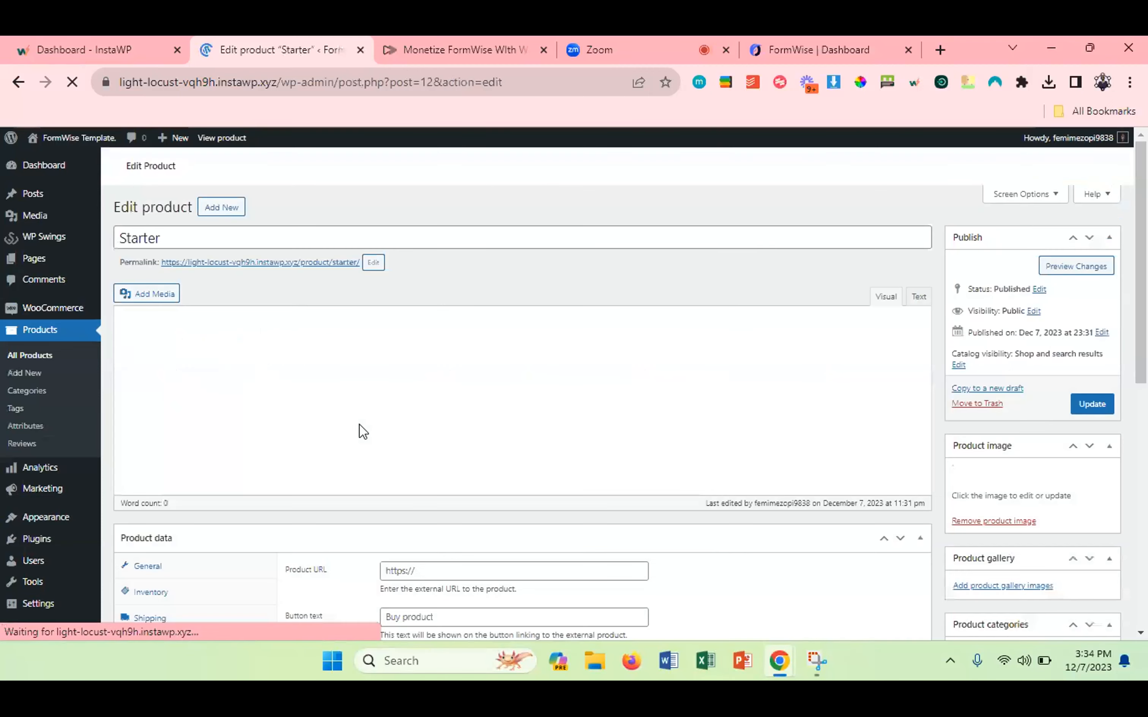
scroll(486, 488, "down", 4)
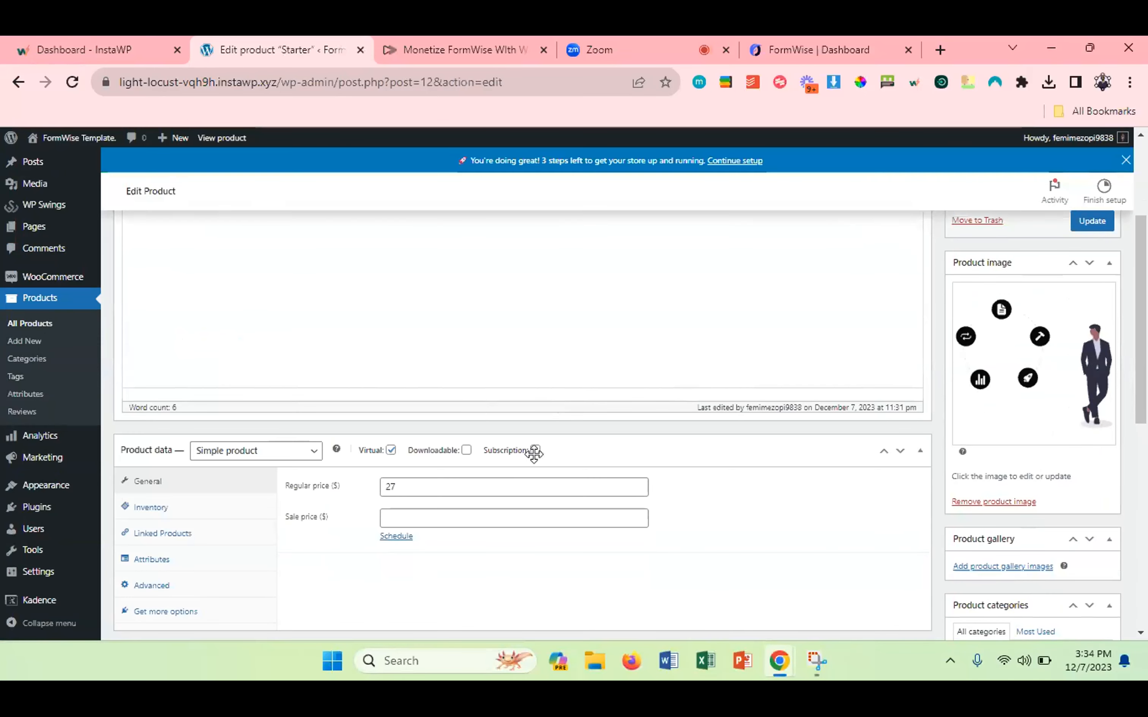
left_click(536, 452)
Set the Starter product's subscription interval unit to Months in its subscription settings and update the product.
scroll(596, 449, "down", 3)
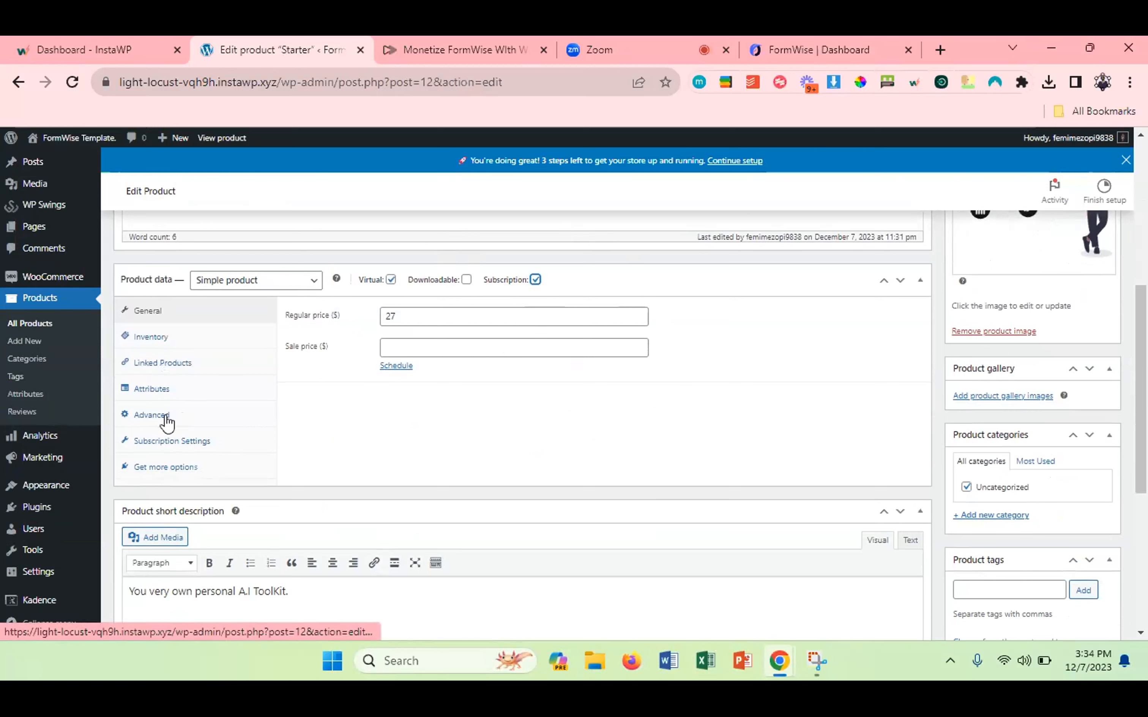
left_click(173, 441)
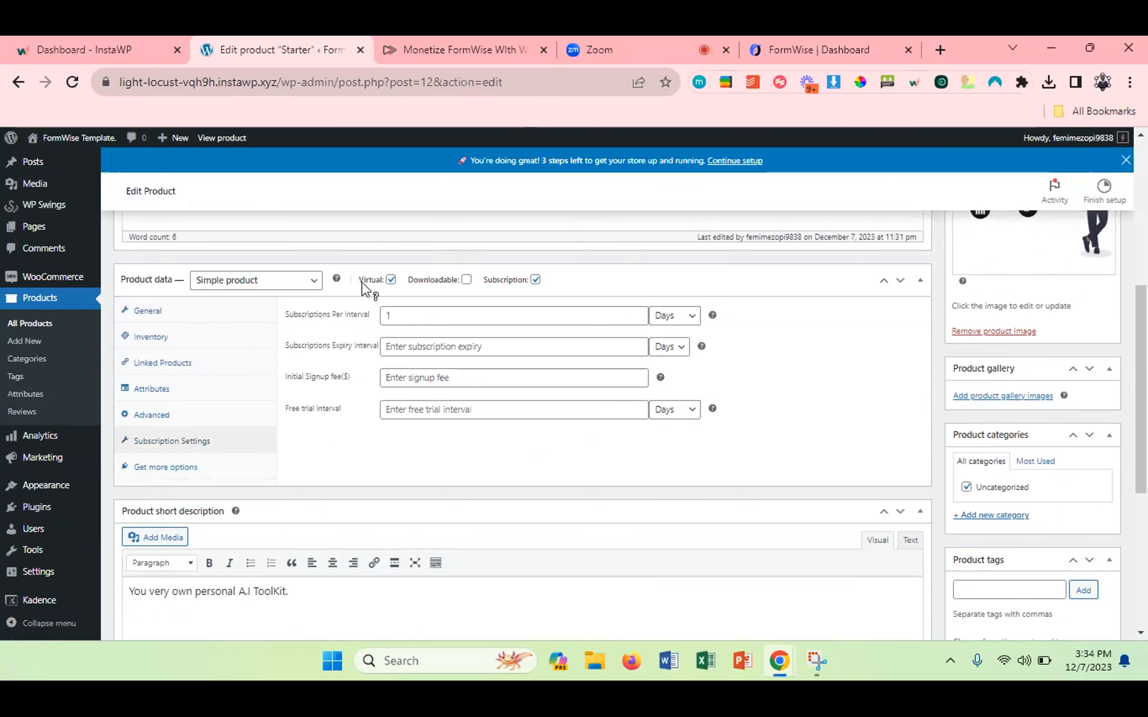
left_click(673, 318)
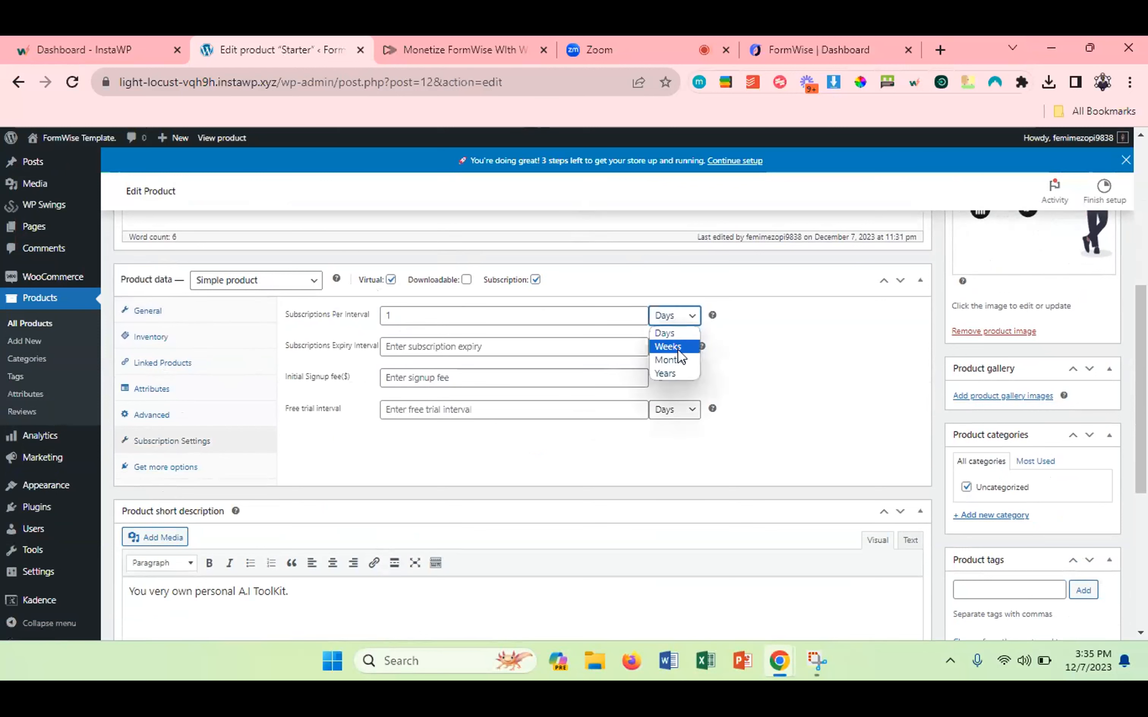
left_click(669, 363)
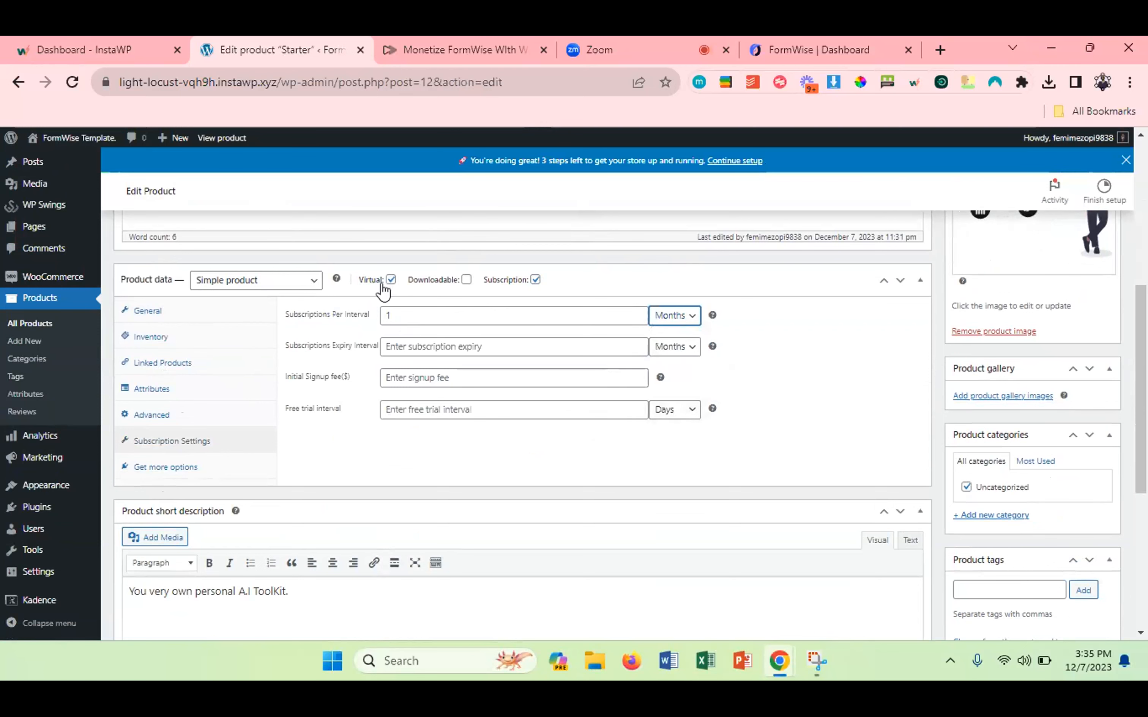
scroll(490, 366, "up", 1)
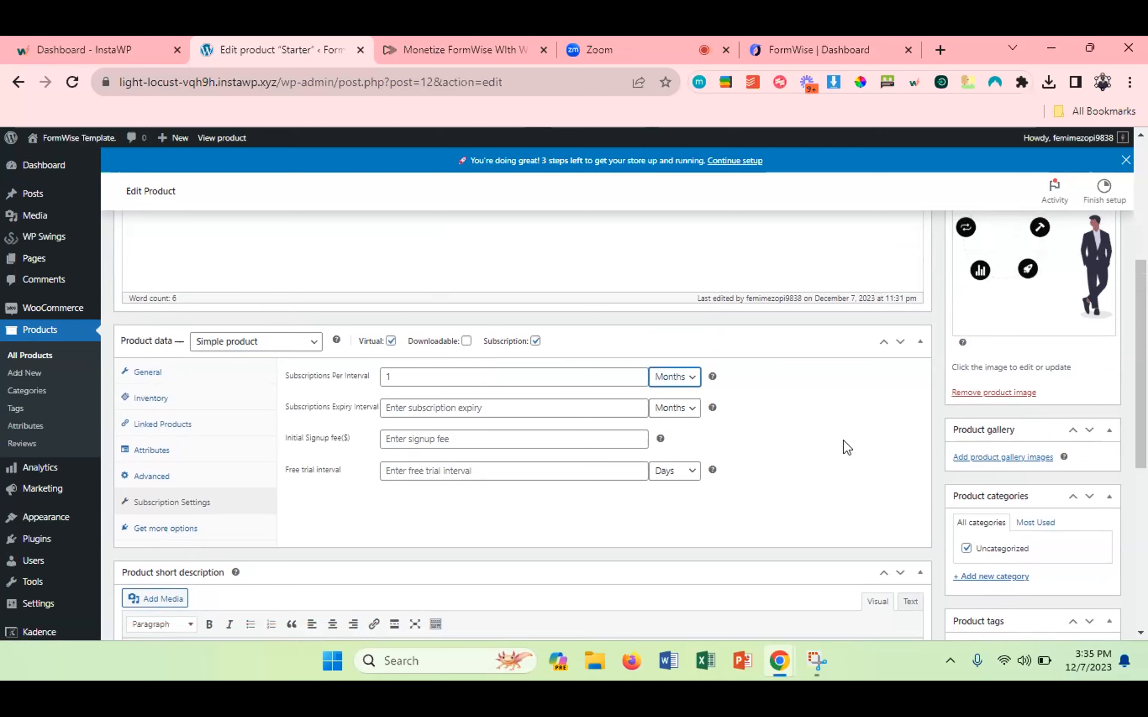
scroll(843, 446, "up", 5)
left_click(1092, 394)
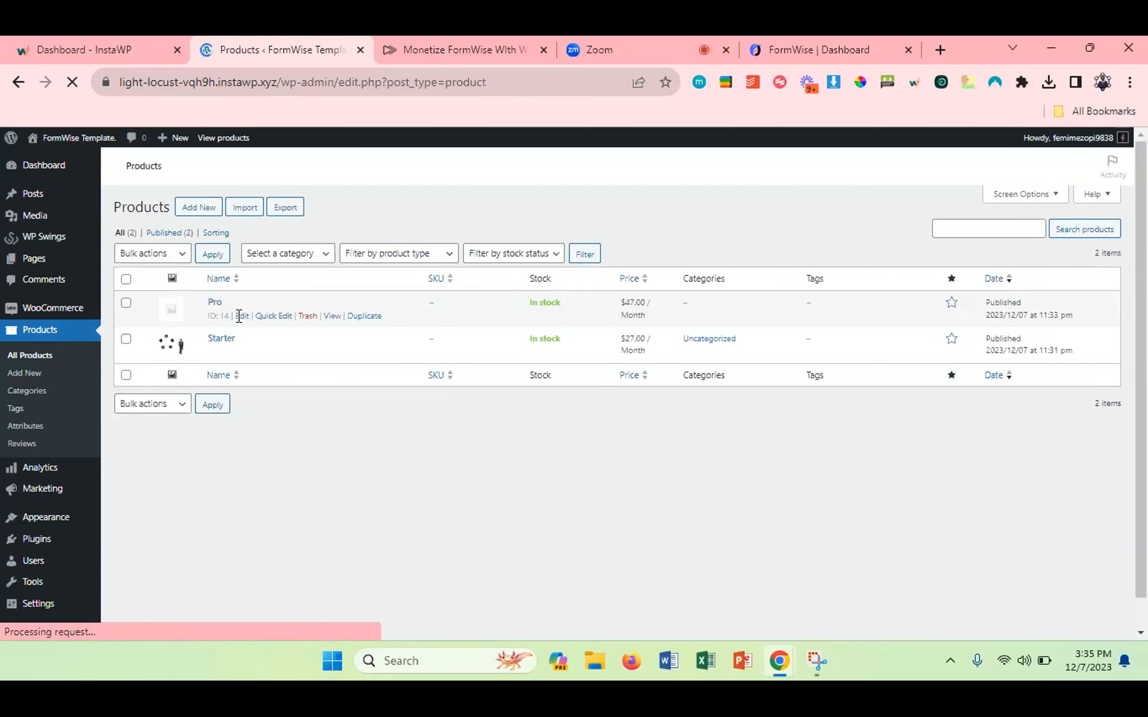
Open the Pro product for editing and mark it as virtual.
left_click(243, 317)
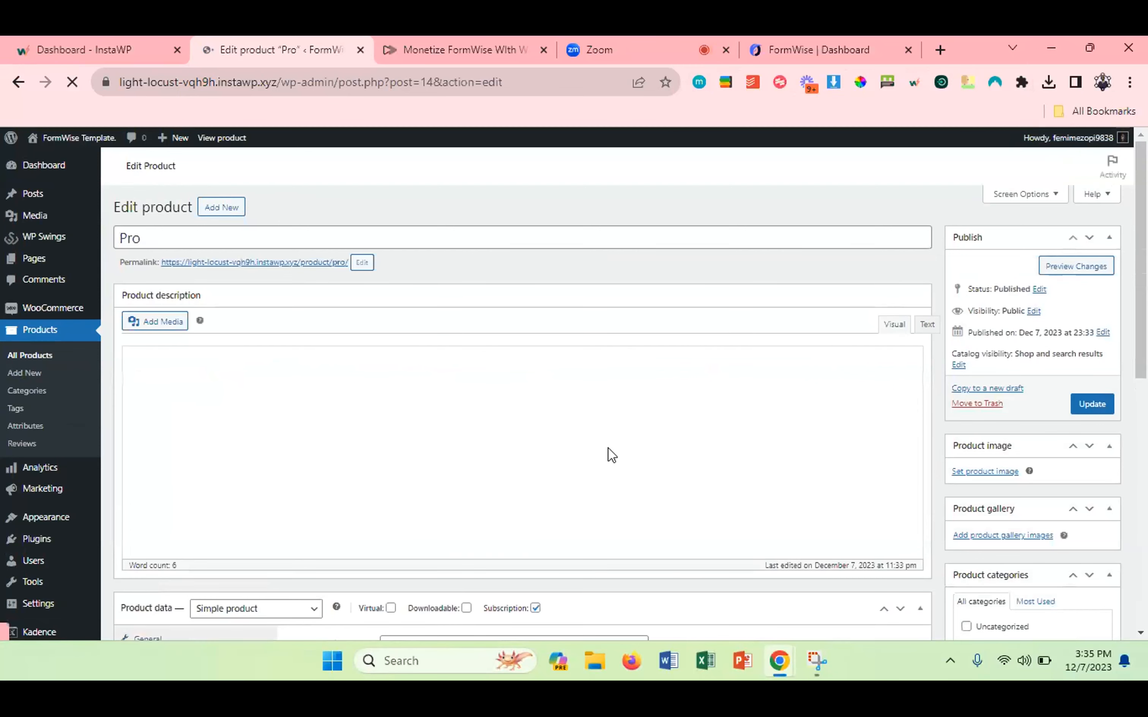
scroll(608, 448, "down", 4)
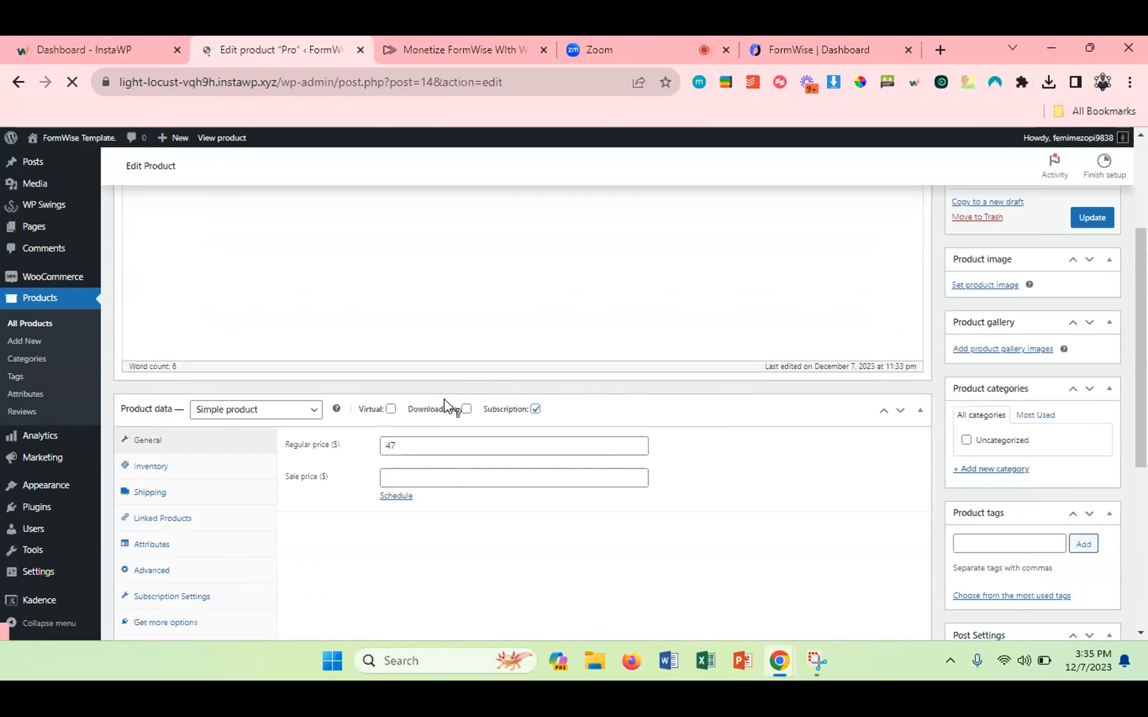
left_click(391, 447)
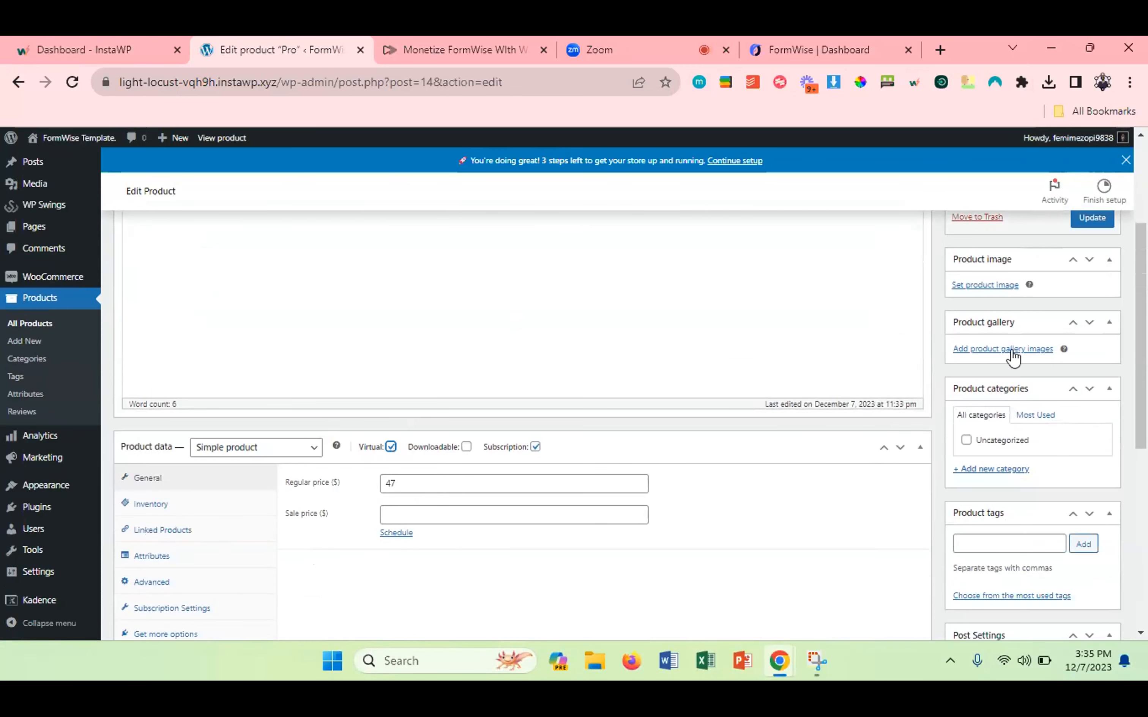
Set the graphic of the suited man with icons from the media library as the Pro product's image and update the product.
left_click(982, 286)
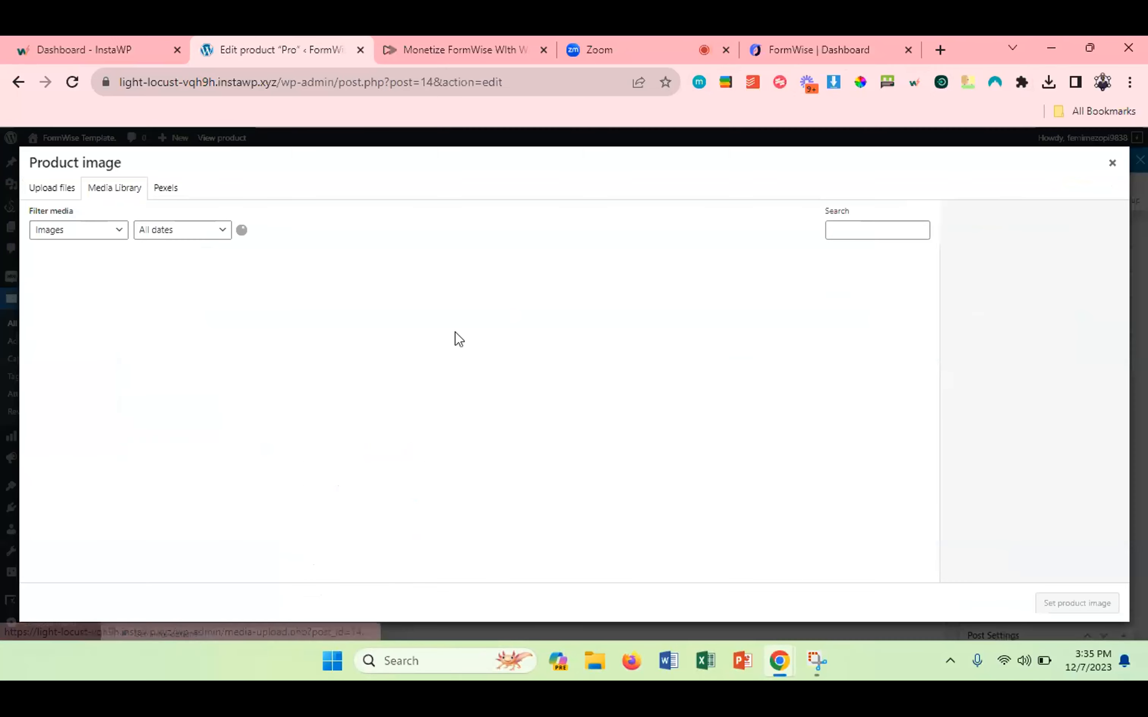
left_click(85, 299)
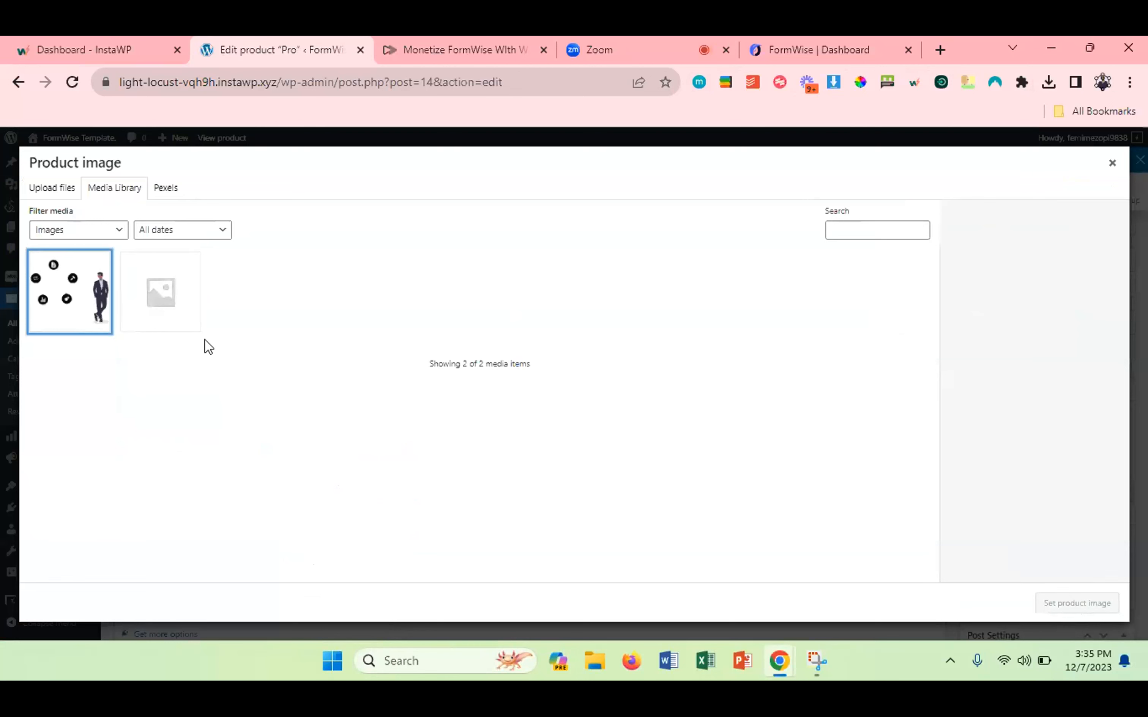
left_click(141, 310)
left_click(82, 307)
left_click(1046, 607)
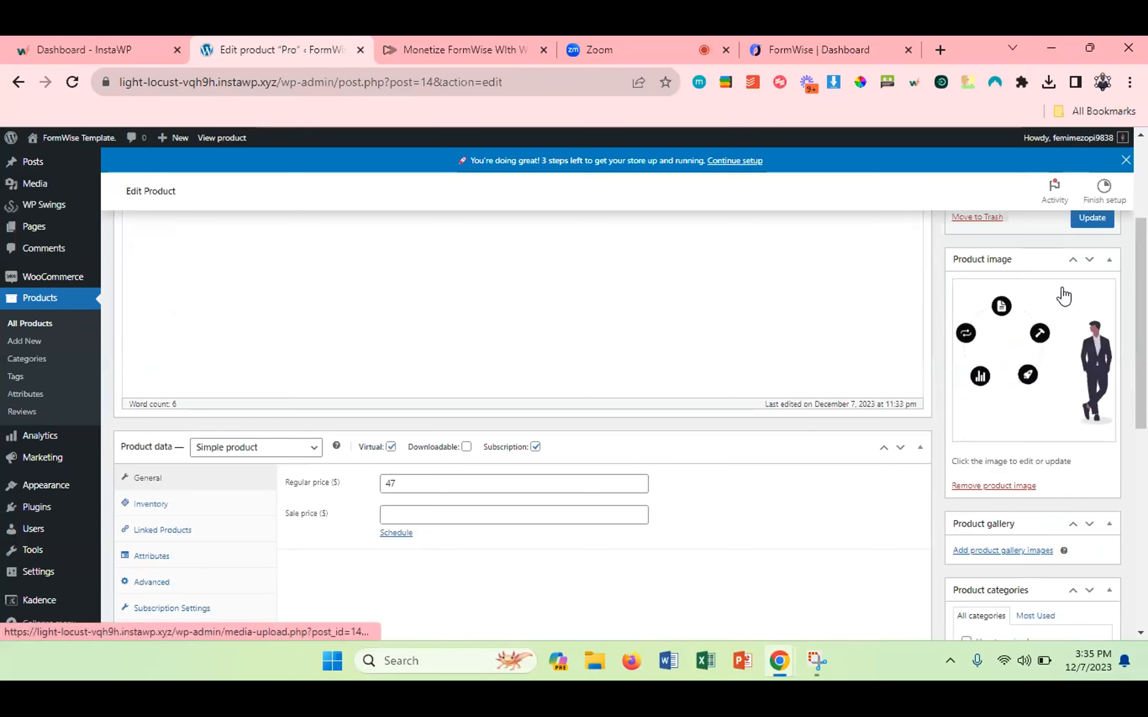
scroll(1064, 296, "up", 1)
left_click(1092, 280)
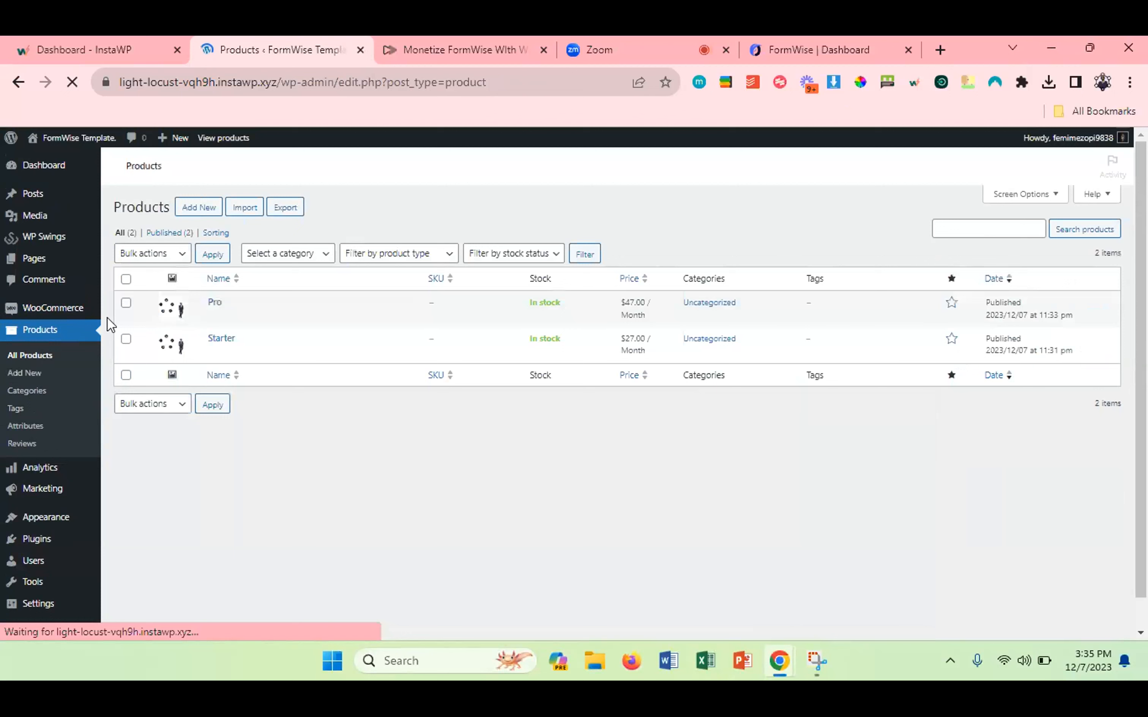
Duplicate the Pro product from the product list and rename the copy as Scale.
mouse_move(220, 315)
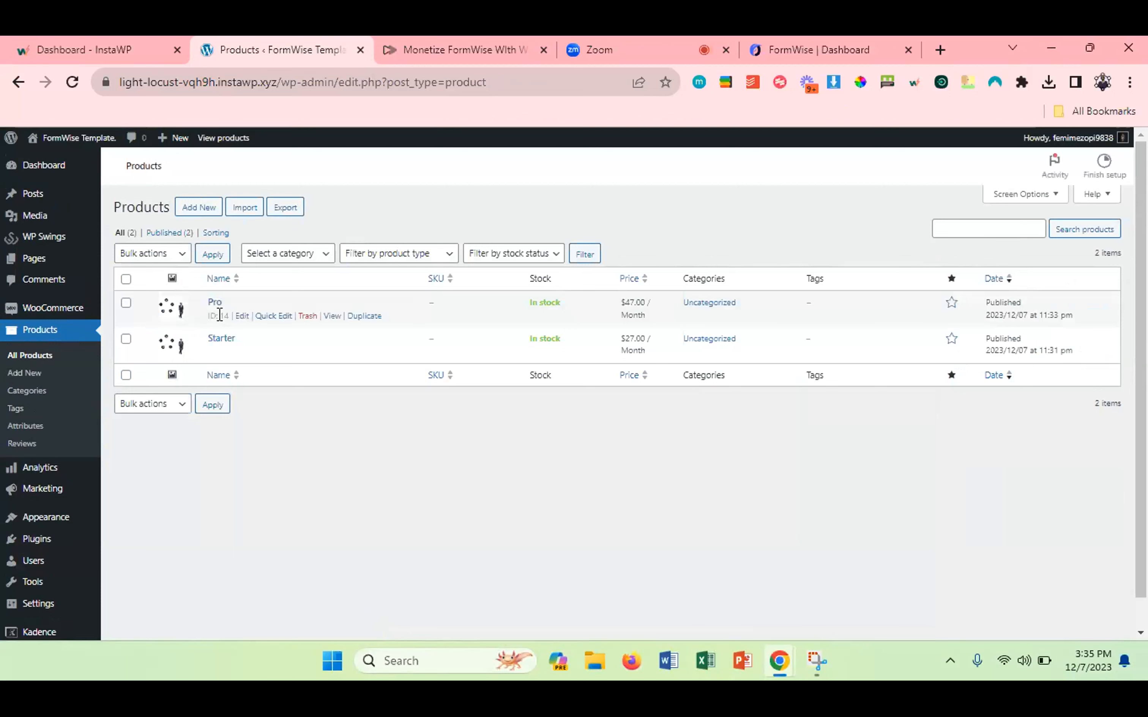
left_click(365, 316)
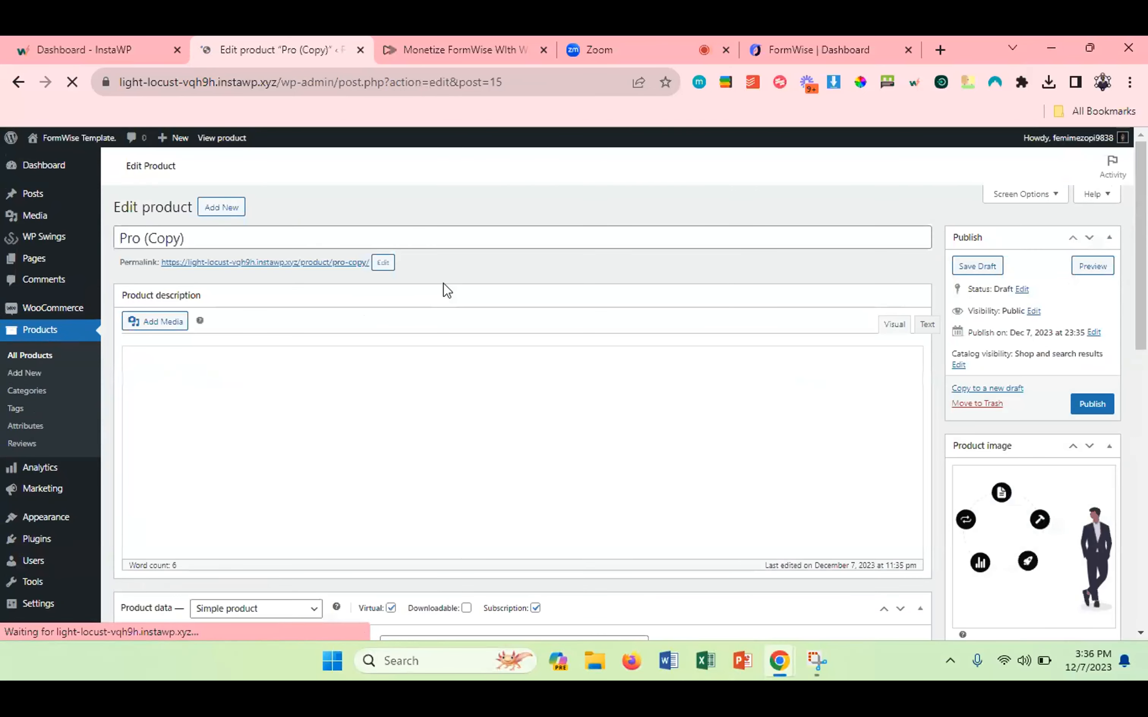
triple_click(164, 233)
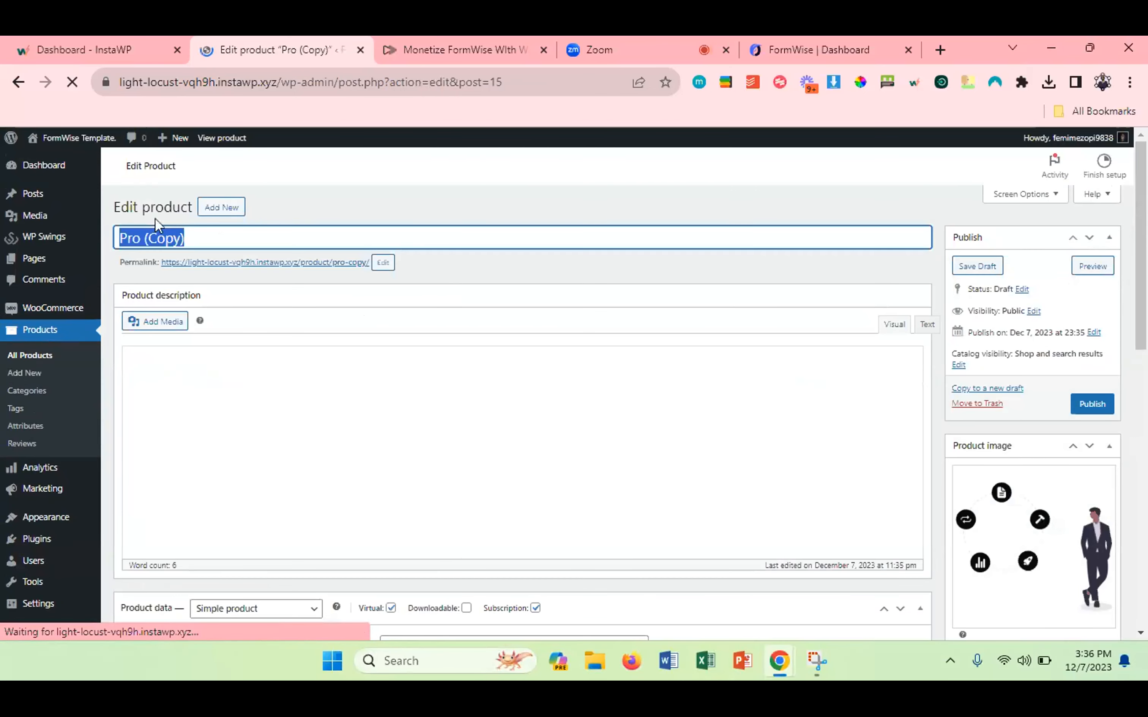
type("Scale")
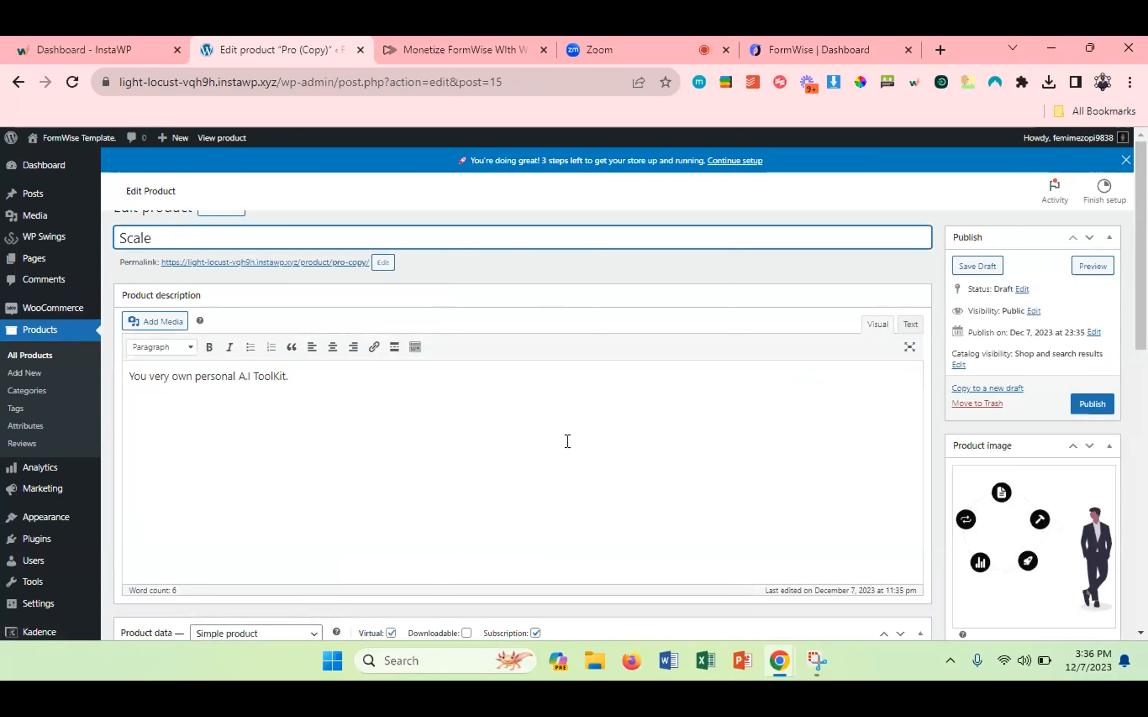
Set the Scale product's regular price to 97 in its general product data.
scroll(567, 441, "down", 4)
double_click(420, 482)
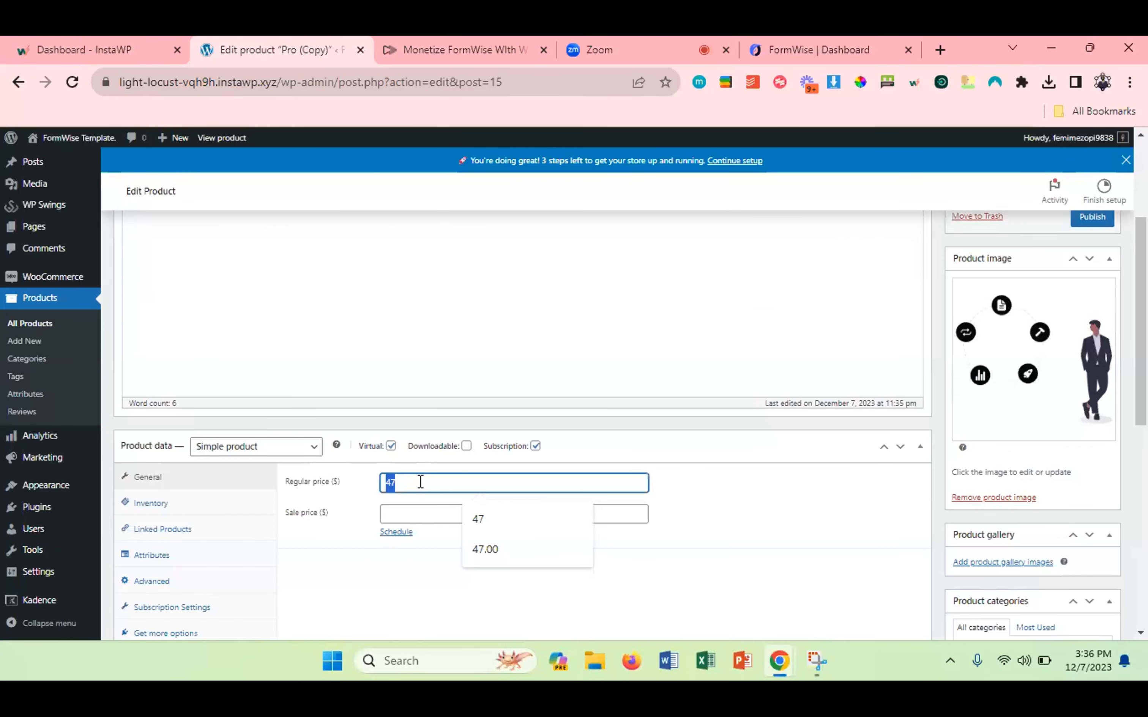
type("67")
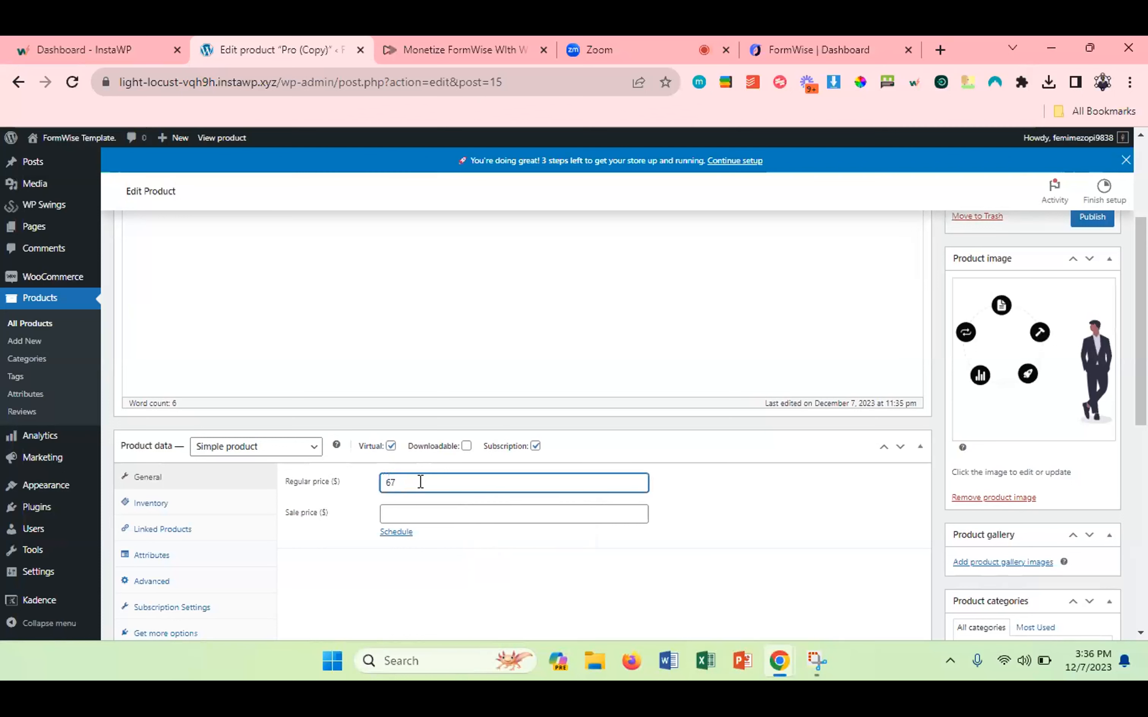
key("BackSpace")
key("BackSpace")
type("97")
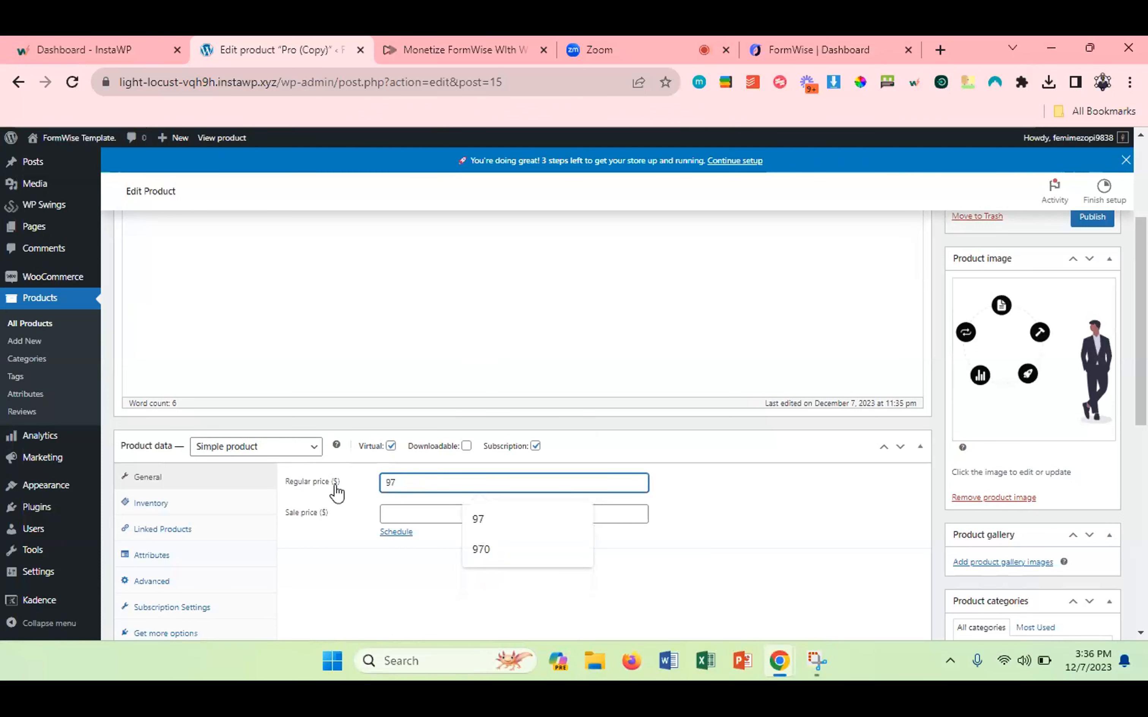
left_click(256, 431)
scroll(256, 430, "down", 1)
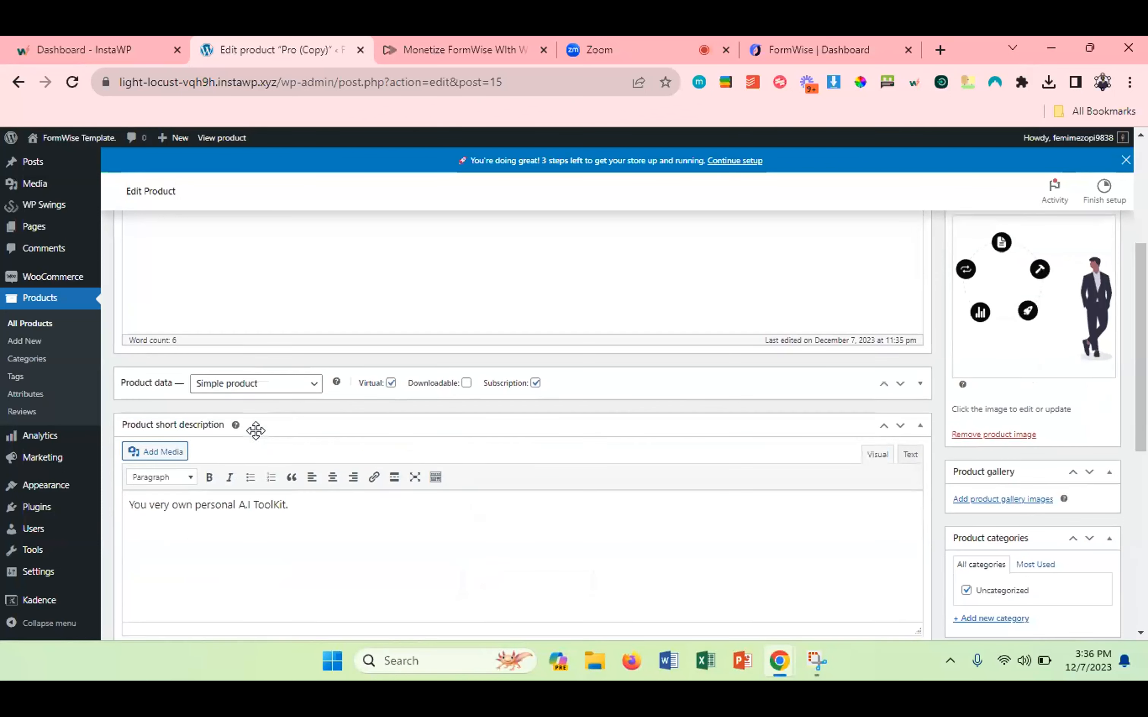
left_click(918, 386)
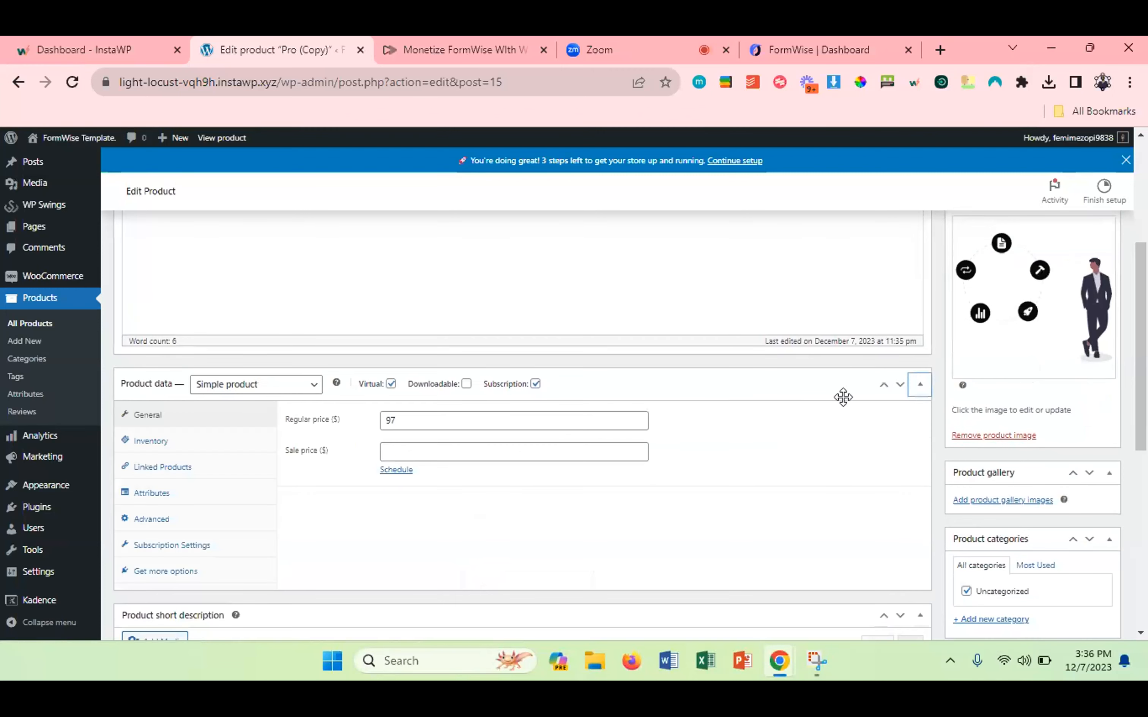
scroll(435, 408, "down", 2)
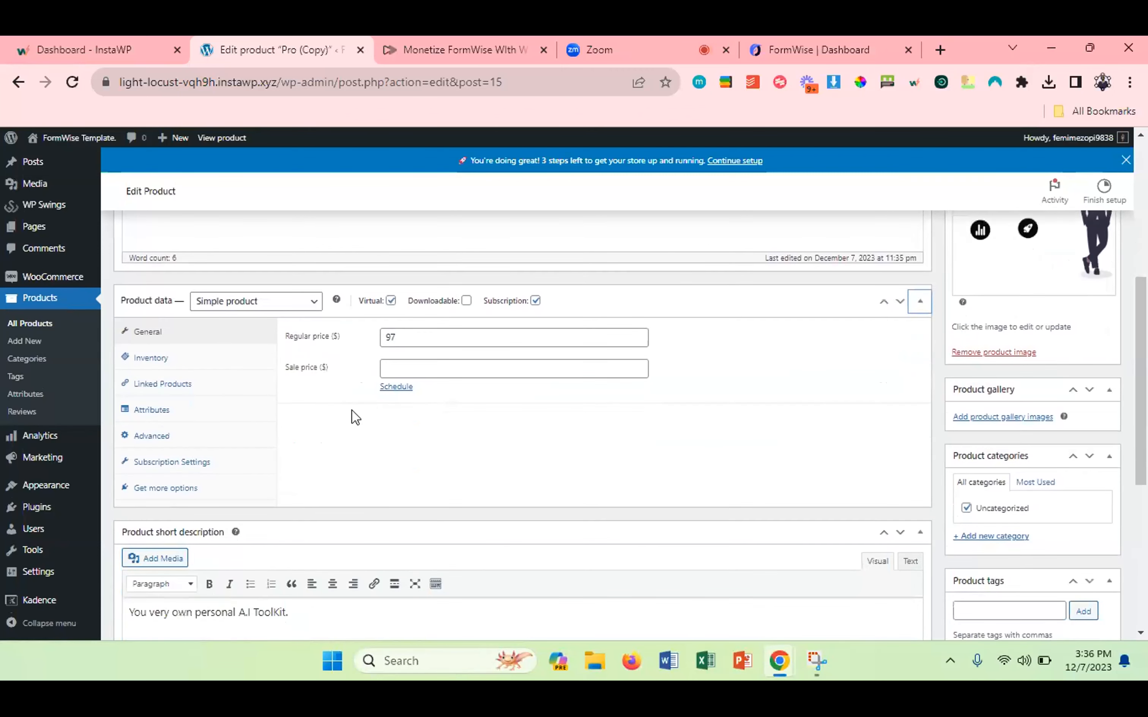
Check the Scale product's subscription settings and publish the product.
left_click(166, 469)
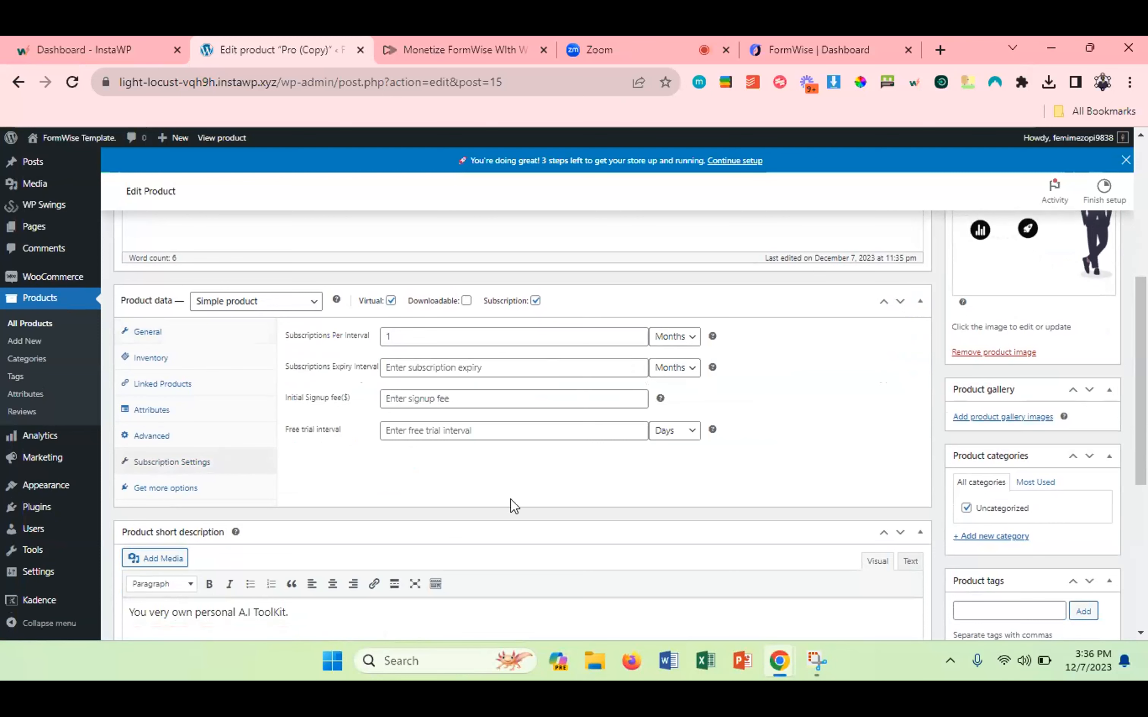
scroll(511, 500, "up", 6)
scroll(415, 552, "down", 8)
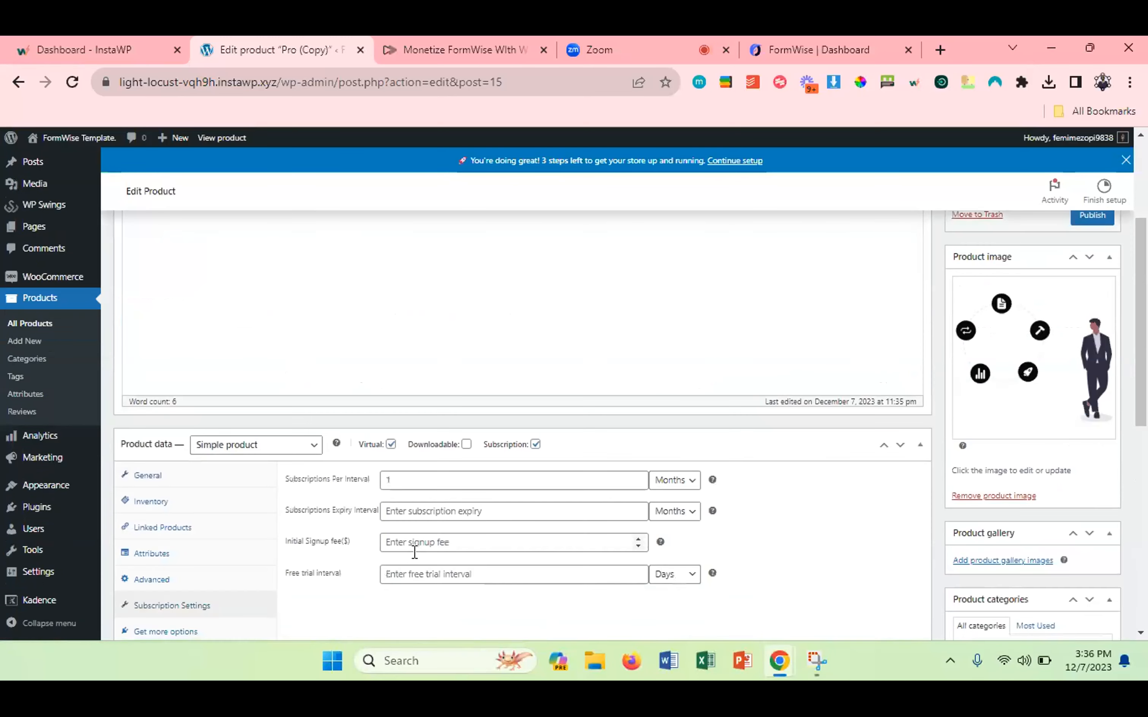
scroll(414, 552, "up", 7)
scroll(813, 446, "up", 2)
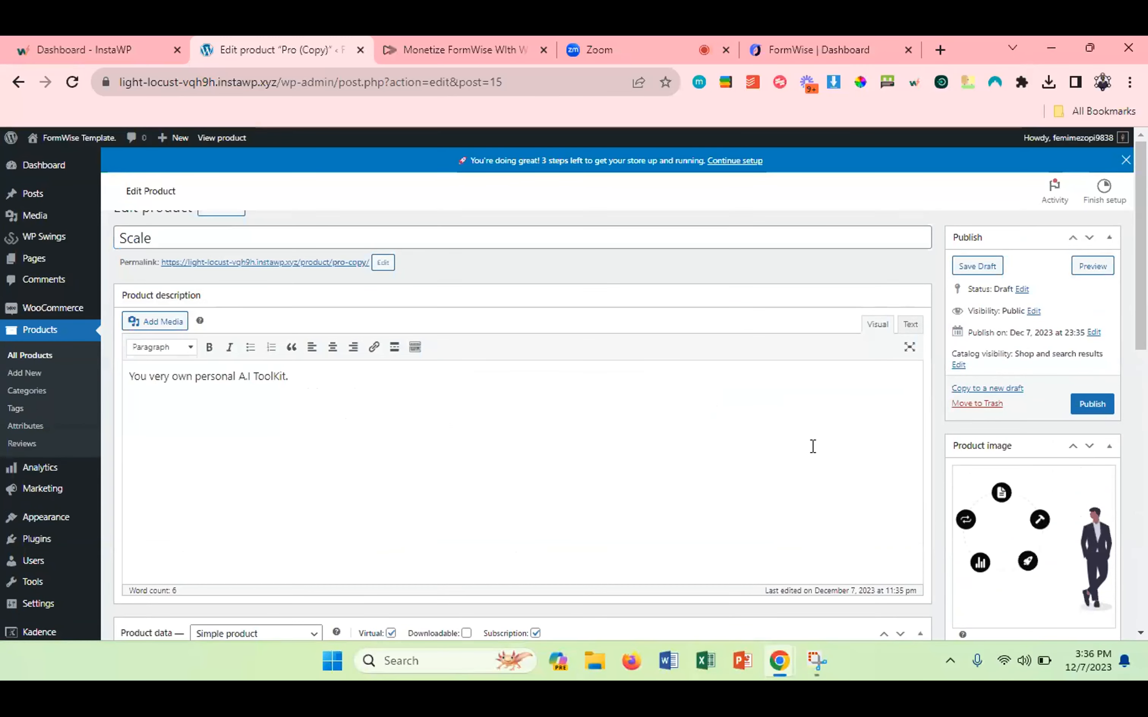
left_click(1096, 406)
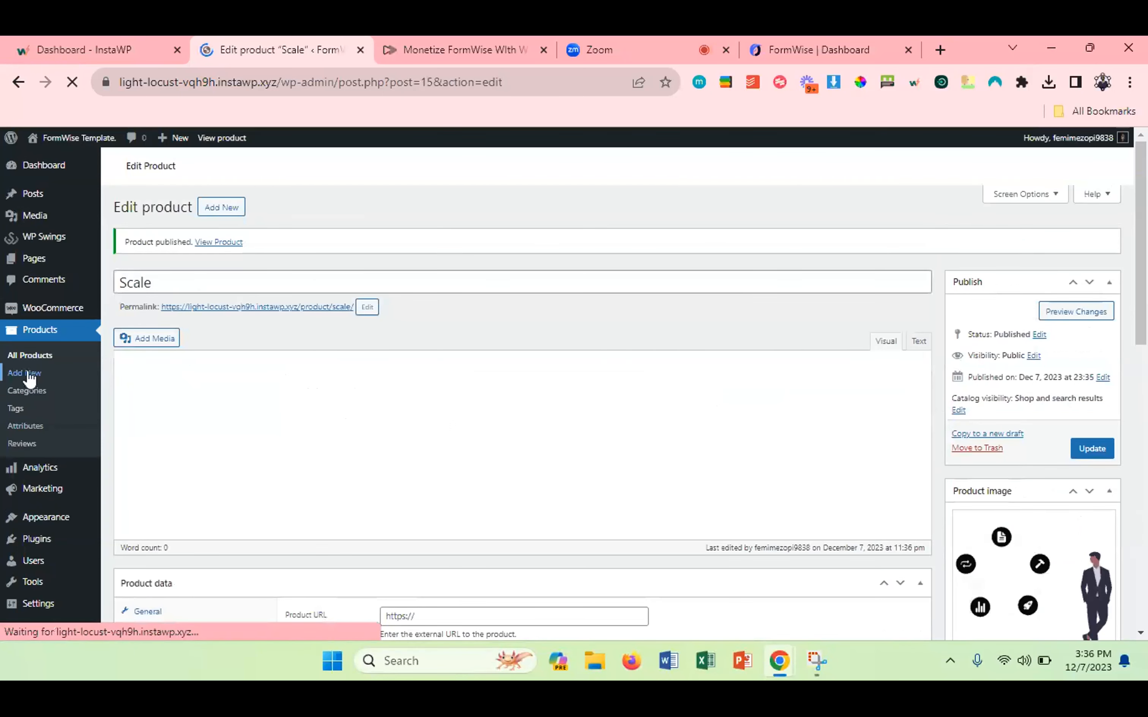
View the Starter product's storefront page in a new tab from the product list and examine its price, description and related products.
left_click(101, 329)
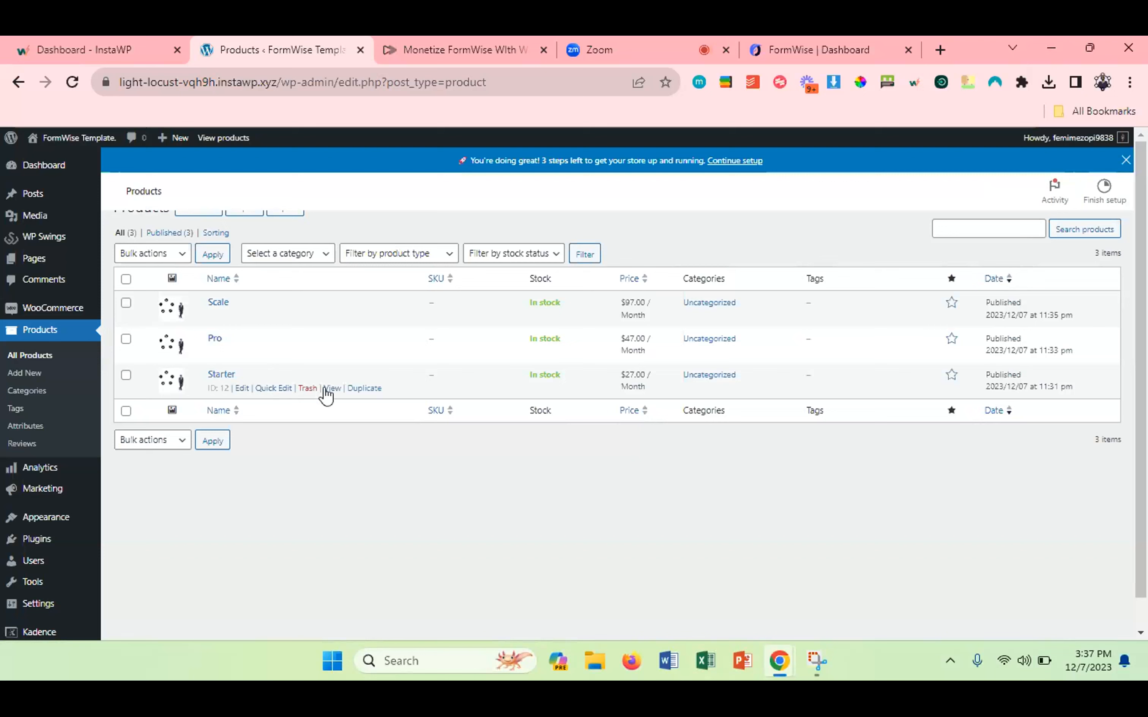
right_click(331, 388)
left_click(380, 400)
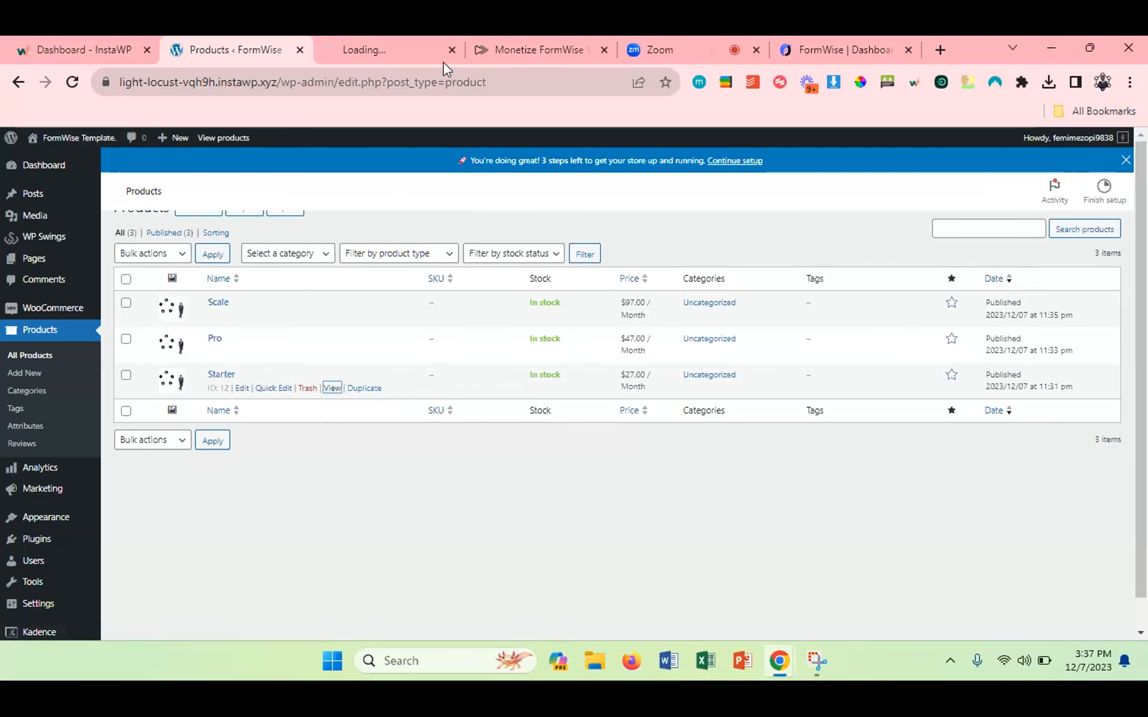
left_click(386, 46)
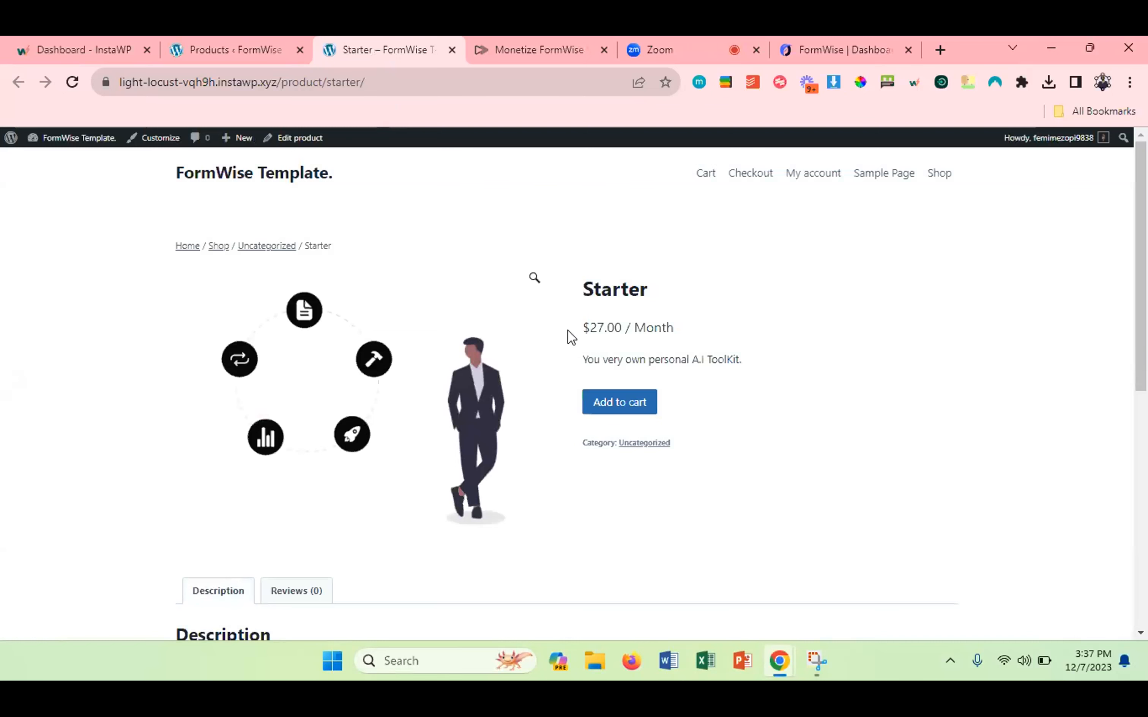
scroll(568, 330, "down", 5)
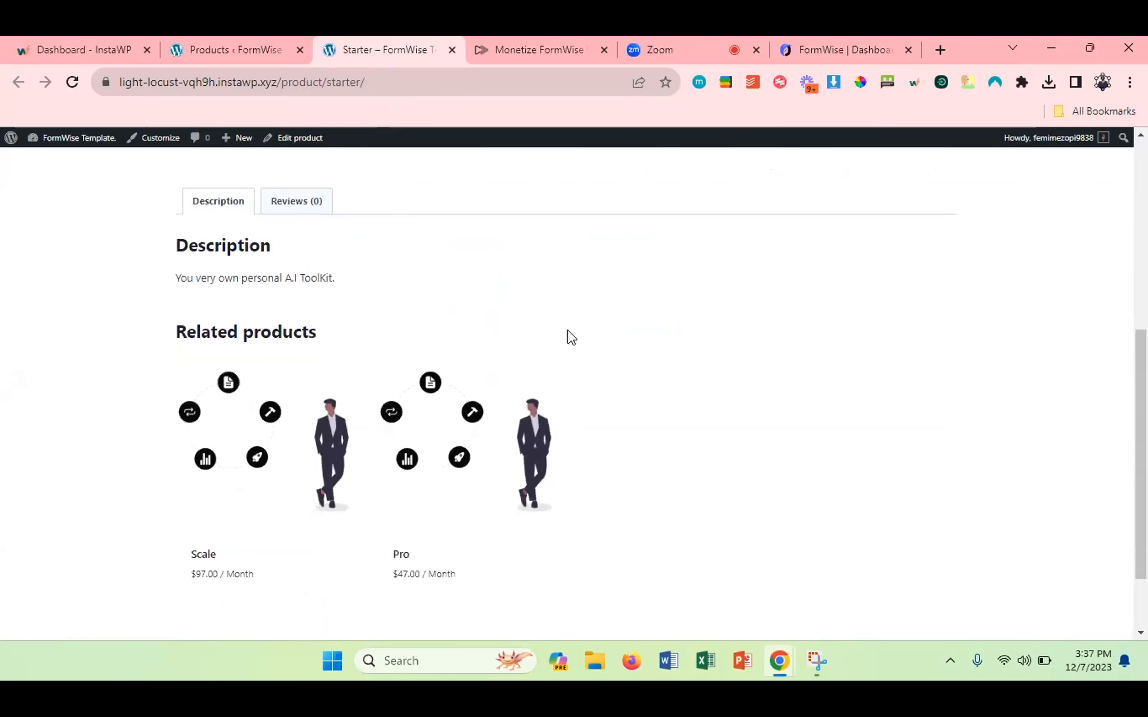
scroll(567, 330, "down", 2)
scroll(568, 330, "up", 10)
scroll(567, 330, "down", 5)
scroll(568, 330, "up", 5)
scroll(567, 330, "down", 5)
scroll(567, 330, "up", 5)
Add the Starter product to the cart, view the cart and proceed to checkout.
left_click(640, 406)
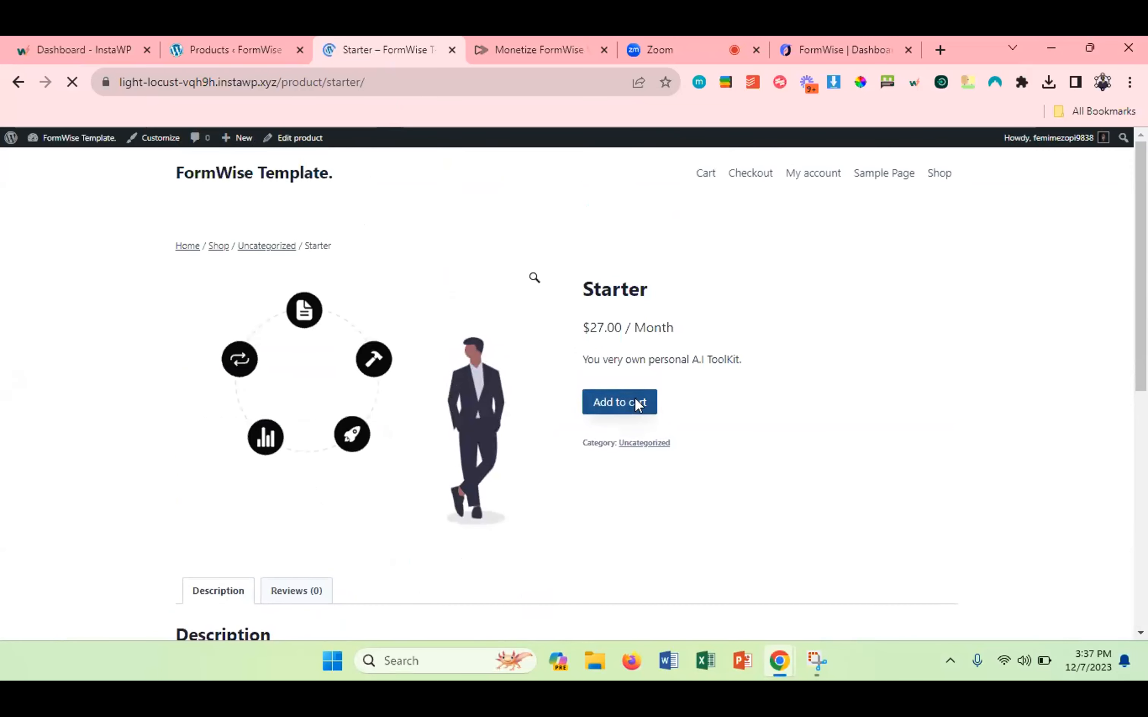
left_click(916, 269)
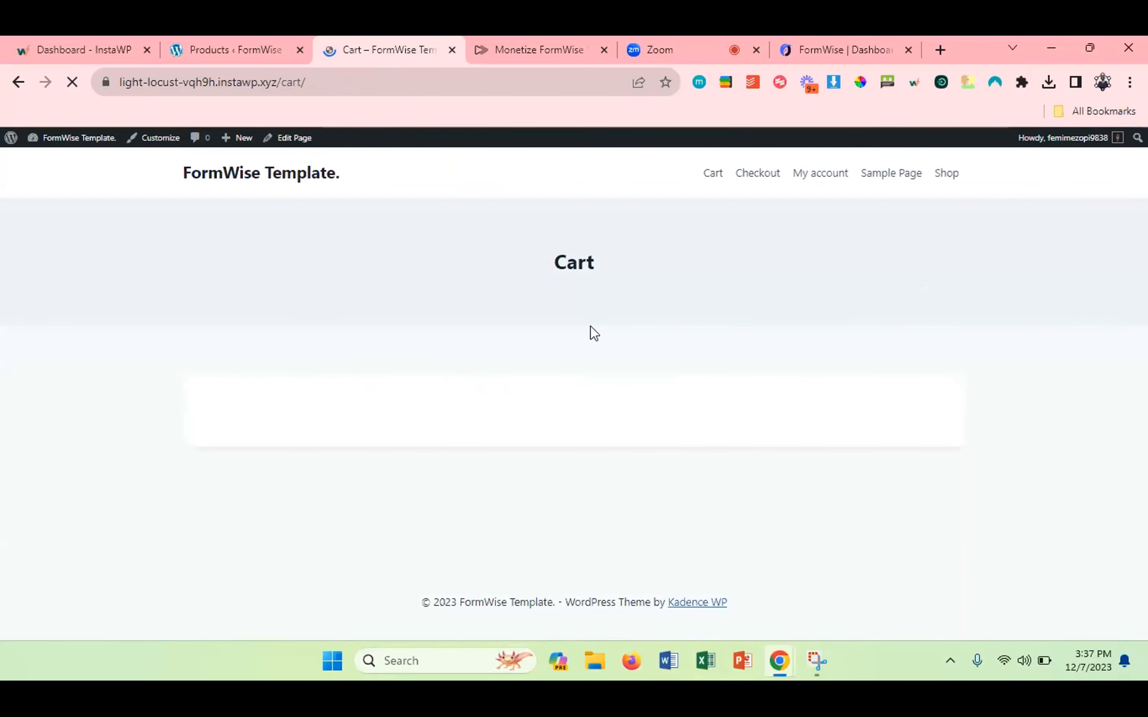
scroll(751, 396, "down", 1)
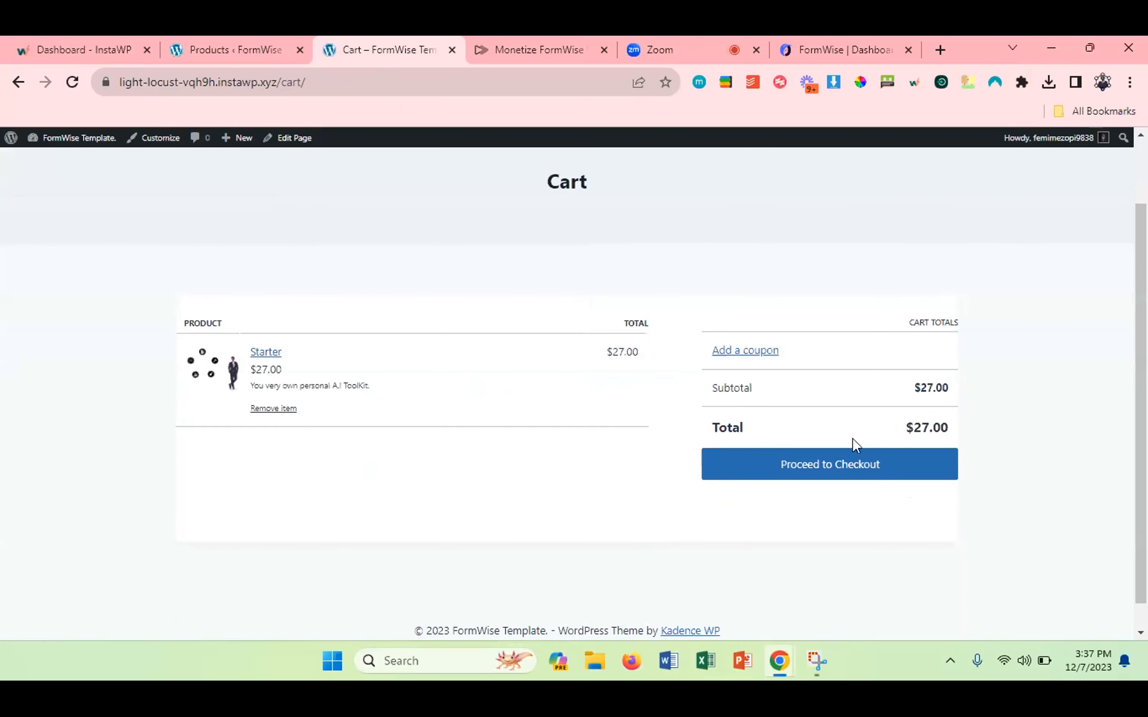
left_click(834, 477)
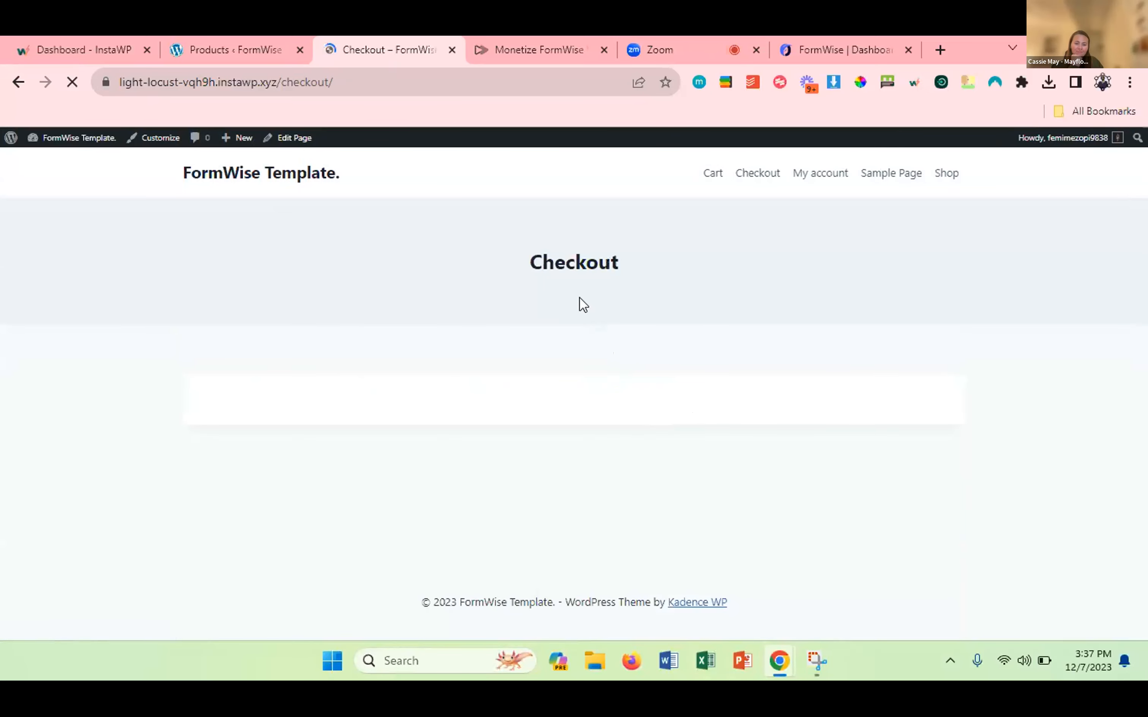
Examine the checkout page's billing fields, payment options and order summary, and close the storefront tab.
scroll(579, 297, "down", 8)
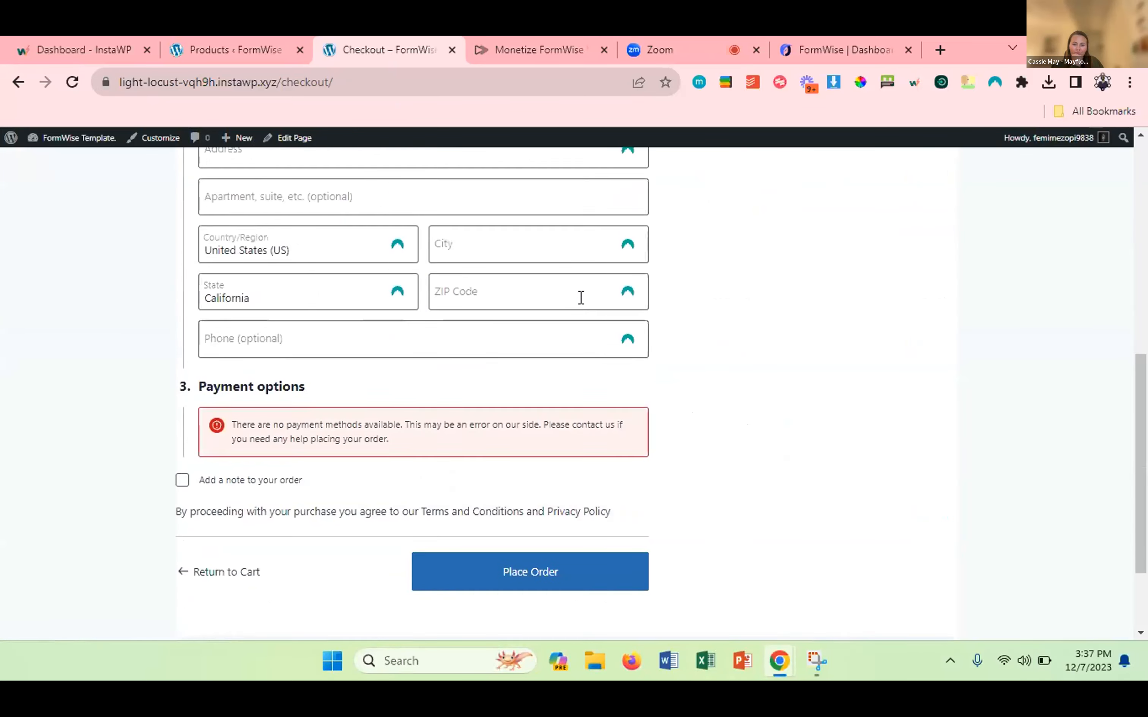
scroll(580, 296, "down", 2)
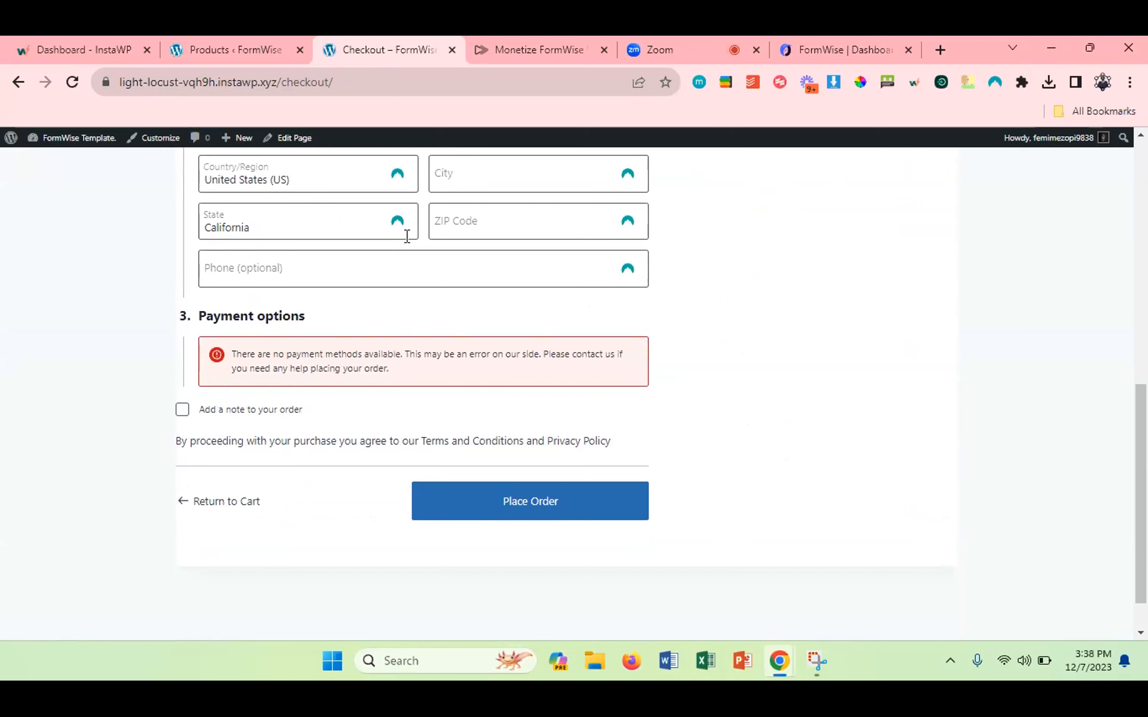
scroll(513, 398, "up", 7)
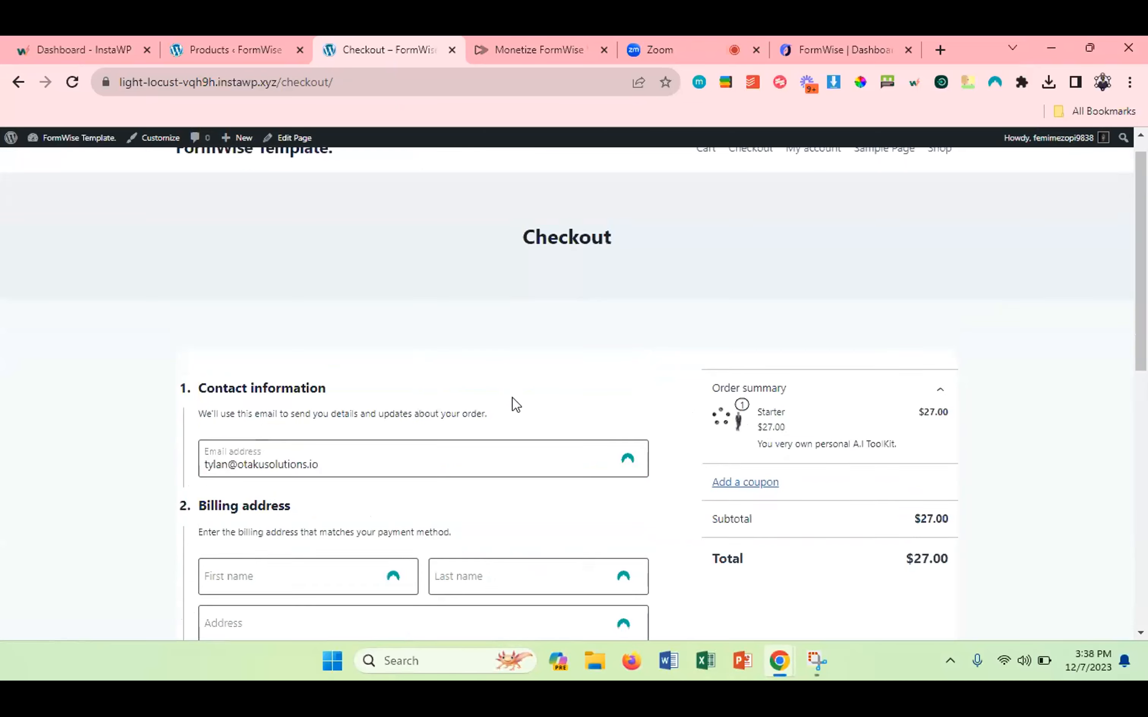
left_click(452, 49)
left_click(384, 39)
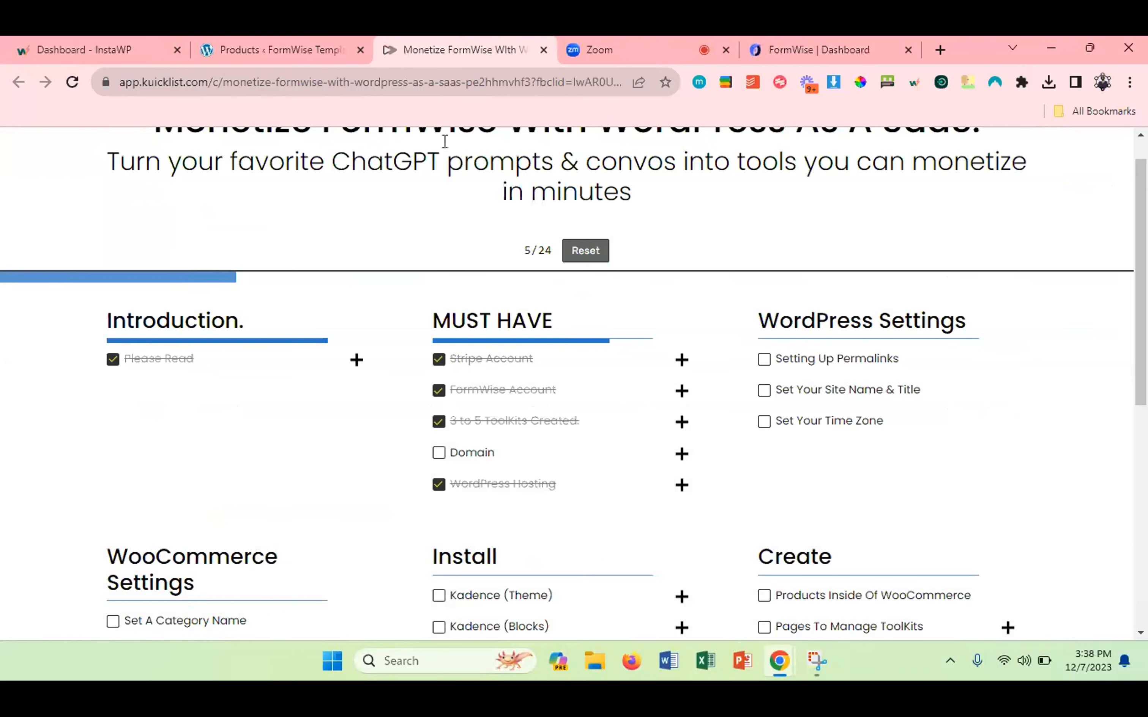
Switch to the Stripe dashboard in a new browser tab.
left_click(938, 50)
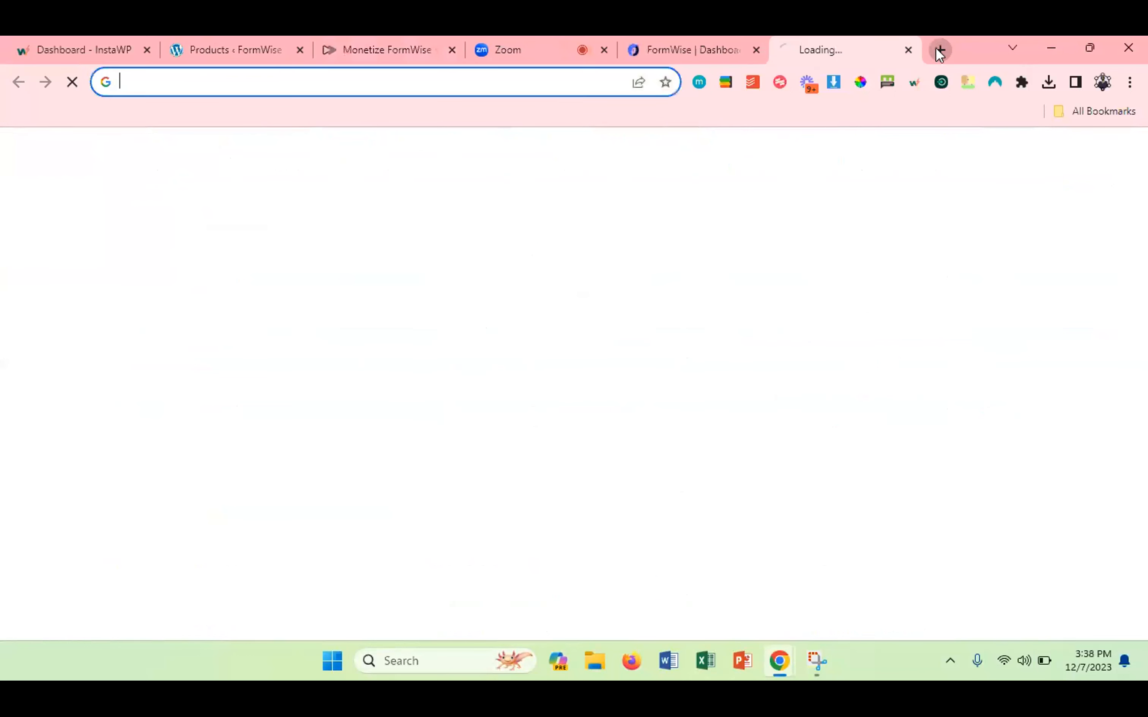
type("strip")
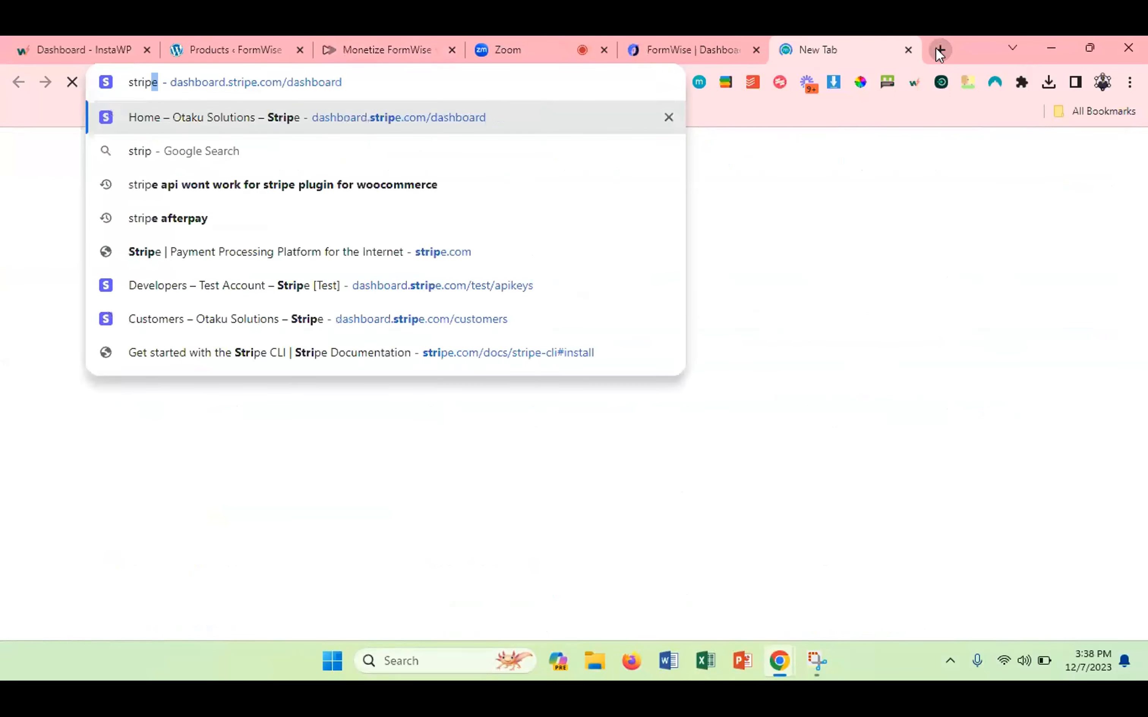
type("e")
left_click(596, 115)
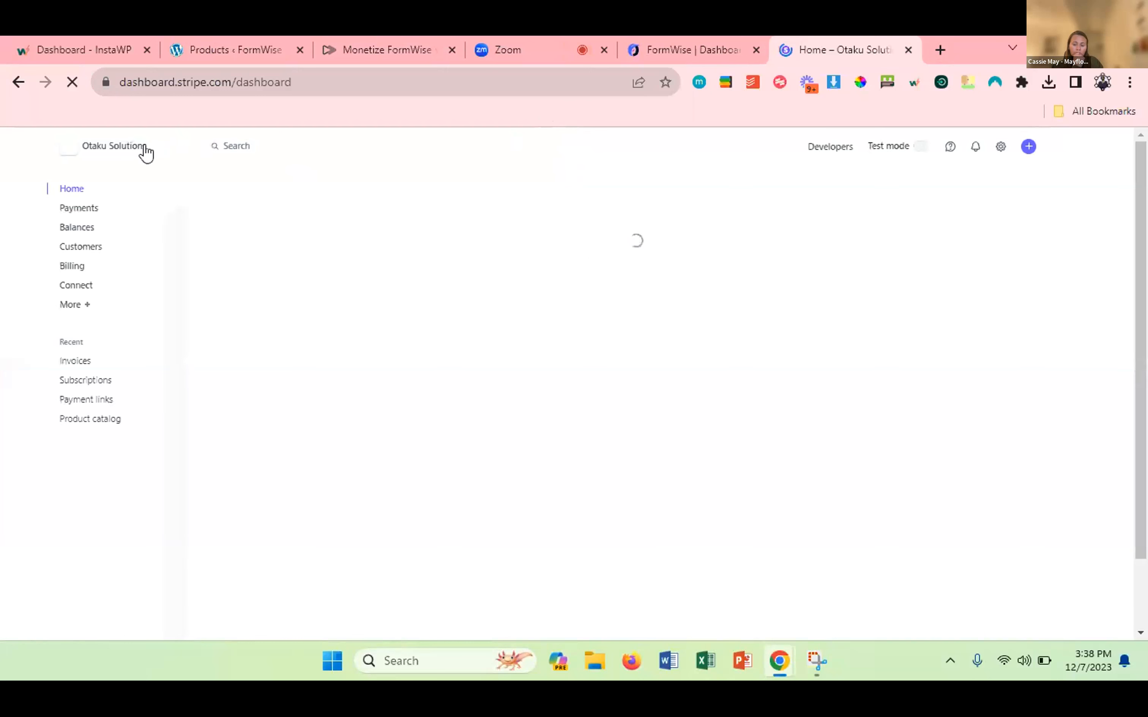
Switch Stripe to the Test Account and show its API keys for developers.
left_click(123, 148)
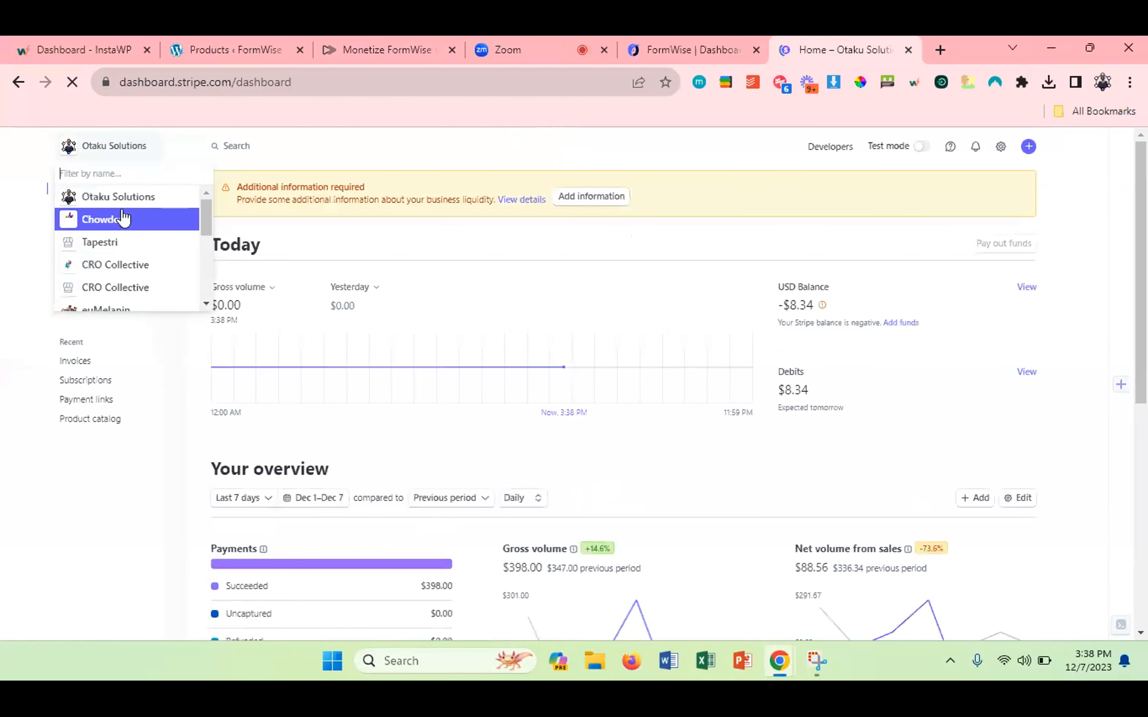
scroll(124, 220, "down", 3)
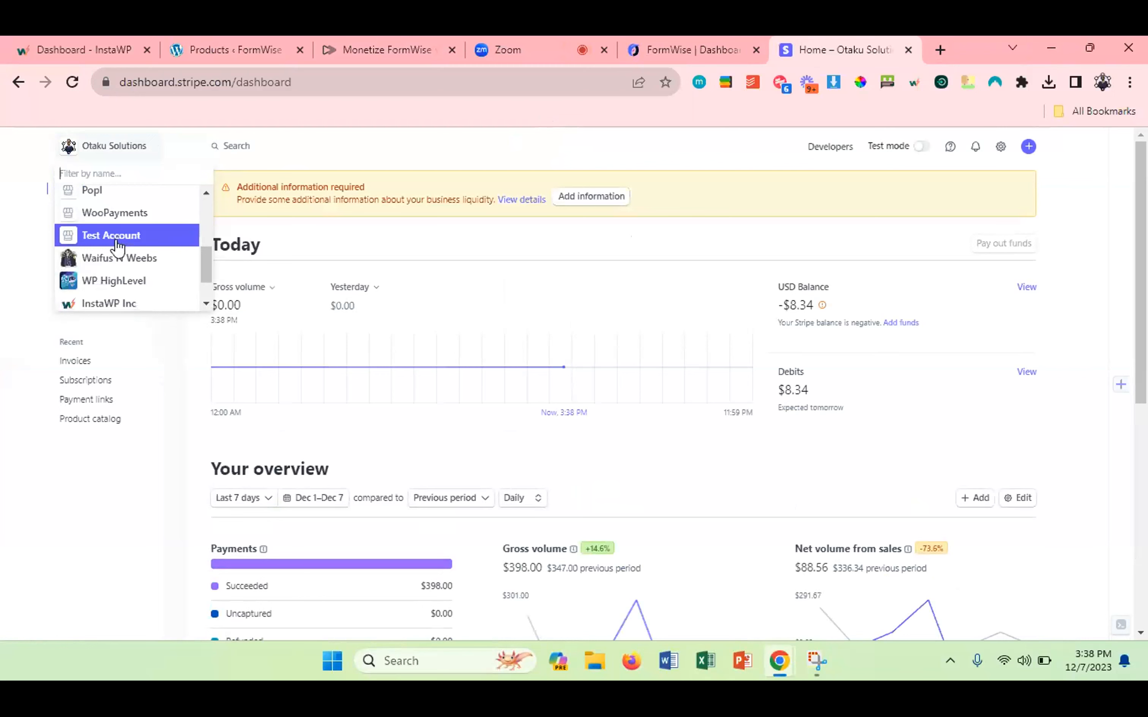
left_click(117, 246)
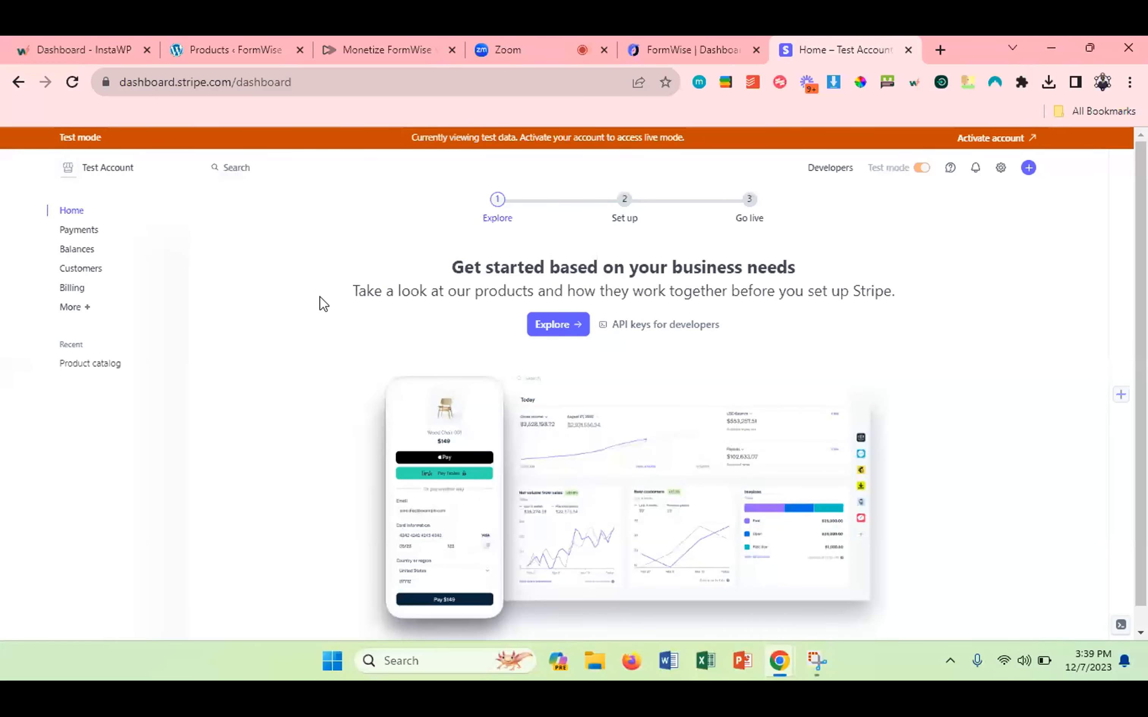
mouse_move(907, 170)
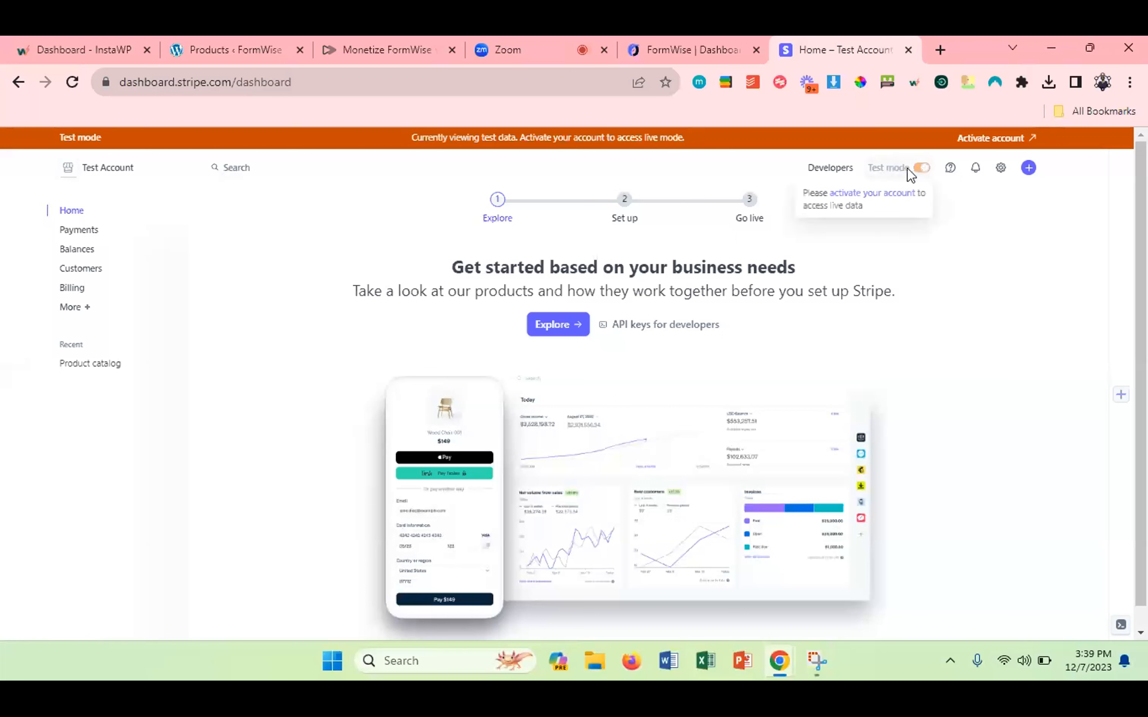
left_click(654, 328)
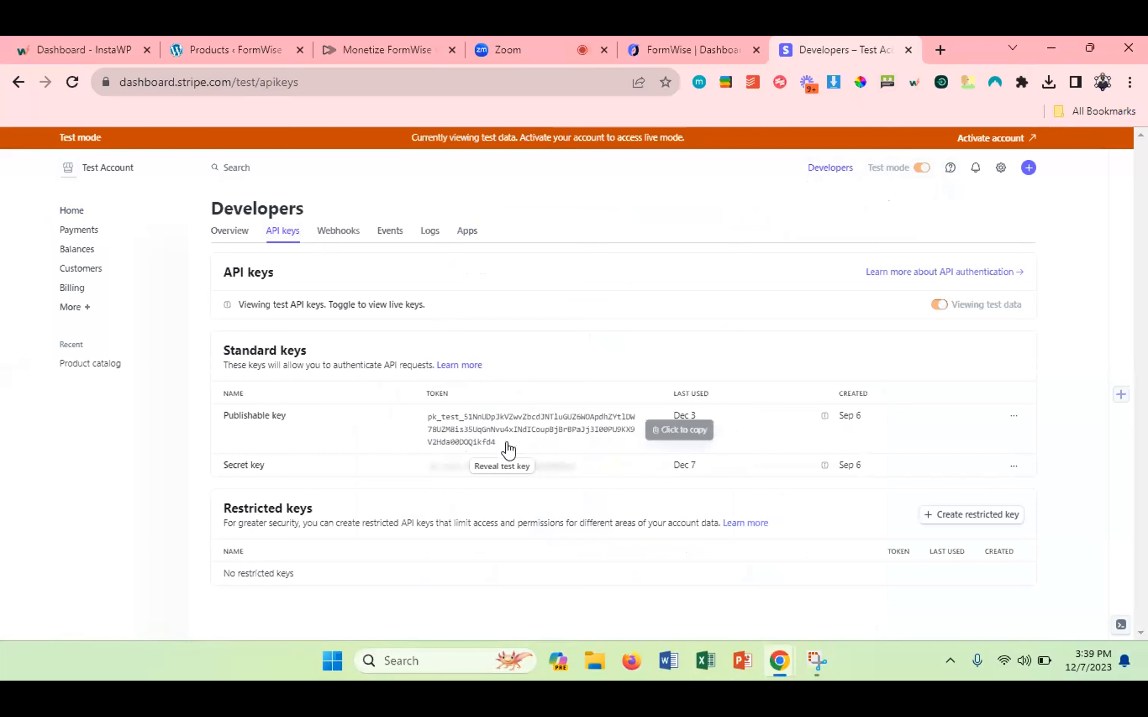
Switch to the WordPress admin, search the plugin directory for "stripe", and install and activate WooCommerce Stripe Payment Gateway.
left_click(228, 40)
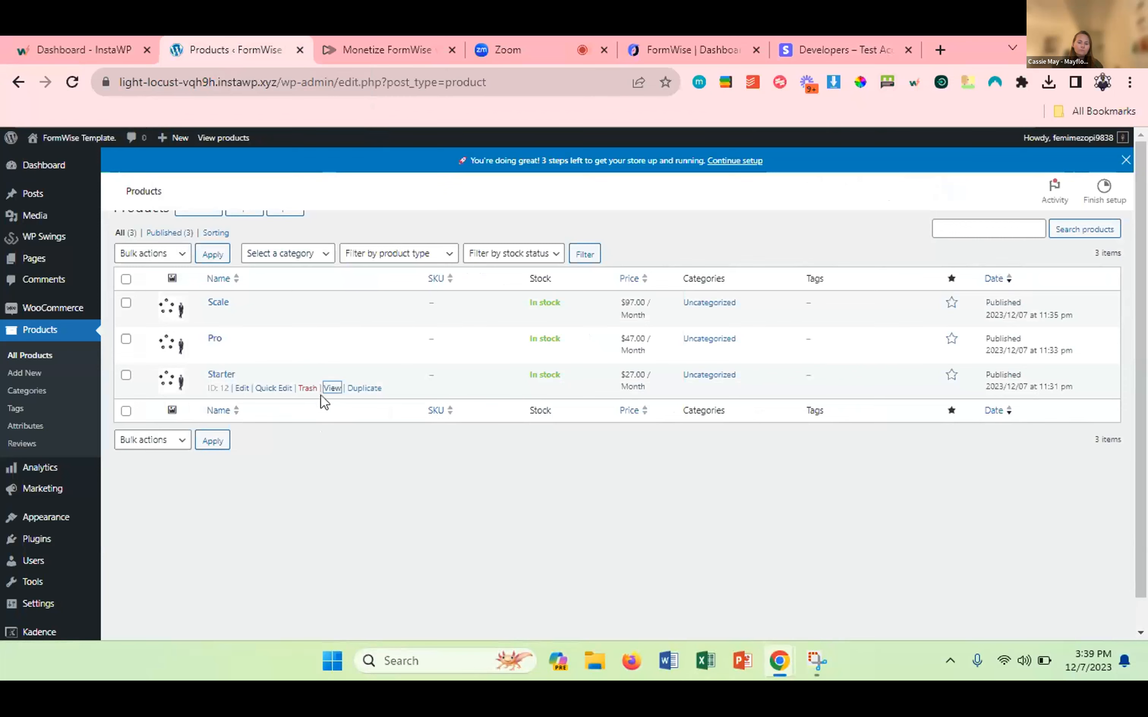
left_click(38, 541)
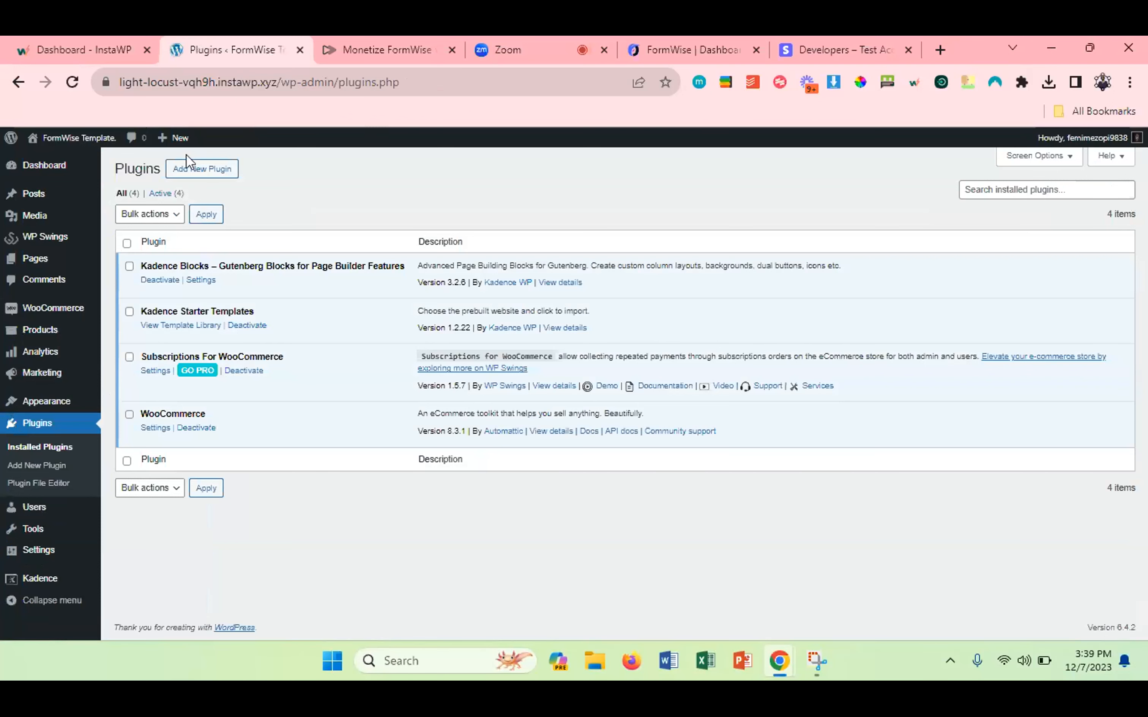
left_click(192, 169)
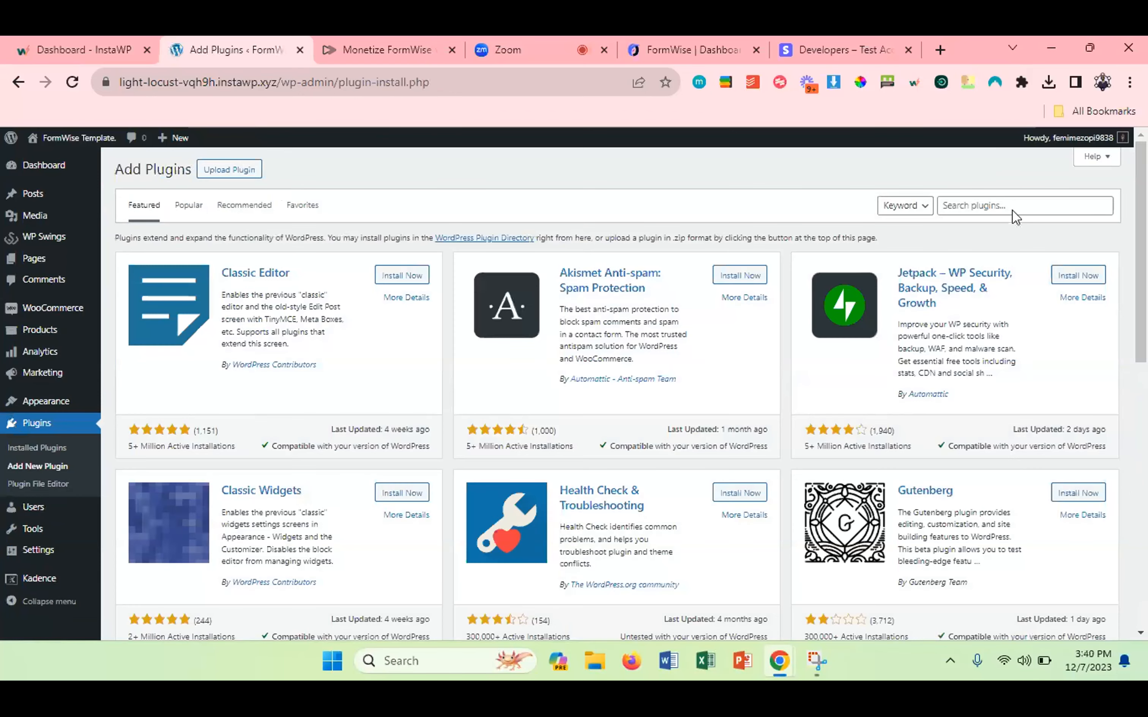
left_click(1013, 209)
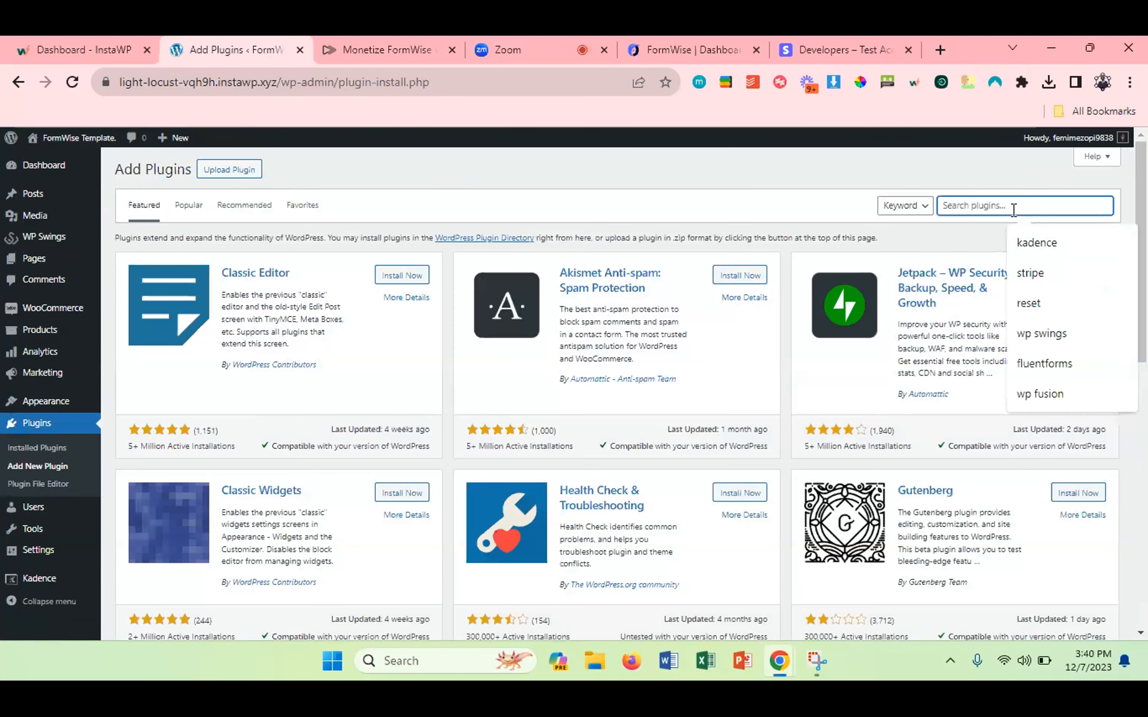
type("stripe")
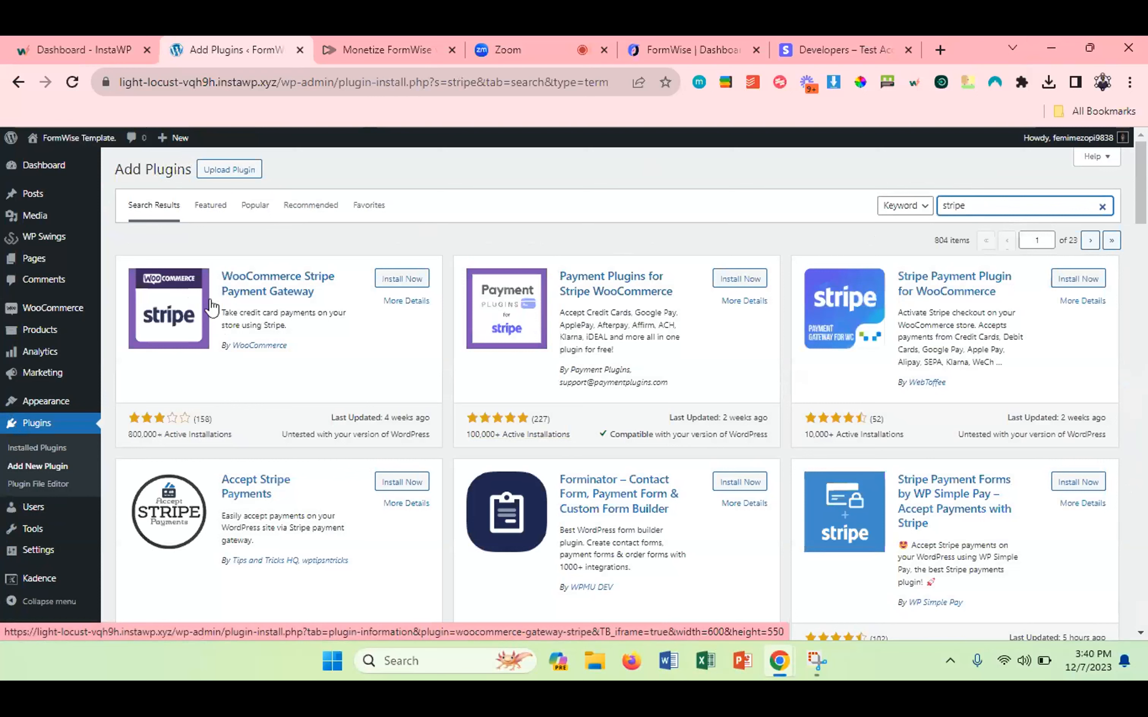
left_click(400, 283)
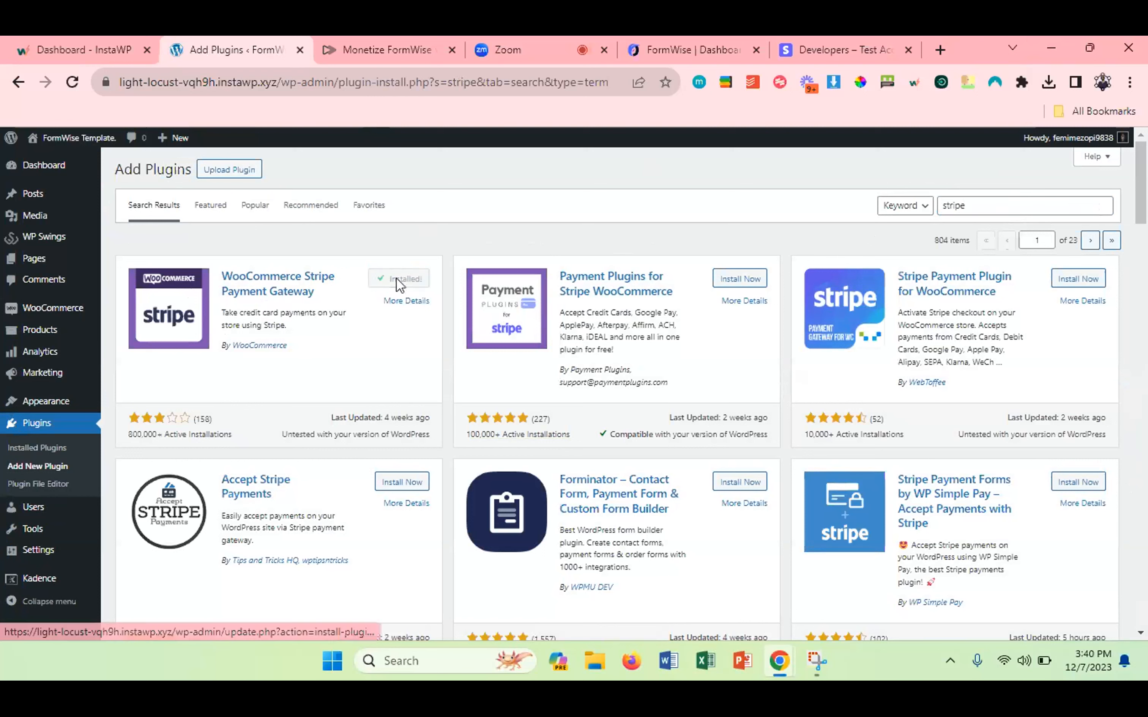
left_click(399, 279)
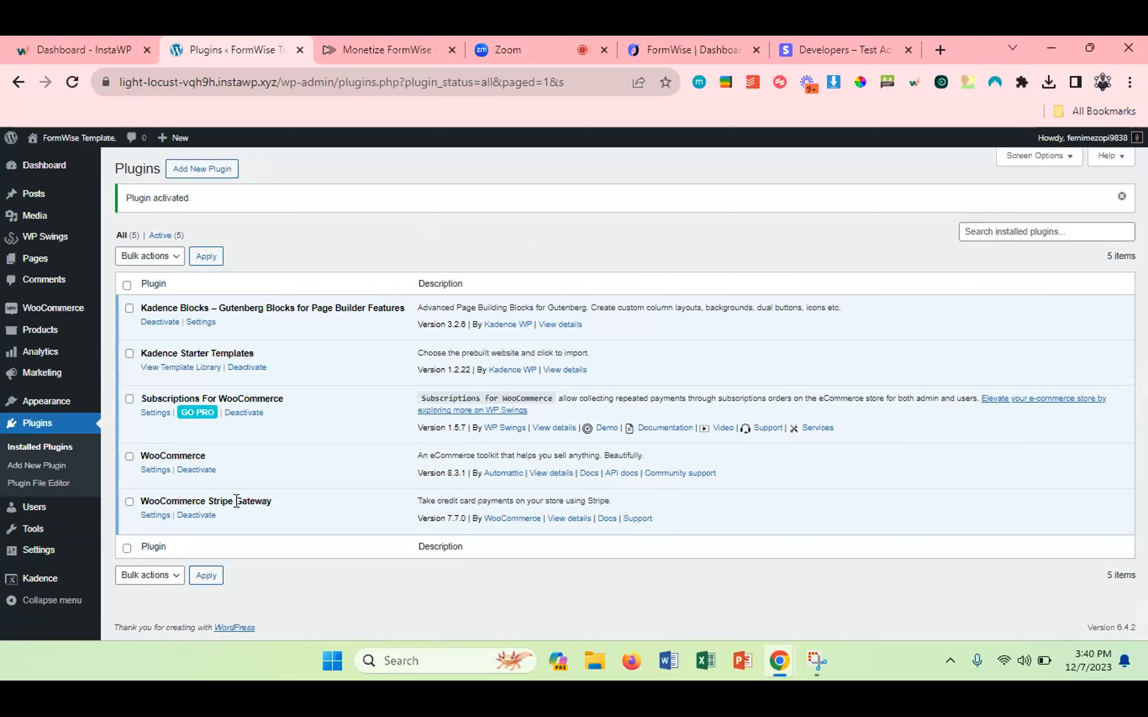
Open the WooCommerce Stripe Gateway settings and bring up manual account key entry for test mode.
left_click(156, 518)
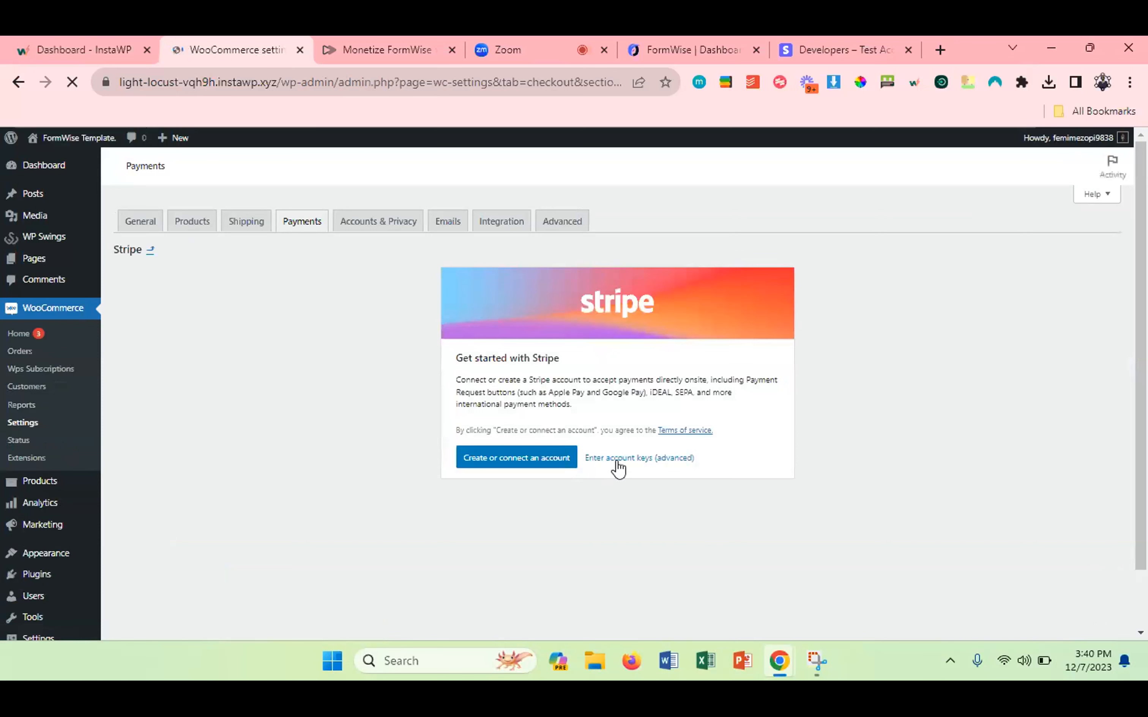
left_click(616, 461)
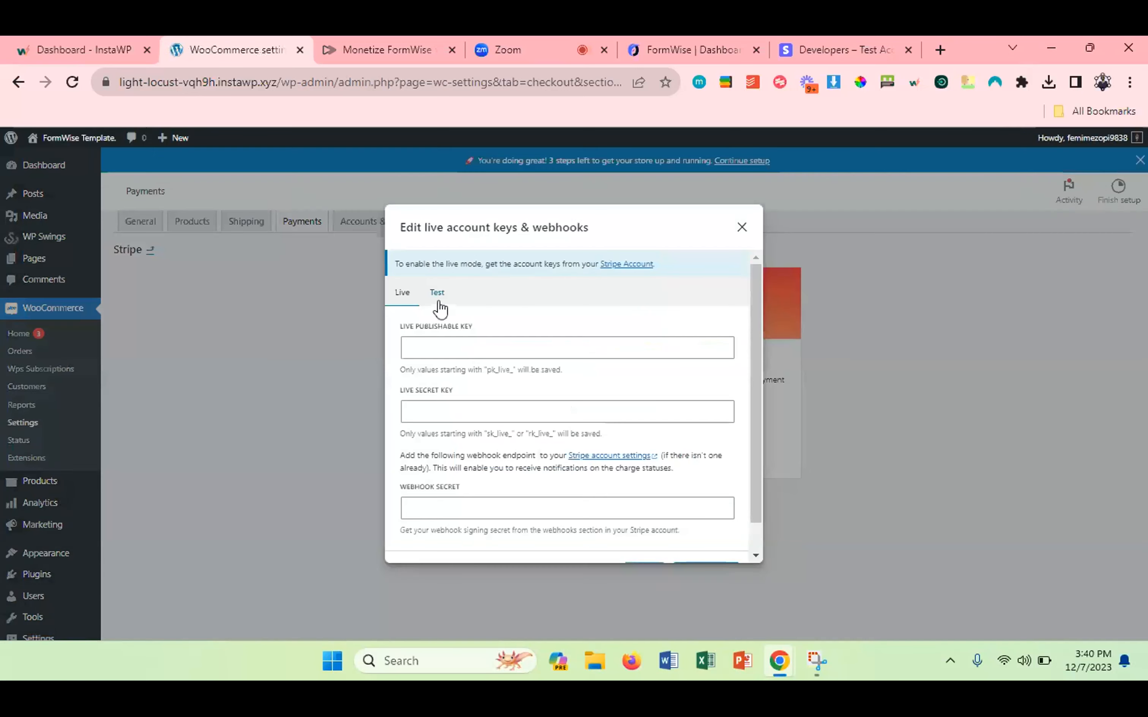
left_click(437, 303)
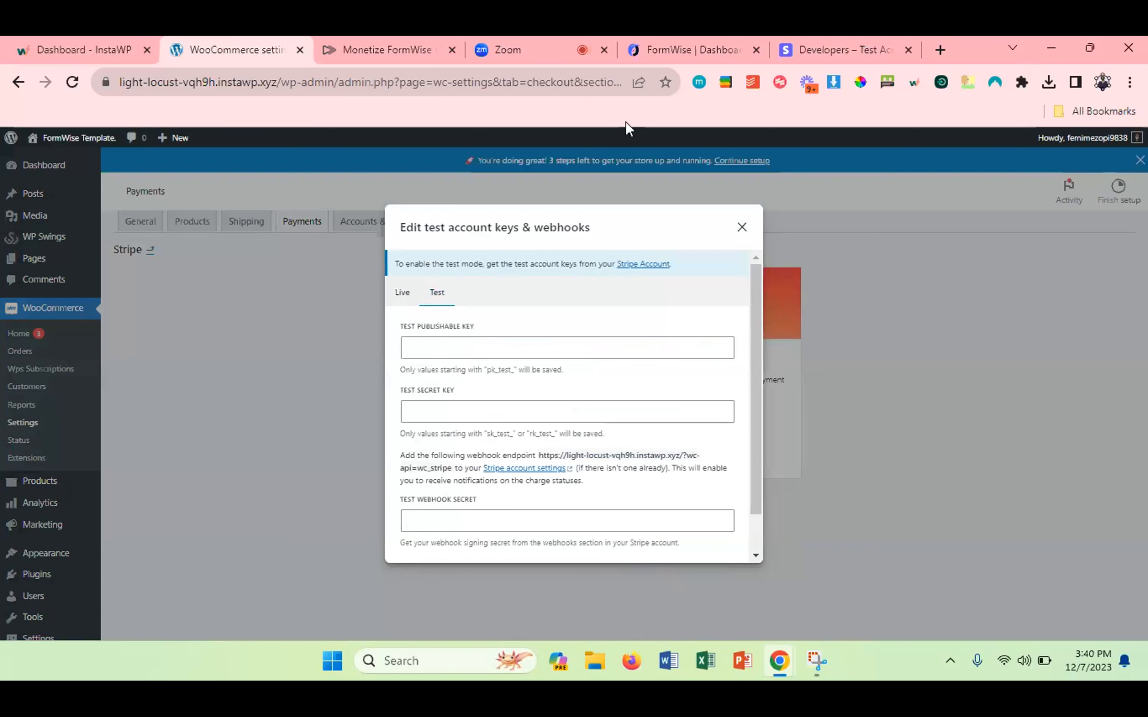
Copy the publishable test key from Stripe and paste it as the gateway's test publishable key.
left_click(798, 45)
left_click(489, 419)
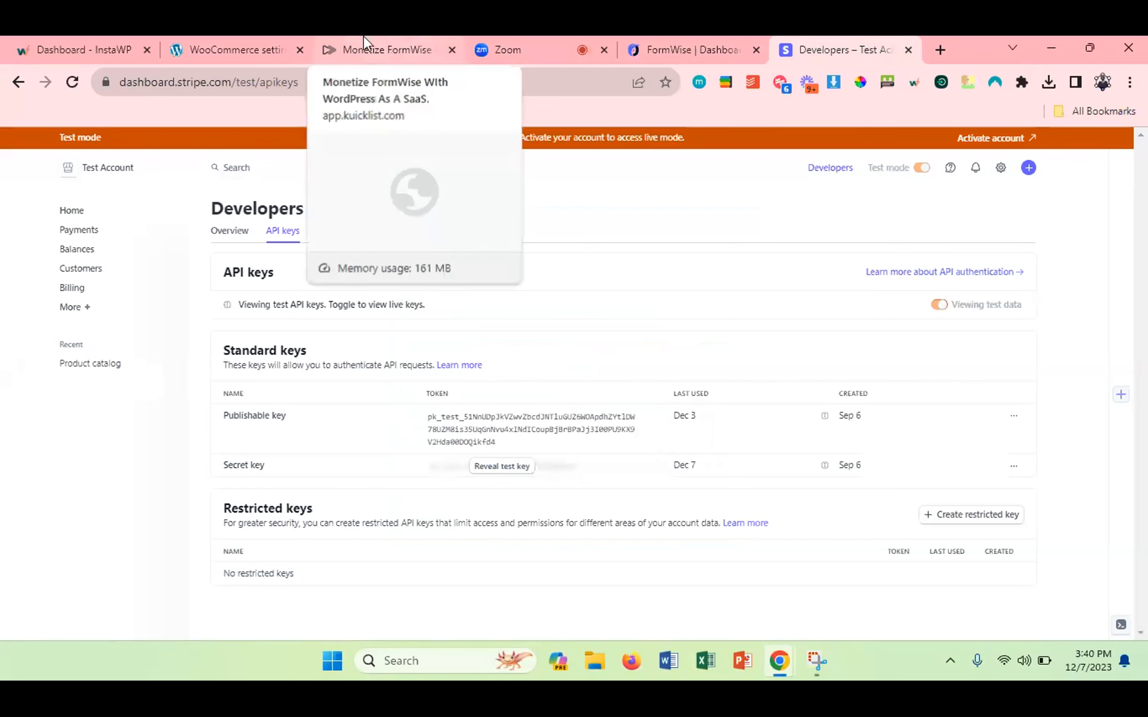
left_click(255, 44)
left_click(428, 341)
key("ctrl+v")
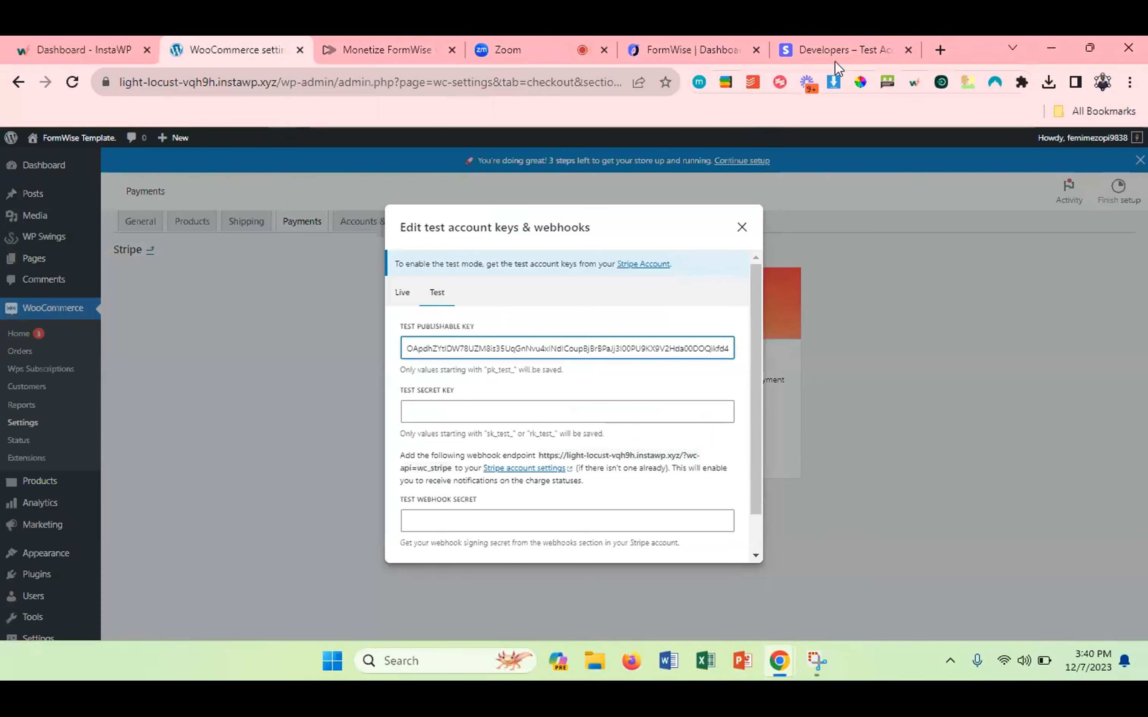
Reveal the secret test key in Stripe, confirming with the account password copied from the NordPass entry.
left_click(841, 47)
left_click(498, 466)
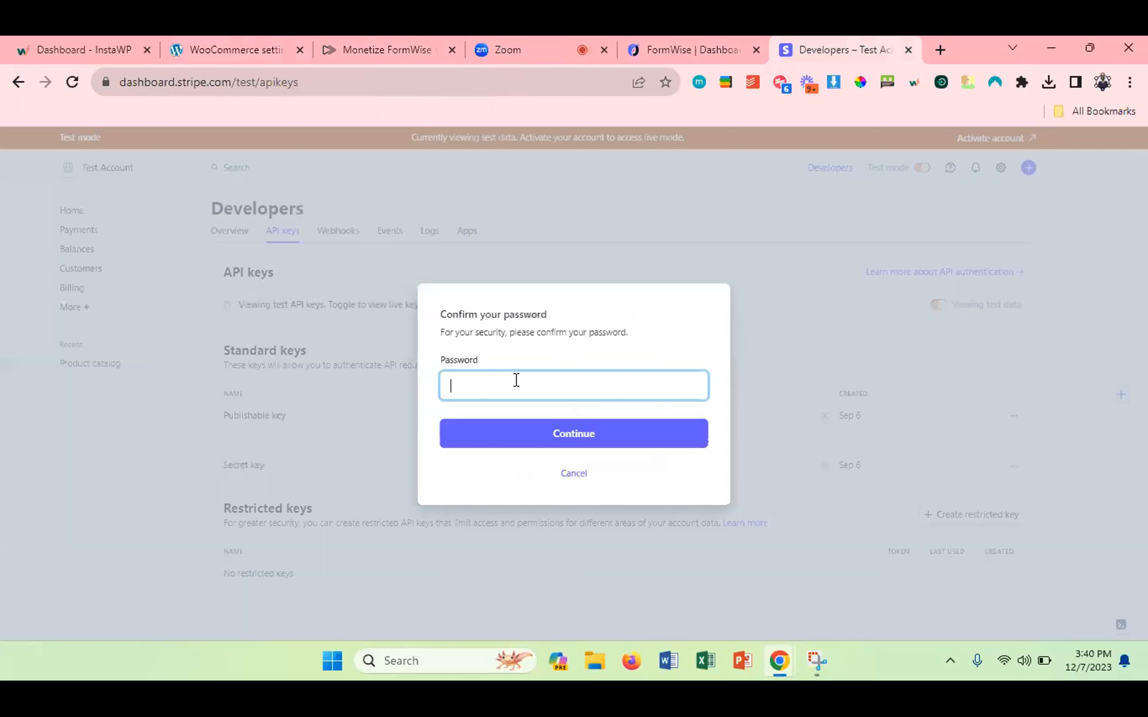
left_click(997, 84)
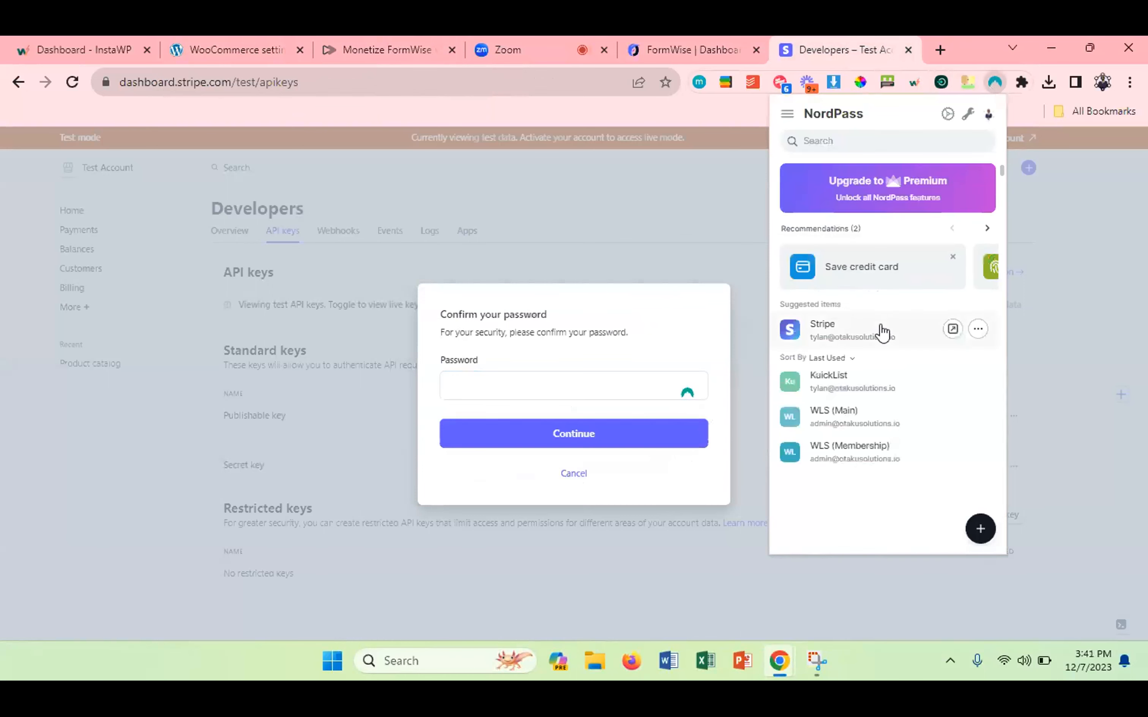
left_click(875, 337)
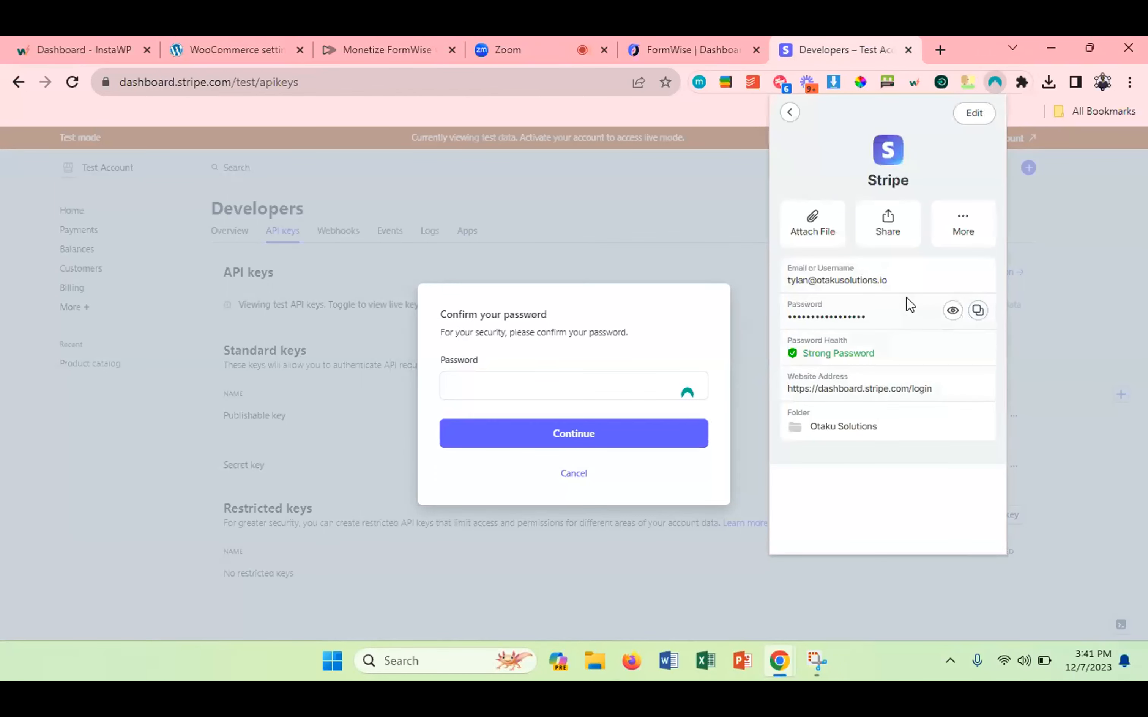
left_click(978, 311)
left_click(456, 380)
key("ctrl+v")
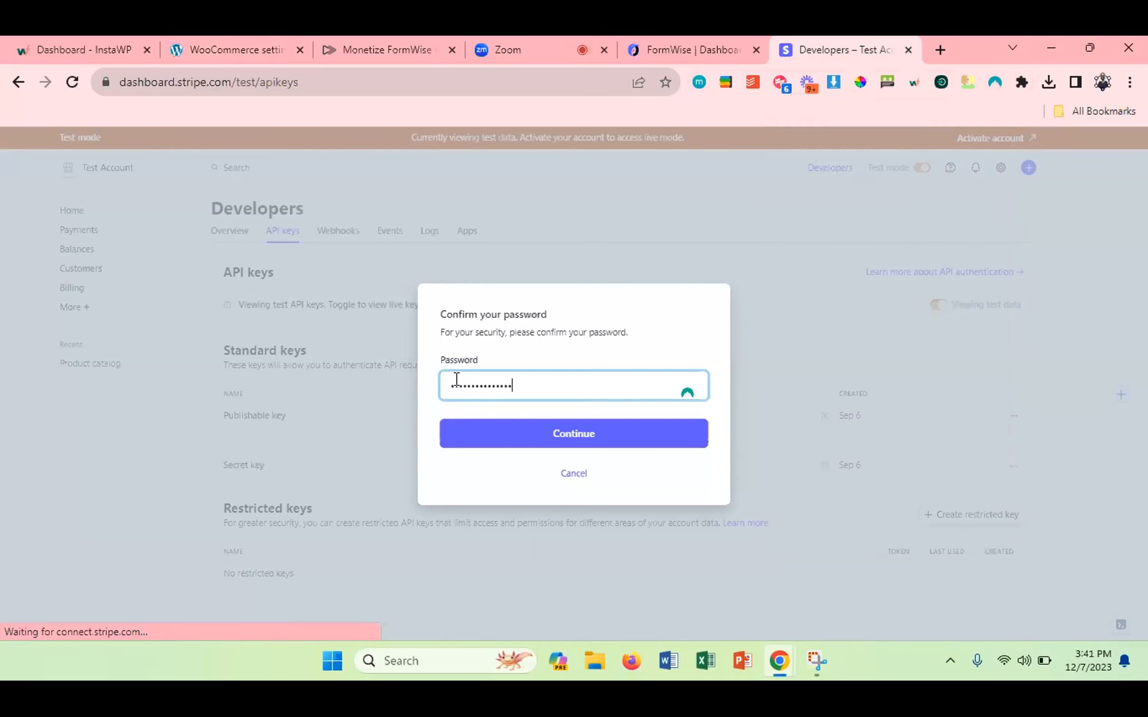
left_click(551, 432)
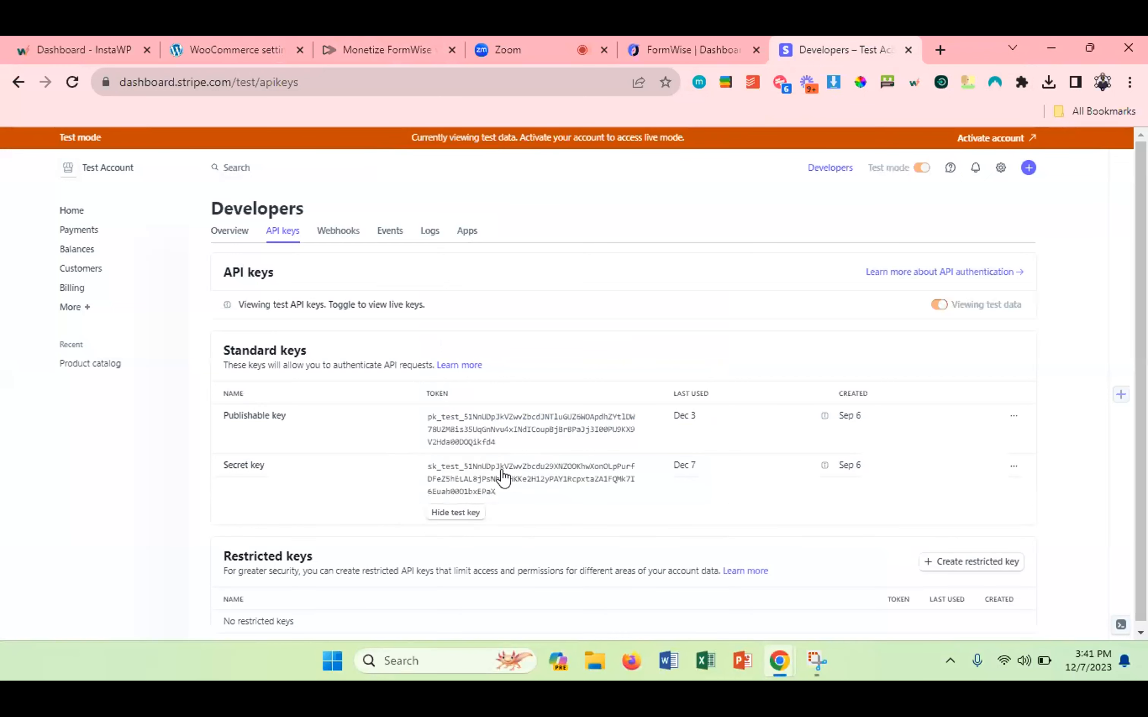
Copy the secret test key from Stripe and paste it as the gateway's test secret key.
left_click(447, 495)
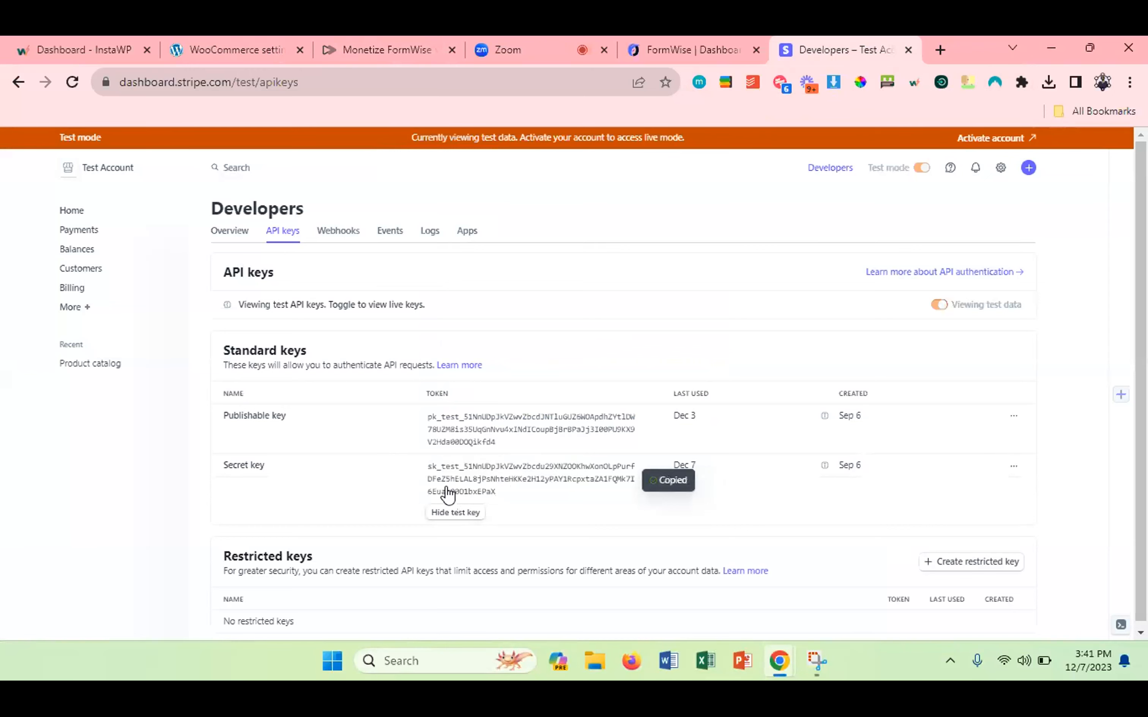
left_click(279, 41)
left_click(470, 414)
key("ctrl+v")
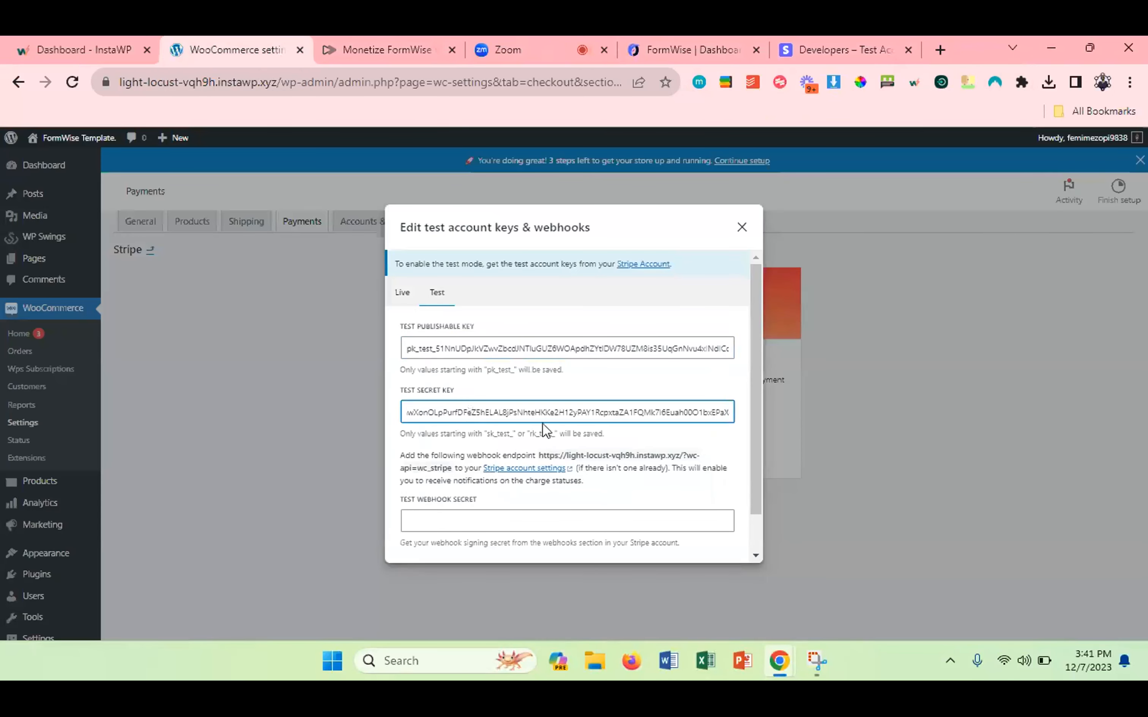
Test the Stripe connection with the entered keys and save the test keys.
scroll(550, 423, "down", 2)
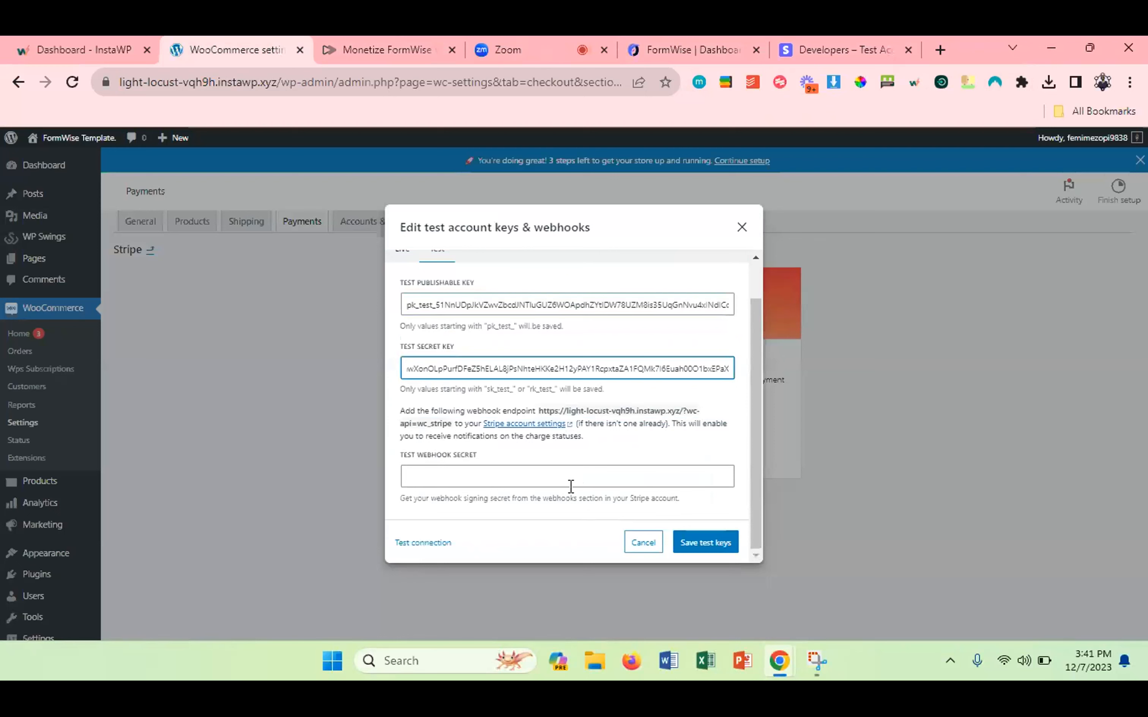
left_click(428, 543)
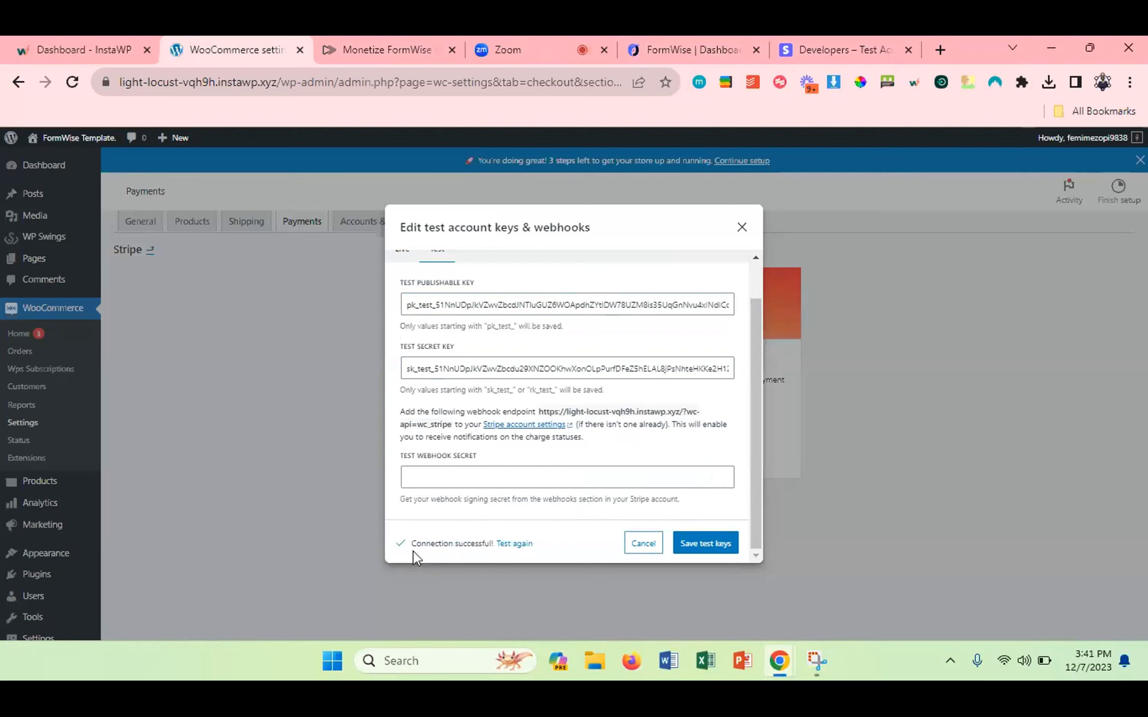
left_click(692, 542)
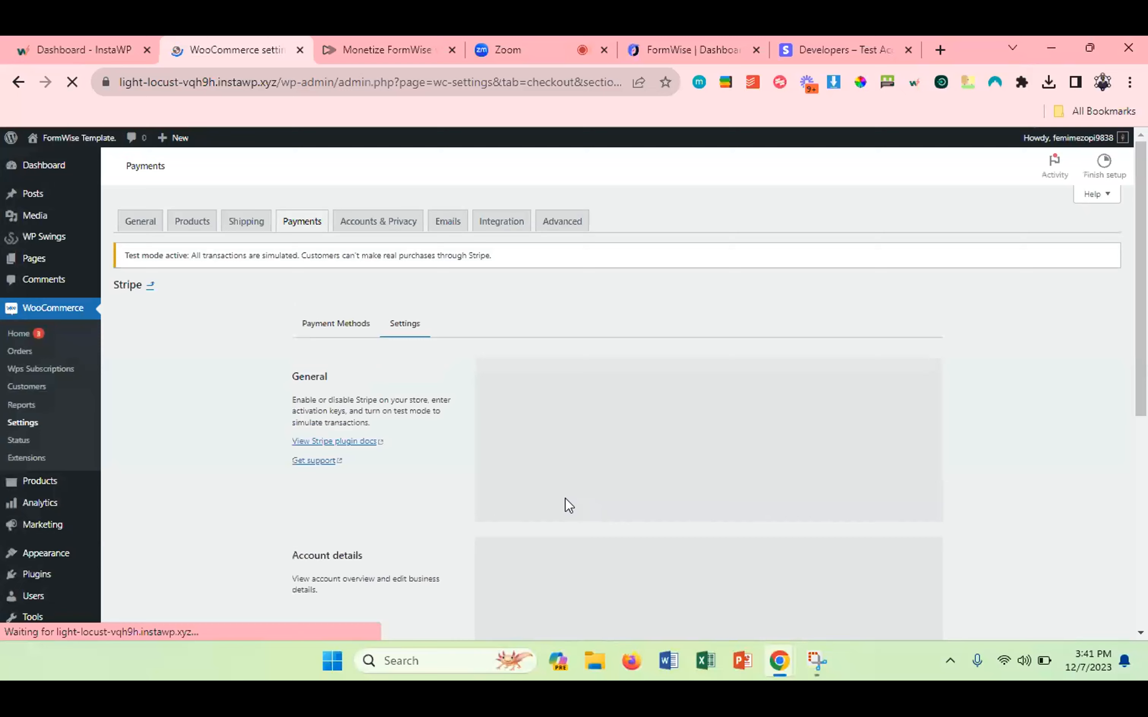
In Stripe's advanced settings, enable error message logging and the updated checkout experience, save the changes and dismiss the save-personal-info prompt.
scroll(490, 426, "down", 2)
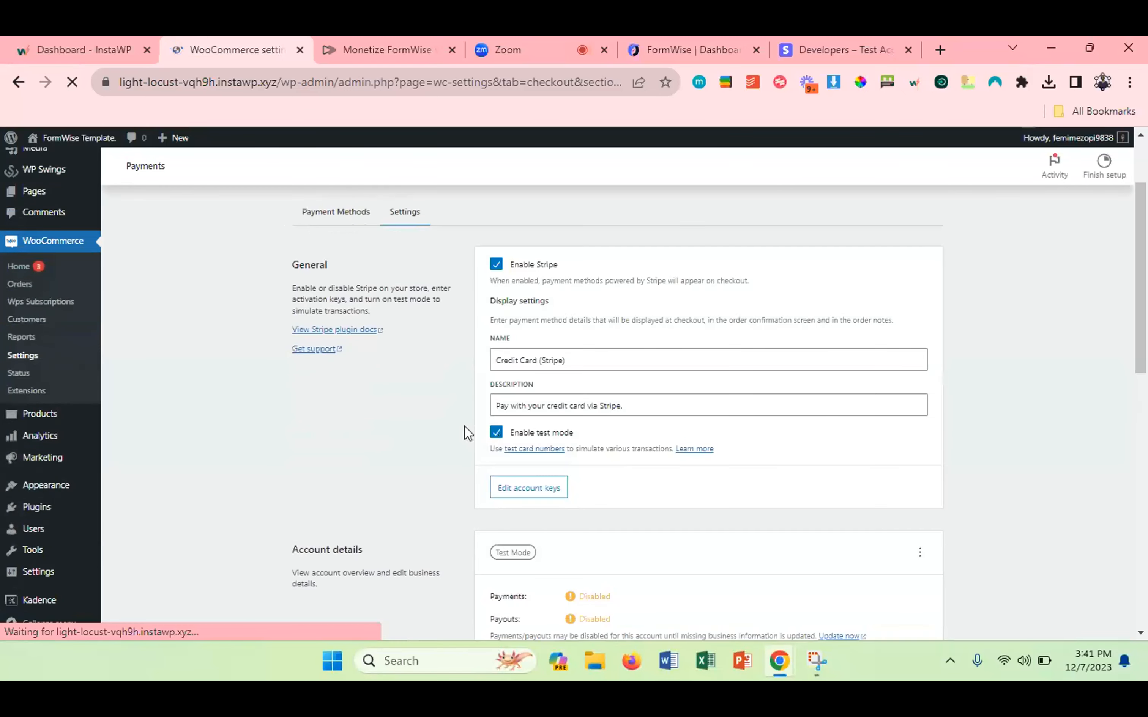
scroll(464, 426, "down", 2)
scroll(447, 416, "up", 3)
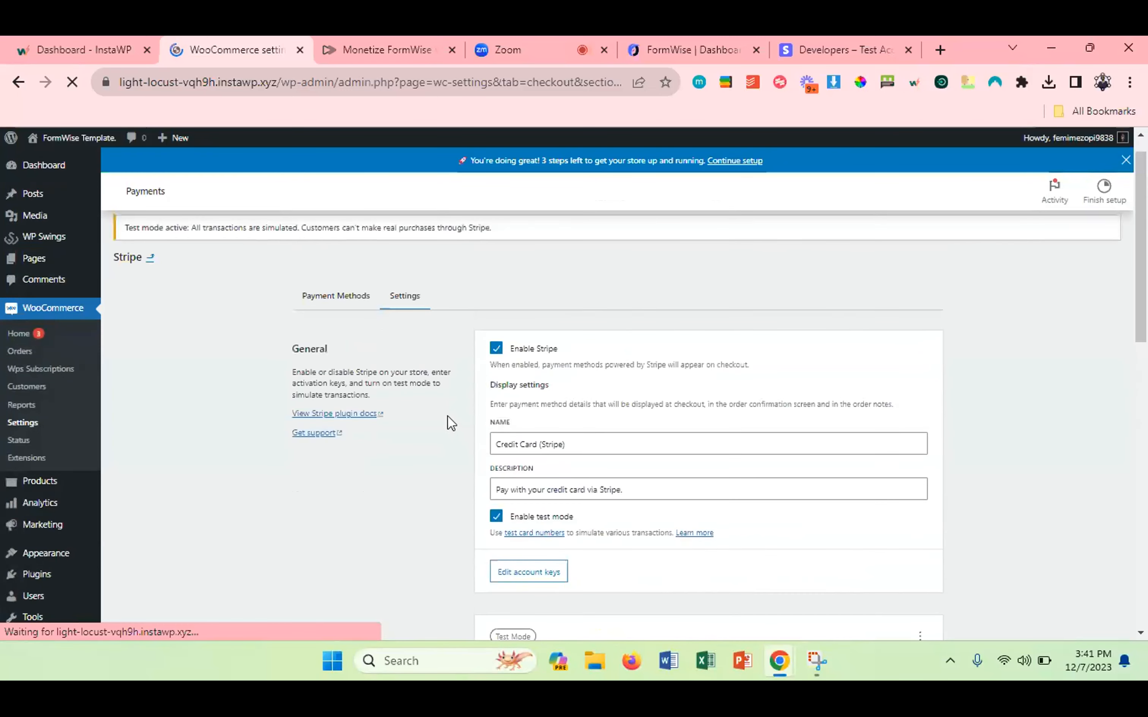
scroll(450, 422, "down", 10)
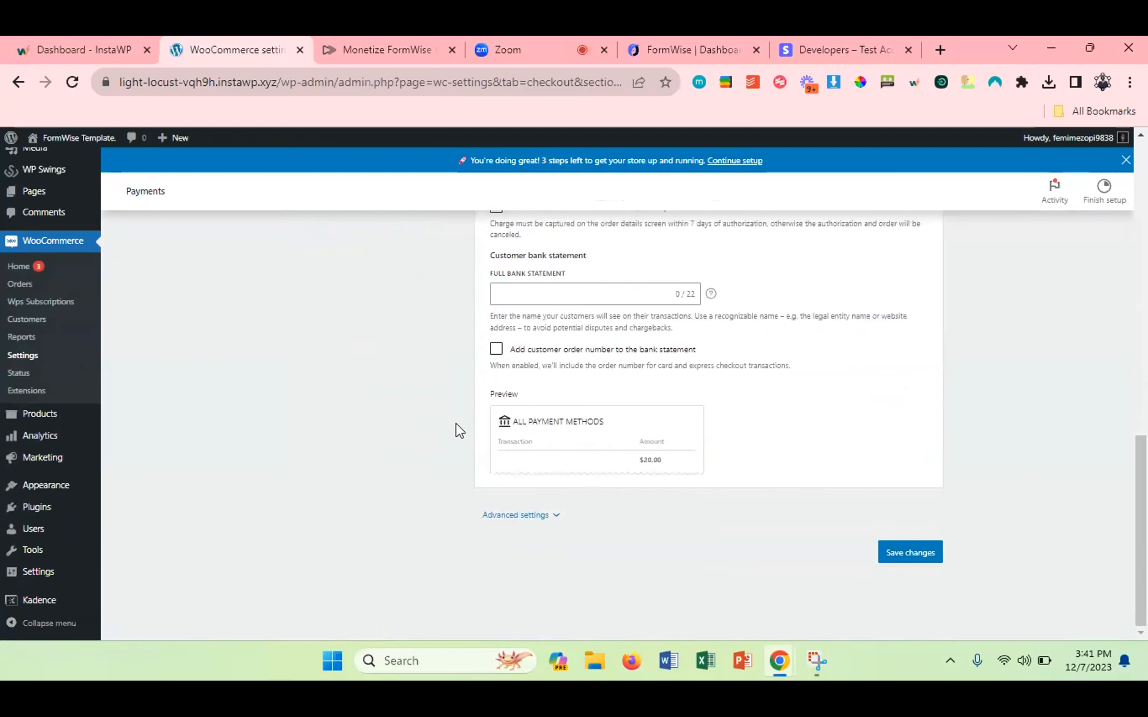
left_click(499, 515)
scroll(501, 515, "down", 3)
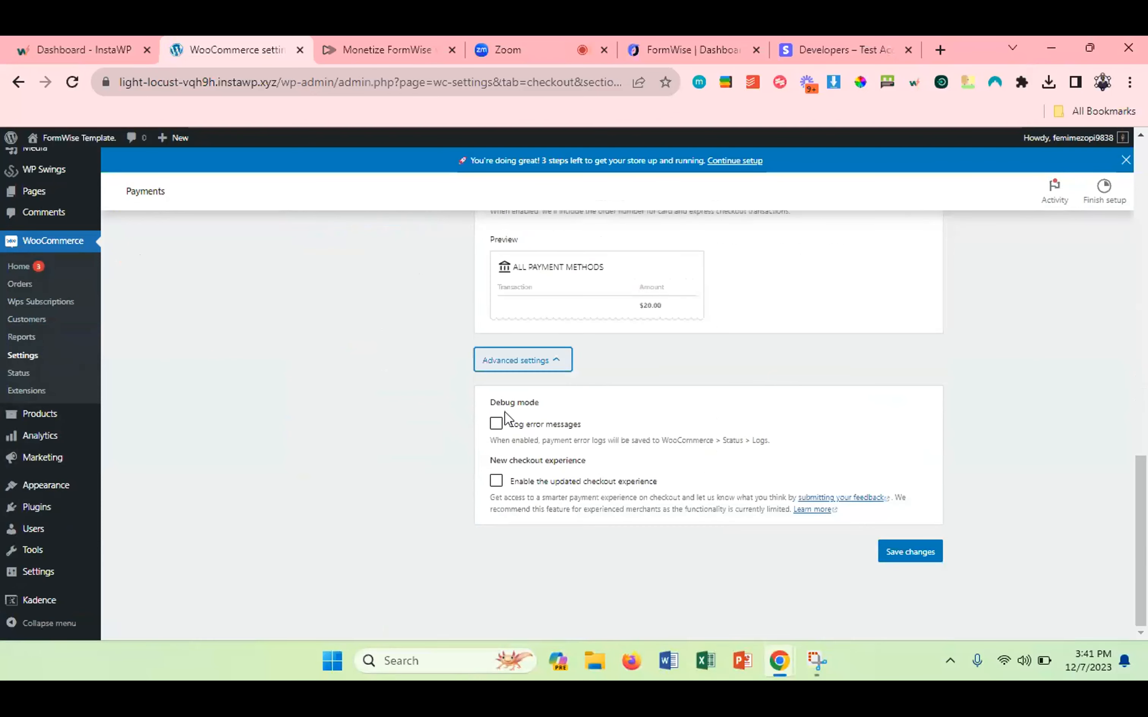
left_click(497, 423)
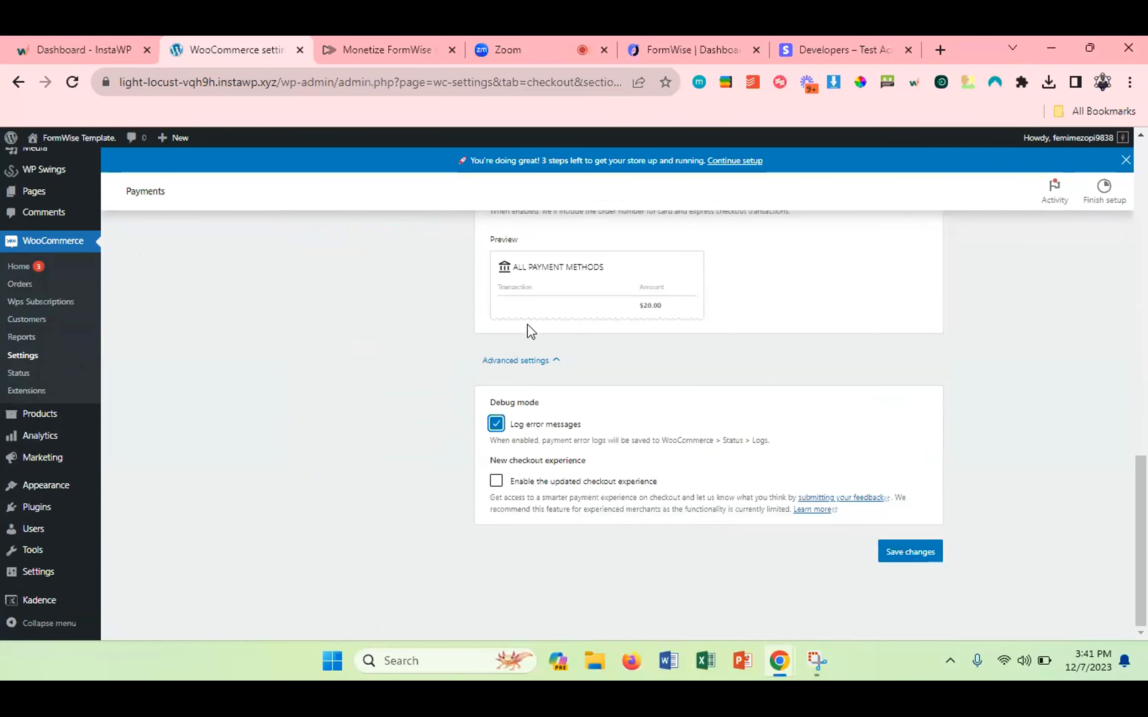
left_click(496, 481)
left_click(889, 552)
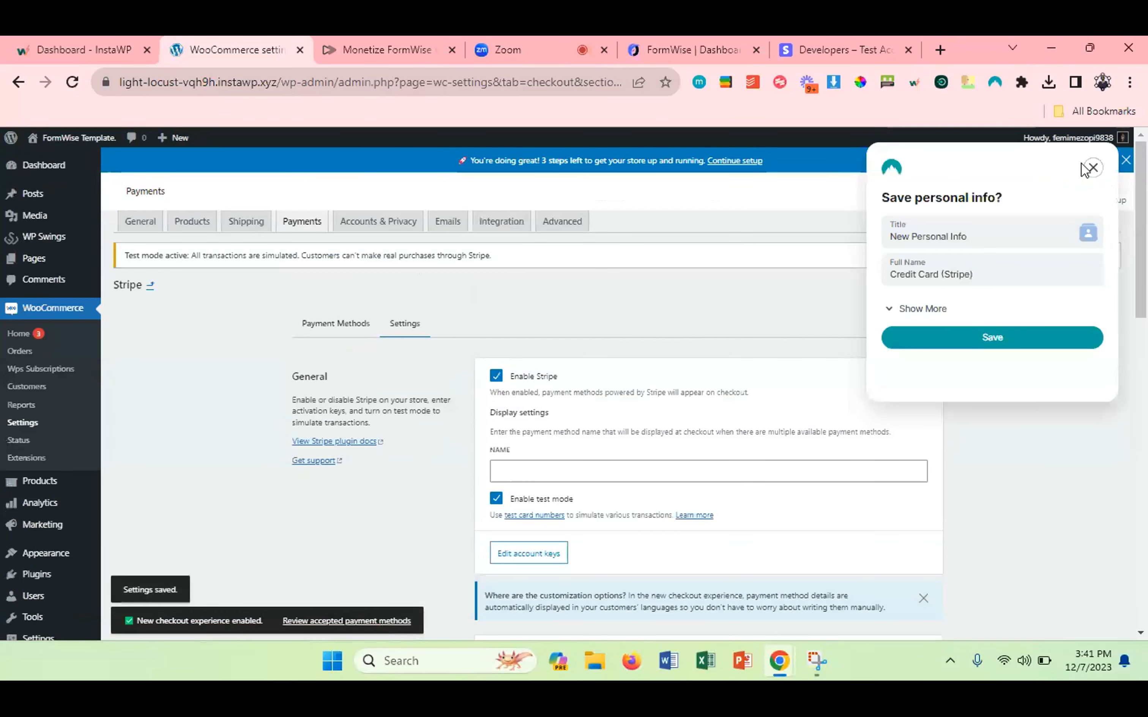
left_click(1092, 167)
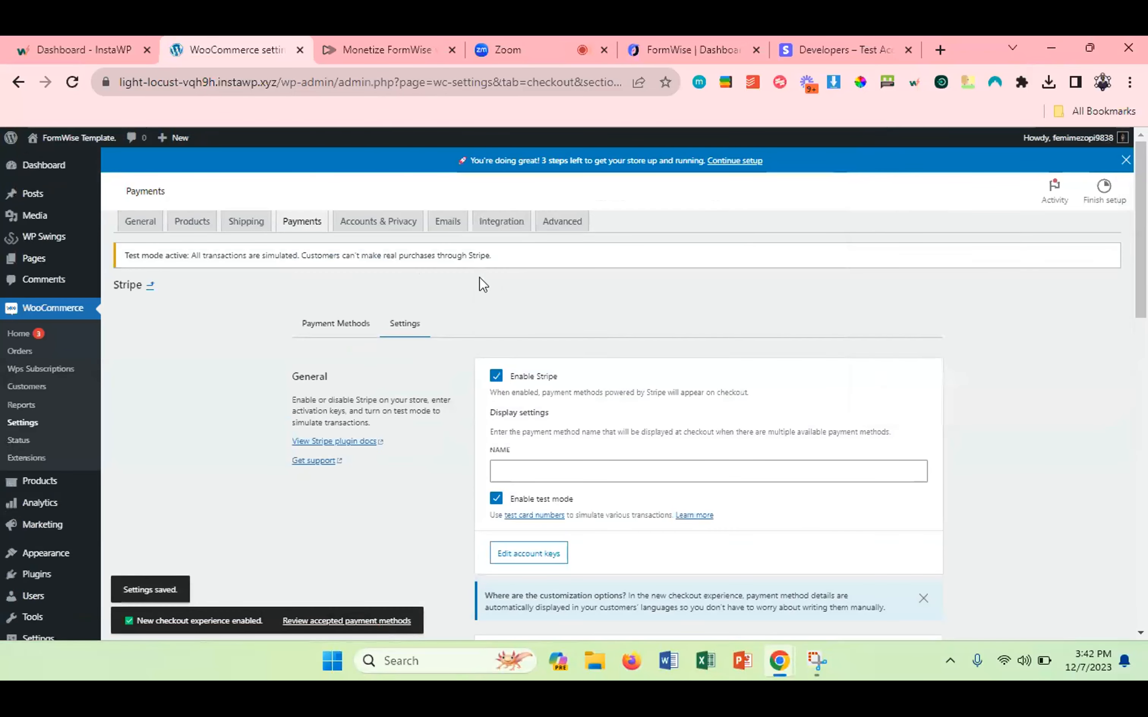
Examine the Stripe gateway's accepted payment methods and express checkout options.
left_click(343, 324)
scroll(463, 415, "down", 1)
scroll(464, 416, "down", 2)
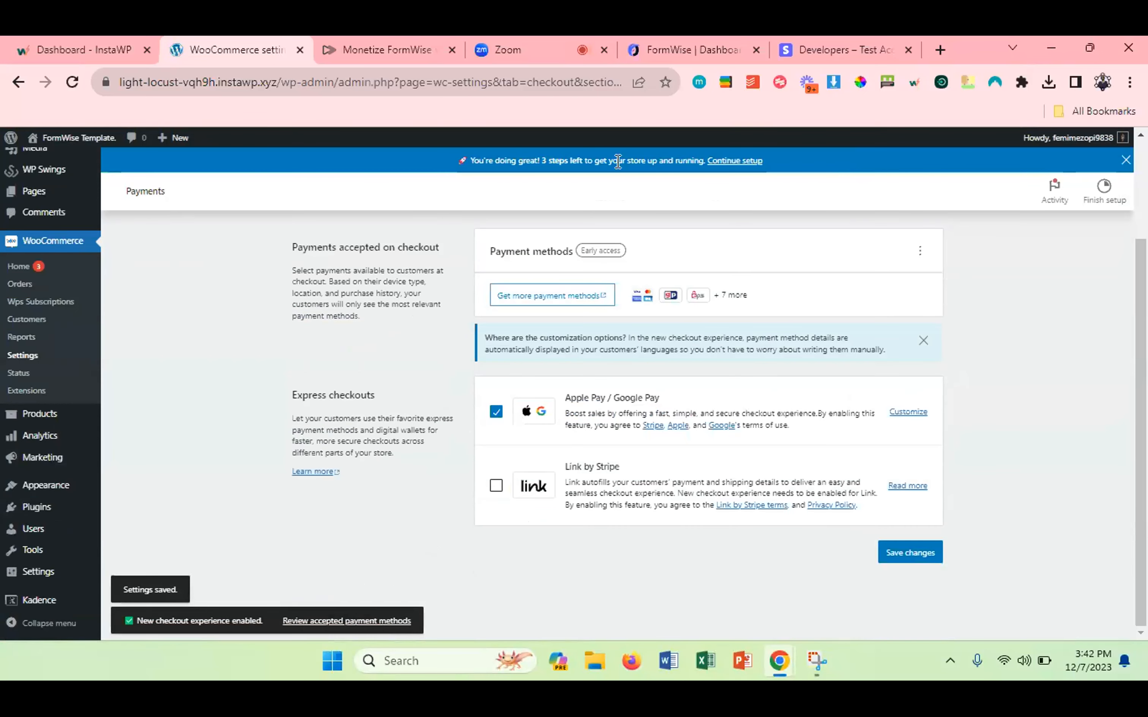
Enable Link by Stripe as an express checkout option and save the payment method changes.
left_click(495, 485)
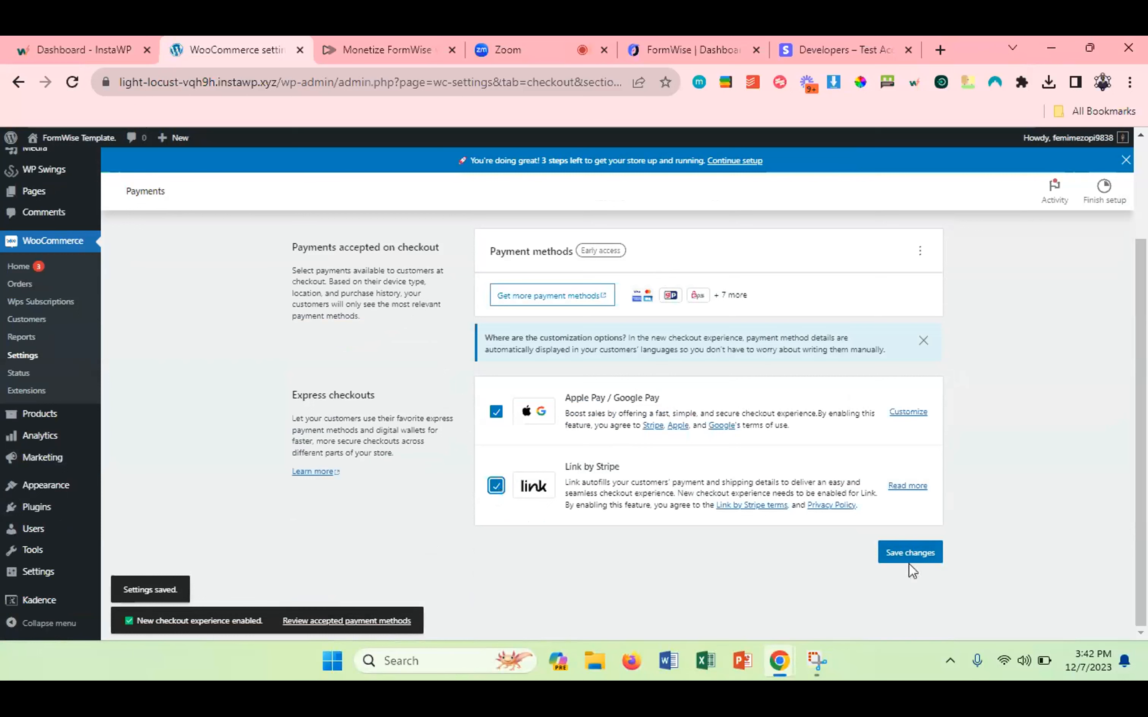
left_click(896, 554)
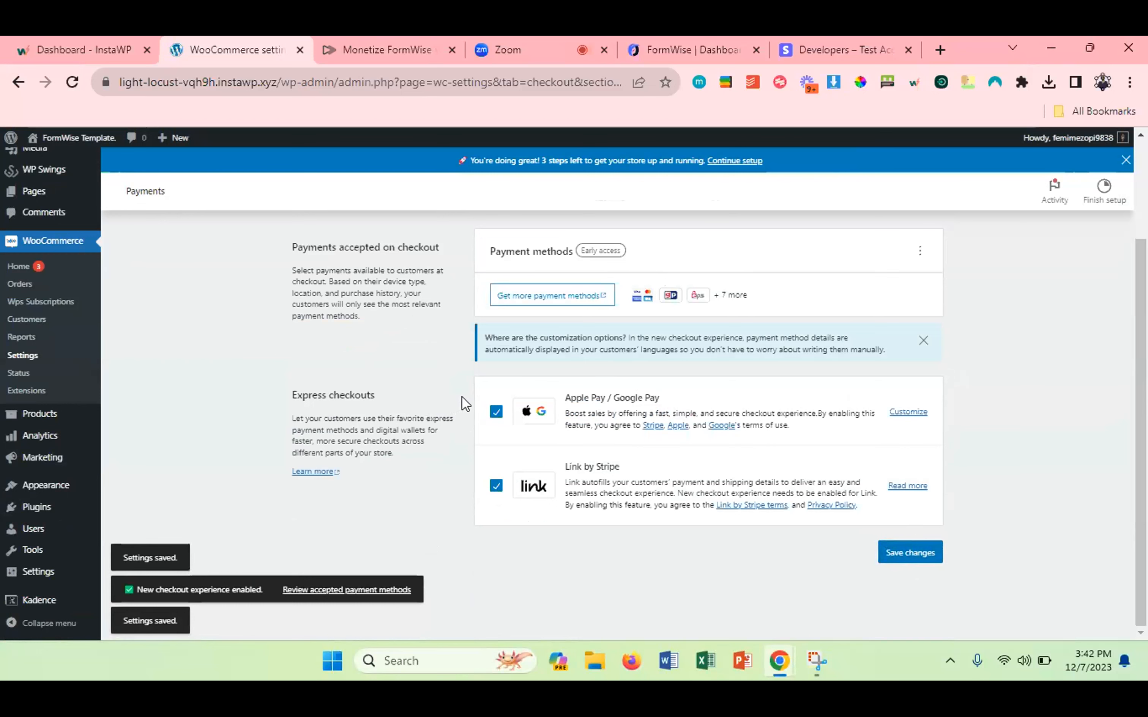
left_click(896, 554)
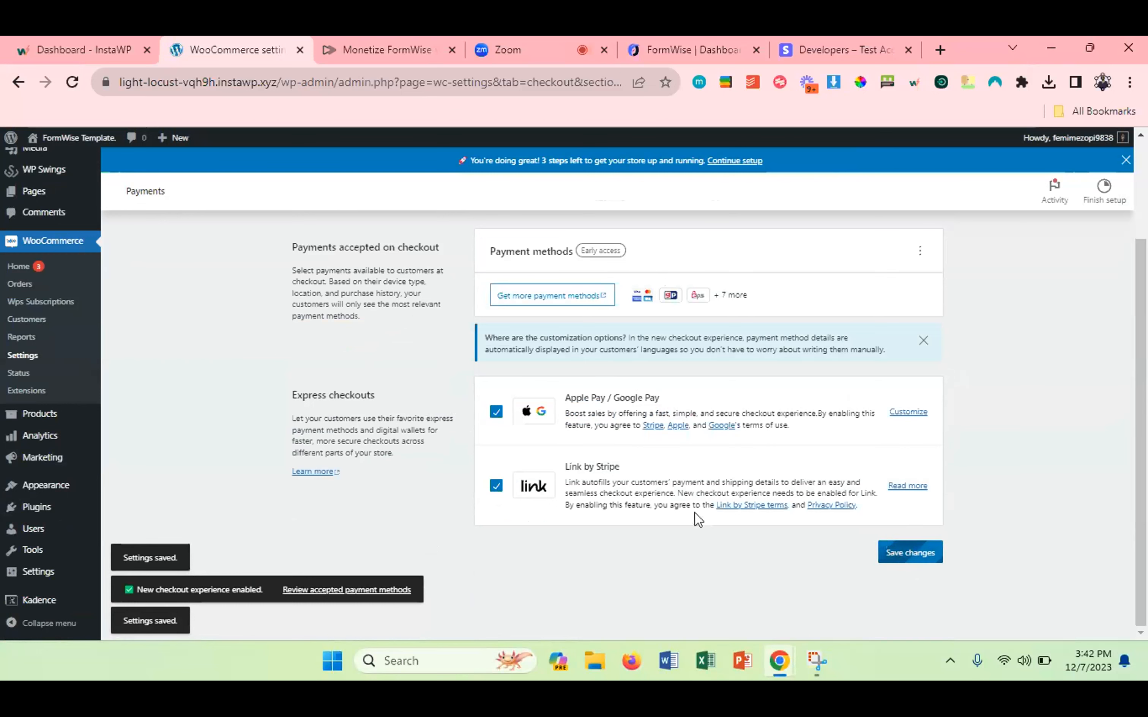
Open the Starter product's store page from the product list in a new tab and bring up its checkout.
scroll(383, 289, "up", 3)
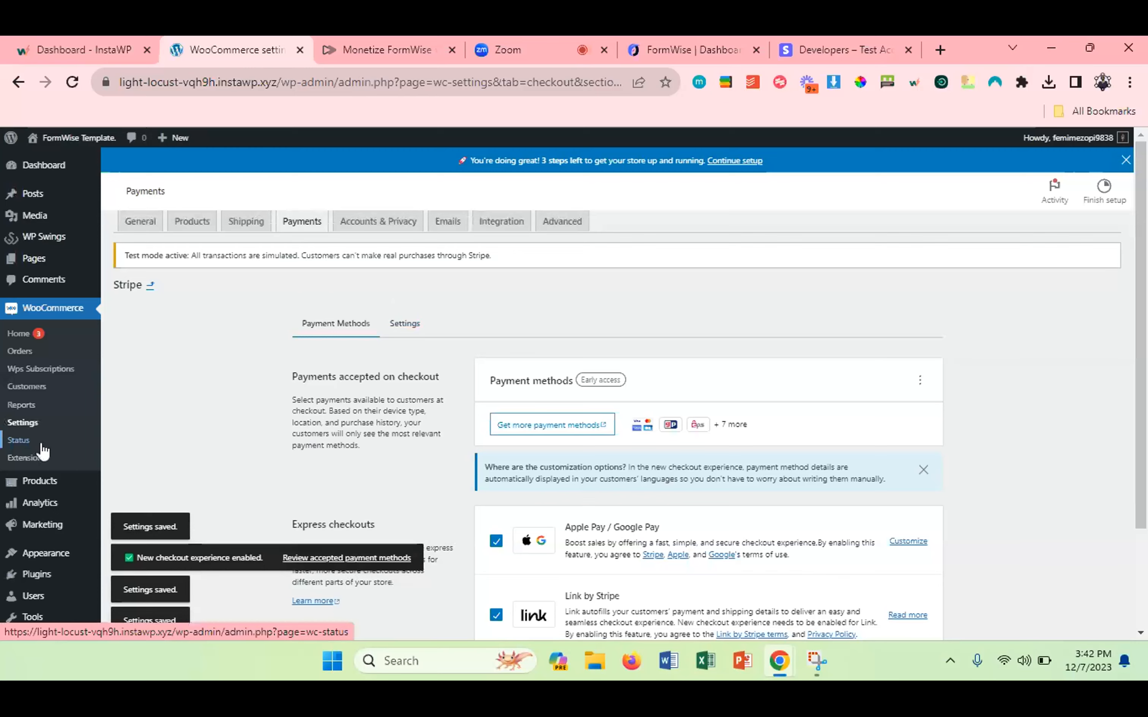
scroll(41, 439, "down", 1)
mouse_move(40, 441)
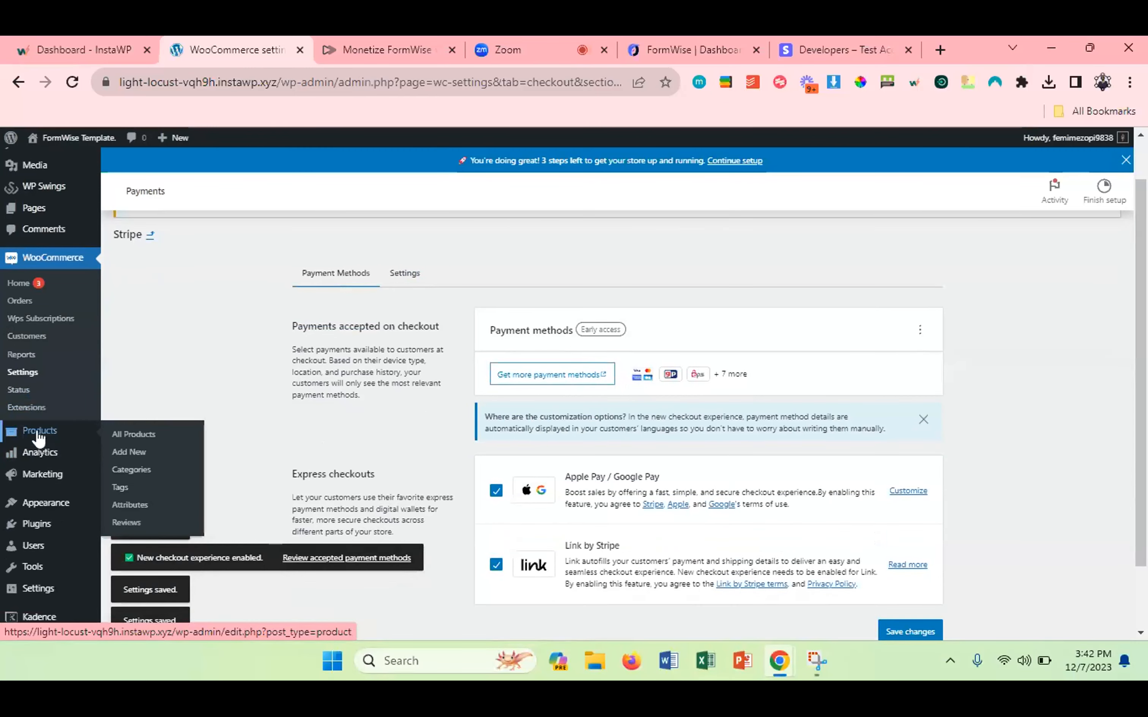
left_click(38, 436)
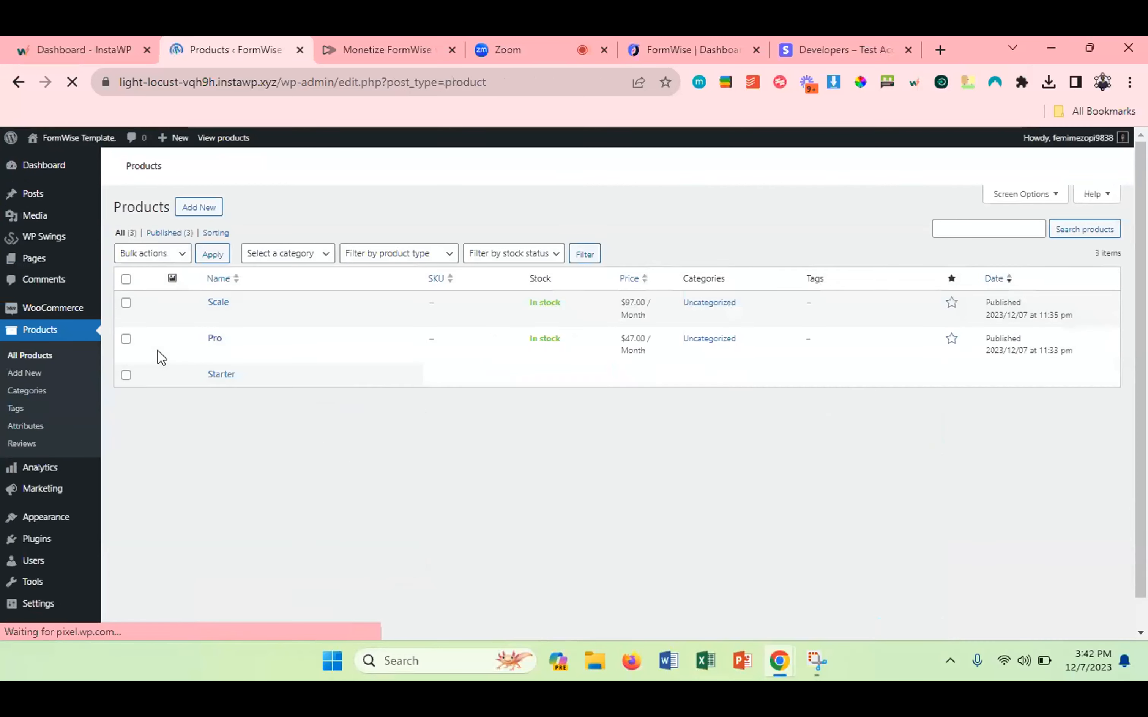
mouse_move(338, 382)
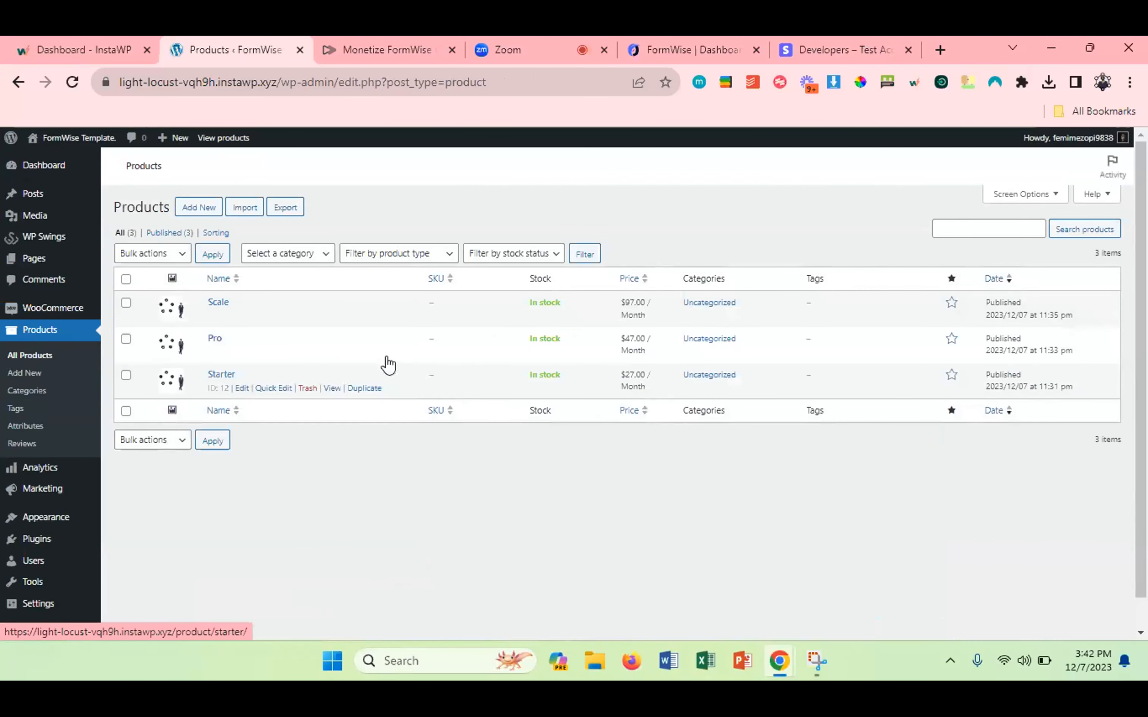
right_click(332, 388)
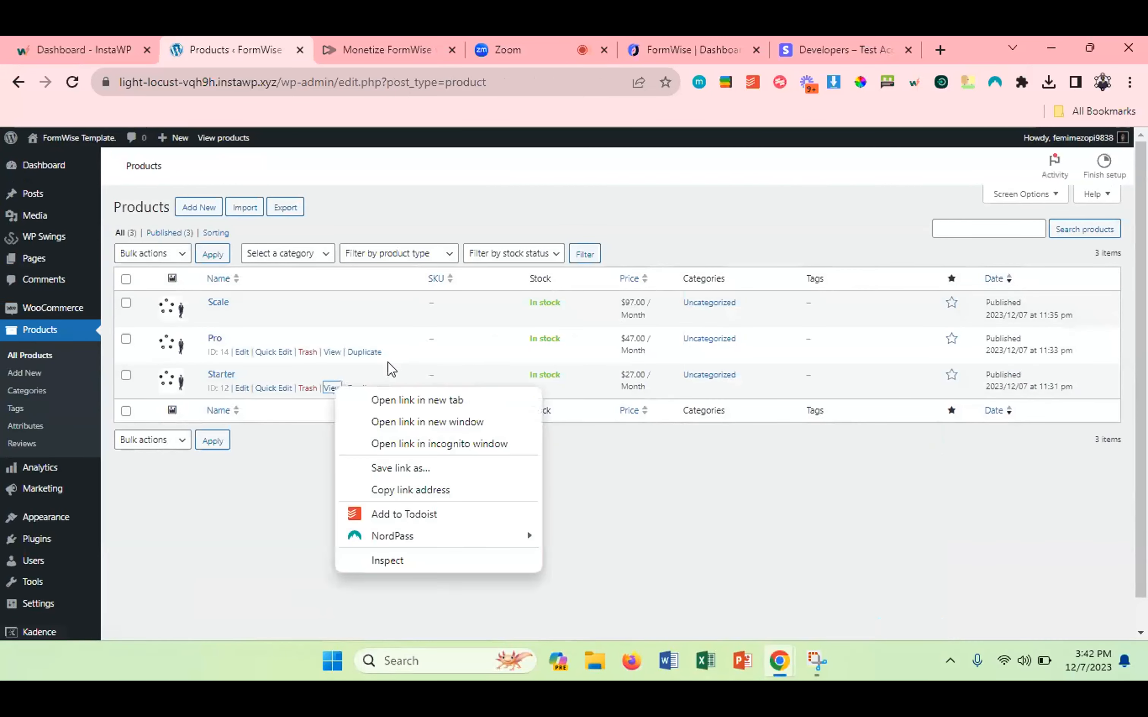
left_click(389, 398)
left_click(352, 57)
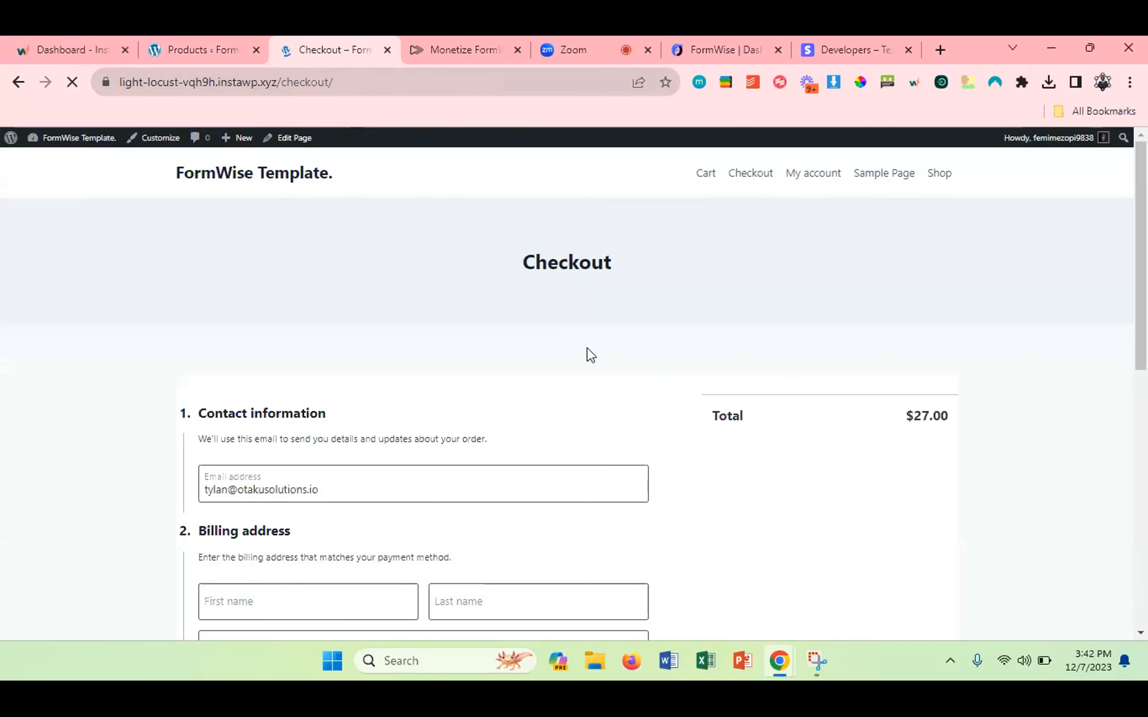
Examine the Starter checkout page's contact, billing, order summary and payment options sections, and close the page.
scroll(586, 348, "down", 5)
scroll(586, 349, "down", 5)
scroll(586, 348, "down", 3)
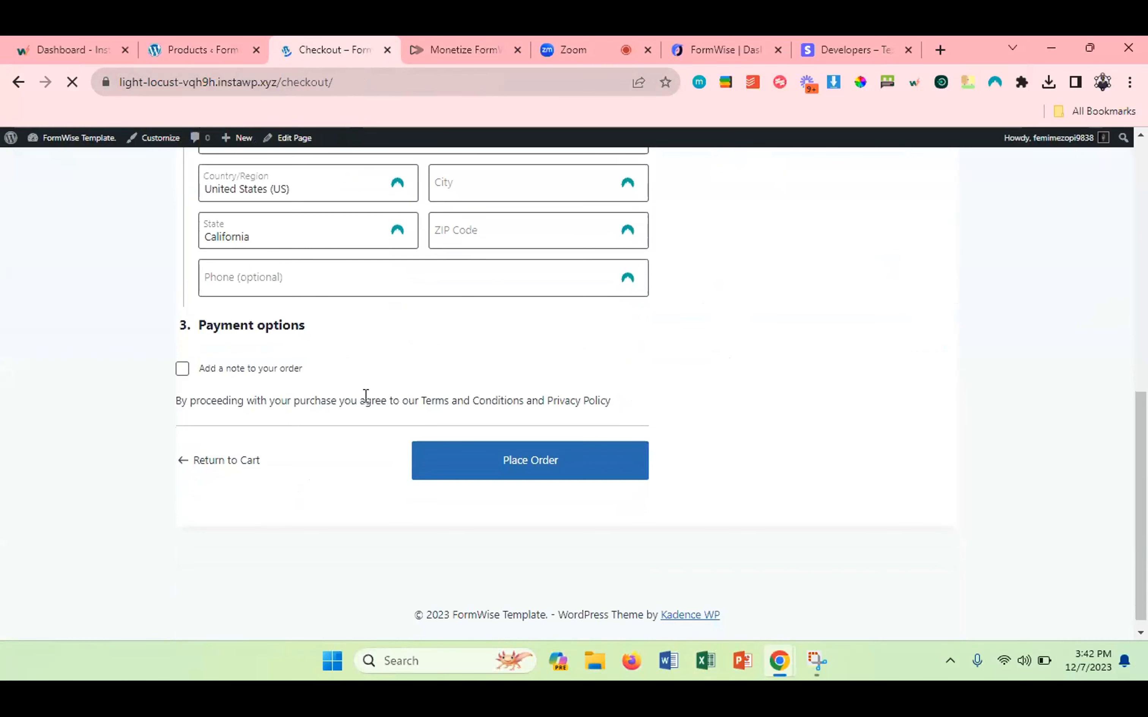
scroll(487, 341, "up", 5)
scroll(488, 341, "up", 1)
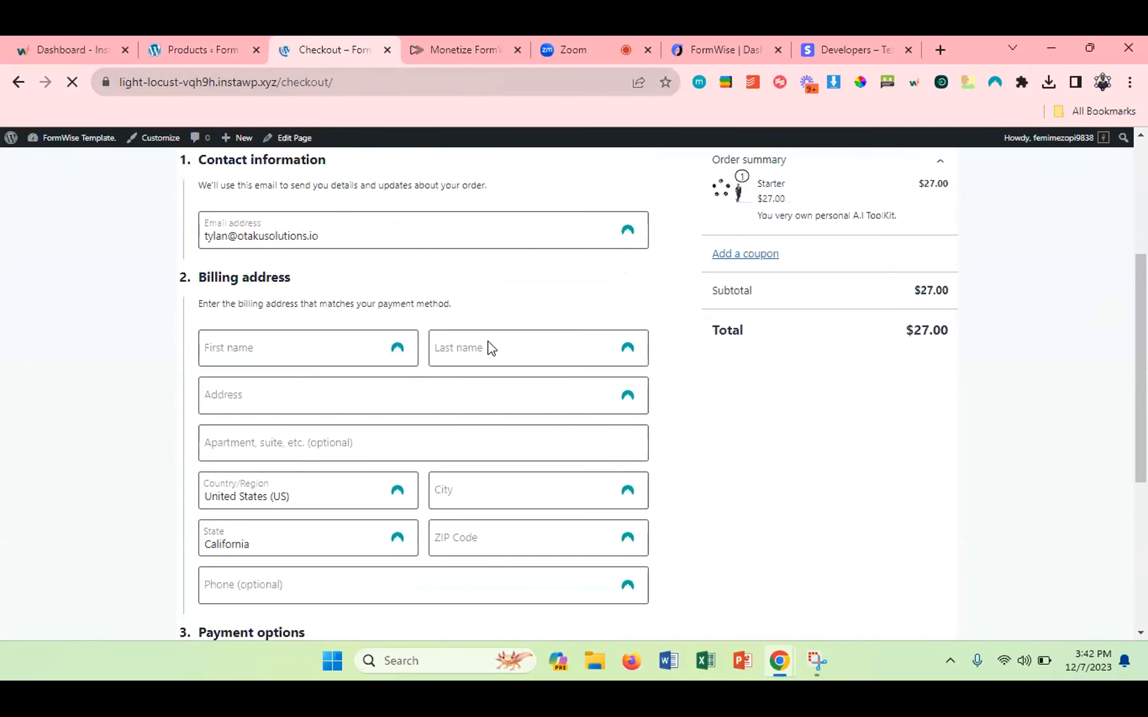
scroll(487, 341, "down", 5)
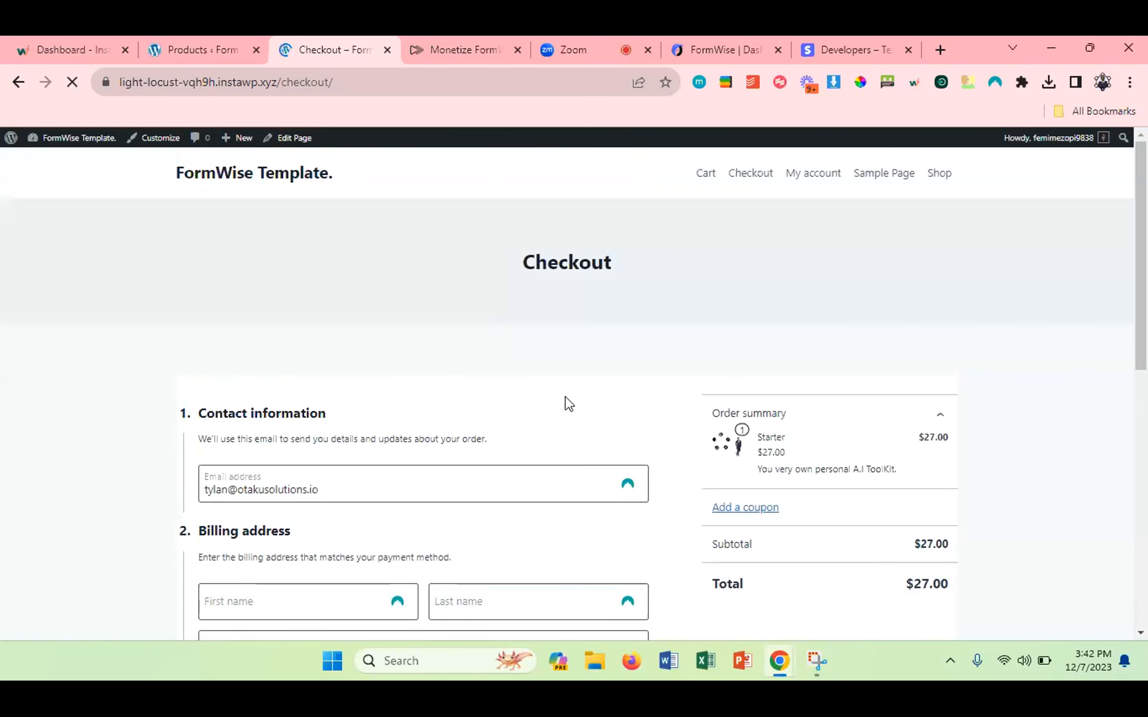
scroll(565, 397, "down", 8)
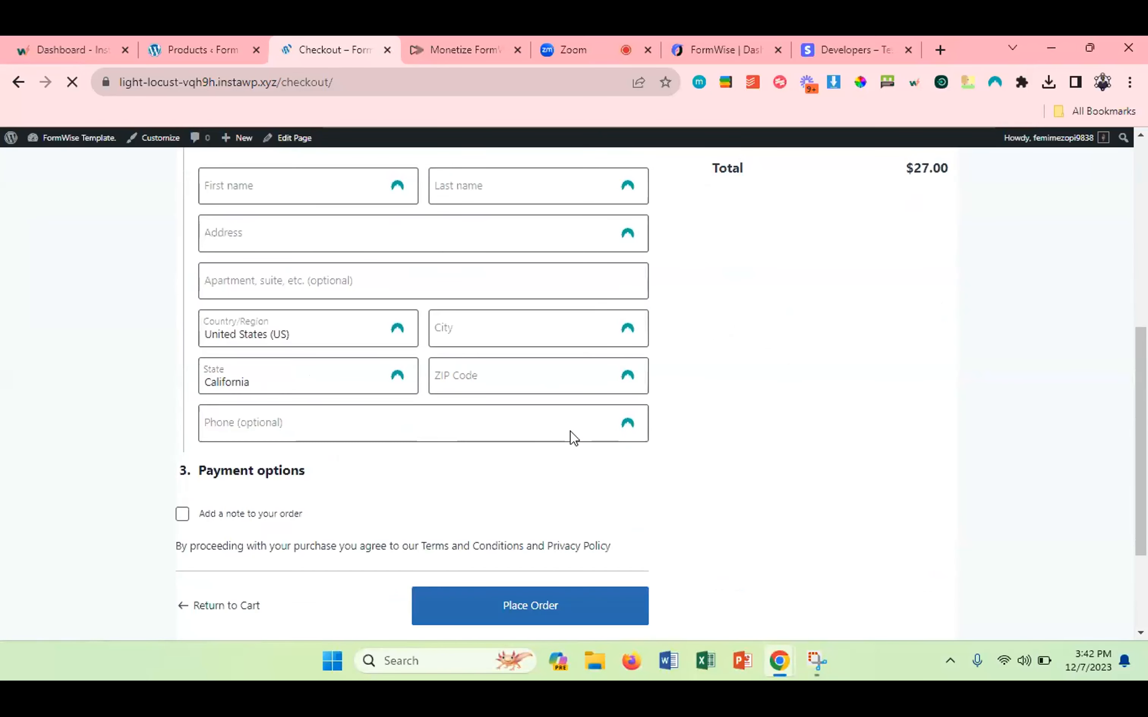
scroll(570, 431, "down", 3)
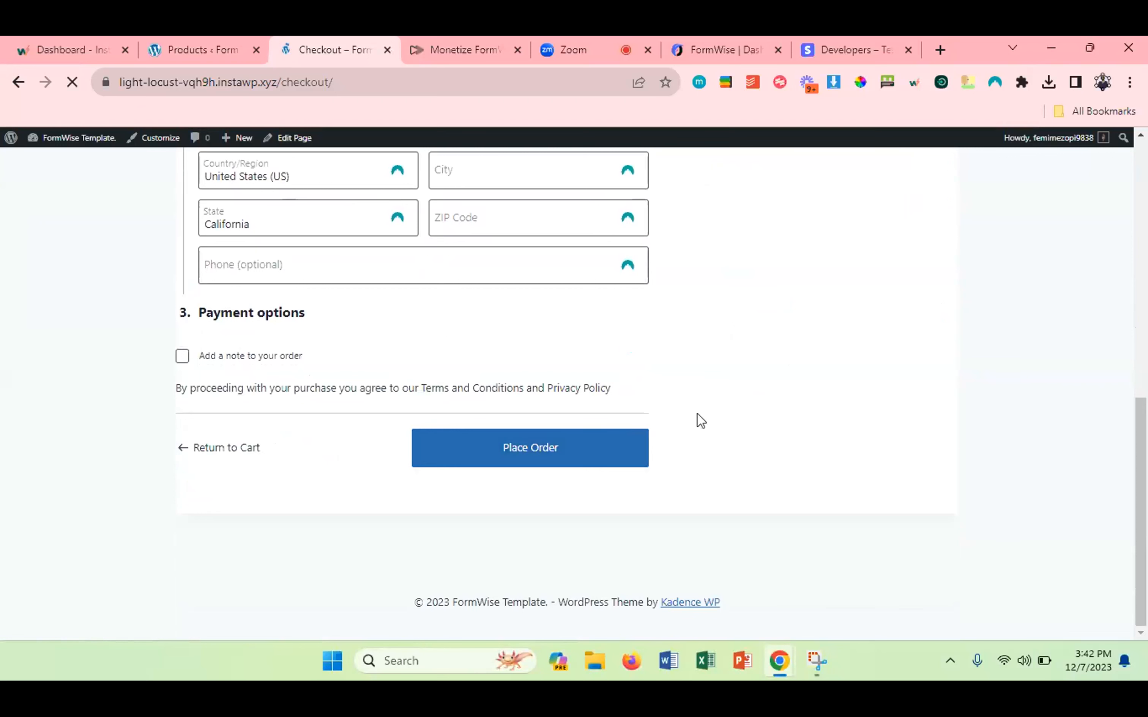
scroll(601, 330, "up", 11)
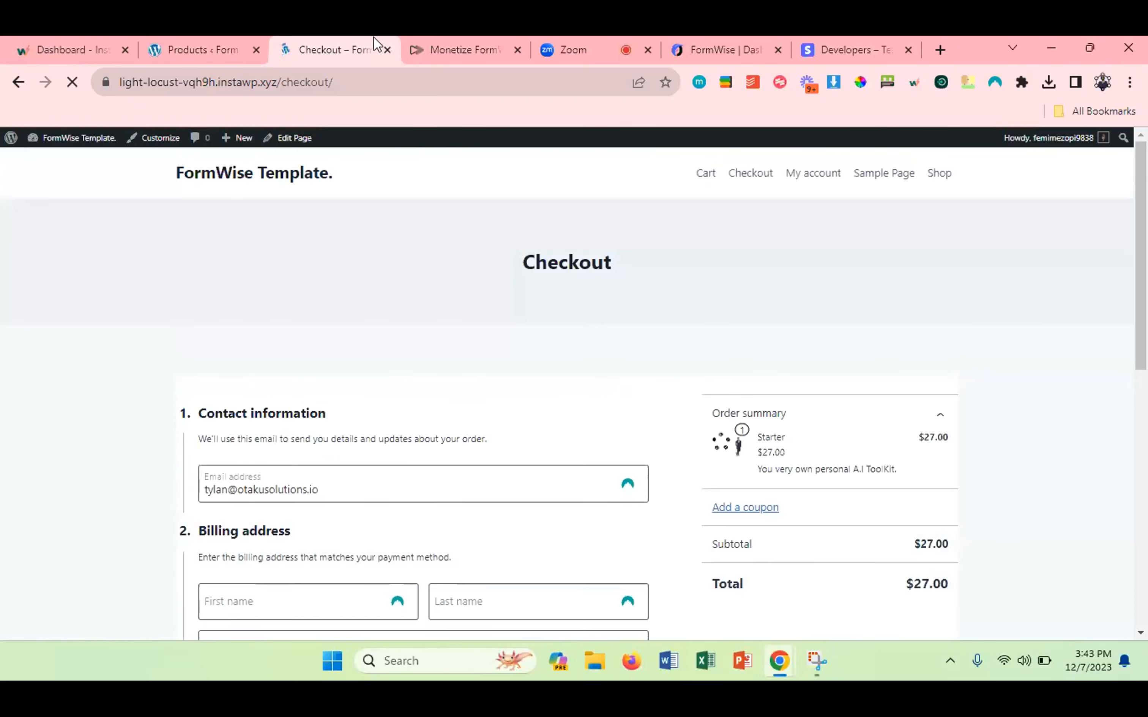
left_click(387, 50)
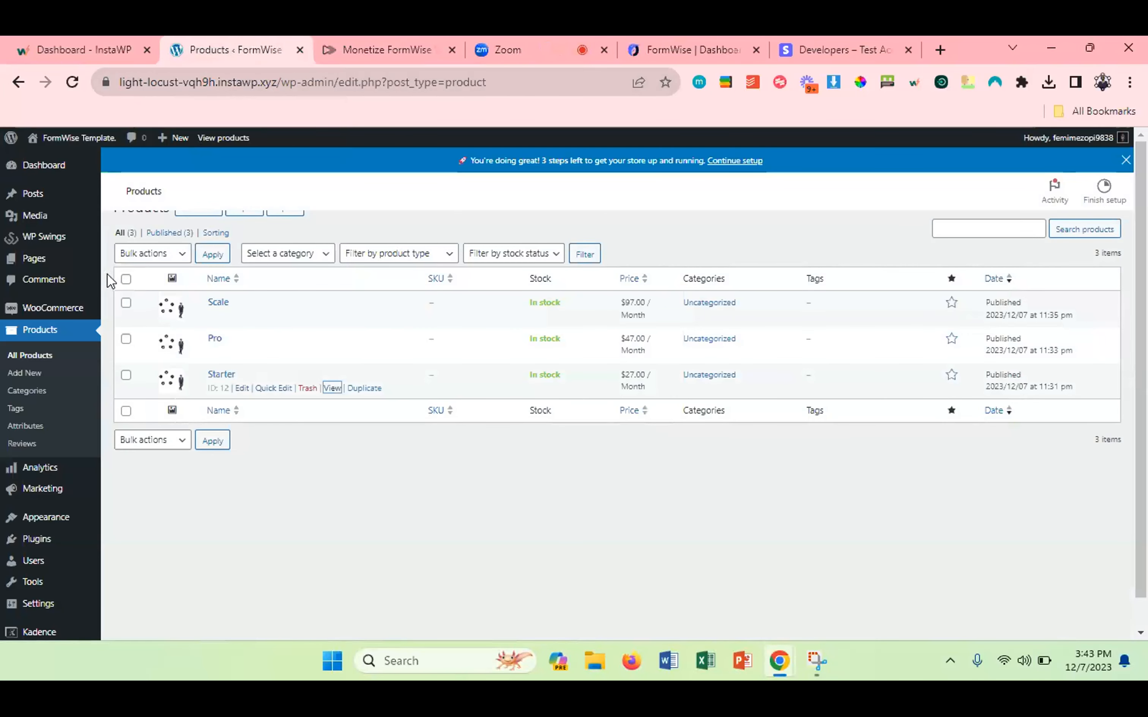
In the Monetize FormWise checklist, mark Setting Up Permalinks, Set Your Site Name & Title and Set Your Time Zone as done.
left_click(343, 43)
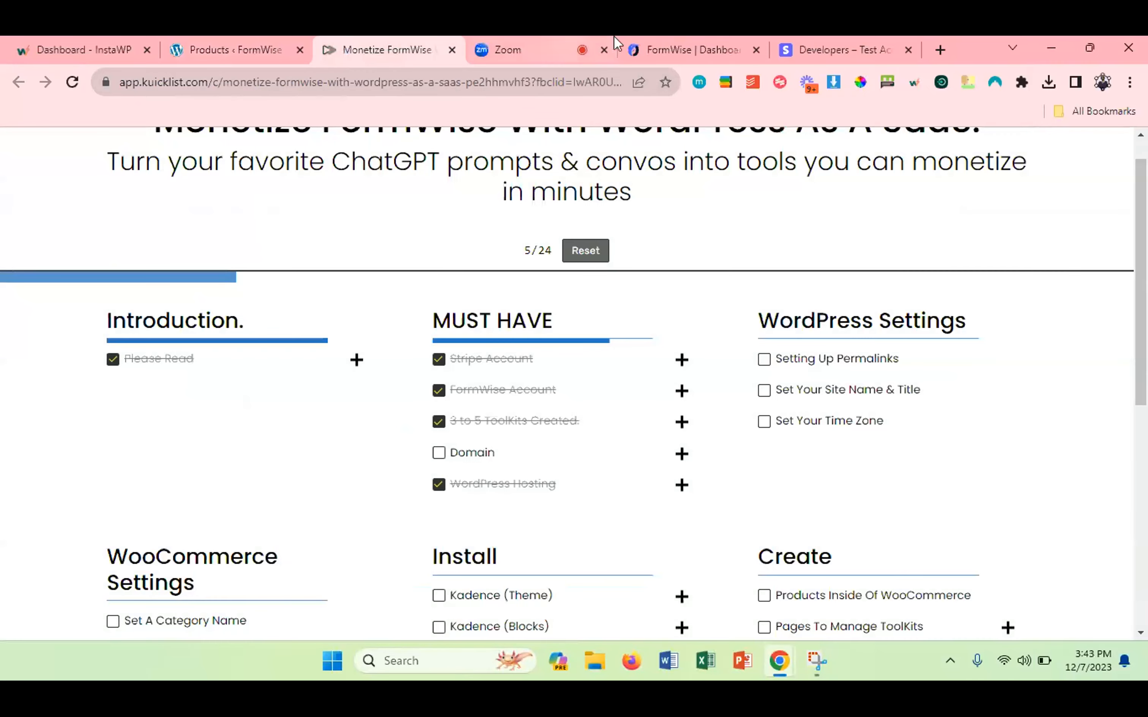
left_click(766, 361)
left_click(765, 391)
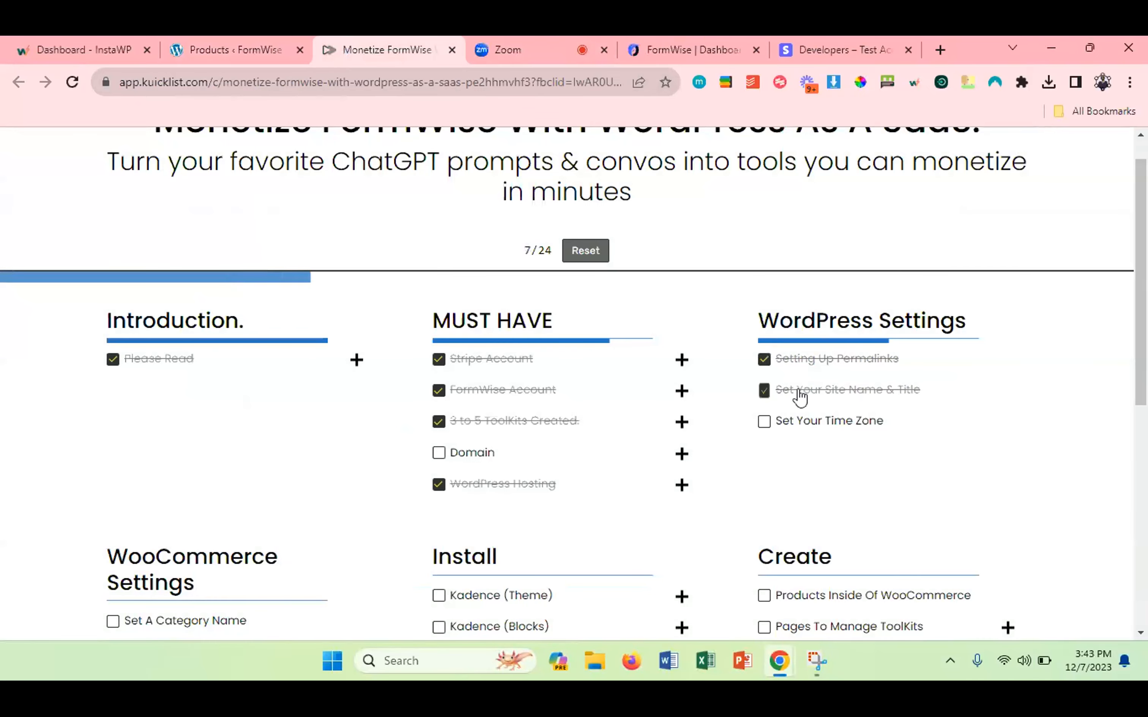
left_click(764, 421)
Mark Kadence (Theme), Kadence (Blocks), WooCommerce, Stripe and WP Swings as done in the checklist's Install section.
scroll(398, 505, "down", 3)
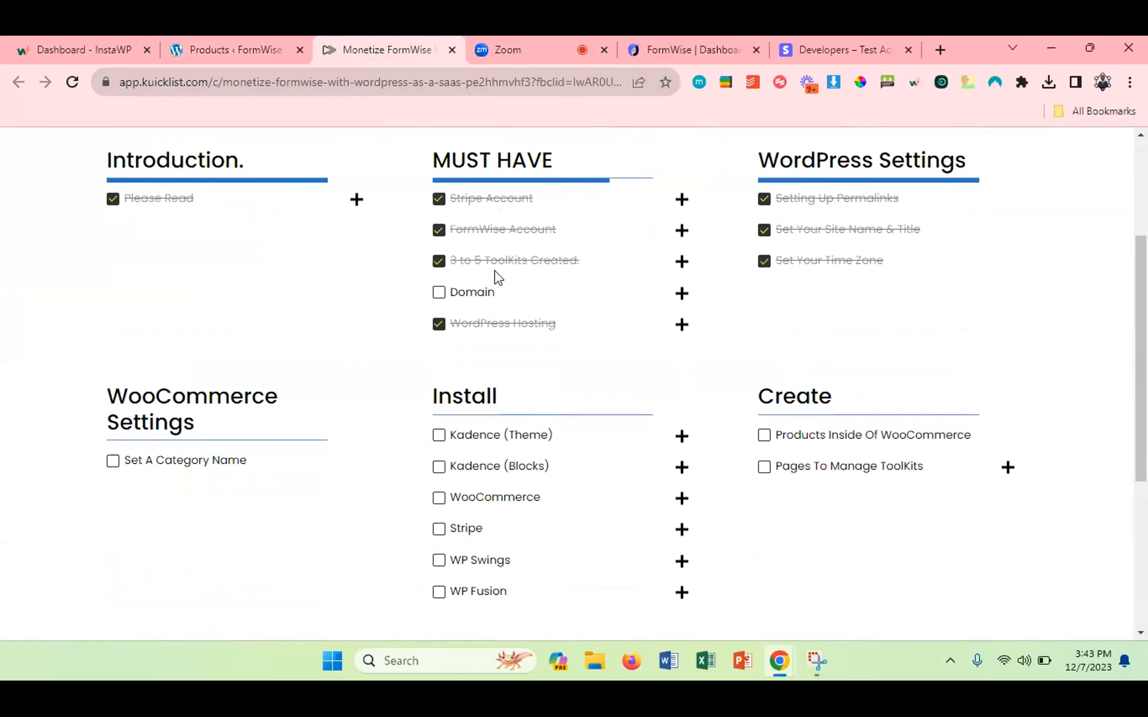
left_click(439, 436)
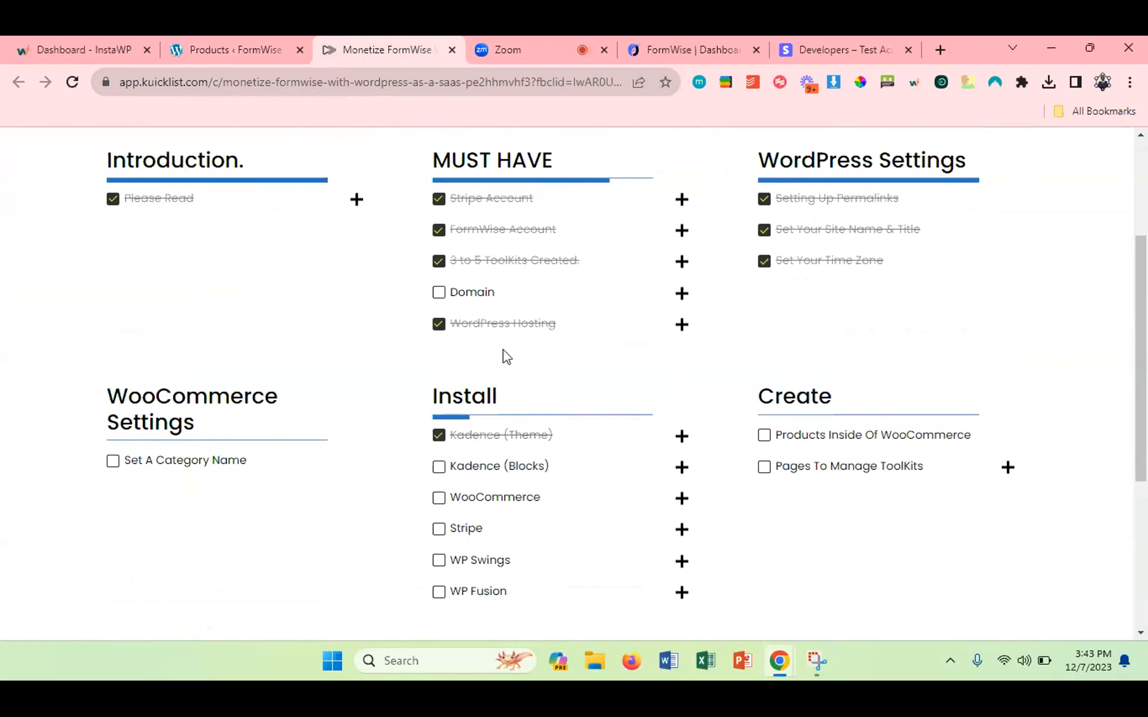
left_click(439, 467)
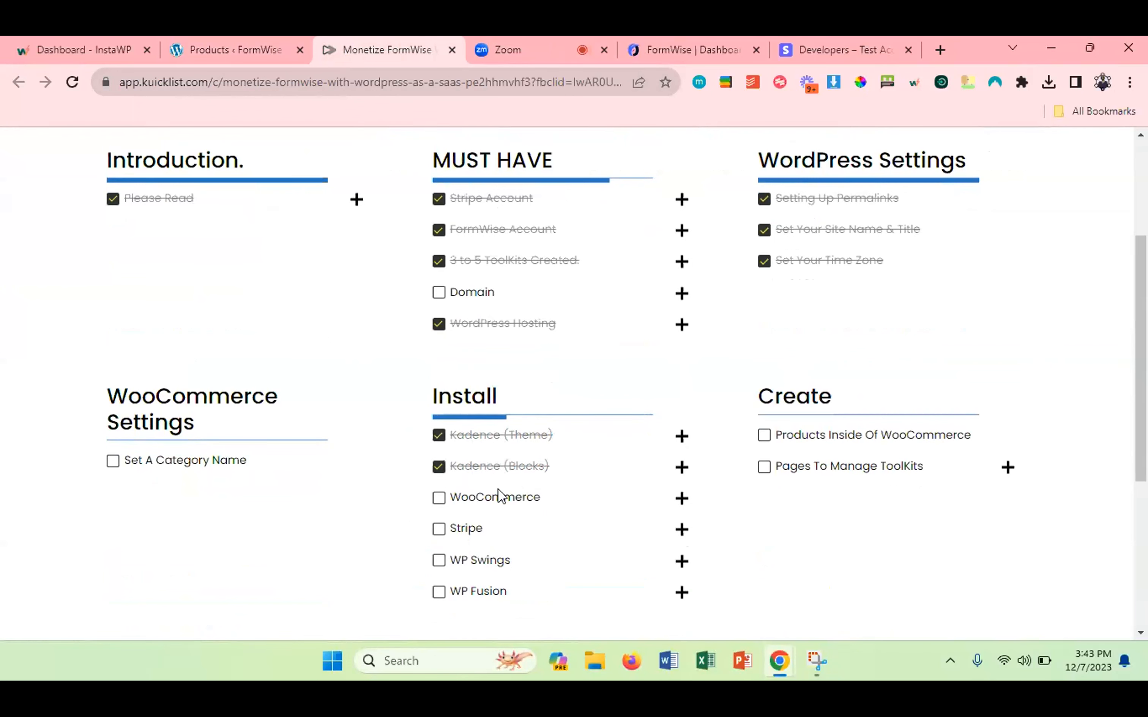
left_click(439, 498)
left_click(440, 529)
left_click(440, 561)
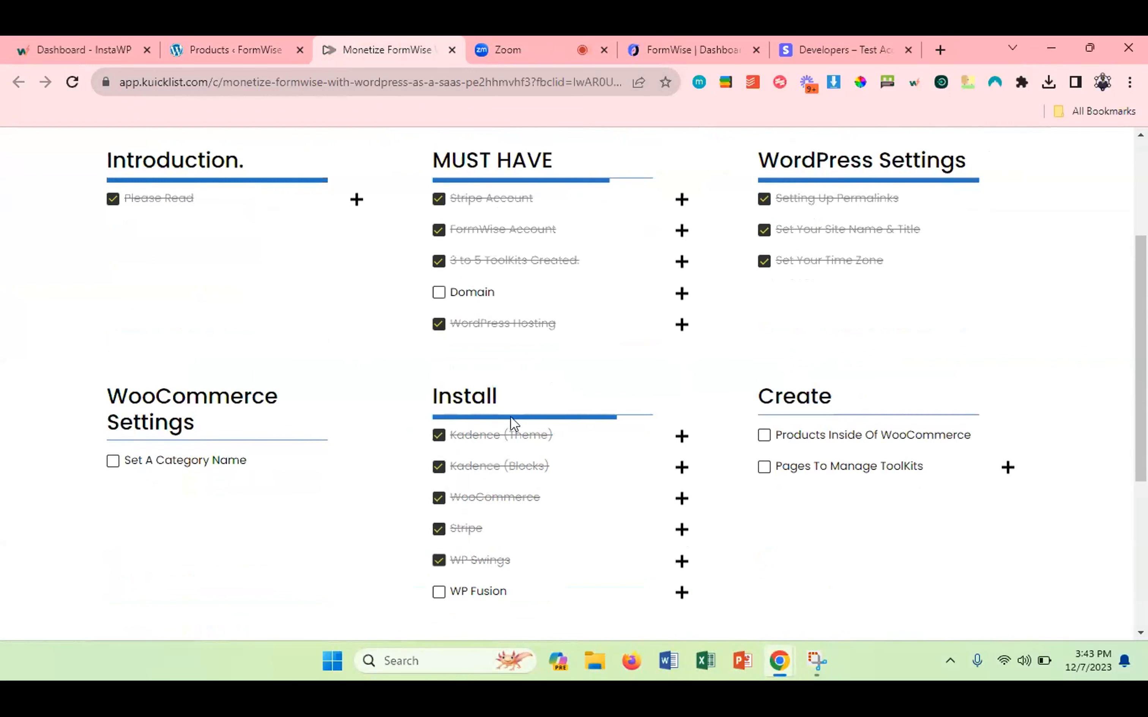
scroll(507, 510, "down", 2)
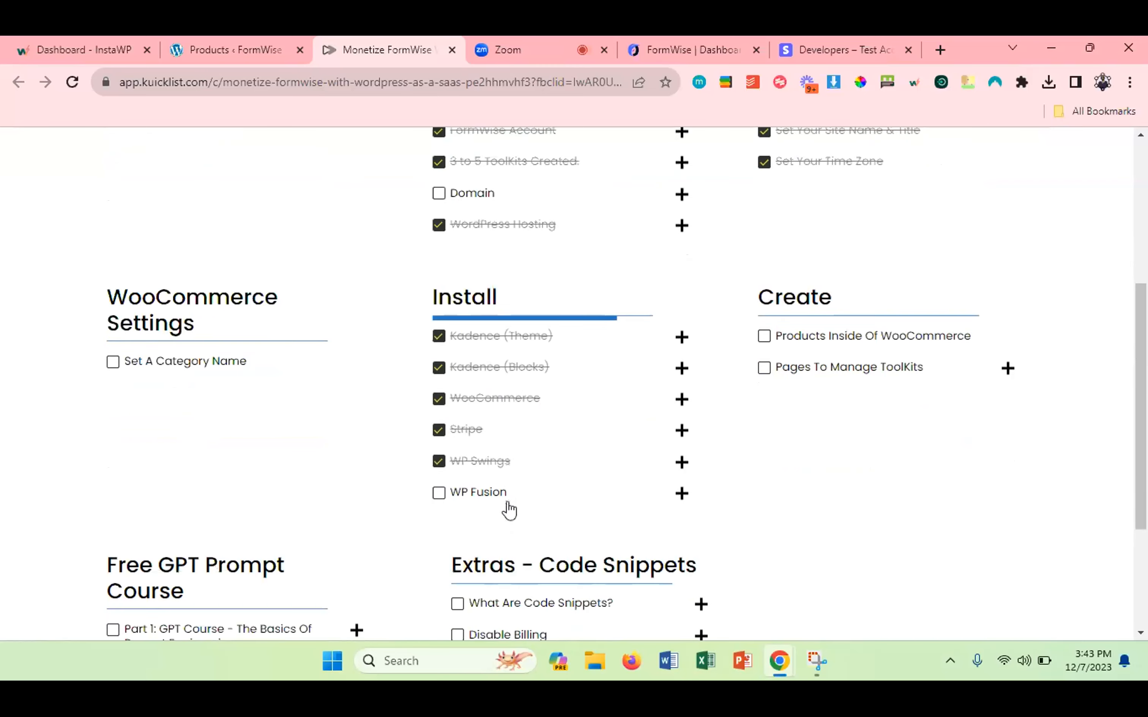
scroll(507, 502, "down", 1)
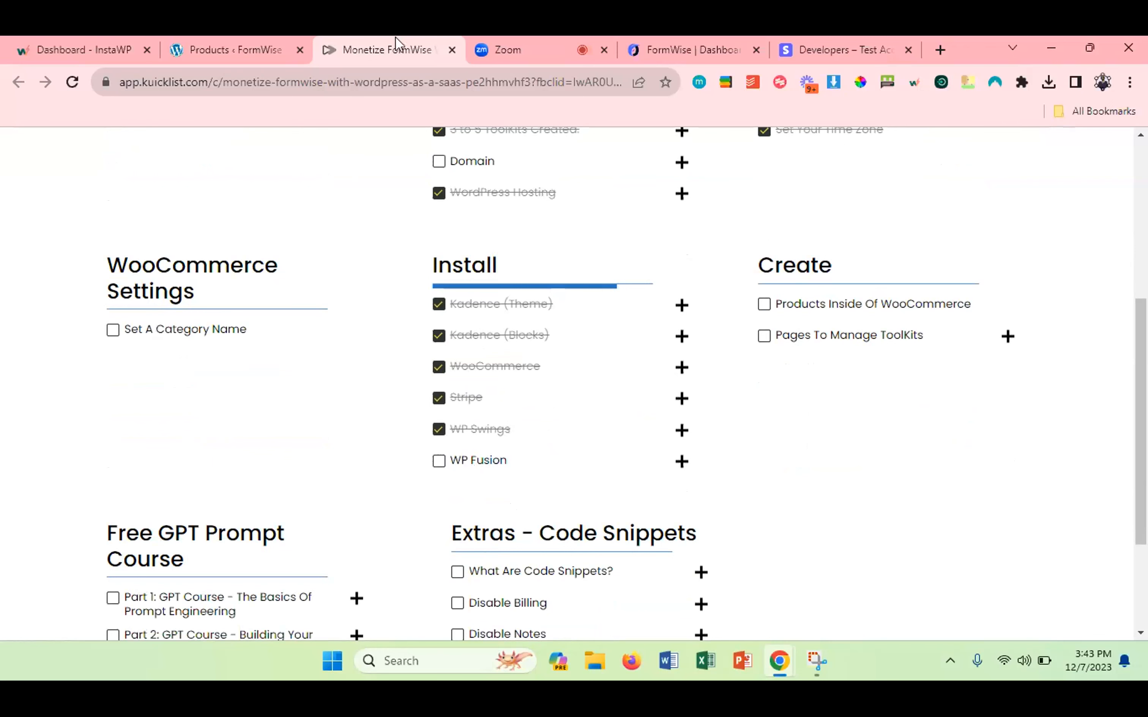
Return to the WordPress site's product categories and clear the Uncategorized category's slug in quick edit.
left_click(245, 45)
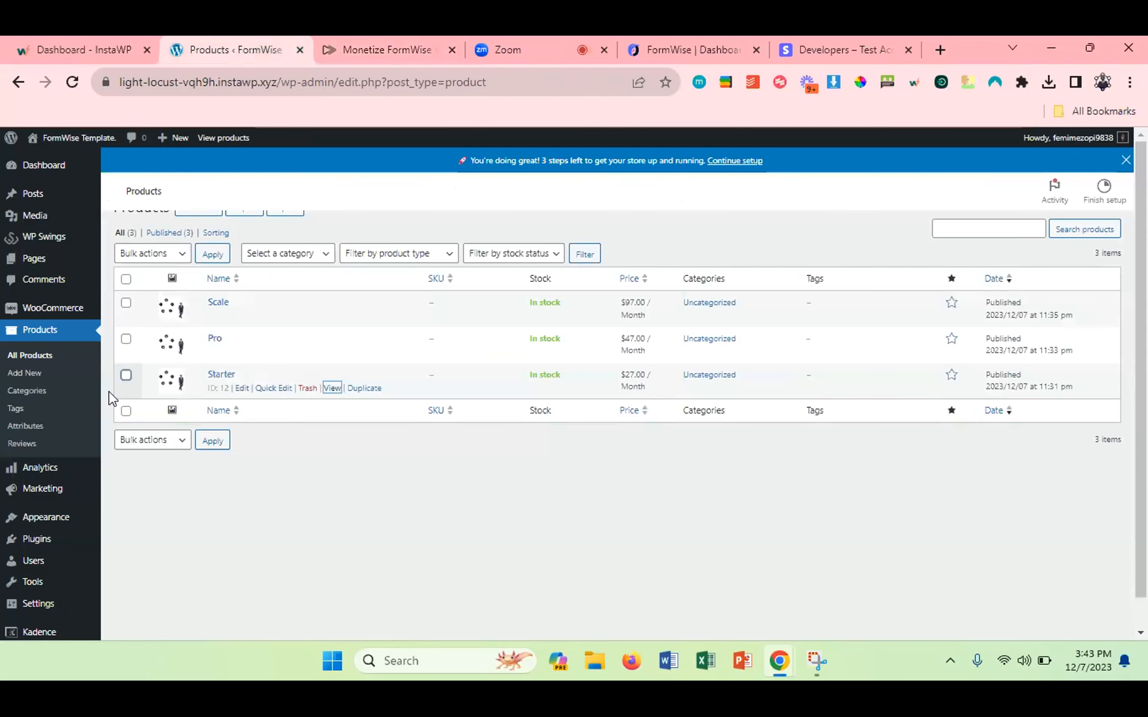
left_click(34, 390)
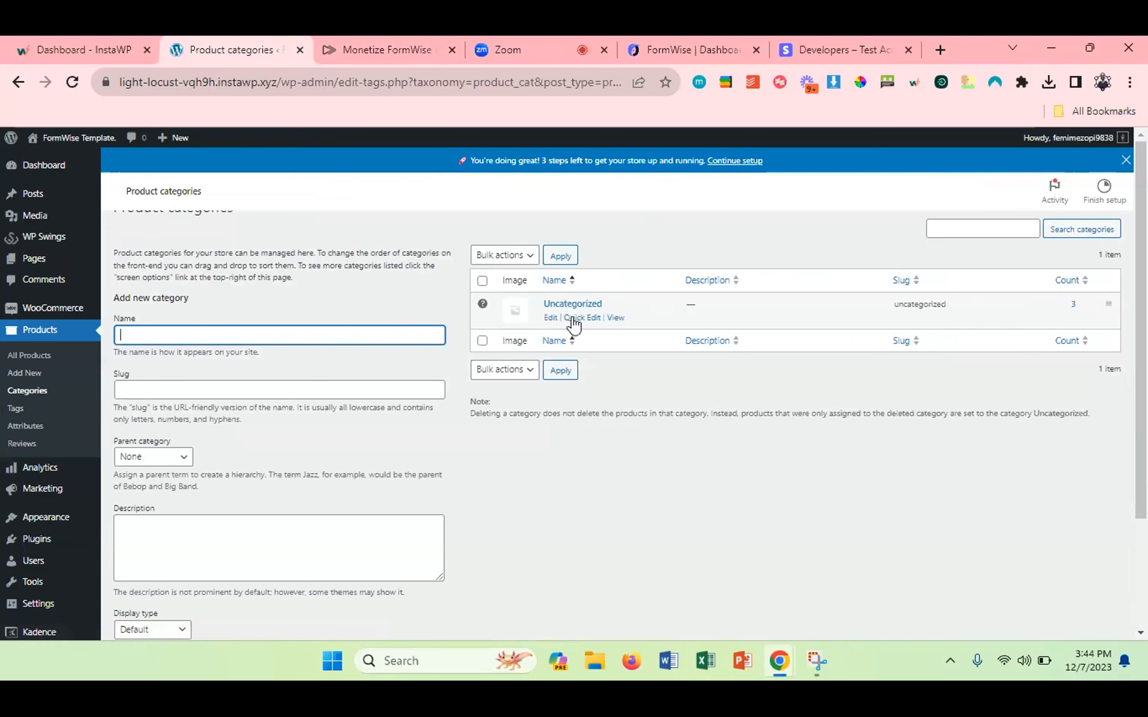
left_click(573, 317)
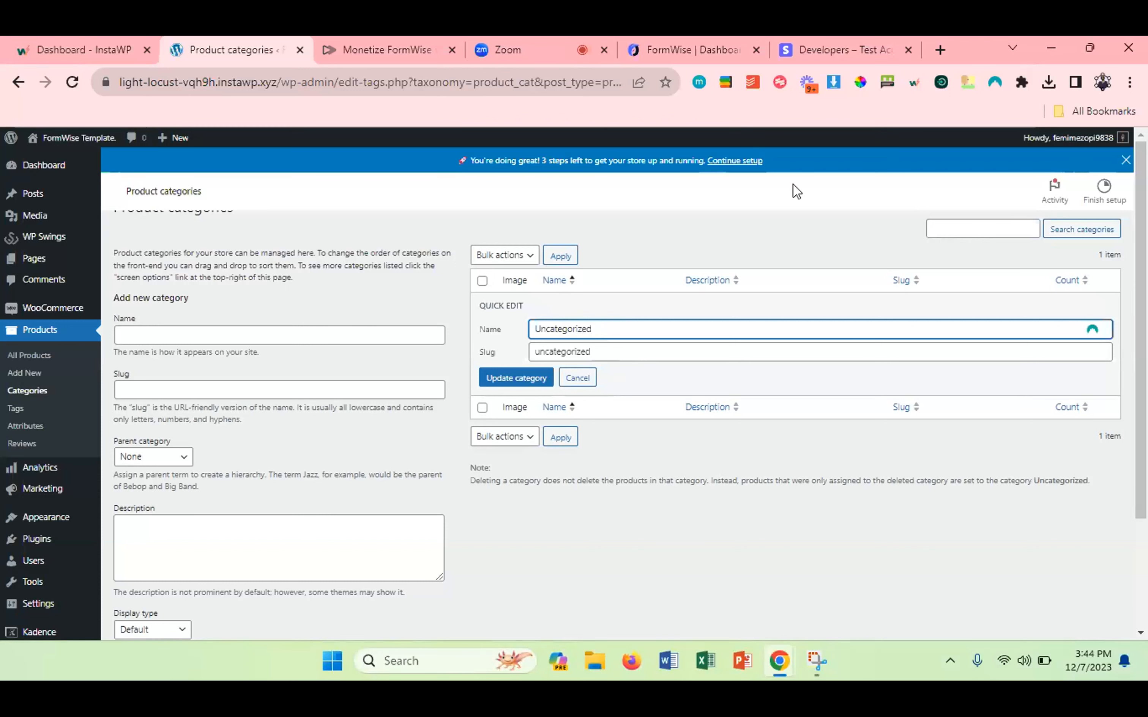
double_click(579, 351)
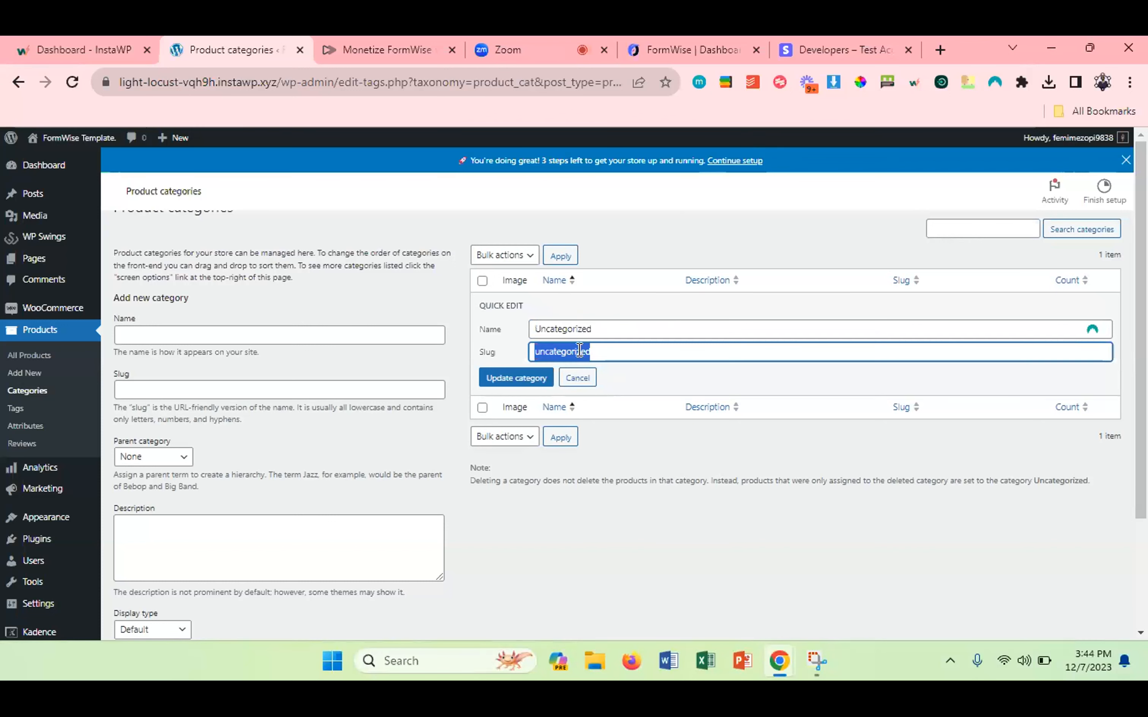
key("BackSpace")
Rename the Uncategorized product category to "A.I ToolKit" and update it.
double_click(542, 328)
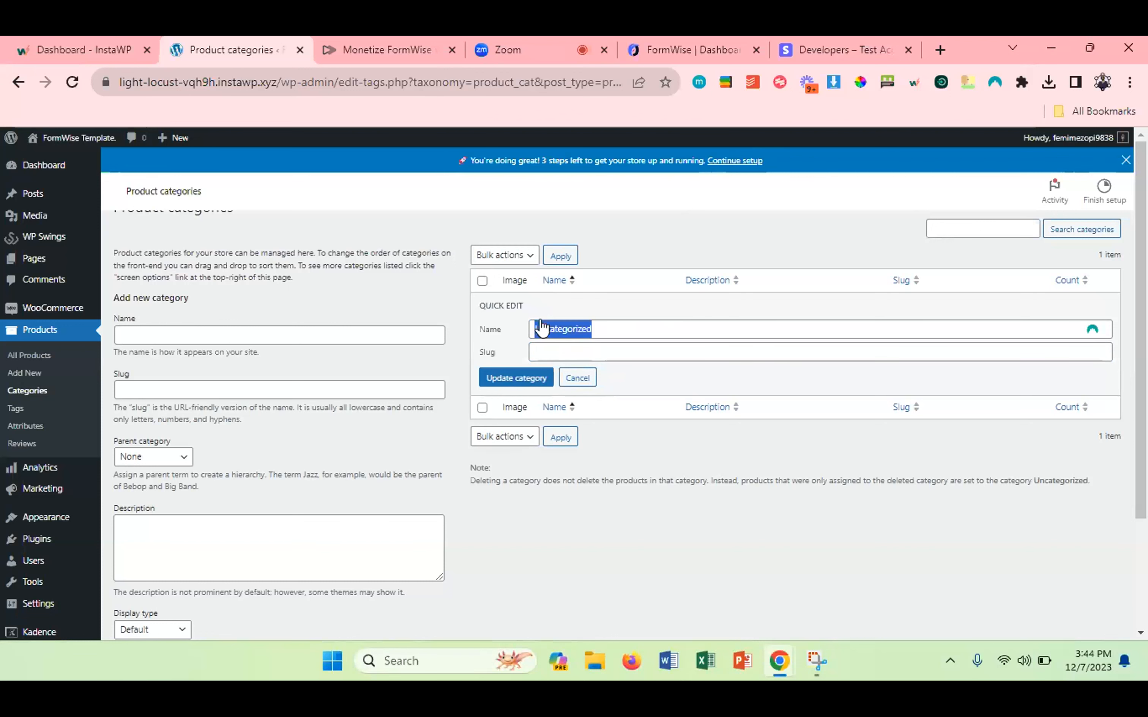
left_click(562, 330)
key("BackSpace")
key("BackSpace")
key("BackSpace")
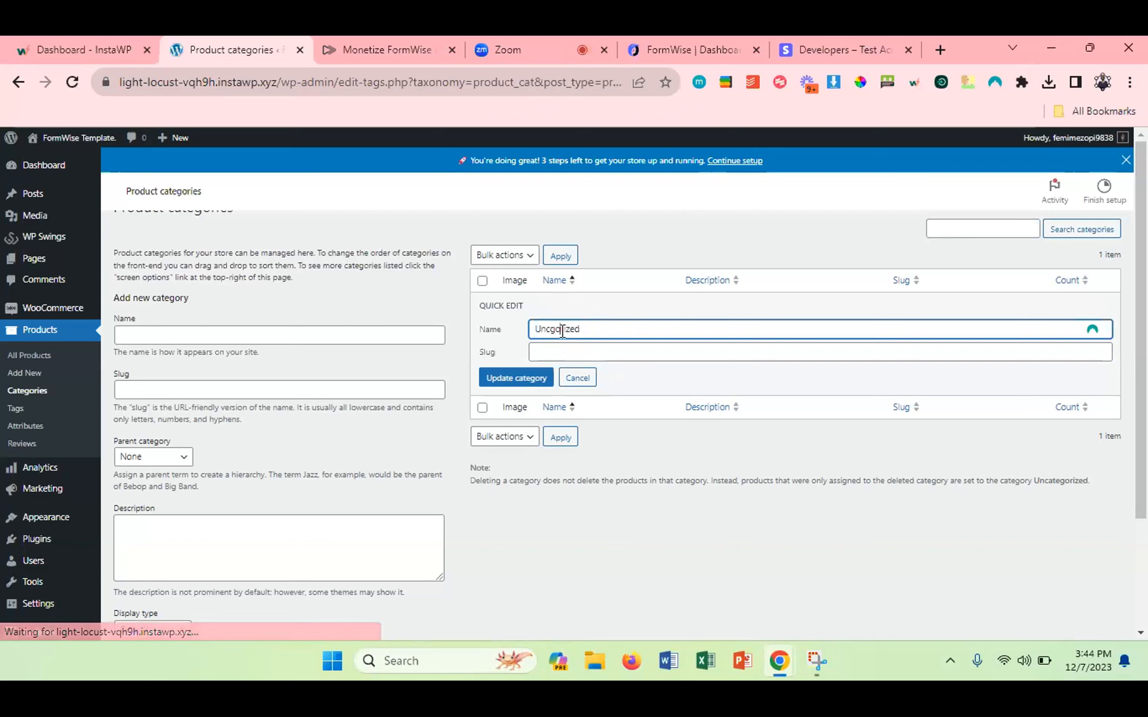
double_click(562, 330)
key("BackSpace")
type("A>I")
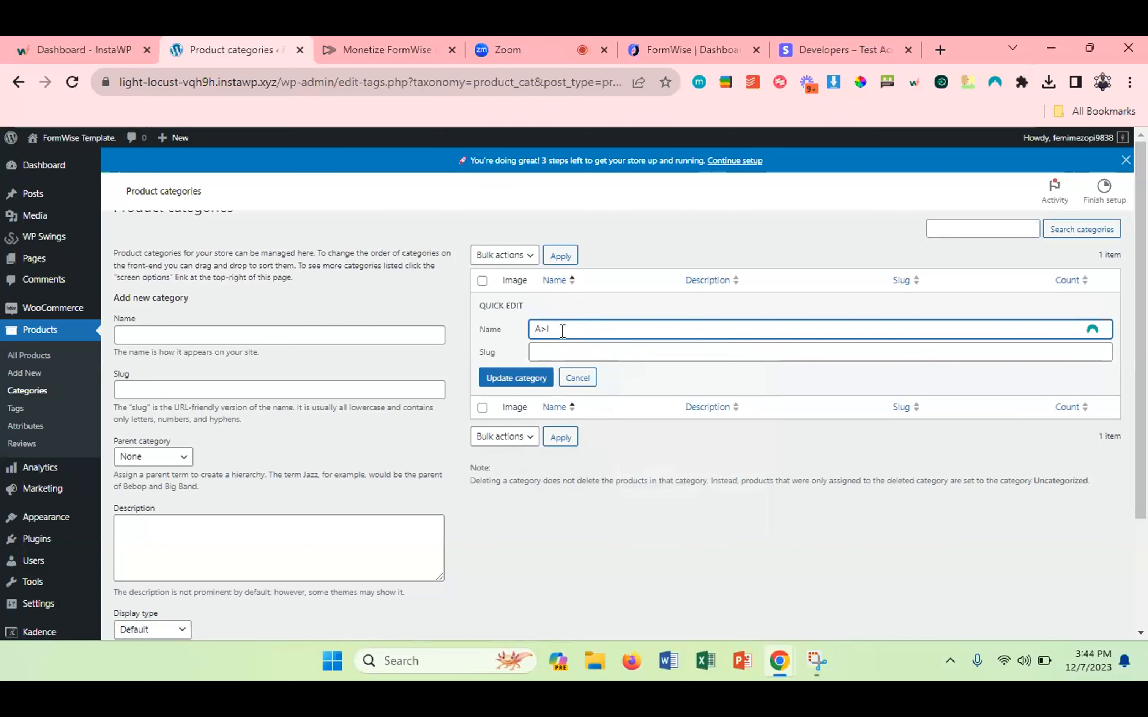
key("BackSpace")
type(".I ToolKit")
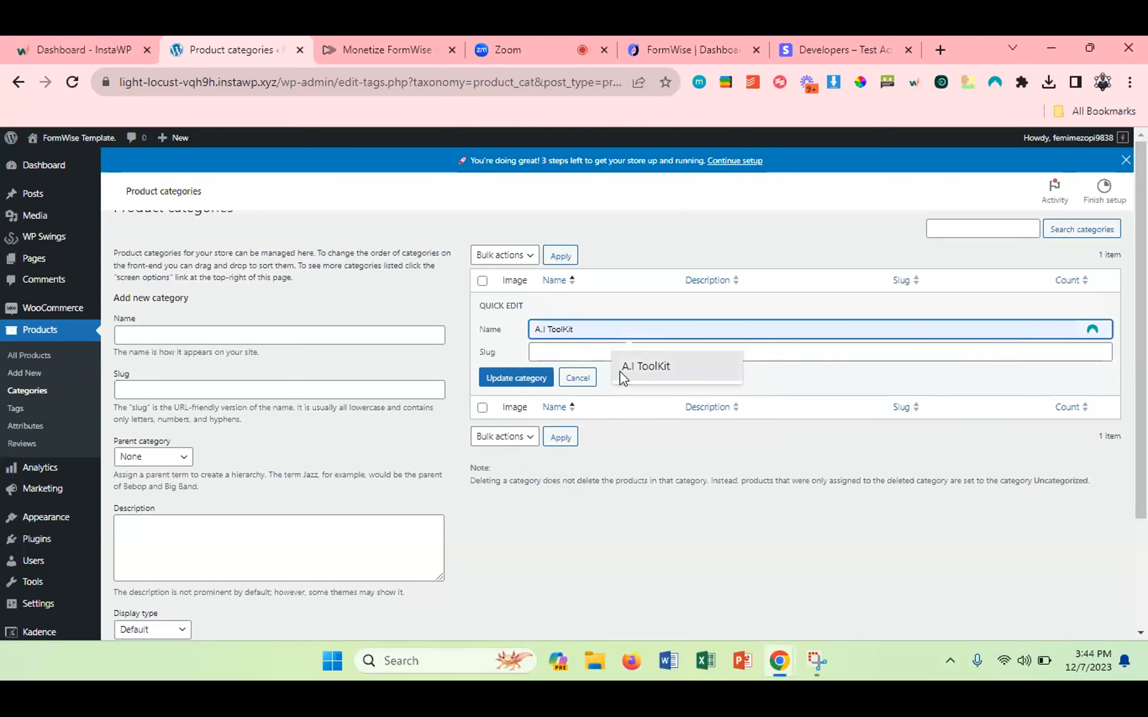
left_click(619, 369)
left_click(527, 387)
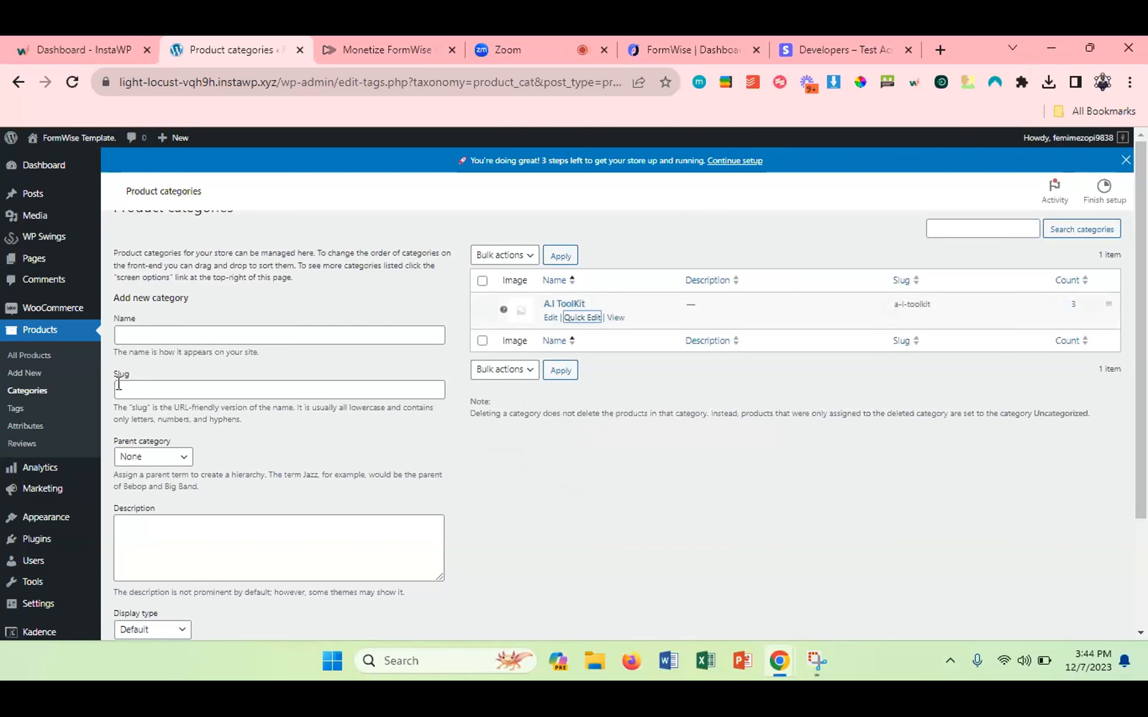
Add a new product category named "Services" with no parent category.
left_click(154, 338)
type("Services")
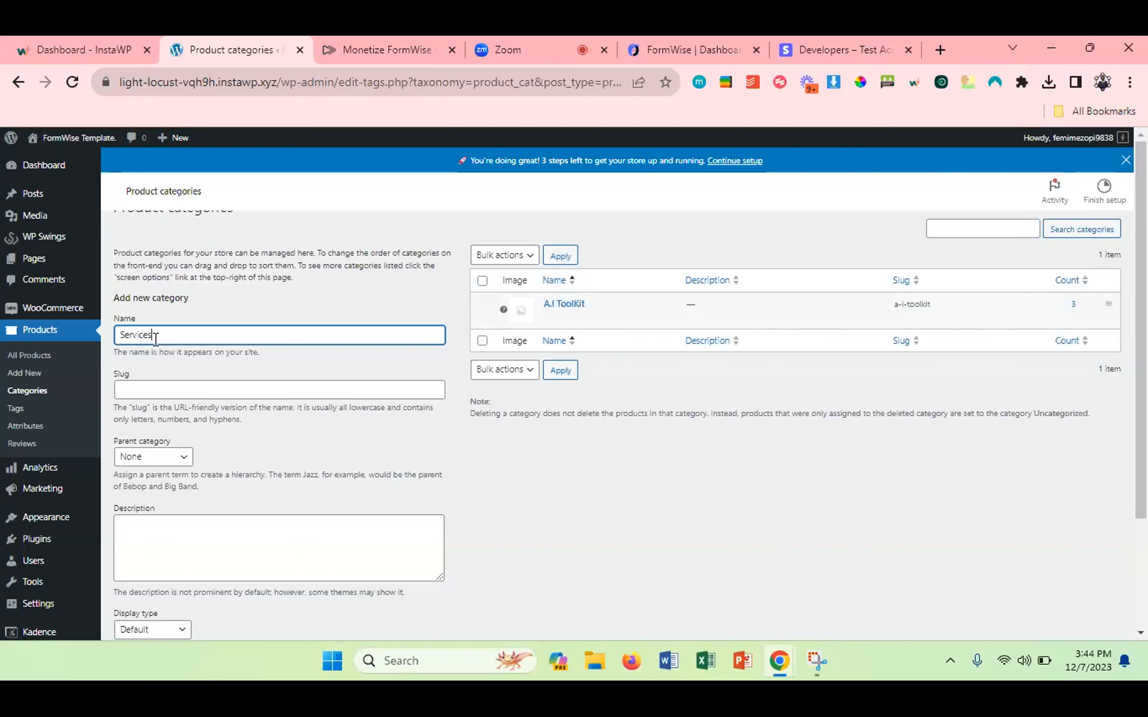
scroll(145, 469, "down", 3)
left_click(131, 575)
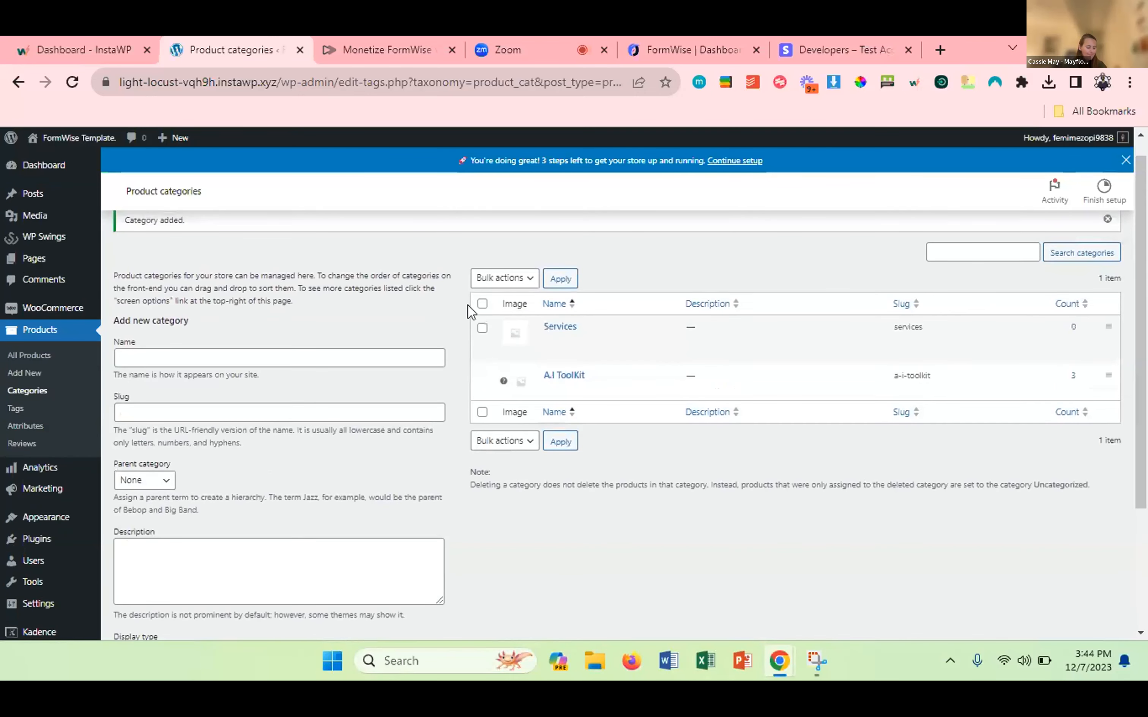
Start a new product from the products list and name it "Custom ToolKit Buildout".
left_click(18, 364)
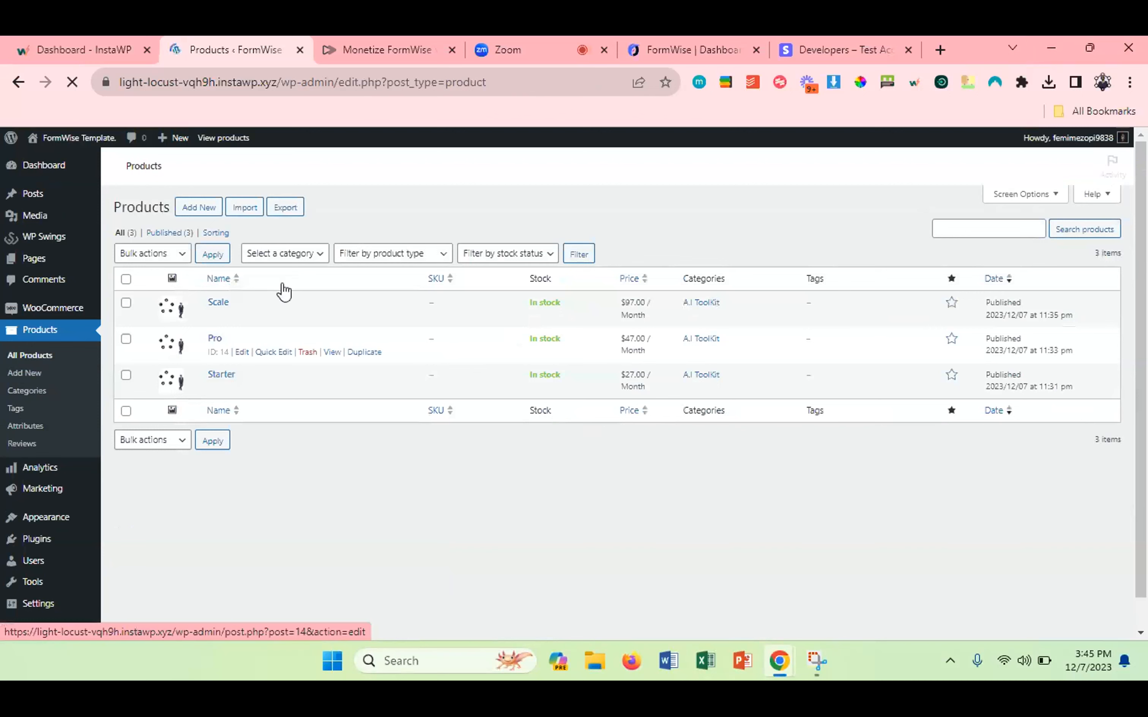
left_click(198, 211)
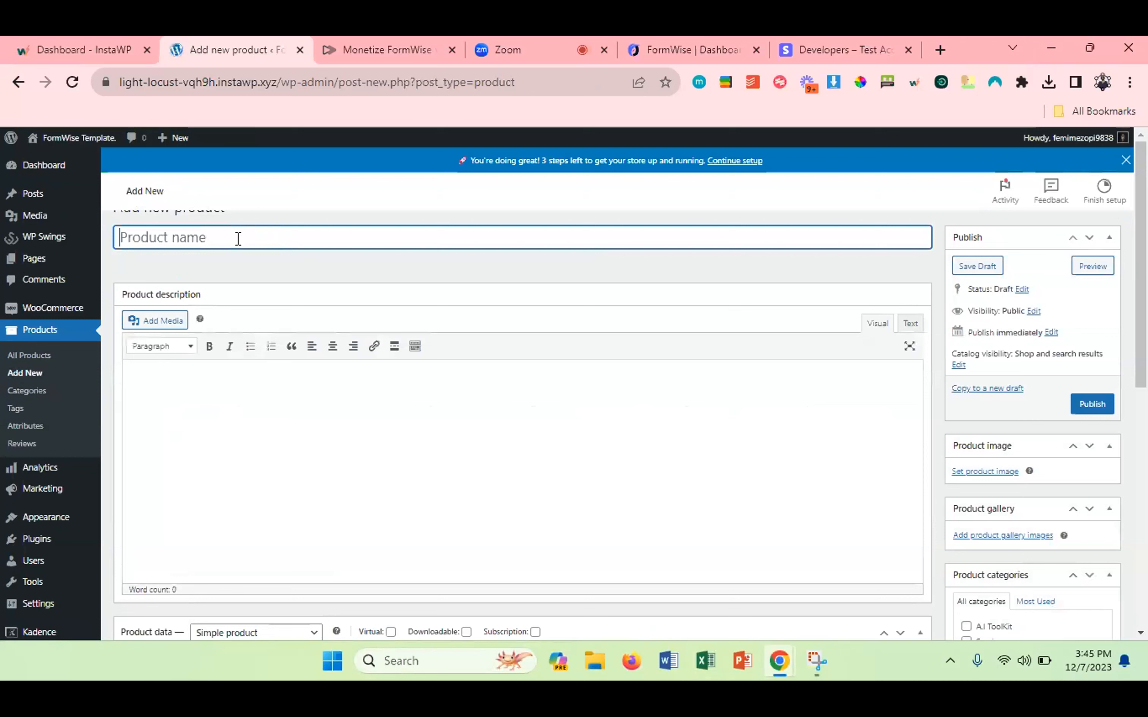
type("Cus")
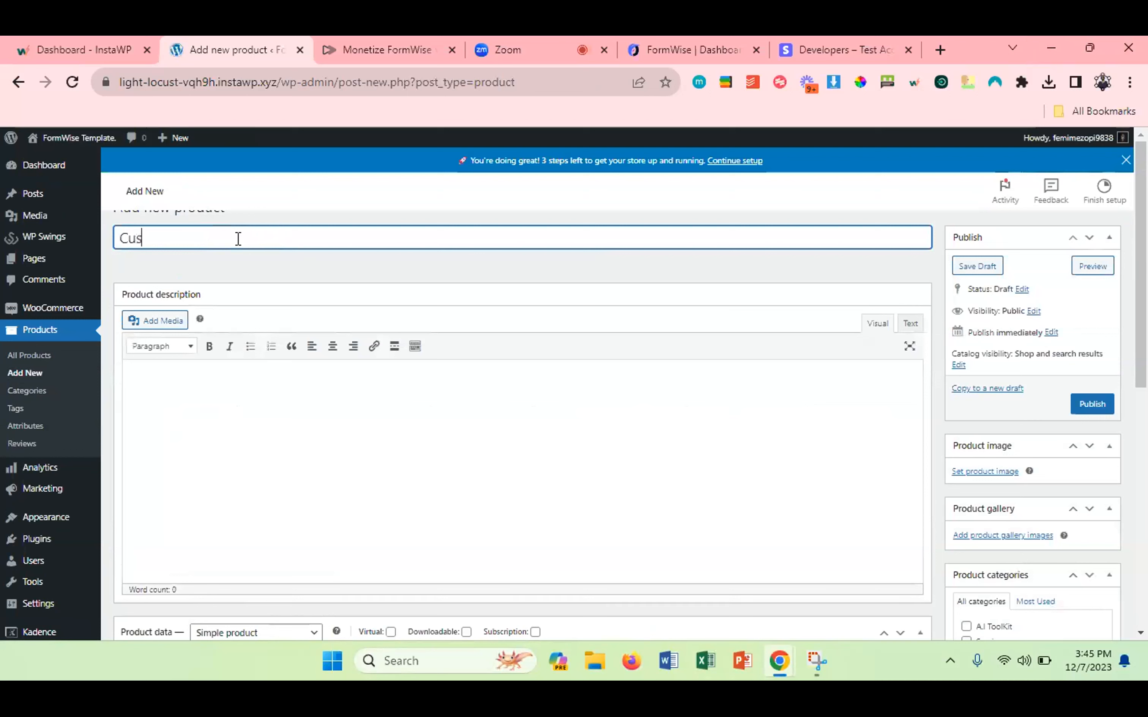
type("tom Tool")
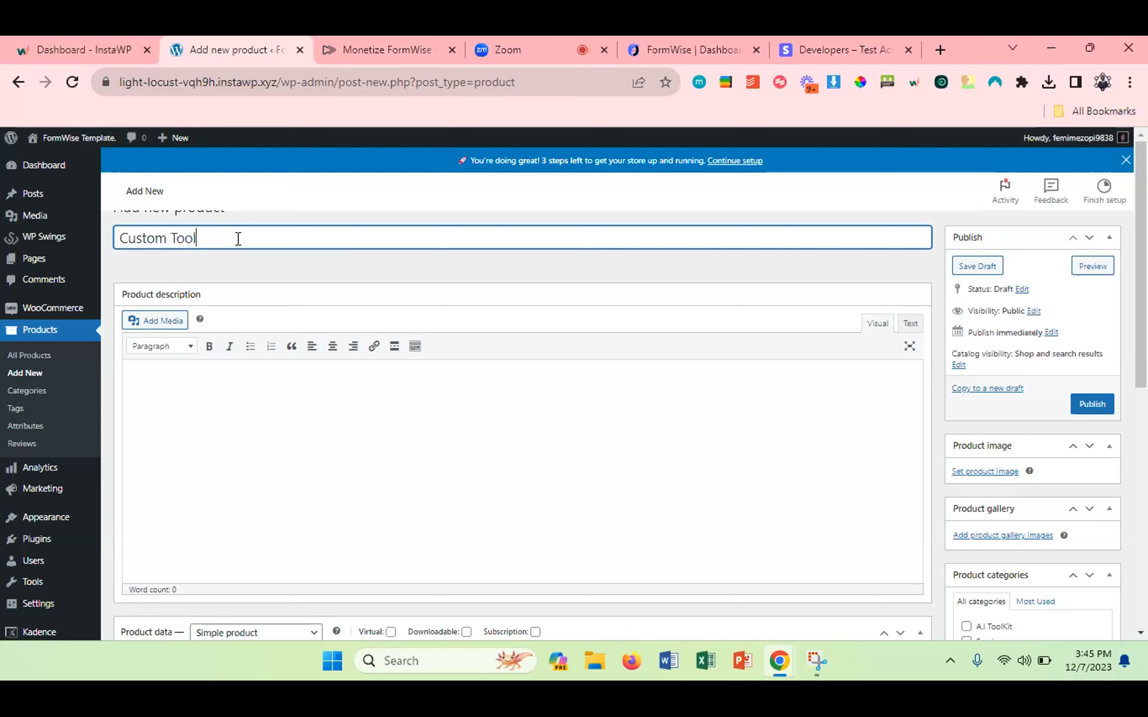
type("Kit Bui")
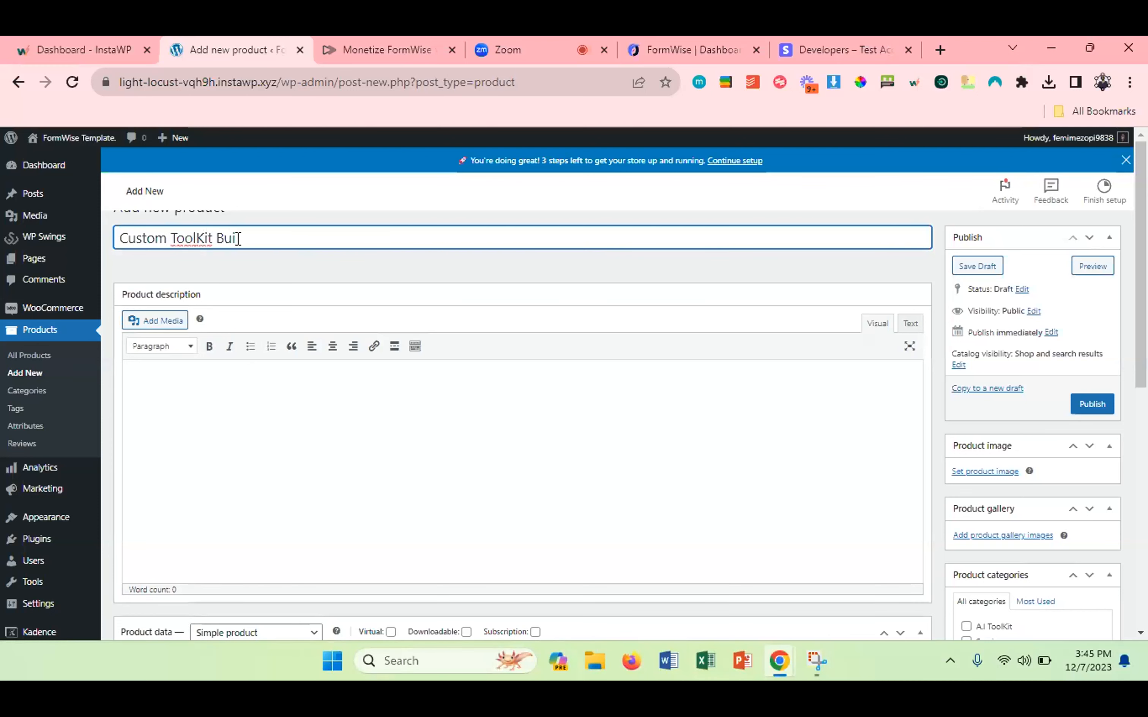
type("ldout")
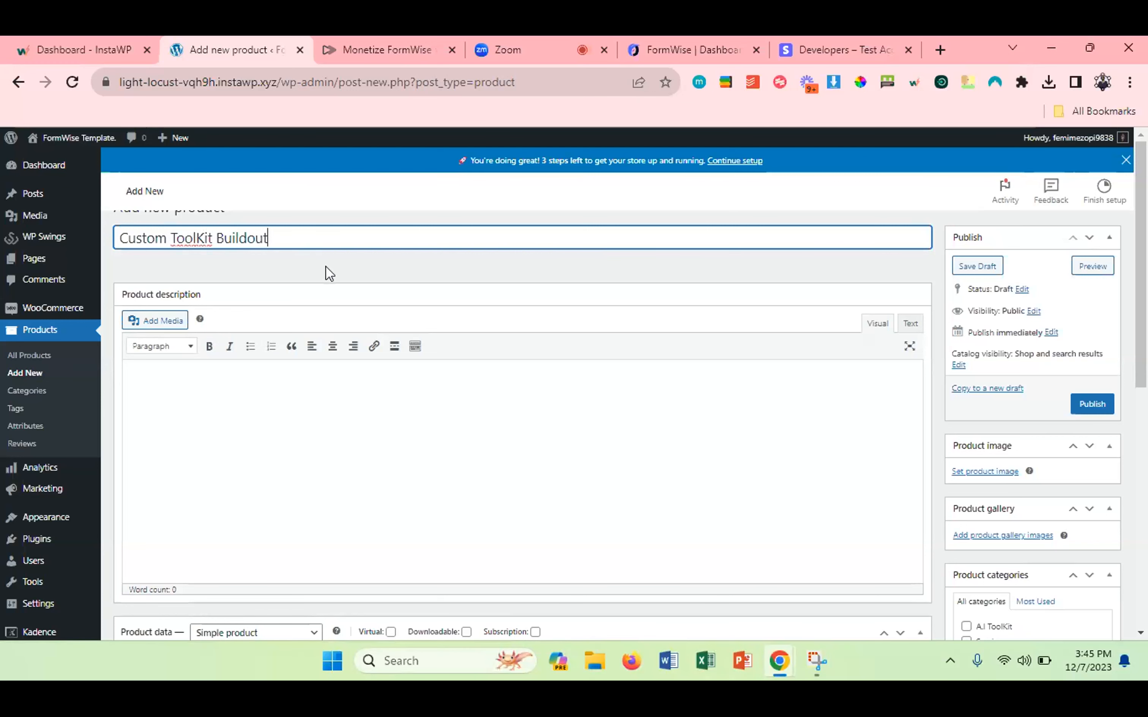
Mark the Custom ToolKit Buildout product as virtual and set its regular price to $500.
scroll(325, 266, "down", 1)
scroll(325, 266, "down", 4)
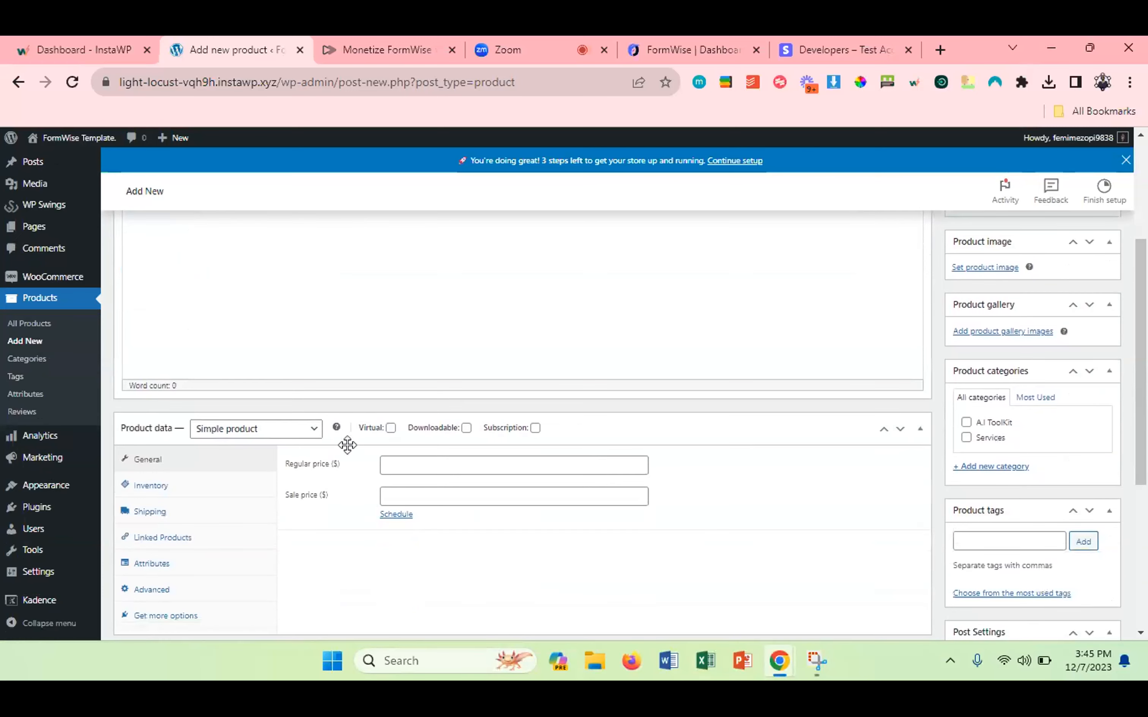
left_click(393, 428)
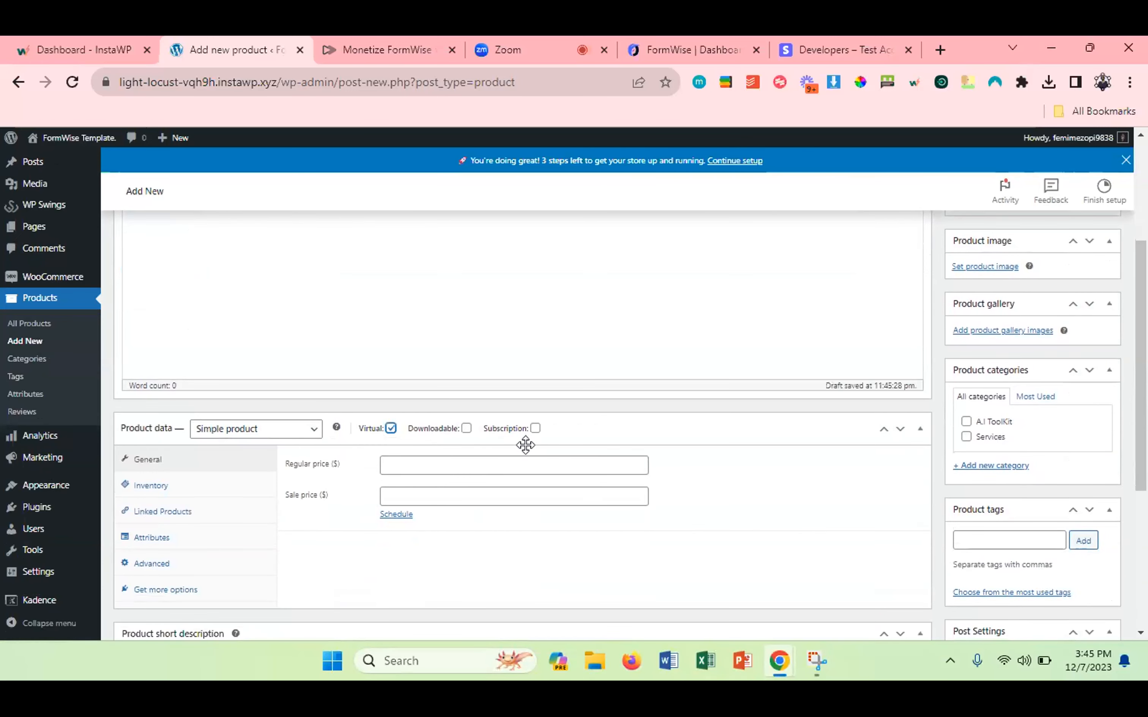
left_click(510, 461)
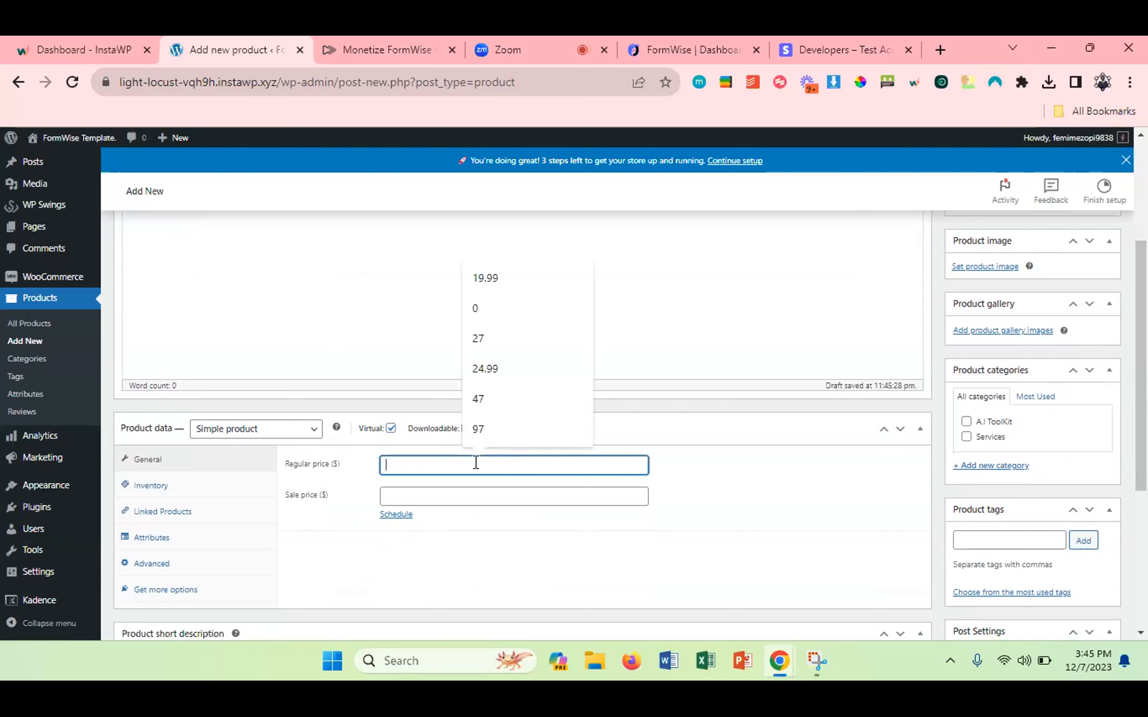
type("500")
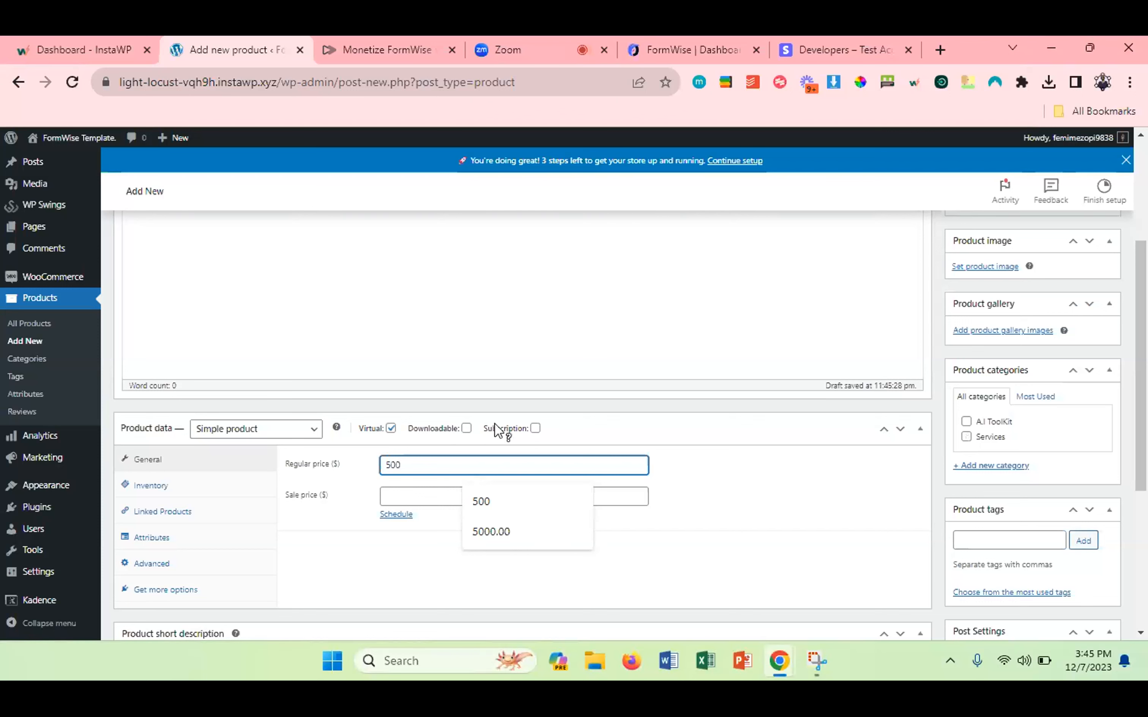
Make the product a subscription and open its initial signup fee for editing in the subscription settings.
scroll(495, 424, "down", 1)
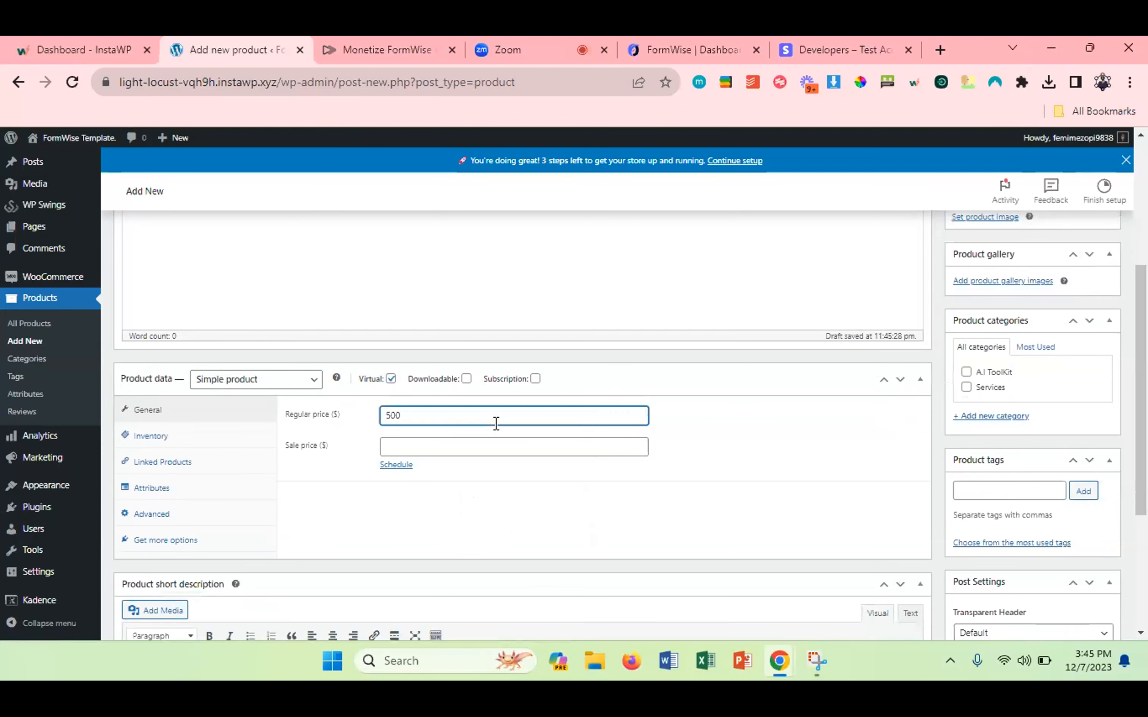
left_click(539, 380)
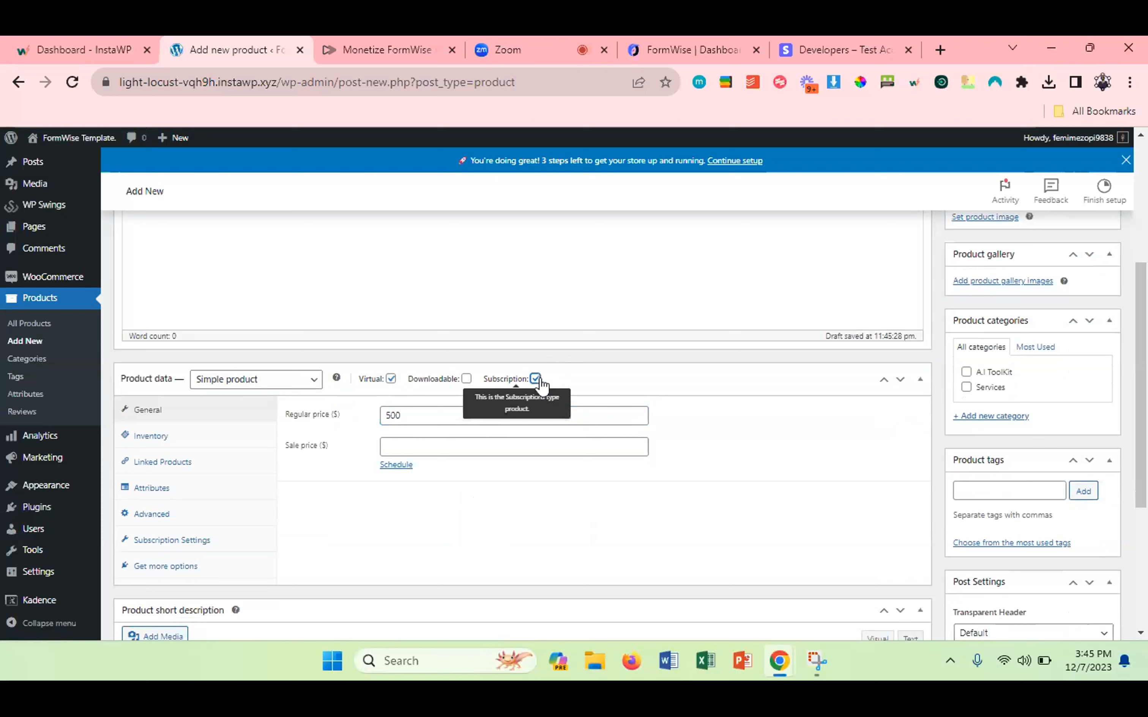
left_click(182, 541)
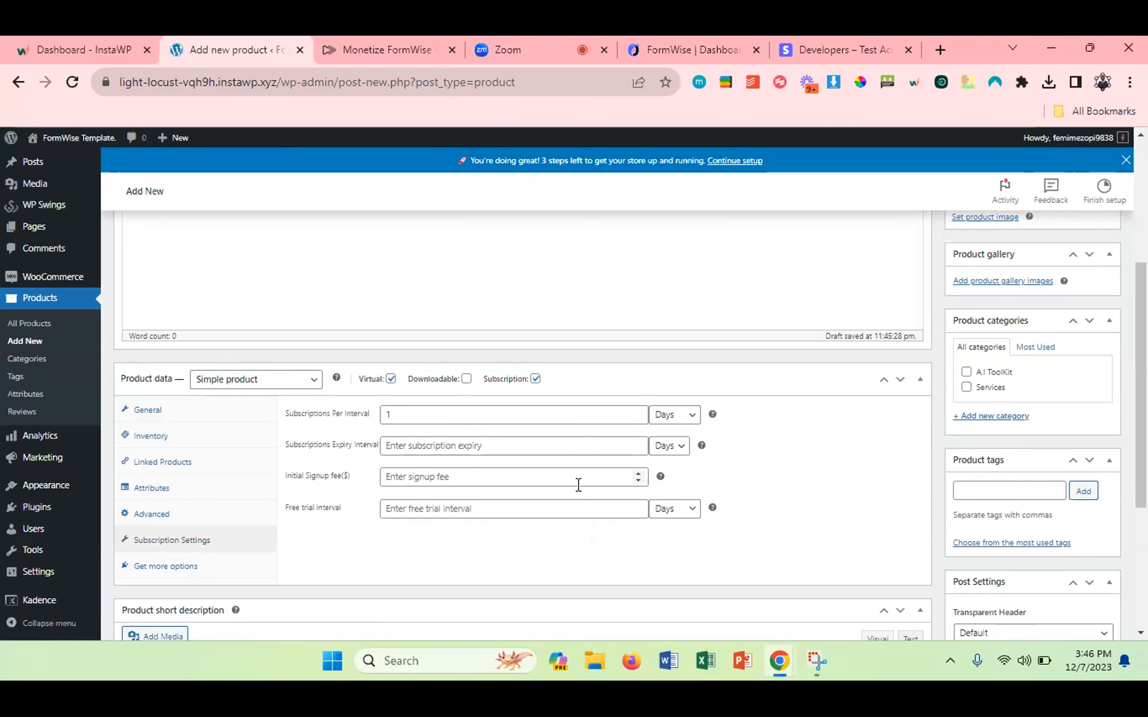
left_click(567, 482)
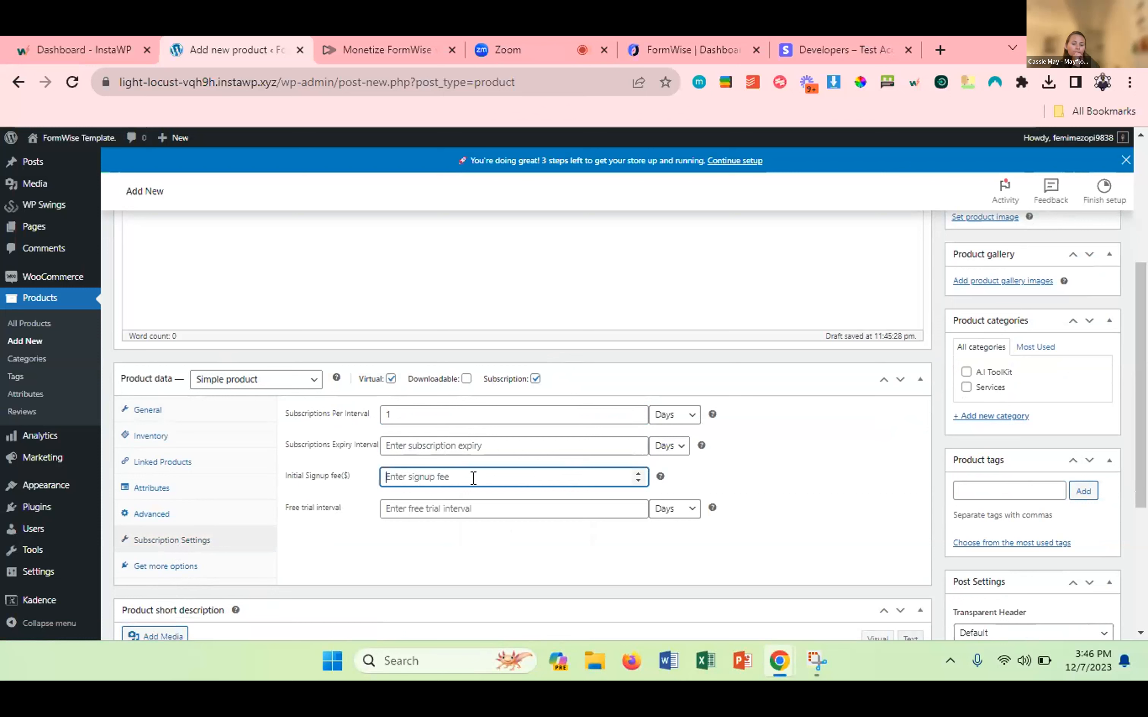
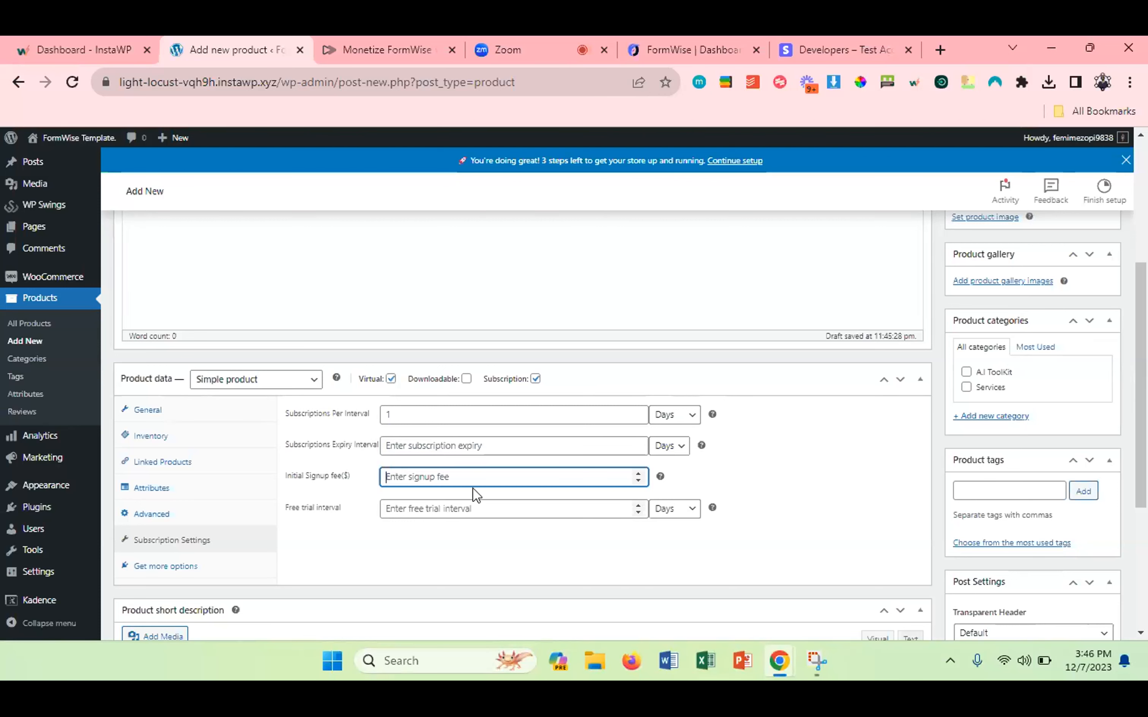
Review the product's subscription interval units, signup fee and free trial settings.
left_click(671, 422)
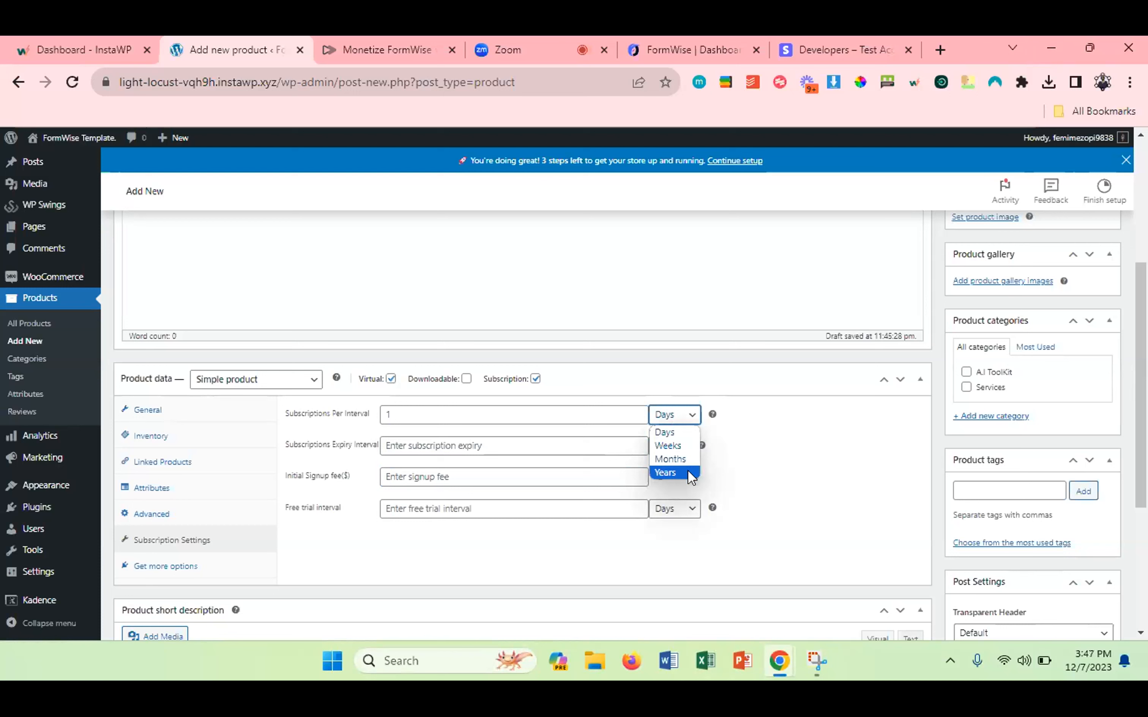
left_click(552, 483)
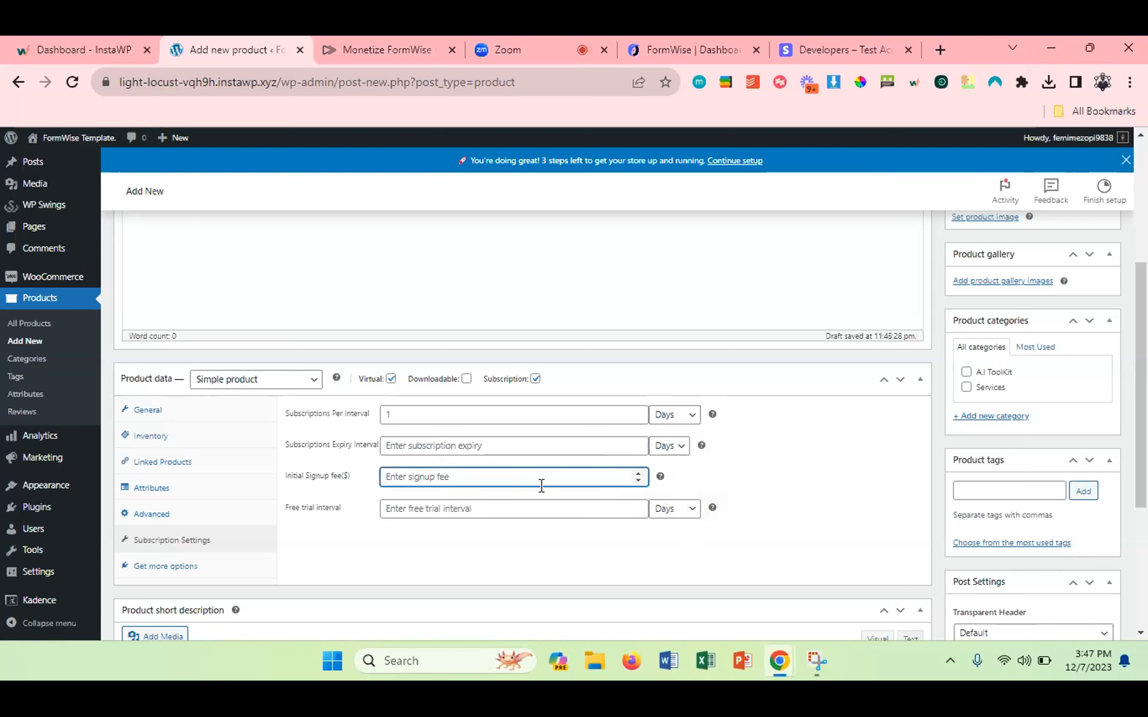
left_click(510, 516)
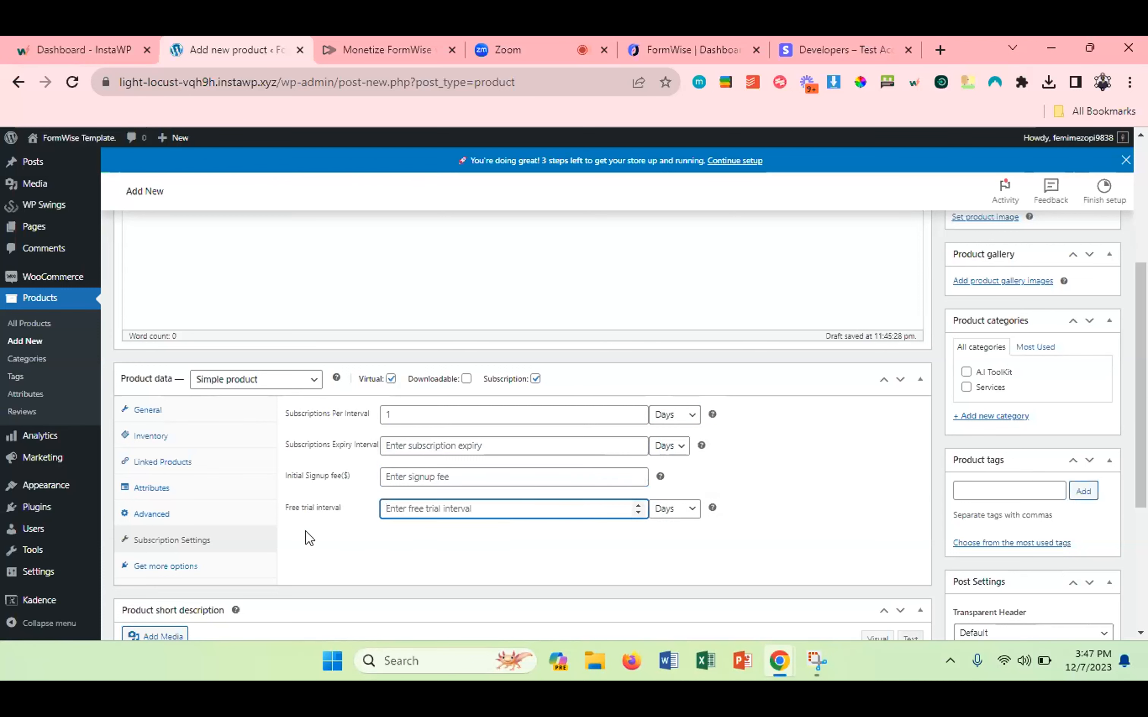
left_click(291, 532)
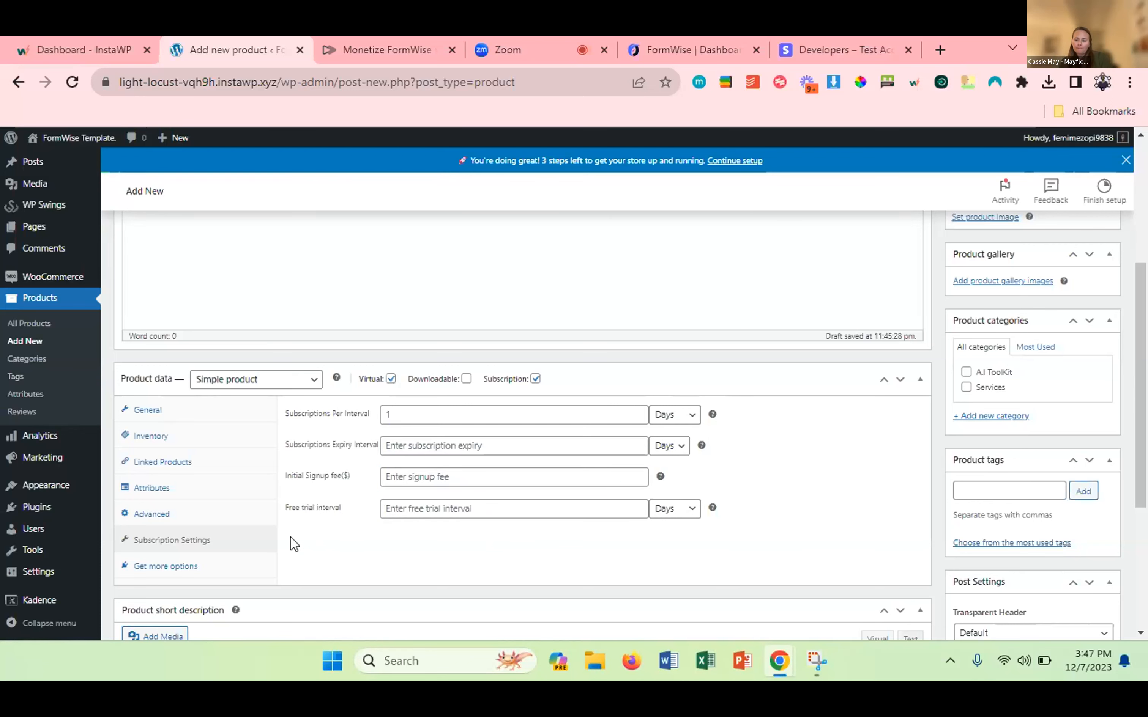
scroll(291, 537, "up", 5)
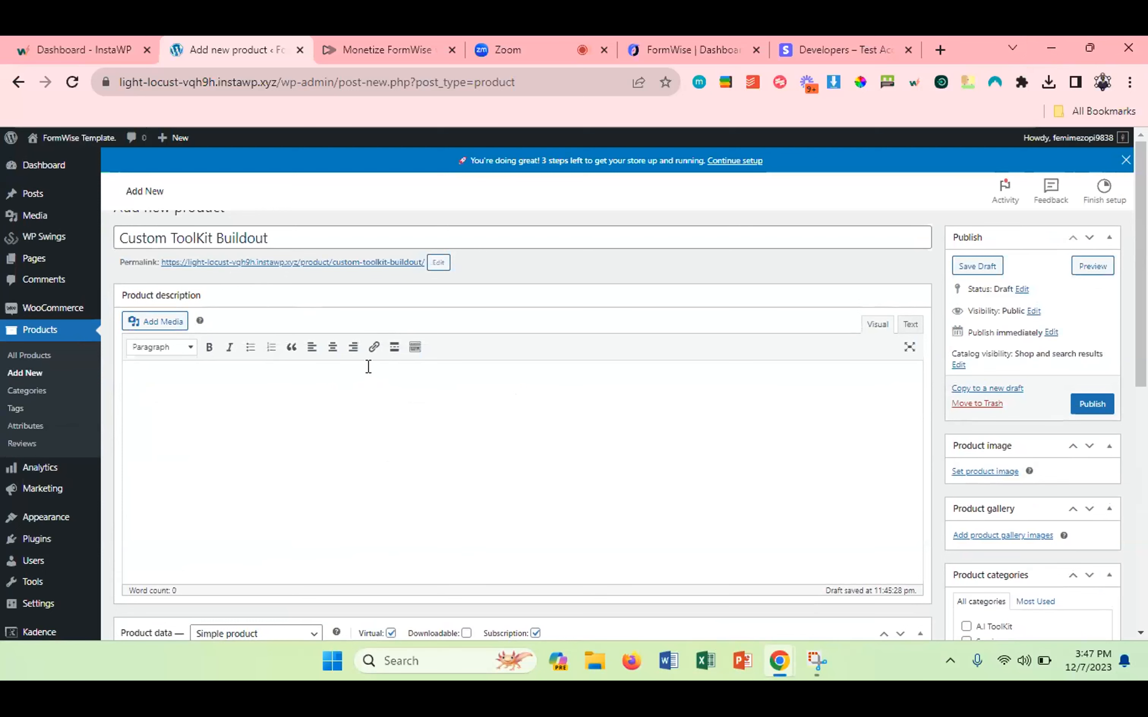
scroll(431, 456, "down", 1)
scroll(430, 456, "down", 10)
scroll(430, 456, "up", 8)
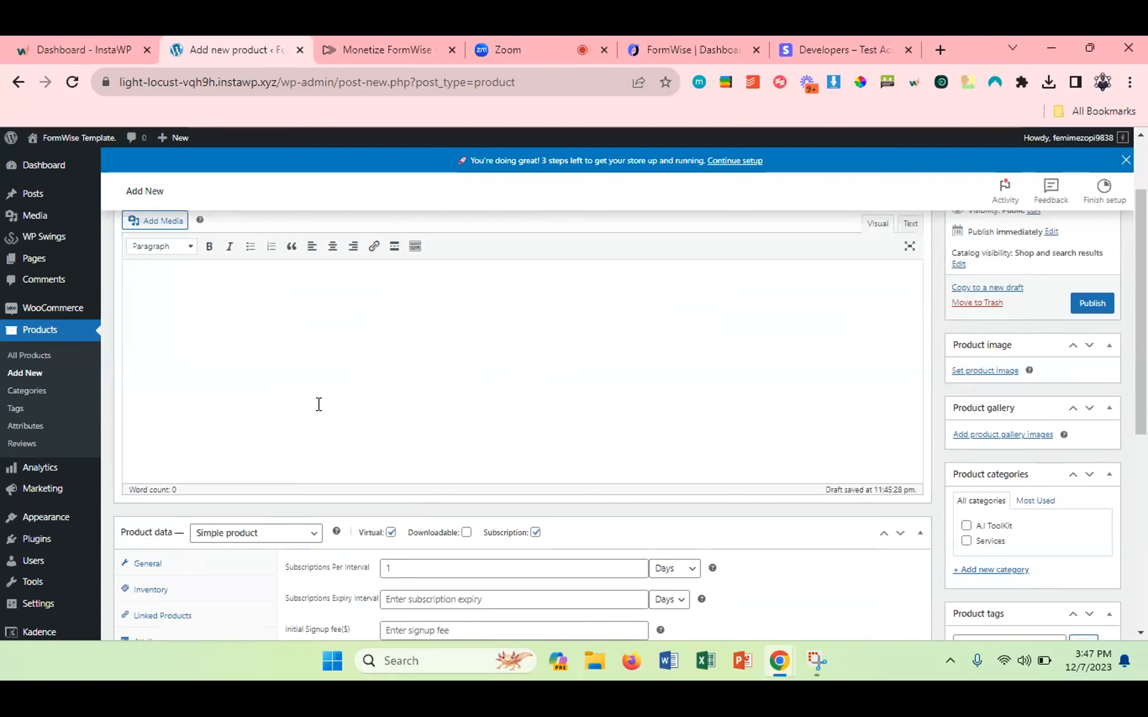
Begin the product description with "Personal buildout".
left_click(319, 405)
type("Personal buildoutn")
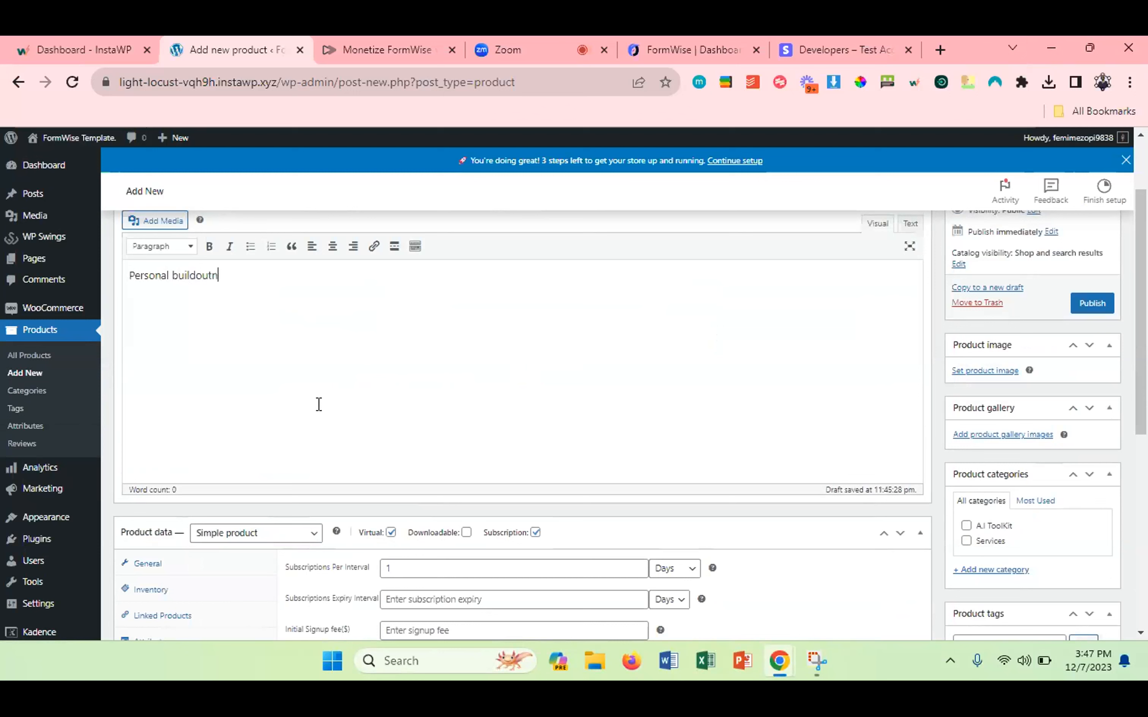
key("BackSpace")
Switch to the Zoom meeting, mute and unmute the microphone, and return to the product editor.
left_click(543, 38)
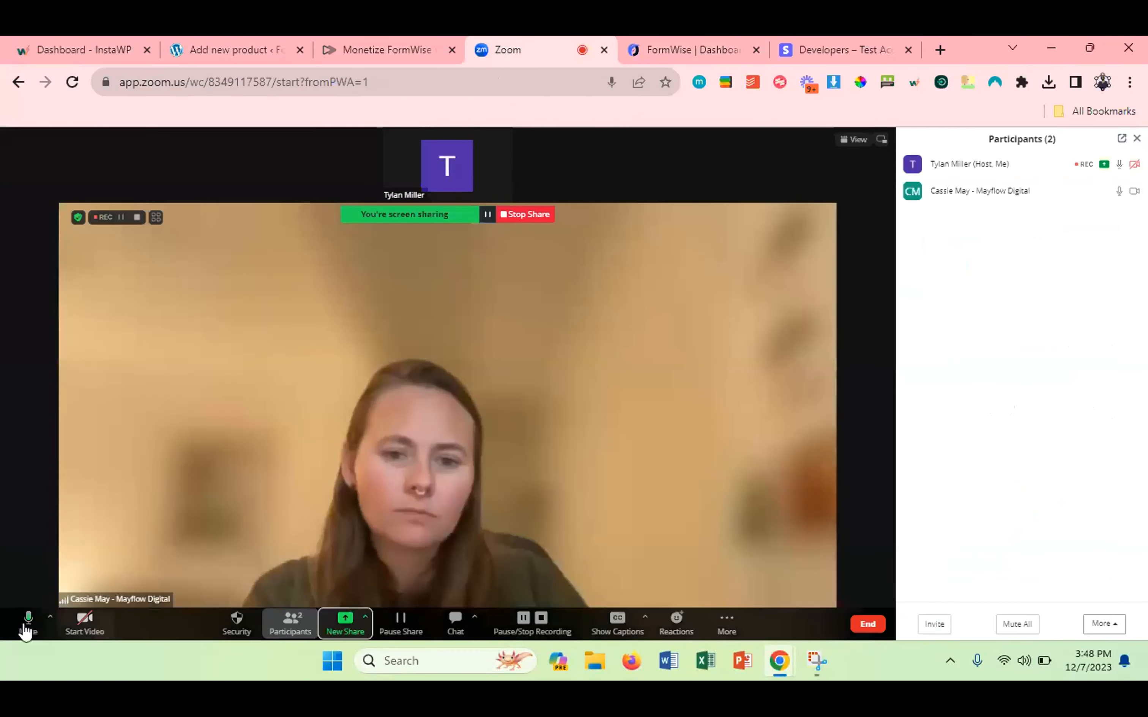
left_click(26, 626)
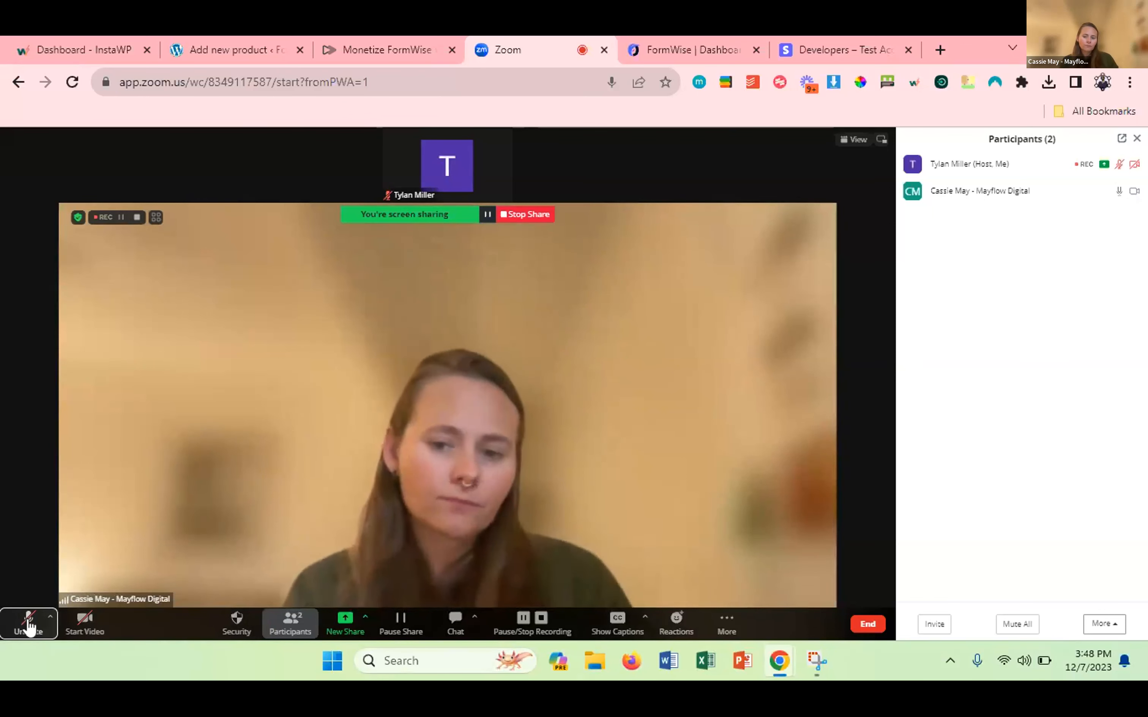
left_click(29, 626)
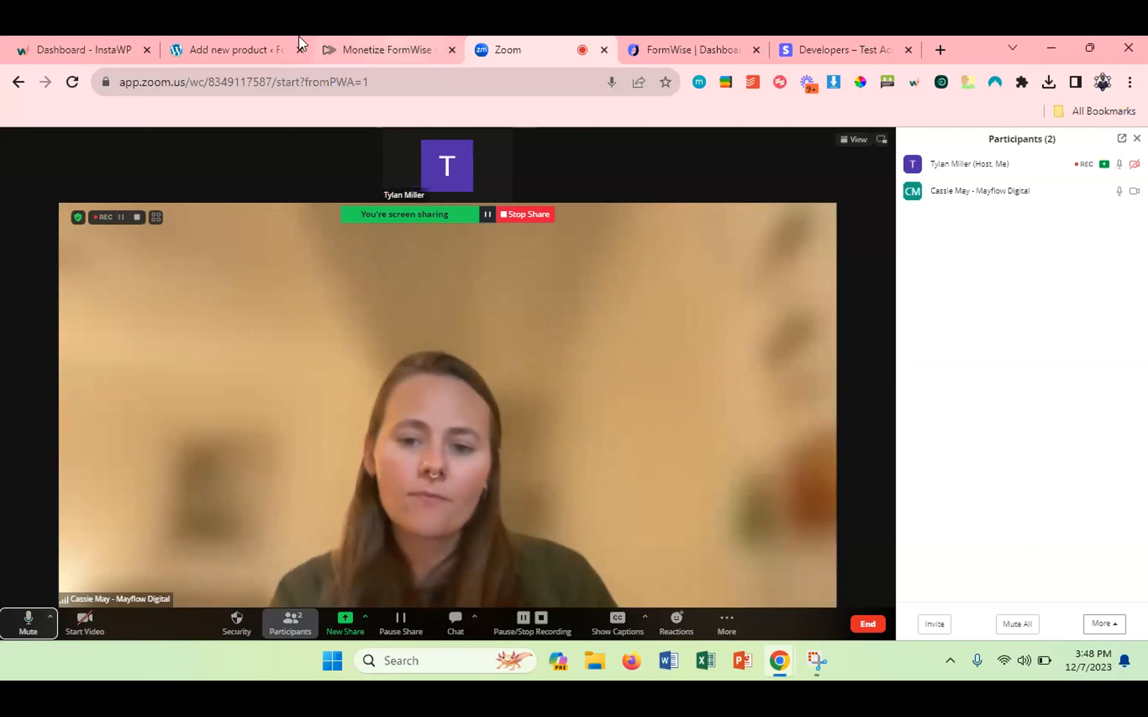
left_click(277, 38)
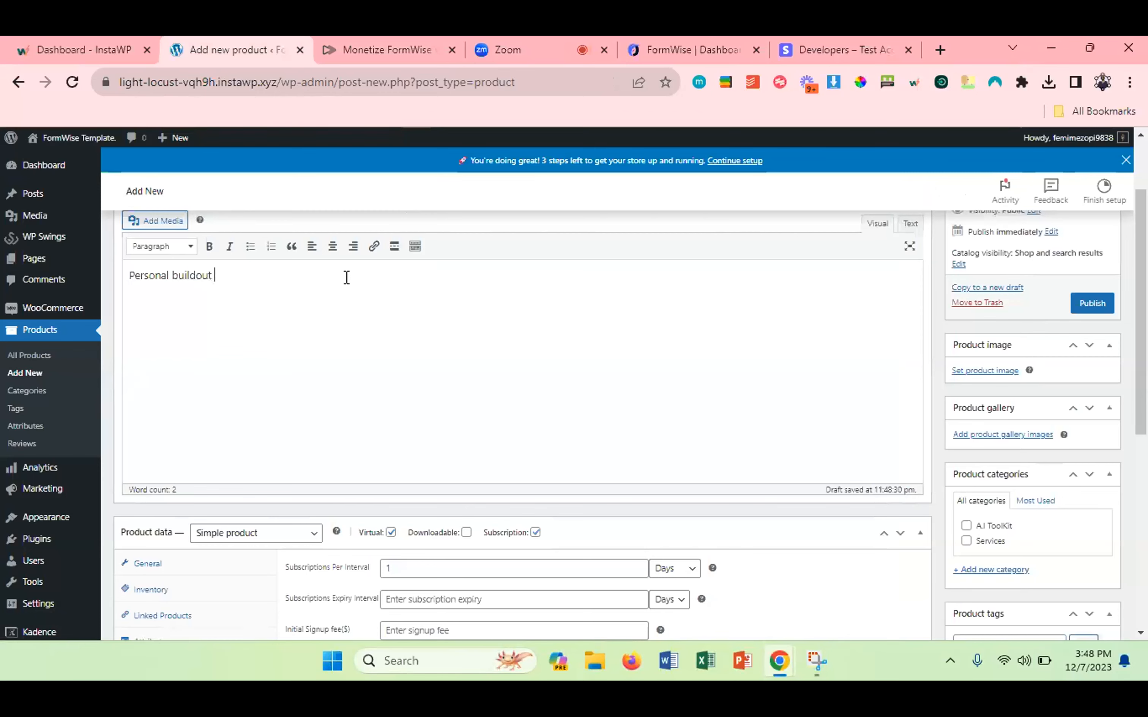
Complete the product description to read "Personal buildout for any business industry with custom prompts.".
scroll(346, 280, "up", 2)
type("for ")
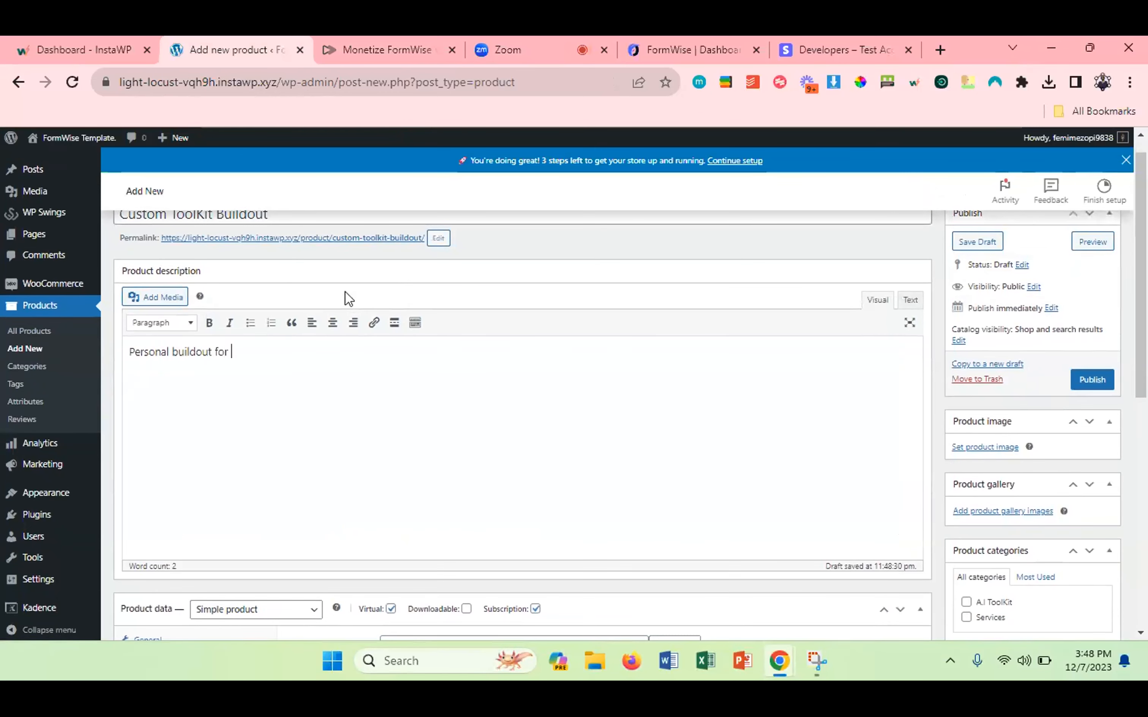
type("any business")
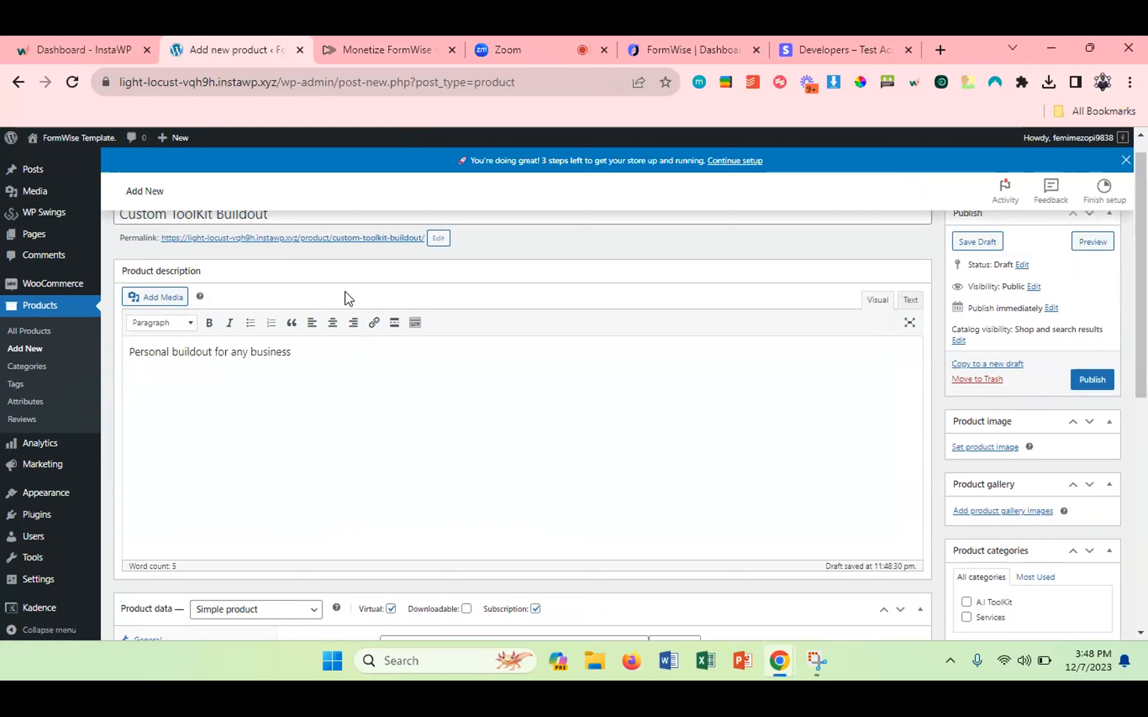
type("industry with custom prom")
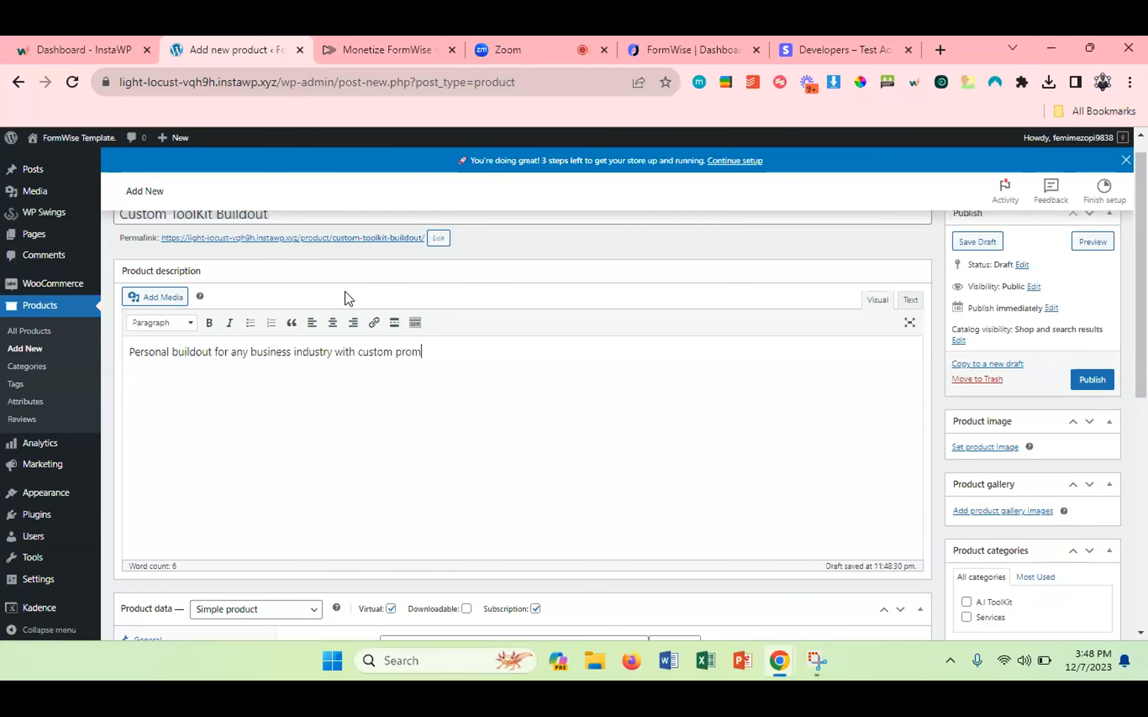
type("pts.")
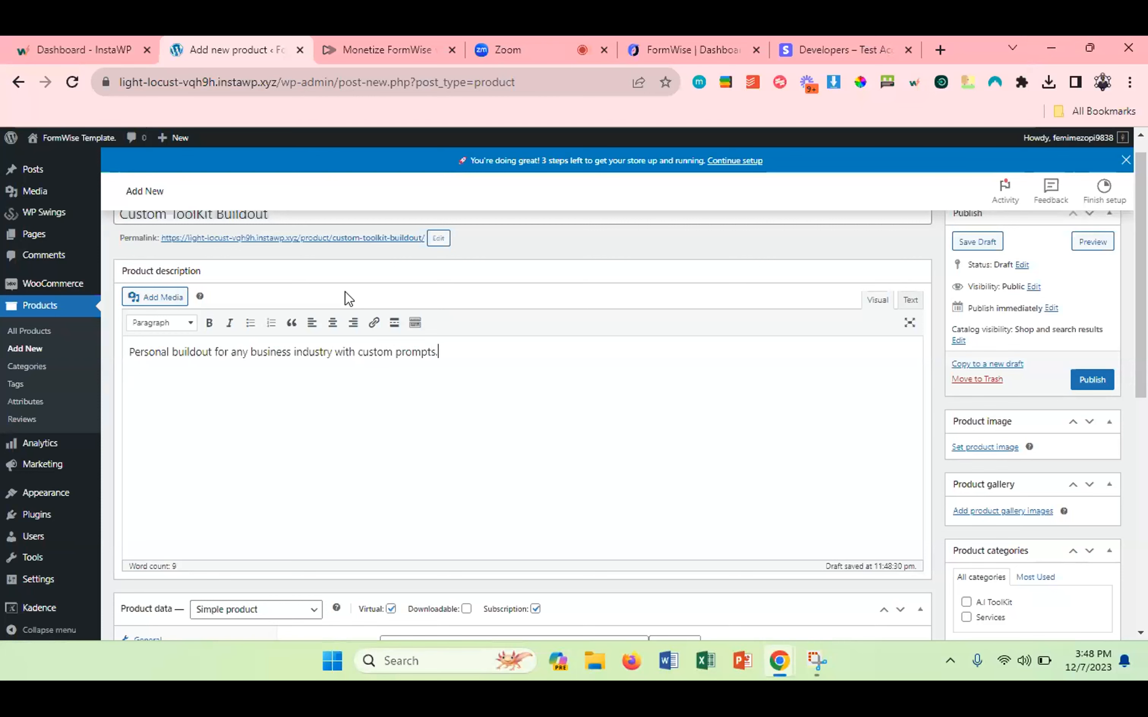
Copy the full product description text into the product short description.
triple_click(274, 353)
key("ctrl+c")
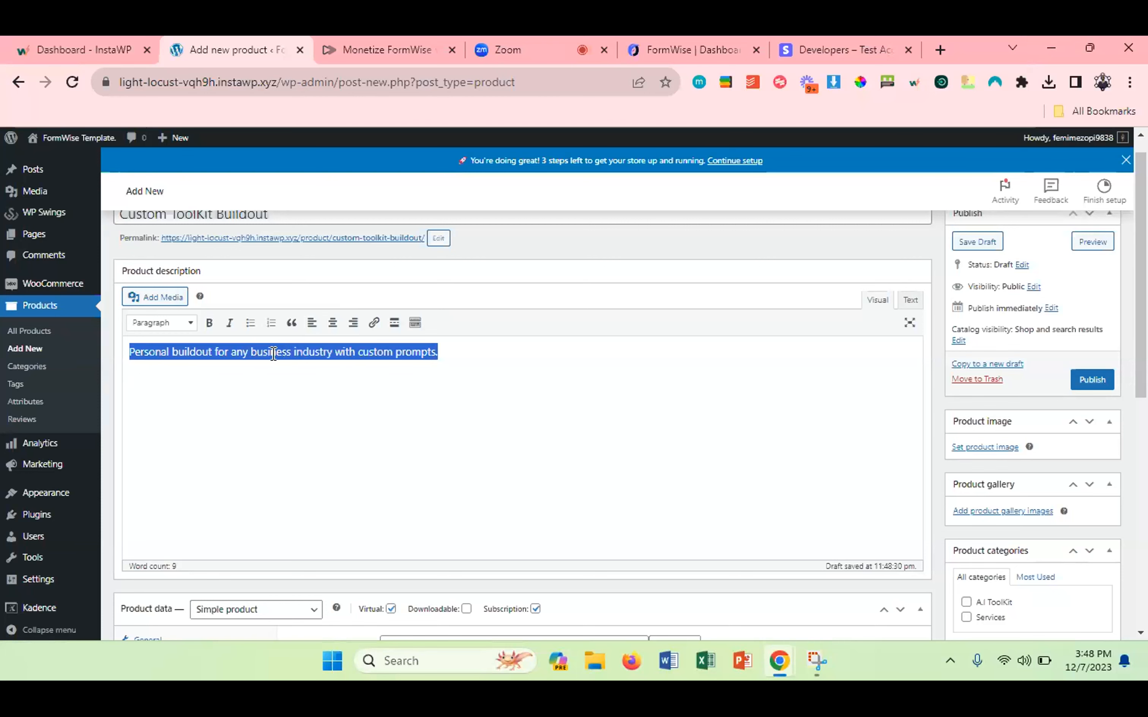
scroll(344, 415, "down", 7)
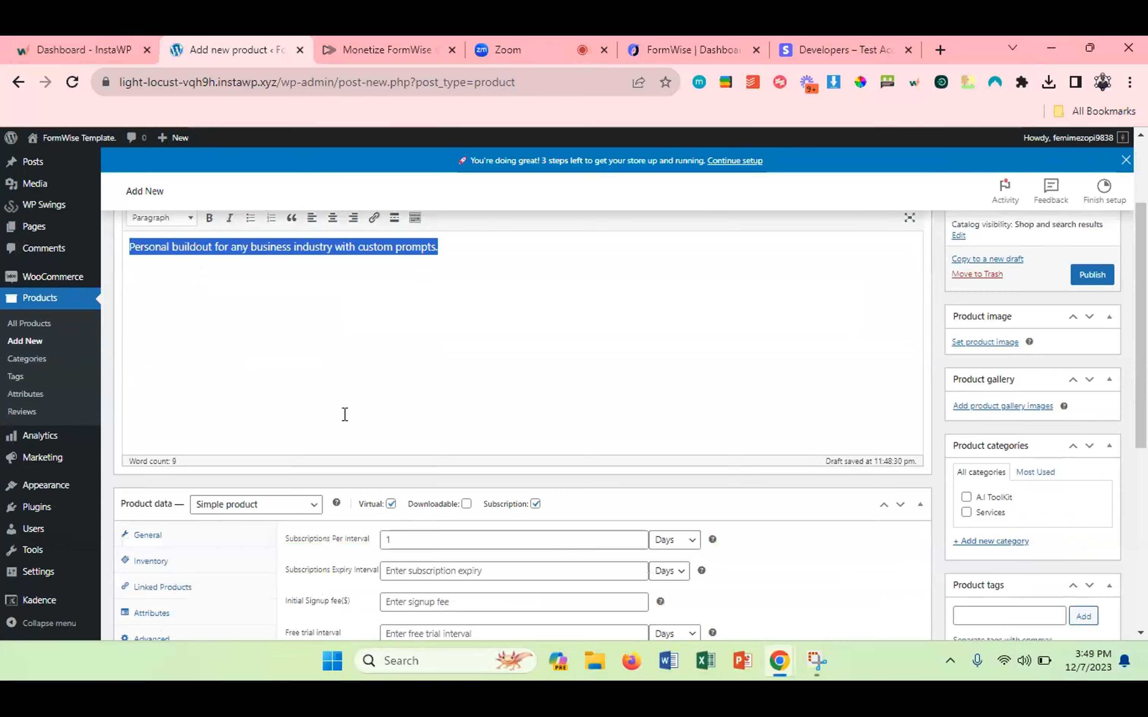
left_click(266, 584)
key("ctrl+v")
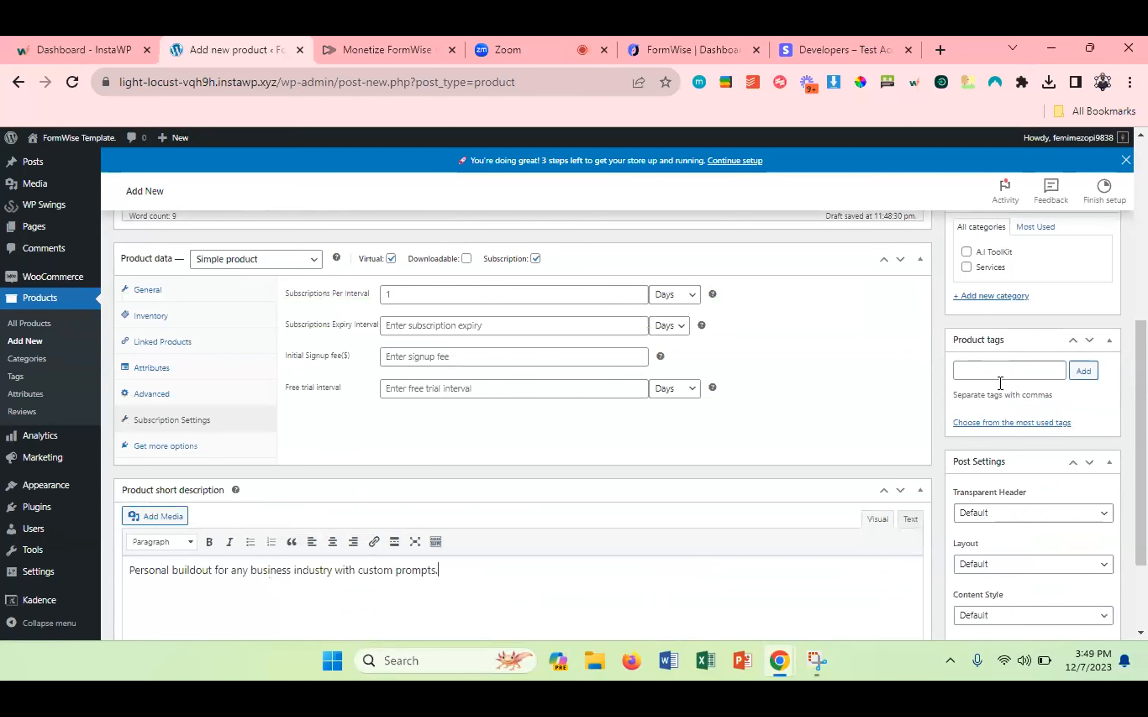
Upload "undraw_People_search_re_5rre (3)" from the Downloads folder and set it as the product image.
scroll(1057, 377, "up", 8)
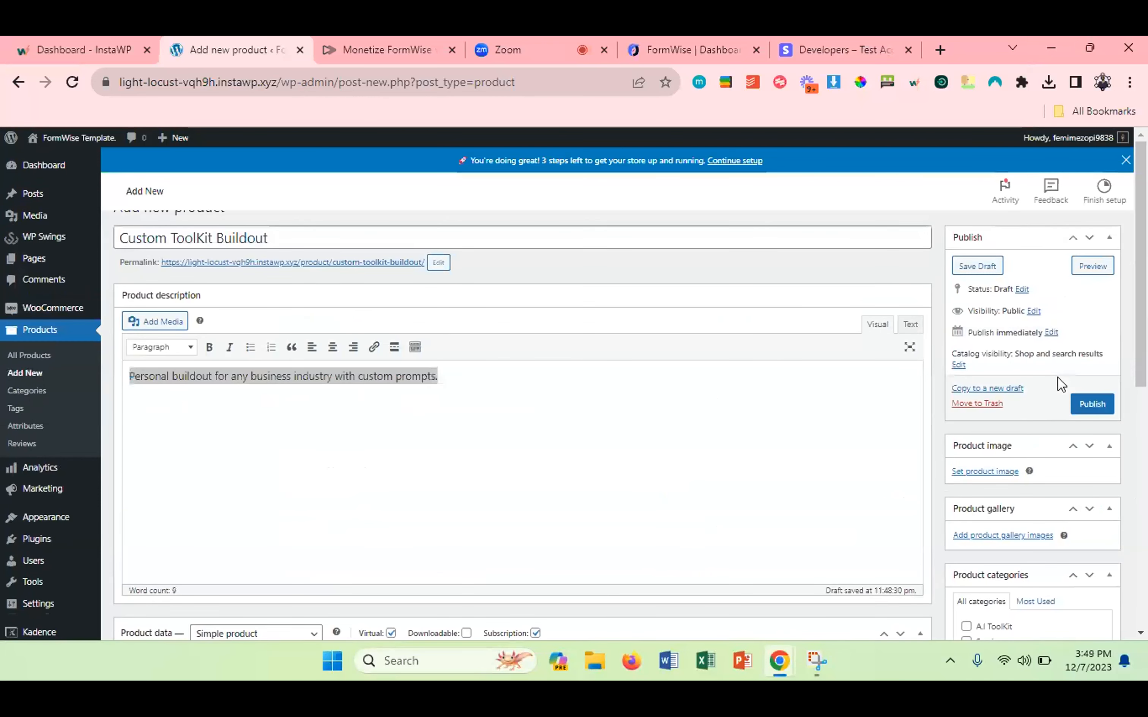
left_click(977, 472)
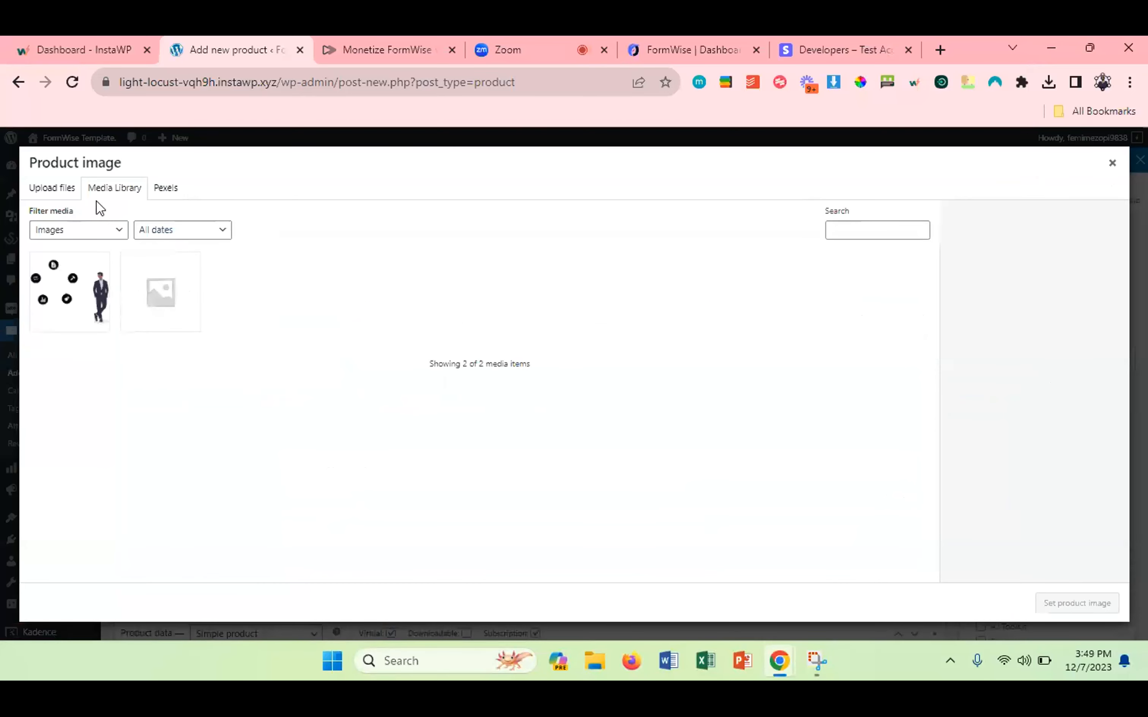
left_click(62, 190)
left_click(565, 390)
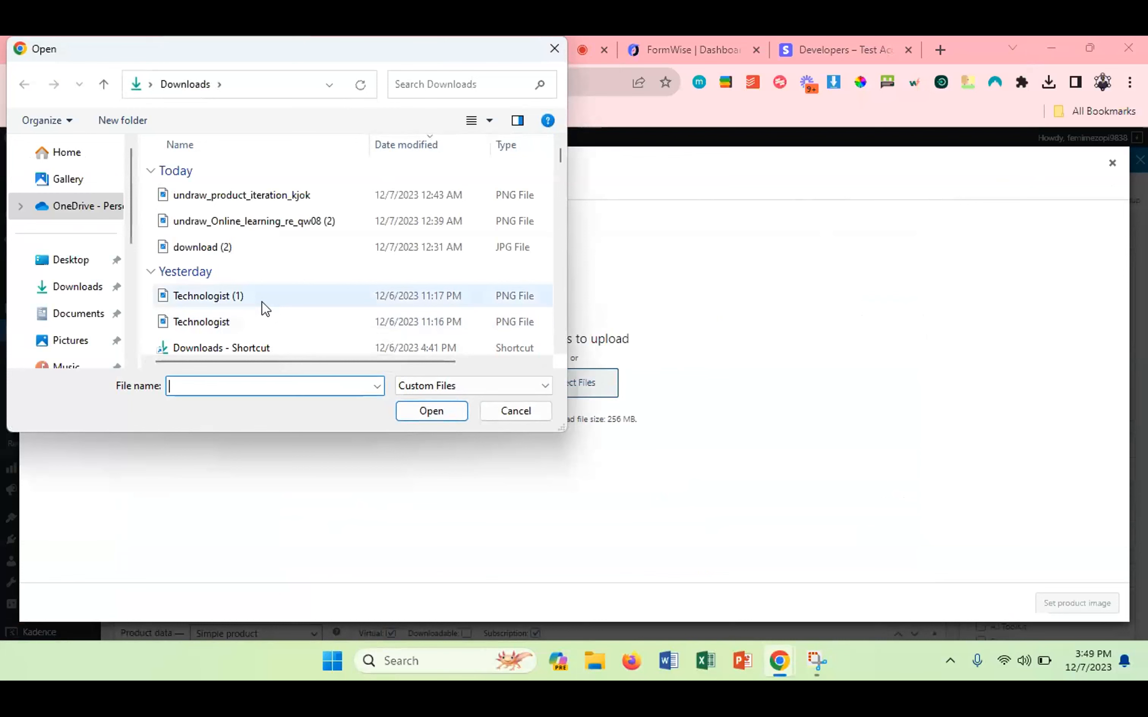
scroll(263, 305, "down", 1)
left_click(234, 338)
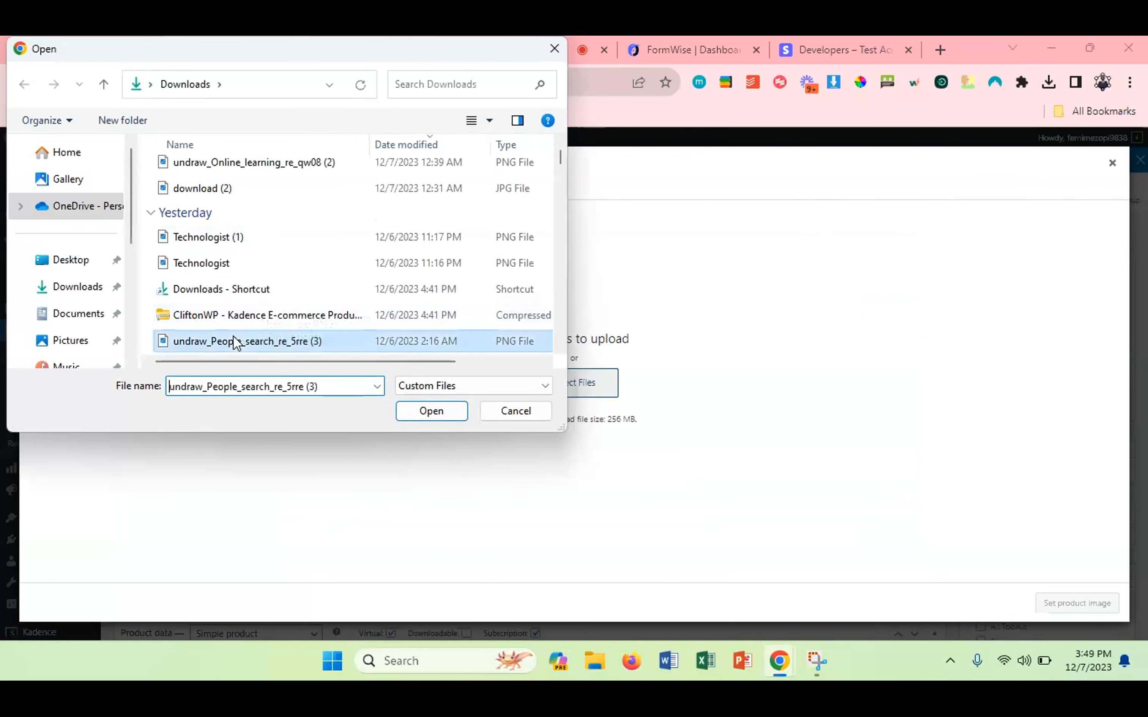
scroll(241, 336, "down", 1)
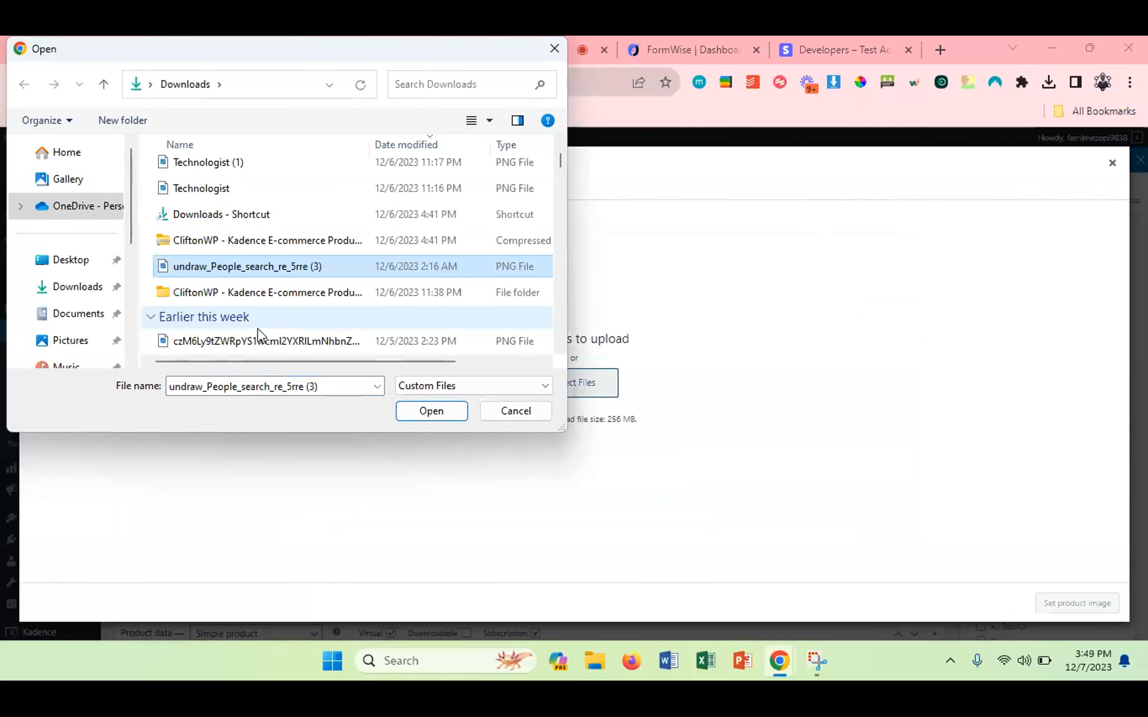
left_click(435, 413)
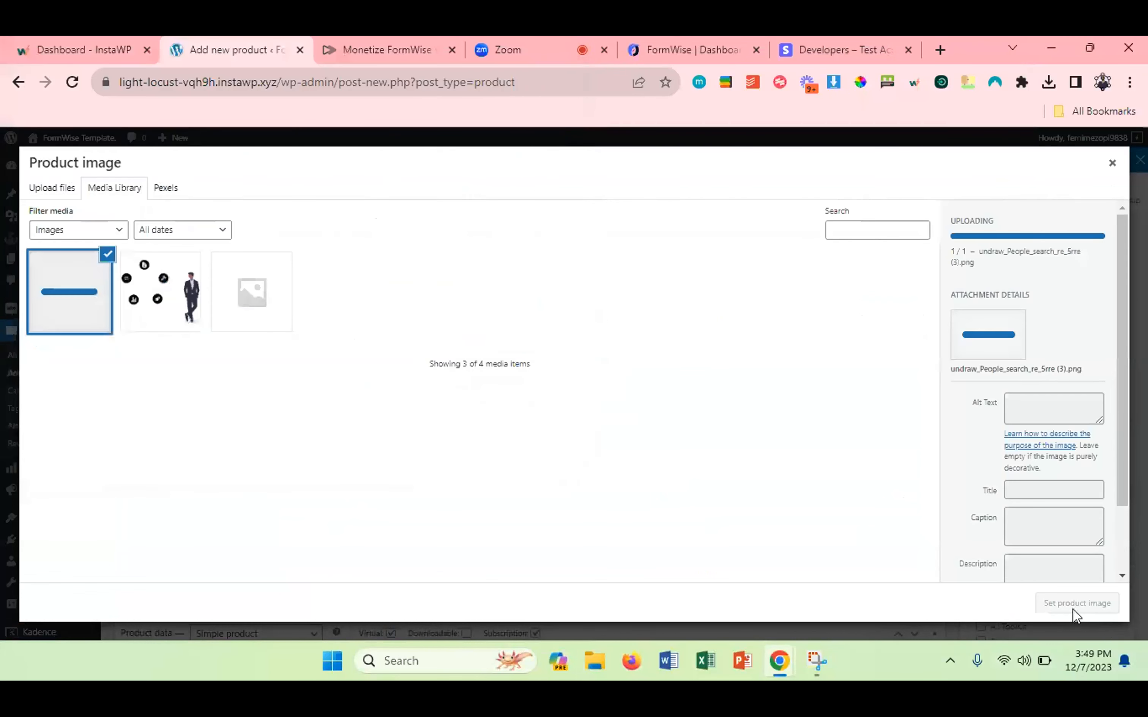
left_click(1078, 603)
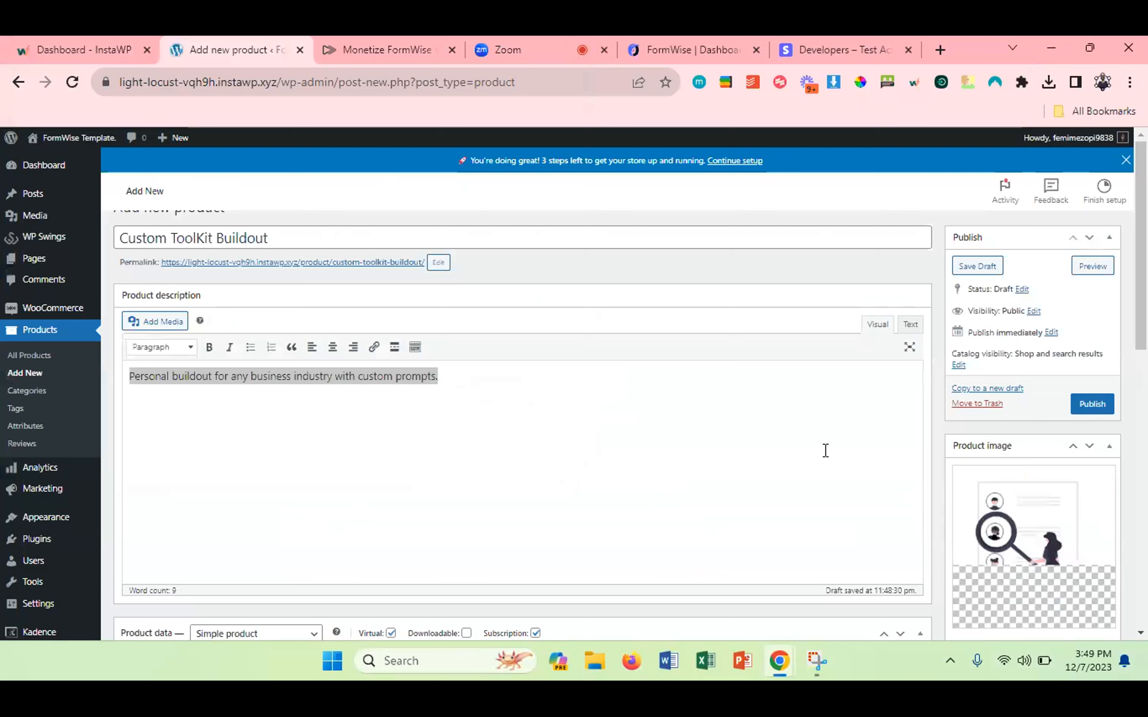
Publish the Custom ToolKit Buildout product and start adding another new product.
left_click(1084, 407)
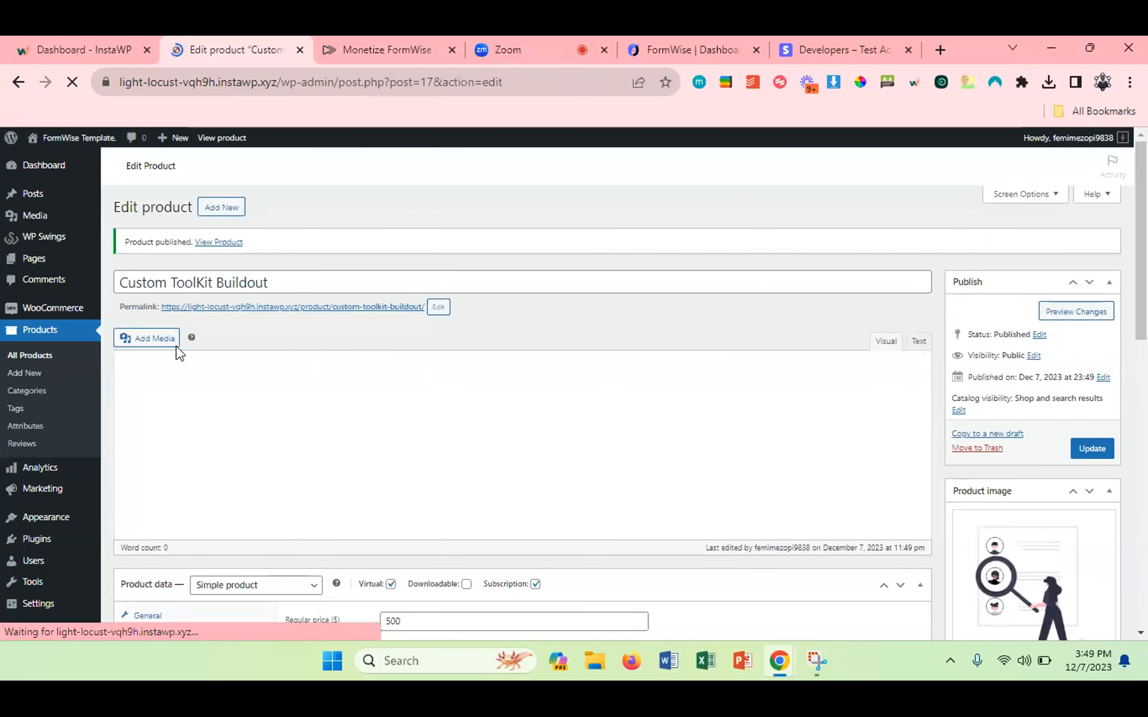
left_click(218, 210)
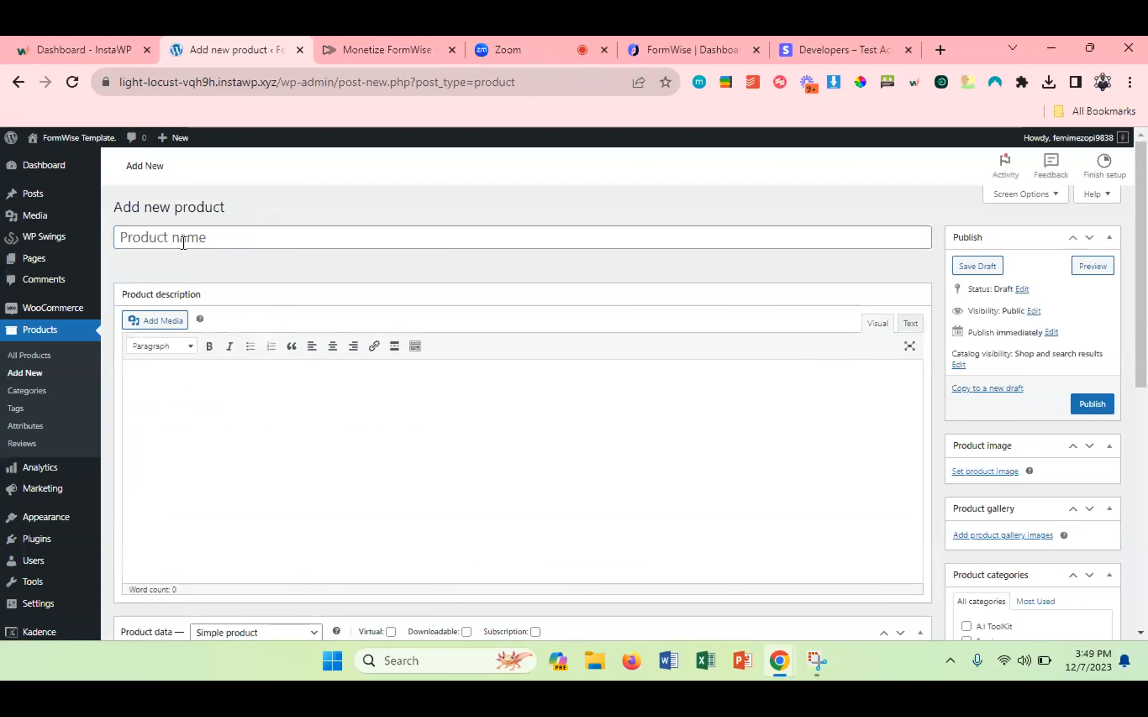
Name the new product "Custom Internal A.I Toolkit".
left_click(171, 239)
type("Custom")
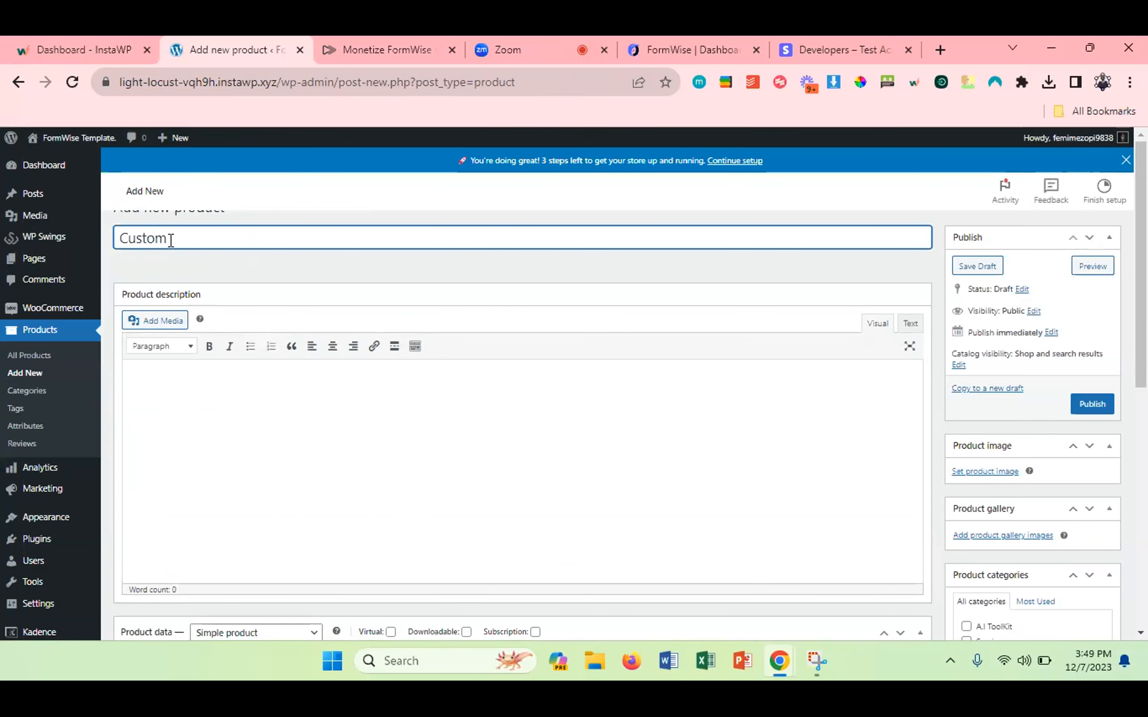
type(" Inter ")
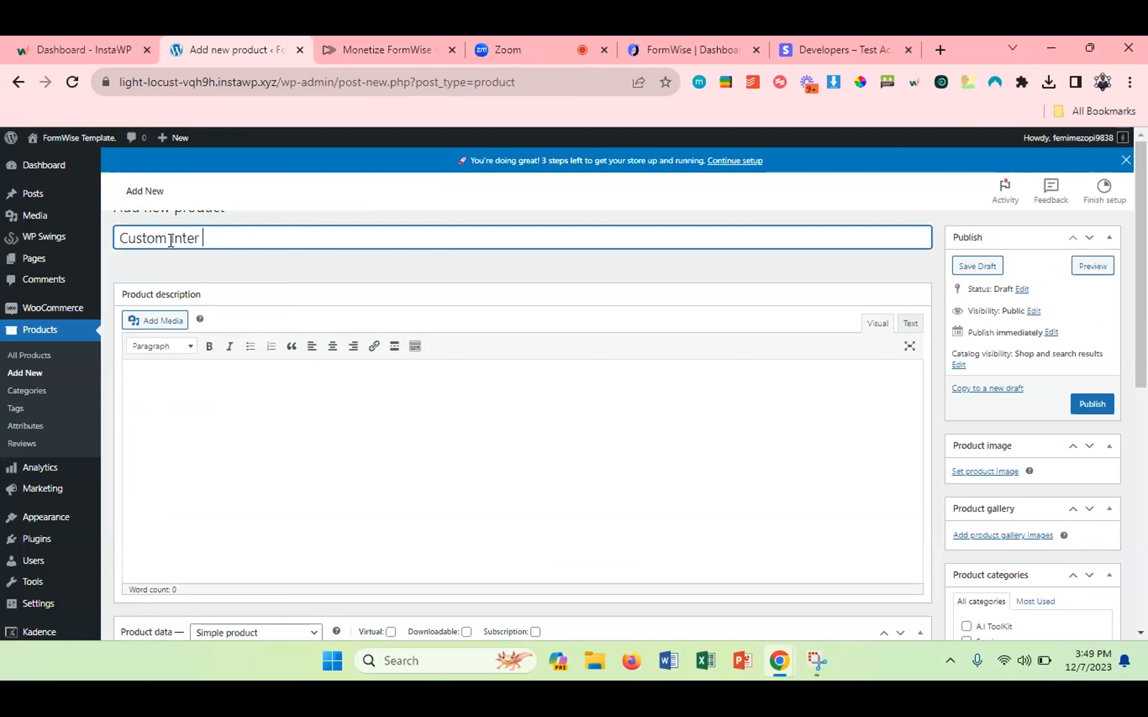
type("=")
key("BackSpace")
key("BackSpace")
type("nal")
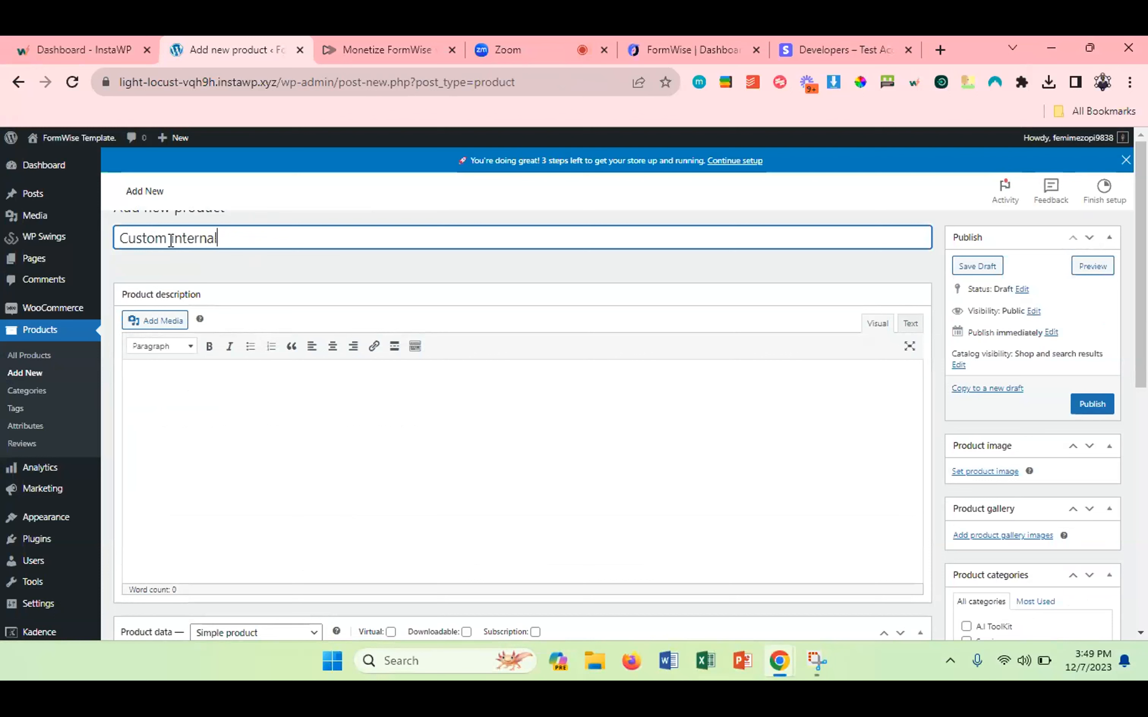
type(" A.I ")
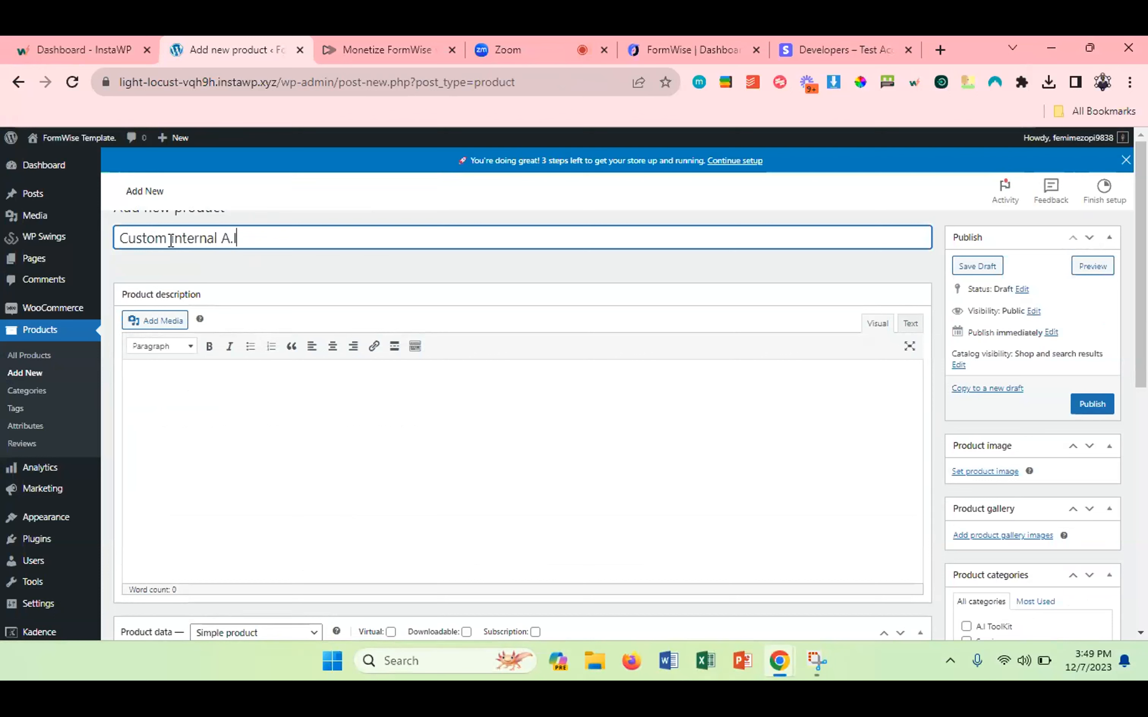
type("Toolkit")
Write the product description "We will create a custom internal toolkit for your business to increase productivity.".
left_click(204, 387)
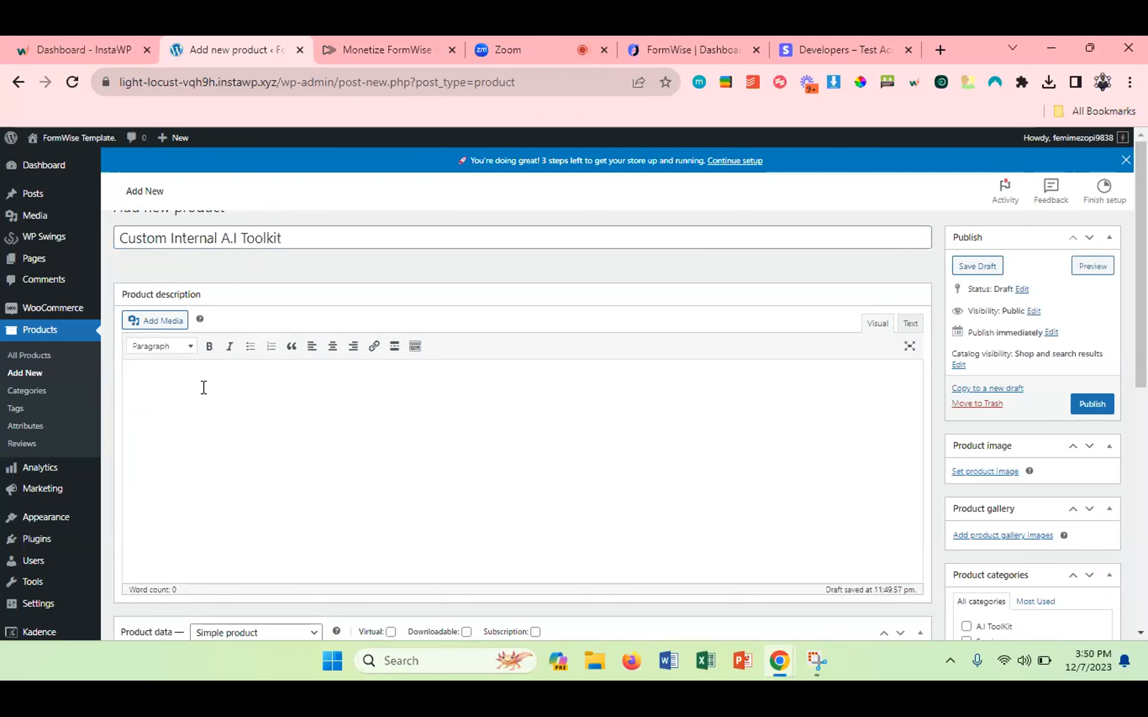
type("We will cr")
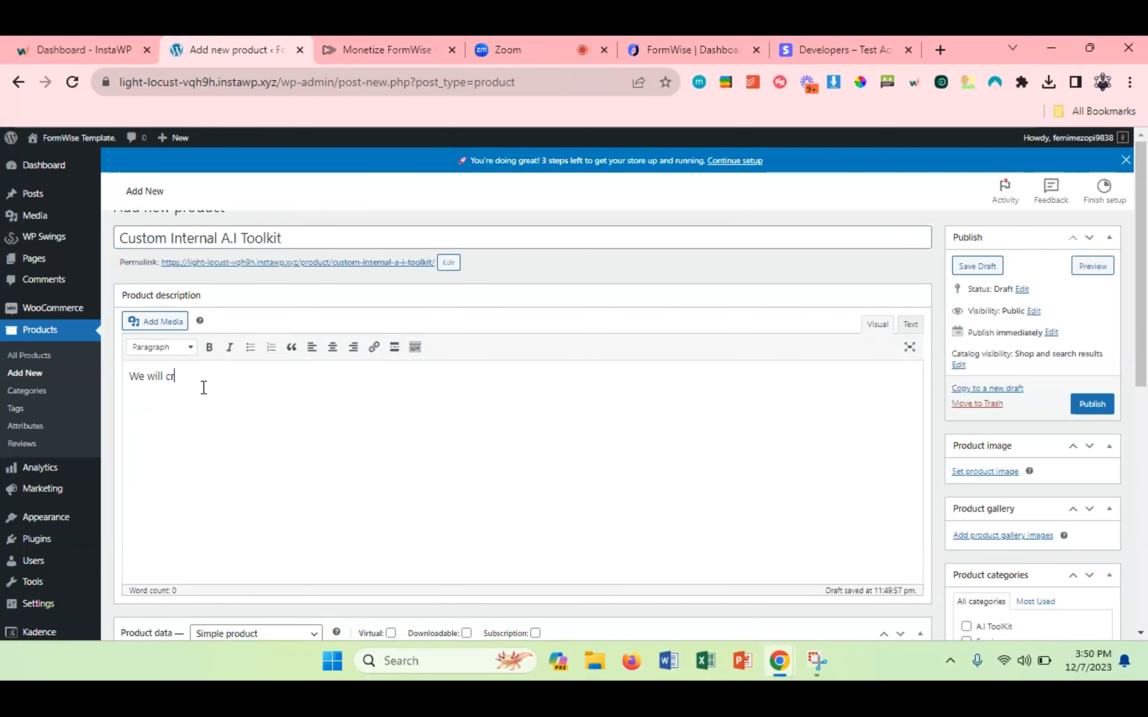
type("eate a custom internalk")
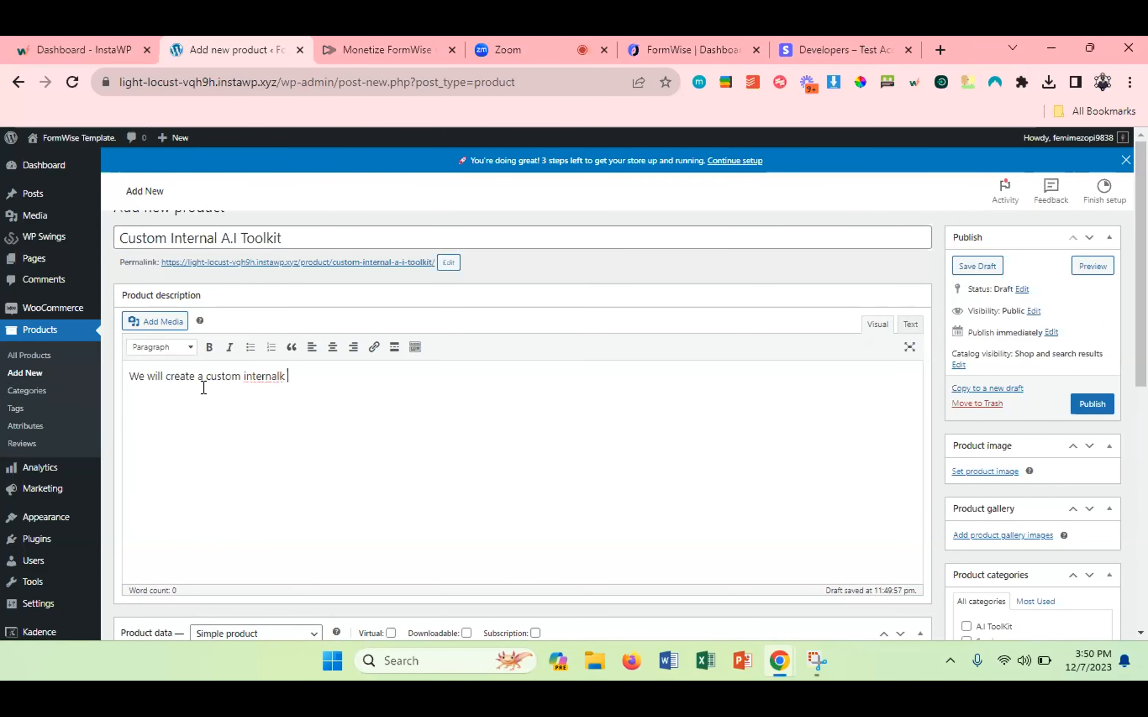
key("BackSpace")
key("BackSpace")
type("toolkit for your busine")
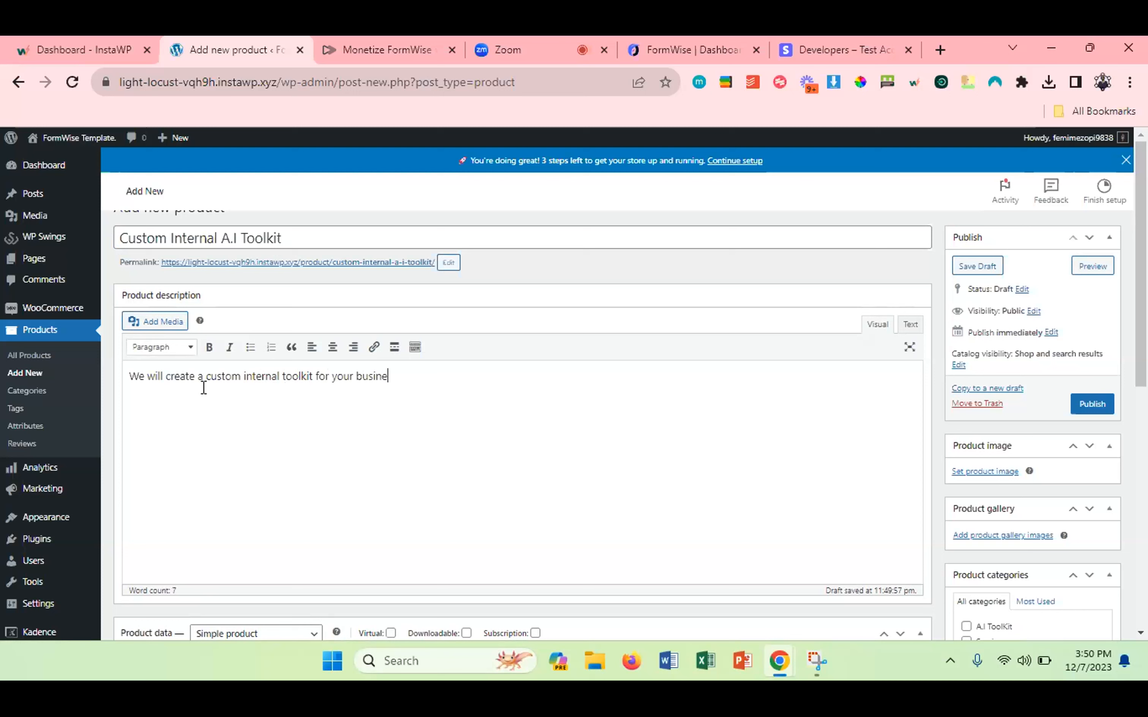
type("ss to increase productiv")
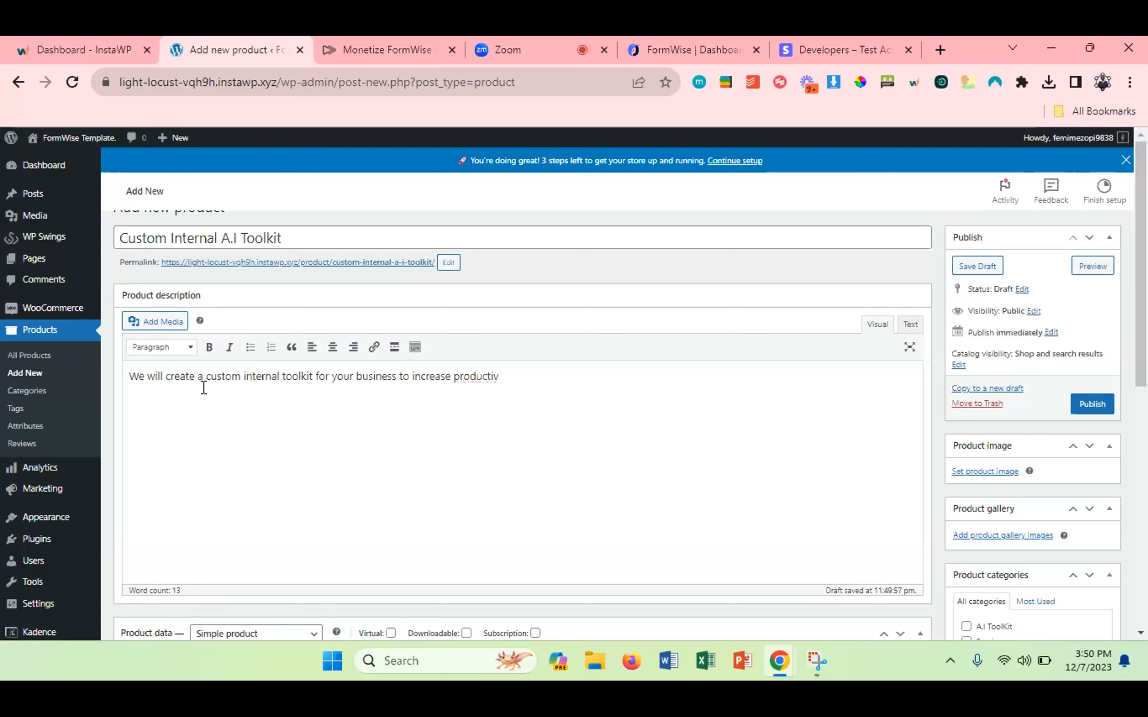
type("iv")
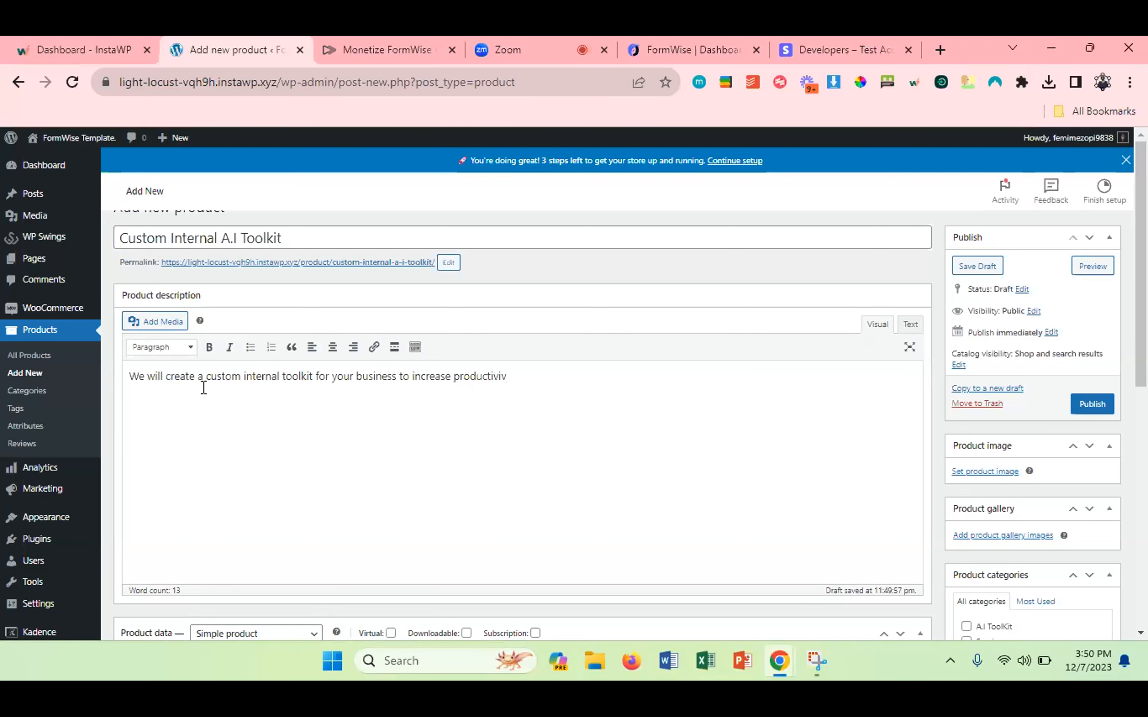
key("BackSpace")
type("ty")
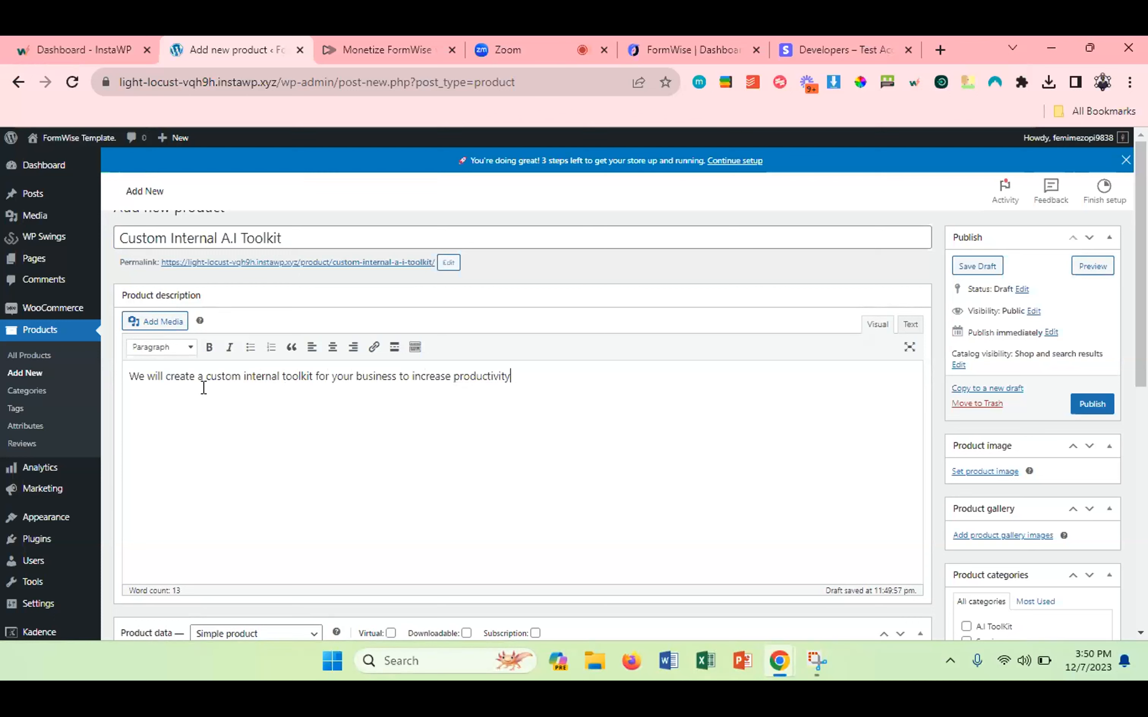
key("BackSpace")
type(".")
Copy the full product description text into the product short description.
triple_click(377, 380)
key("ctrl+c")
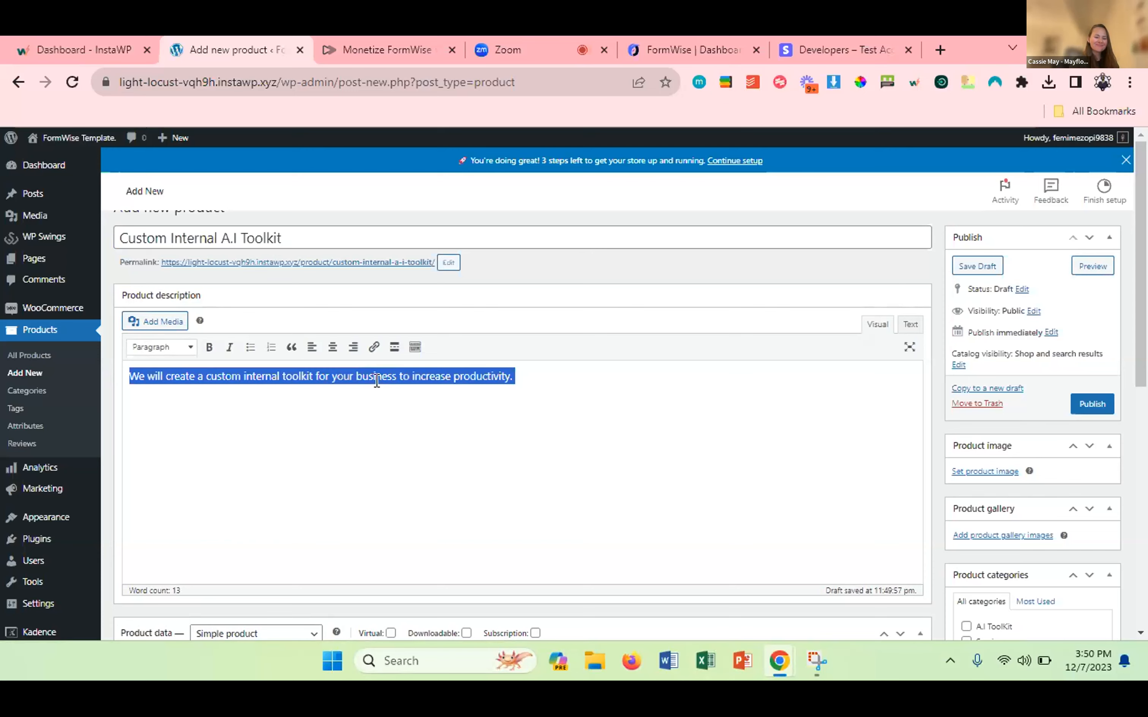
scroll(376, 382, "down", 10)
left_click(311, 473)
key("ctrl+v")
Mark the product as Virtual and Subscription and set its regular price to $150.
scroll(311, 473, "up", 5)
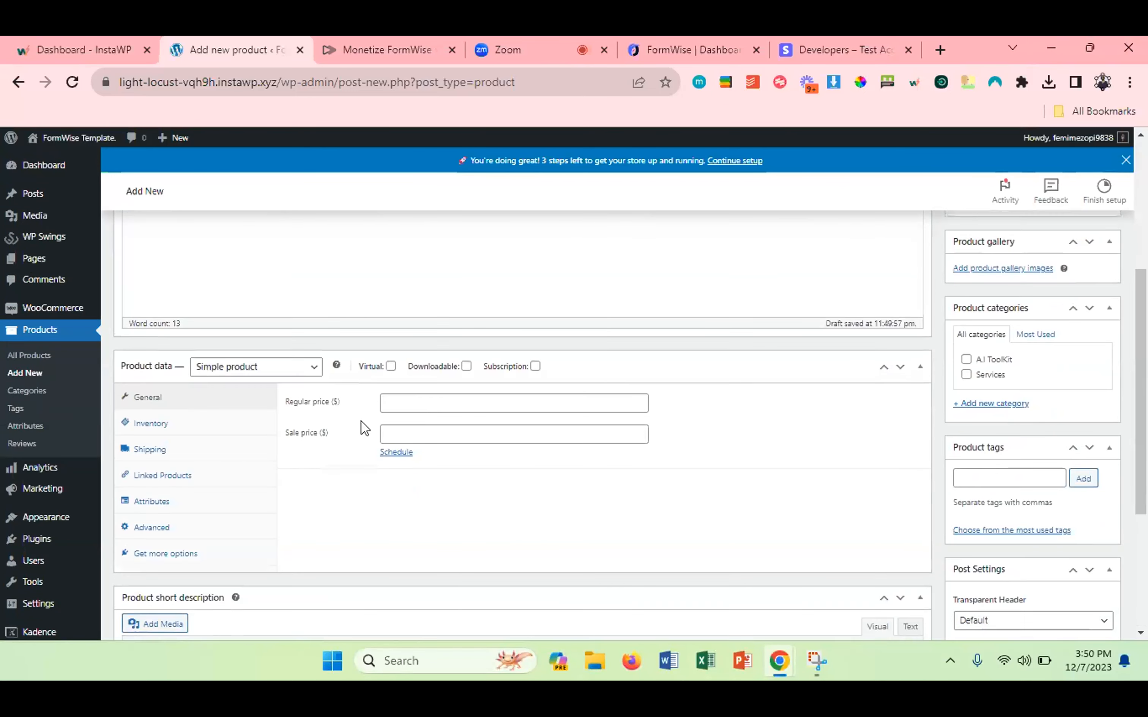
scroll(385, 371, "up", 2)
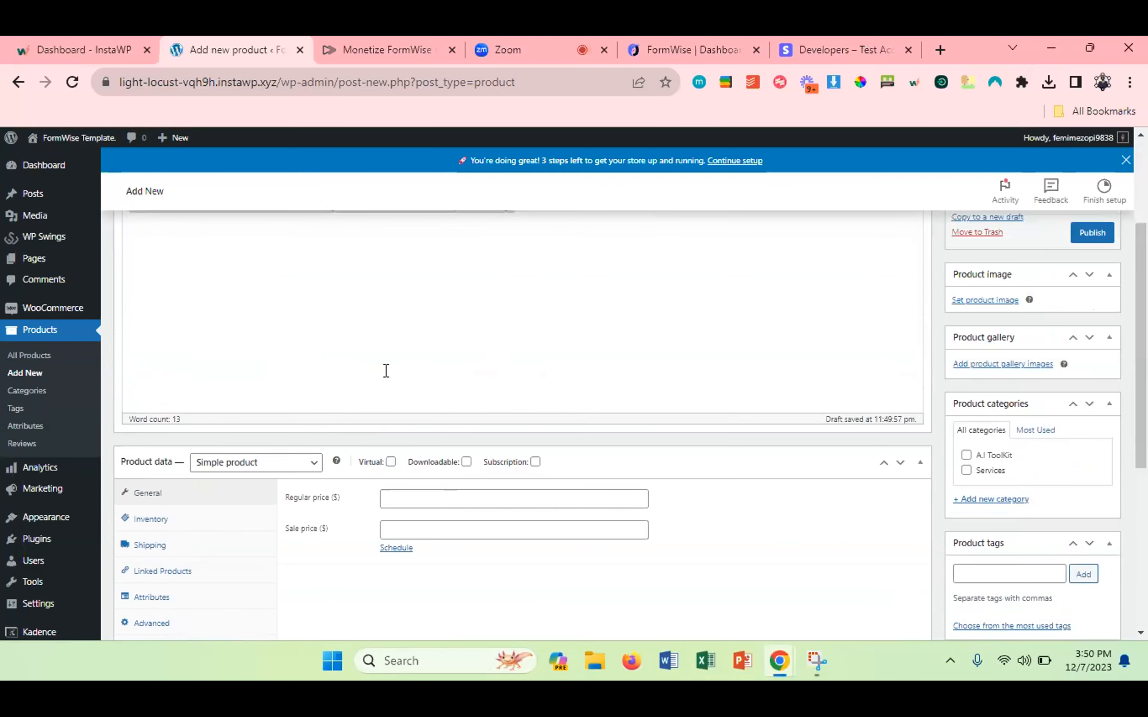
left_click(391, 463)
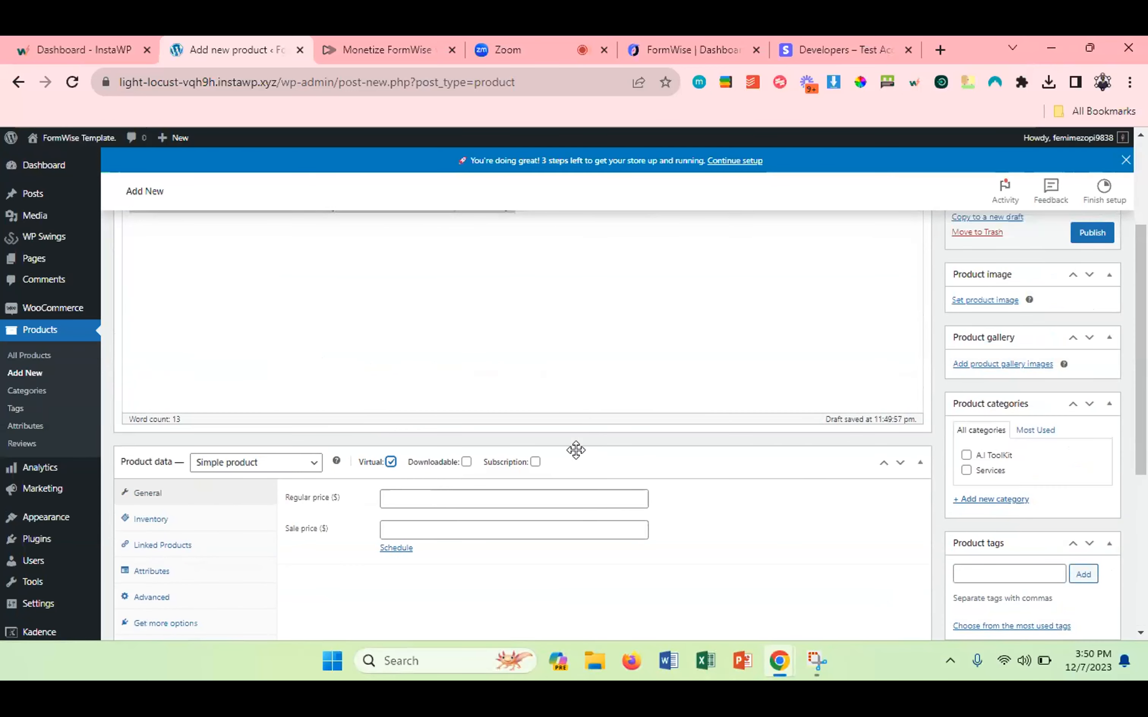
left_click(535, 464)
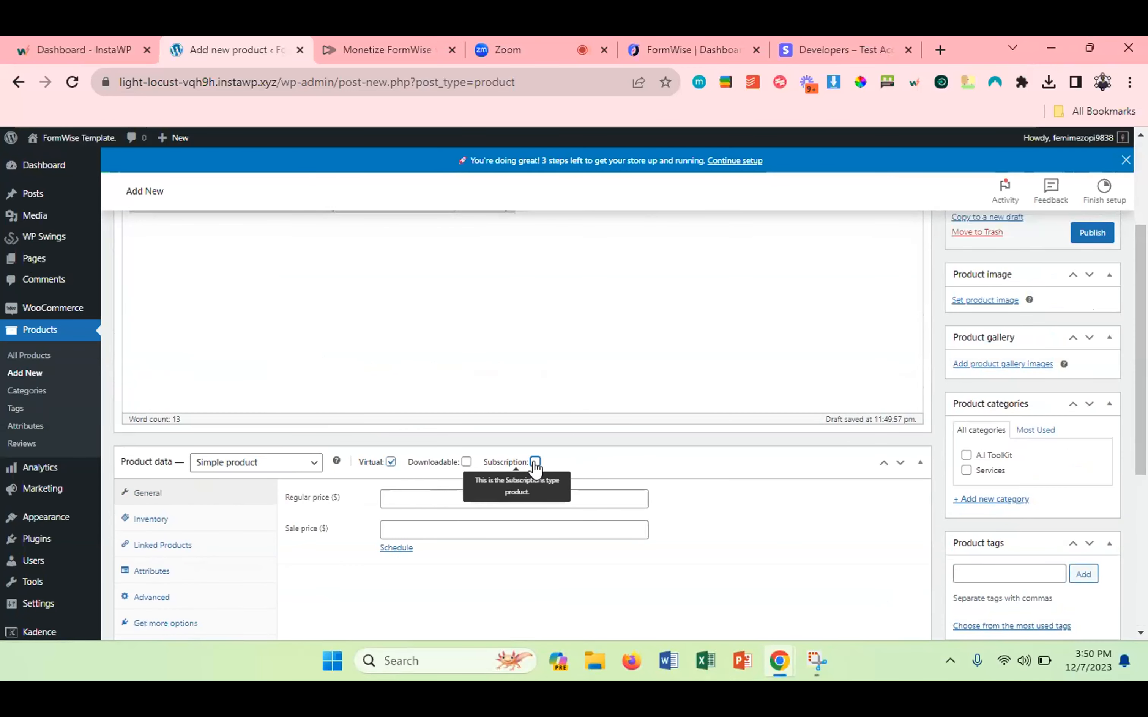
left_click(420, 496)
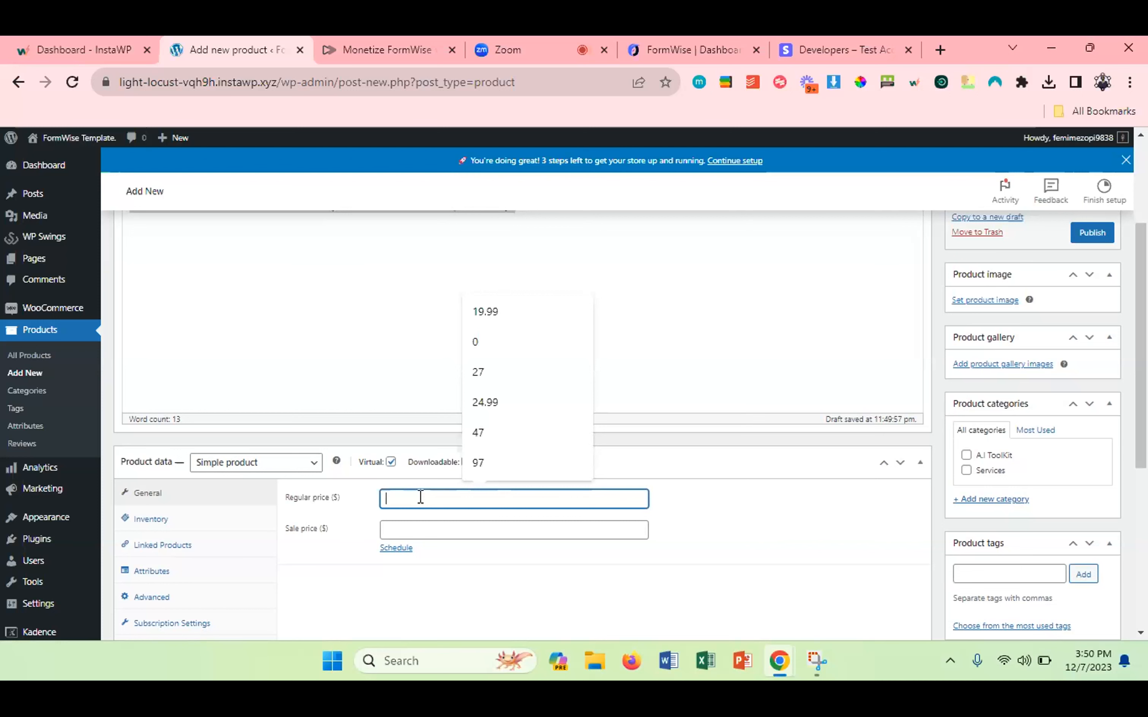
type("150")
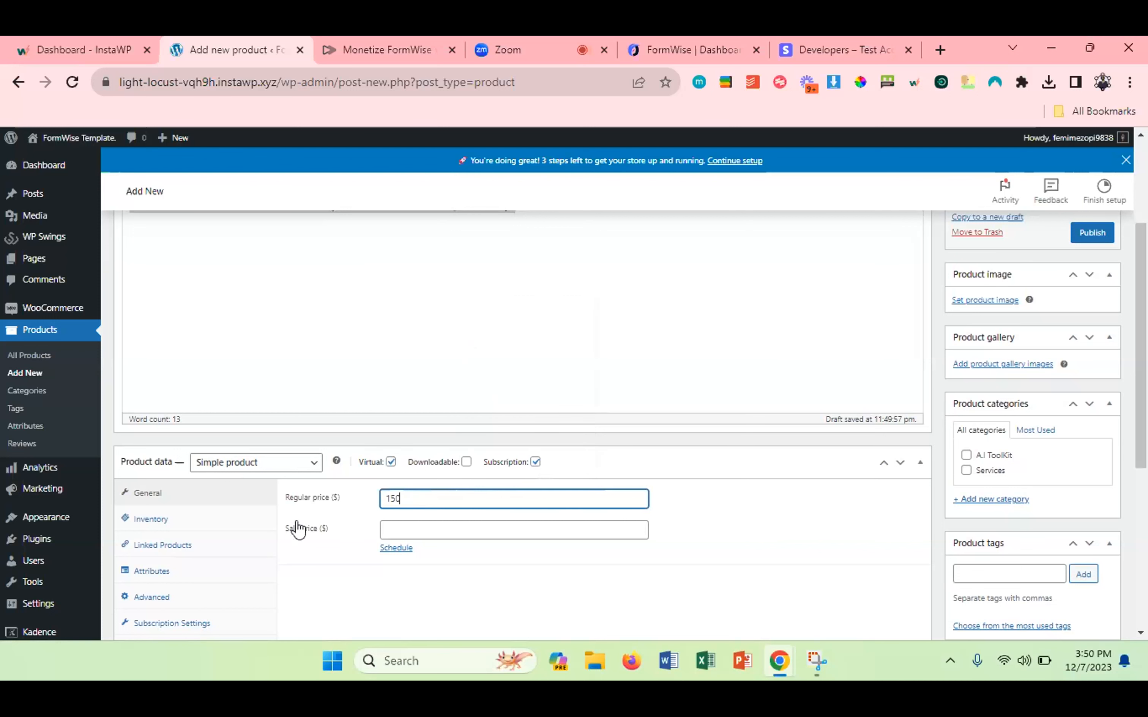
In the subscription settings, change the subscription interval unit to Months and set the initial signup fee to $1500.
scroll(297, 524, "down", 4)
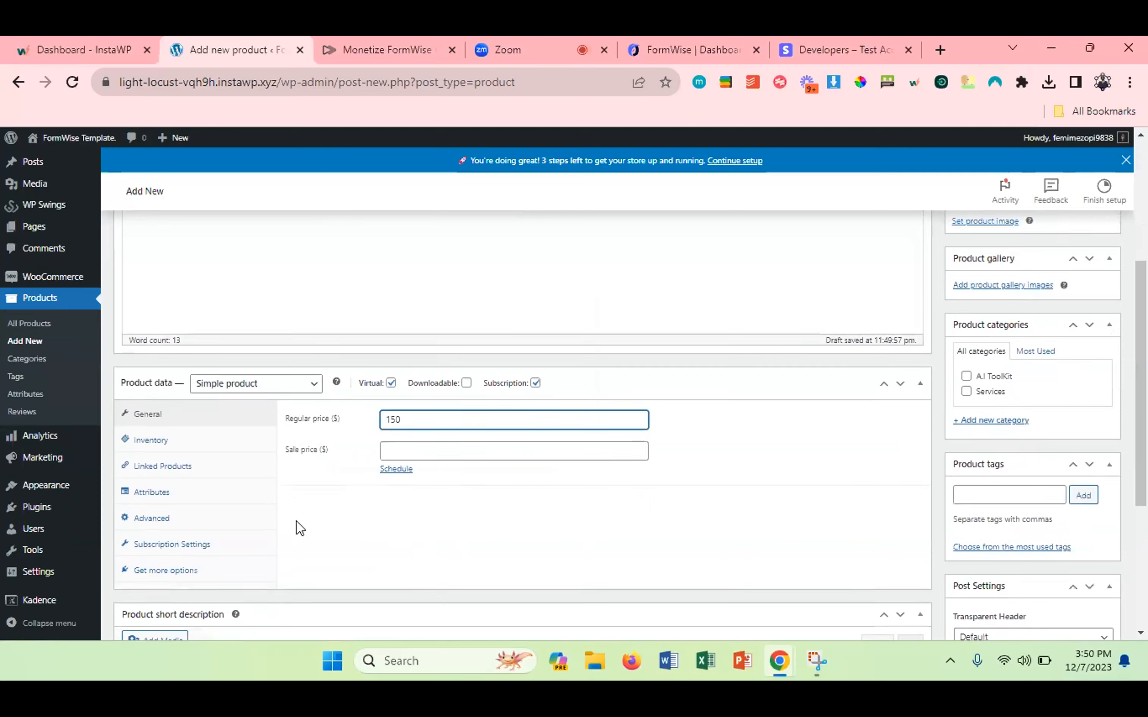
left_click(175, 445)
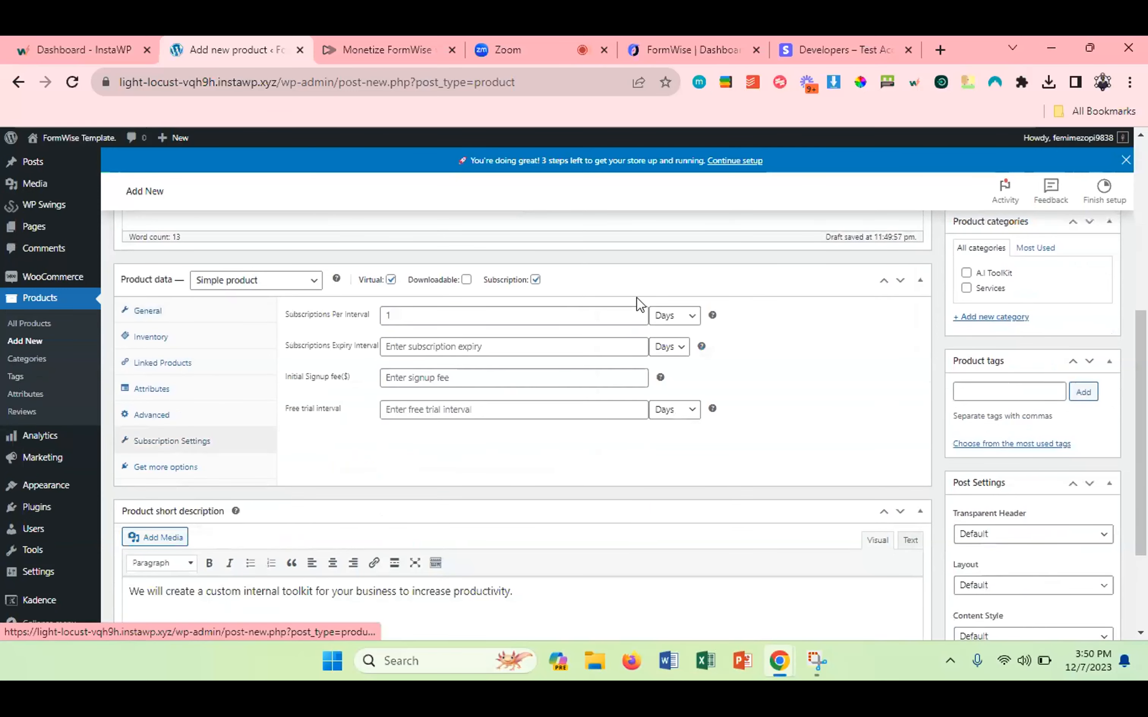
left_click(664, 315)
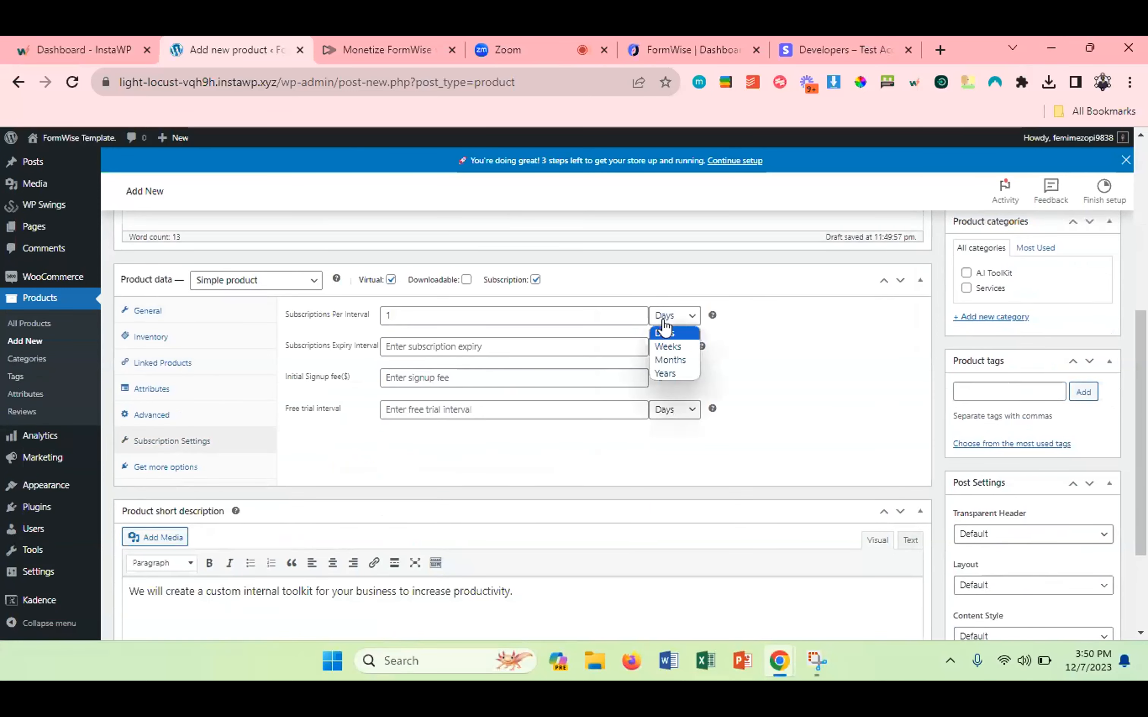
left_click(666, 359)
scroll(503, 408, "up", 1)
scroll(501, 406, "up", 7)
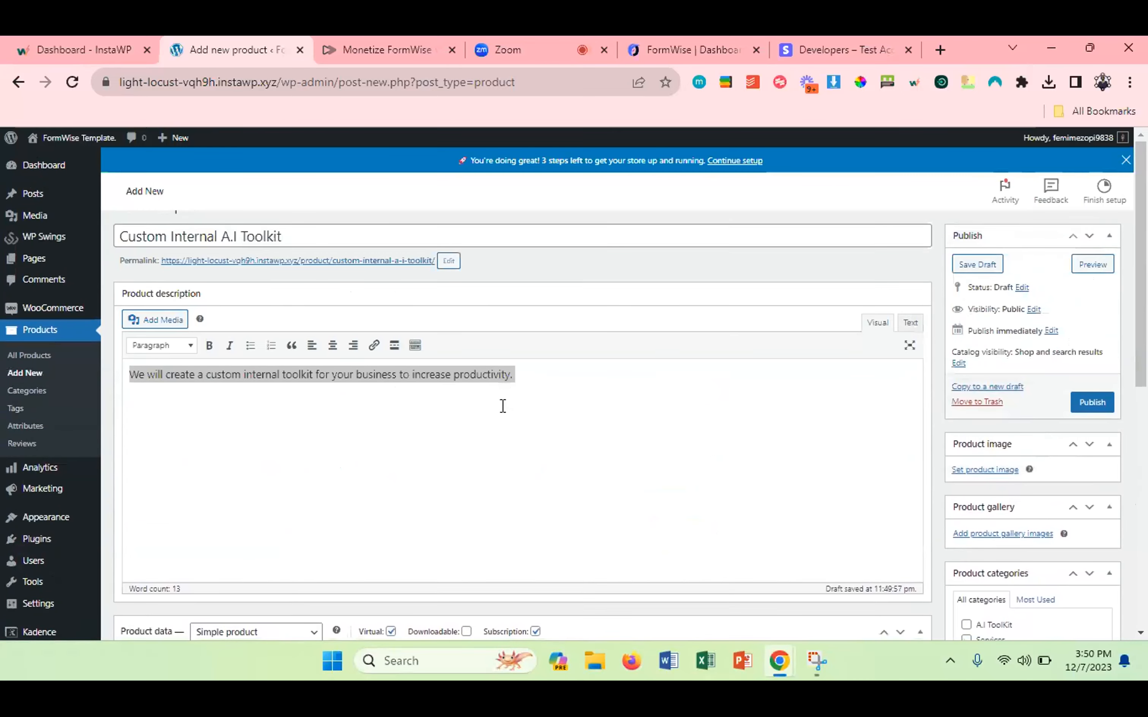
scroll(503, 405, "down", 7)
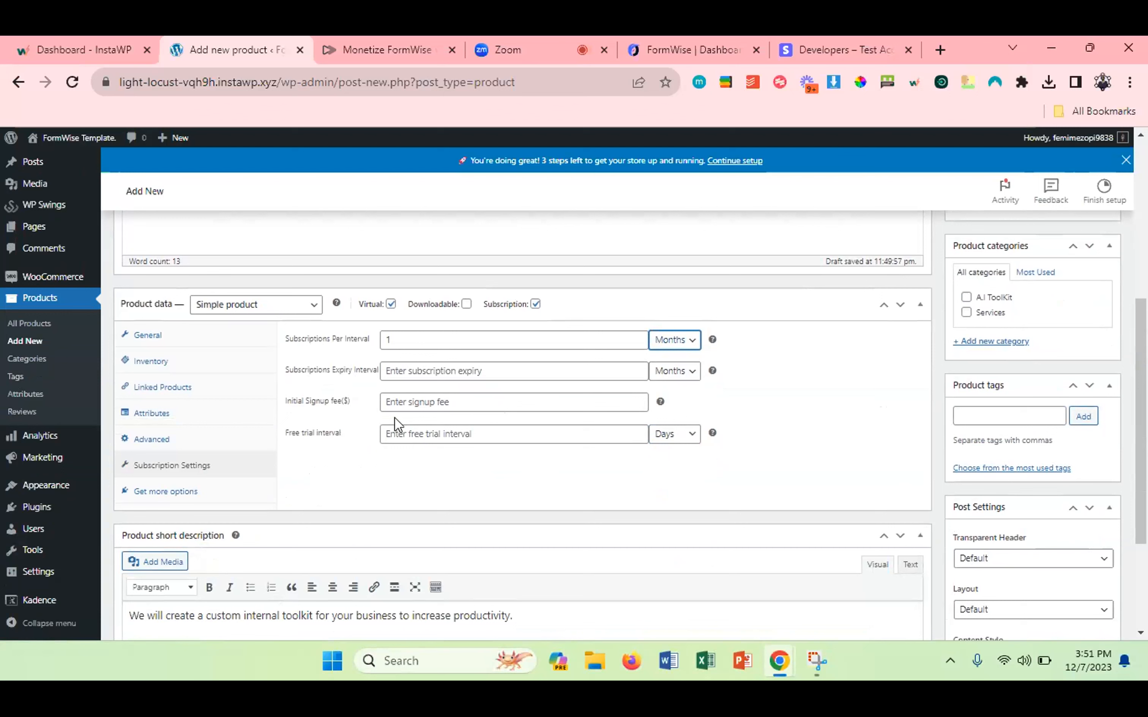
left_click(440, 403)
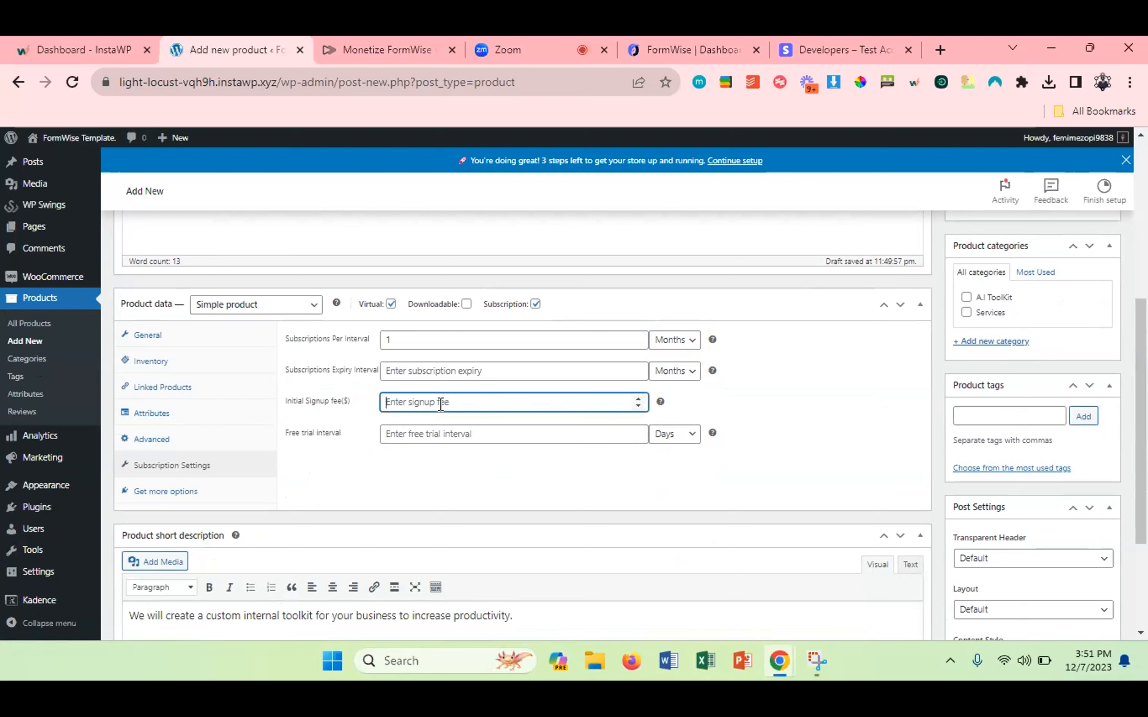
type("1500")
left_click(476, 469)
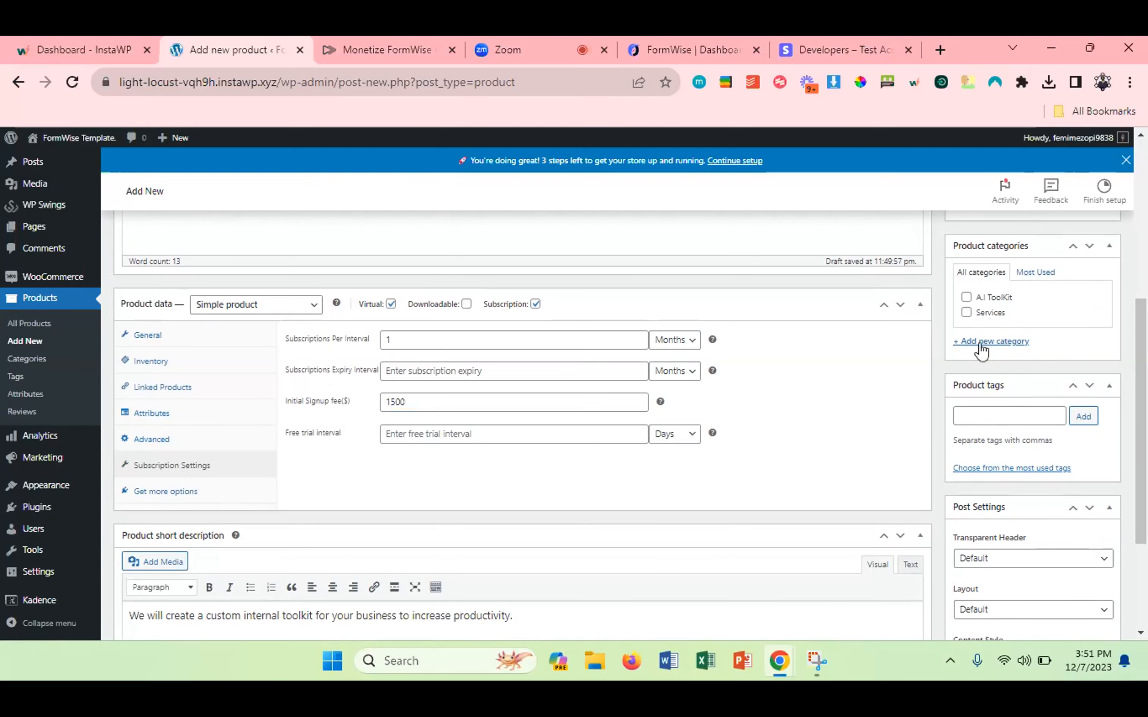
Assign the product to the Services category and set undraw_People_search_re_5rre-3.png from the Media Library as its product image.
left_click(966, 312)
scroll(1002, 373, "up", 4)
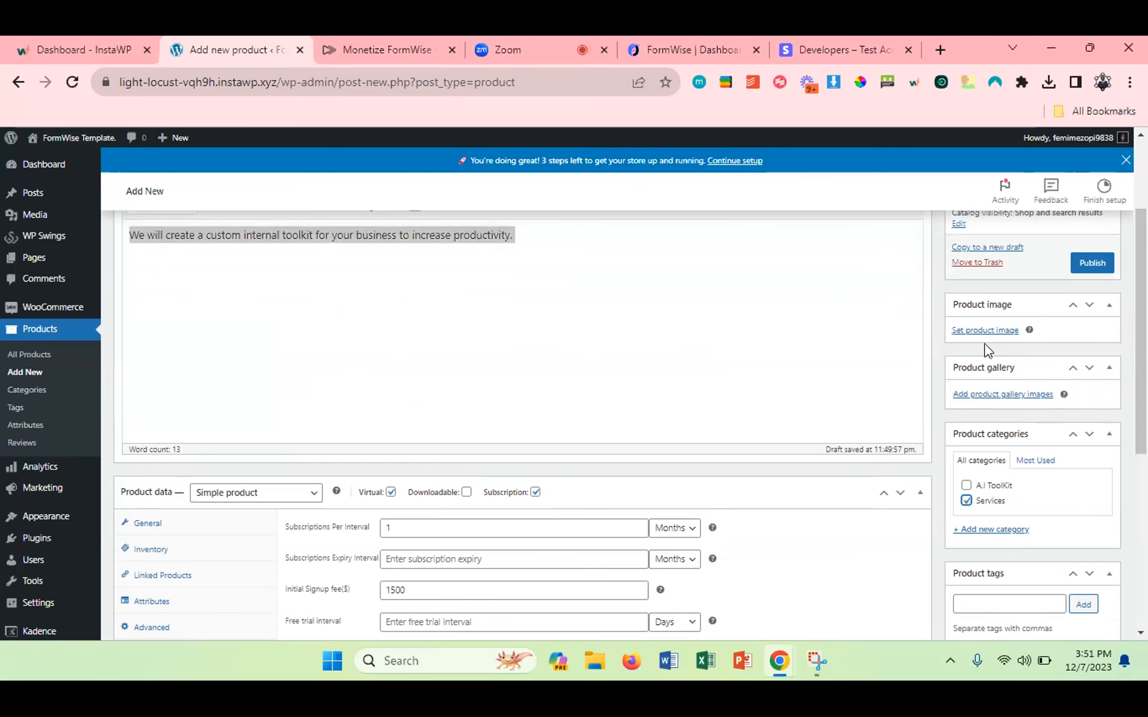
left_click(976, 332)
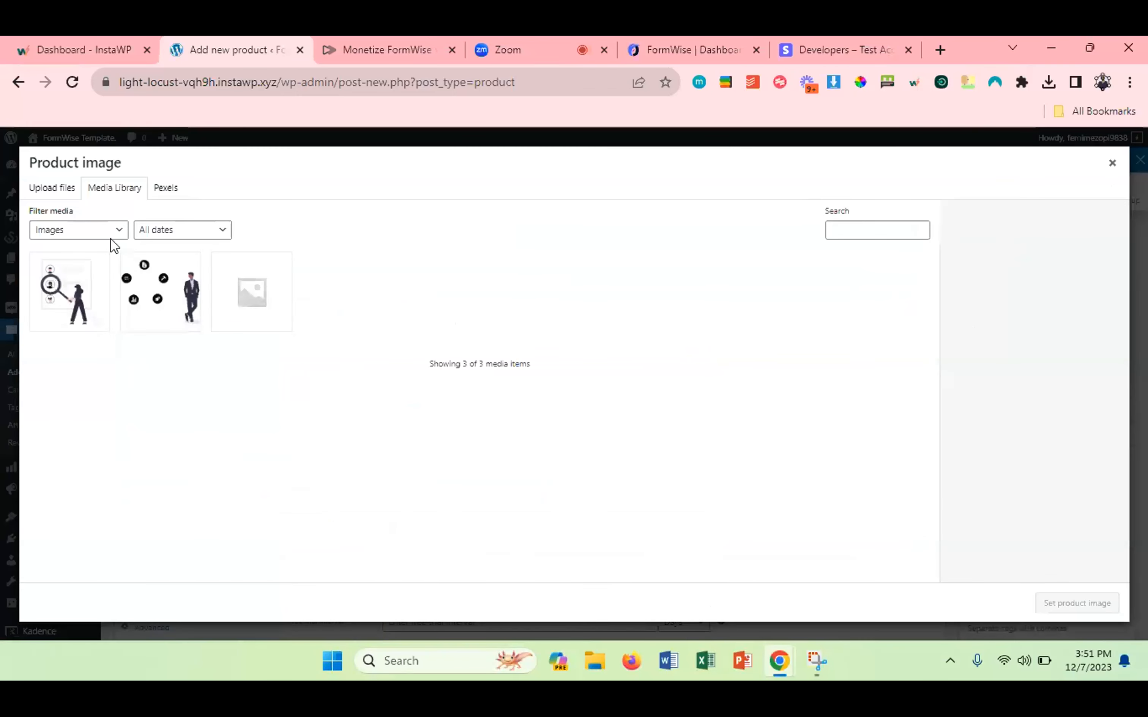
left_click(64, 273)
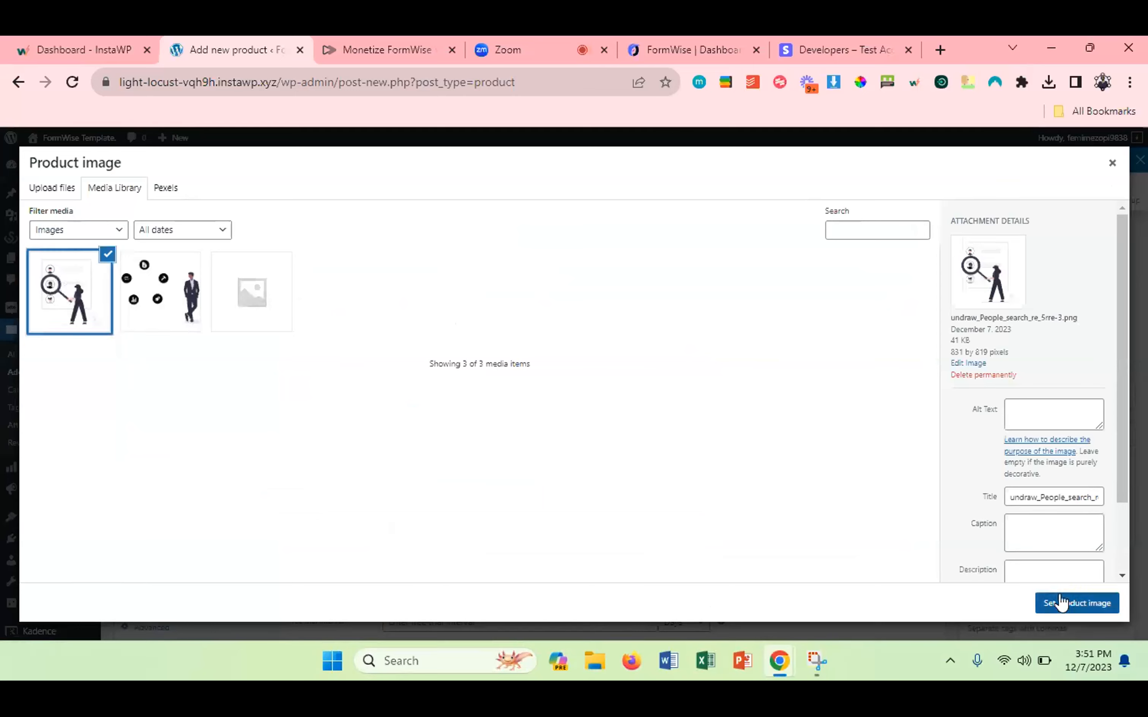
left_click(1057, 599)
Check over the entered product data and publish the Custom Internal A.I Toolkit product.
scroll(1045, 299, "up", 3)
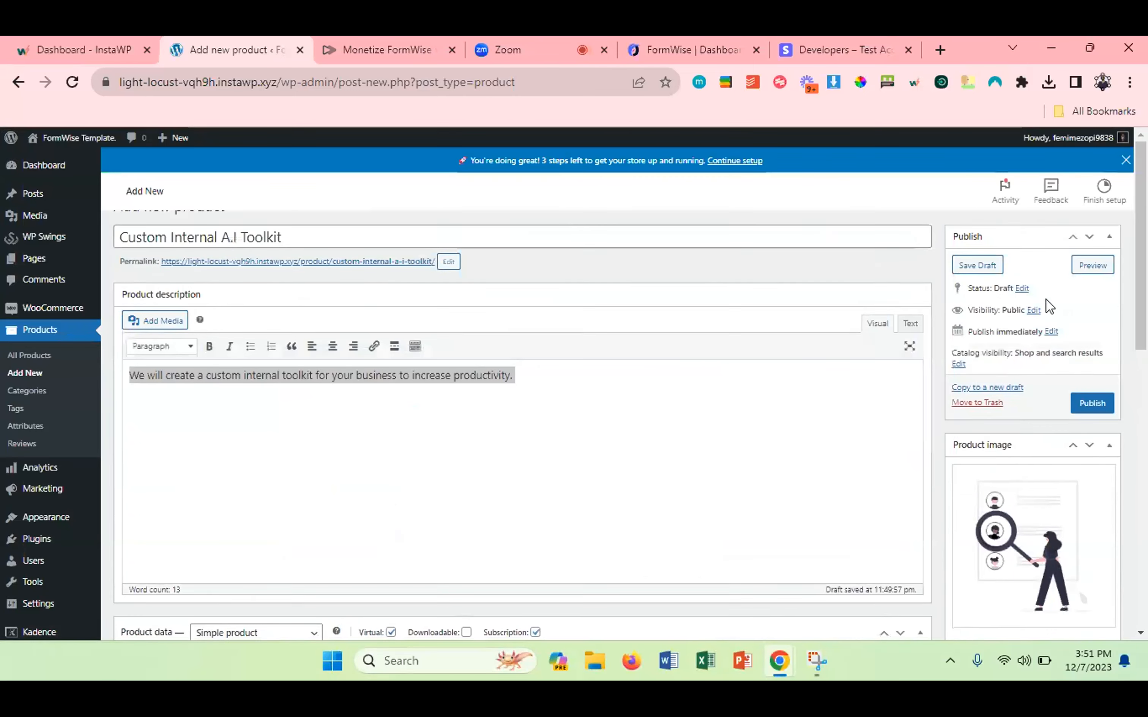
scroll(1045, 300, "down", 6)
scroll(1045, 303, "up", 3)
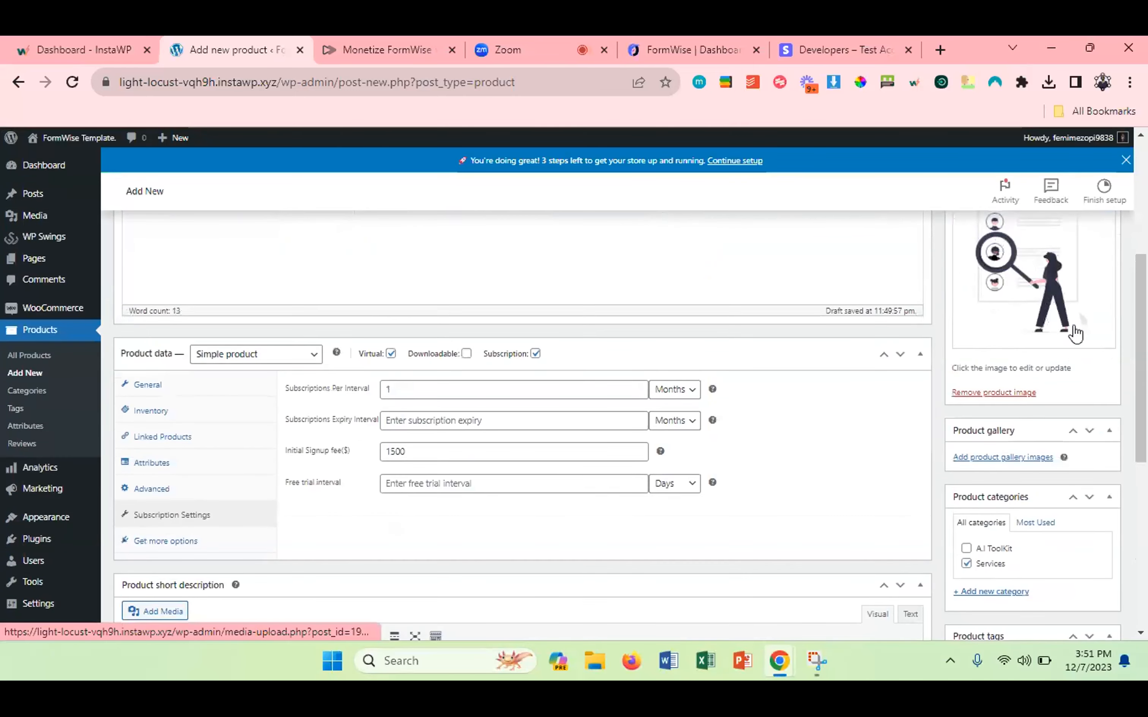
scroll(1074, 328, "up", 3)
left_click(1089, 340)
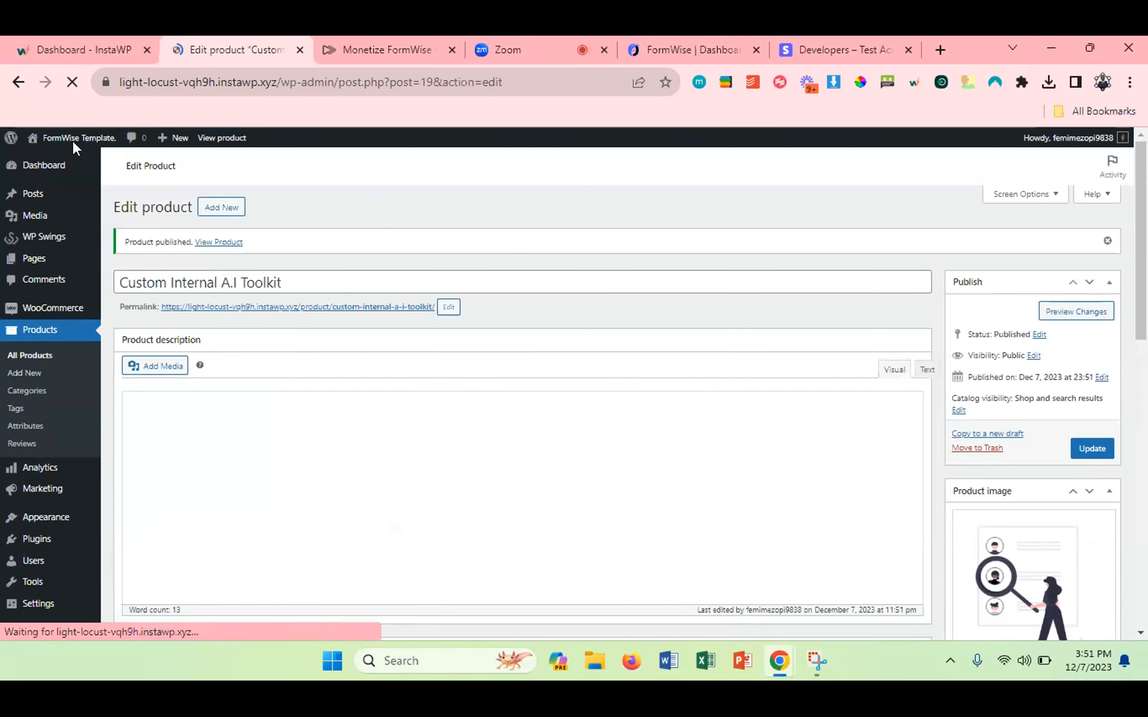
Open the live FormWise Template site in a new browser tab and go to its Shop page.
right_click(67, 139)
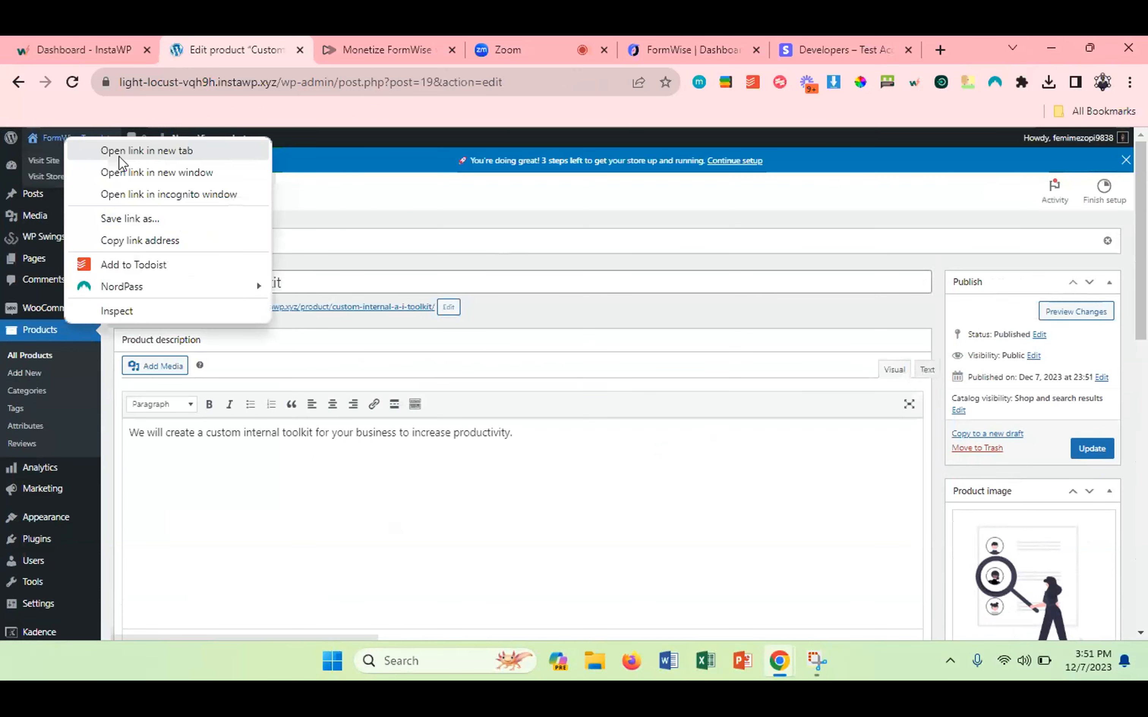
left_click(119, 151)
left_click(336, 50)
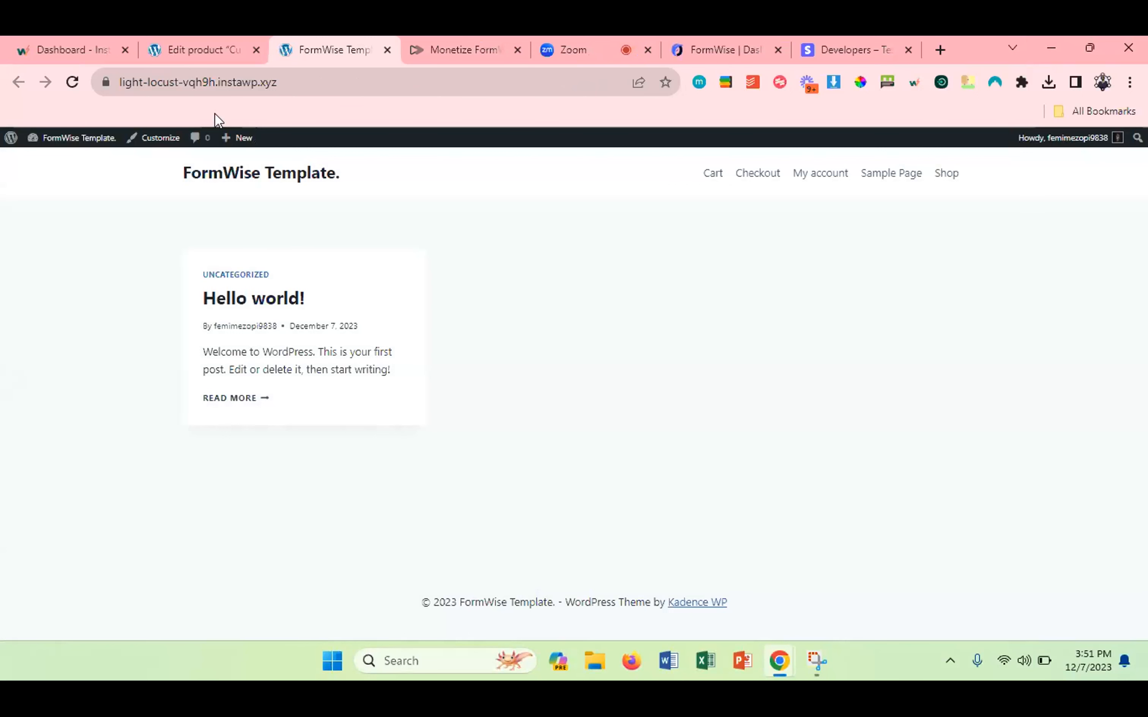
left_click(940, 171)
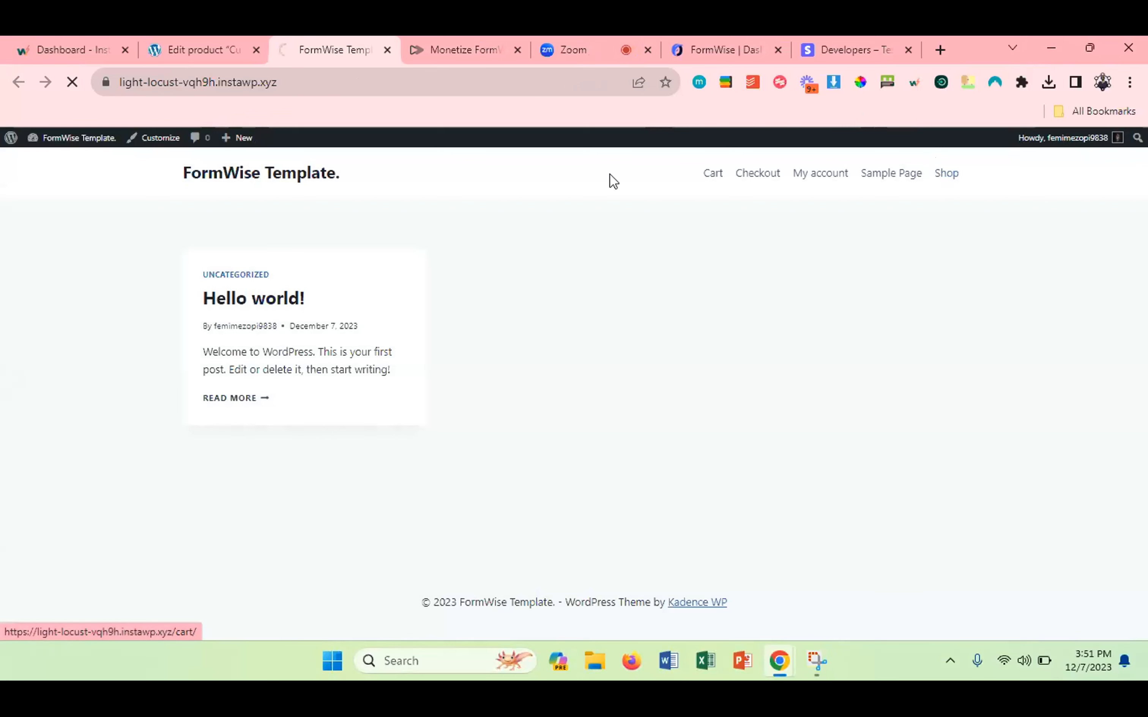
Examine the product cards on the Shop page, including their images, recurring prices and sign-up fee.
scroll(567, 371, "down", 5)
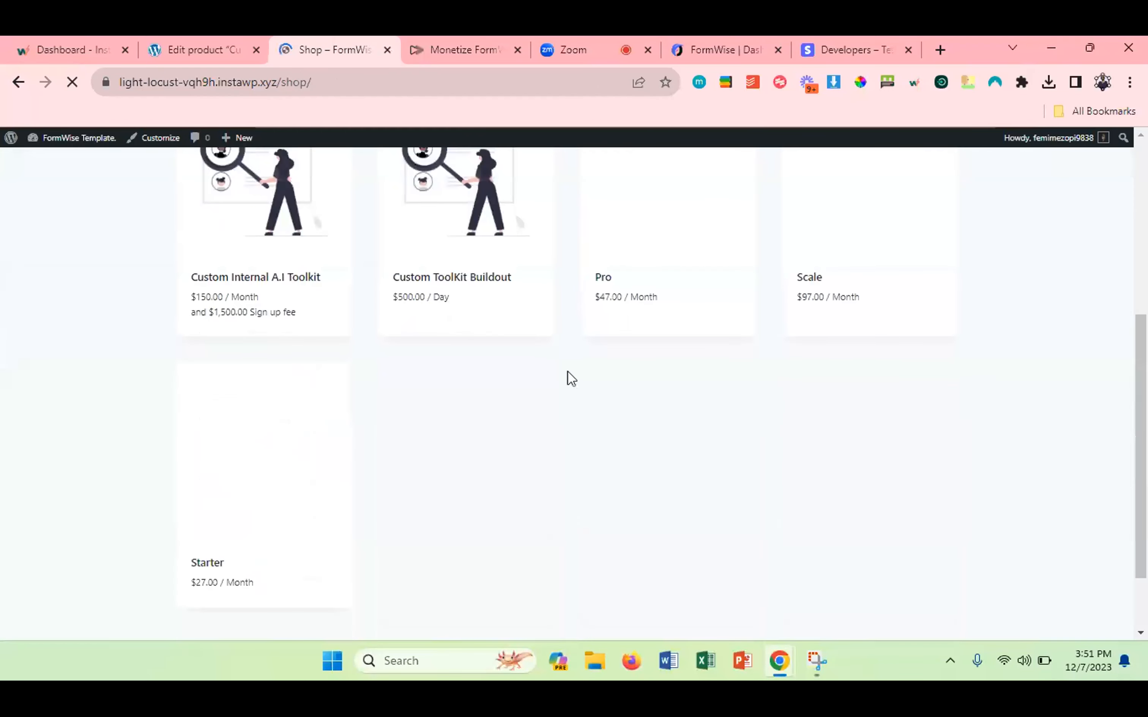
scroll(567, 372, "up", 5)
scroll(567, 385, "down", 5)
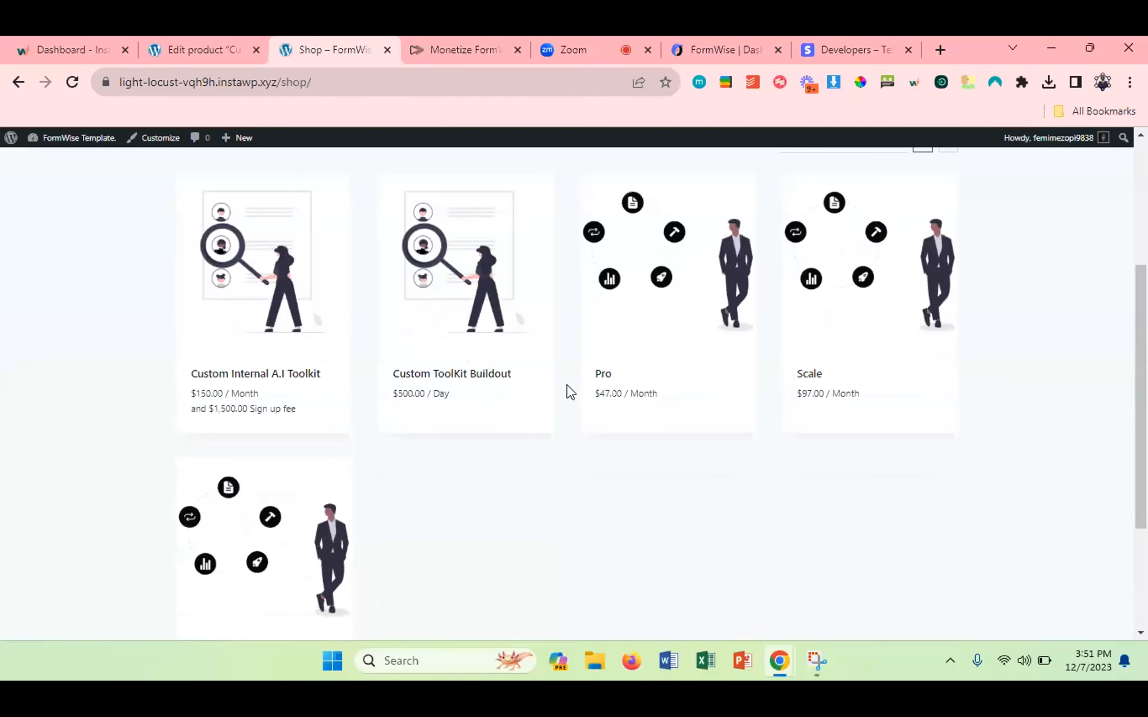
scroll(567, 385, "up", 4)
scroll(567, 385, "down", 3)
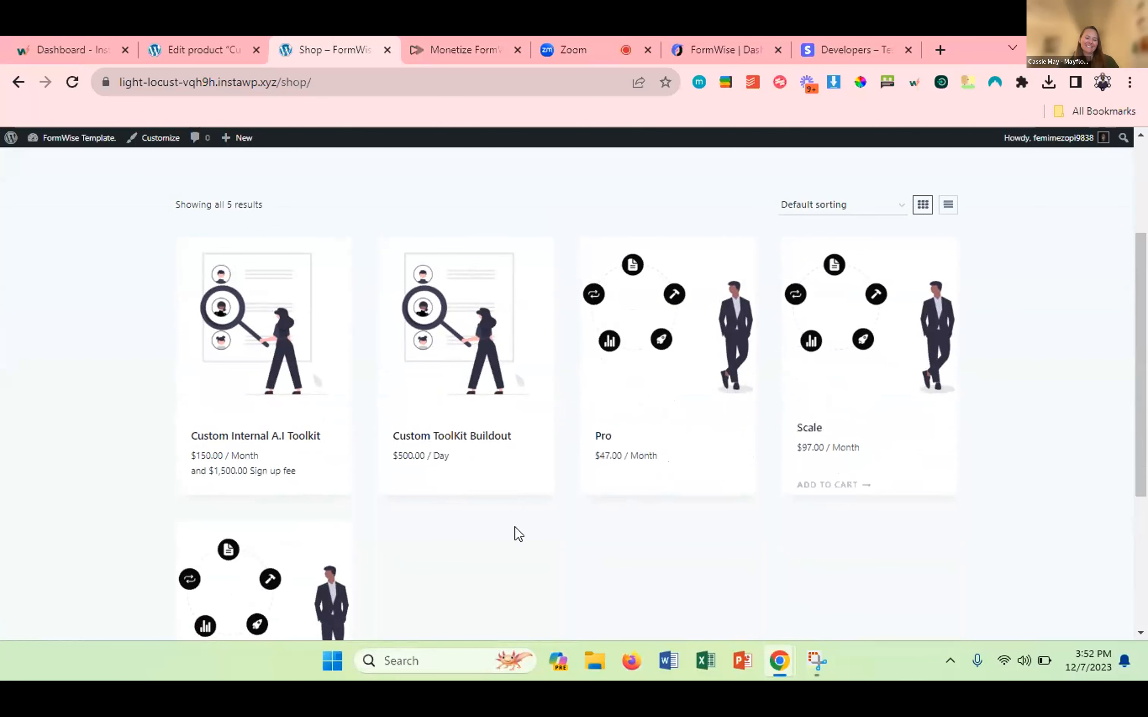
scroll(554, 427, "down", 4)
scroll(232, 450, "up", 1)
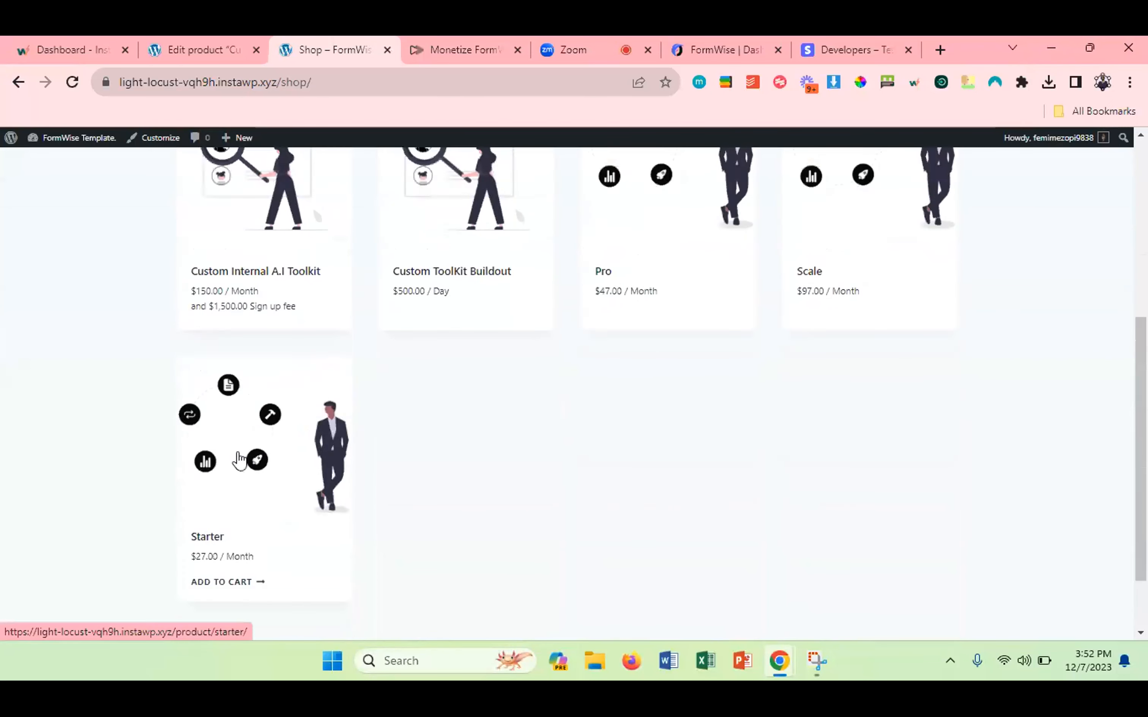
scroll(240, 460, "up", 5)
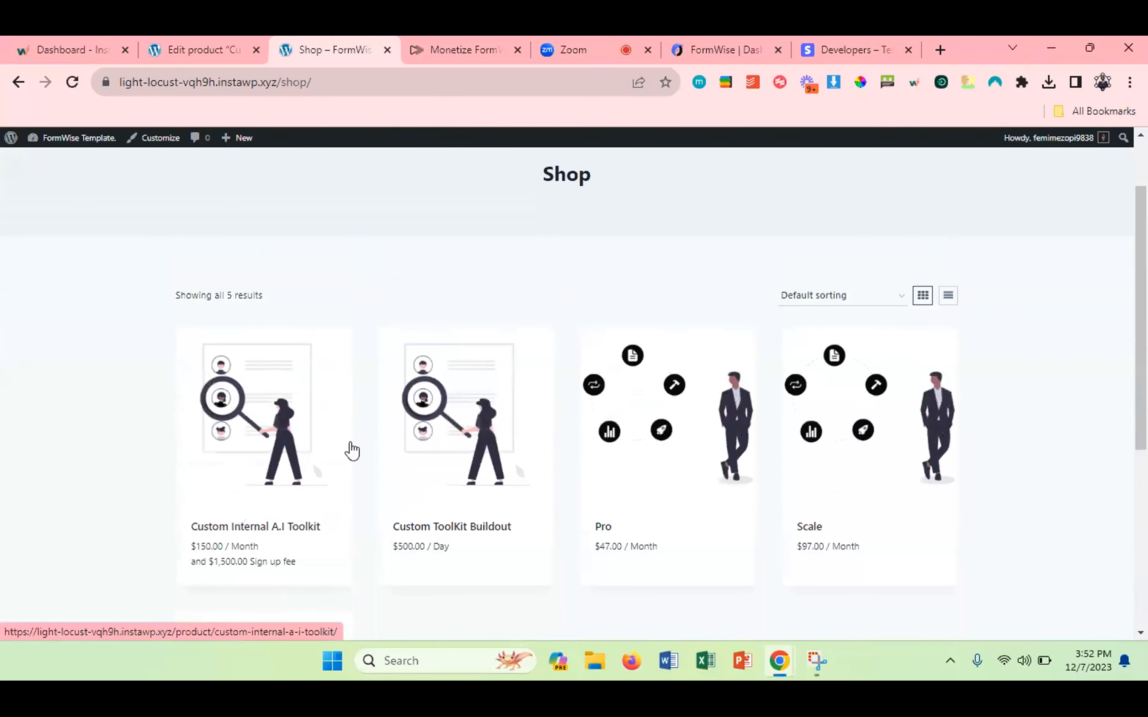
Close the live Shop page and open the Custom ToolKit Buildout product for editing from the list of all products.
left_click(387, 49)
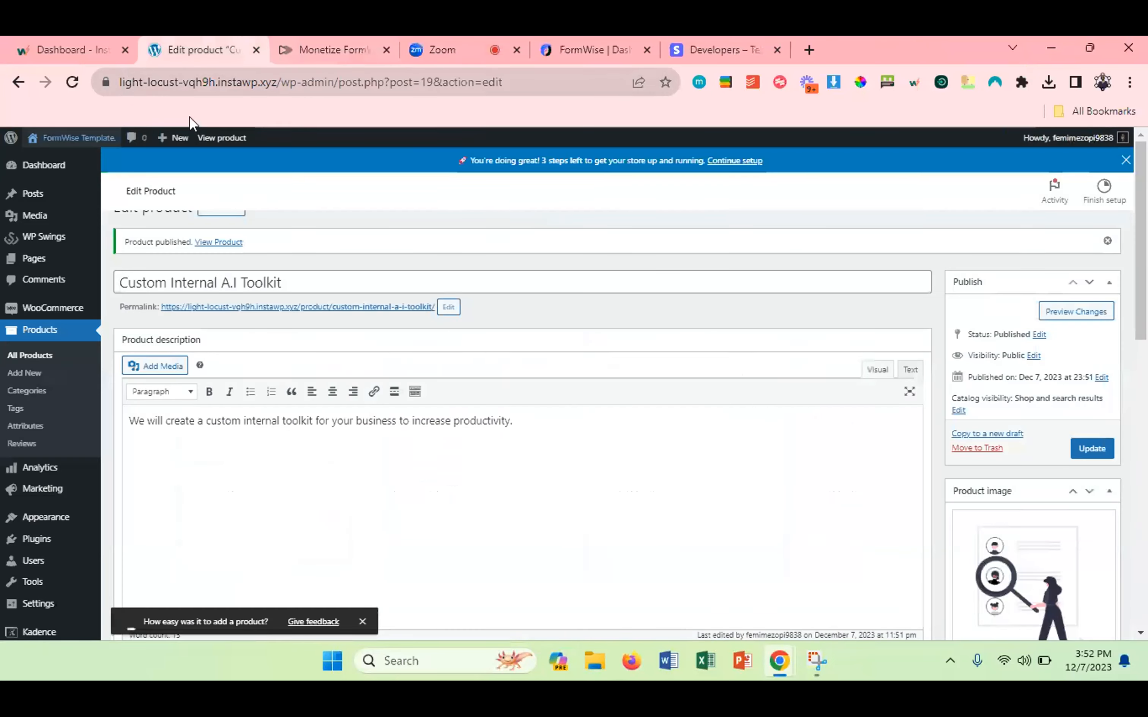
left_click(31, 356)
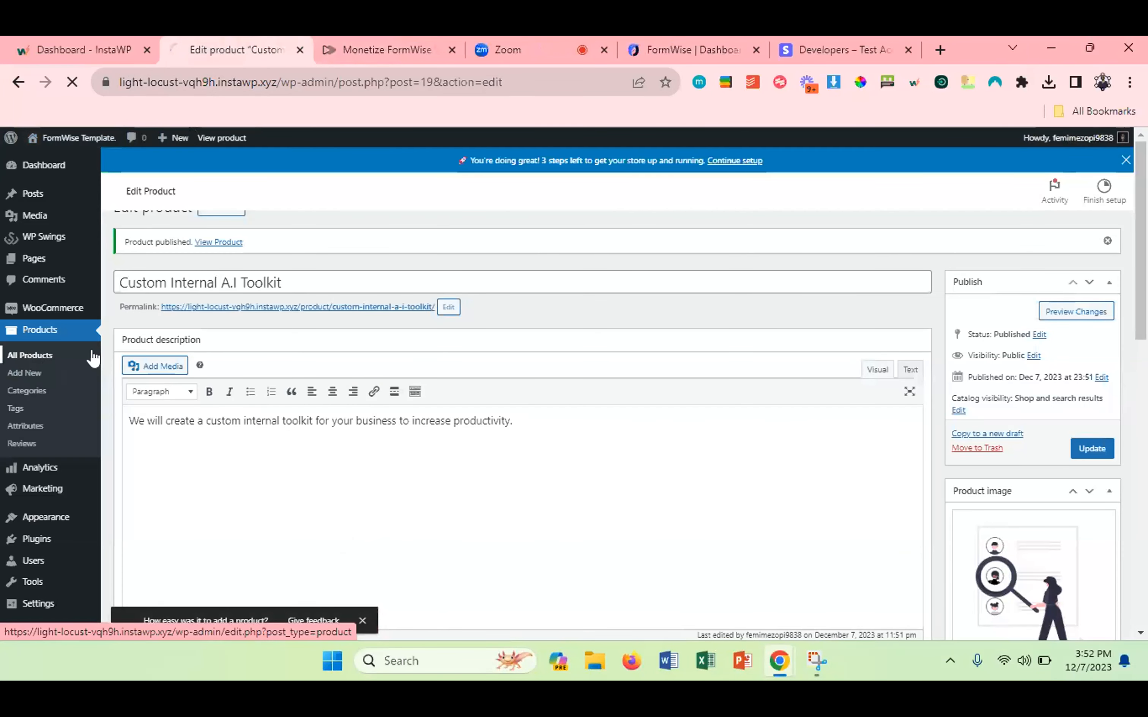
scroll(103, 350, "down", 1)
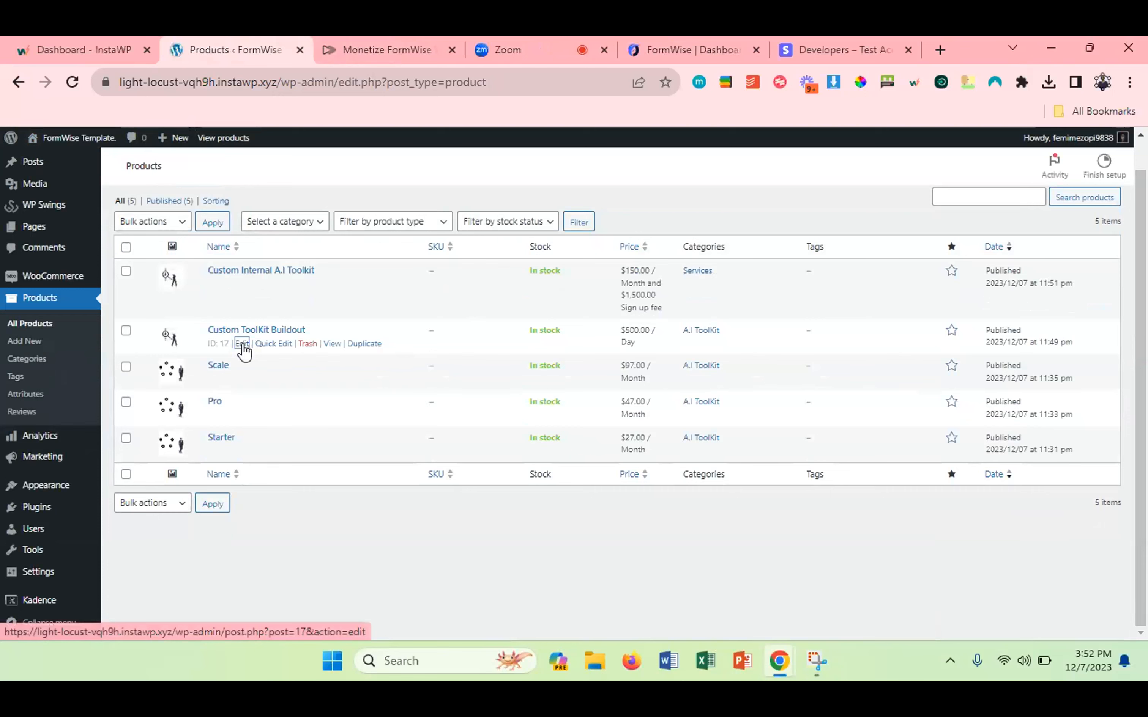
left_click(243, 345)
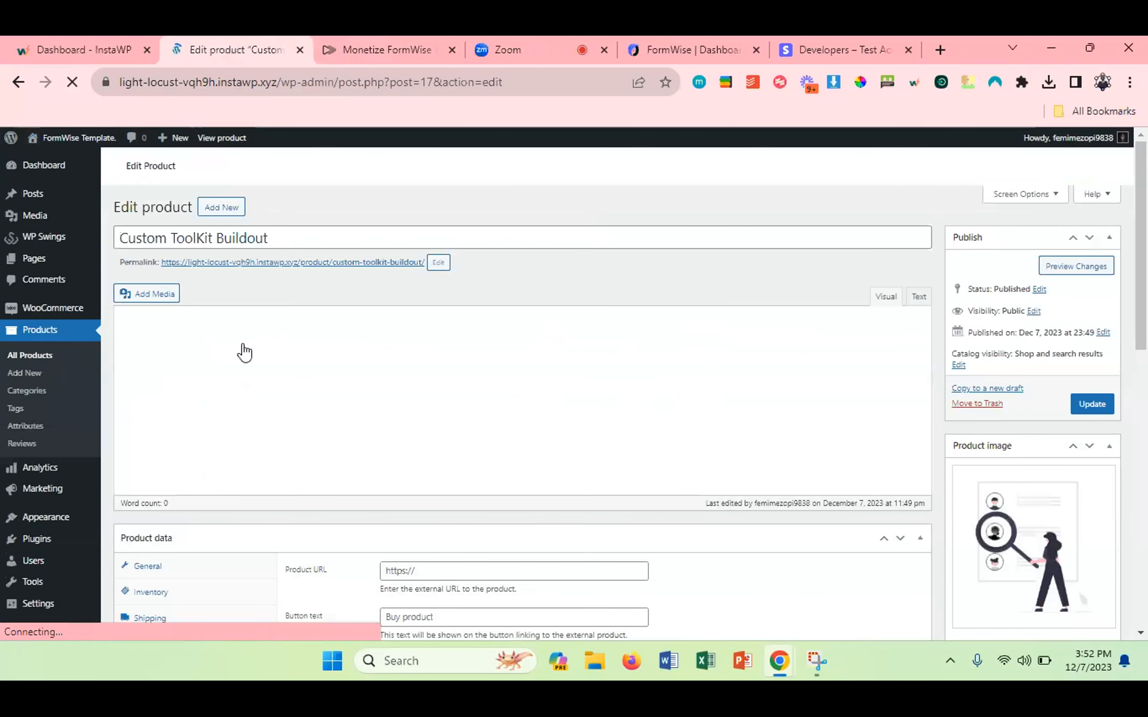
Turn off the Subscription option of the Custom ToolKit Buildout product and update the product.
scroll(477, 456, "down", 1)
scroll(477, 459, "down", 1)
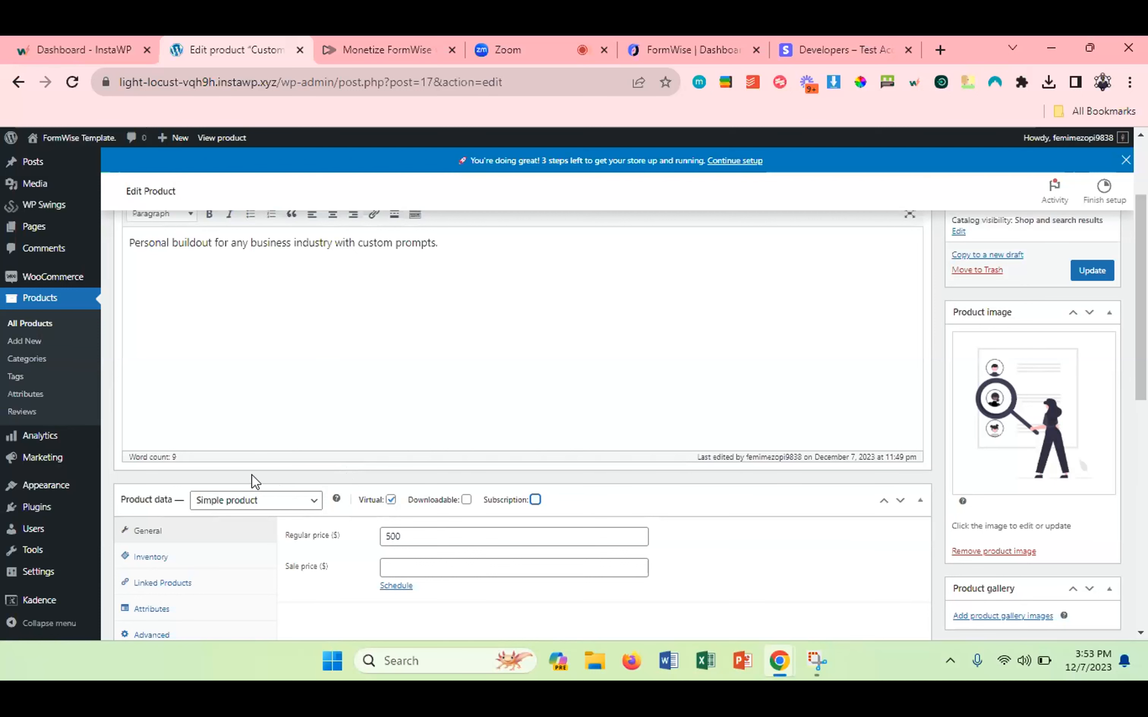
scroll(252, 475, "down", 2)
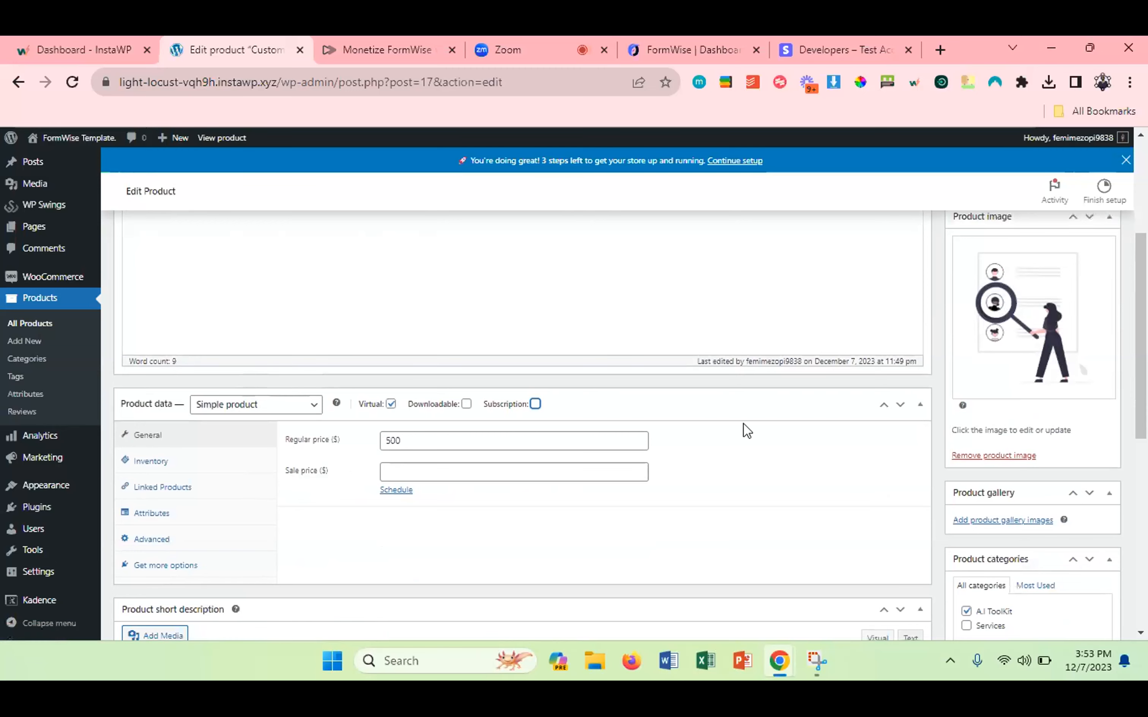
scroll(743, 423, "up", 5)
left_click(1092, 404)
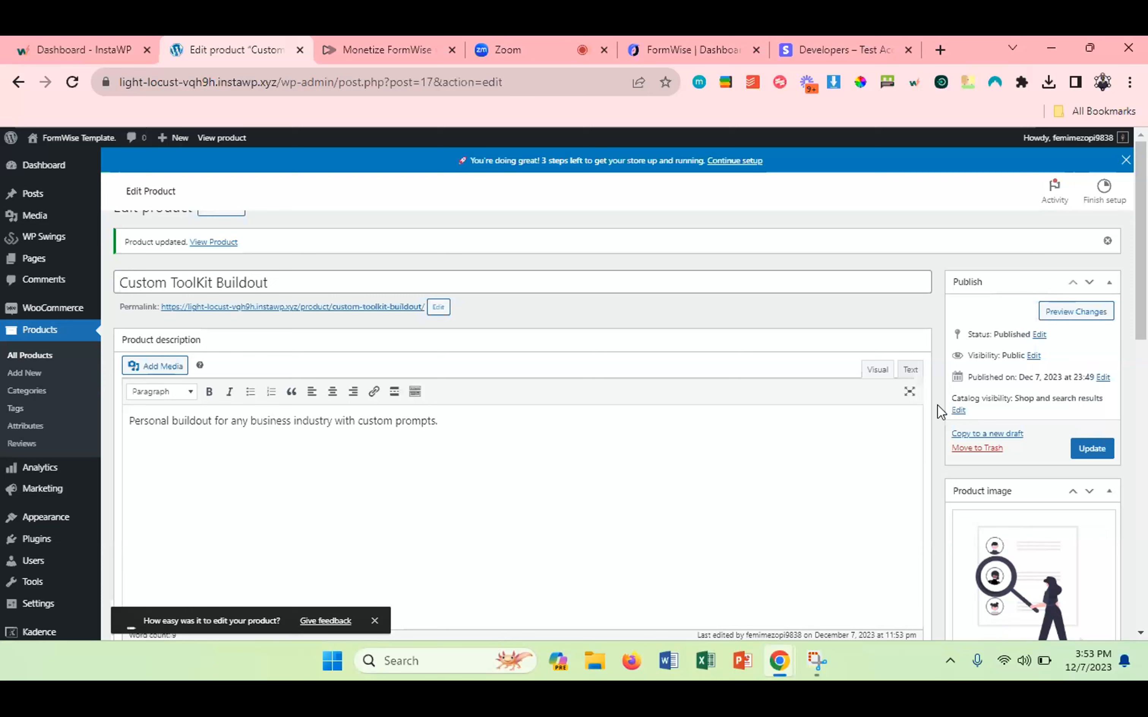
scroll(108, 398, "down", 5)
scroll(107, 398, "up", 5)
Switch to the Monetize FormWise checklist in KuickList and mark Products Inside Of WooCommerce as done.
left_click(346, 37)
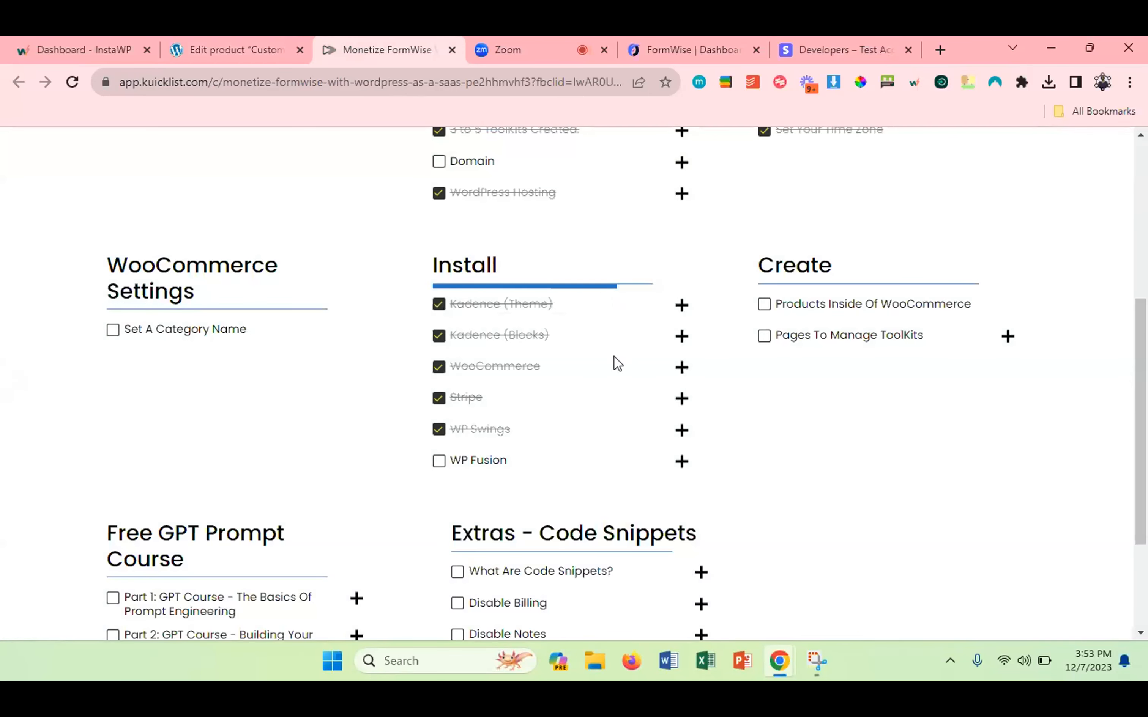
left_click(763, 305)
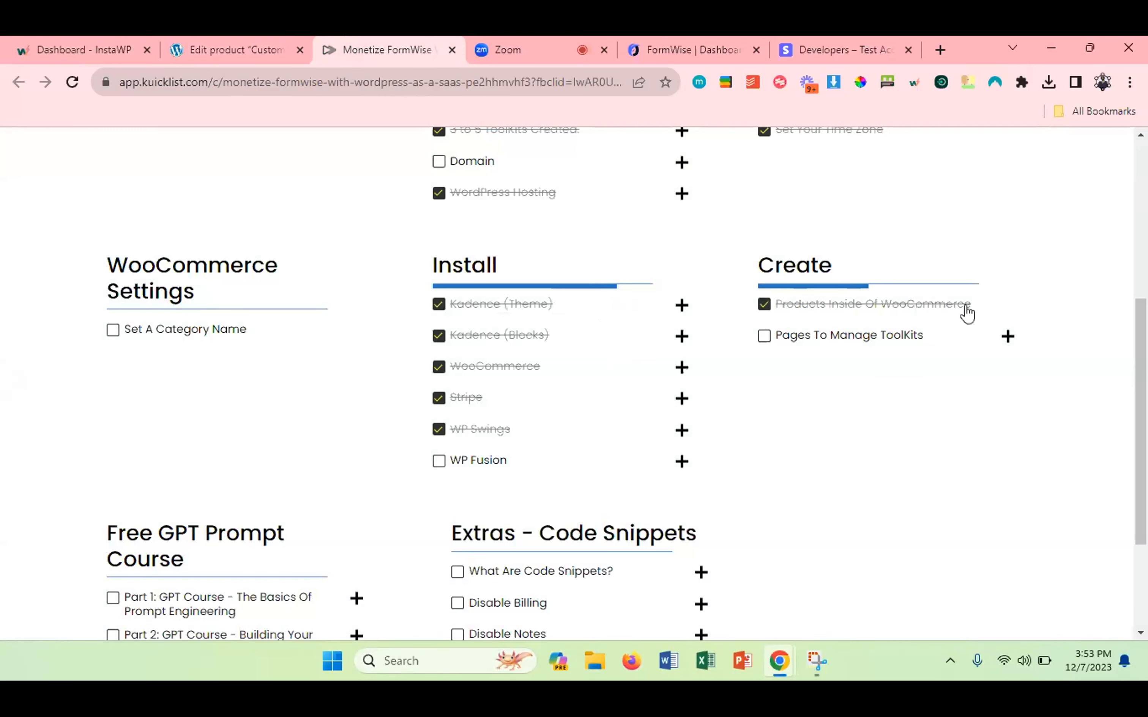
scroll(602, 502, "down", 2)
scroll(602, 503, "up", 4)
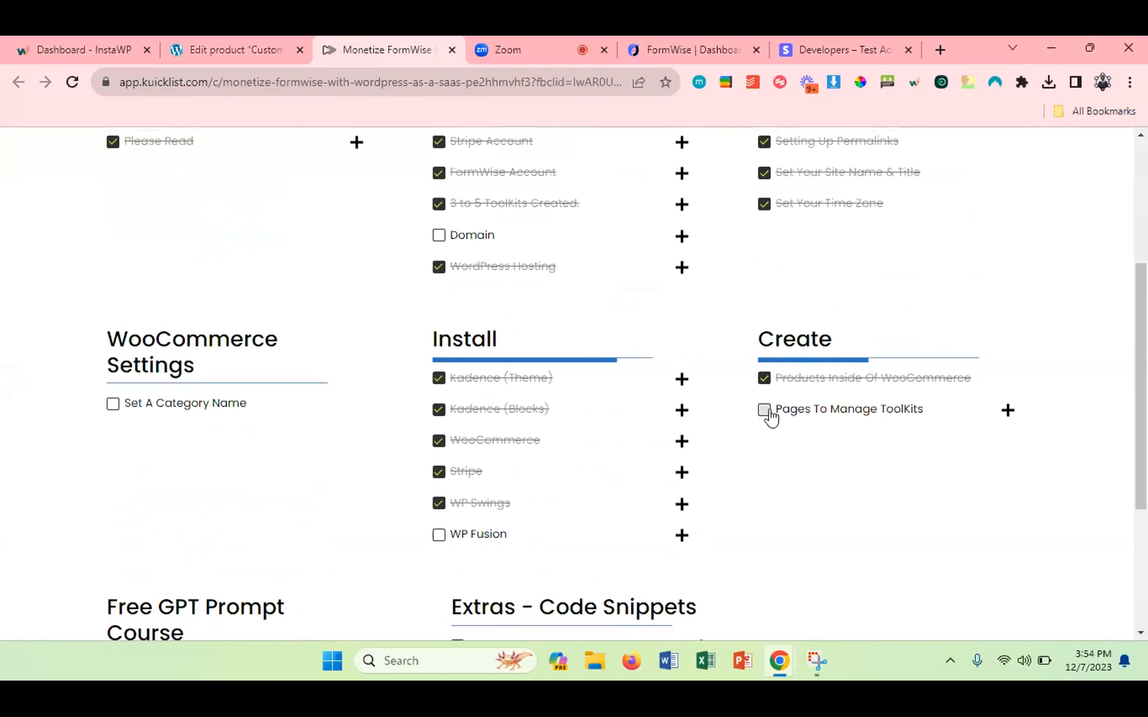
scroll(616, 277, "up", 5)
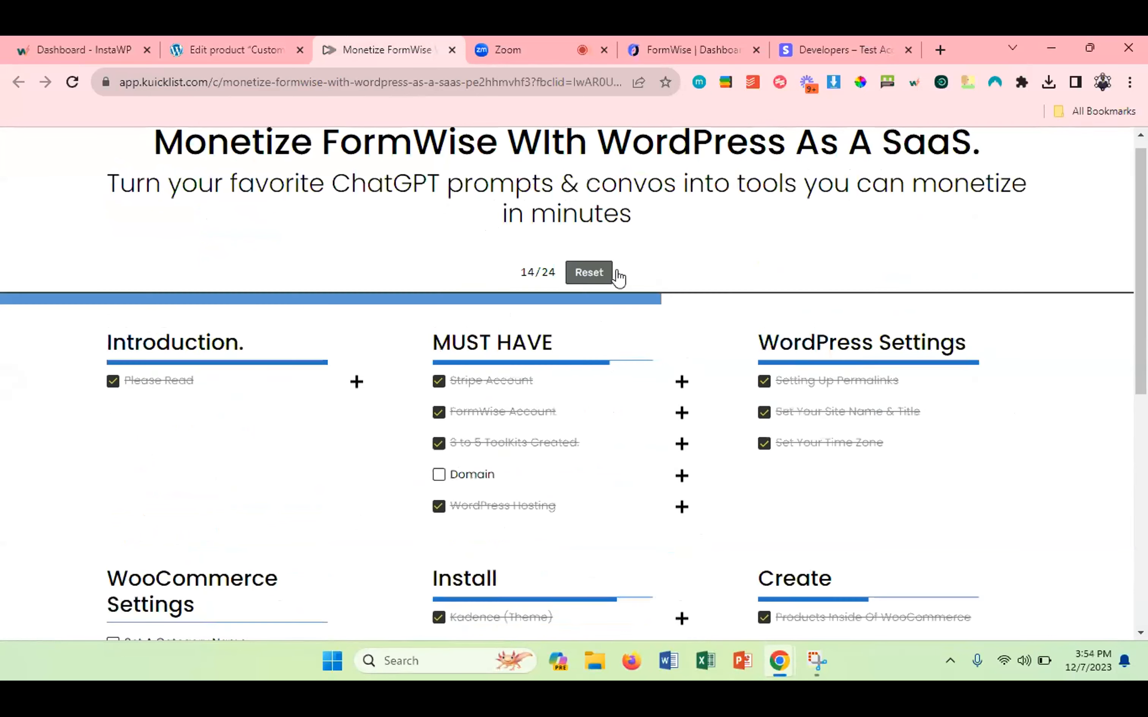
Close the Stripe Developers page and look over the tools in the FormWise dashboard.
left_click(909, 47)
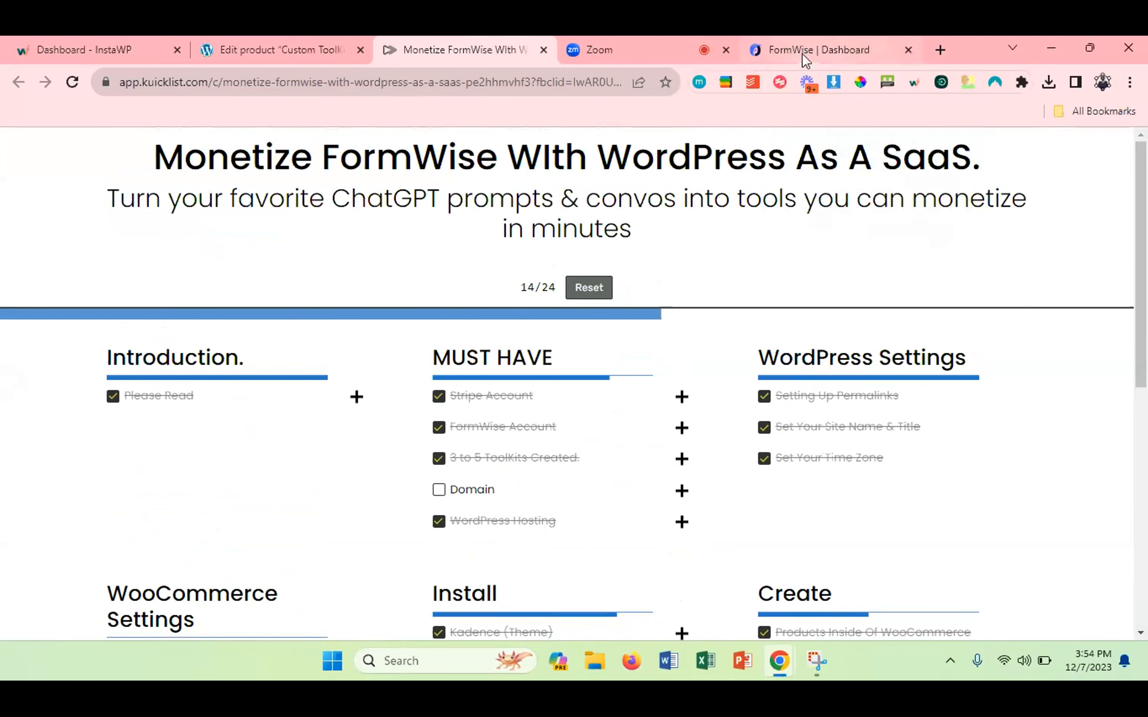
left_click(802, 54)
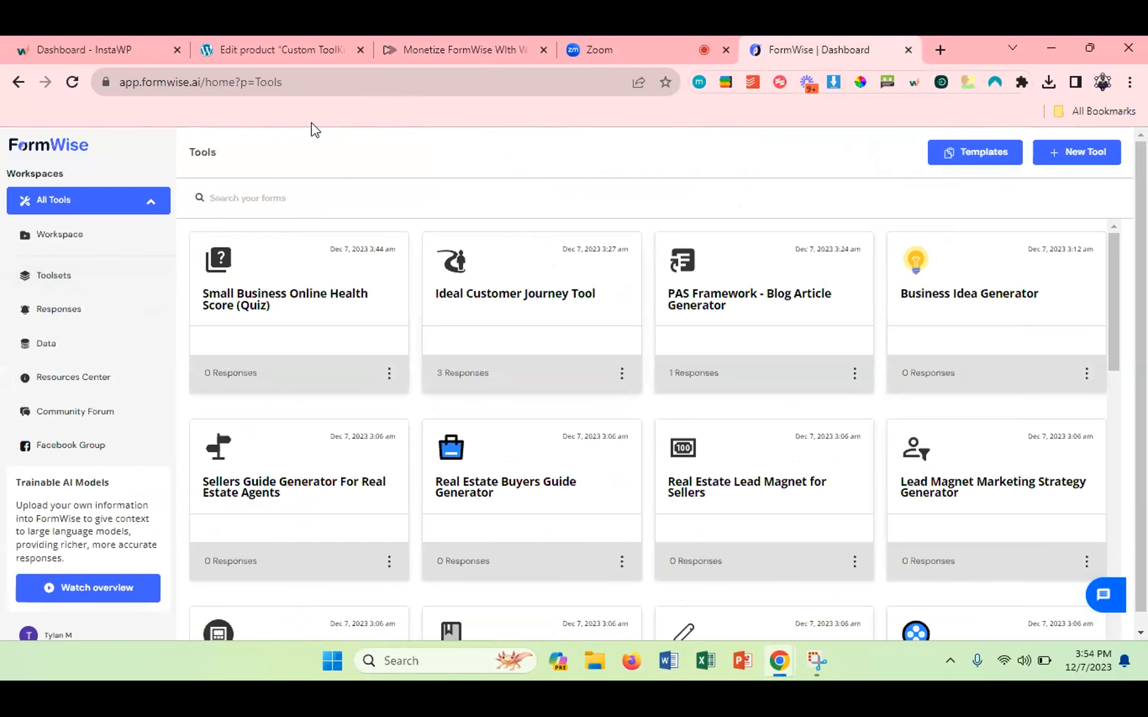
Return to the WordPress admin, add a new page from the Pages list and dismiss the block editor welcome guide.
left_click(296, 51)
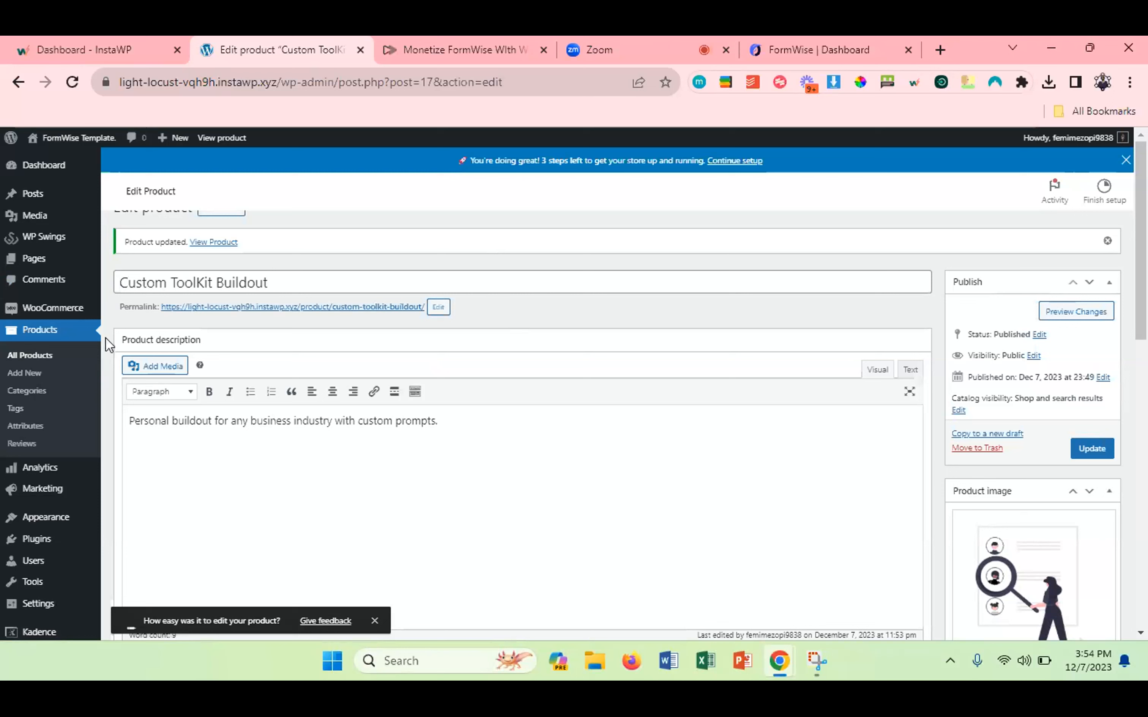
left_click(29, 269)
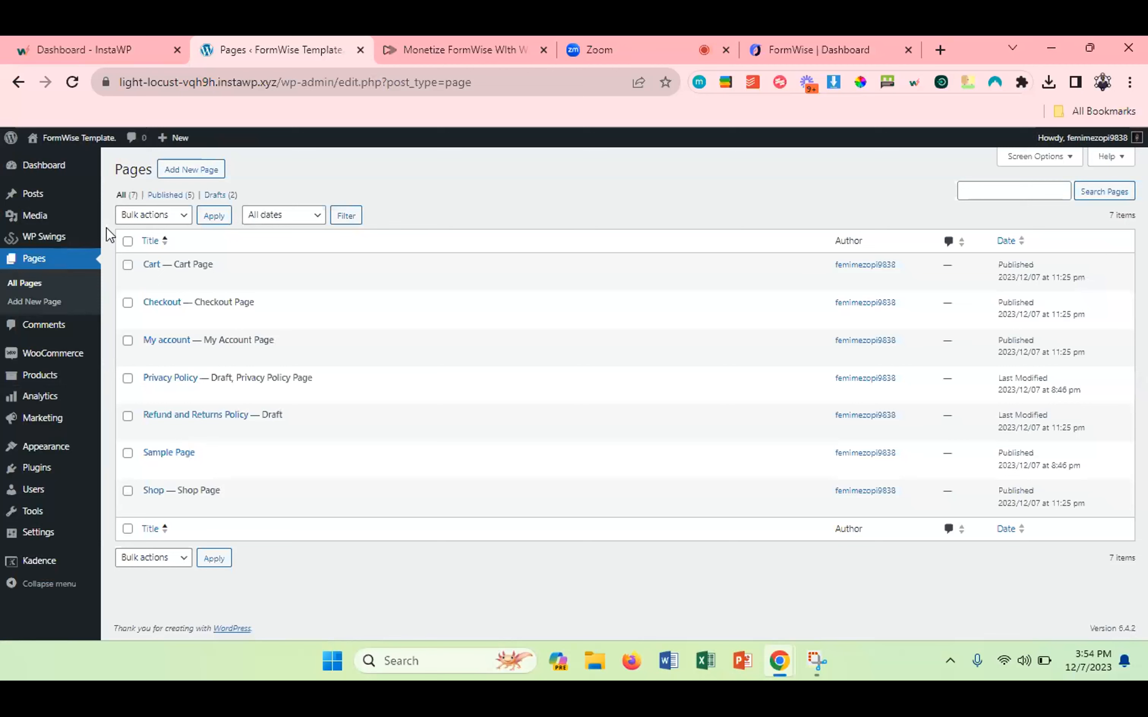
mouse_move(184, 469)
left_click(187, 173)
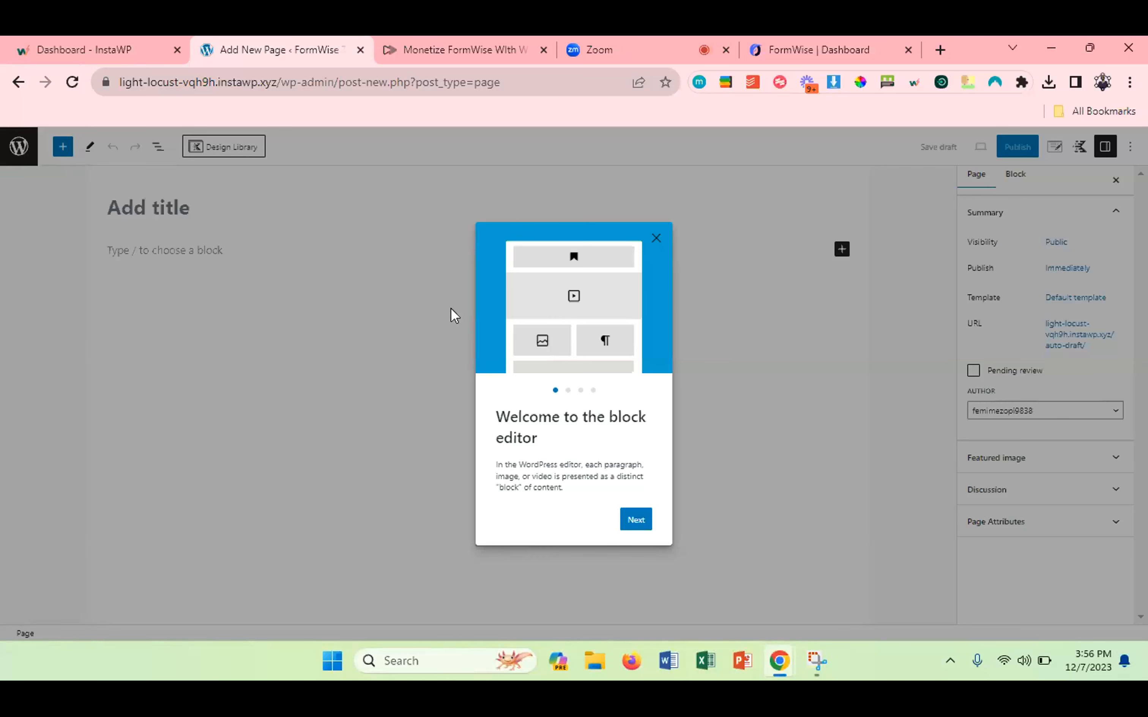
left_click(656, 238)
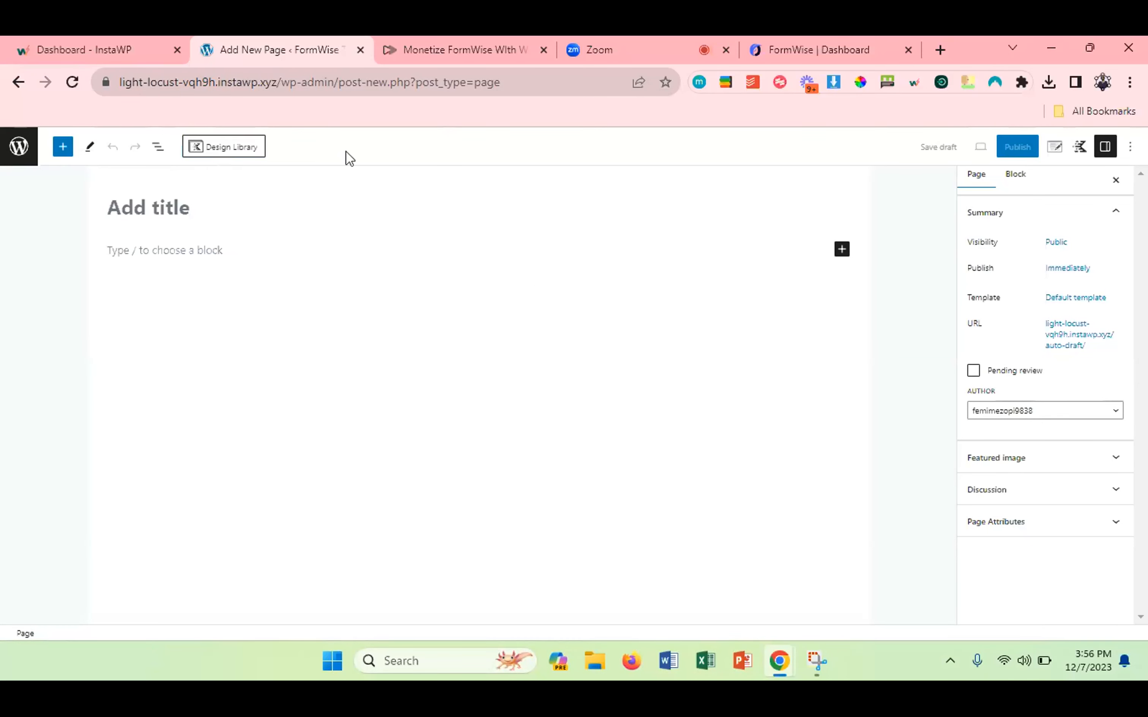
Examine the full list of blocks available for the new page, from the Kadence blocks to the WooCommerce ones.
left_click(185, 250)
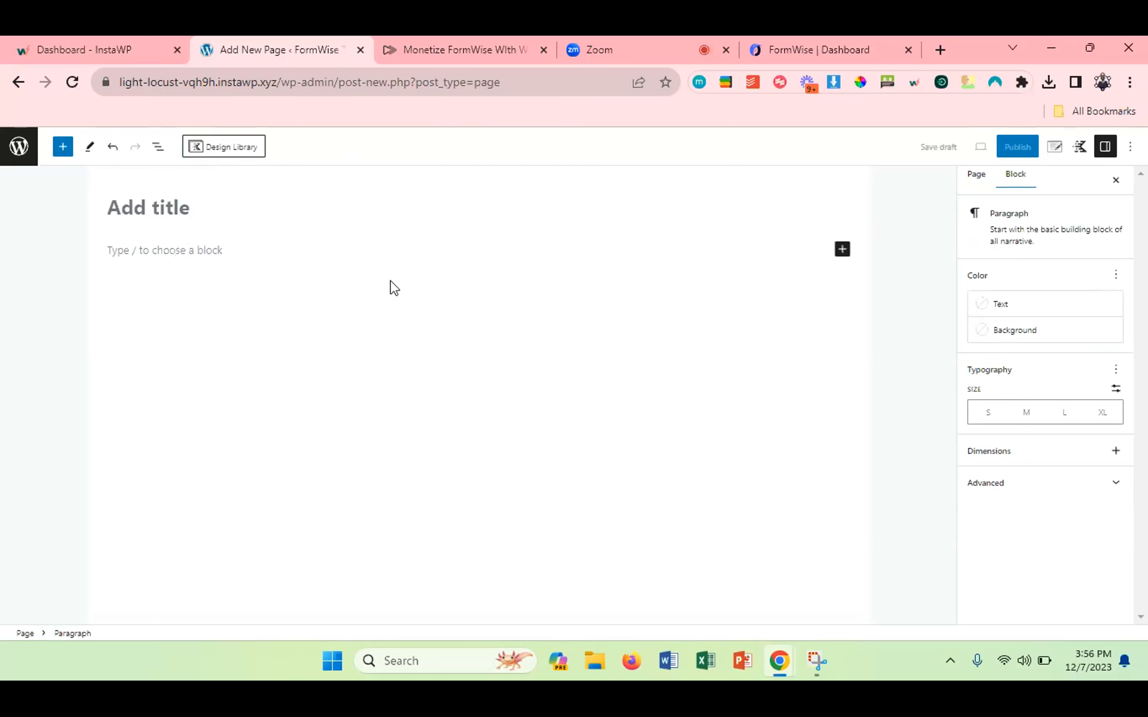
left_click(843, 250)
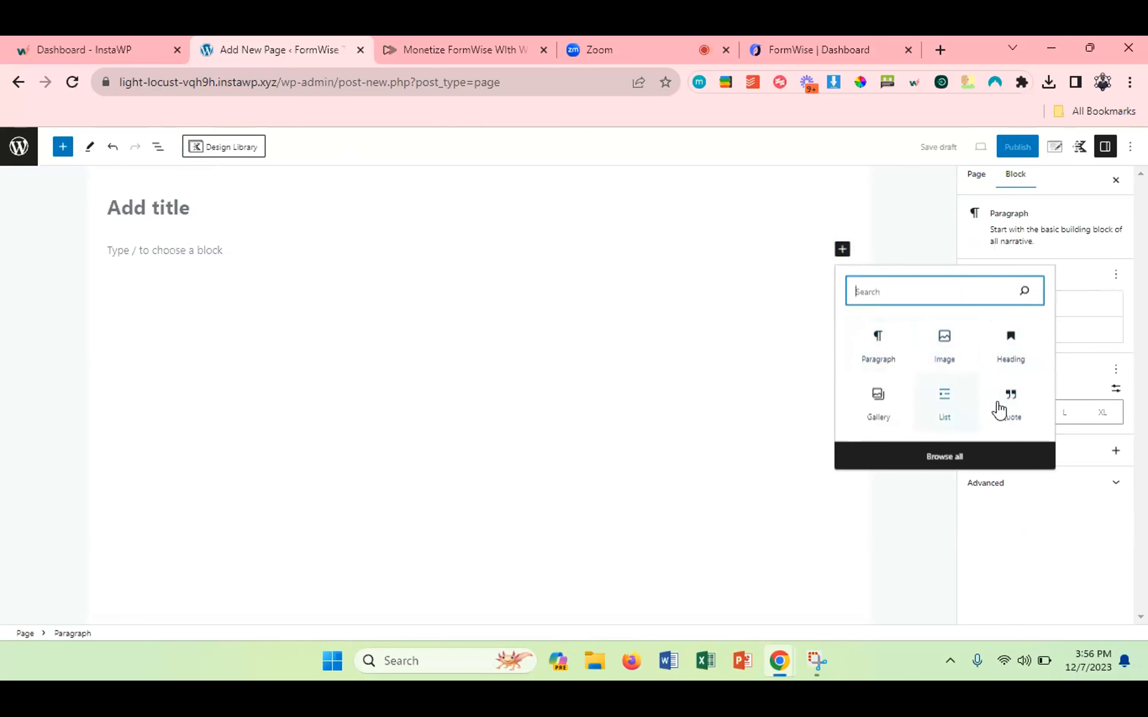
left_click(938, 462)
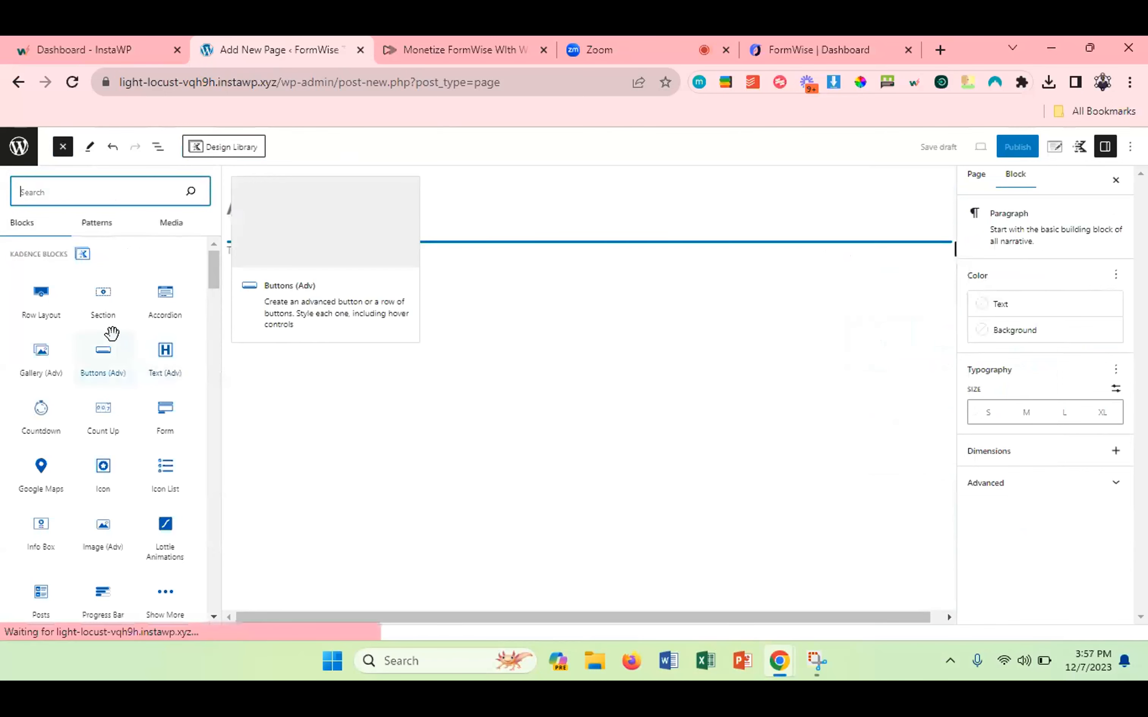
scroll(112, 333, "down", 6)
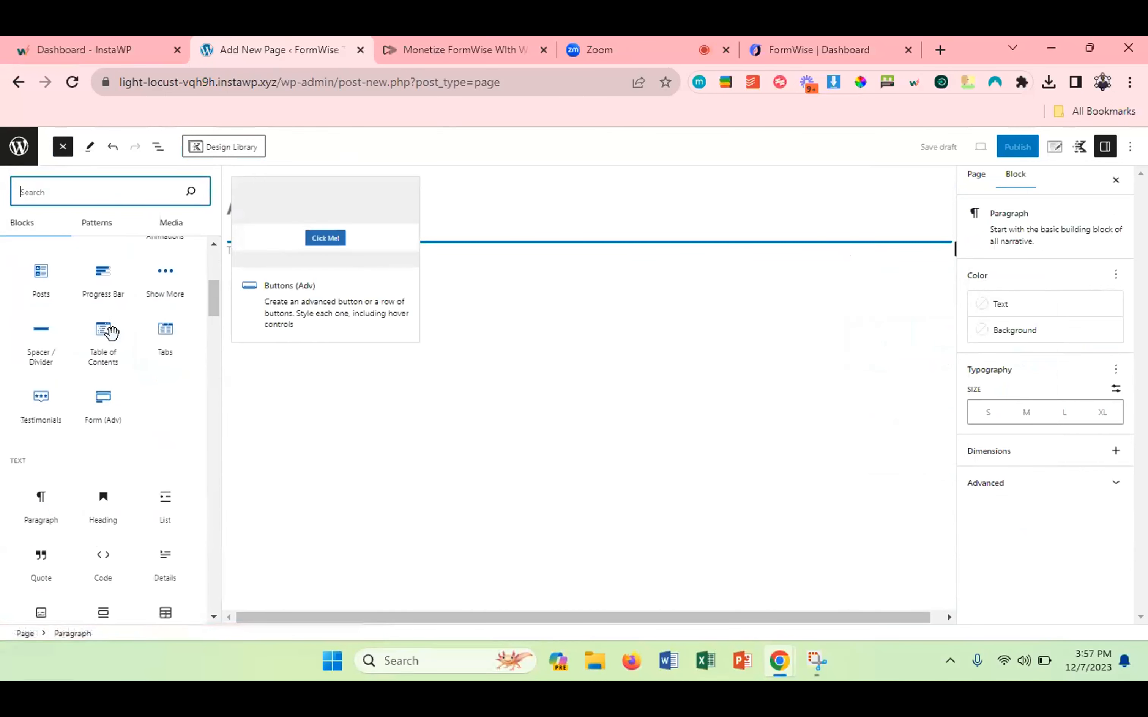
scroll(113, 336, "down", 5)
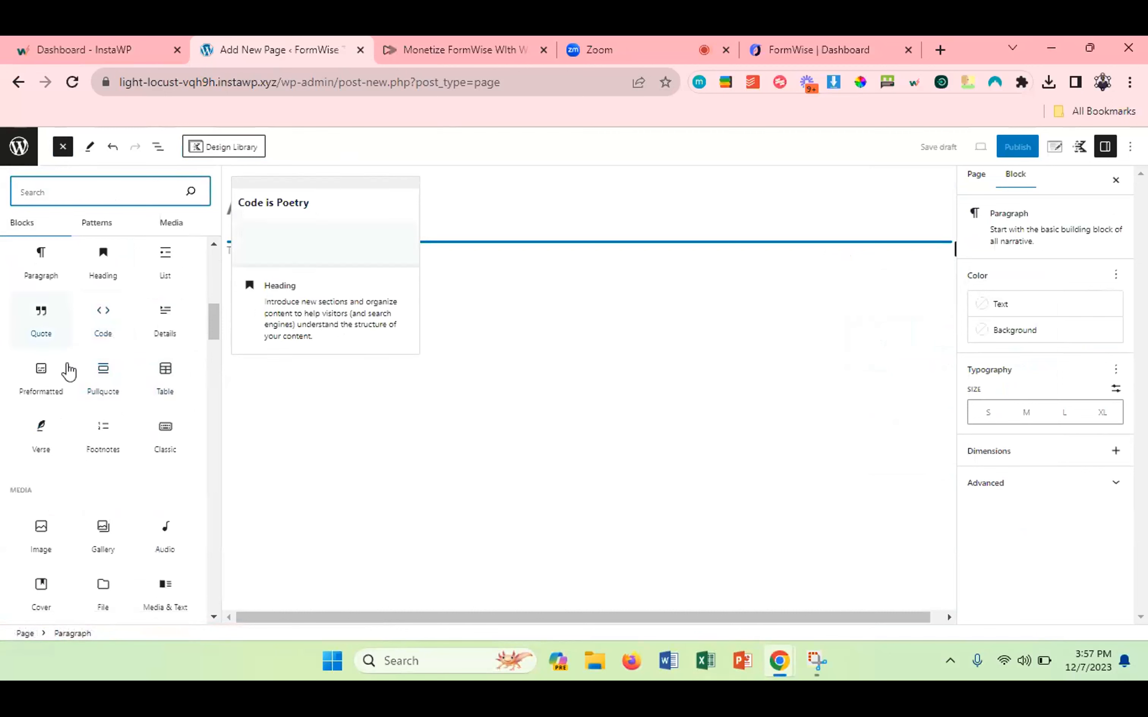
scroll(79, 403, "down", 6)
scroll(88, 432, "down", 1)
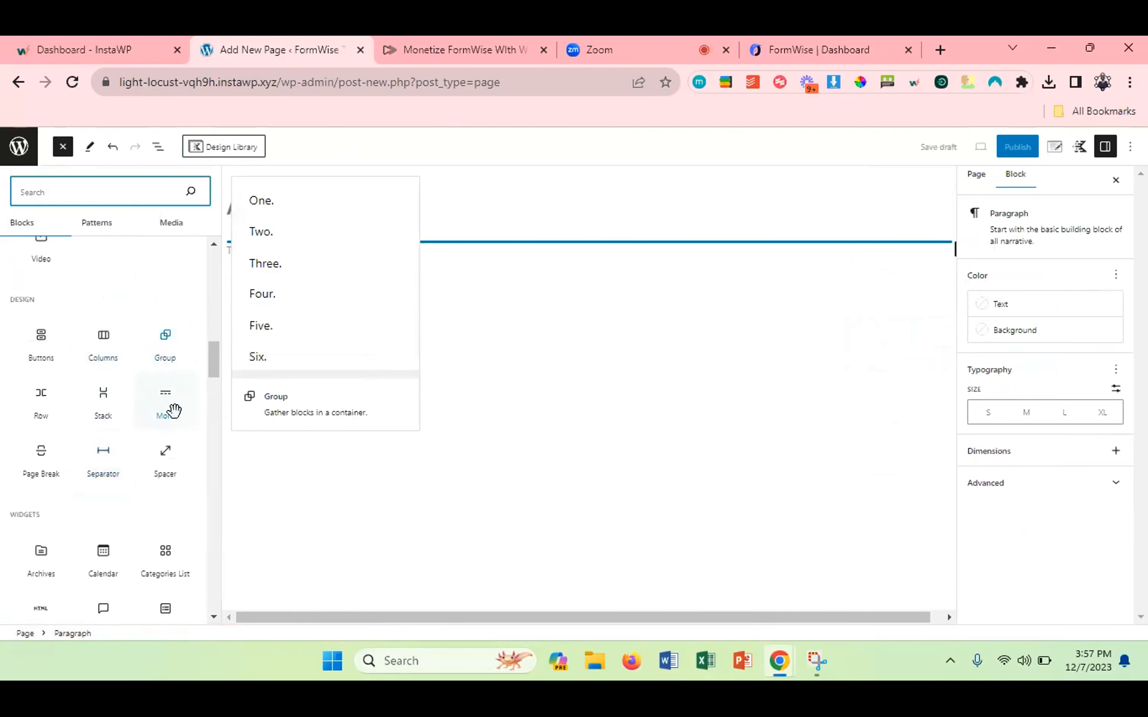
scroll(112, 474, "down", 10)
scroll(116, 478, "down", 15)
scroll(116, 478, "down", 10)
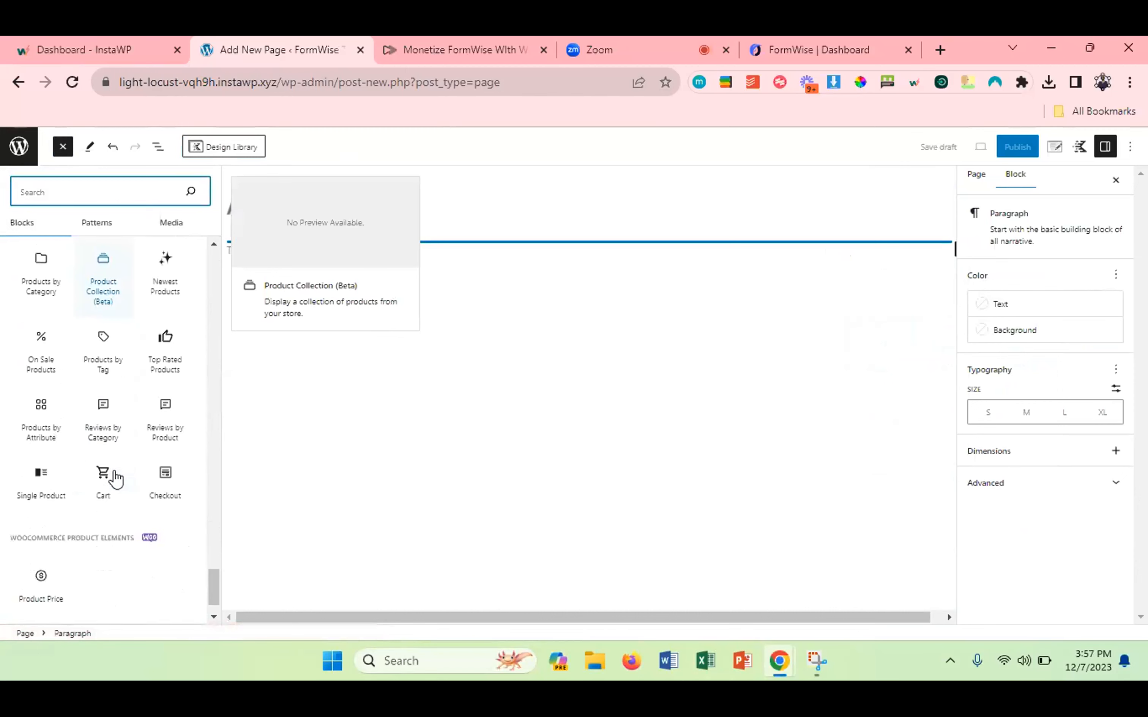
scroll(115, 474, "up", 10)
scroll(113, 472, "up", 15)
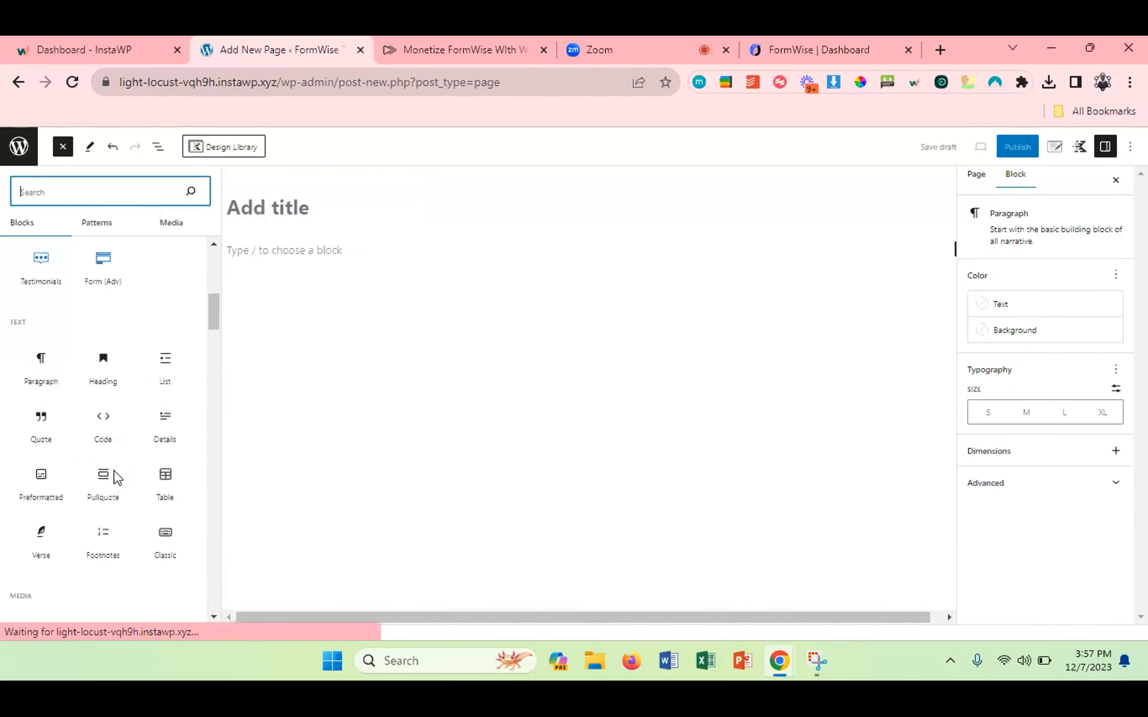
scroll(117, 476, "up", 6)
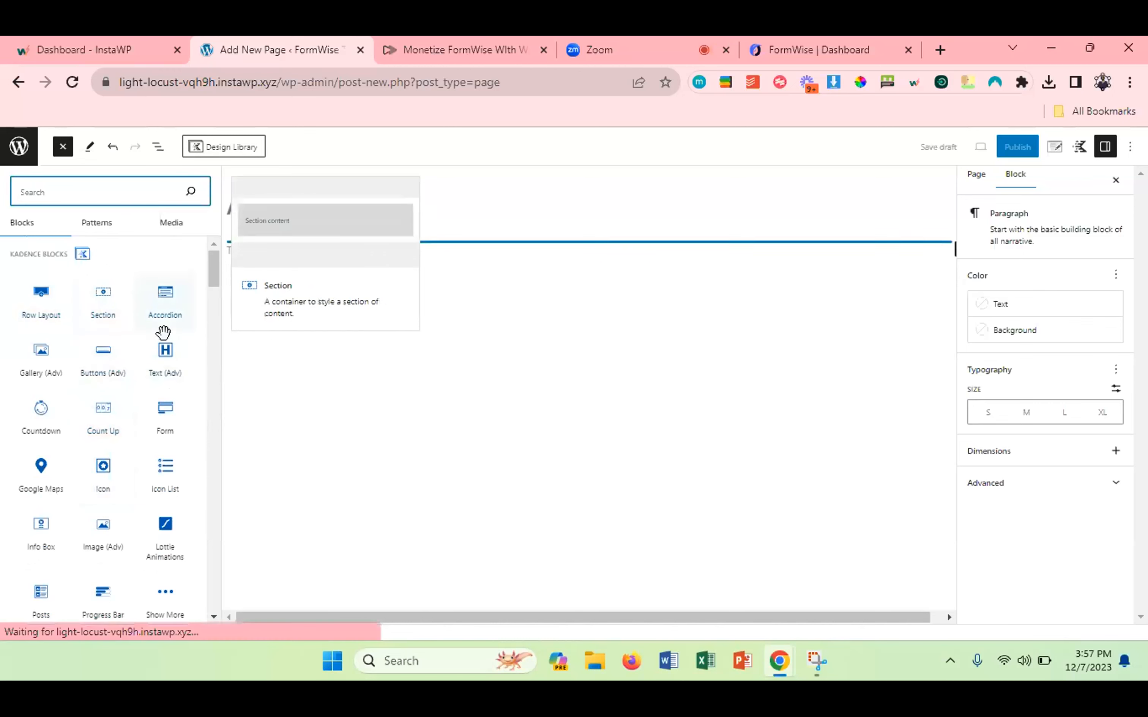
scroll(114, 434, "down", 5)
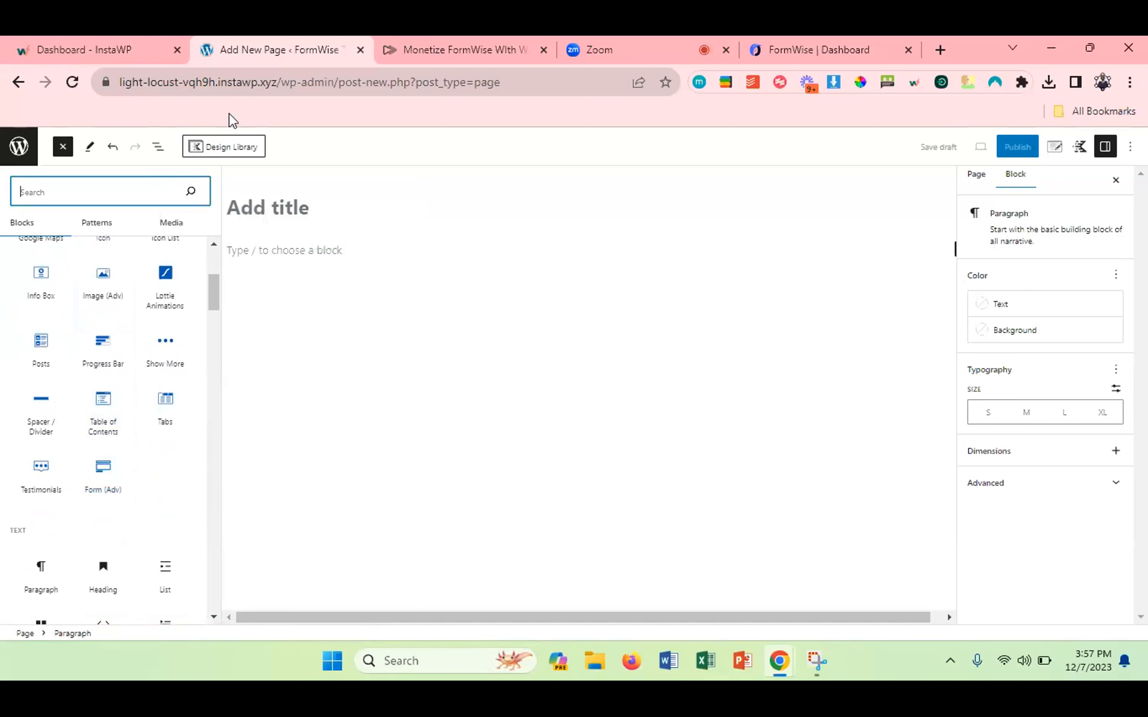
left_click(63, 146)
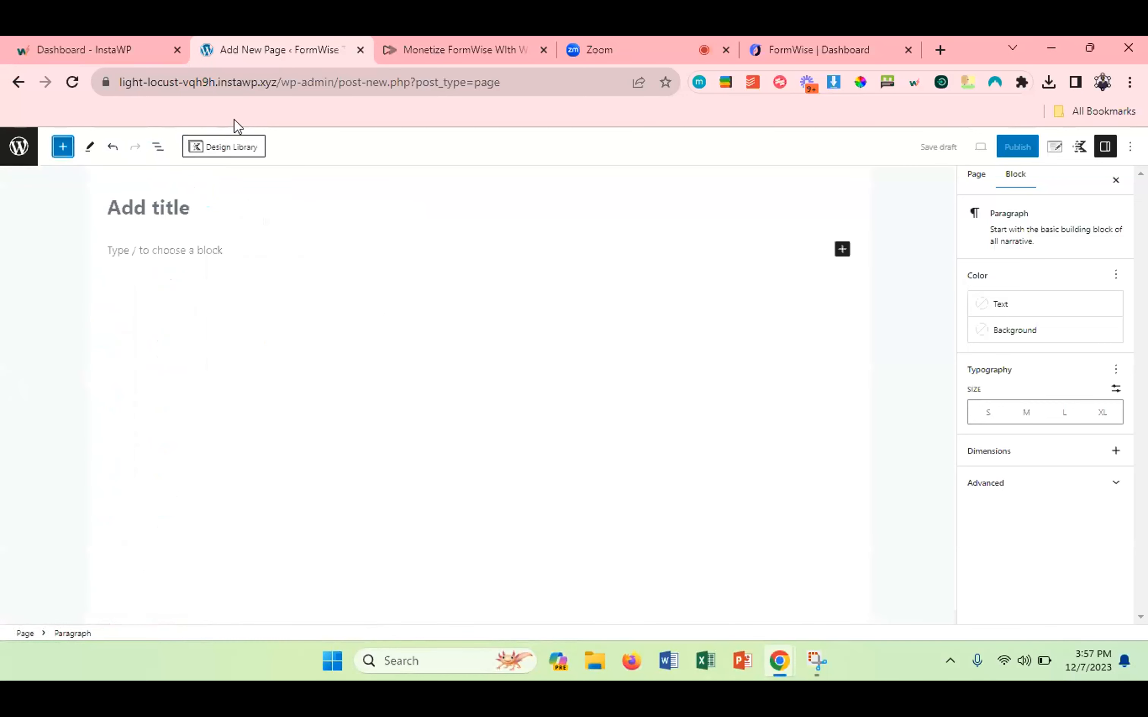
Browse the Kadence patterns in the Design Library and preview them in the dark and blue styles.
left_click(226, 151)
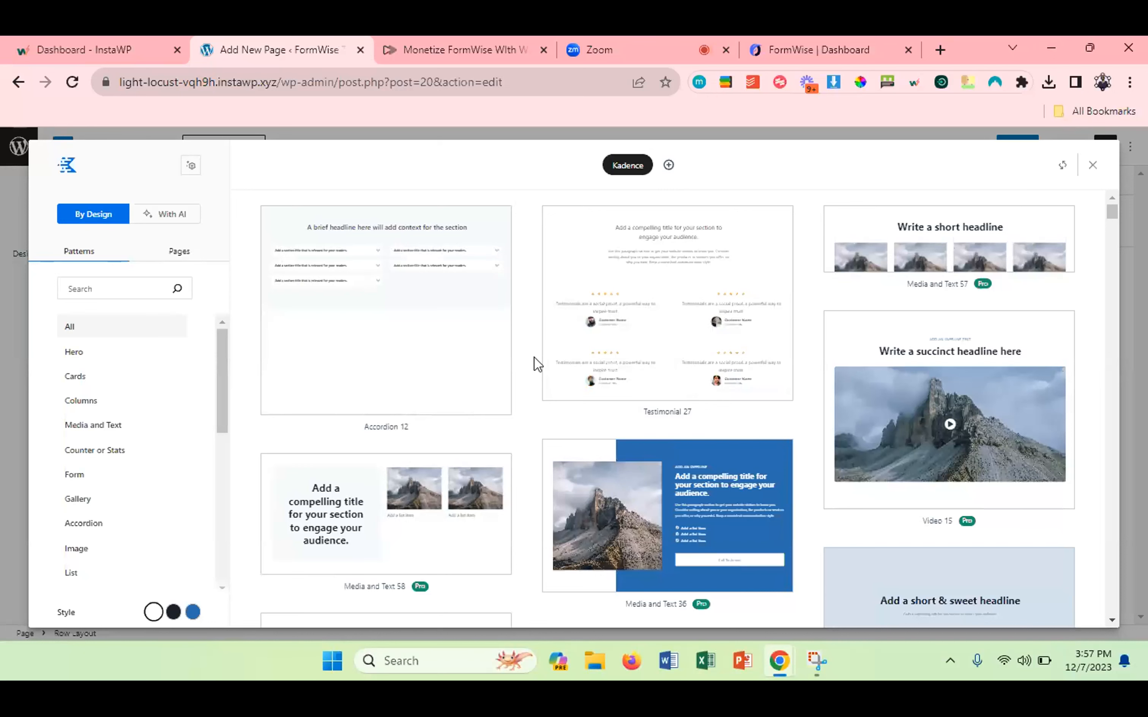
scroll(534, 357, "down", 3)
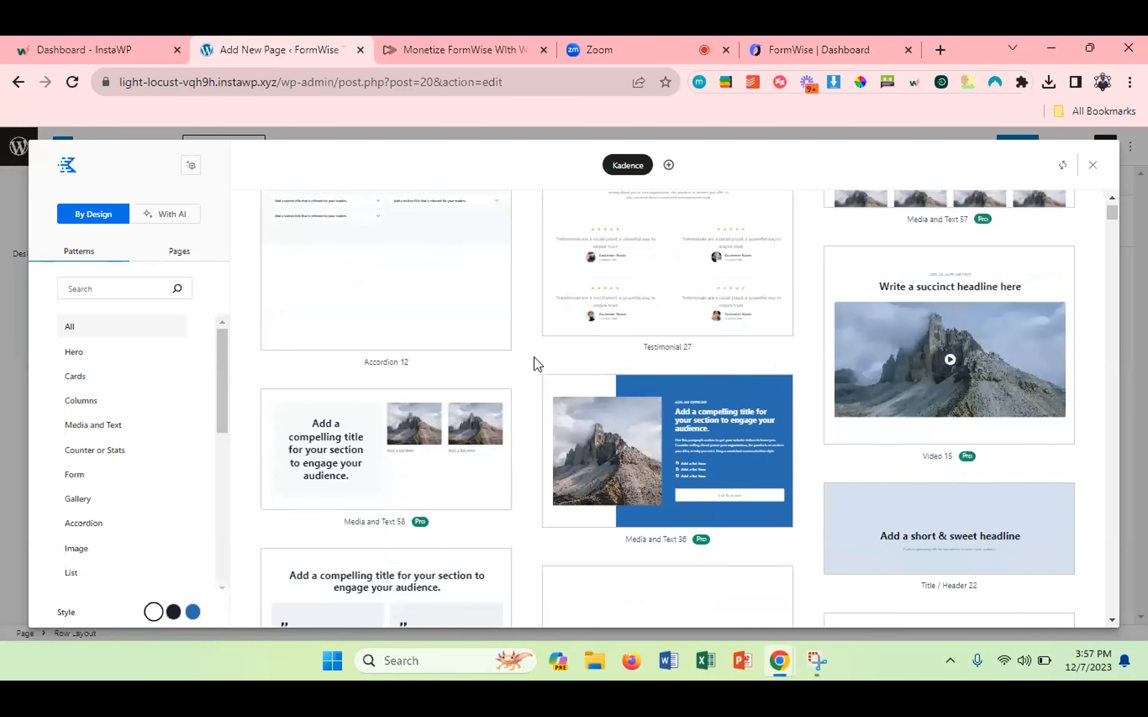
scroll(534, 356, "down", 1)
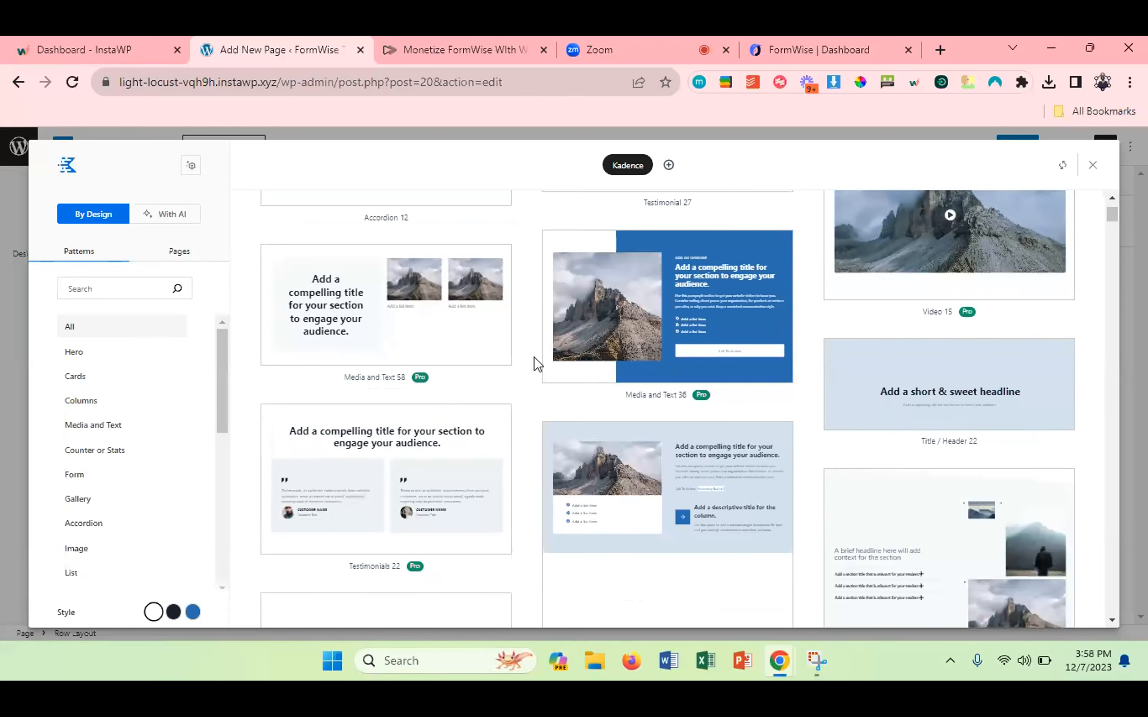
scroll(534, 357, "down", 6)
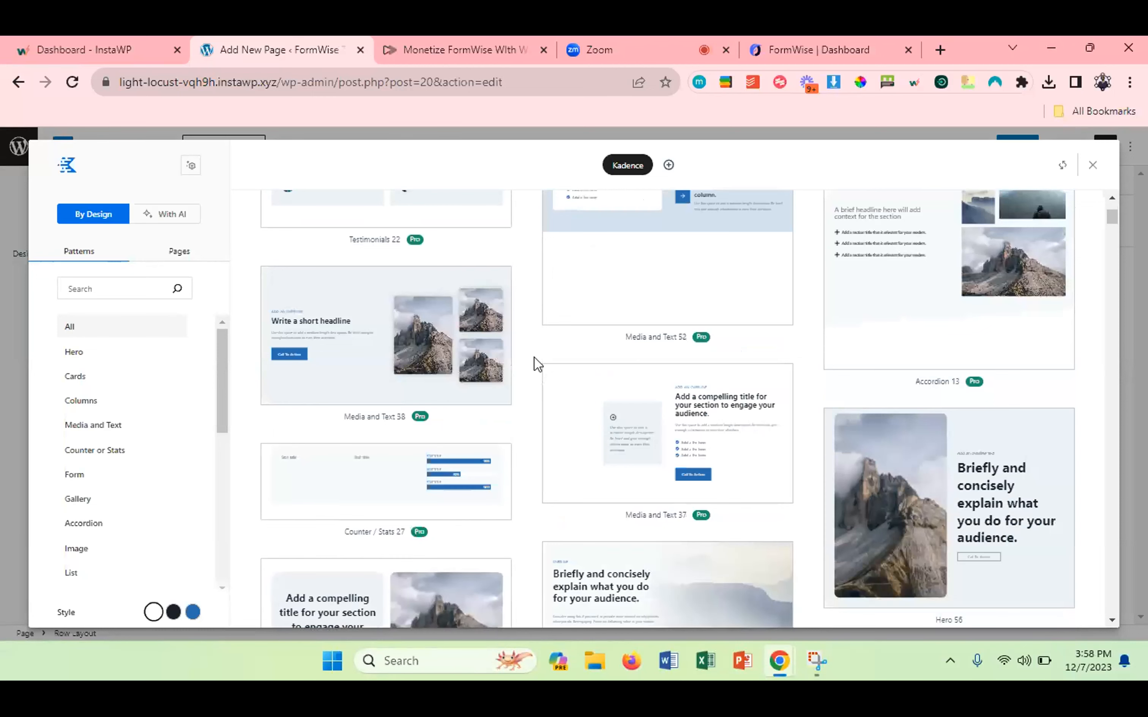
scroll(534, 356, "down", 3)
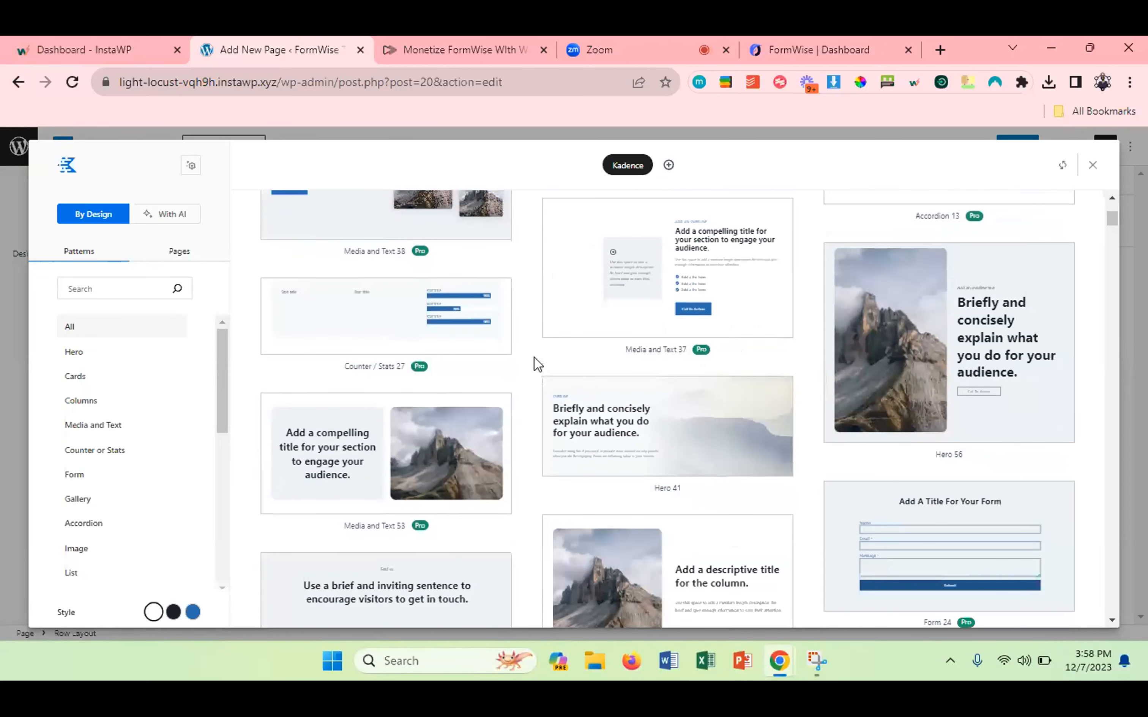
scroll(536, 356, "down", 2)
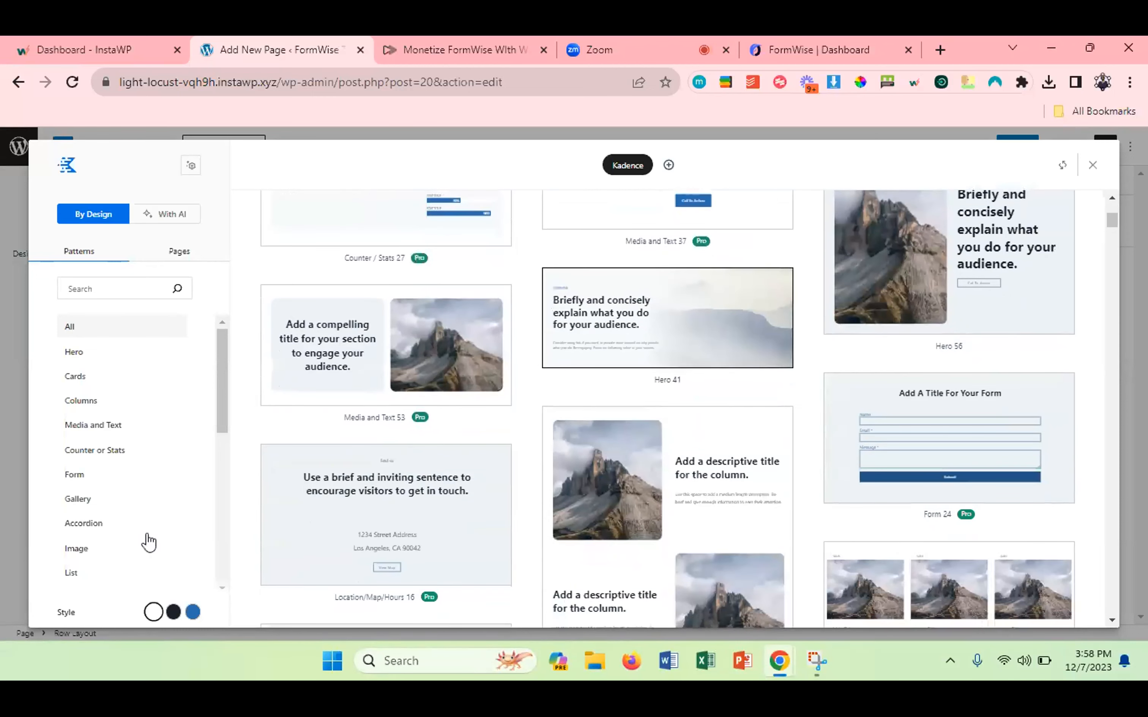
left_click(174, 612)
left_click(195, 611)
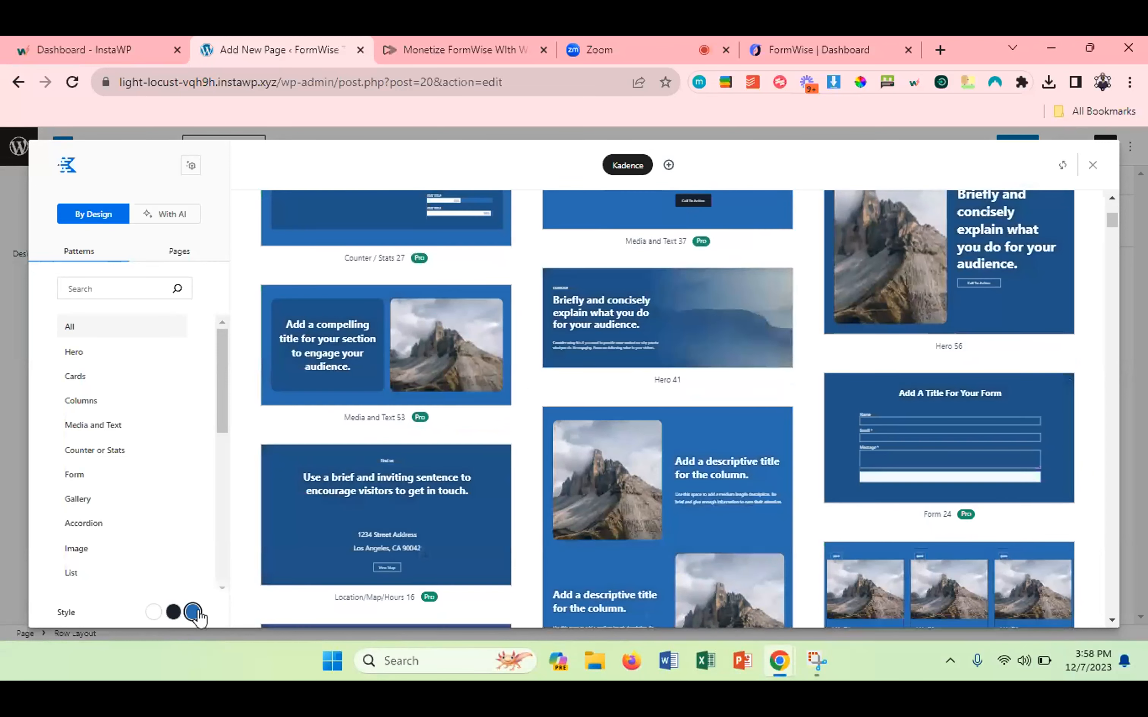
Preview the Kadence patterns in the dark and light styles and look through the full list of pattern categories.
left_click(173, 612)
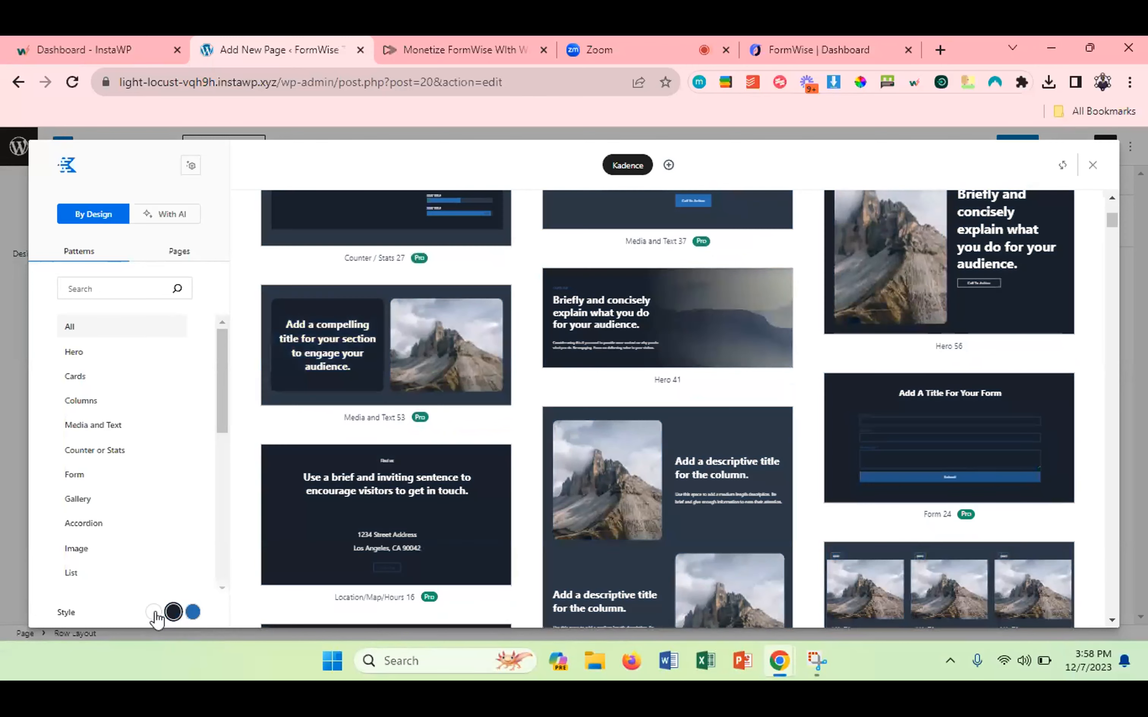
left_click(154, 612)
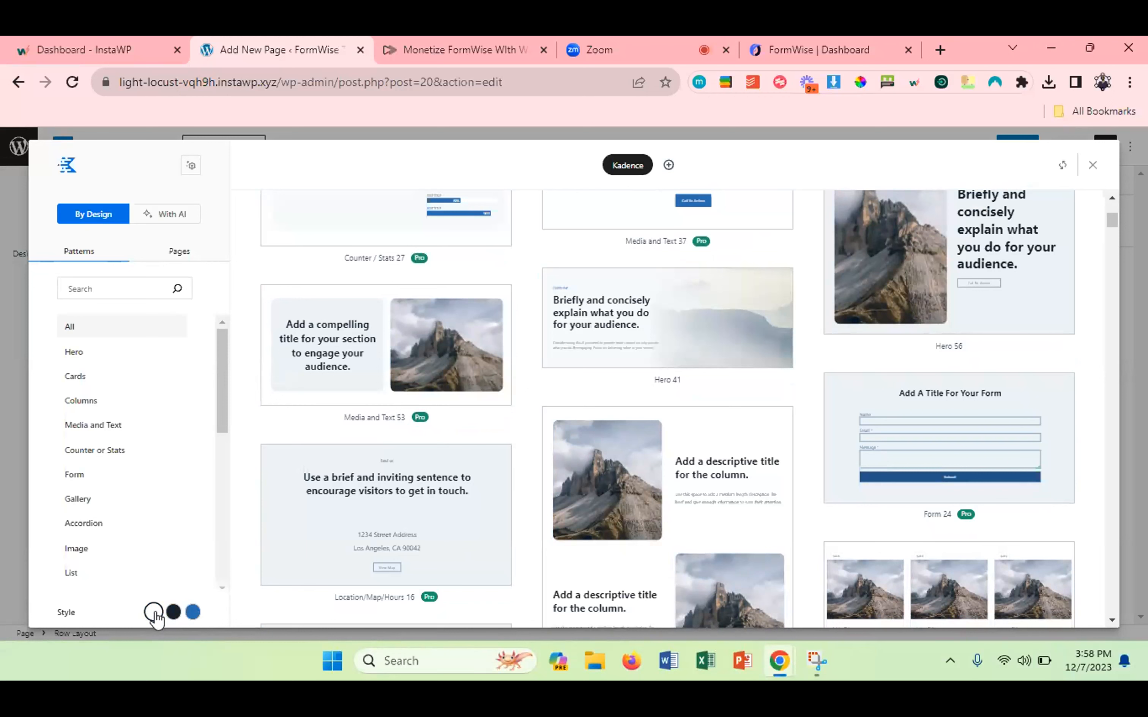
scroll(132, 456, "down", 3)
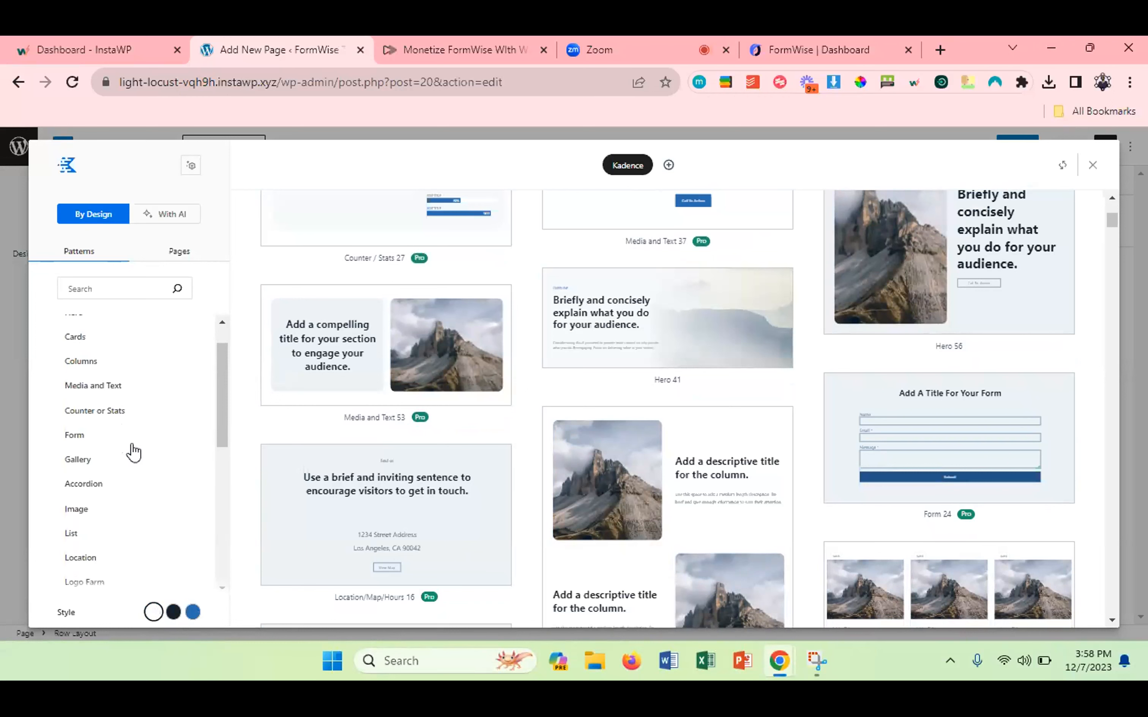
scroll(134, 452, "down", 3)
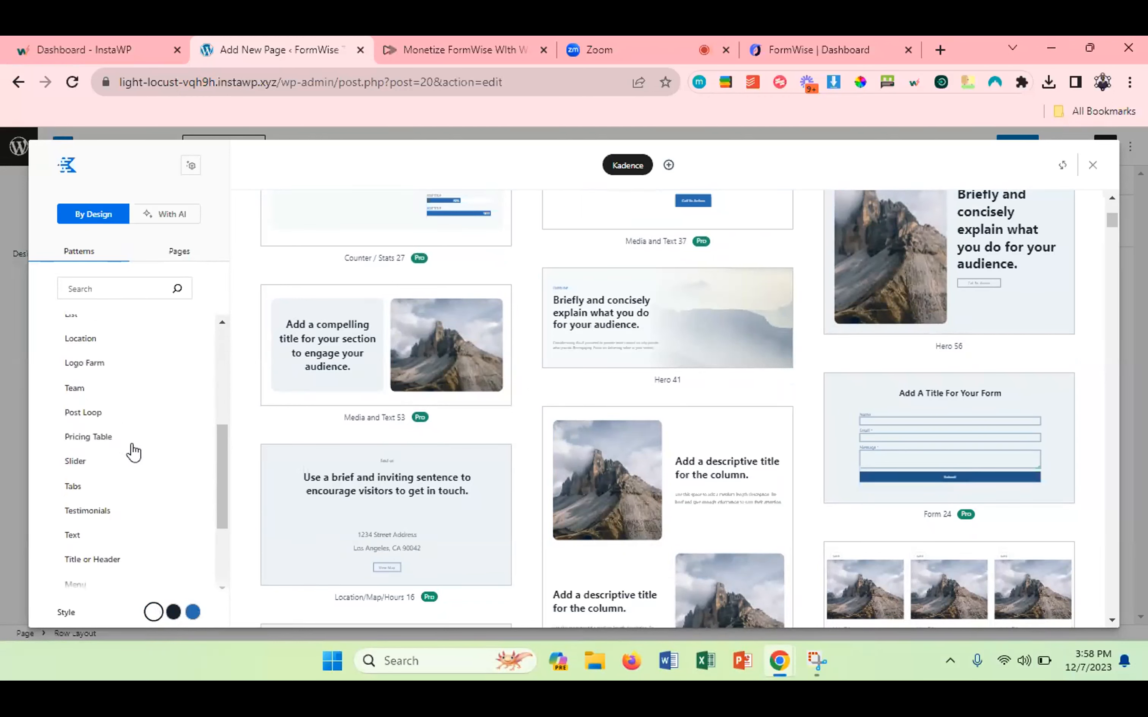
scroll(134, 453, "down", 2)
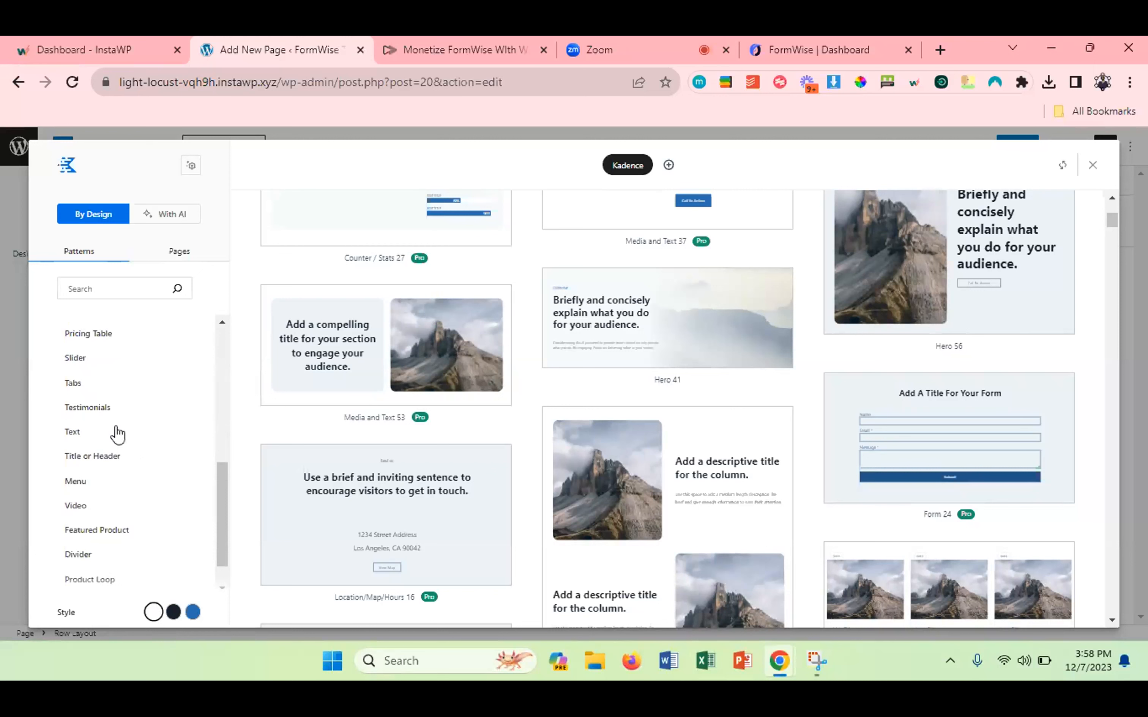
scroll(117, 435, "up", 1)
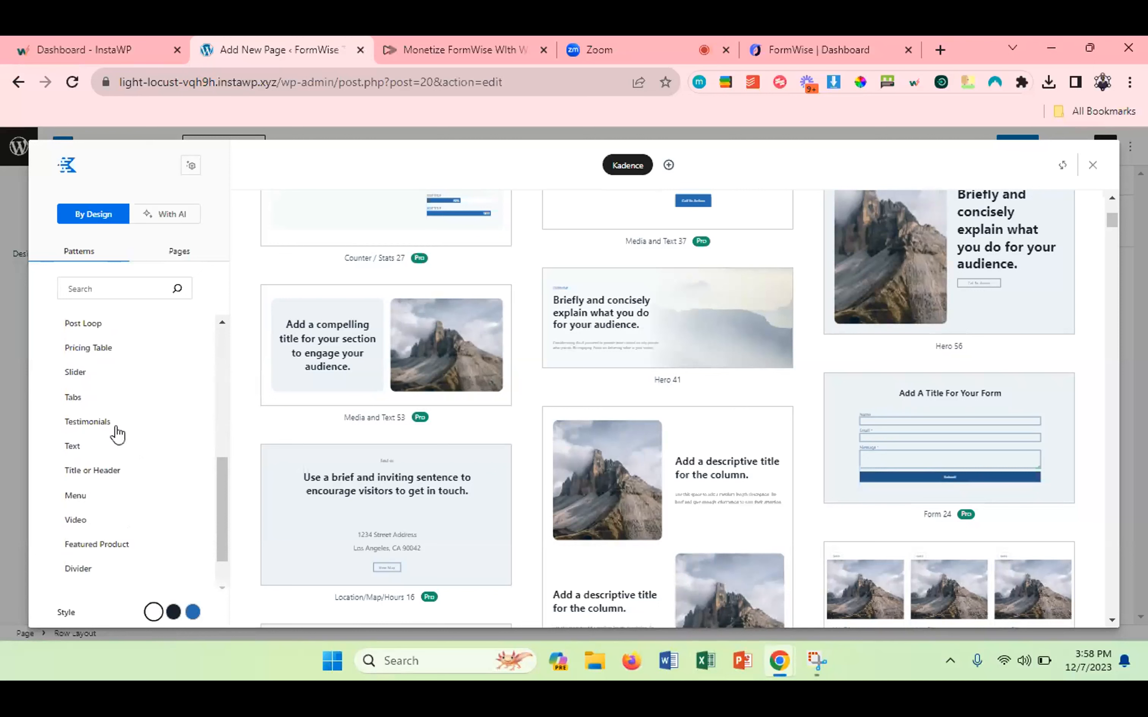
scroll(117, 434, "down", 2)
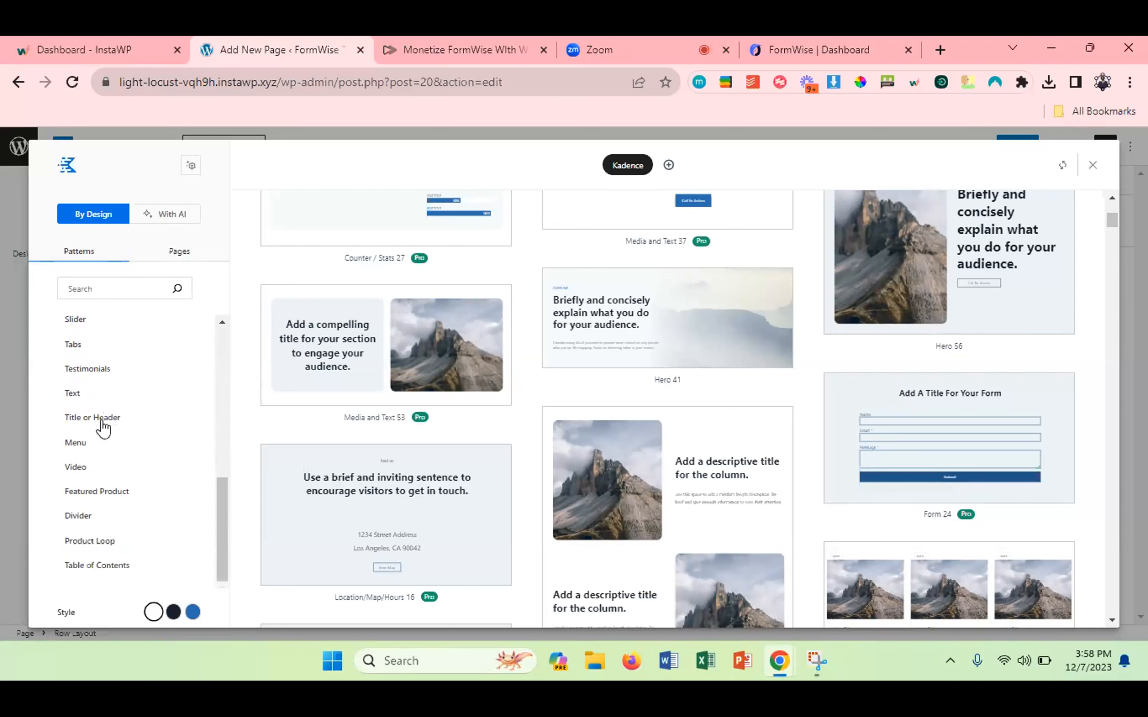
Filter the Design Library to the Title or Header patterns and browse the available headline designs.
left_click(103, 425)
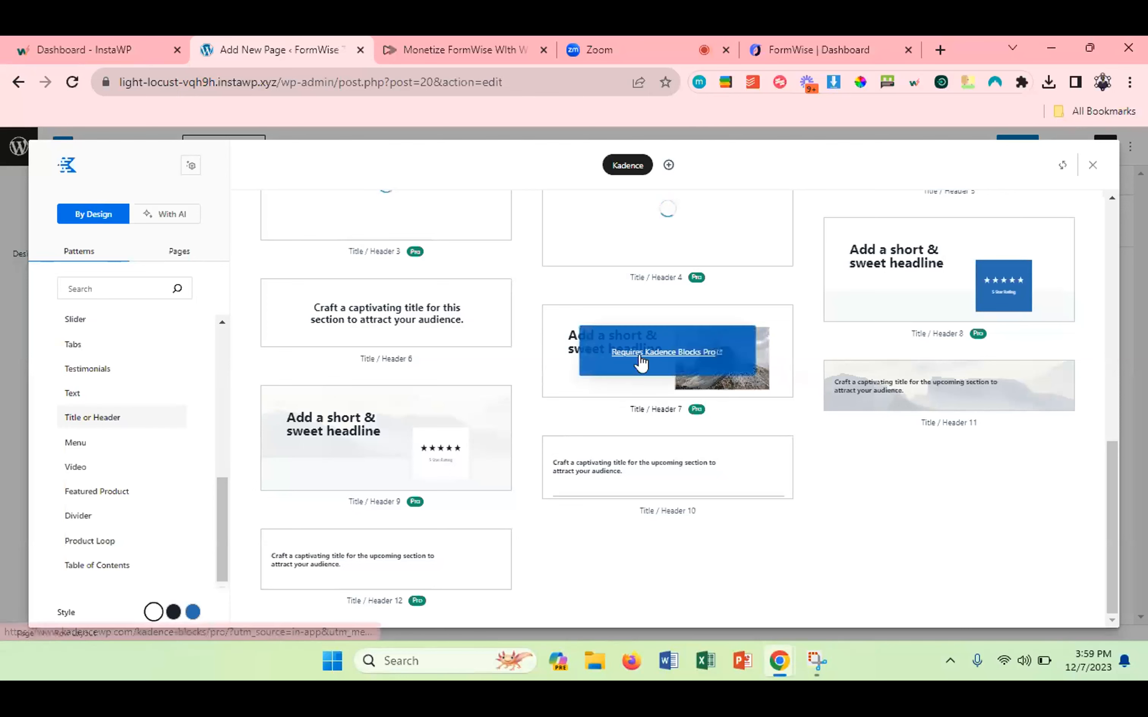
scroll(639, 356, "down", 8)
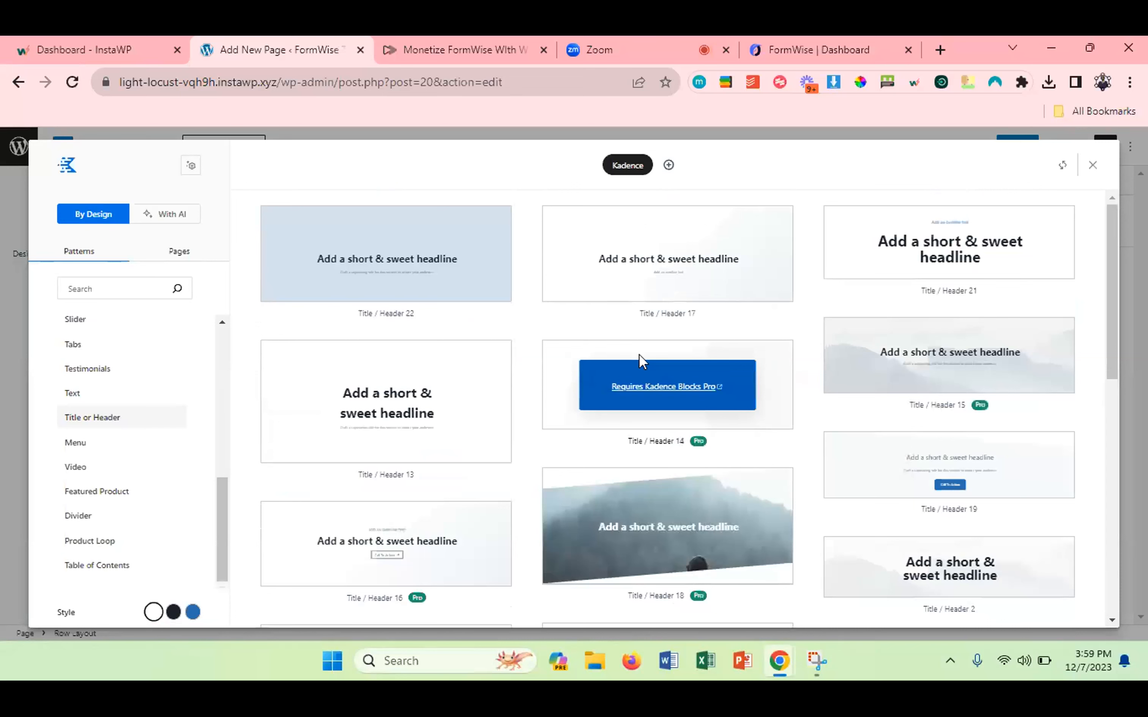
scroll(638, 353, "down", 3)
scroll(639, 354, "up", 3)
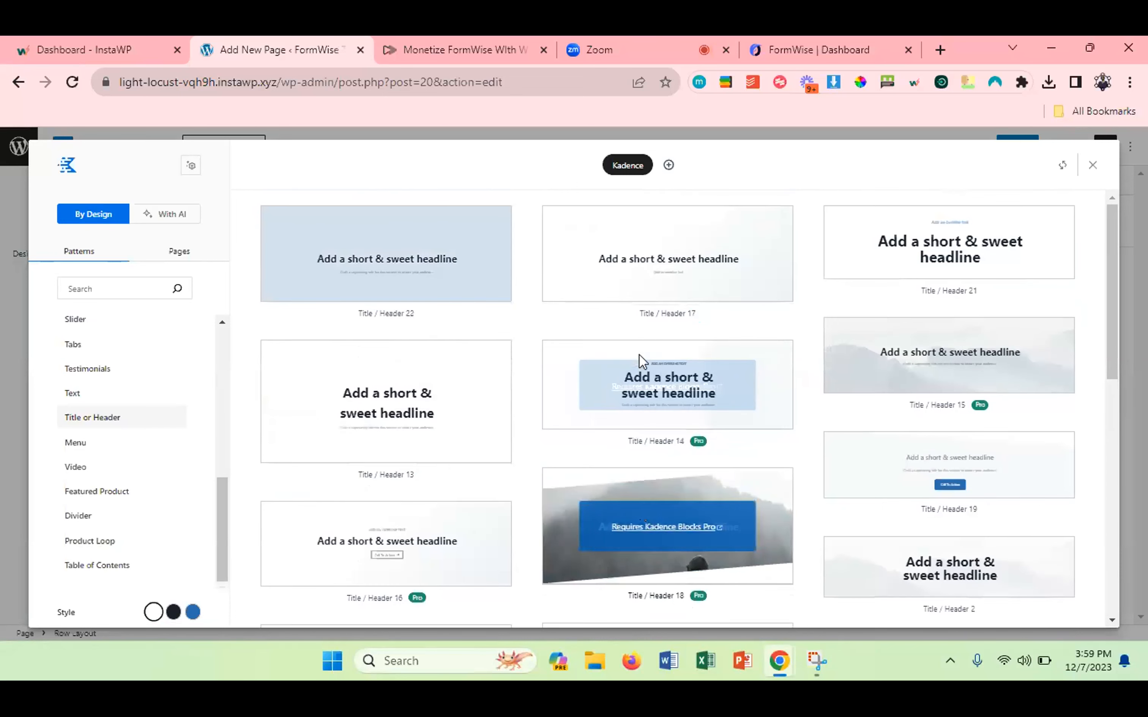
scroll(639, 355, "down", 5)
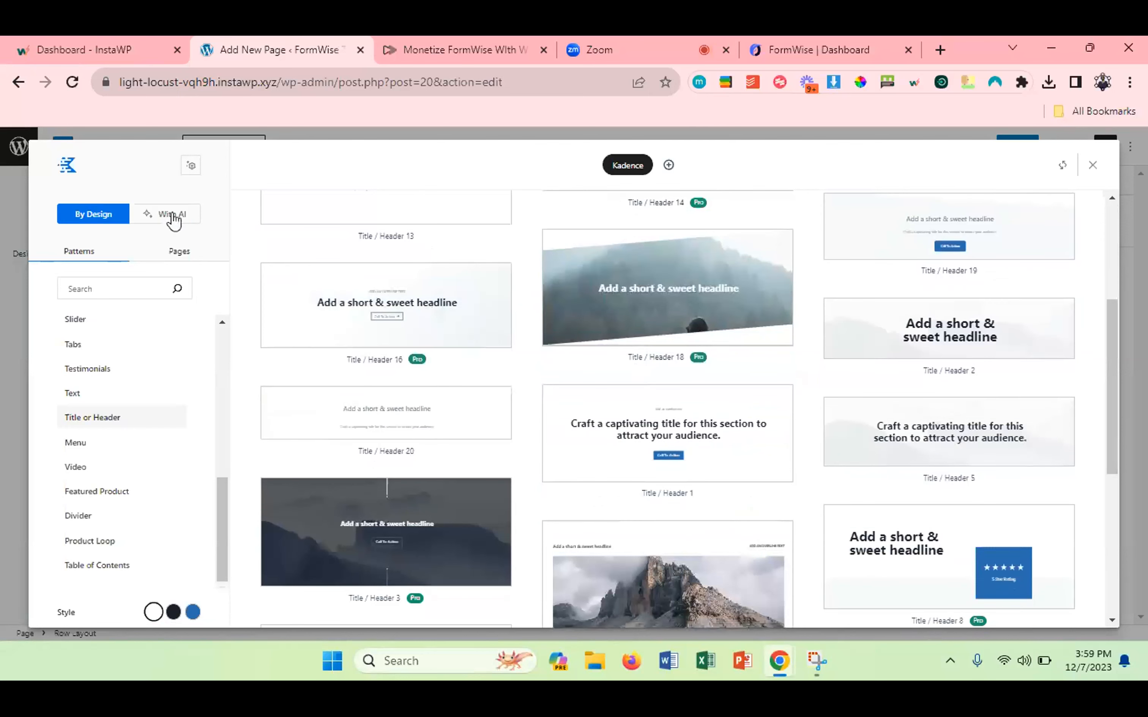
Activate Kadence AI for the Design Library, allowing usage data sharing, and connect the site to the Kadence account.
left_click(167, 217)
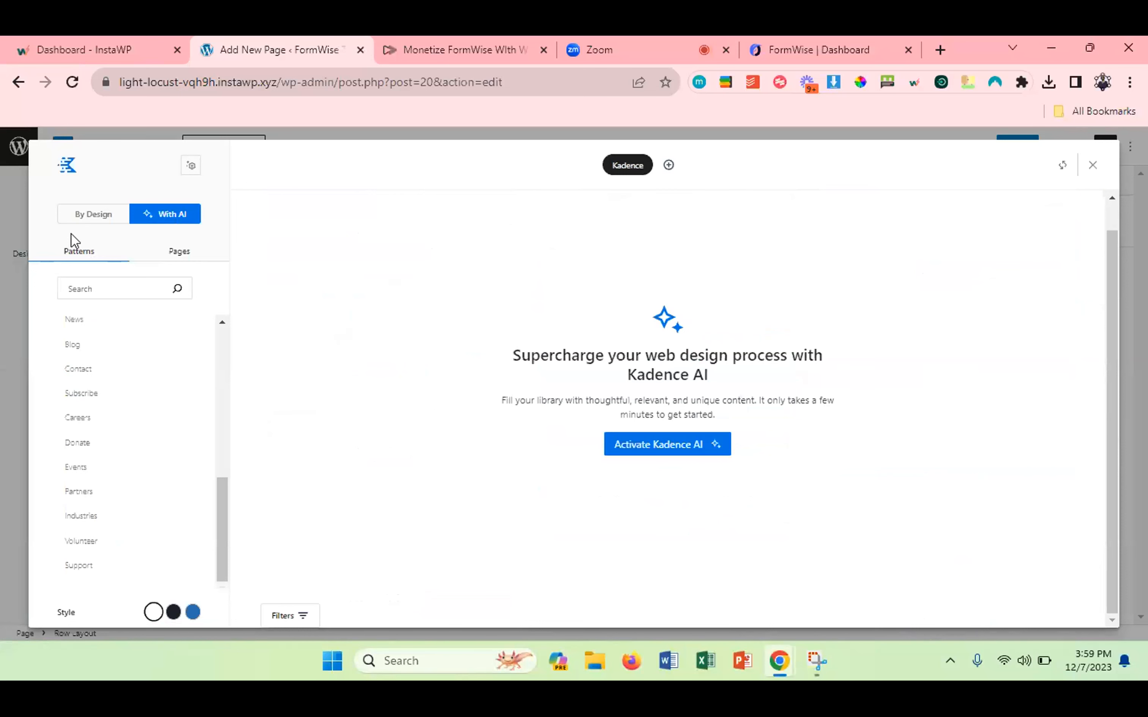
left_click(660, 444)
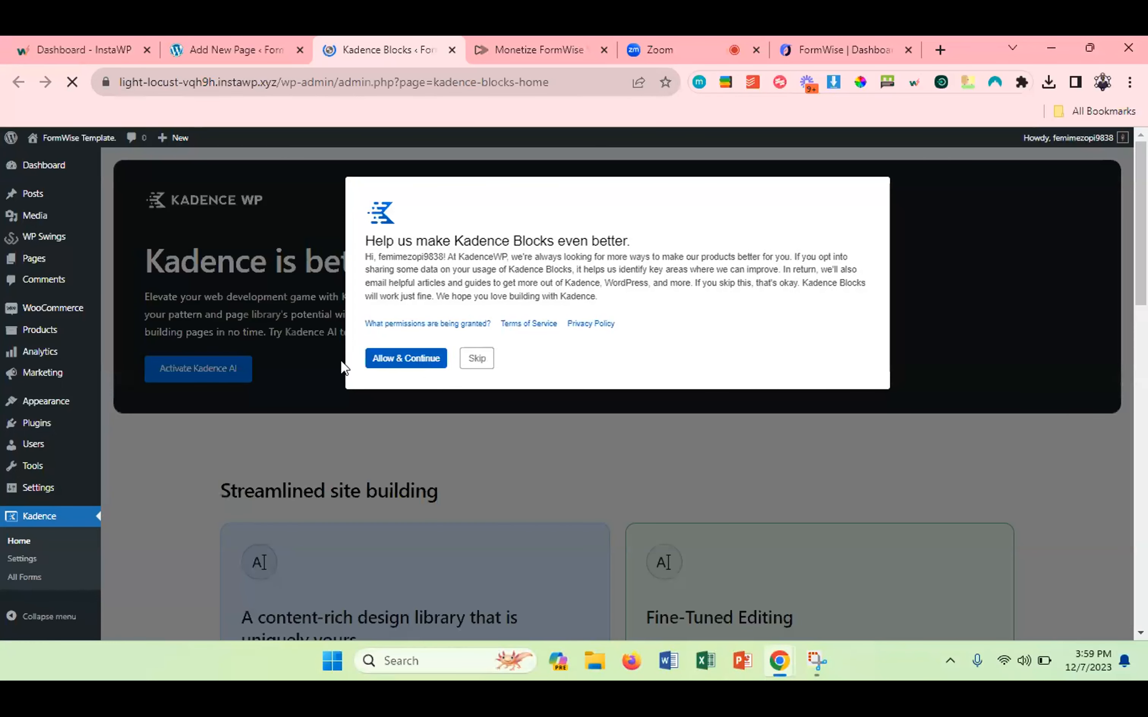
left_click(398, 359)
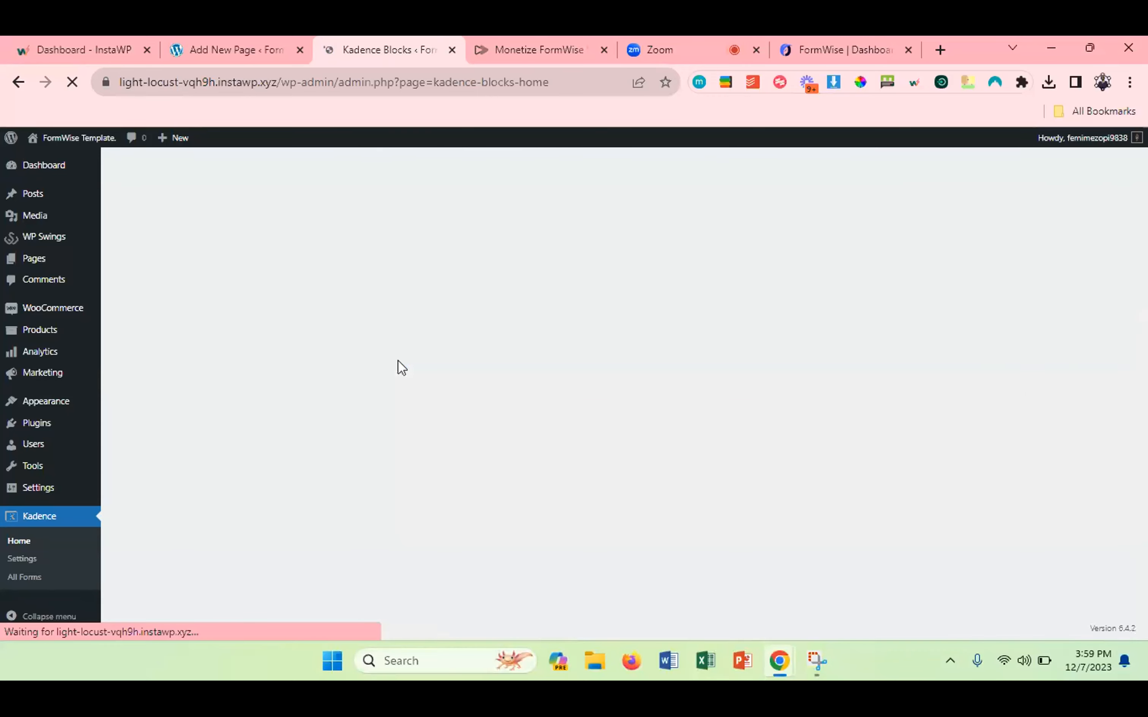
left_click(209, 375)
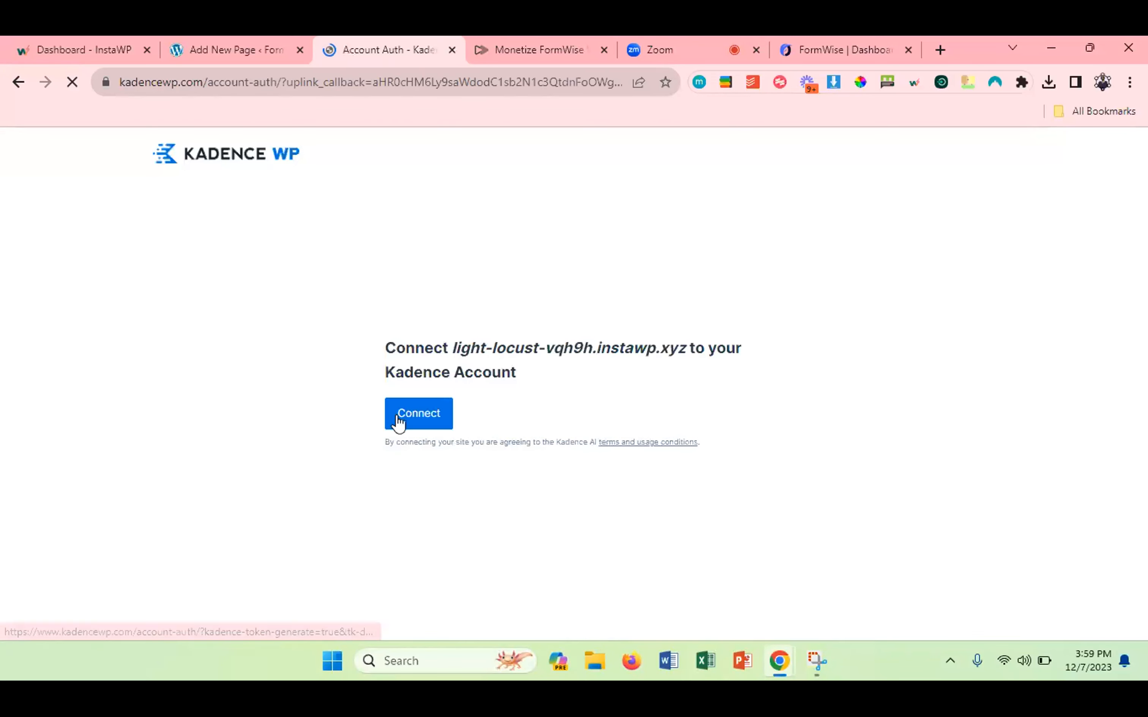
left_click(398, 420)
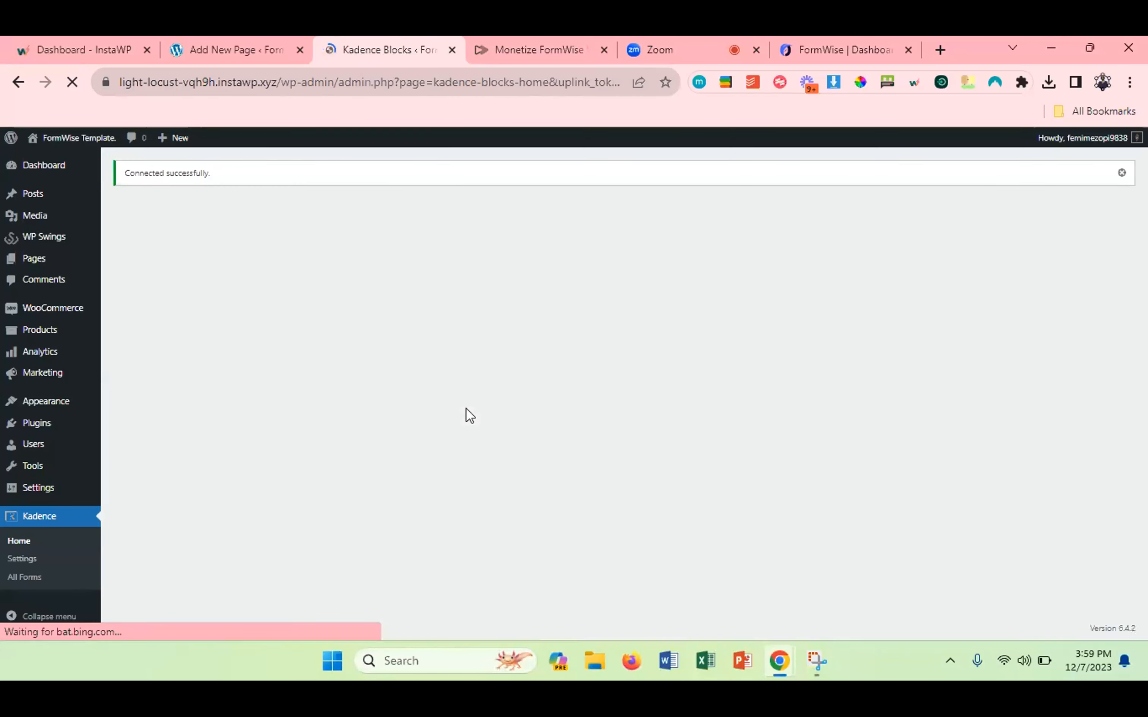
scroll(466, 408, "down", 3)
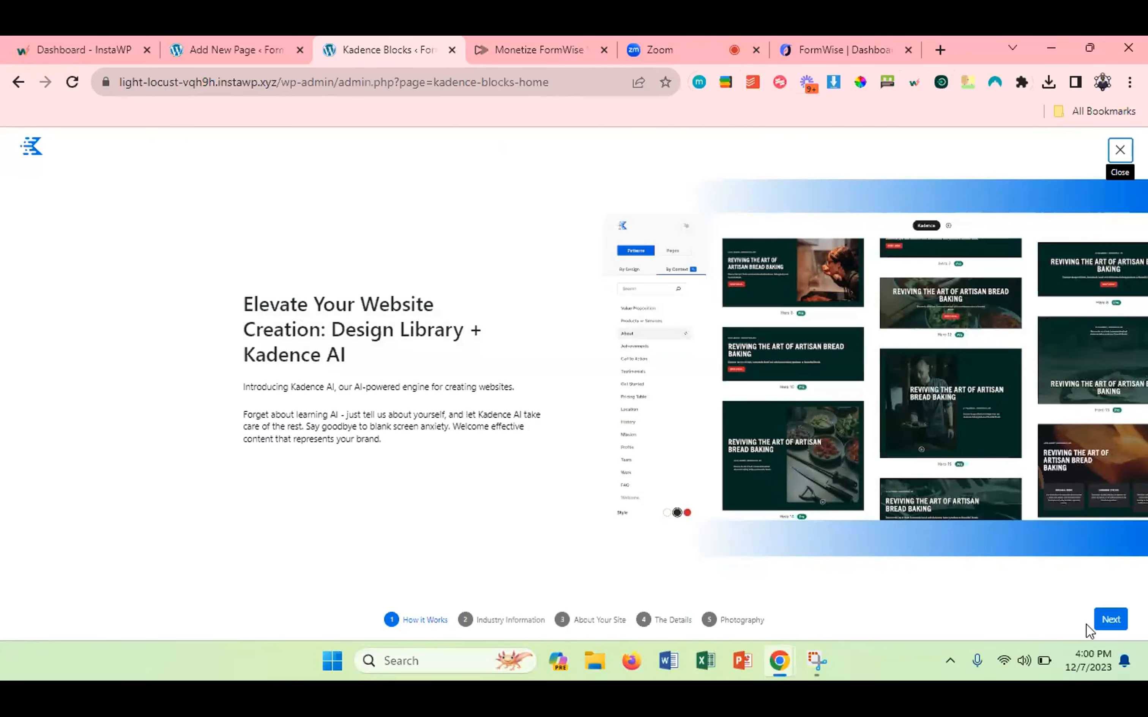
In the Kadence AI setup wizard, identify as A Company named FormWise Template that is based Online Only.
left_click(1108, 623)
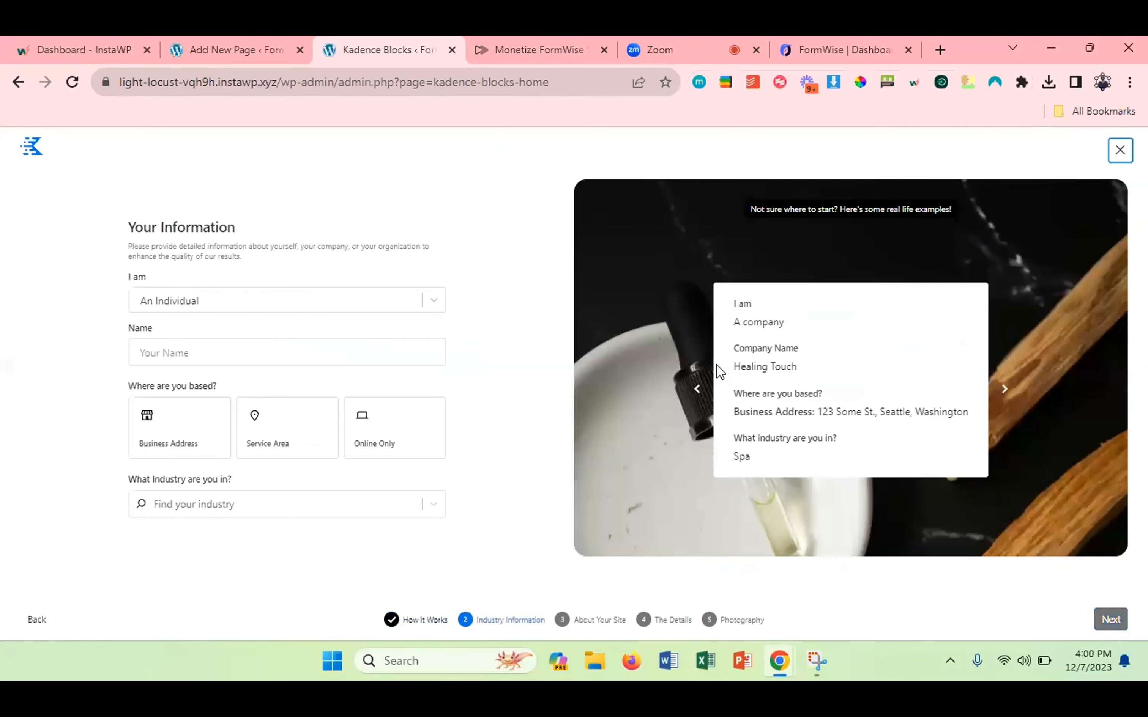
left_click(440, 300)
left_click(193, 338)
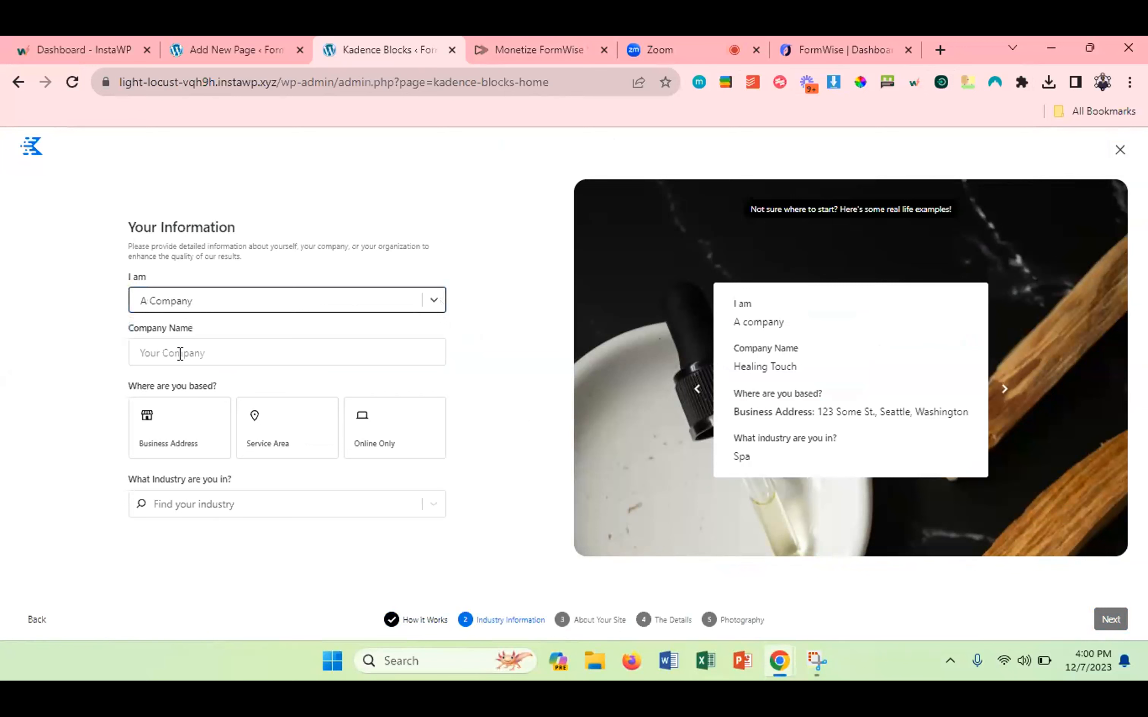
left_click(163, 353)
type("Fo")
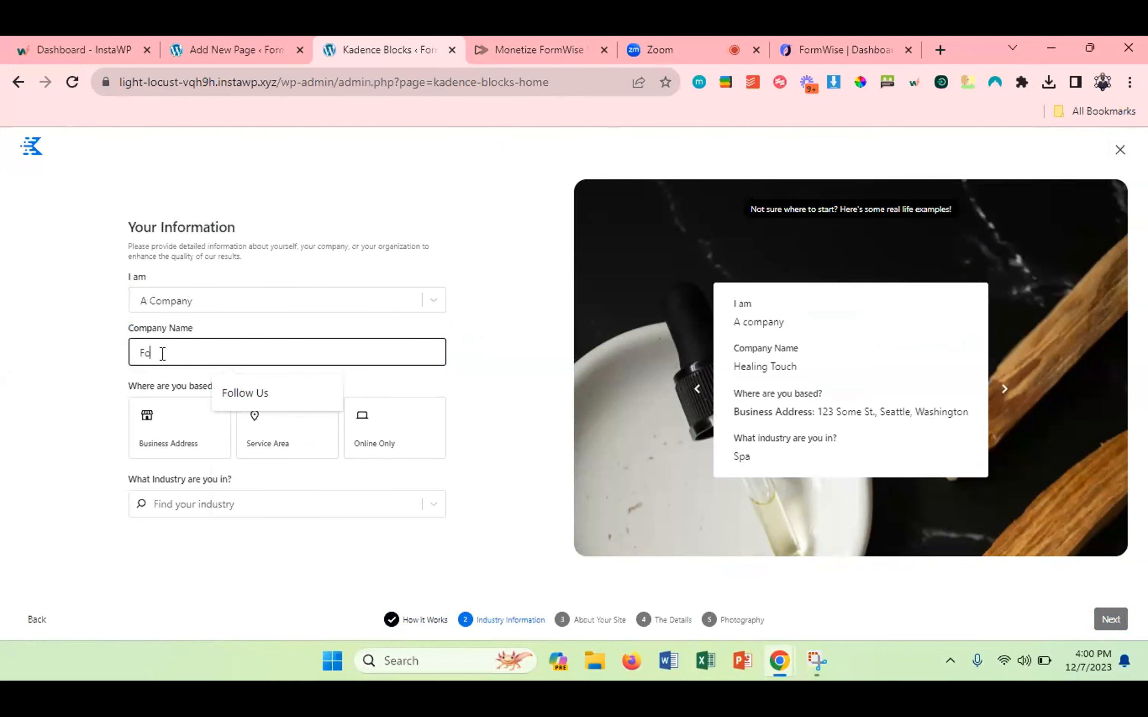
type("rmWise ")
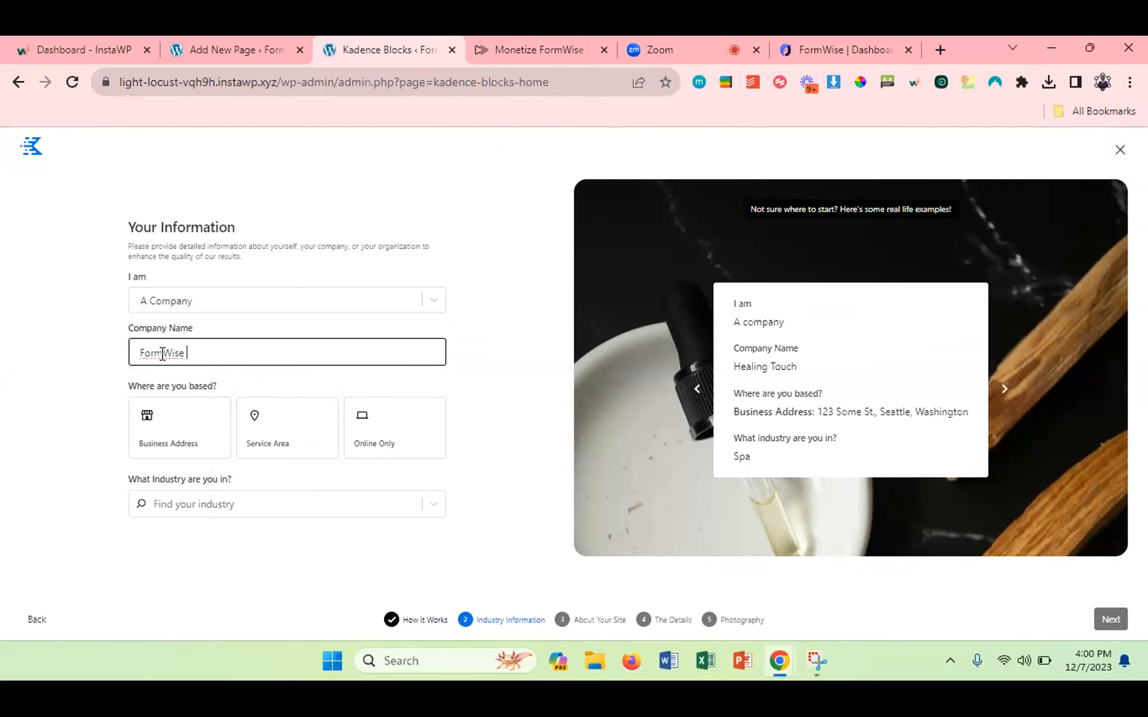
type("Template")
left_click(416, 433)
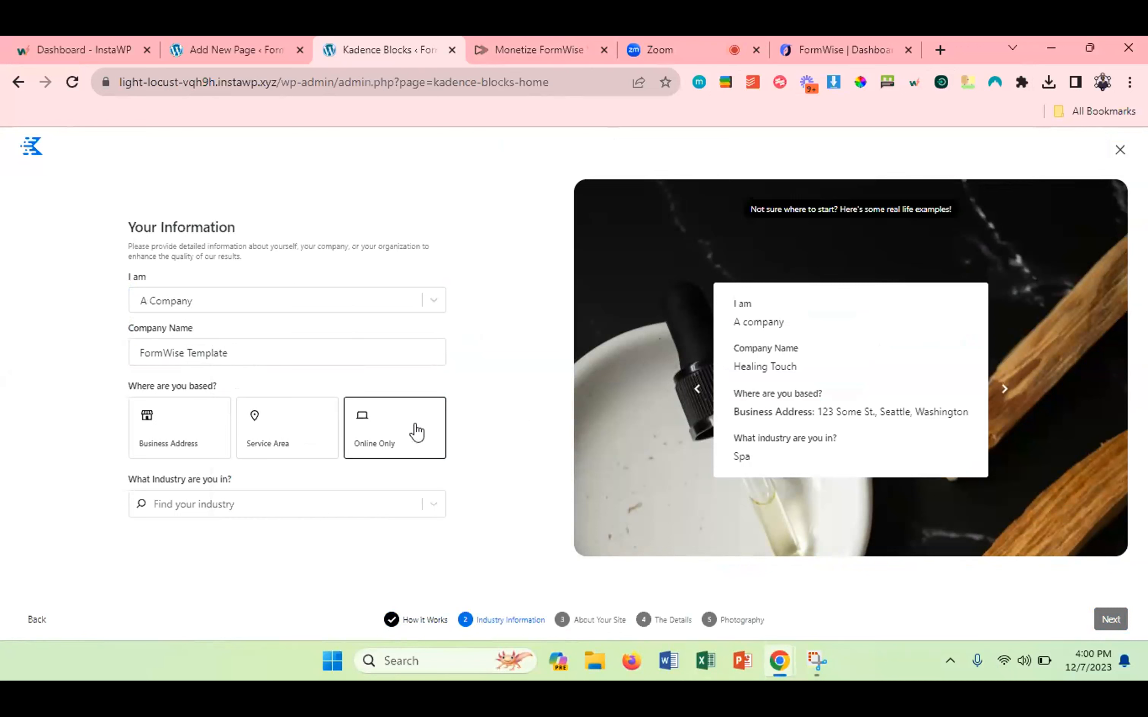
Add Software-As-A-Service as the company's industry and continue to the About Your Site stage.
left_click(421, 503)
type("So")
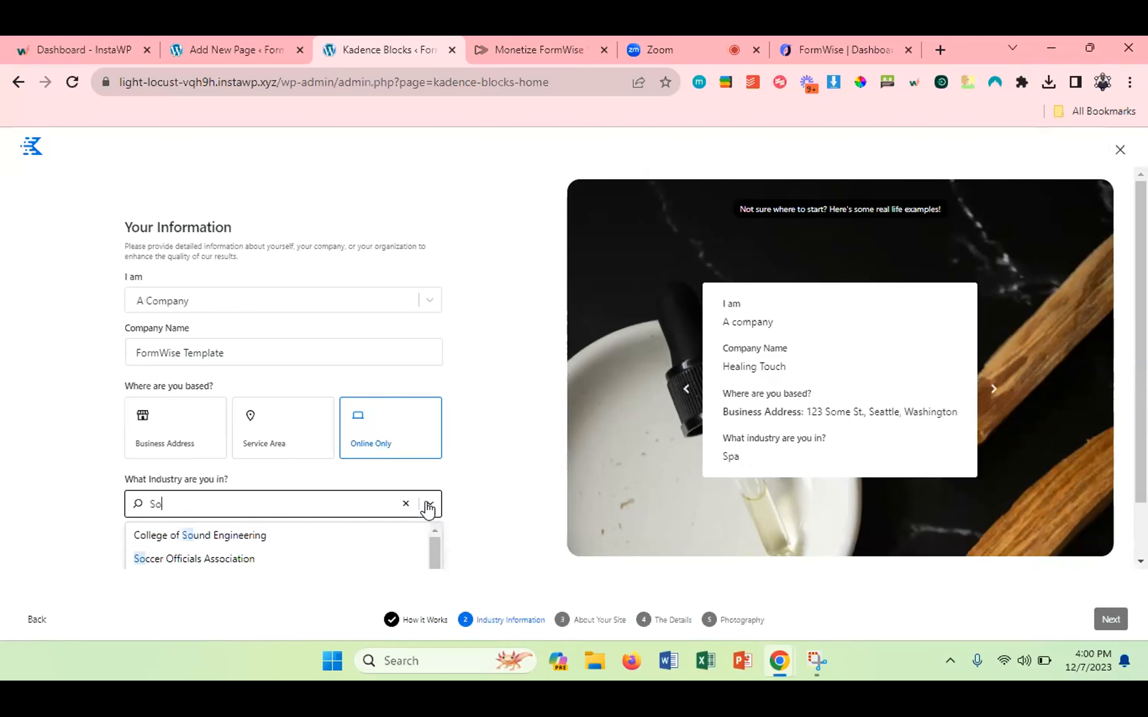
type("ftware")
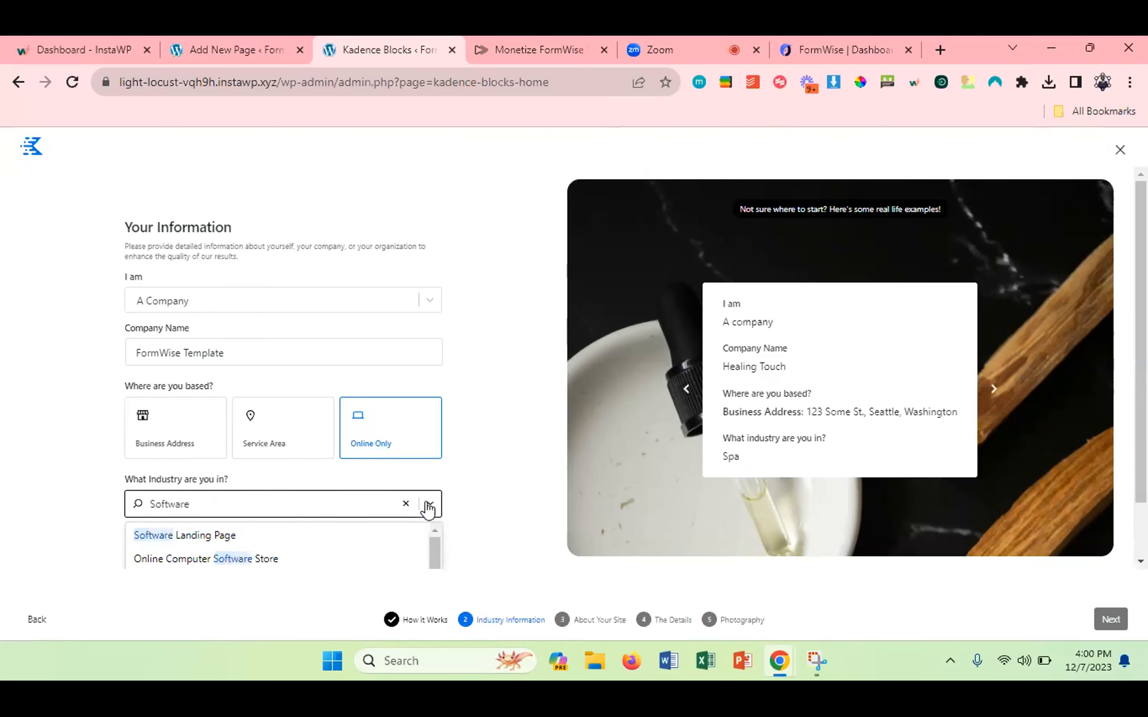
type("-As-A-Service")
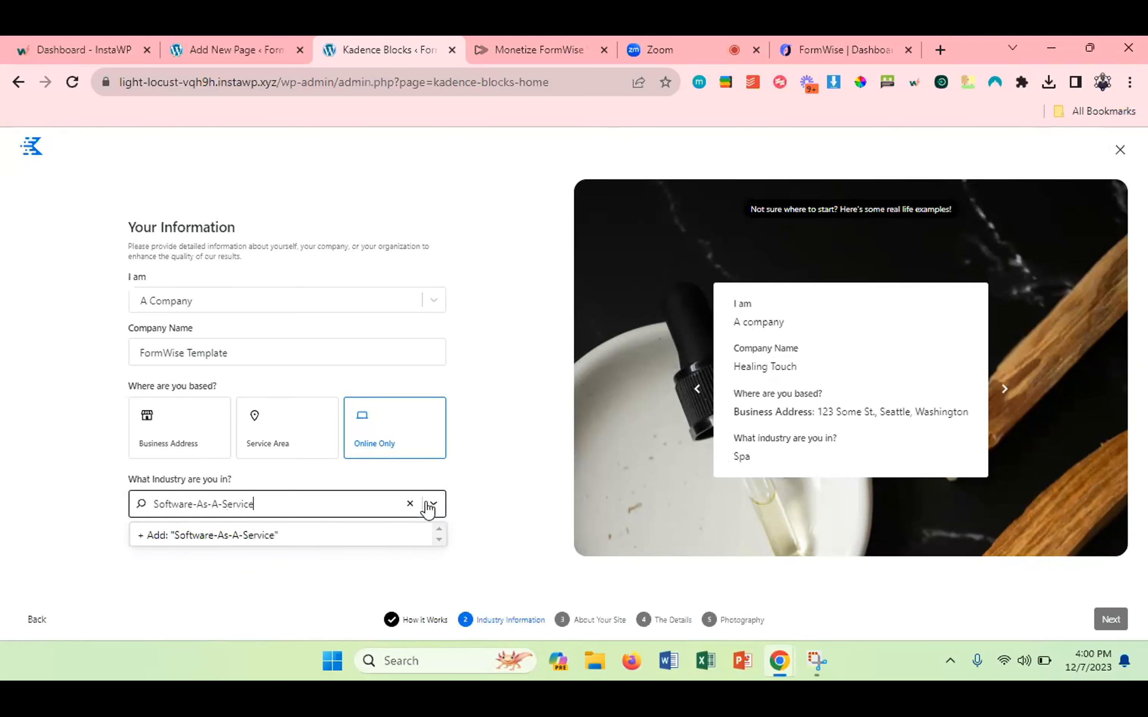
left_click(387, 539)
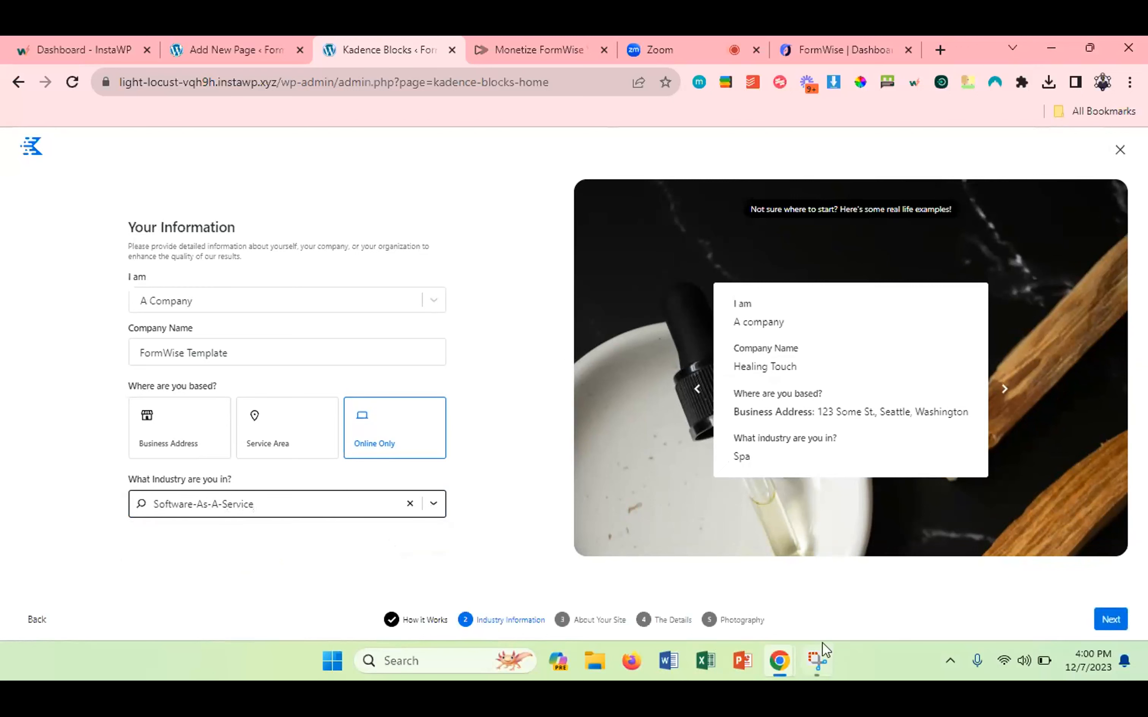
left_click(1108, 626)
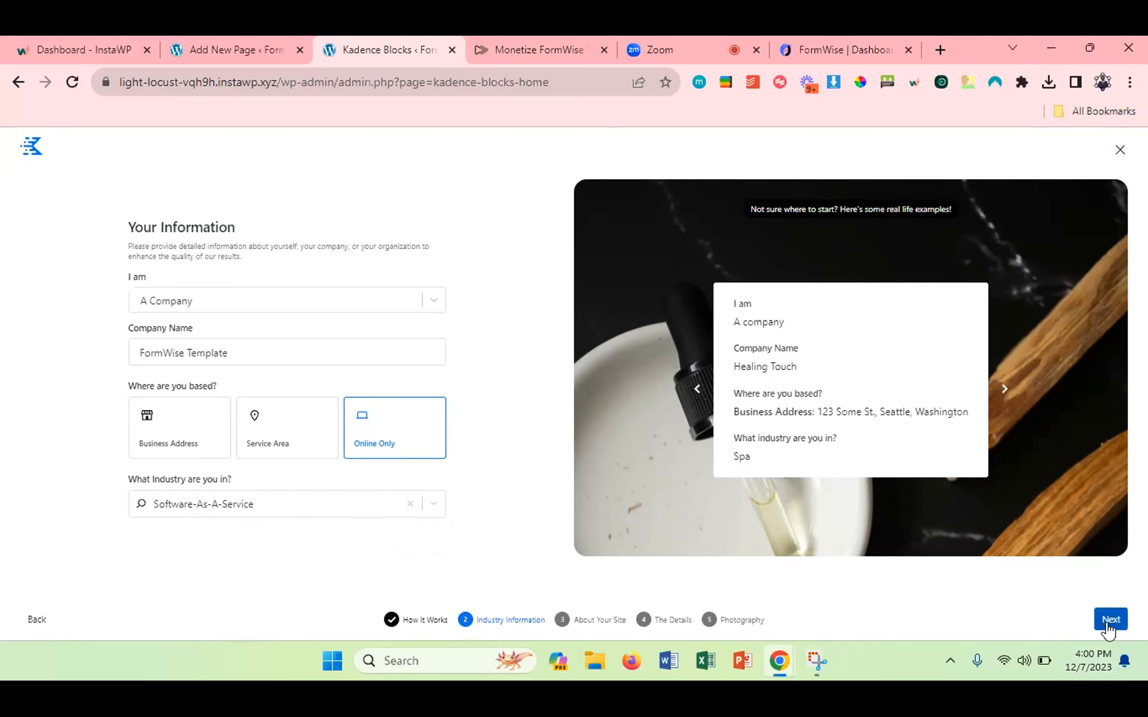
Open the formwise.ai website in a new tab and copy the introductory paragraph below its main headline.
left_click(167, 302)
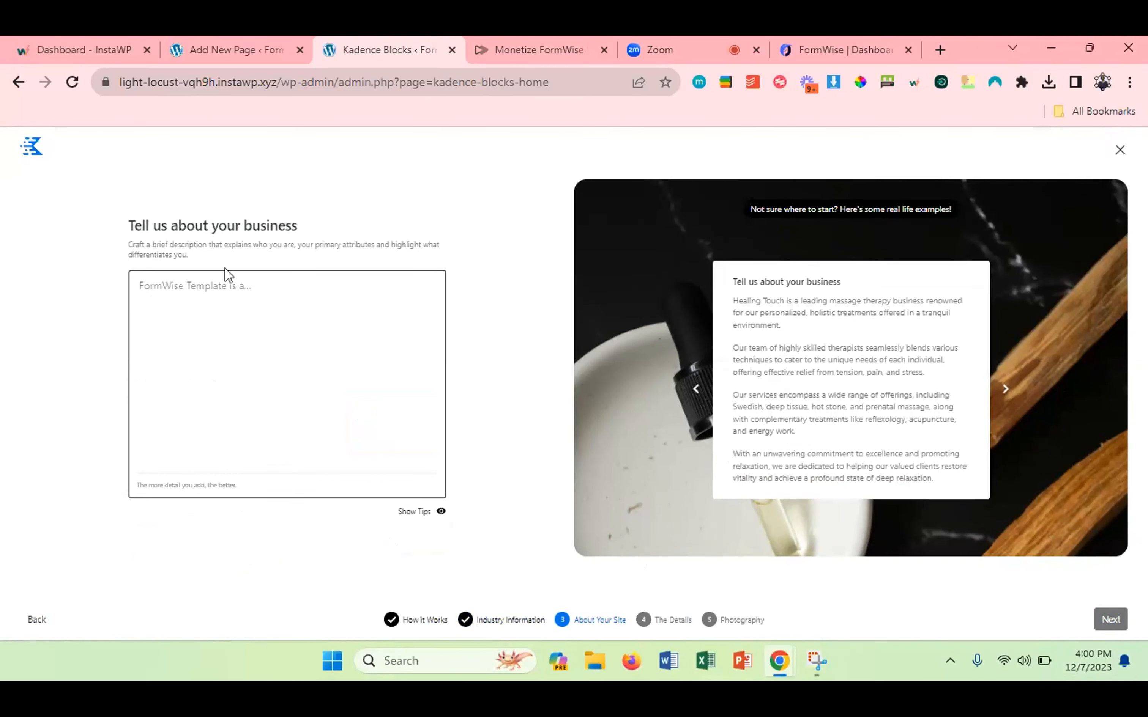
left_click(938, 45)
type("formwise")
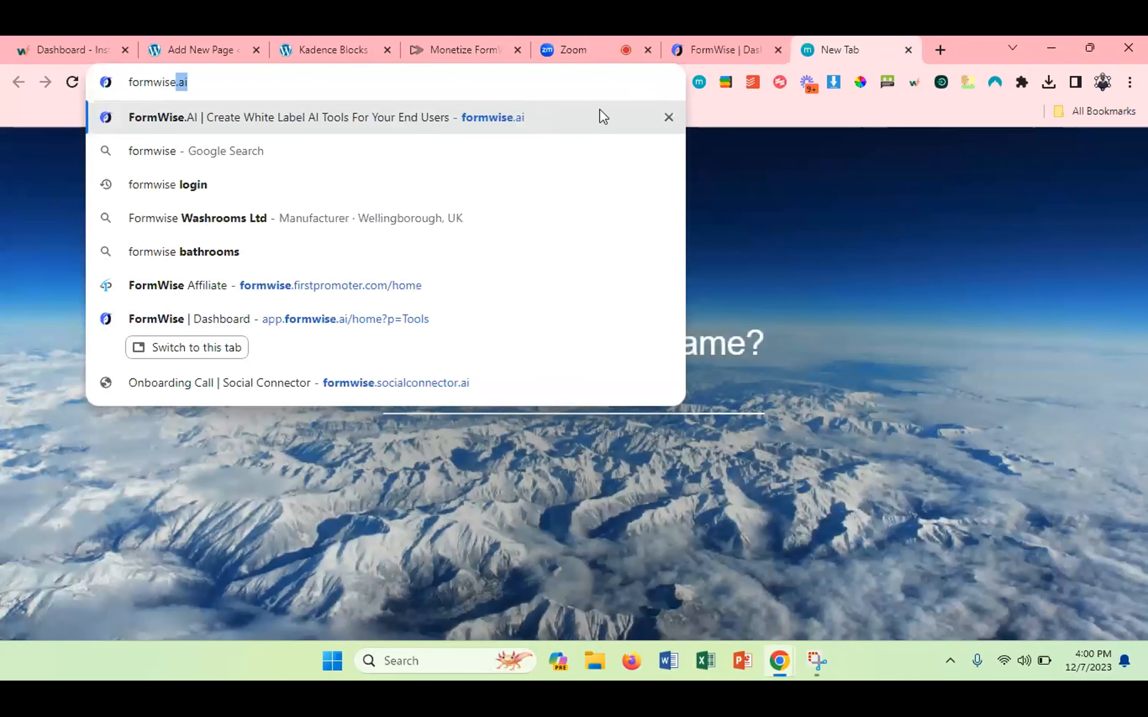
key("Return")
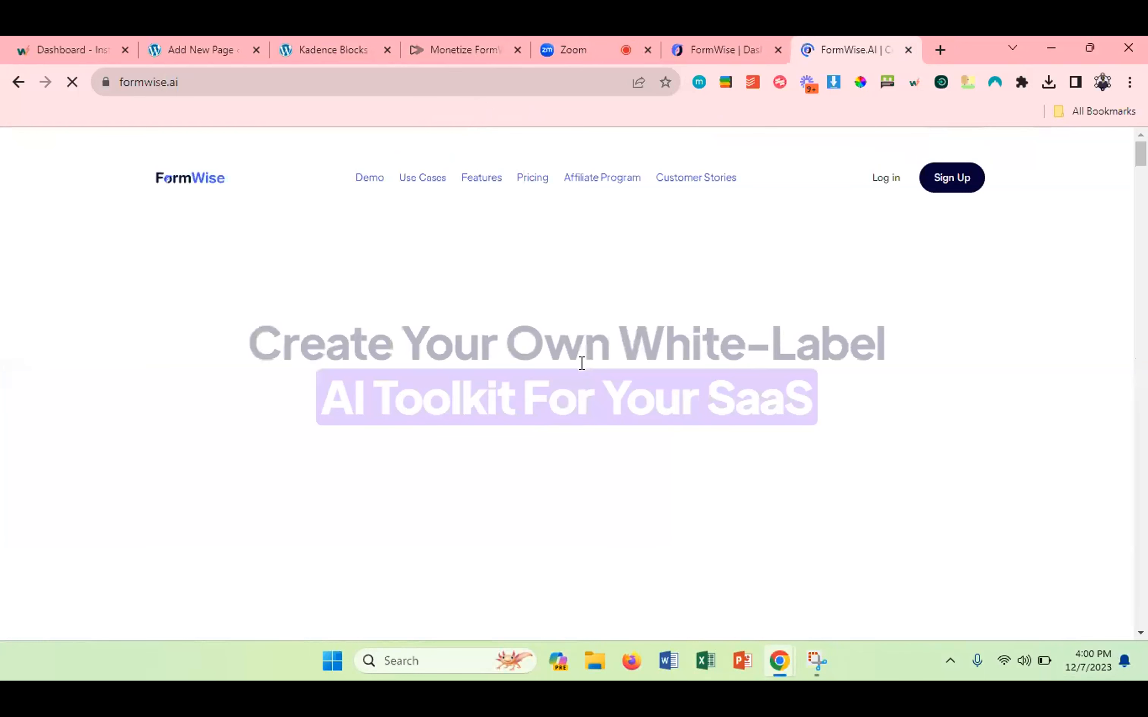
scroll(581, 363, "down", 3)
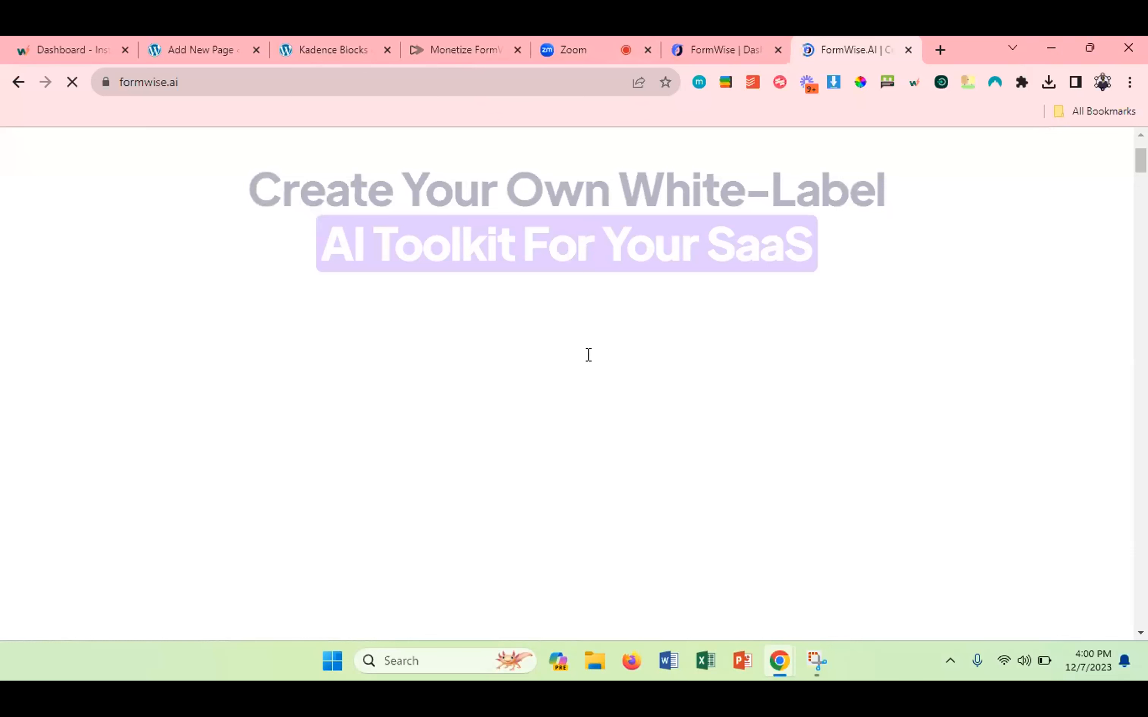
scroll(587, 355, "down", 1)
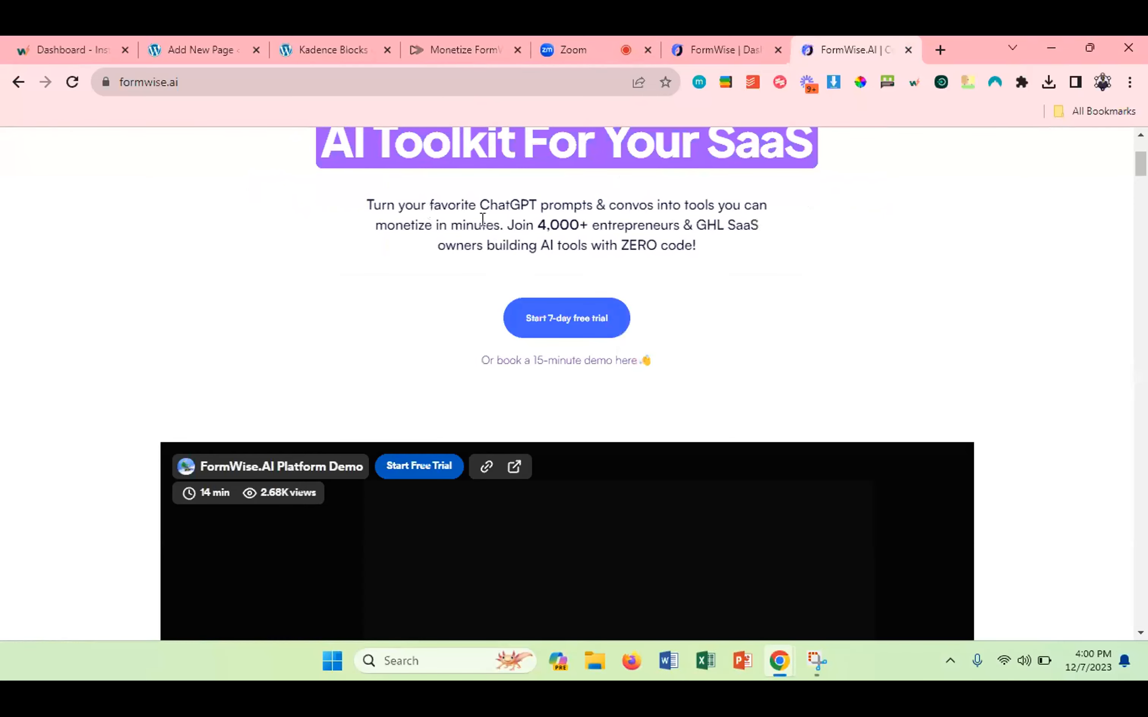
triple_click(482, 219)
key("ctrl+c")
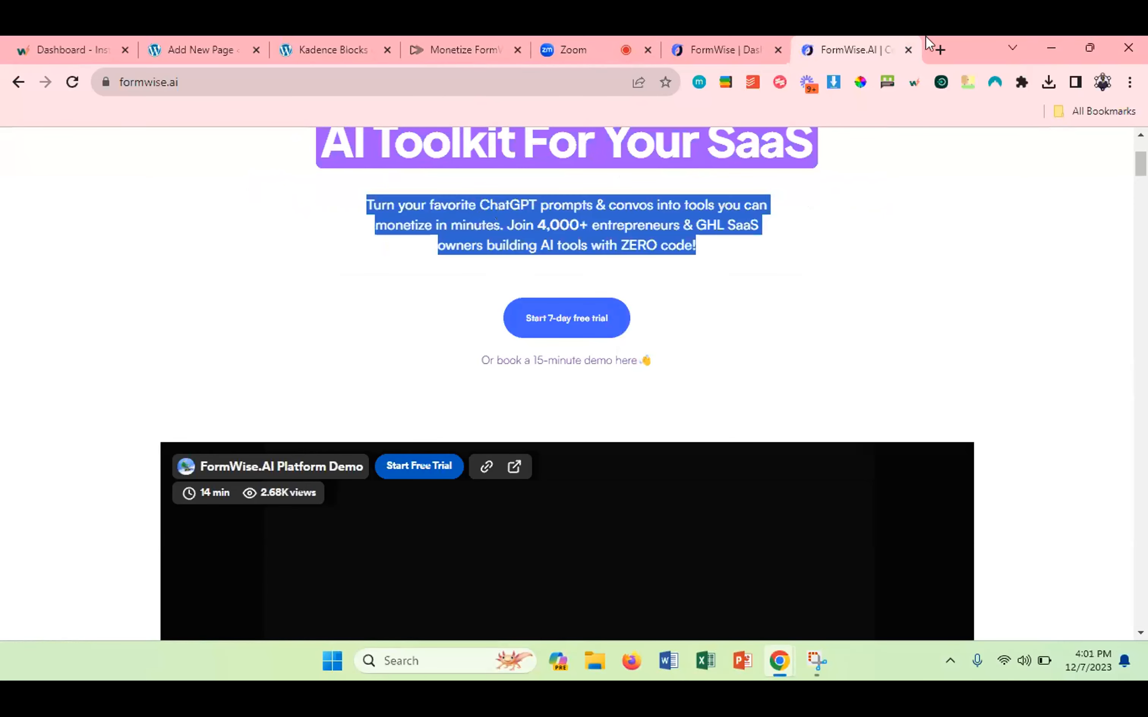
Close the formwise.ai page and start the business description with "Formwise Template is" followed by the copied paragraph.
left_click(908, 49)
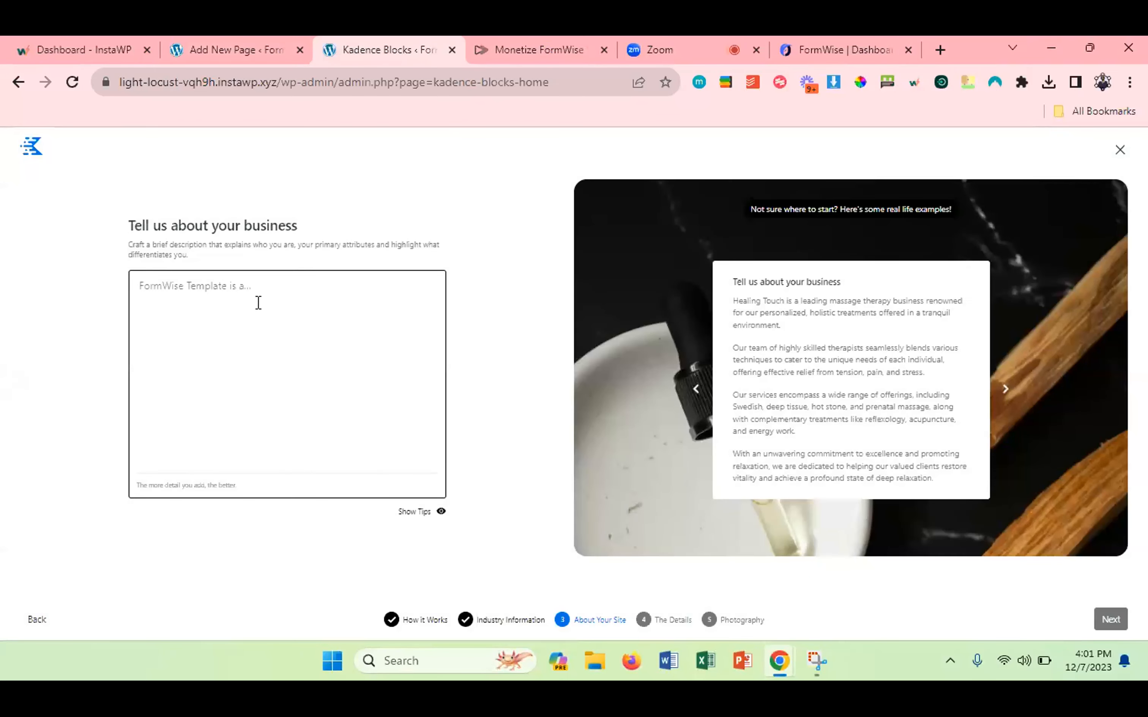
type("F")
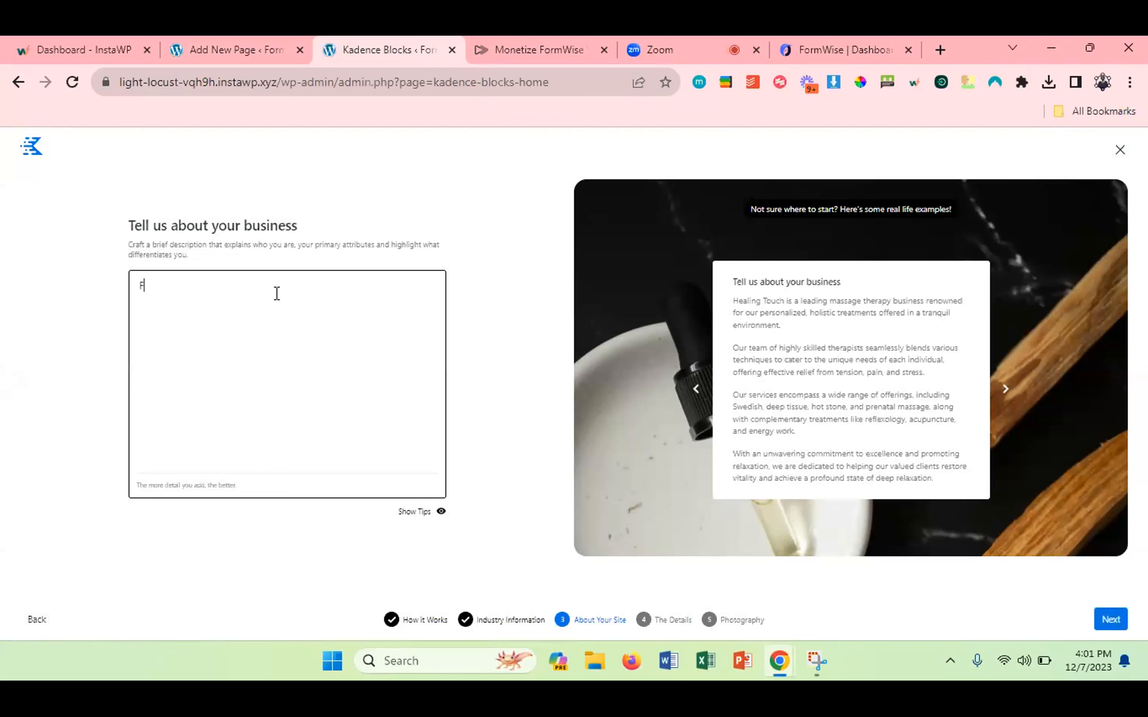
type("ormwise Template is")
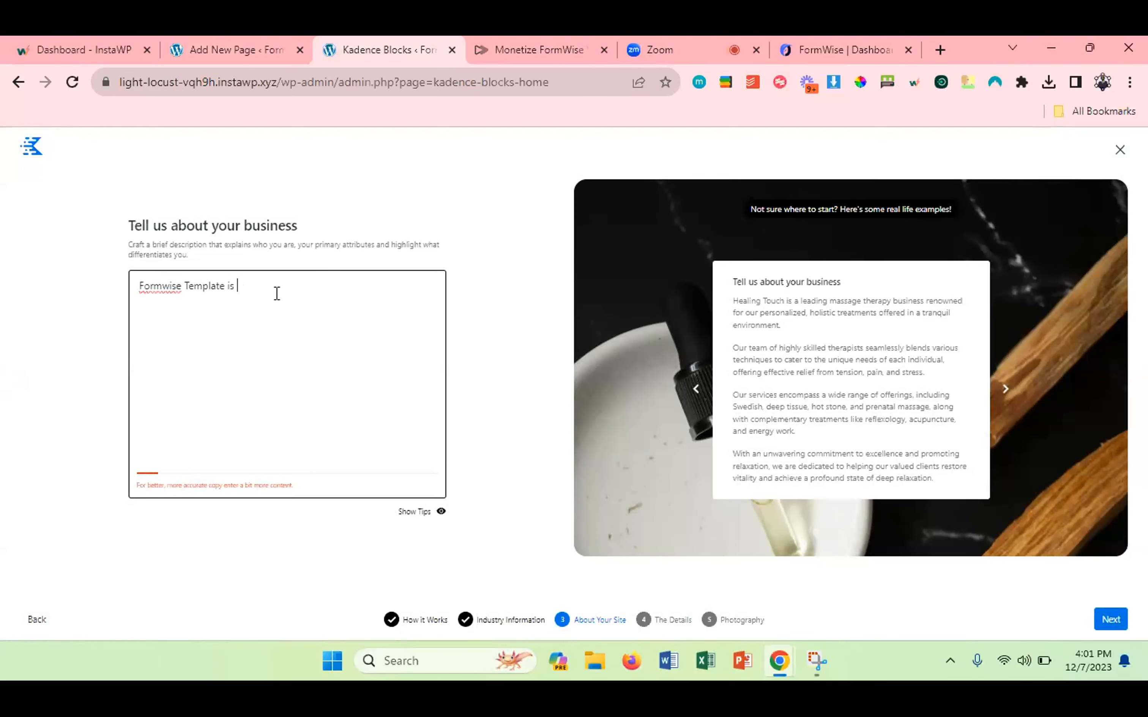
key("ctrl+v")
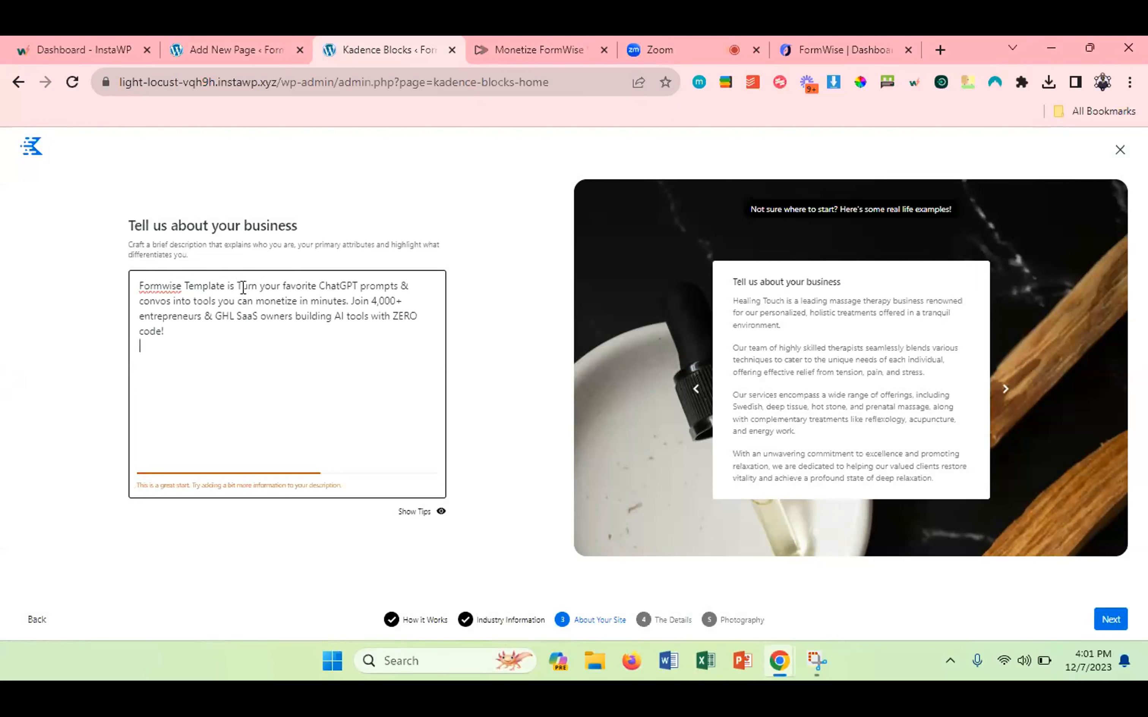
Reword the opening to "Formwise Template turns your favorite ChatGPT prompts", show the writing tips, and continue to The Details stage.
key("BackSpace")
key("BackSpace")
key("BackSpace")
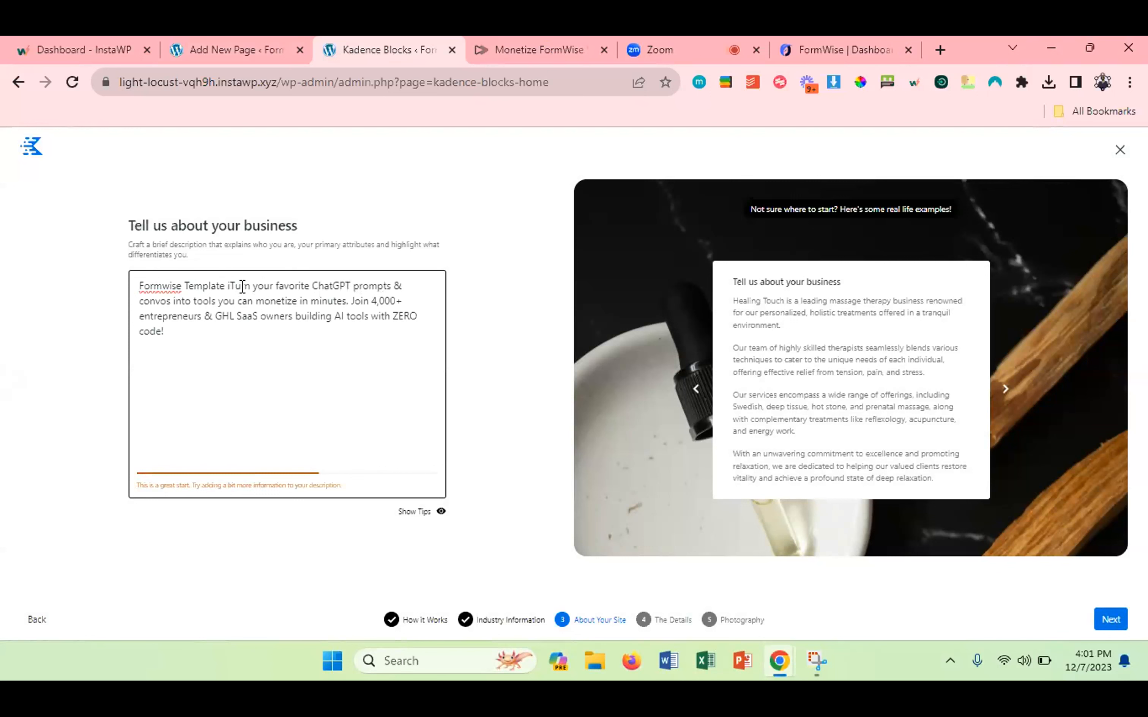
key("Delete")
type("t")
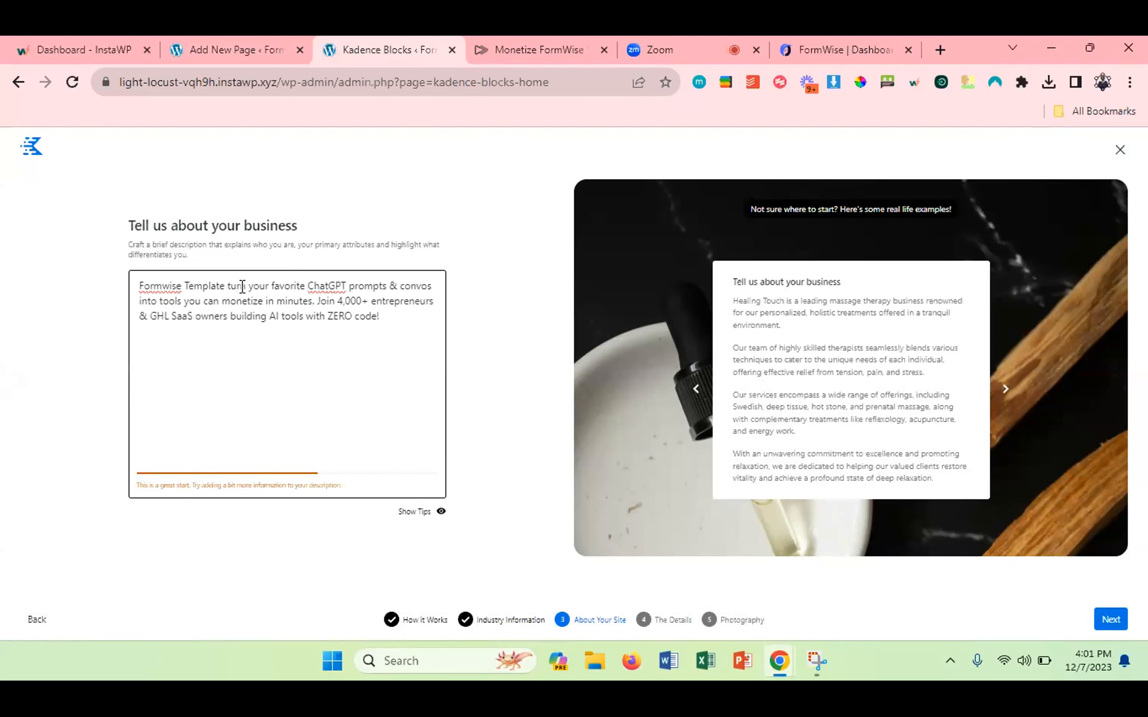
type("s")
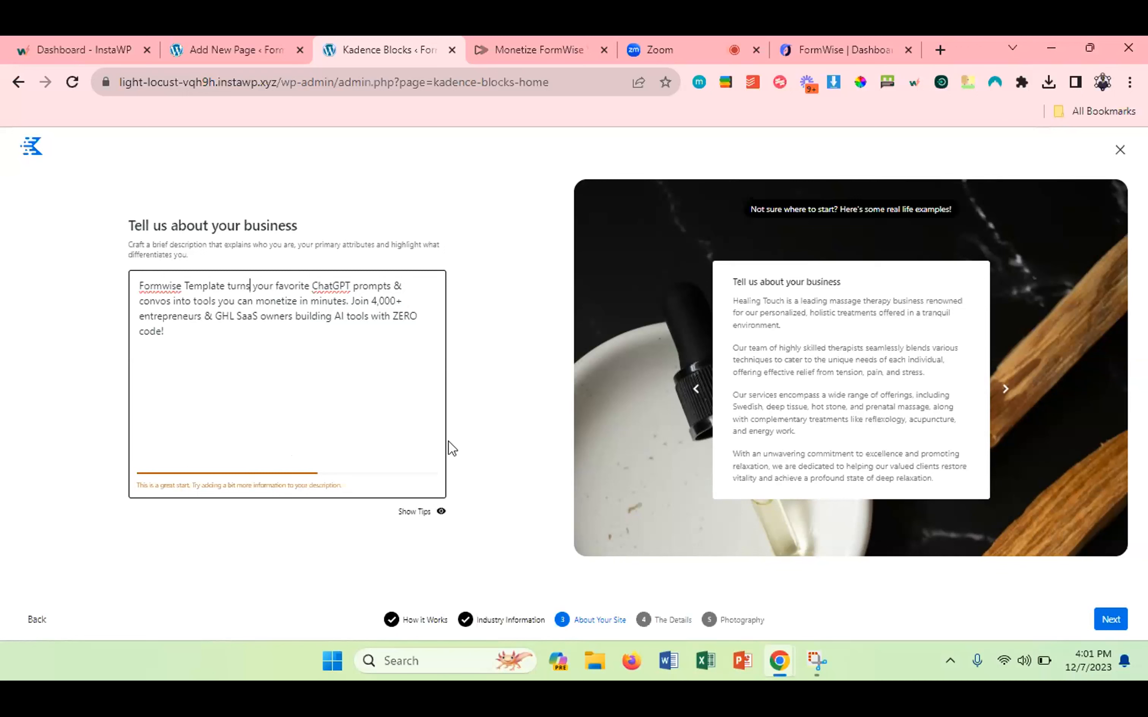
left_click(441, 511)
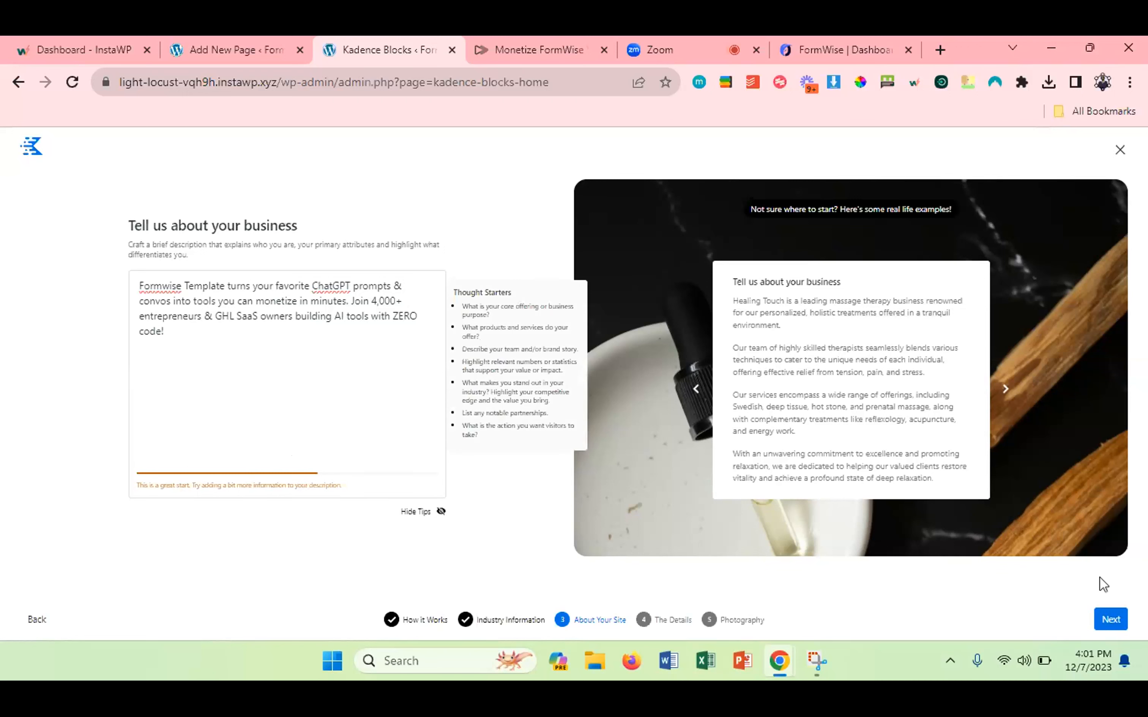
left_click(1111, 618)
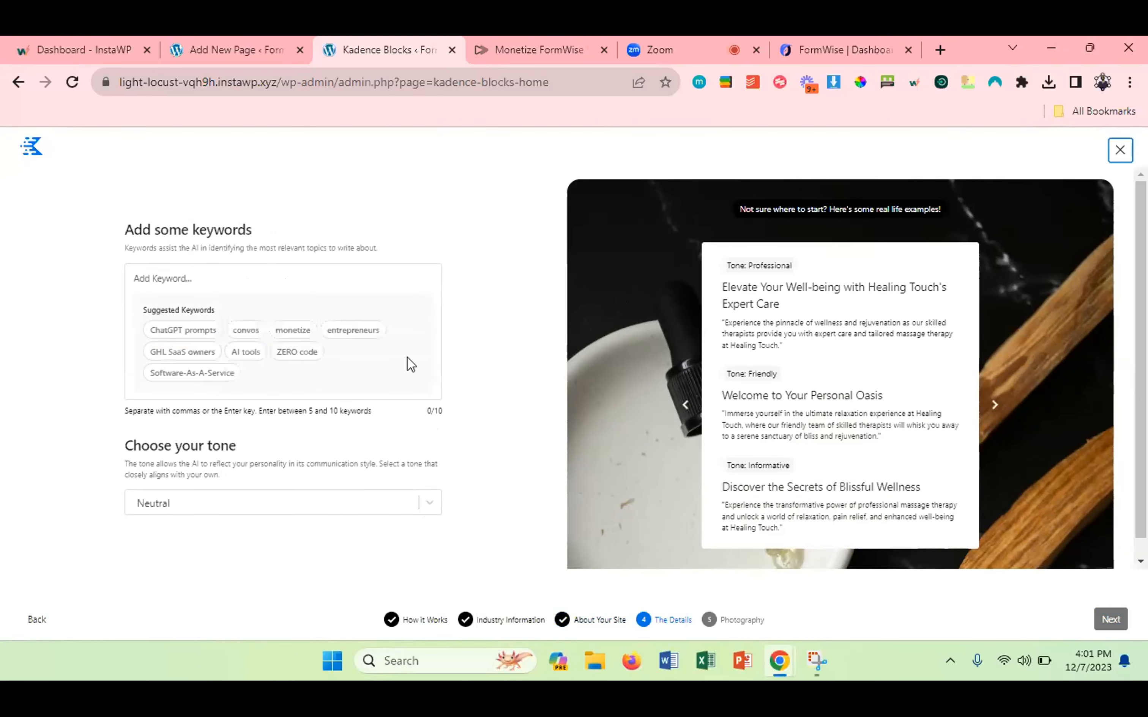
Add the suggested keywords entrepreneurs, ChatGPT prompts, Software-As-A-Service, GHL SaaS owners and AI tools.
left_click(330, 332)
left_click(182, 342)
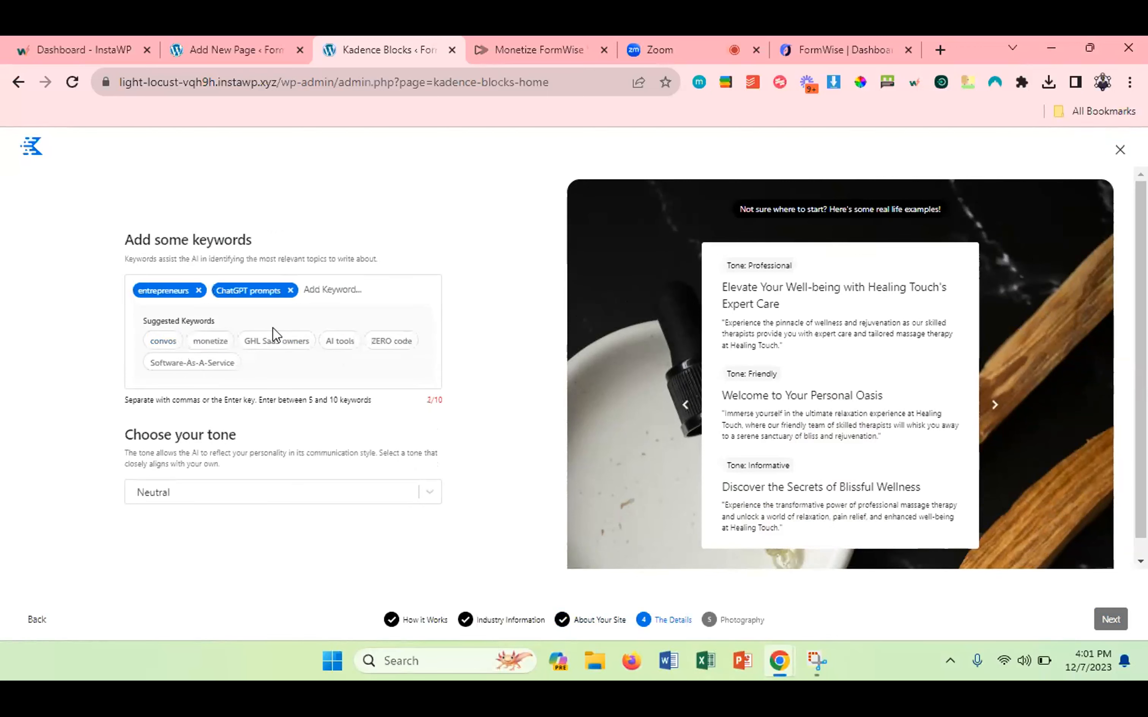
left_click(200, 365)
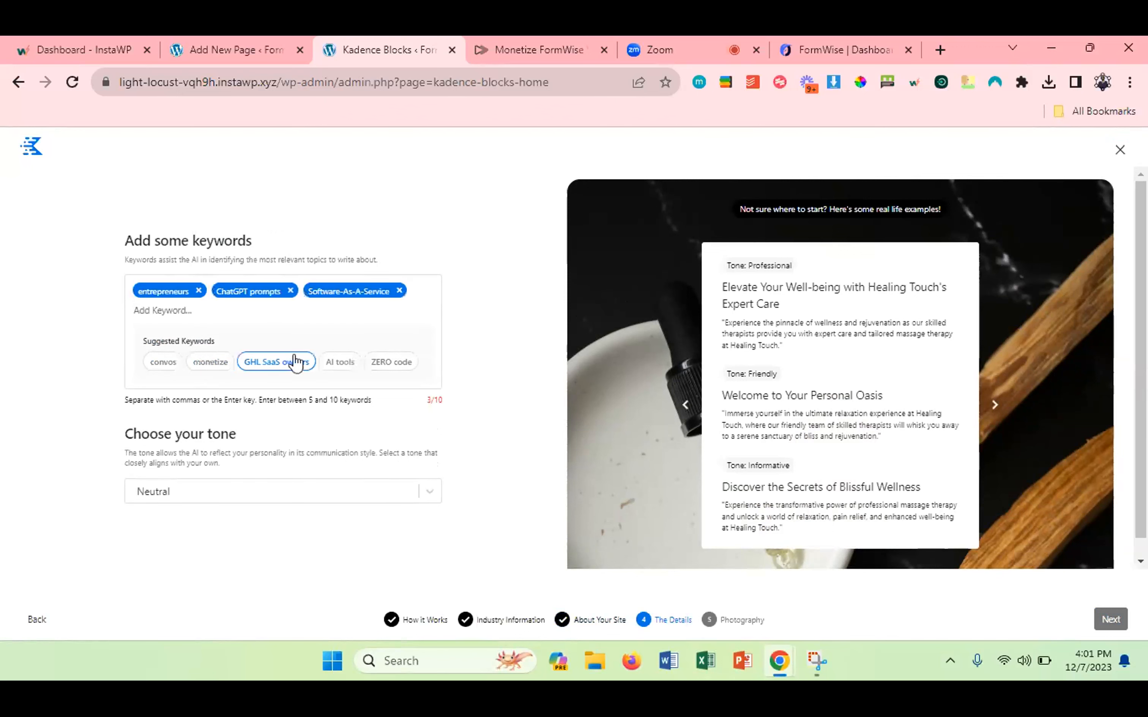
left_click(282, 360)
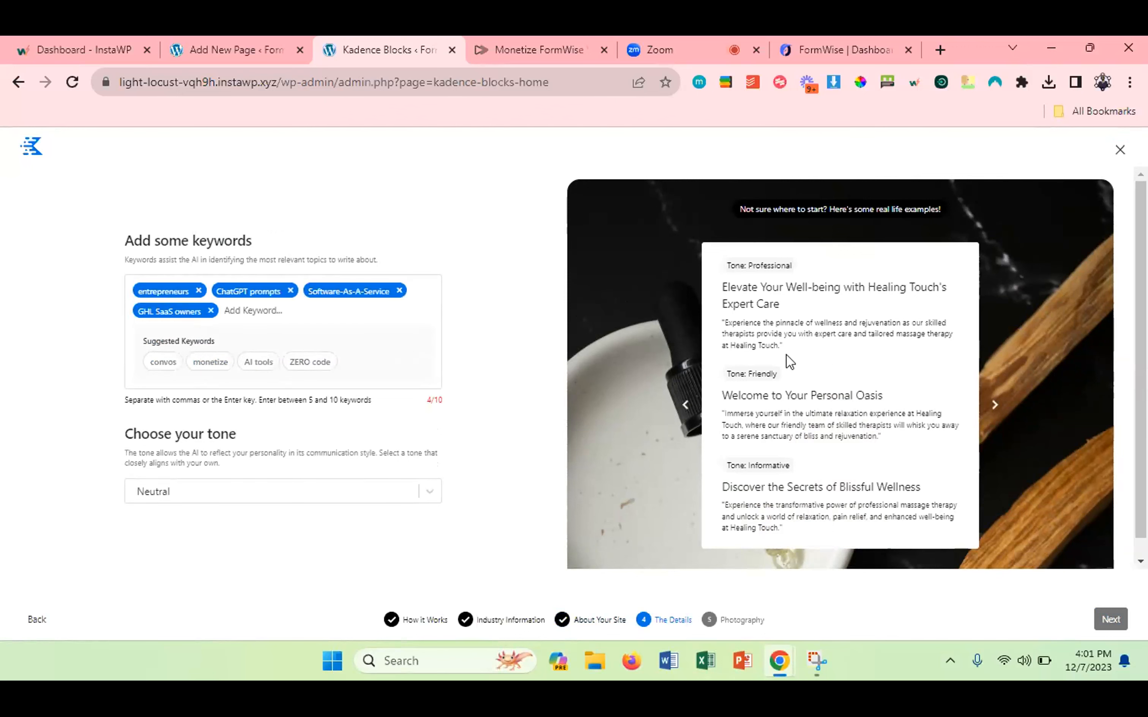
left_click(258, 363)
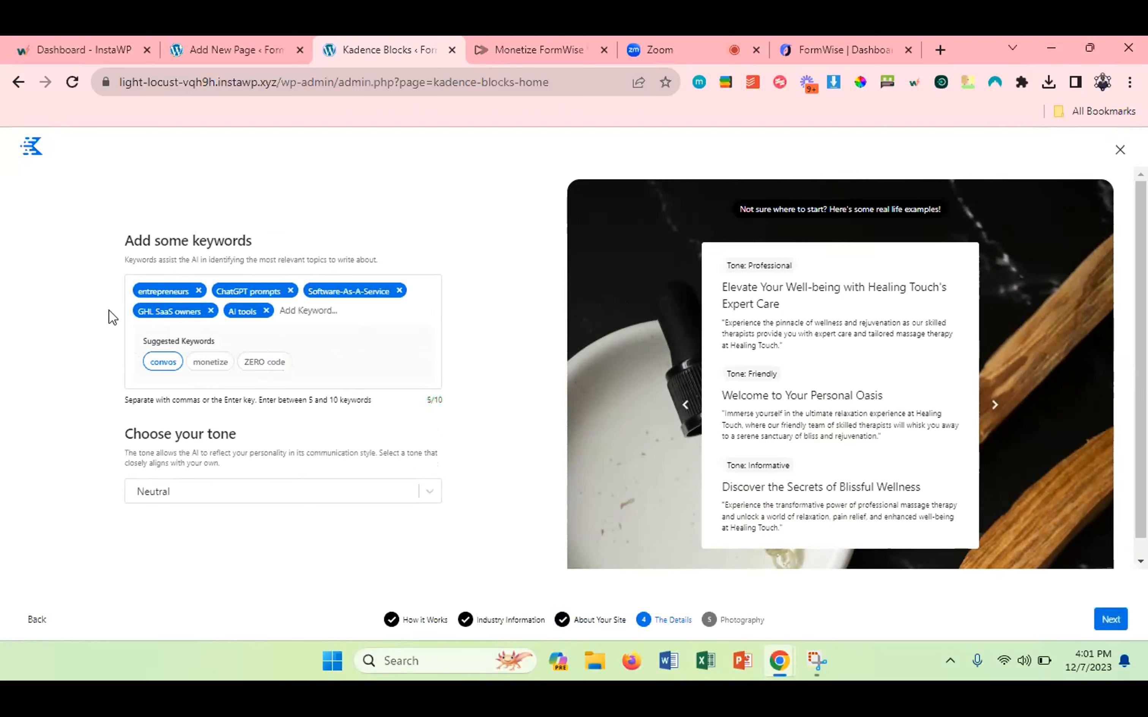
Choose the Professional tone for the AI copy and continue to the Photography stage.
left_click(238, 498)
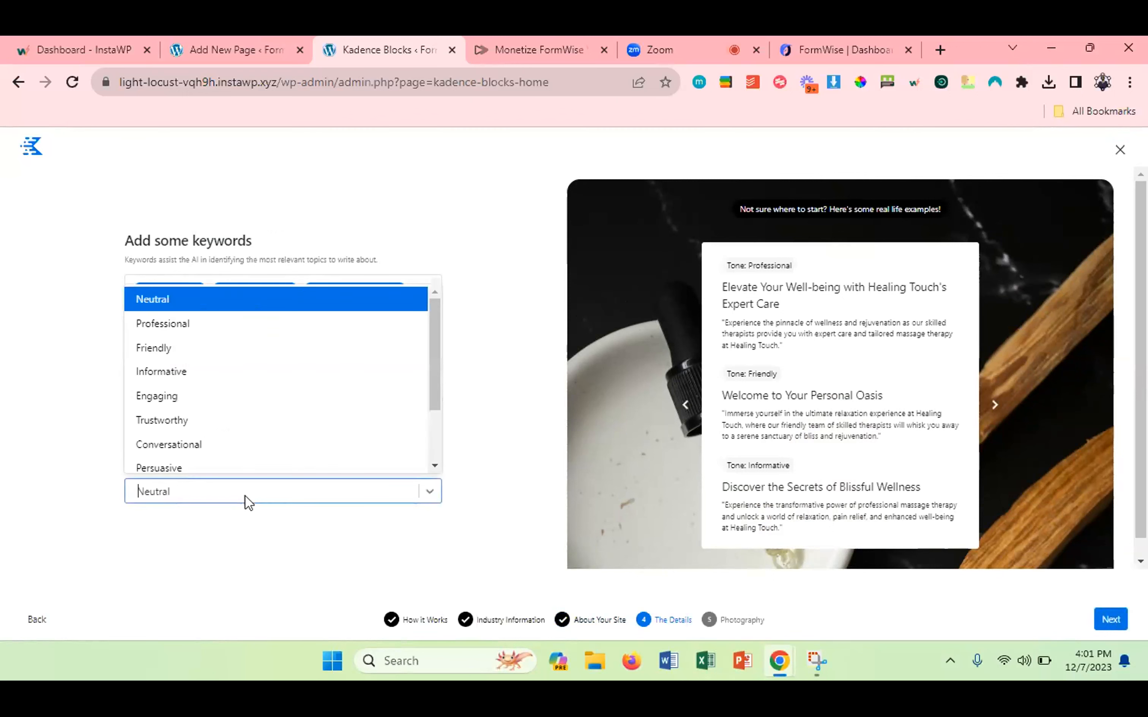
left_click(223, 319)
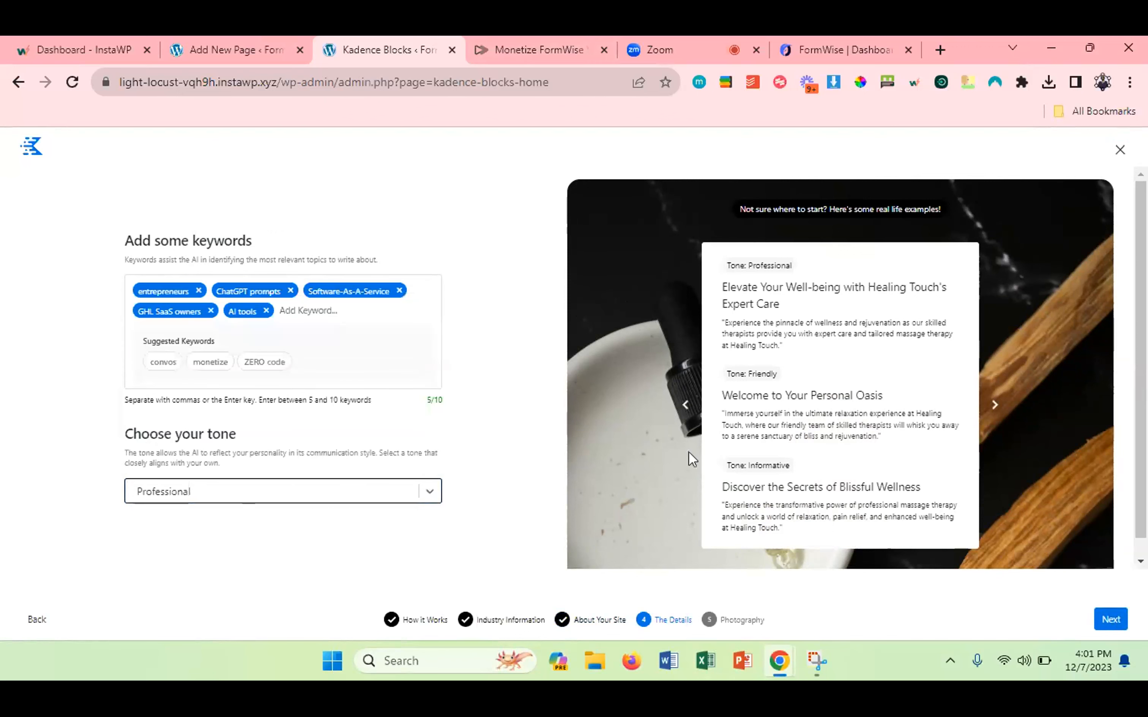
left_click(1109, 618)
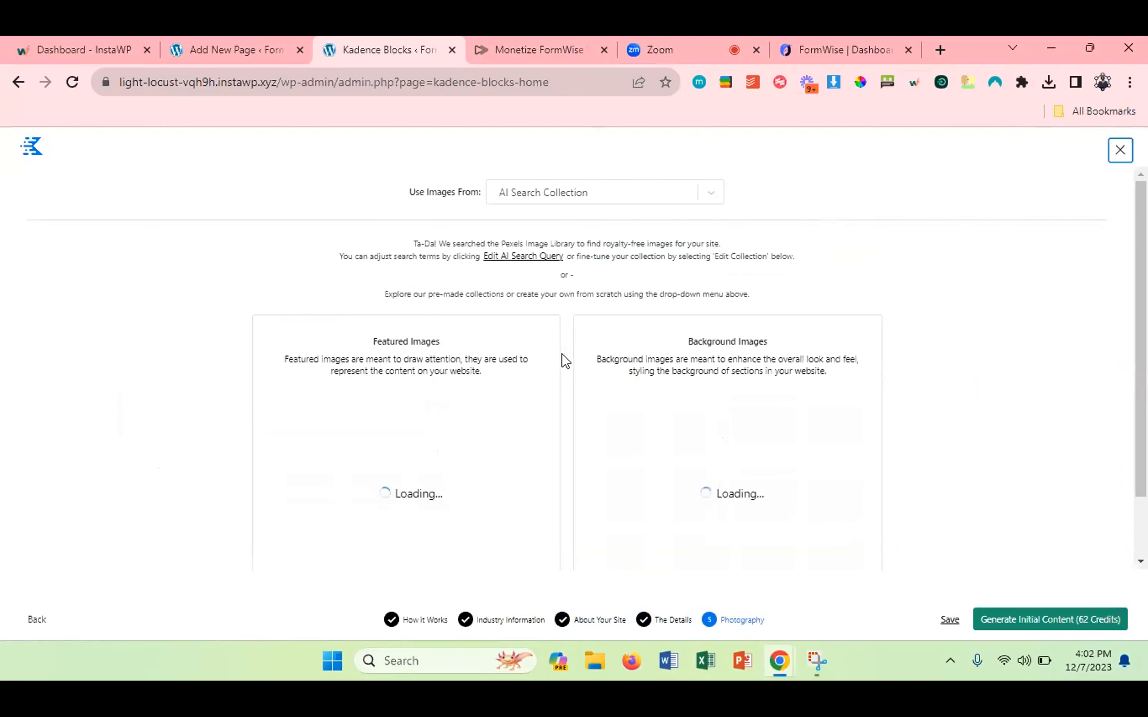
Keep the images from the AI Search Collection and generate the initial Kadence AI content.
scroll(562, 353, "down", 2)
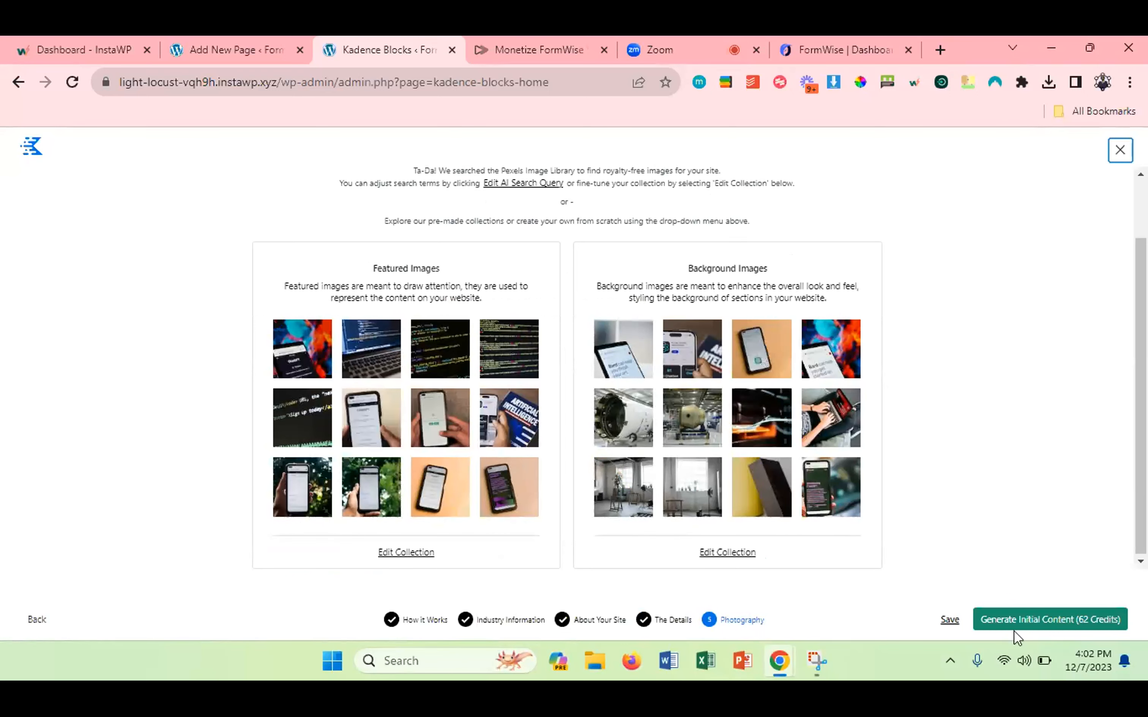
left_click(1022, 622)
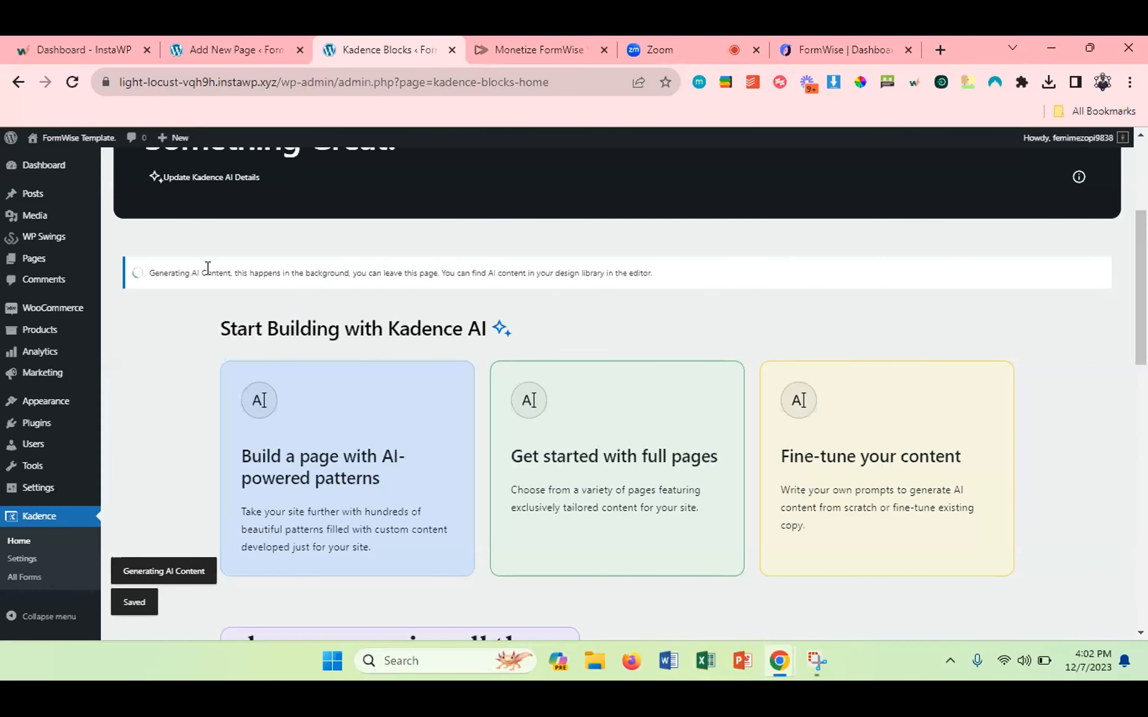
scroll(206, 268, "up", 1)
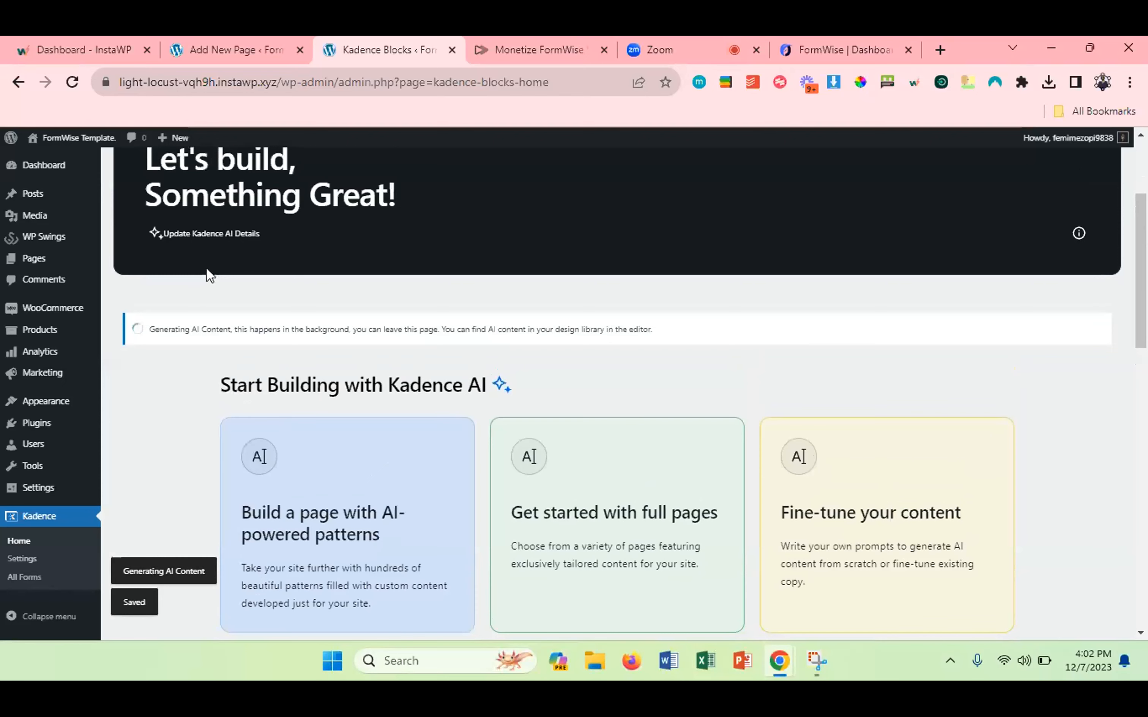
scroll(207, 267, "down", 1)
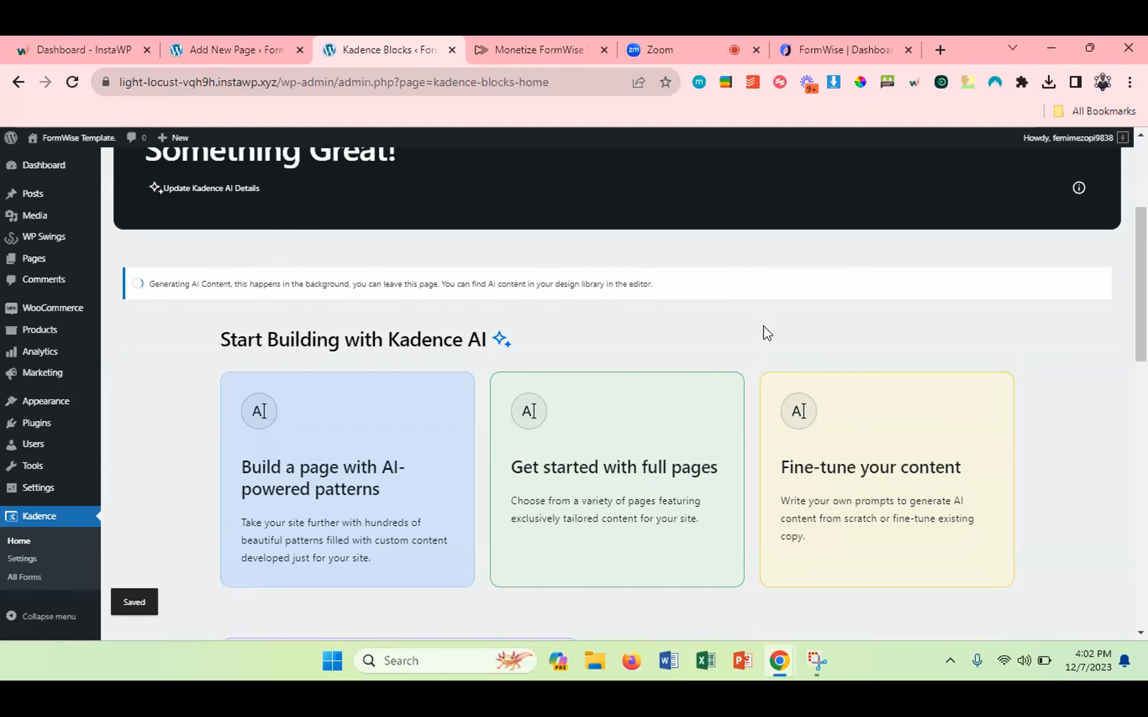
Start a new page with AI-powered patterns and generate content for the Value Proposition context in the Design Library.
scroll(601, 338, "down", 1)
scroll(602, 342, "down", 1)
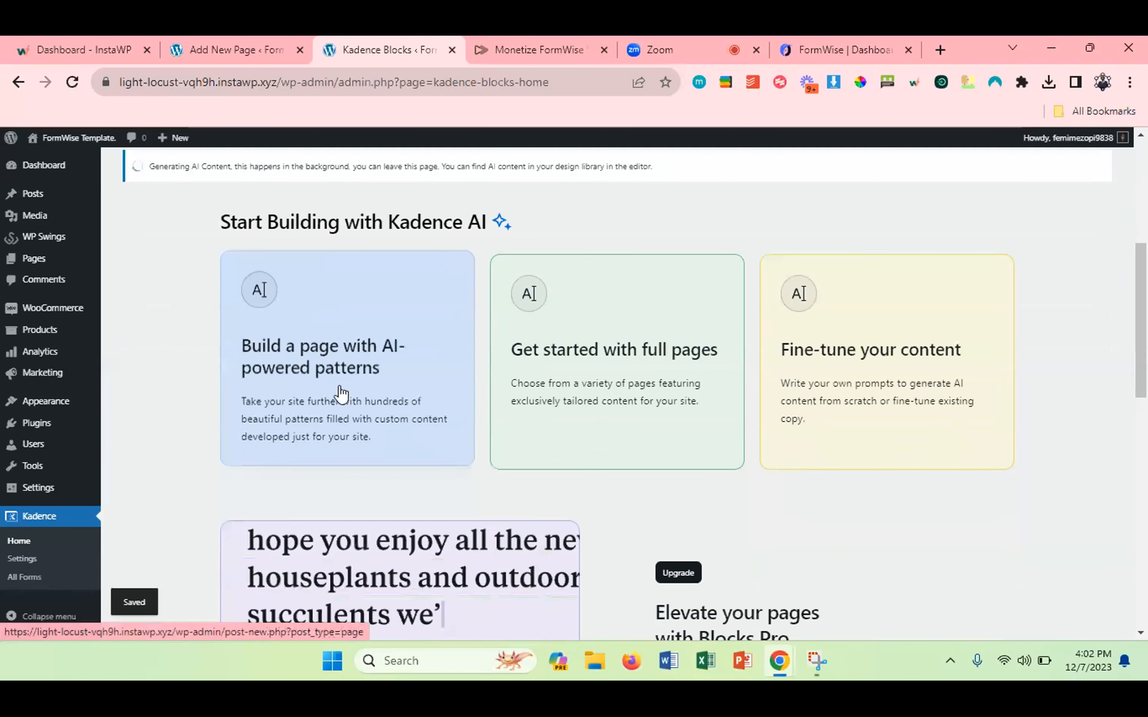
left_click(328, 351)
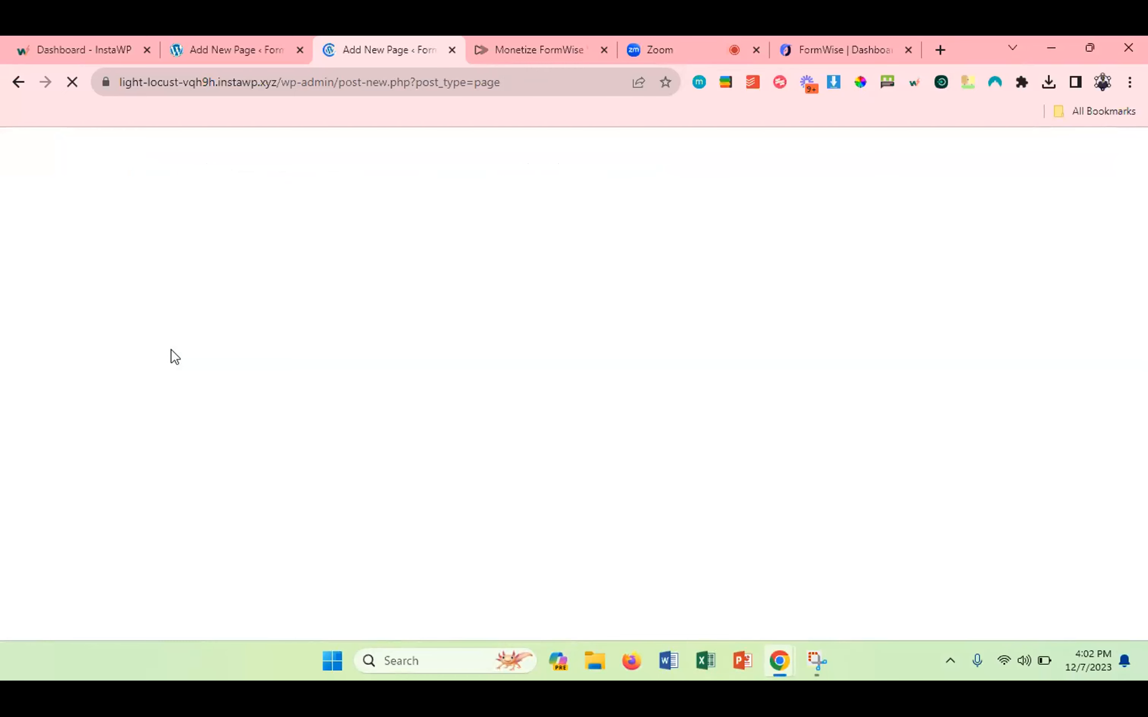
left_click(231, 149)
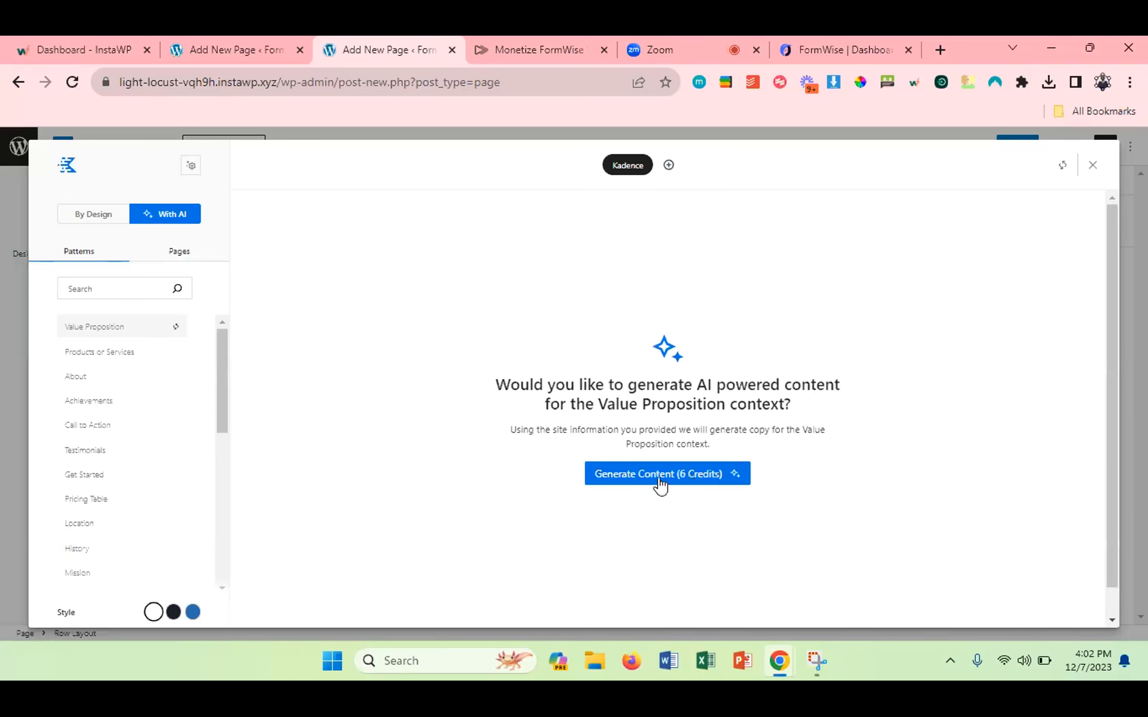
left_click(699, 472)
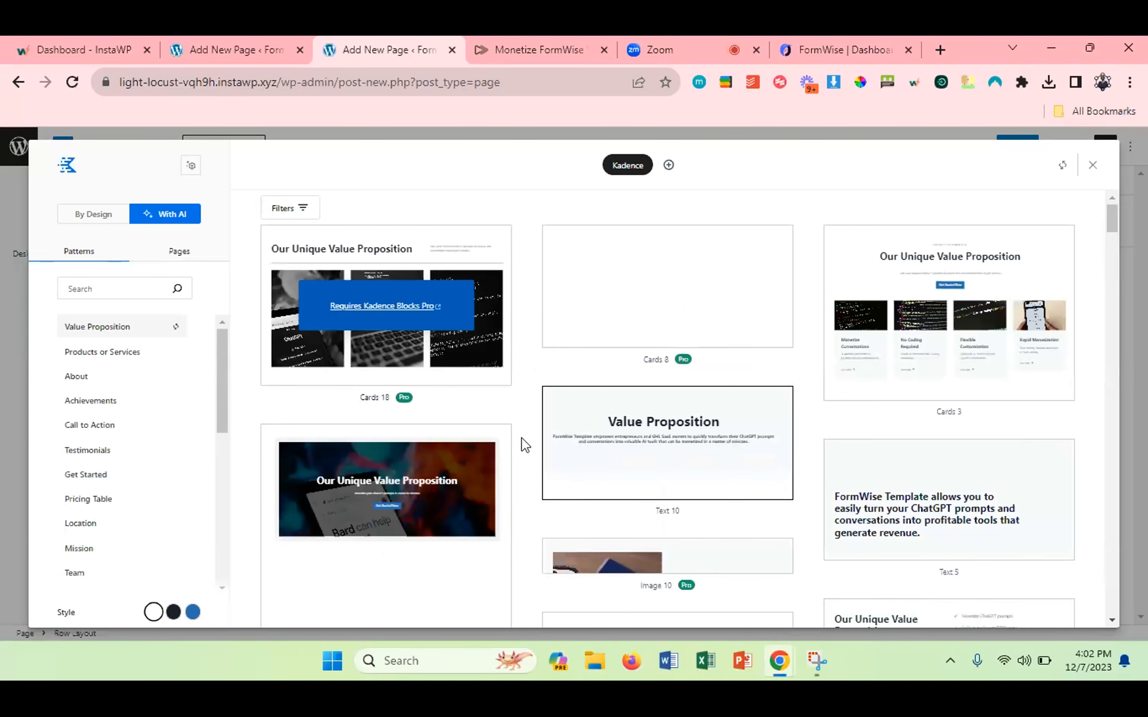
Look through the AI-written Value Proposition patterns.
scroll(522, 438, "down", 2)
scroll(121, 471, "down", 6)
scroll(121, 471, "up", 5)
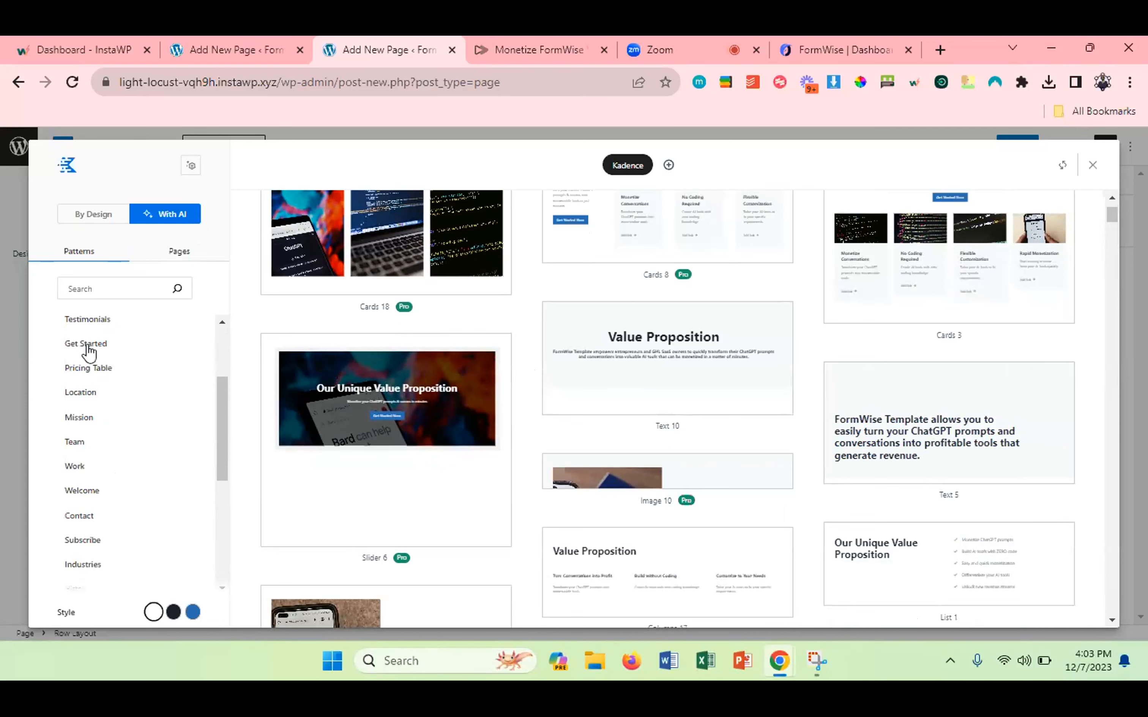
Switch to the Get Started category and examine its AI-written pattern layouts.
left_click(89, 351)
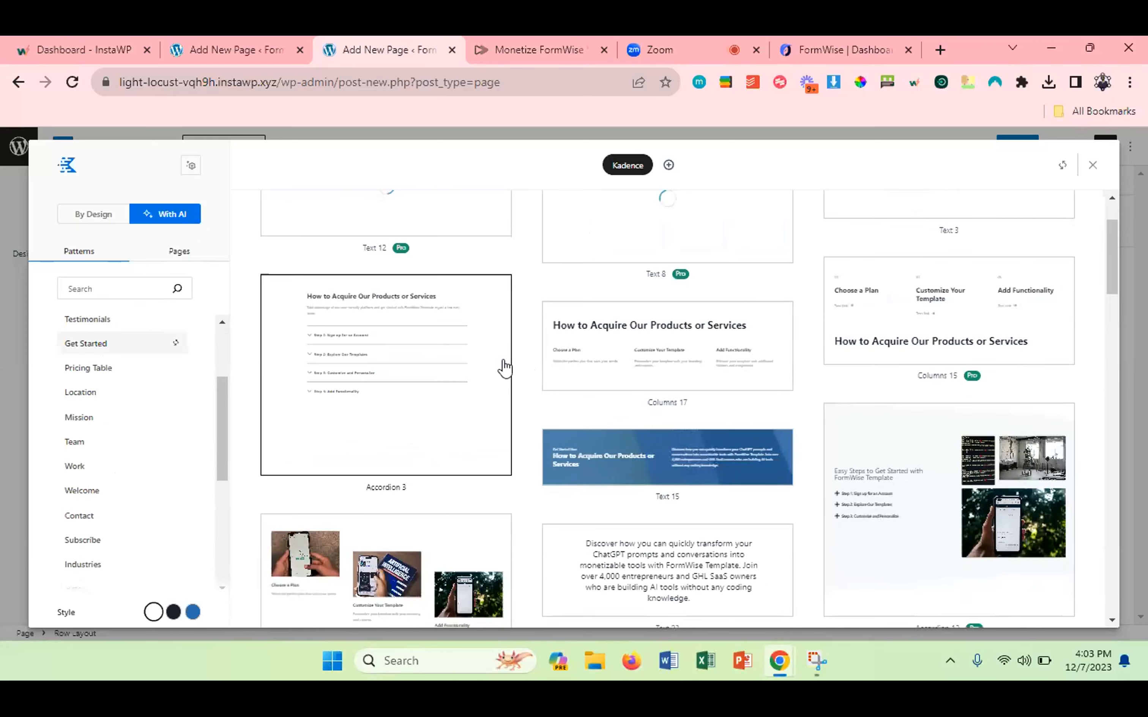
scroll(504, 368, "down", 3)
scroll(507, 368, "down", 1)
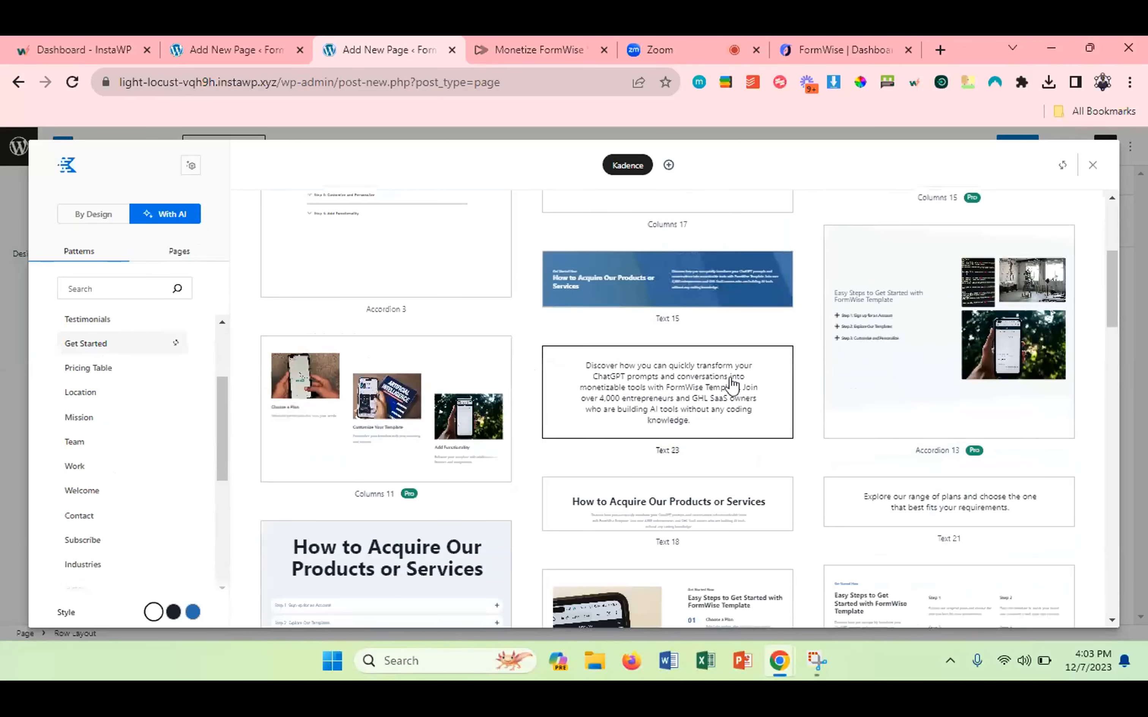
scroll(653, 411, "down", 1)
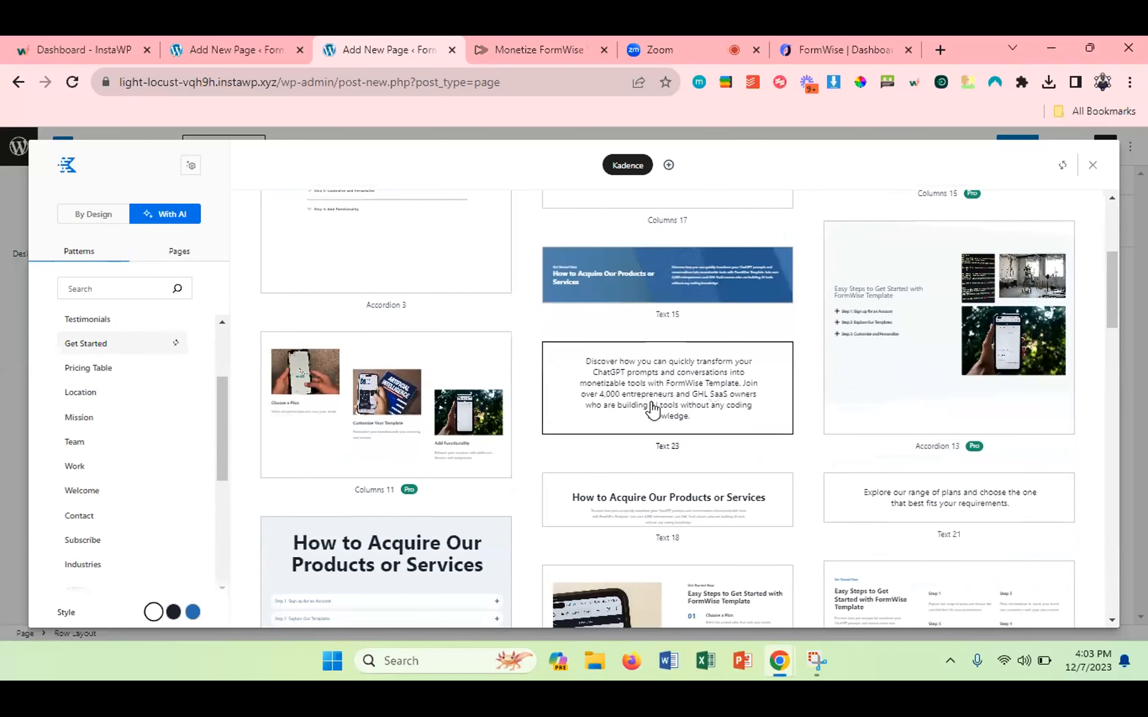
scroll(653, 411, "down", 3)
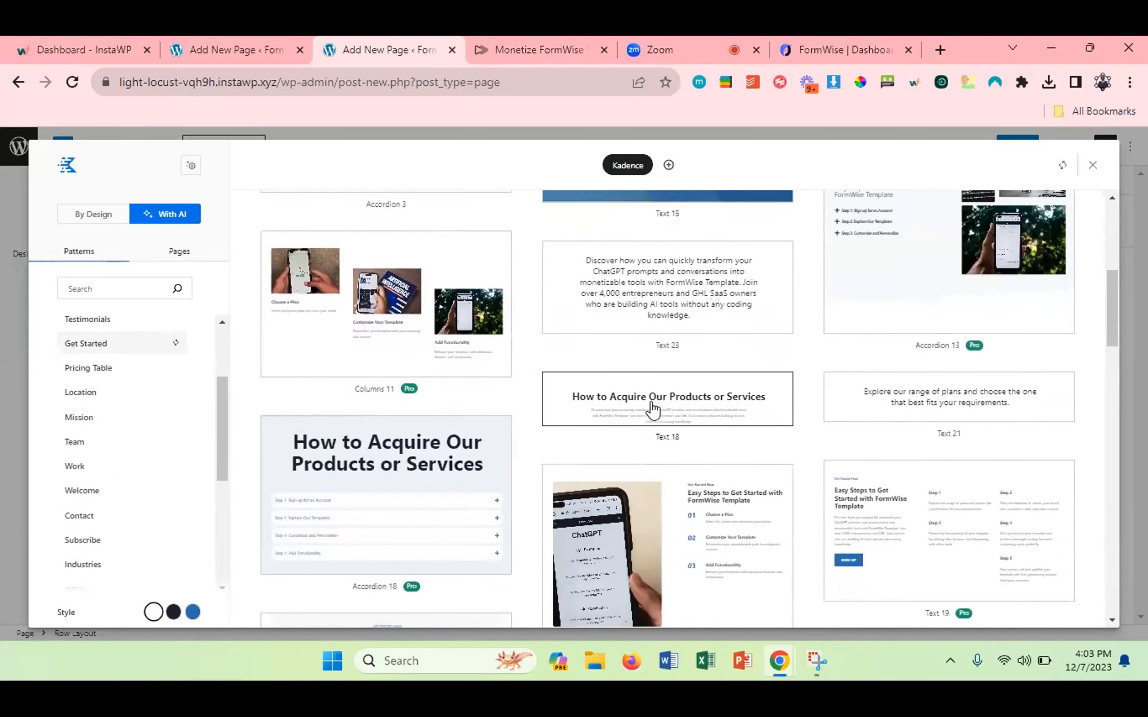
scroll(652, 411, "down", 3)
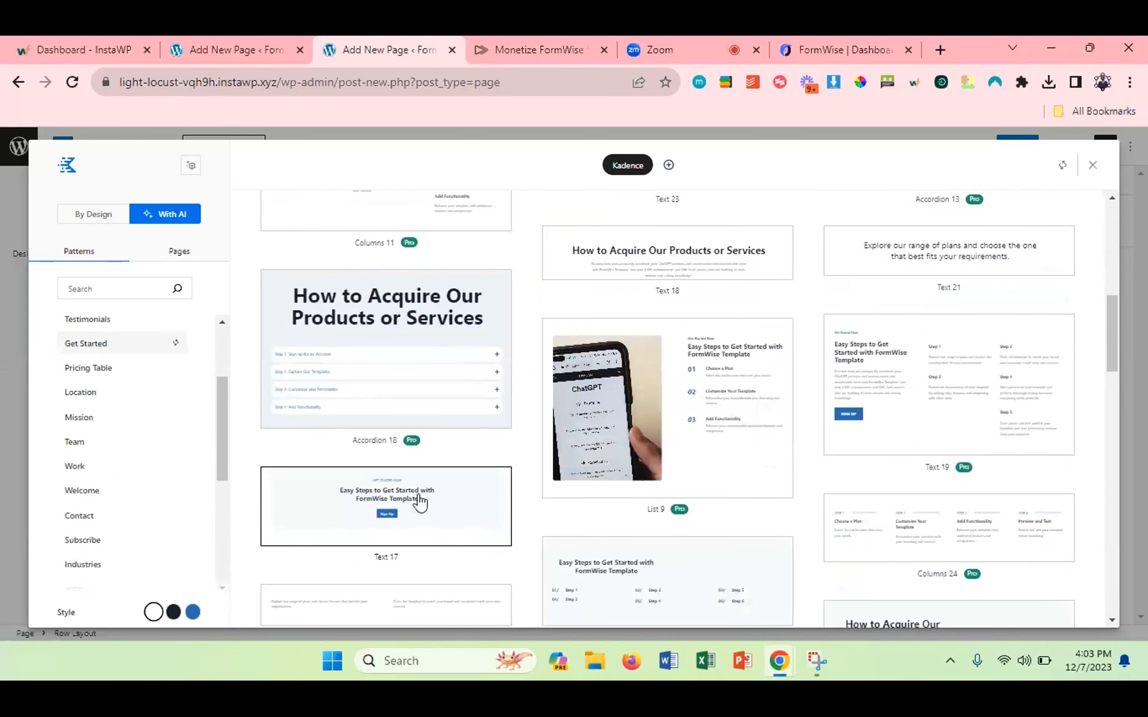
scroll(420, 503, "down", 4)
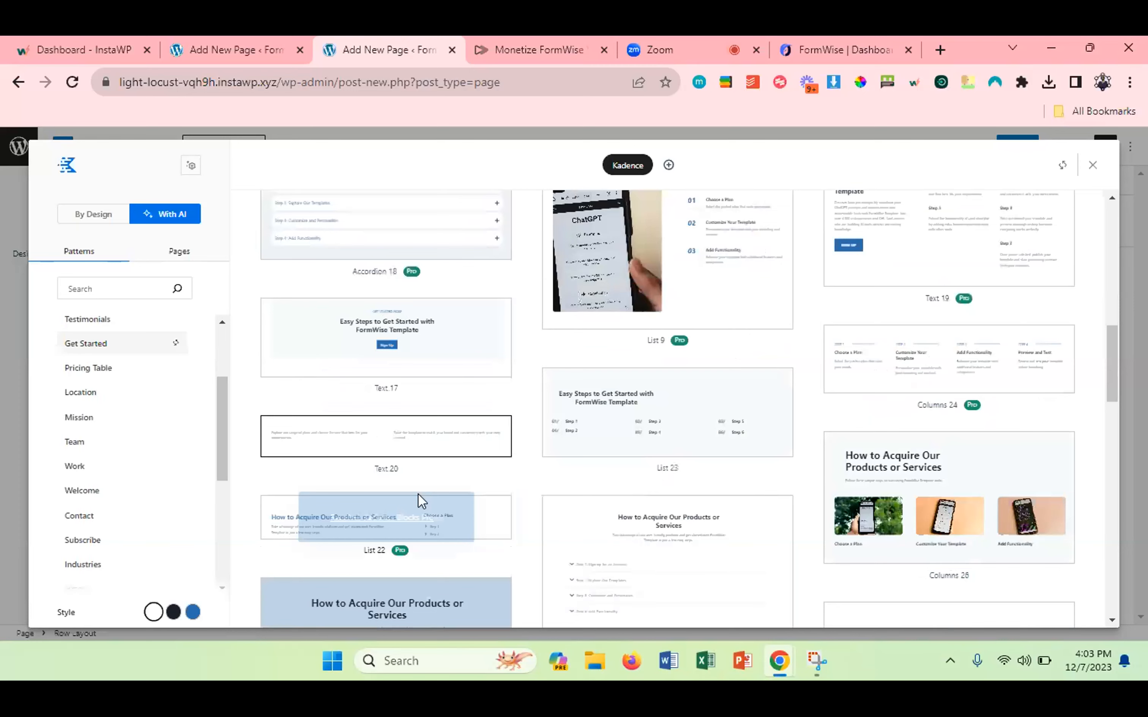
scroll(420, 498, "down", 2)
scroll(517, 486, "down", 5)
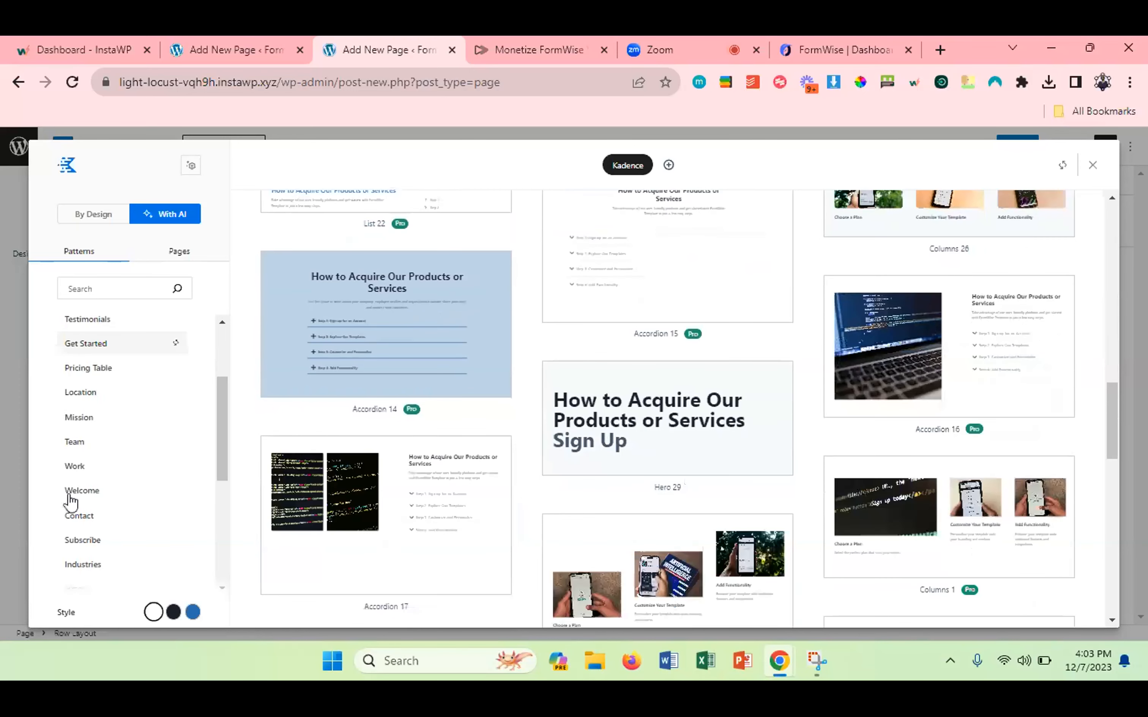
Look through the AI-written patterns in the Work category and close the Design Library.
left_click(92, 471)
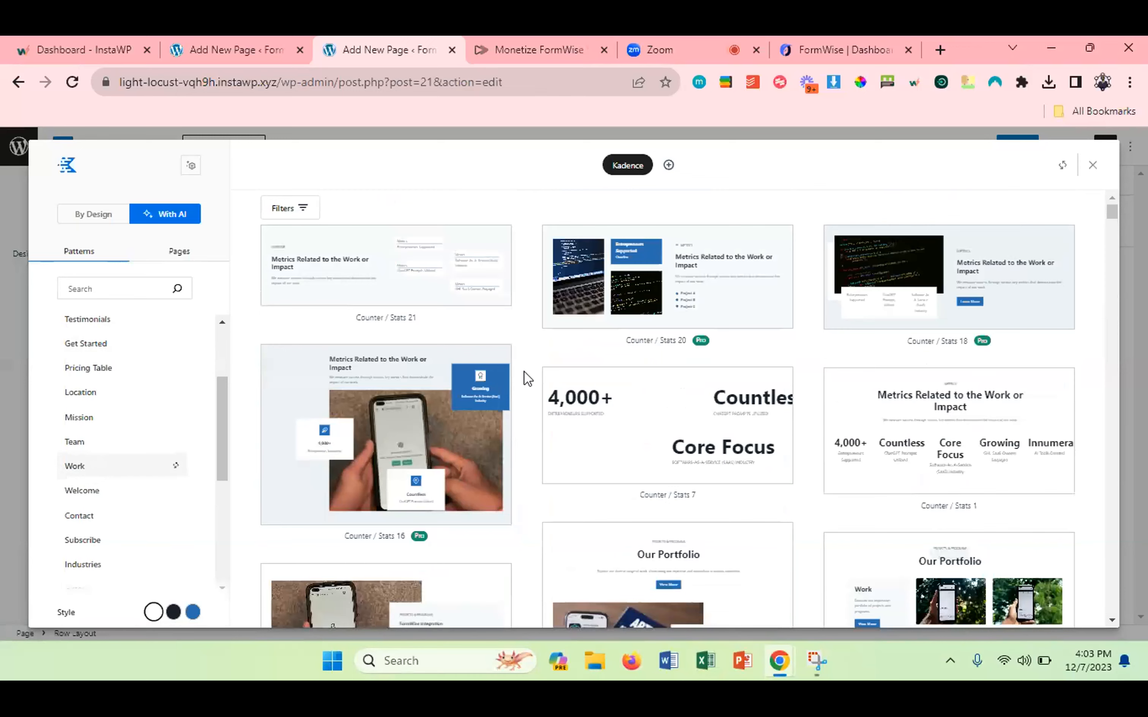
scroll(523, 372, "down", 10)
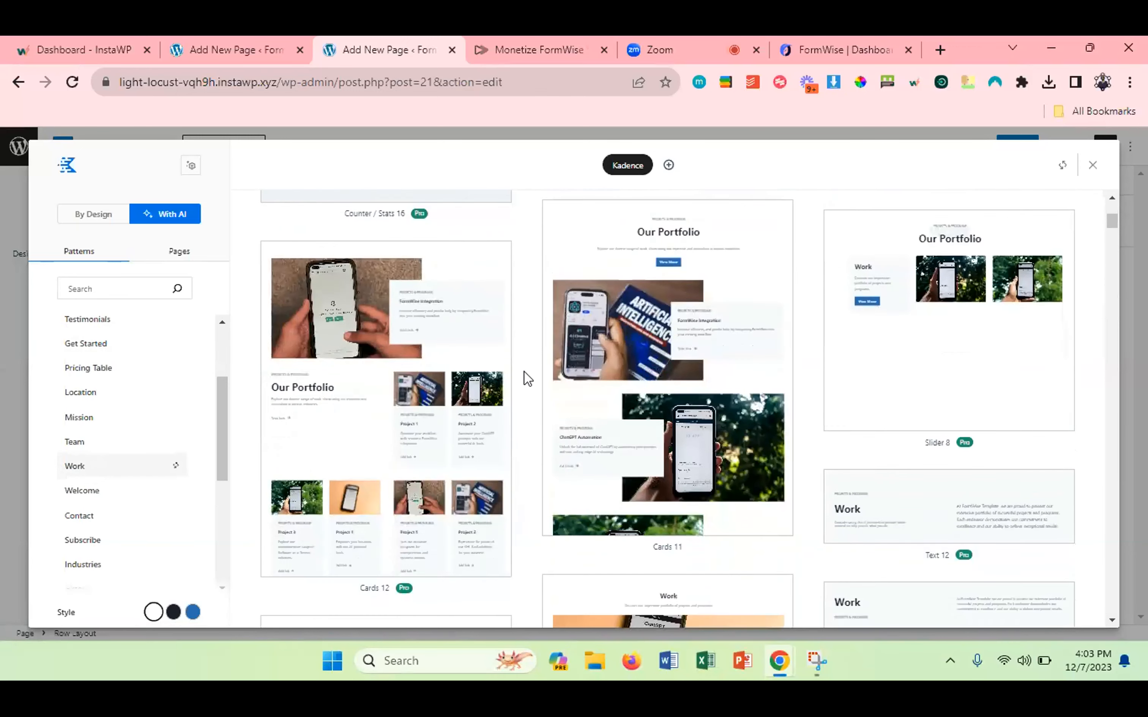
scroll(524, 371, "down", 2)
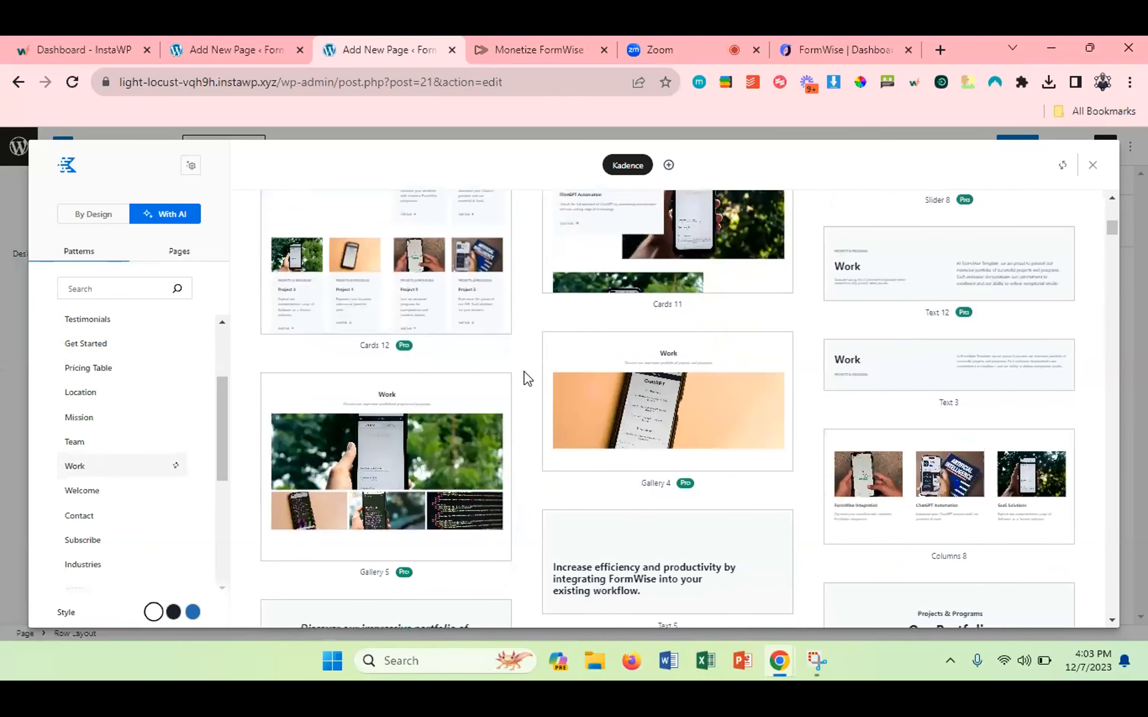
scroll(524, 371, "down", 4)
scroll(535, 359, "up", 6)
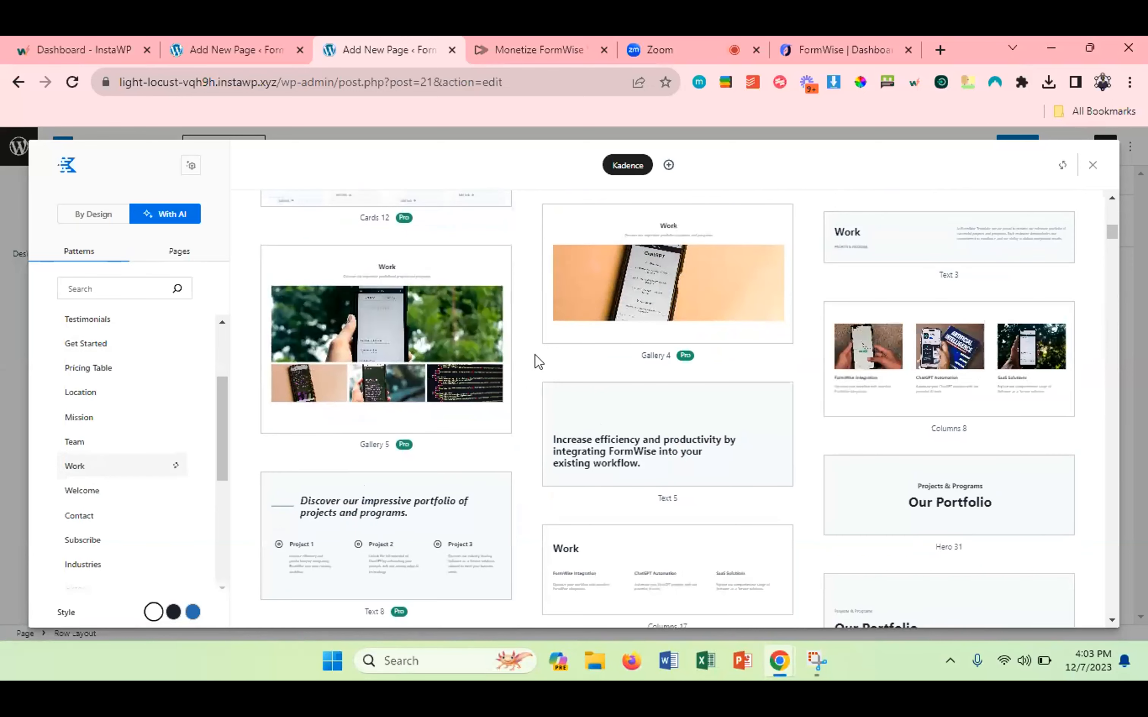
scroll(535, 361, "up", 10)
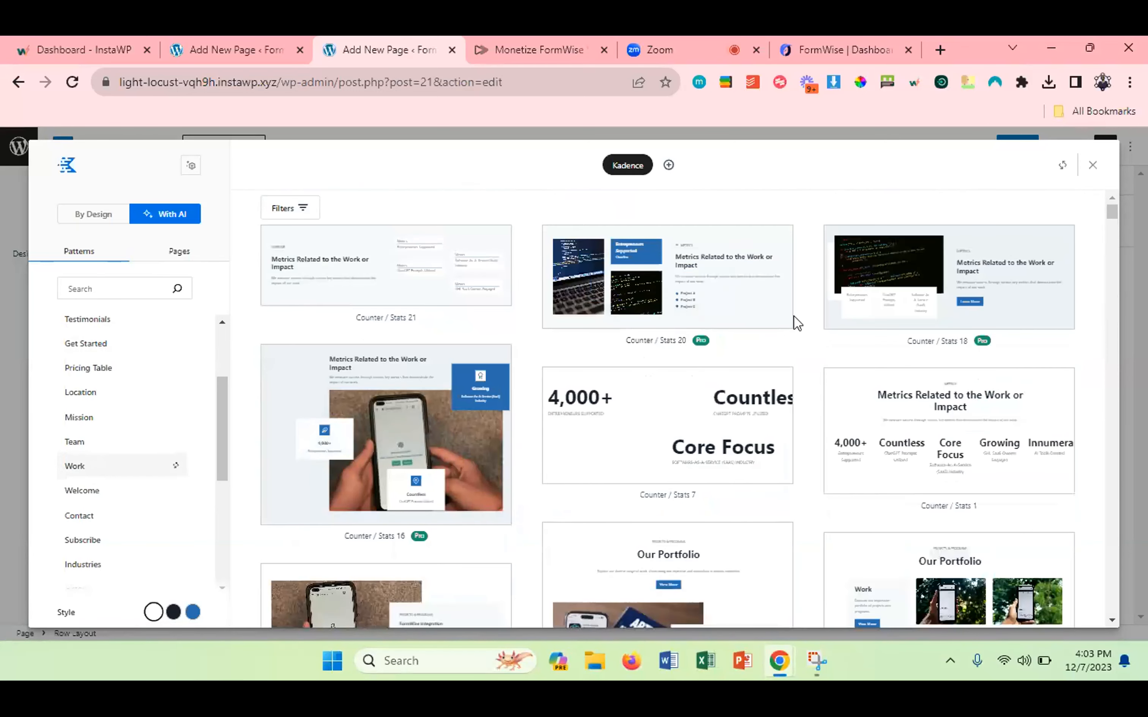
left_click(1092, 167)
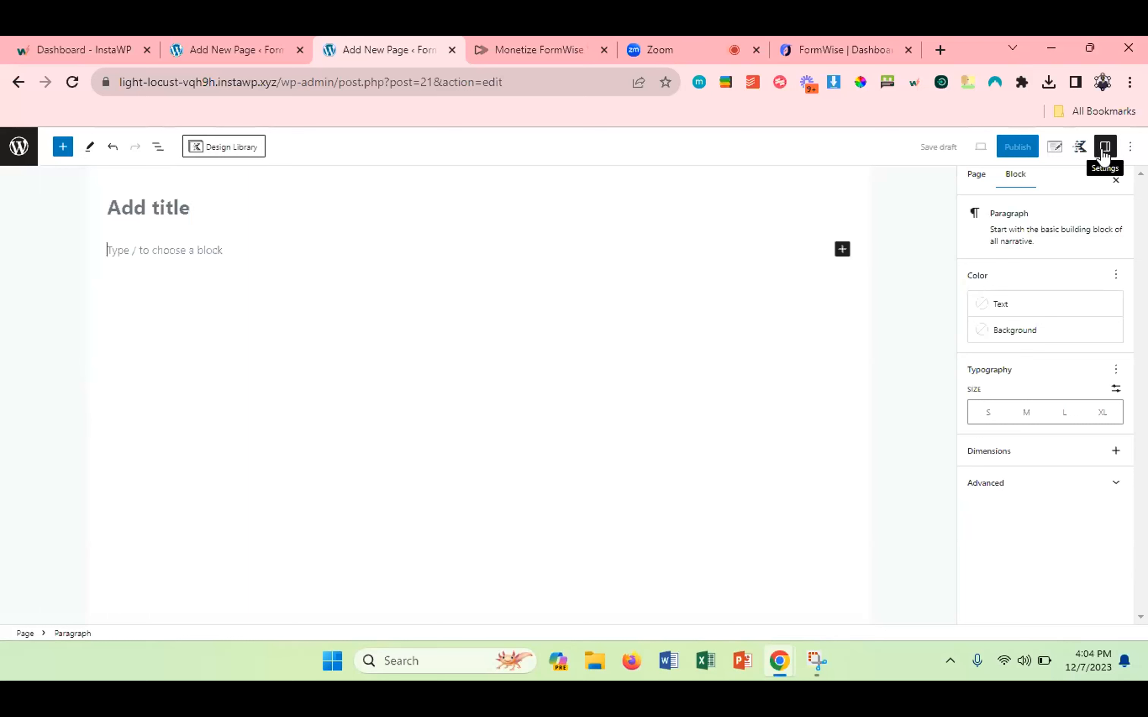
In the Kadence block visibility settings, set the Design Library's Starter Packs library to show for All Users and save.
left_click(1080, 147)
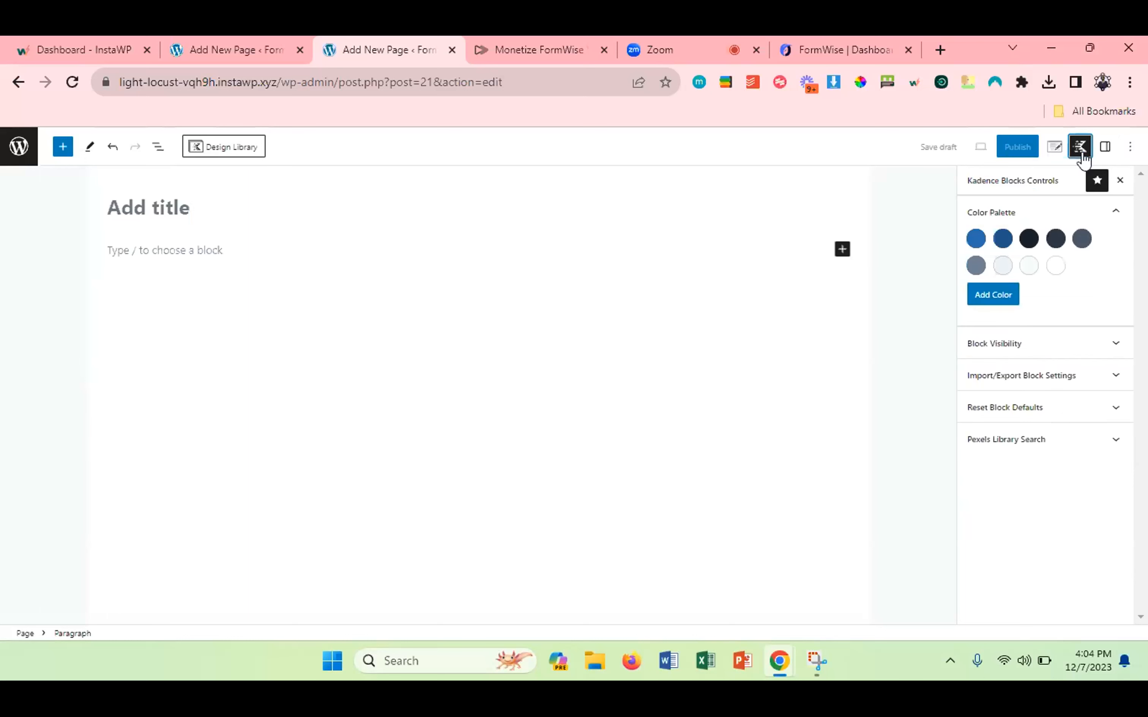
left_click(1029, 353)
scroll(1028, 474, "down", 10)
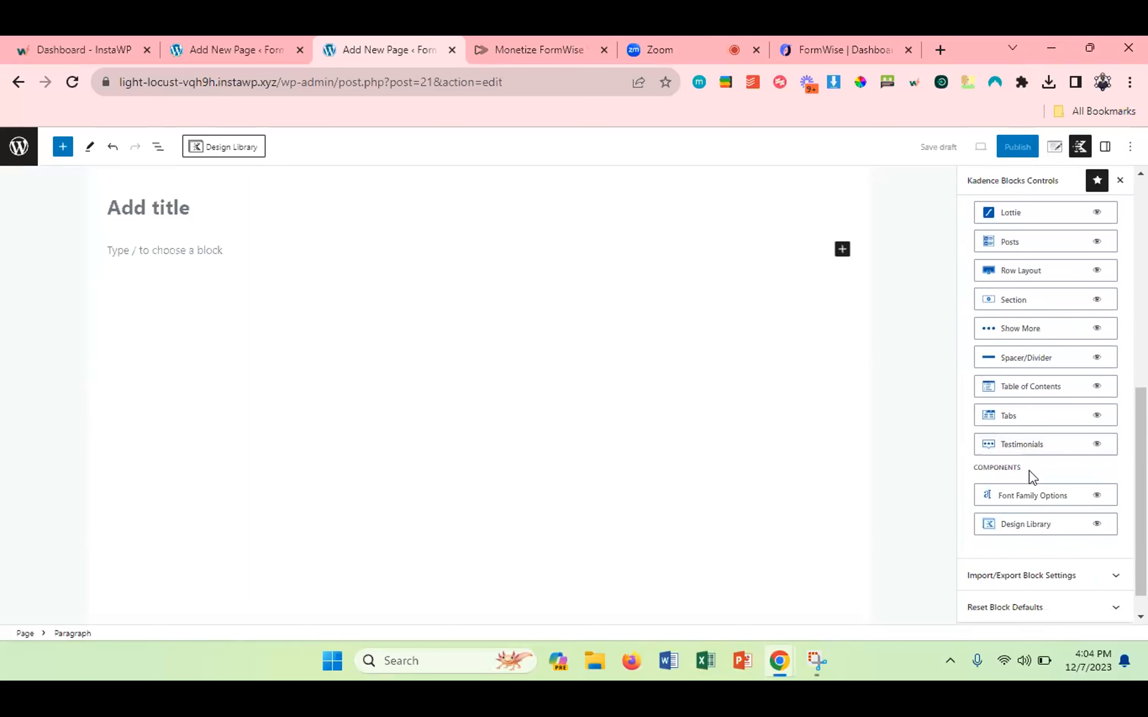
left_click(1028, 499)
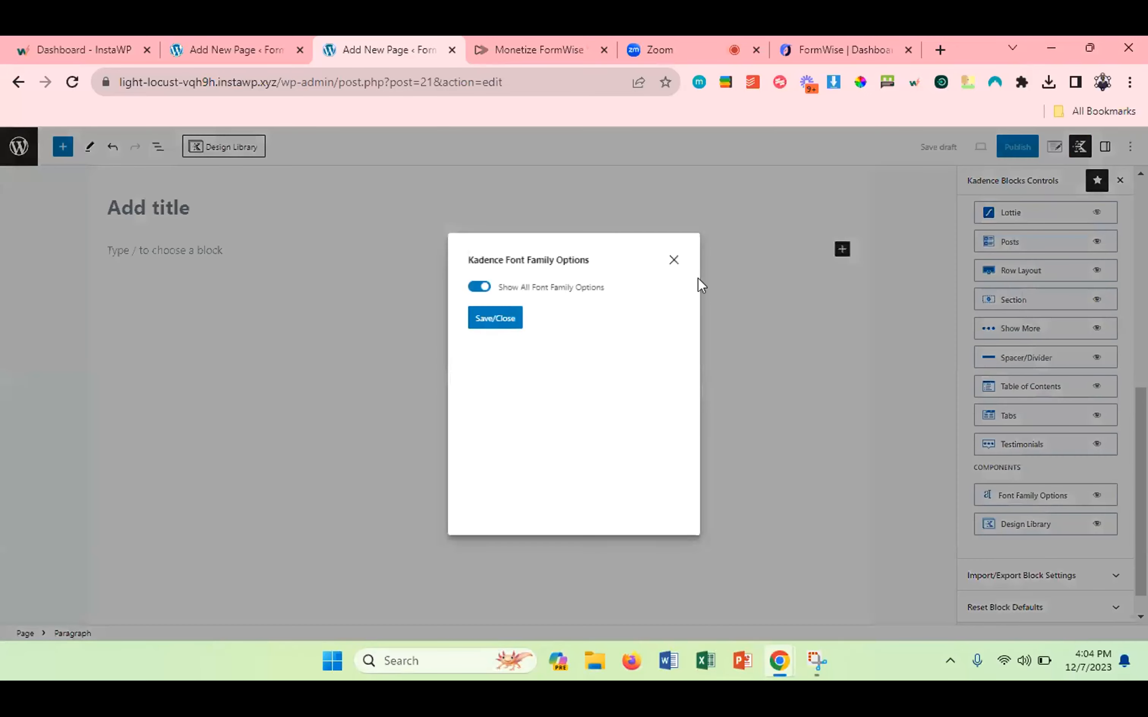
left_click(739, 317)
left_click(1015, 525)
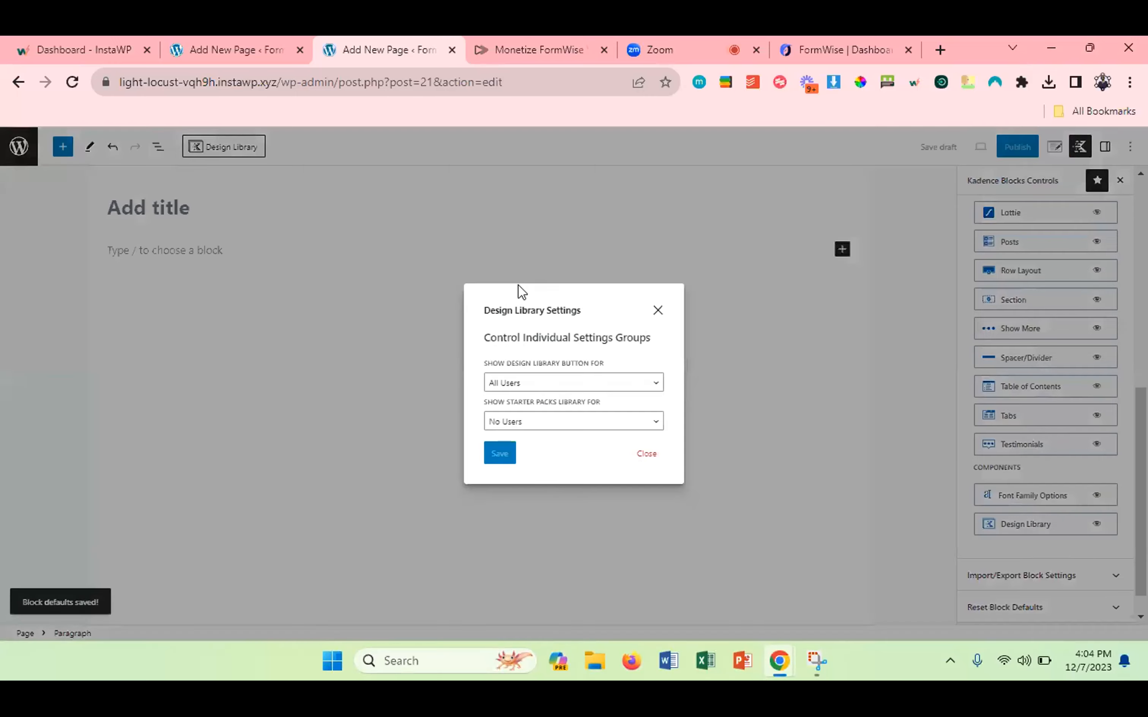
left_click(543, 422)
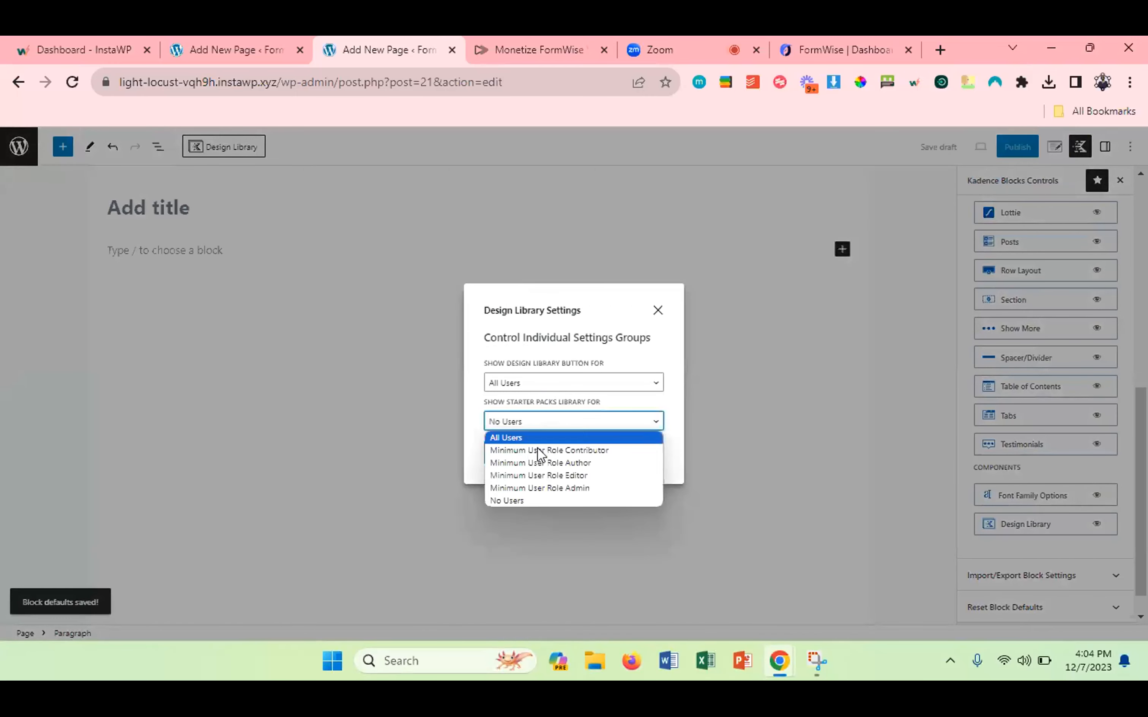
left_click(521, 437)
left_click(498, 455)
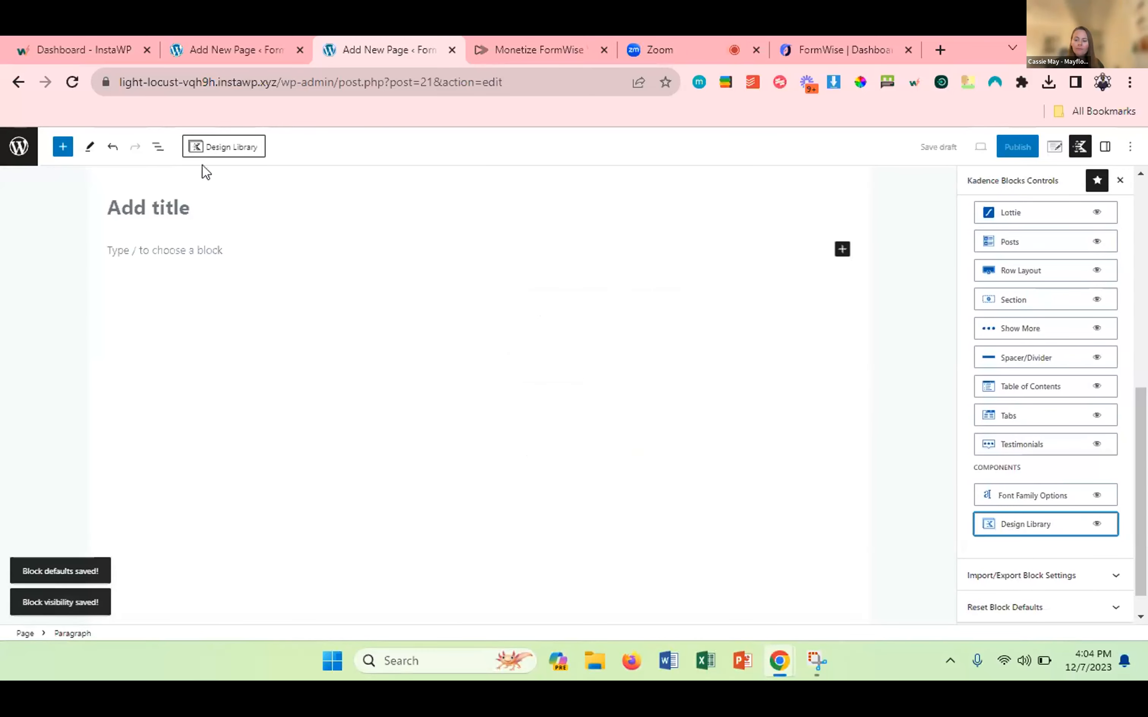
Browse the Starter Packs in the Design Library and insert the Home layout from the Saas pack into the page.
left_click(198, 160)
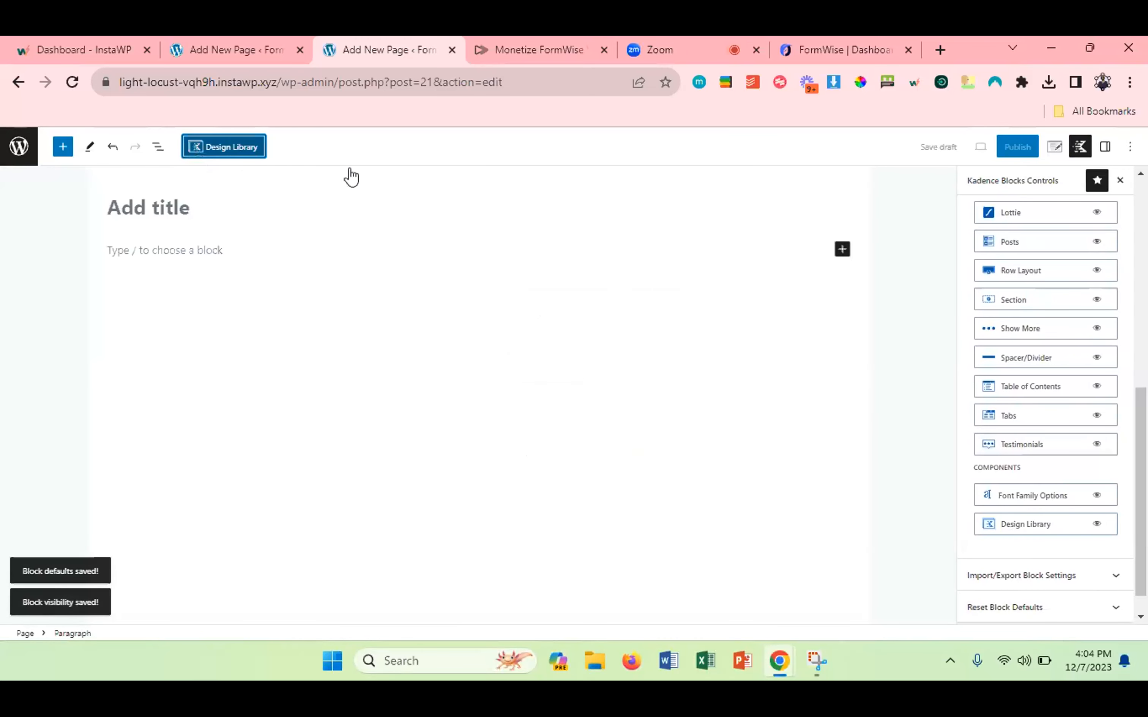
left_click(249, 151)
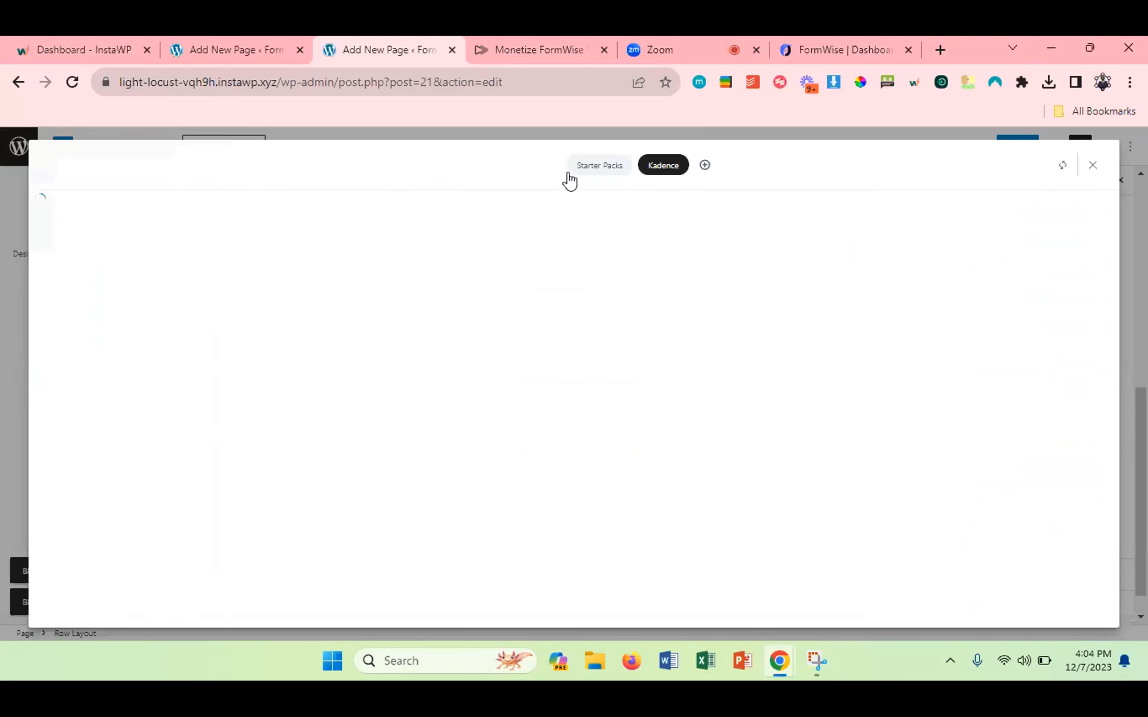
left_click(595, 166)
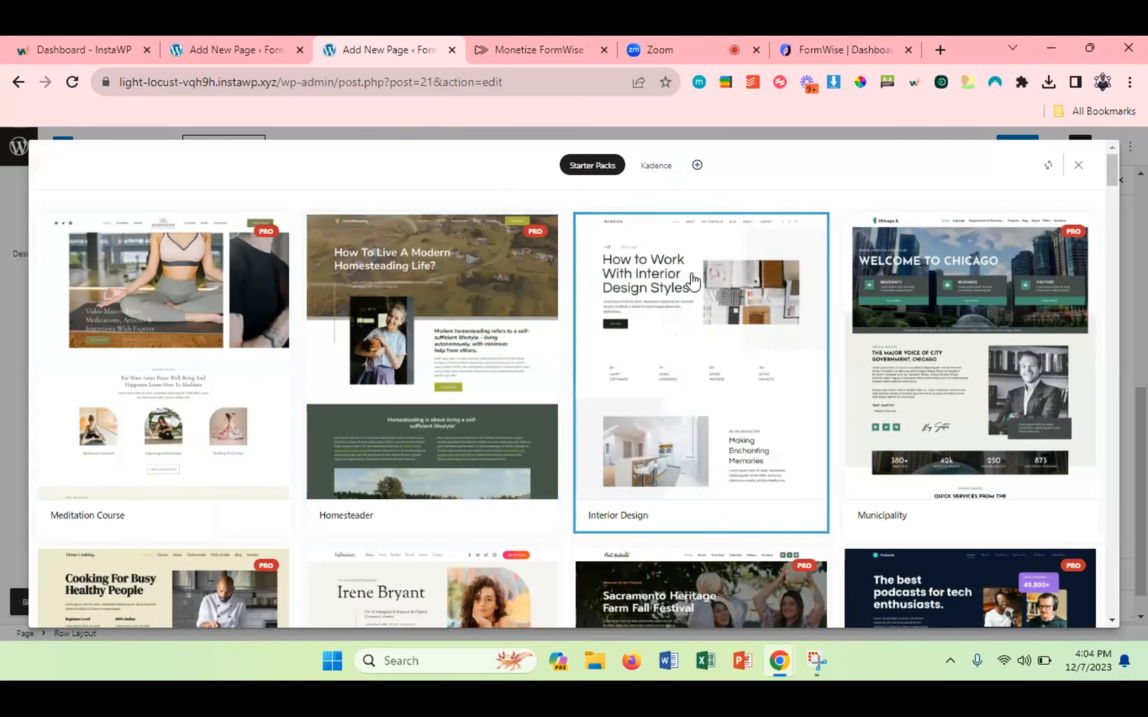
scroll(615, 402, "down", 10)
scroll(615, 403, "down", 20)
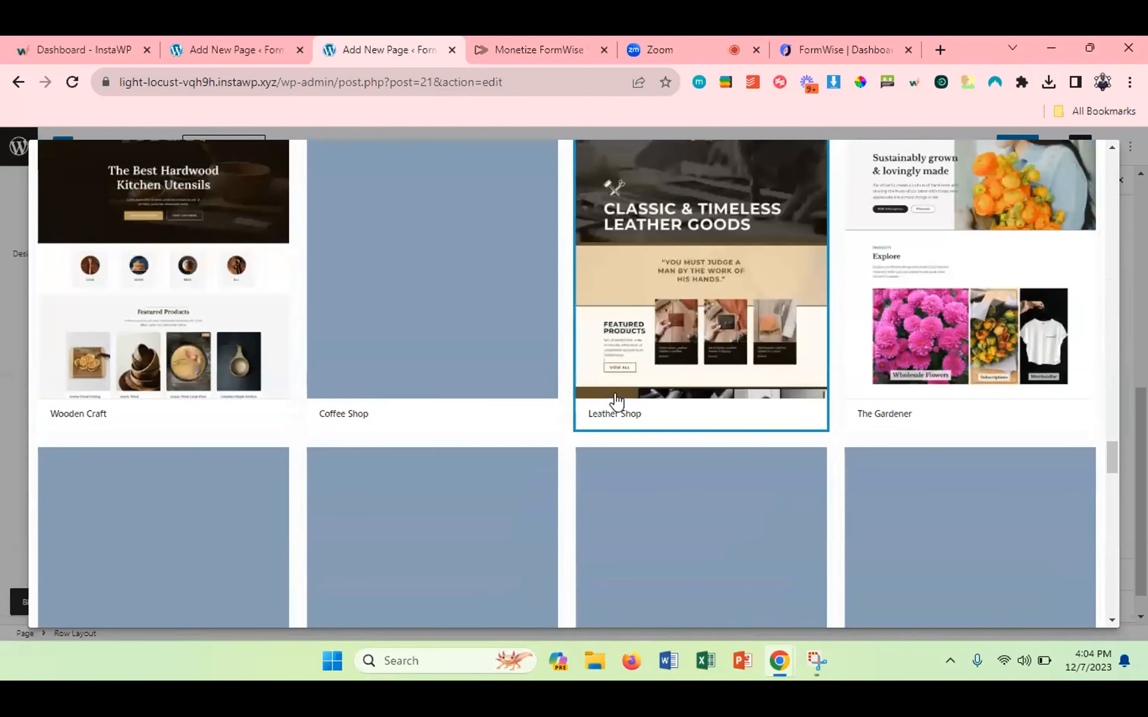
scroll(617, 402, "down", 20)
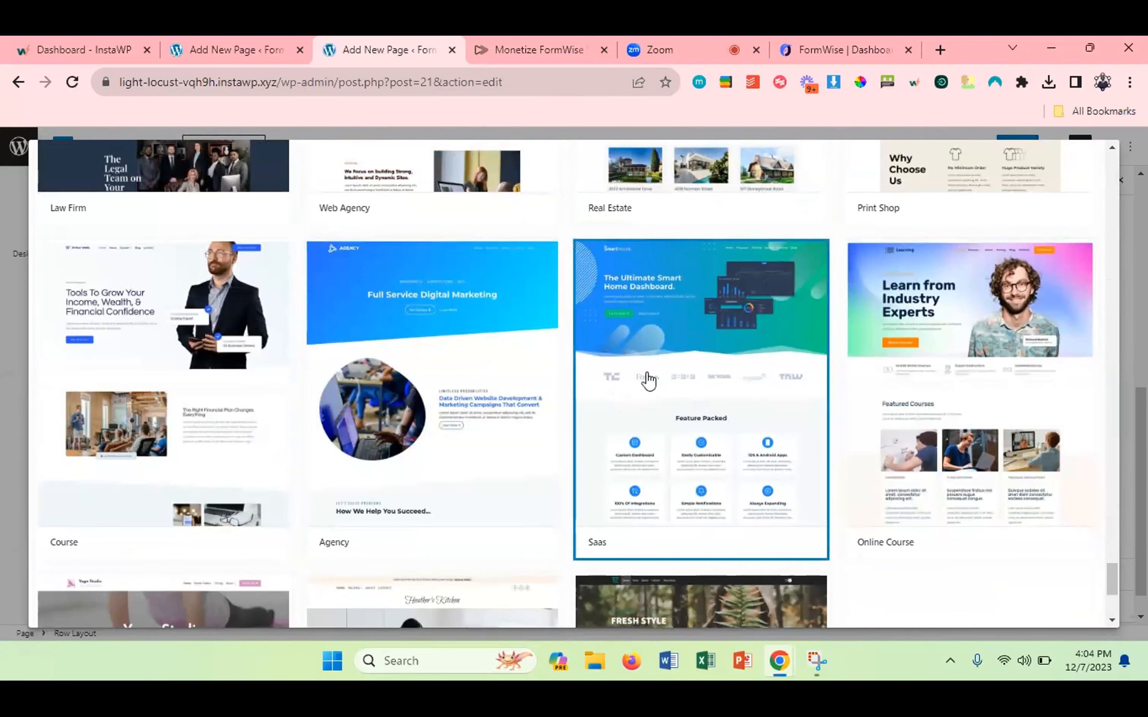
left_click(700, 395)
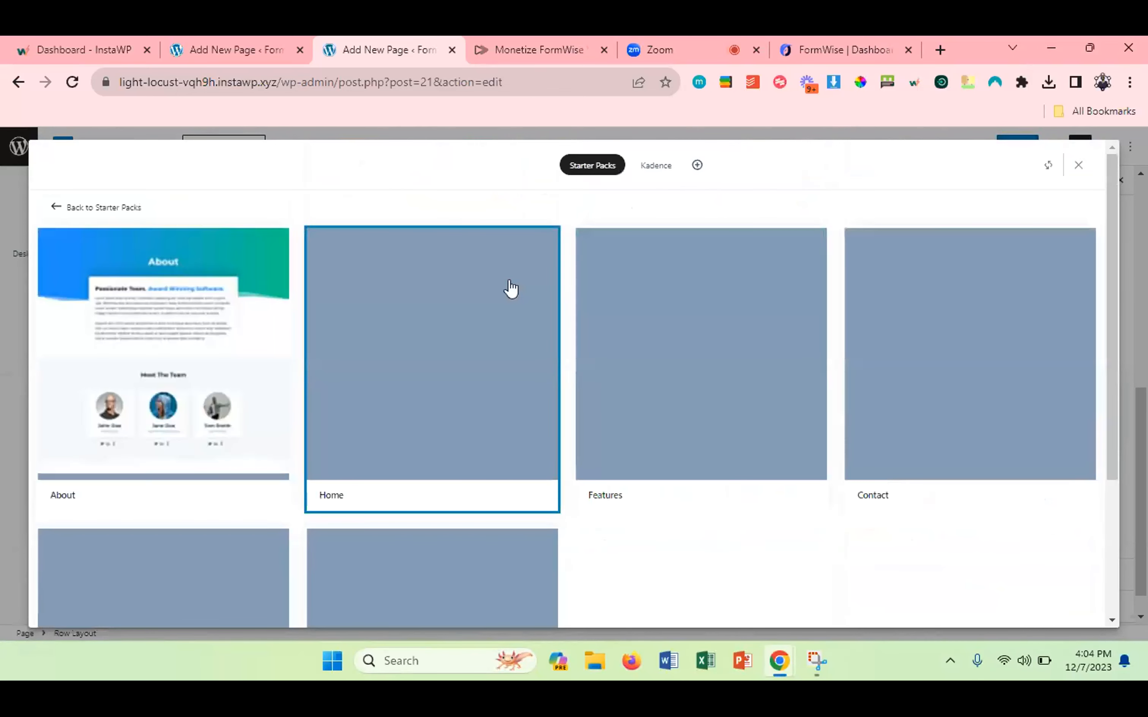
scroll(467, 346, "down", 4)
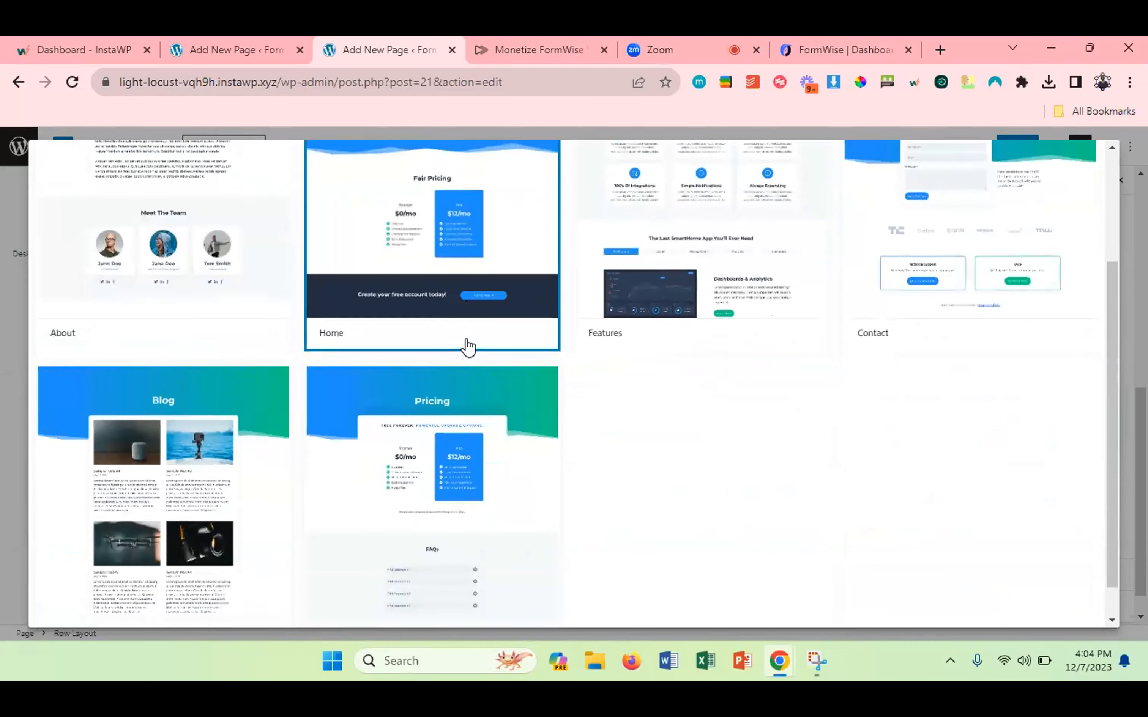
scroll(467, 346, "up", 4)
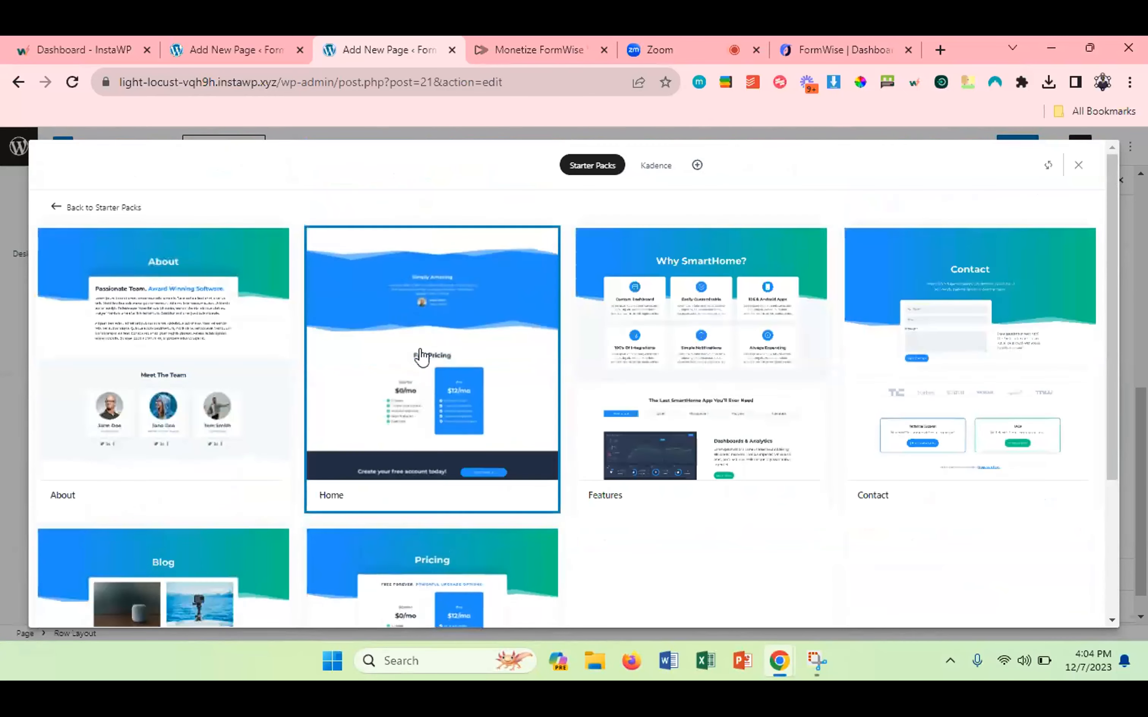
left_click(420, 350)
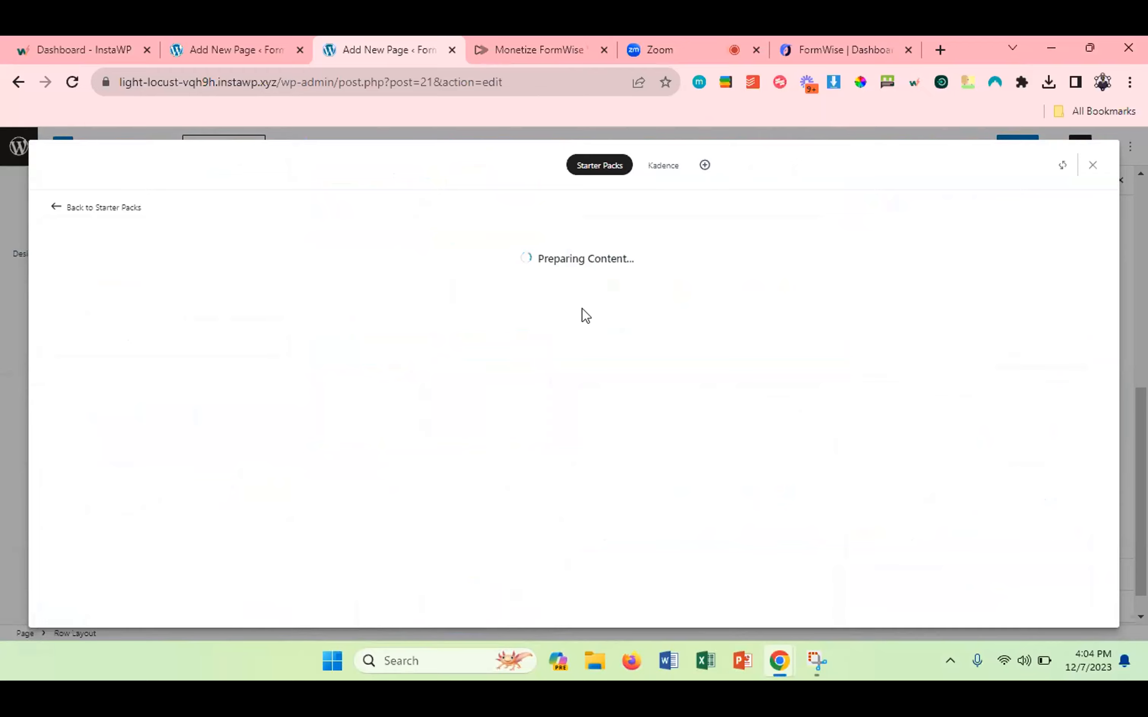
Look over the inserted Saas home layout from its hero section to the closing sign-up section.
scroll(477, 392, "up", 15)
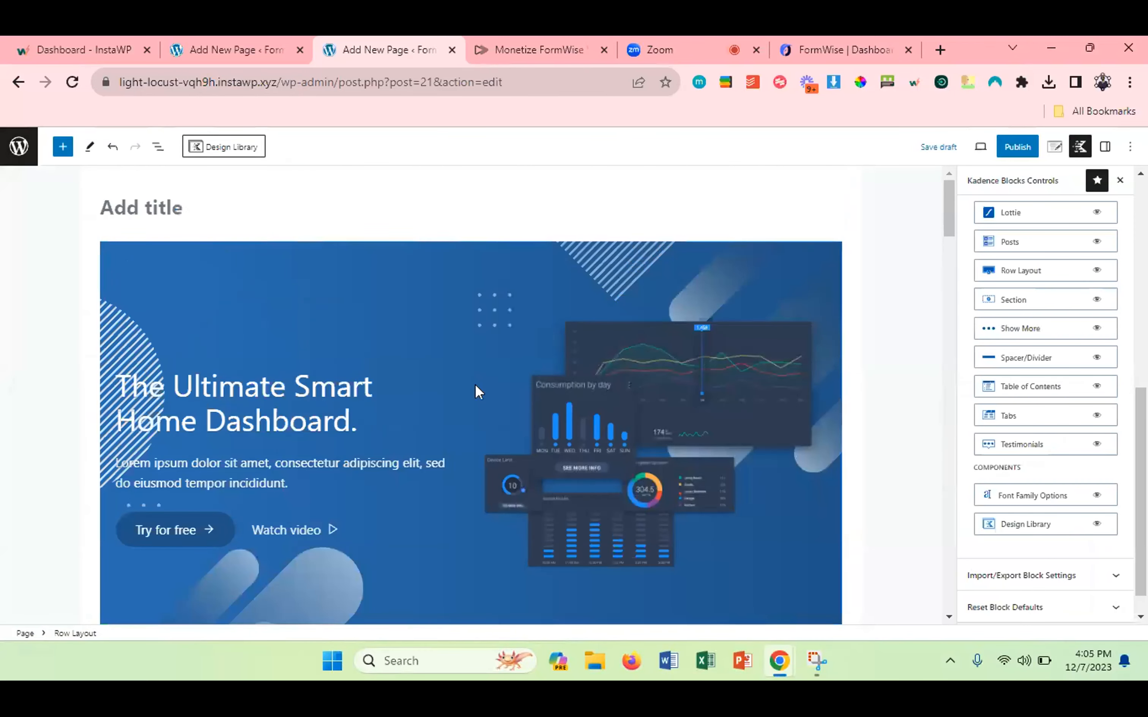
scroll(475, 384, "down", 15)
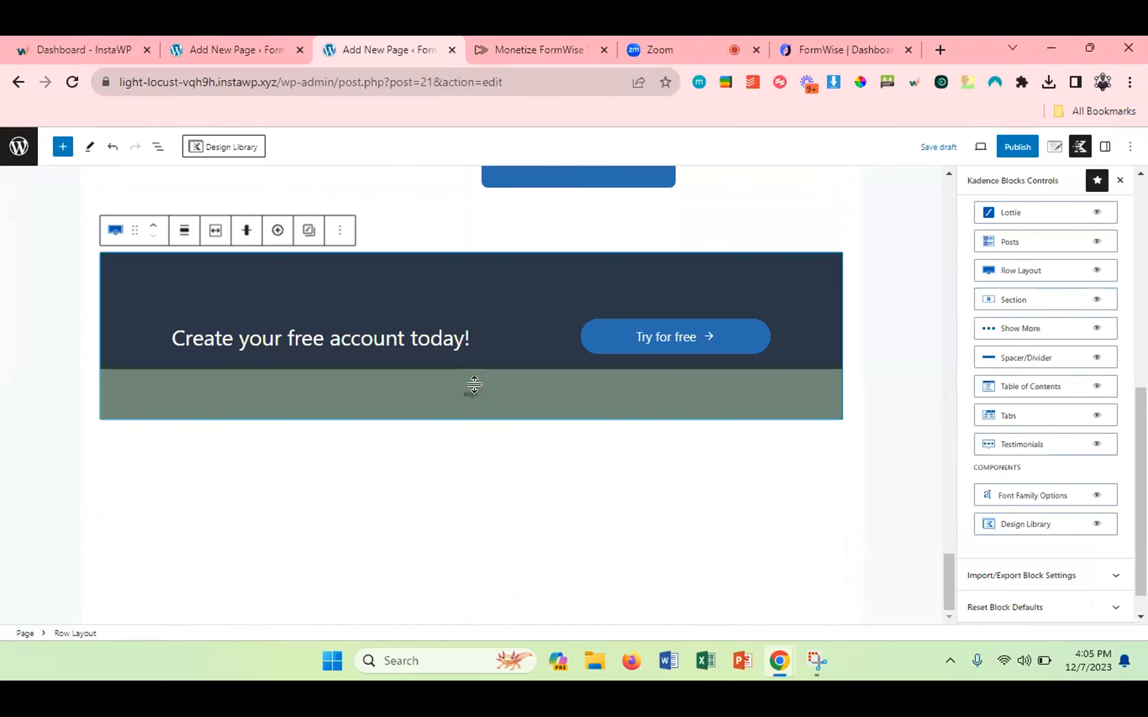
scroll(475, 385, "up", 15)
scroll(475, 384, "down", 1)
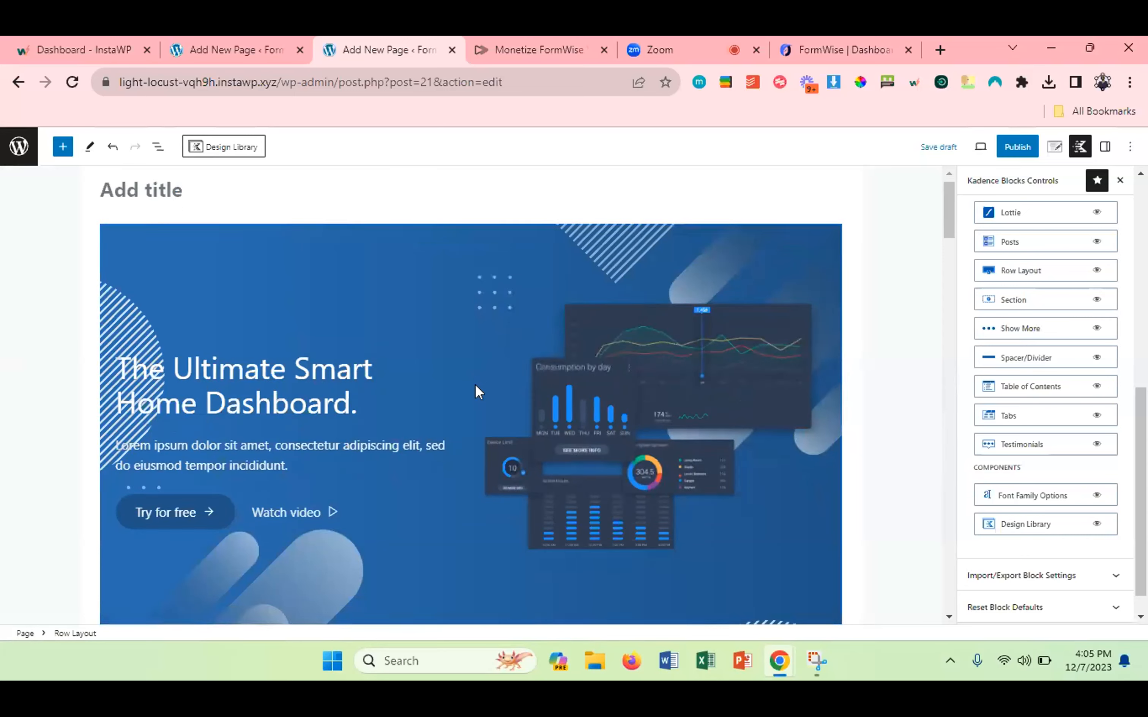
scroll(475, 384, "down", 15)
scroll(475, 384, "up", 10)
scroll(477, 385, "up", 8)
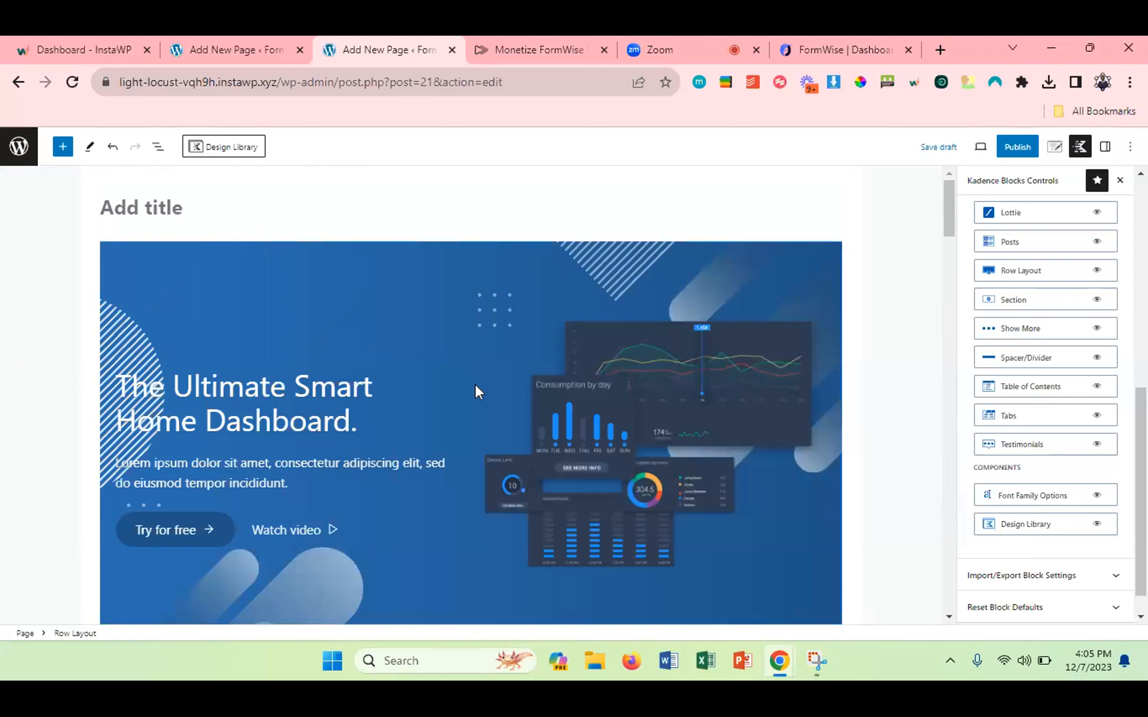
Show the page's block list and delete the hero, press logos and Feature Packed row layouts.
left_click(158, 148)
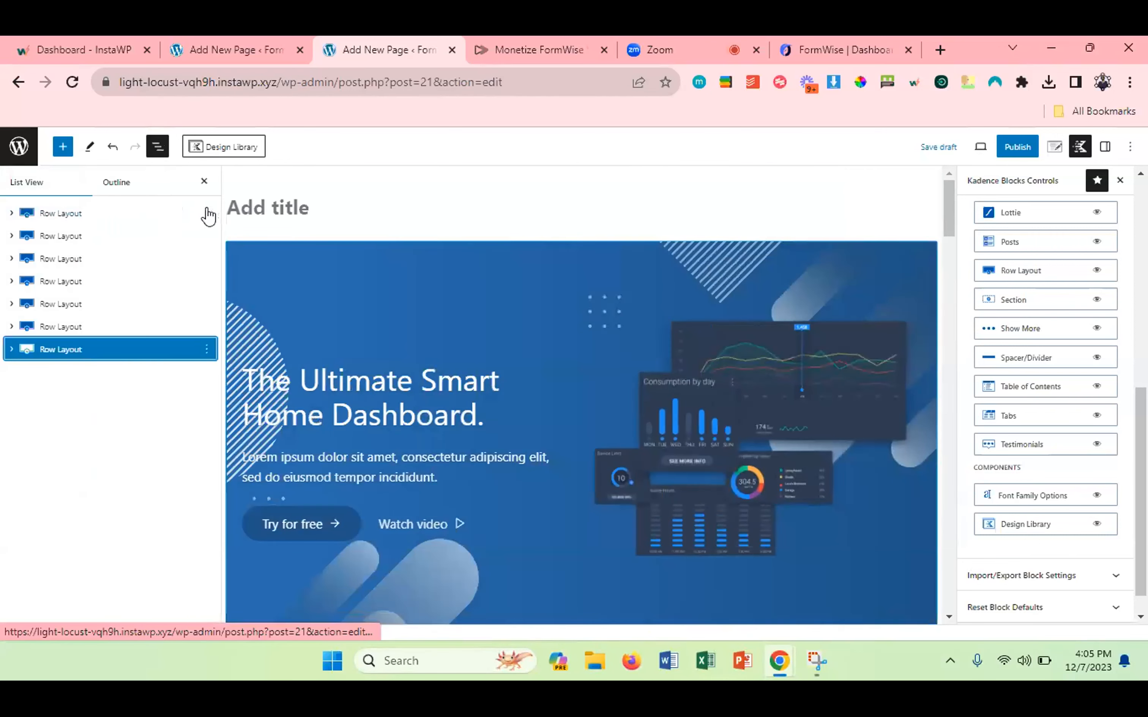
left_click(207, 213)
left_click(249, 481)
left_click(248, 474)
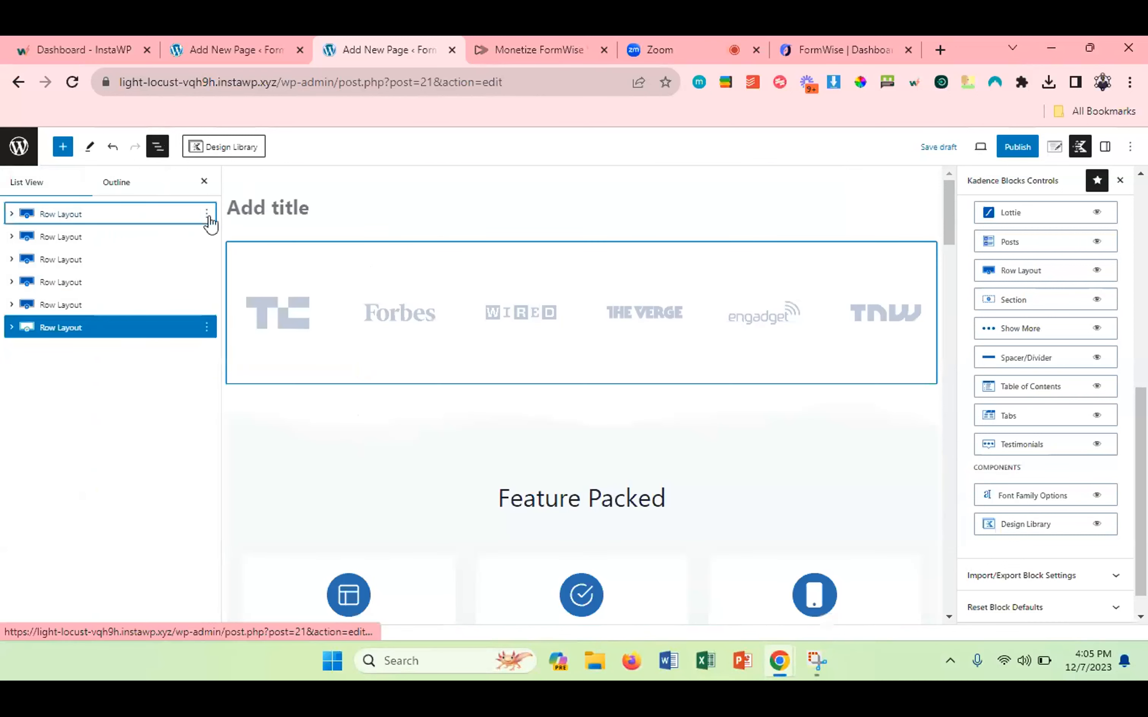
left_click(206, 214)
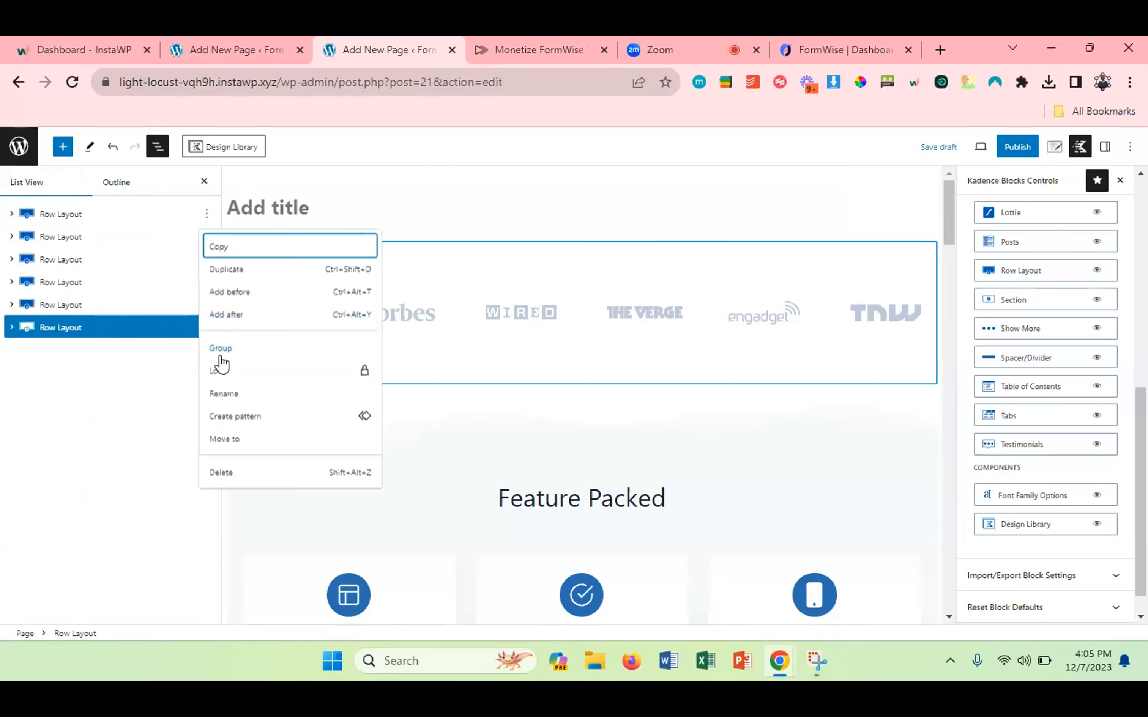
left_click(223, 475)
left_click(207, 214)
left_click(232, 472)
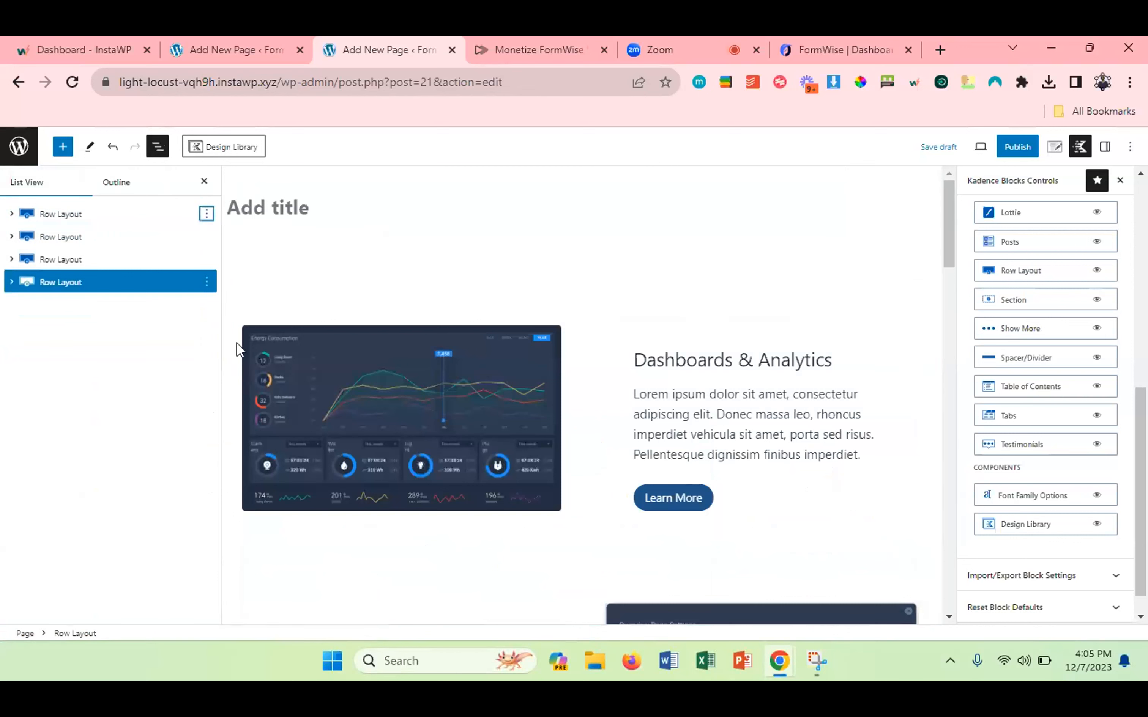
Delete the Dashboards & Analytics, Simply Amazing testimonial, Fair Pricing and free account row layouts to empty the page.
left_click(207, 215)
left_click(231, 472)
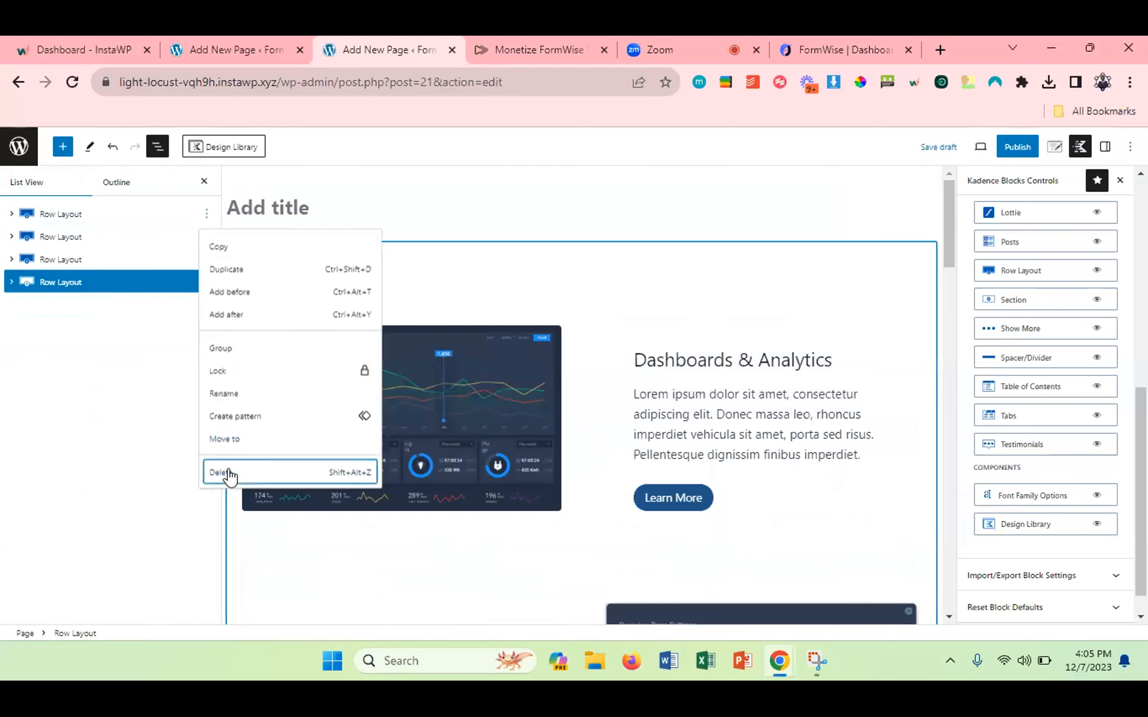
left_click(207, 214)
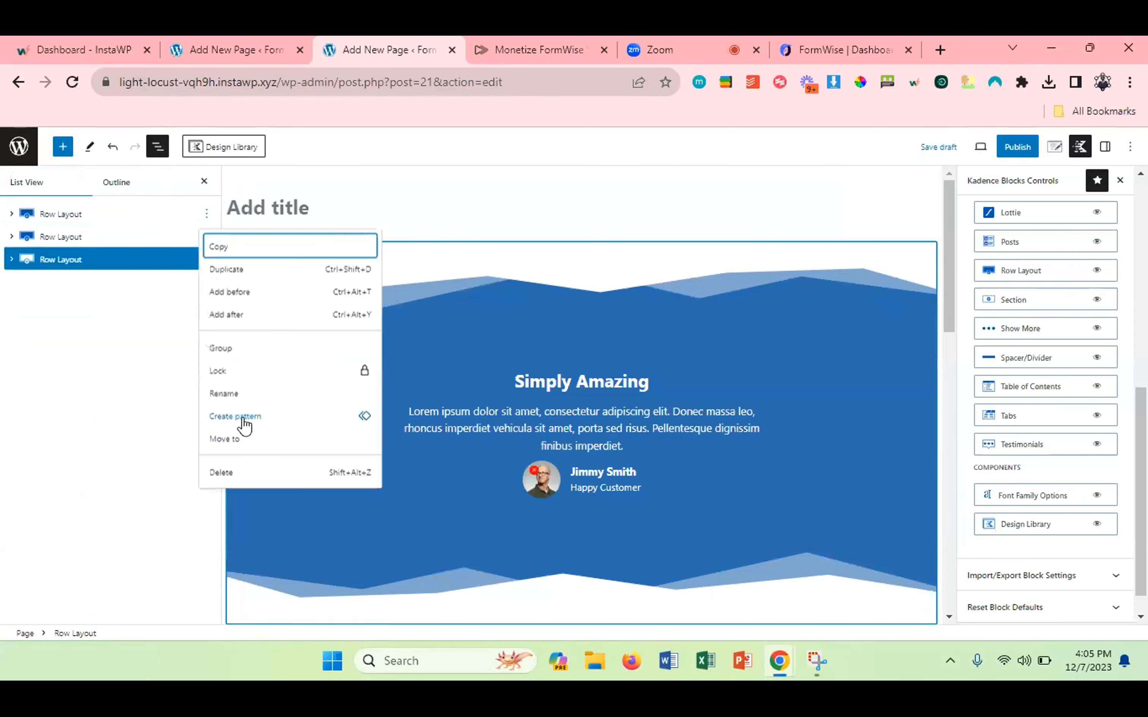
left_click(224, 472)
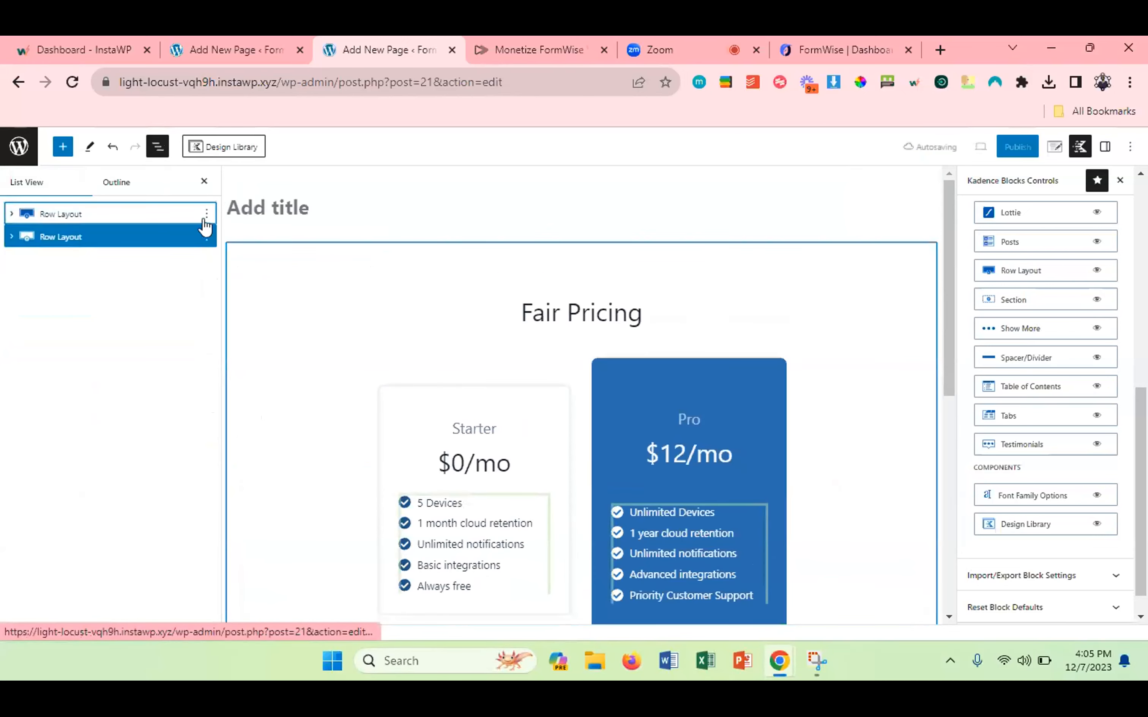
left_click(206, 214)
left_click(228, 474)
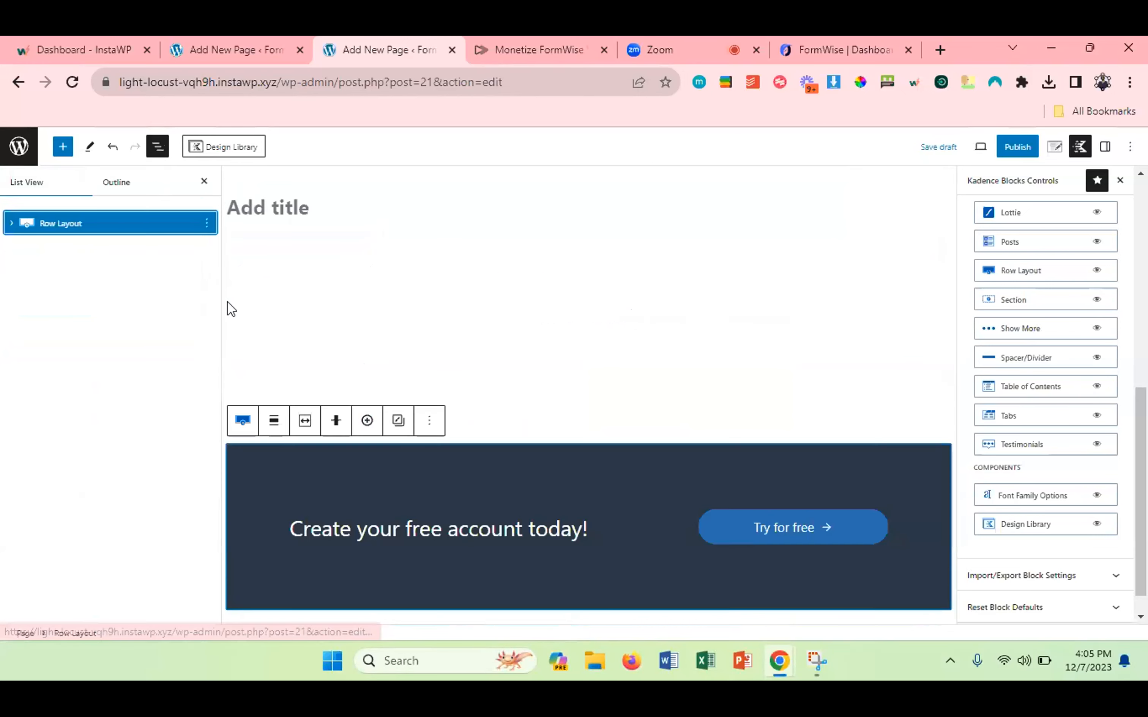
left_click(206, 214)
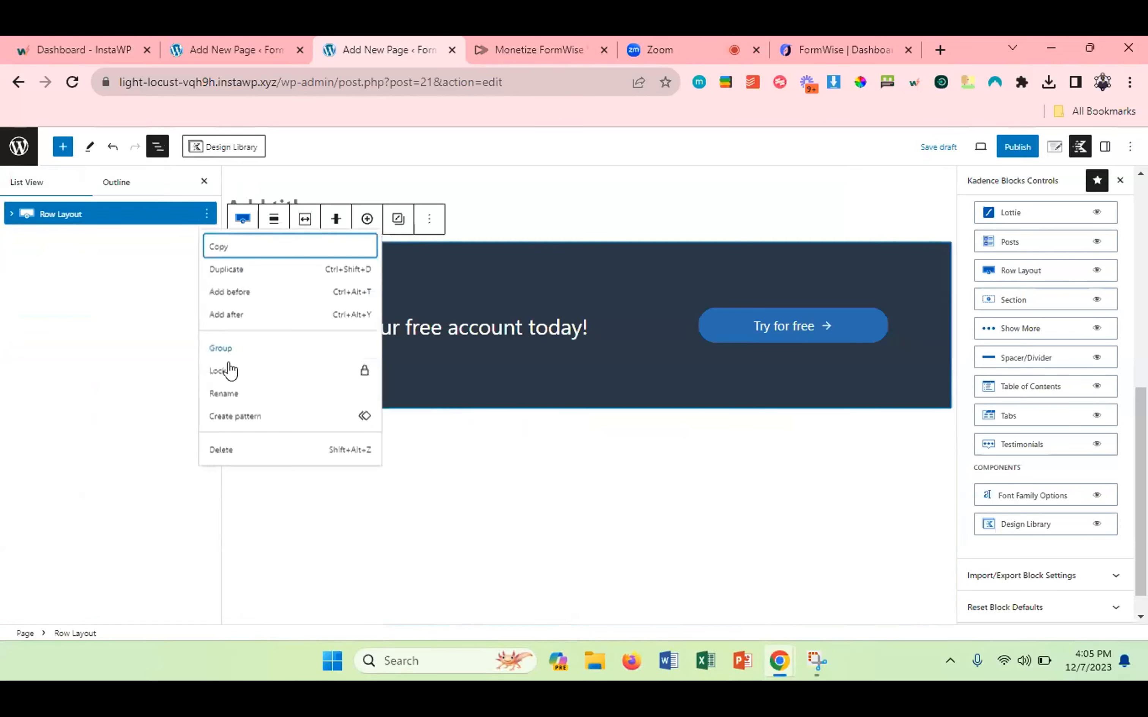
left_click(238, 451)
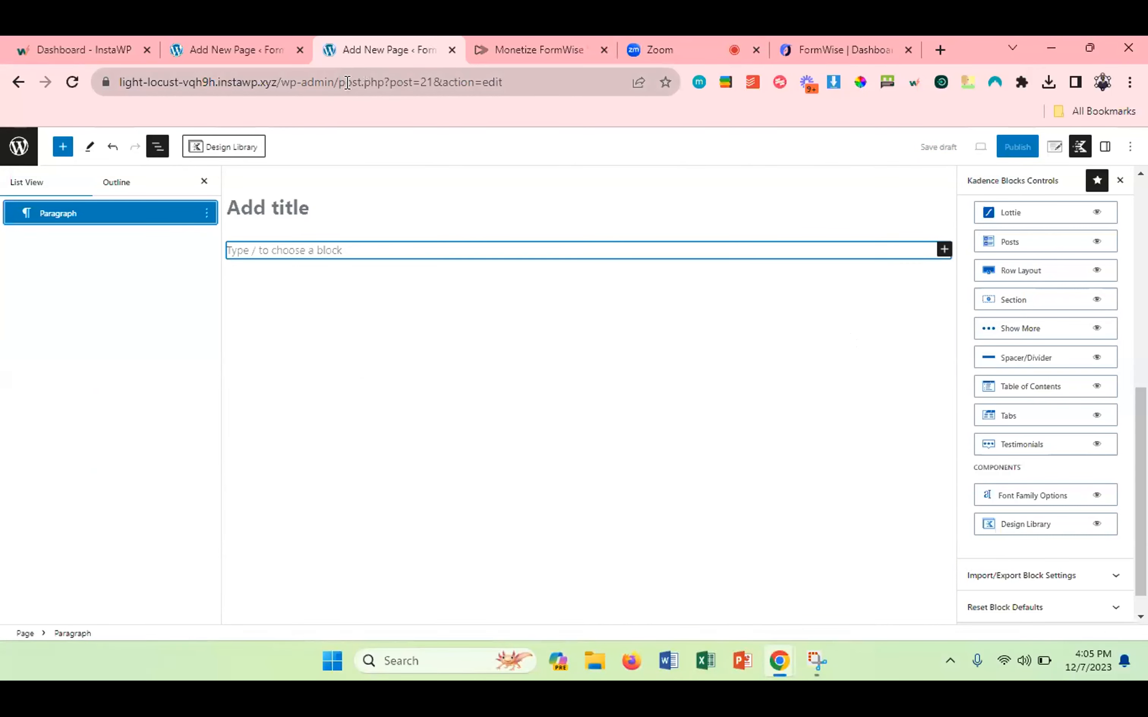
left_click(212, 148)
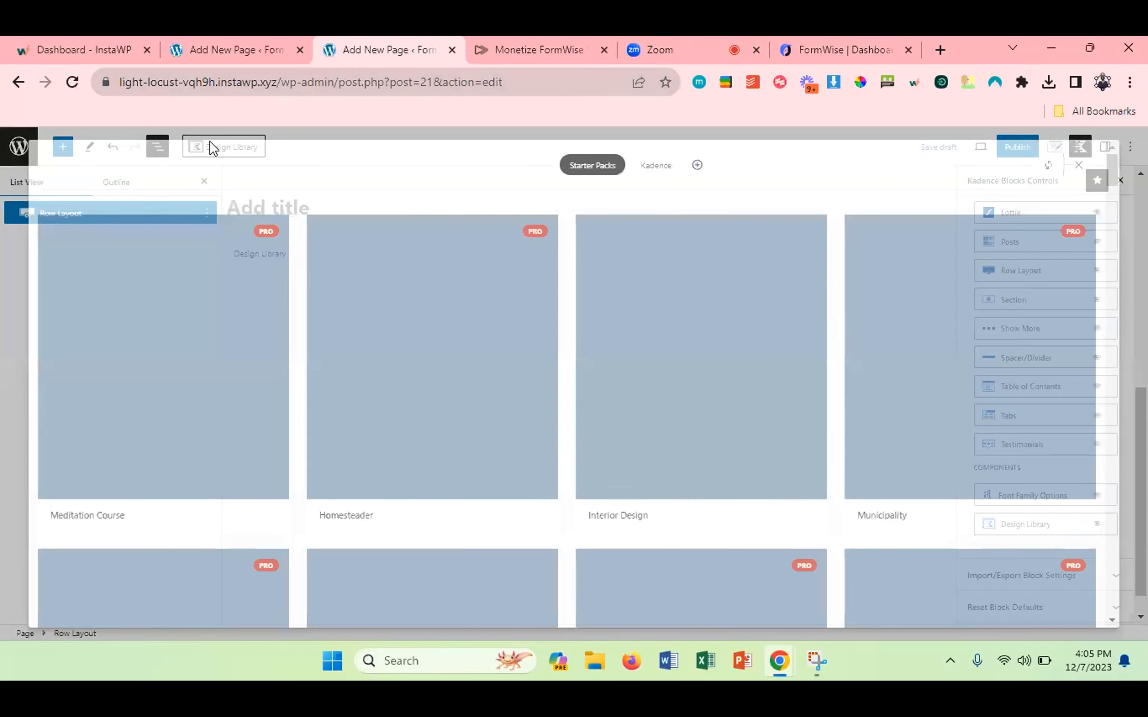
left_click(697, 166)
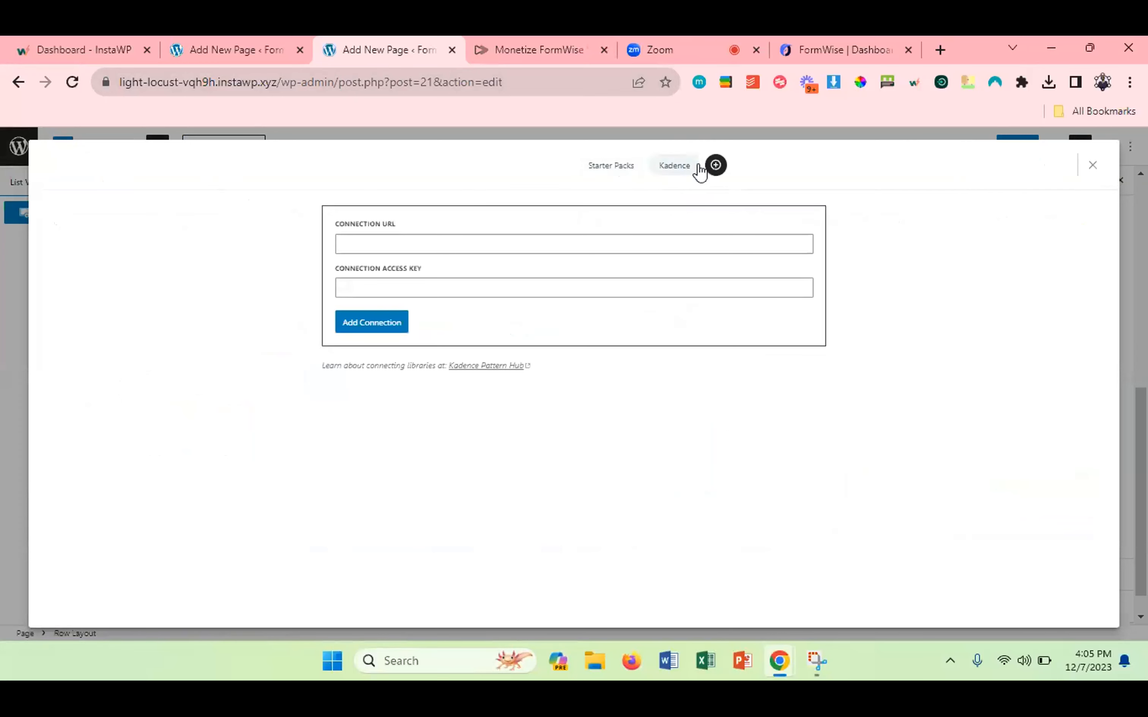
left_click(454, 237)
left_click(505, 314)
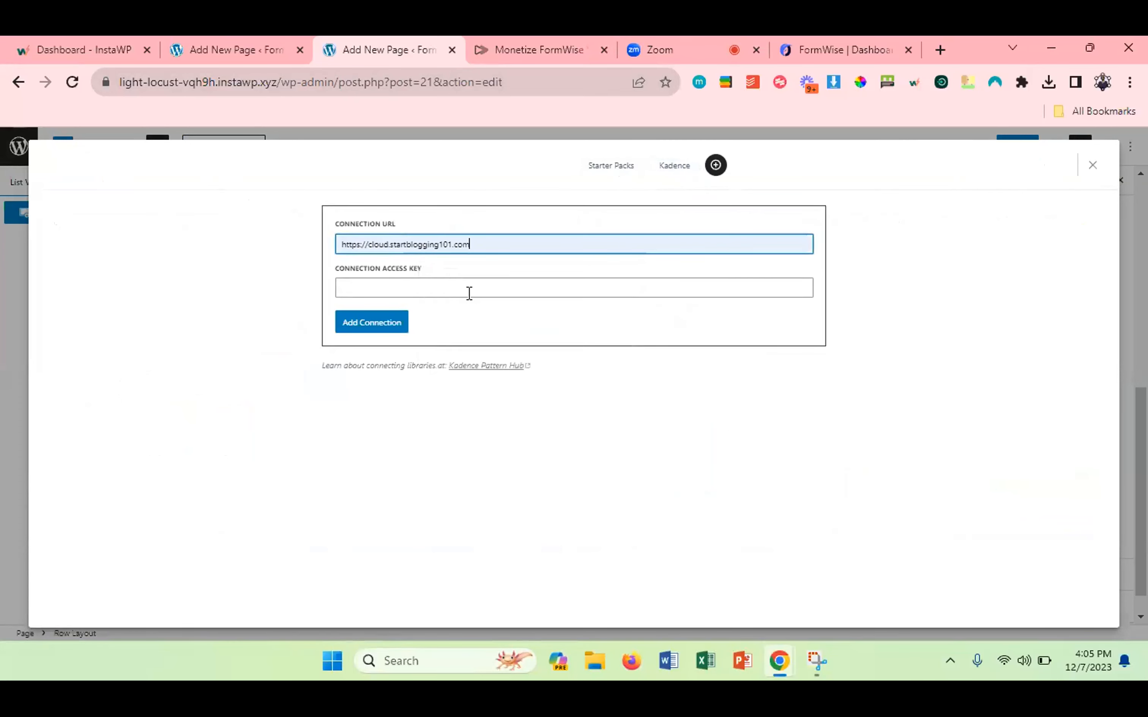
left_click(469, 289)
left_click(501, 385)
left_click(380, 328)
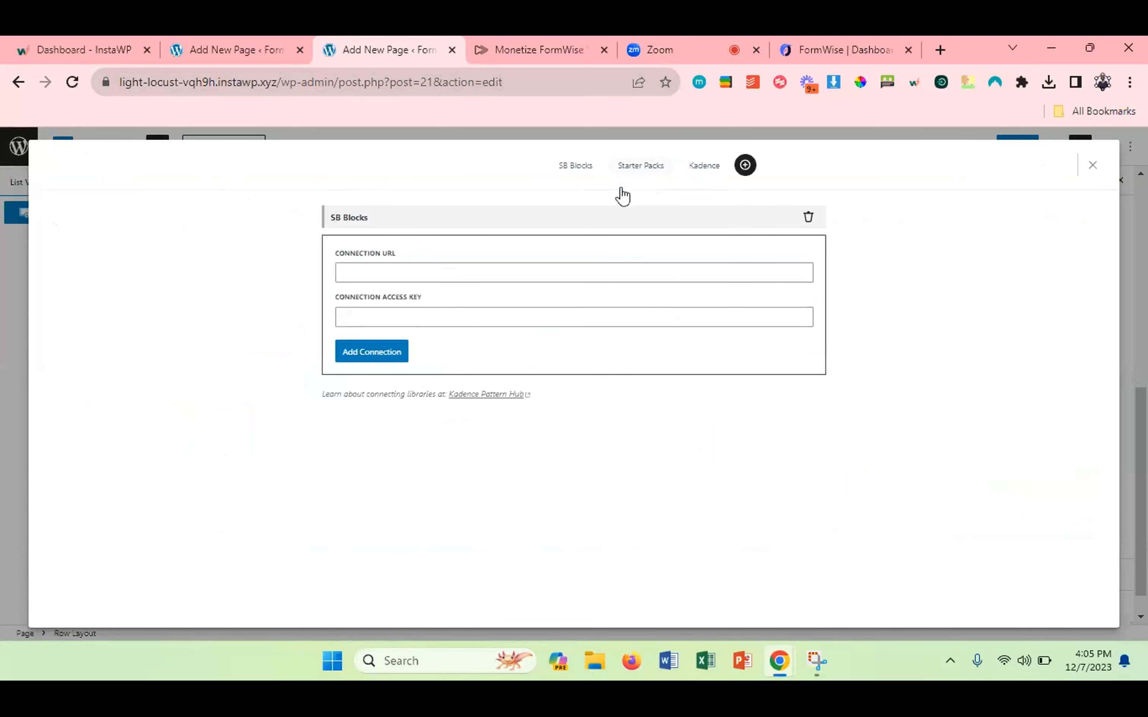
Look through all SB Blocks patterns, from the alerts and product boxes to the link pages, buttons, social banners and post templates.
left_click(579, 166)
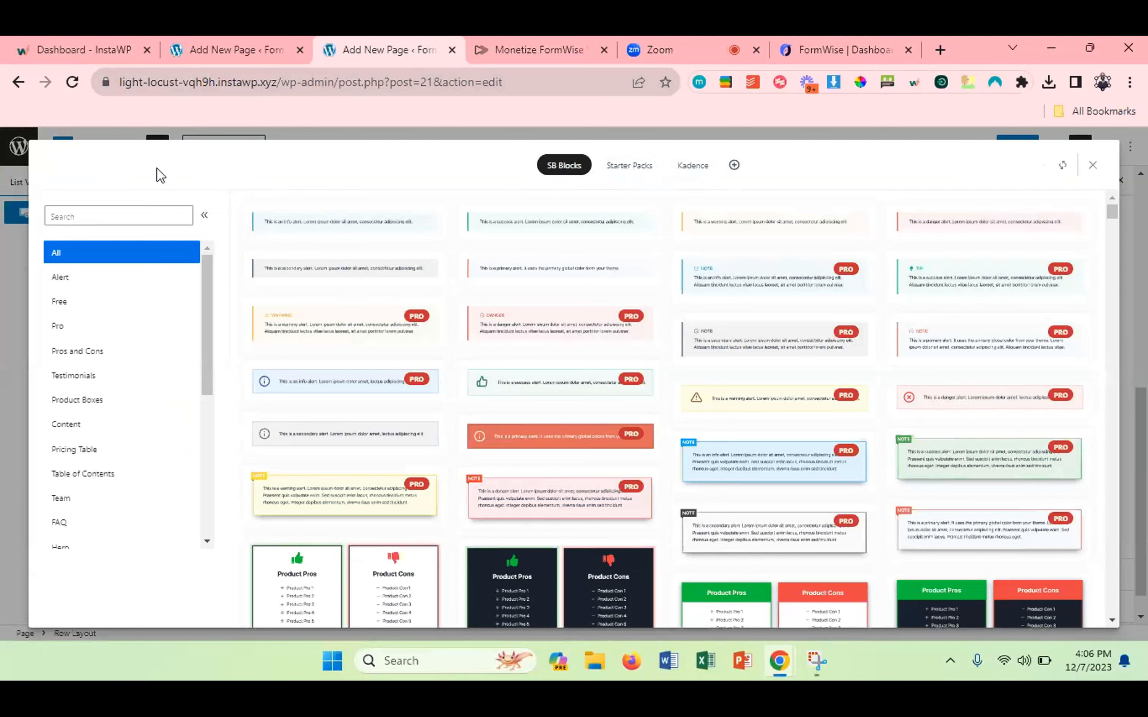
scroll(608, 327, "down", 4)
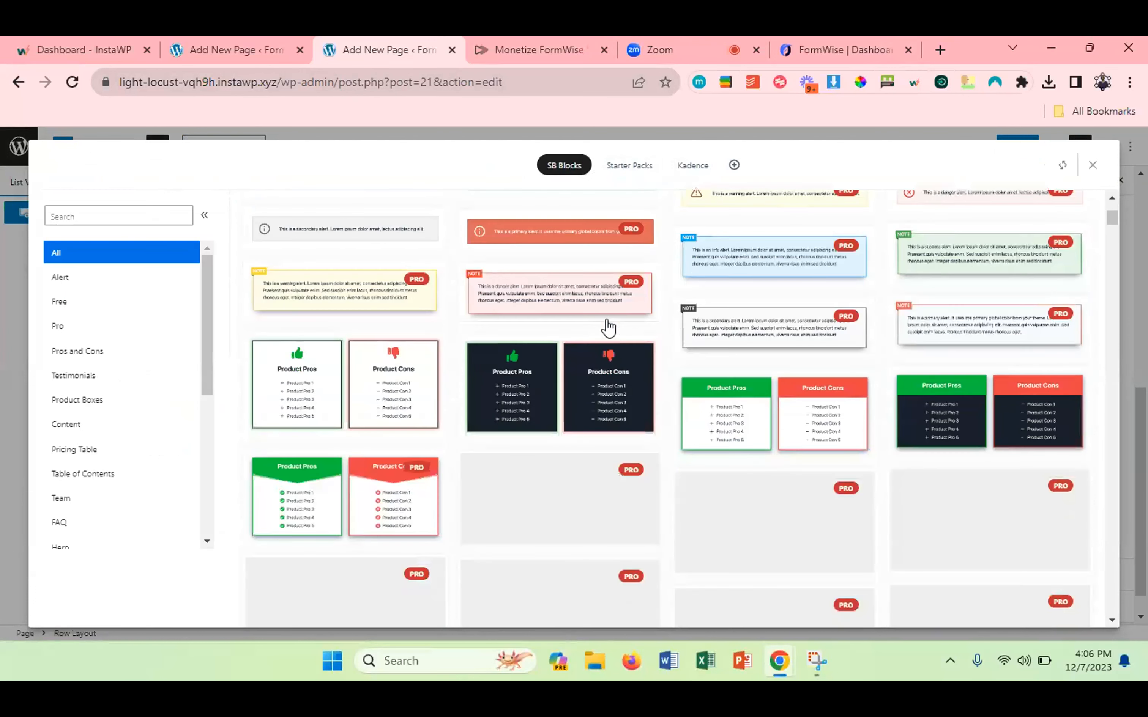
scroll(672, 322, "down", 1)
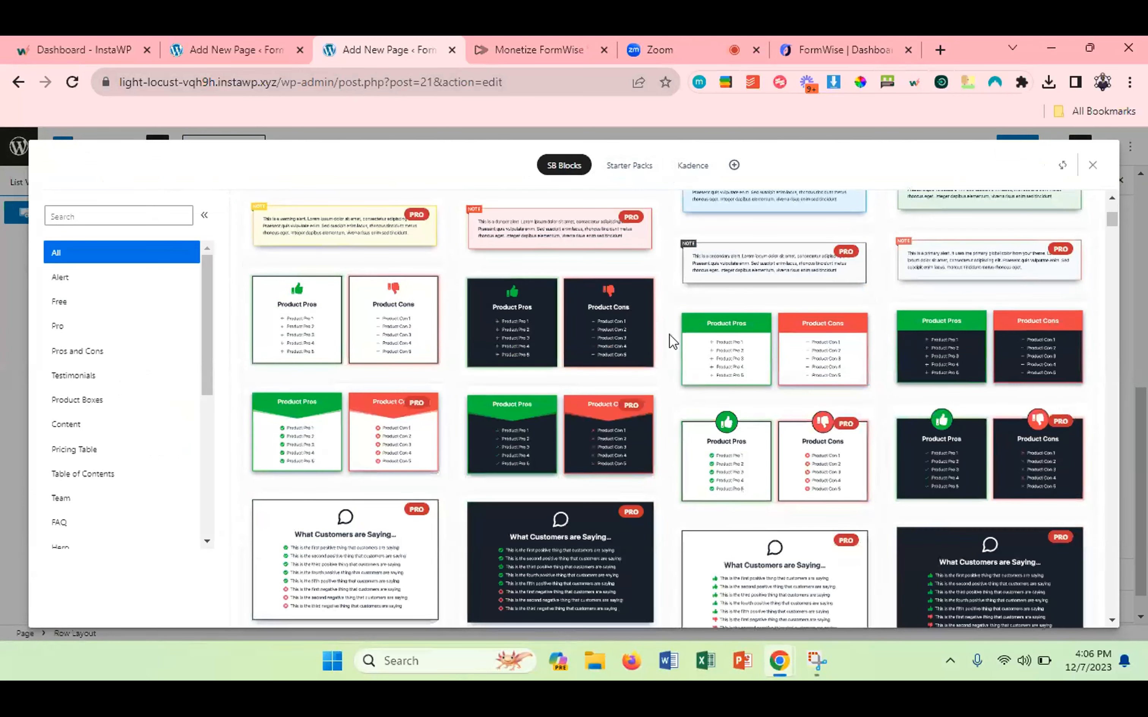
scroll(668, 334, "down", 5)
scroll(668, 335, "down", 12)
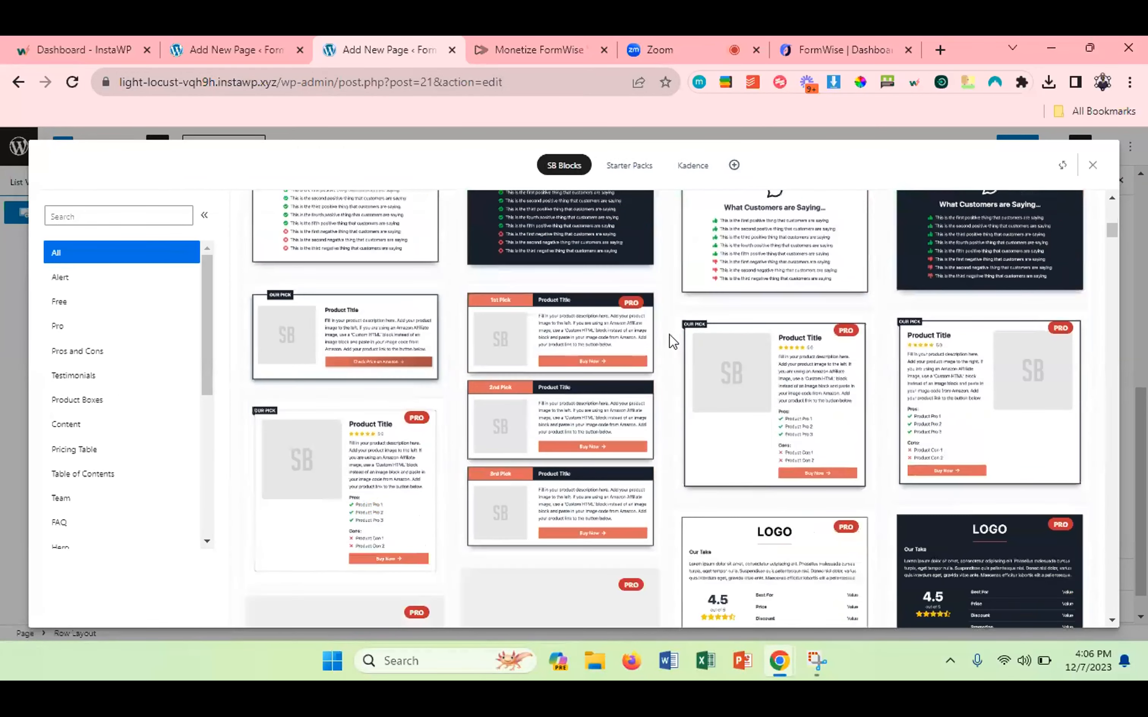
scroll(669, 335, "down", 12)
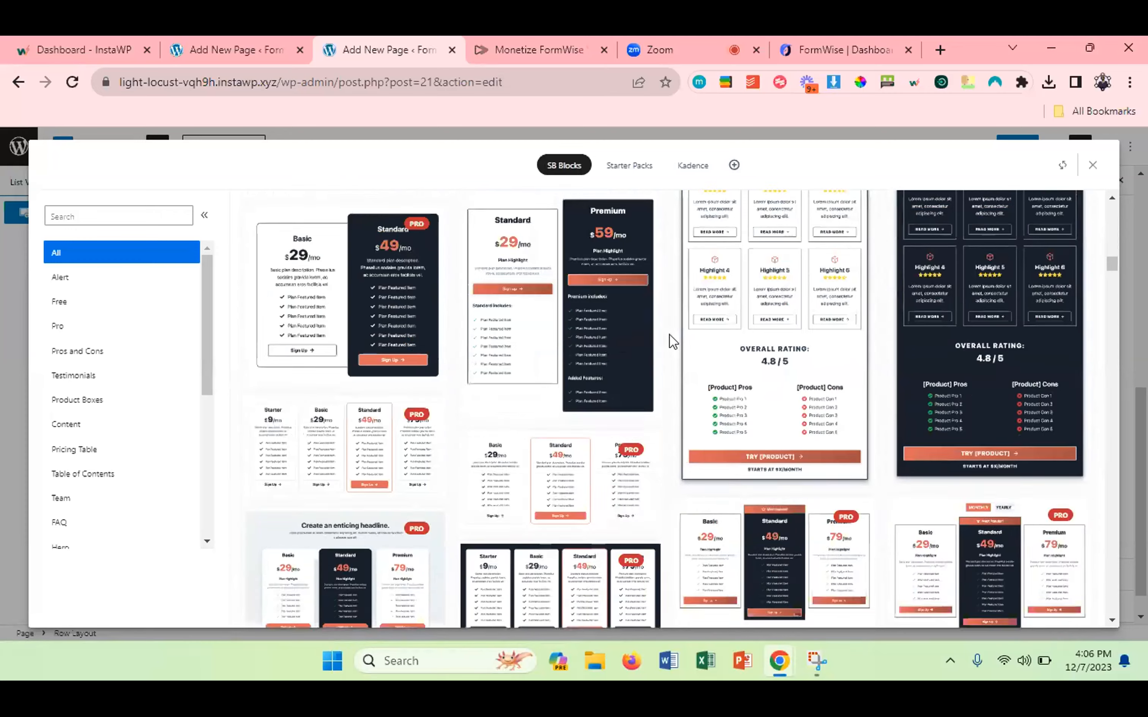
scroll(669, 334, "down", 10)
scroll(669, 335, "down", 8)
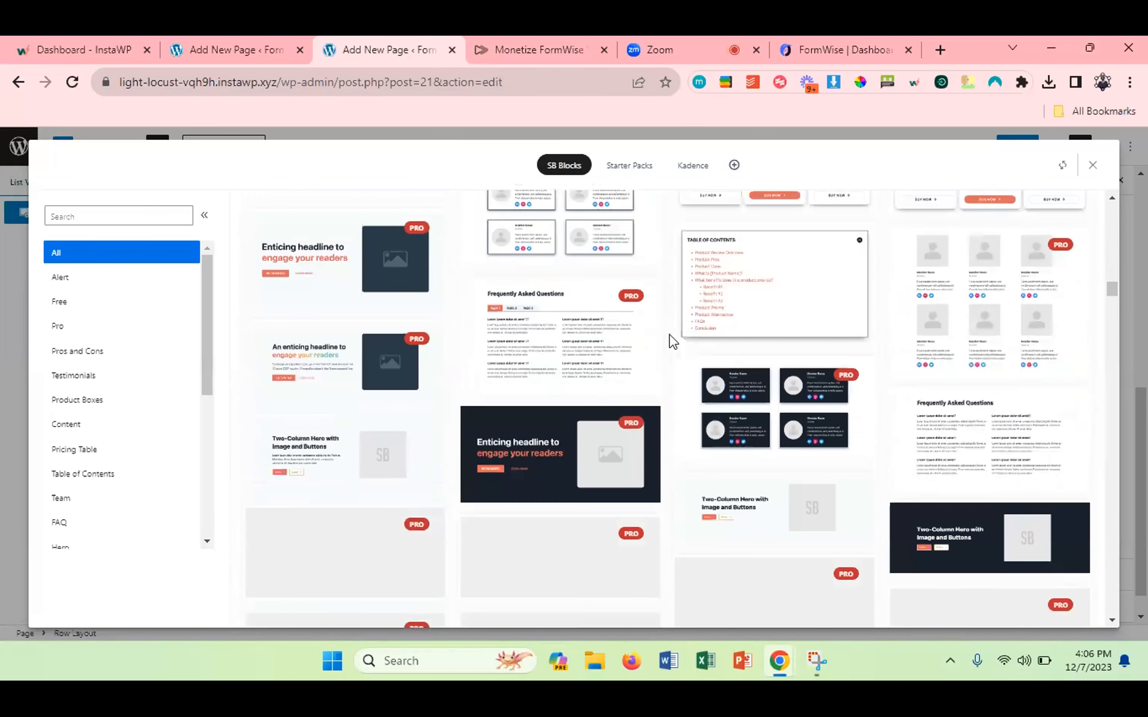
scroll(669, 335, "down", 2)
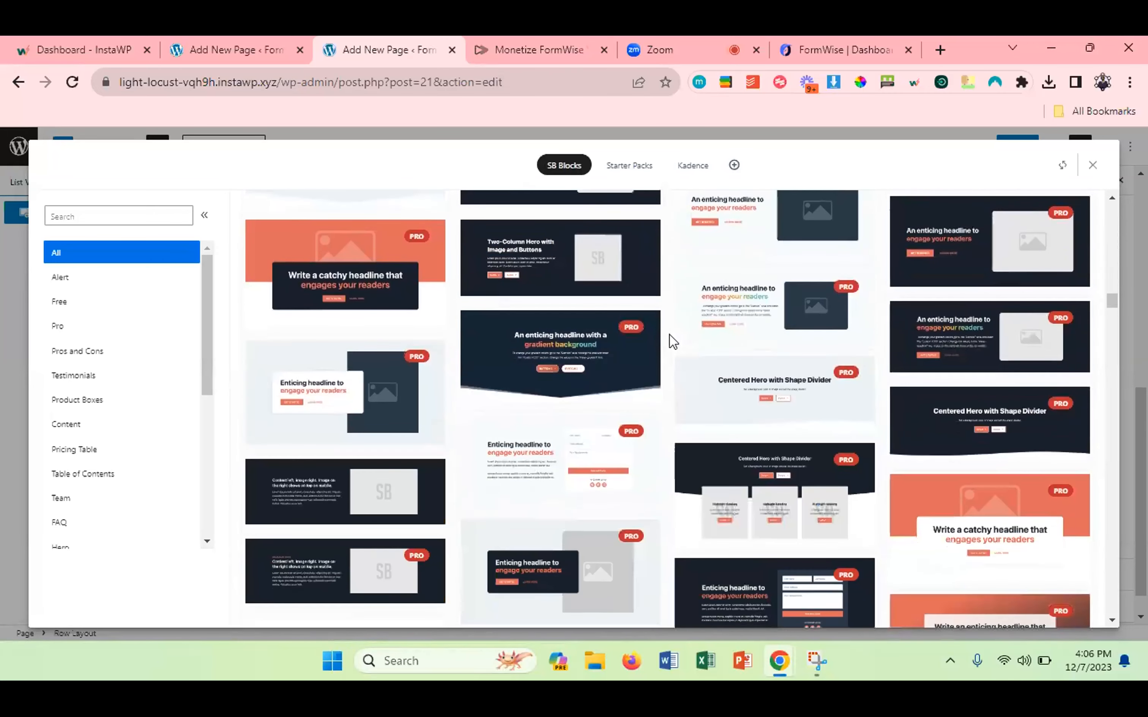
scroll(669, 335, "down", 5)
scroll(669, 334, "down", 10)
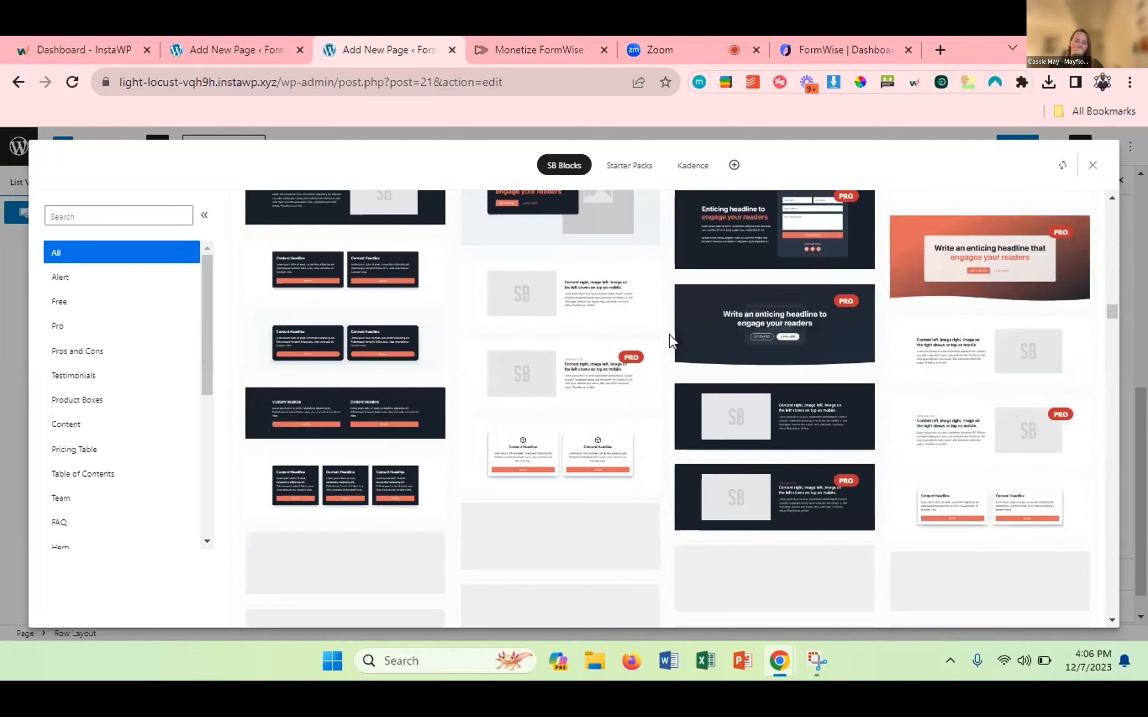
scroll(669, 334, "down", 5)
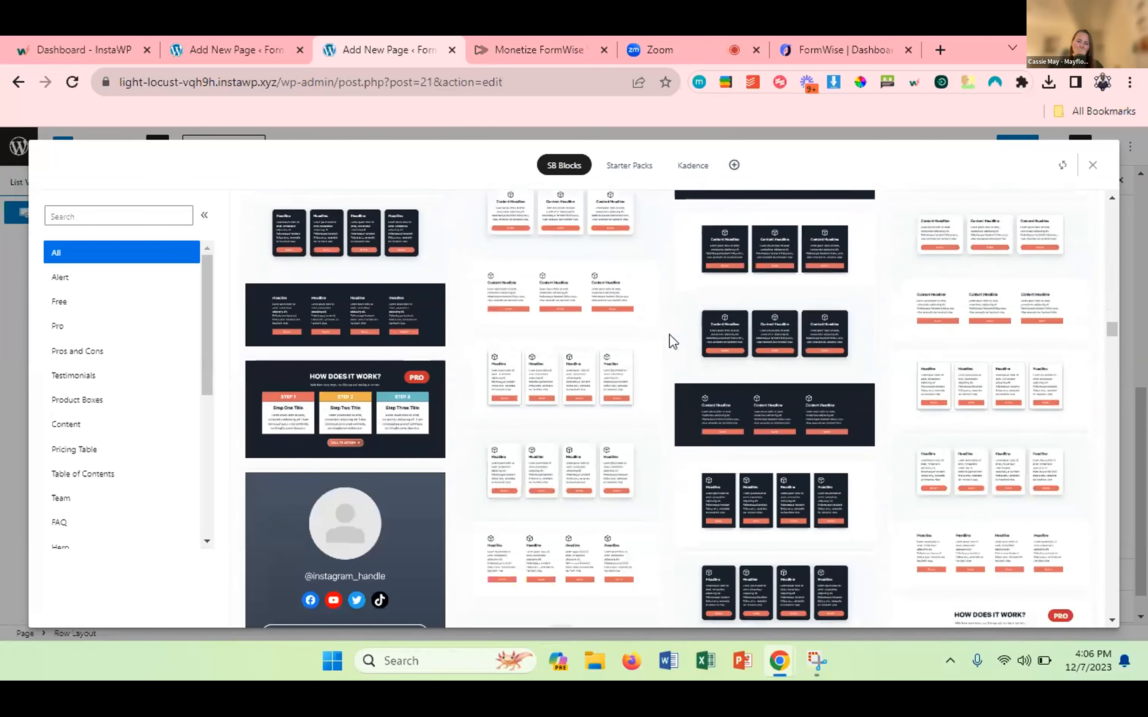
scroll(669, 334, "down", 8)
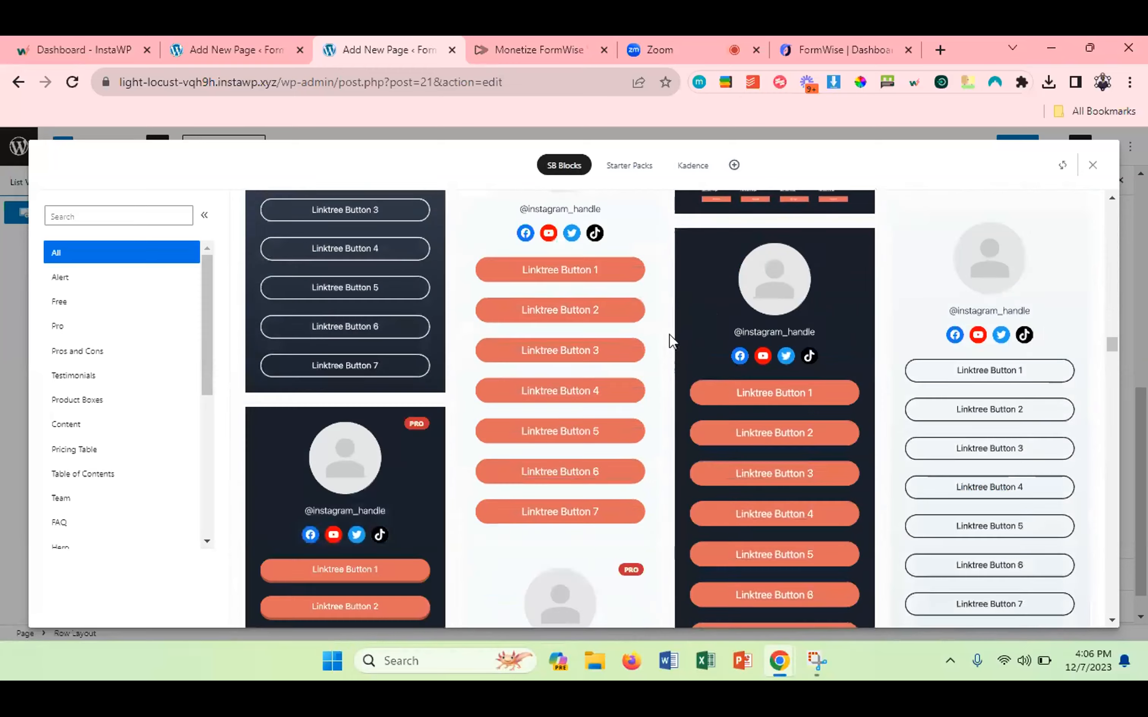
scroll(668, 334, "down", 8)
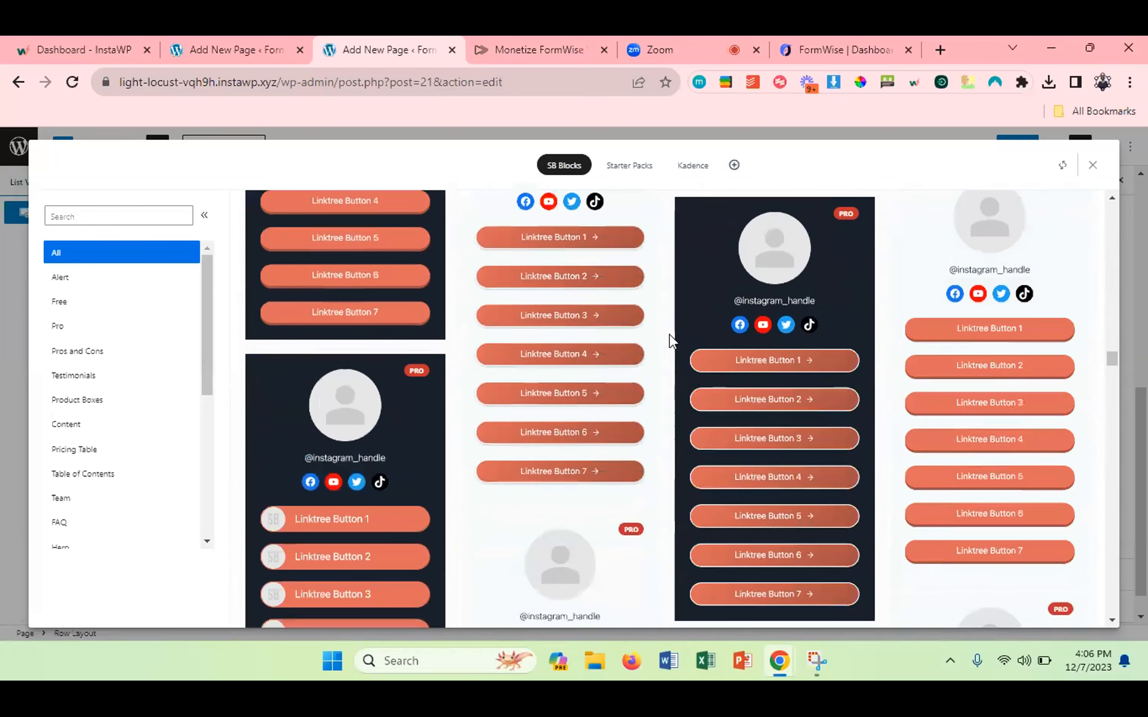
scroll(669, 334, "down", 8)
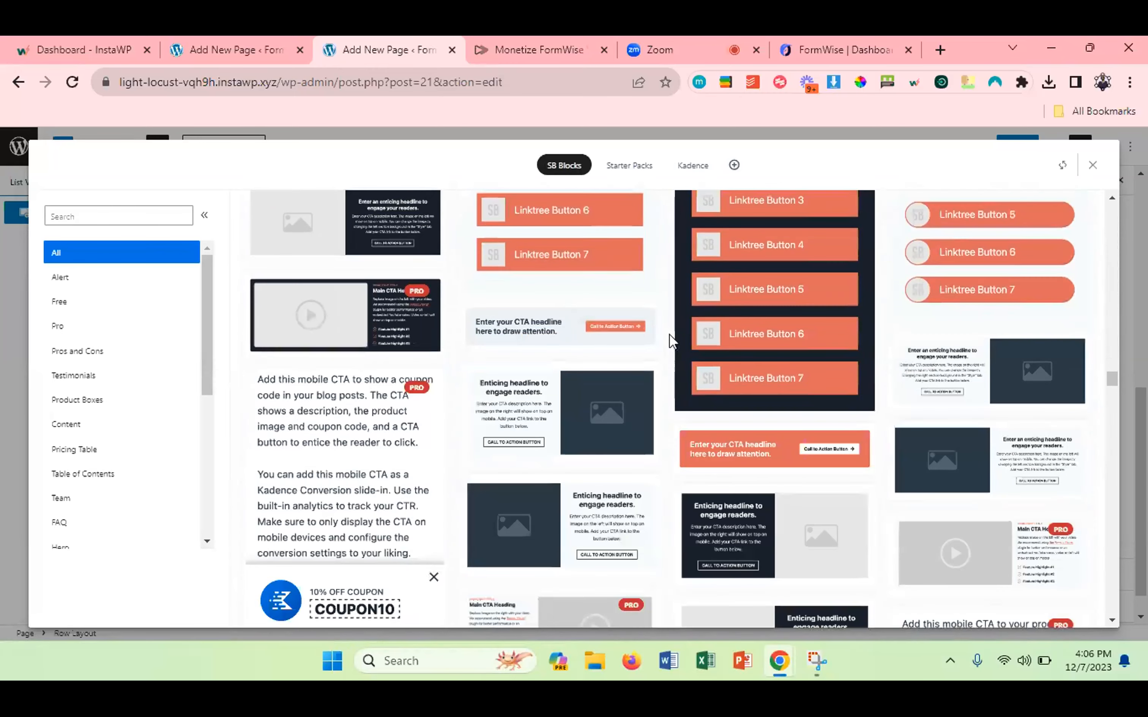
scroll(673, 341, "down", 8)
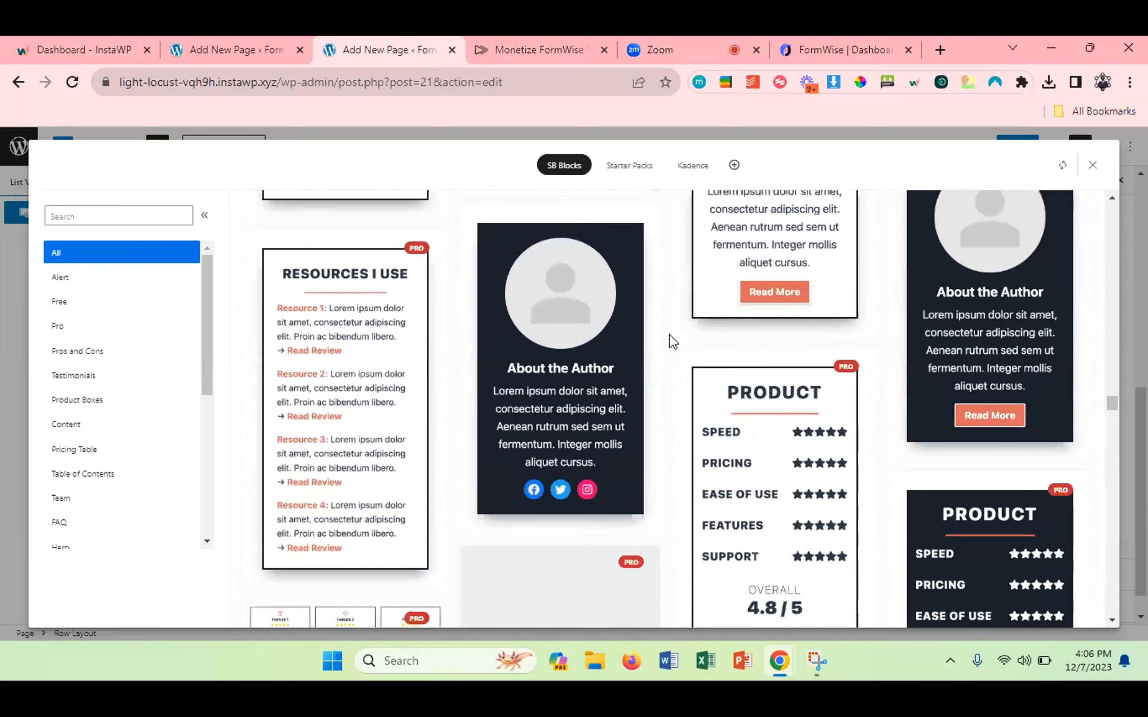
scroll(670, 335, "down", 8)
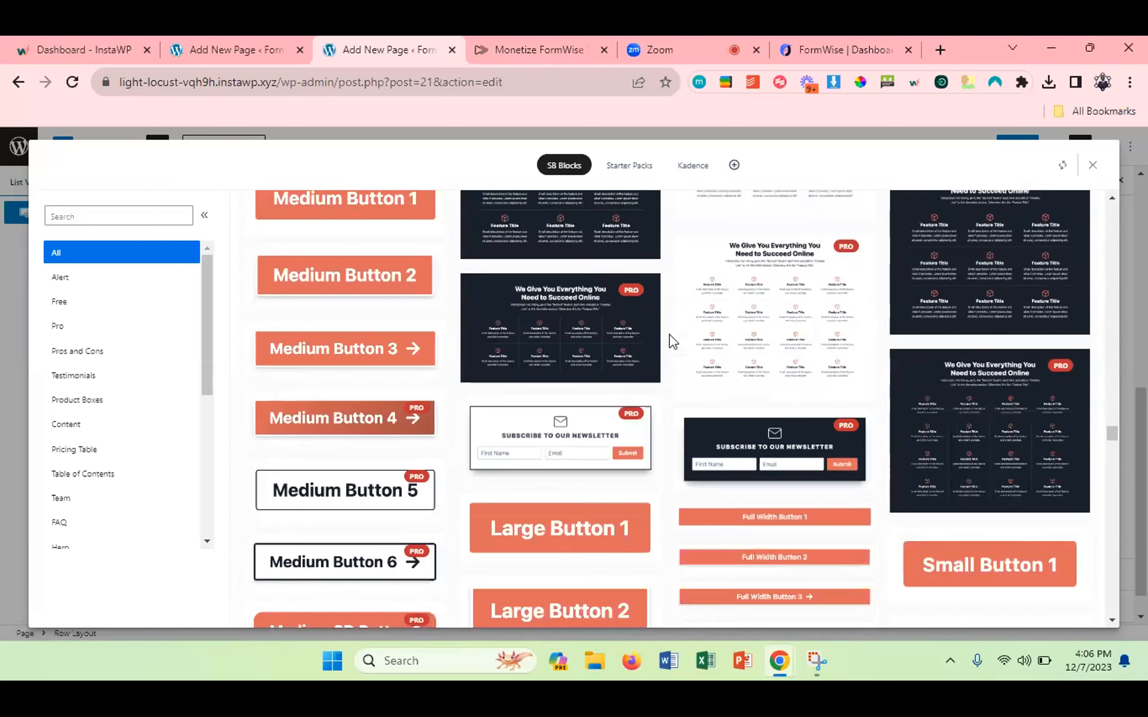
scroll(669, 334, "down", 8)
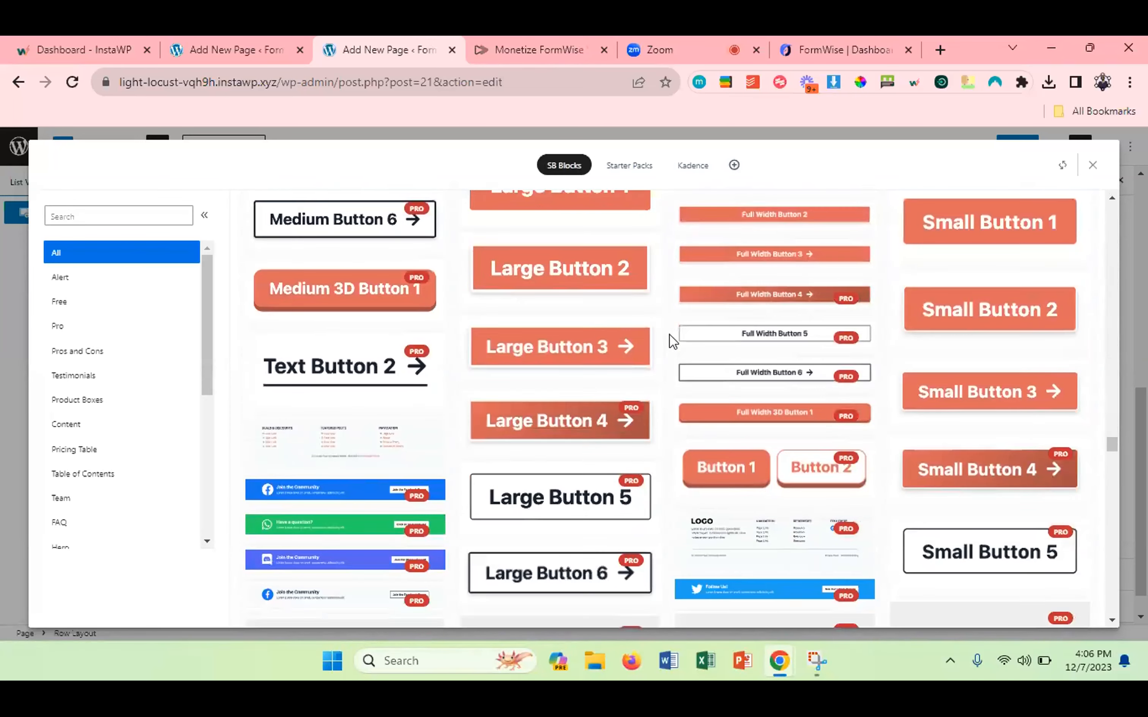
scroll(672, 341, "down", 8)
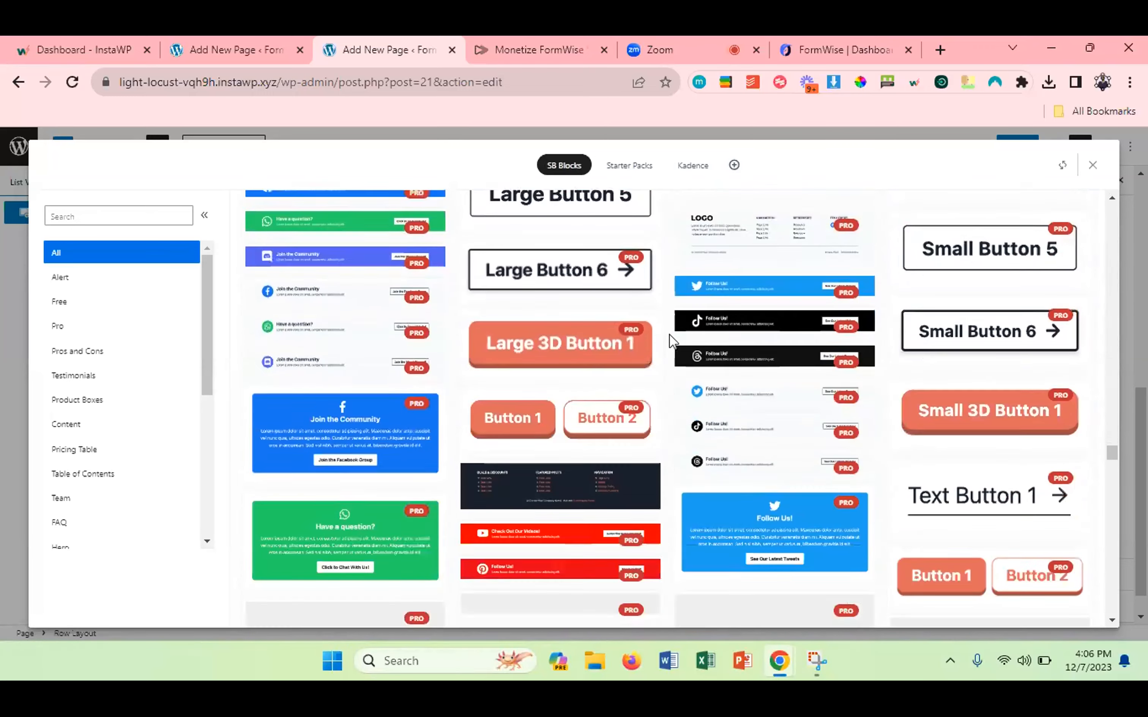
scroll(669, 334, "down", 8)
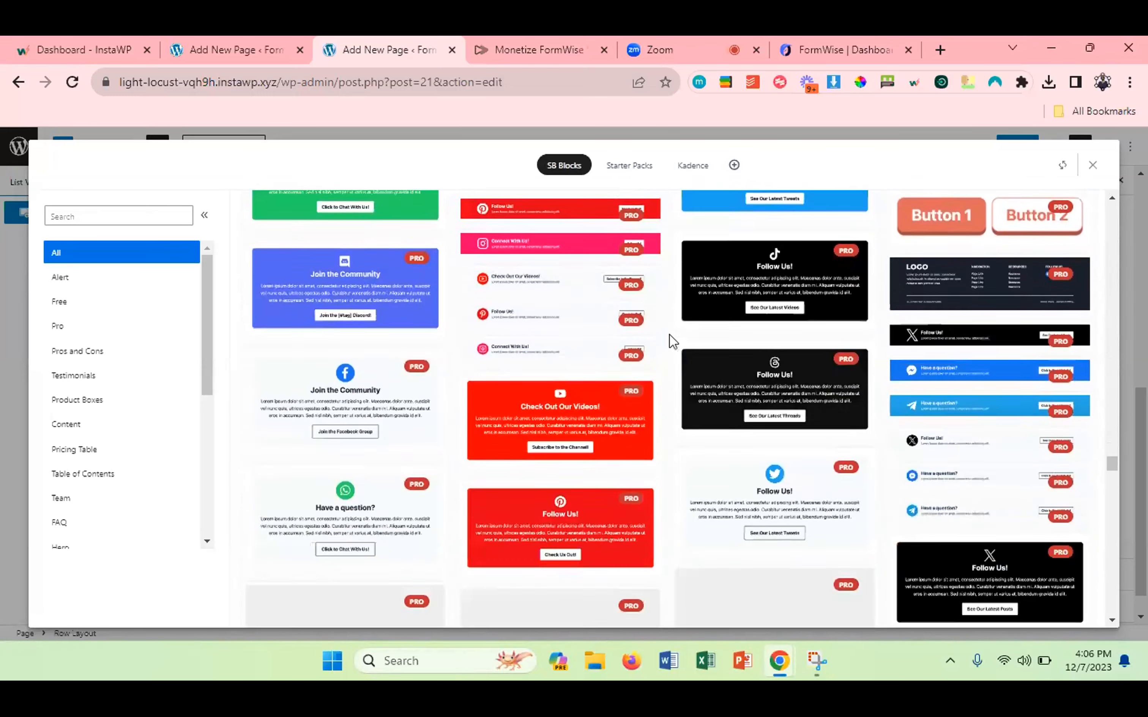
scroll(669, 334, "down", 6)
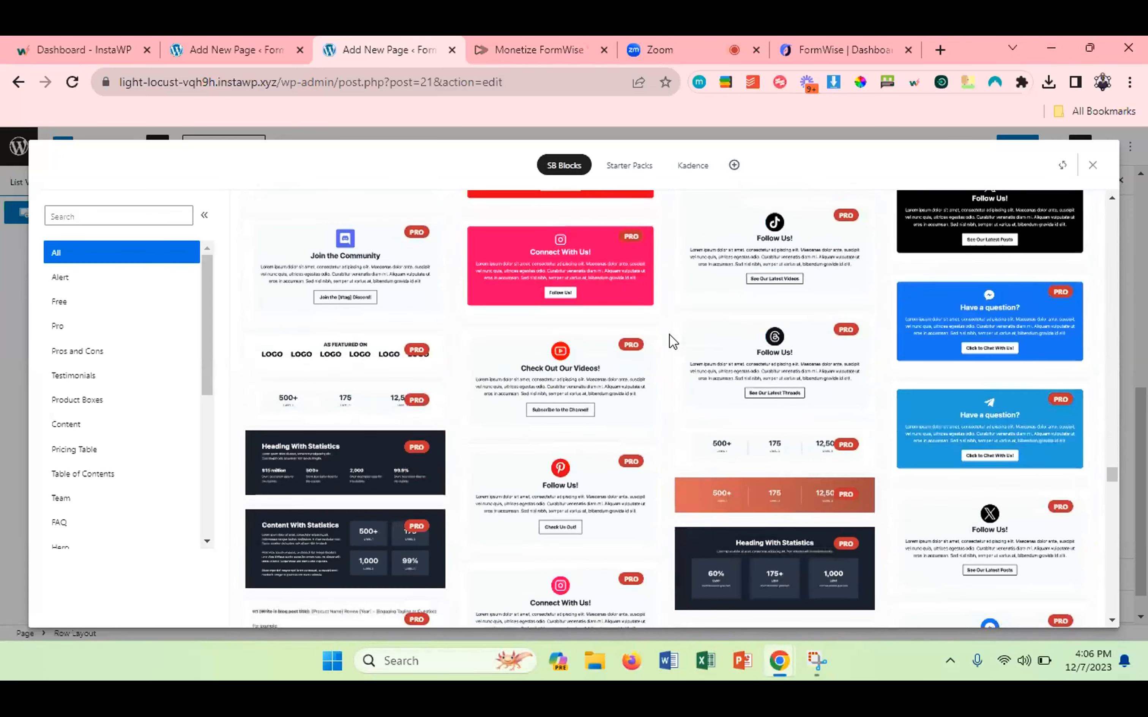
scroll(669, 334, "down", 8)
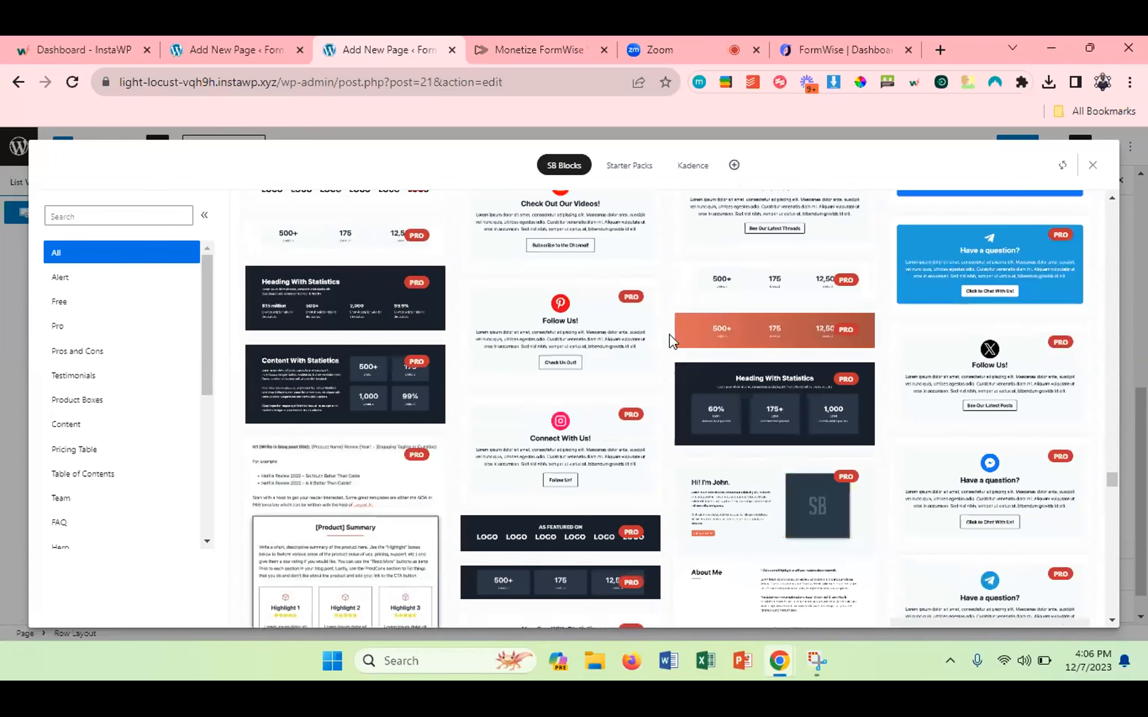
scroll(669, 334, "down", 8)
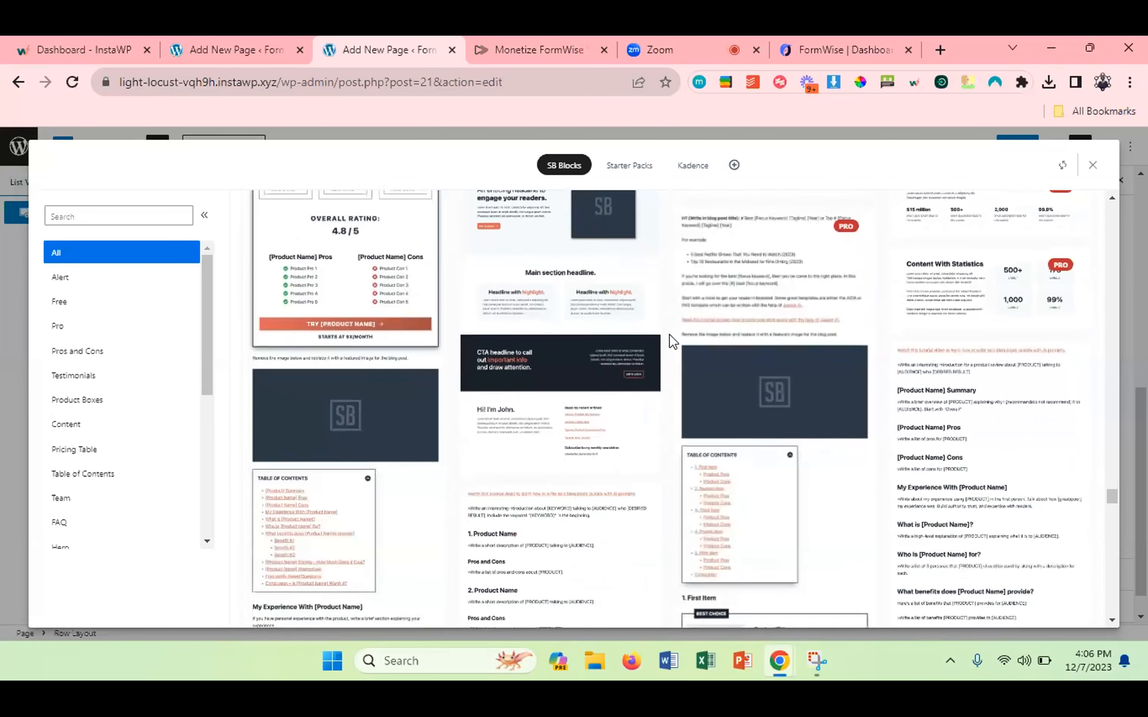
Switch to the Zoom meeting to admit the notetaker from the waiting room, and return to the SB Blocks library in the page editor.
left_click(695, 51)
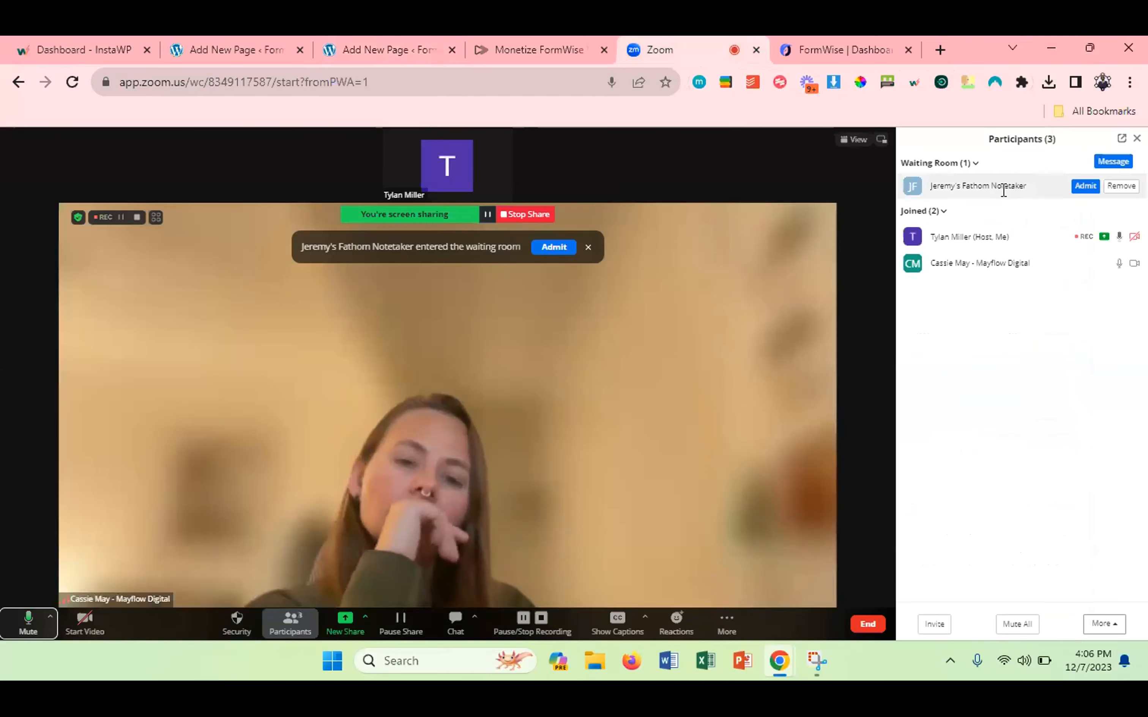
left_click(1086, 188)
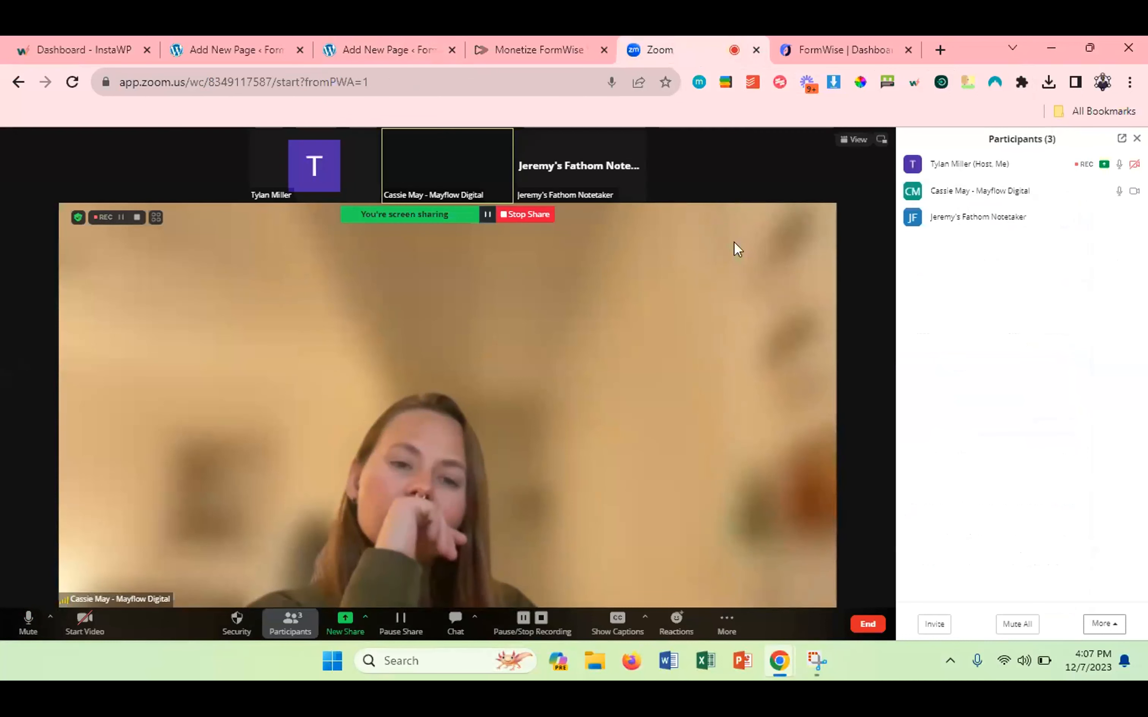
left_click(233, 45)
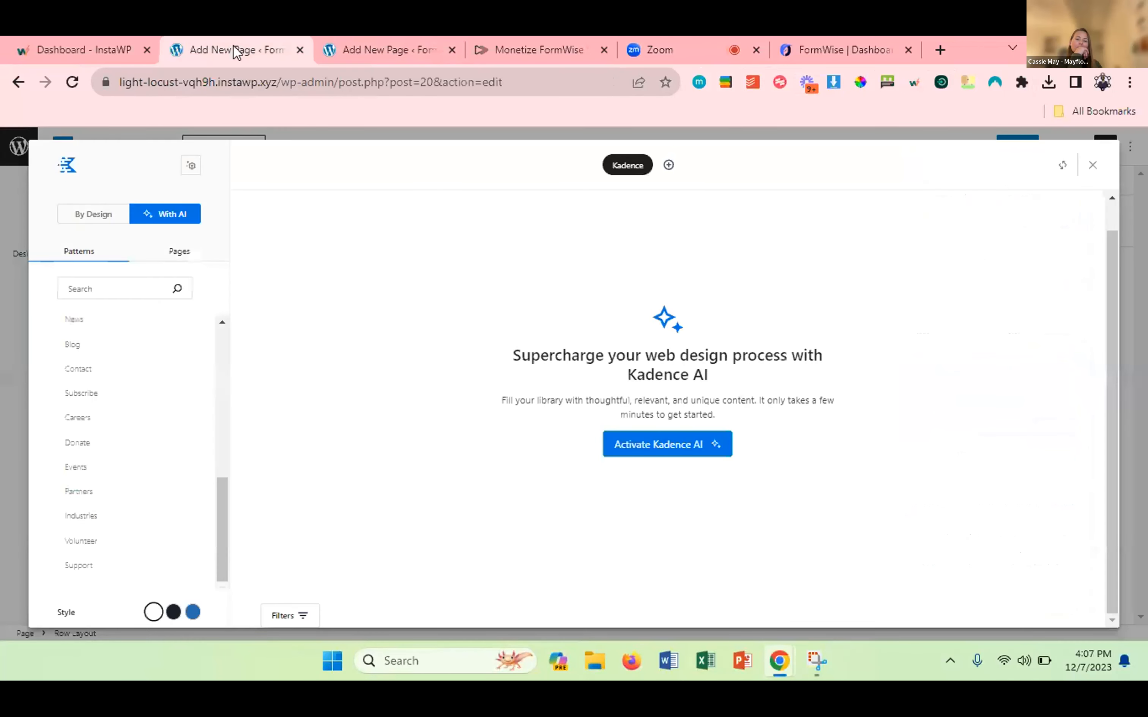
left_click(378, 52)
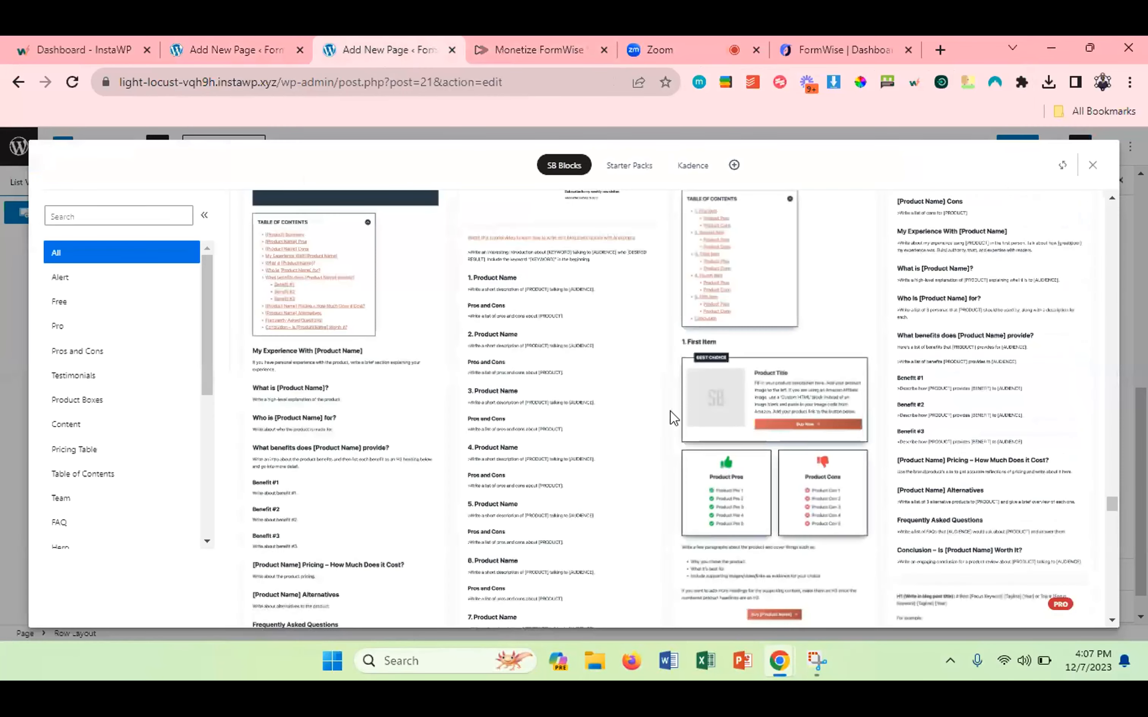
Examine the SB Blocks product review and listicle post templates and the table of contents, resources and author patterns below them.
scroll(670, 412, "down", 6)
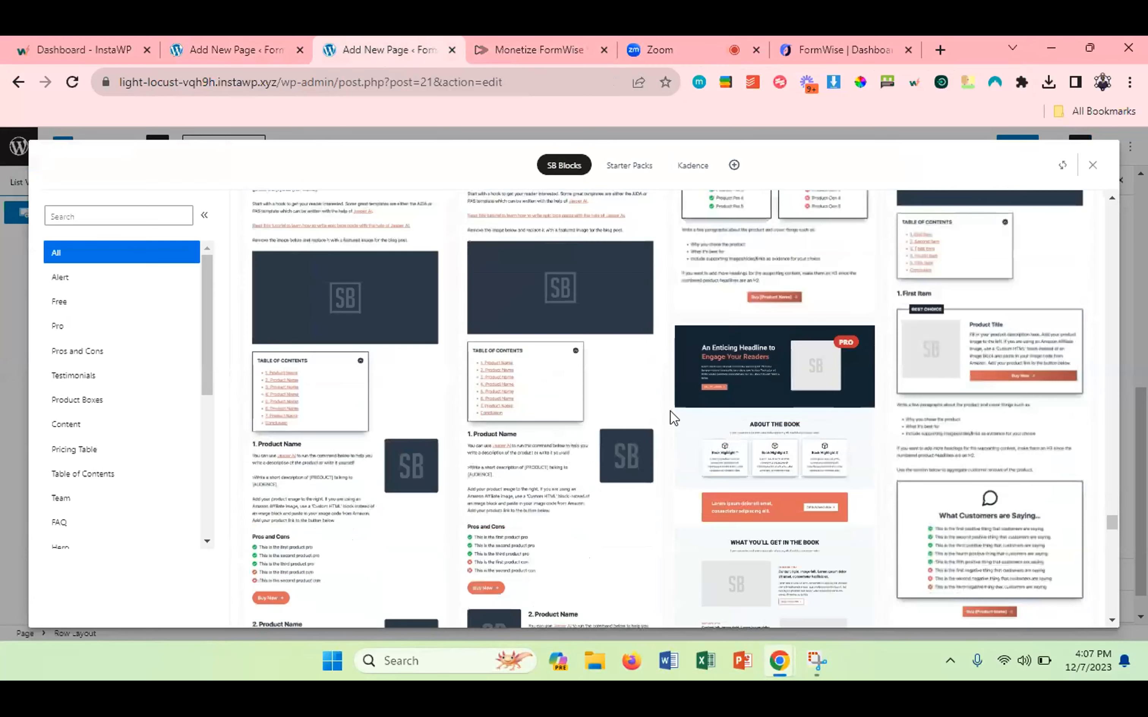
scroll(670, 412, "up", 7)
scroll(868, 359, "up", 6)
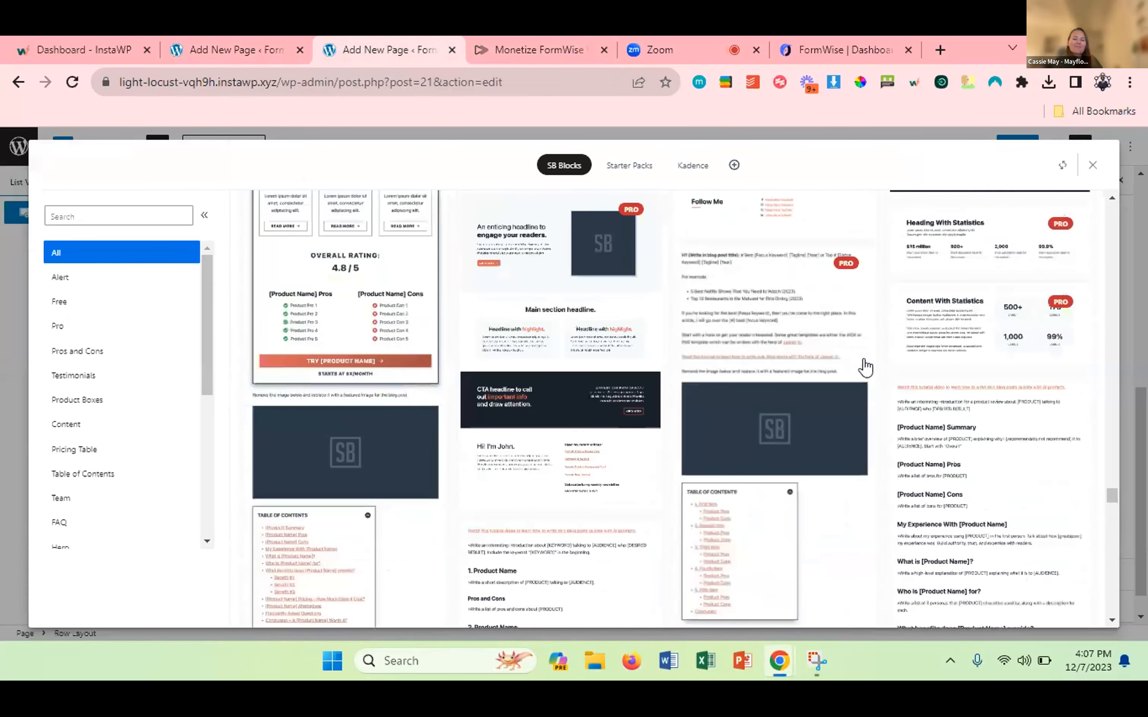
scroll(689, 442, "down", 3)
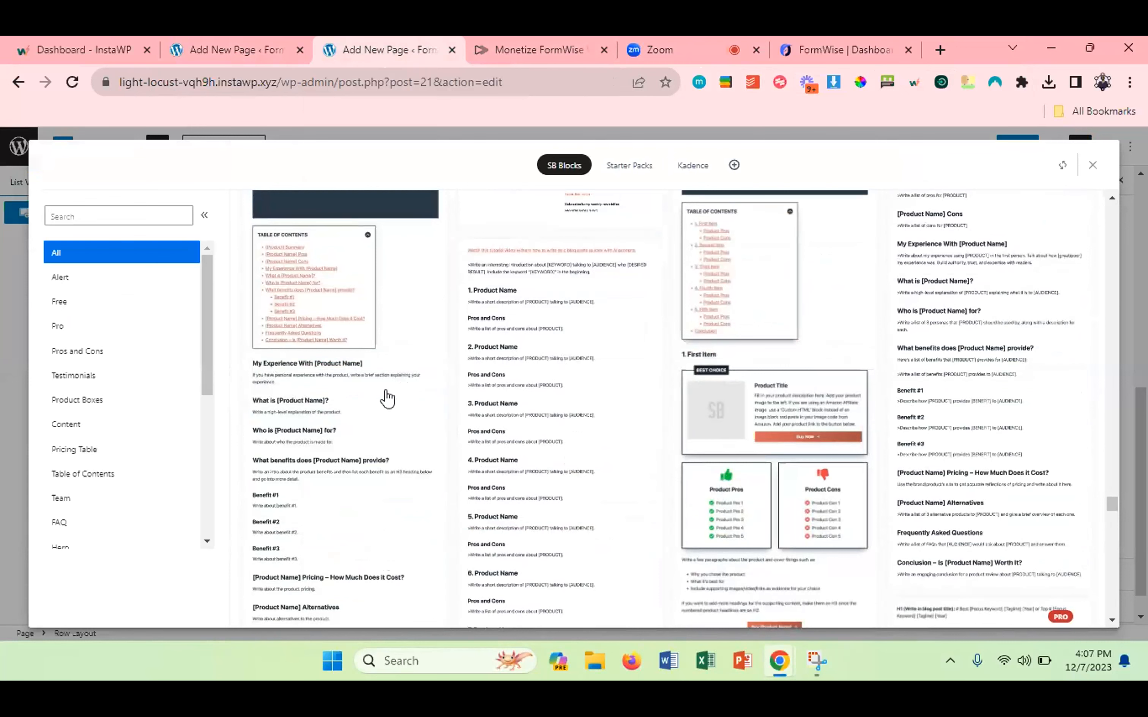
scroll(398, 452, "down", 5)
scroll(620, 446, "down", 10)
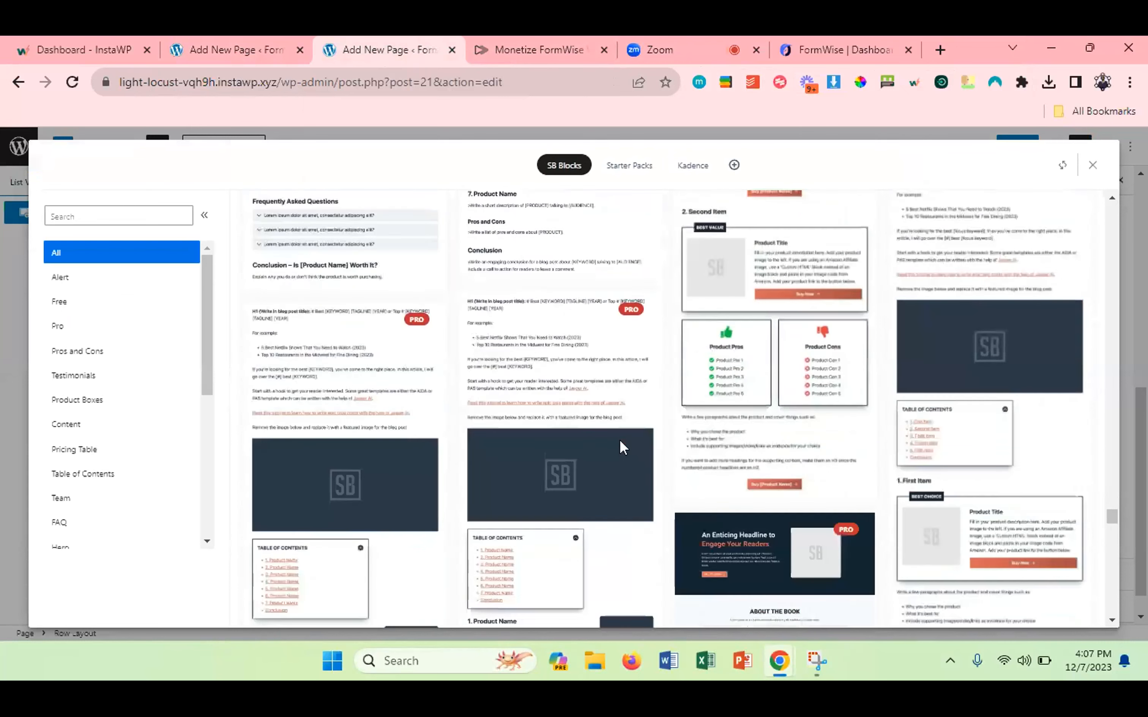
scroll(619, 446, "up", 1)
scroll(621, 447, "down", 2)
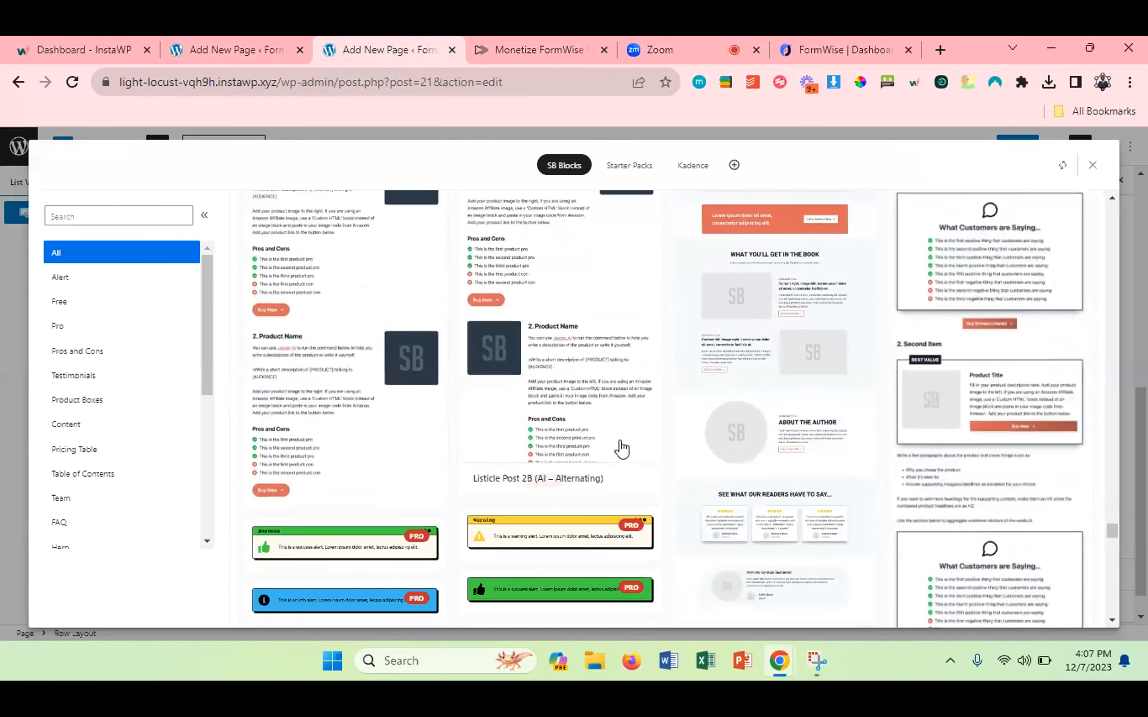
scroll(621, 449, "up", 5)
scroll(569, 441, "down", 5)
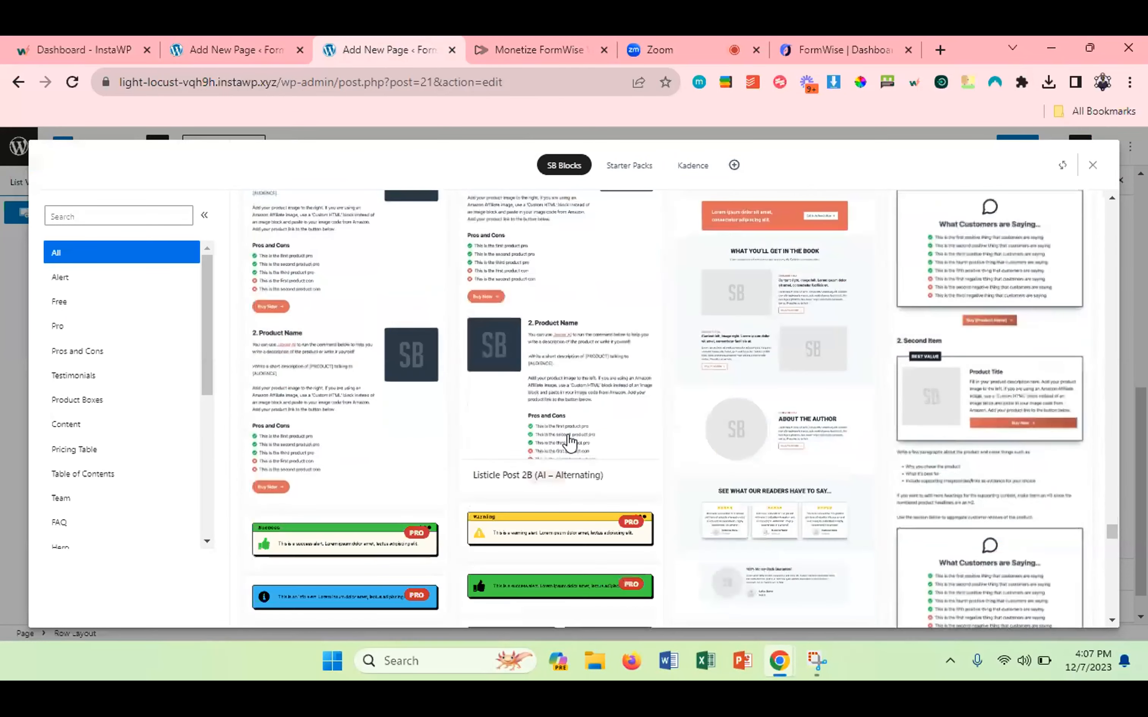
scroll(707, 432, "down", 15)
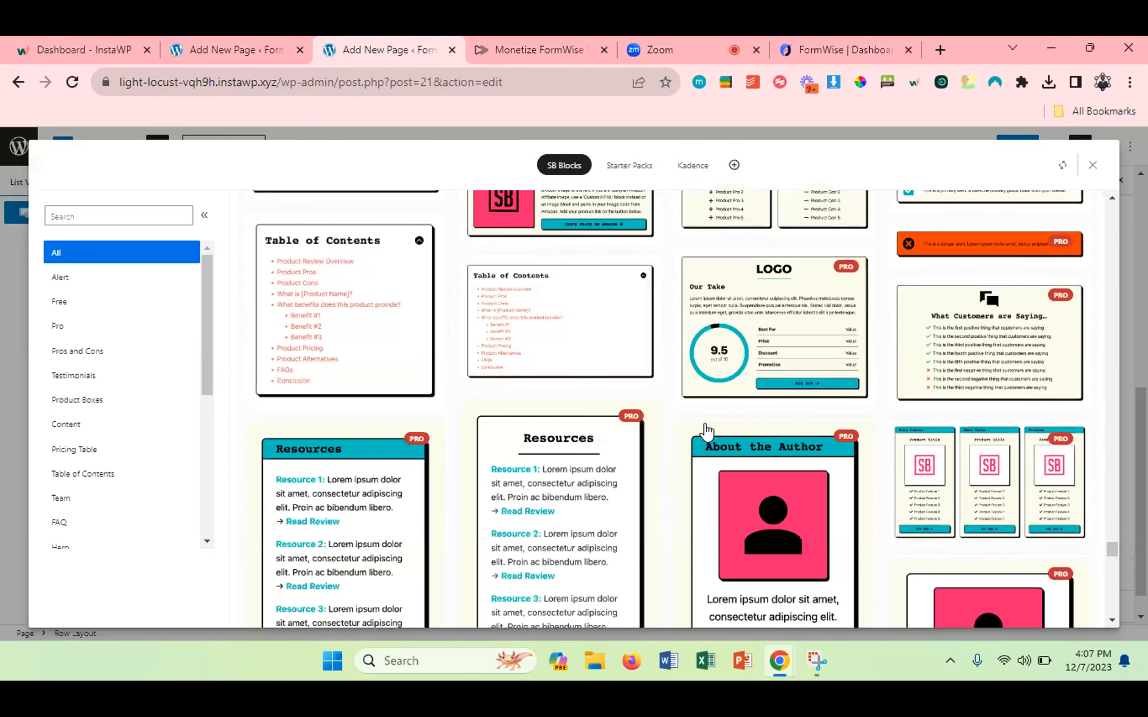
Look through the rest of the SB Blocks patterns, including the retro content, pricing, Linktree and social designs.
scroll(706, 432, "down", 15)
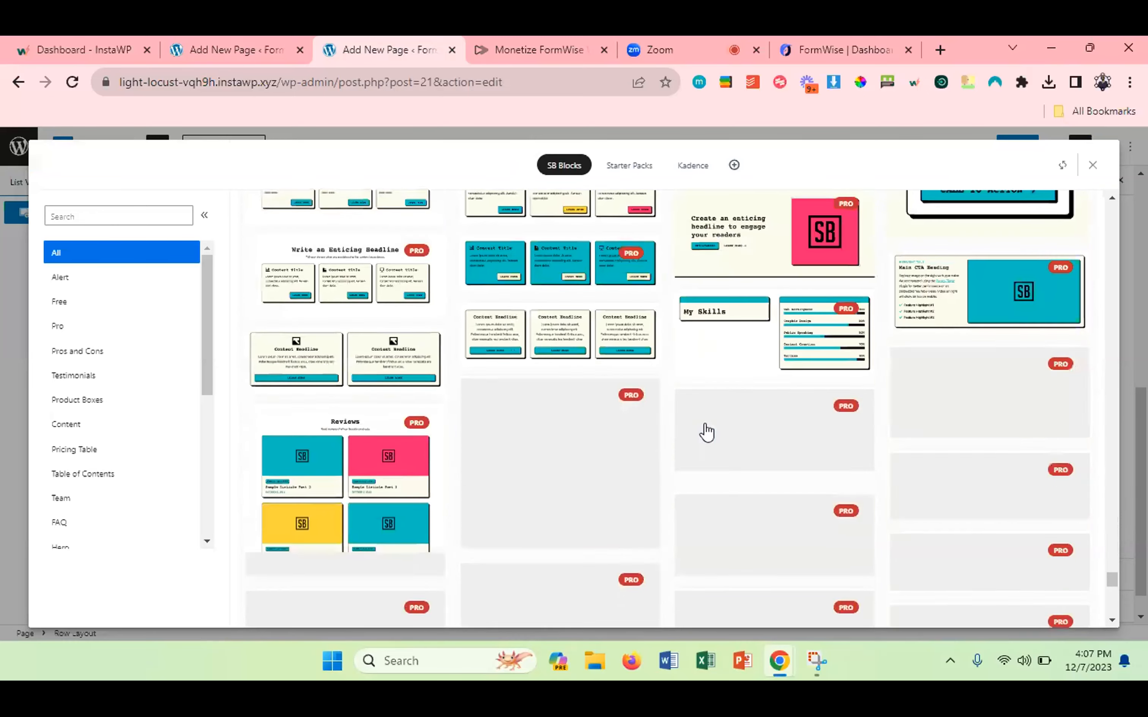
scroll(706, 432, "down", 4)
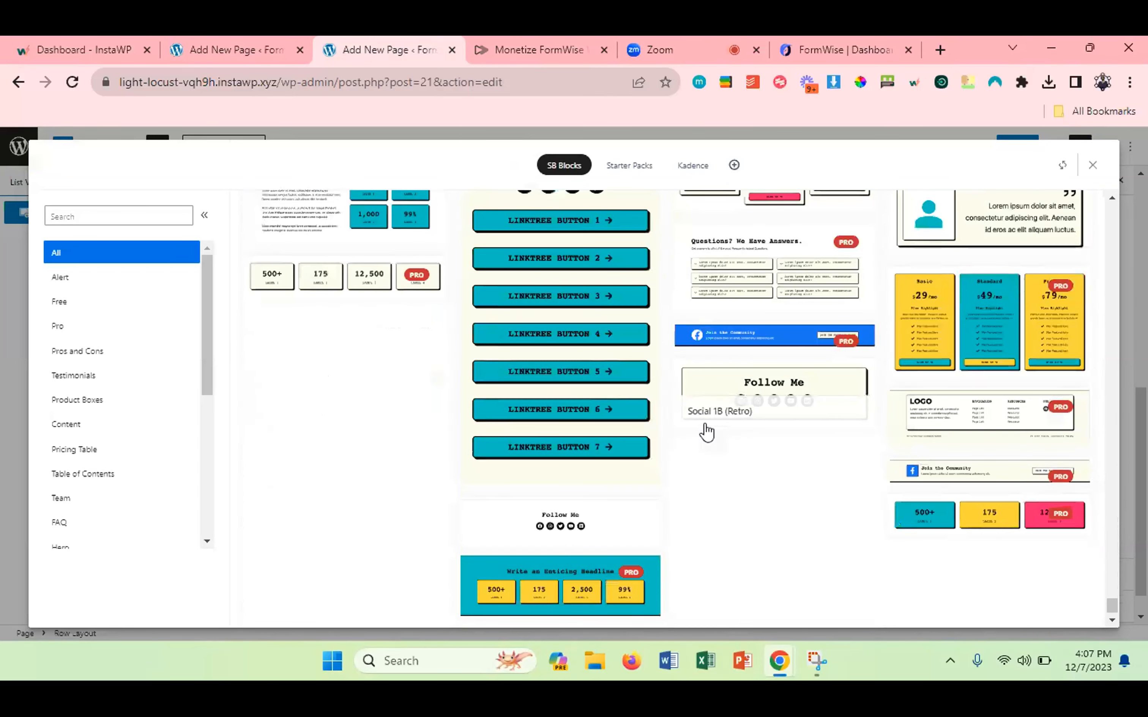
scroll(663, 418, "up", 3)
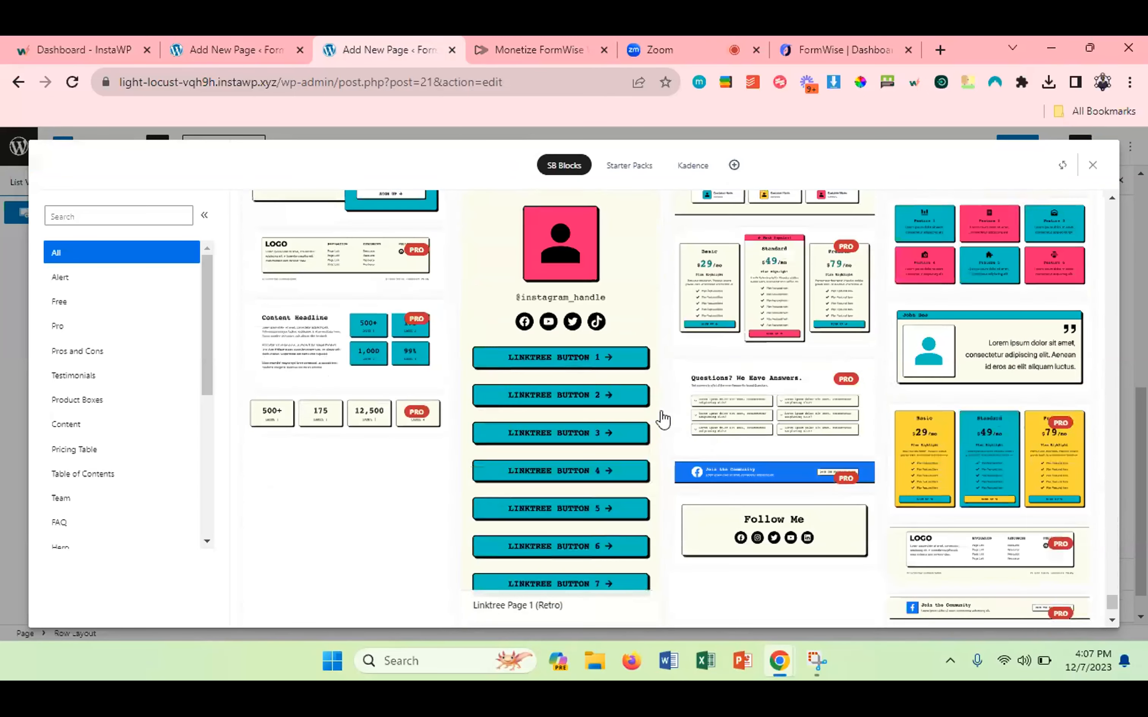
scroll(663, 418, "up", 20)
scroll(663, 418, "up", 20)
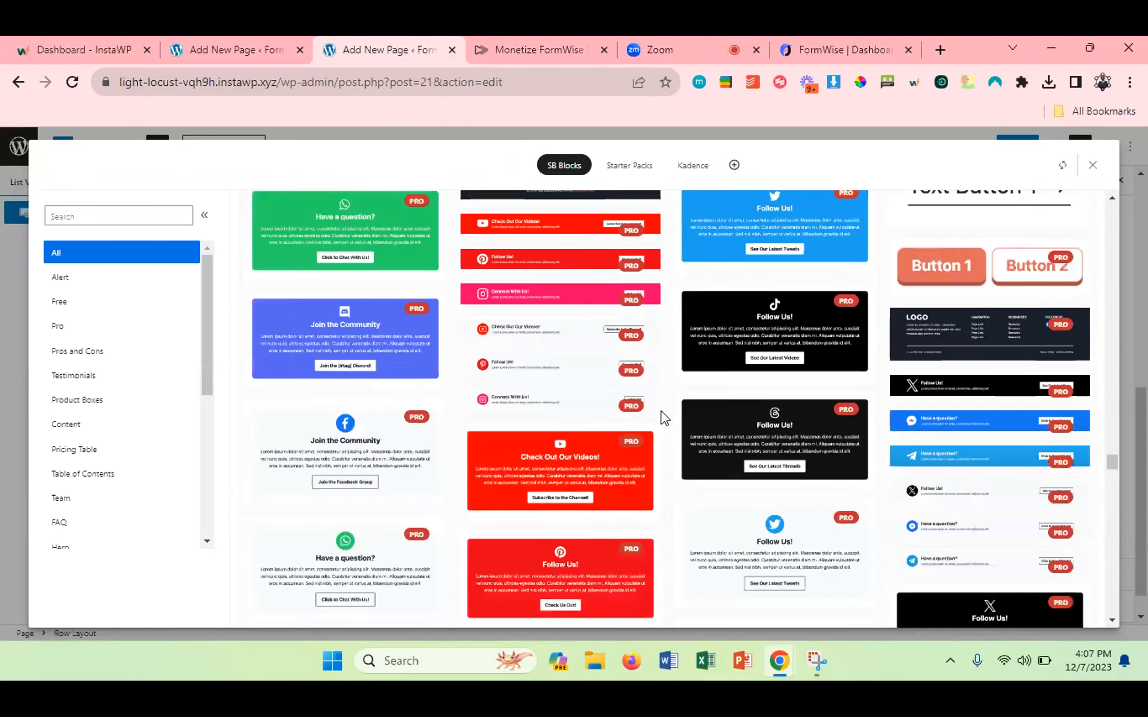
scroll(661, 411, "up", 15)
Insert the E-Book Sales Funnel 1 pattern from the Sales Funnels category and review its sections with the list view closed.
scroll(104, 491, "down", 5)
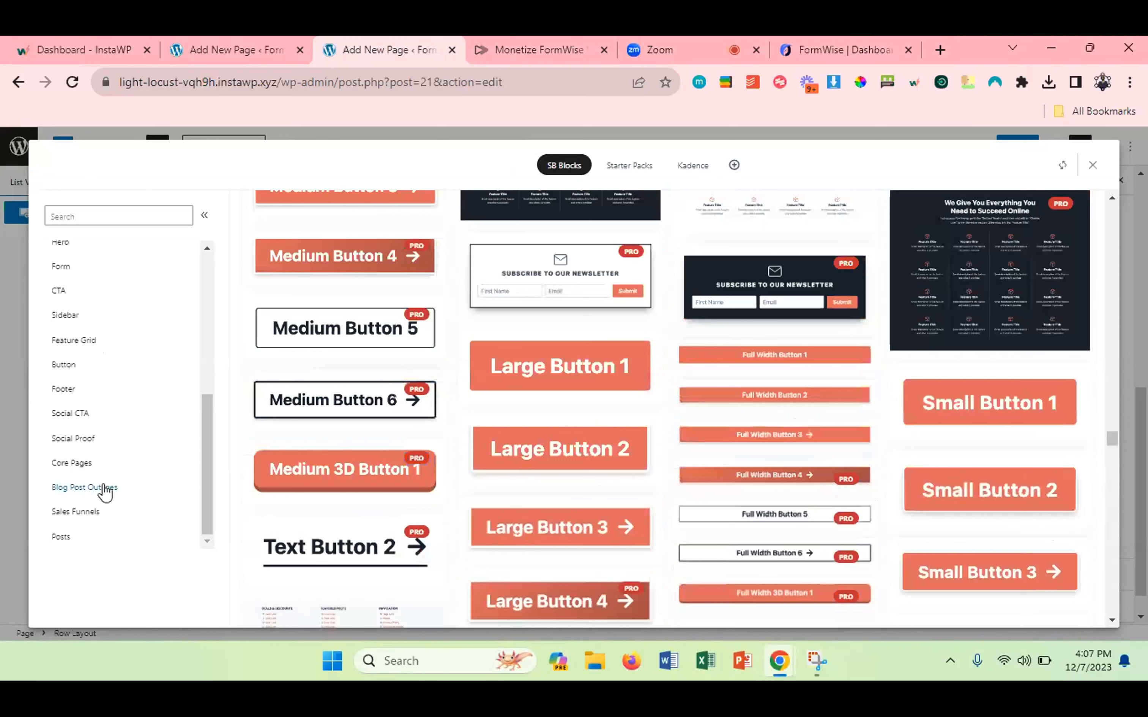
left_click(112, 520)
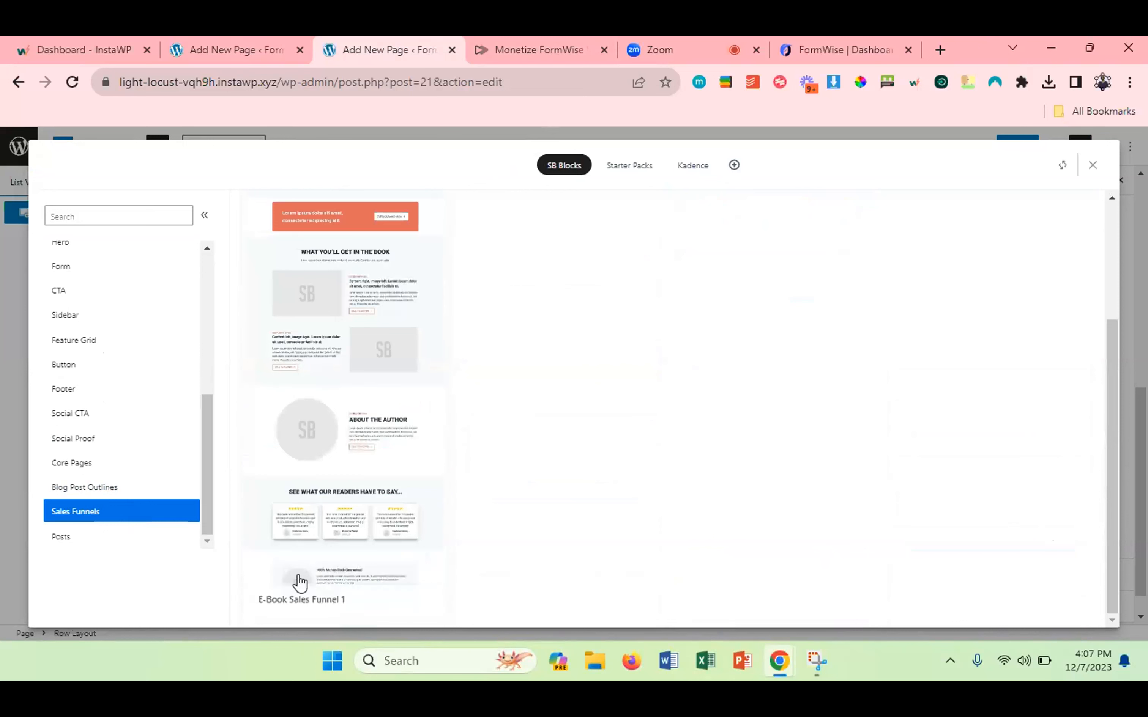
left_click(360, 361)
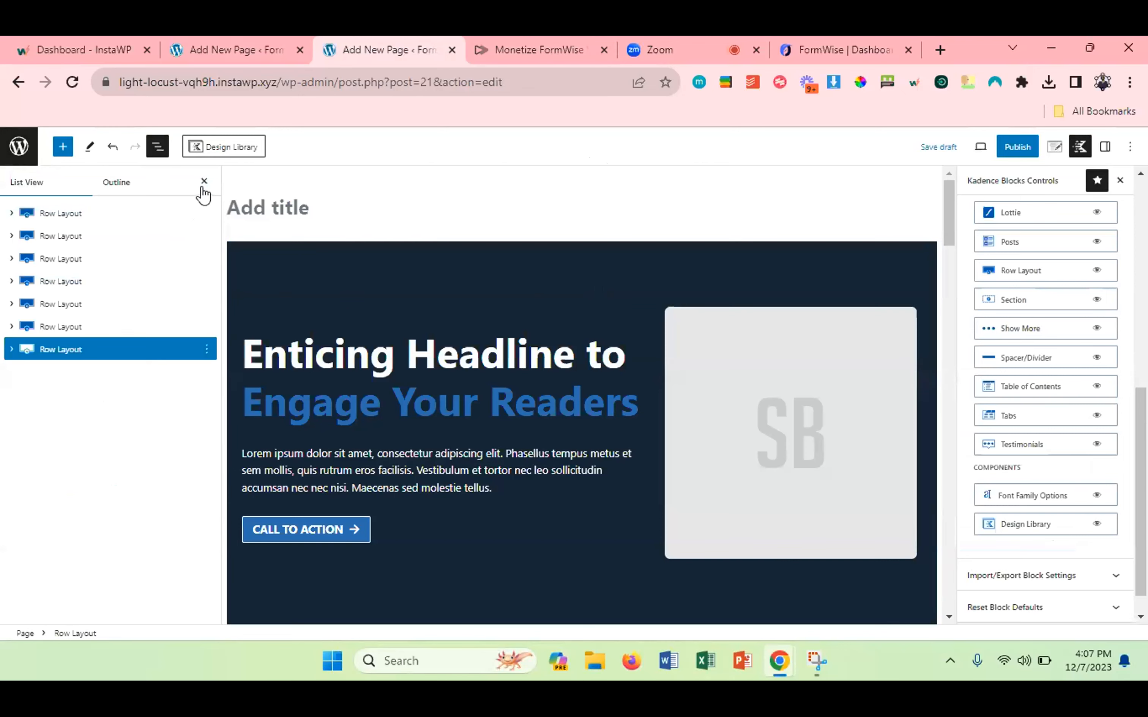
left_click(202, 186)
scroll(441, 405, "down", 5)
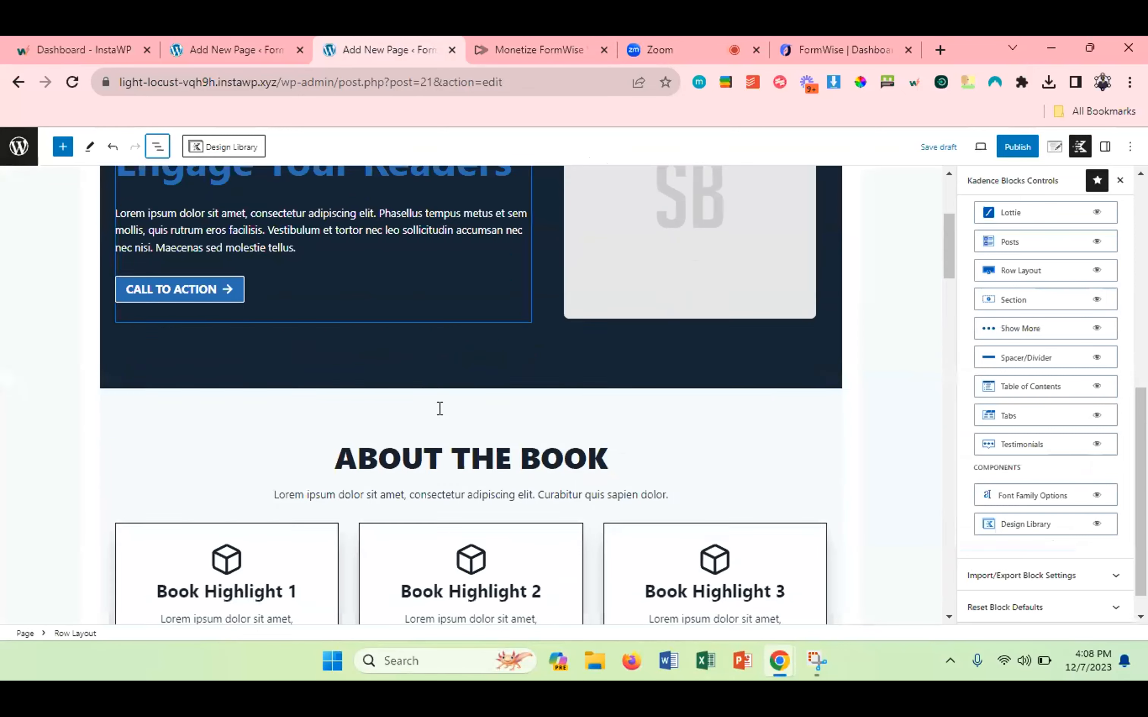
scroll(492, 444, "down", 20)
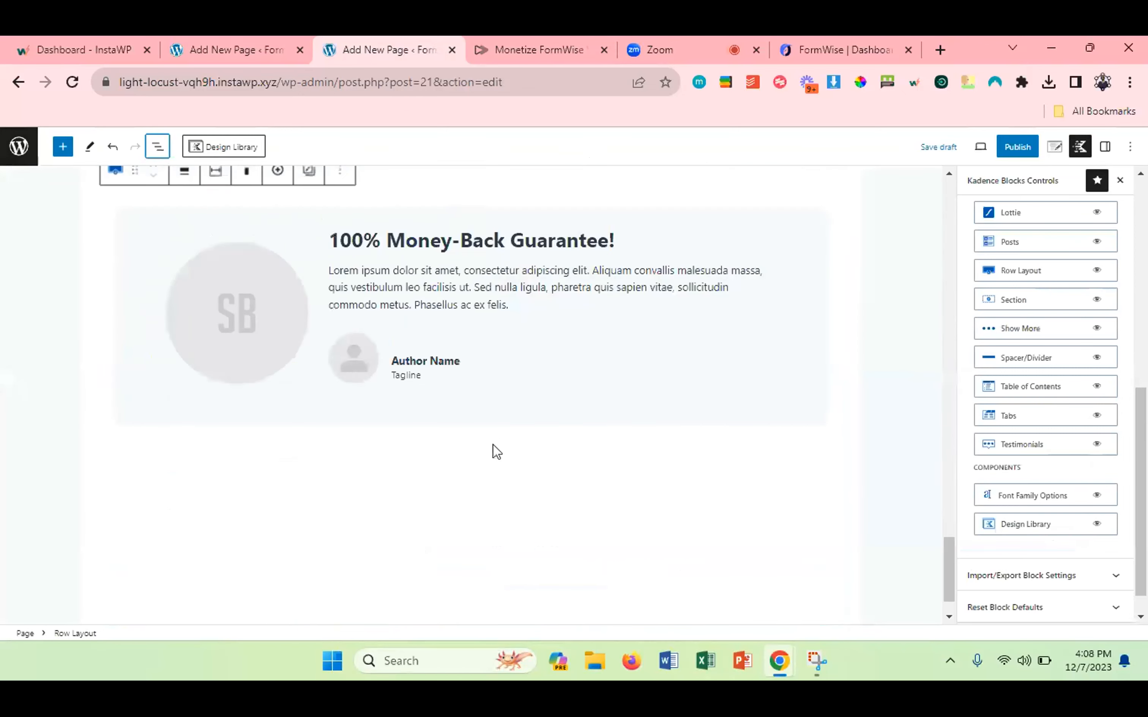
scroll(492, 444, "down", 1)
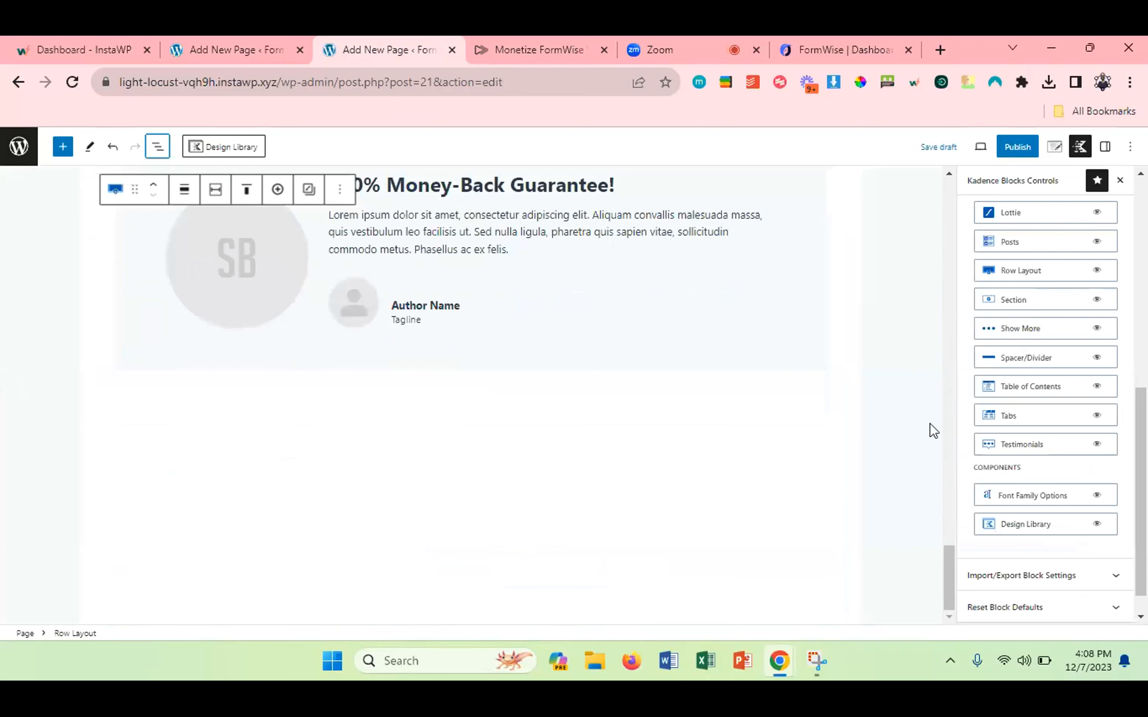
Disable the header and footer in the page settings and publish the page.
left_click(1054, 146)
left_click(978, 601)
left_click(978, 583)
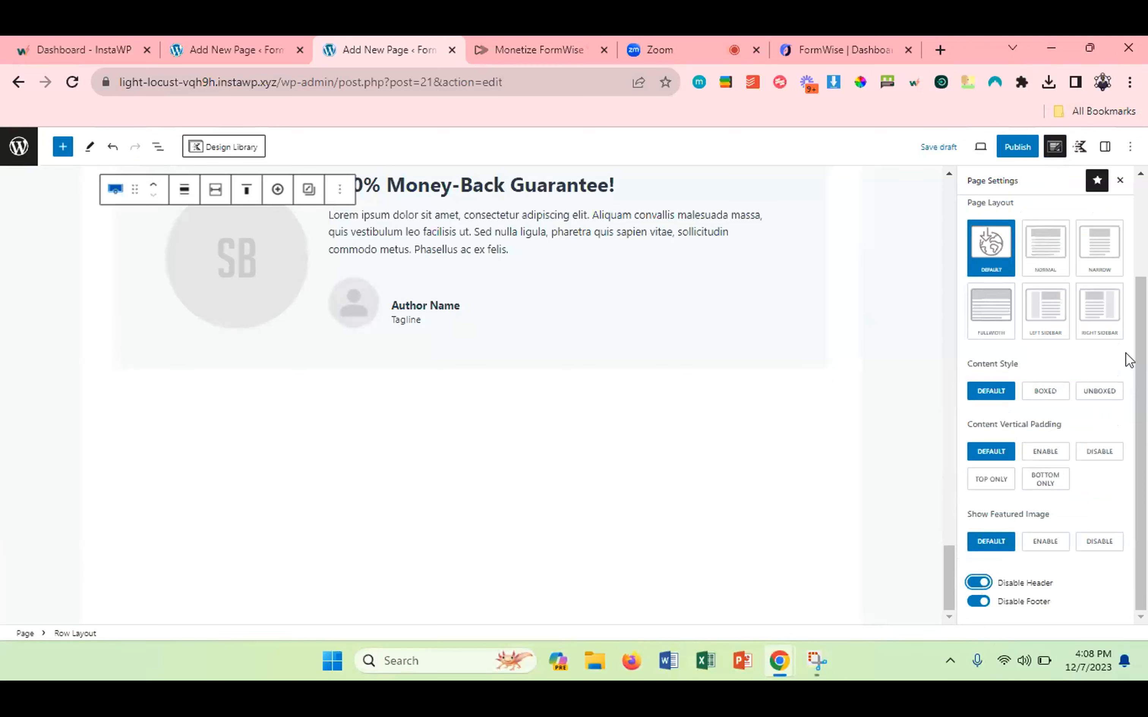
left_click(1024, 150)
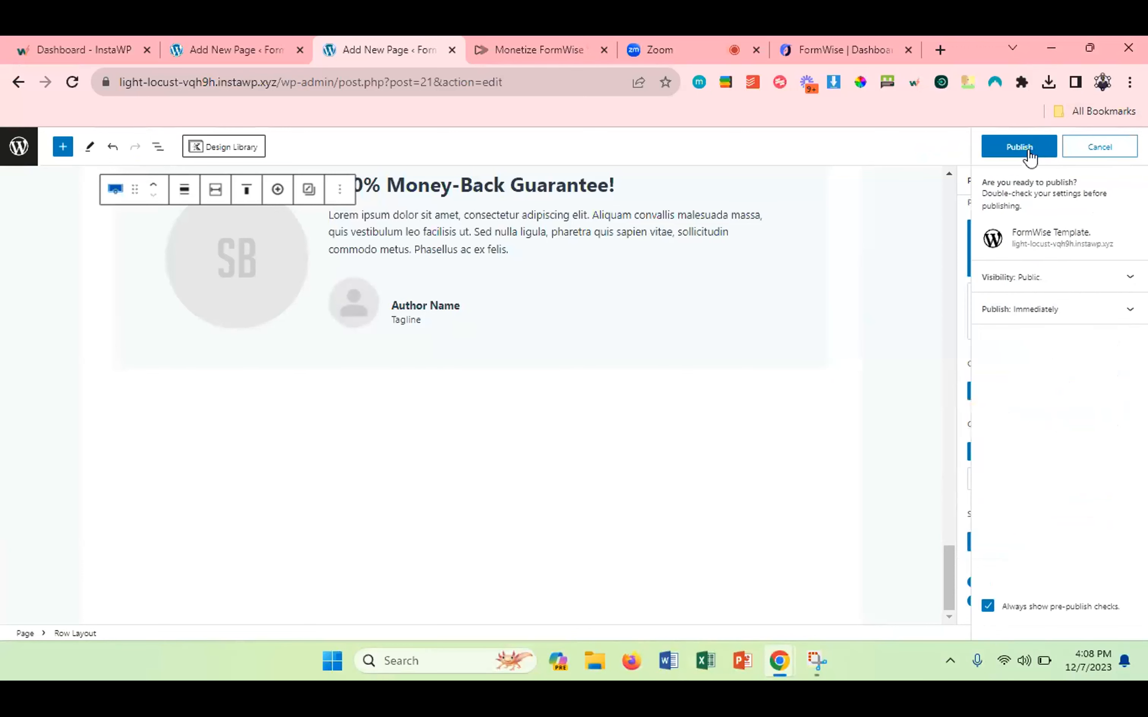
left_click(1002, 146)
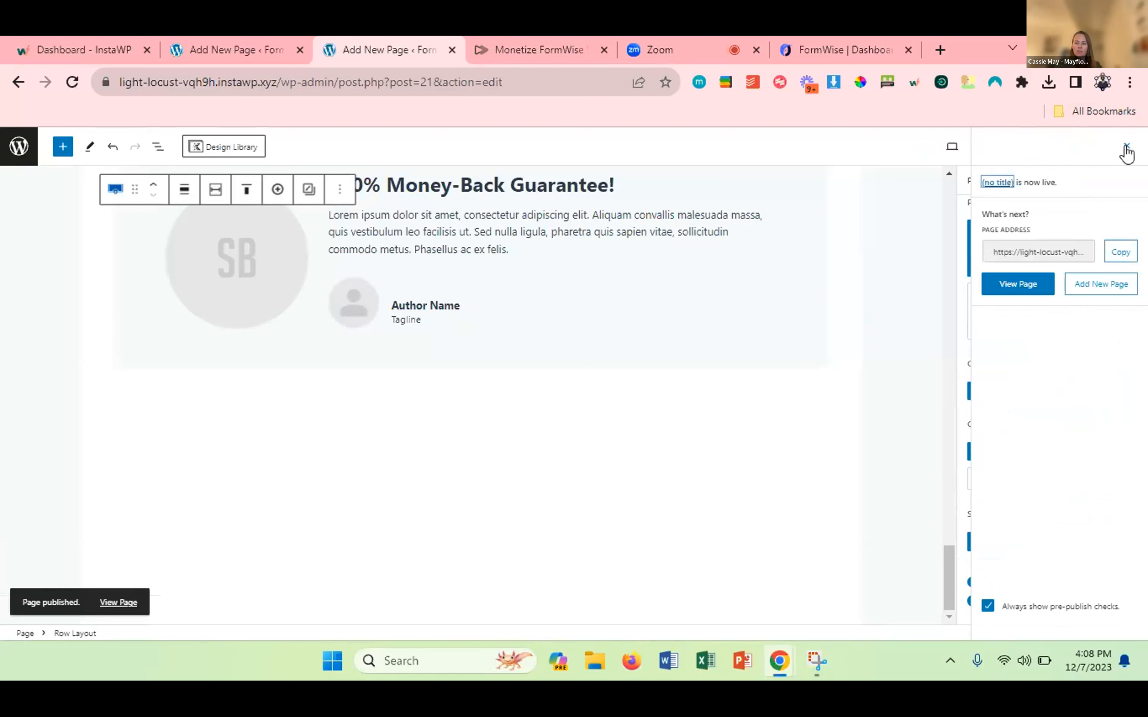
left_click(1124, 148)
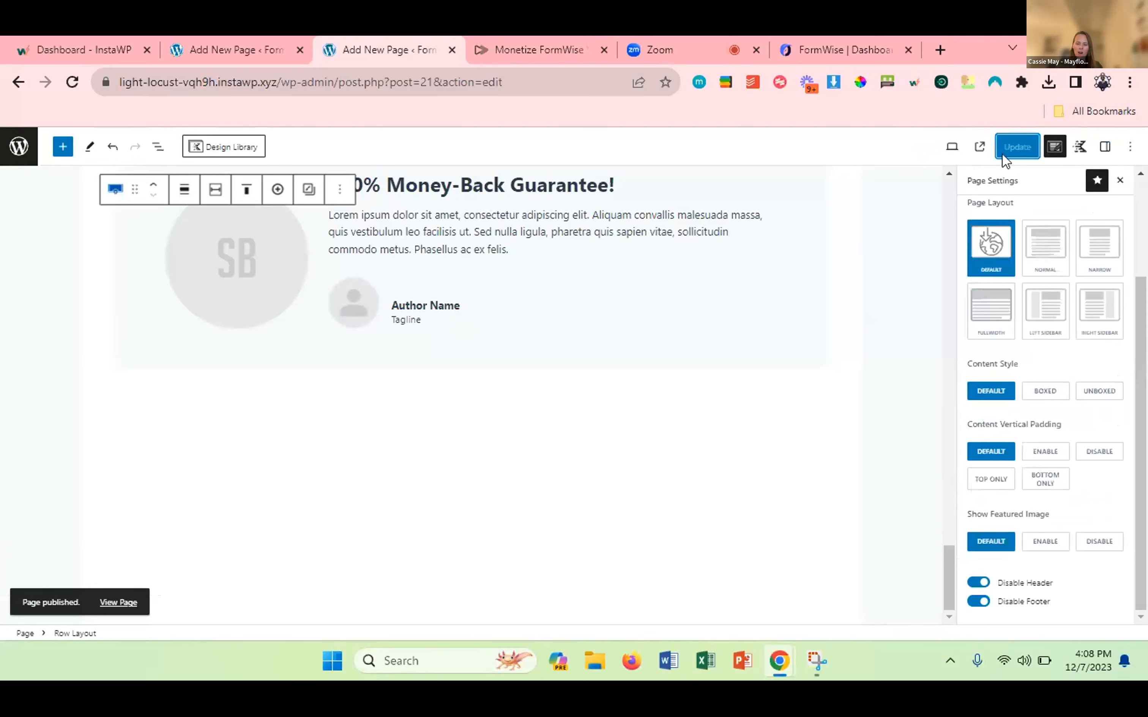
Disable the page title and content vertical padding, set the layout to Fullwidth and the content style to Unboxed, and update the page.
left_click(1098, 151)
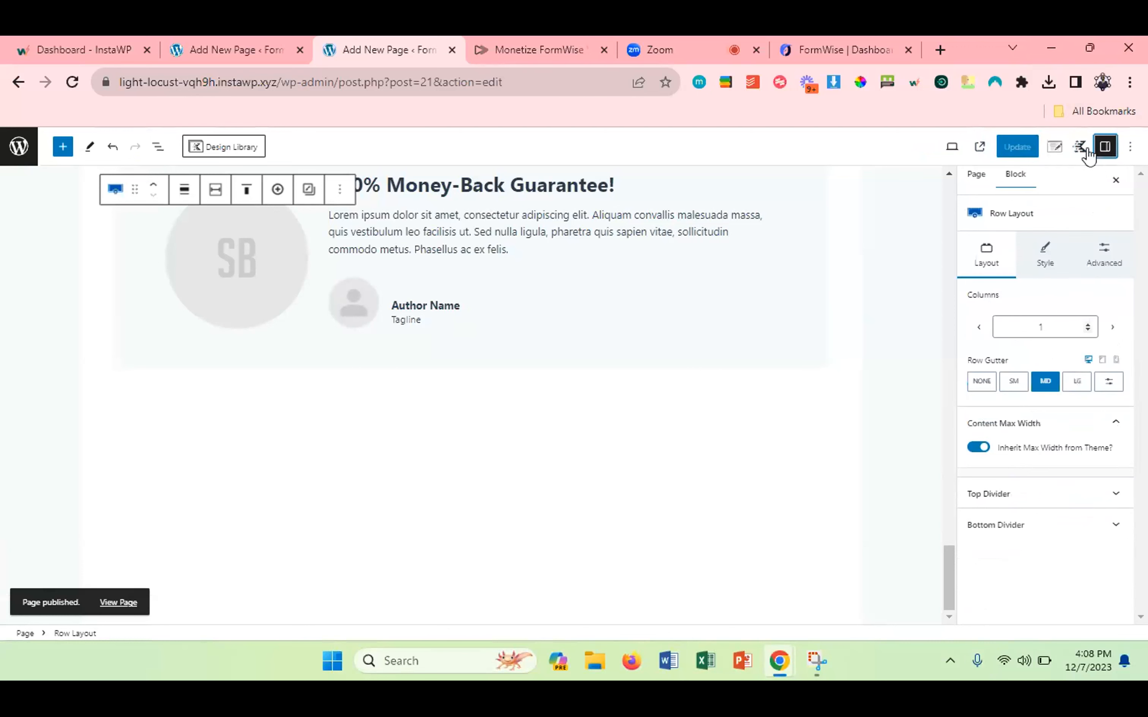
left_click(1080, 148)
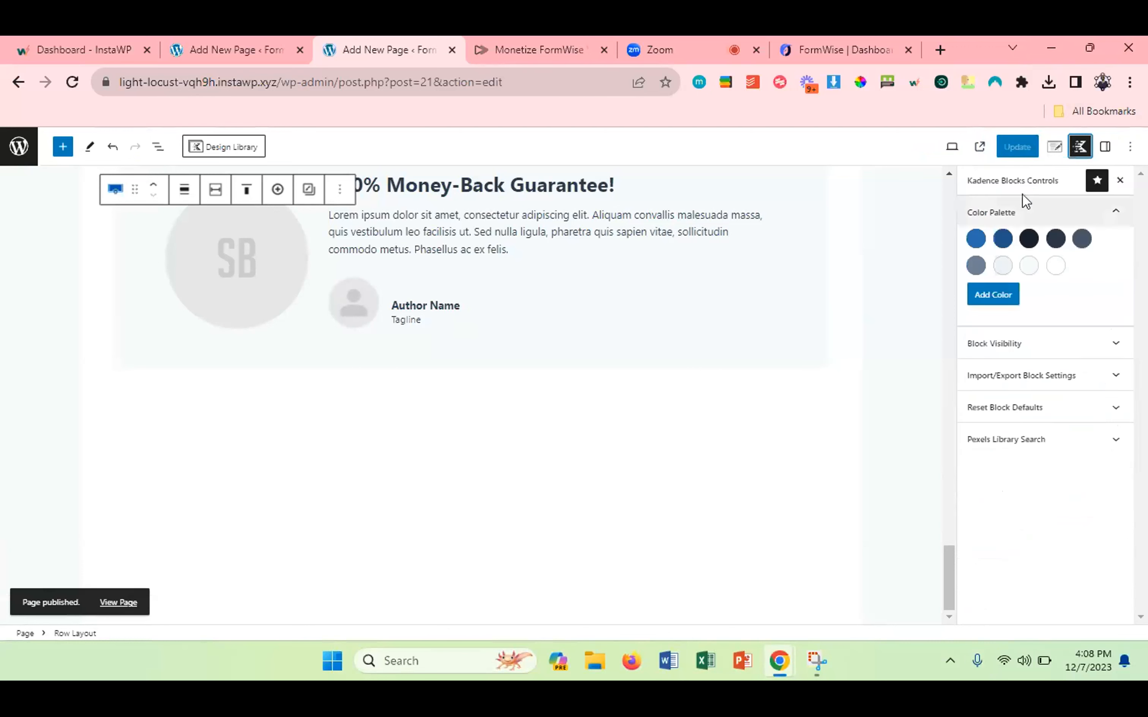
left_click(1055, 156)
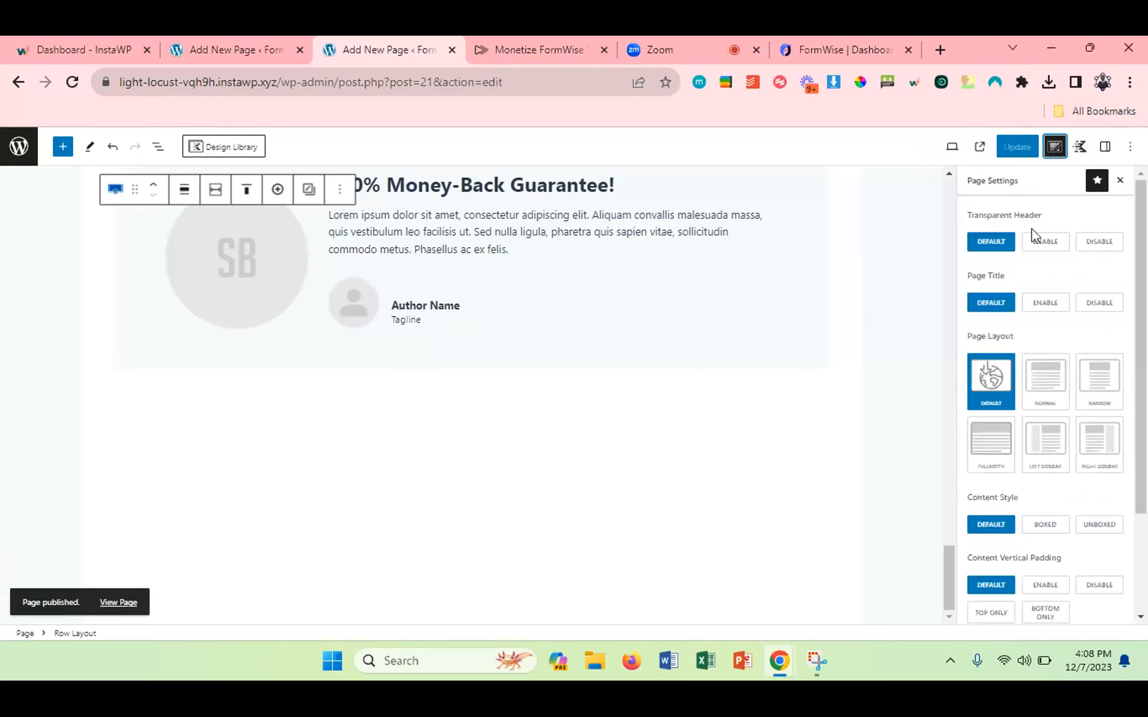
left_click(1096, 304)
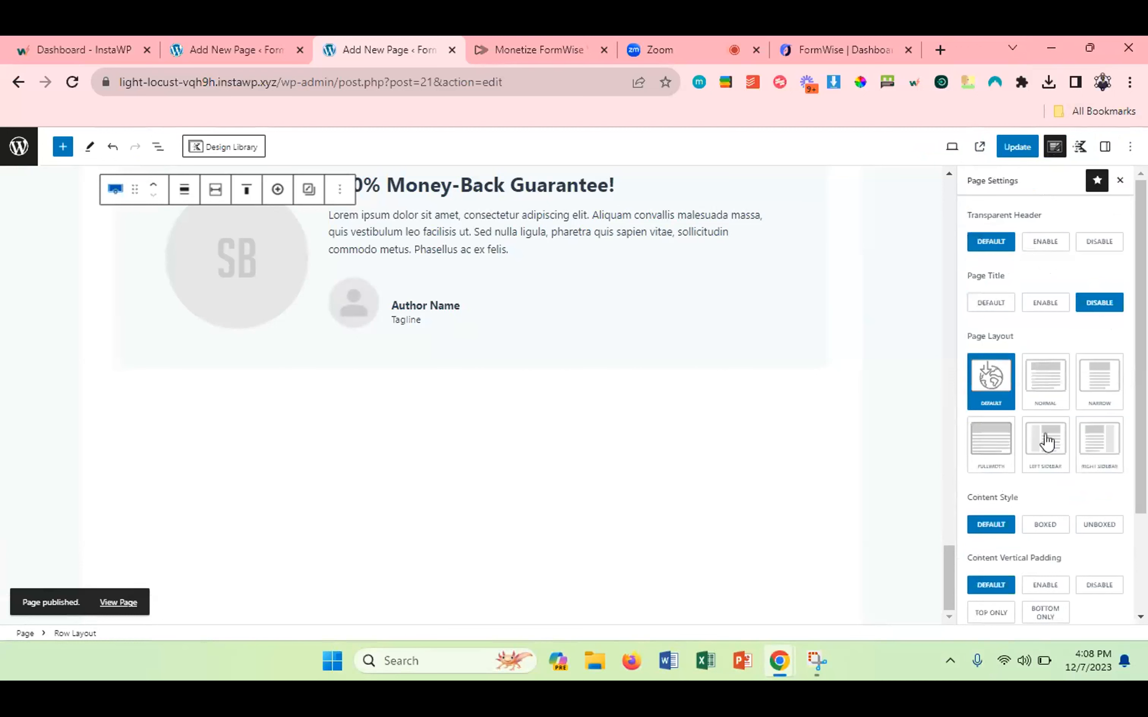
left_click(995, 448)
left_click(1083, 525)
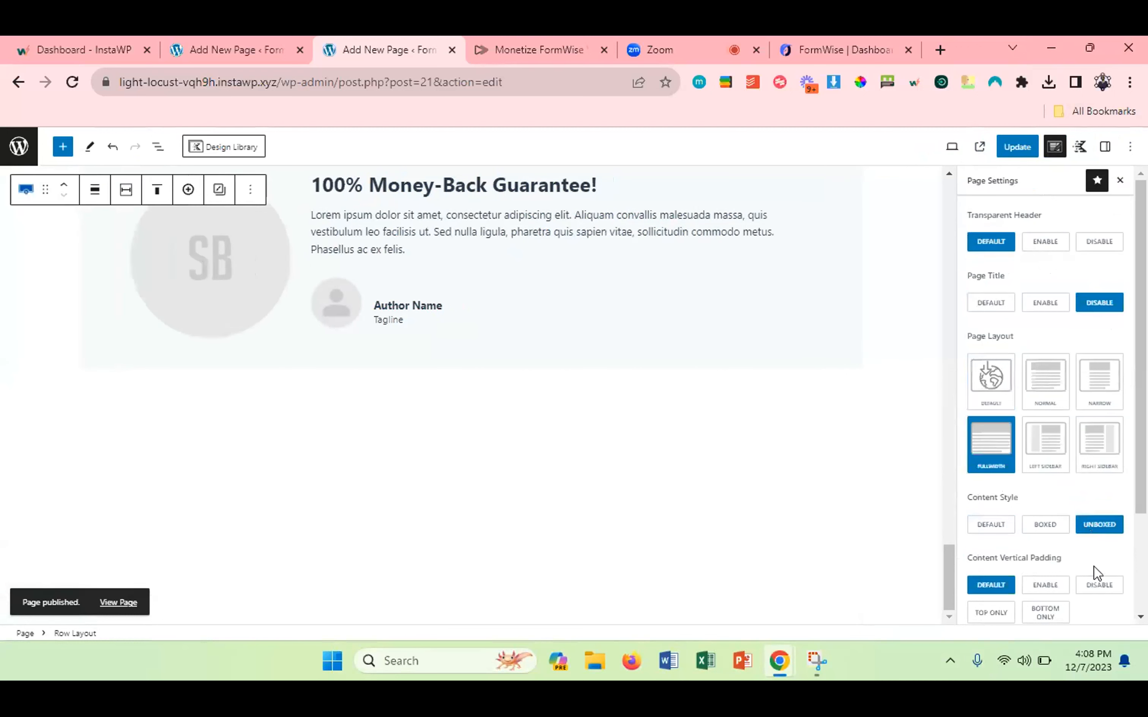
left_click(1092, 589)
left_click(1014, 157)
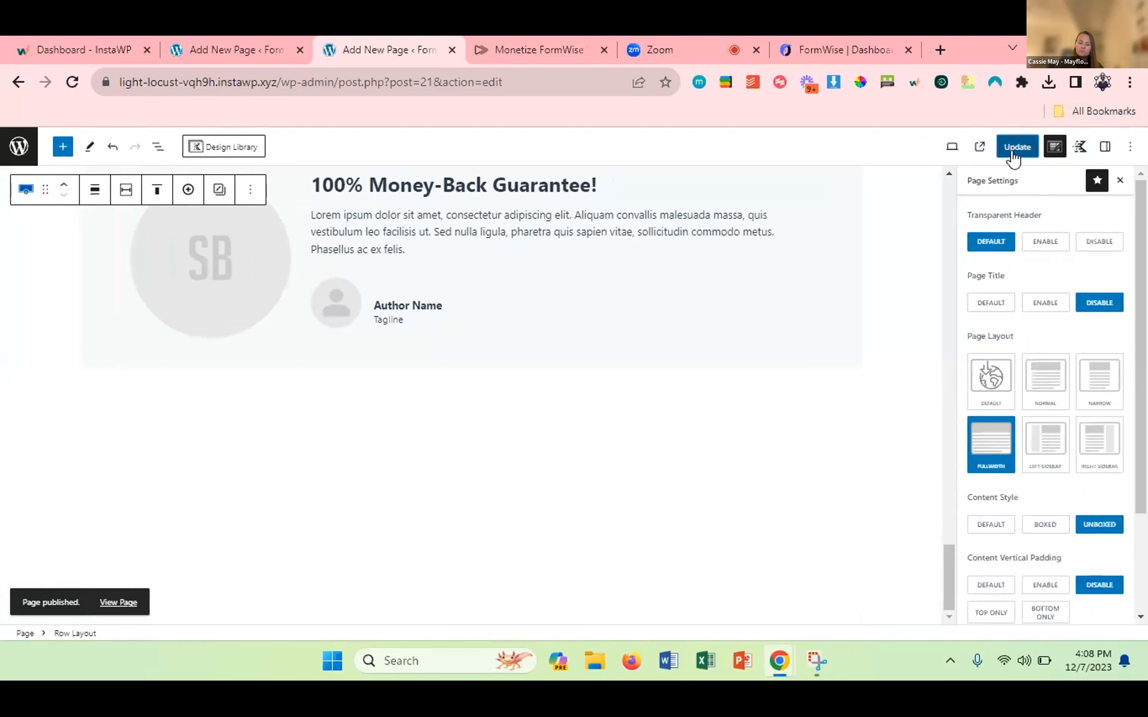
View the published page and examine the e-book sales funnel from the hero section to the money-back guarantee.
left_click(976, 152)
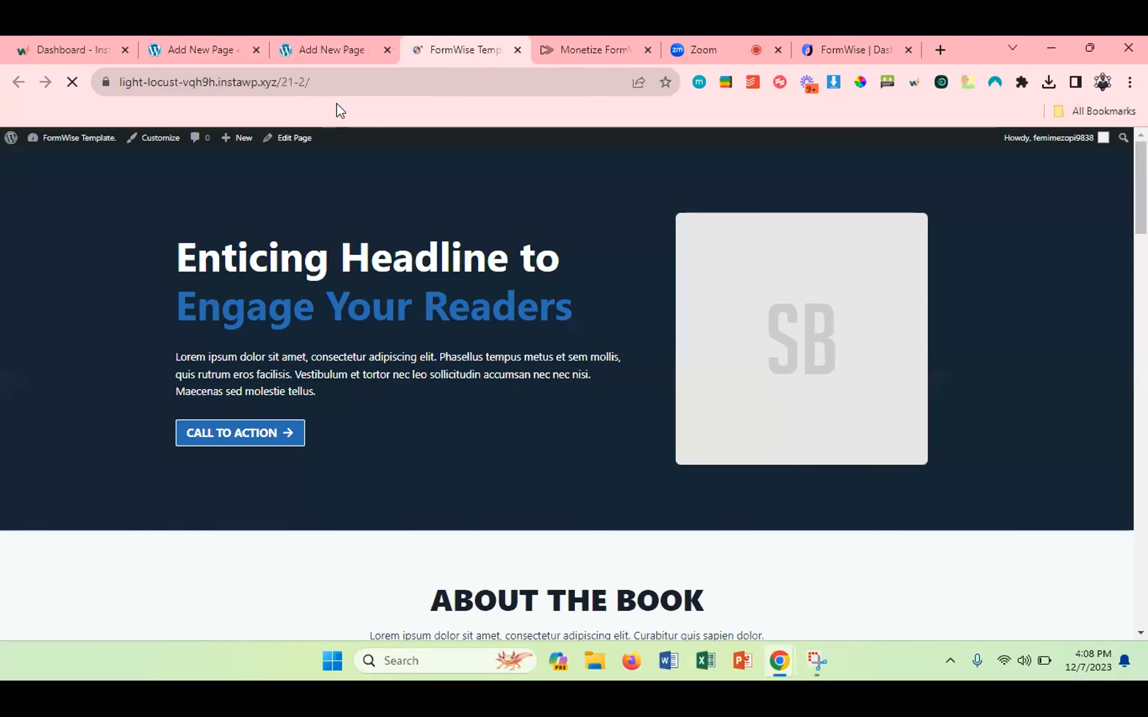
scroll(602, 448, "down", 5)
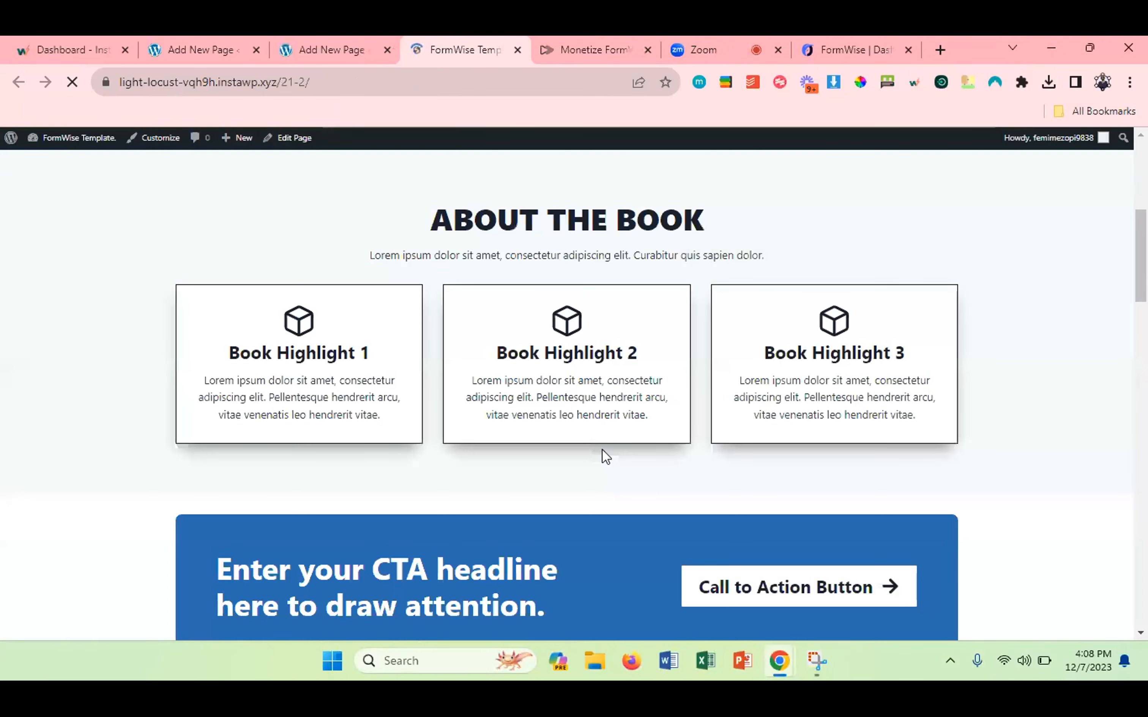
scroll(602, 449, "down", 18)
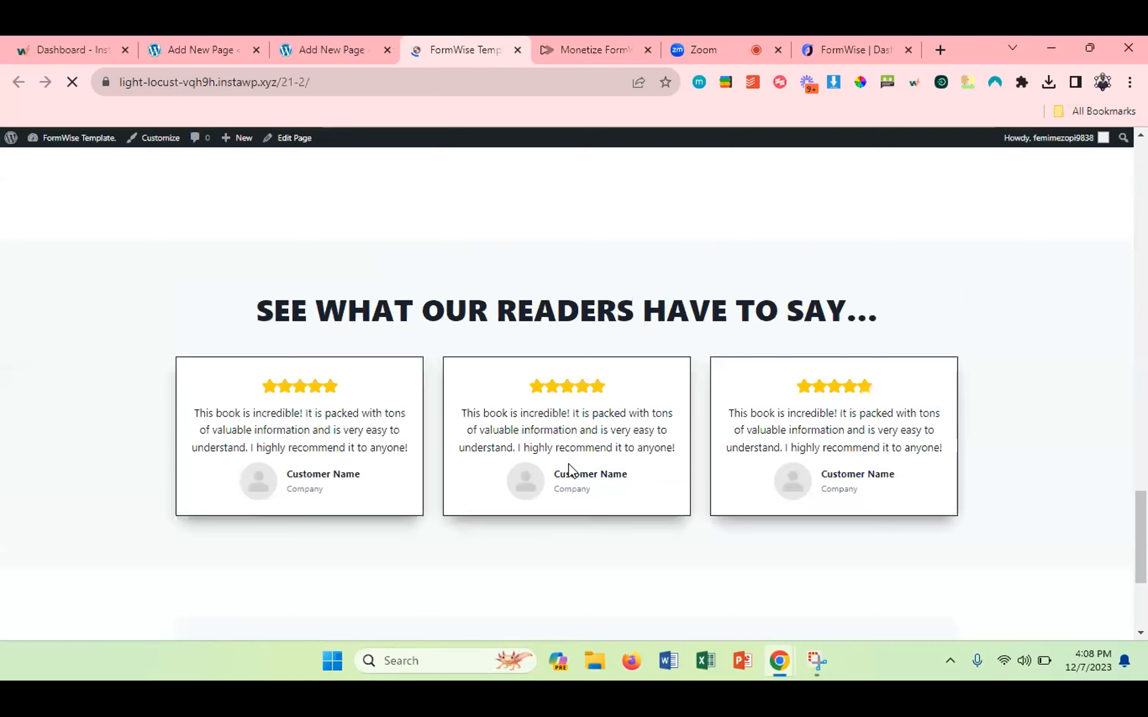
scroll(568, 464, "up", 5)
scroll(569, 463, "up", 20)
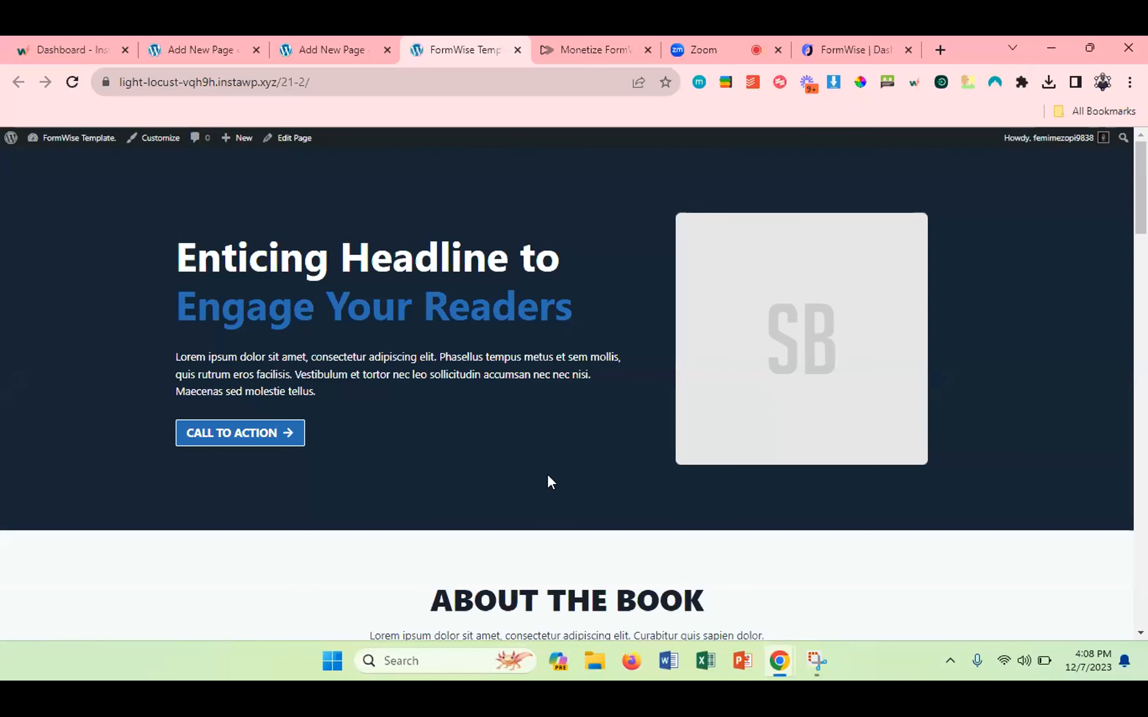
scroll(547, 476, "down", 20)
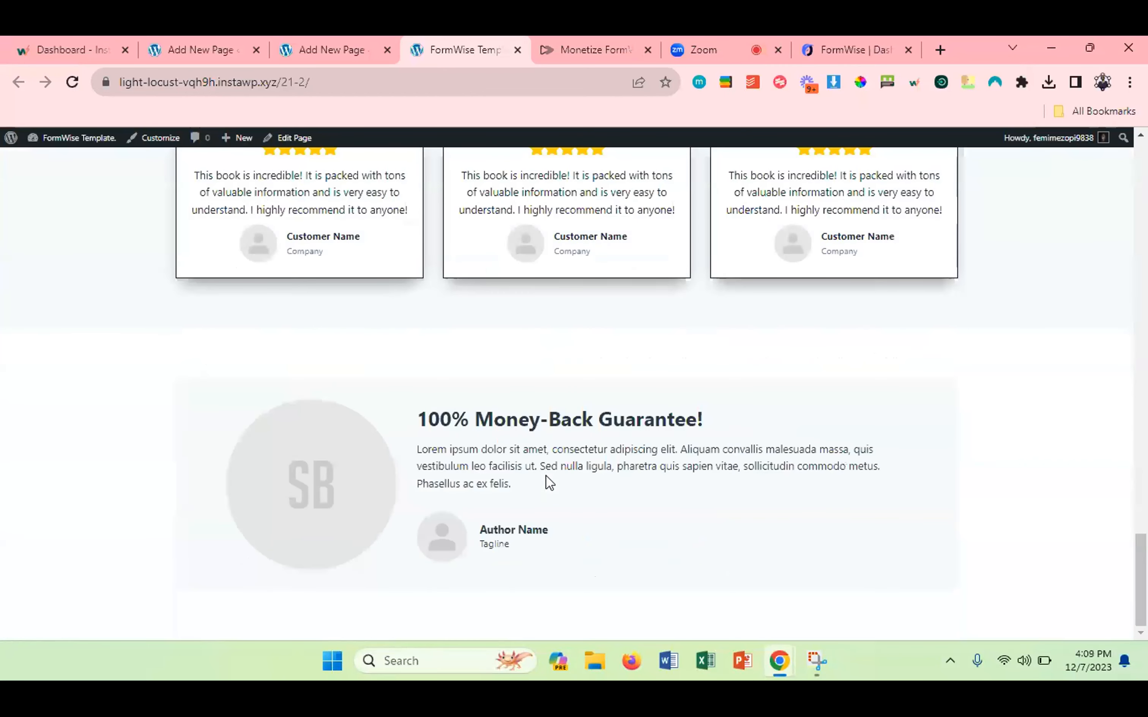
scroll(546, 475, "up", 10)
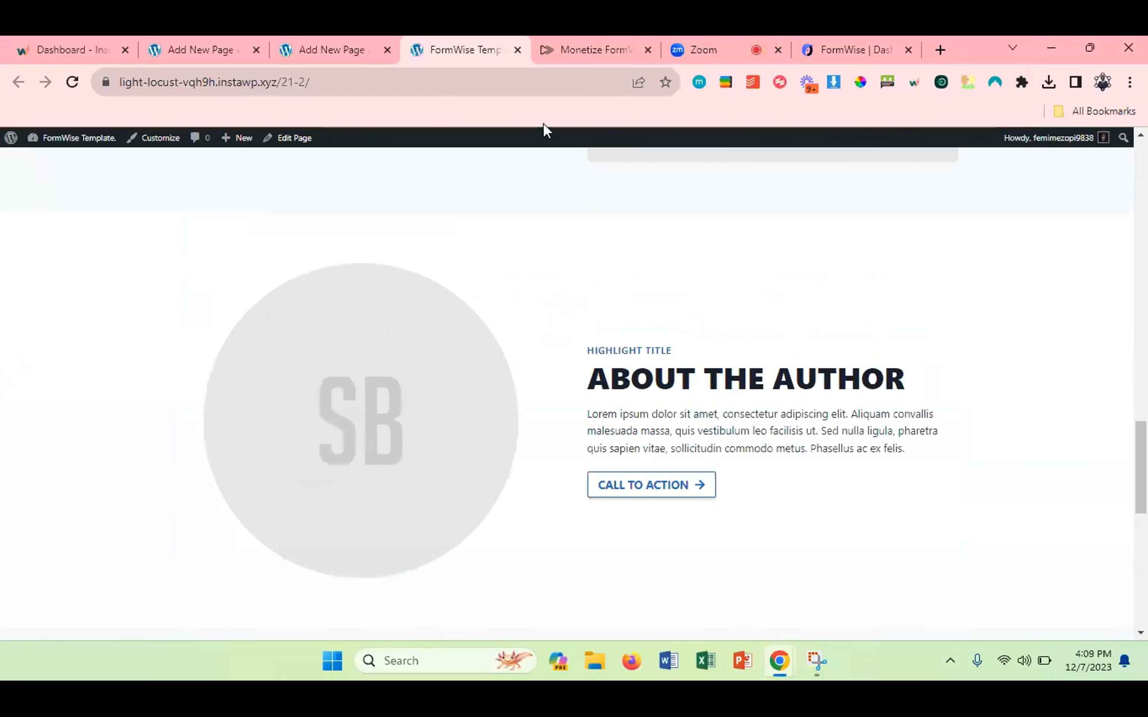
Return to the page editor and move the reader testimonials row up to directly below the About the Book section.
left_click(329, 38)
scroll(287, 342, "up", 5)
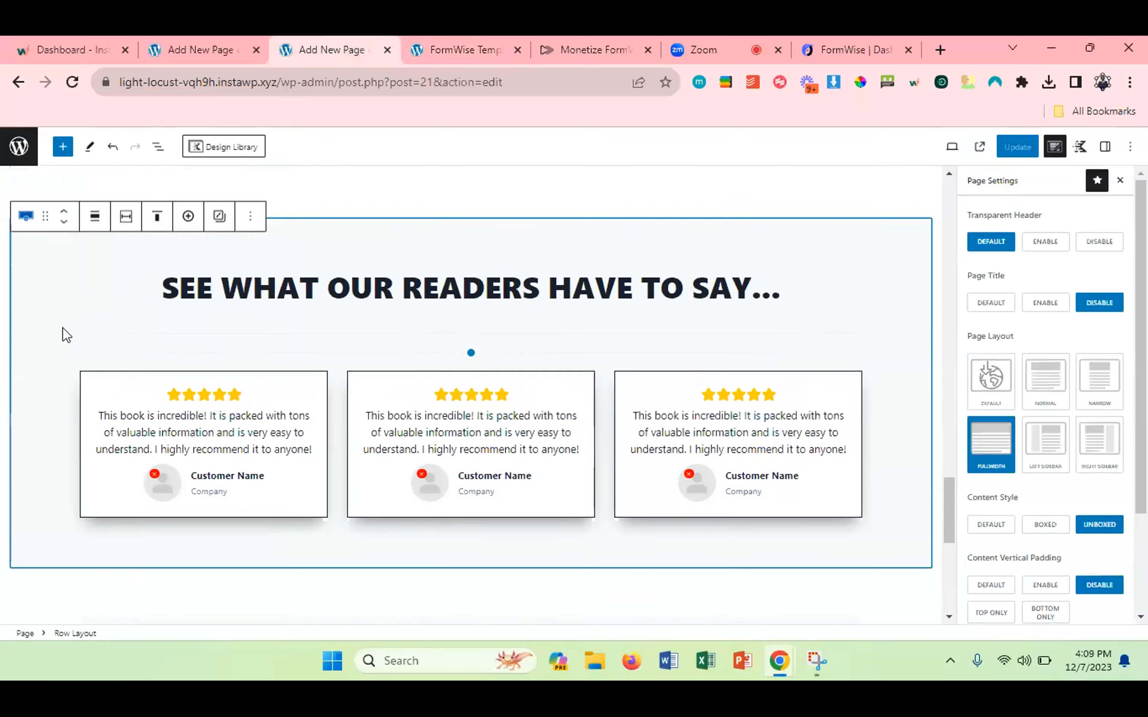
scroll(62, 327, "up", 4)
left_click(65, 305)
left_click(66, 304)
left_click(65, 305)
left_click(66, 305)
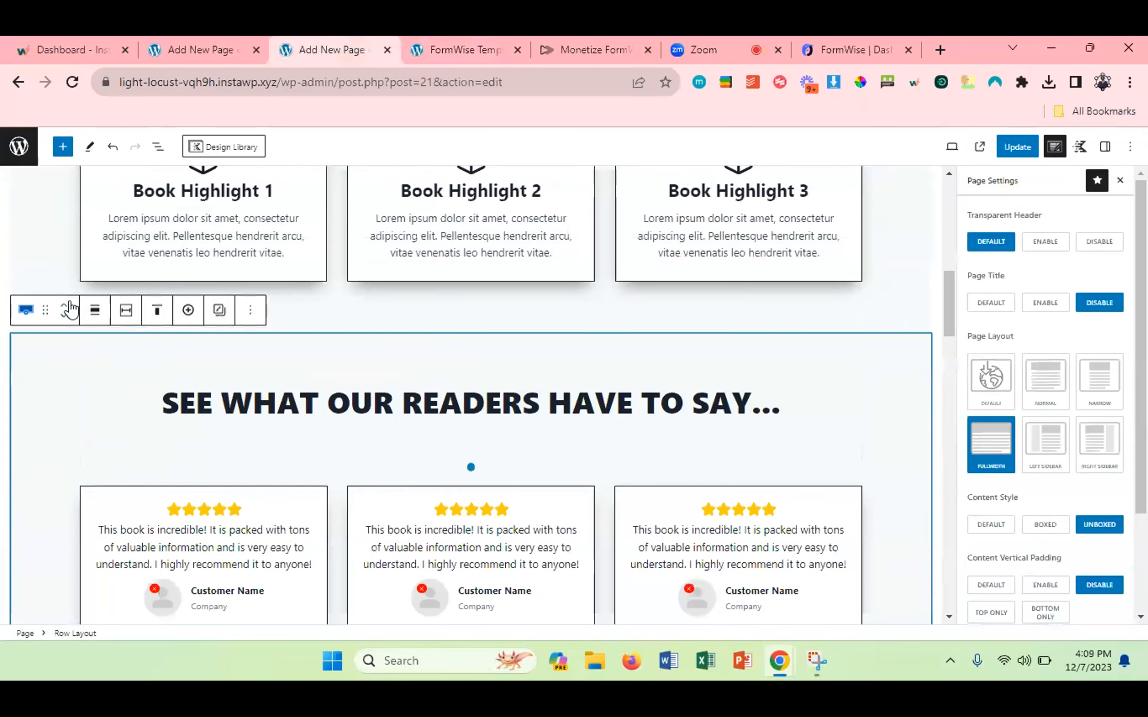
Check the rearranged order of the sales page sections in the editor.
scroll(324, 304, "up", 7)
scroll(502, 401, "down", 6)
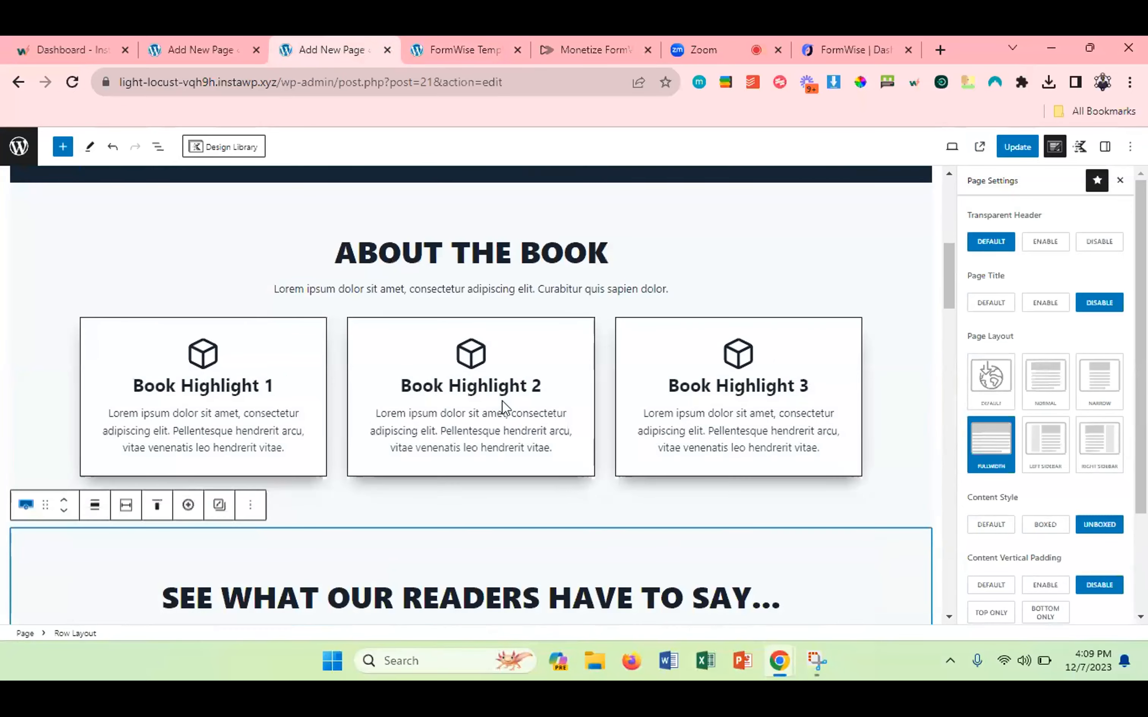
scroll(501, 390, "up", 10)
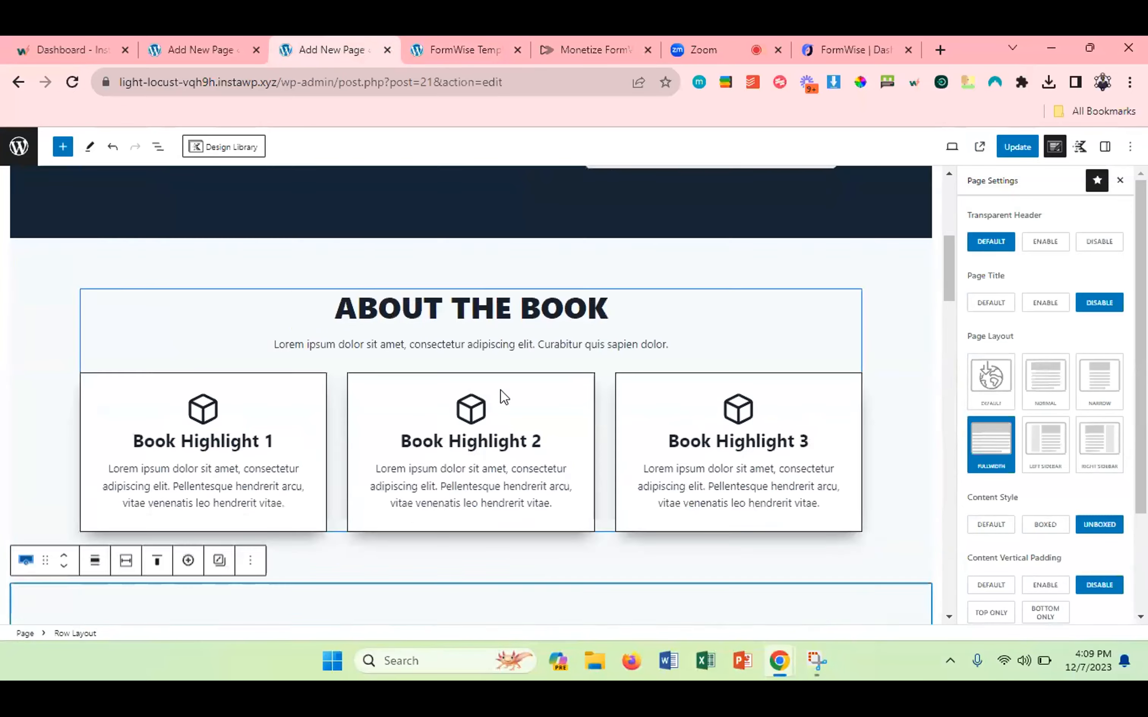
scroll(464, 366, "down", 5)
scroll(462, 411, "down", 20)
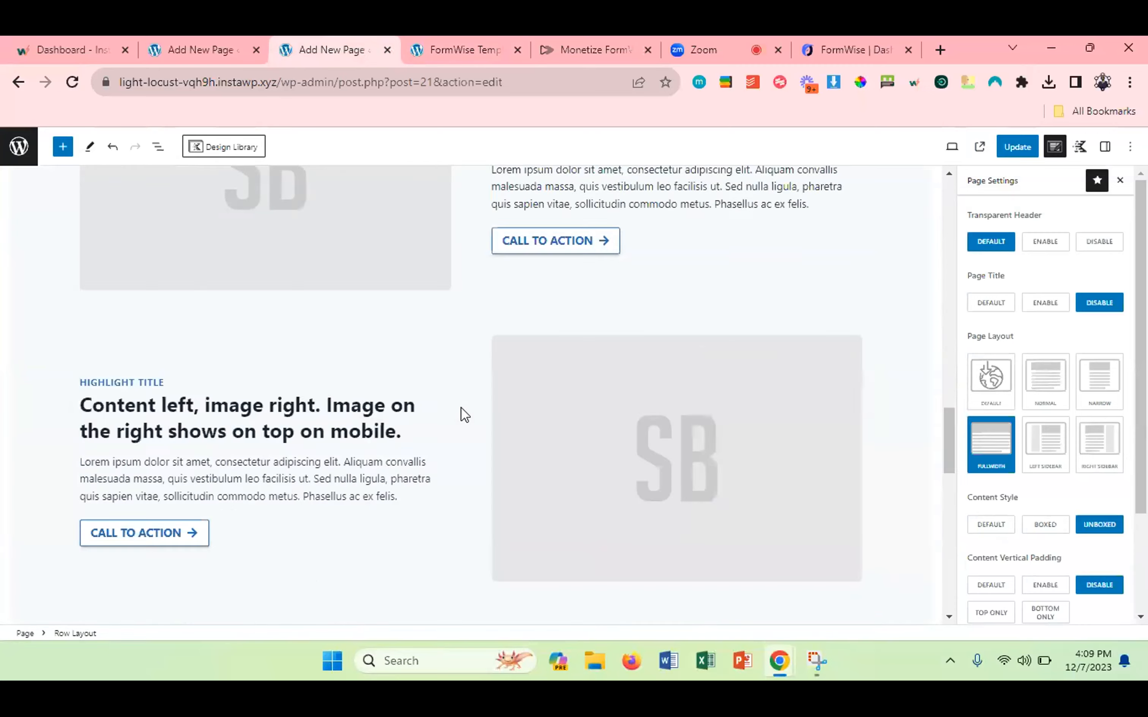
scroll(462, 410, "up", 13)
scroll(461, 407, "up", 10)
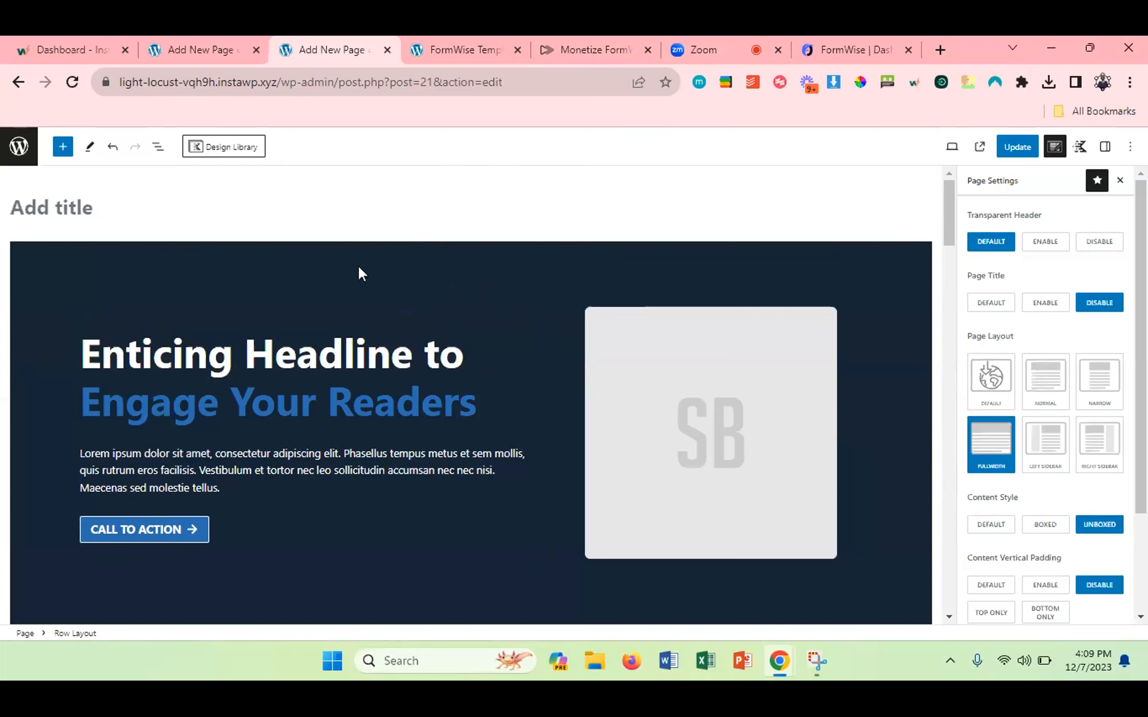
Close the sales page editor, leaving without saving the row changes, and switch to the Zoom meeting.
left_click(391, 55)
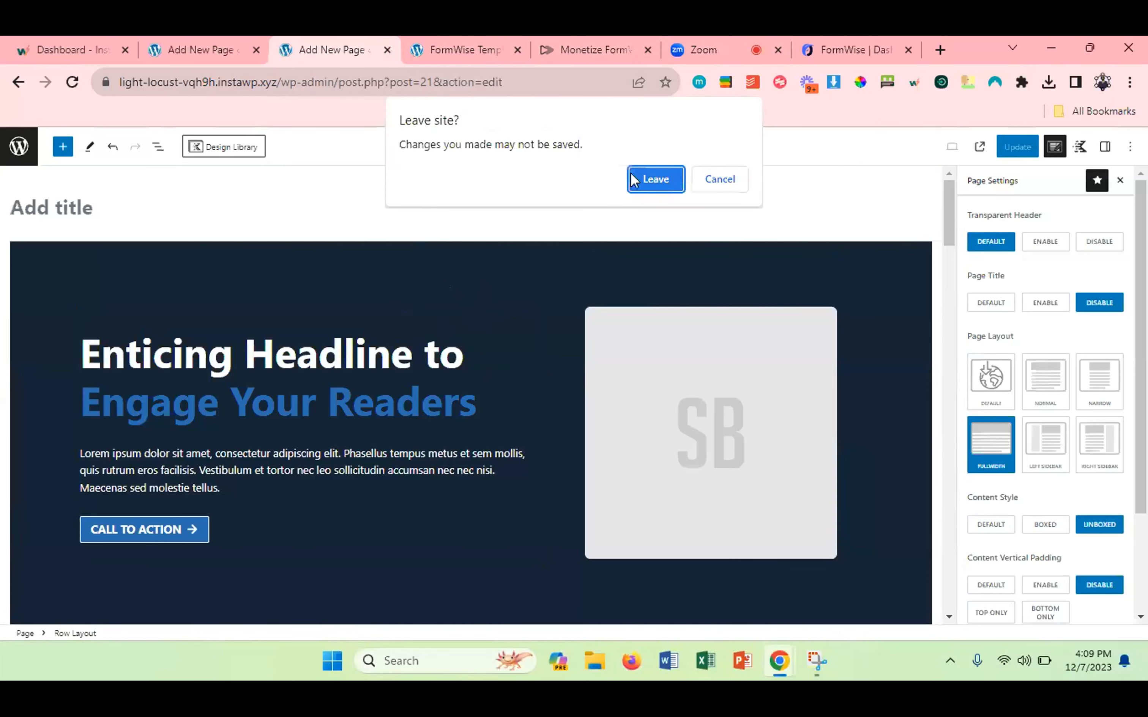
left_click(634, 178)
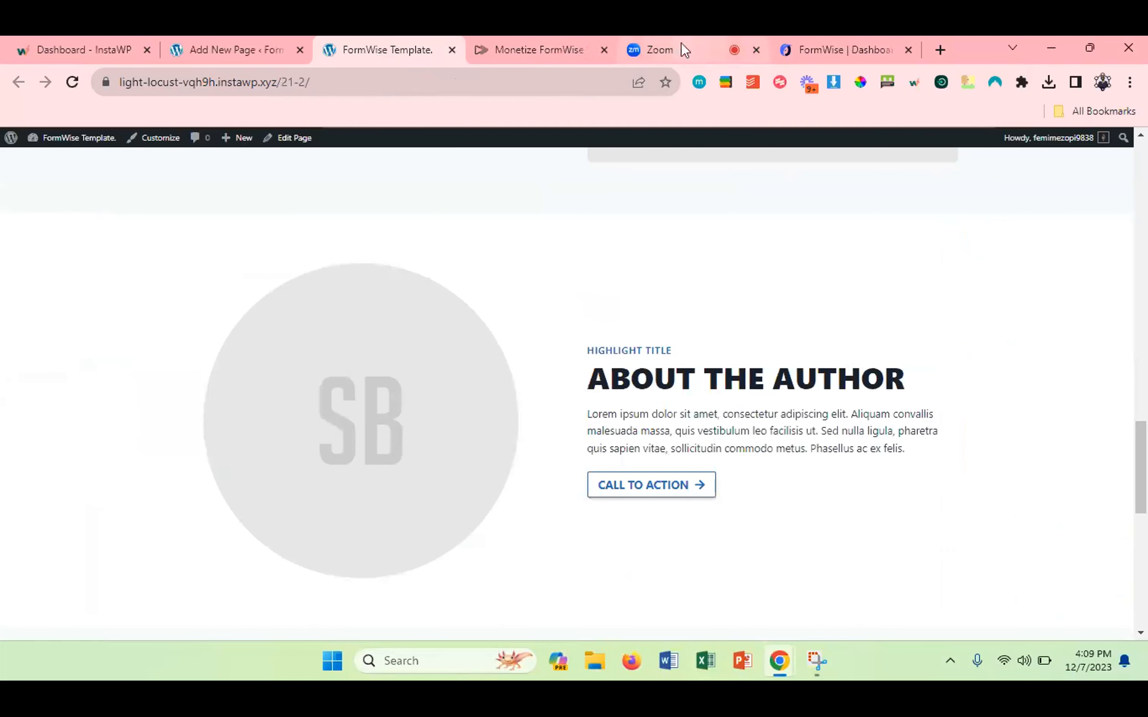
left_click(680, 43)
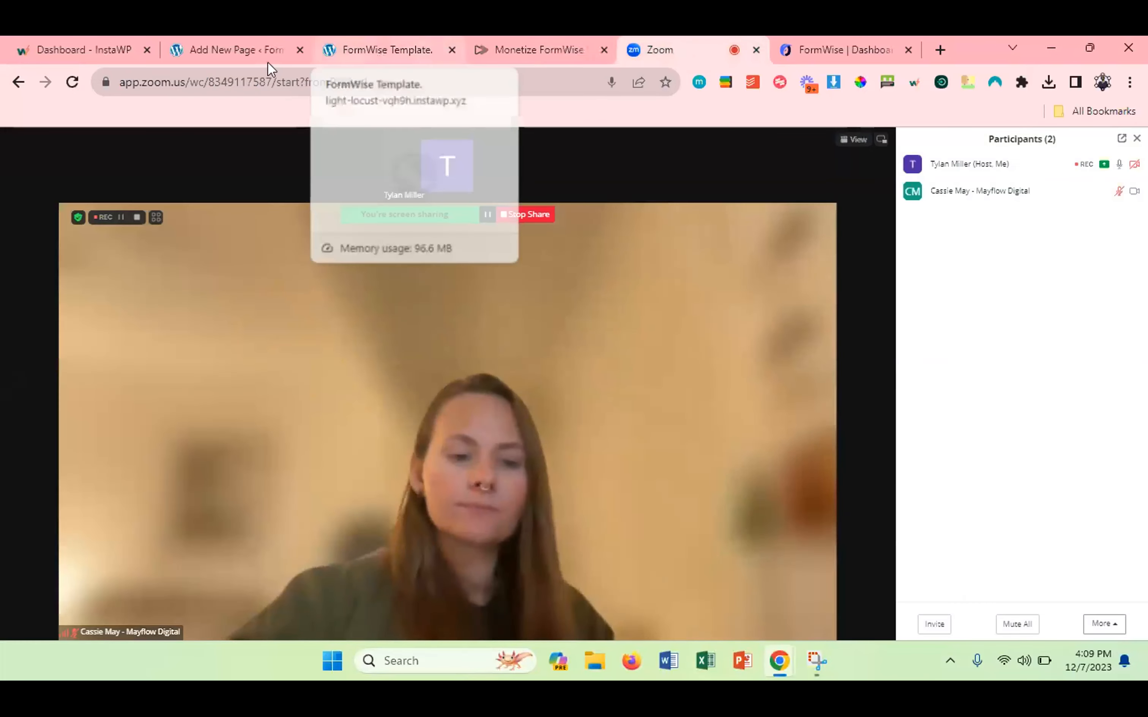
Close the untitled new page's editor, leaving without saving, and open the FormWise Template site's admin dashboard.
left_click(267, 61)
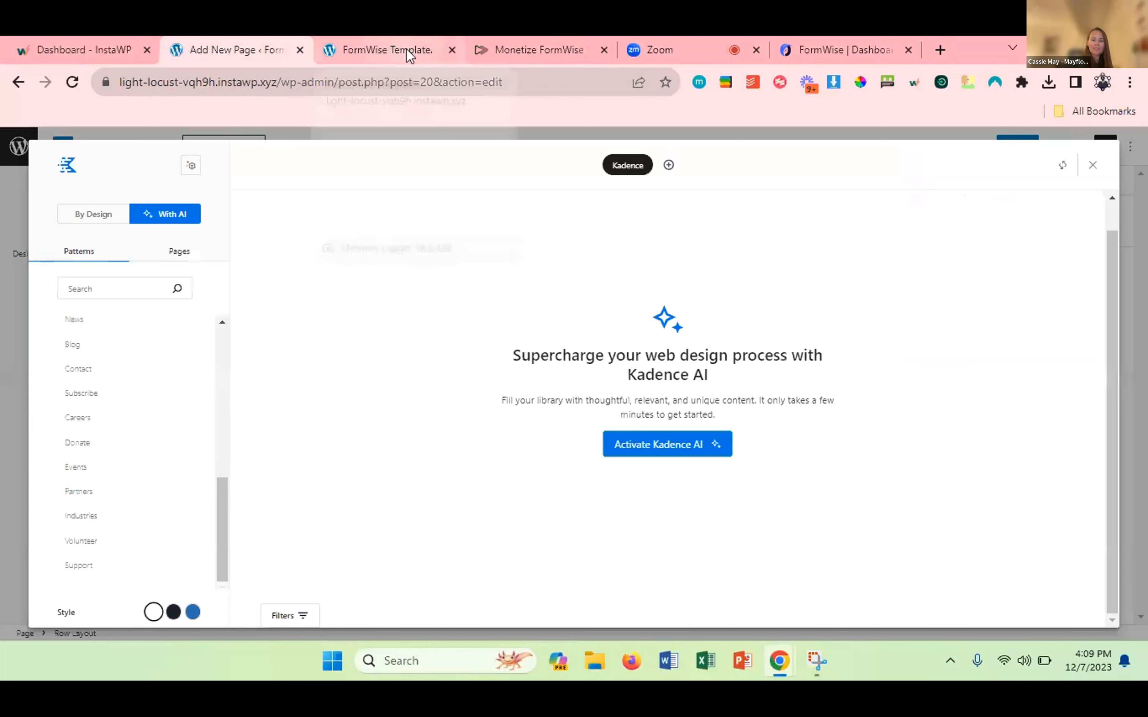
left_click(1089, 173)
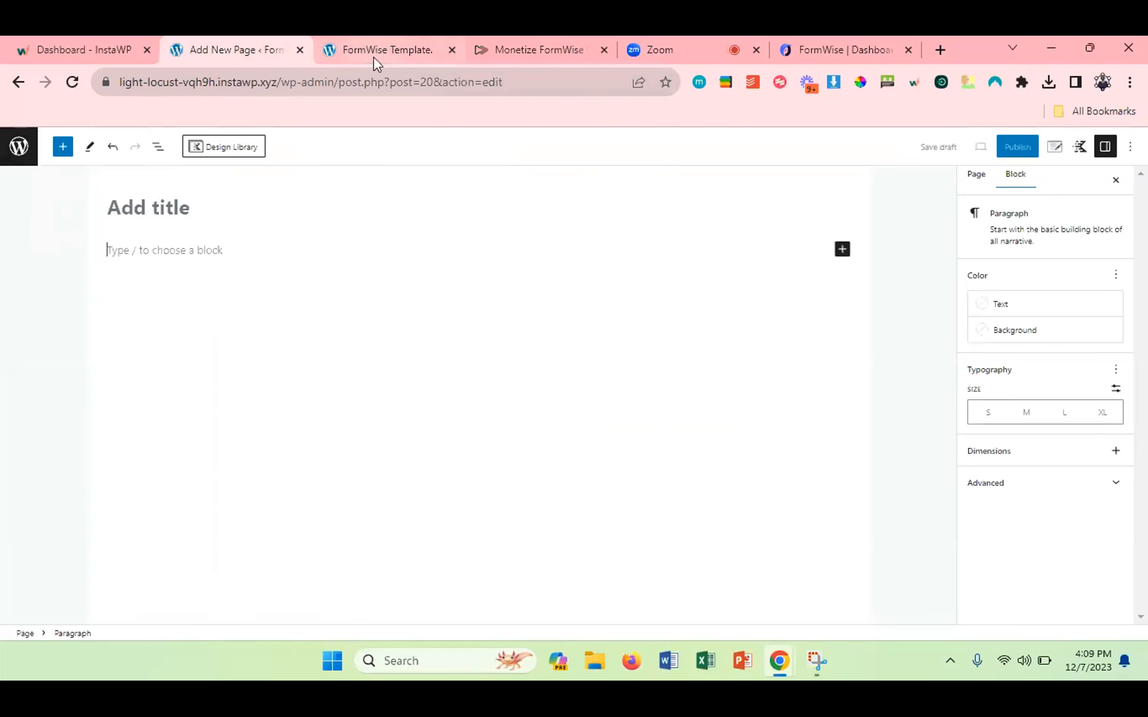
left_click(335, 43)
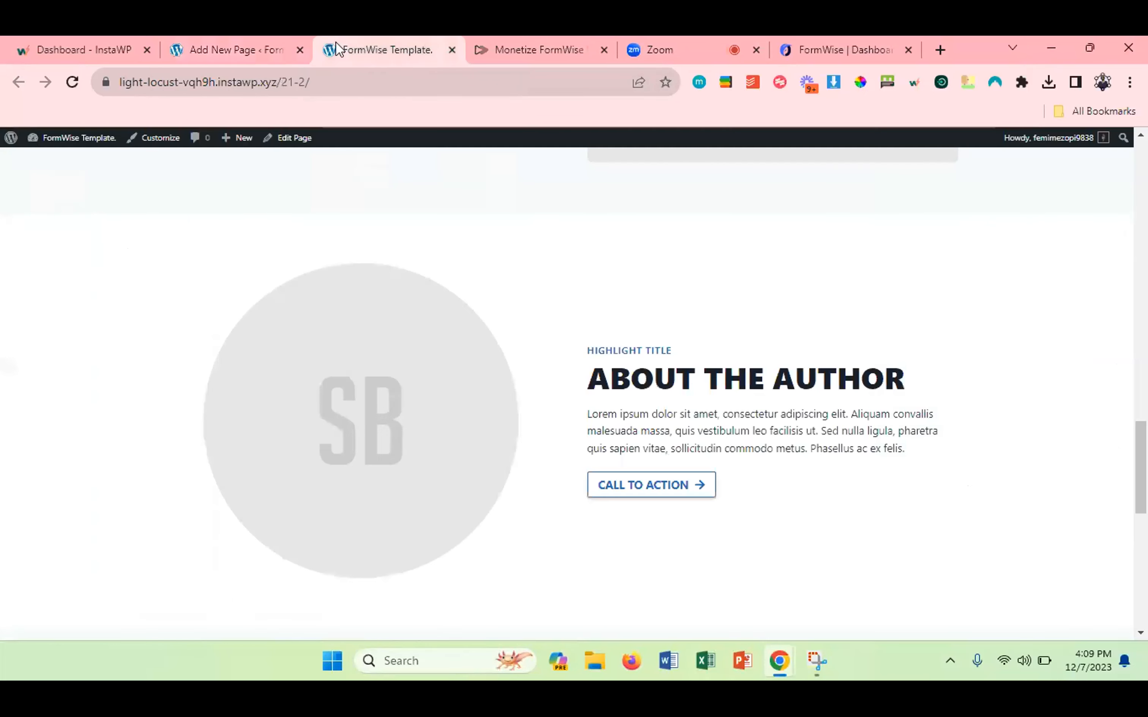
left_click(297, 48)
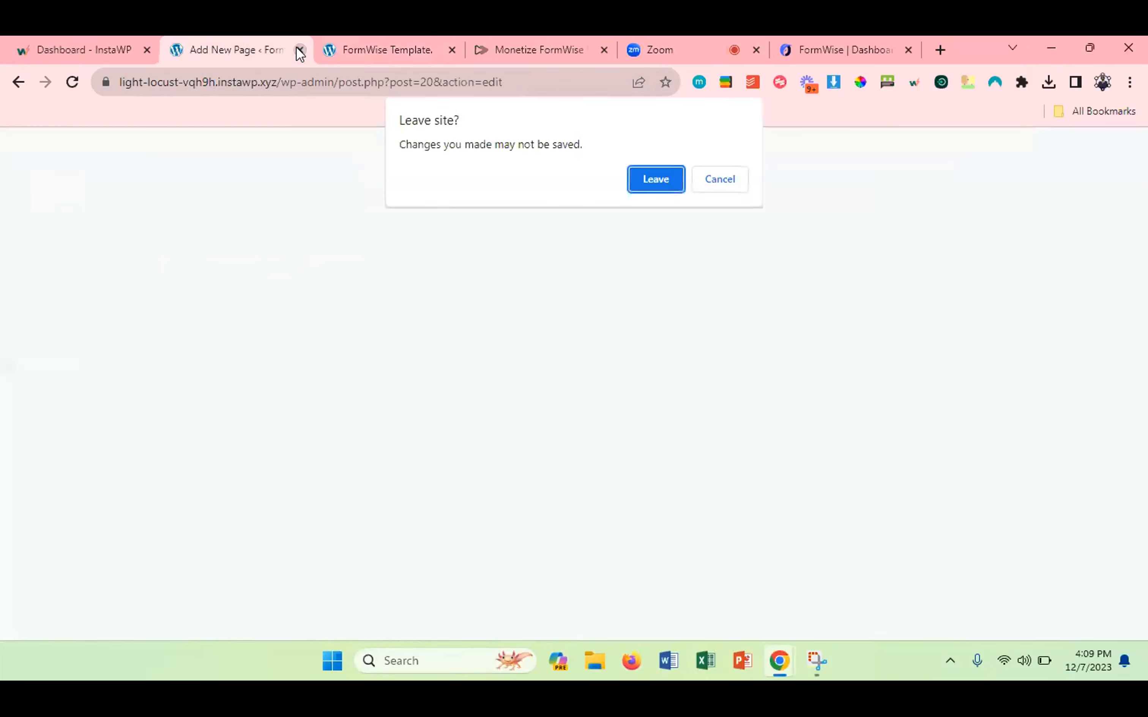
left_click(654, 180)
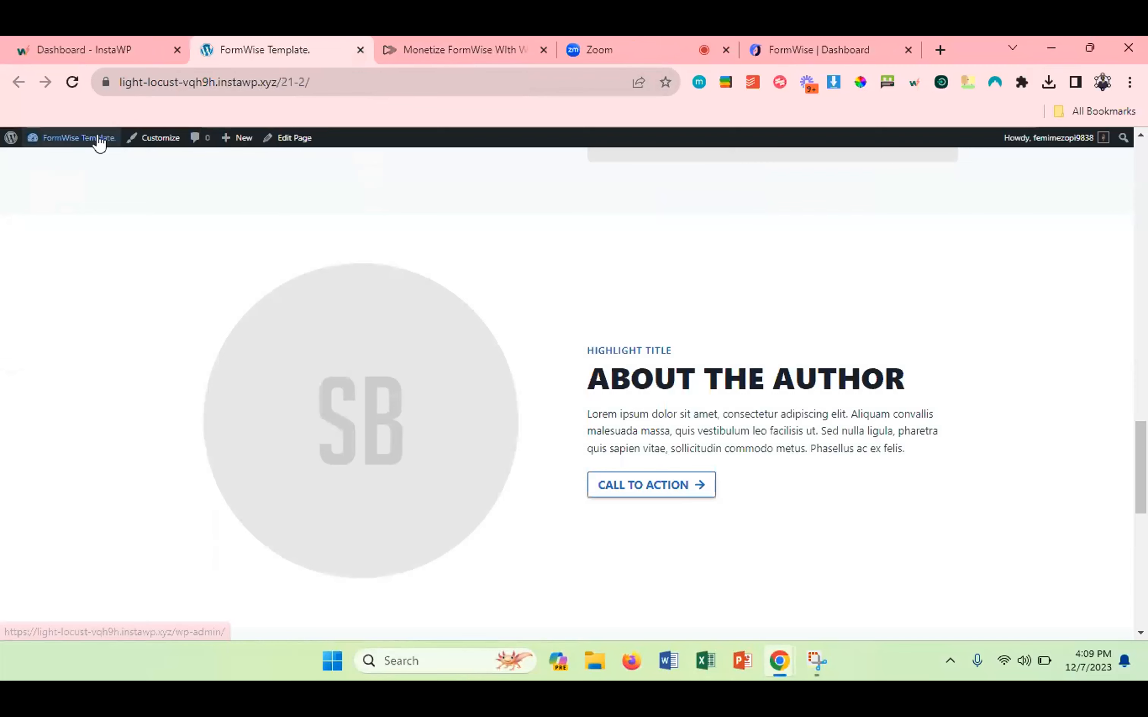
mouse_move(90, 139)
left_click(45, 161)
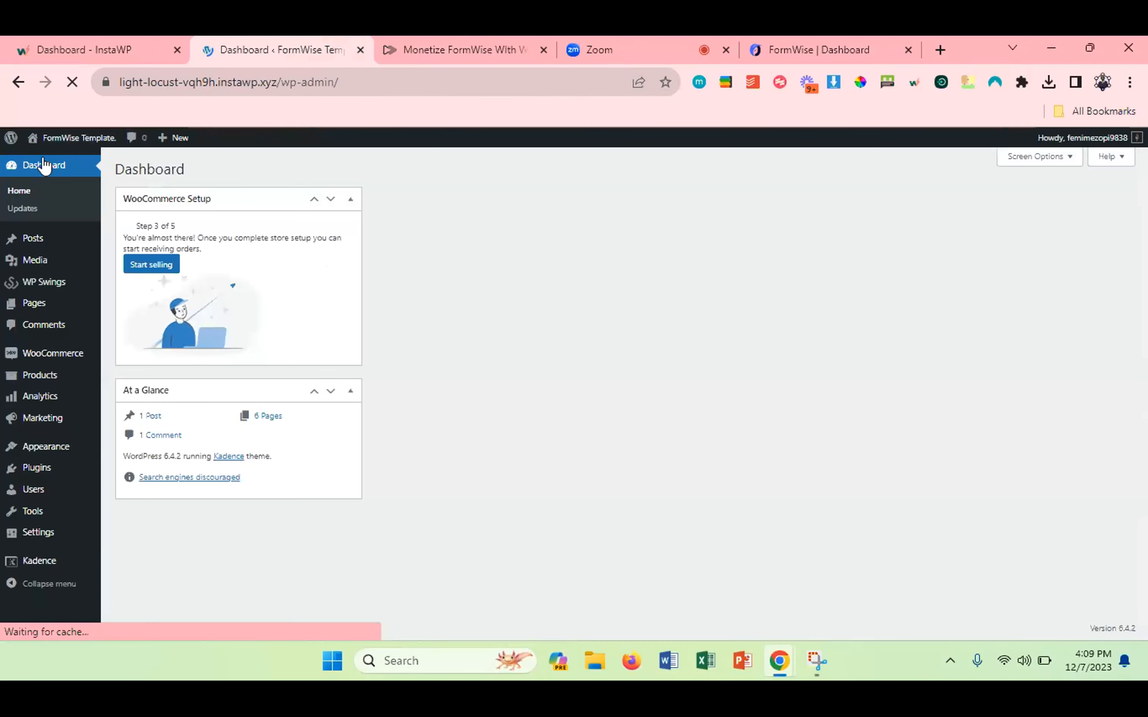
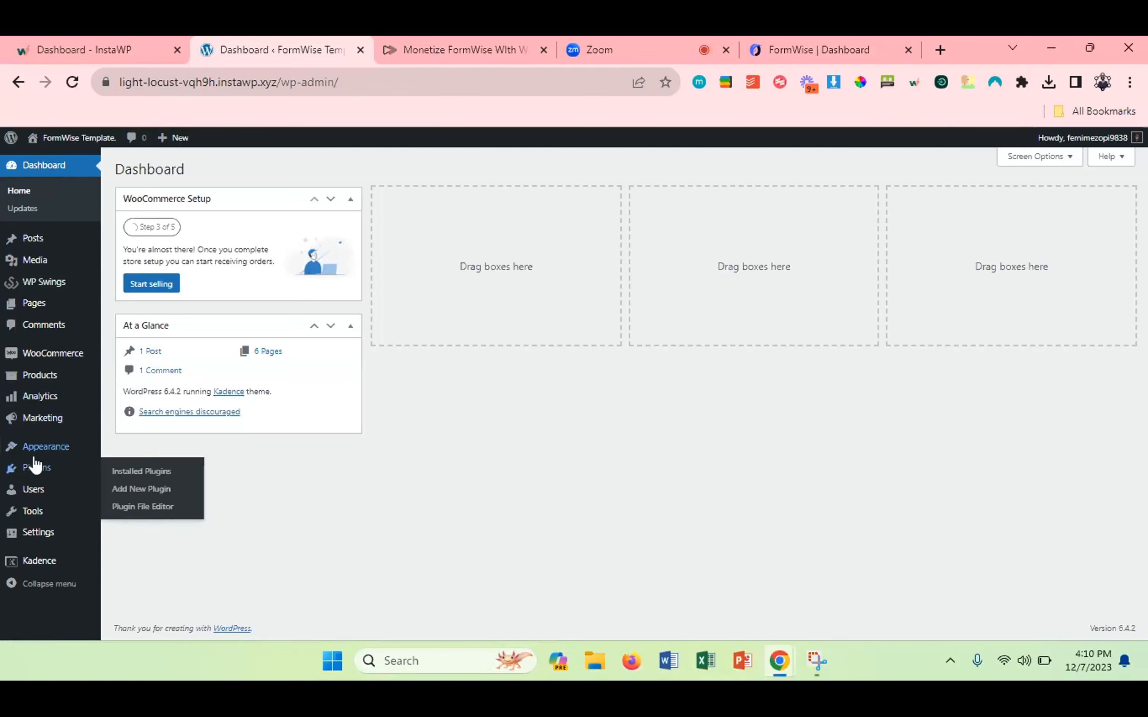
Search the plugin directory for "fluentcrm", and install and activate the FluentCRM email marketing plugin.
mouse_move(33, 453)
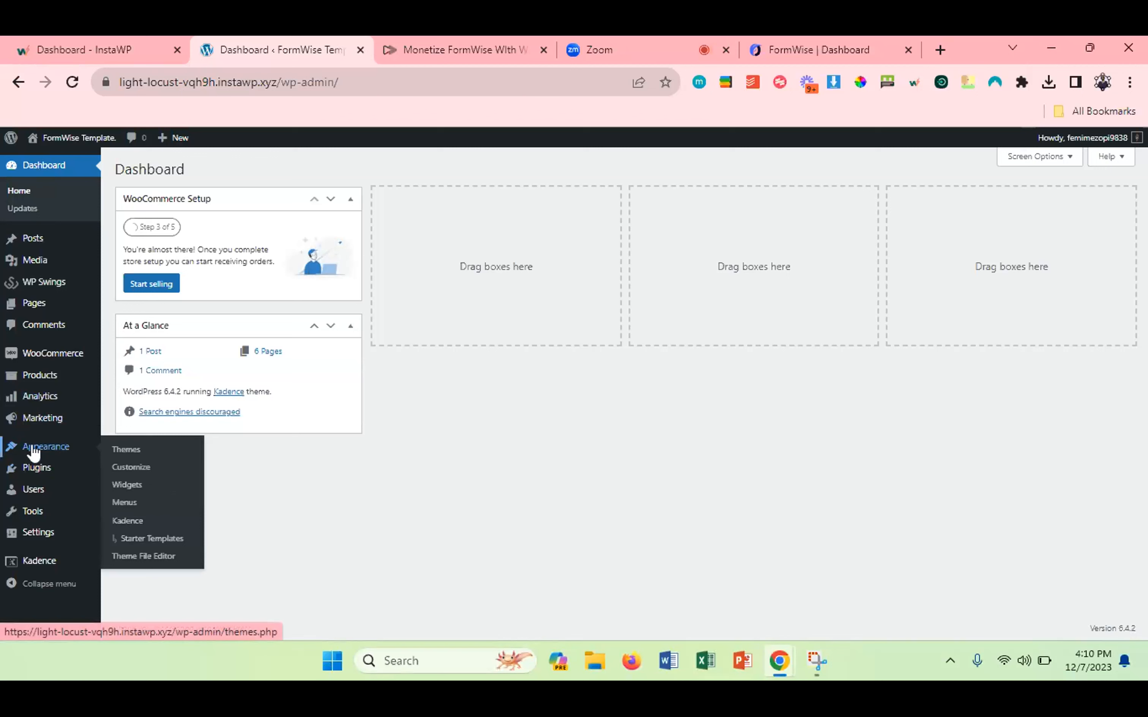
mouse_move(54, 533)
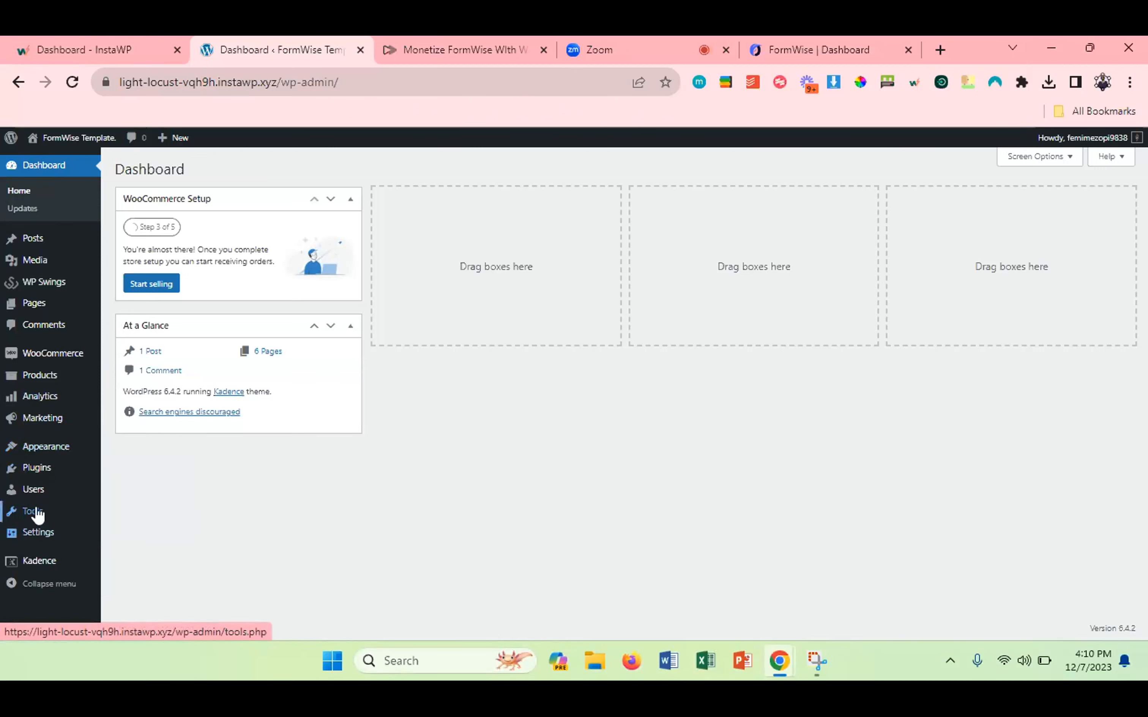
left_click(25, 476)
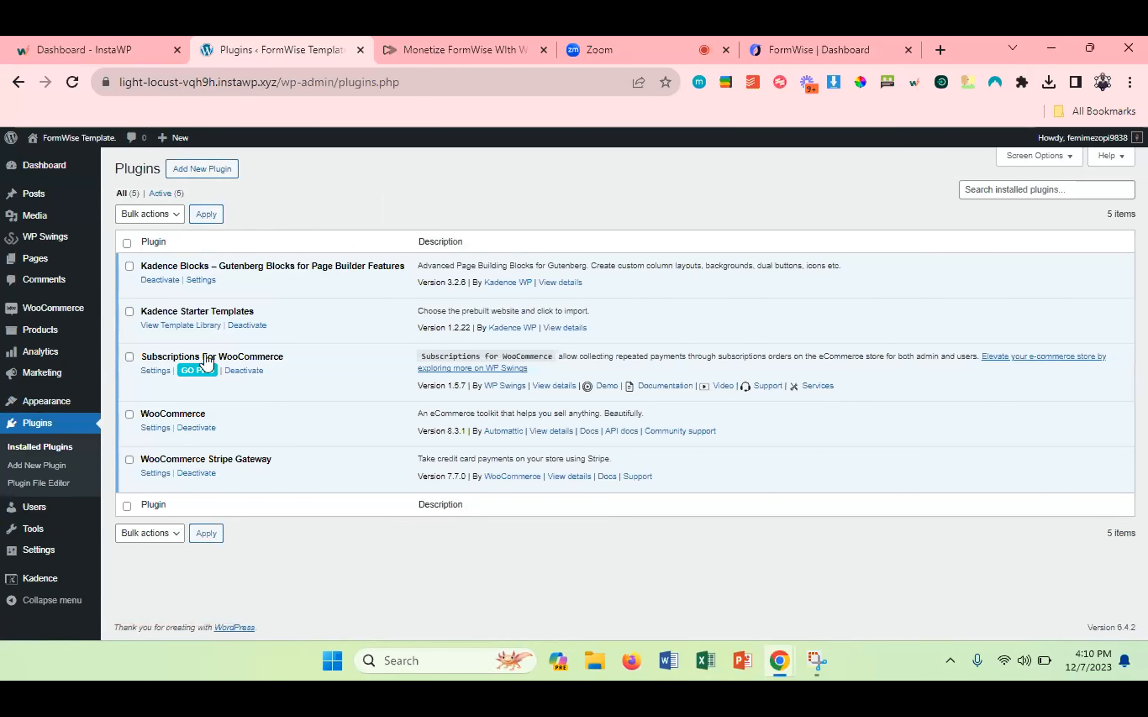
left_click(194, 173)
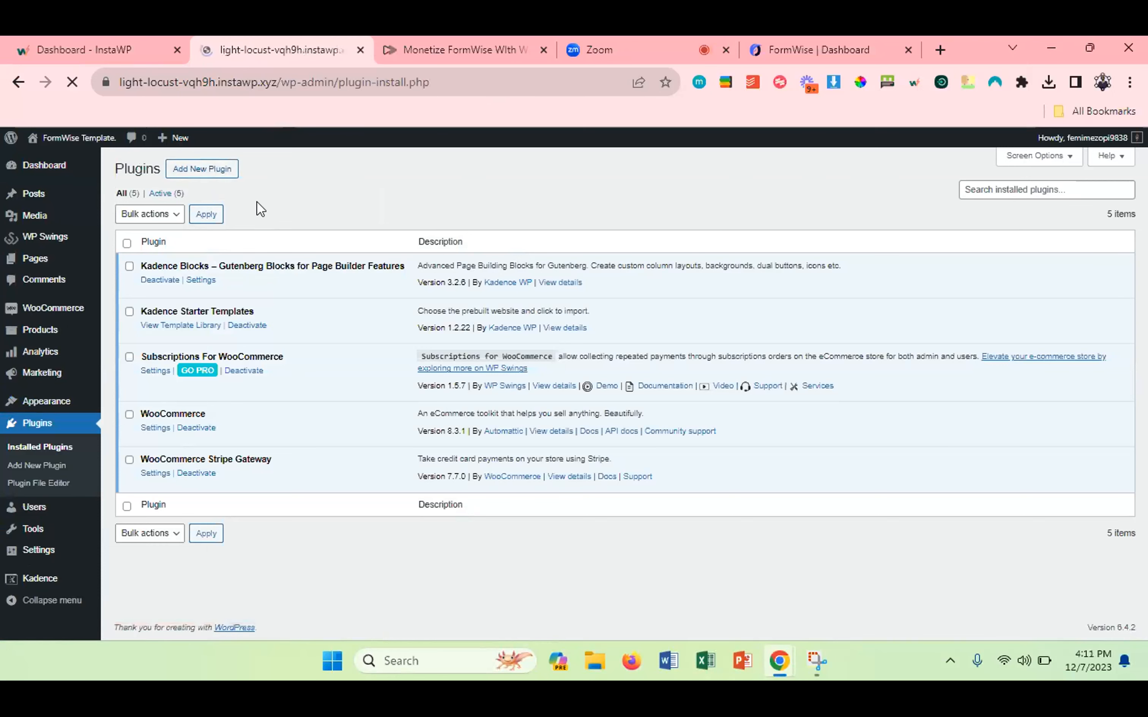
left_click(977, 204)
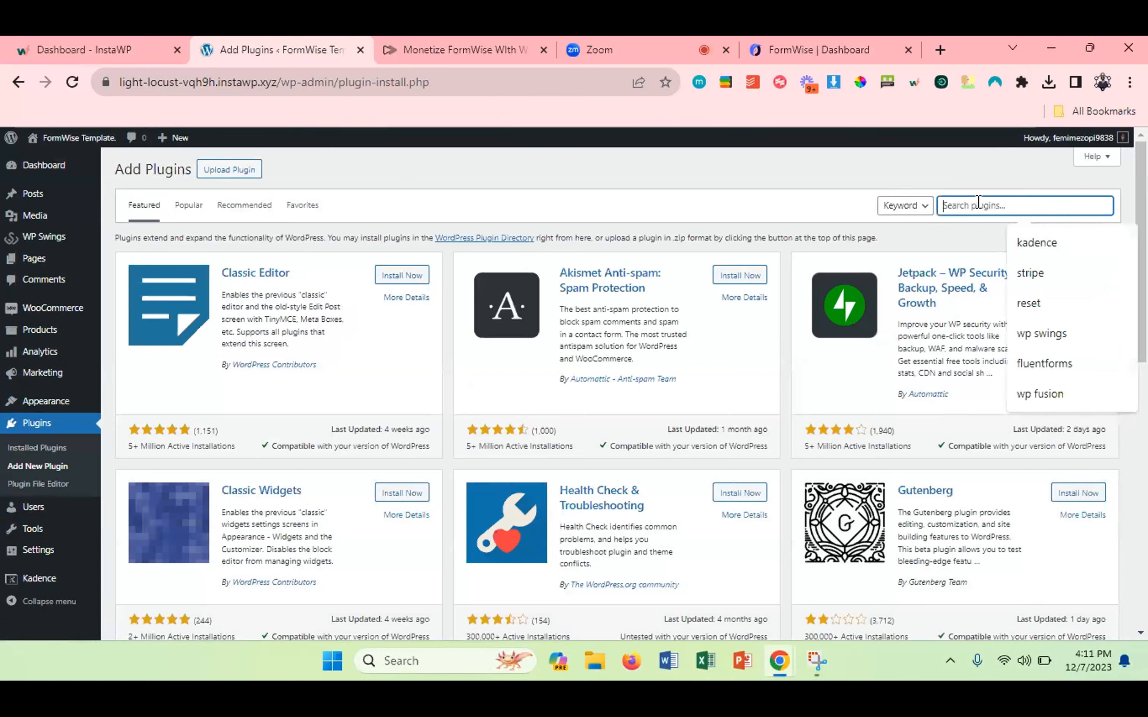
type("fluentcrm")
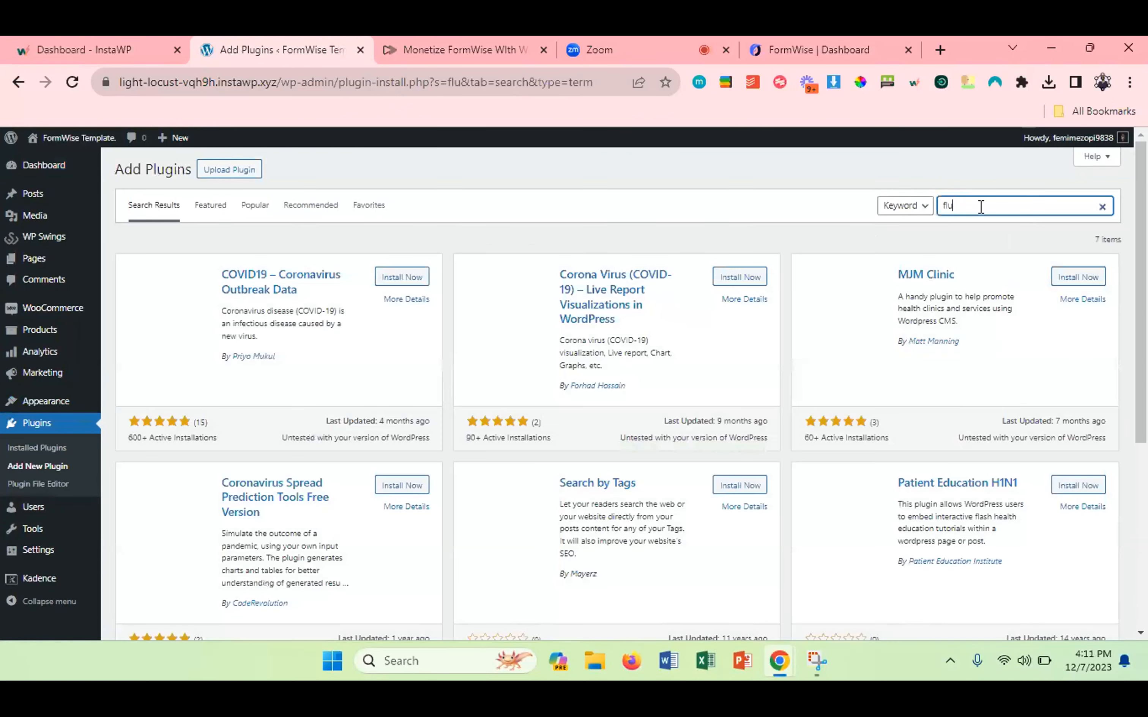
left_click(981, 207)
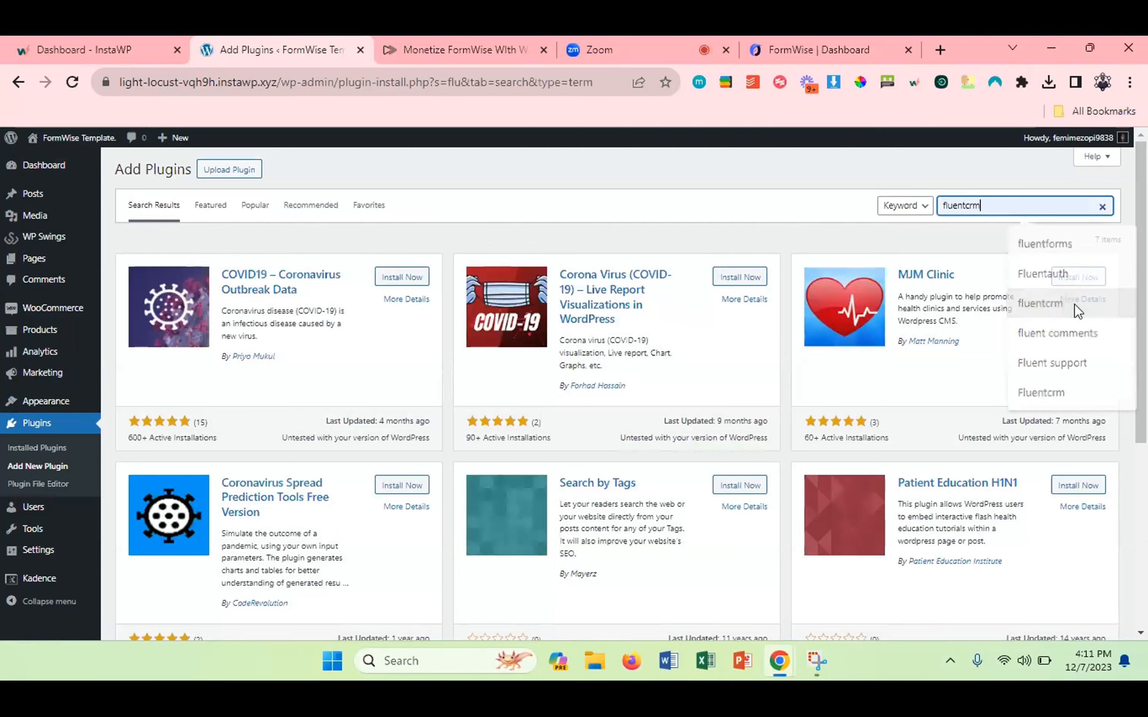
left_click(1074, 304)
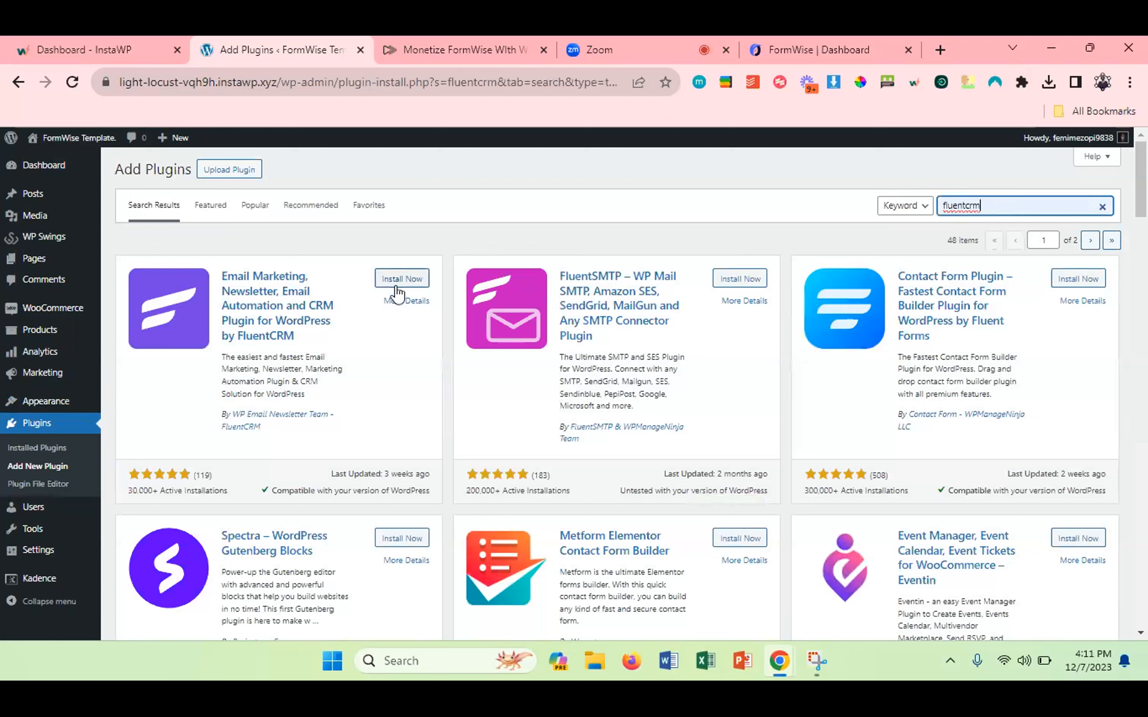
left_click(396, 284)
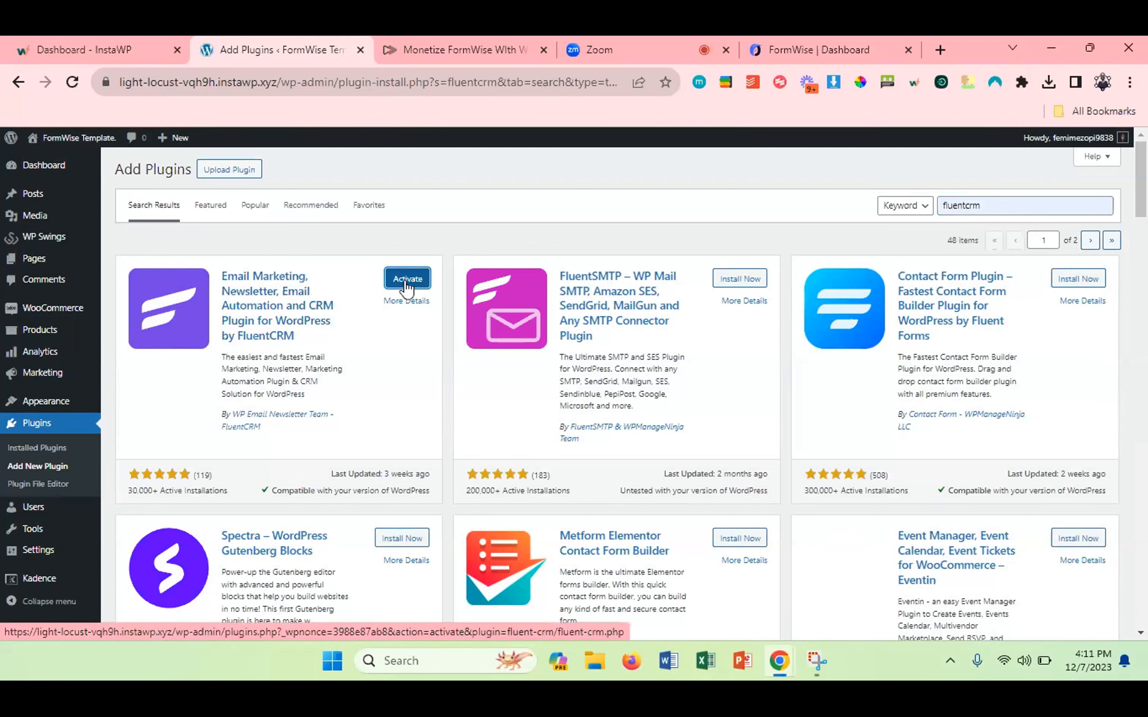
left_click(406, 280)
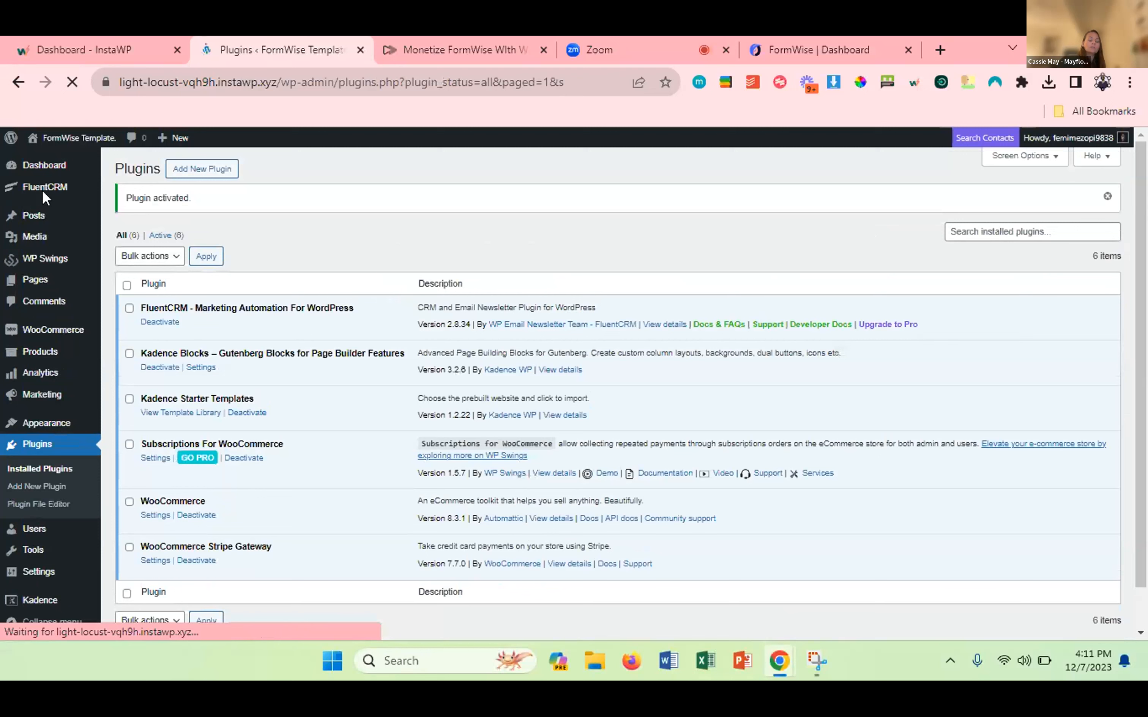
Start the FluentCRM setup wizard and save the business information with the name FormWise Template and a full business address.
mouse_move(46, 190)
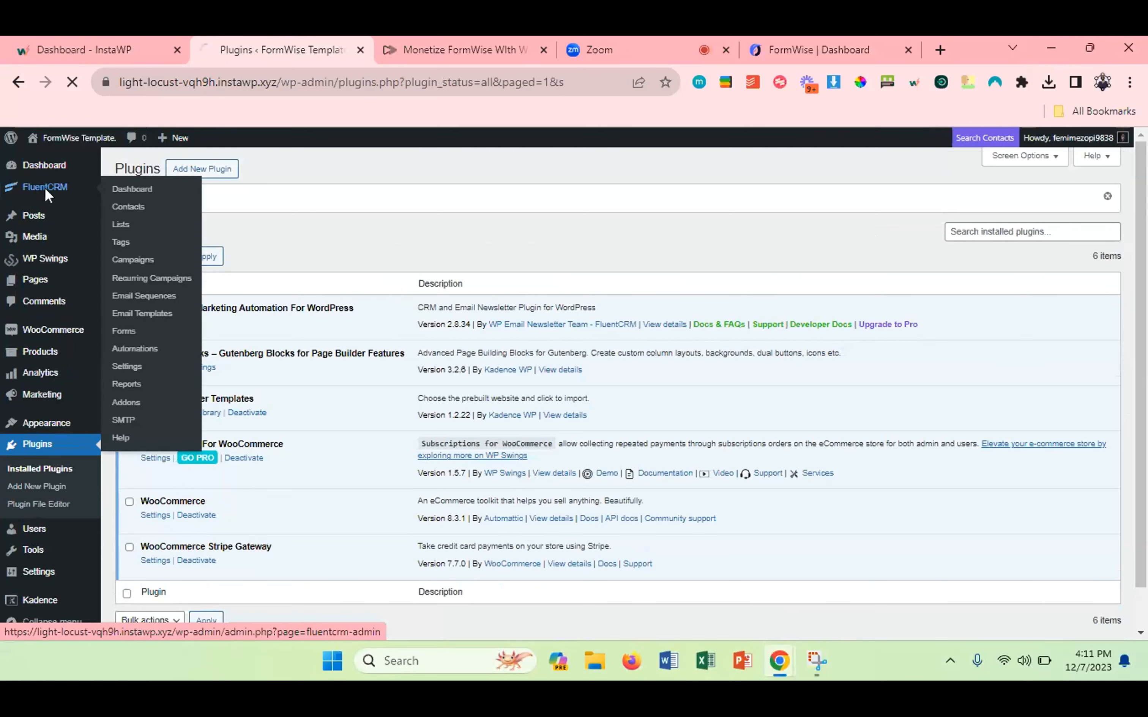
left_click(45, 187)
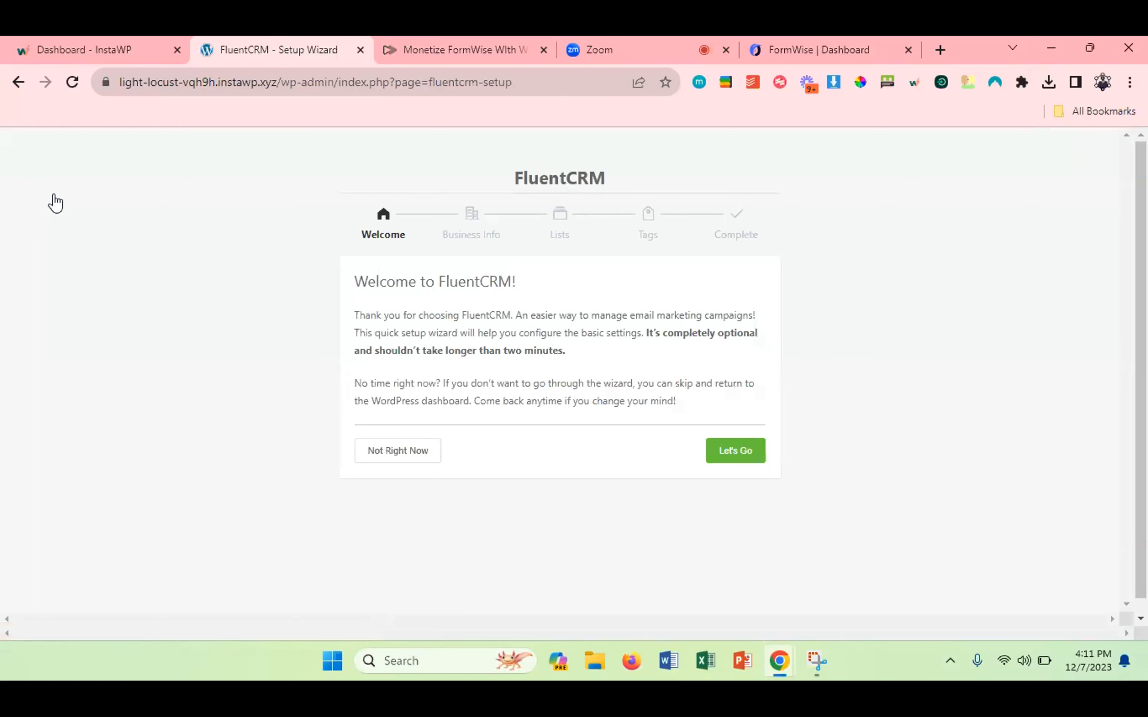
left_click(713, 454)
left_click(446, 354)
type("ForW")
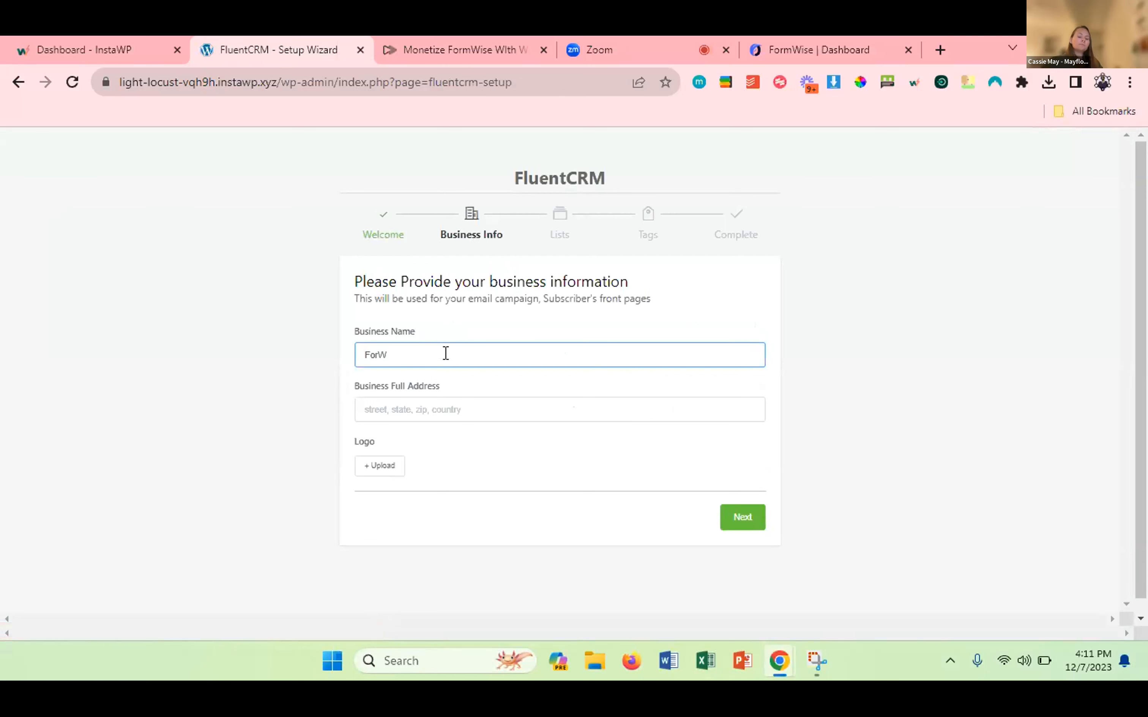
key("BackSpace")
type("mWise T")
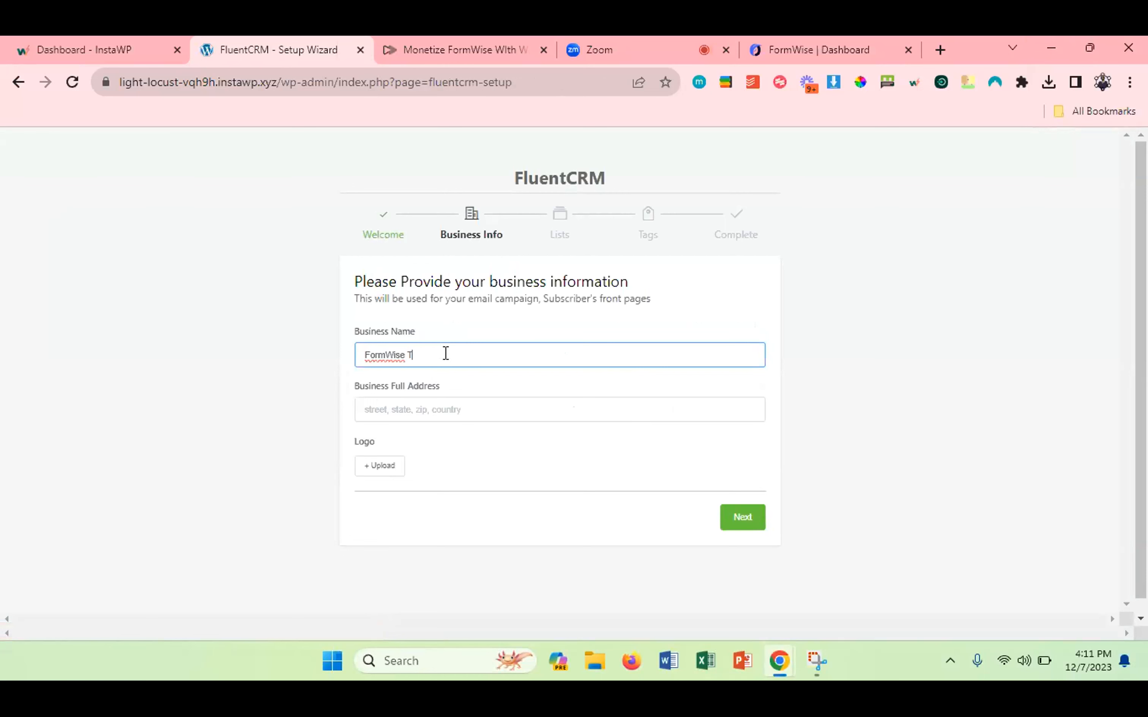
type("emplate")
left_click(412, 409)
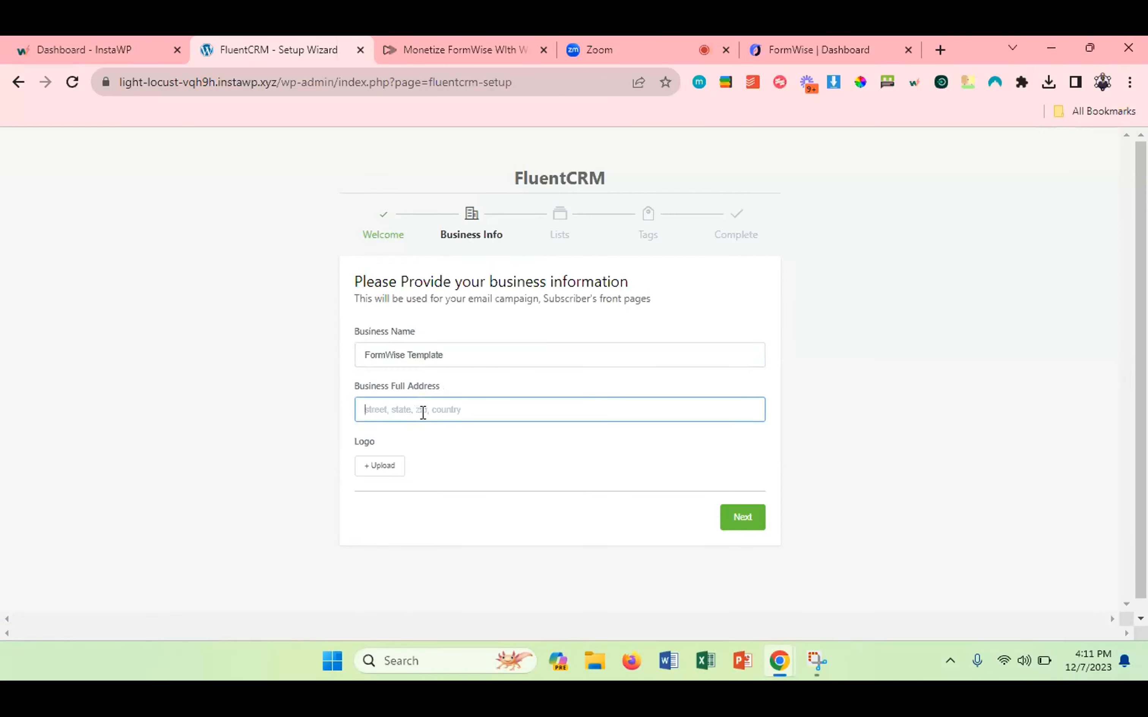
type("Test Street 123 Ave")
left_click(737, 521)
Create two contact segment lists named Newsletter and Customer and continue to the contact tags.
left_click(419, 396)
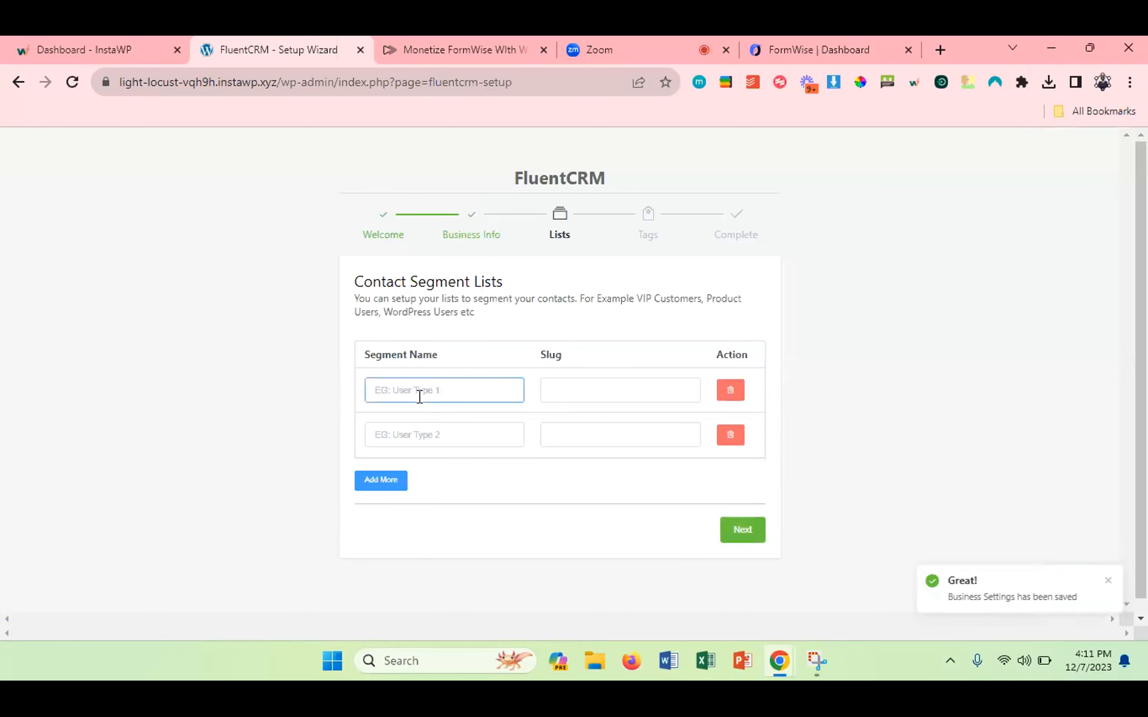
type("Newsletter")
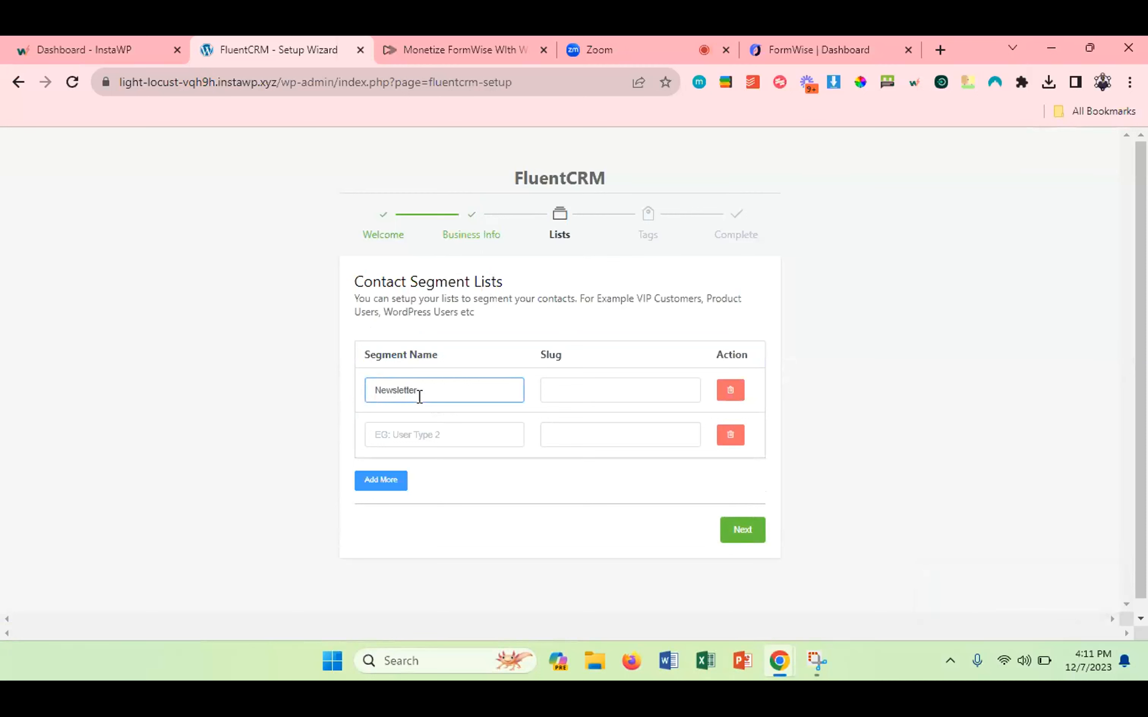
left_click(440, 447)
type("customer")
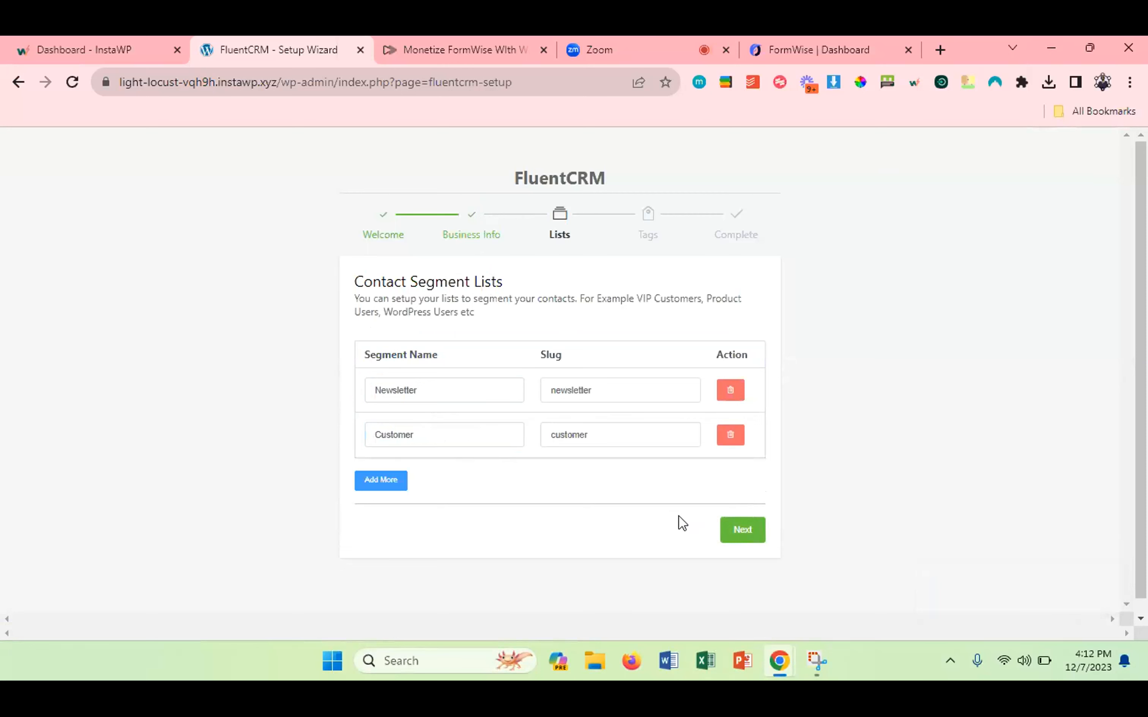
left_click(736, 537)
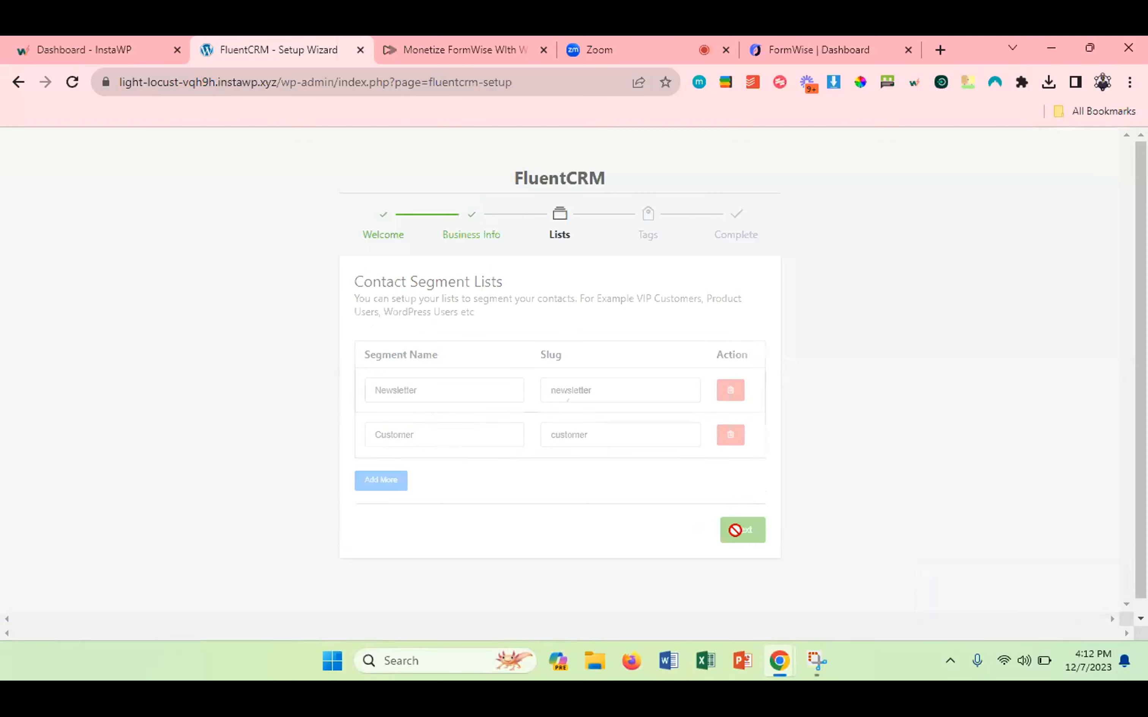
Create four contact tags named Support, Starter, Pro and Scale and continue to the wizard's final stage.
left_click(426, 383)
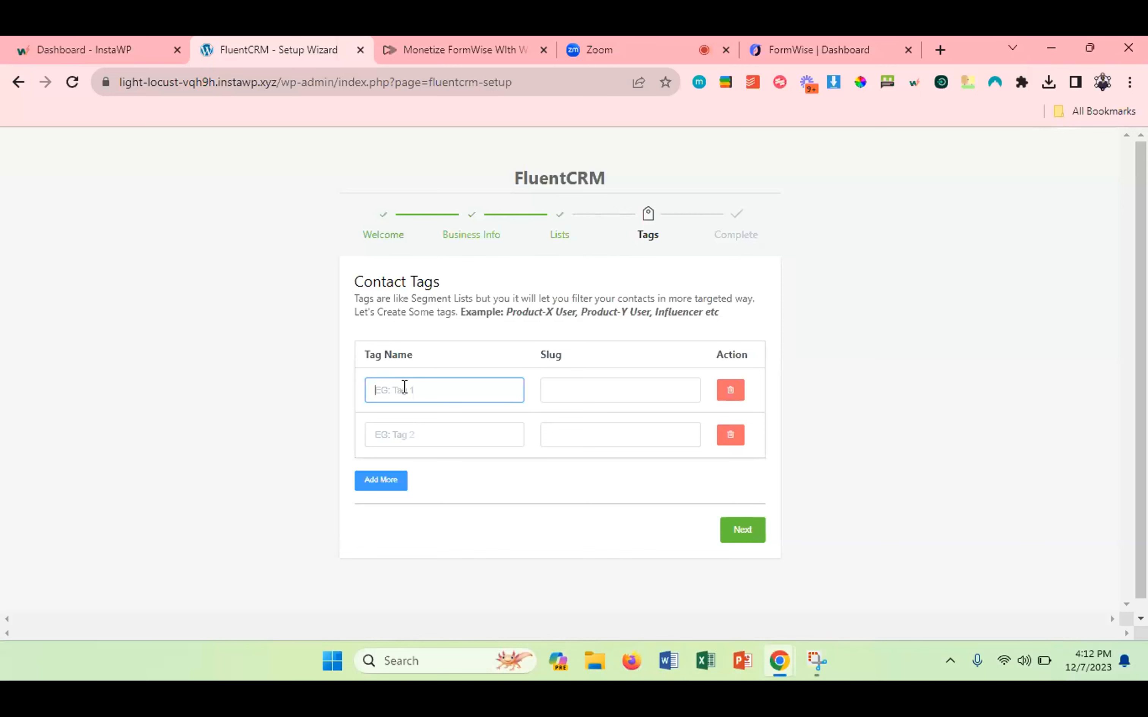
type("Support")
left_click(406, 427)
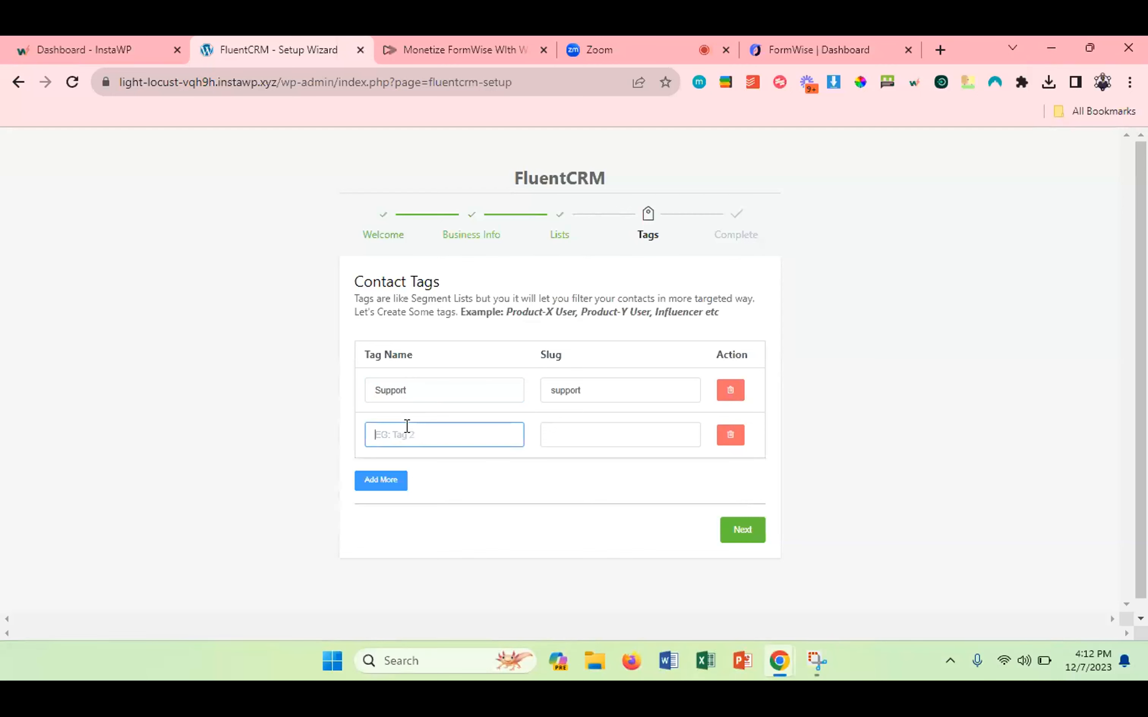
type("Starter")
left_click(380, 480)
left_click(400, 480)
type("Pro")
left_click(381, 524)
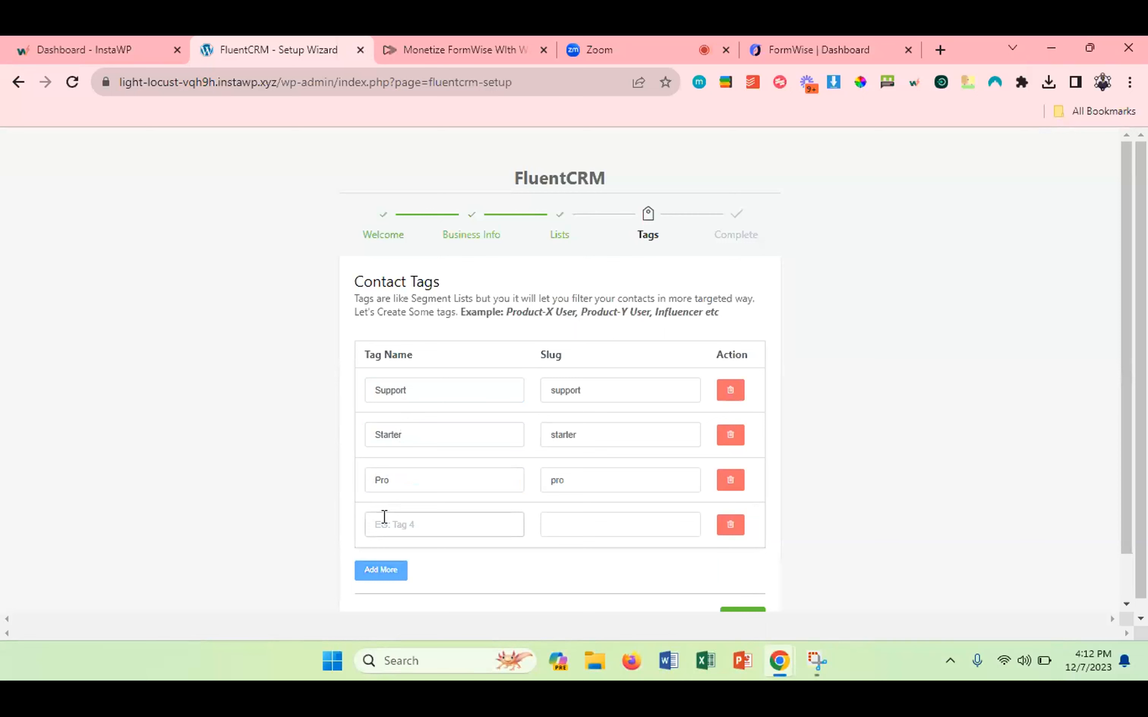
left_click(446, 525)
type("Scale")
left_click(528, 561)
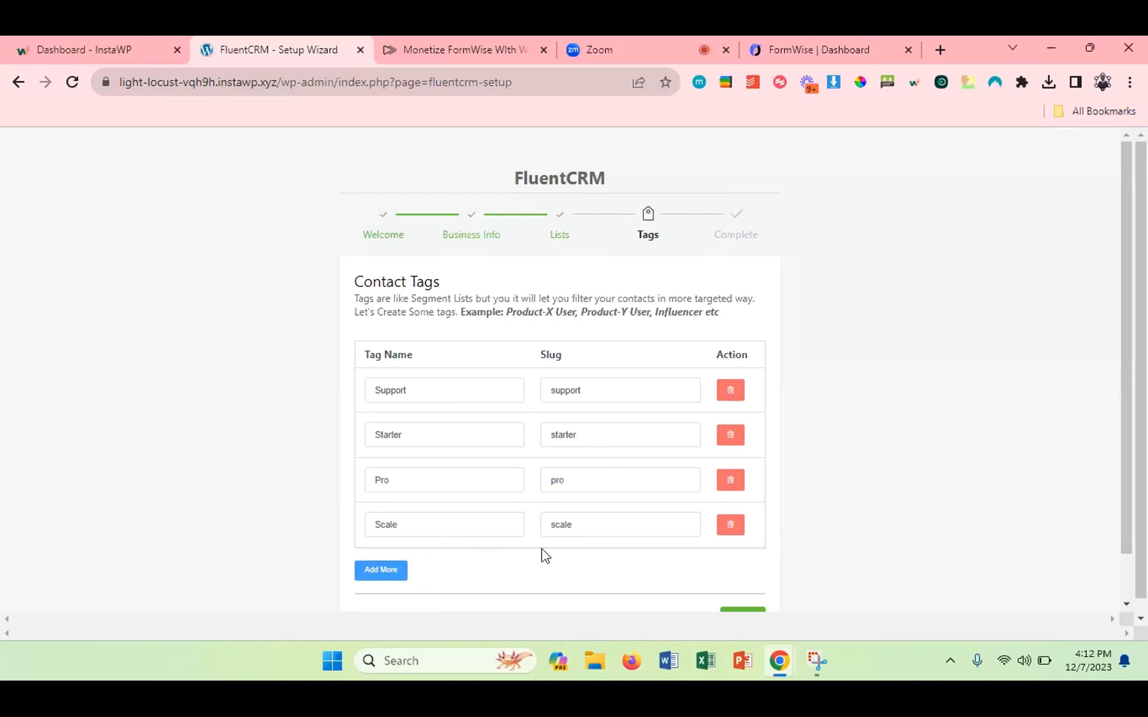
scroll(528, 560, "down", 1)
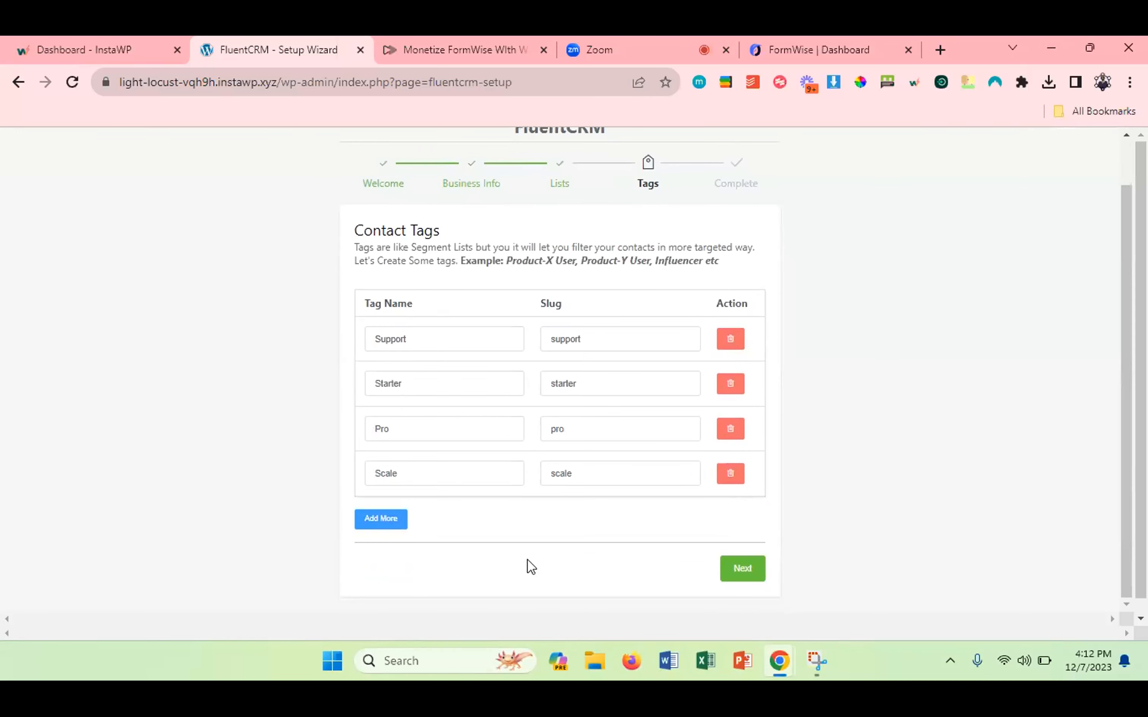
left_click(744, 570)
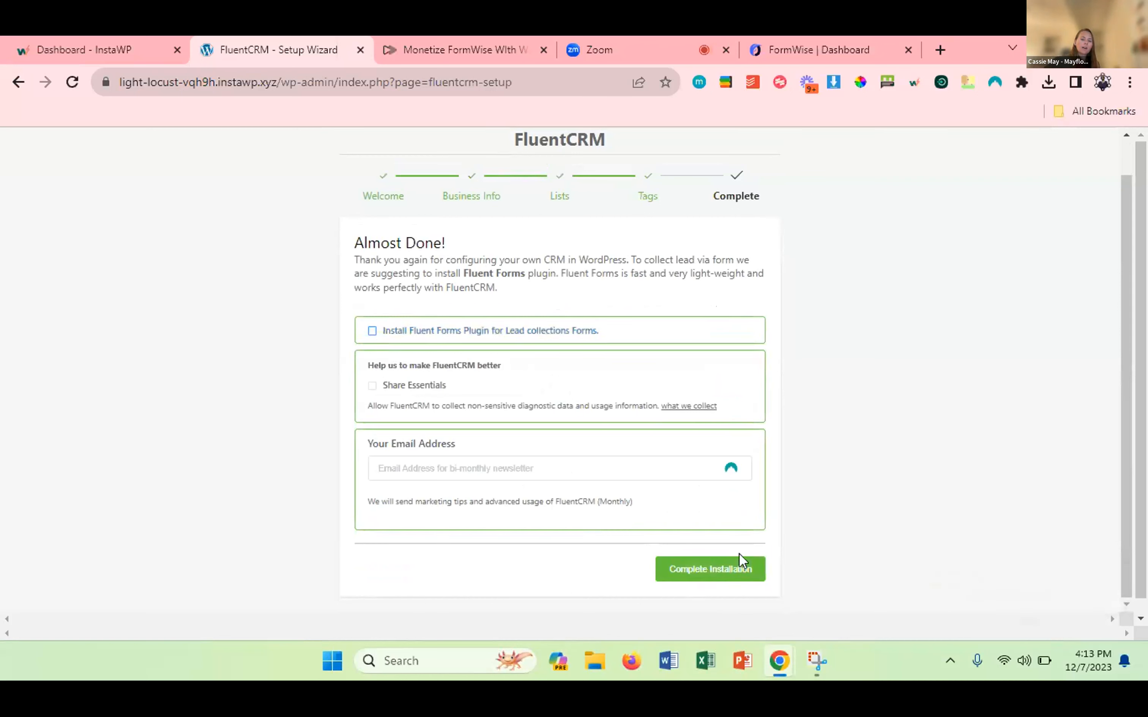
Complete the FluentCRM installation, declining usage data sharing, and open the CRM dashboard.
left_click(695, 571)
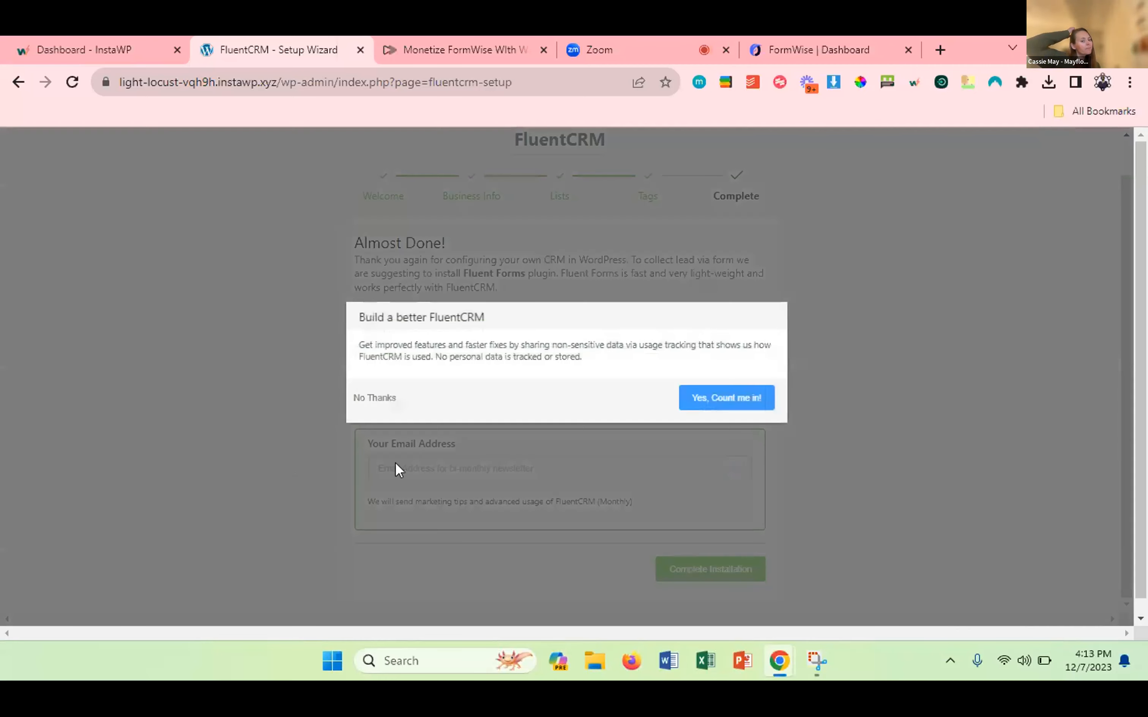
left_click(369, 400)
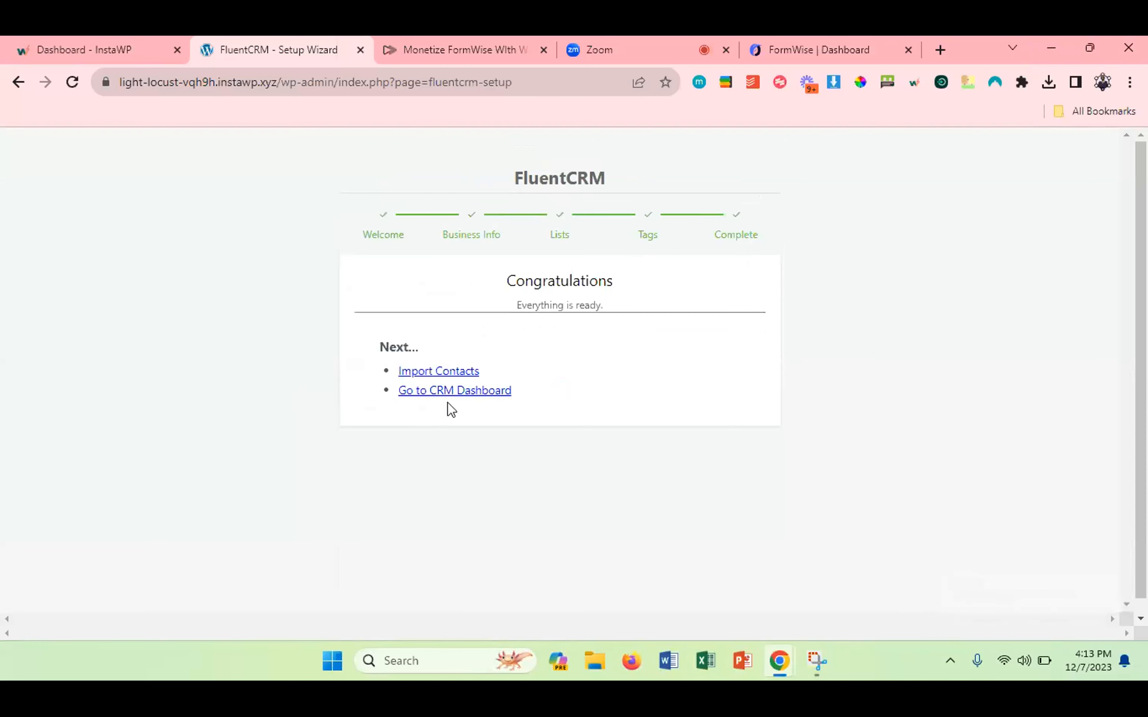
left_click(436, 392)
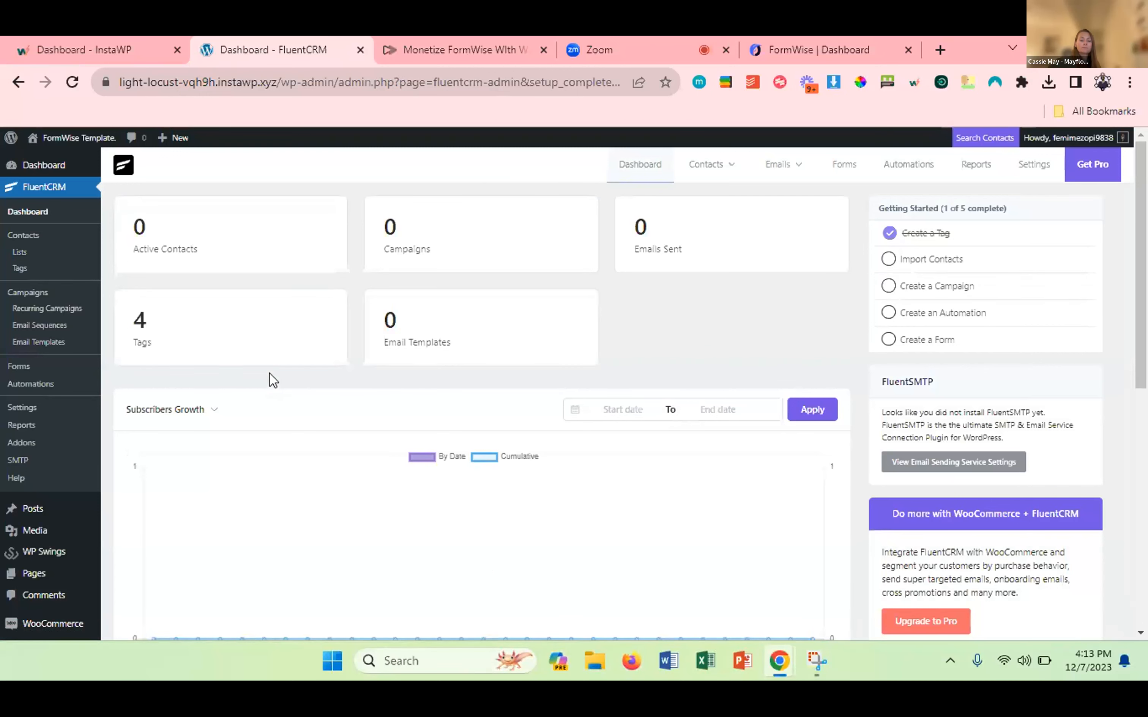
Look up the annual pricing plans for FluentCRM Pro on the vendor's site, closing the page when done.
left_click(925, 622)
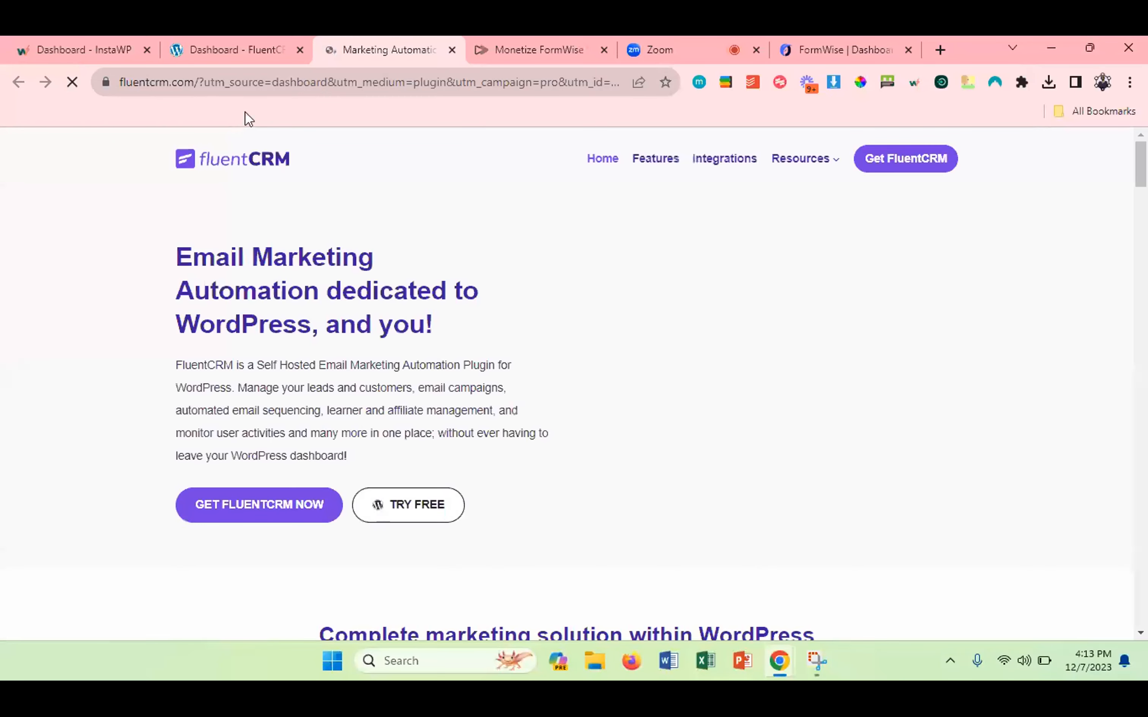
left_click(251, 502)
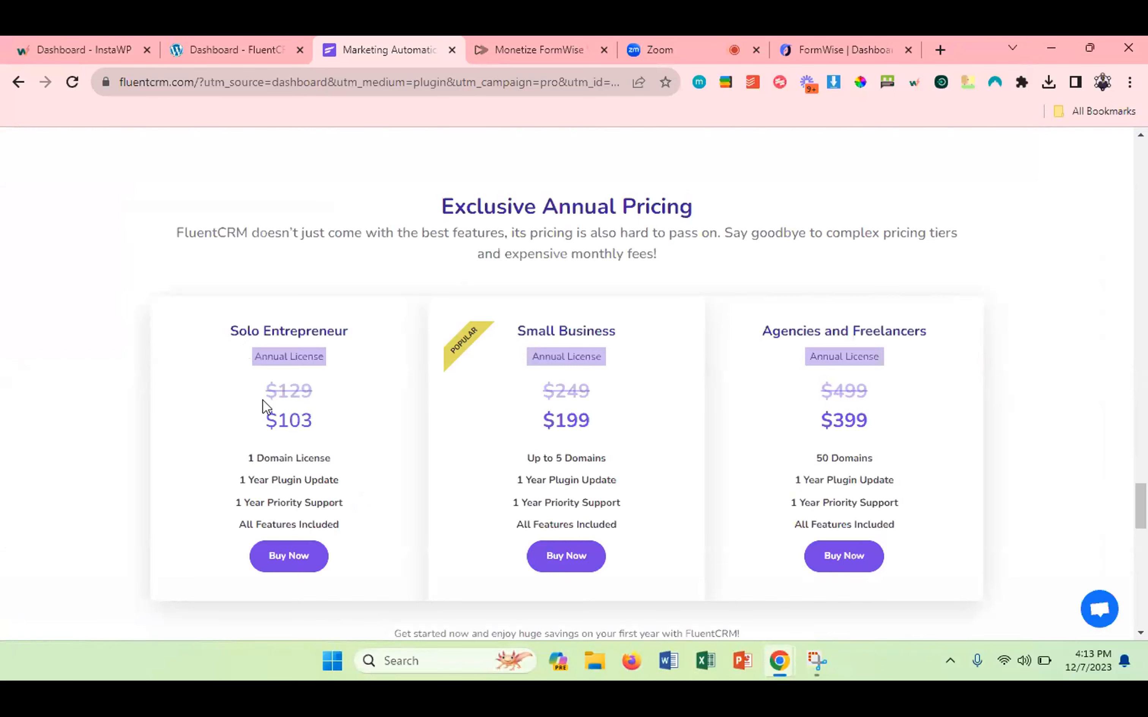
left_click(452, 50)
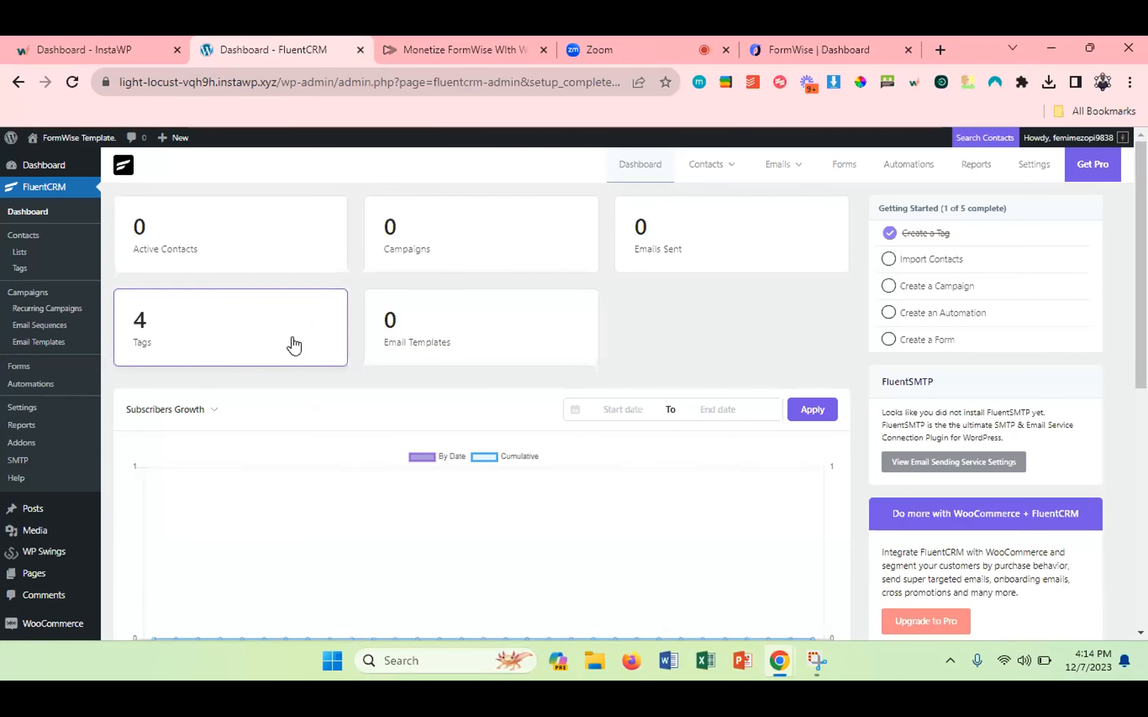
Search the WordPress plugin directory for fusion and install the WP Fusion Lite plugin.
scroll(56, 536, "down", 5)
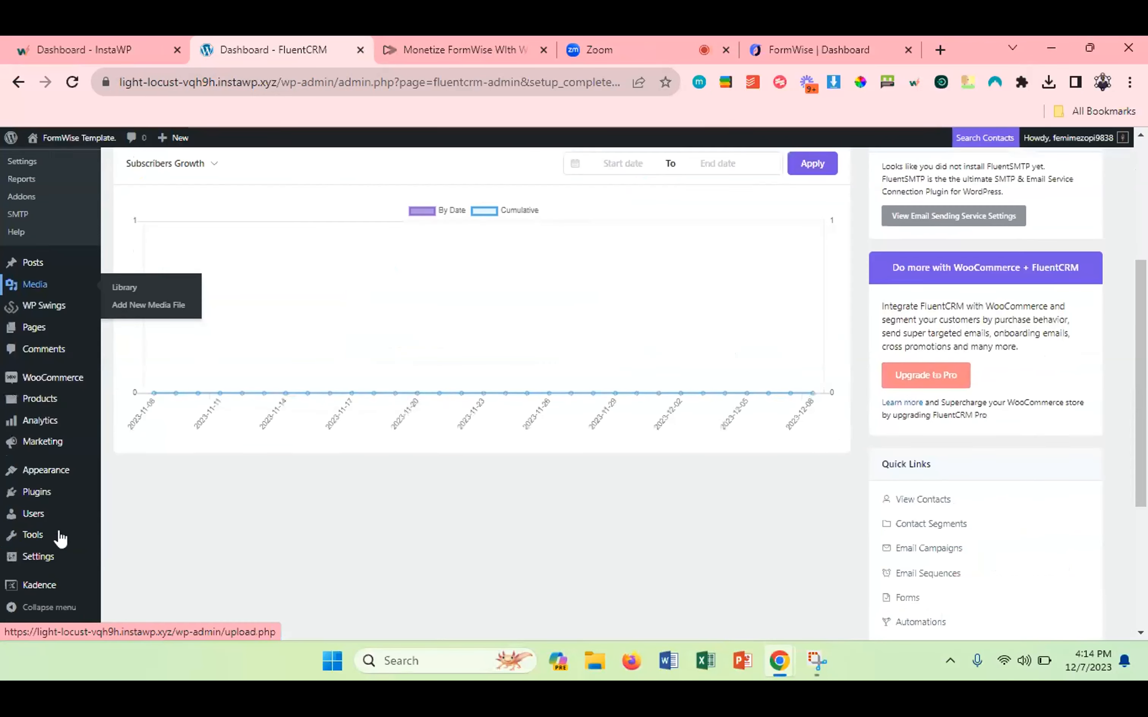
left_click(29, 493)
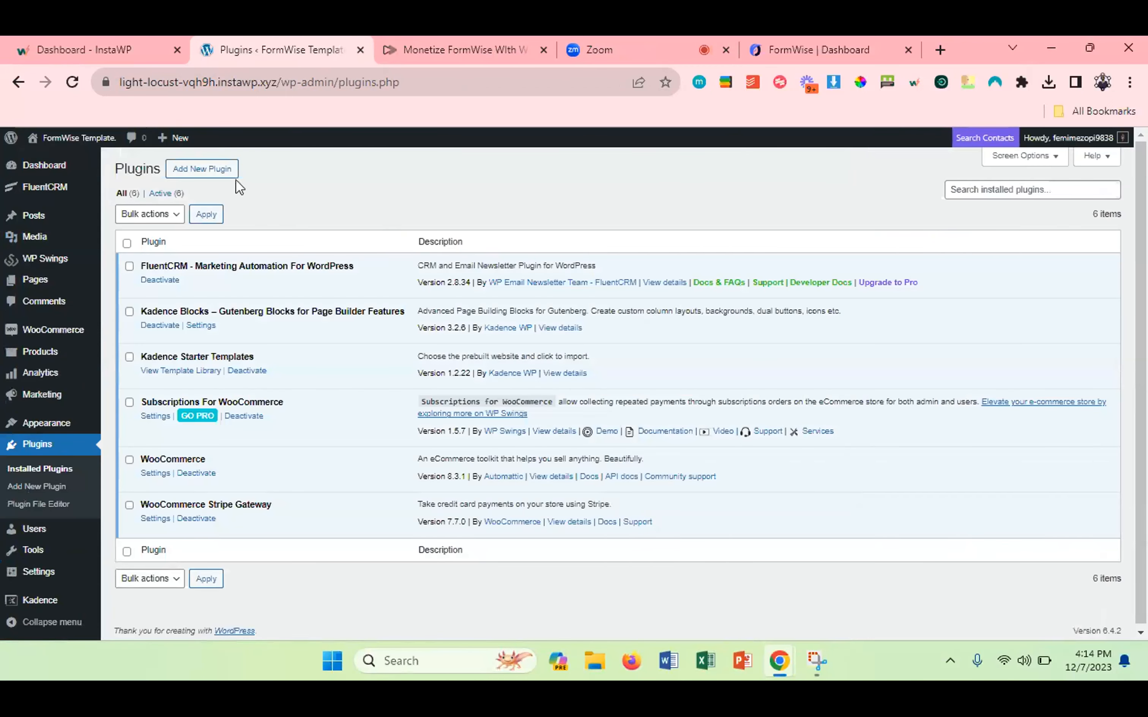
left_click(222, 176)
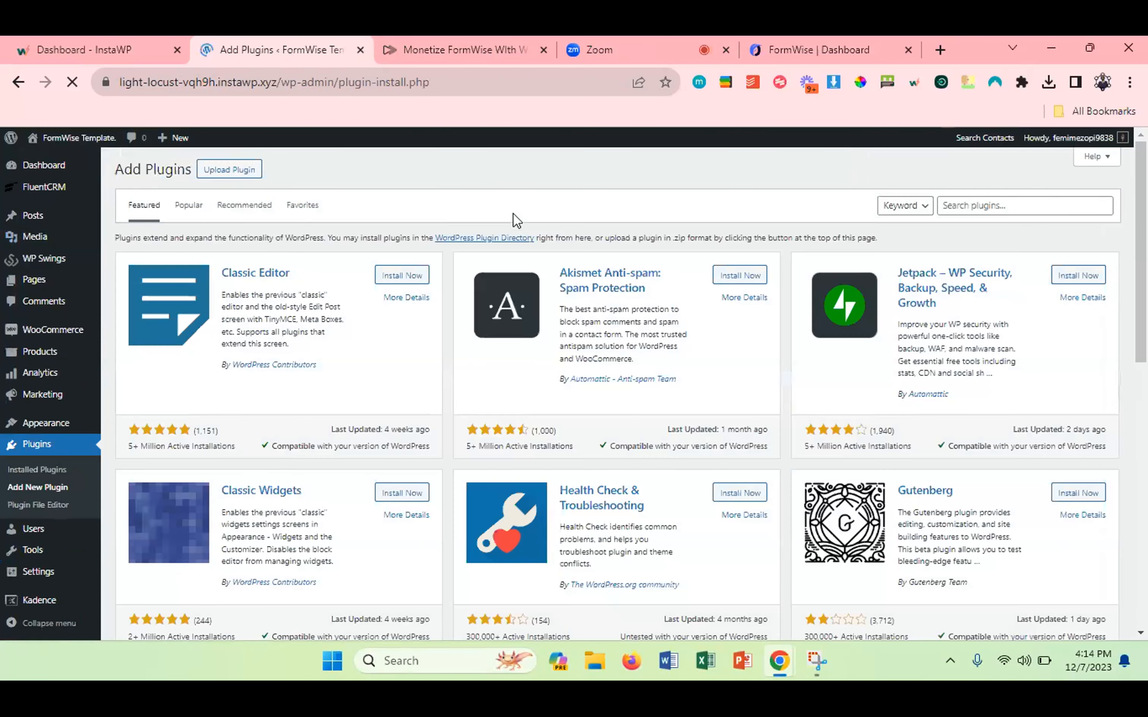
left_click(972, 206)
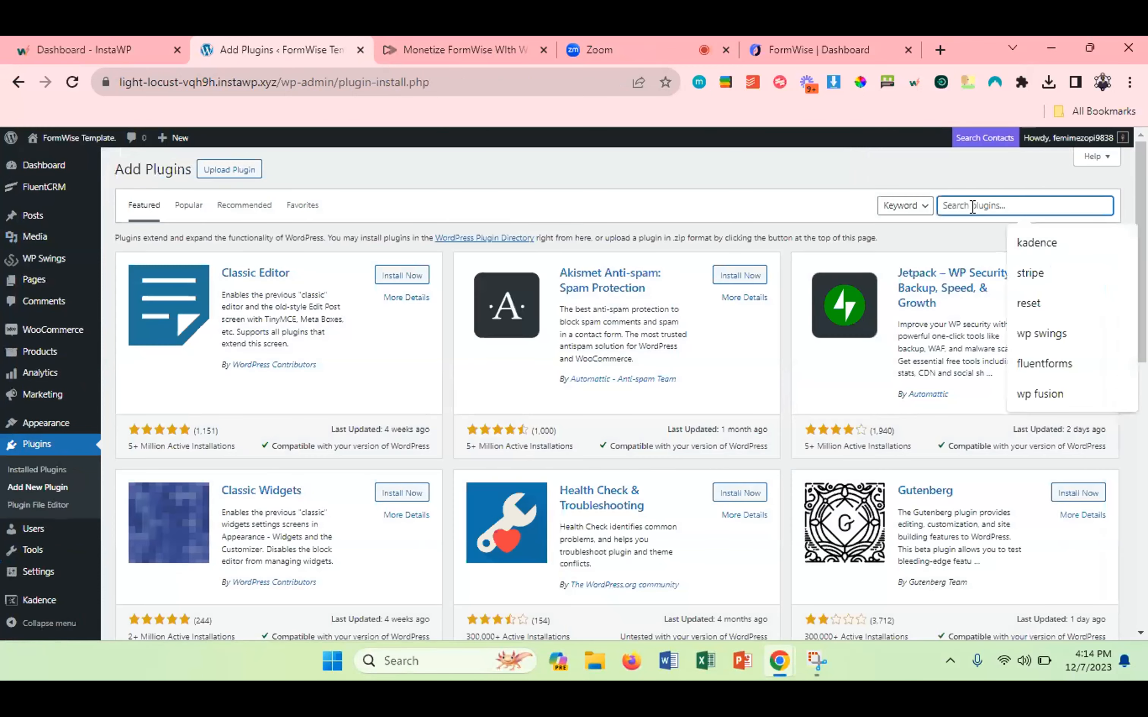
type("fusion")
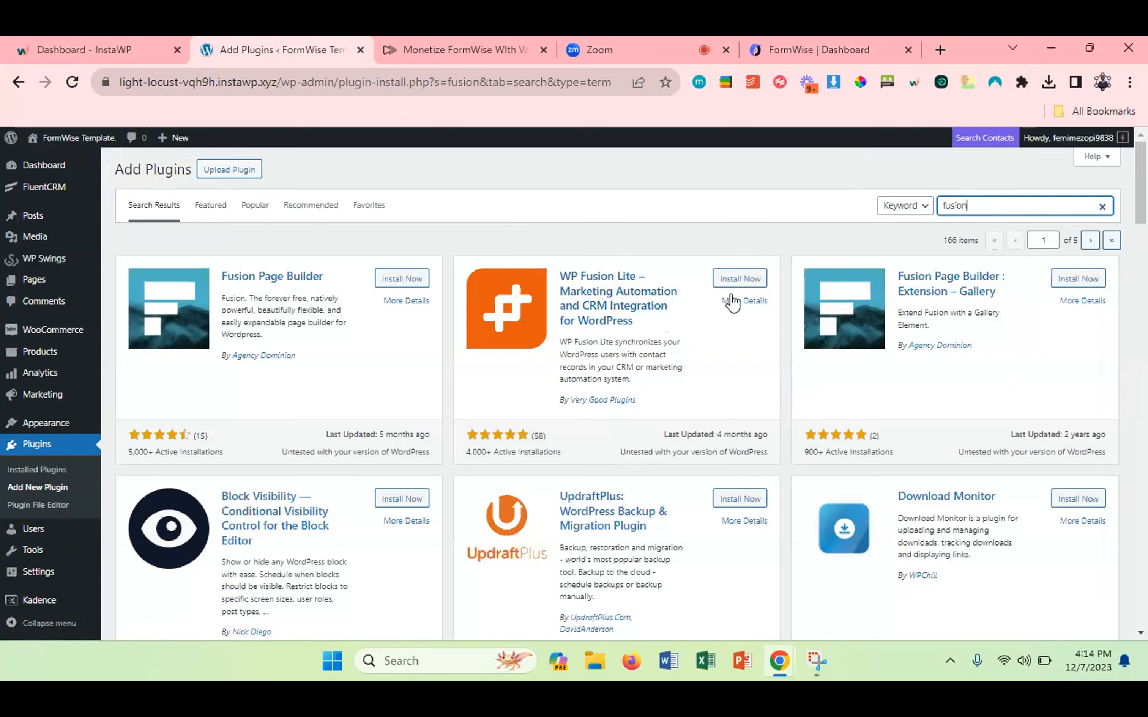
left_click(742, 284)
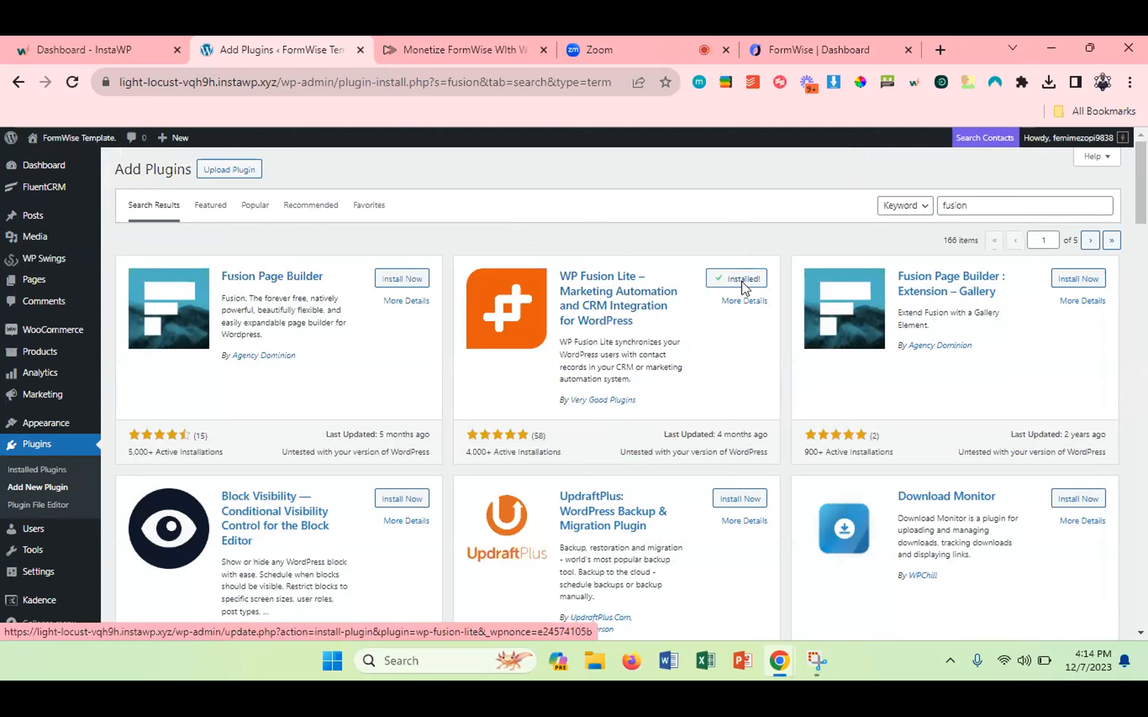
Activate the newly installed WP Fusion Lite plugin.
left_click(743, 281)
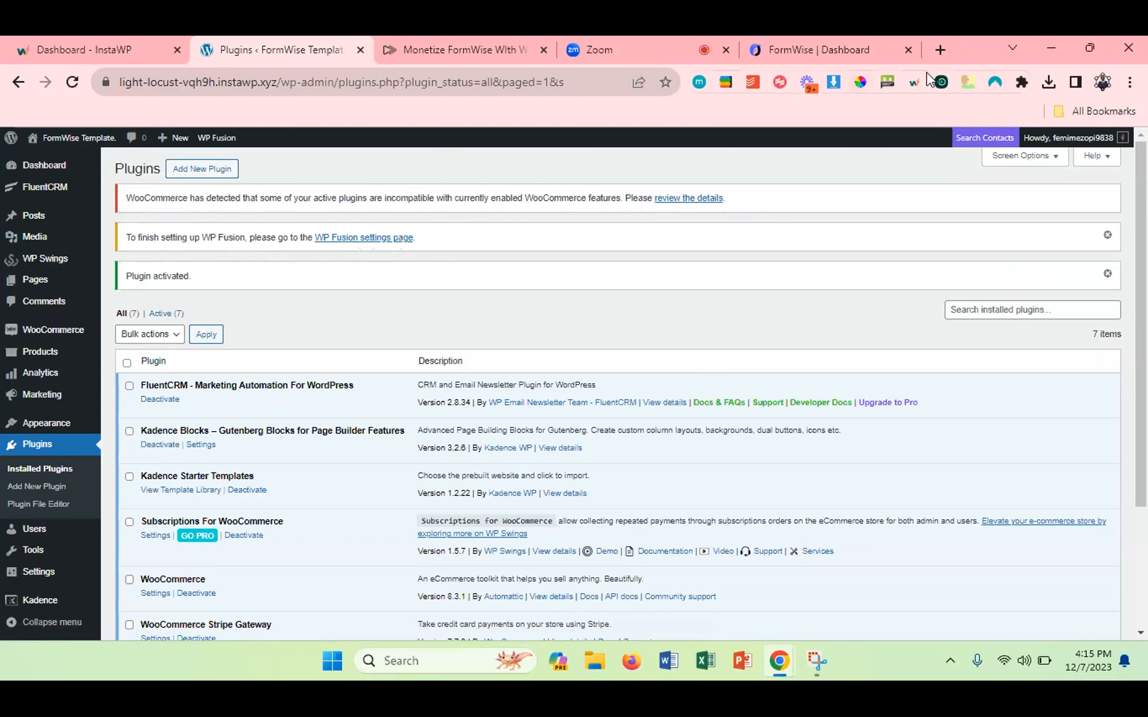
Open the WP Fusion experts page at wpfusion.com/experts/ in a new browser tab.
left_click(860, 45)
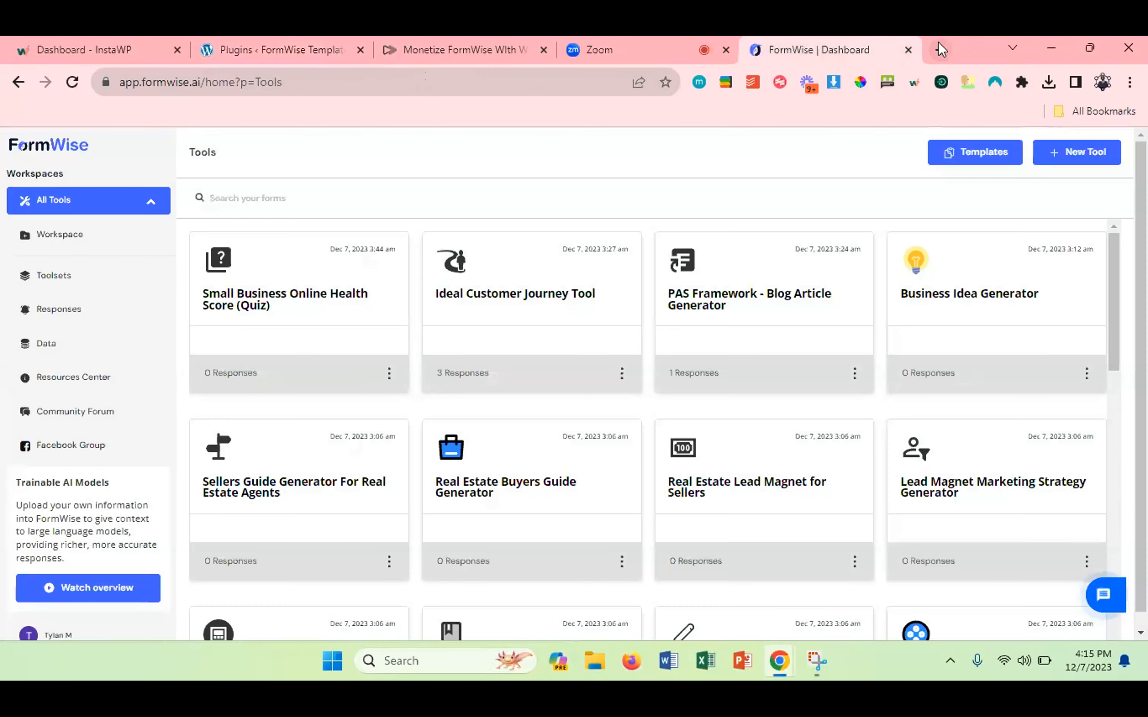
left_click(940, 50)
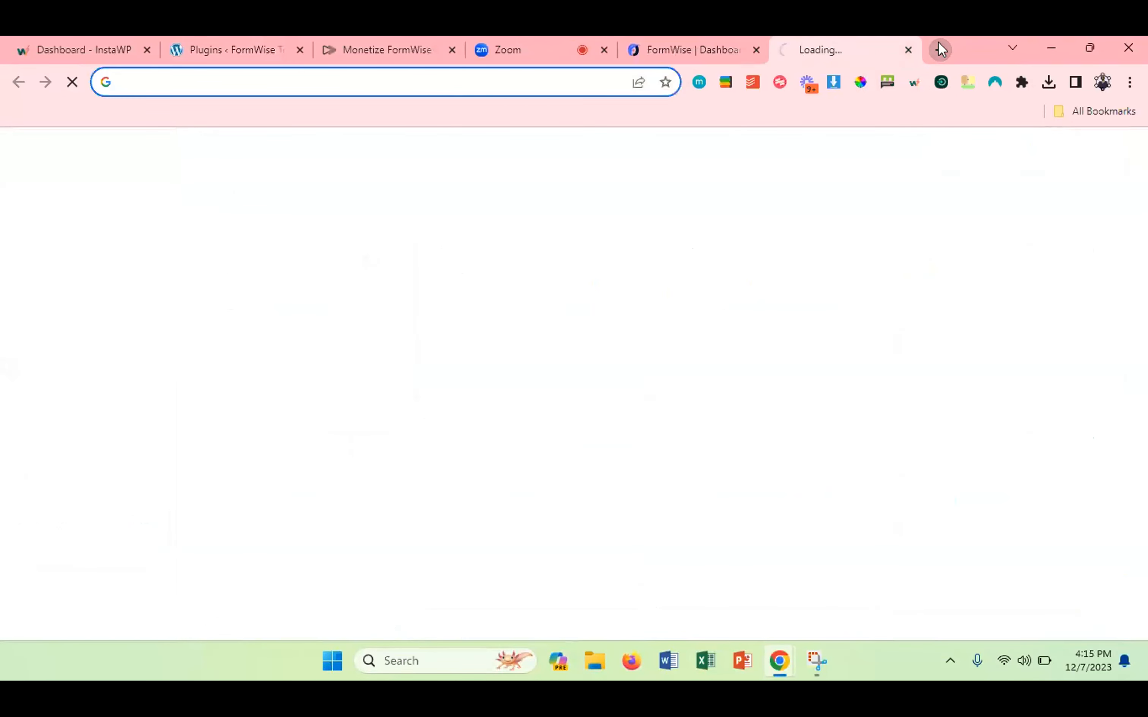
type("wpfusion.com")
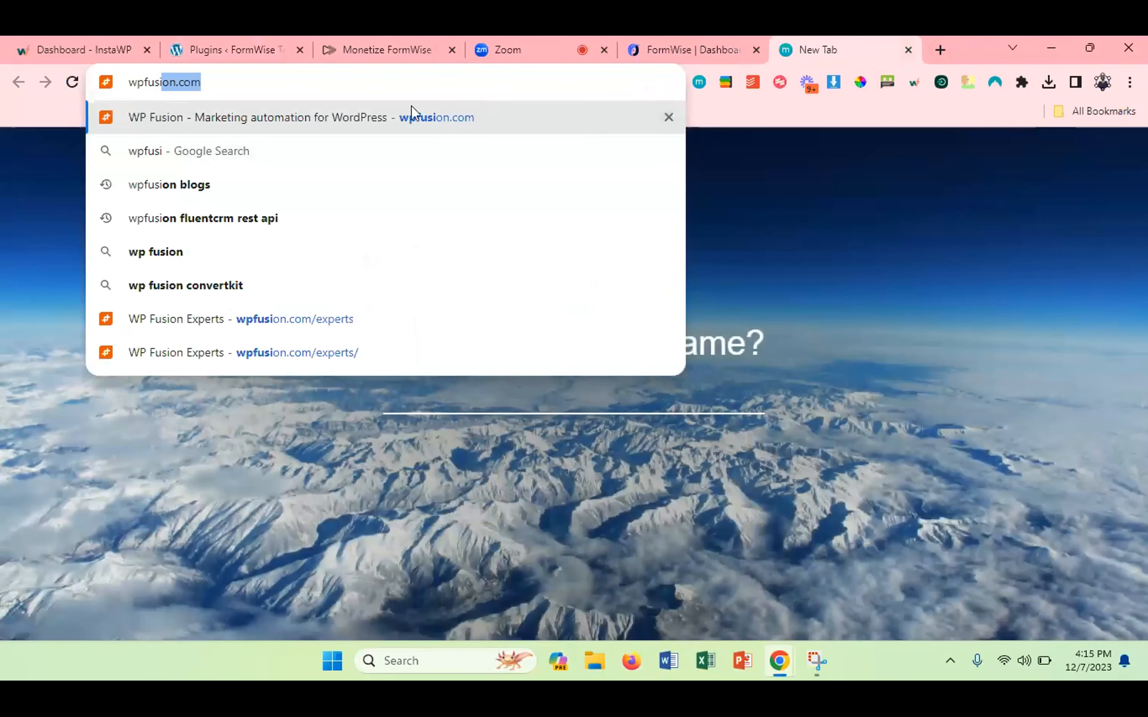
left_click(325, 352)
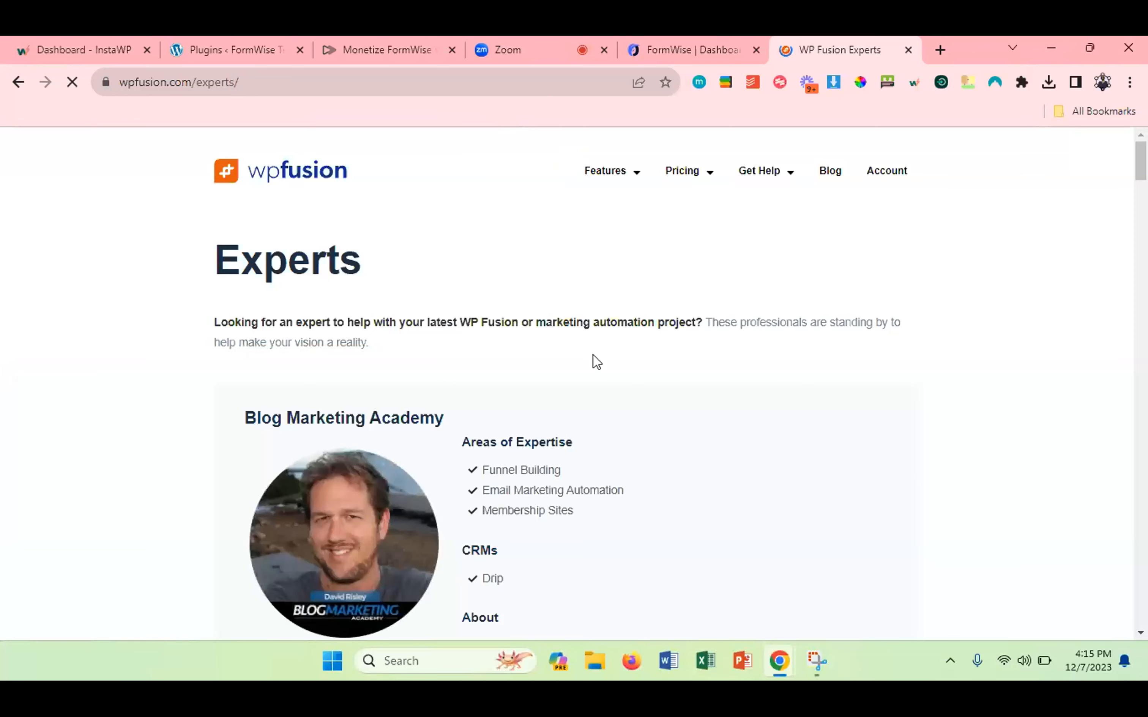
Look through the experts directory, examining the entry that covers WordPress training with FluentCRM and HighLevel.
scroll(614, 383, "down", 15)
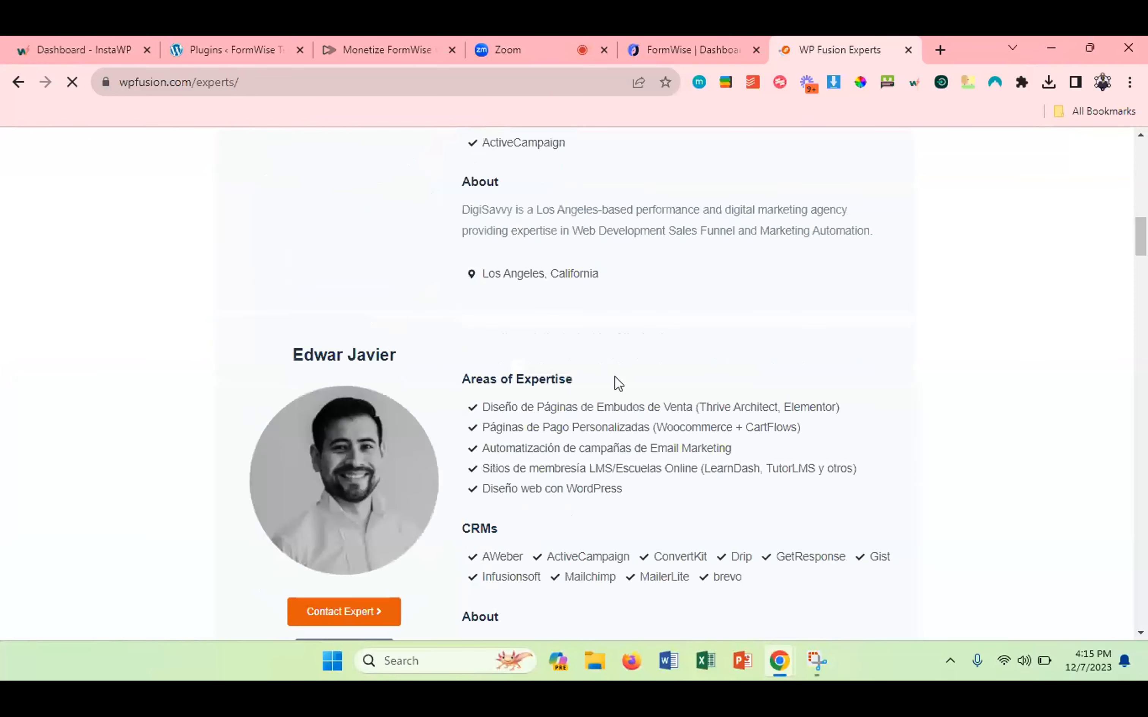
scroll(616, 378, "down", 20)
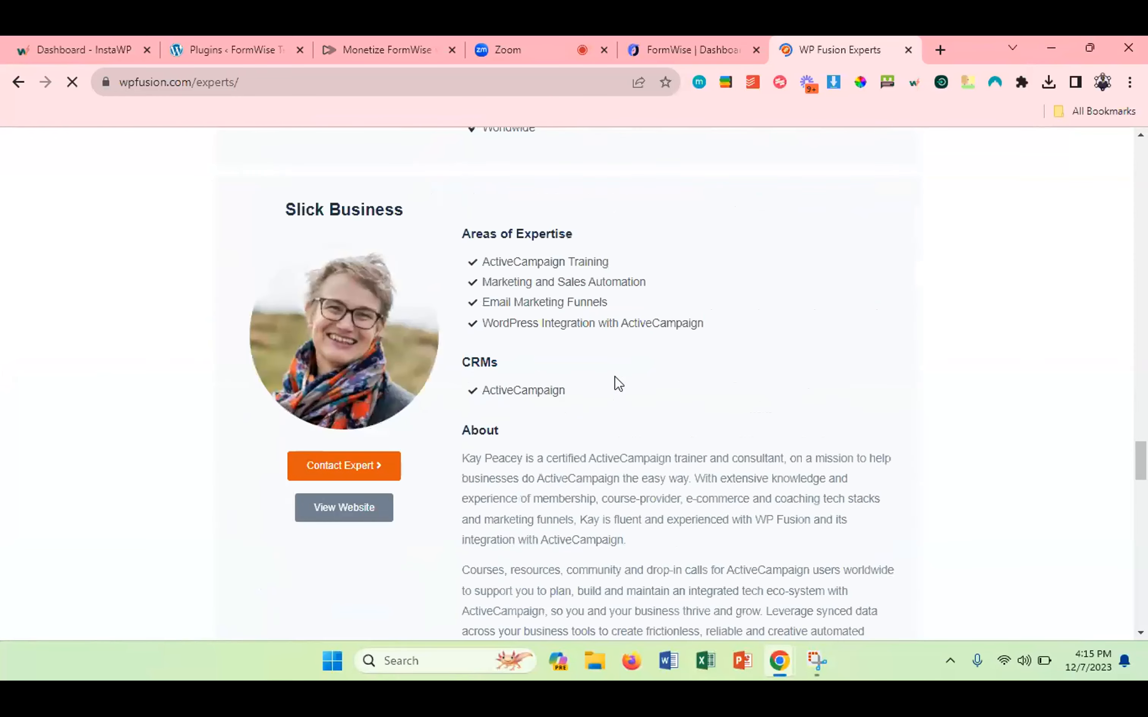
scroll(614, 376, "up", 6)
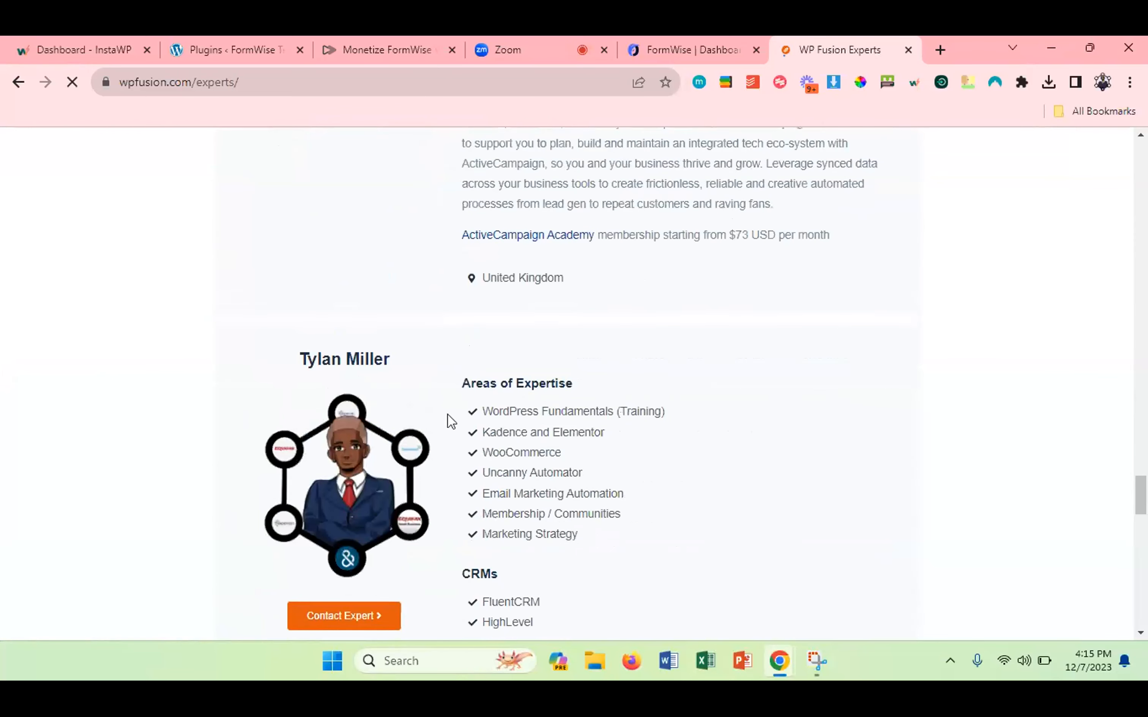
scroll(672, 487, "down", 2)
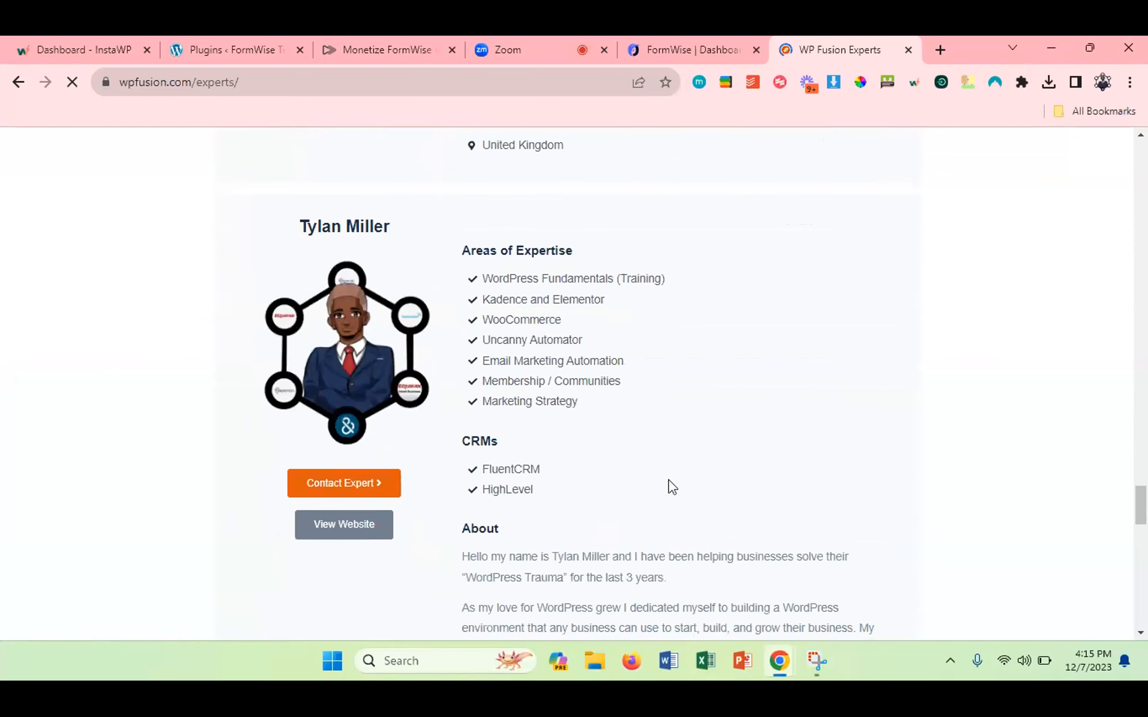
scroll(672, 487, "up", 5)
scroll(672, 488, "left", 2)
scroll(672, 487, "down", 5)
scroll(670, 481, "up", 20)
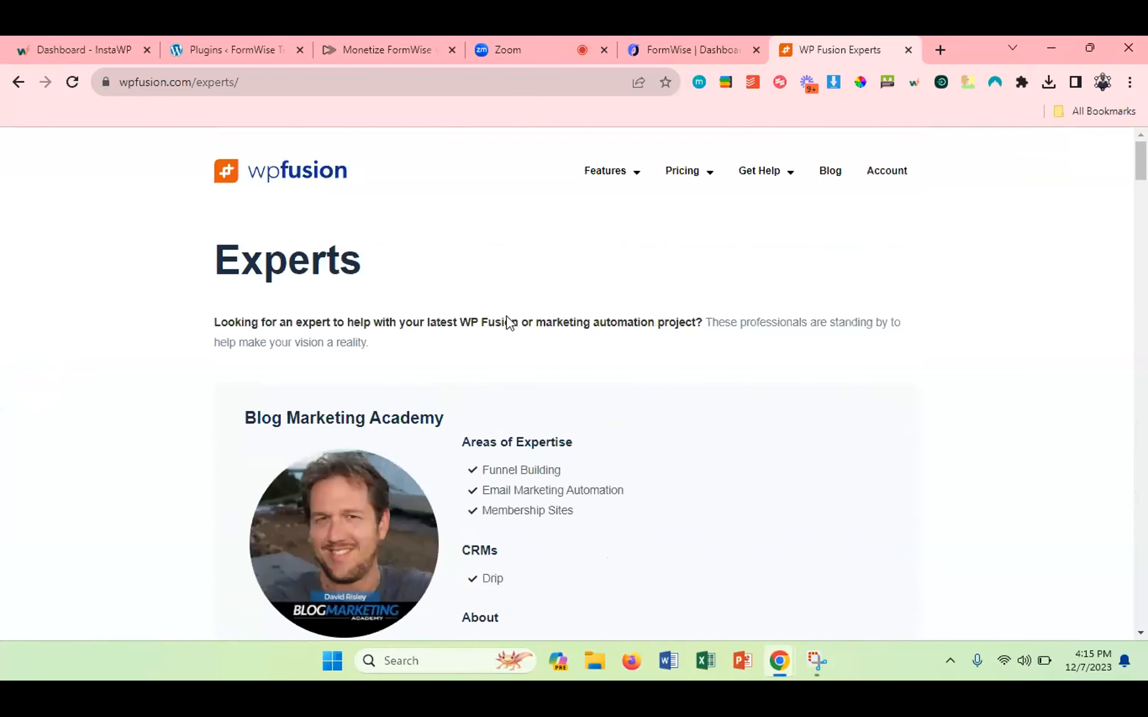
Go to the WP Fusion homepage and examine the plugins and CRMs it integrates with.
left_click(288, 173)
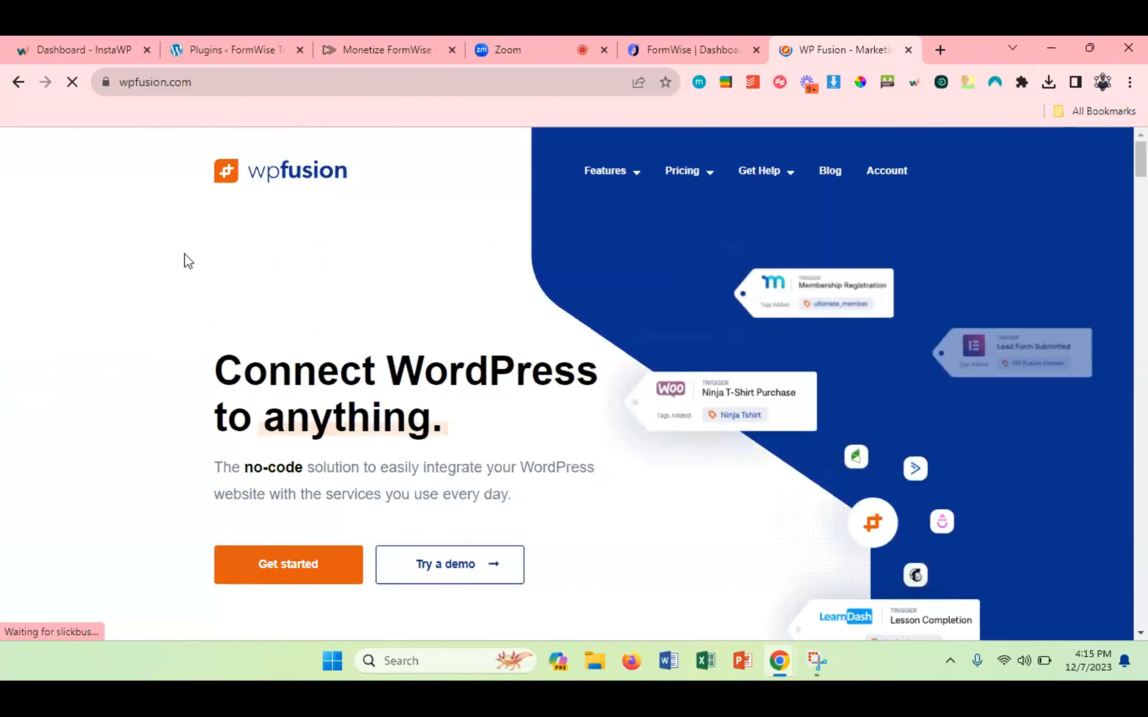
scroll(185, 254, "down", 1)
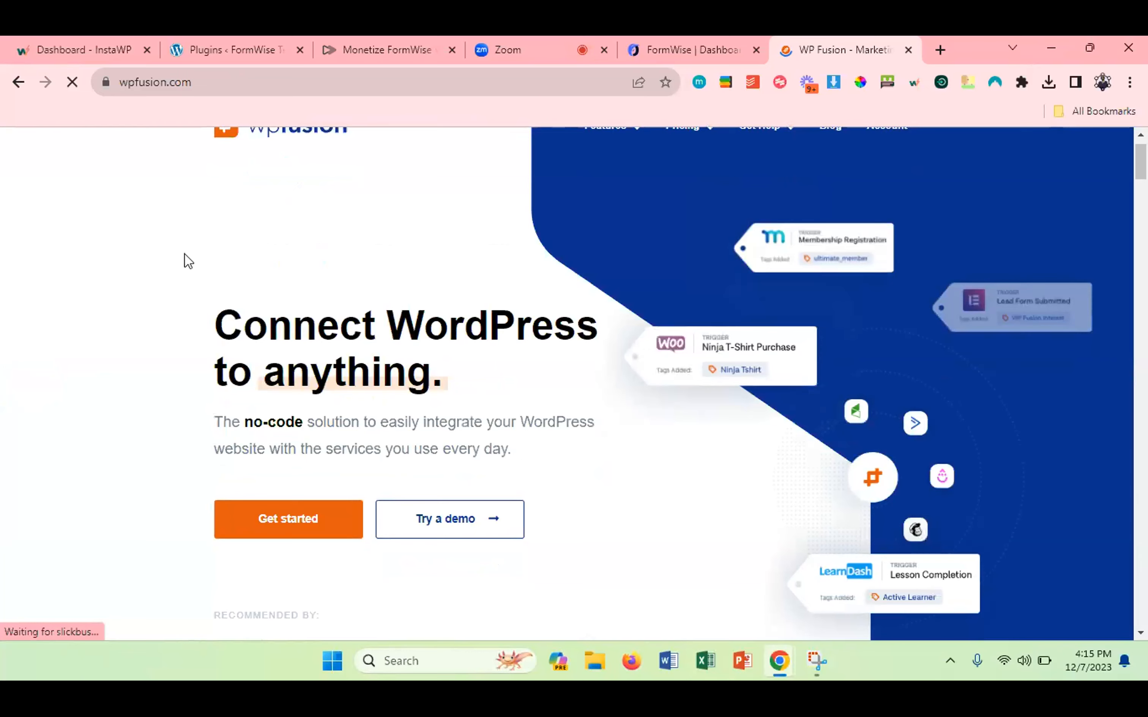
scroll(189, 239, "down", 5)
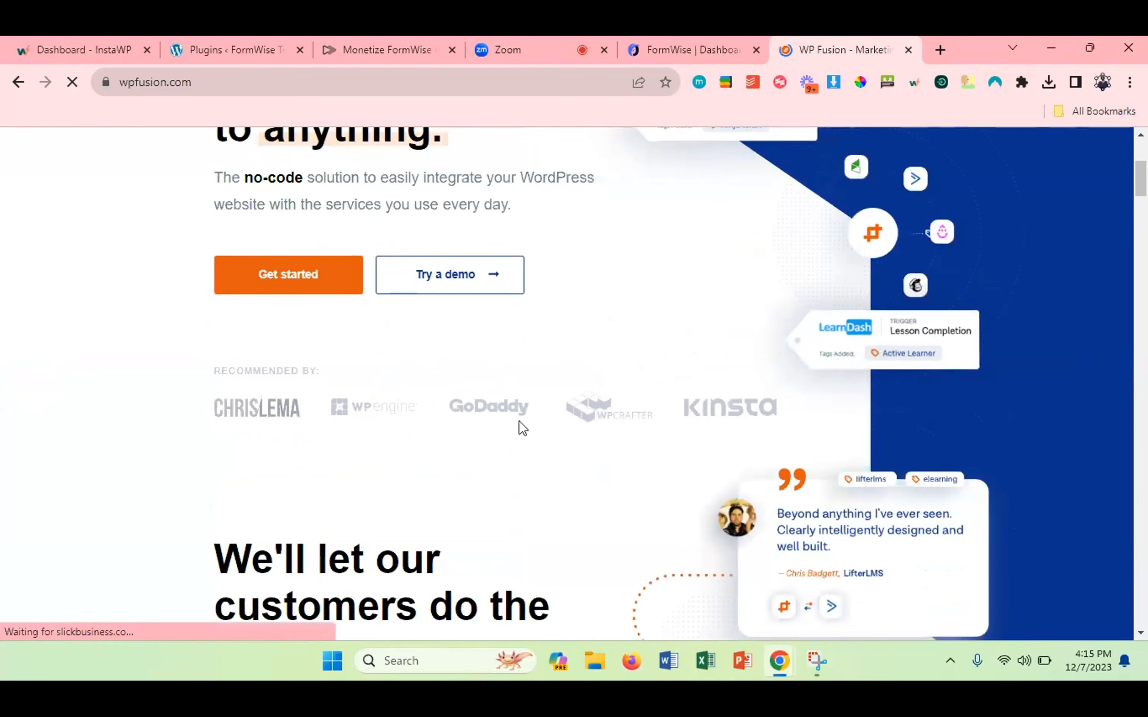
scroll(556, 471, "down", 10)
scroll(557, 472, "down", 8)
scroll(556, 471, "down", 3)
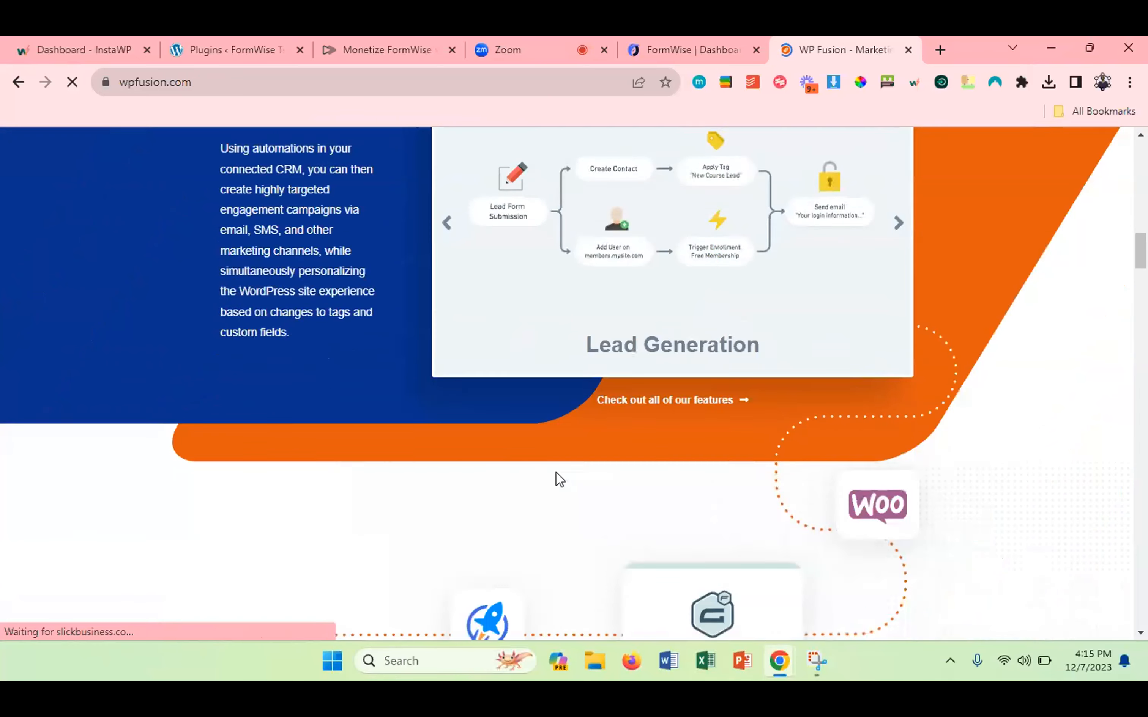
scroll(556, 471, "down", 10)
scroll(556, 472, "down", 9)
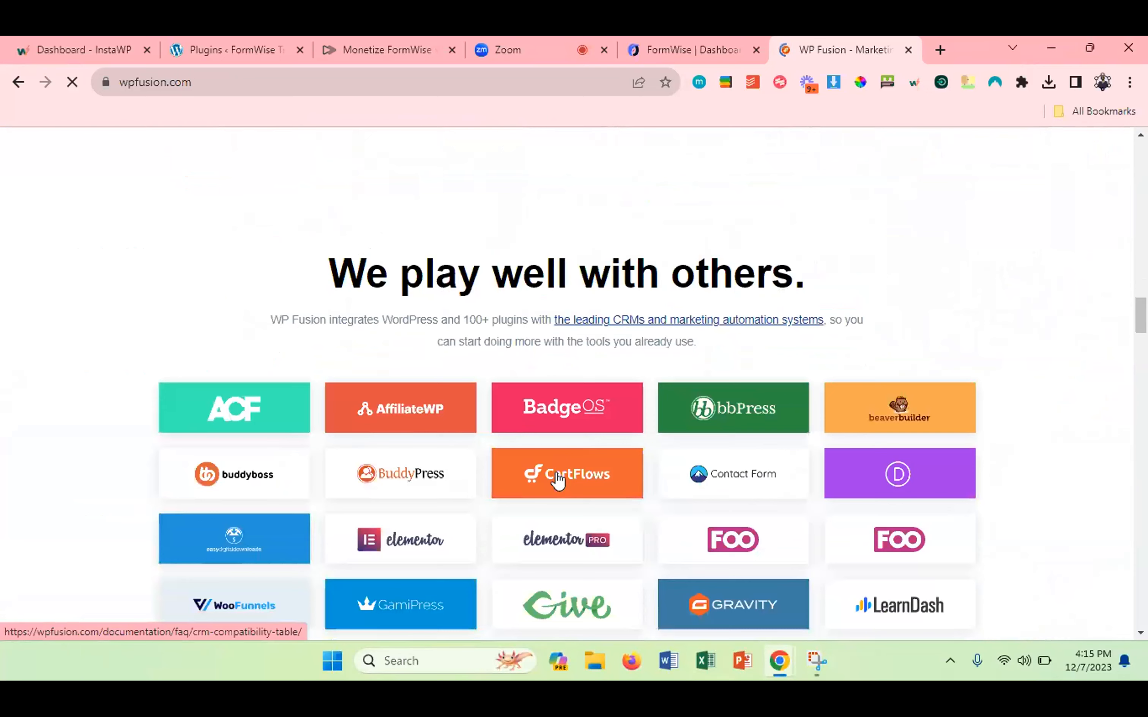
scroll(546, 498, "down", 6)
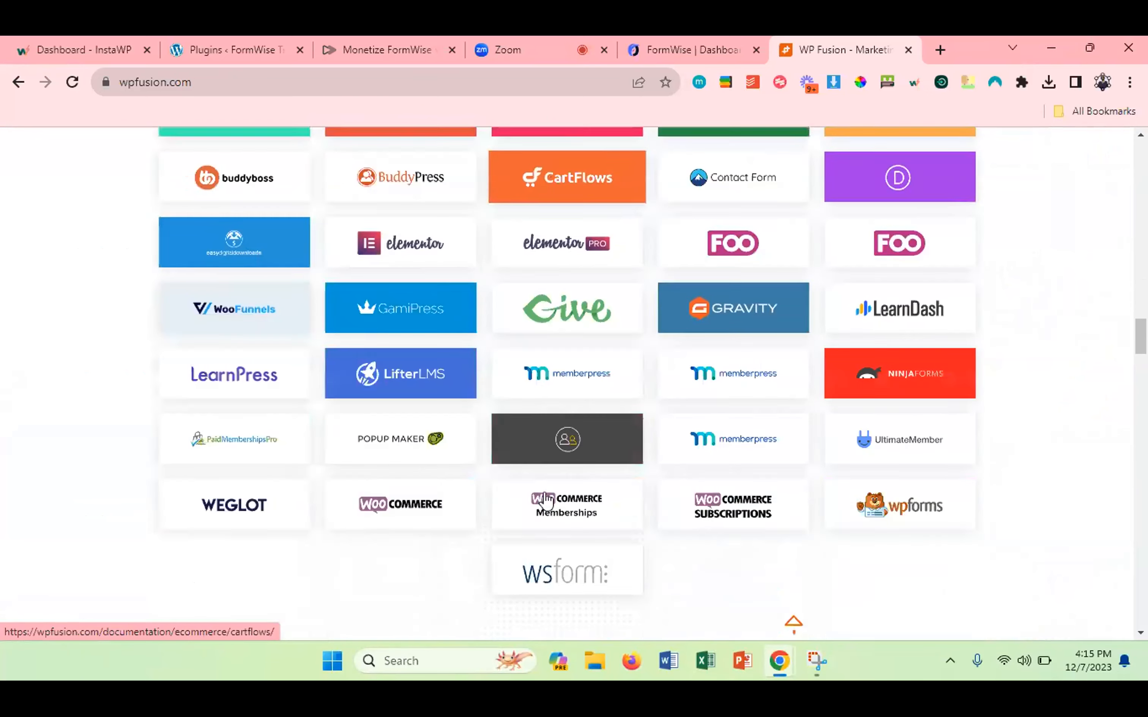
scroll(547, 501, "down", 12)
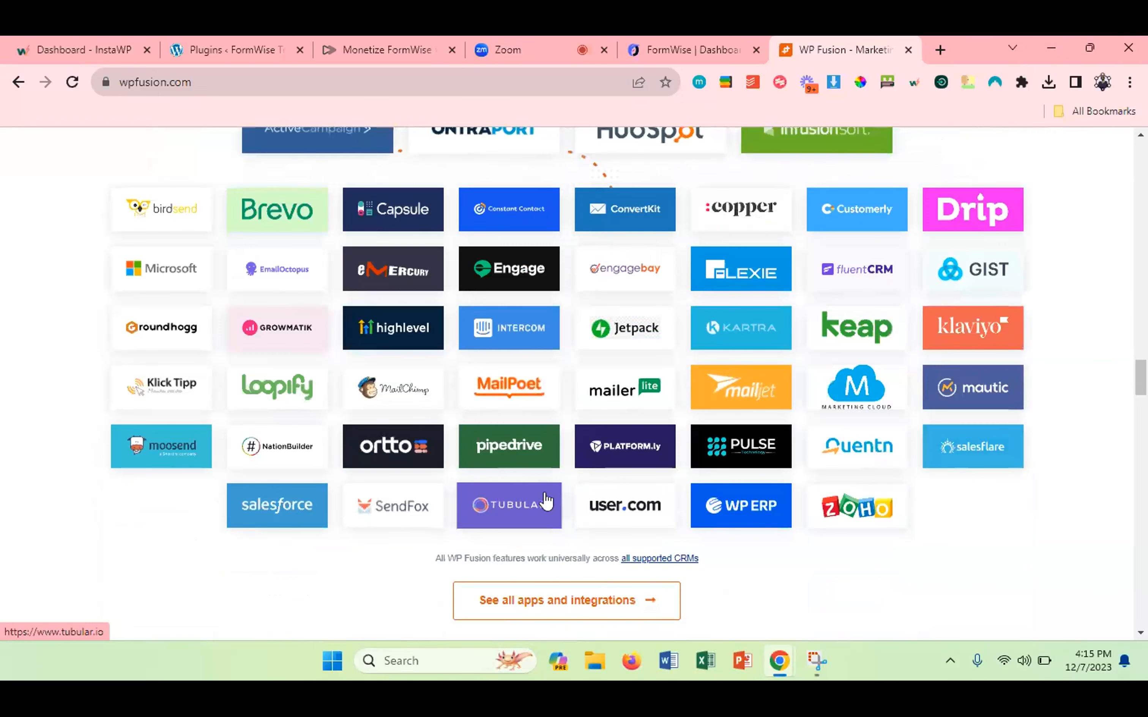
scroll(546, 500, "up", 1)
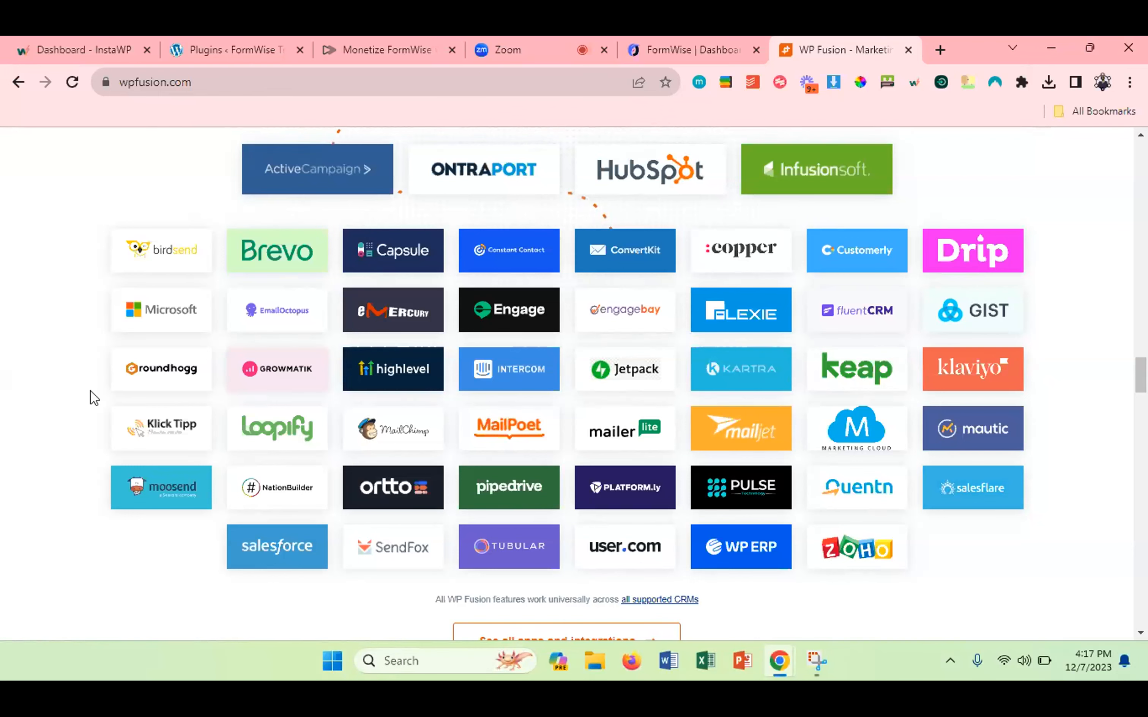
scroll(91, 391, "up", 4)
scroll(90, 392, "up", 7)
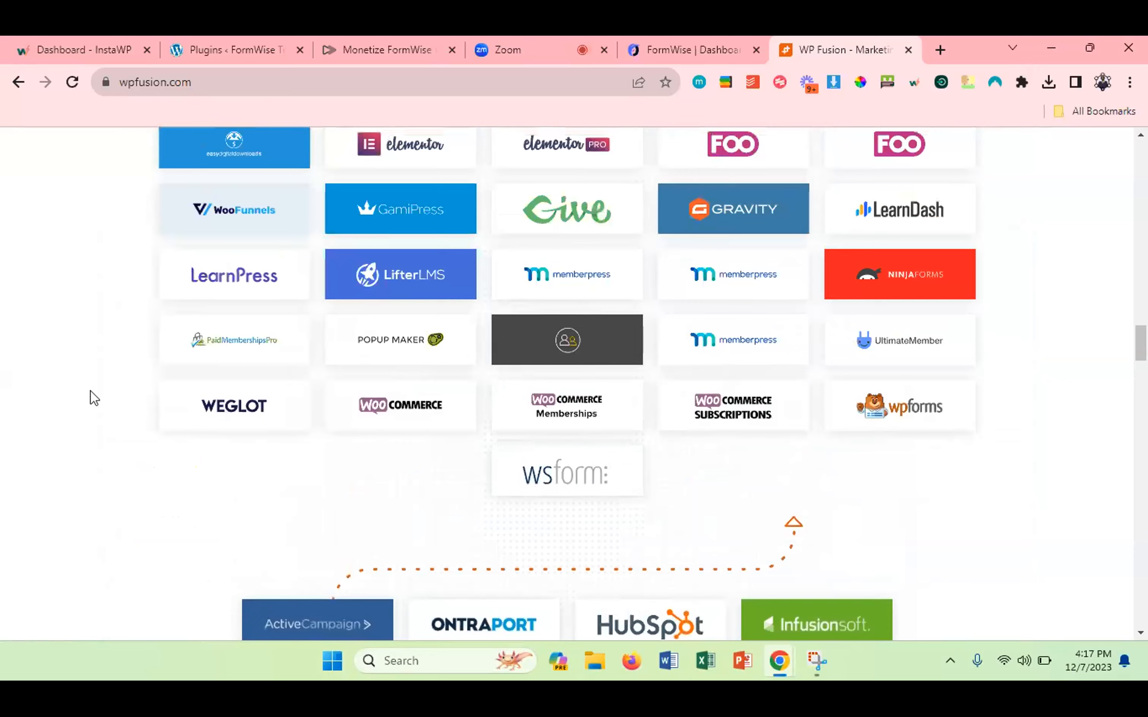
scroll(90, 391, "up", 3)
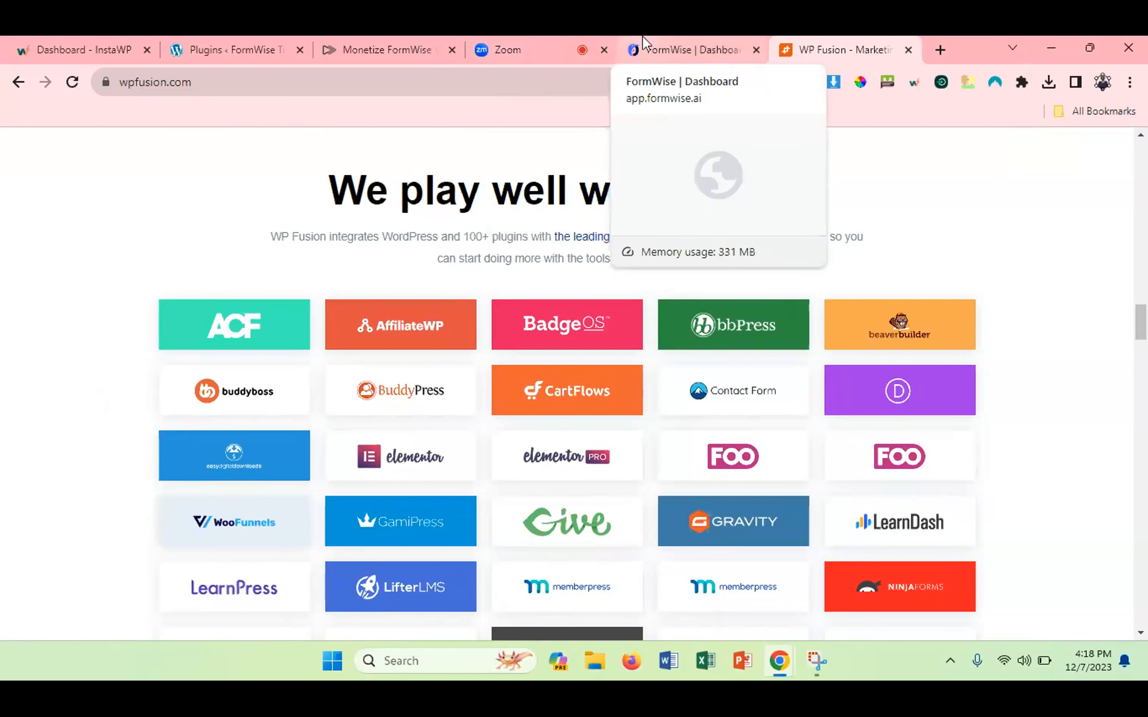
Close the WP Fusion website, open the WP Fusion settings page on the WordPress site and show its CRM choices.
left_click(907, 49)
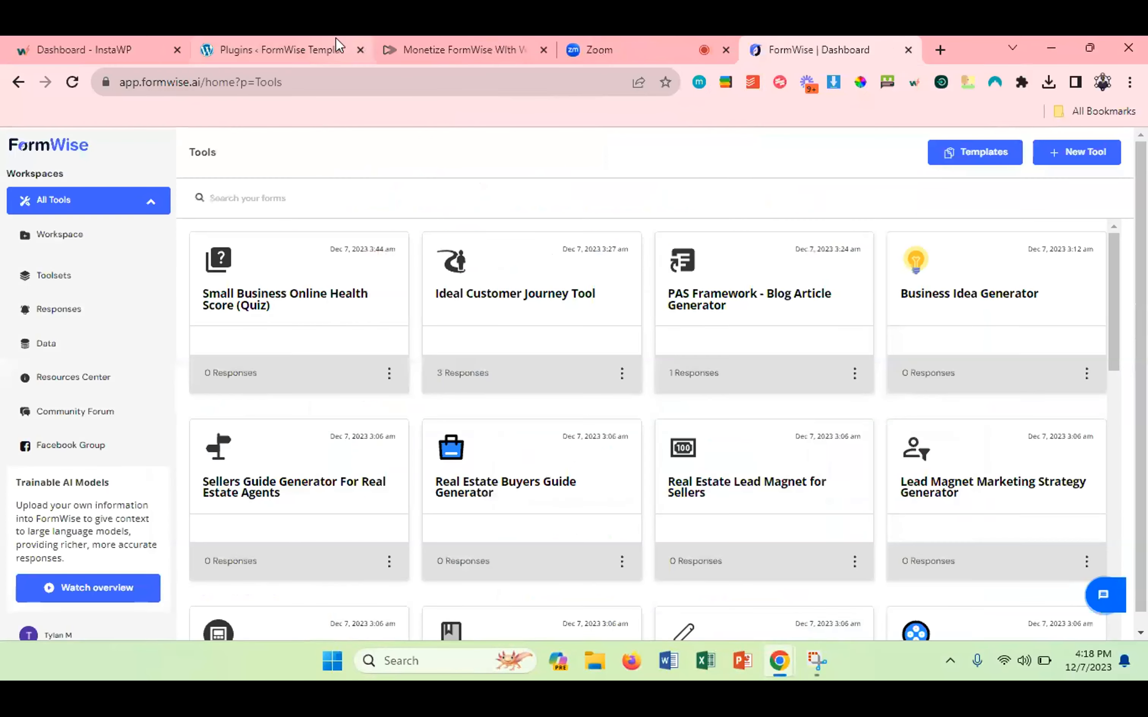
left_click(336, 47)
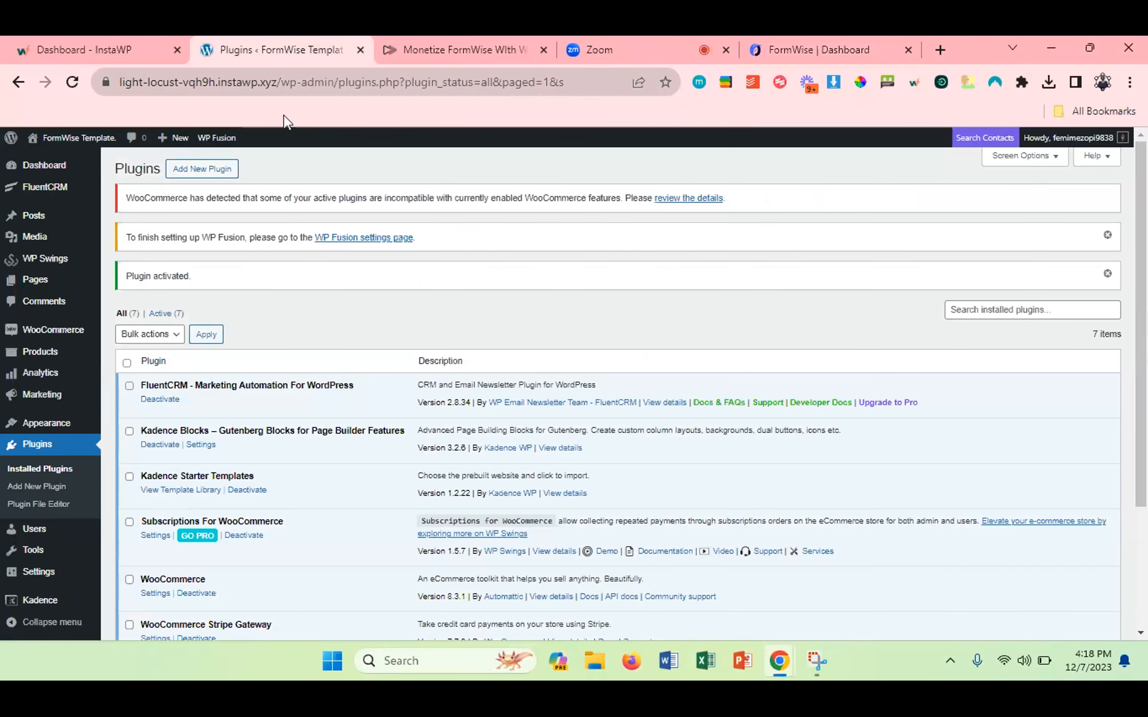
left_click(369, 237)
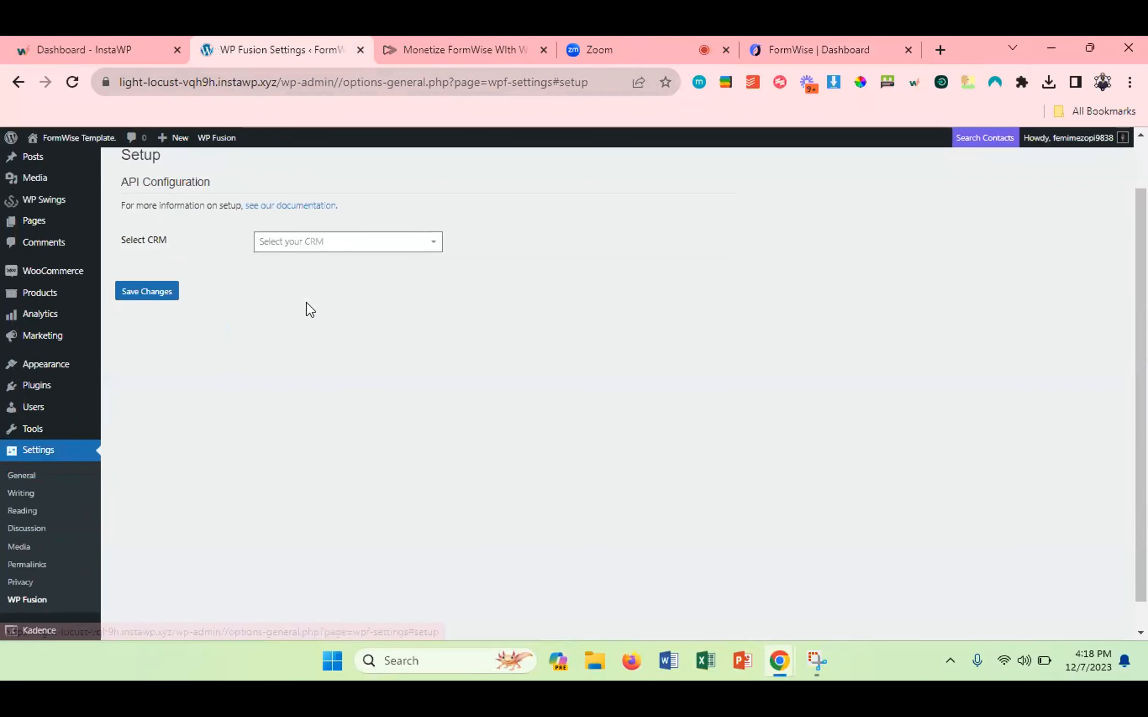
left_click(298, 307)
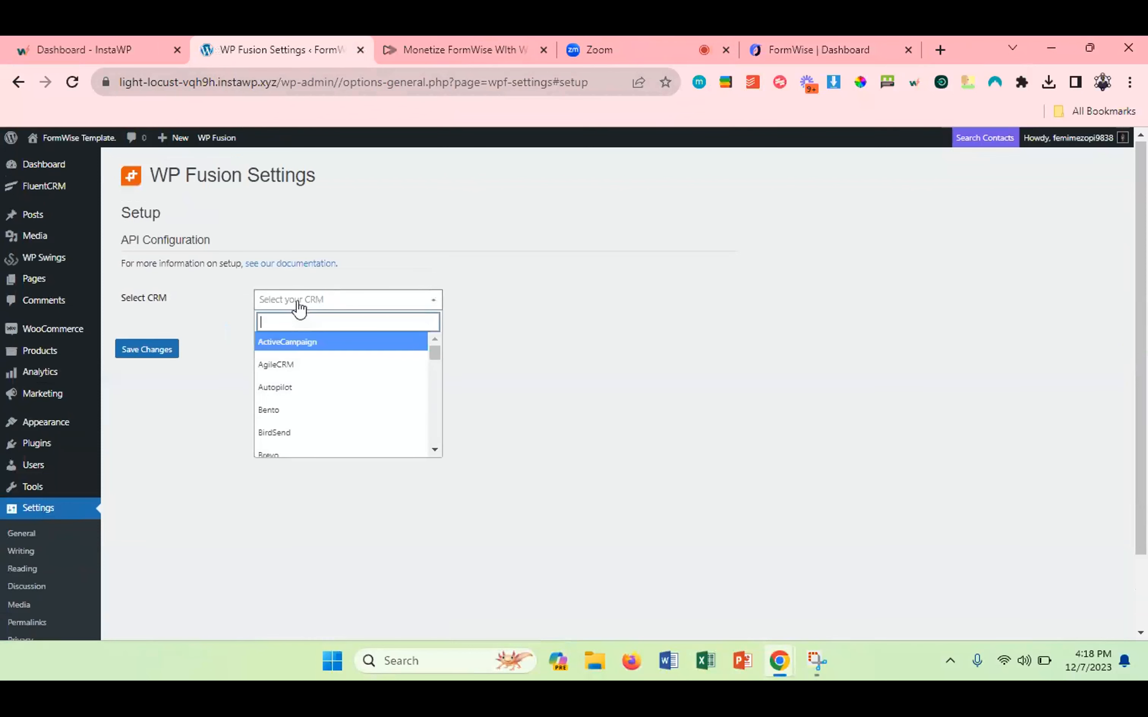
type("High")
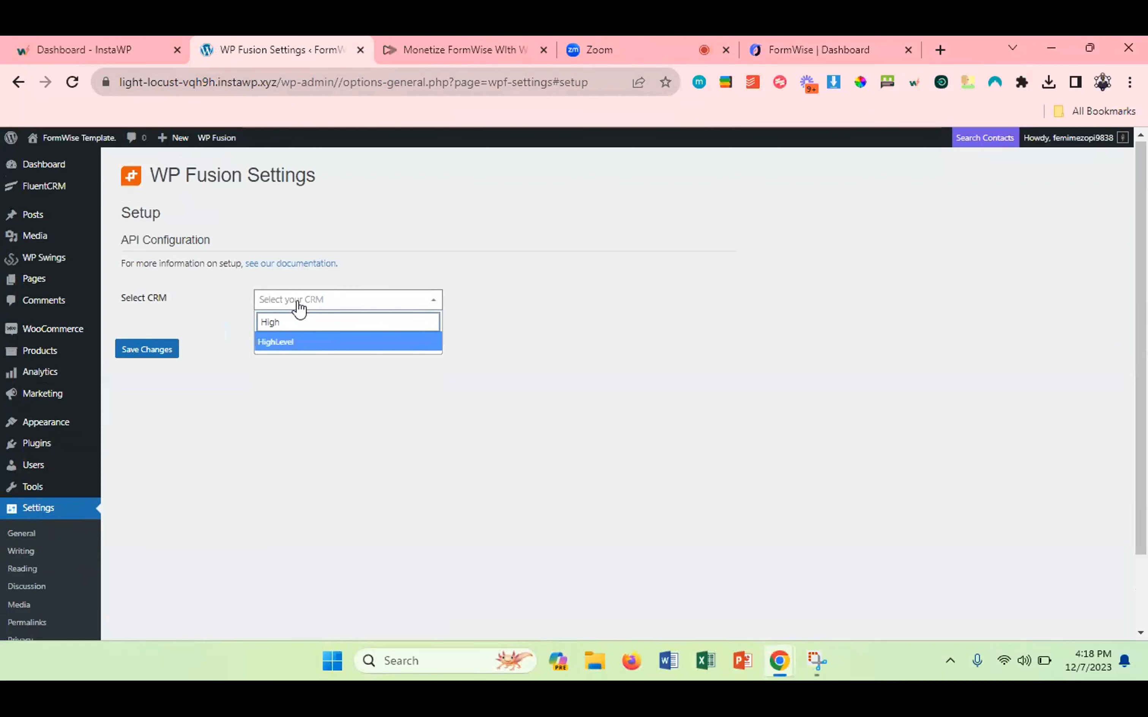
key("BackSpace")
key("BackSpace")
key("BackSpace")
key("BackSpace")
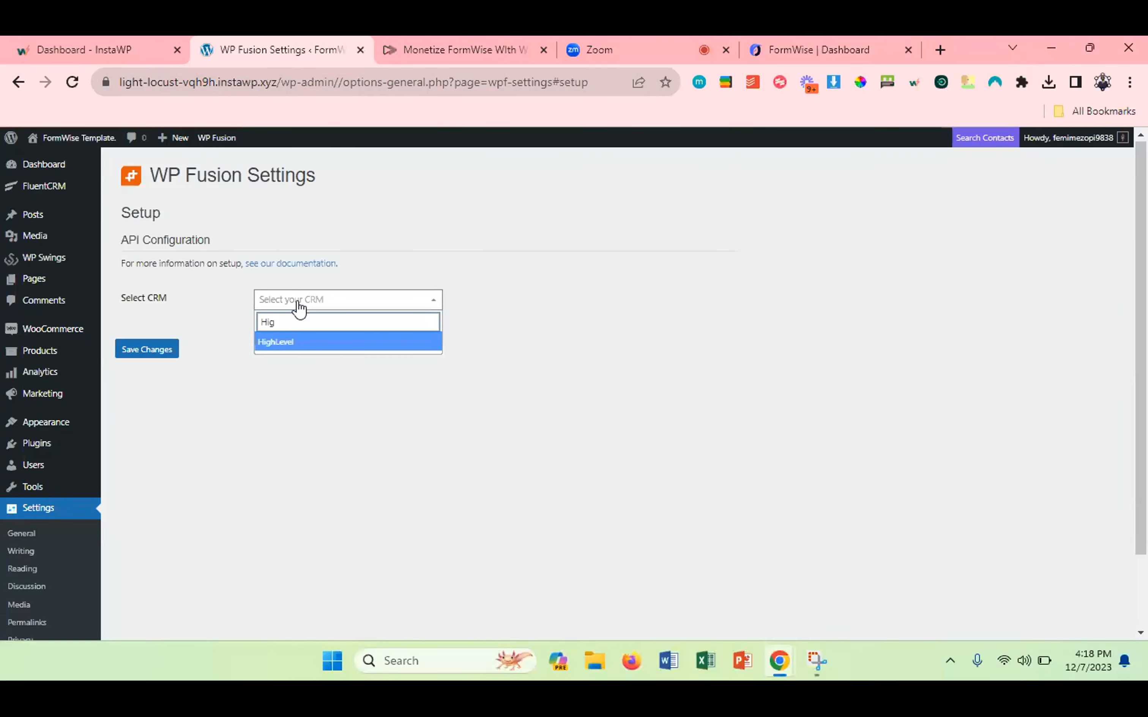
Find FluentCRM among the CRM choices and select FluentCRM (This Site).
type("flu")
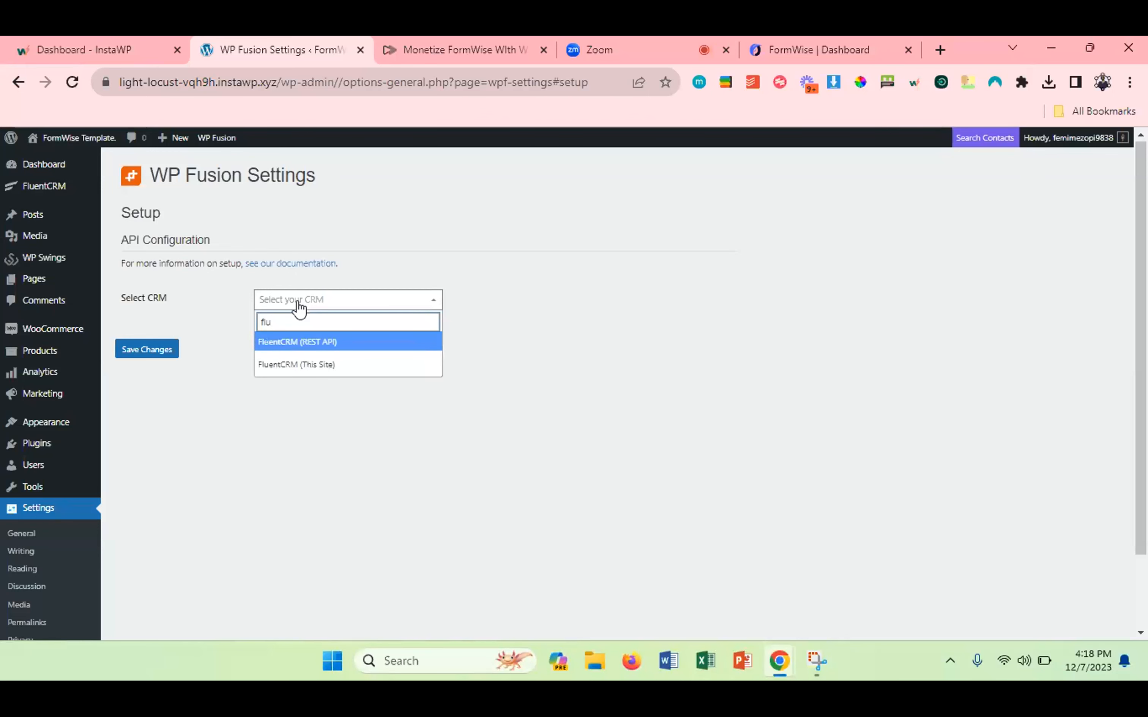
left_click(304, 366)
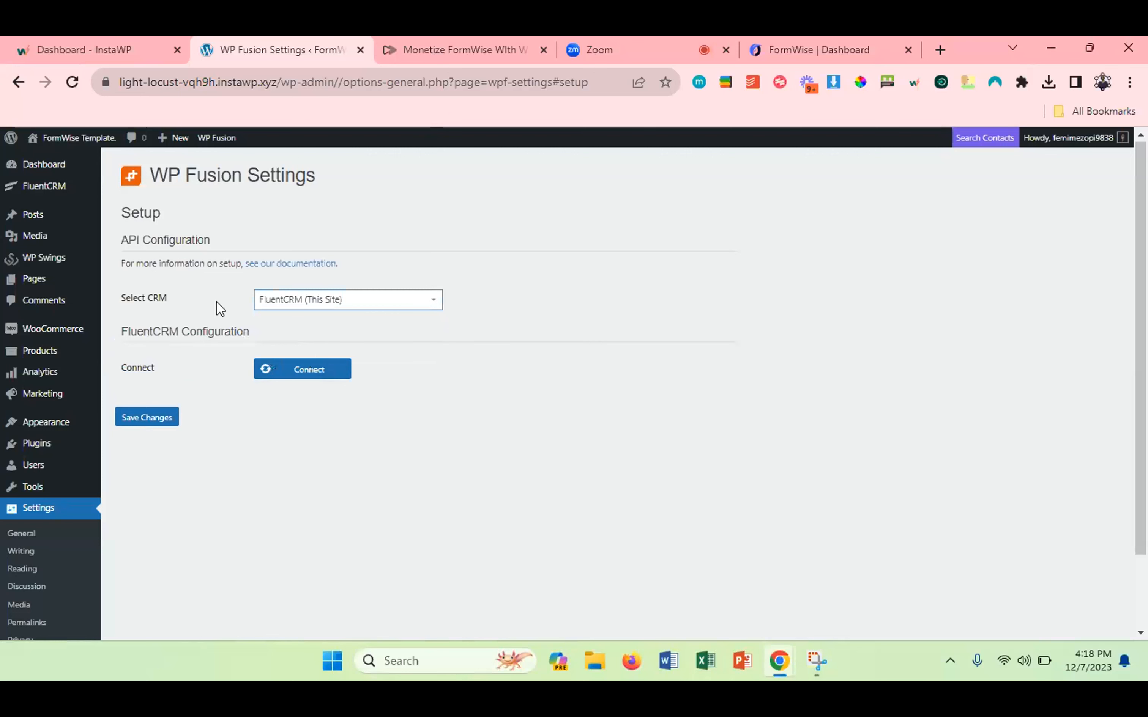
left_click(265, 304)
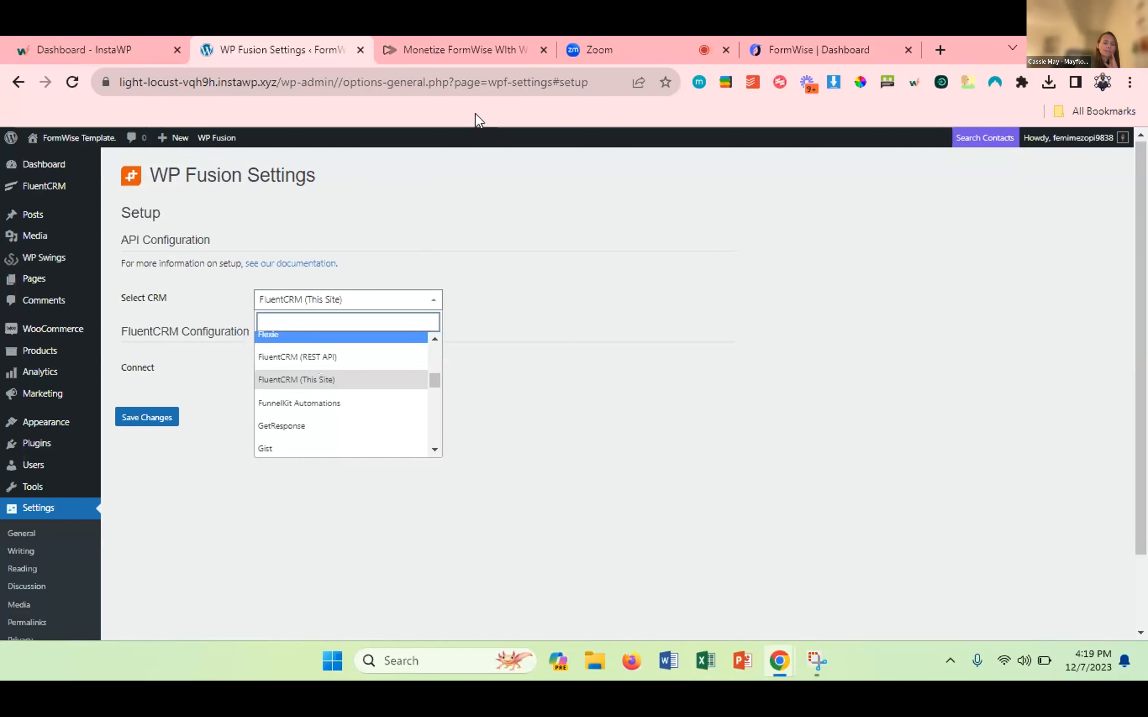
left_click(621, 48)
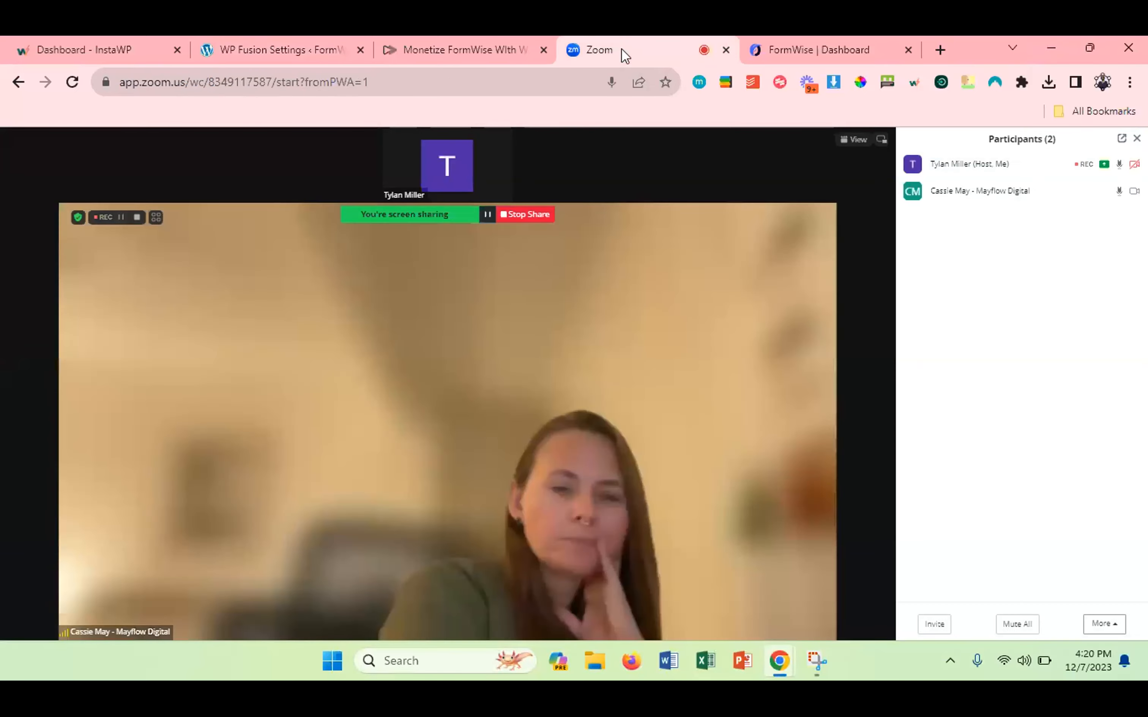
left_click(216, 45)
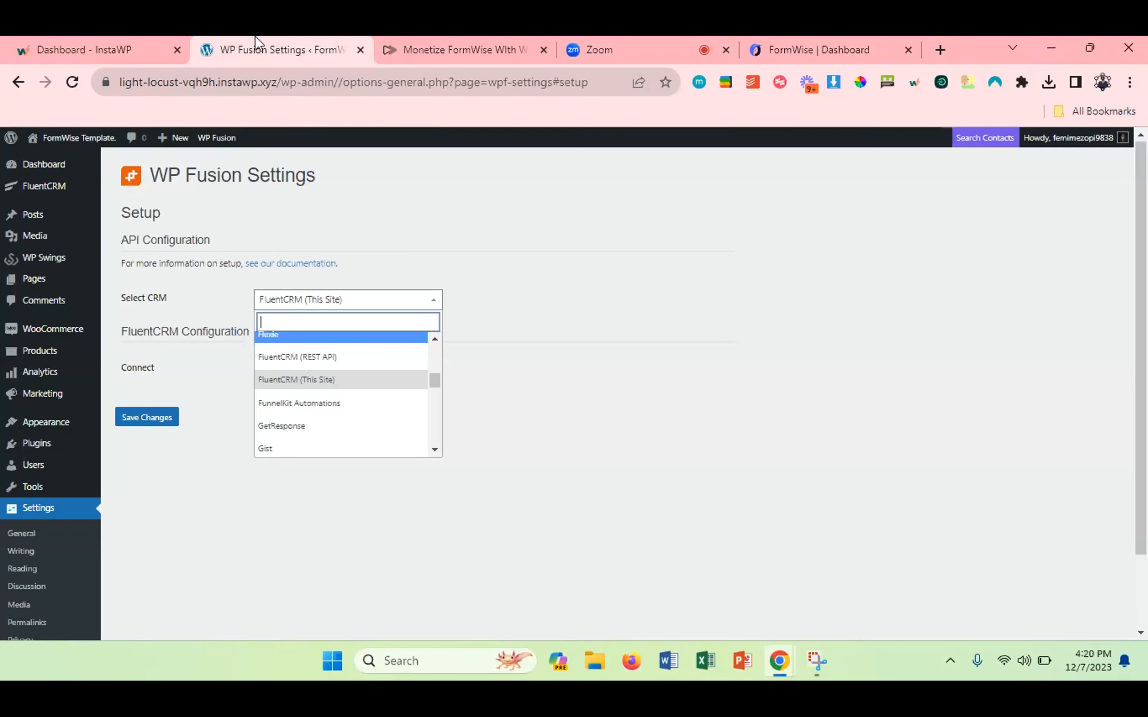
left_click(274, 71)
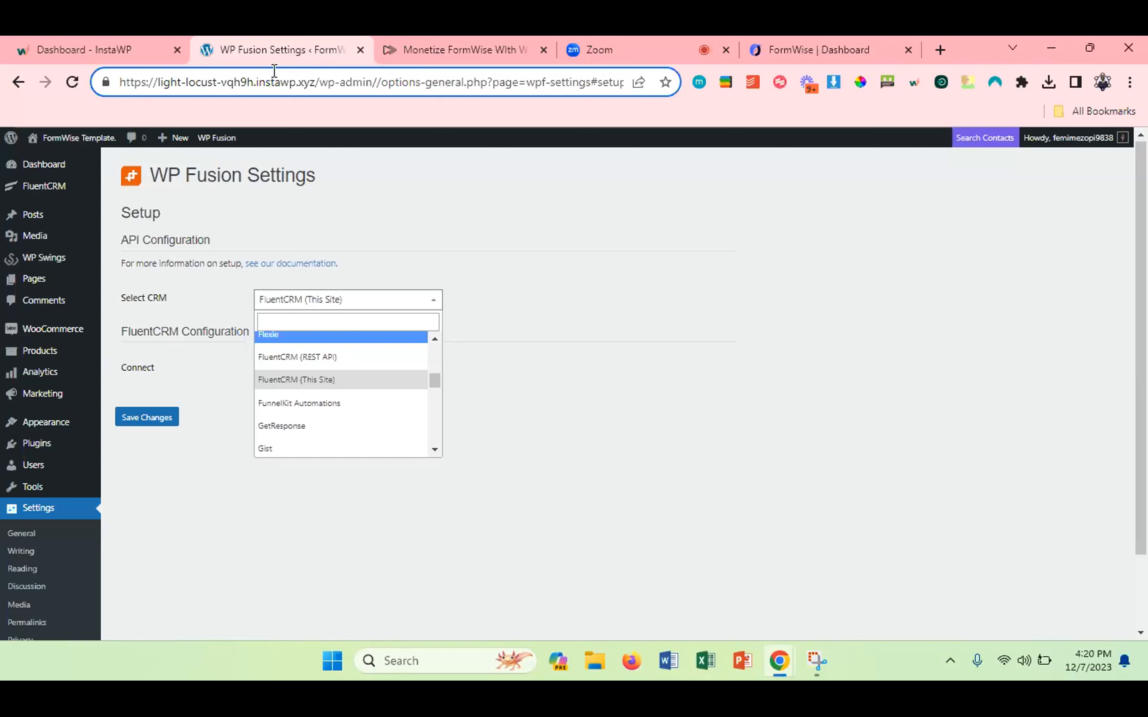
left_click(304, 381)
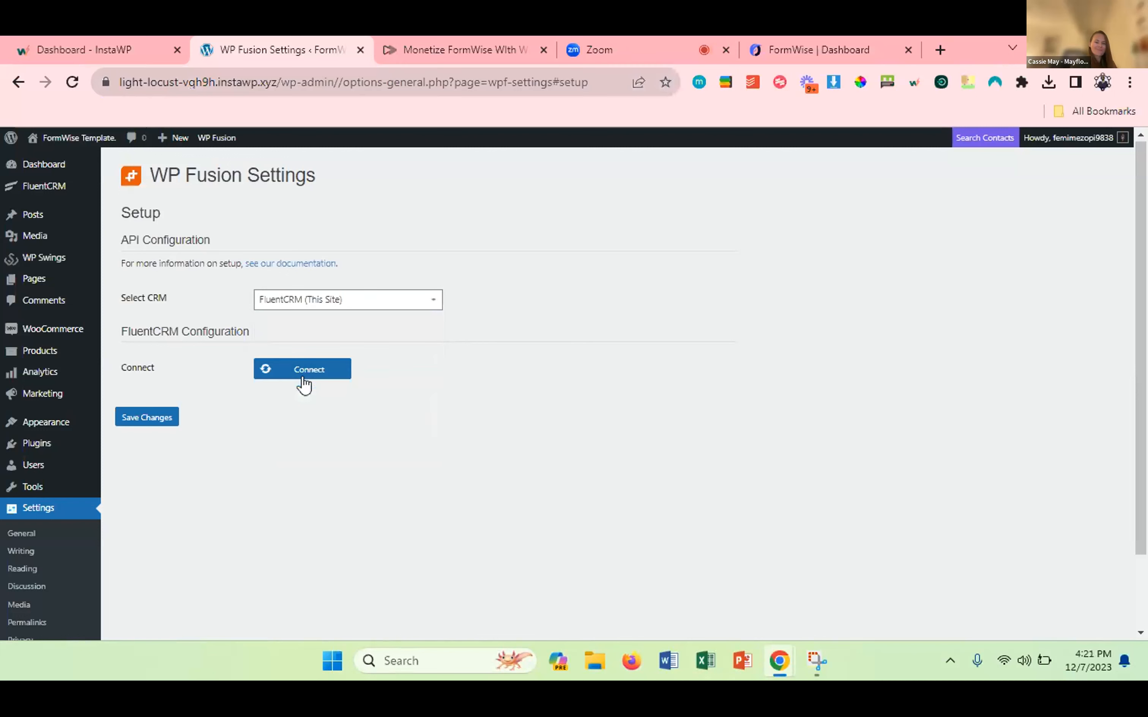
Connect WP Fusion to the FluentCRM installation on this site.
left_click(295, 378)
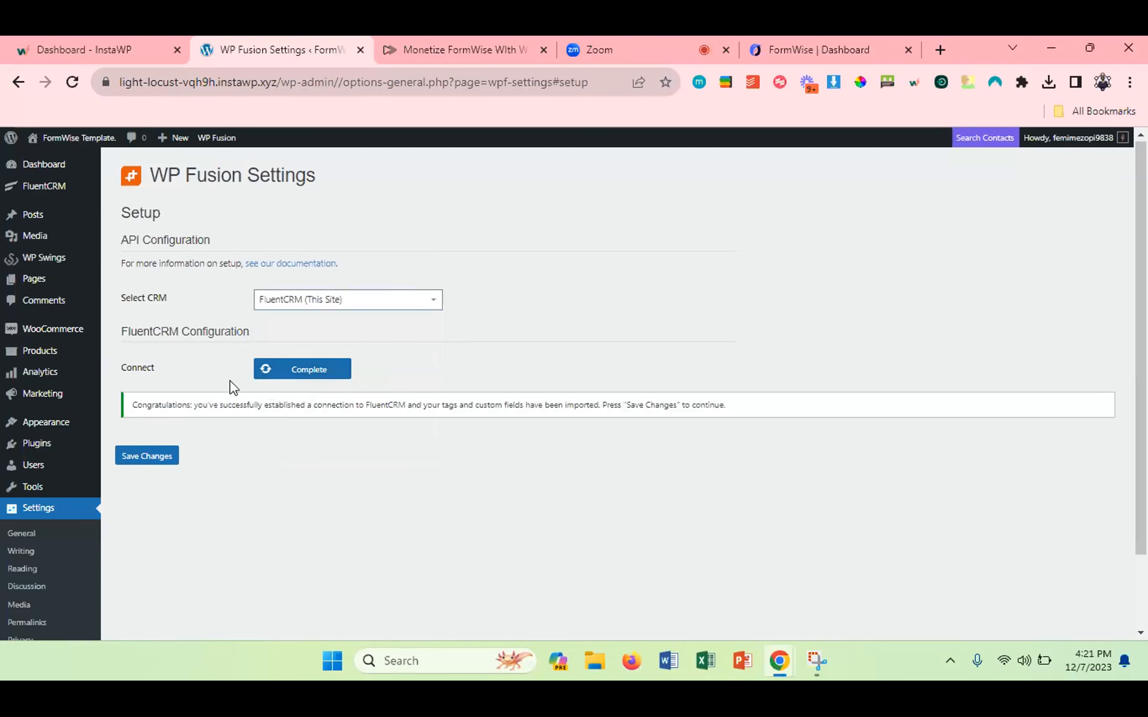
left_click(285, 381)
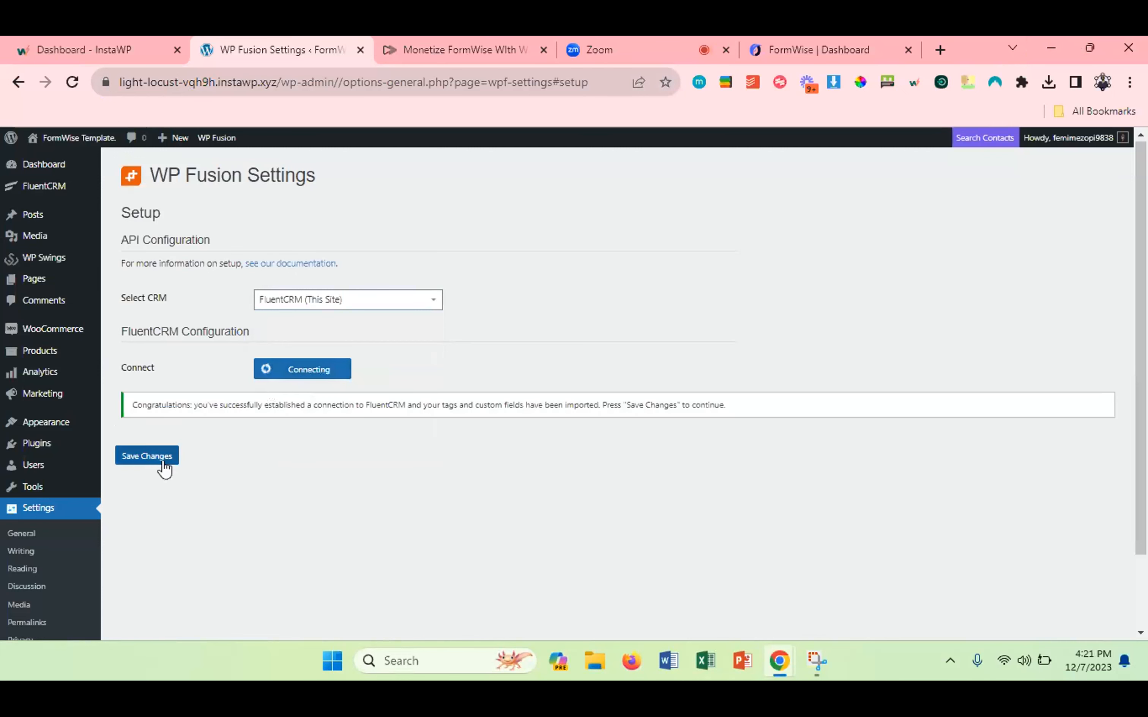
Save the FluentCRM connection in the WP Fusion setup and show the plugin's general settings.
left_click(141, 463)
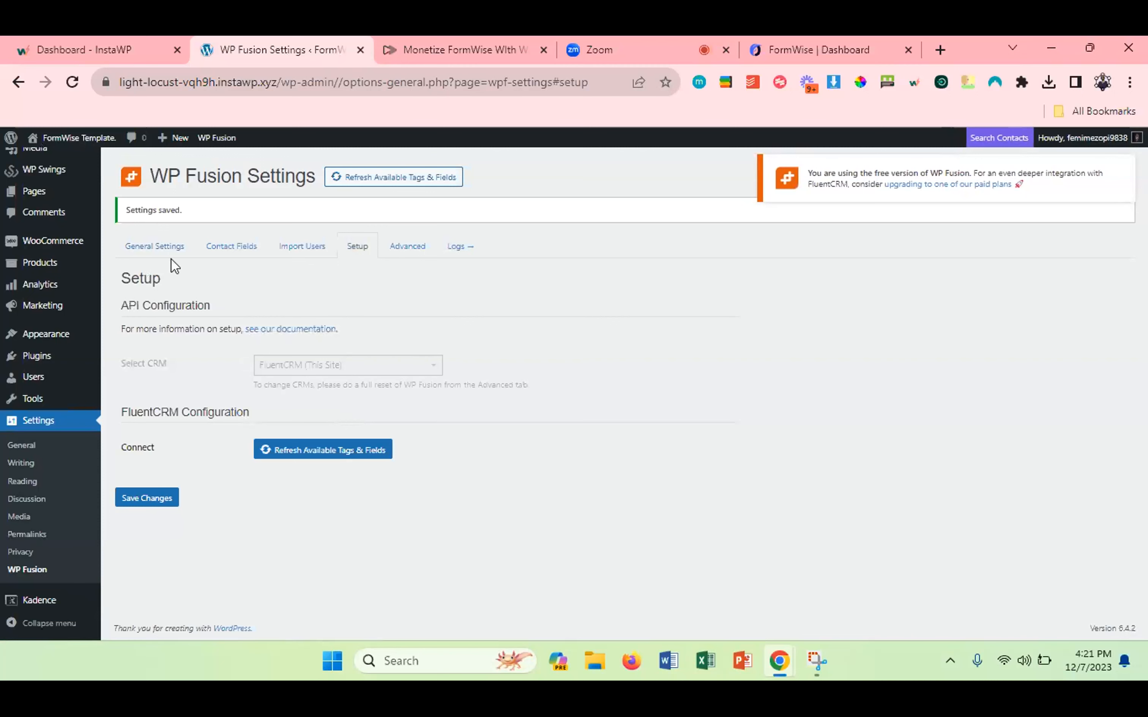
left_click(154, 257)
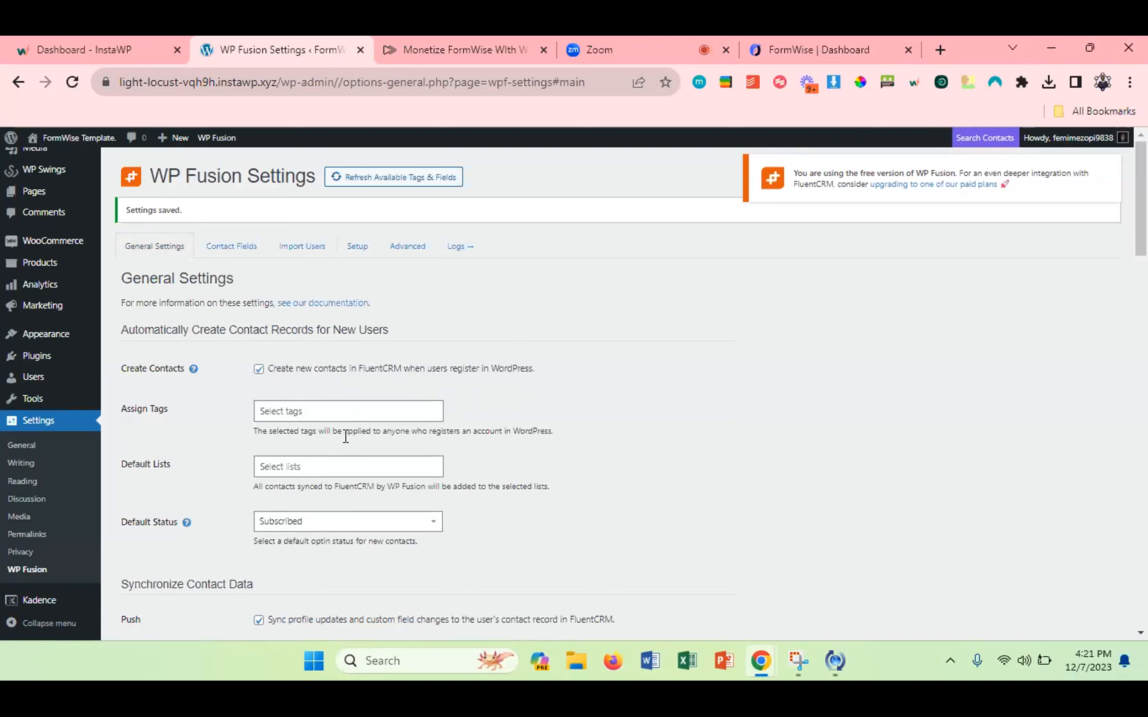
Enable Hide From Menus under Content Restriction so inaccessible content is removed from menus, and save the general settings.
scroll(314, 455, "down", 5)
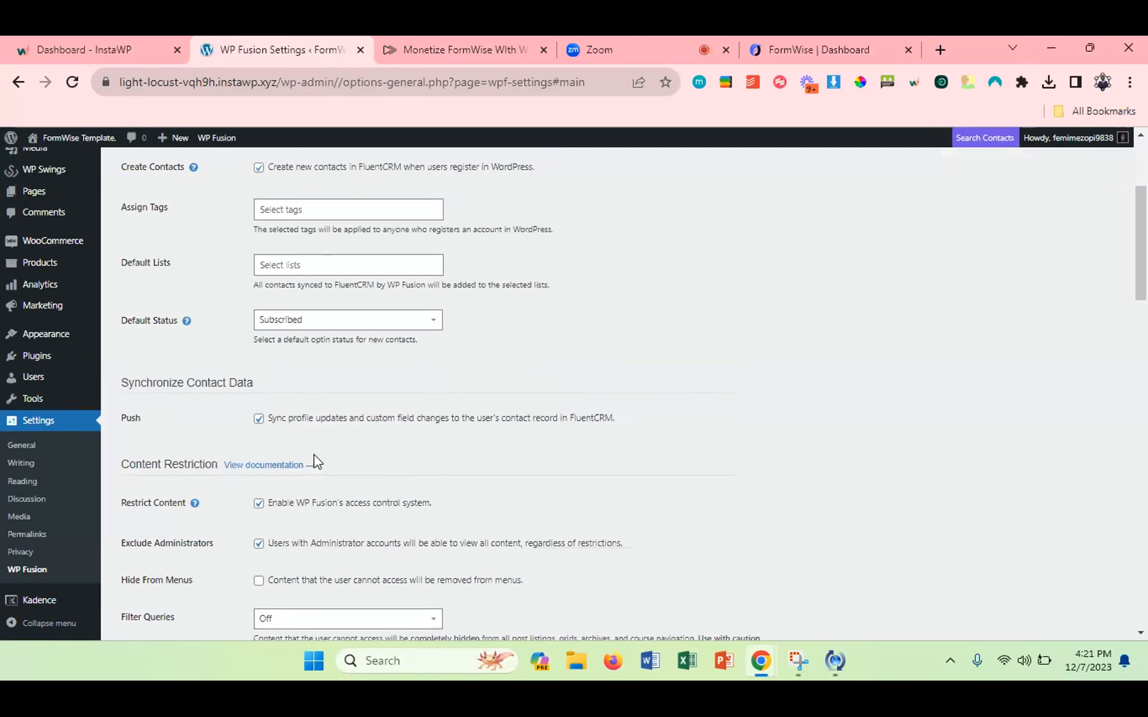
scroll(281, 475, "down", 2)
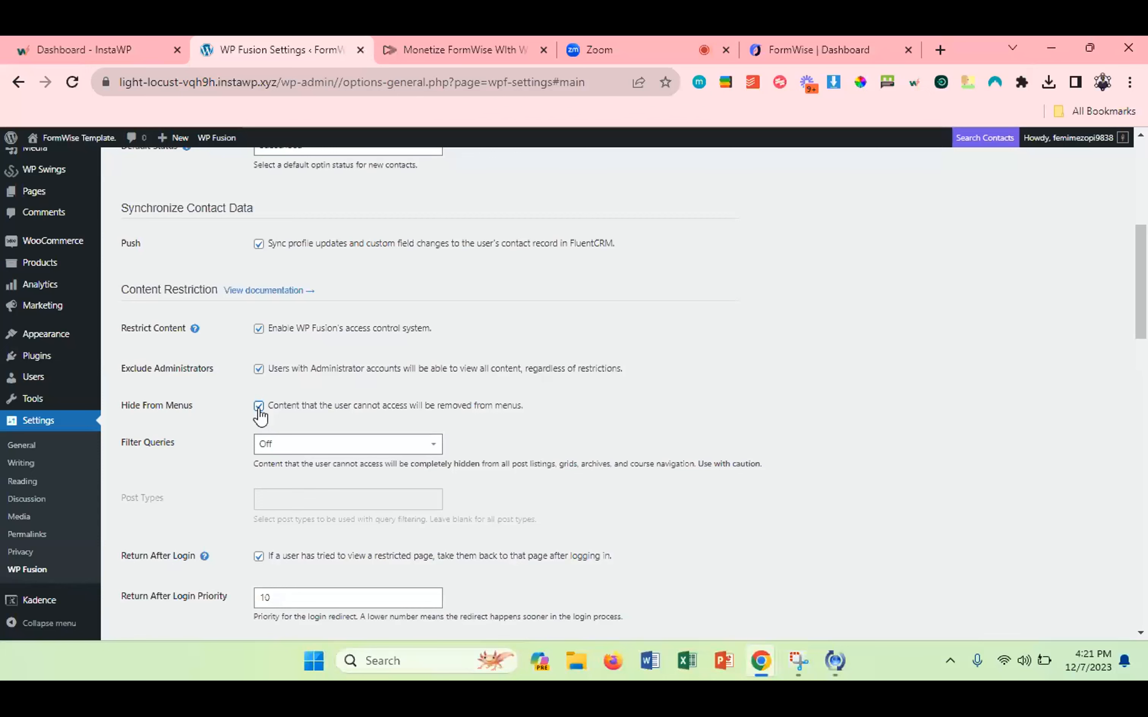
scroll(260, 416, "down", 1)
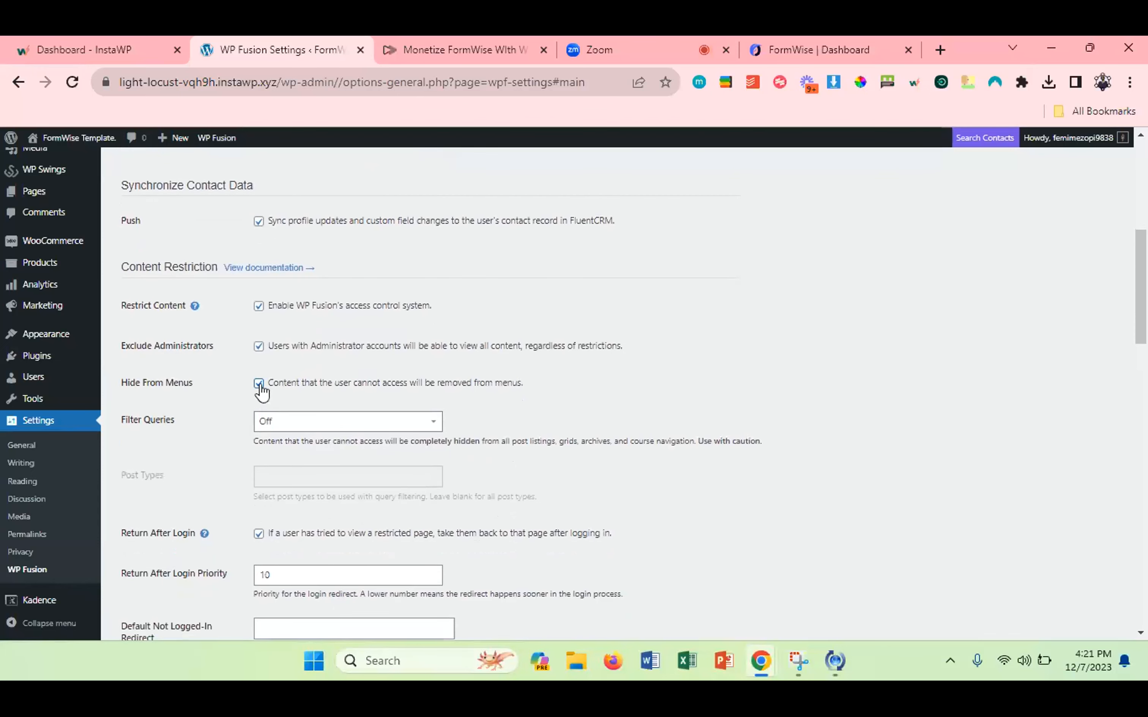
scroll(243, 406, "down", 1)
scroll(243, 406, "down", 10)
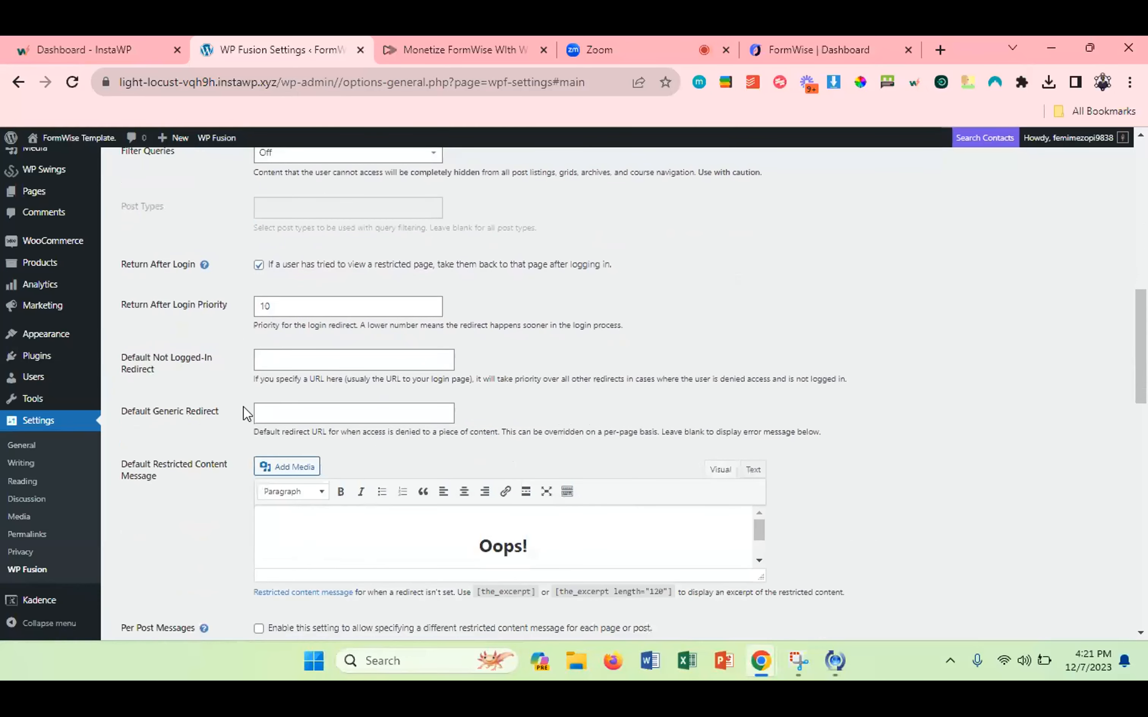
scroll(243, 406, "down", 10)
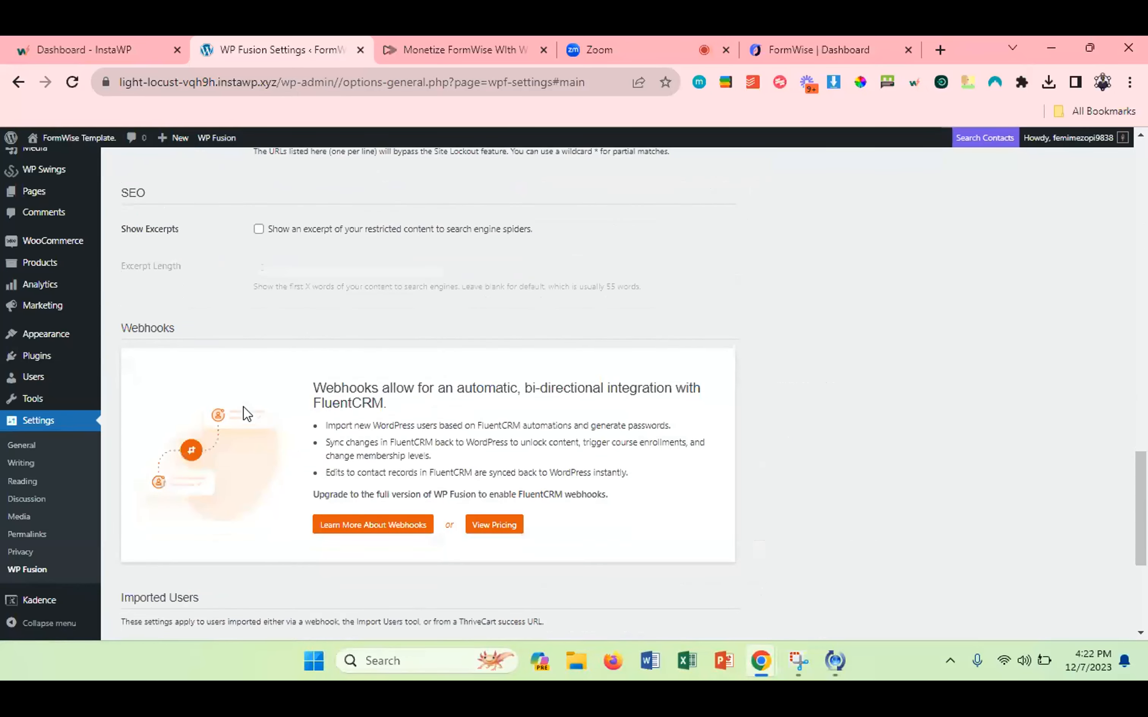
left_click(152, 576)
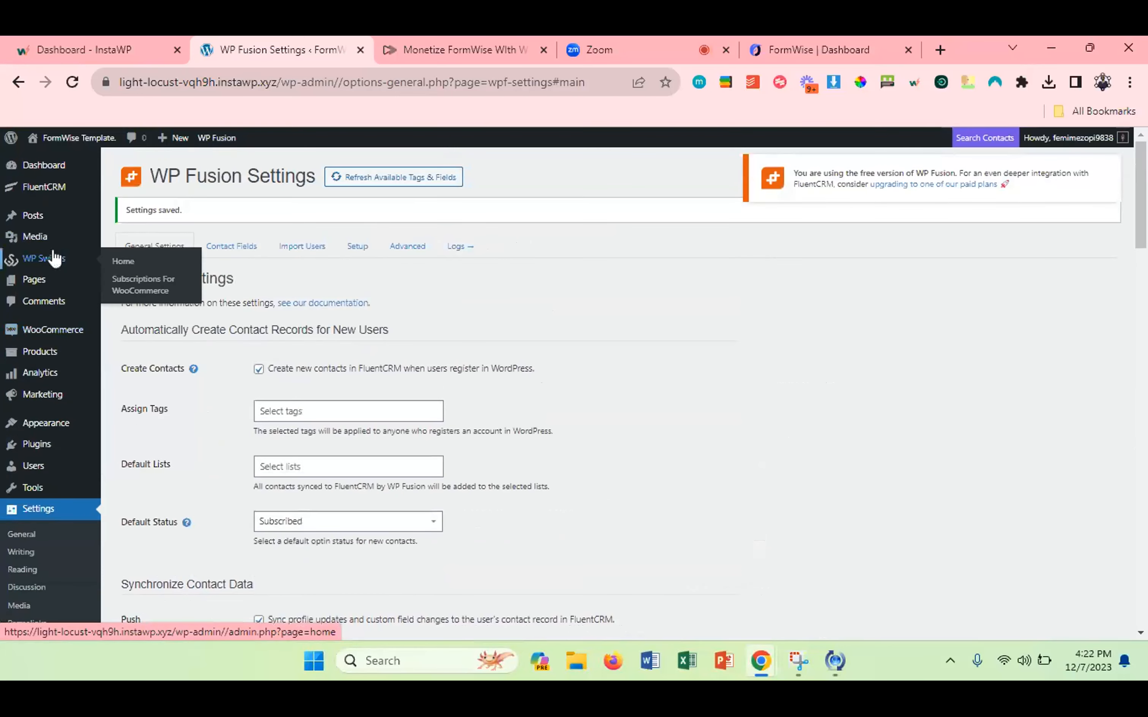
Open the FluentCRM settings and examine the options in Advanced Features Config.
left_click(44, 190)
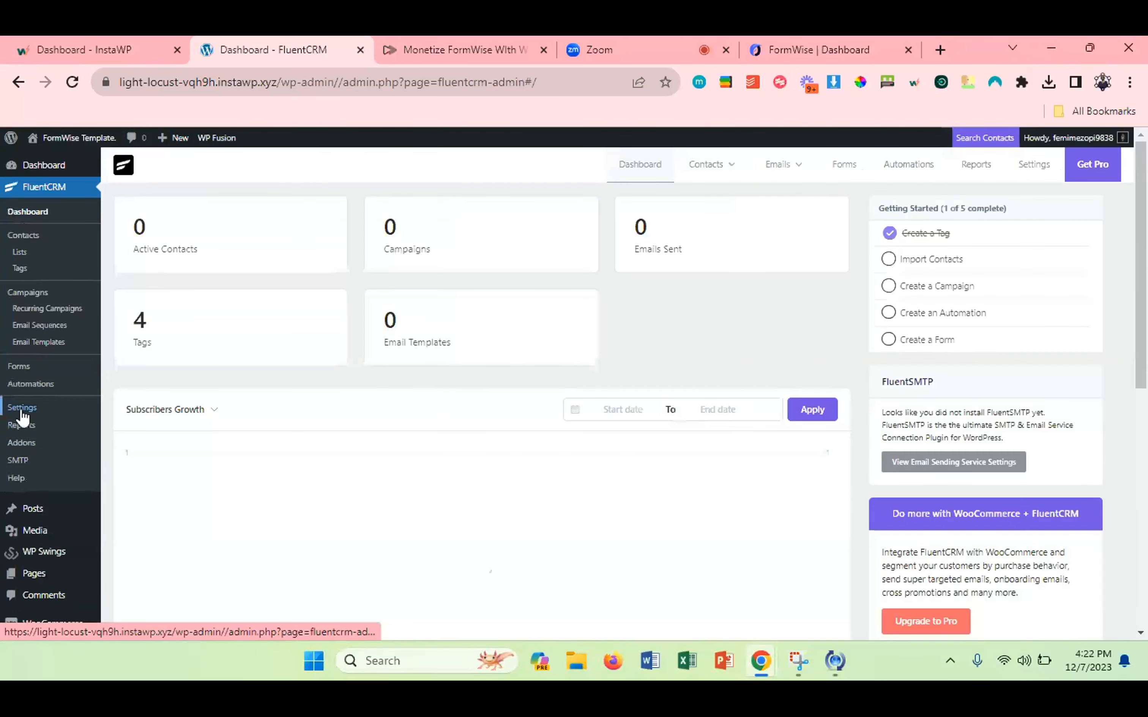
left_click(19, 409)
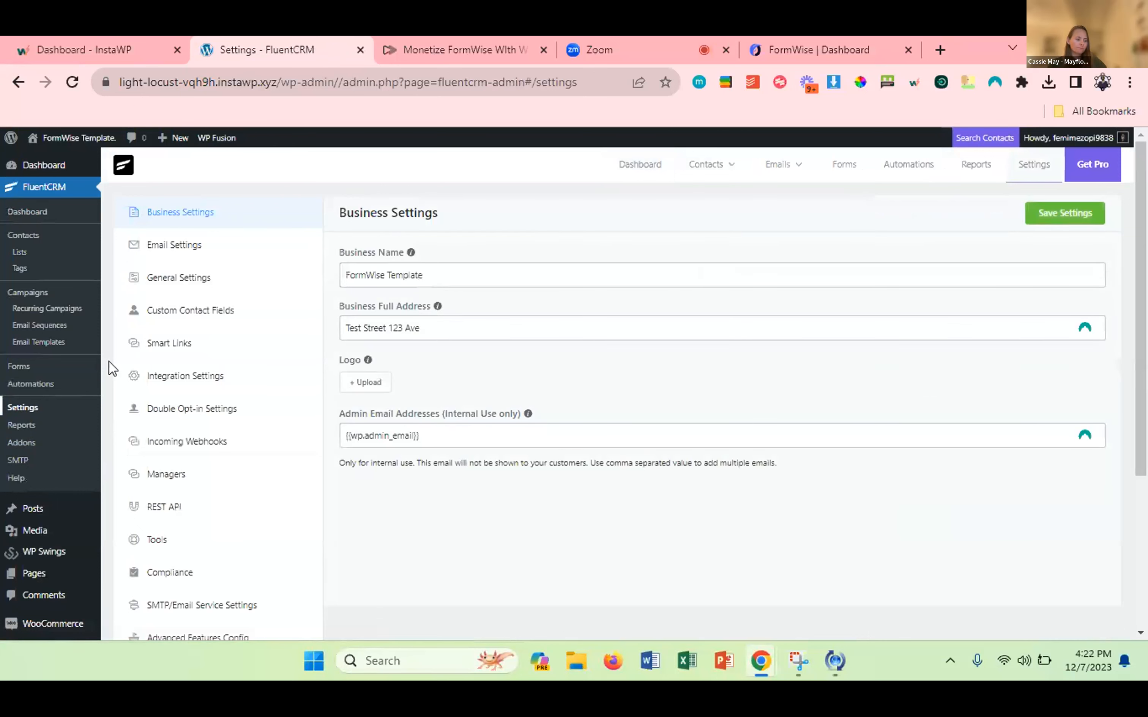
scroll(109, 361, "down", 3)
left_click(179, 499)
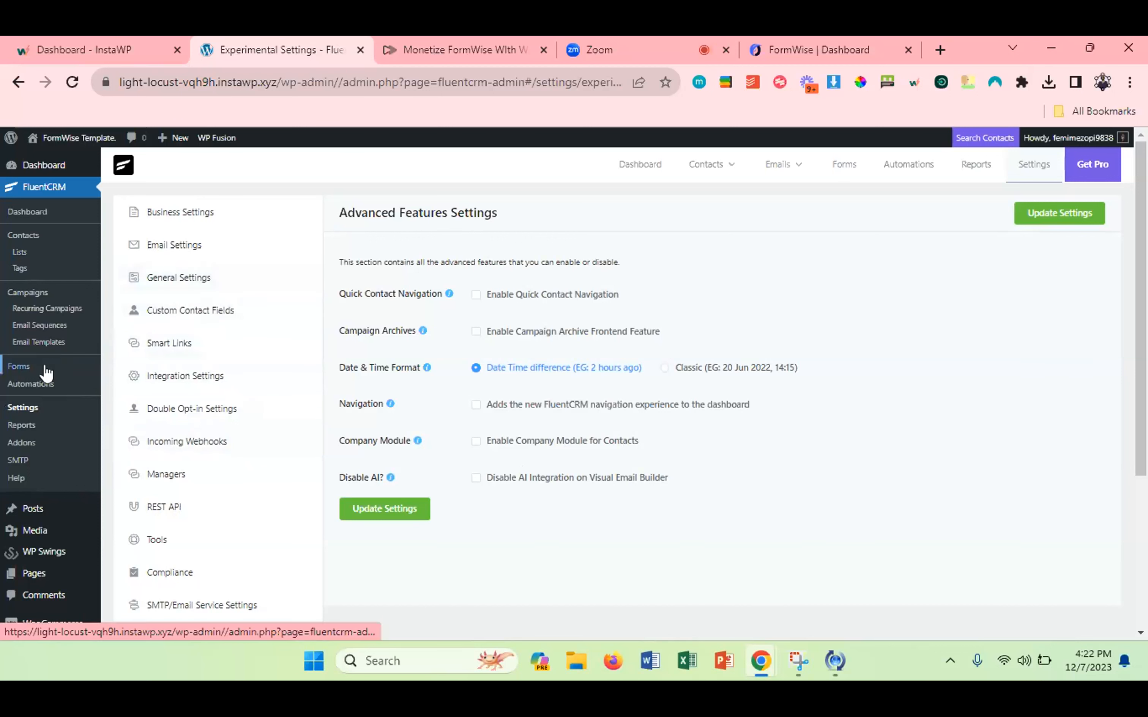
scroll(42, 370, "down", 3)
scroll(108, 312, "up", 3)
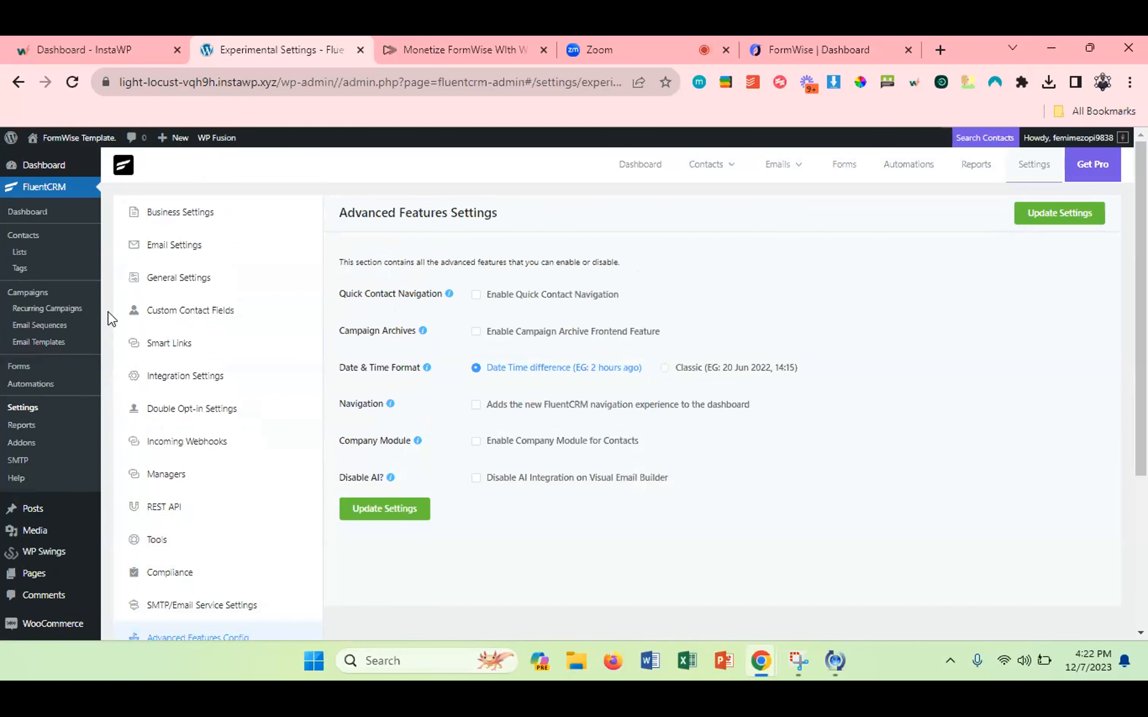
scroll(44, 507, "down", 4)
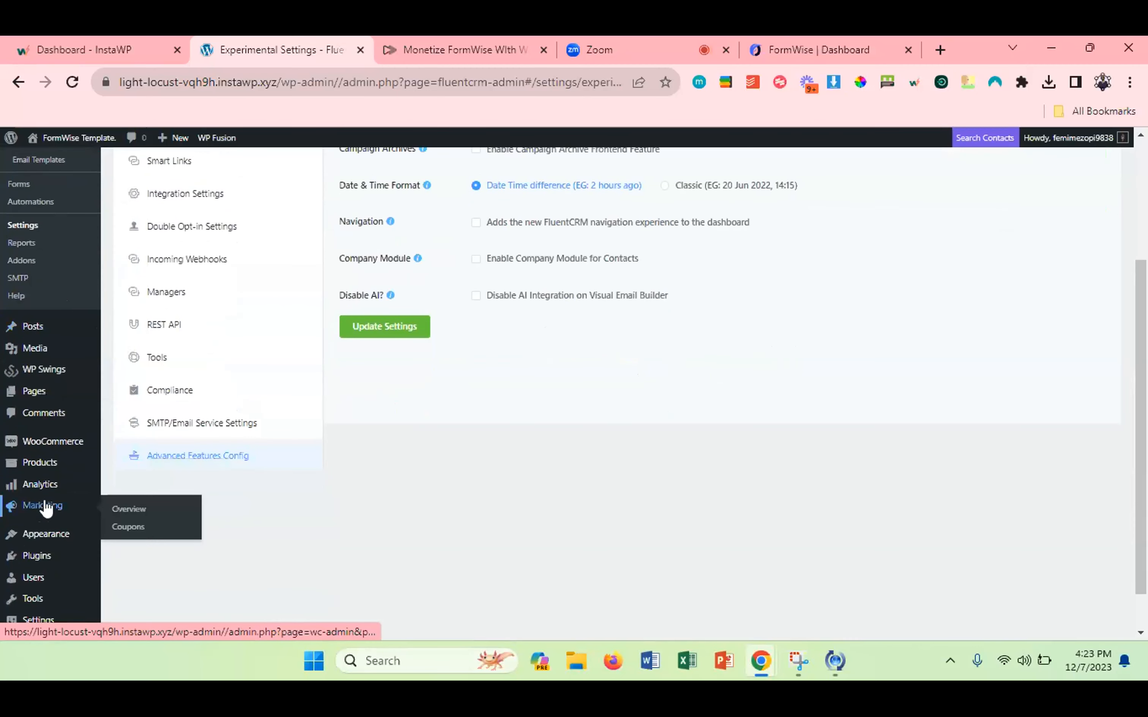
Switch to the FormWise dashboard, open the Demo Release Toolkit toolset and copy its iframe embed code.
left_click(823, 38)
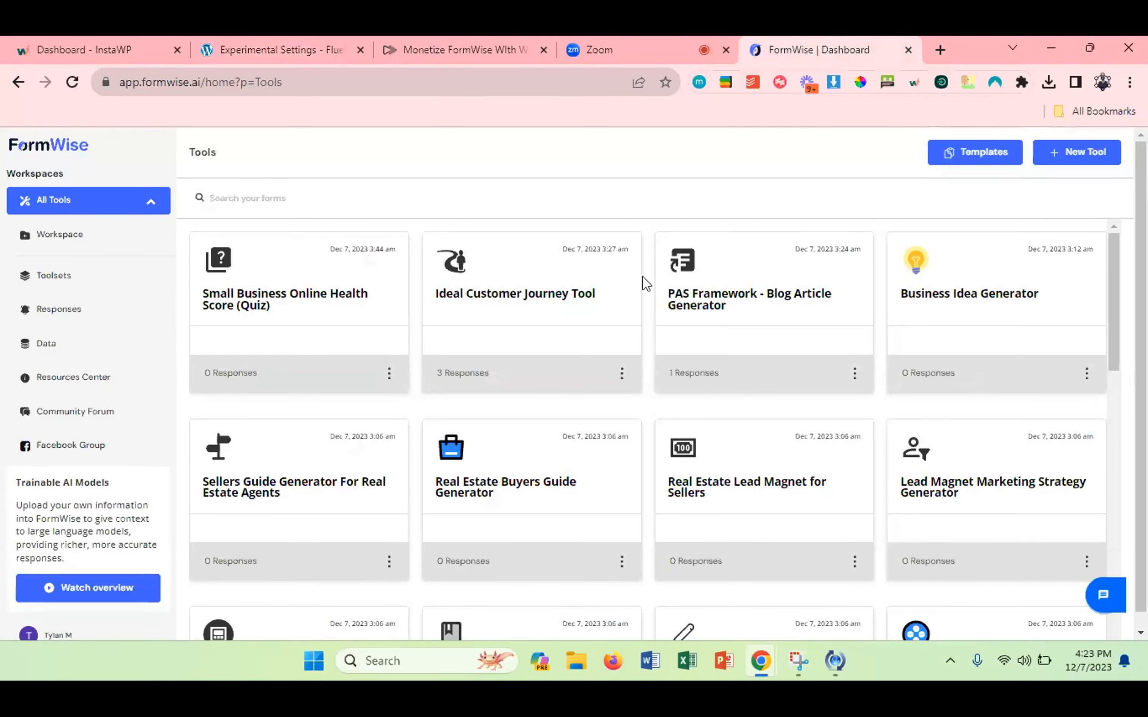
left_click(57, 289)
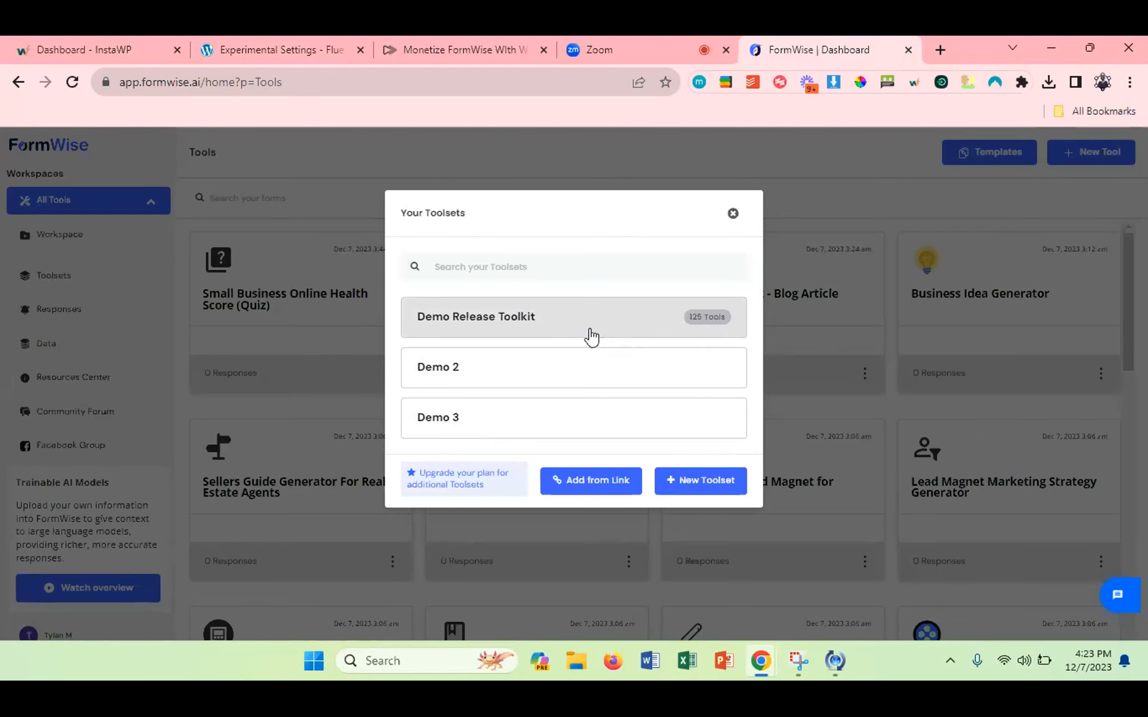
left_click(547, 320)
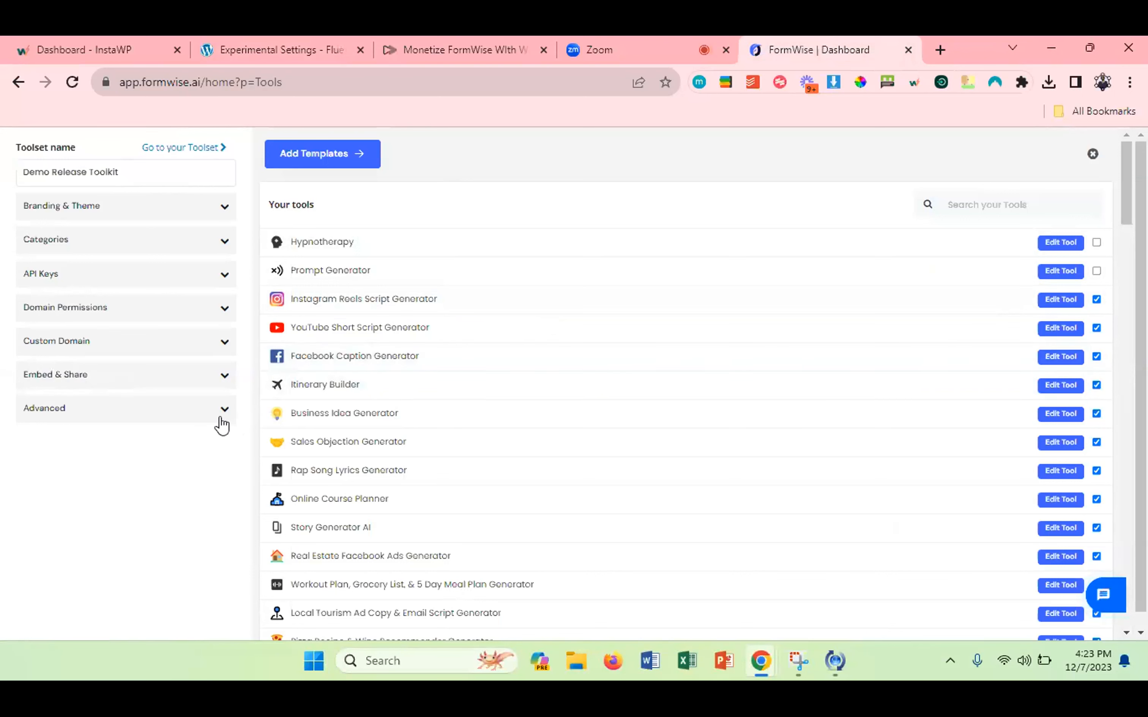
left_click(226, 372)
scroll(118, 478, "down", 1)
left_click(181, 457)
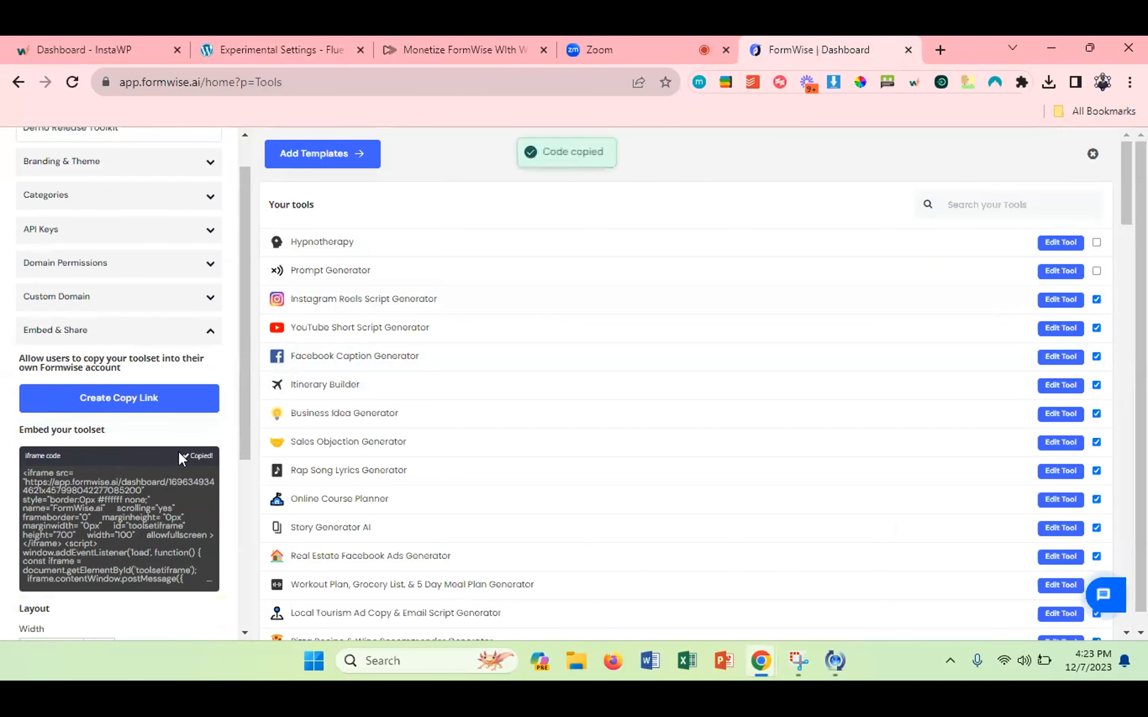
Return to the WordPress site and add a new page titled Scale.
left_click(318, 42)
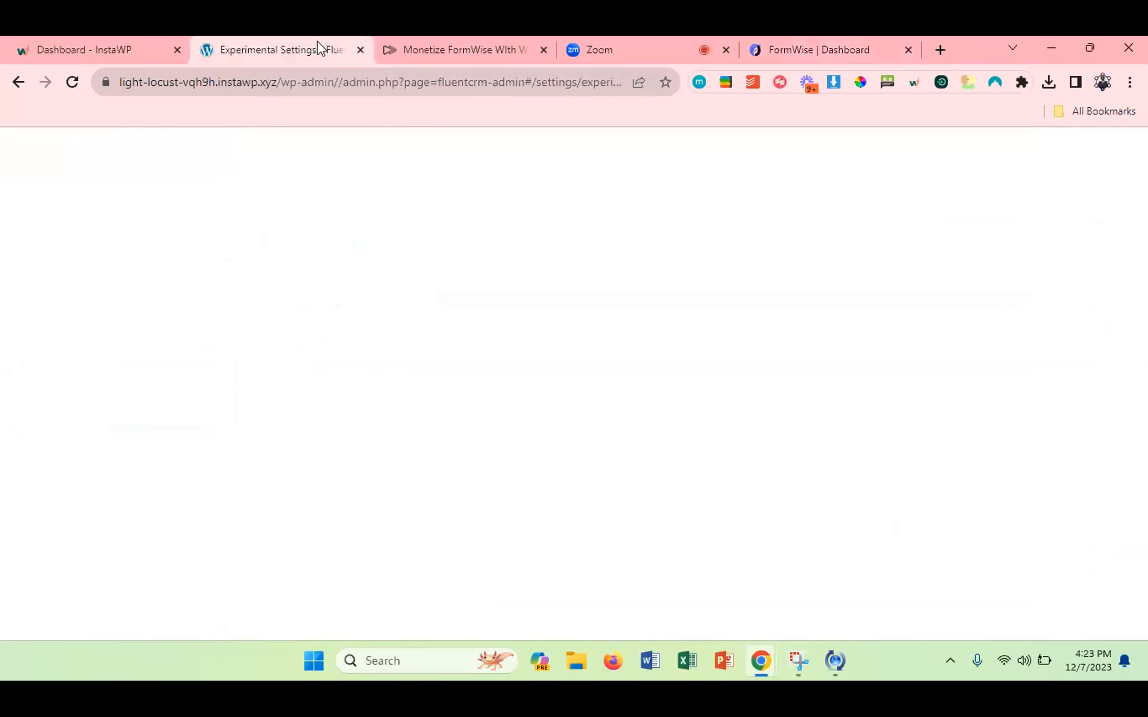
left_click(35, 393)
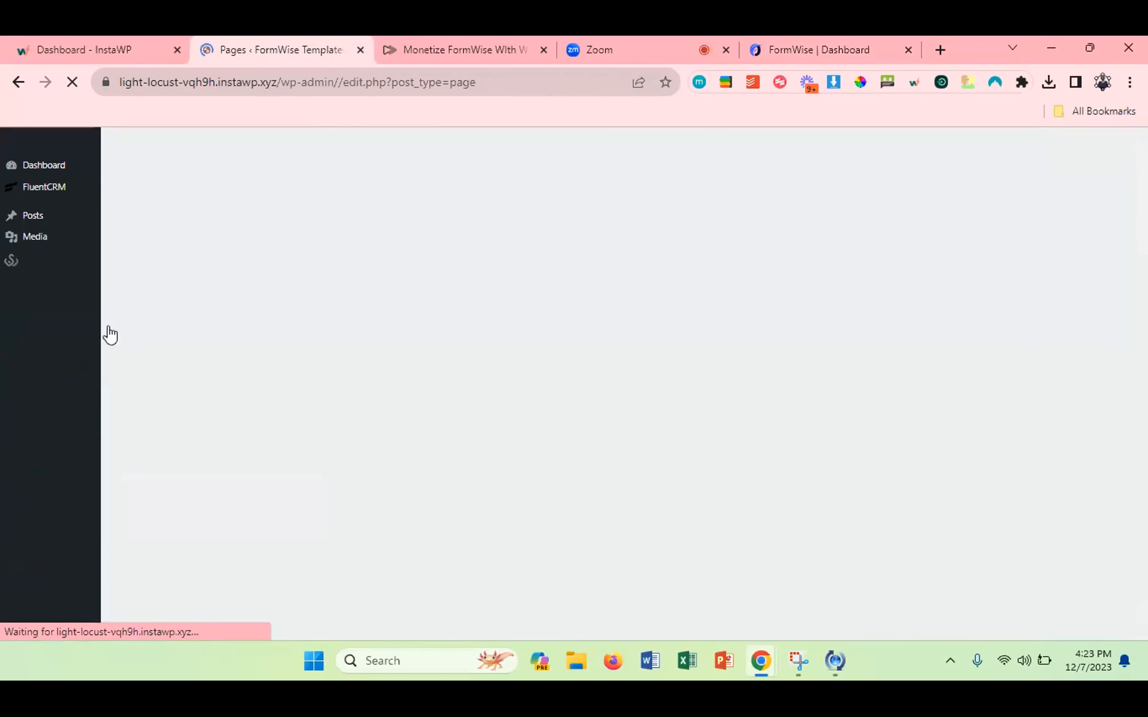
scroll(340, 436, "down", 2)
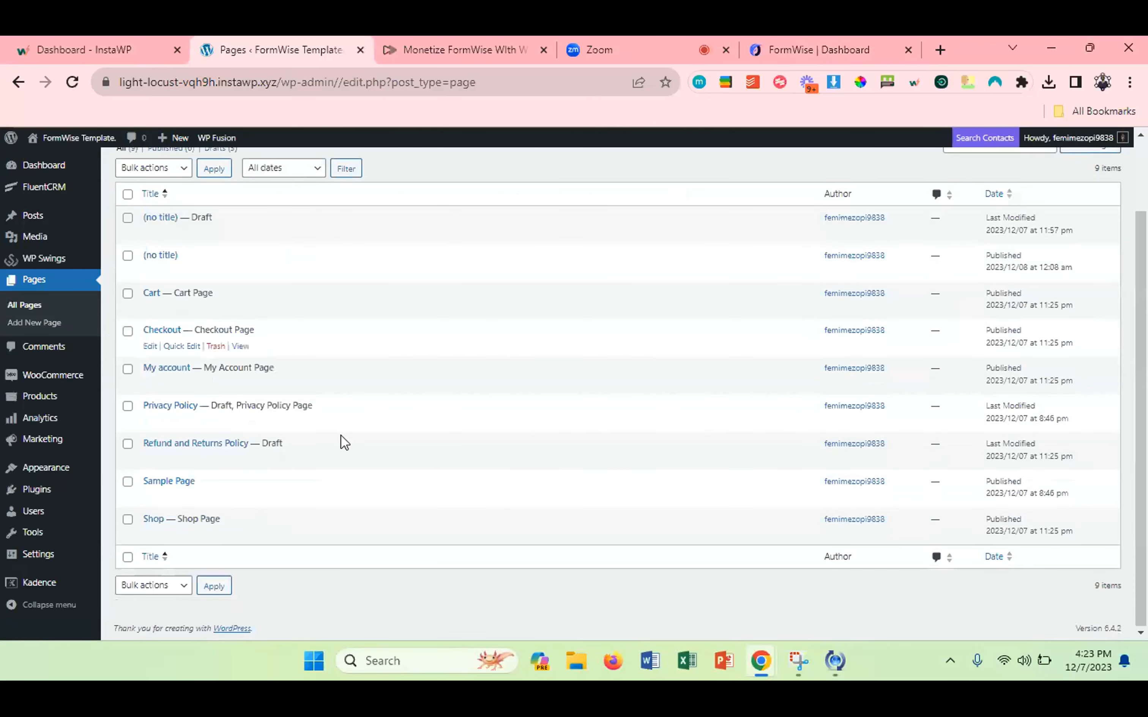
scroll(341, 436, "up", 1)
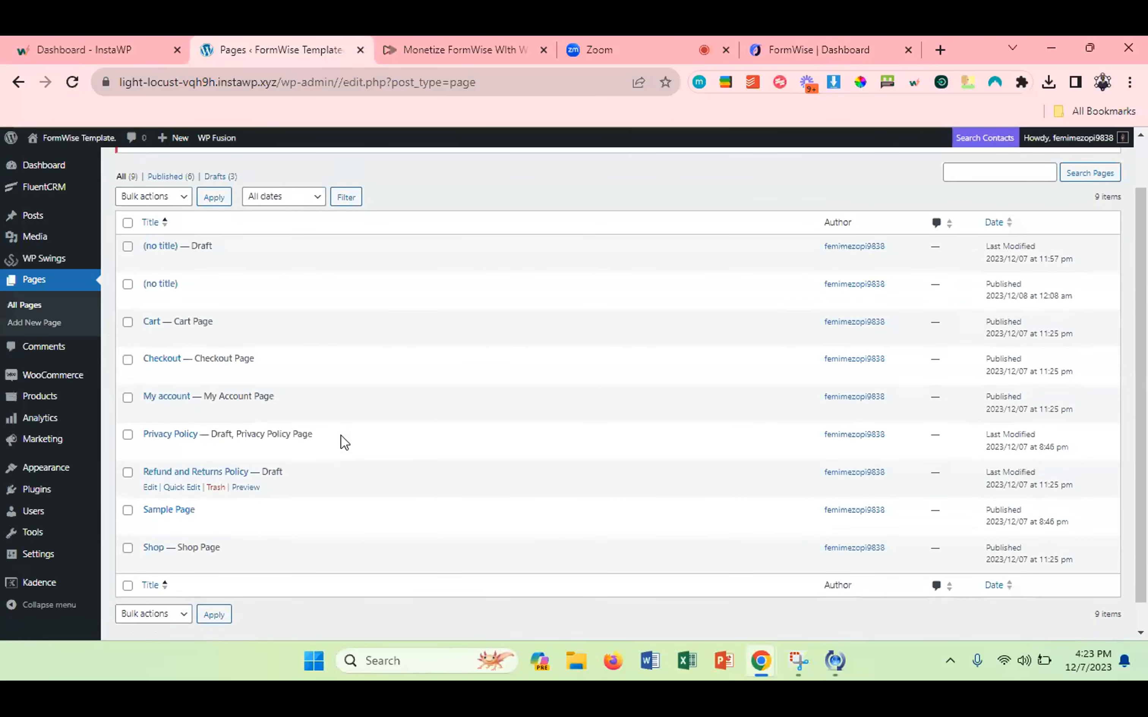
scroll(340, 436, "up", 2)
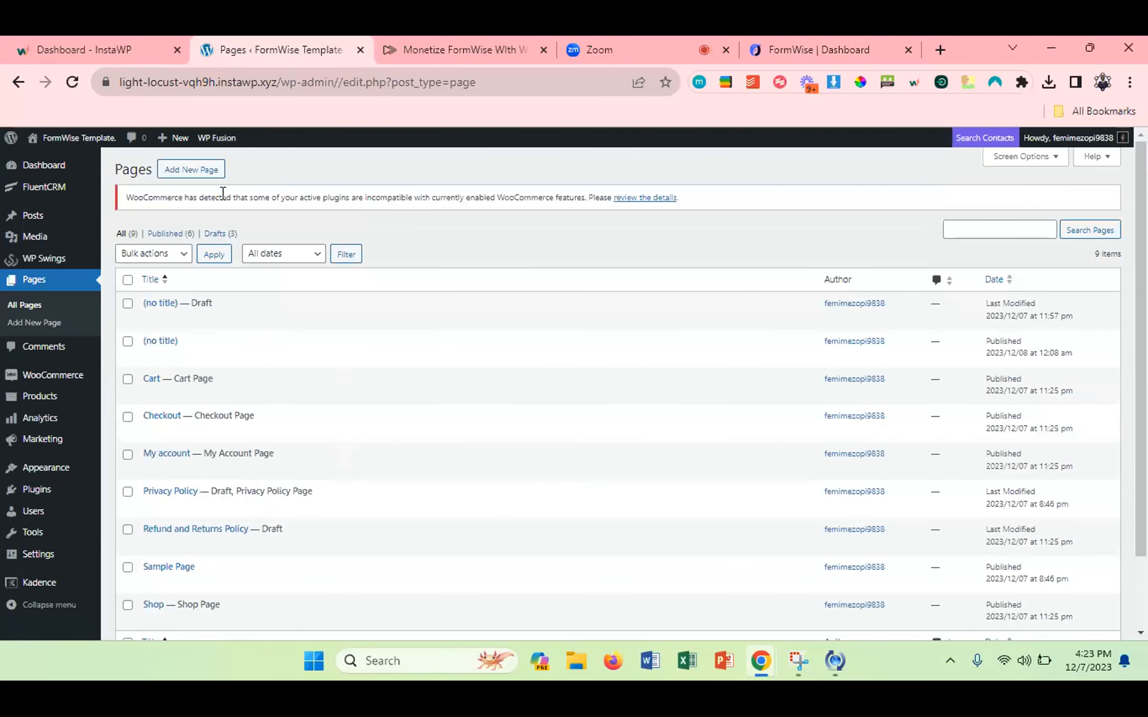
left_click(188, 177)
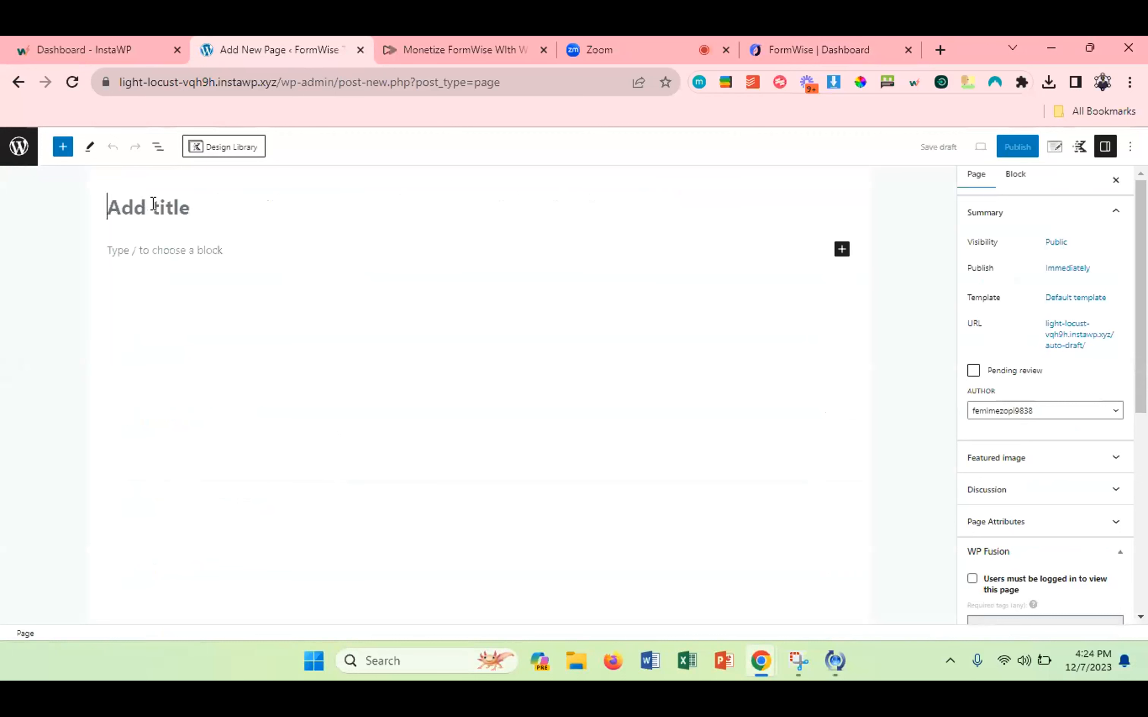
type("SCa")
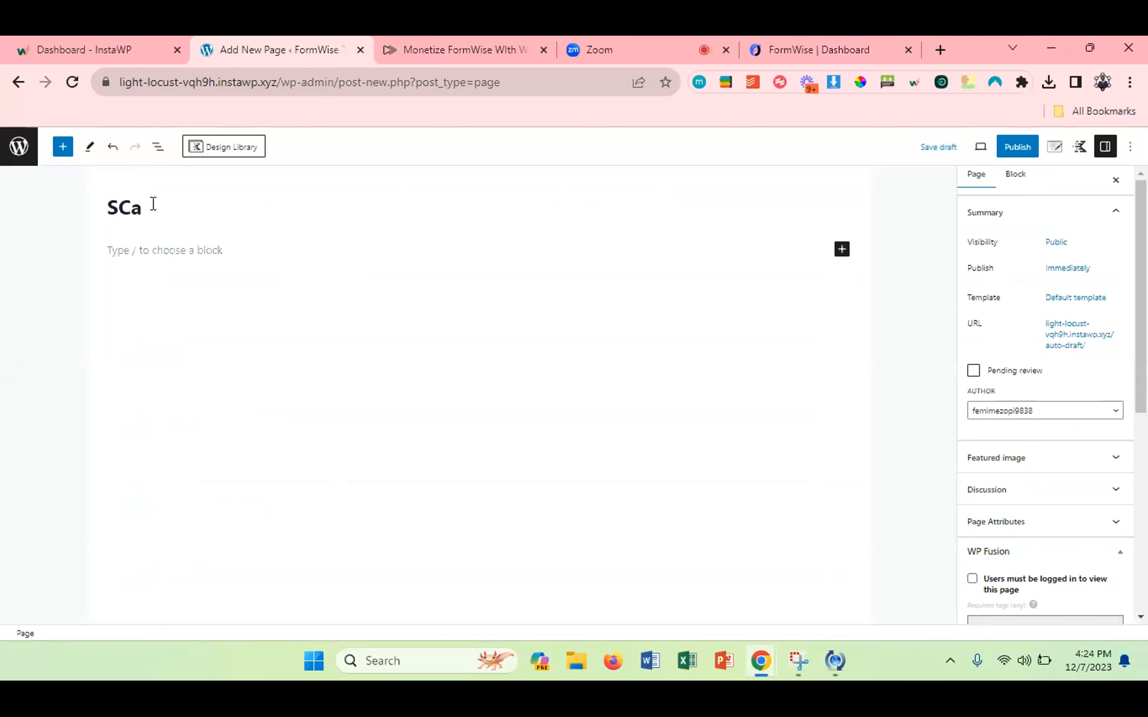
key("BackSpace")
key("BackSpace")
type("cale")
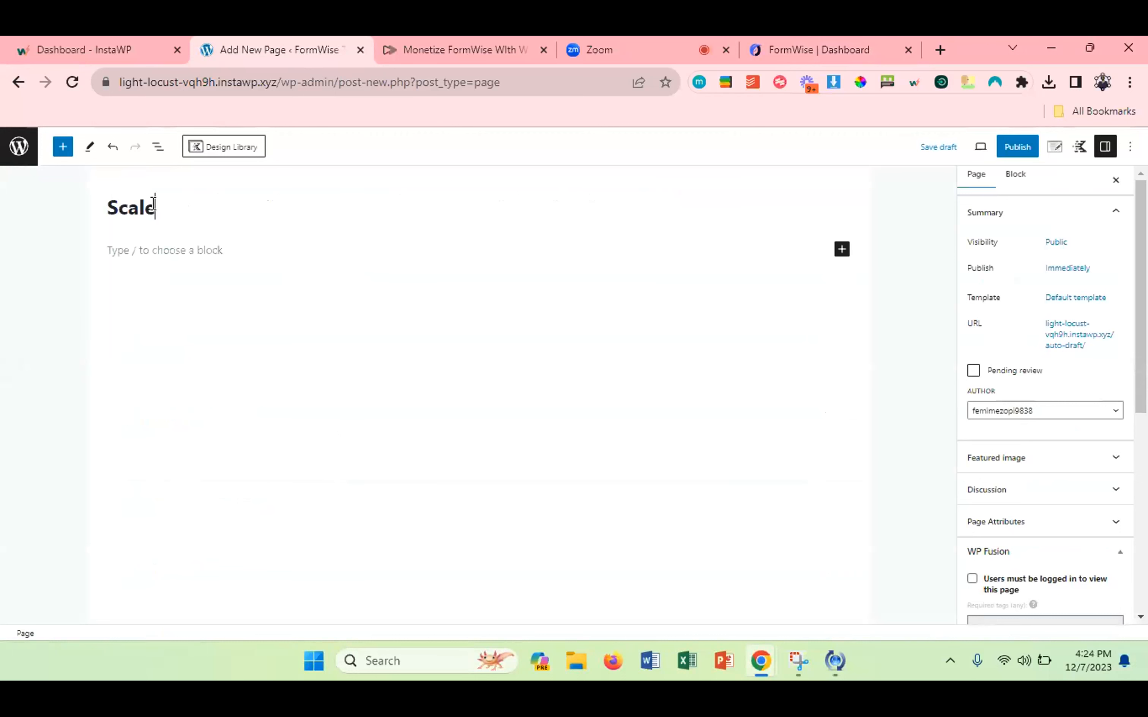
Disable the page title, choose the Fullwidth layout, set the content style to Unboxed and disable content vertical padding.
left_click(1056, 148)
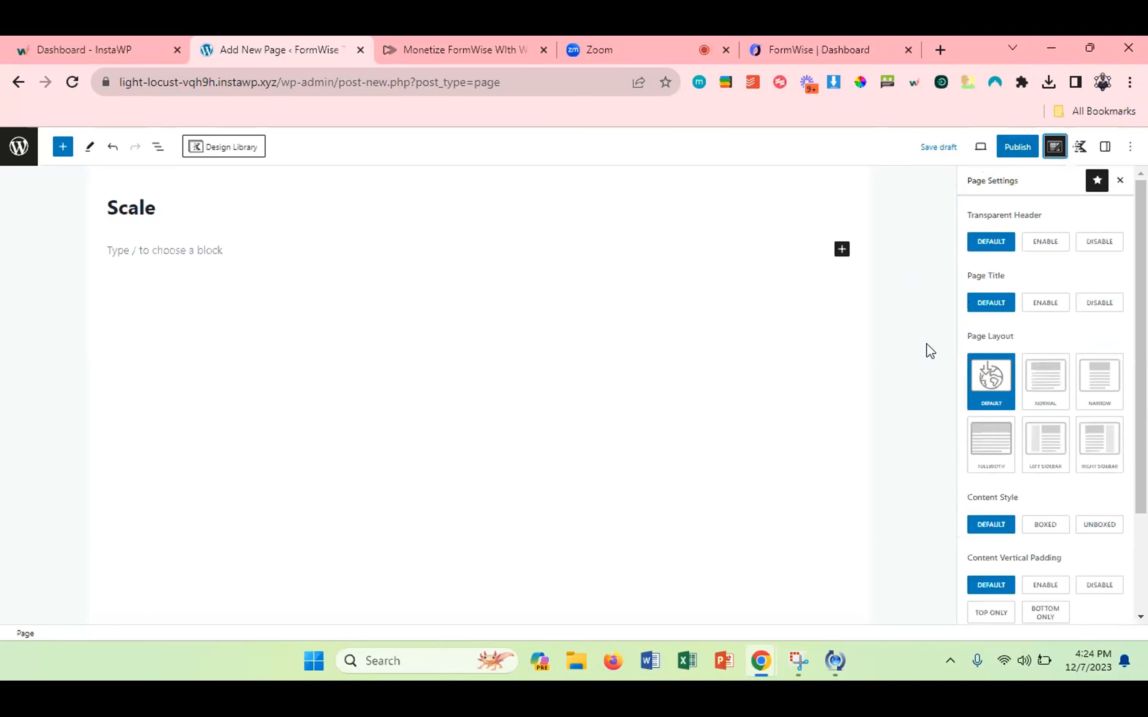
left_click(1084, 308)
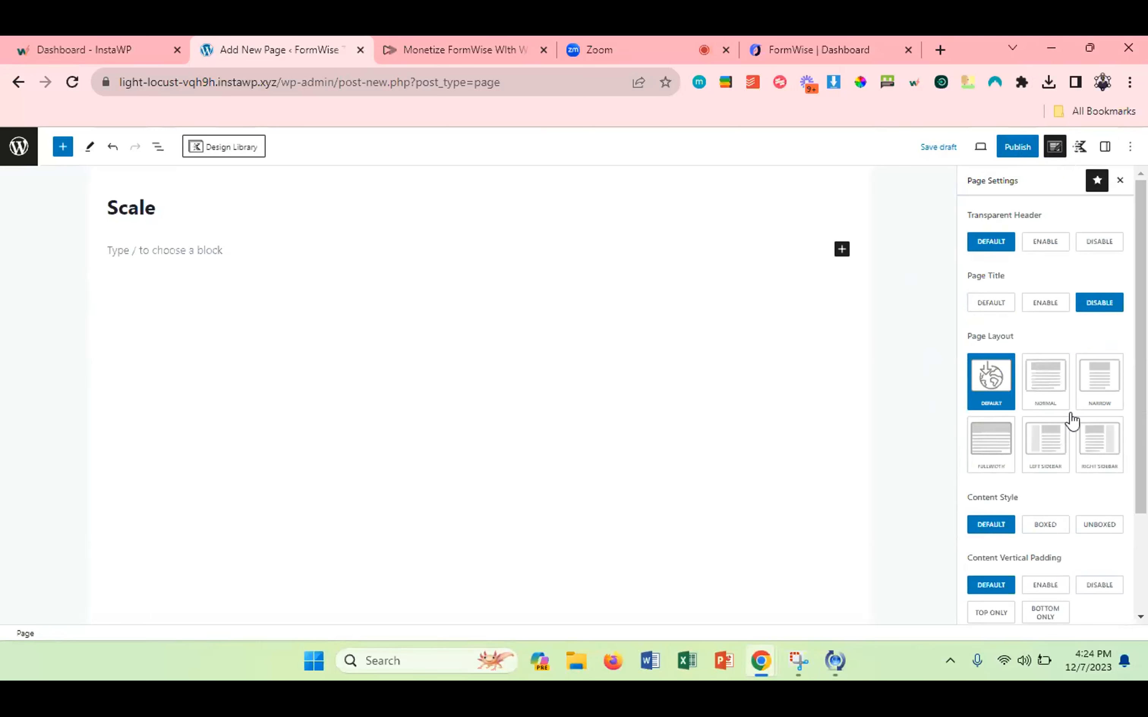
left_click(984, 444)
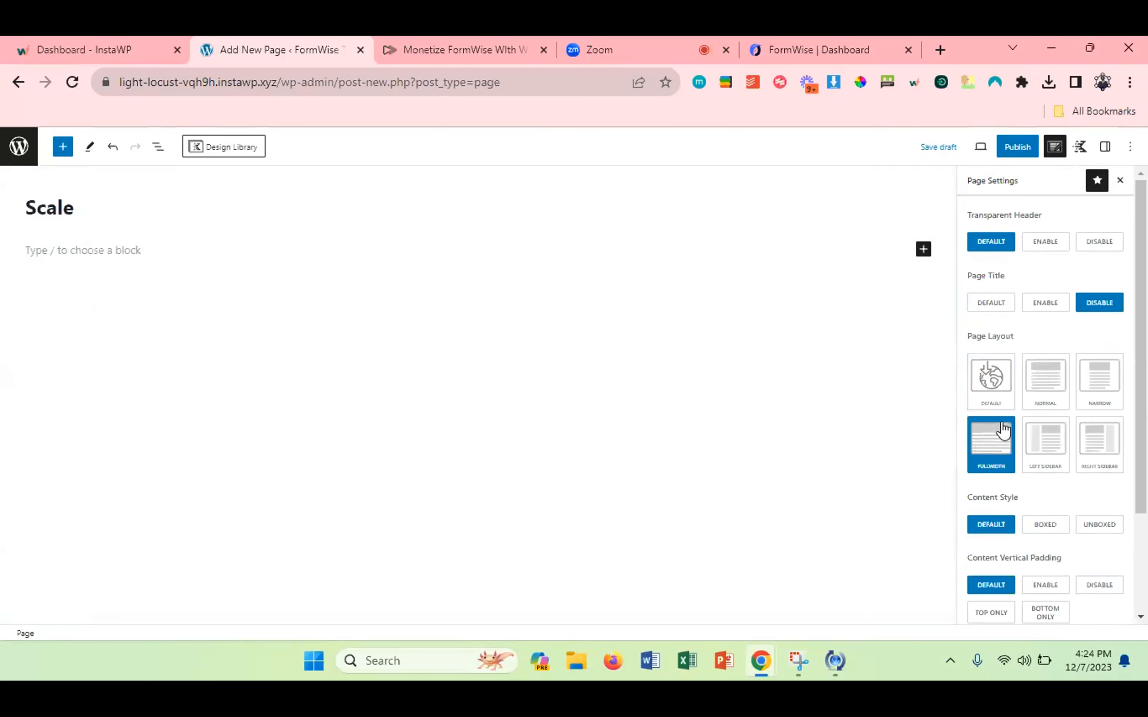
left_click(1090, 527)
left_click(1098, 588)
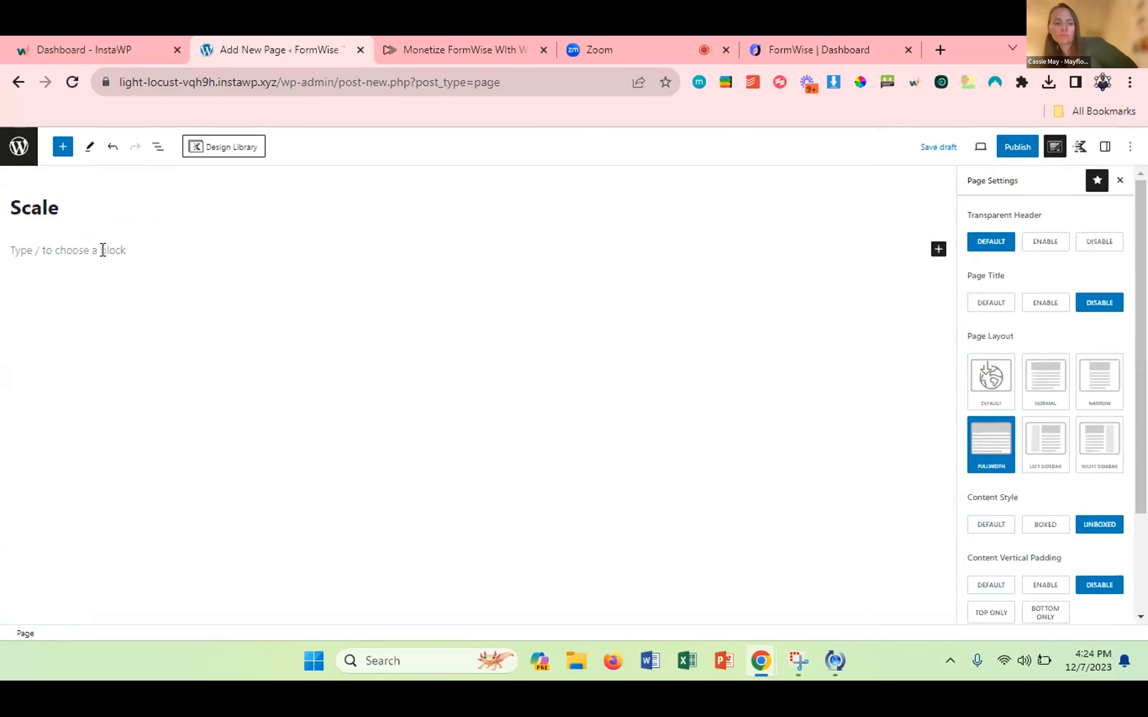
Insert a Custom HTML block on the Scale page and paste the copied toolset embed code into it.
left_click(249, 244)
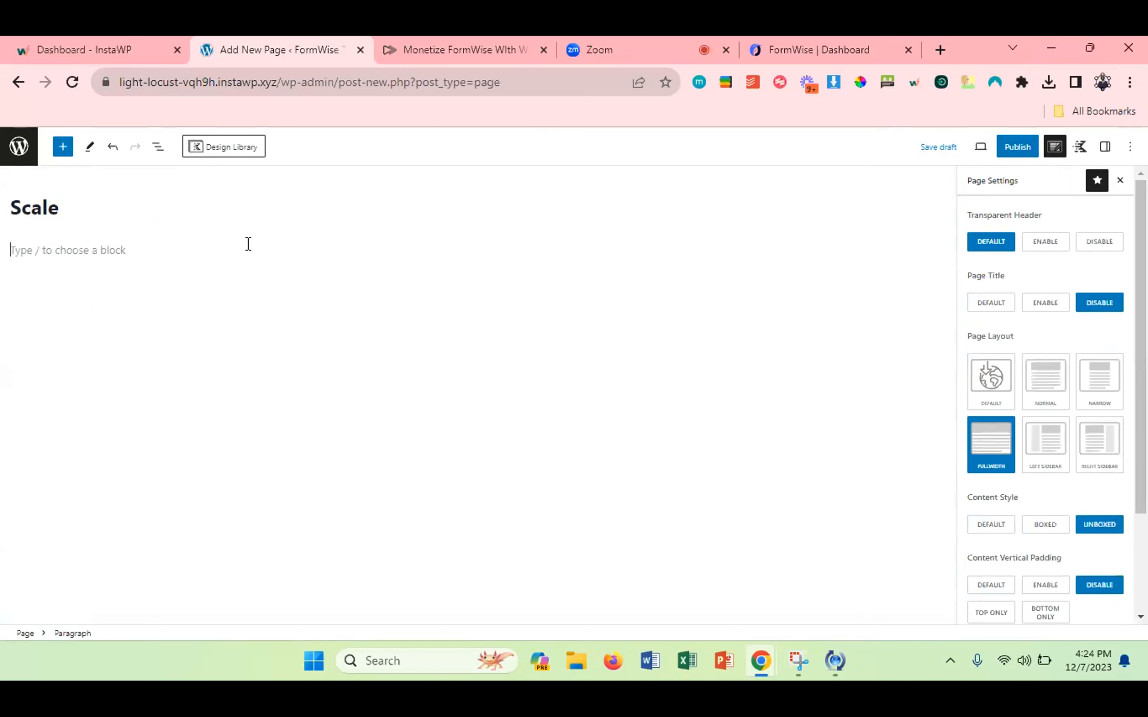
type("/")
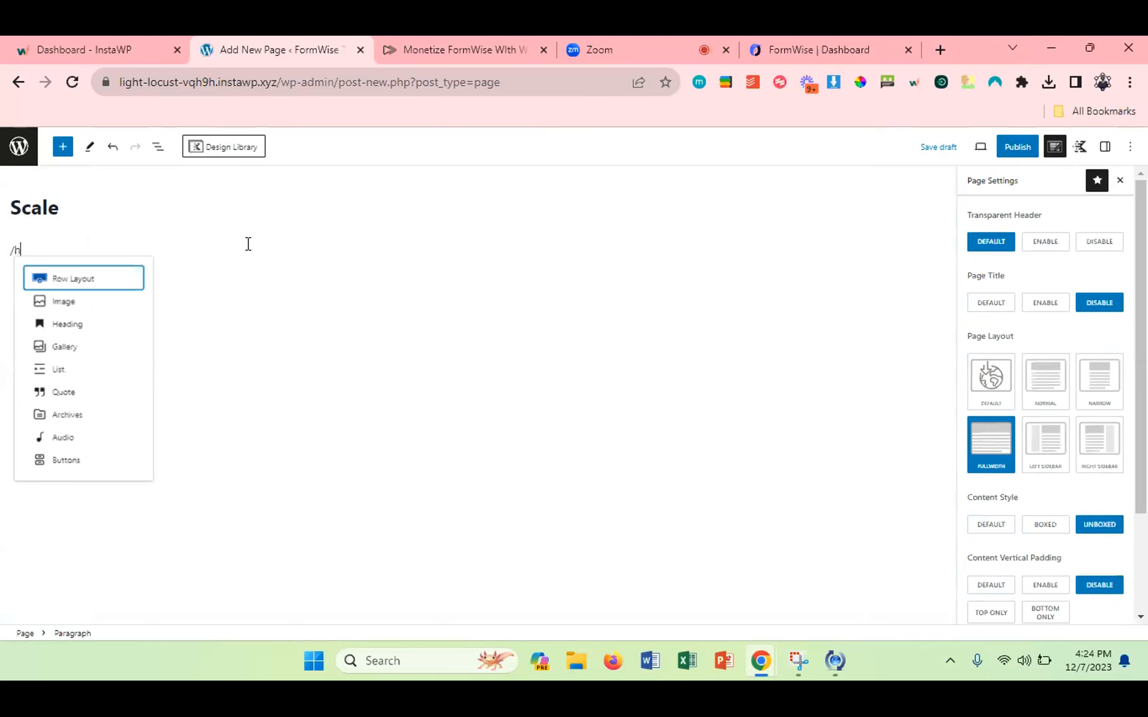
type("h")
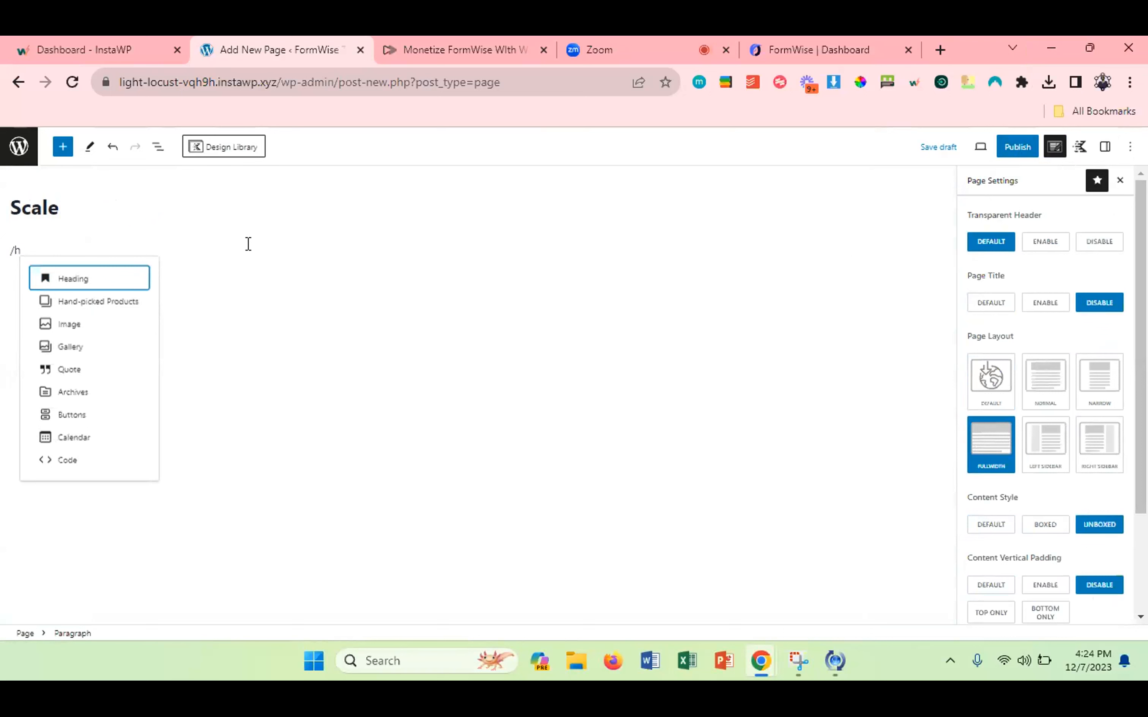
type("t")
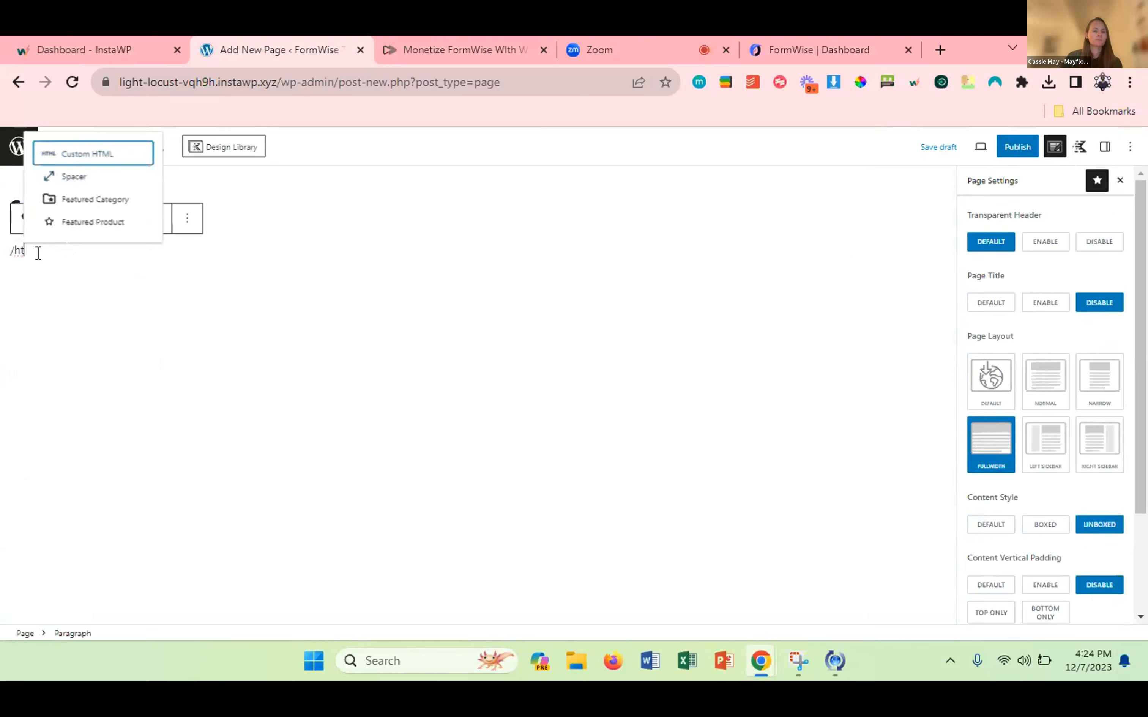
left_click(67, 156)
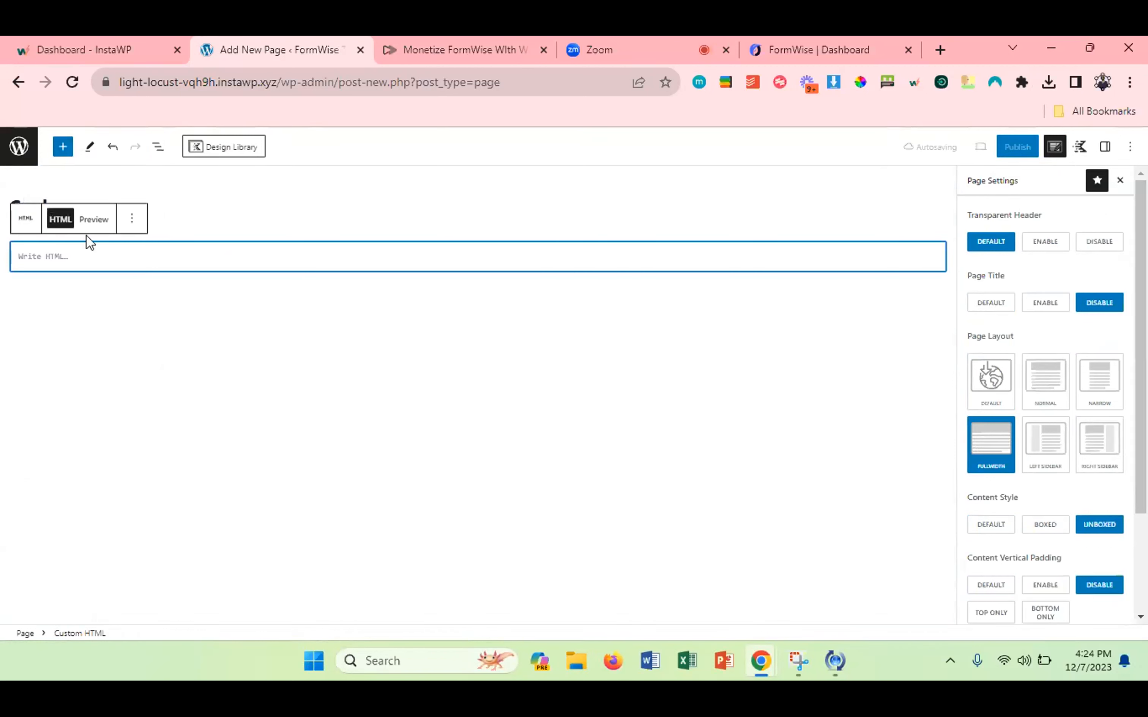
key("ctrl+v")
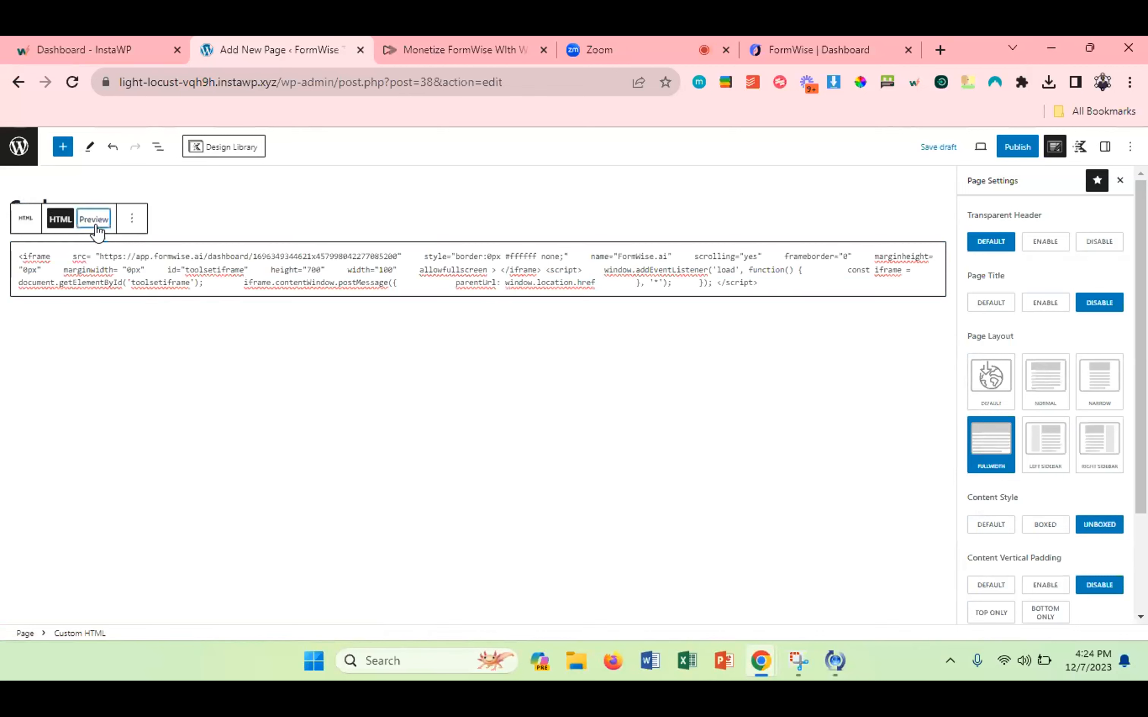
Preview the embedded toolset in the Custom HTML block, check how it renders, and return to its code.
left_click(94, 221)
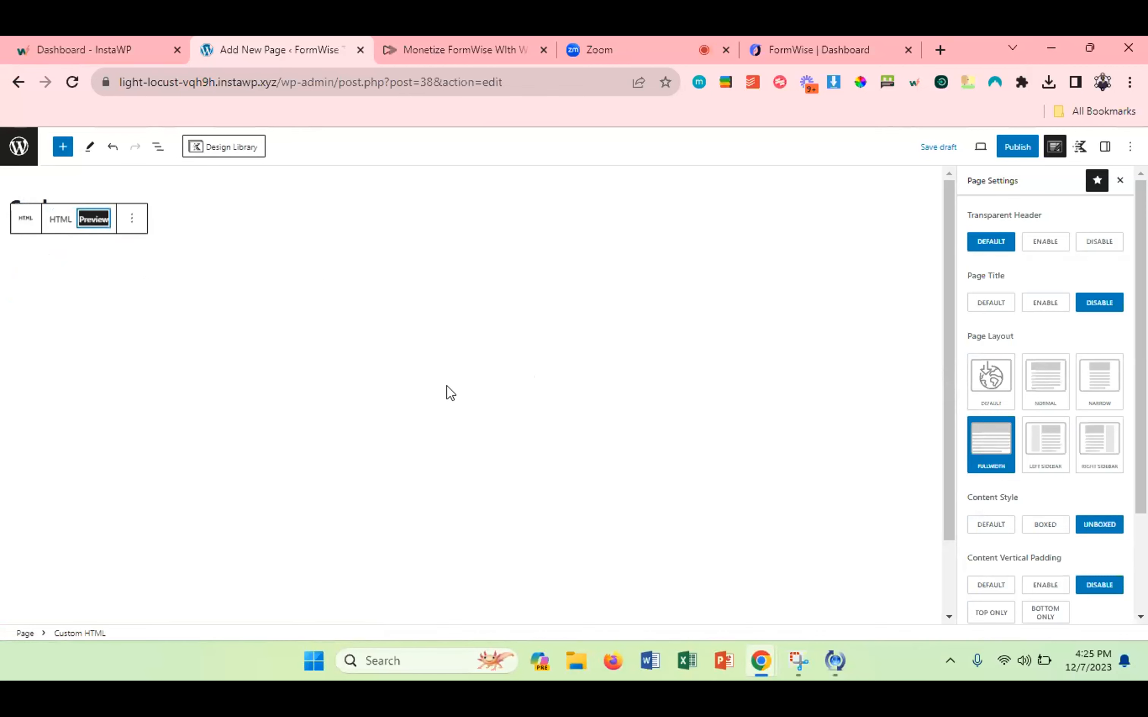
scroll(447, 385, "down", 2)
scroll(446, 386, "up", 2)
scroll(457, 408, "down", 2)
scroll(465, 430, "up", 2)
scroll(437, 433, "down", 2)
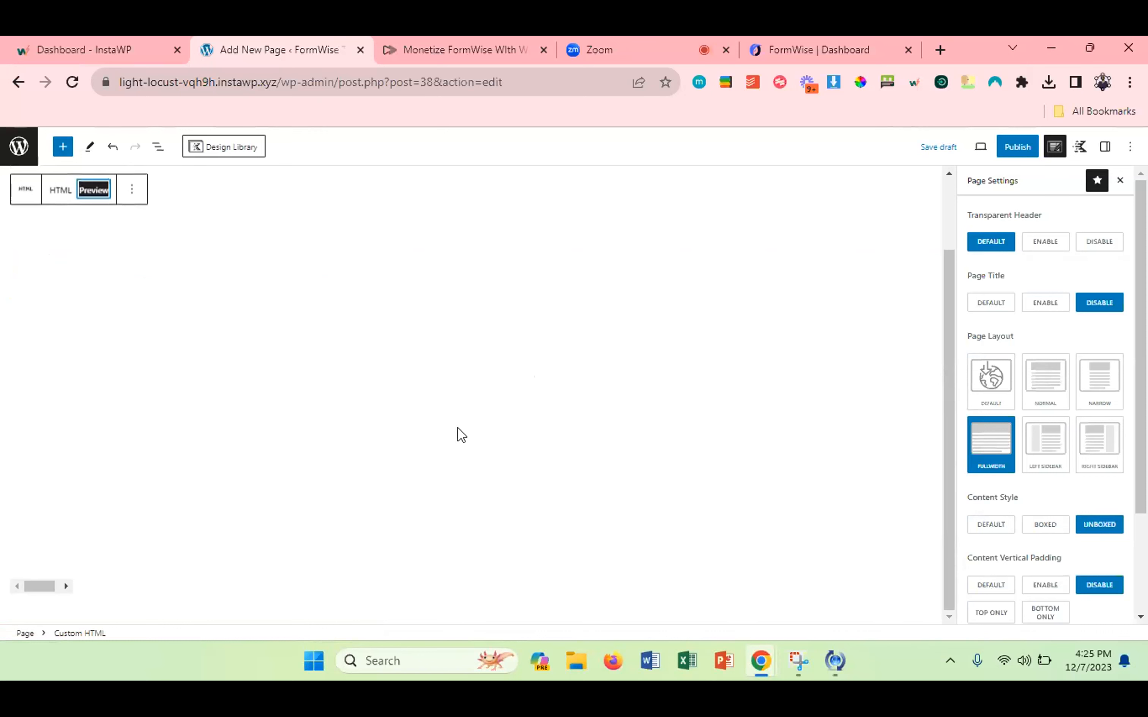
scroll(457, 428, "up", 2)
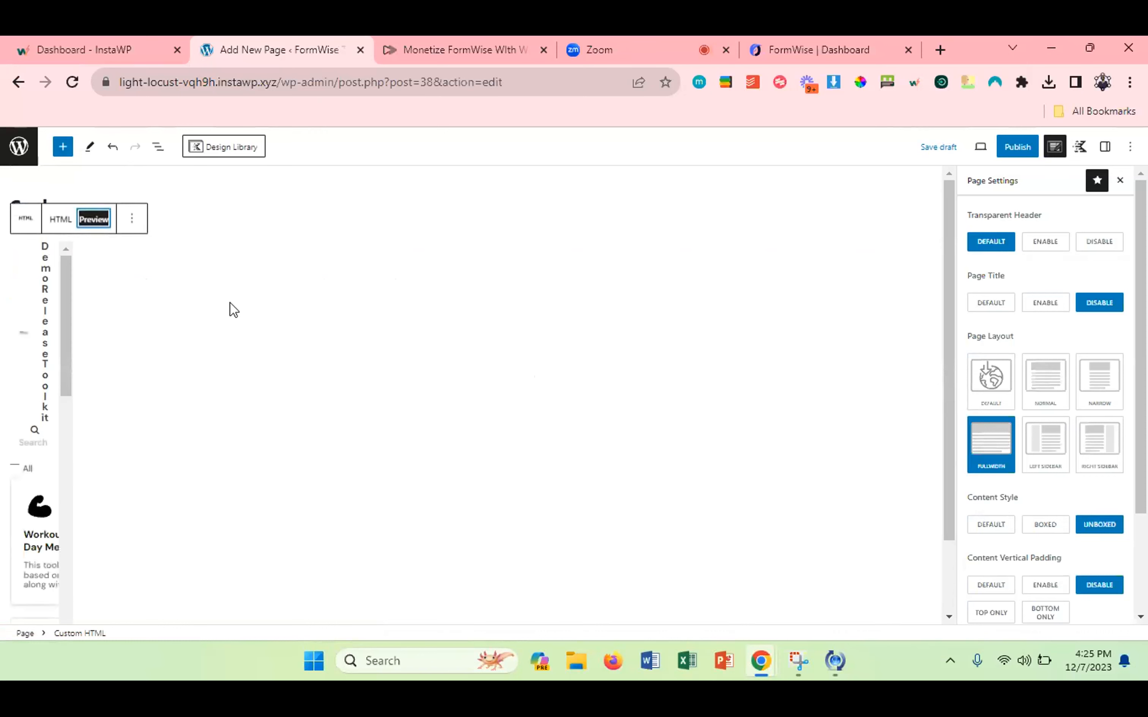
left_click(59, 219)
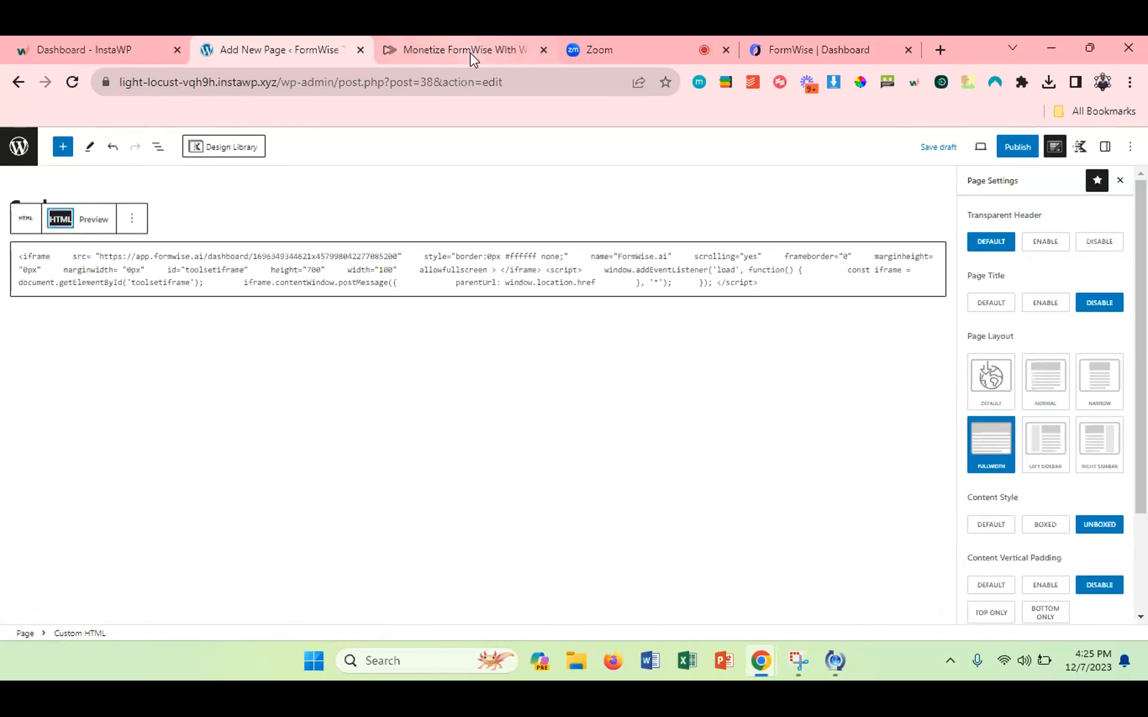
Check the toolset's embed code and layout settings in the FormWise dashboard, and preview the block again on the WordPress page.
left_click(799, 38)
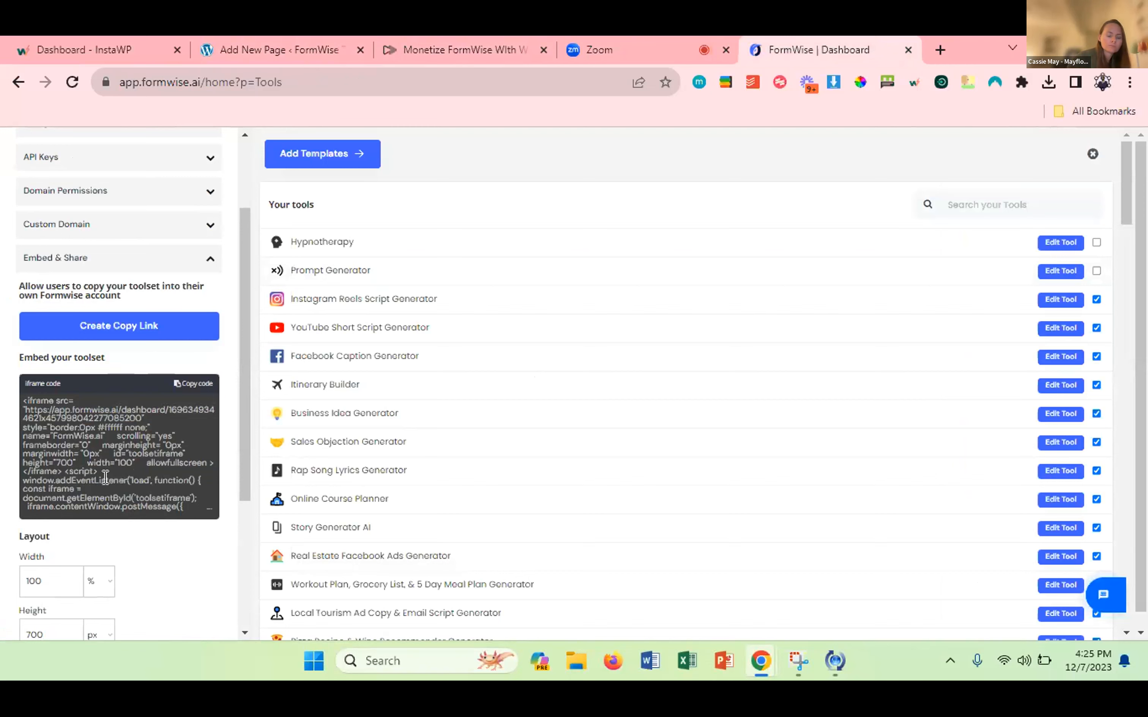
left_click(289, 45)
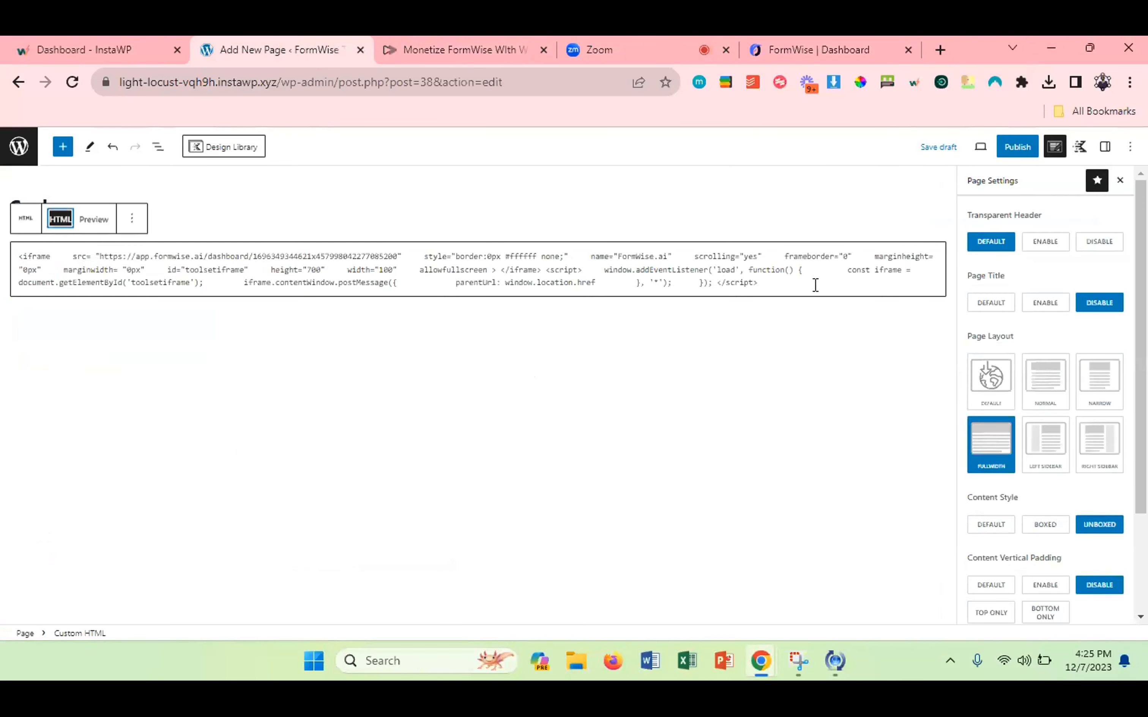
left_click(94, 219)
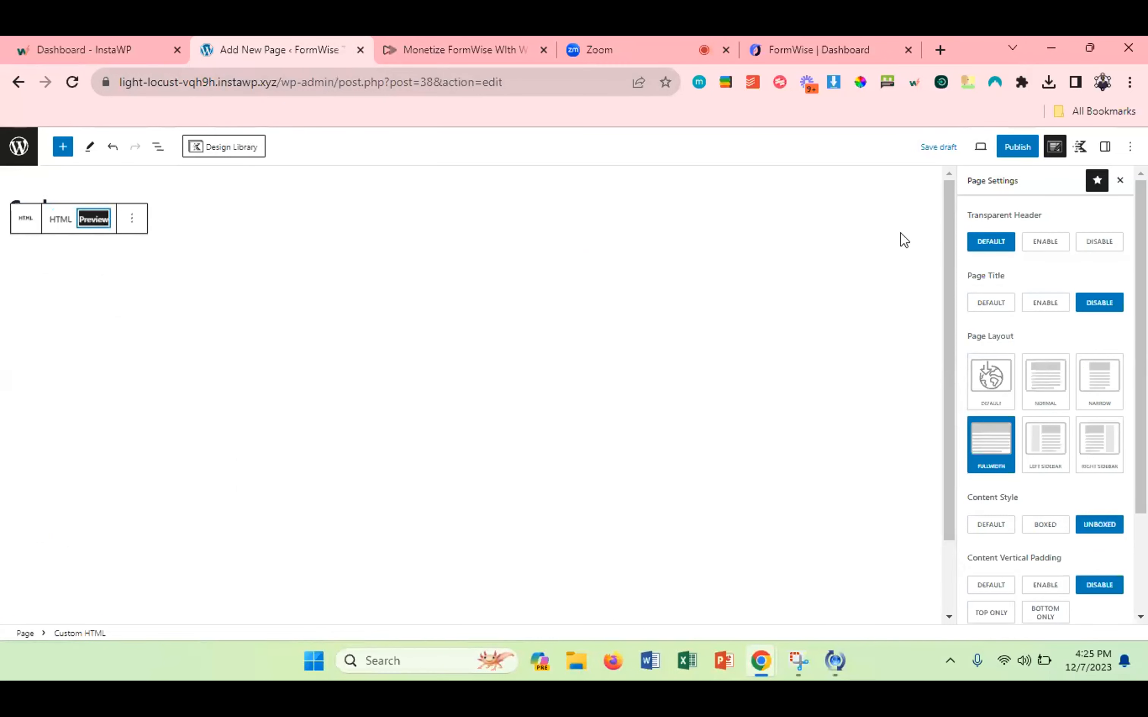
Set the iframe height to 1200 in the Custom HTML block's embed code.
left_click(65, 220)
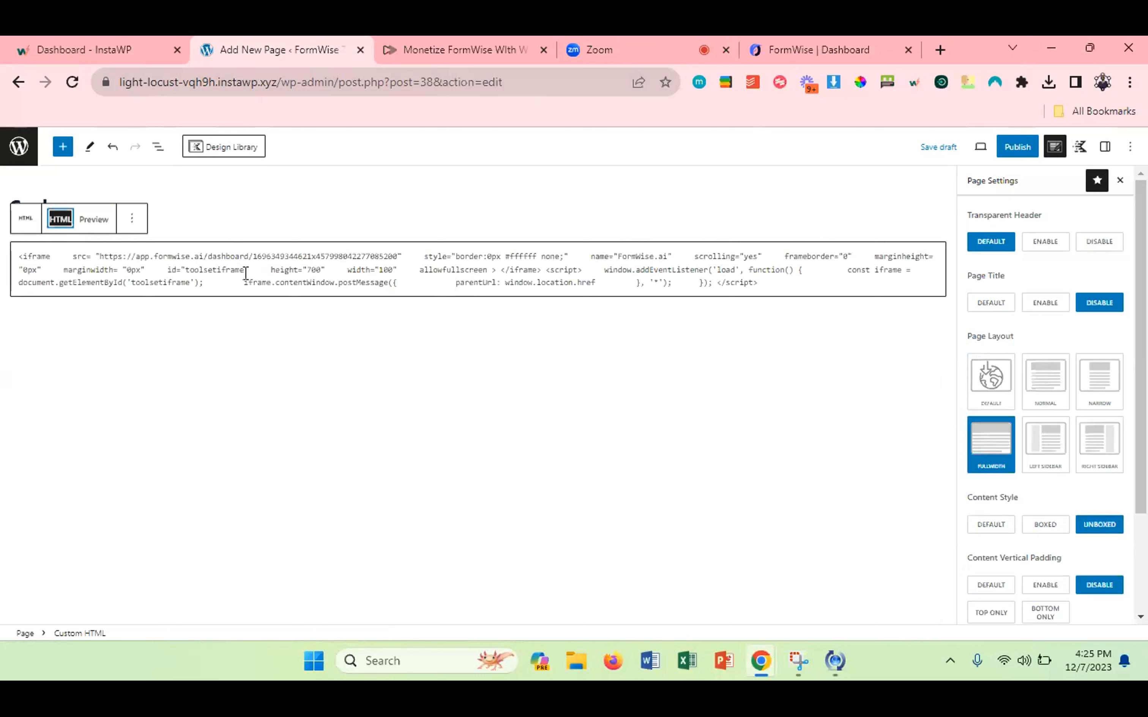
left_click(320, 272)
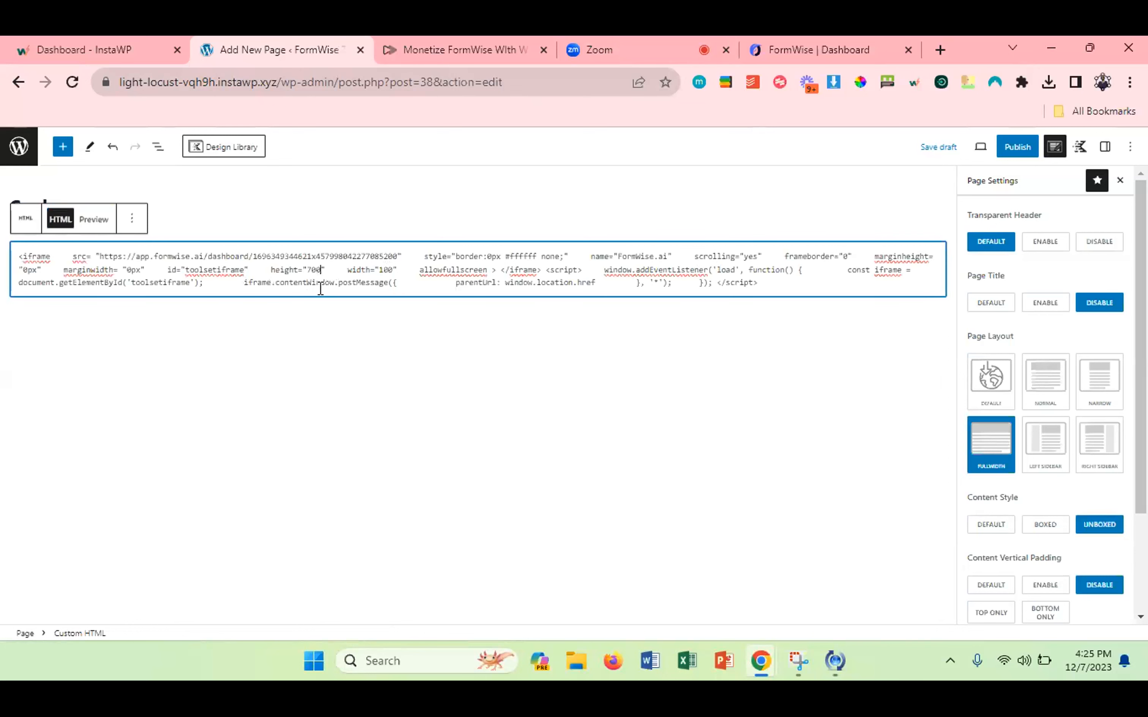
key("BackSpace")
key("BackSpace")
key("BackSpace")
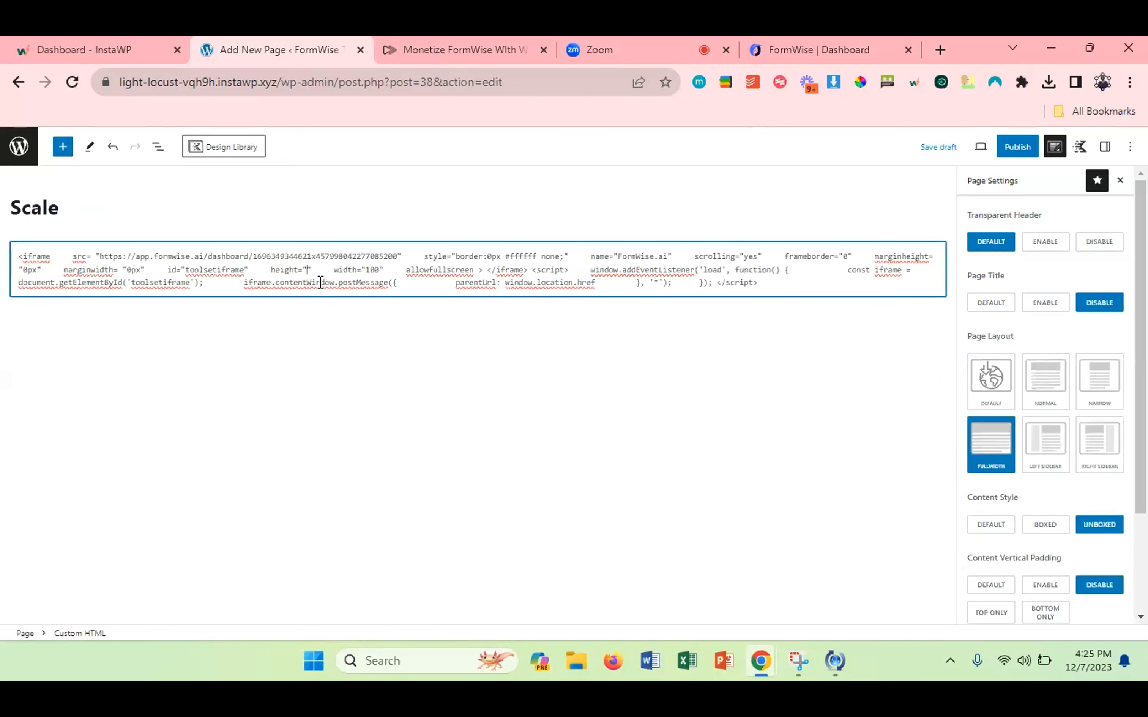
type("1200")
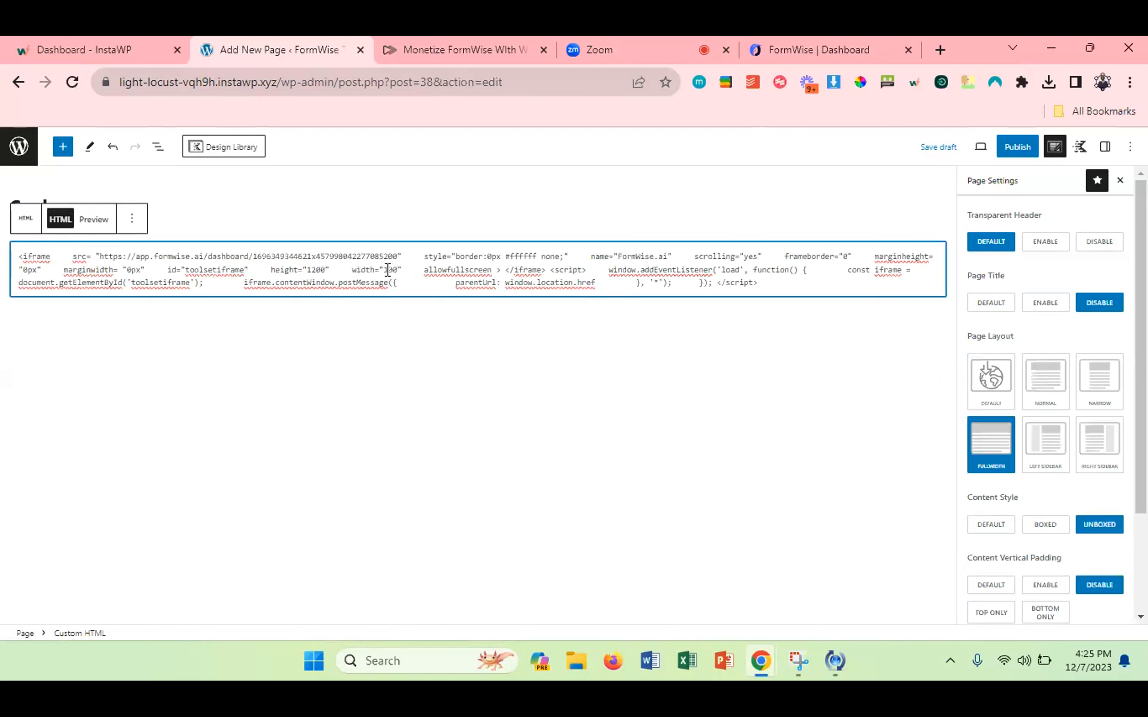
Set the iframe width to 900 in the embed code and preview the embedded toolset.
left_click(388, 270)
type("0")
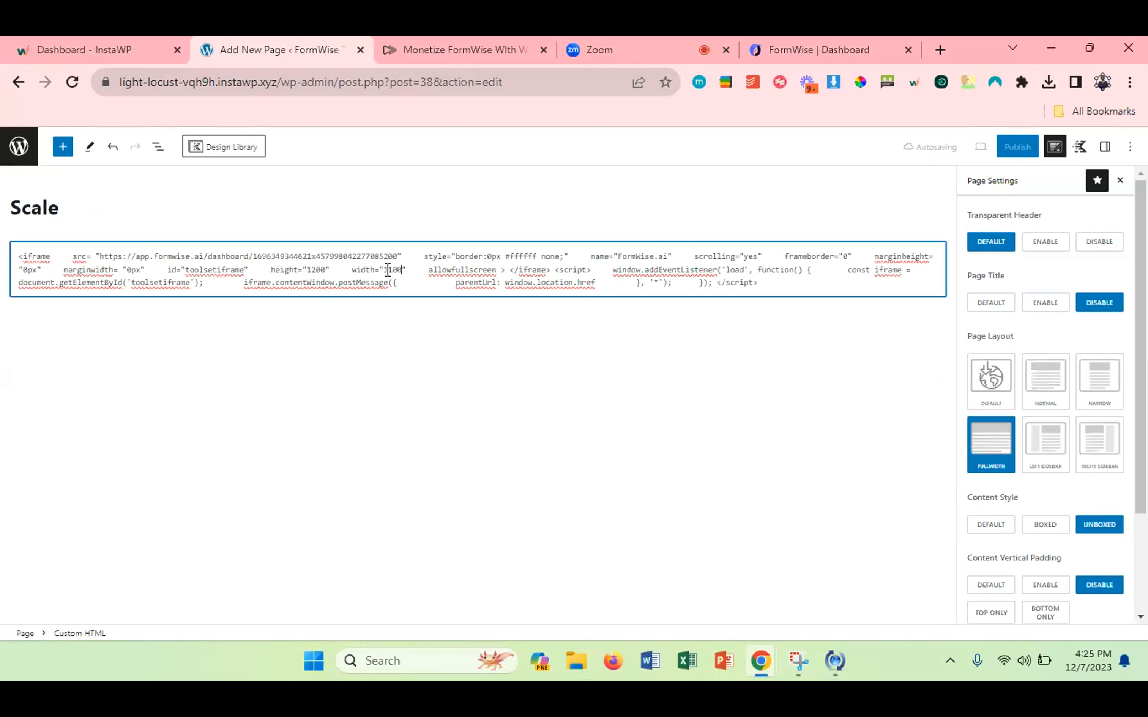
key("BackSpace")
key("BackSpace")
type("9")
left_click(101, 220)
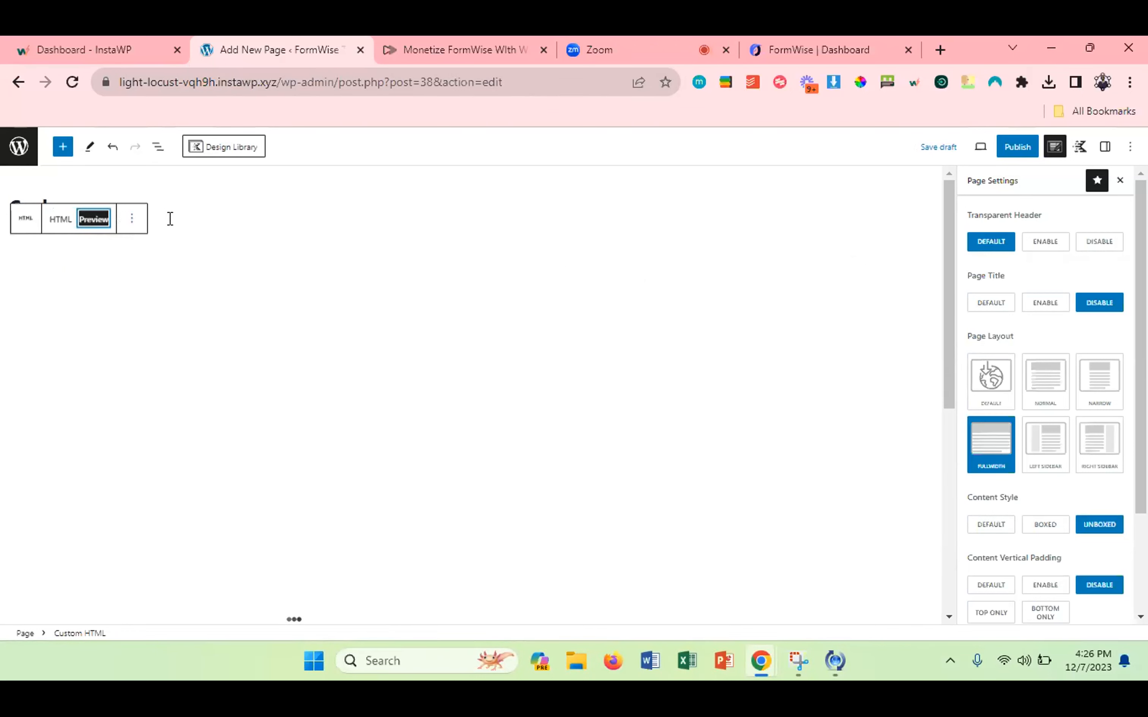
scroll(347, 324, "down", 8)
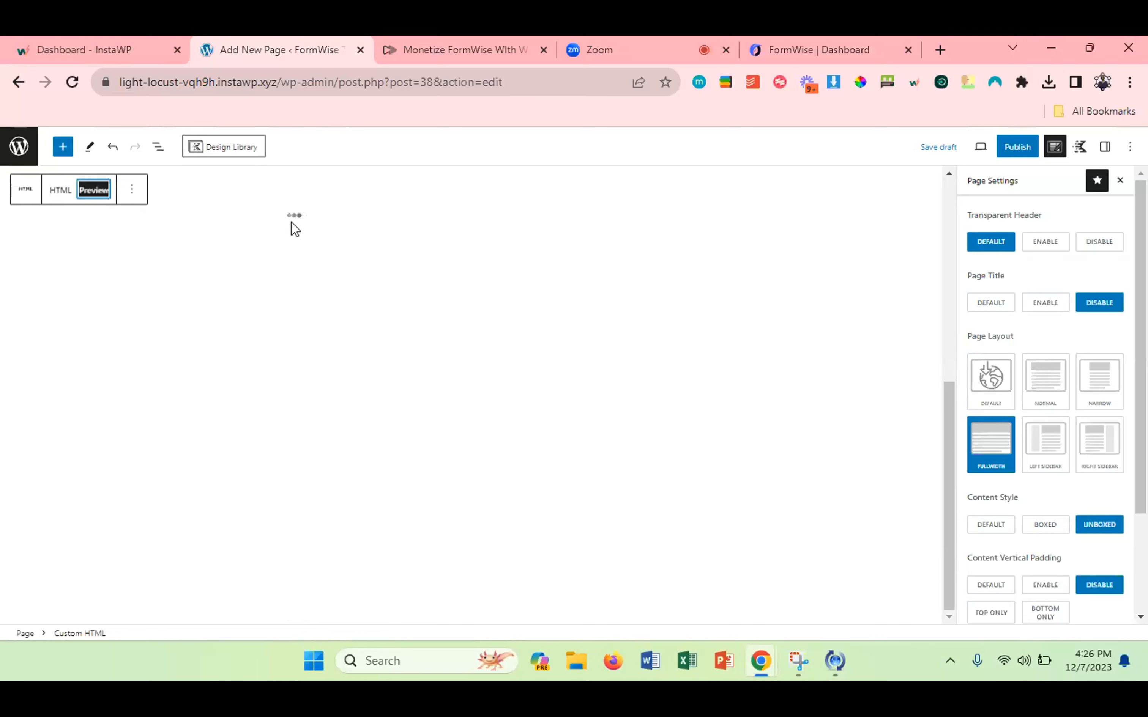
scroll(304, 230, "up", 3)
scroll(315, 237, "up", 1)
scroll(312, 231, "up", 4)
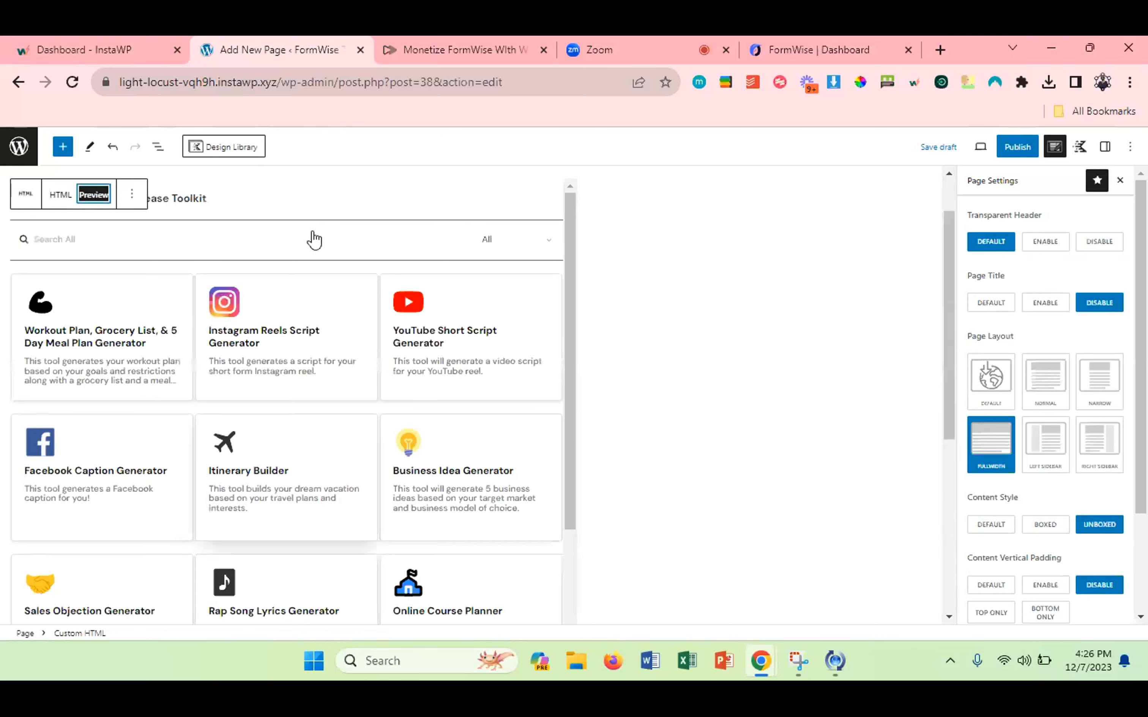
Set the iframe width to 1500 in the embed code and preview the resized toolset.
left_click(60, 219)
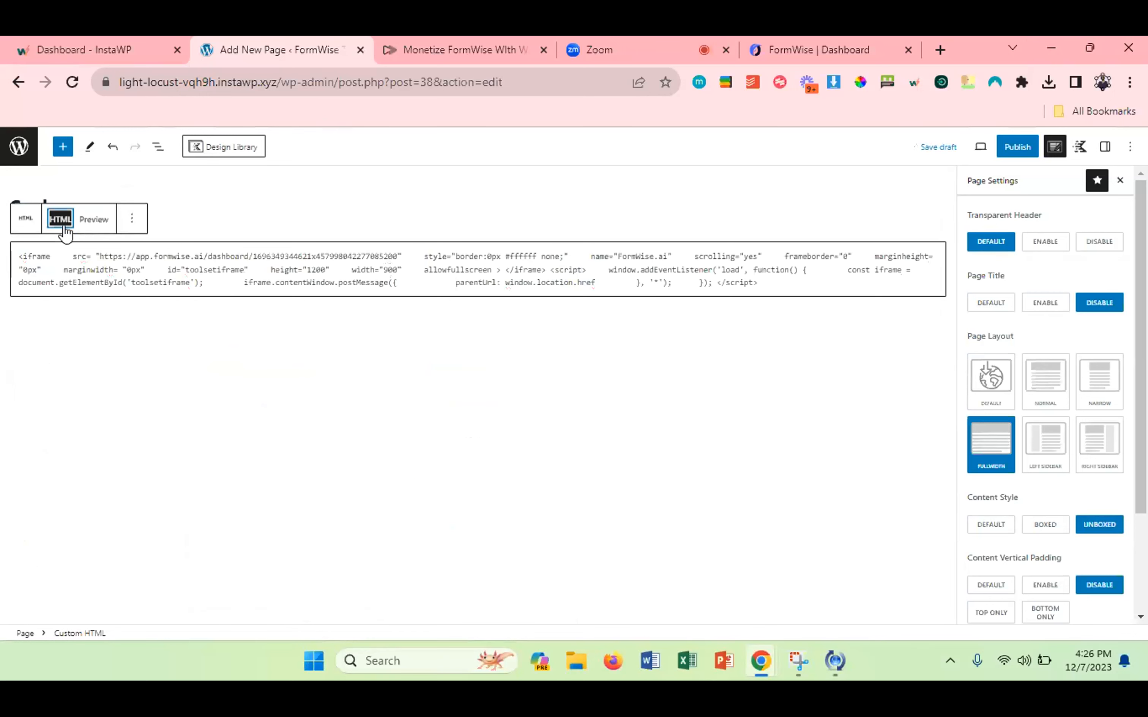
left_click(395, 270)
key("BackSpace")
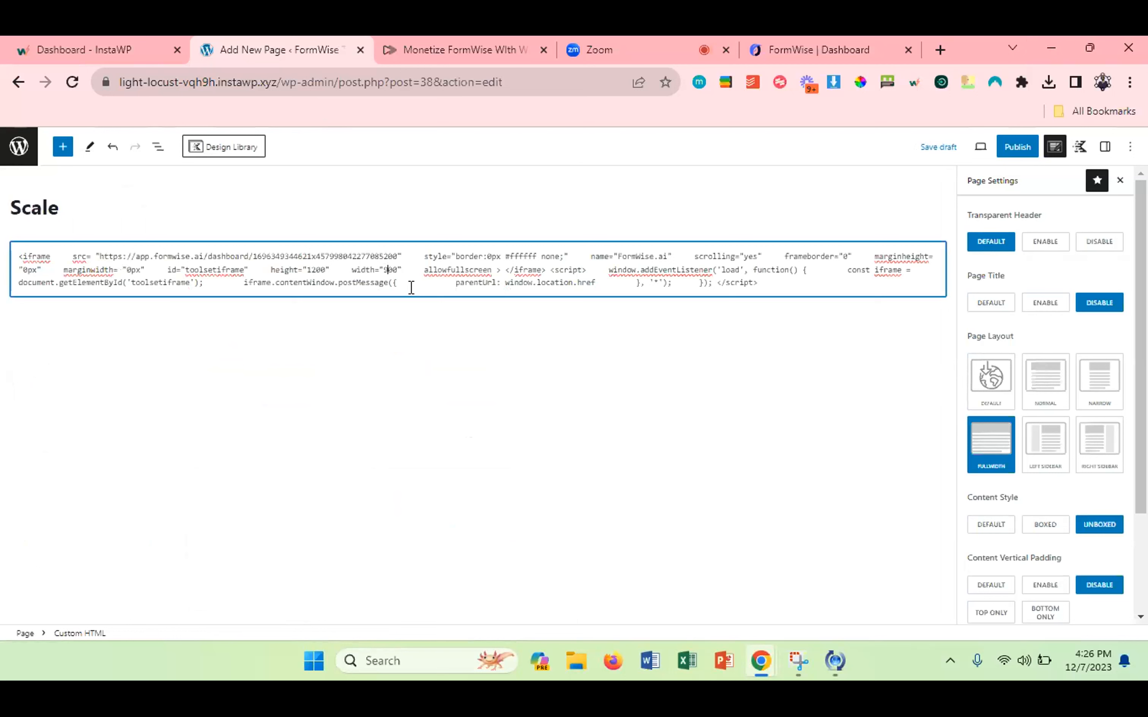
type("15")
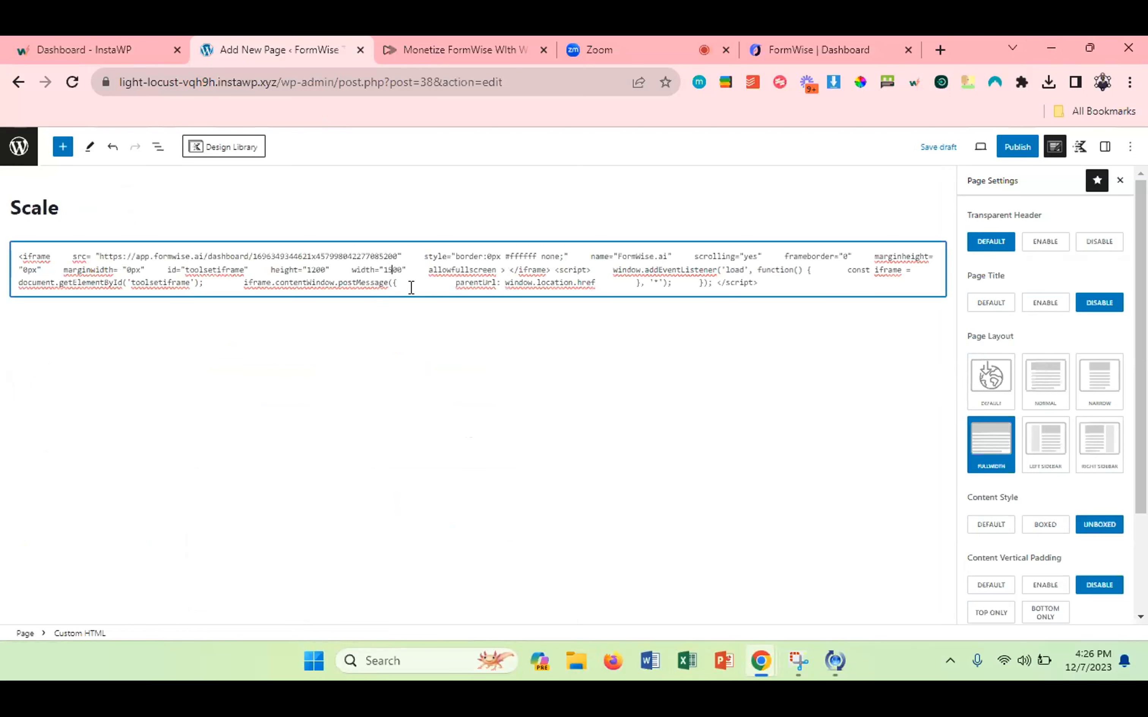
left_click(90, 219)
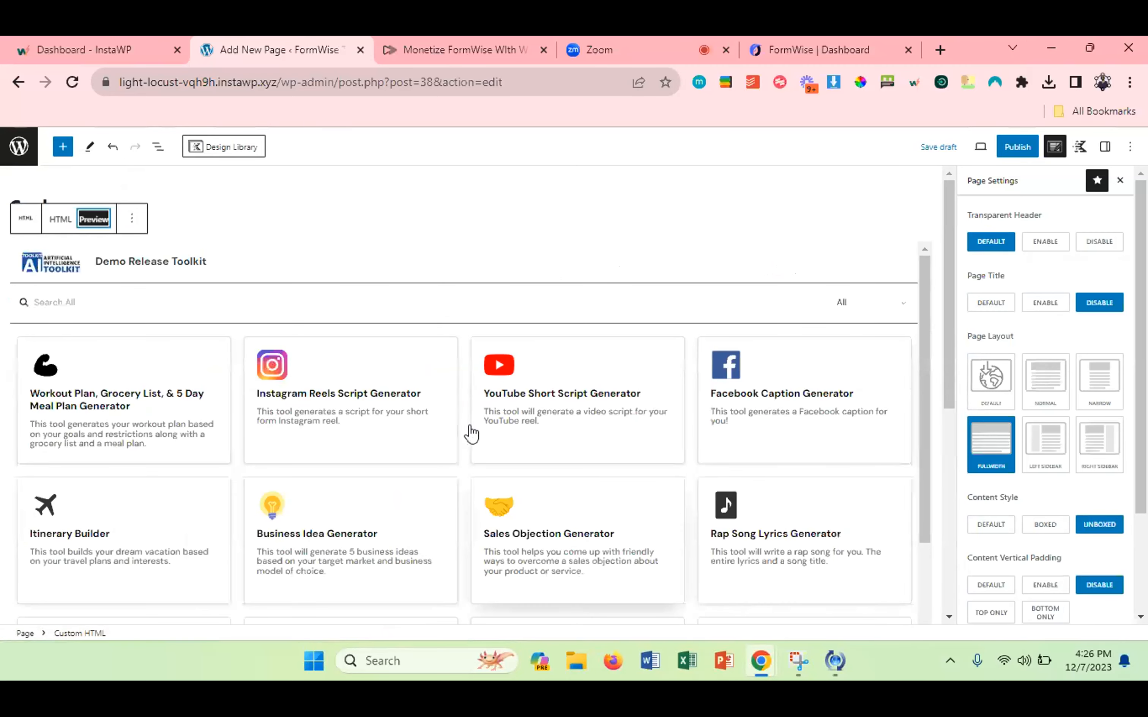
scroll(471, 433, "down", 3)
scroll(471, 433, "down", 6)
scroll(471, 433, "up", 6)
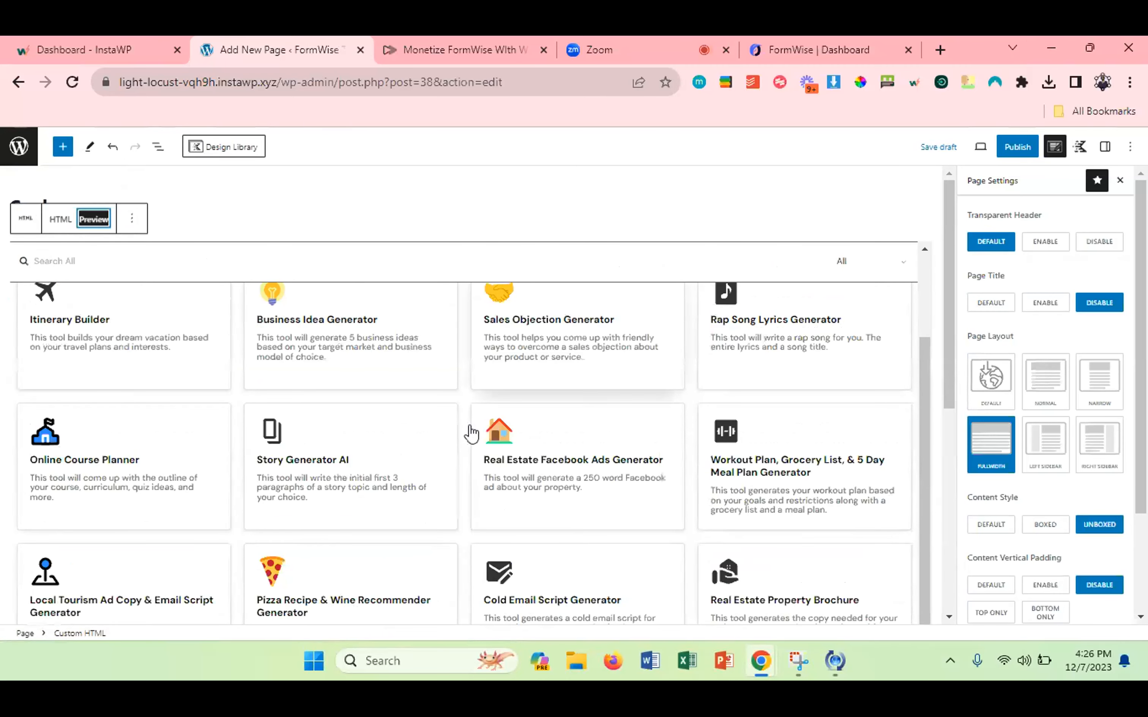
Set the iframe height to 700 in the embed code and preview the tool listing within the block.
left_click(61, 220)
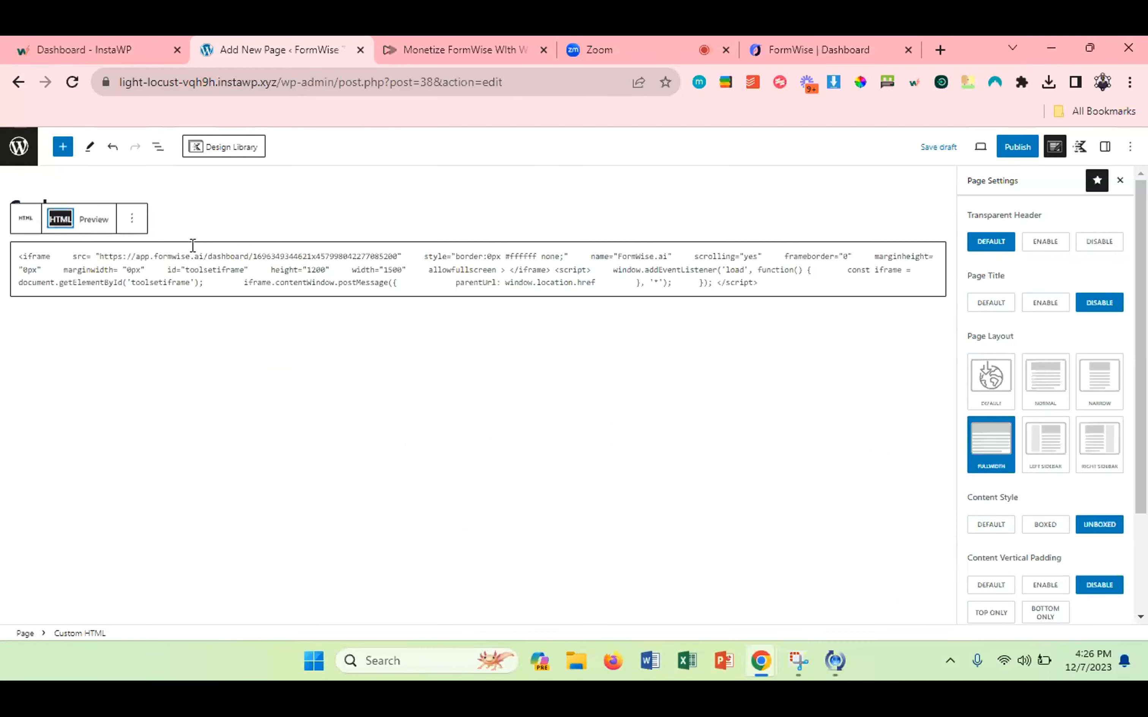
left_click(318, 269)
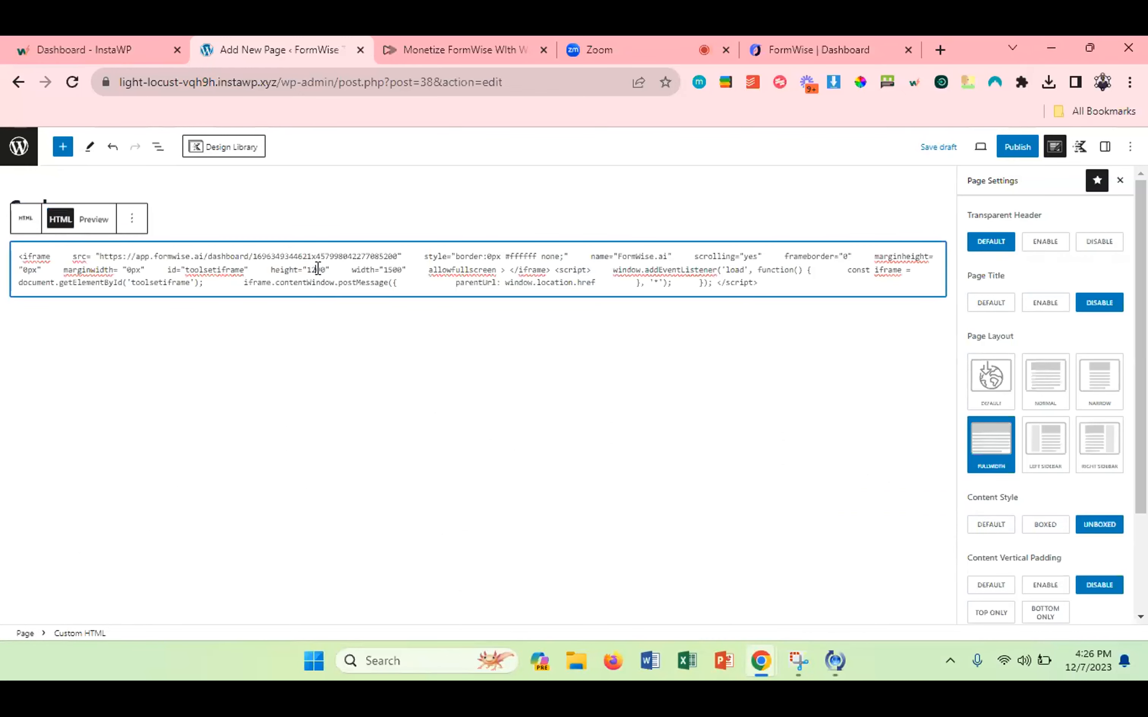
key("BackSpace")
type("7")
key("BackSpace")
key("BackSpace")
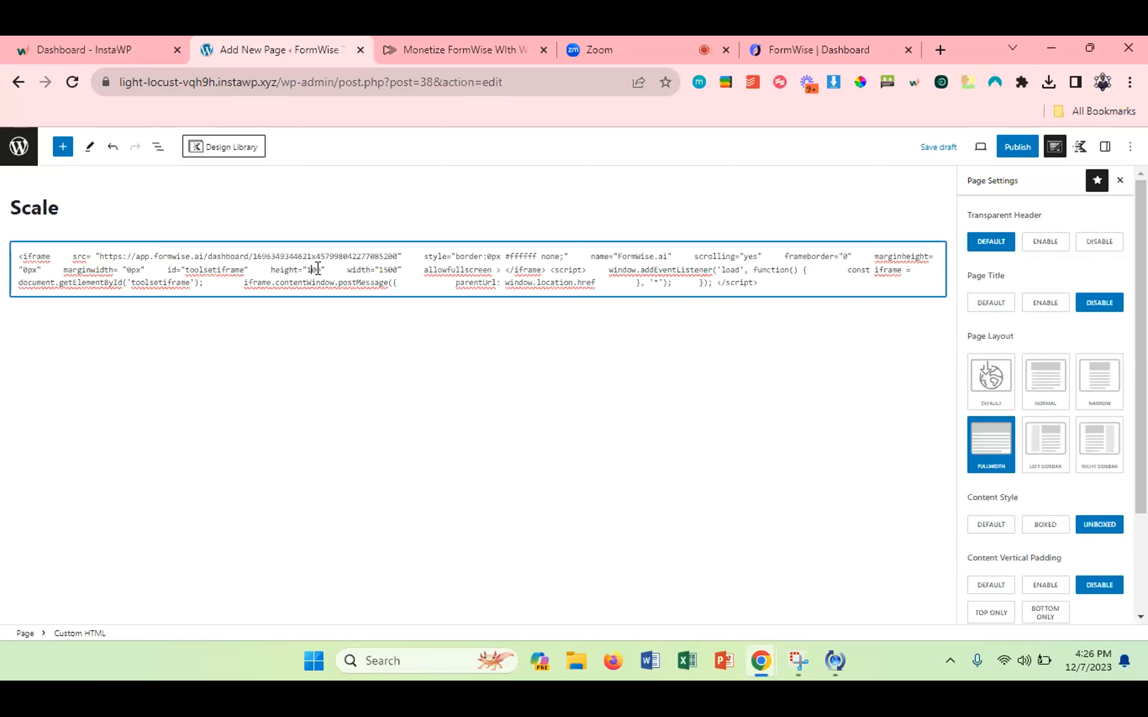
type("7")
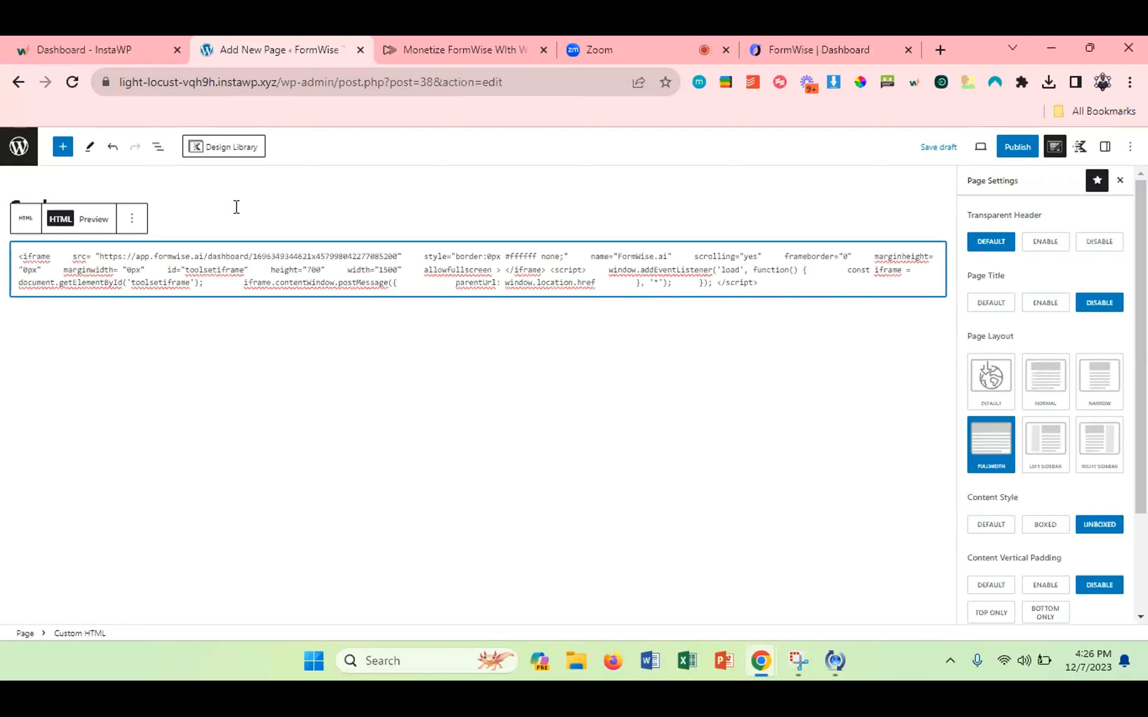
left_click(101, 226)
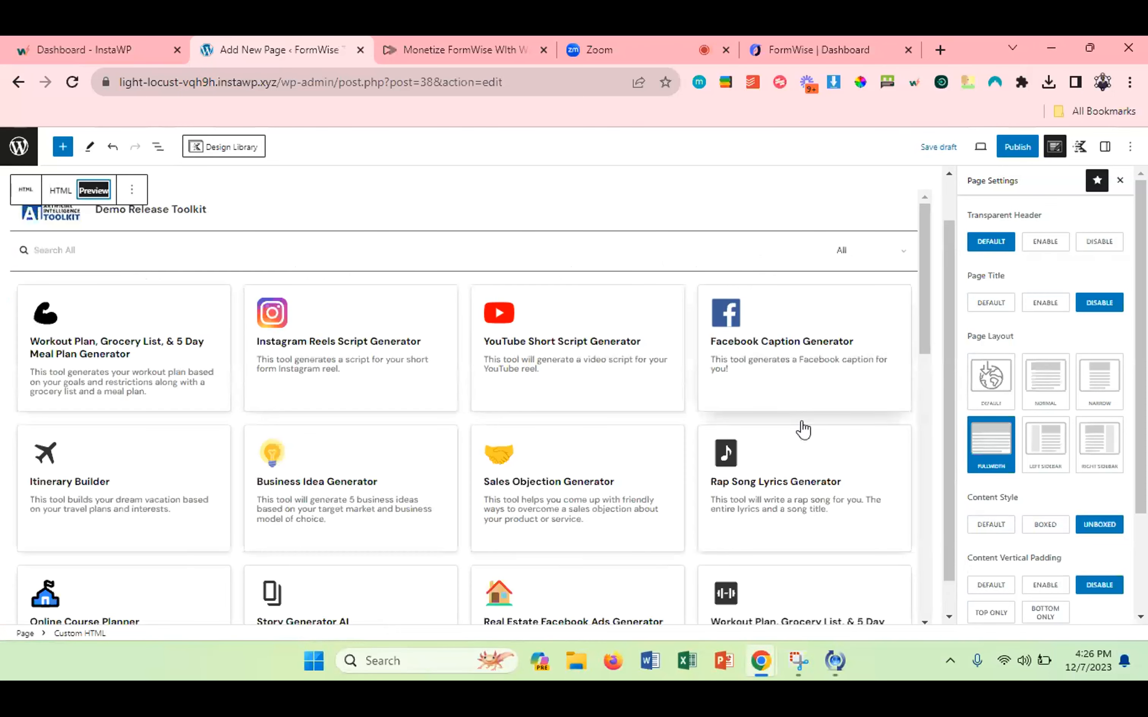
scroll(803, 429, "down", 15)
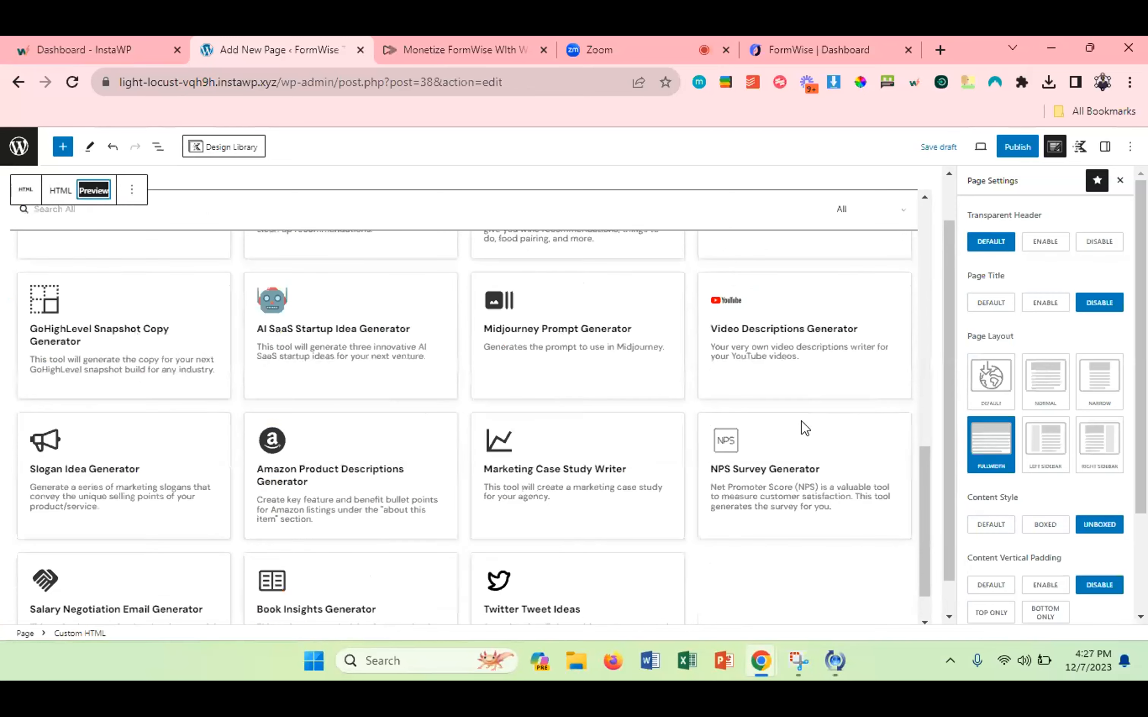
scroll(802, 426, "up", 5)
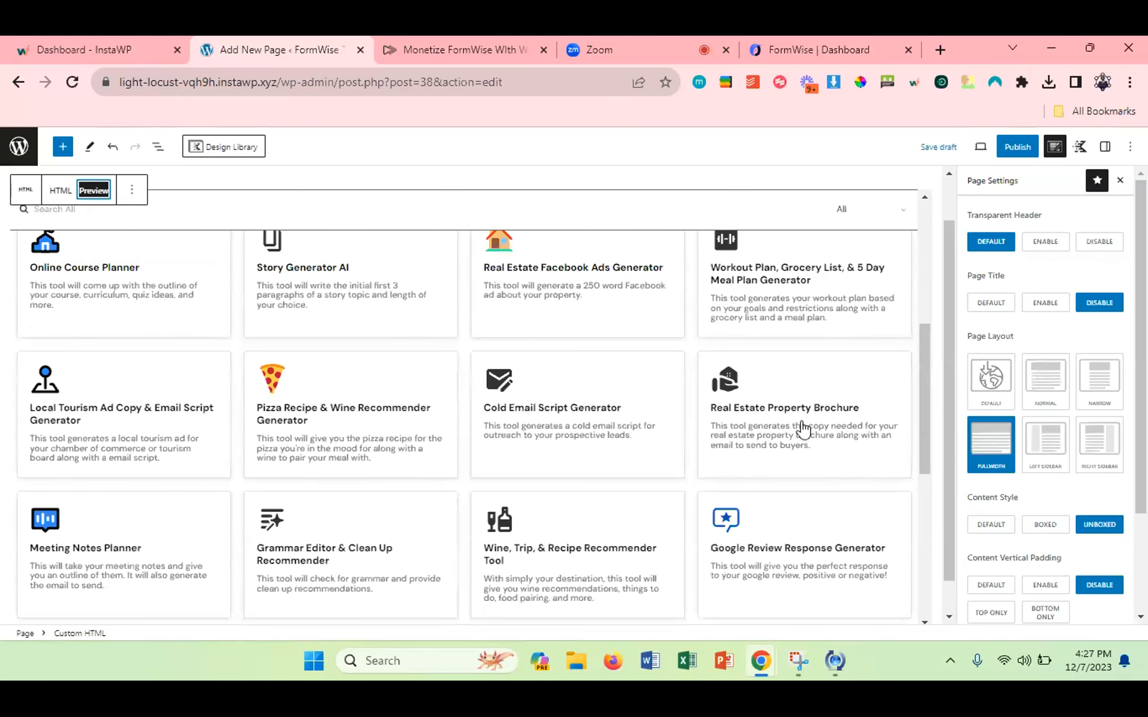
scroll(787, 432, "up", 5)
scroll(451, 318, "up", 1)
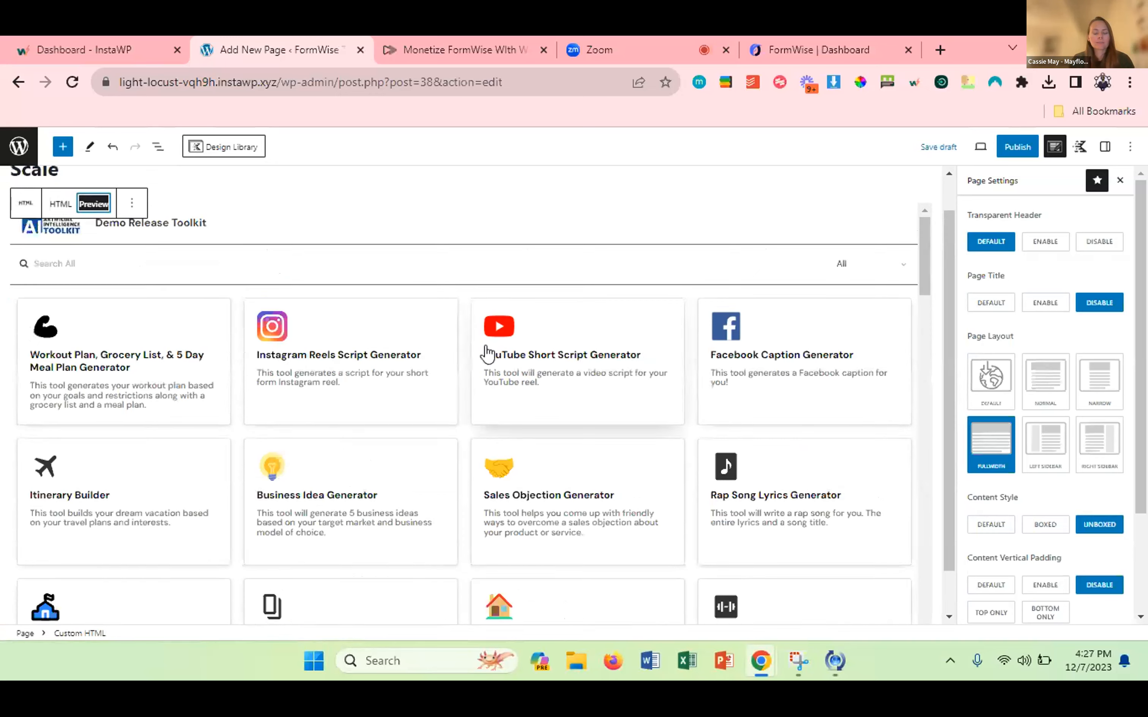
scroll(332, 332, "up", 1)
Publish the Scale page and open its live version.
left_click(1014, 151)
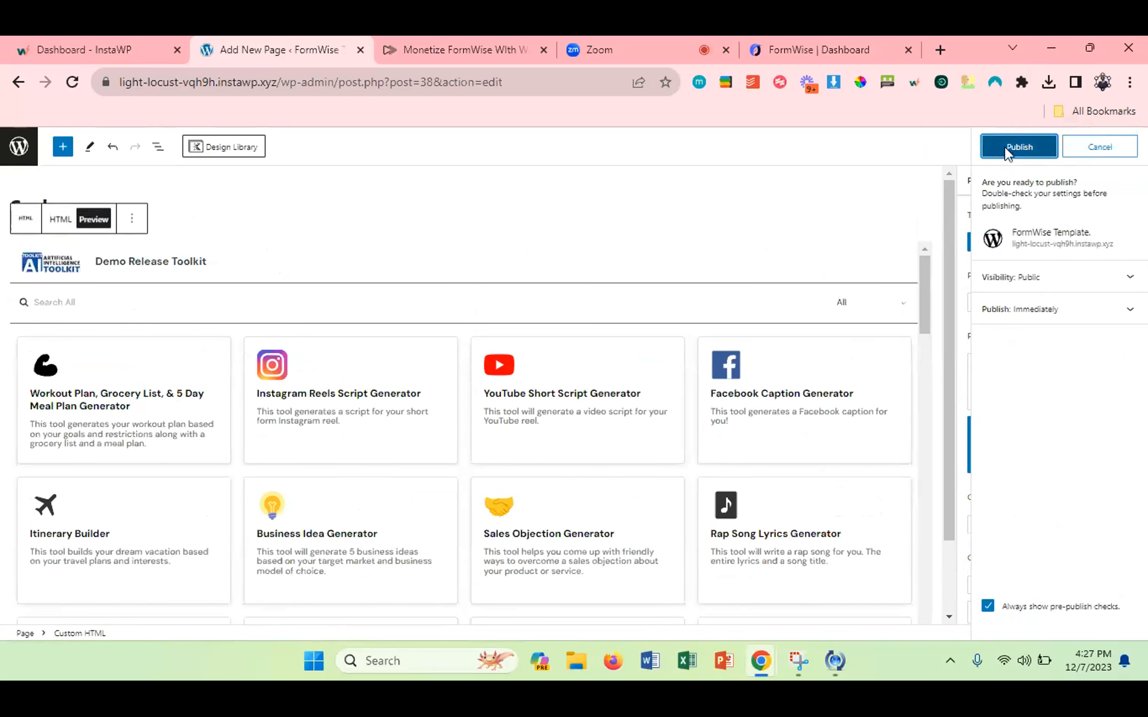
left_click(1015, 147)
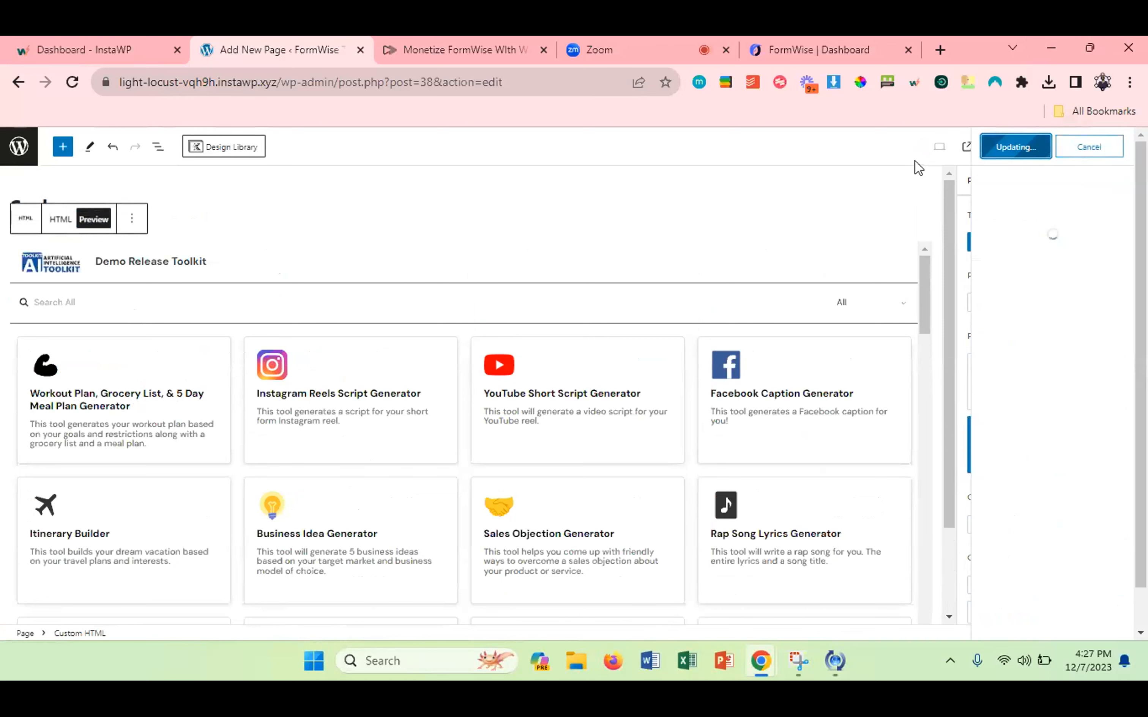
left_click(964, 150)
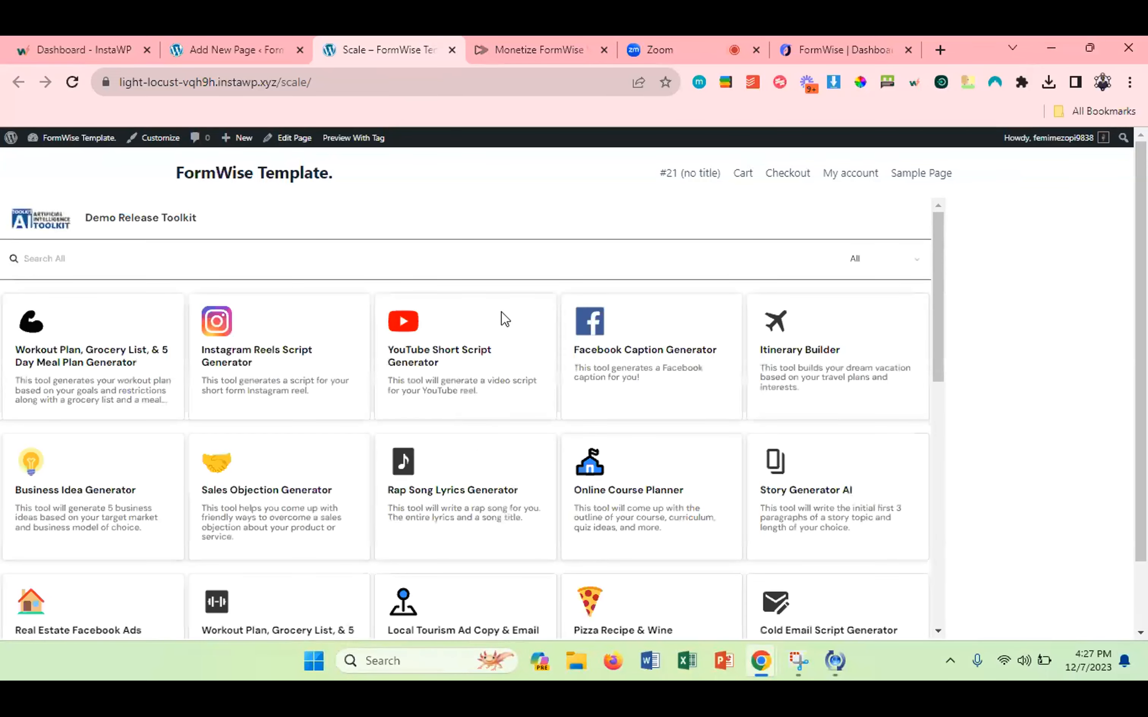
Review the embedded toolset on the live Scale page, and return to the page editor with the publish confirmation dismissed.
scroll(502, 312, "down", 10)
scroll(502, 312, "up", 10)
scroll(502, 315, "down", 10)
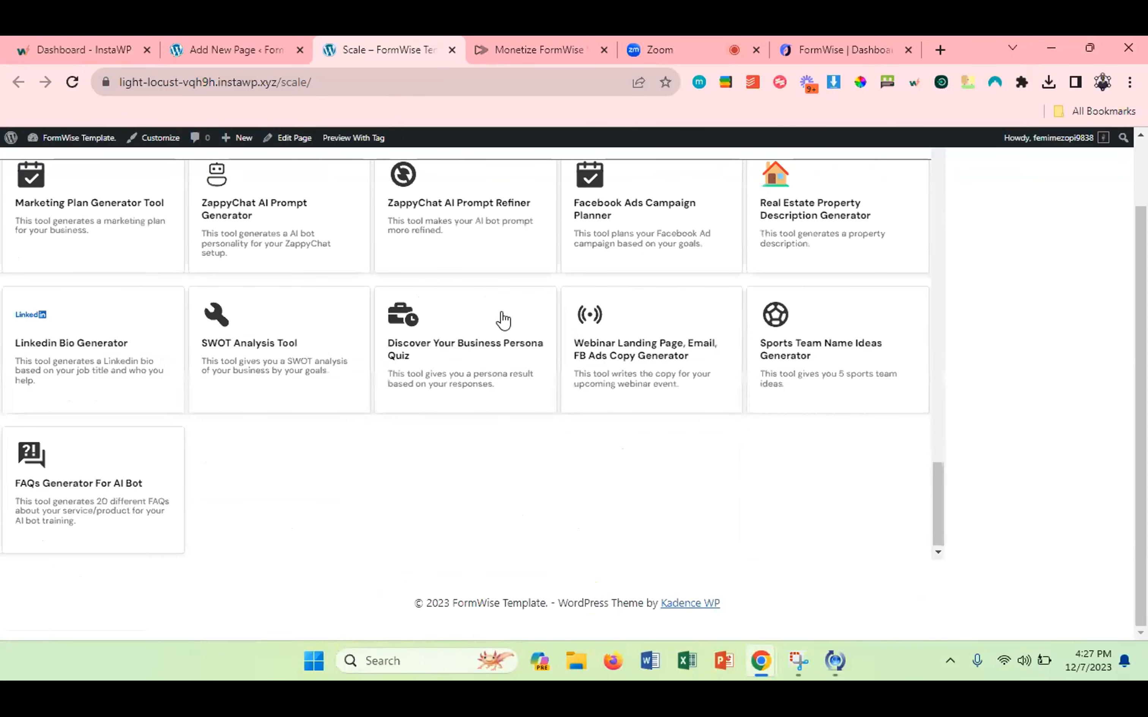
scroll(503, 321, "up", 10)
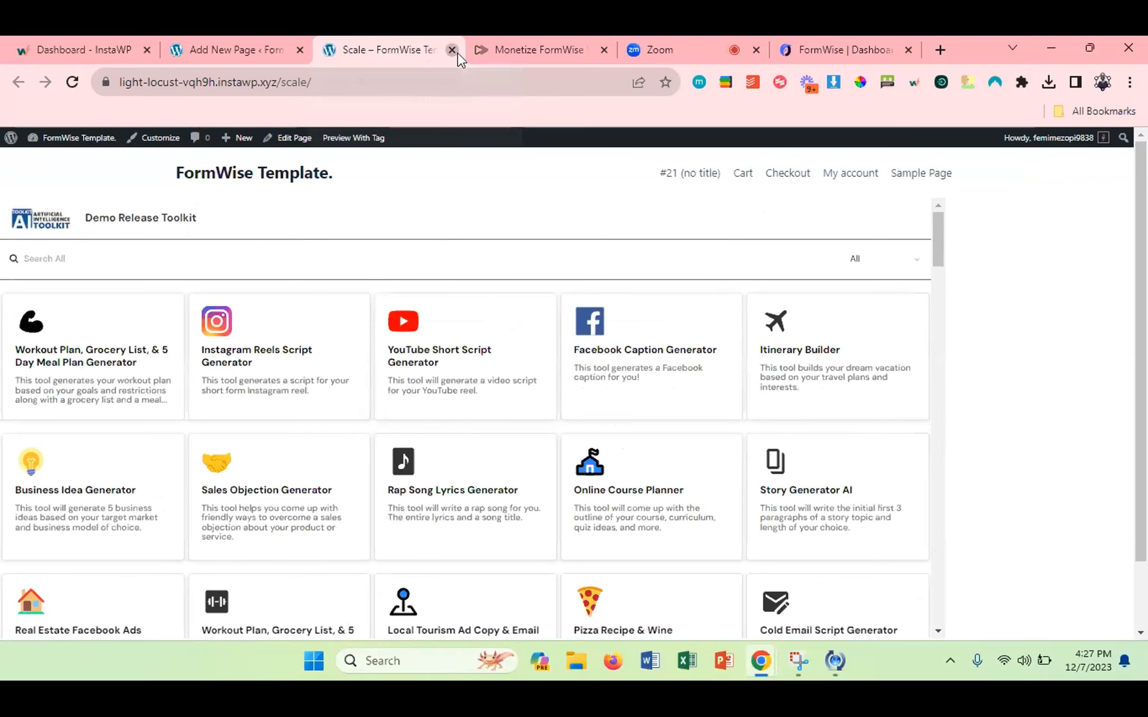
left_click(456, 52)
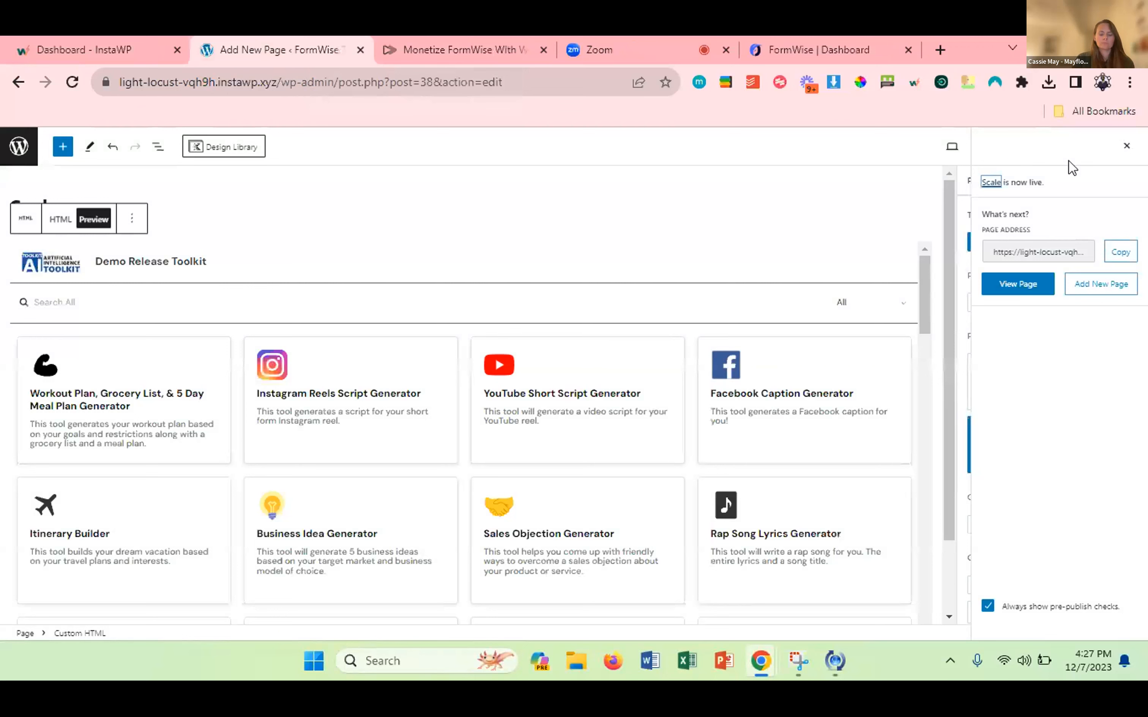
left_click(1123, 147)
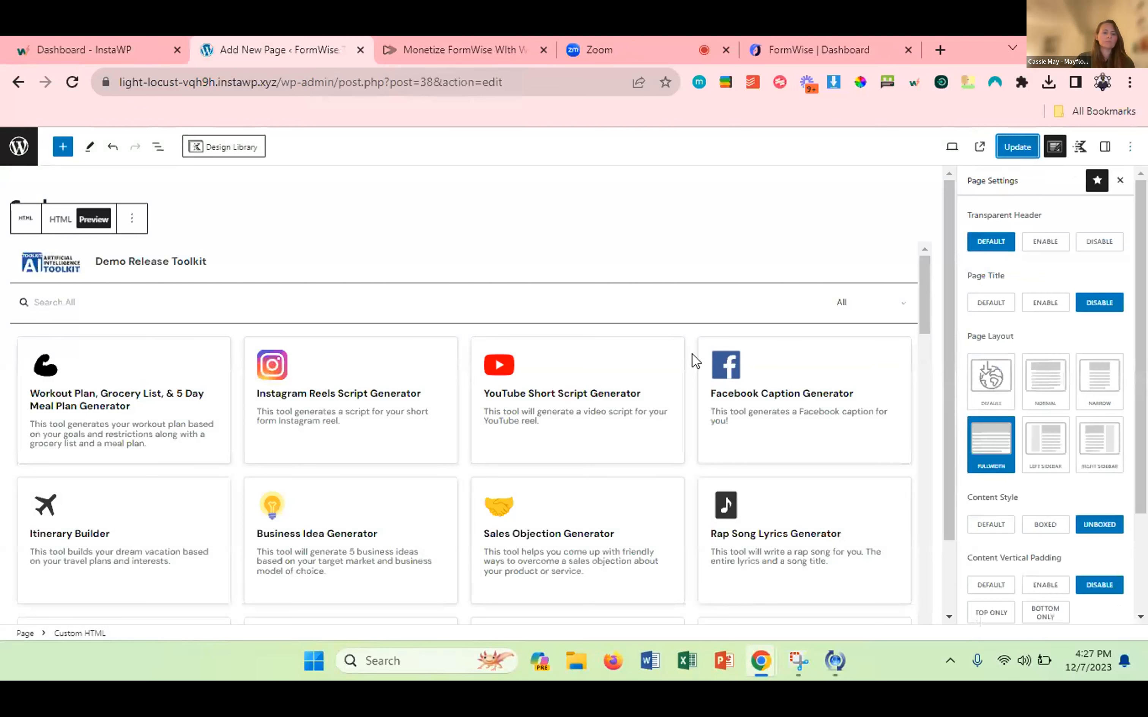
Restrict the Scale page in its WP Fusion settings so users must be logged in to view it, and update the page.
left_click(53, 235)
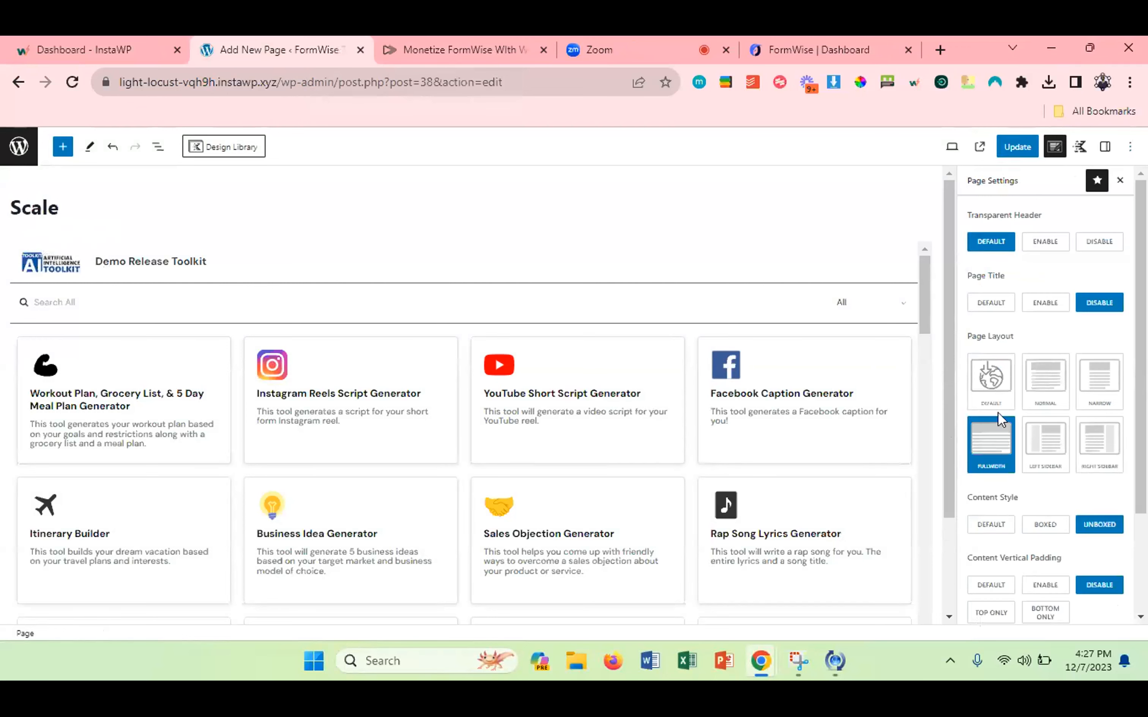
scroll(1041, 374, "down", 3)
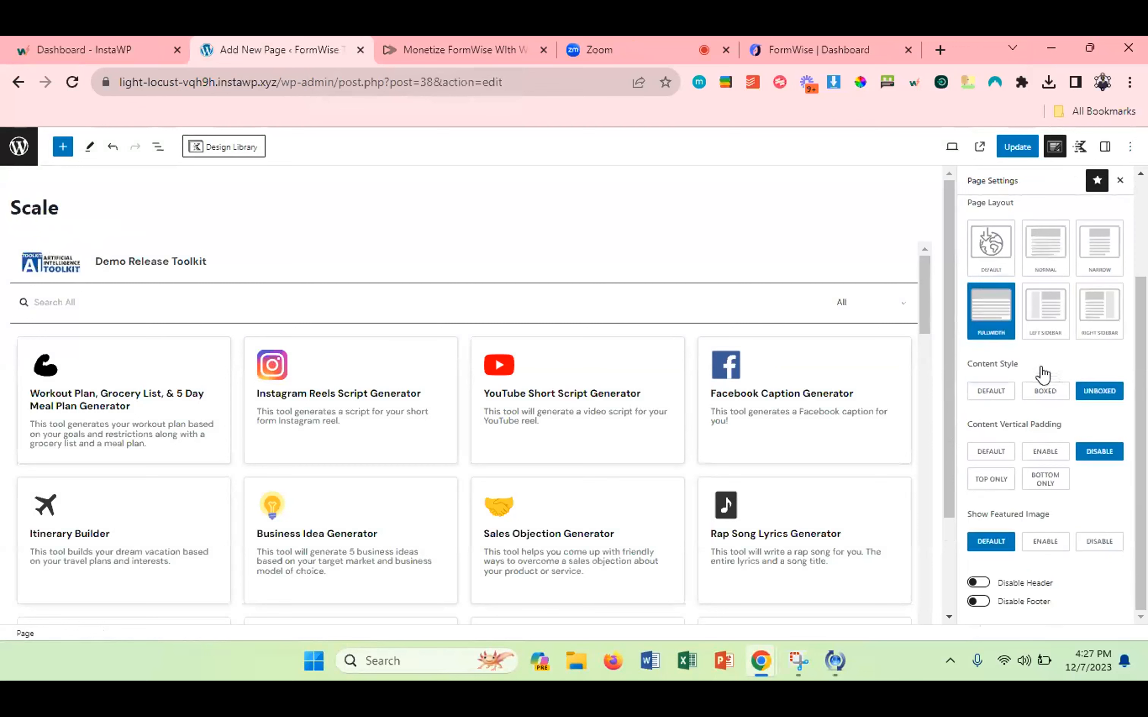
scroll(1041, 368, "up", 3)
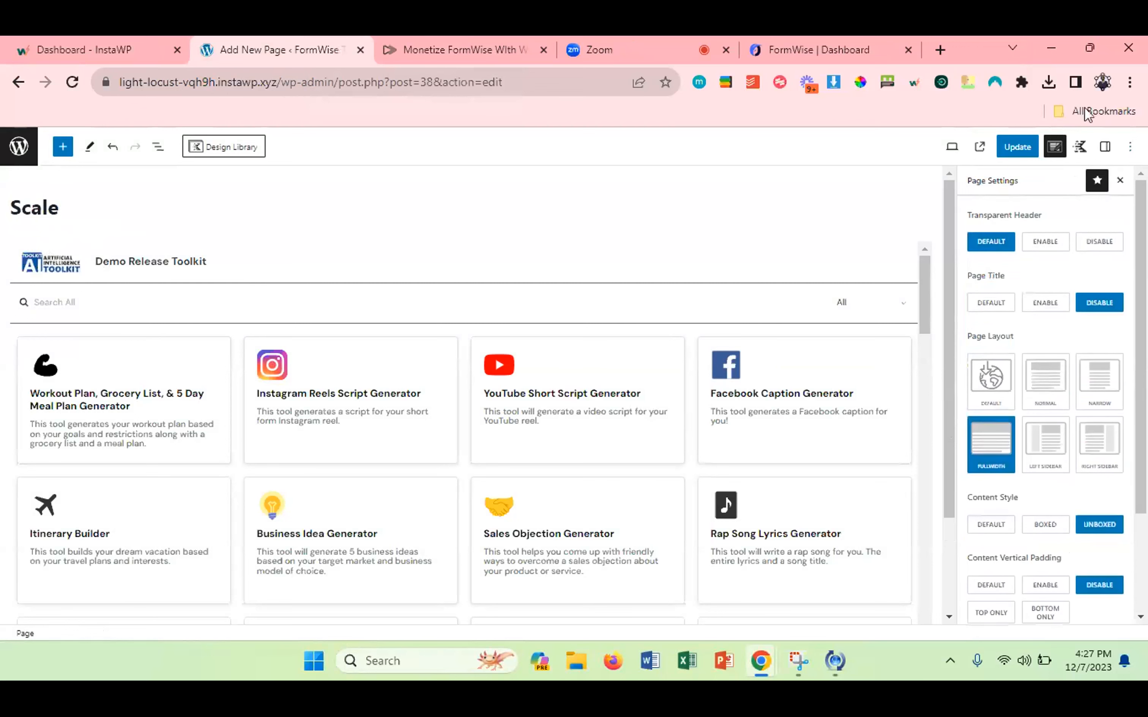
left_click(1106, 151)
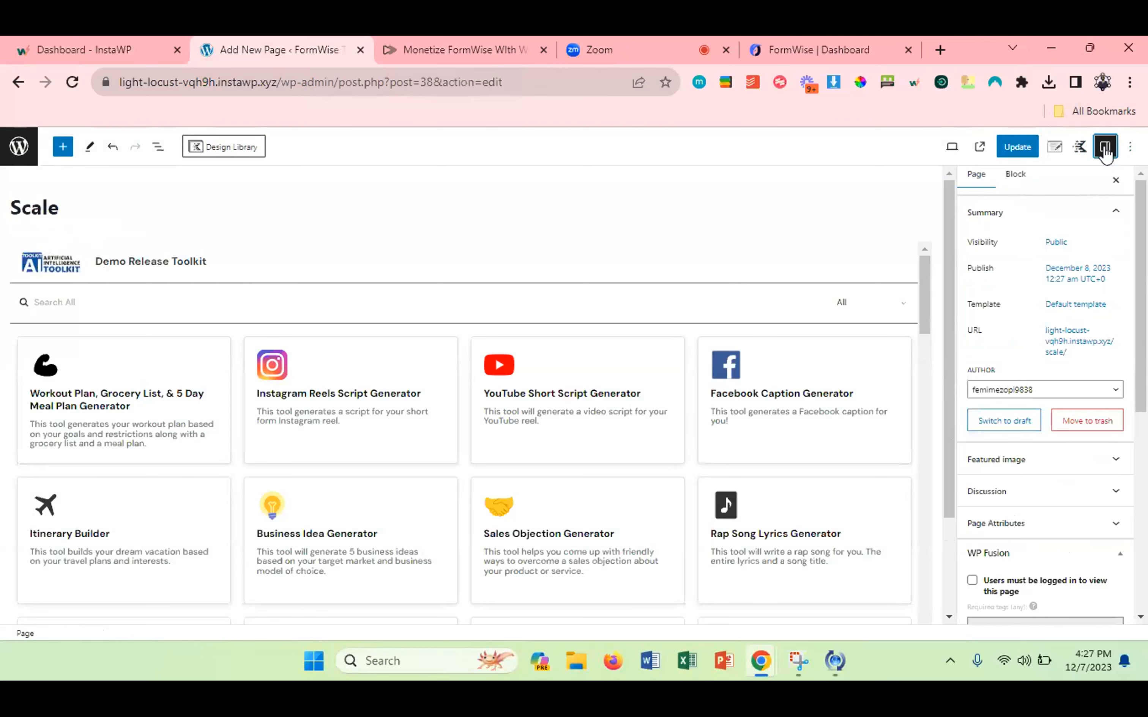
scroll(1022, 446, "down", 4)
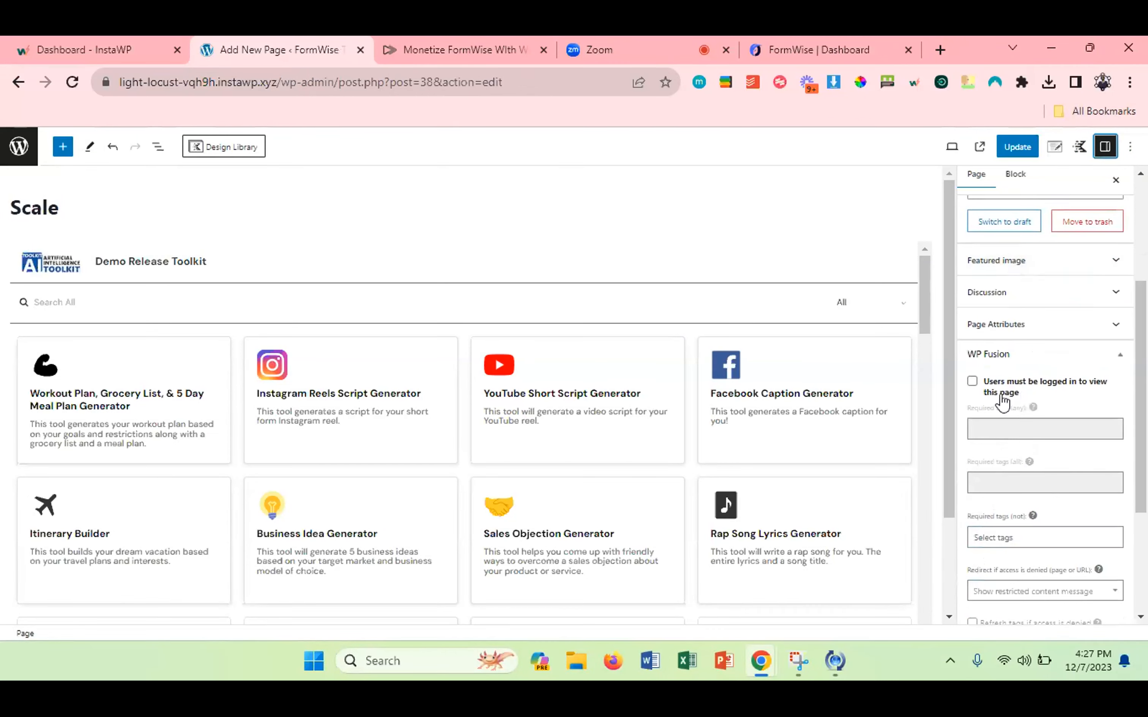
left_click(972, 382)
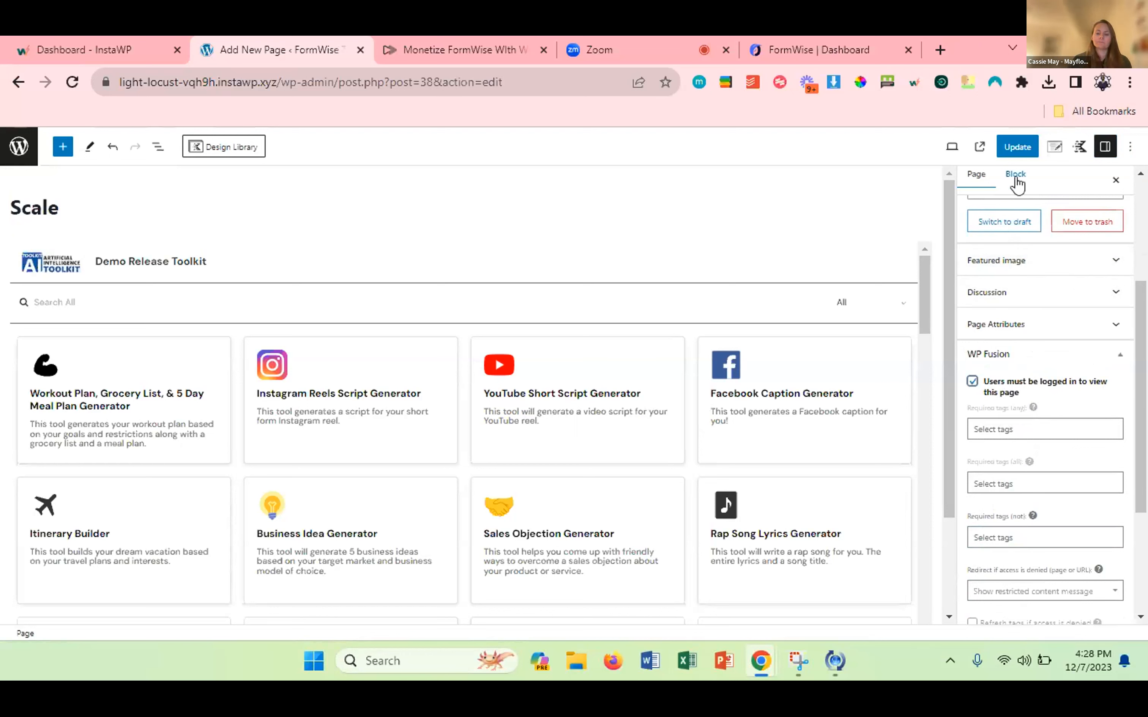
left_click(1012, 152)
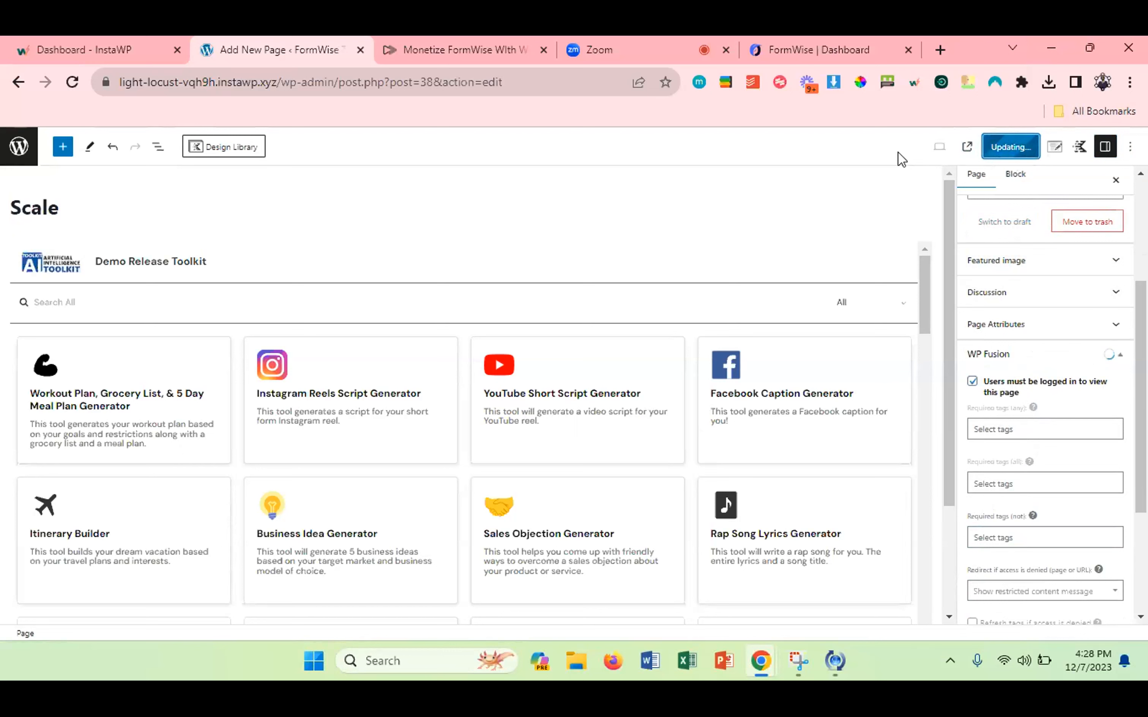
Check the Scale page's logged-out access by viewing its permalink in an incognito window, and return to the page editor.
scroll(1060, 236, "up", 4)
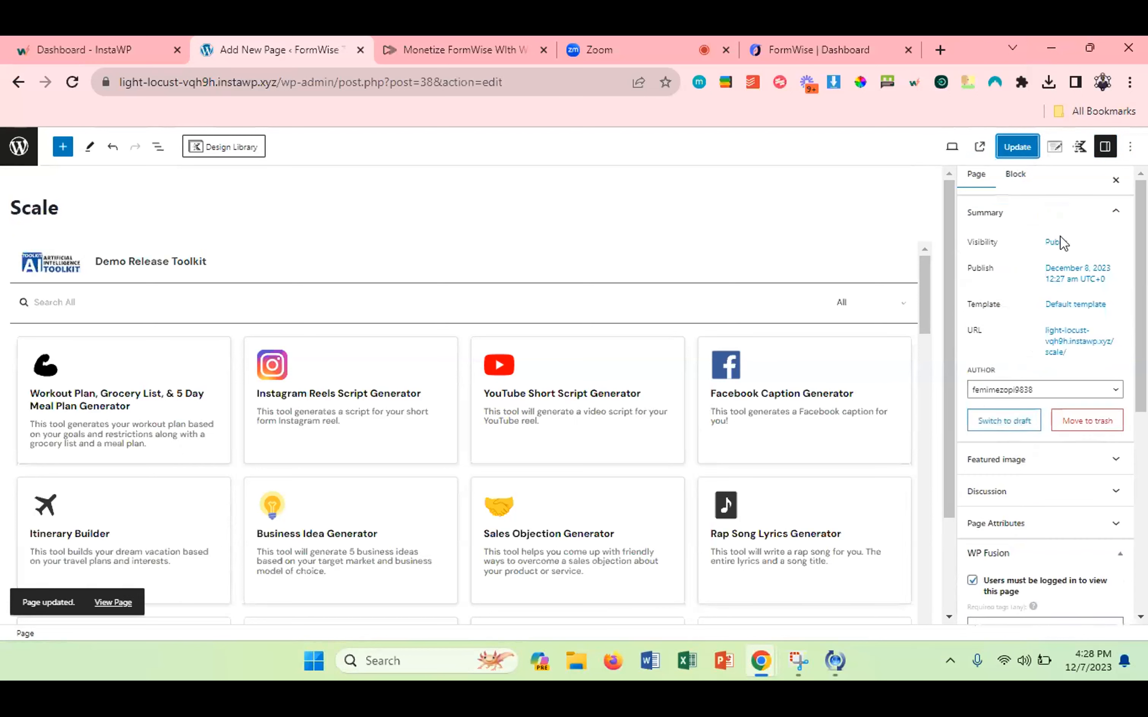
left_click(1068, 352)
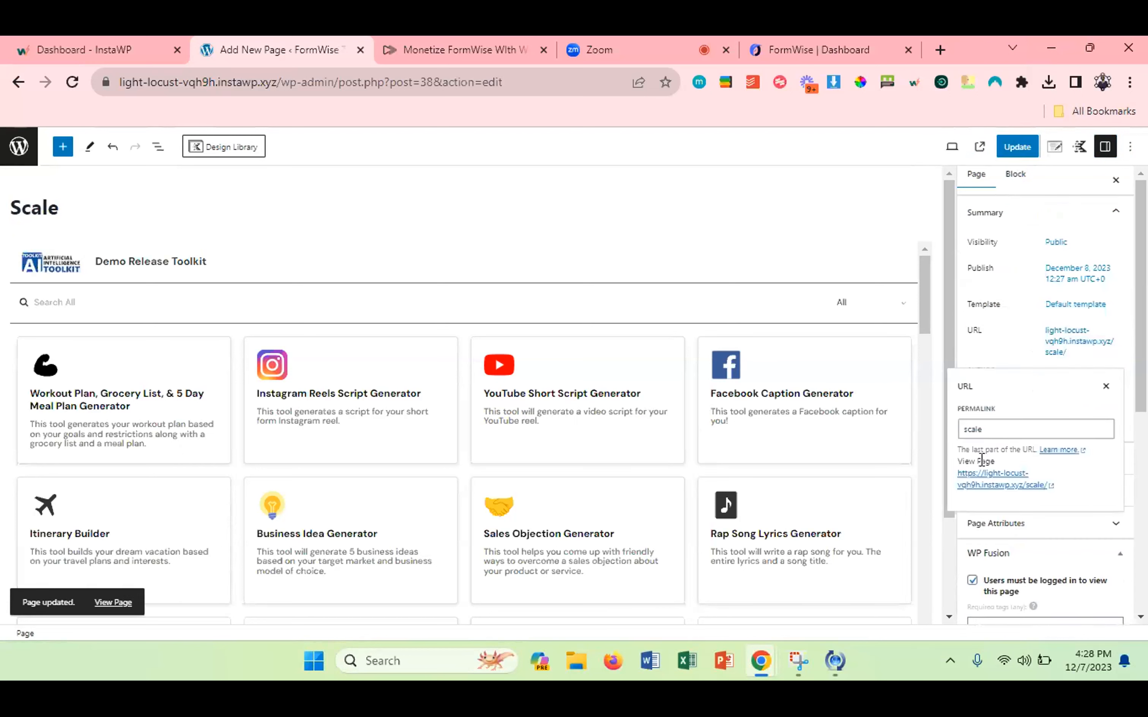
right_click(976, 483)
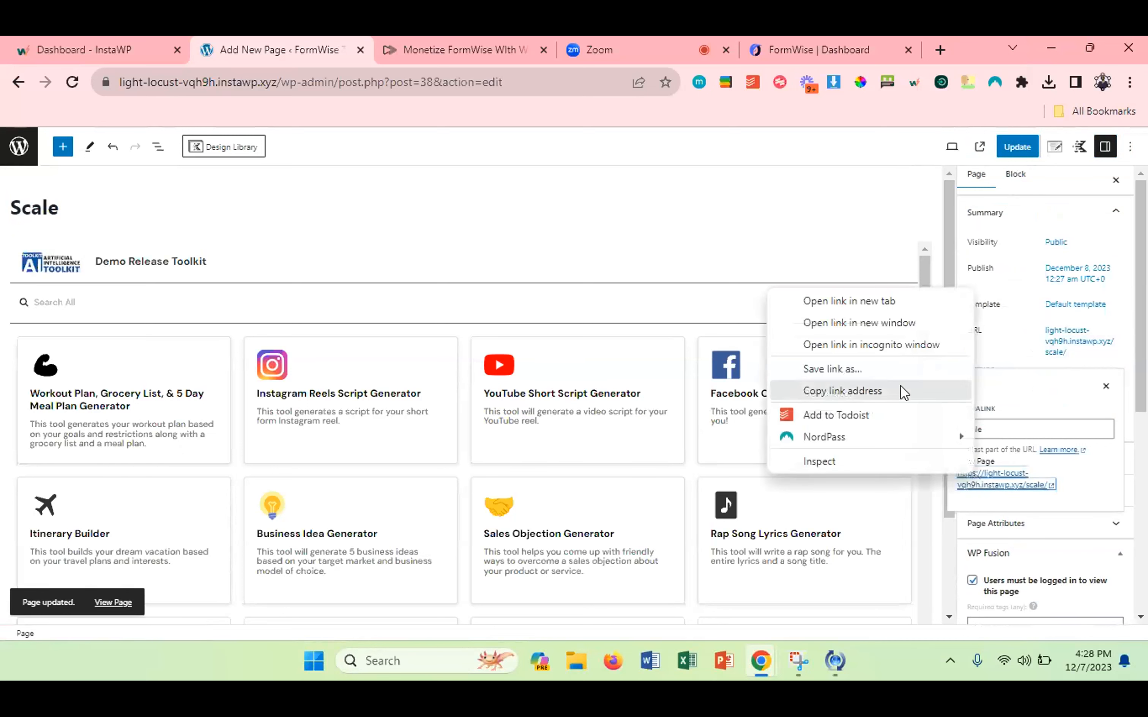
left_click(860, 349)
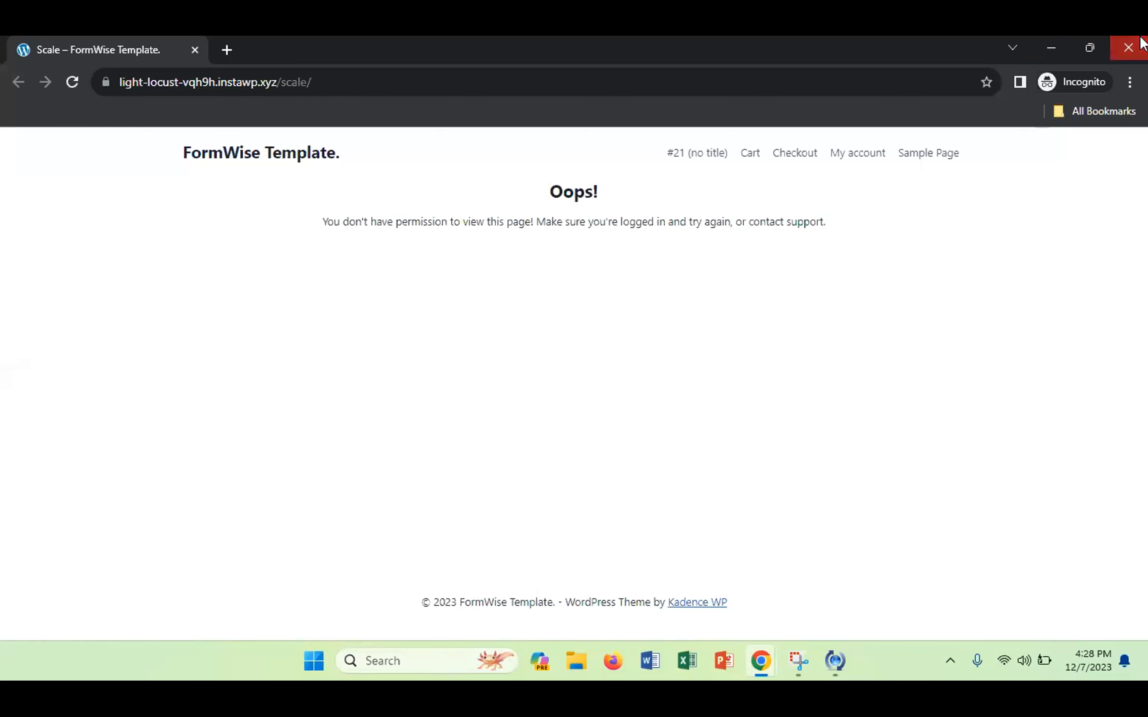
left_click(1141, 42)
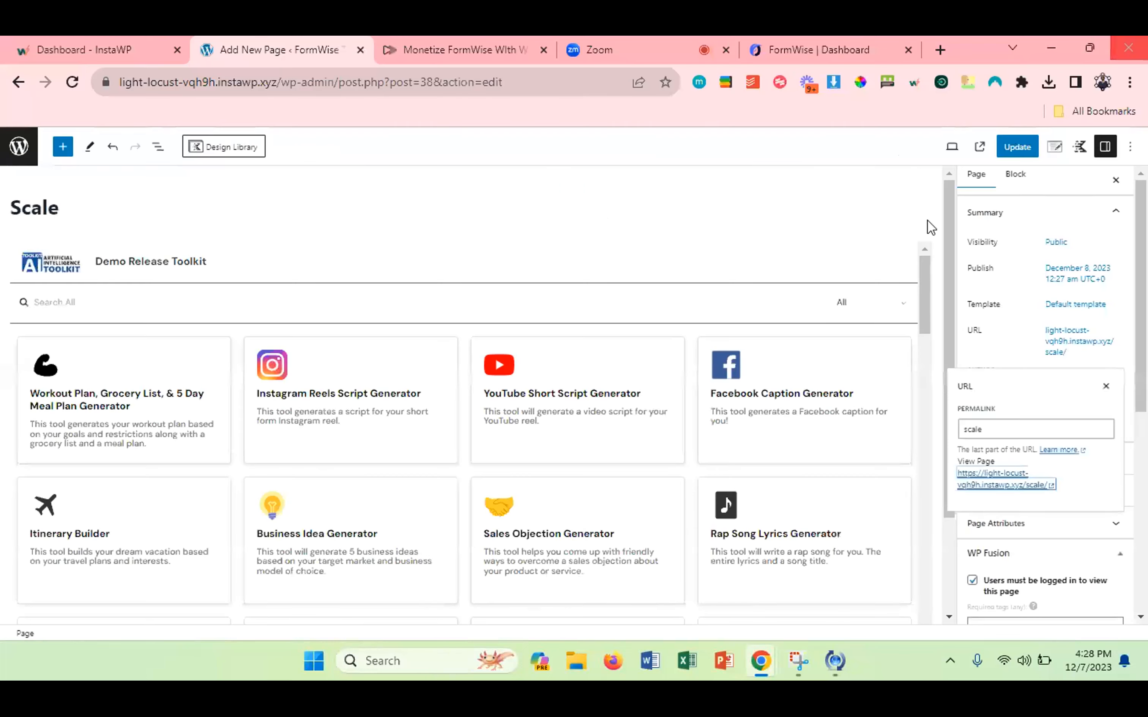
left_click(1106, 382)
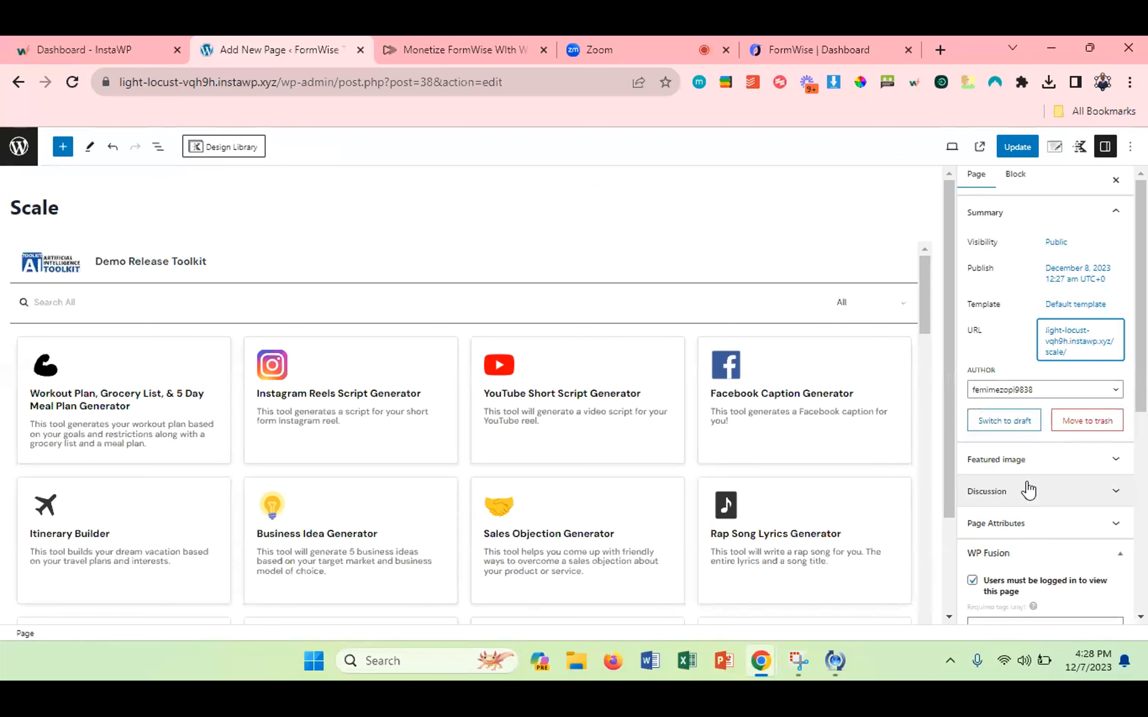
Add the Scale tag to both the required tags (any) and required tags (all) settings of the Scale page.
scroll(1027, 441, "down", 5)
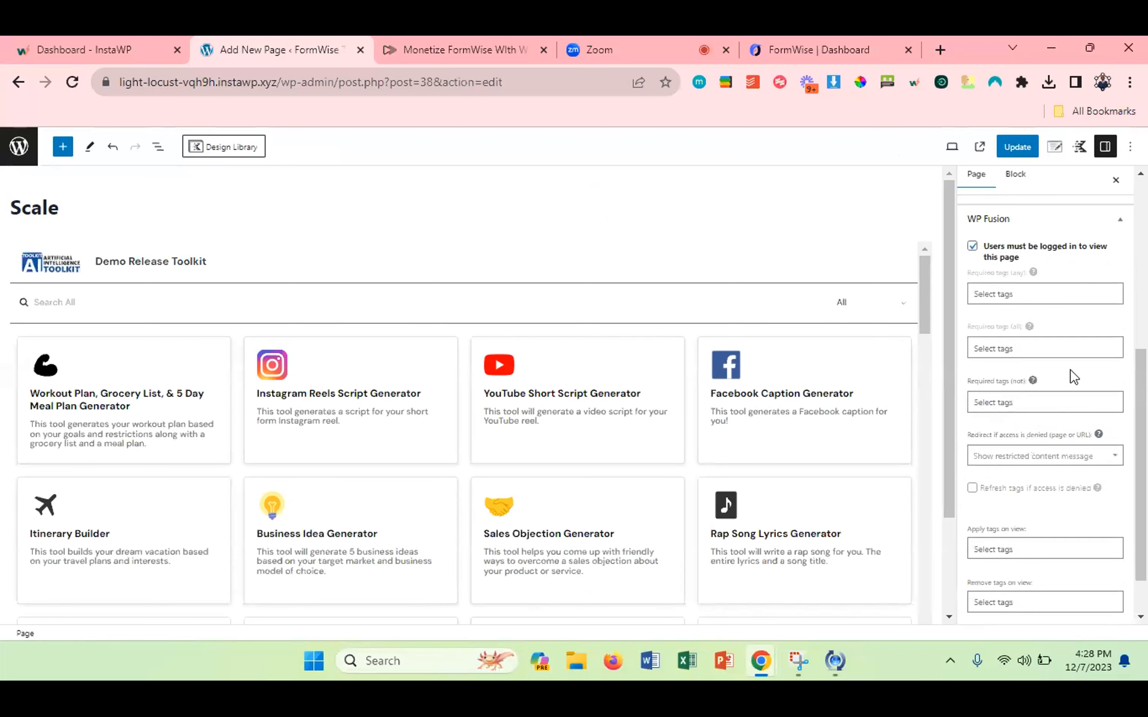
left_click(1005, 295)
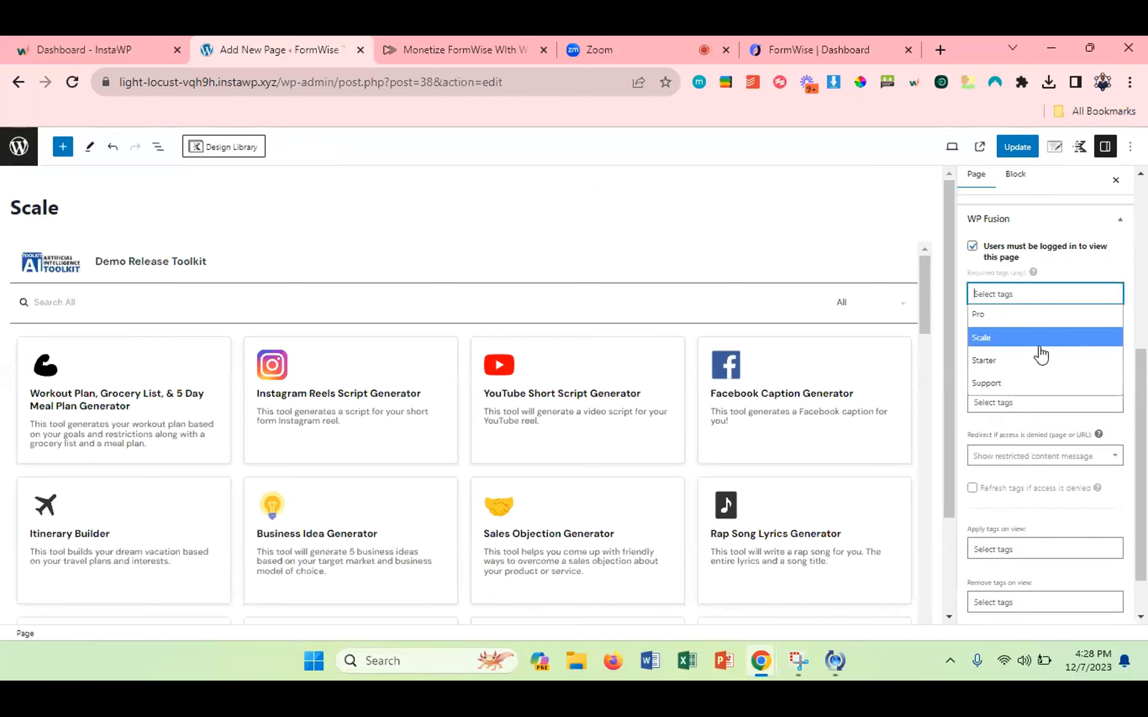
left_click(1019, 338)
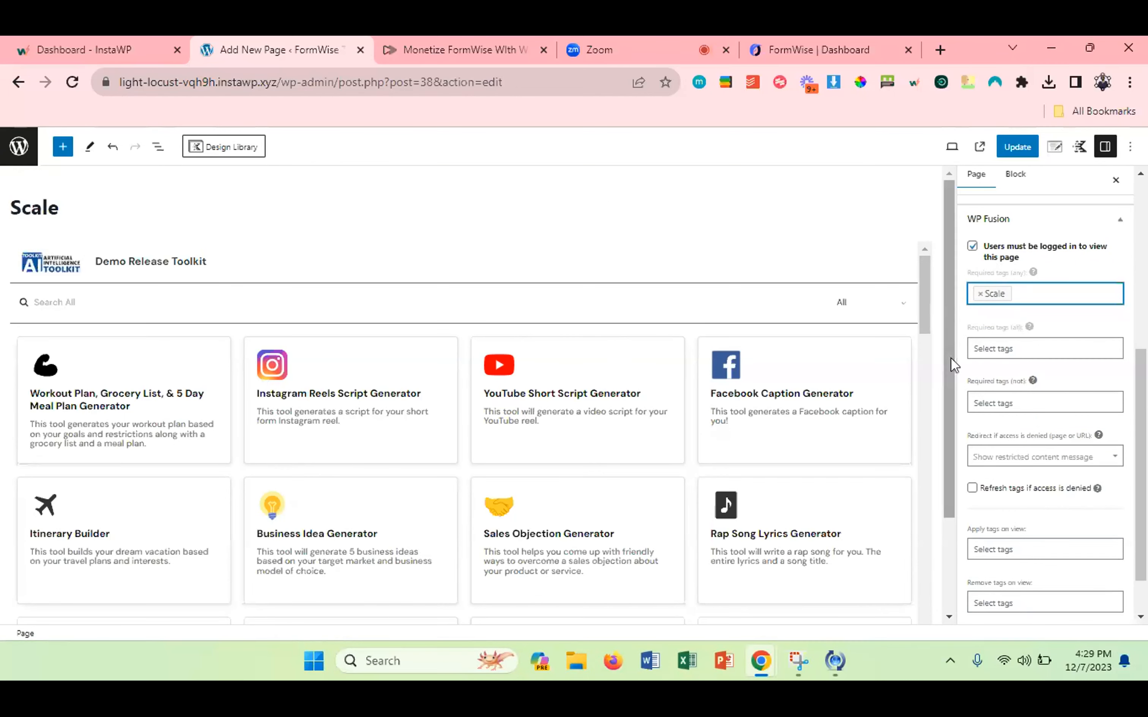
left_click(1030, 350)
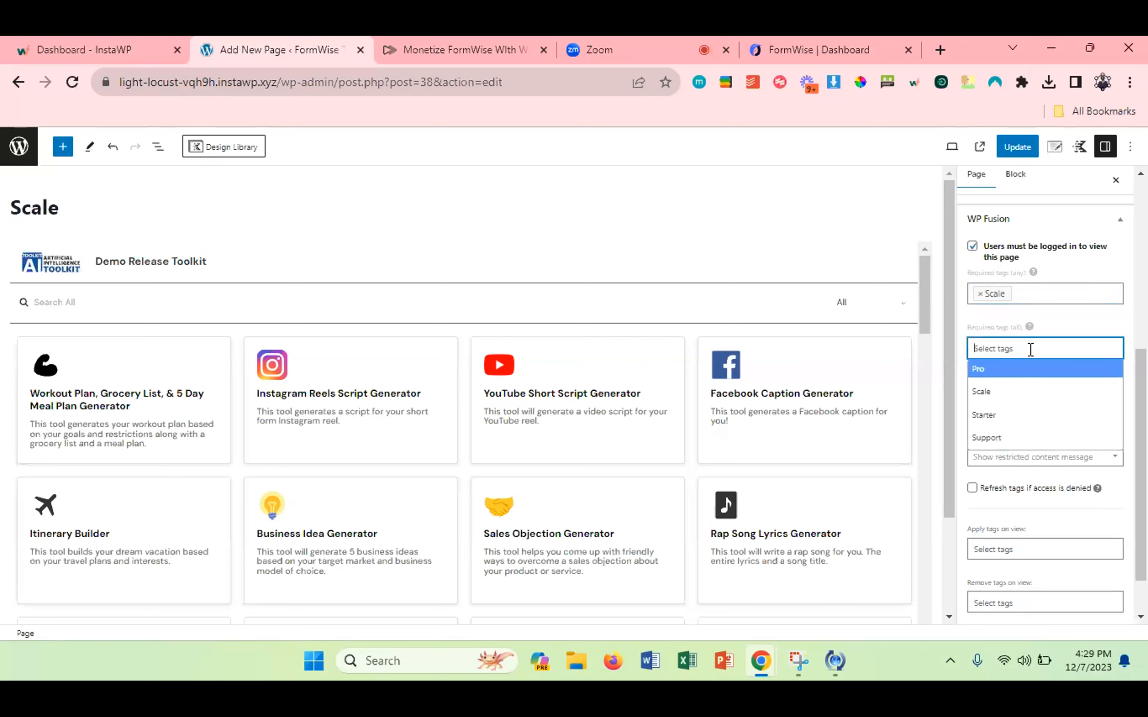
left_click(1008, 394)
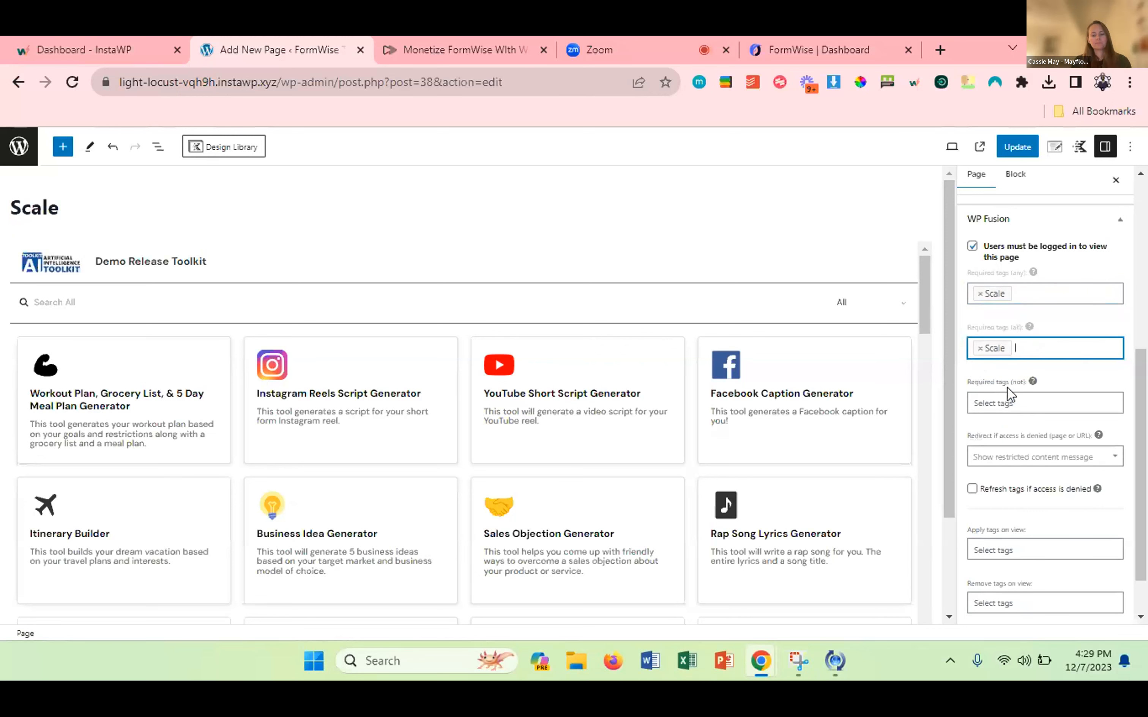
Add the Pro and Starter tags to the required tags (not) setting of the Scale page.
left_click(988, 407)
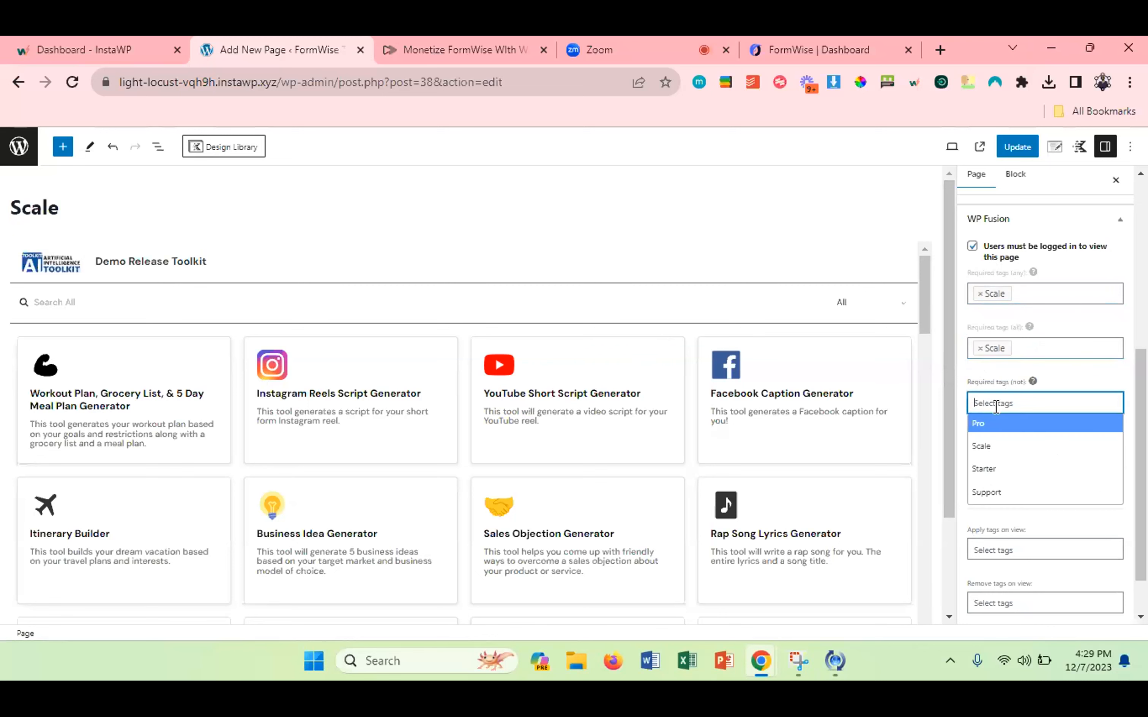
left_click(1076, 427)
left_click(1030, 412)
left_click(1027, 473)
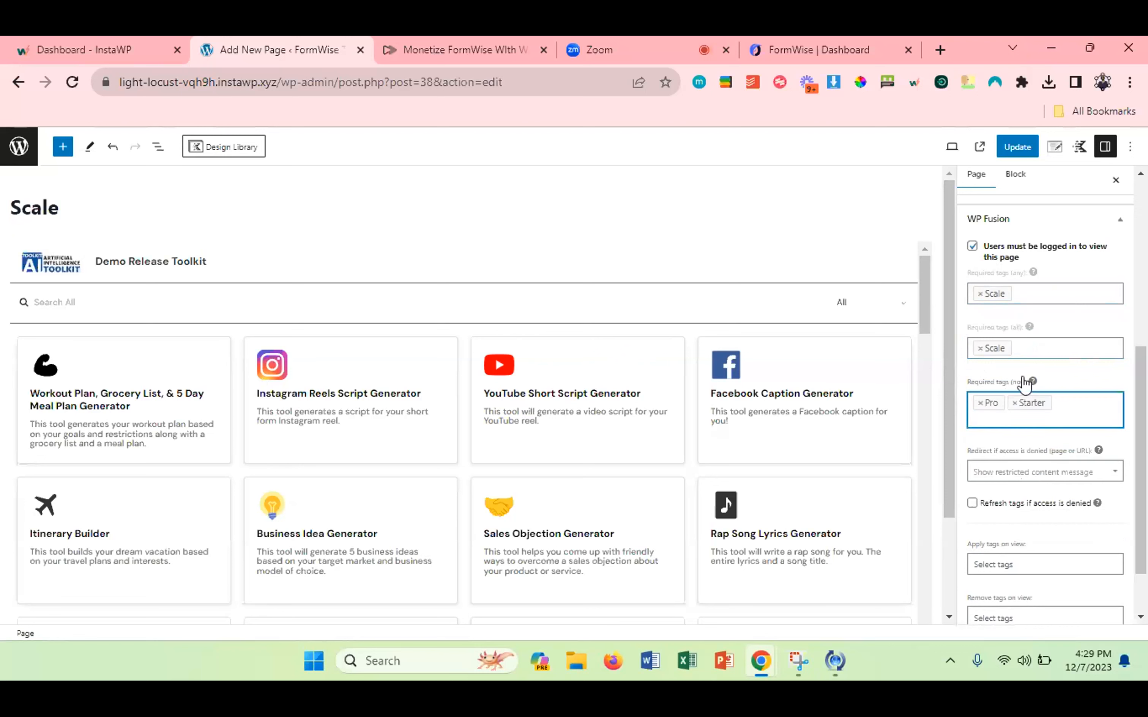
Enable refreshing tags if access is denied, keep the restricted content message as the redirect, and update the Scale page.
scroll(962, 403, "down", 2)
left_click(971, 432)
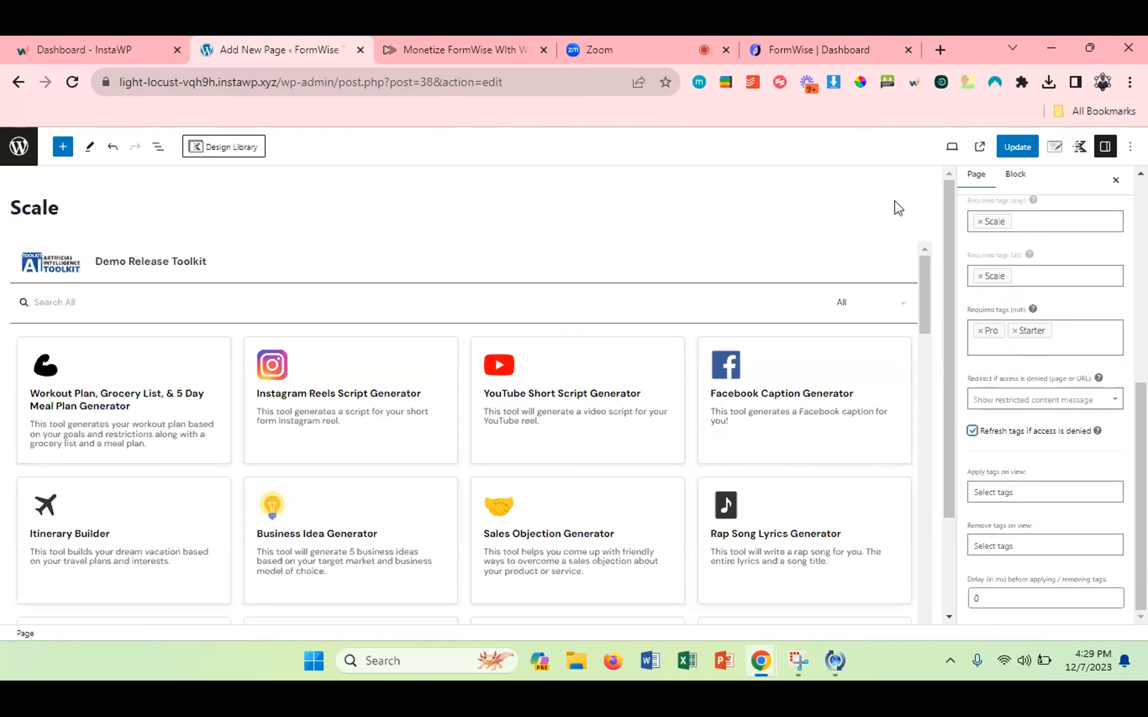
left_click(1037, 406)
left_click(1036, 407)
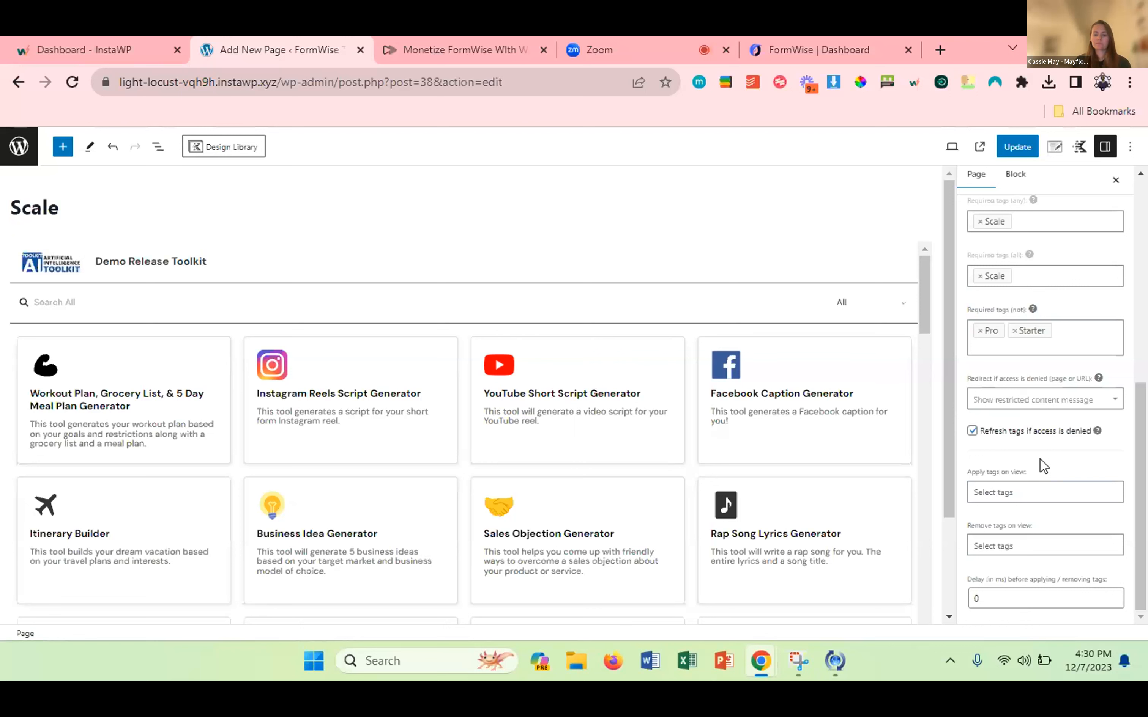
left_click(1017, 148)
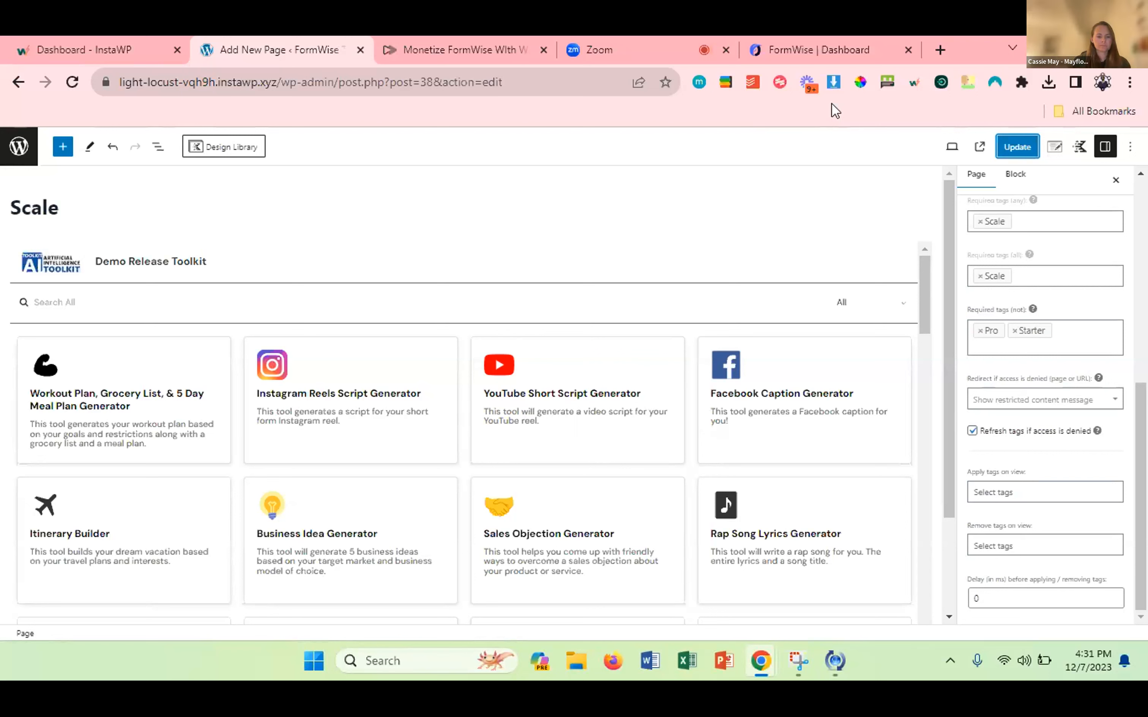
scroll(318, 293, "down", 3)
scroll(318, 293, "up", 3)
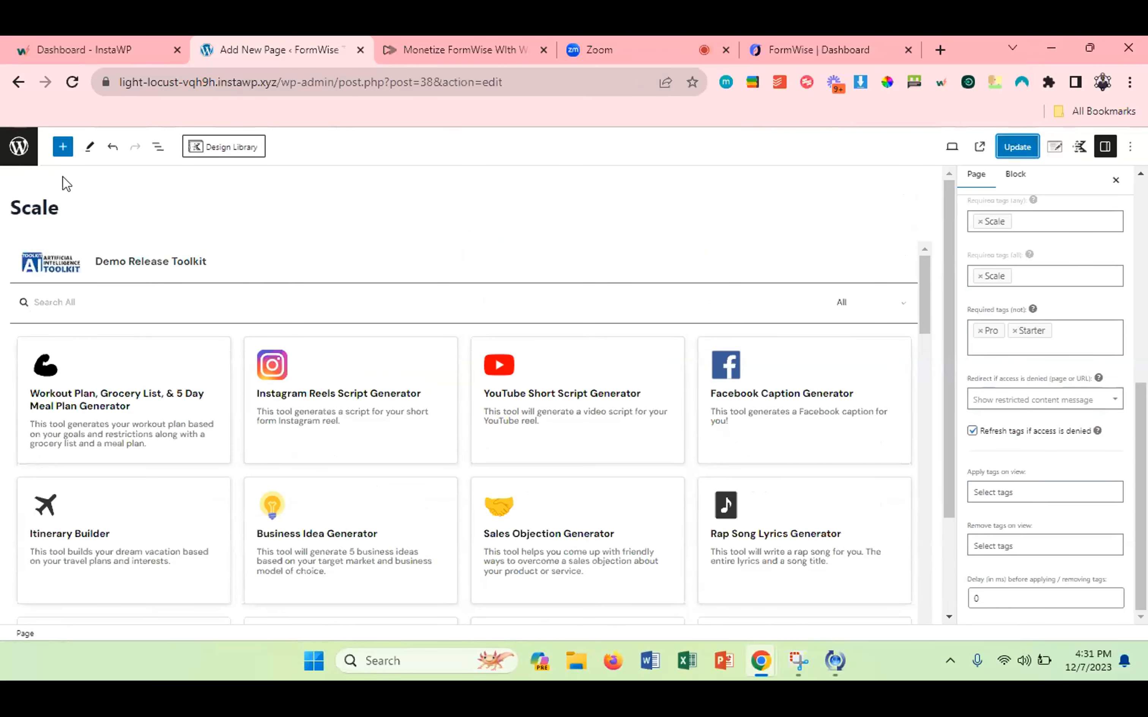
Return to the Pages list and move the two untitled pages to the trash.
left_click(19, 146)
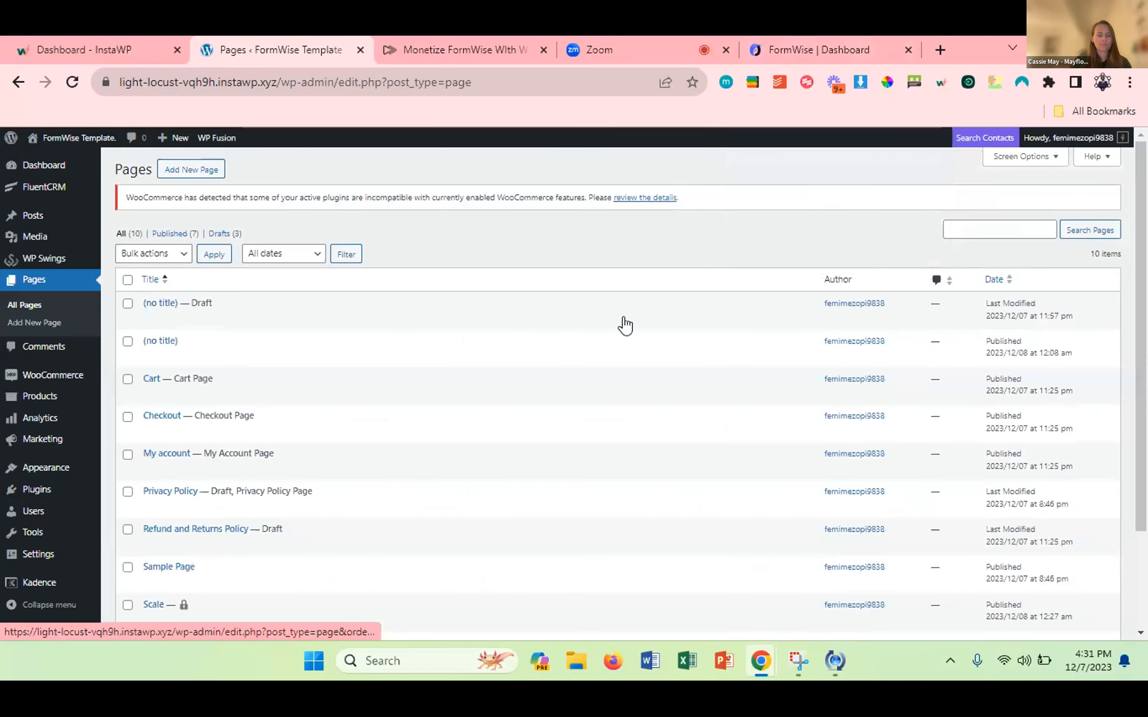
left_click(127, 342)
left_click(128, 304)
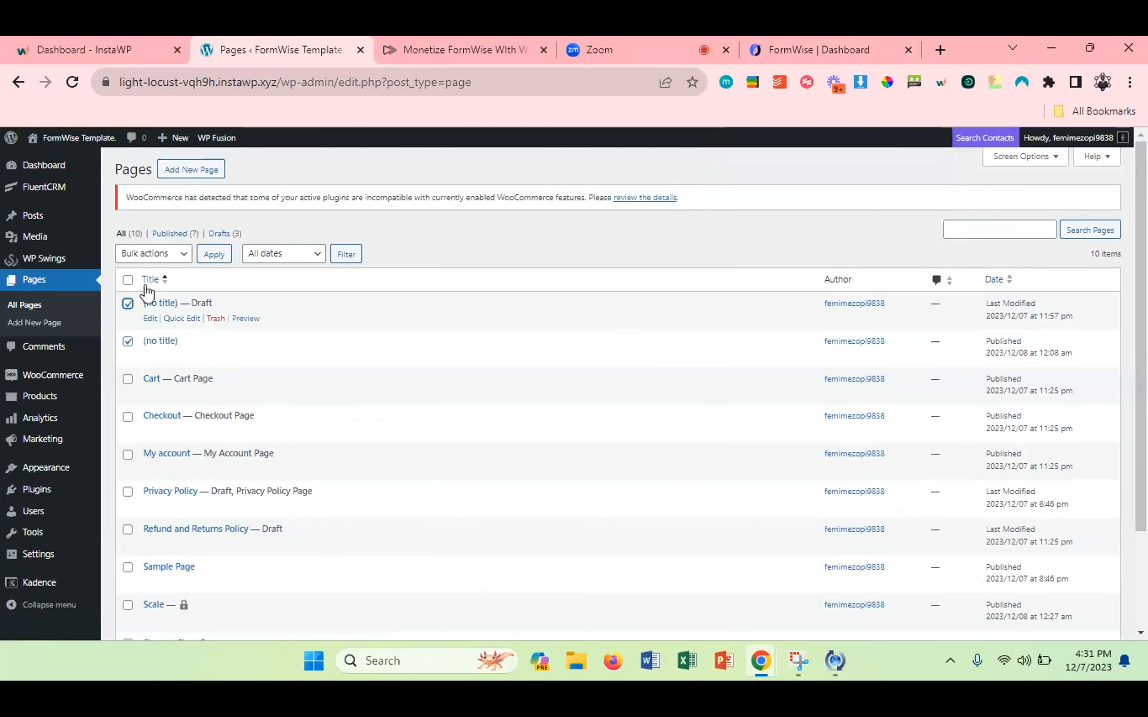
left_click(154, 254)
left_click(161, 294)
left_click(213, 256)
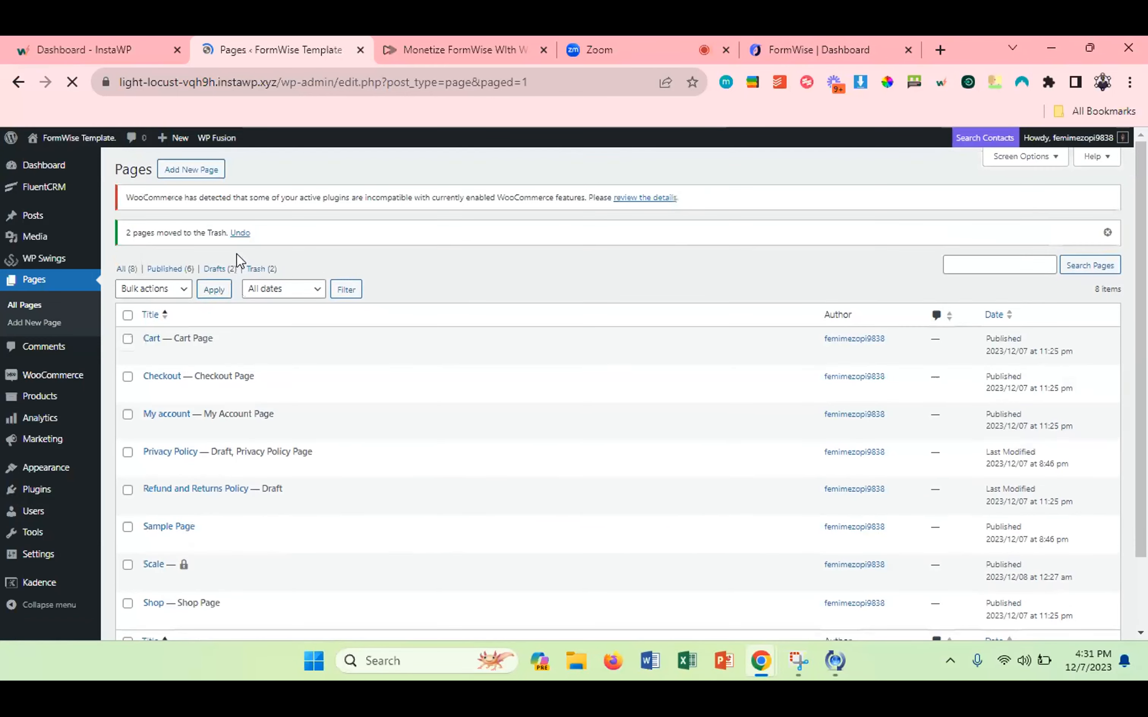
Check the Scale page's lock marker in the Pages list, and create a new page titled Pro.
scroll(222, 403, "down", 3)
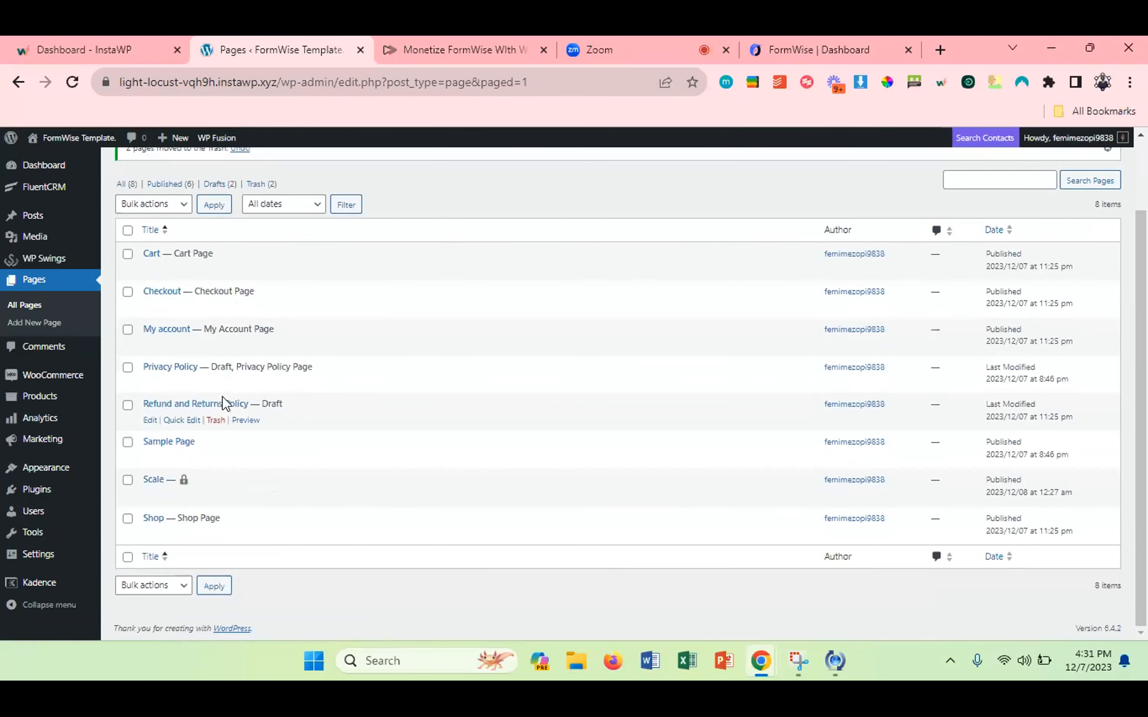
mouse_move(186, 483)
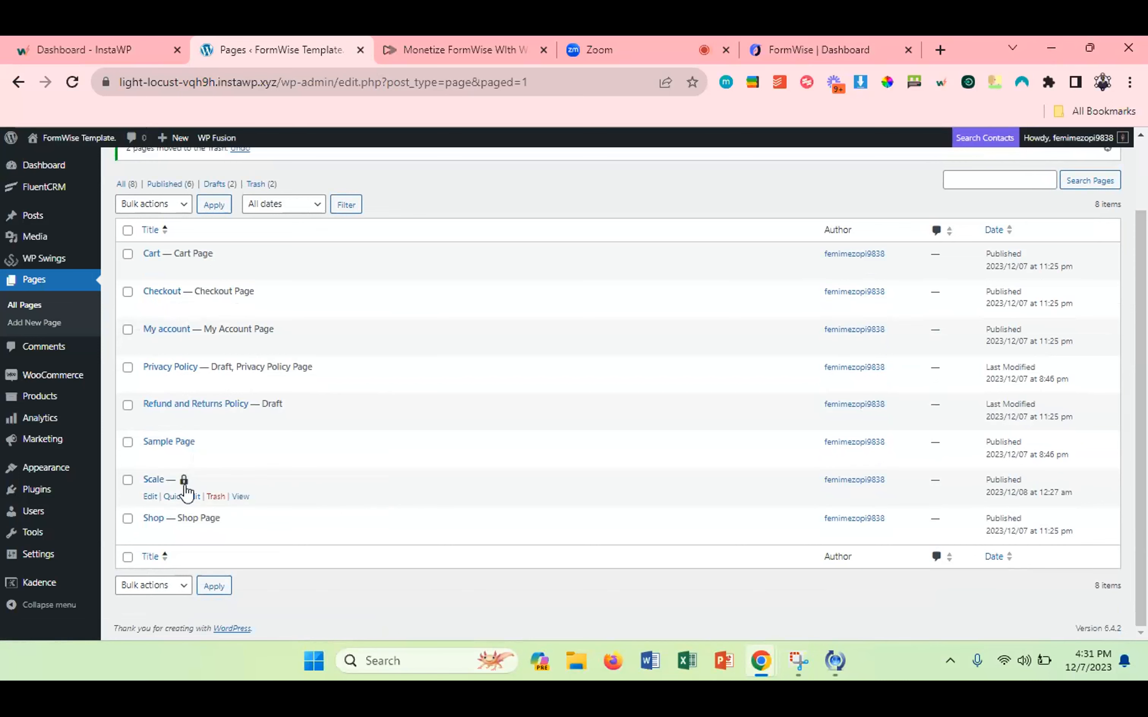
scroll(205, 368, "up", 3)
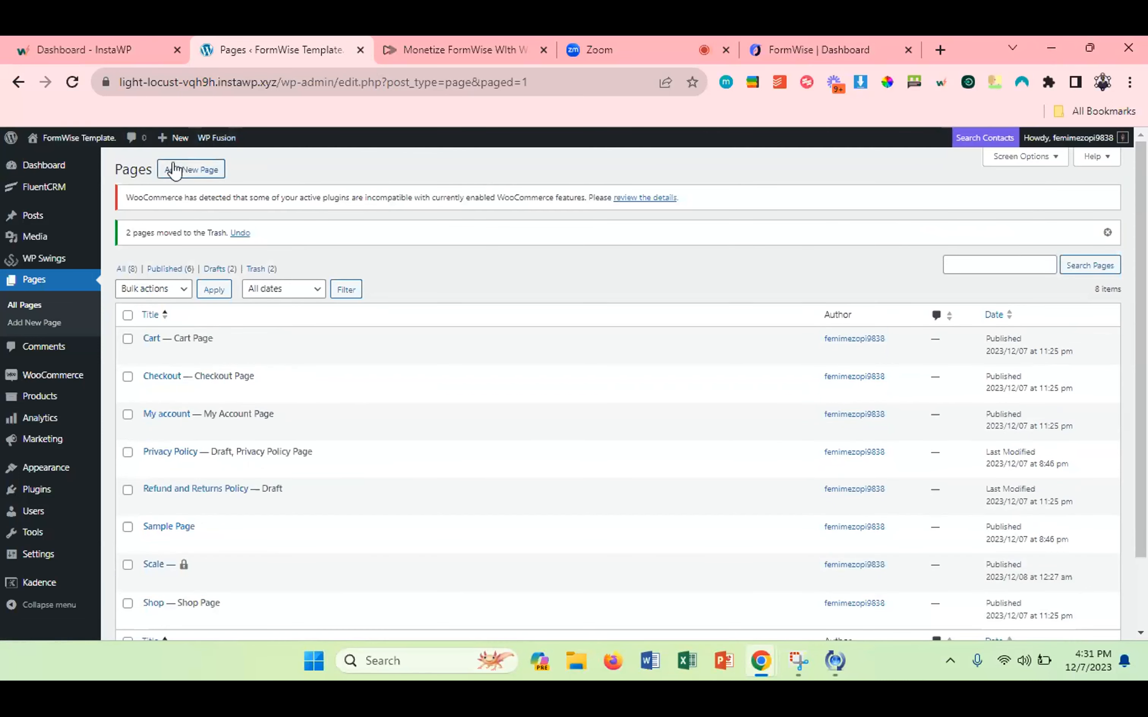
left_click(175, 169)
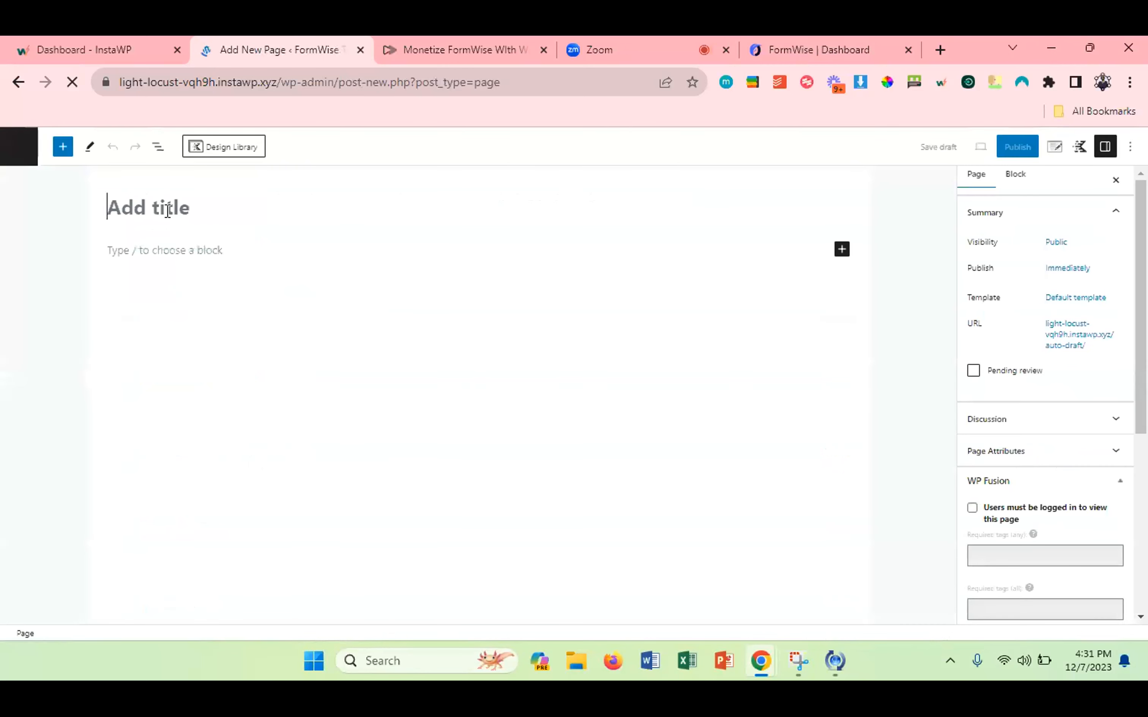
type("Pro")
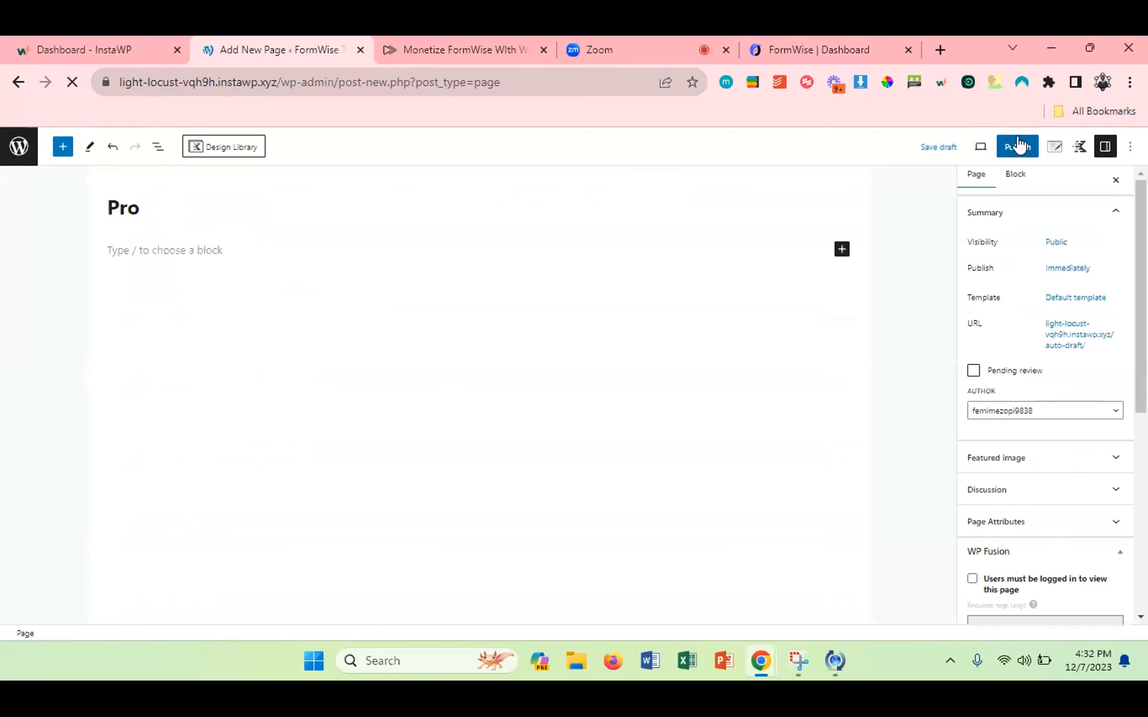
Set the Pro page to a disabled page title, fullwidth layout, unboxed content style and disabled content vertical padding.
left_click(1055, 148)
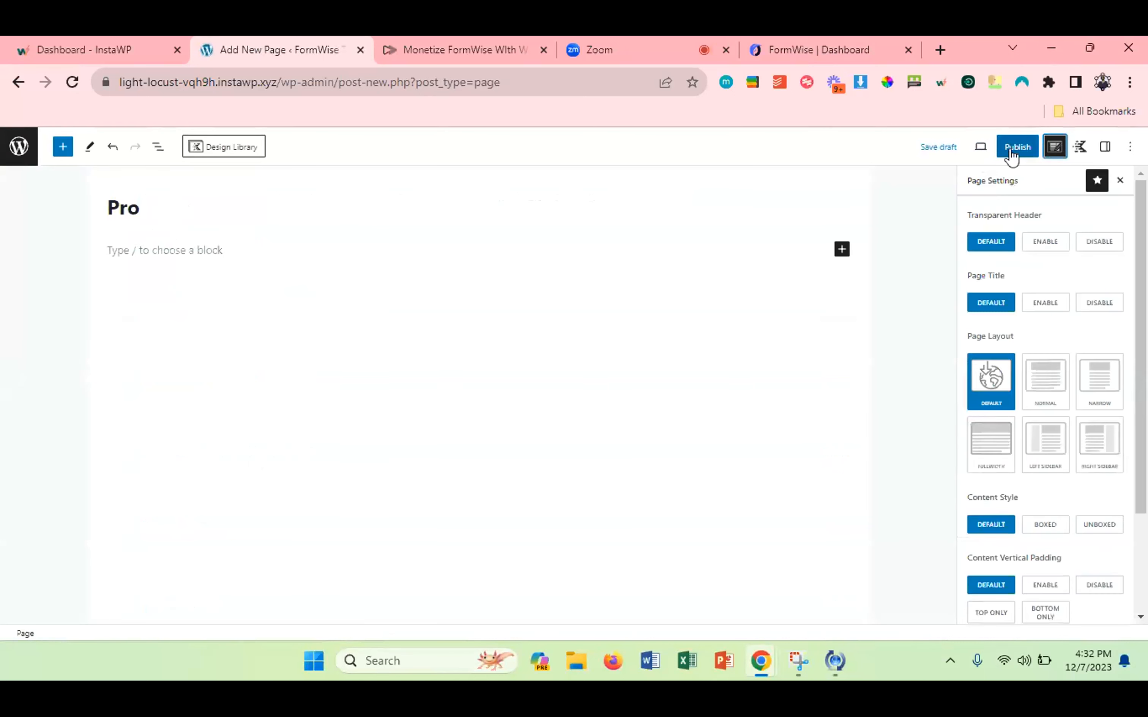
left_click(1085, 307)
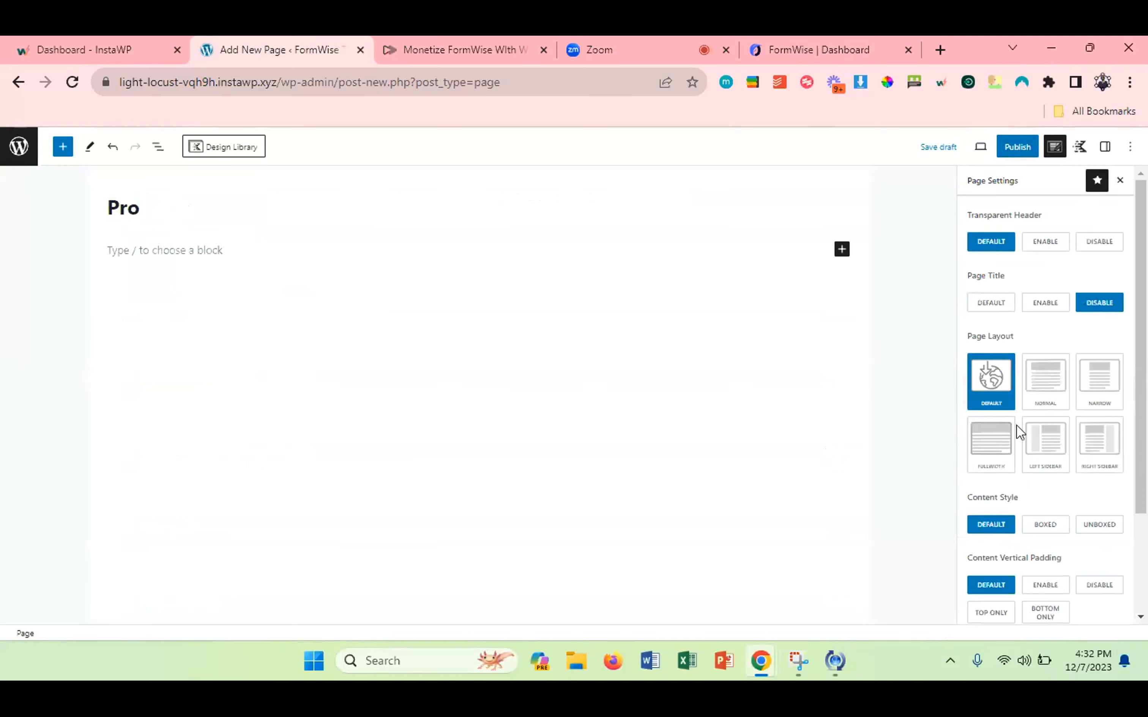
left_click(991, 455)
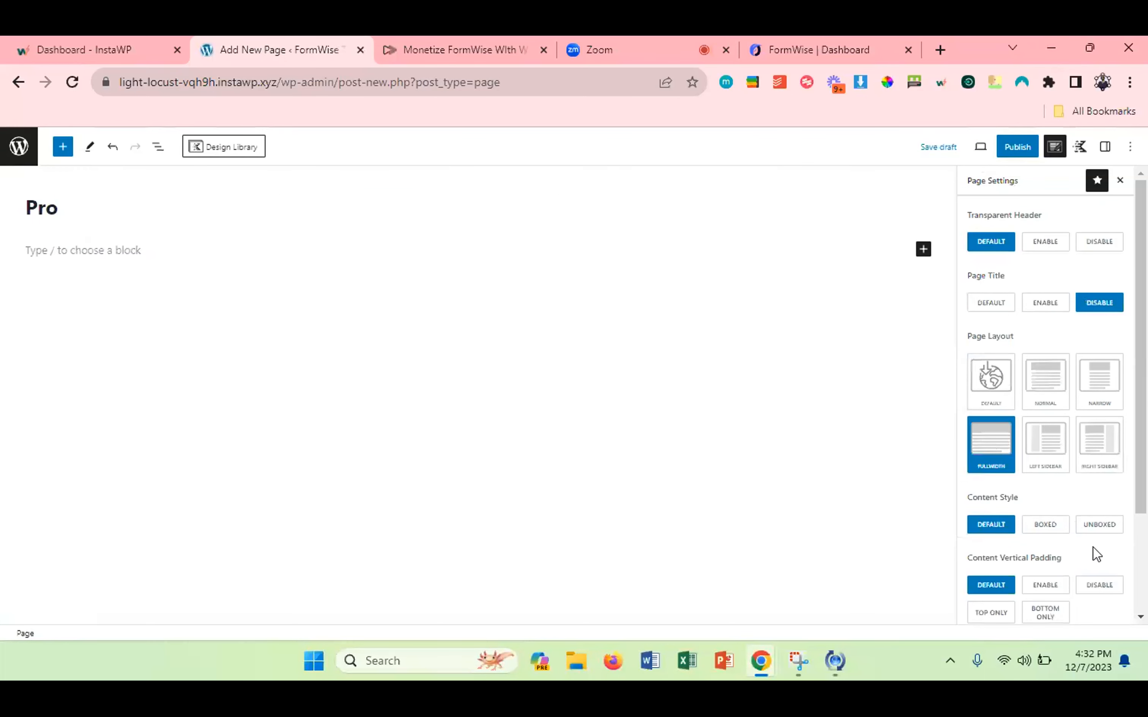
left_click(1097, 528)
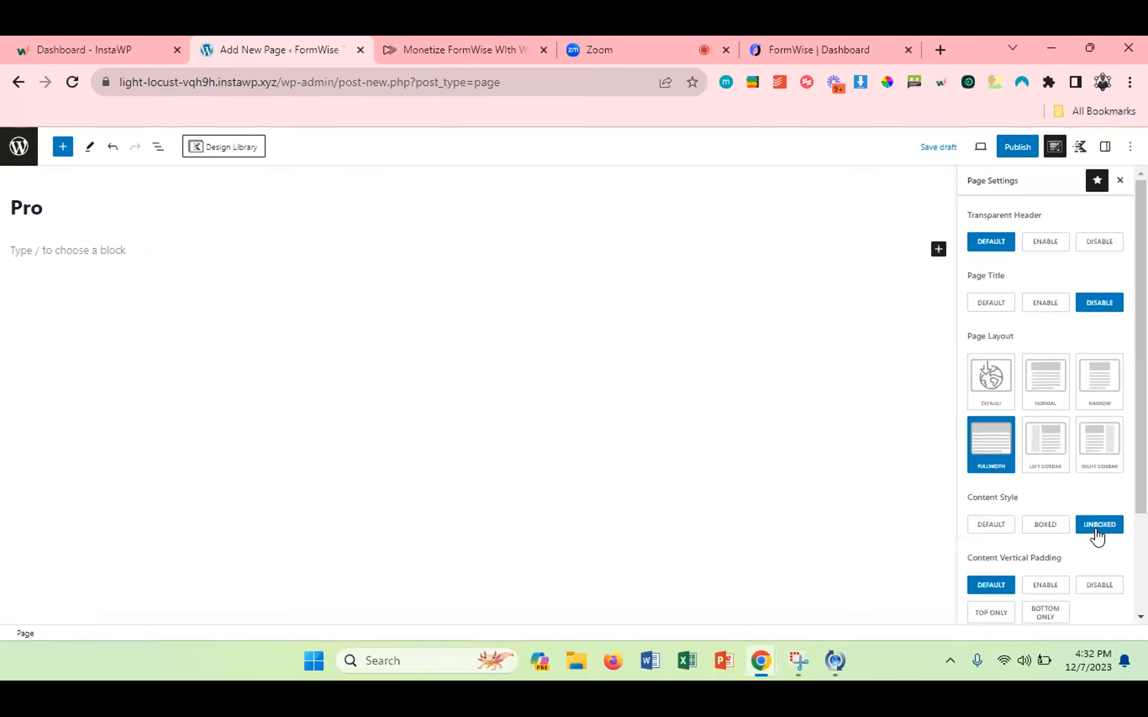
left_click(1092, 586)
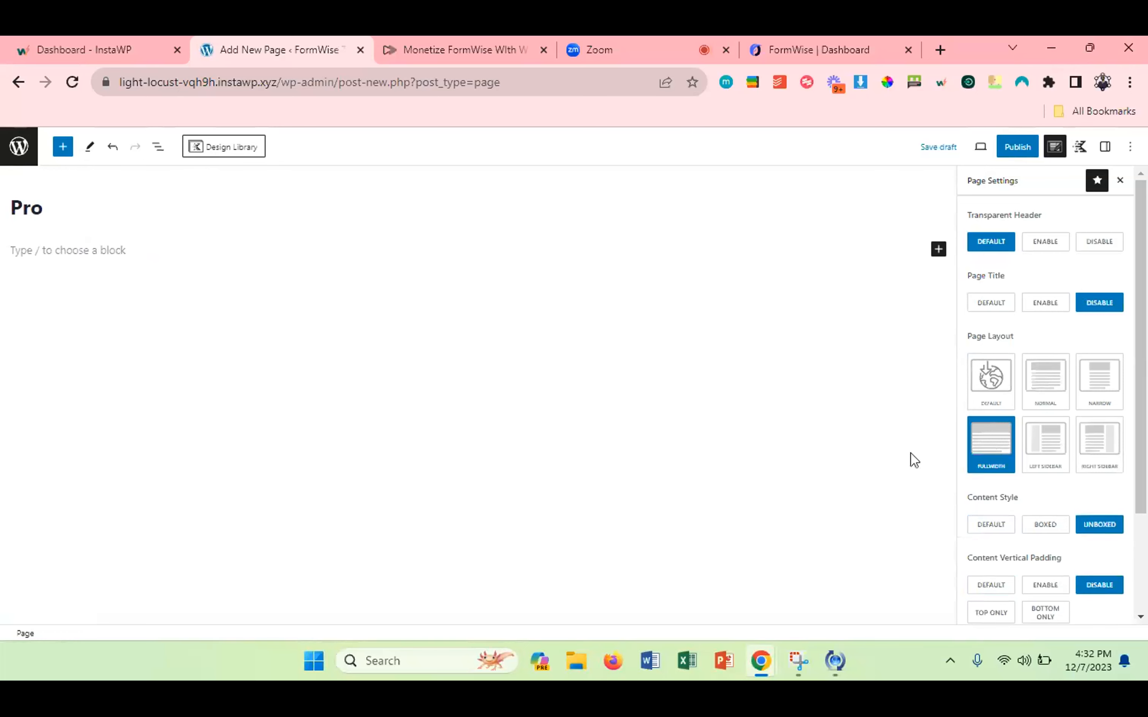
Switch to FormWise, open the Demo 2 toolset and add its first eleven listed tools, from Hypnotherapy through Story Generator AI.
left_click(814, 50)
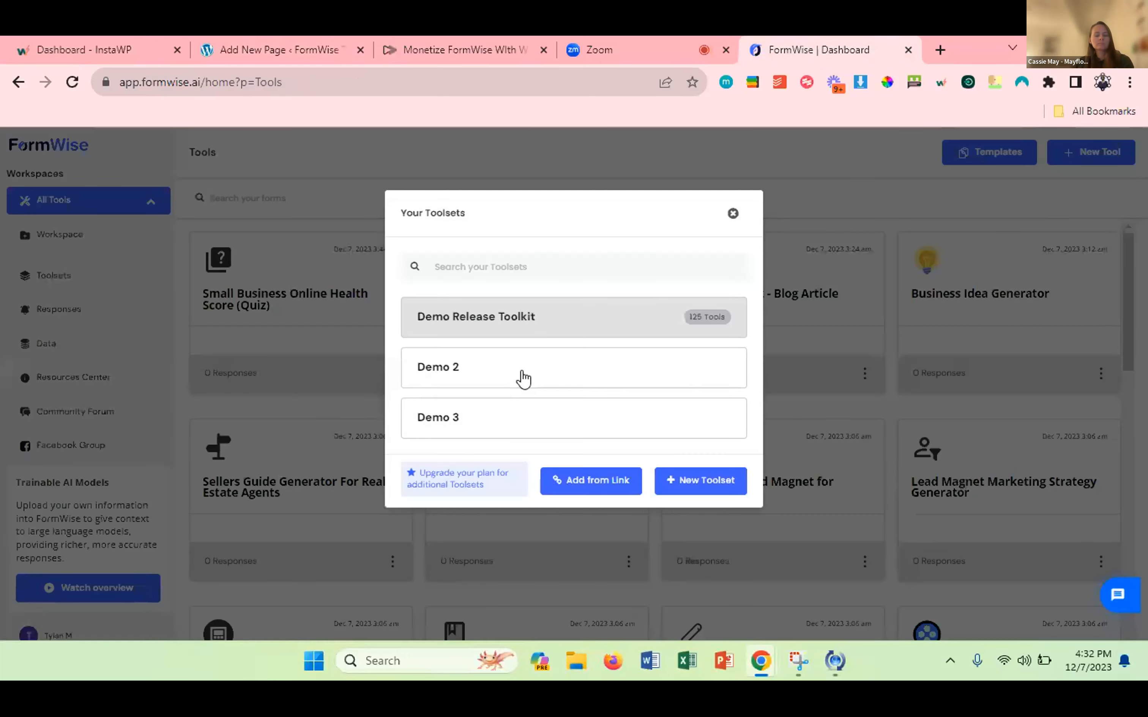
left_click(542, 376)
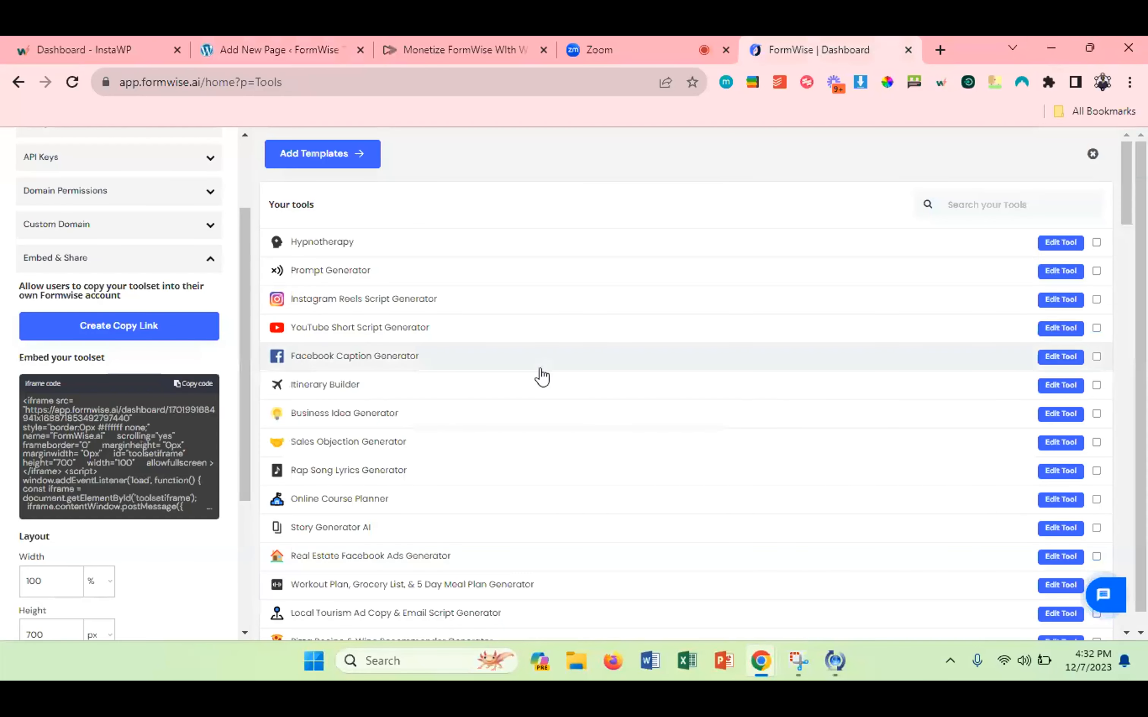
left_click(1096, 242)
left_click(1096, 271)
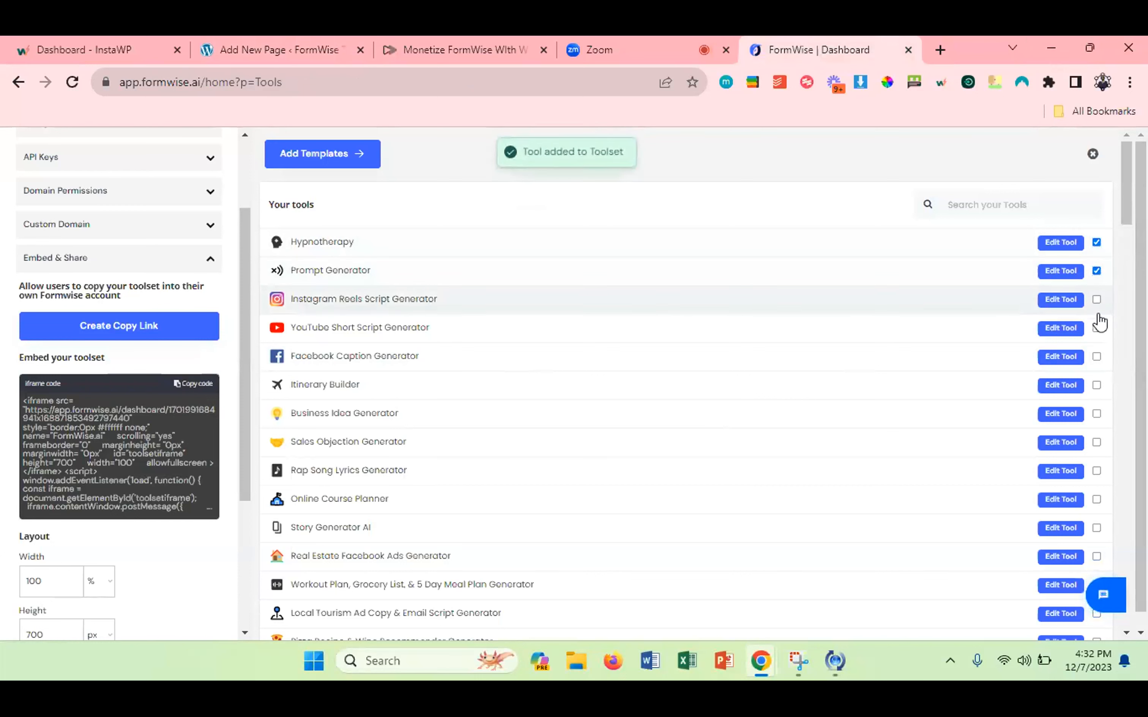
left_click(1097, 327)
left_click(1097, 300)
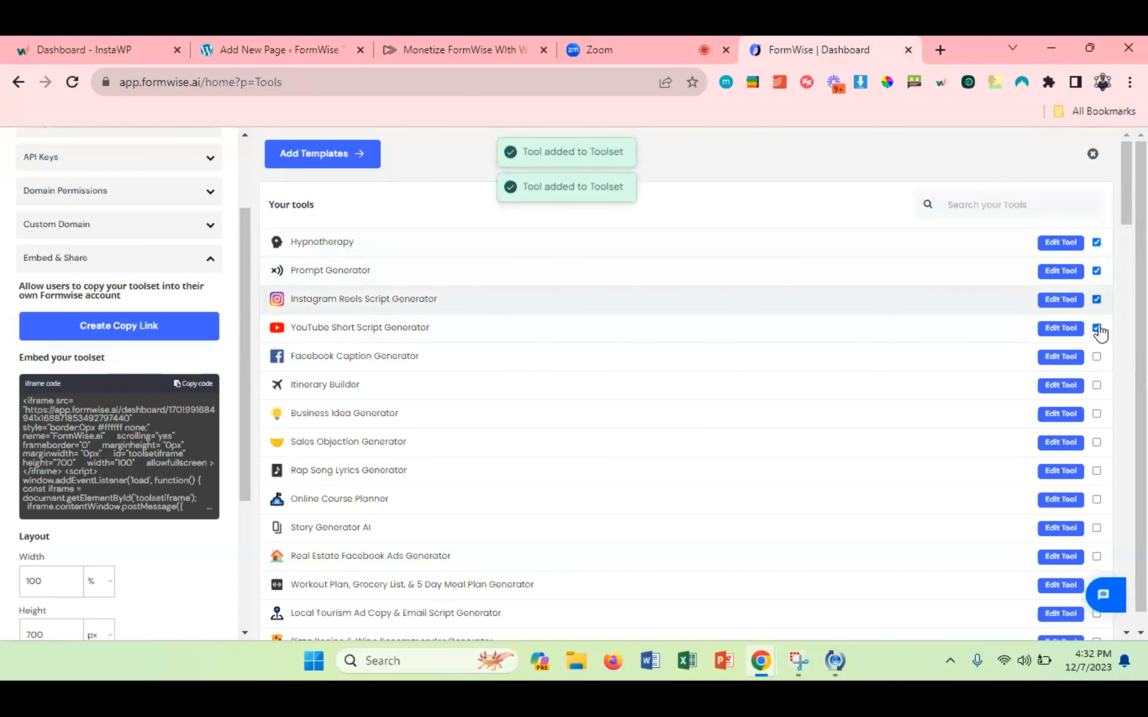
left_click(1096, 356)
left_click(1097, 385)
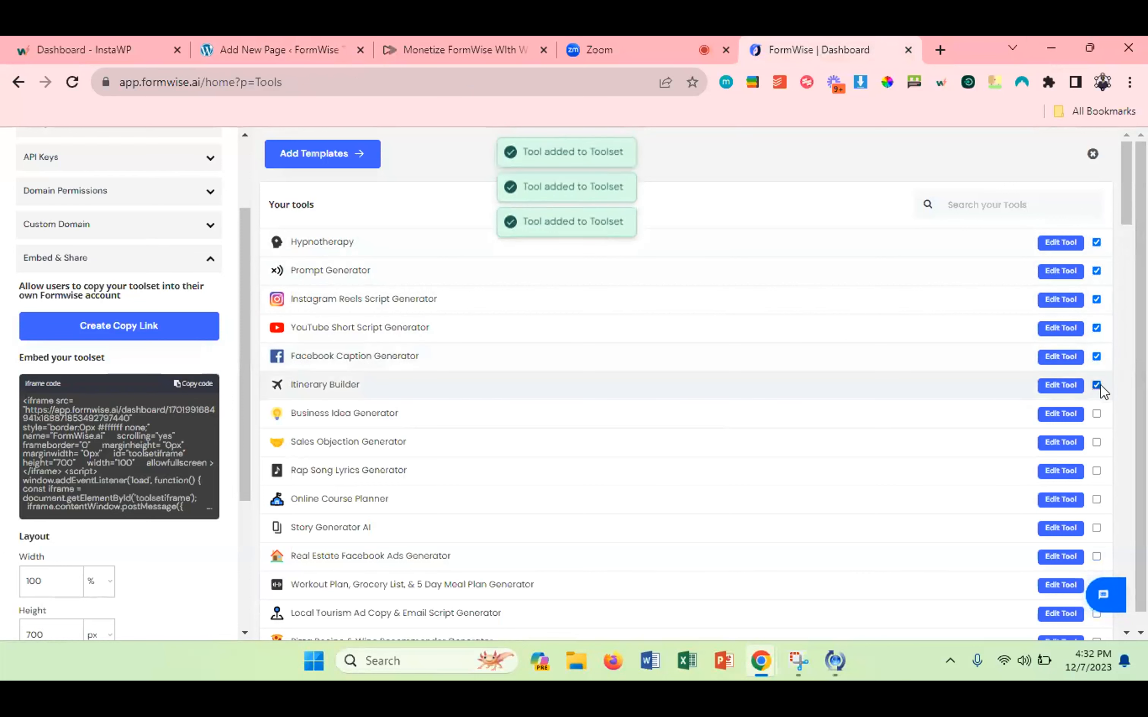
left_click(1097, 413)
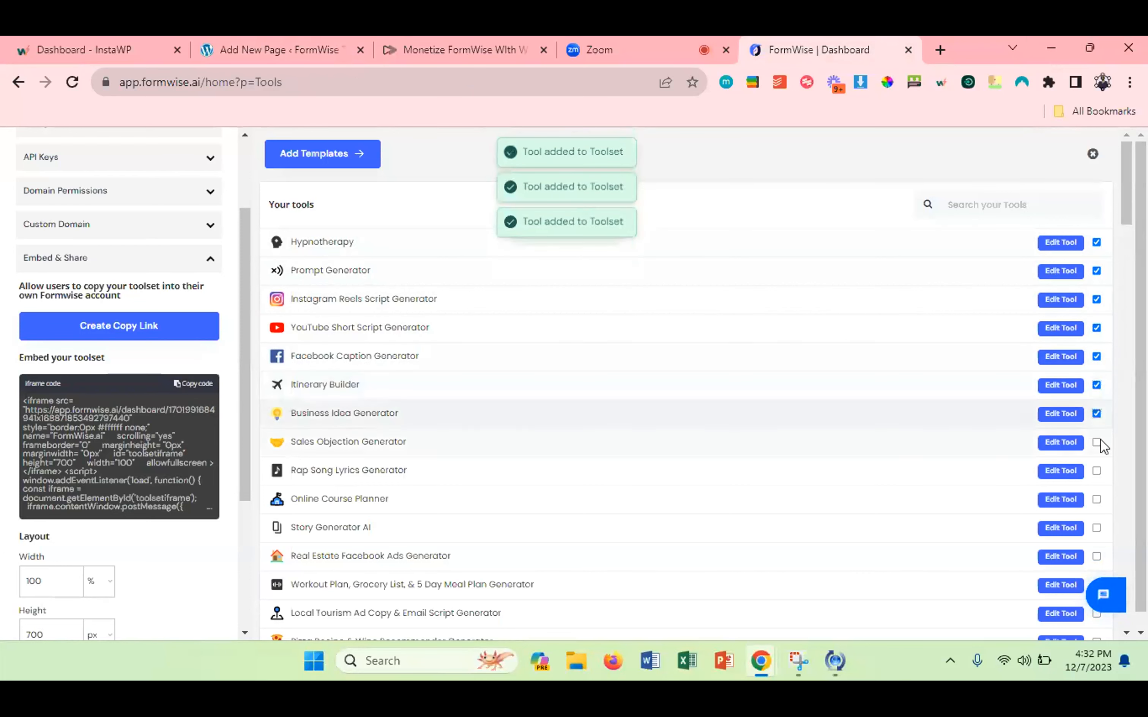
left_click(1097, 442)
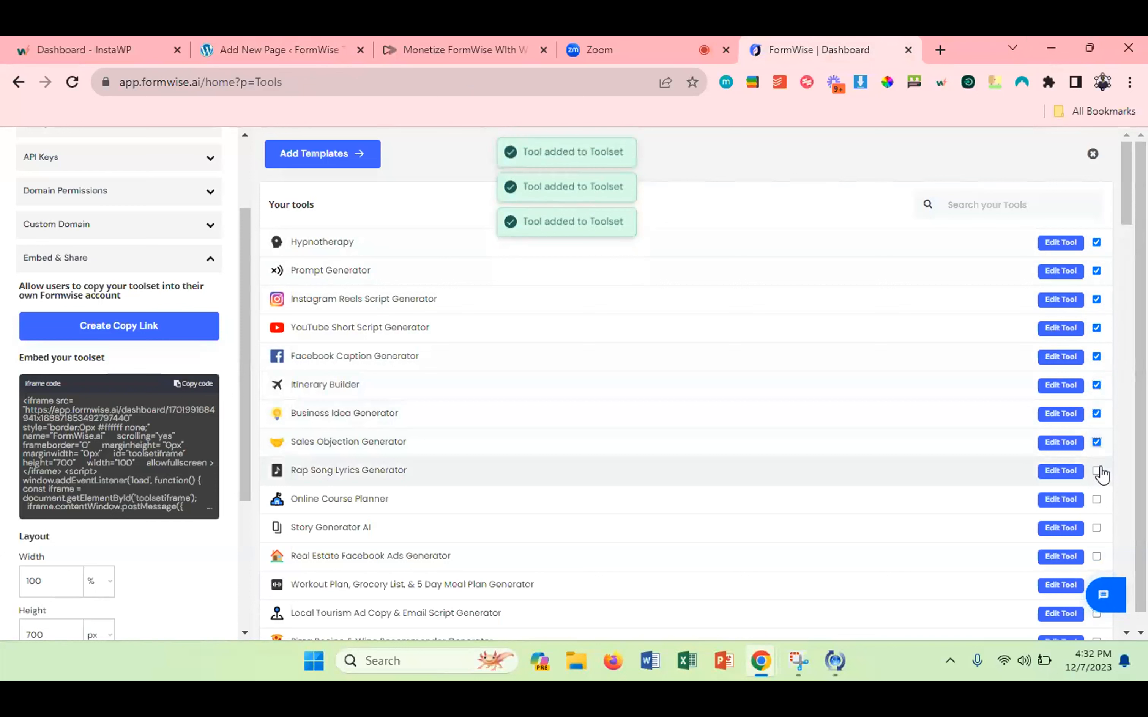
left_click(1098, 471)
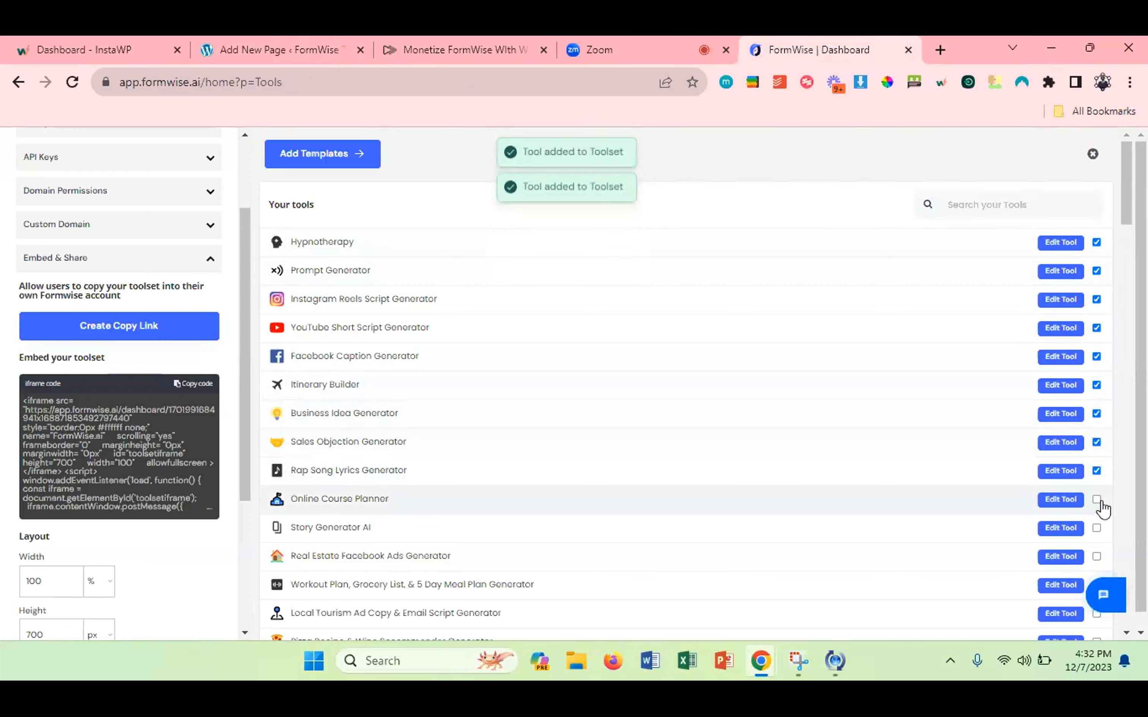
left_click(1097, 528)
left_click(1097, 500)
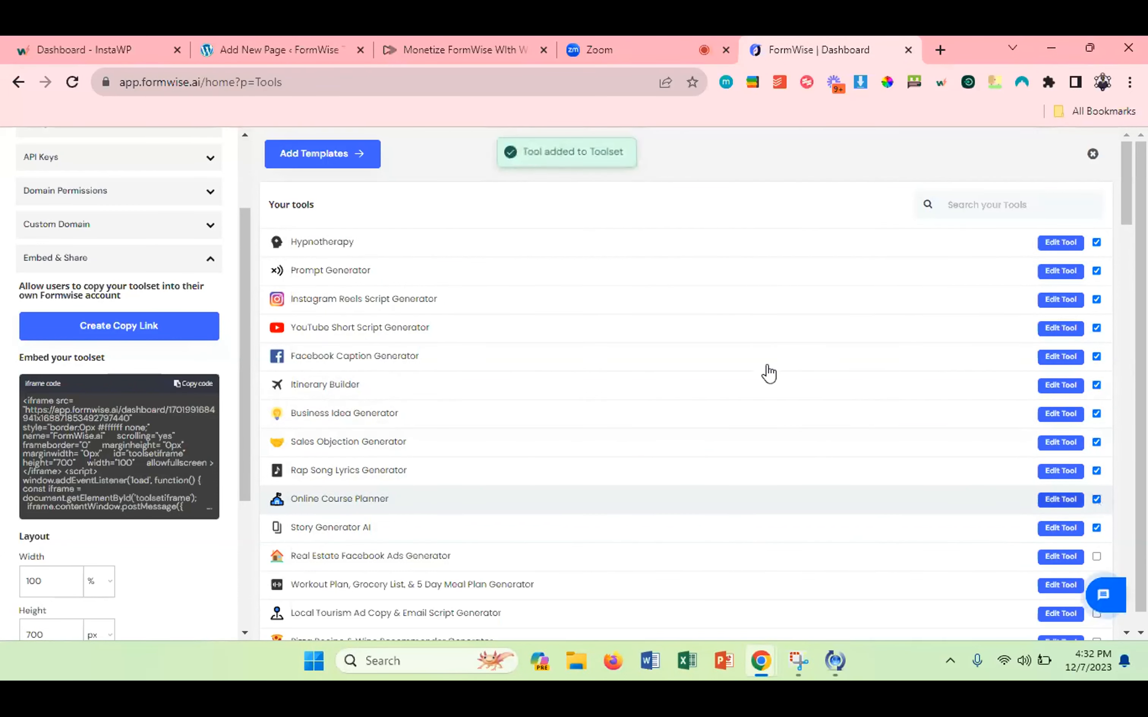
View the live Demo 2 toolset page to check its tools, and return to the toolset editor.
scroll(228, 245, "up", 3)
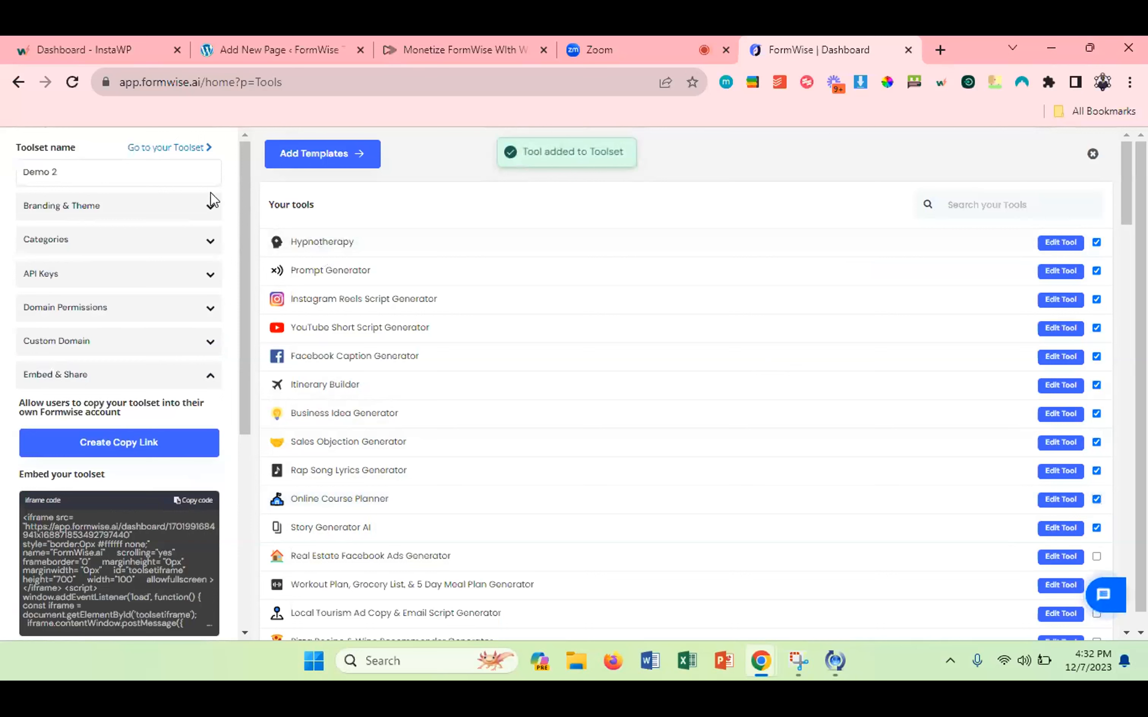
left_click(170, 145)
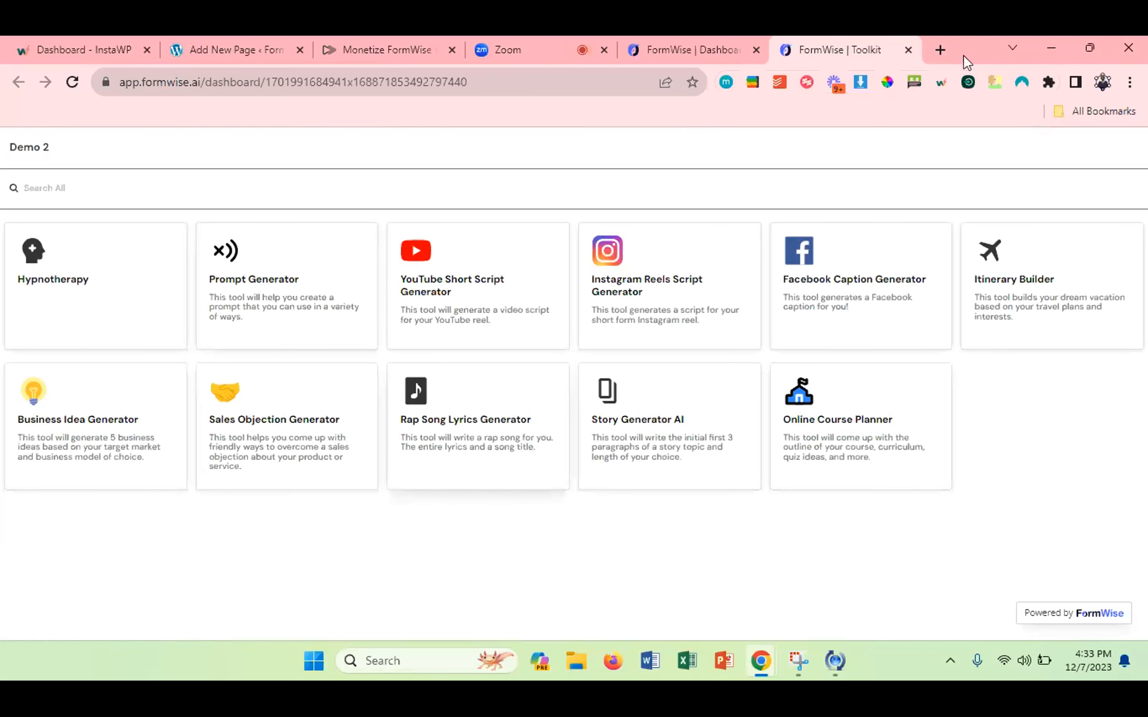
left_click(908, 49)
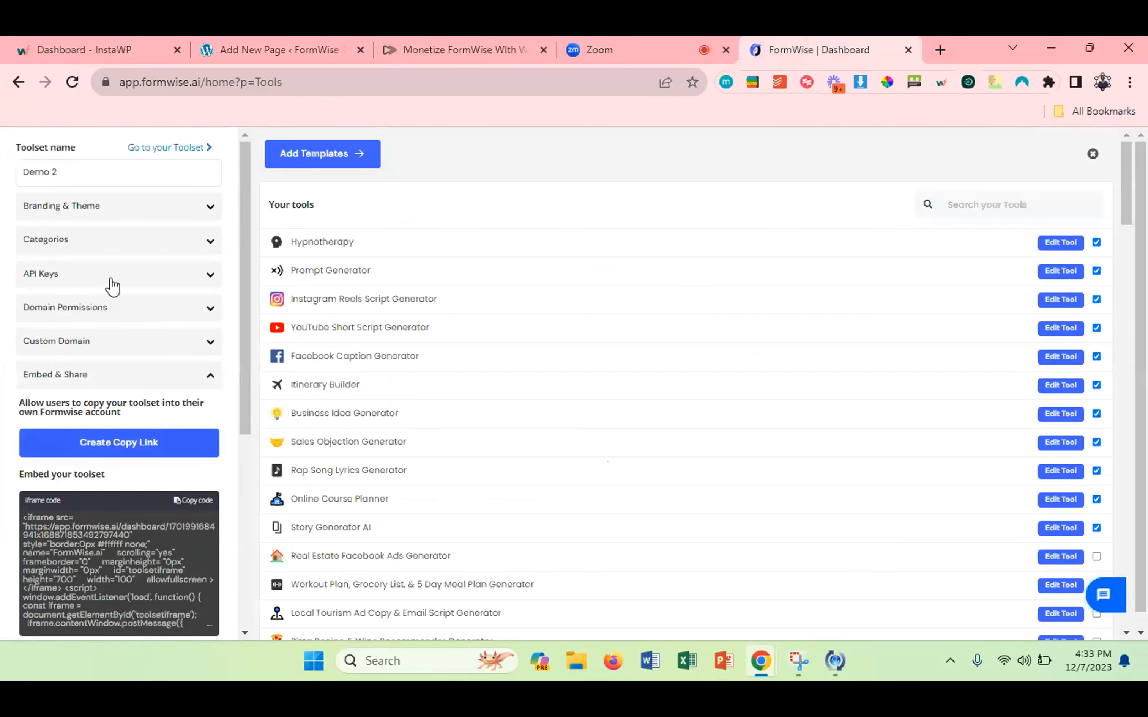
Copy the Demo 2 toolset's iframe code and paste it into a new Custom HTML block on the WordPress Pro page.
scroll(587, 469, "down", 3)
scroll(586, 469, "up", 1)
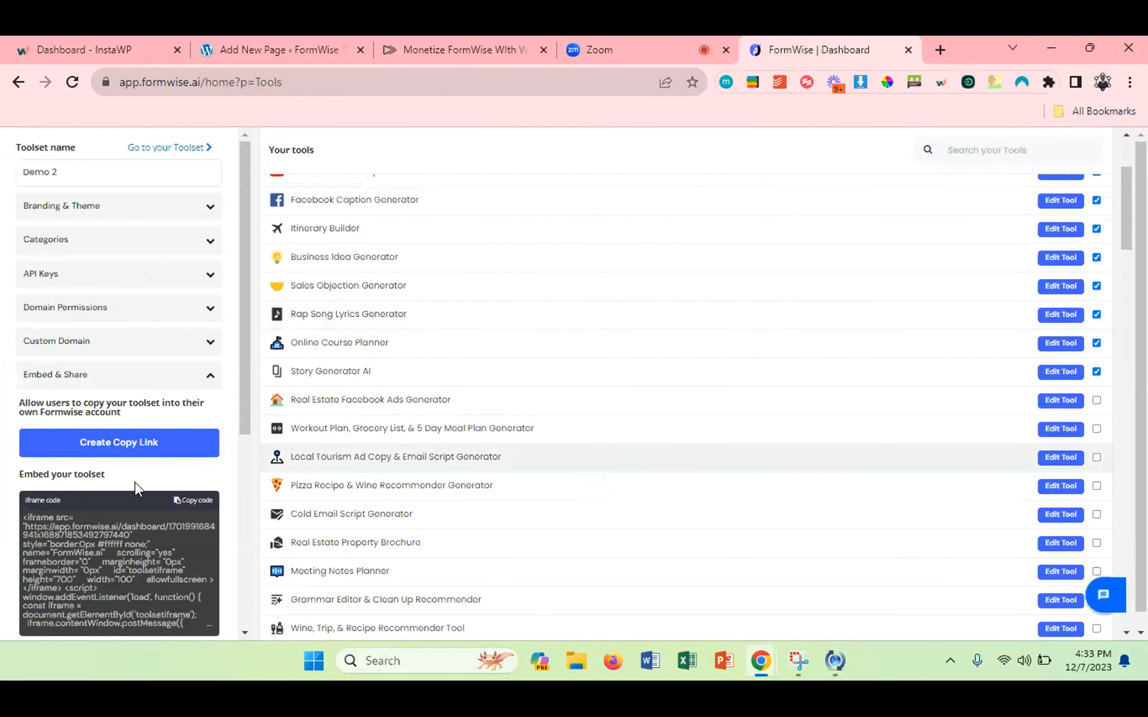
left_click(177, 500)
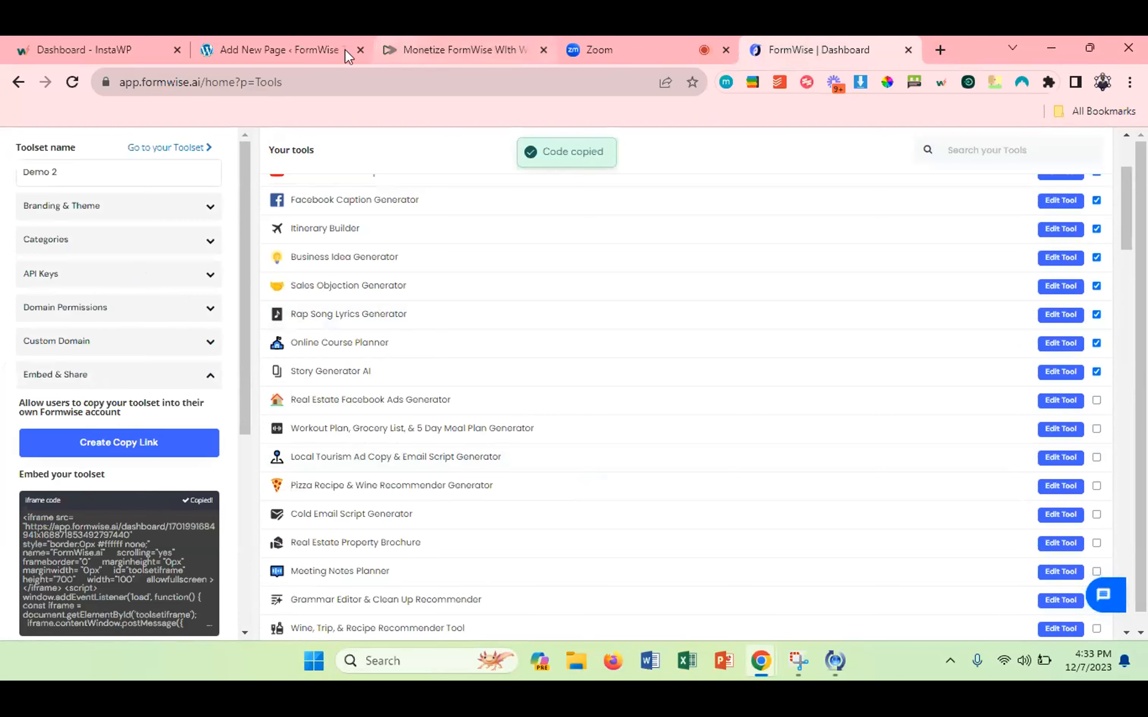
left_click(269, 53)
left_click(127, 251)
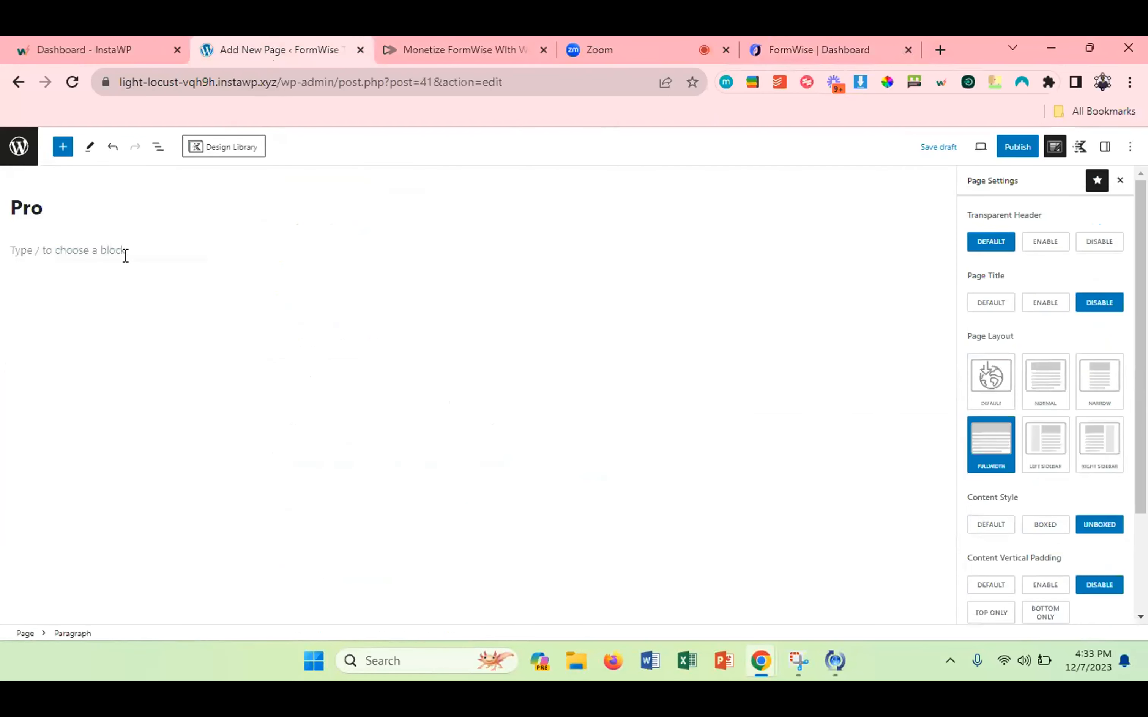
type("/")
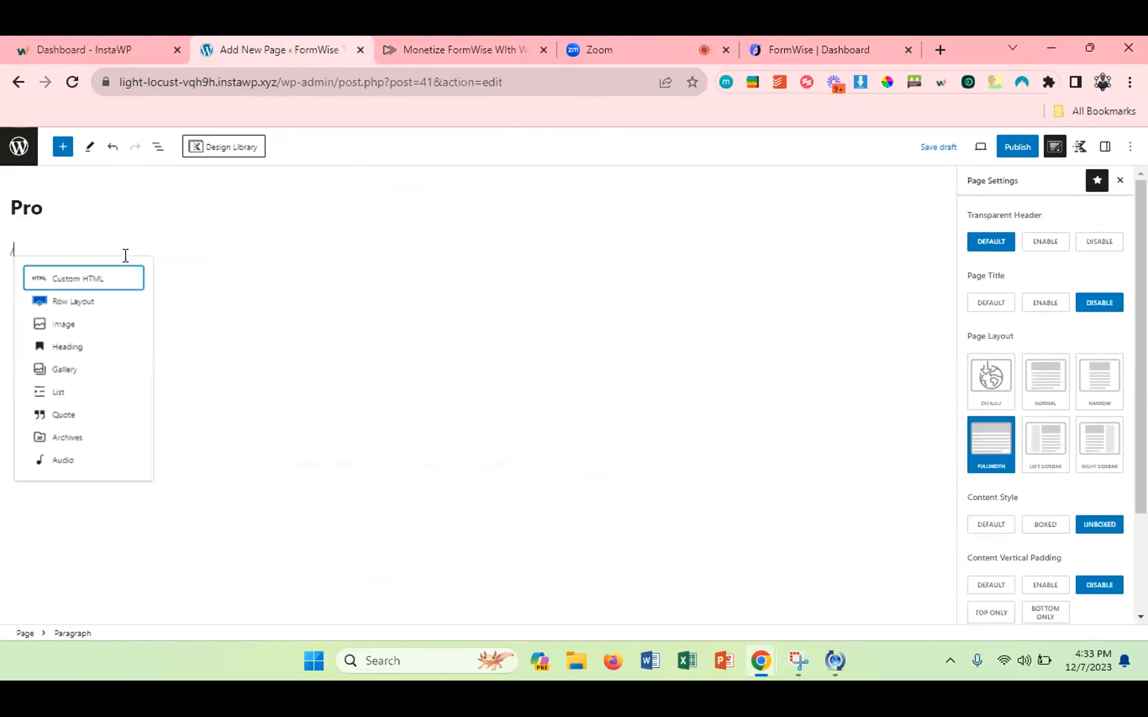
left_click(77, 280)
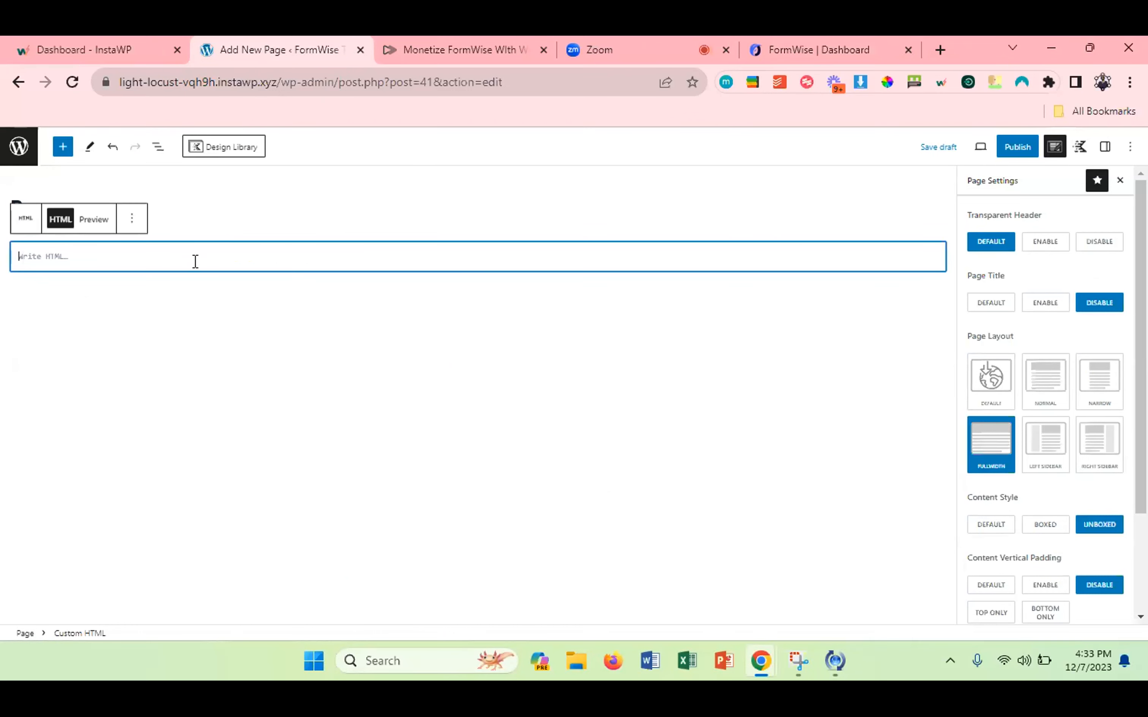
key("ctrl+v")
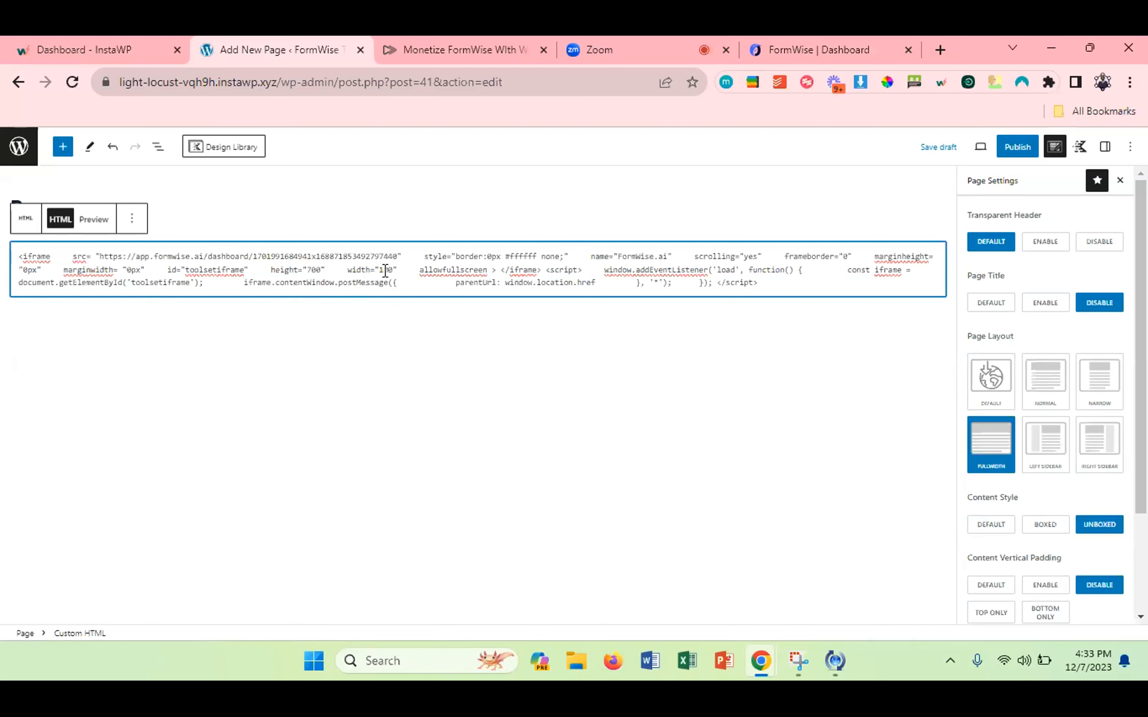
Set the width of the embedded toolset iframe to 1900 in the HTML code.
left_click(384, 270)
type("900")
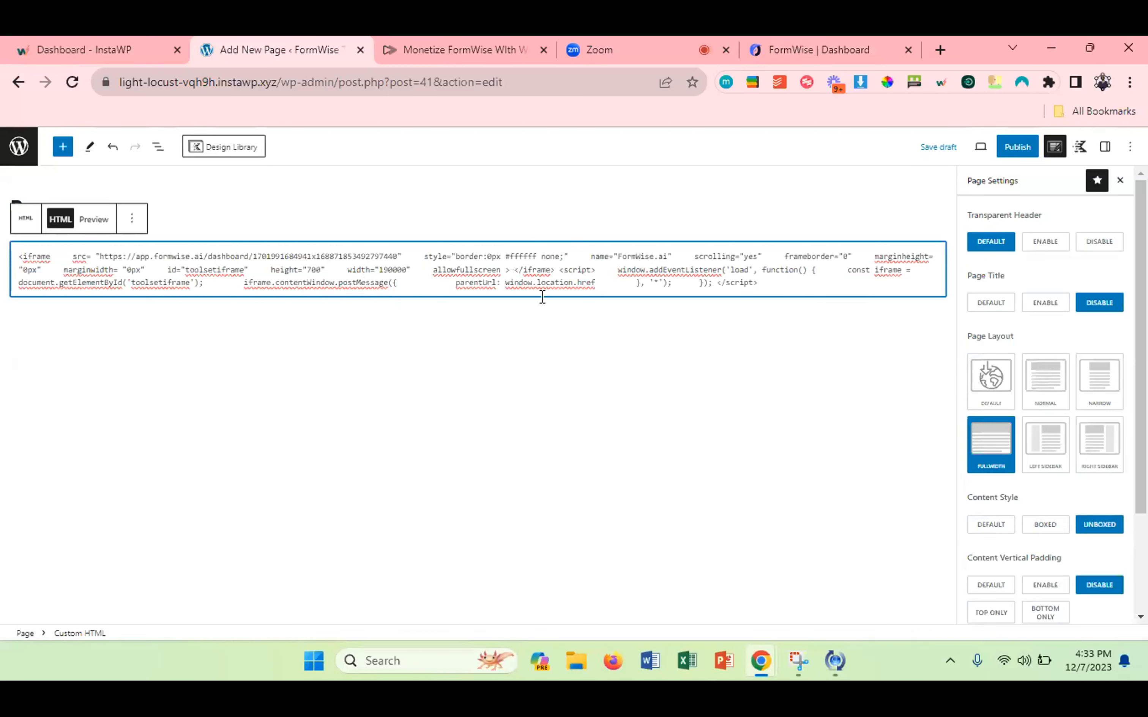
key("BackSpace")
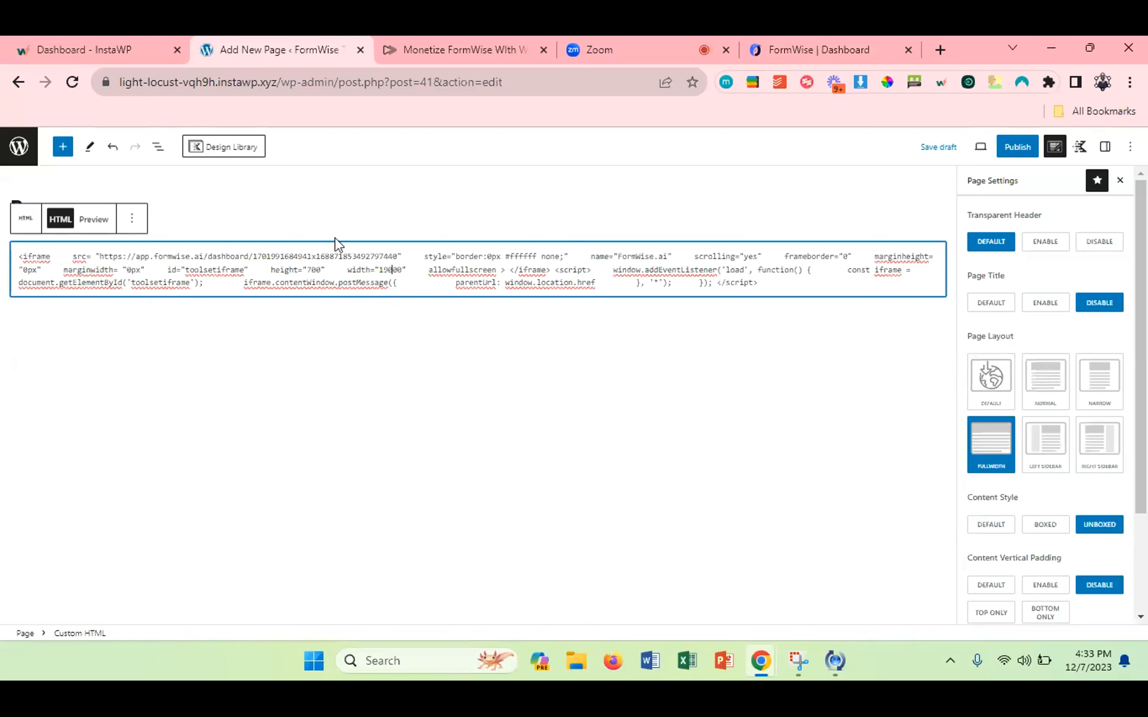
key("BackSpace")
Preview the Custom HTML block and examine how the embedded Demo 2 toolset lays out and scrolls.
left_click(95, 221)
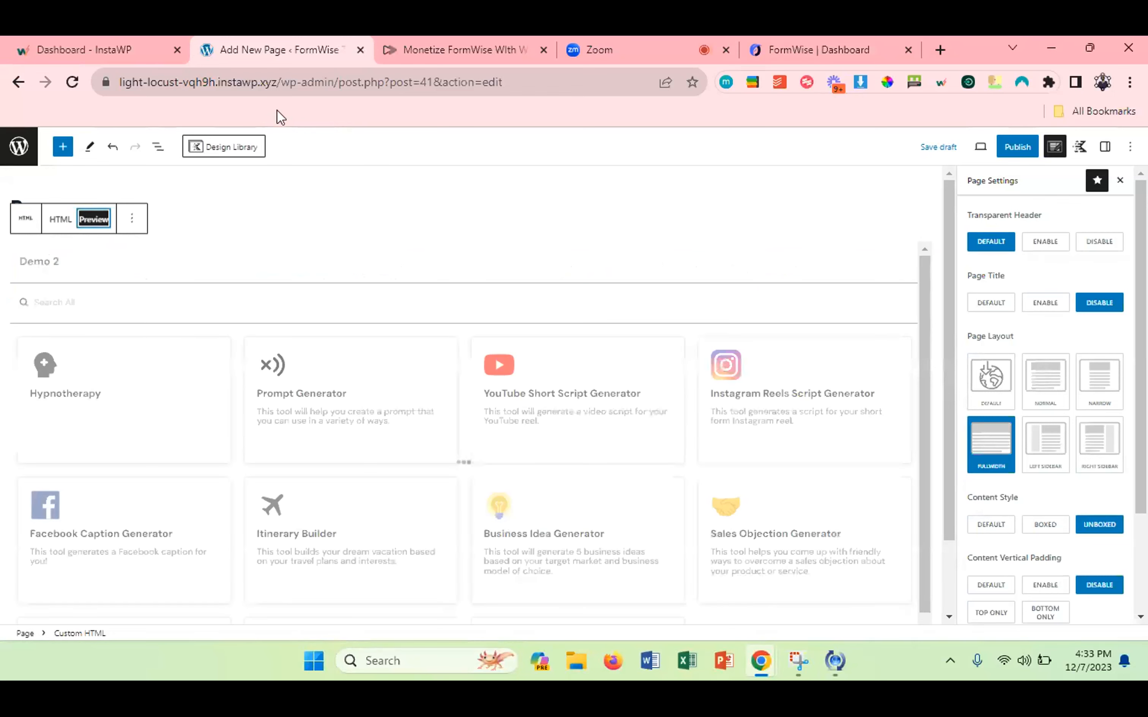
scroll(397, 457, "down", 2)
scroll(507, 458, "up", 2)
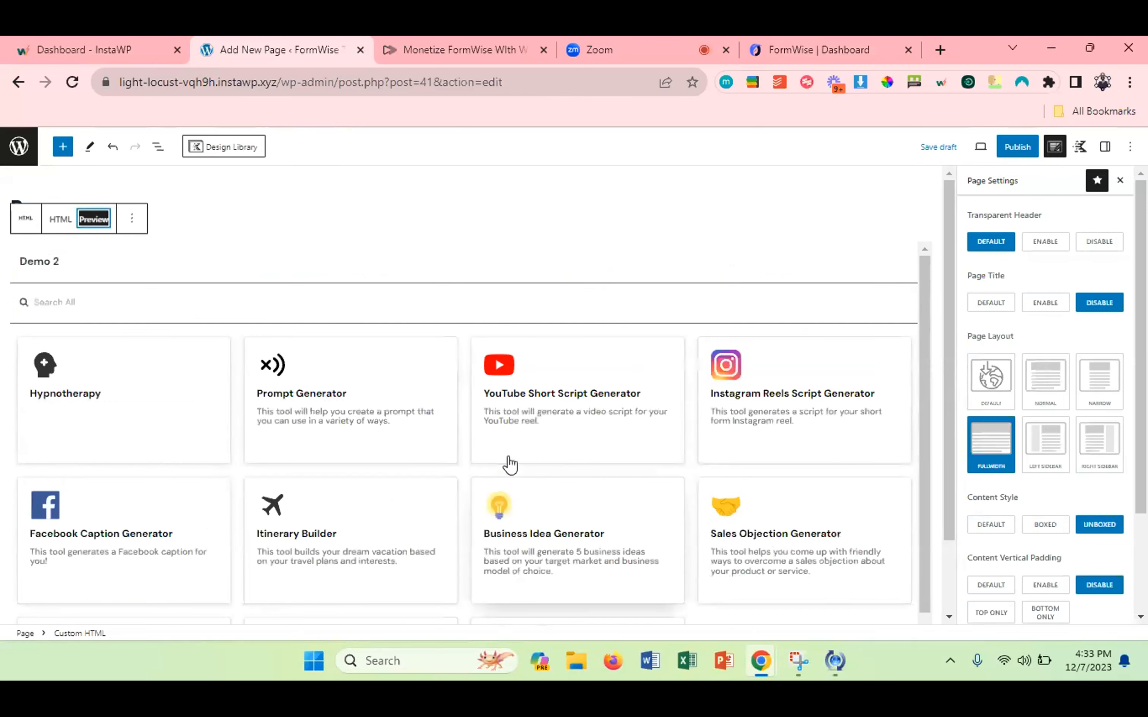
scroll(509, 465, "down", 3)
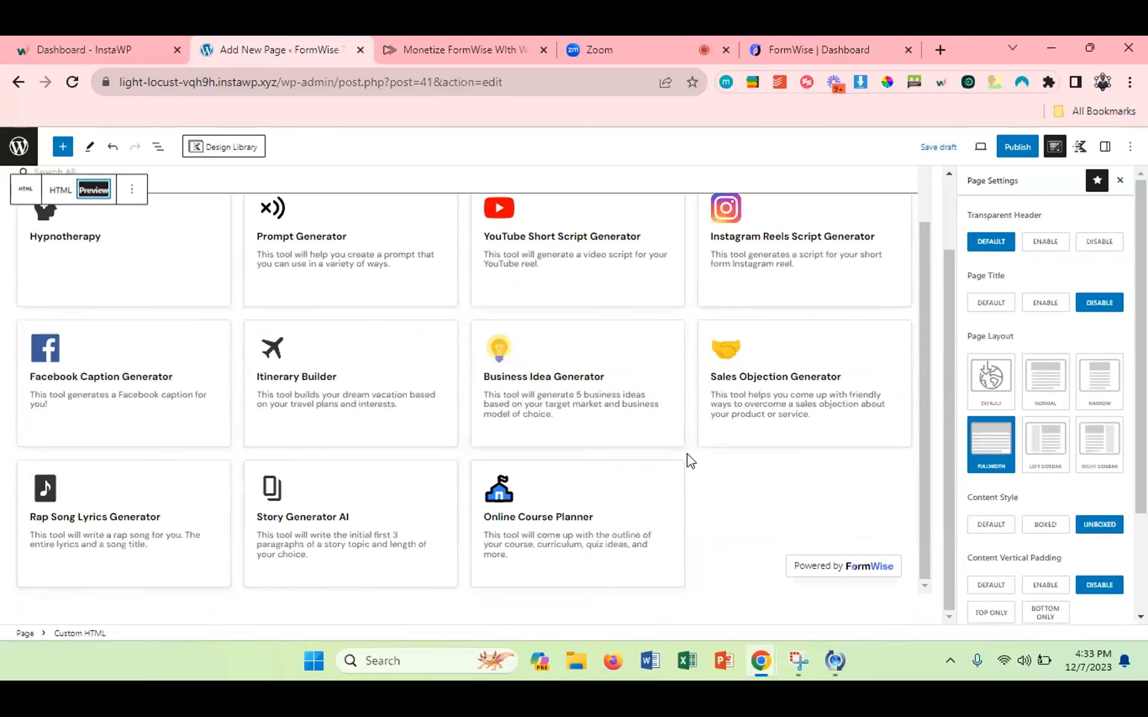
scroll(687, 454, "up", 3)
scroll(427, 432, "down", 2)
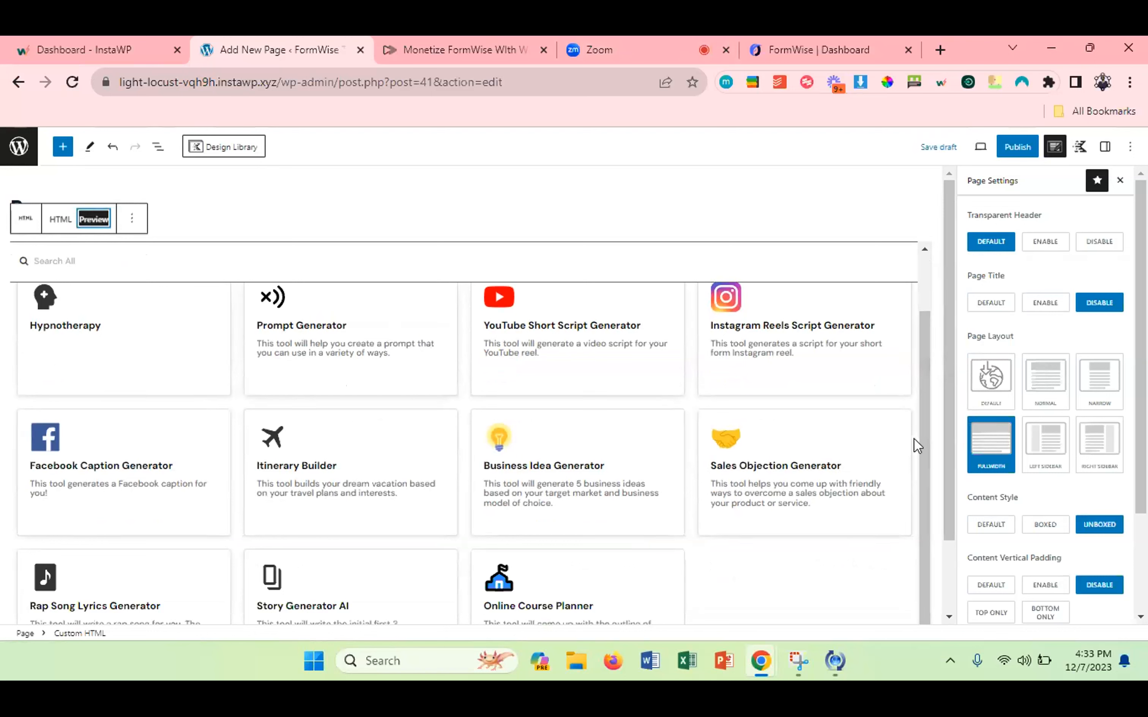
scroll(332, 512, "down", 3)
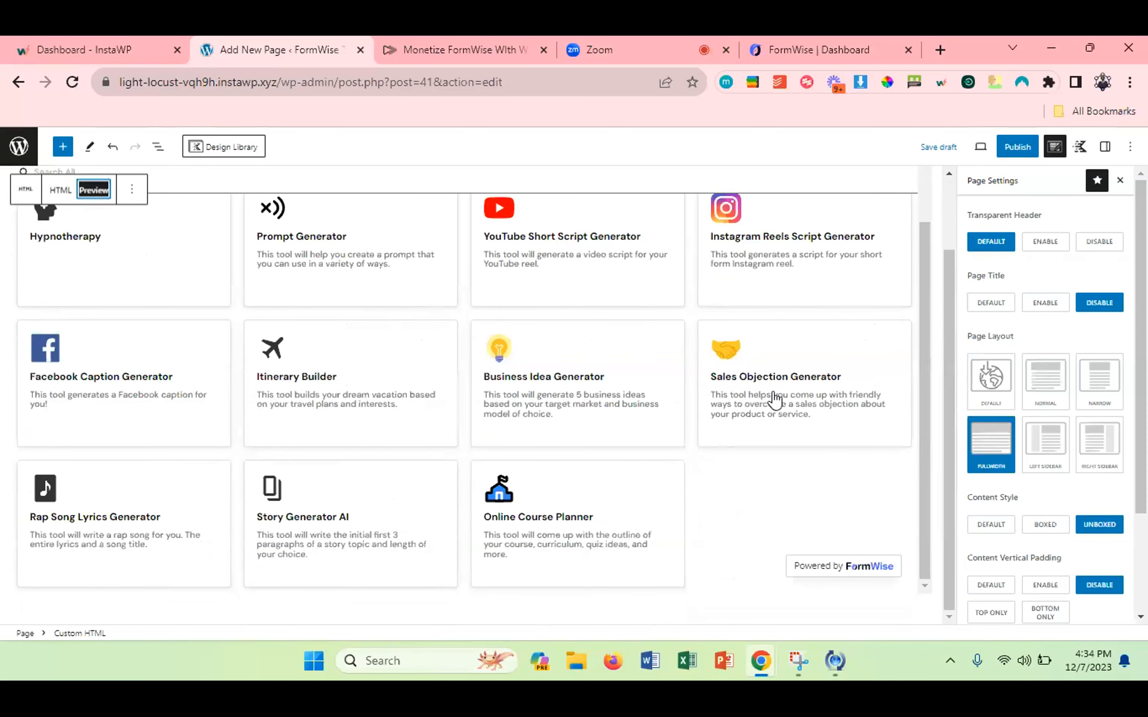
scroll(898, 368, "up", 2)
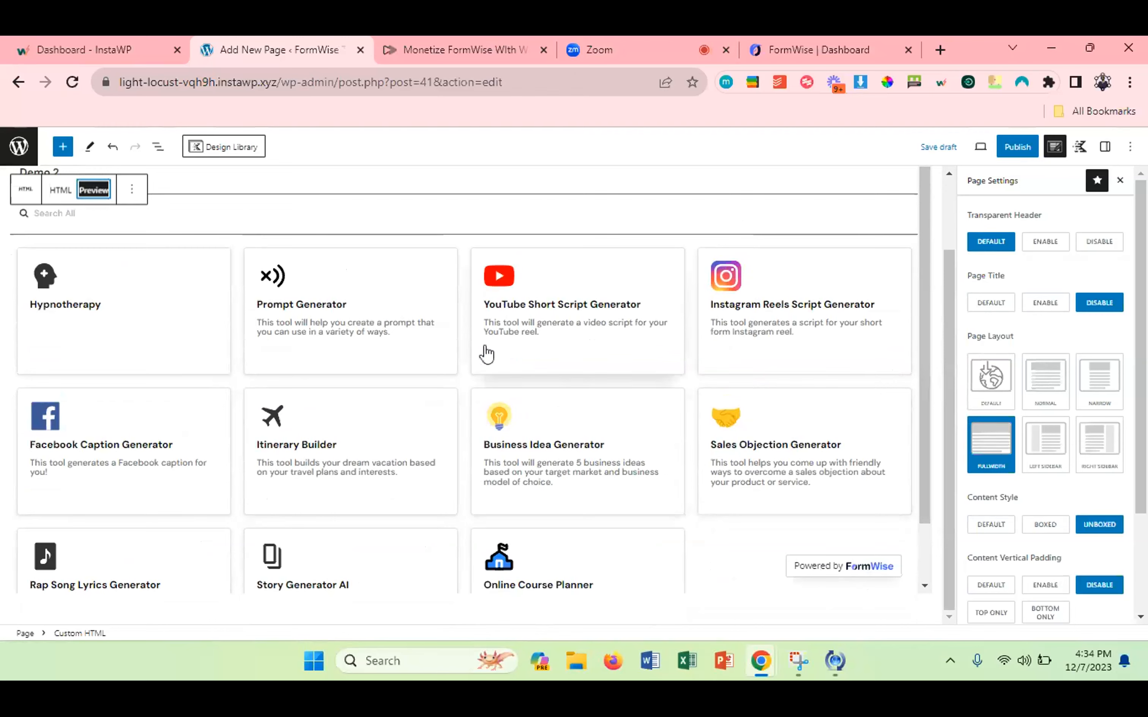
scroll(486, 353, "up", 2)
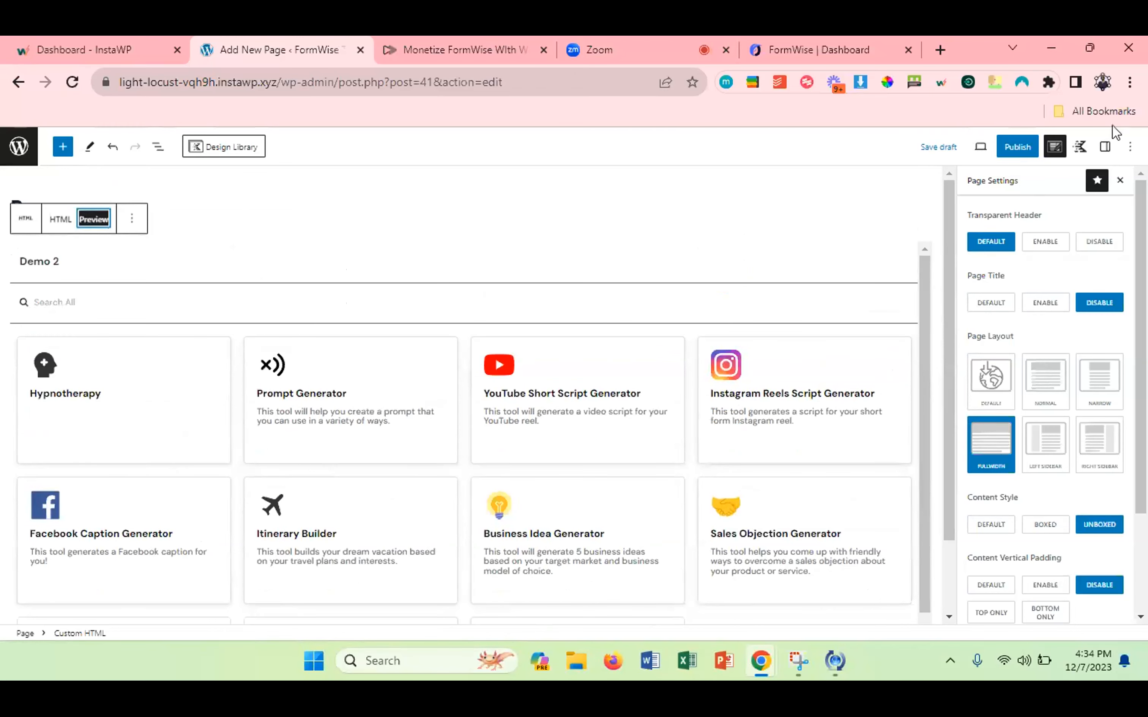
Publish the Pro page and close the publishing confirmation.
left_click(1038, 148)
left_click(1039, 148)
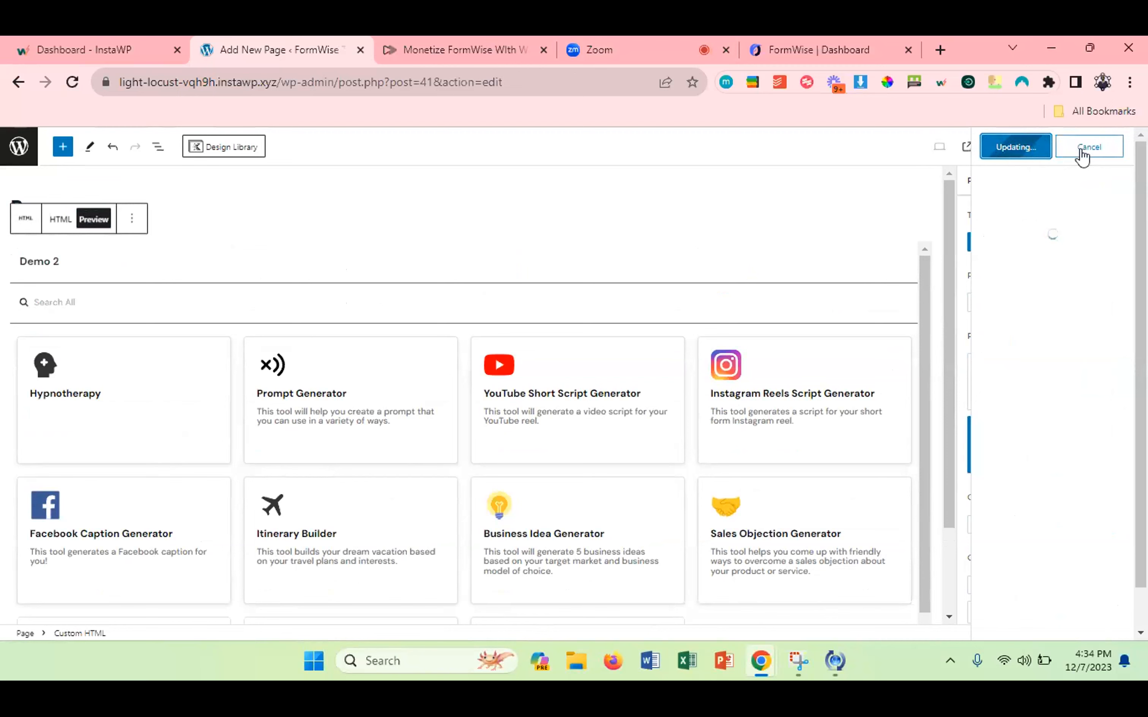
left_click(1127, 150)
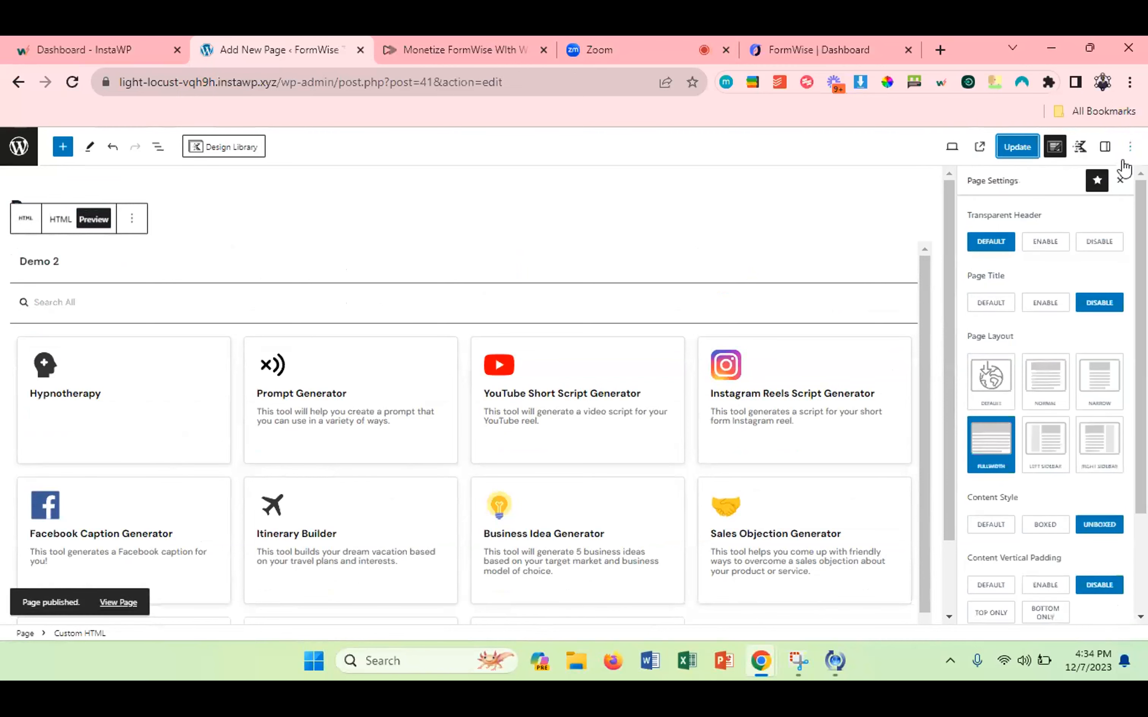
scroll(1030, 468, "down", 4)
scroll(1030, 467, "up", 4)
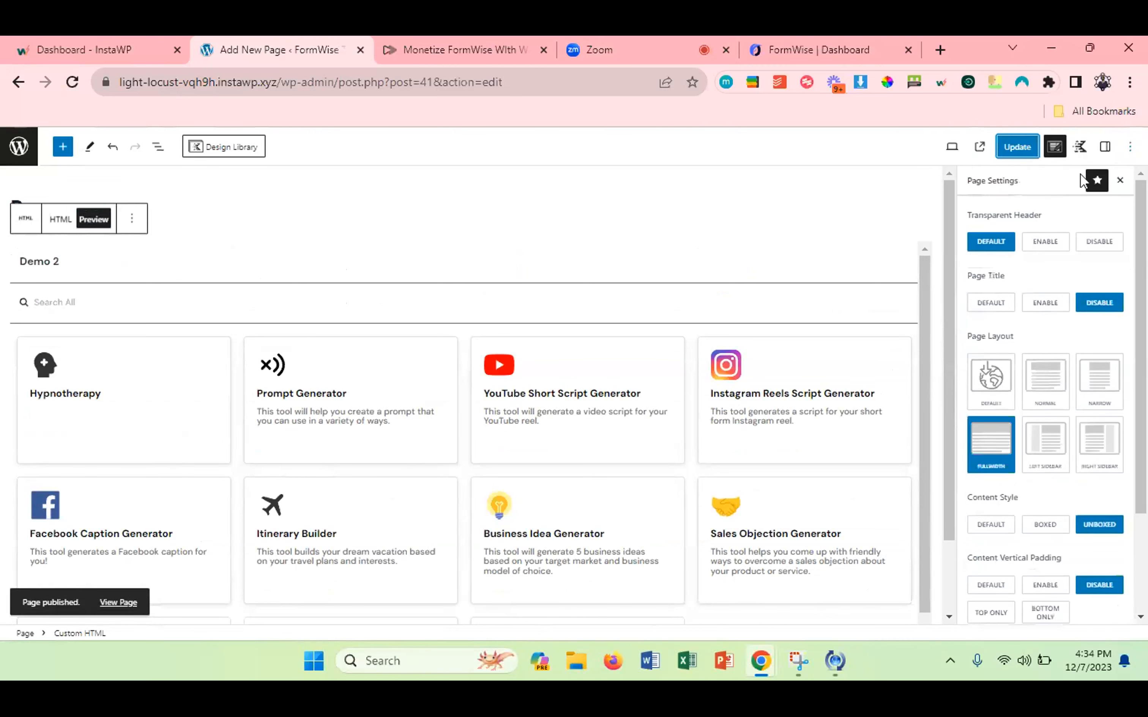
Restrict the Pro page in WP Fusion to logged-in users, with Pro as the required tag under both any and all.
left_click(1105, 146)
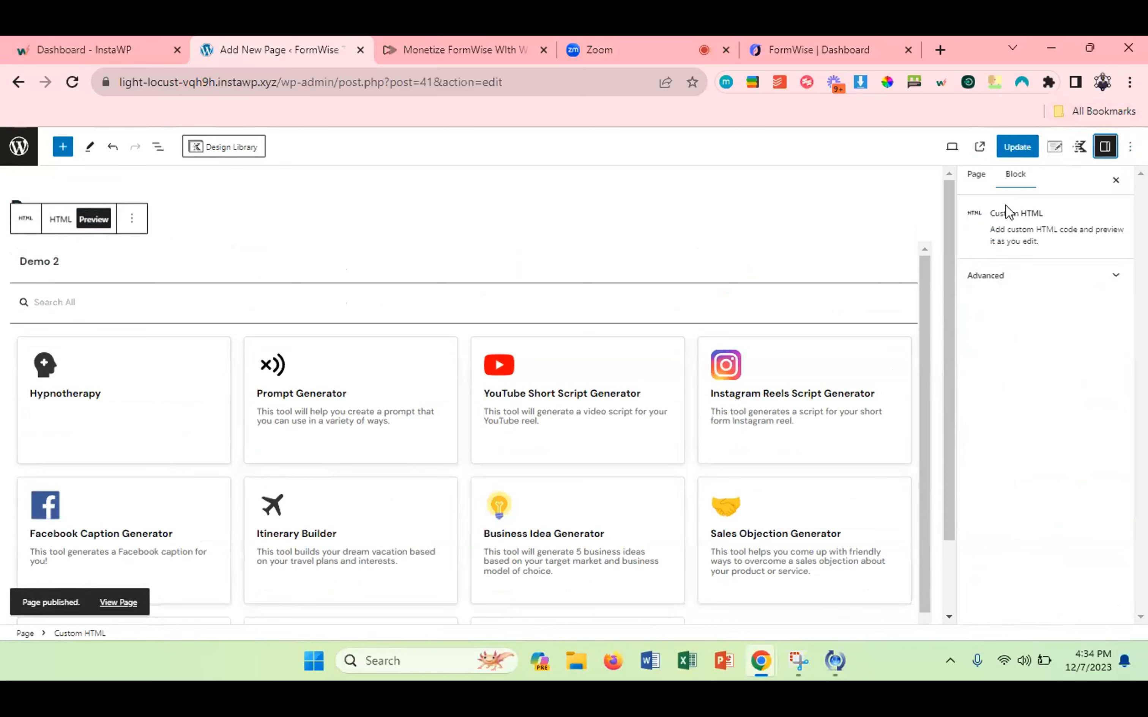
left_click(976, 175)
scroll(1015, 379, "down", 4)
left_click(972, 358)
left_click(1020, 403)
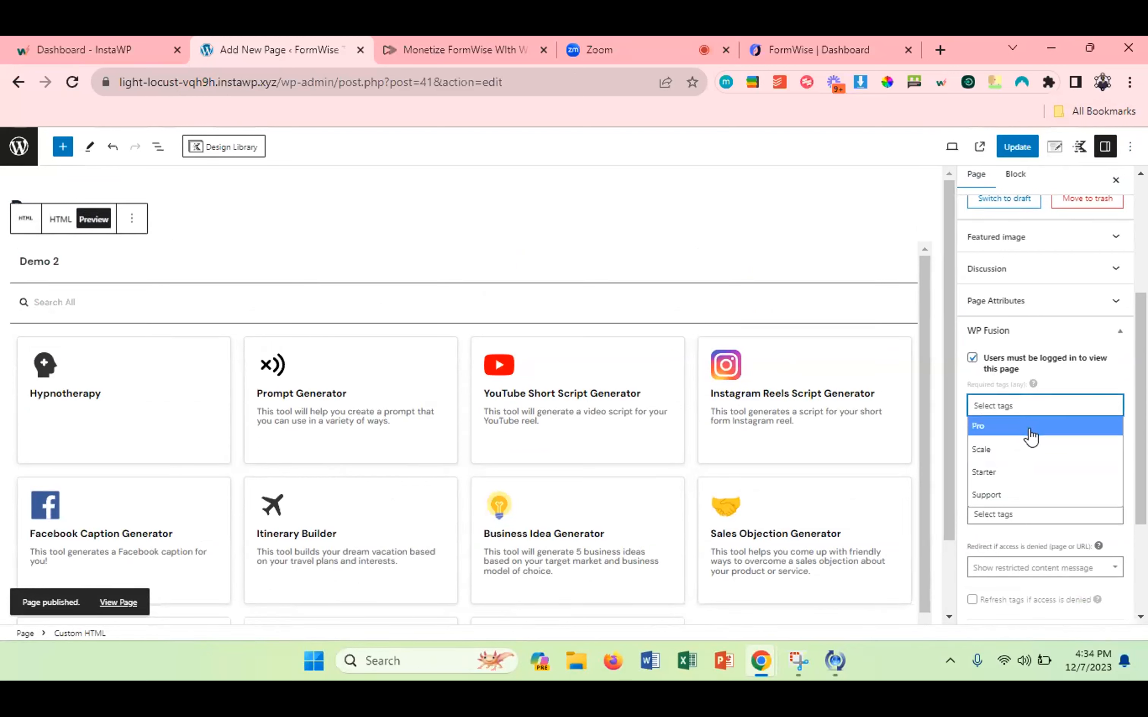
left_click(1027, 428)
left_click(1017, 460)
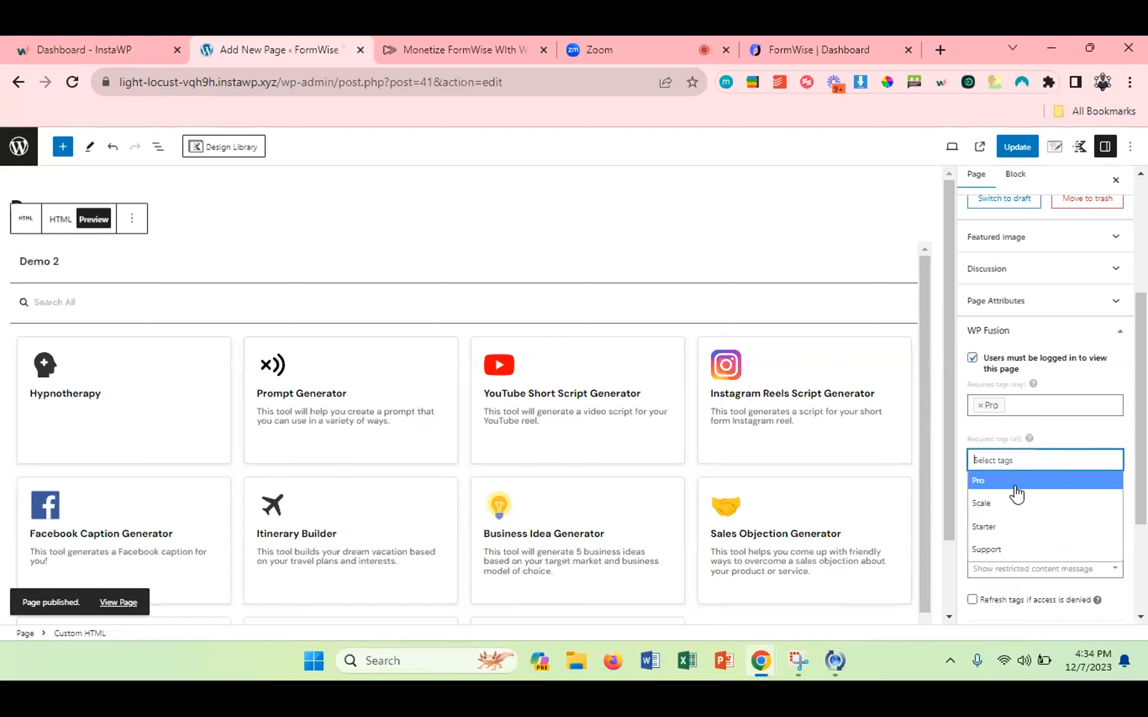
left_click(1011, 491)
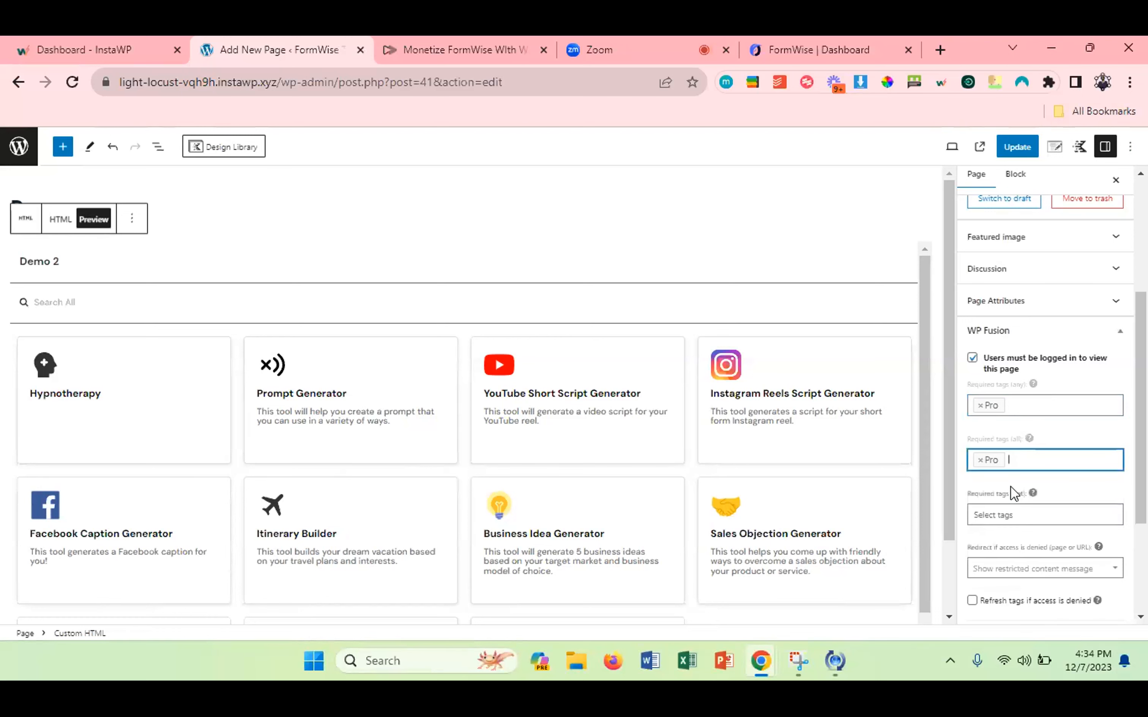
Exclude users tagged Starter or Scale from the Pro page in WP Fusion's required tags (not) setting.
left_click(1002, 514)
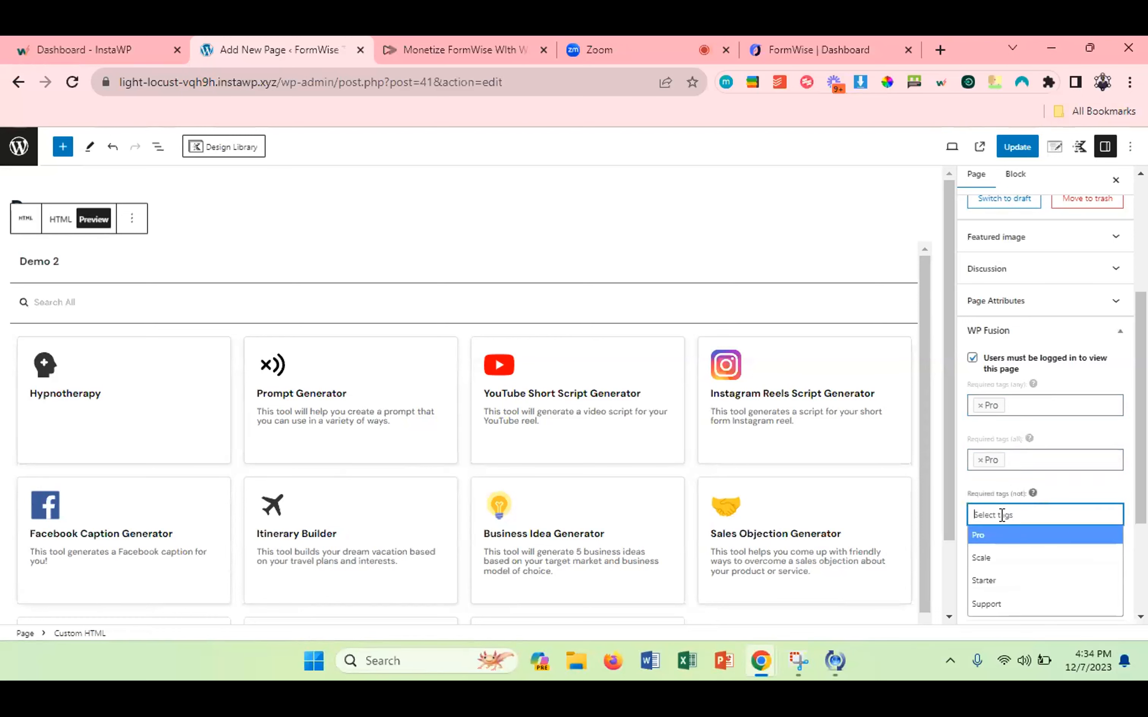
left_click(996, 588)
left_click(1020, 530)
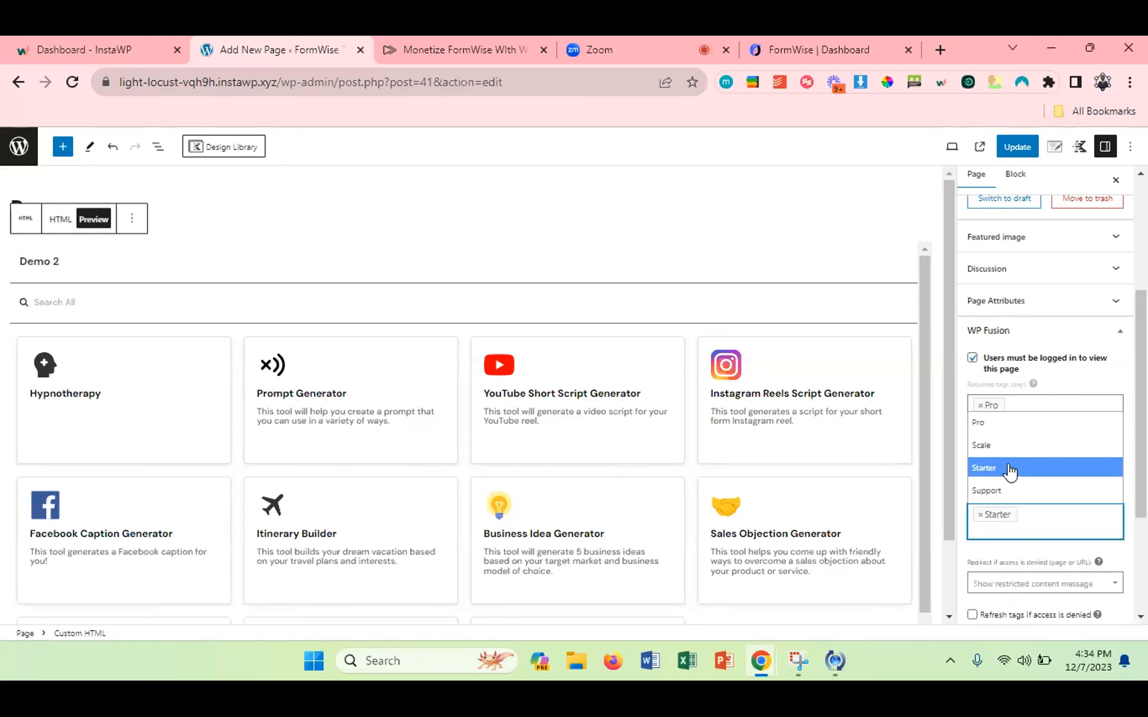
left_click(997, 451)
Enable refreshing tags if access is denied, update the Pro page and return to the Pages list.
scroll(991, 465, "down", 3)
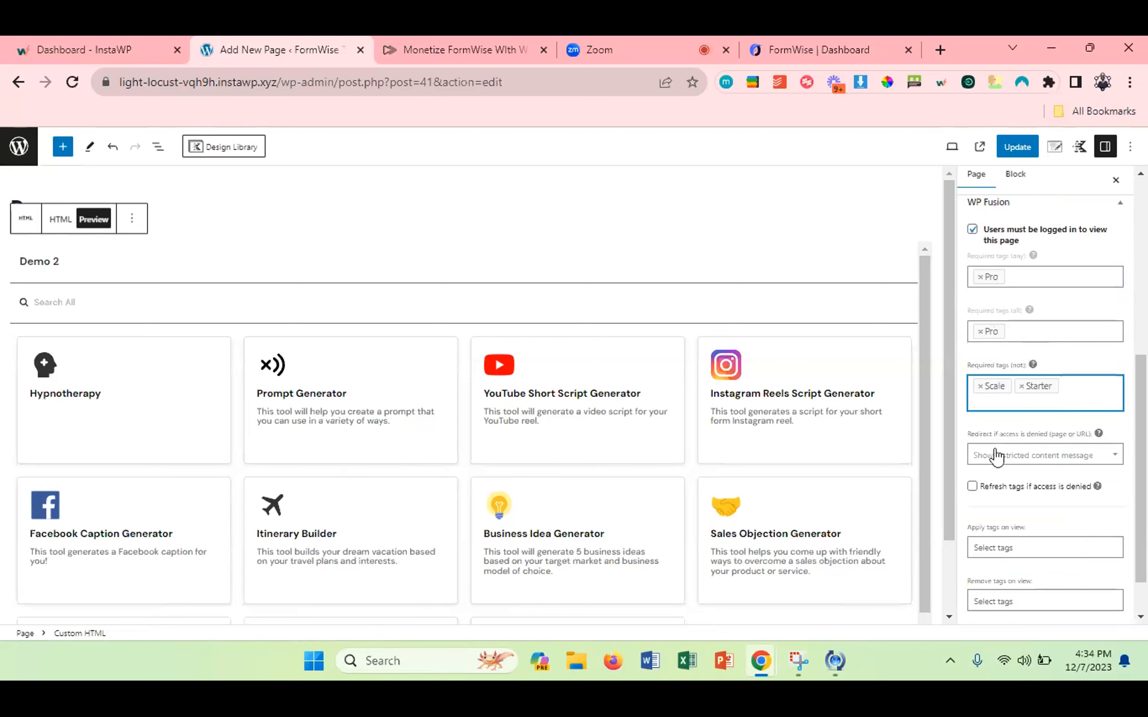
left_click(972, 486)
scroll(970, 498, "down", 1)
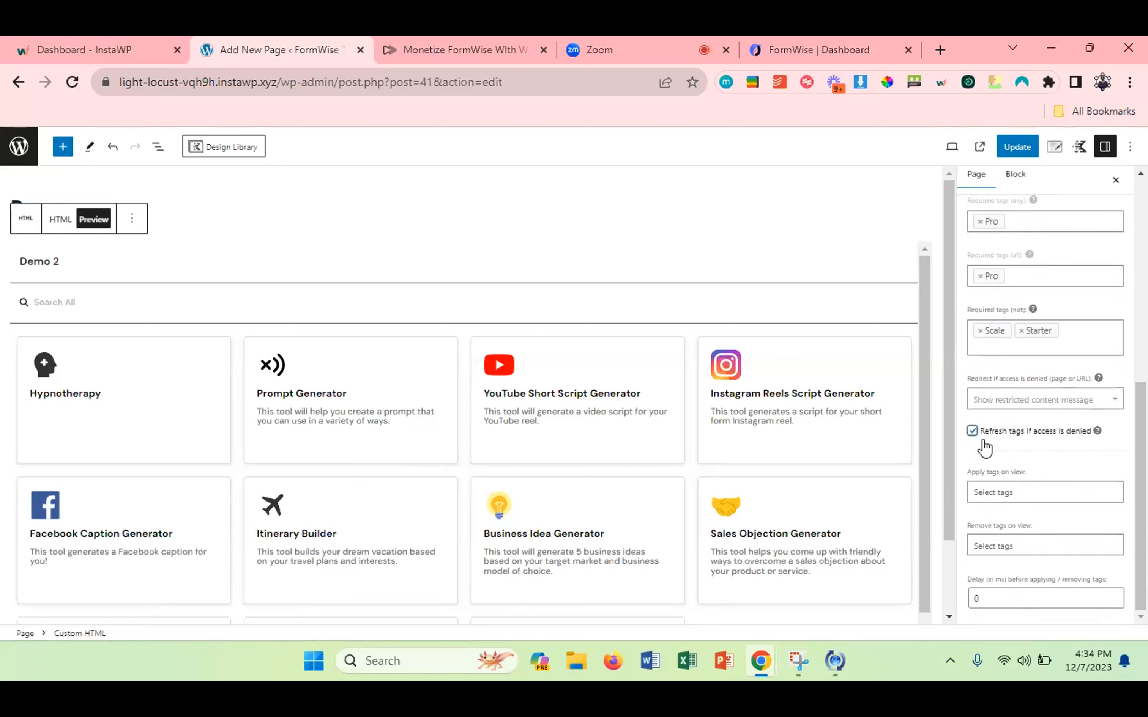
left_click(1017, 147)
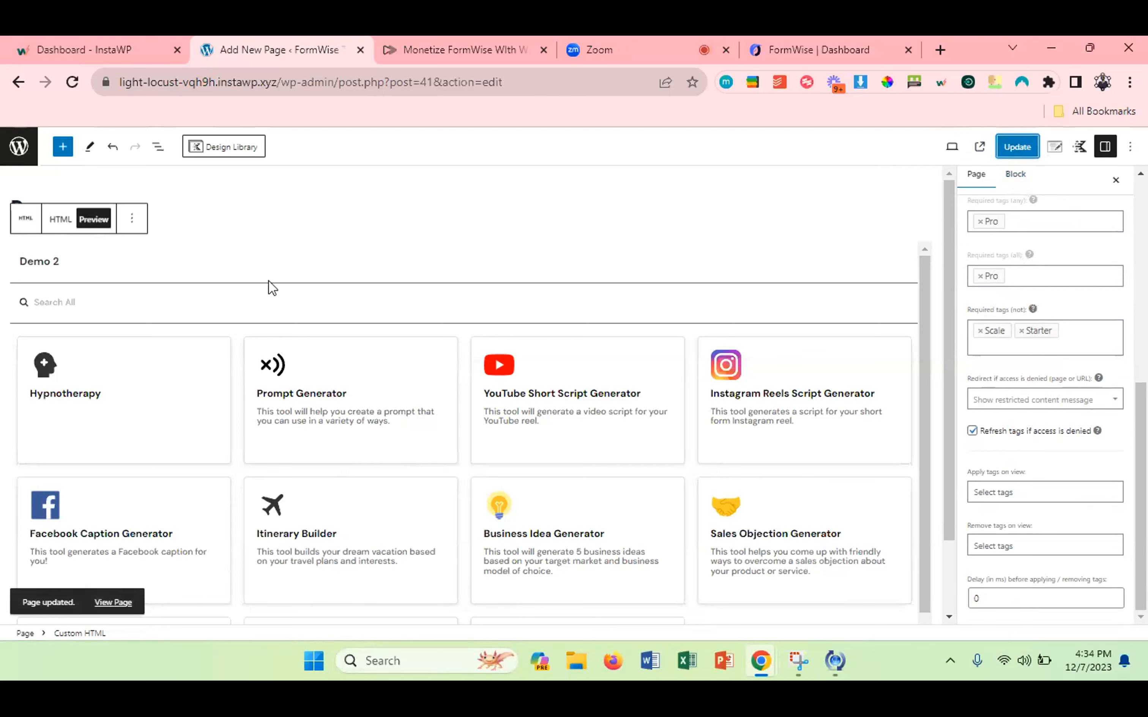
left_click(21, 152)
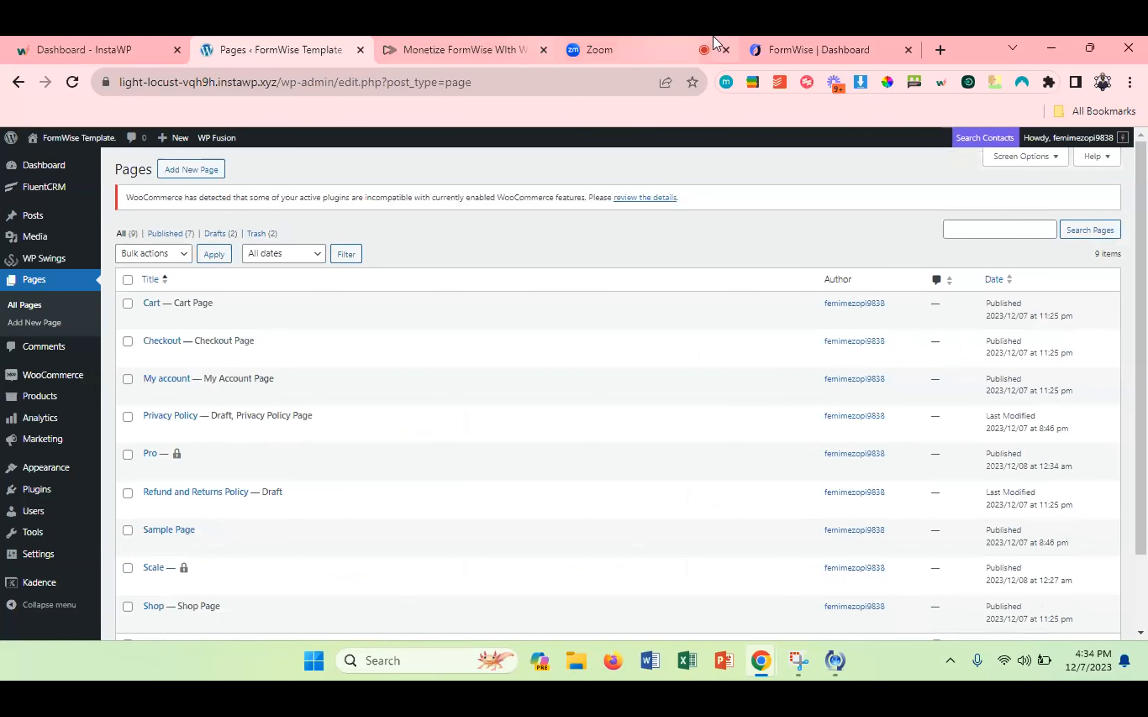
Switch to FormWise, turn off FormWise.AI branding for the Demo 2 toolset and close the toolset.
left_click(807, 37)
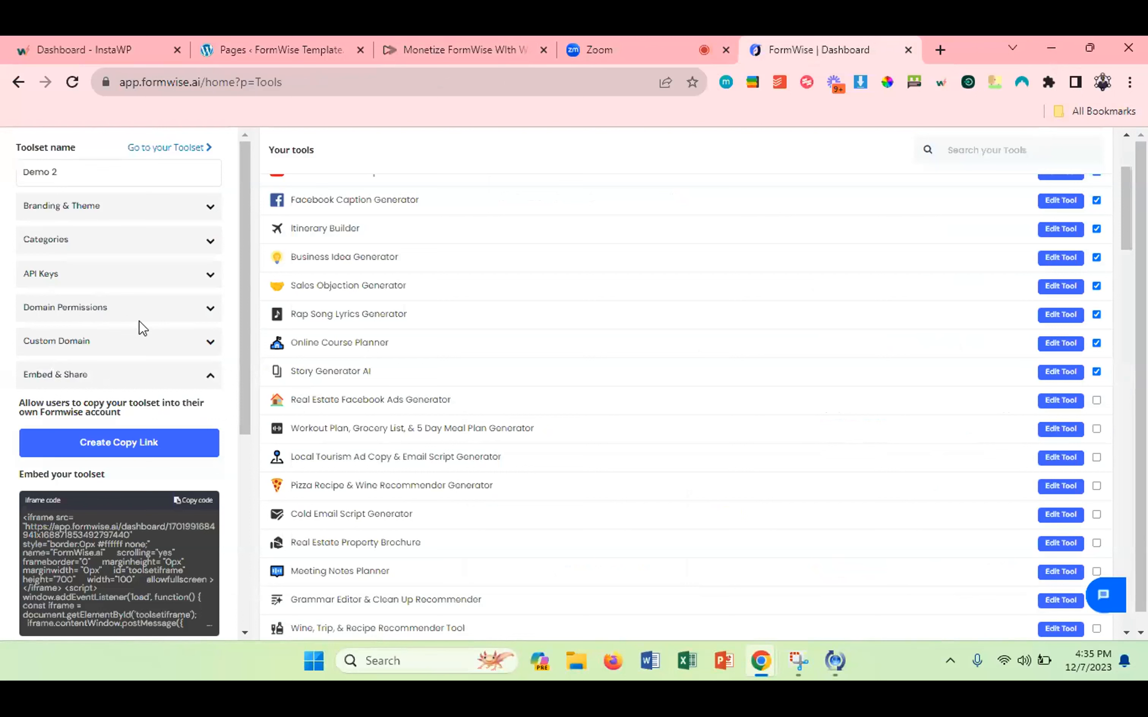
left_click(155, 212)
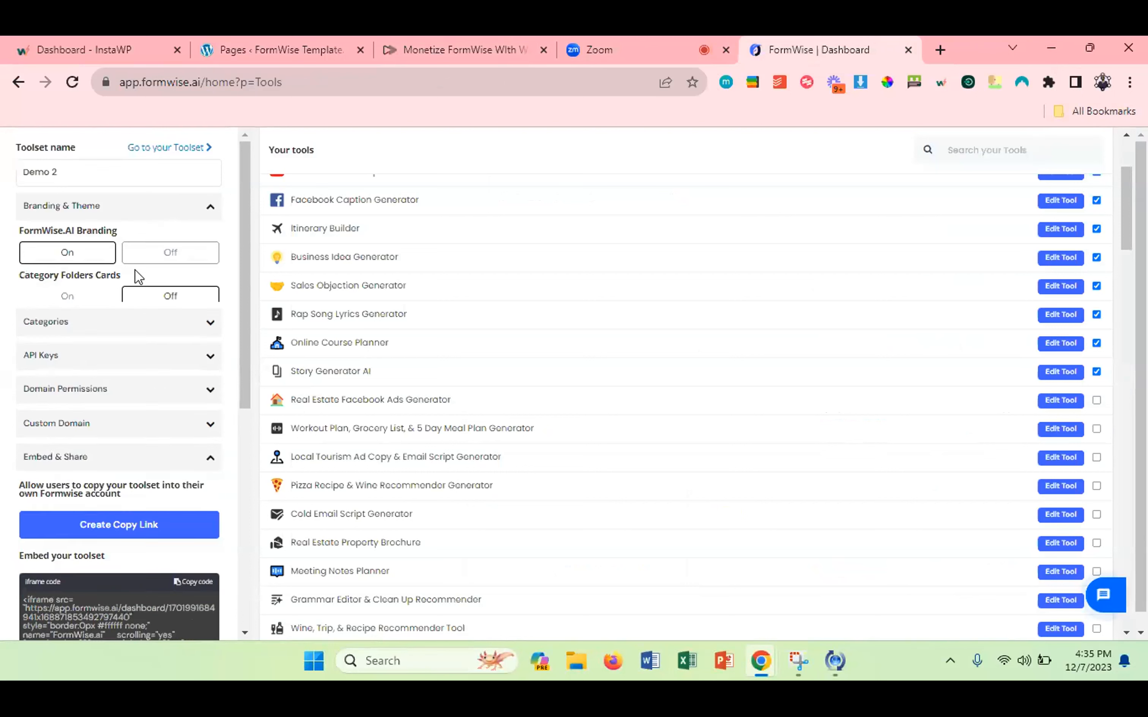
left_click(170, 260)
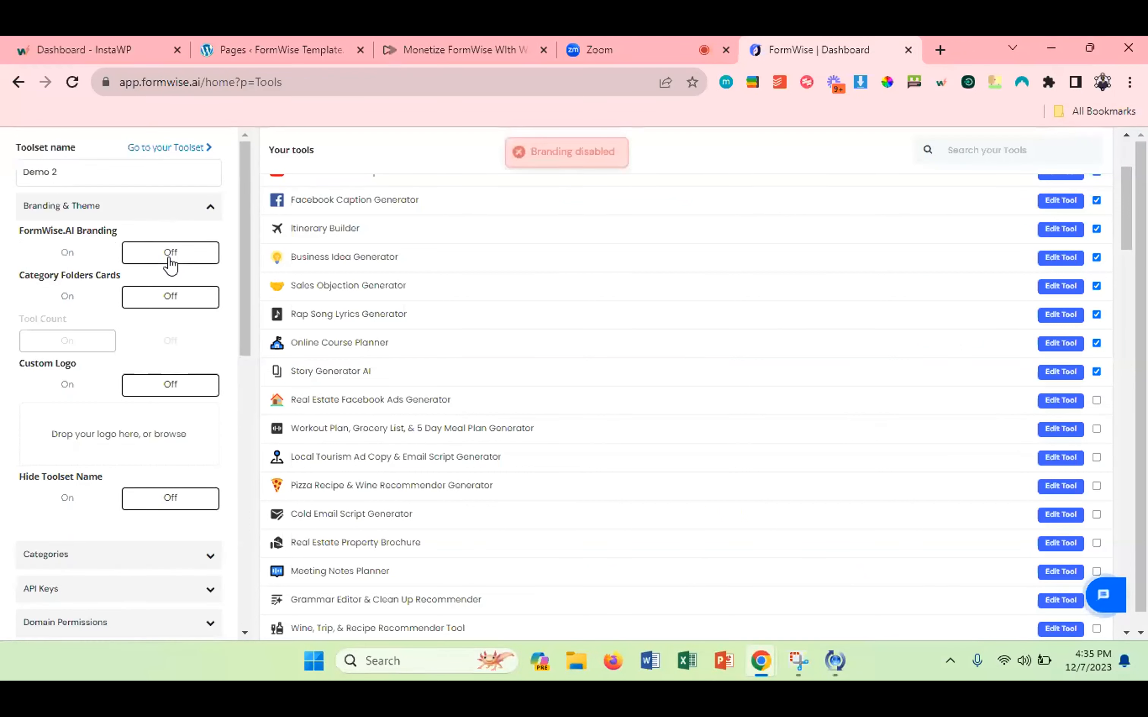
scroll(955, 238, "up", 4)
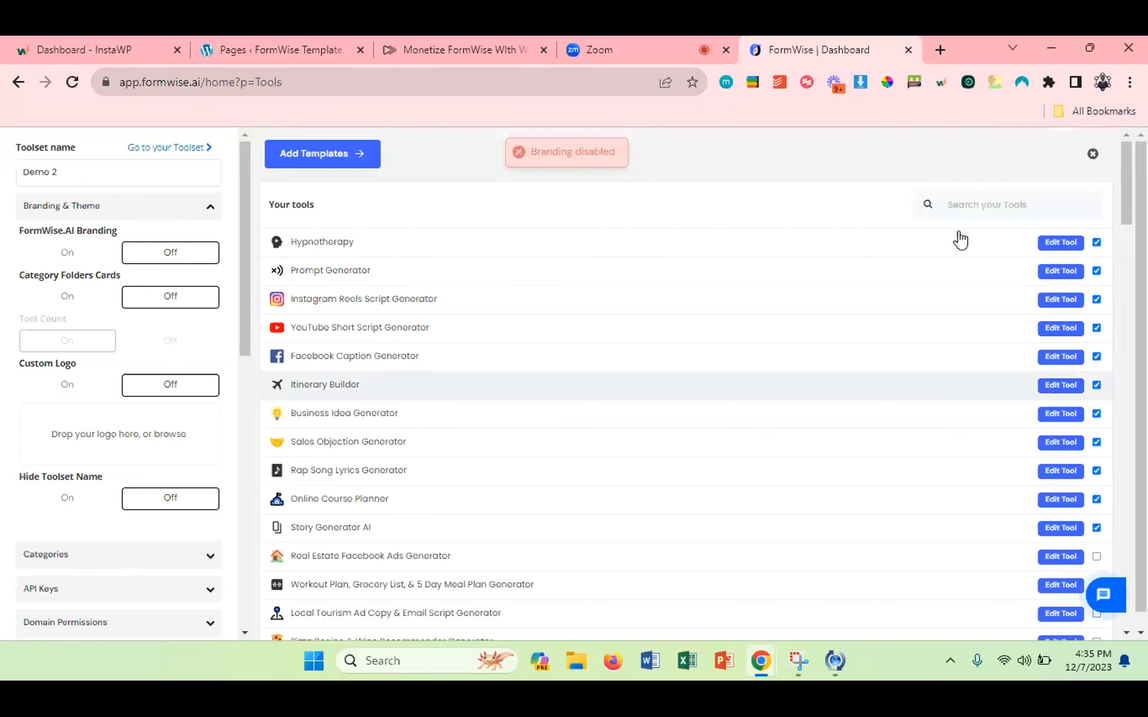
left_click(1092, 154)
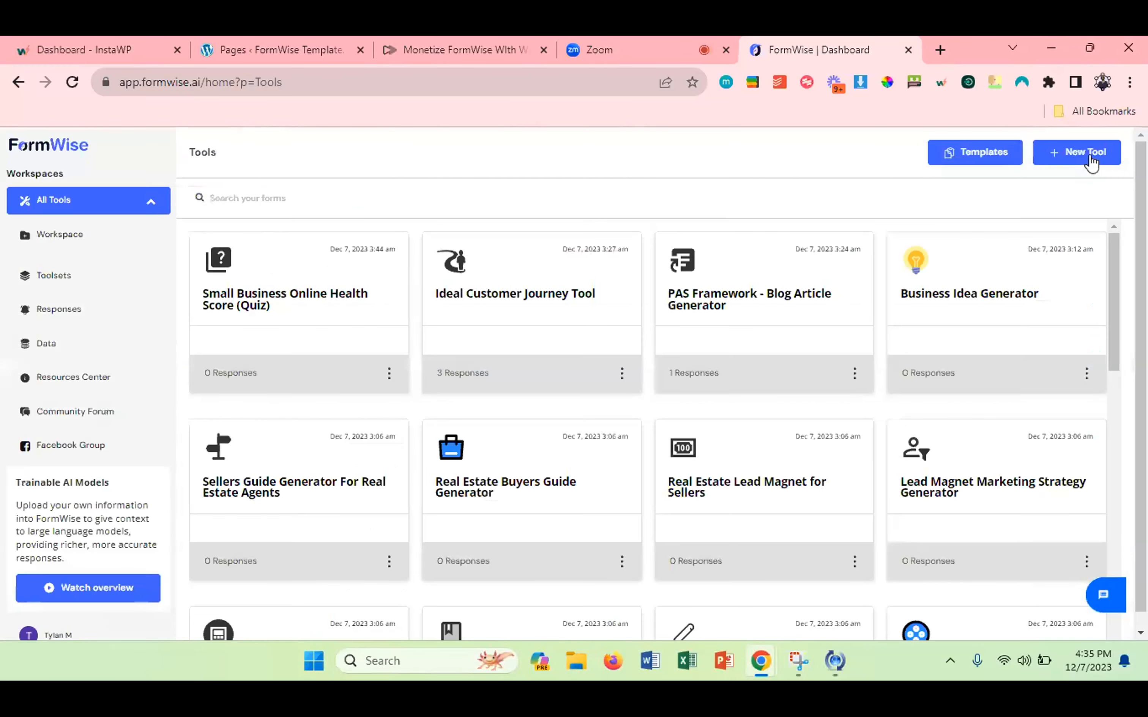
Open the Demo 3 toolset and add the Hypnotherapy, Prompt, Instagram Reels Script, YouTube Short Script and Facebook Caption tools.
left_click(99, 284)
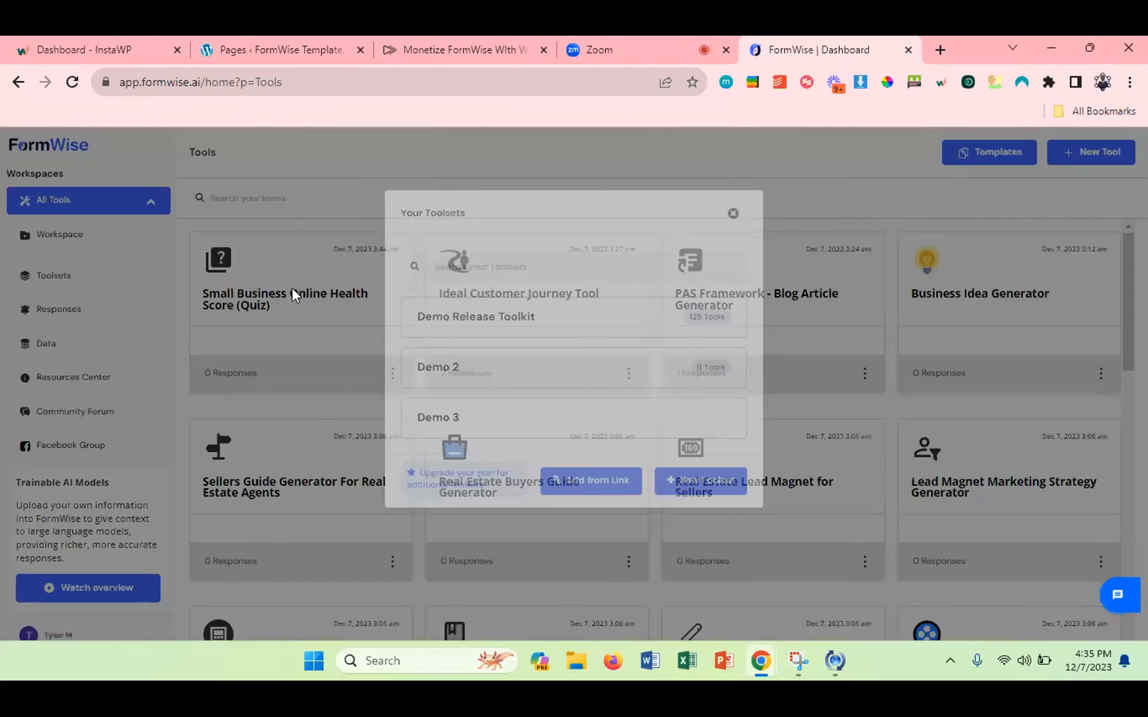
left_click(551, 423)
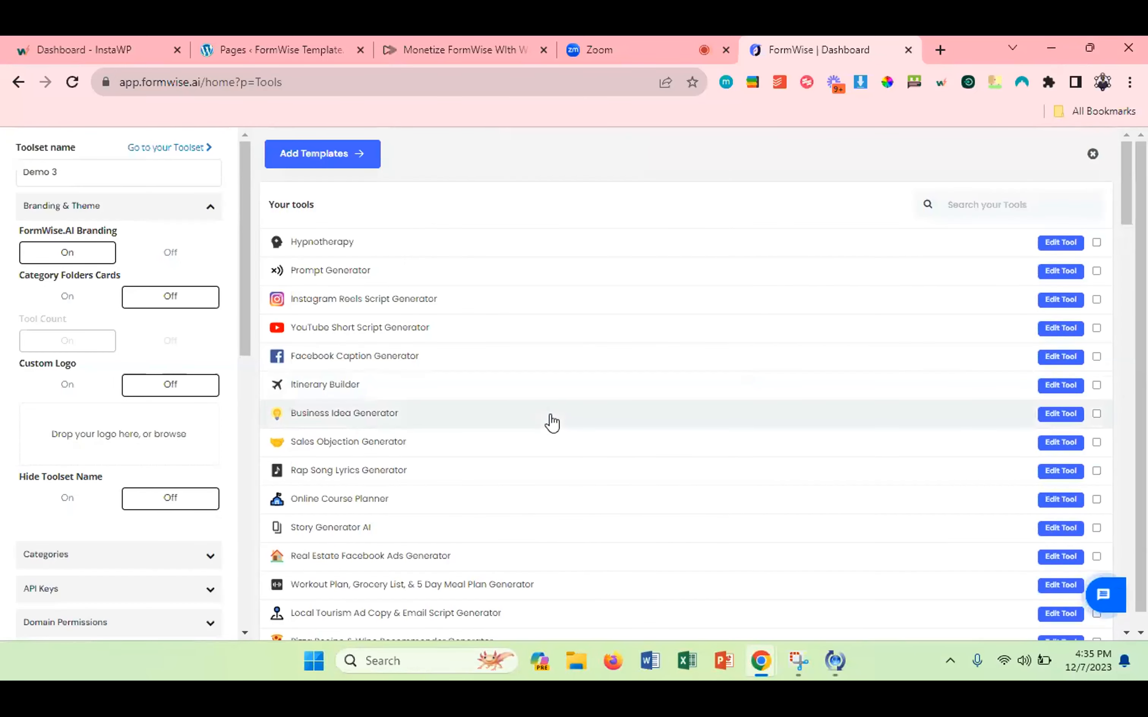
left_click(1097, 243)
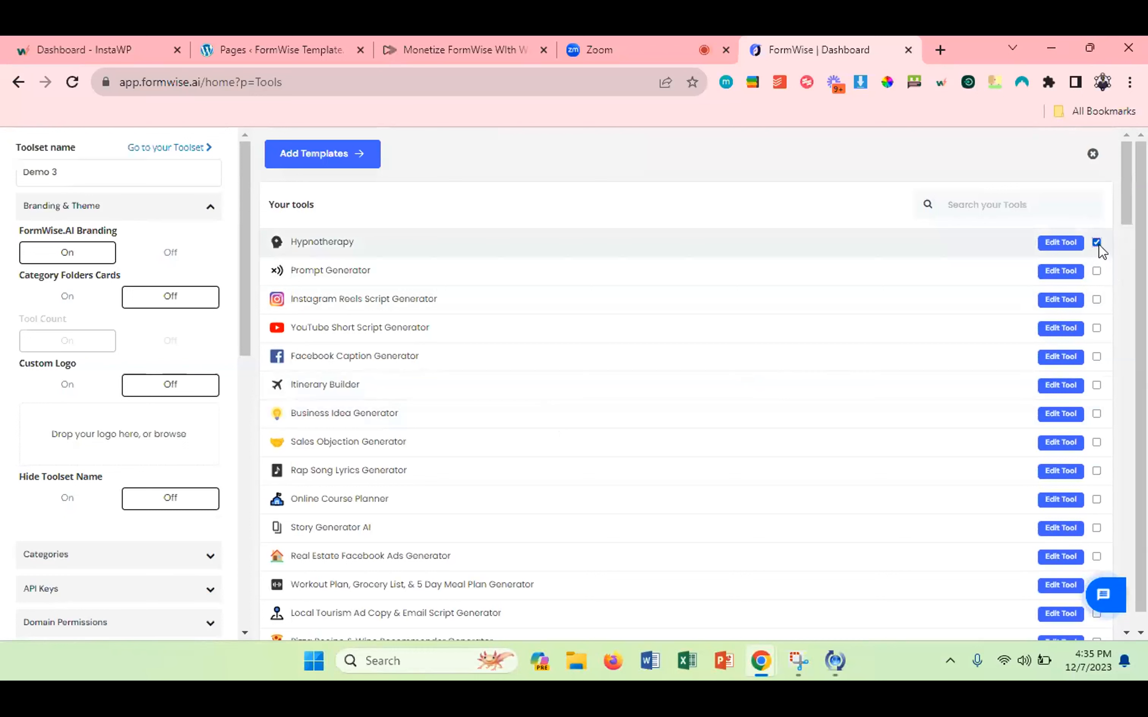
left_click(1096, 271)
left_click(1096, 300)
left_click(1097, 327)
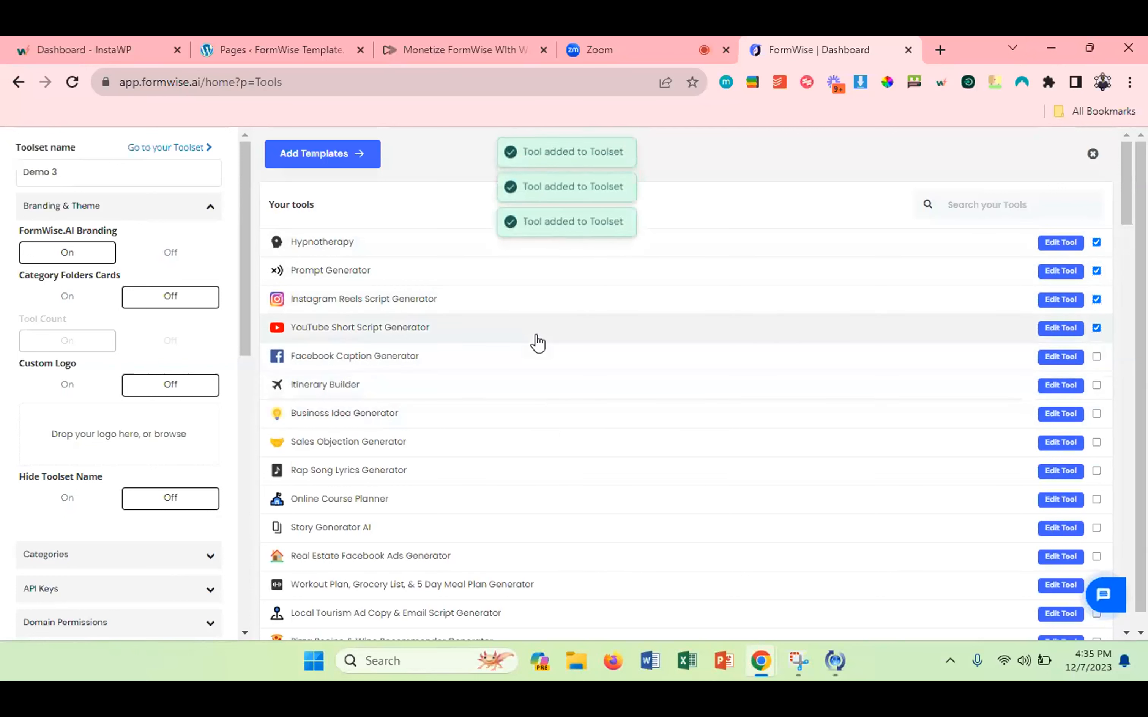
left_click(1096, 357)
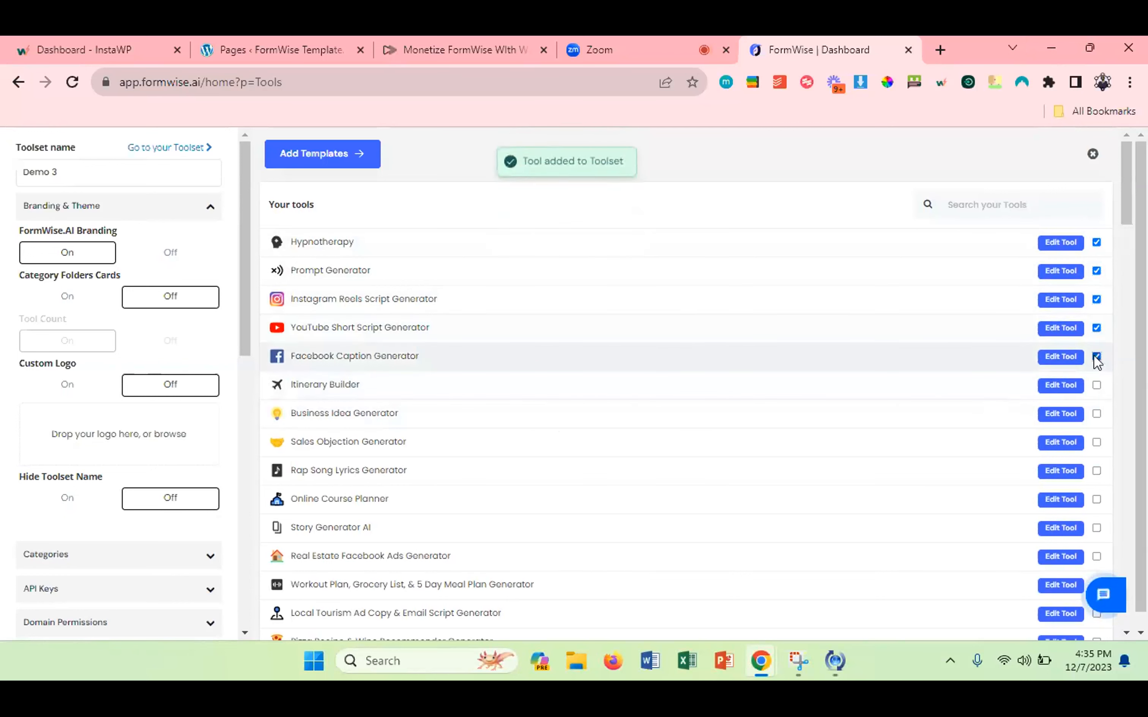
Turn off FormWise.AI branding for the Demo 3 toolset and copy its iframe embed code.
left_click(169, 252)
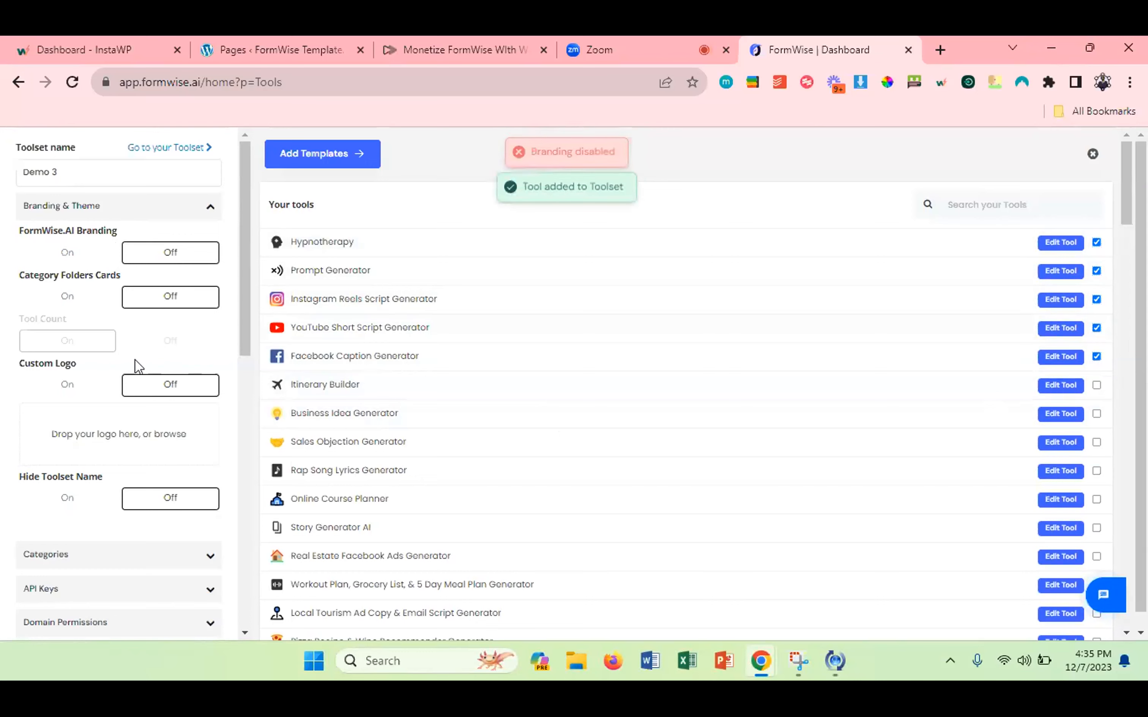
scroll(135, 359, "down", 5)
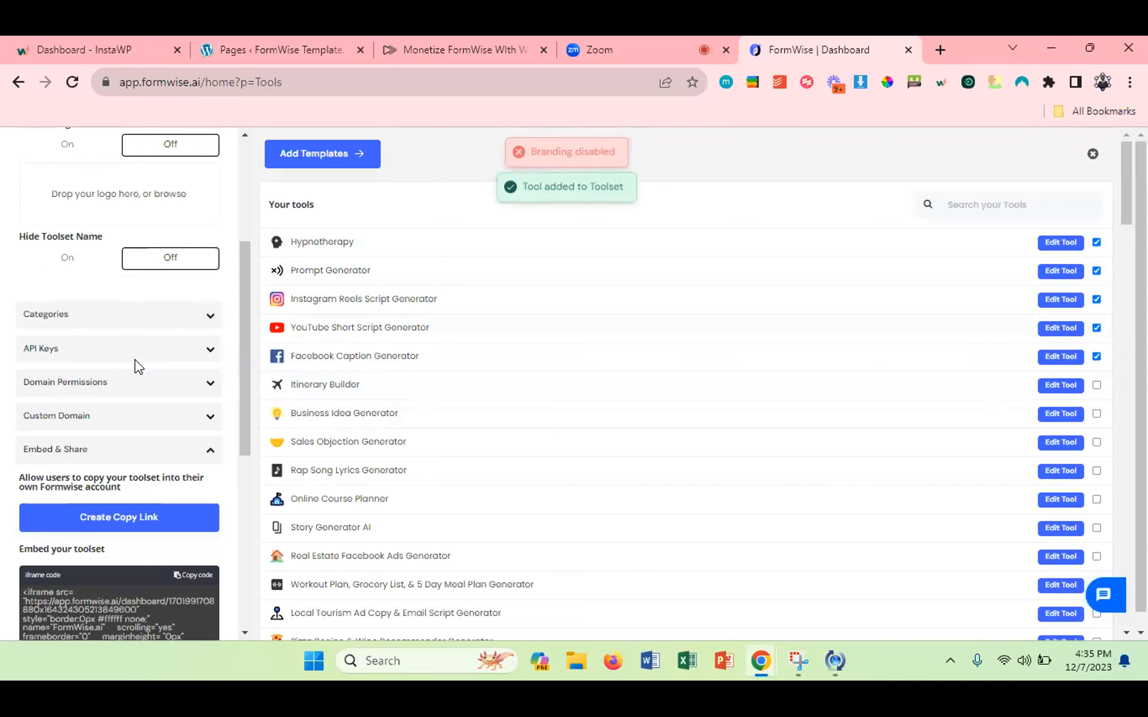
left_click(189, 570)
Switch back to the WordPress site and create a new page titled Starter.
left_click(293, 52)
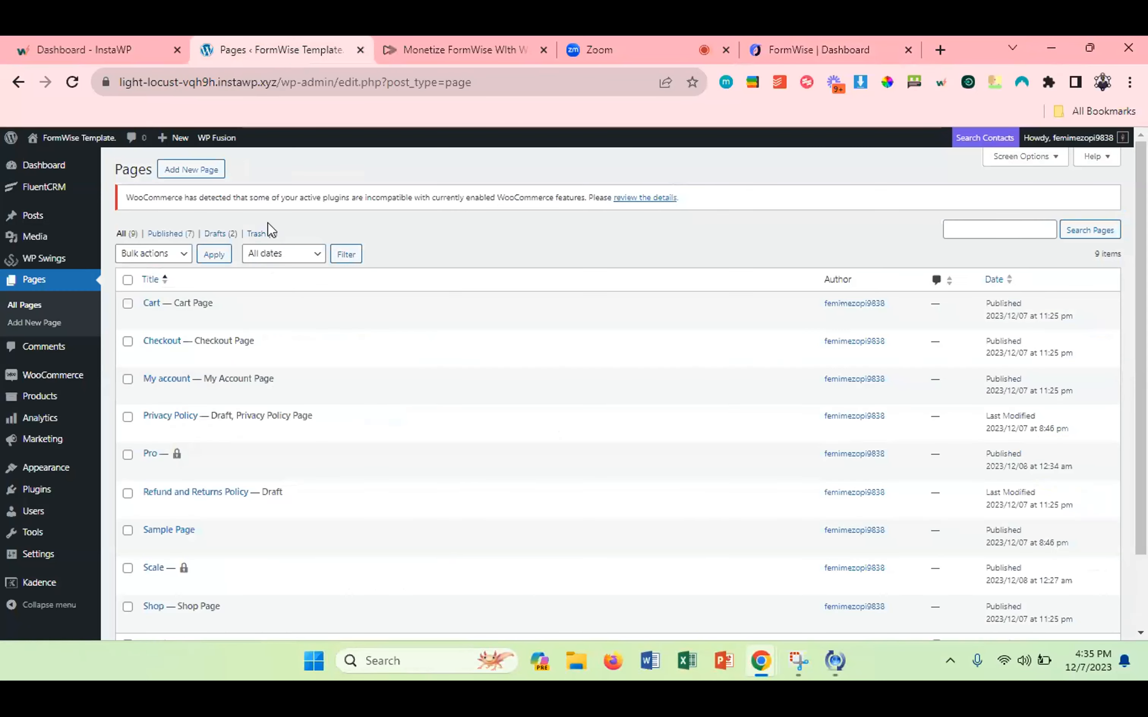
left_click(199, 174)
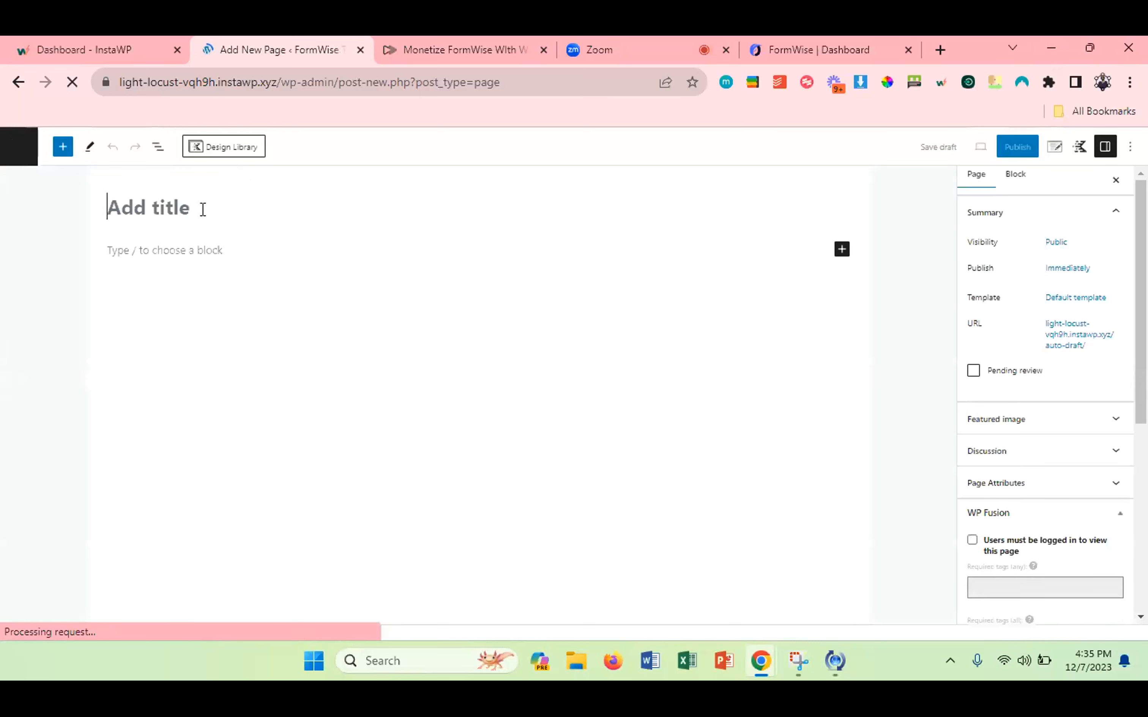
type("St")
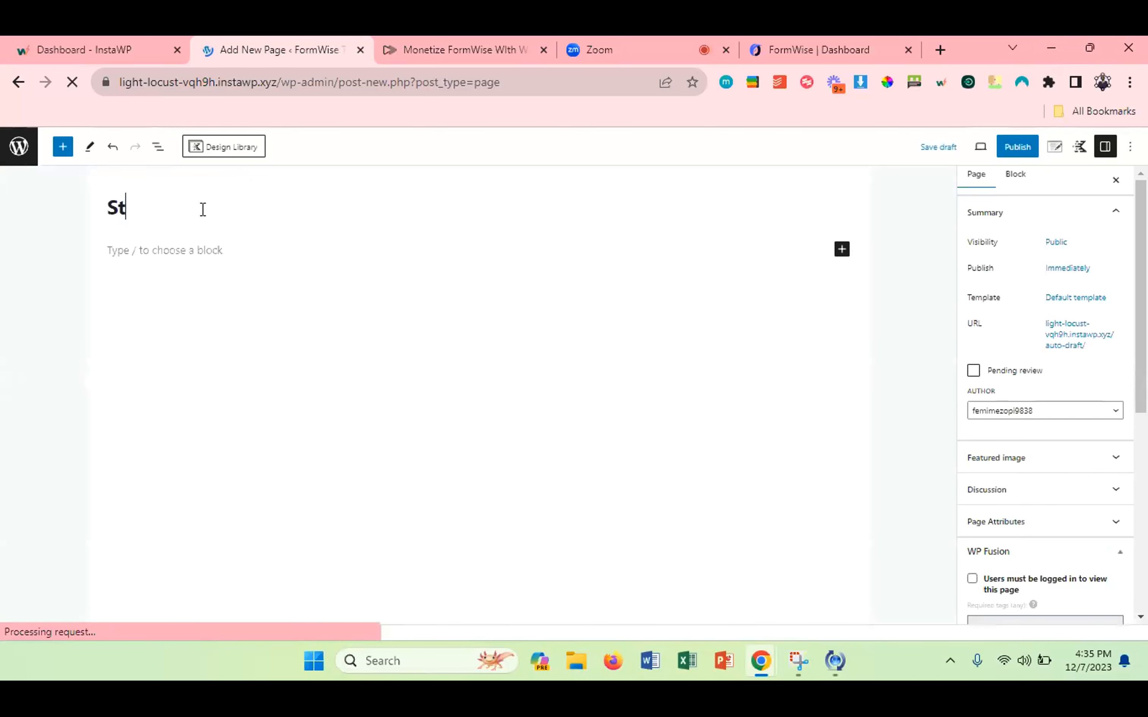
type("arter")
Paste the Demo 3 iframe code into a Custom HTML block on the Starter page and set its width to 1900.
left_click(226, 257)
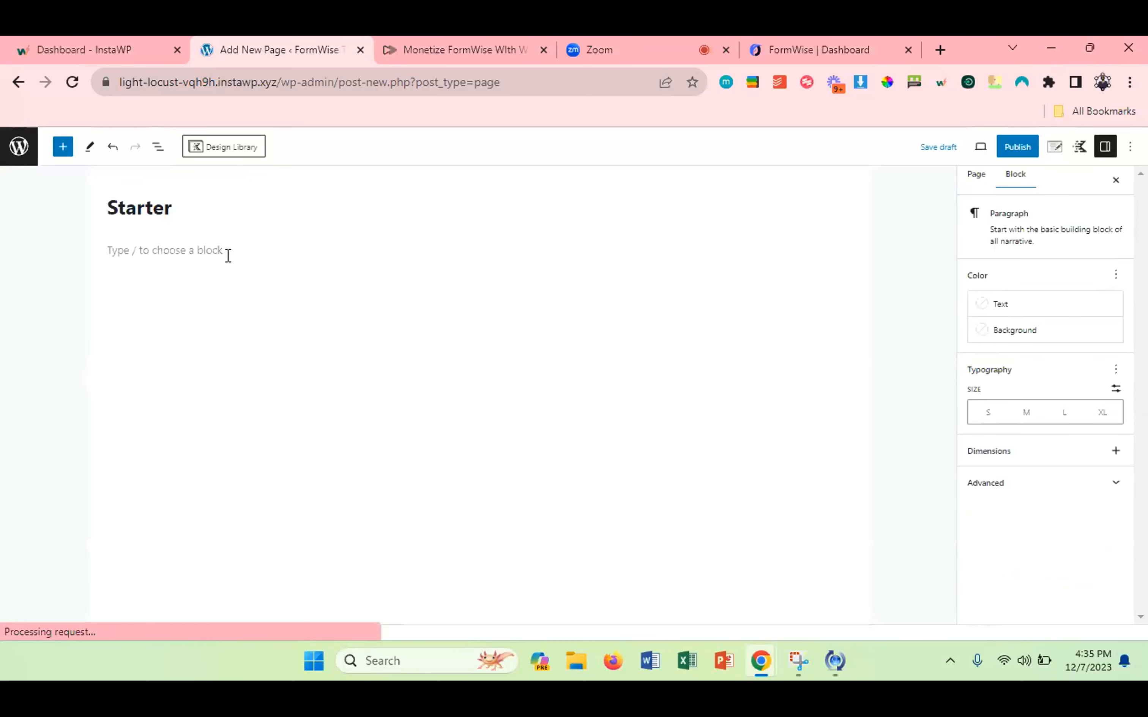
type("/")
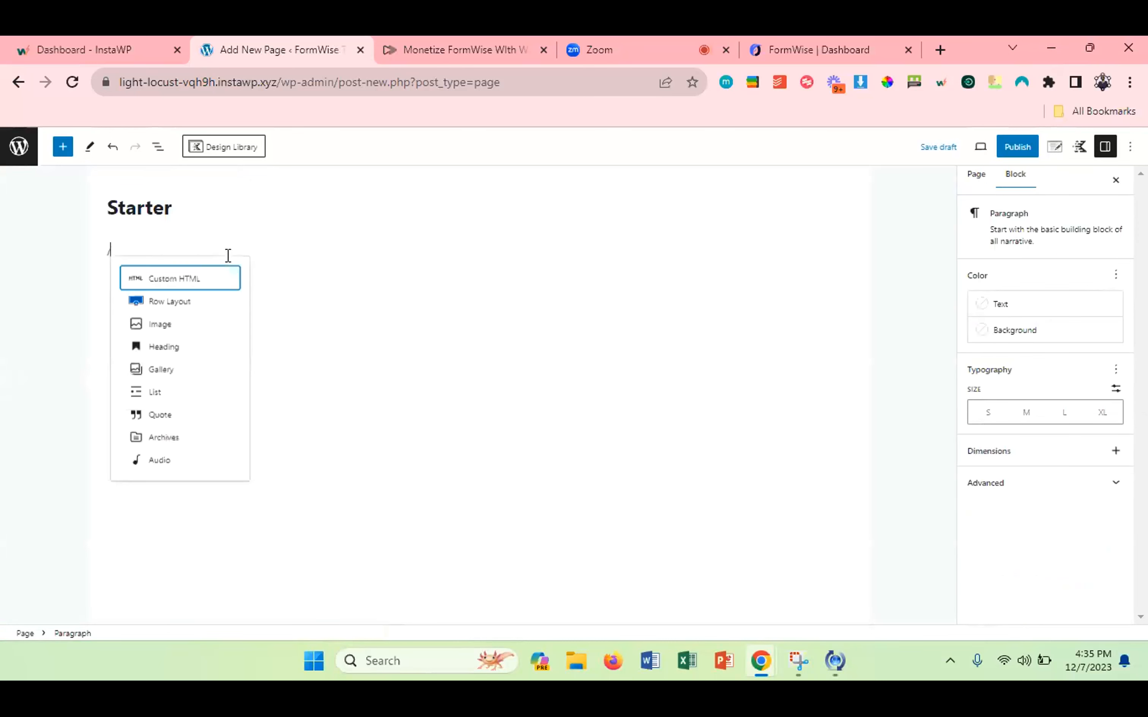
left_click(207, 282)
key("ctrl+v")
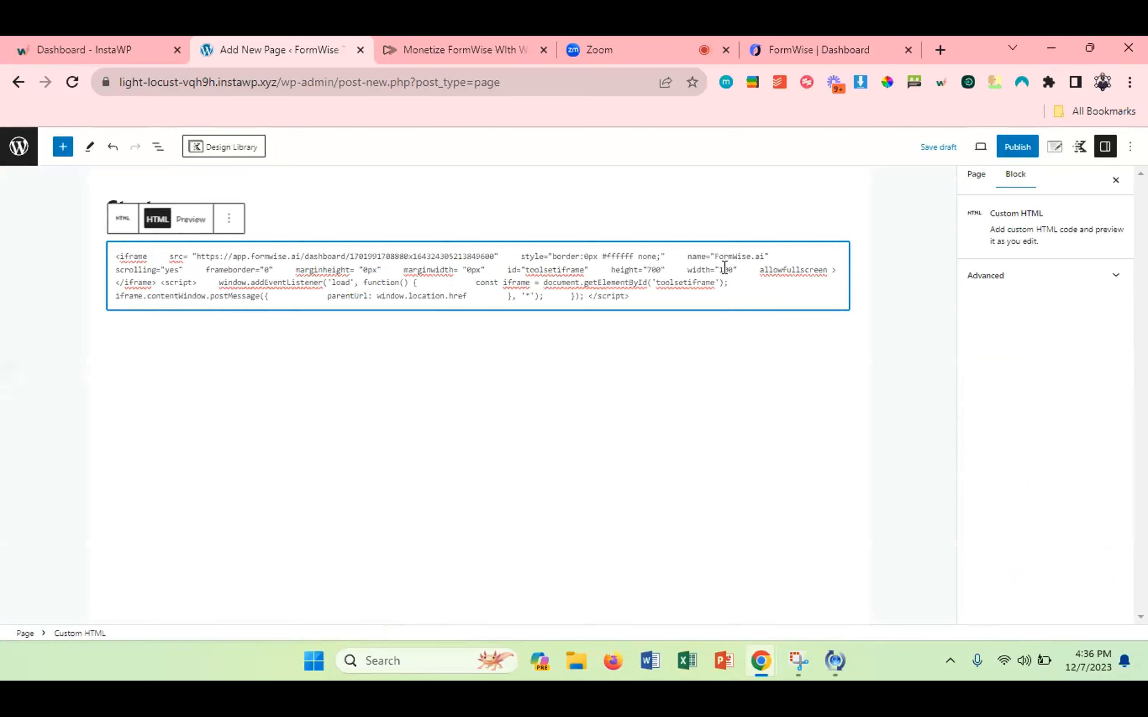
type("9")
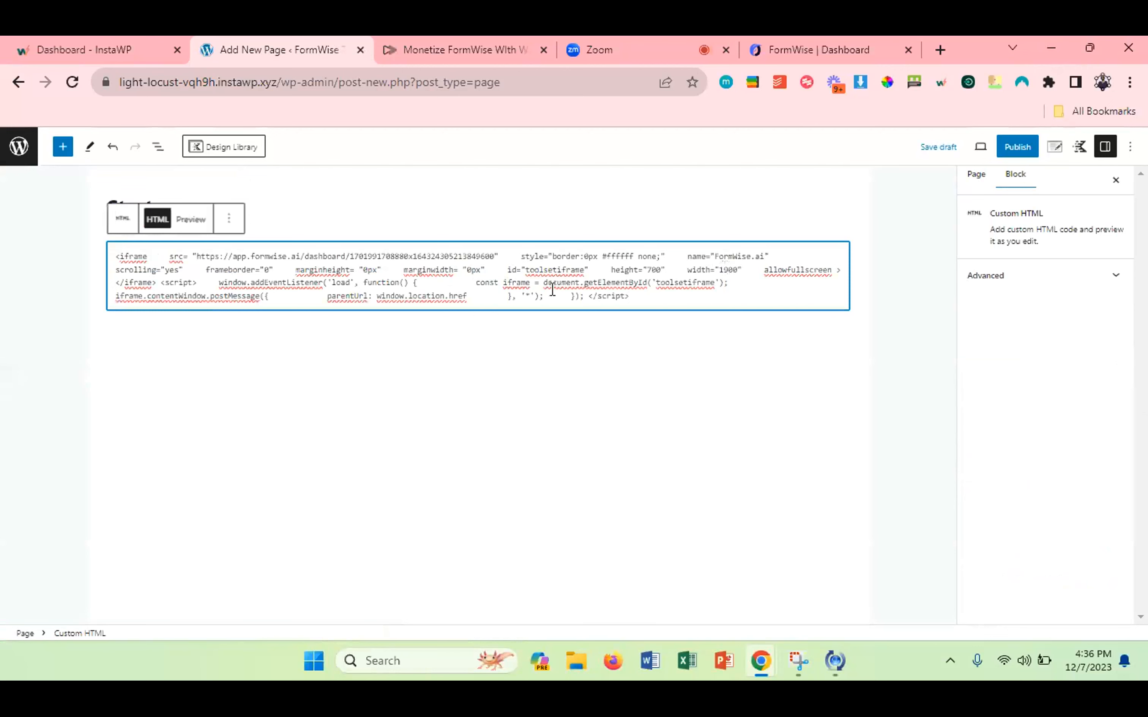
Disable the Starter page's title and vertical padding, and set its layout to Fullwidth with Unboxed content style.
left_click(1054, 147)
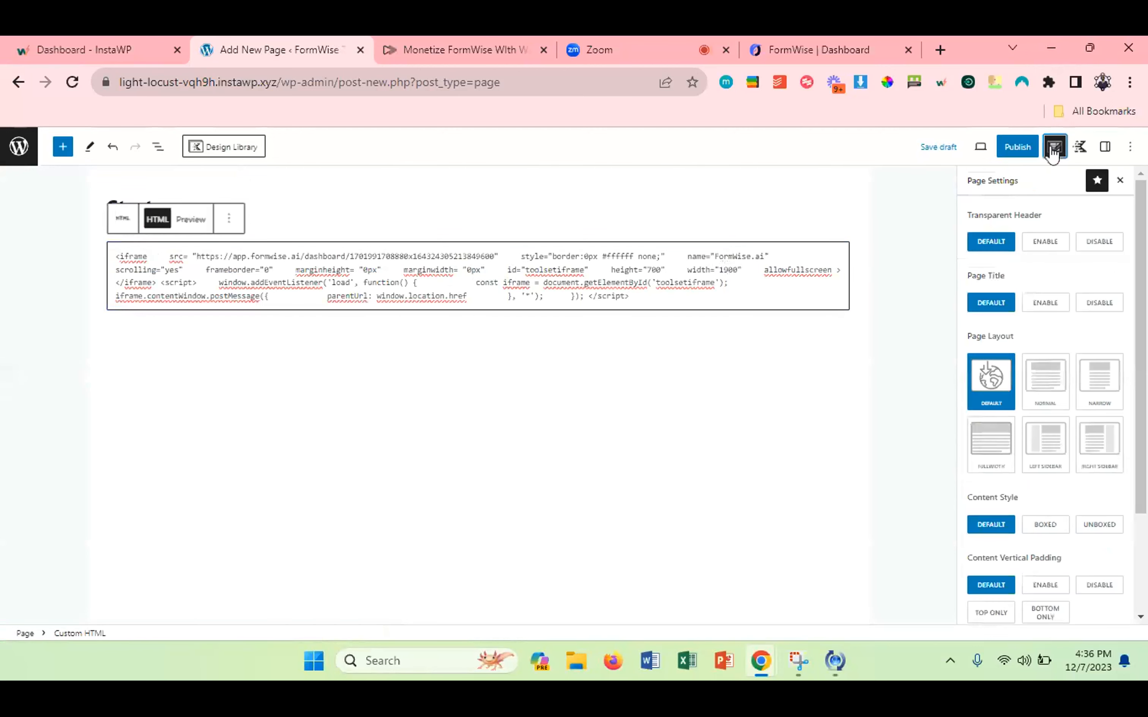
left_click(1078, 306)
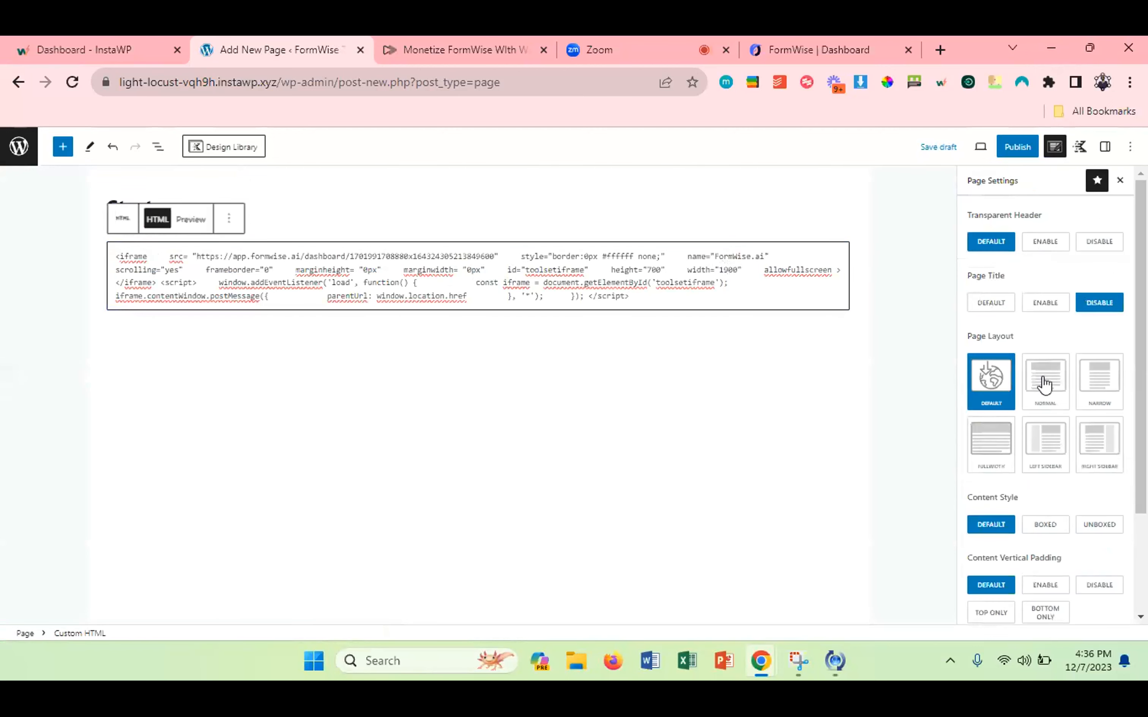
left_click(987, 451)
left_click(1078, 527)
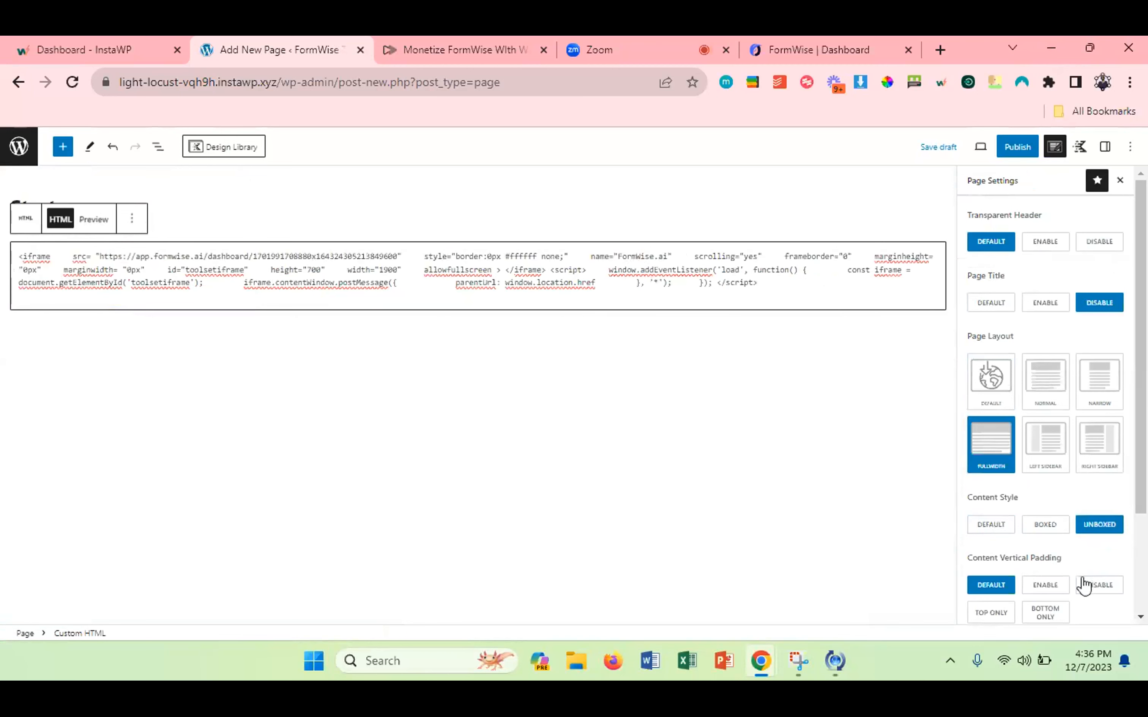
left_click(1084, 586)
Require login to view the Starter page and set Starter as the WP Fusion required tag for both any and all.
left_click(1104, 146)
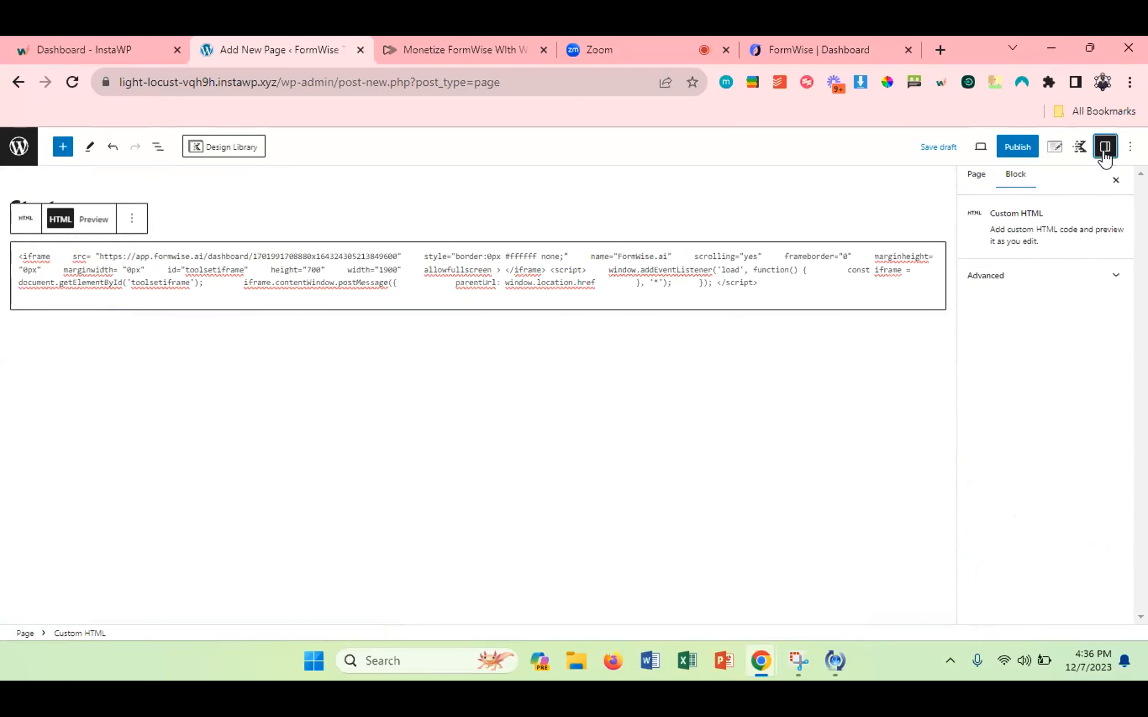
left_click(969, 183)
scroll(1015, 441, "down", 3)
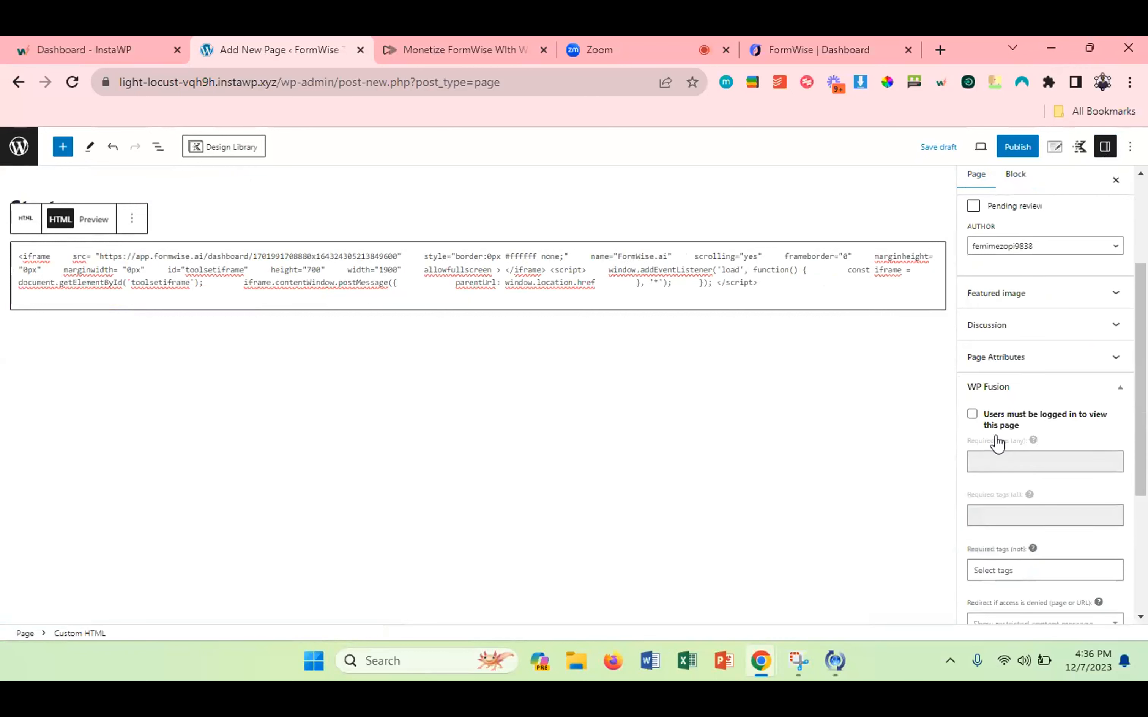
left_click(972, 416)
left_click(991, 461)
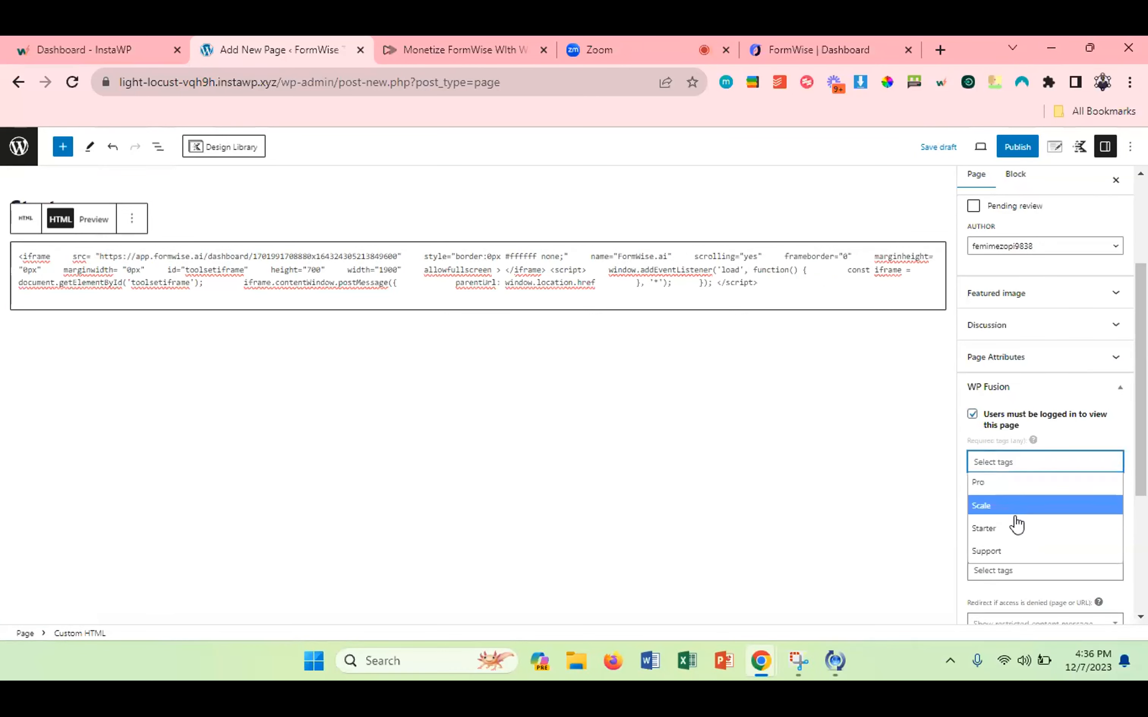
left_click(1012, 528)
left_click(1000, 531)
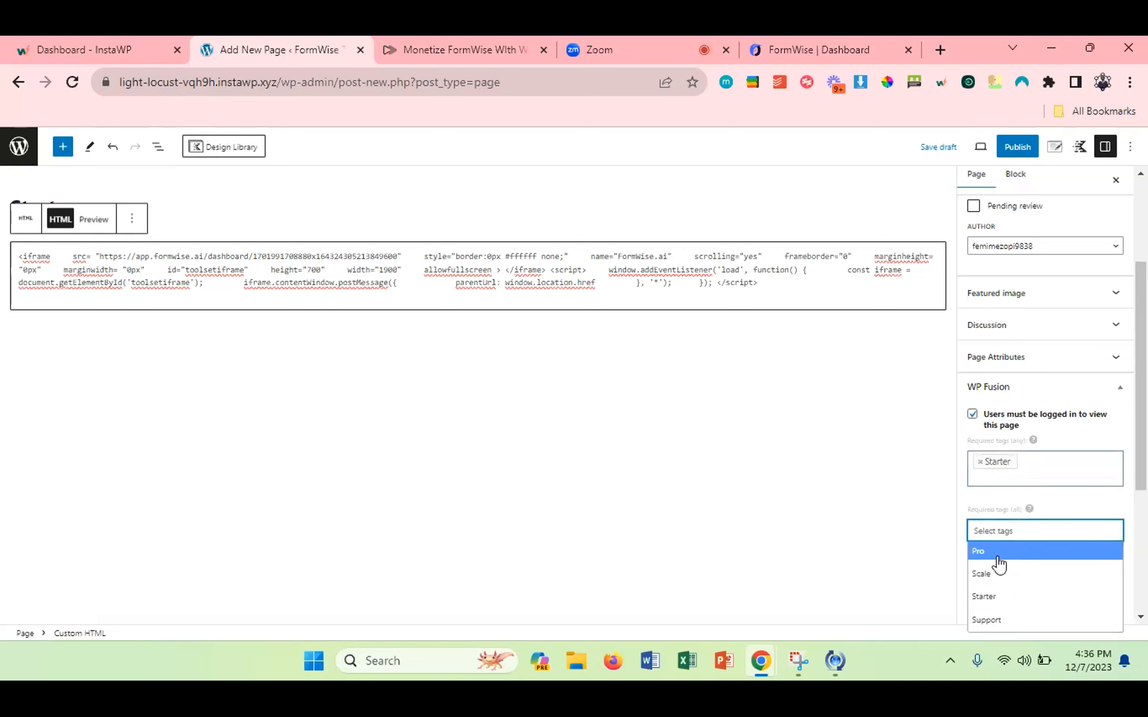
left_click(1001, 596)
Exclude contacts tagged Scale or Pro from the Starter page and enable refreshing tags if access is denied.
scroll(1040, 495, "down", 2)
left_click(1039, 495)
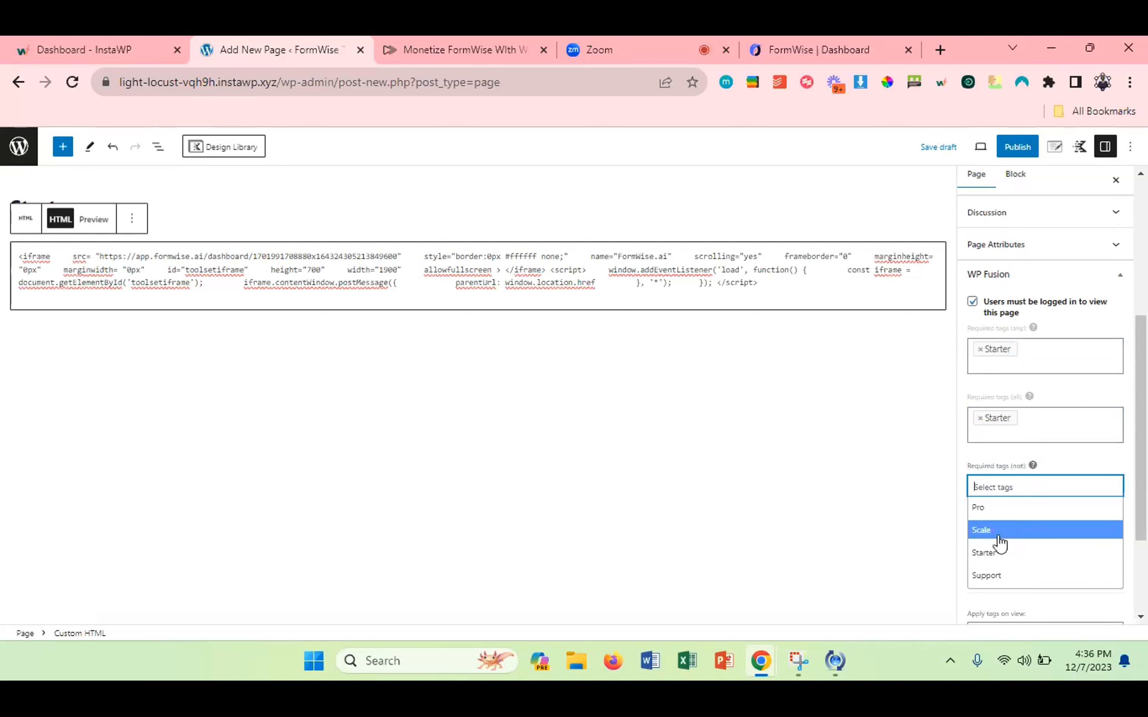
left_click(999, 531)
left_click(1050, 490)
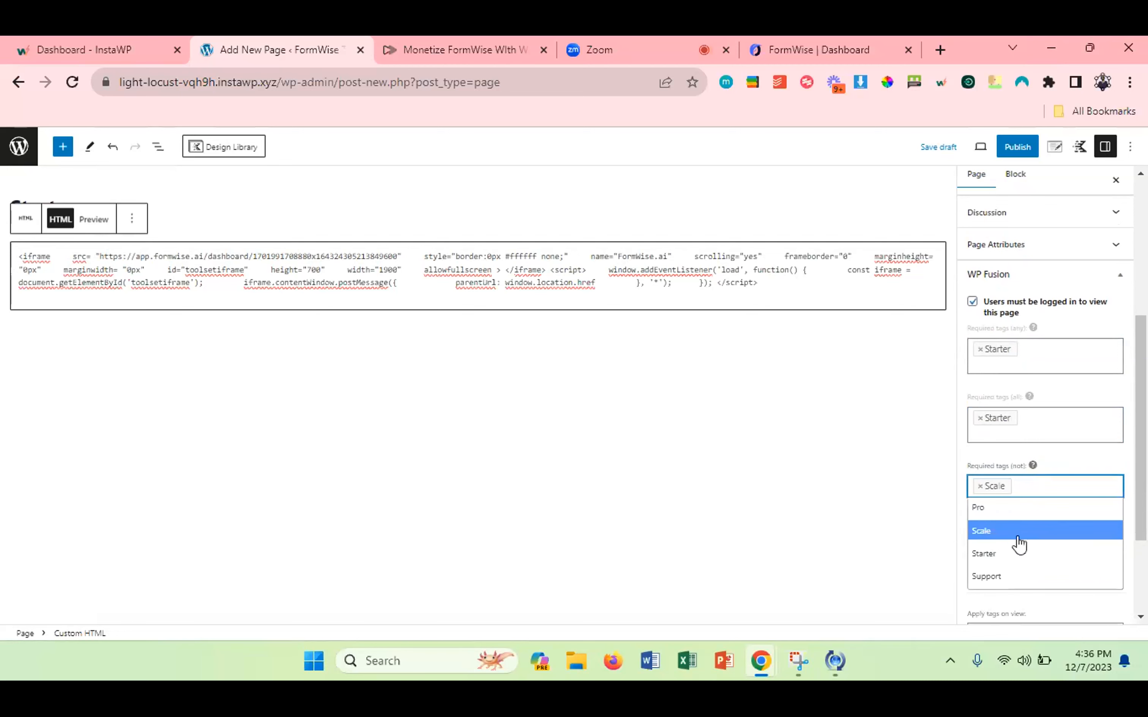
left_click(999, 508)
left_click(972, 587)
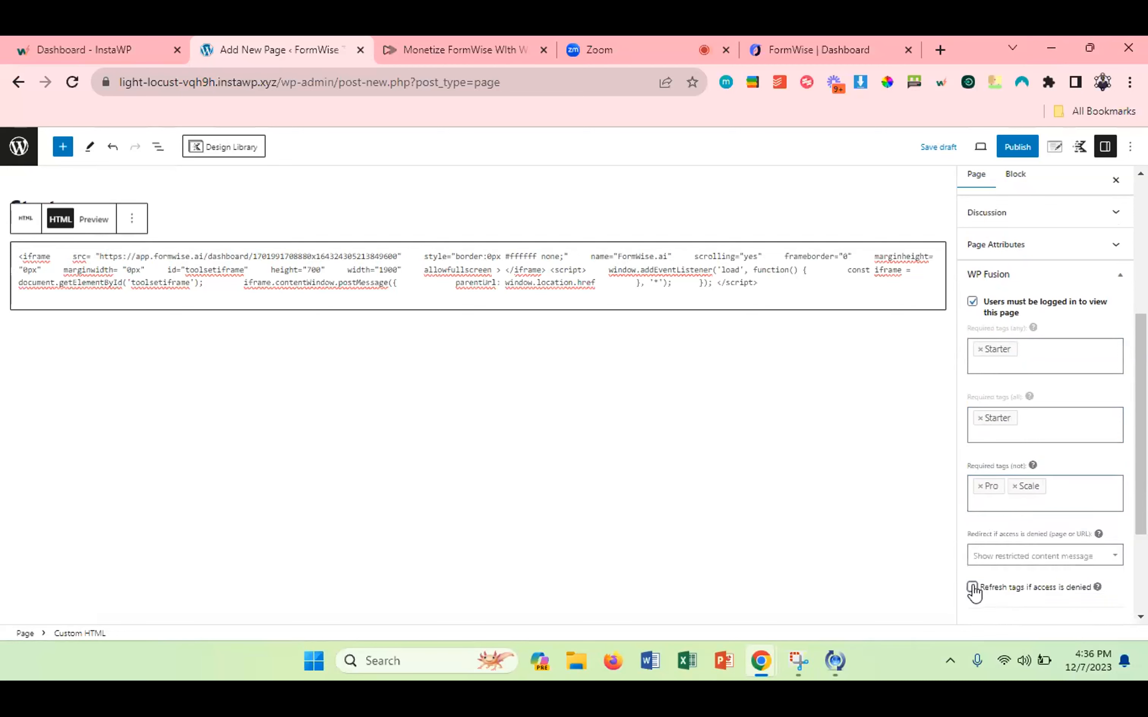
Publish the Starter page and return to the site's list of pages.
left_click(1018, 148)
left_click(1015, 147)
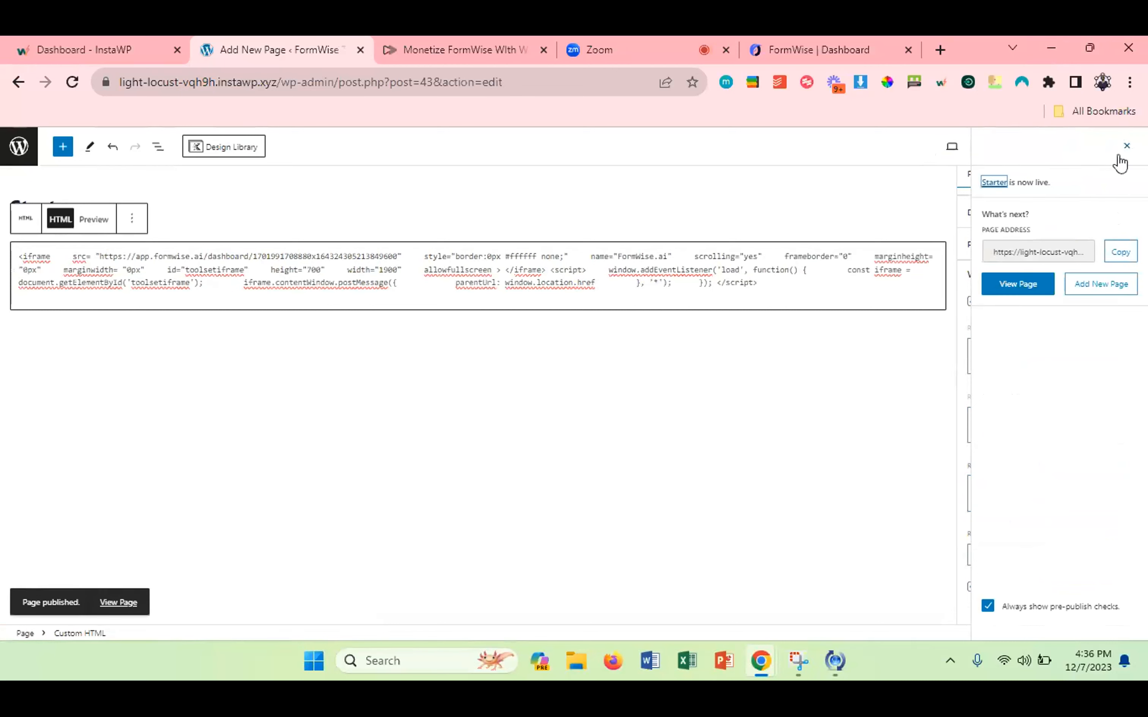
left_click(1126, 145)
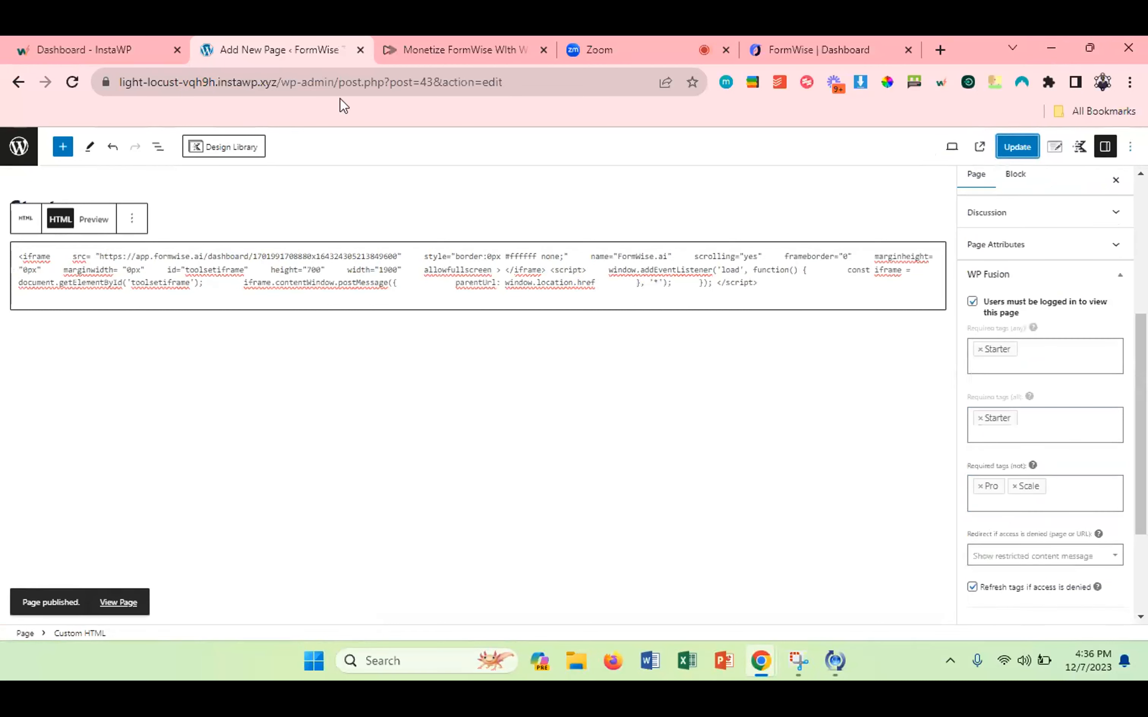
left_click(23, 138)
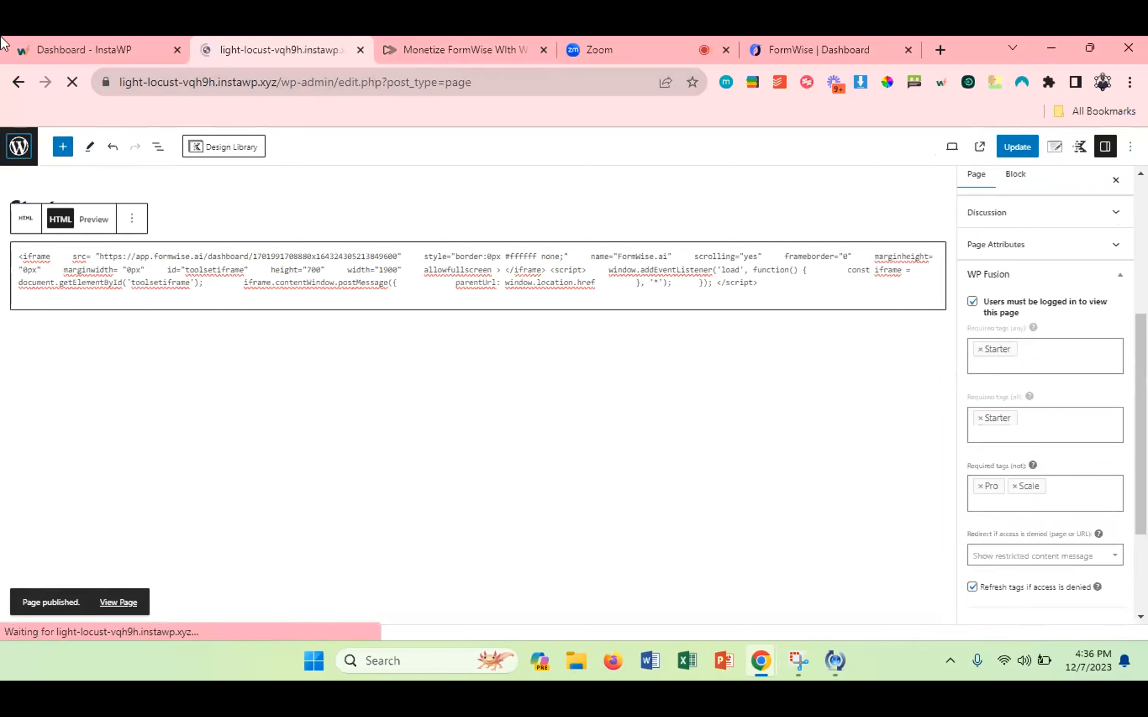
scroll(111, 273, "down", 3)
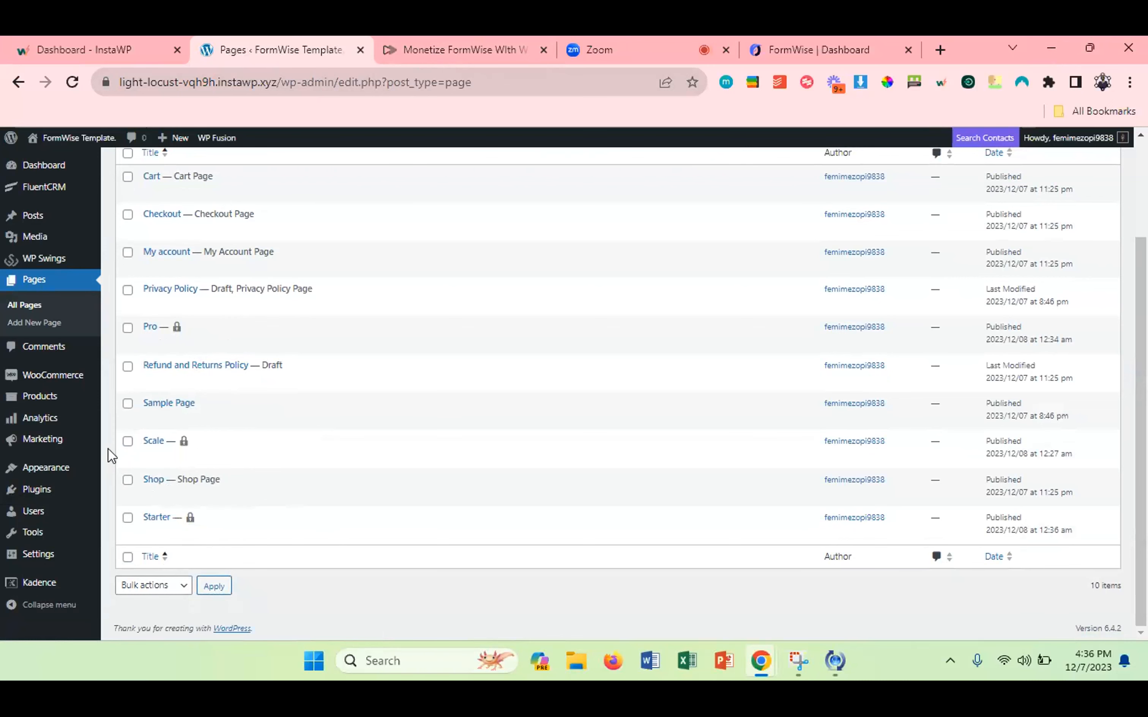
scroll(108, 436, "up", 3)
Open the live site's home page in a separate browser tab.
right_click(61, 137)
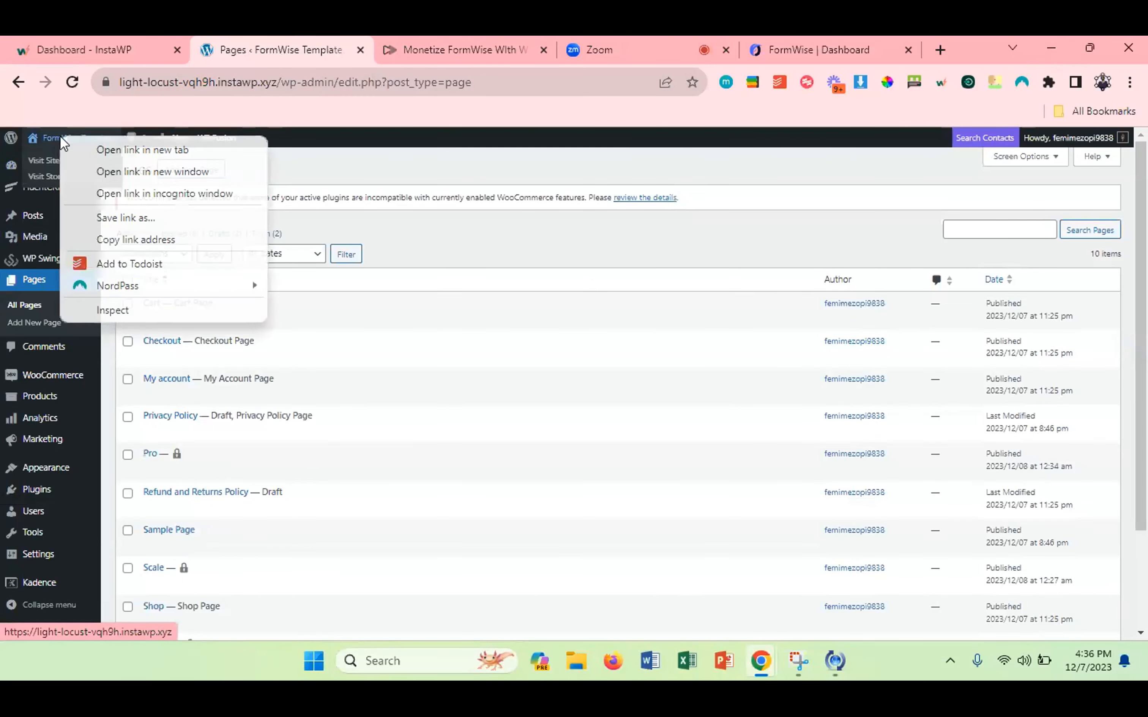
left_click(74, 143)
left_click(337, 38)
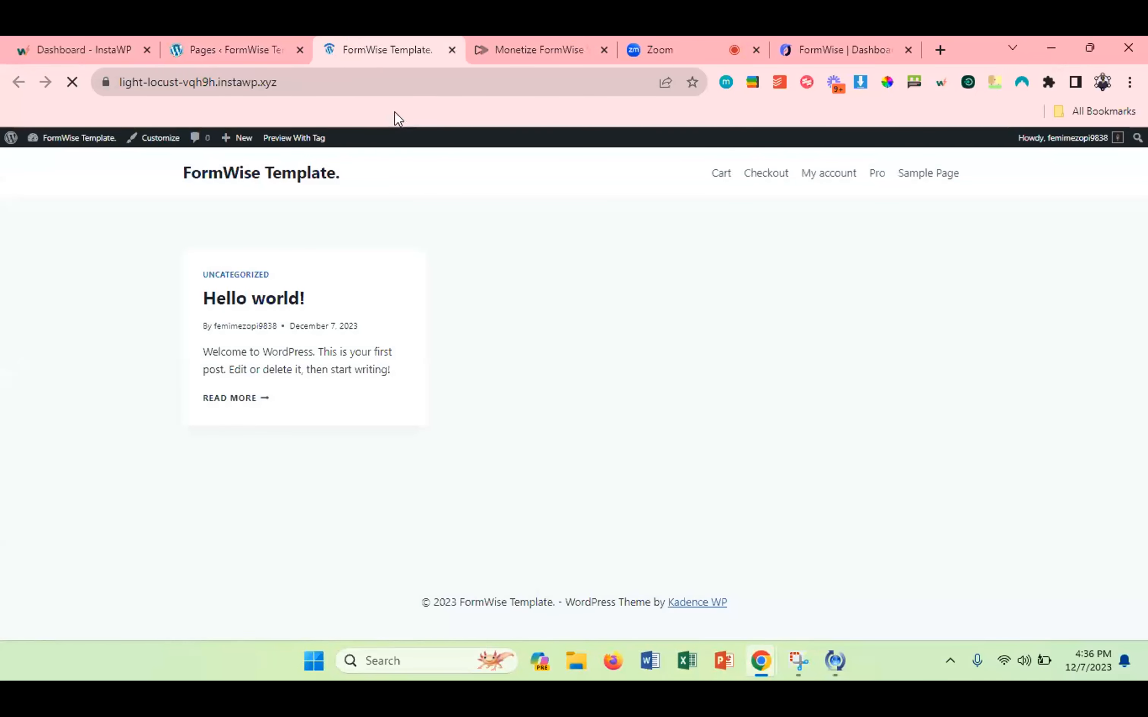
In the WordPress reading settings, make the static Shop page the homepage and save the changes.
left_click(264, 42)
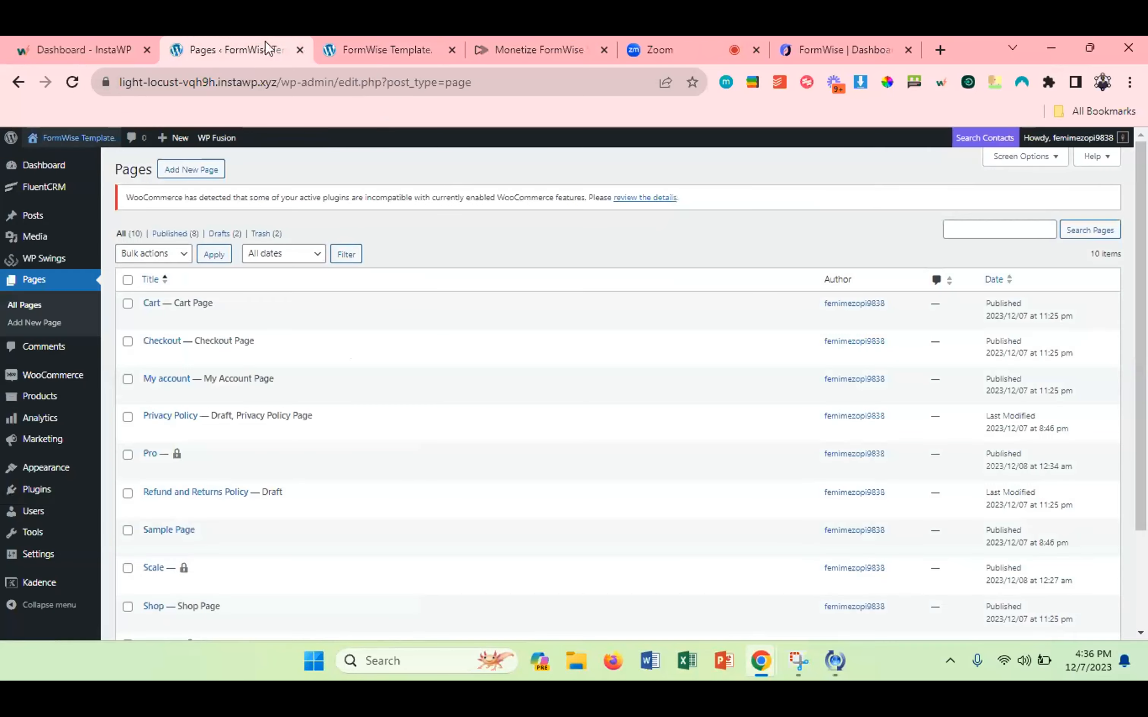
mouse_move(57, 552)
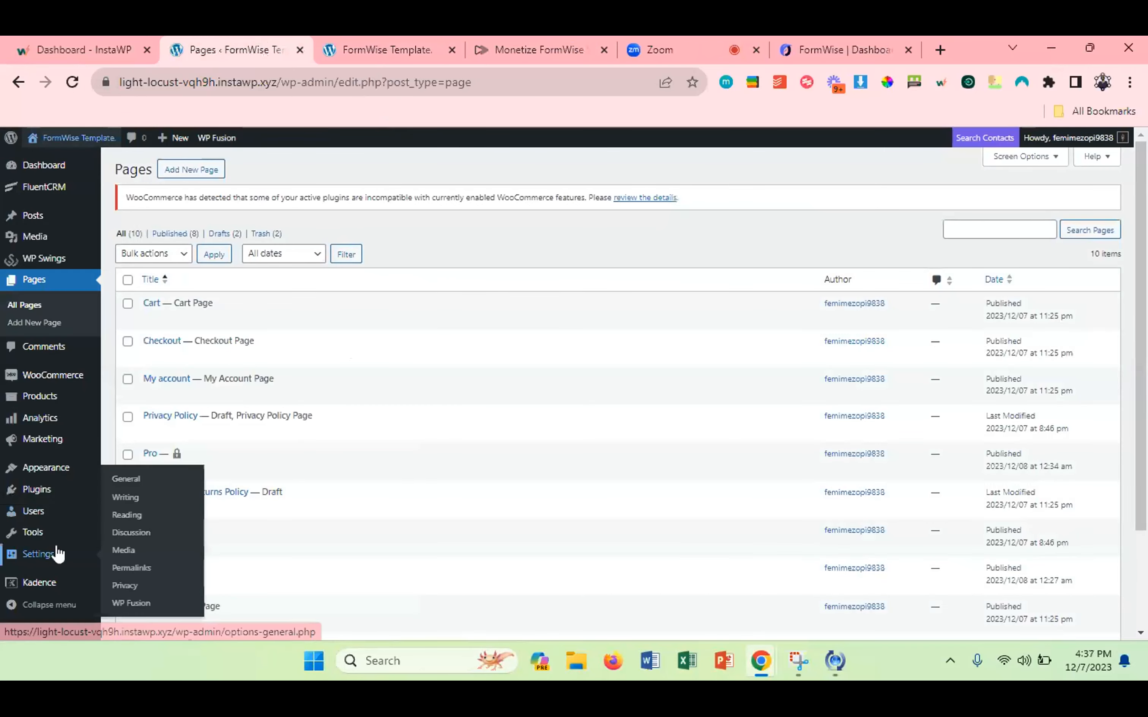
left_click(127, 516)
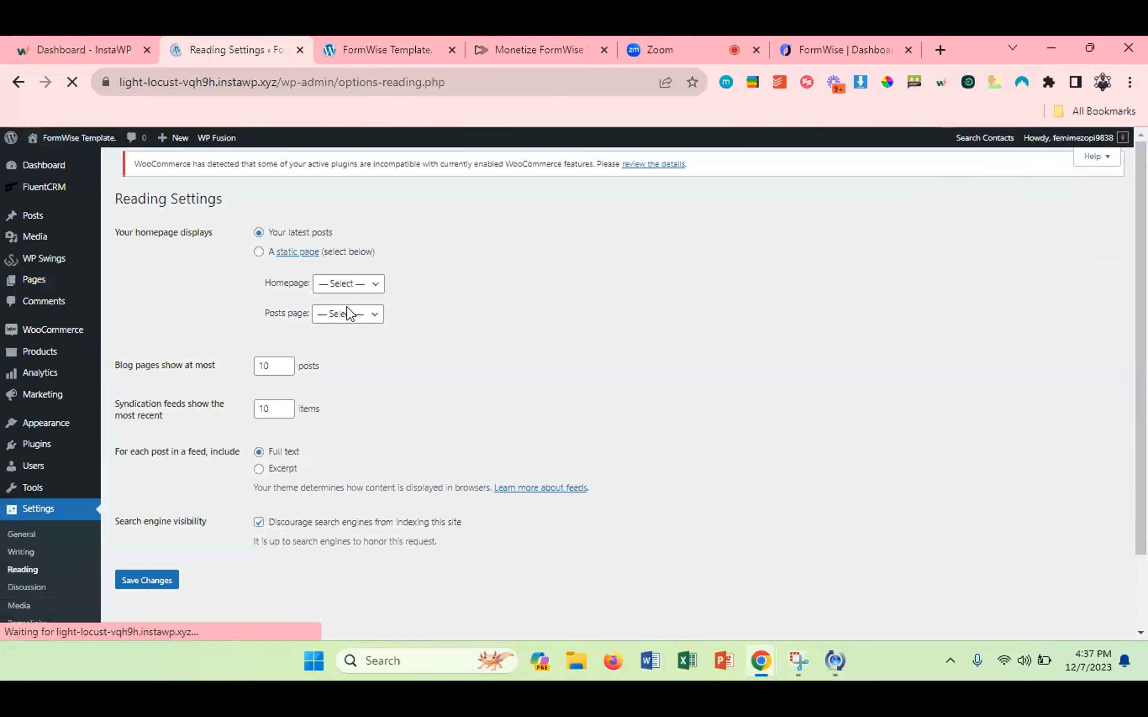
left_click(335, 291)
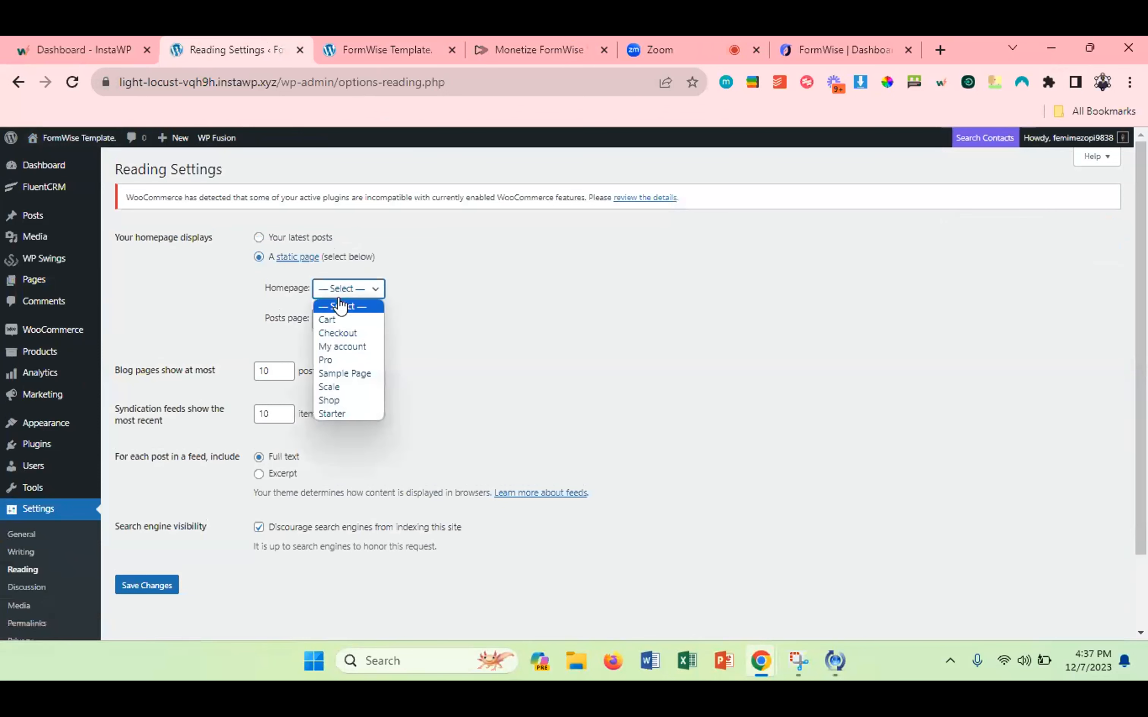
left_click(352, 399)
left_click(152, 585)
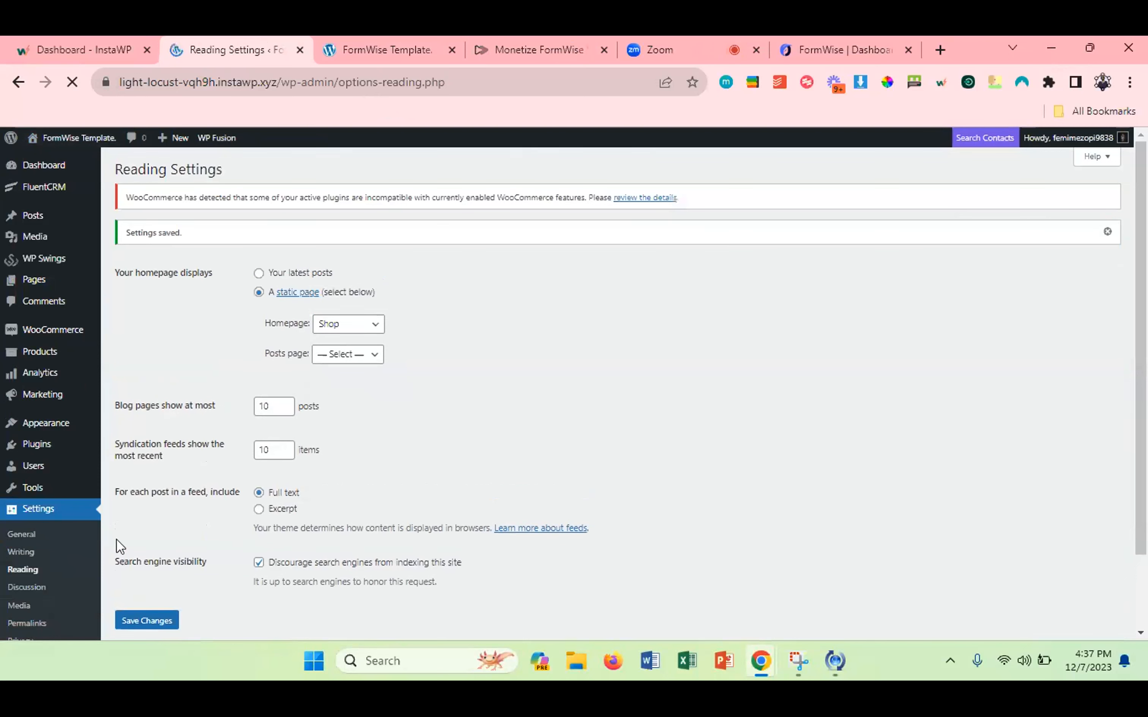
Reload the live site and review the products on its Shop homepage.
left_click(382, 49)
left_click(77, 78)
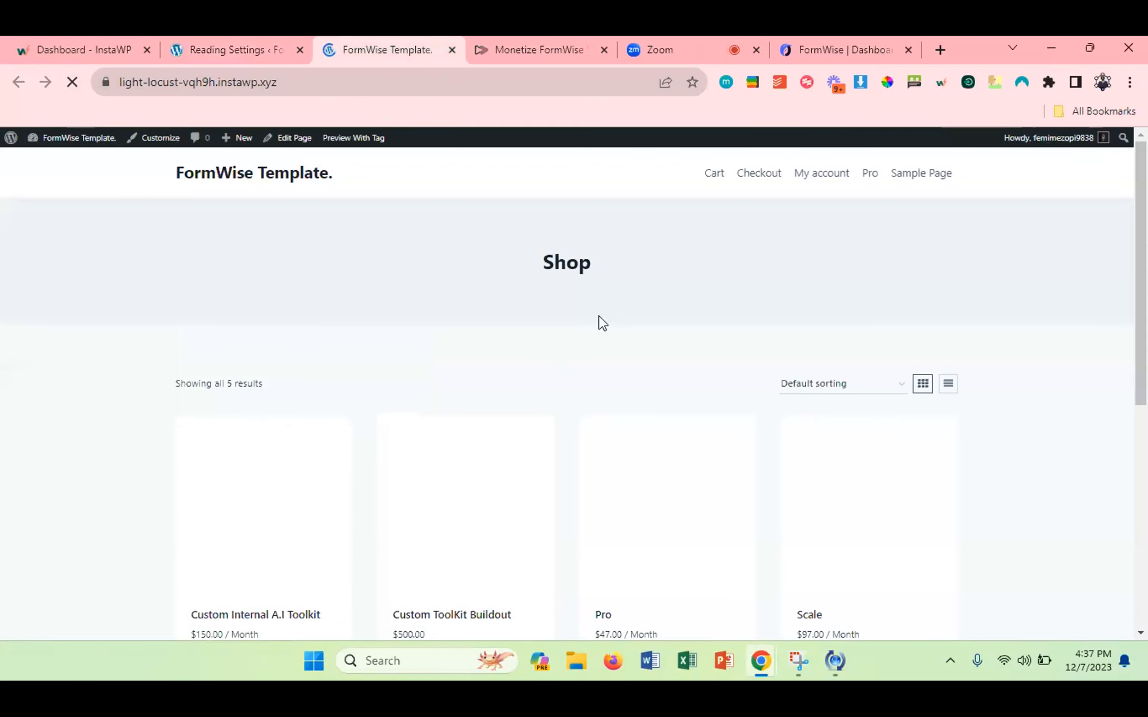
scroll(576, 306, "down", 6)
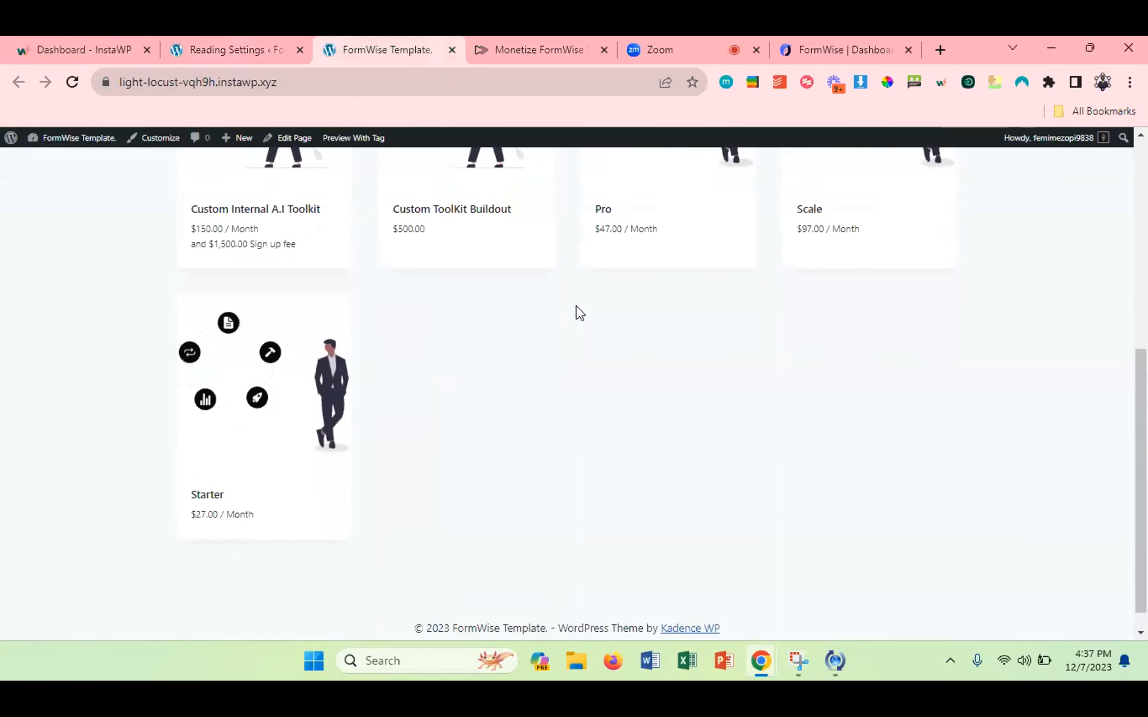
scroll(576, 306, "up", 6)
scroll(575, 306, "down", 4)
scroll(579, 313, "up", 5)
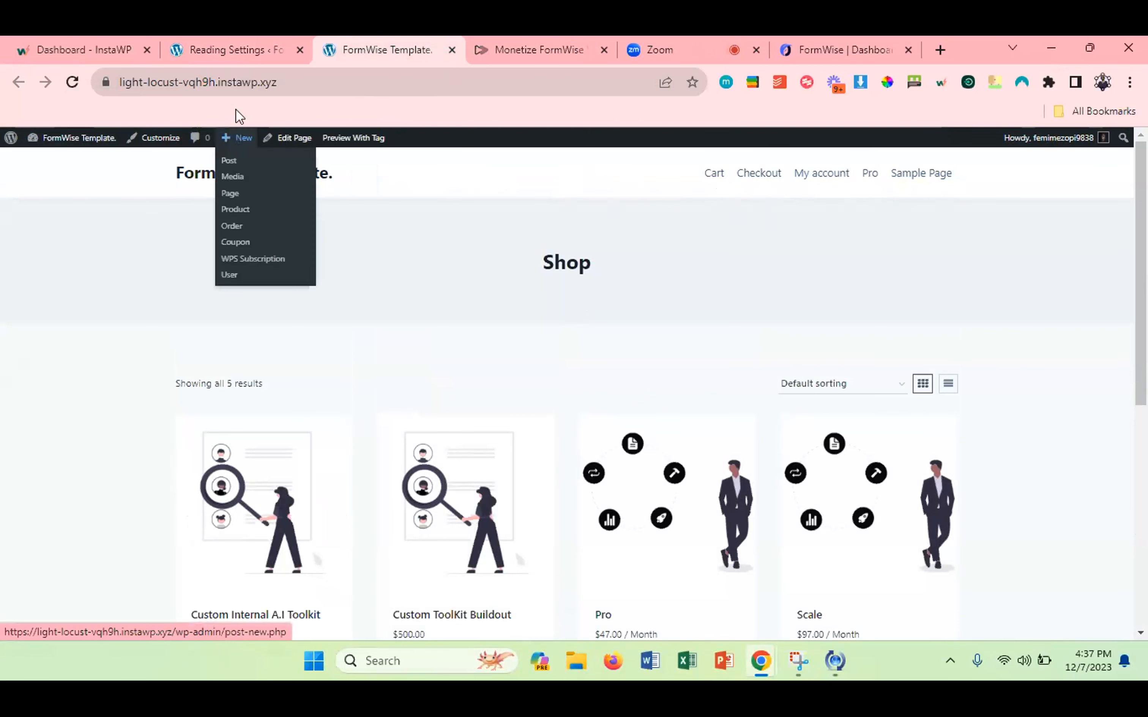
Create a navigation menu named Main Menu with Primary and Mobile as its display locations, dismissing the password manager's save offer.
left_click(204, 44)
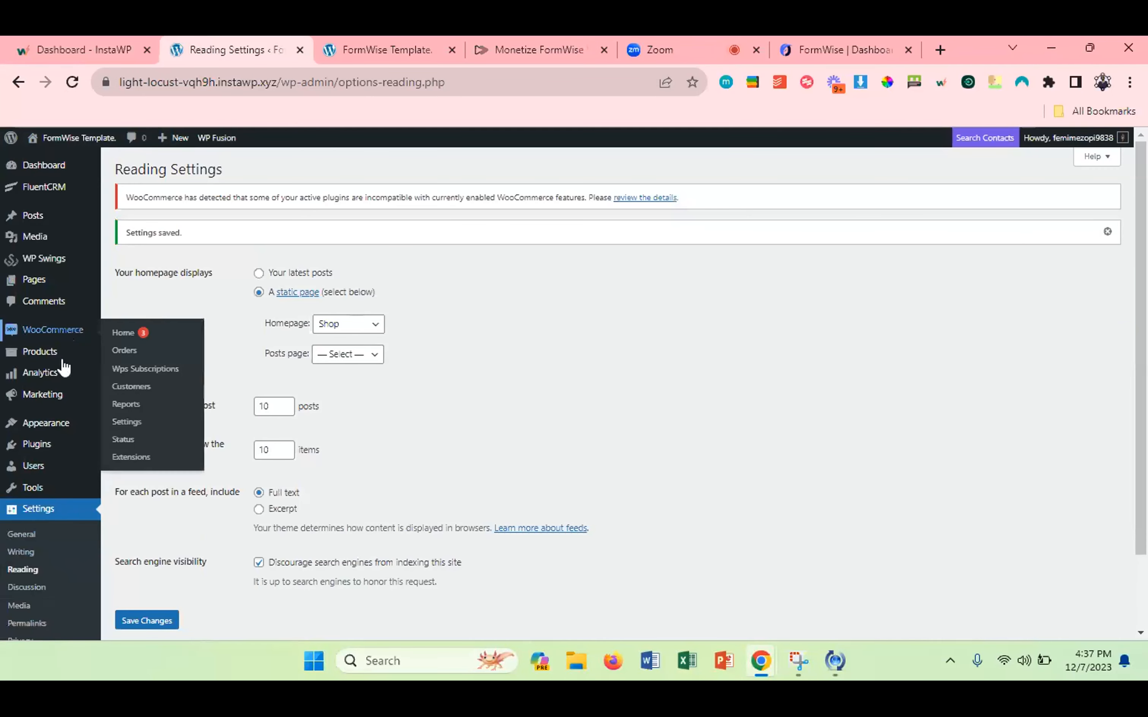
mouse_move(45, 340)
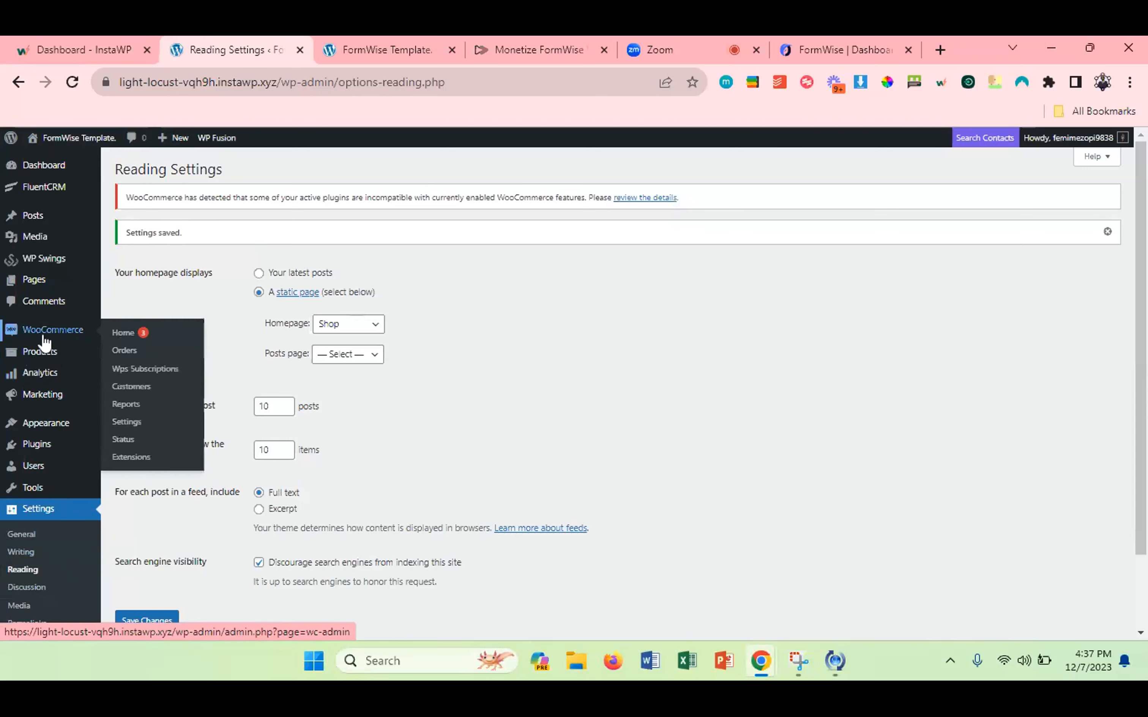
scroll(43, 338, "down", 1)
mouse_move(33, 375)
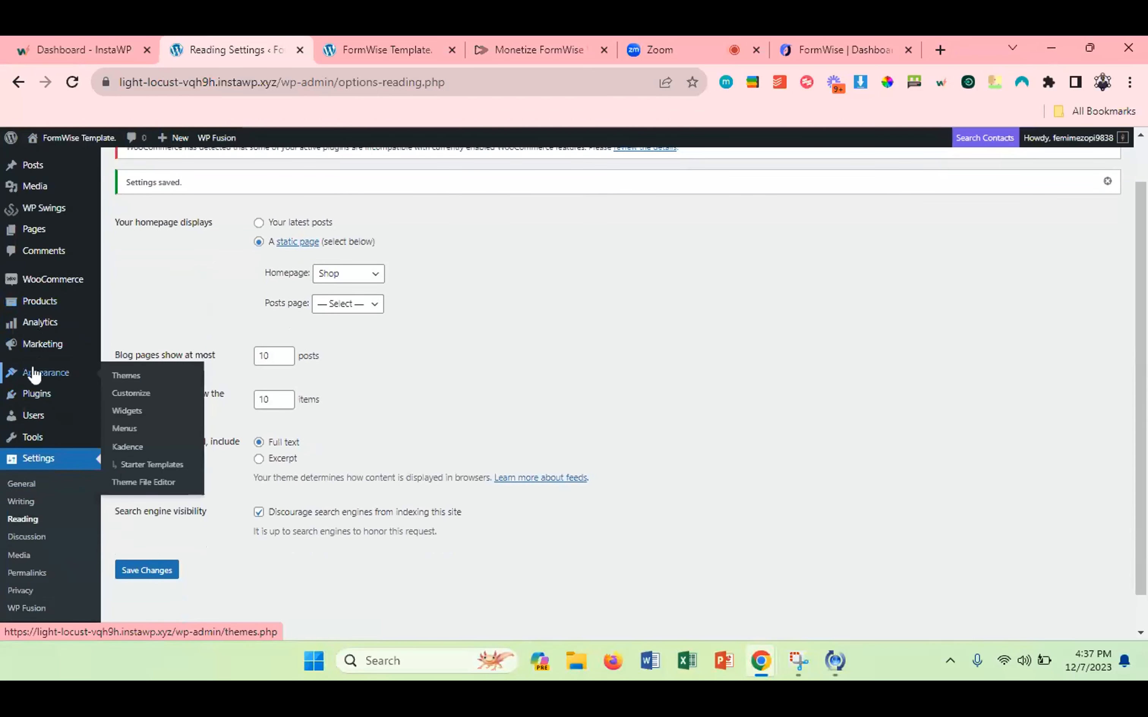
left_click(189, 429)
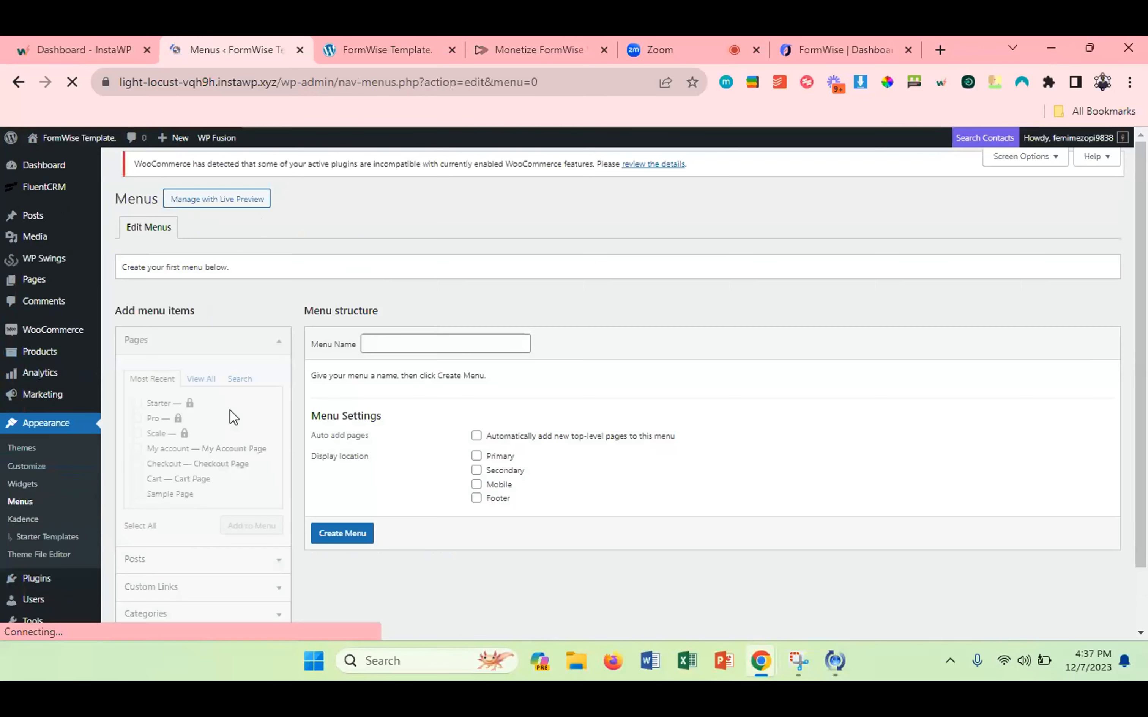
left_click(419, 353)
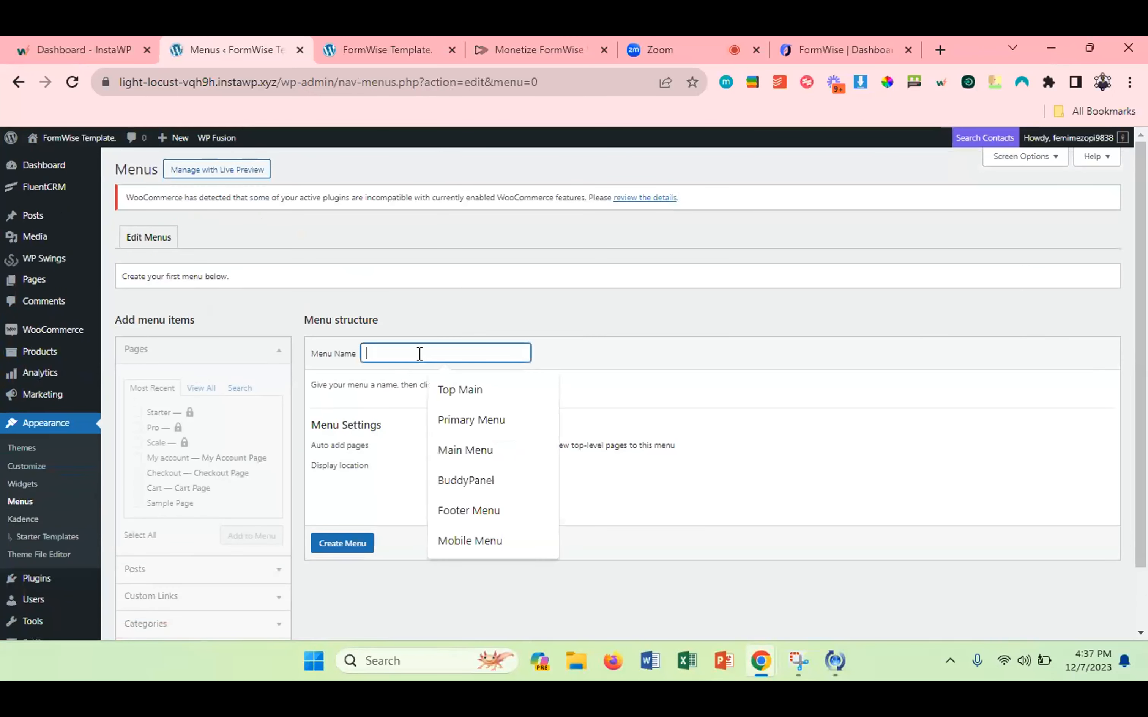
left_click(469, 451)
left_click(477, 466)
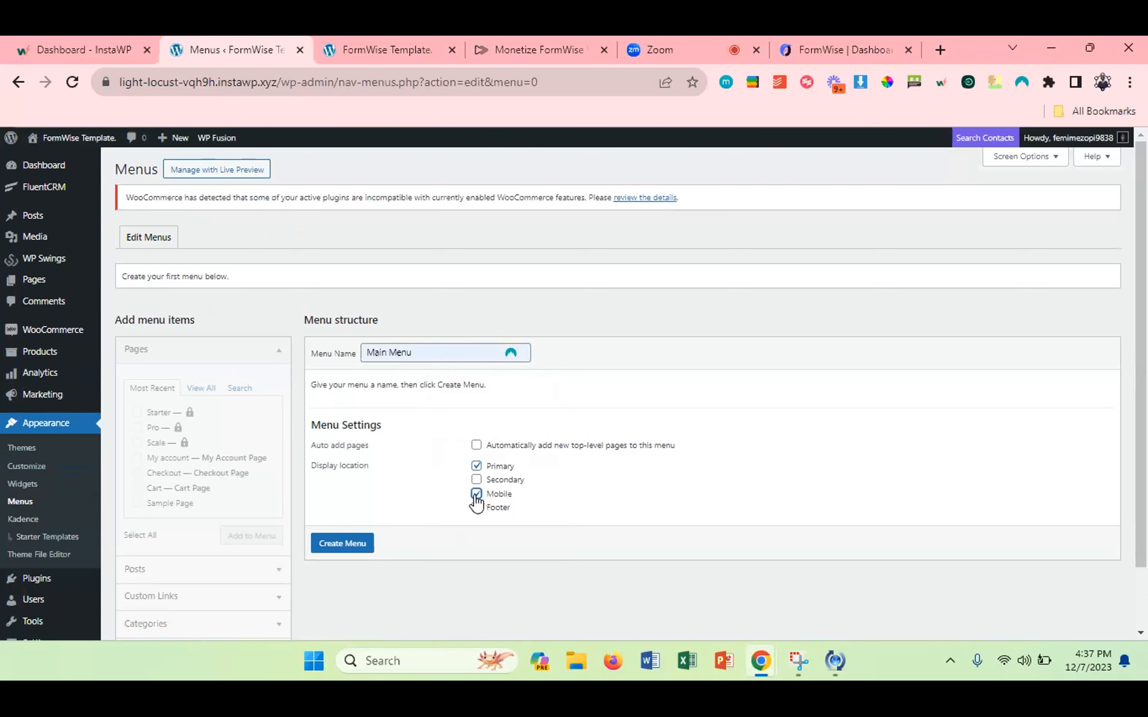
left_click(343, 544)
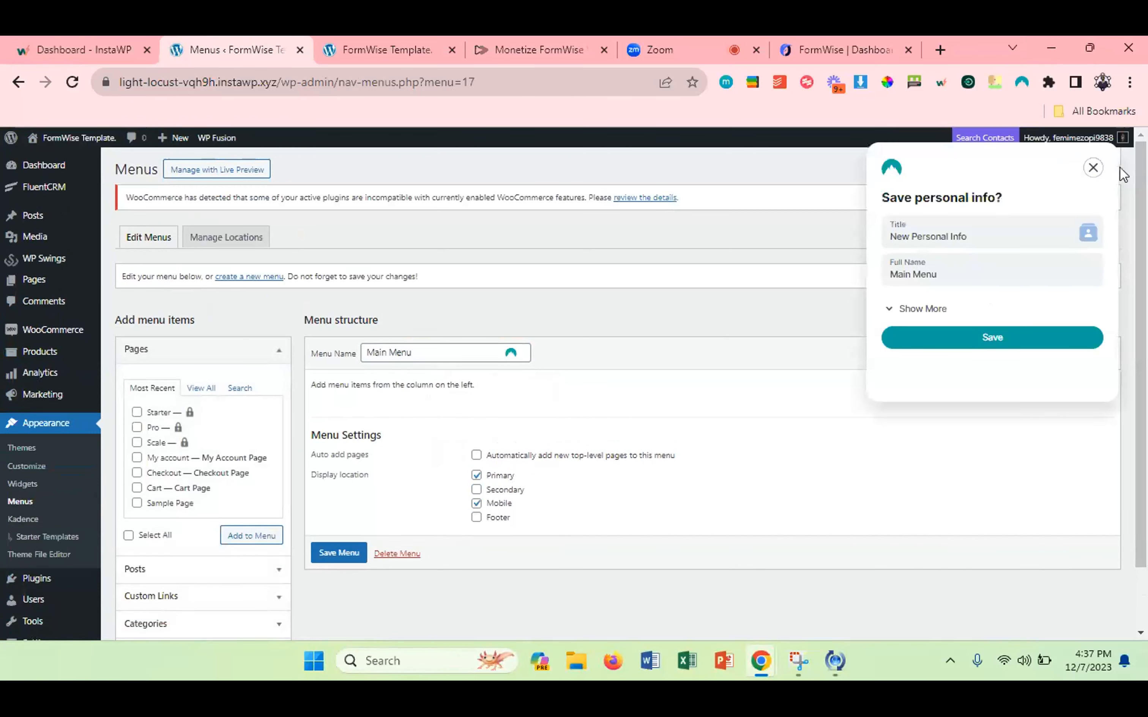
left_click(1092, 169)
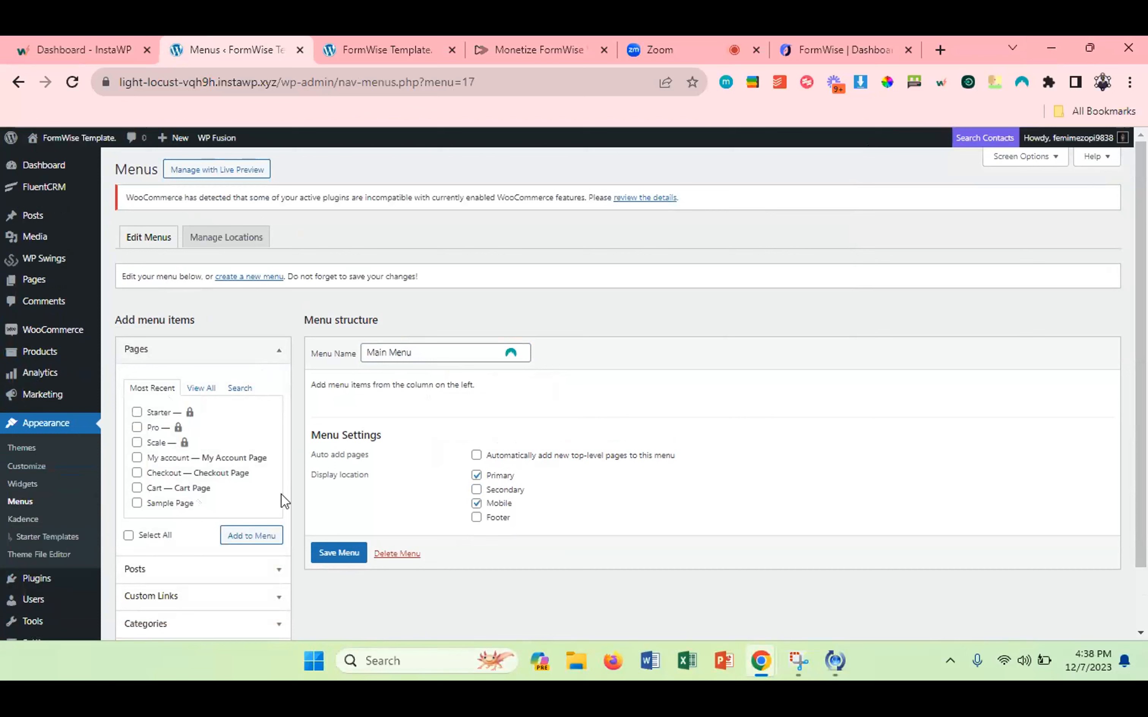
Add the Starter, Pro, Scale, My account, Checkout and Cart pages to Main Menu.
left_click(201, 388)
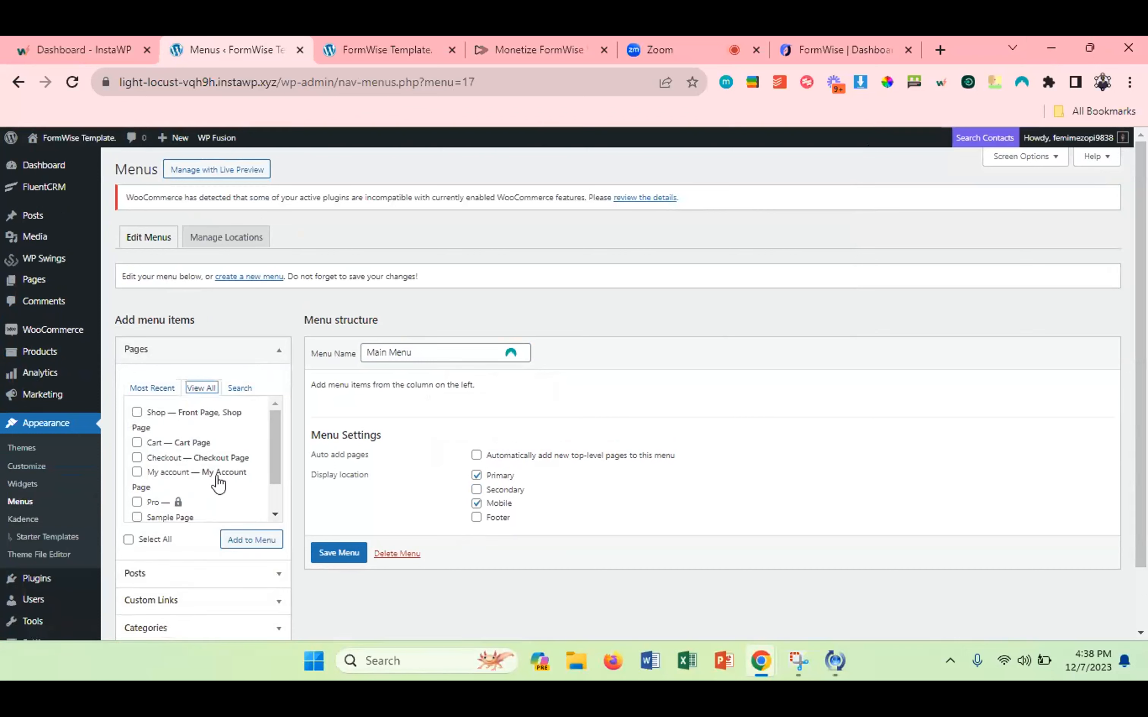
left_click(142, 388)
left_click(137, 443)
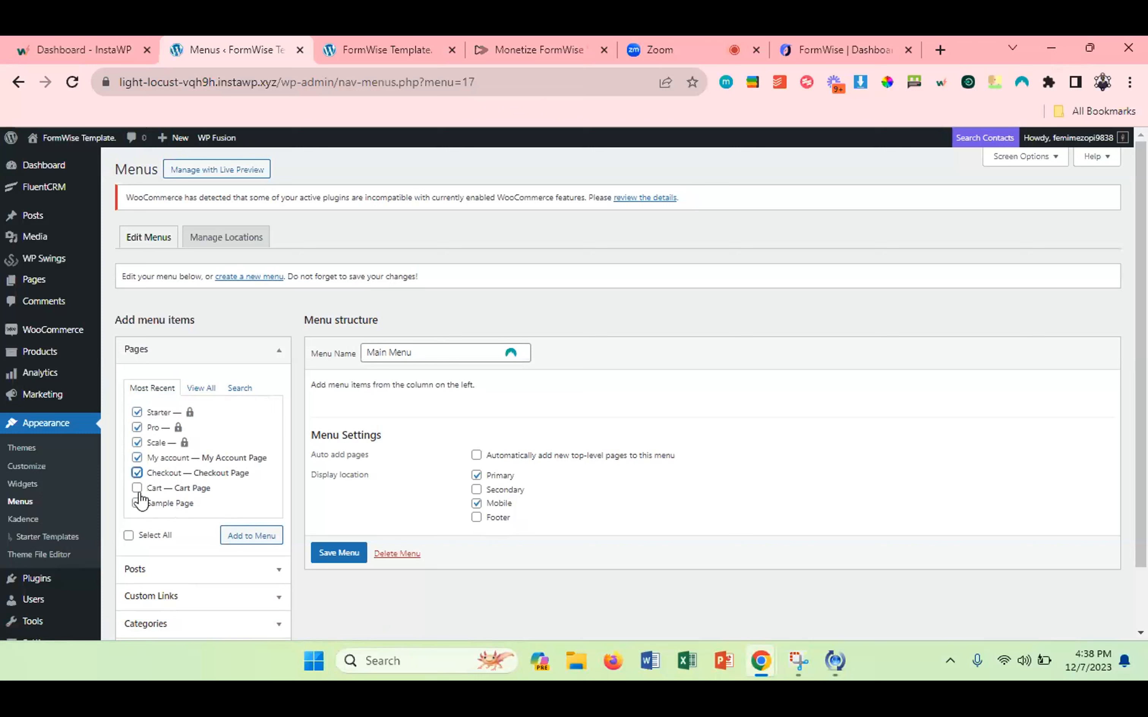
left_click(245, 541)
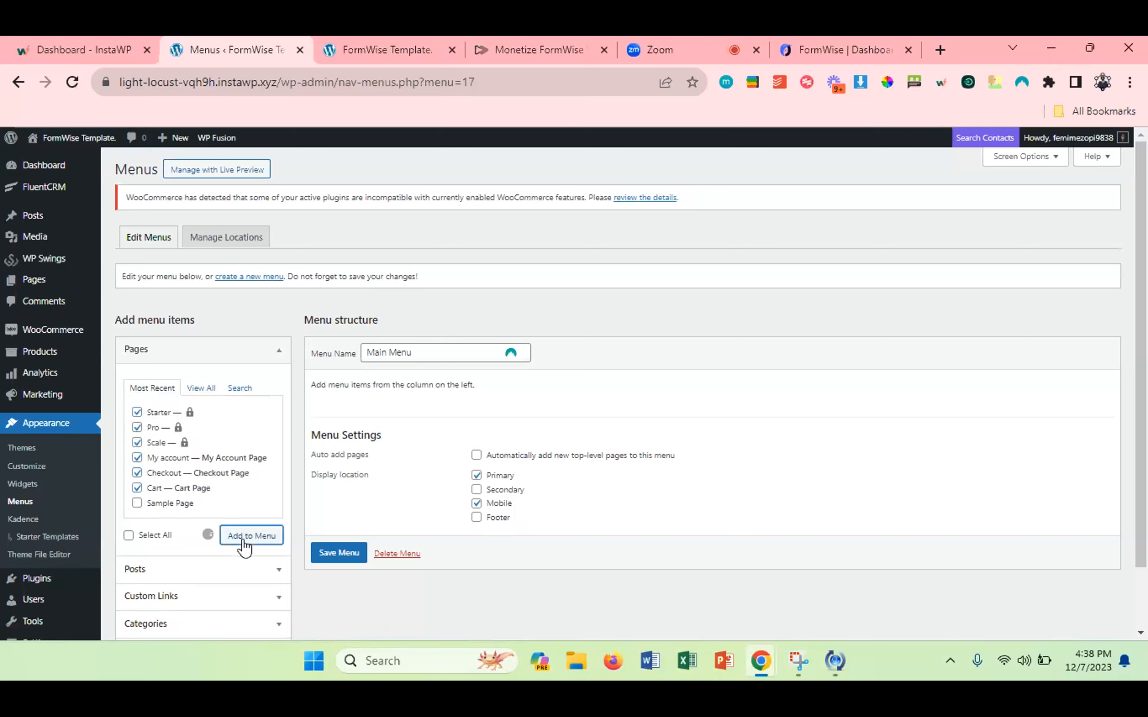
Add the Shop page to Main Menu and place it as the first item.
scroll(458, 451, "down", 2)
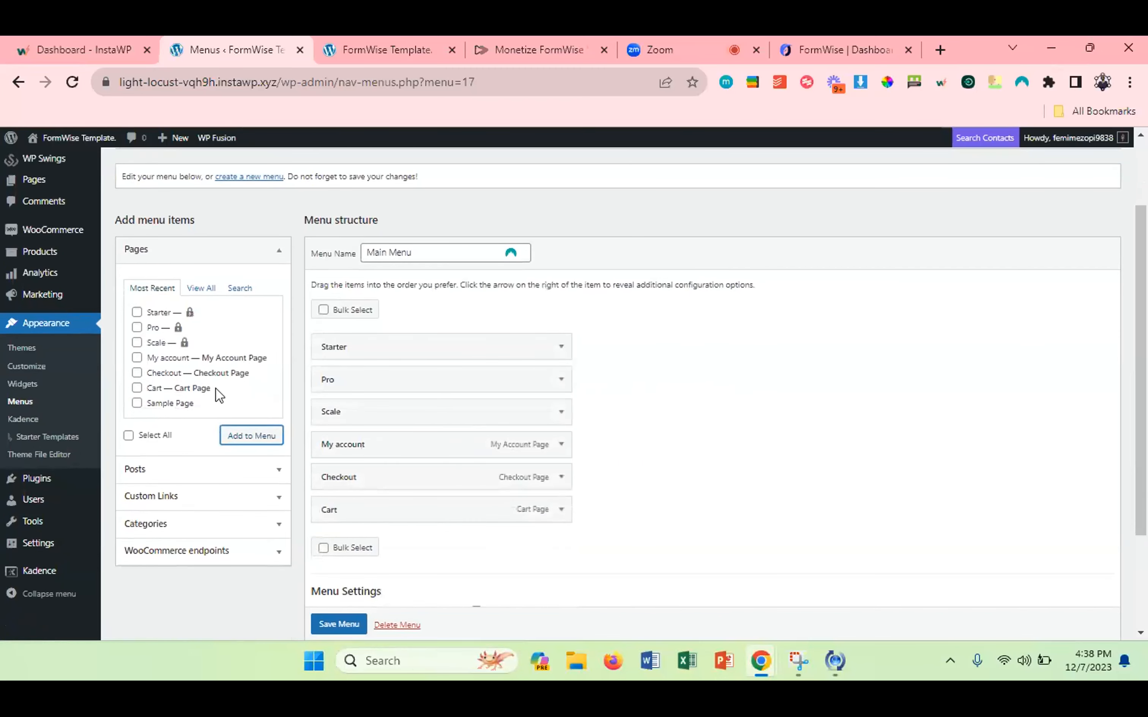
left_click(201, 288)
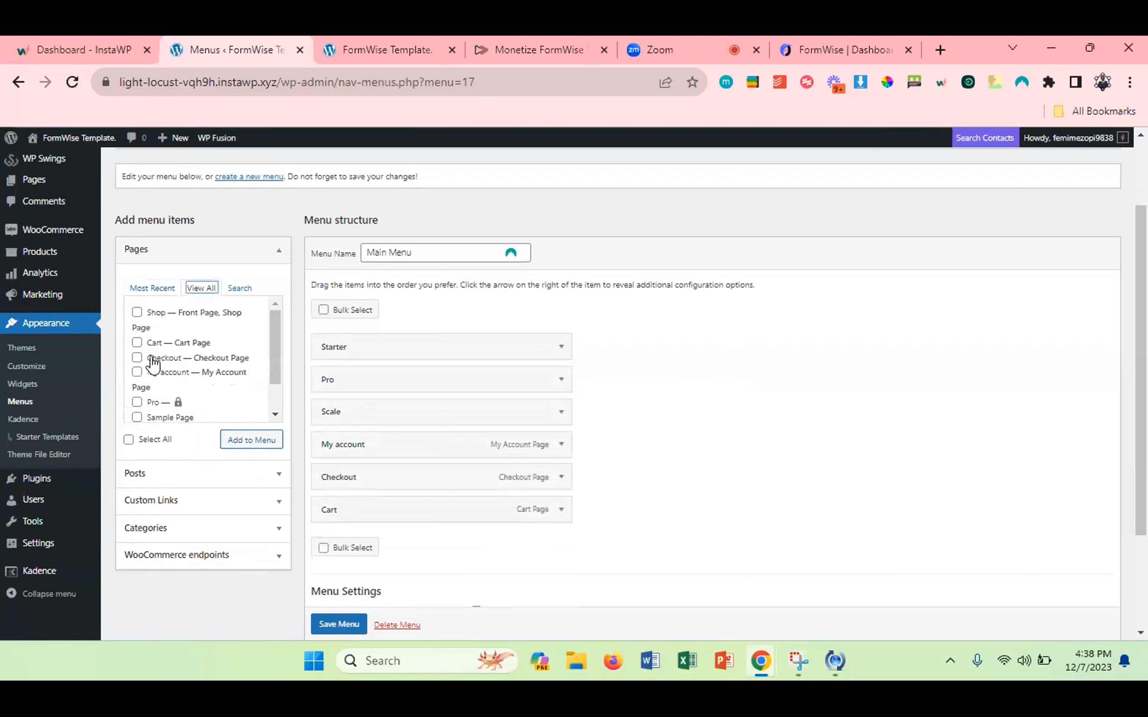
left_click(137, 313)
left_click(236, 443)
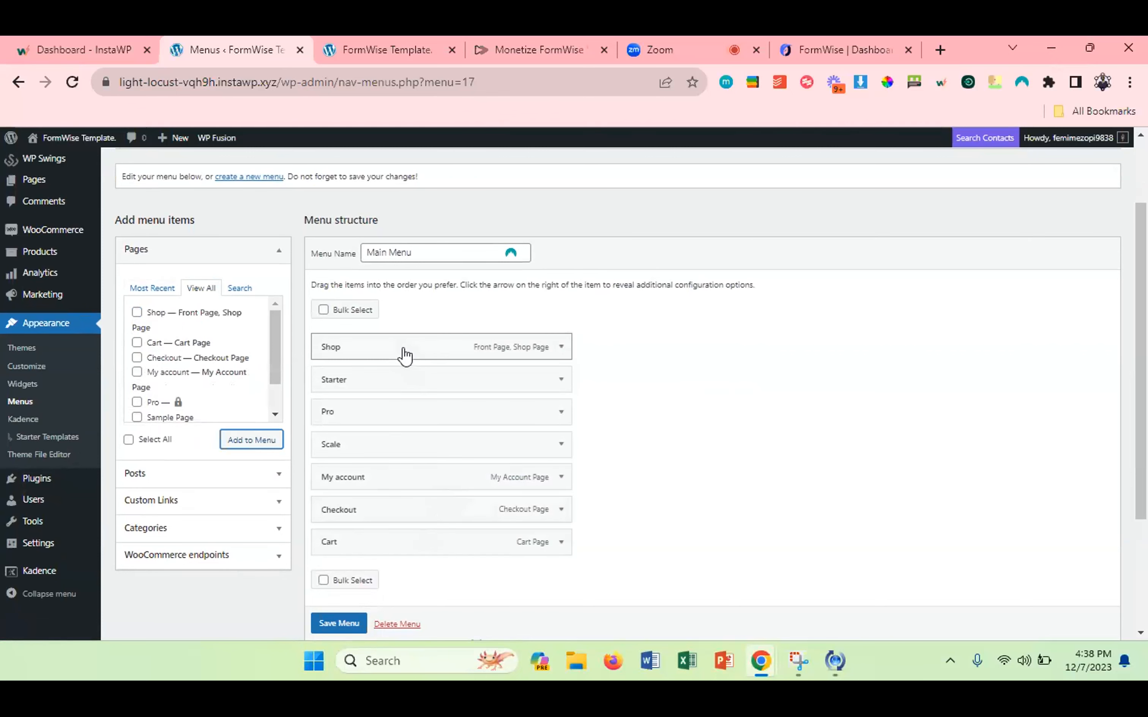
Save Main Menu with its seven page links and the Primary and Mobile display locations.
scroll(371, 594, "down", 2)
scroll(335, 631, "down", 1)
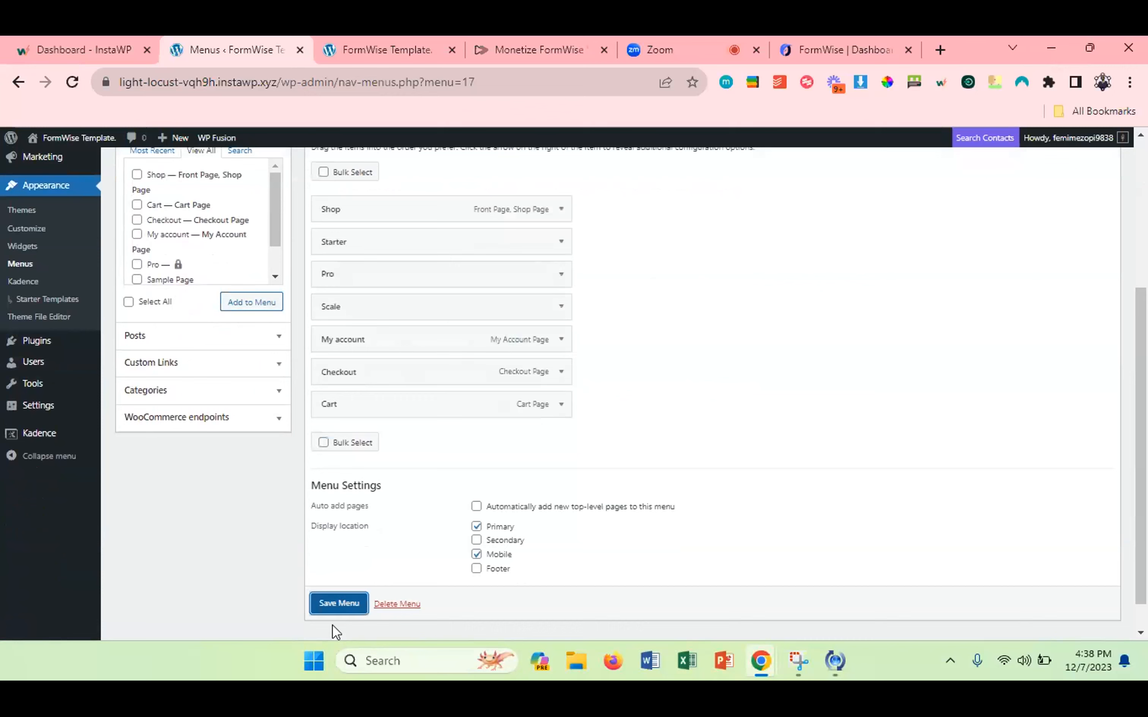
left_click(337, 604)
scroll(337, 602, "down", 1)
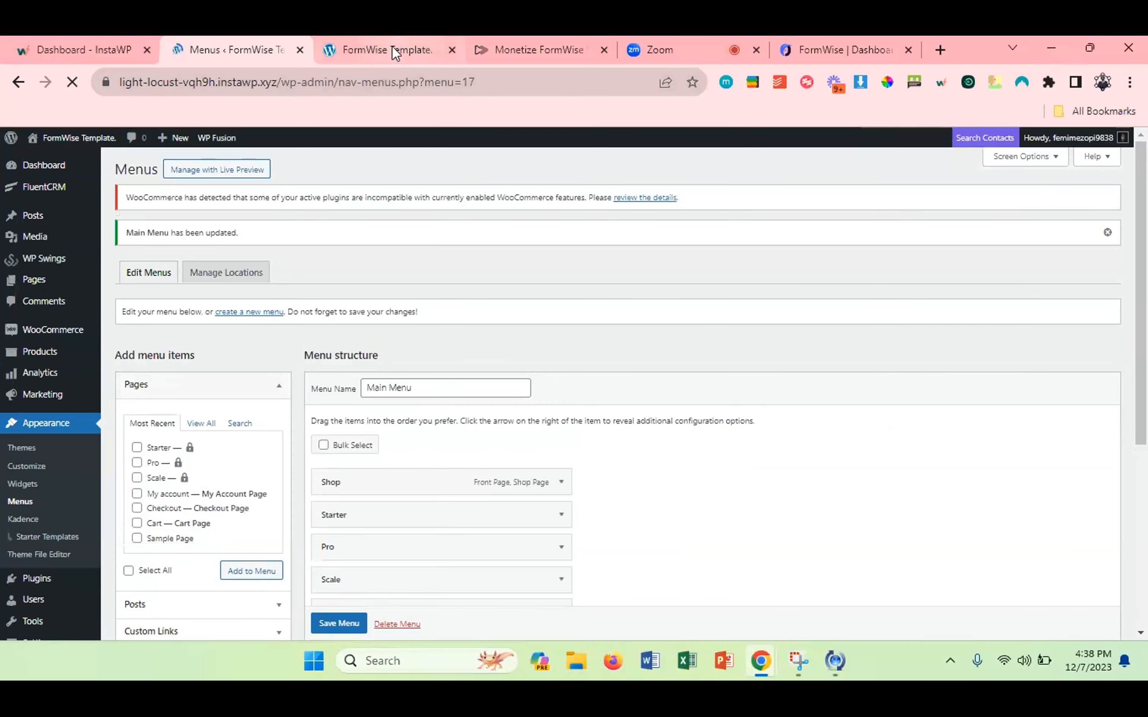
Reload the live site and check the navigation links in the header of its Shop homepage.
left_click(391, 46)
left_click(72, 83)
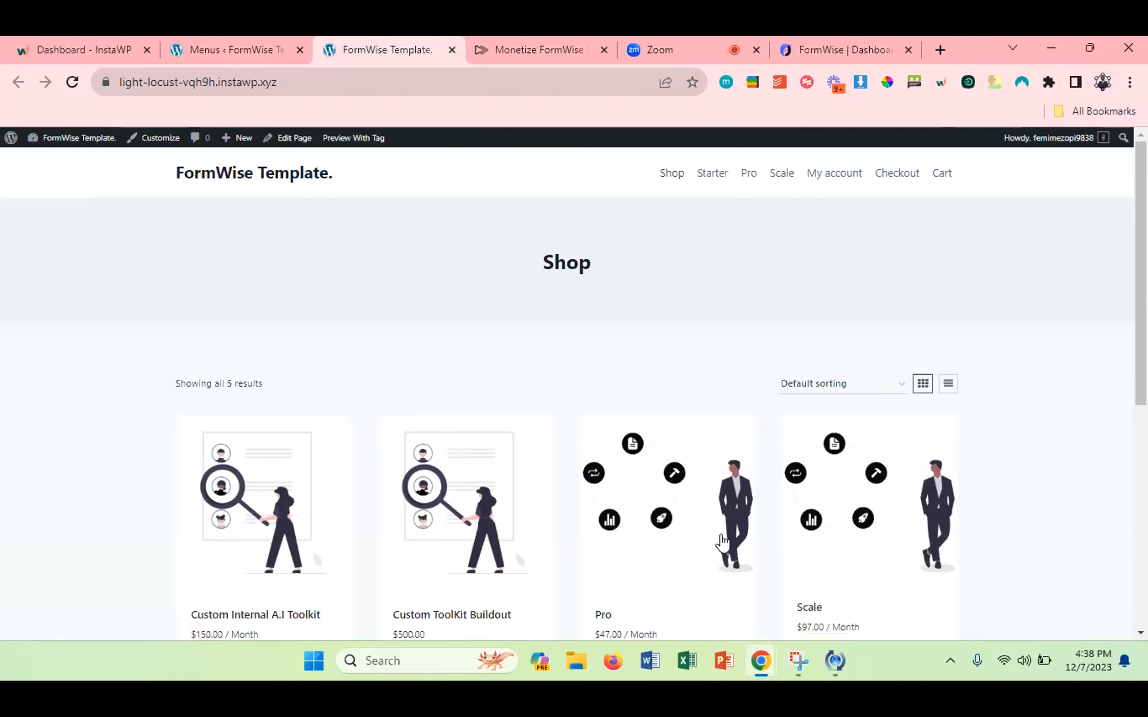
scroll(536, 361, "down", 1)
scroll(538, 364, "up", 1)
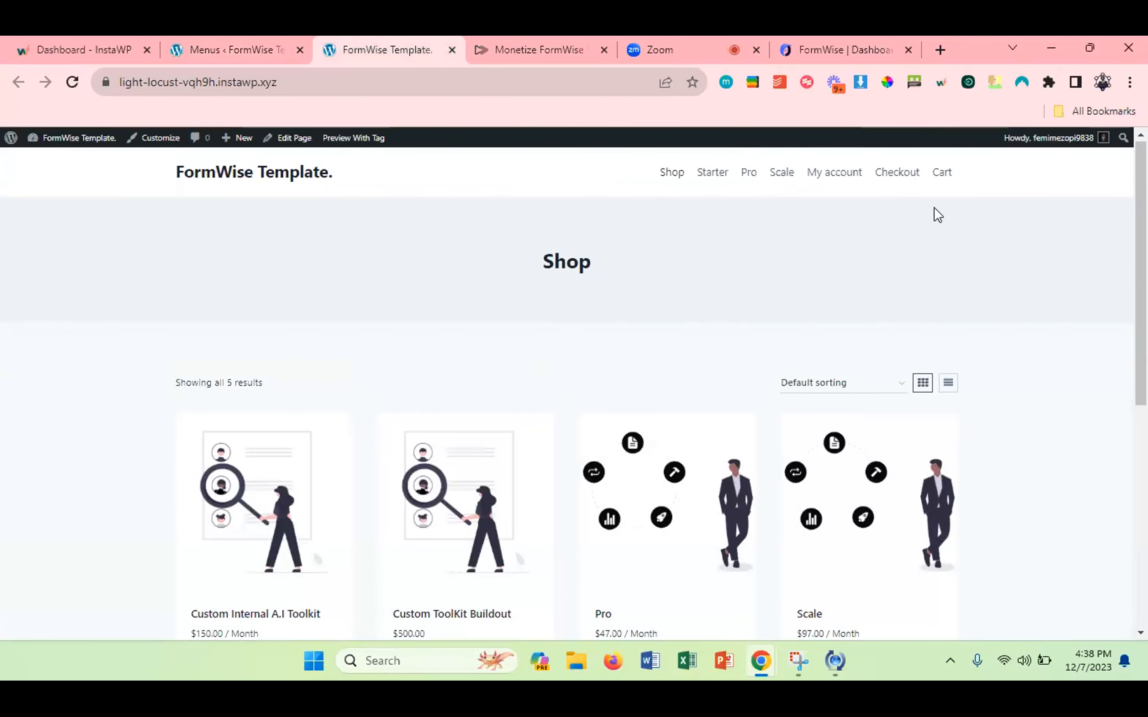
Check the Cart, Checkout and My account pages through the live site's navigation.
left_click(944, 172)
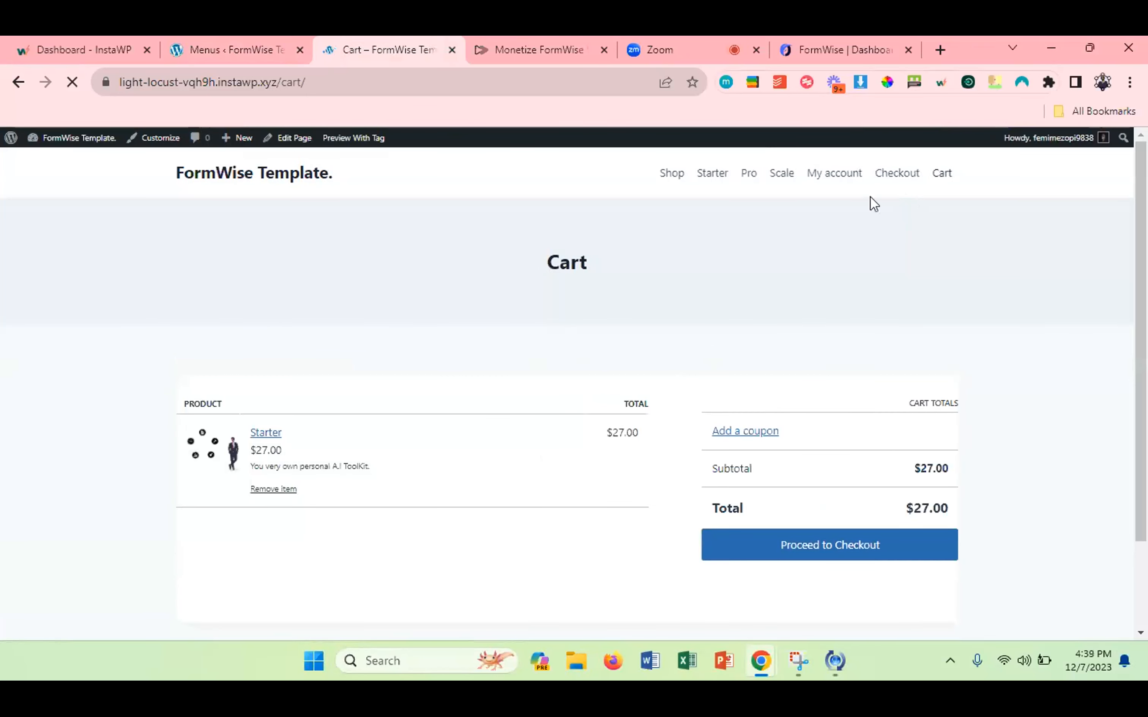
left_click(895, 173)
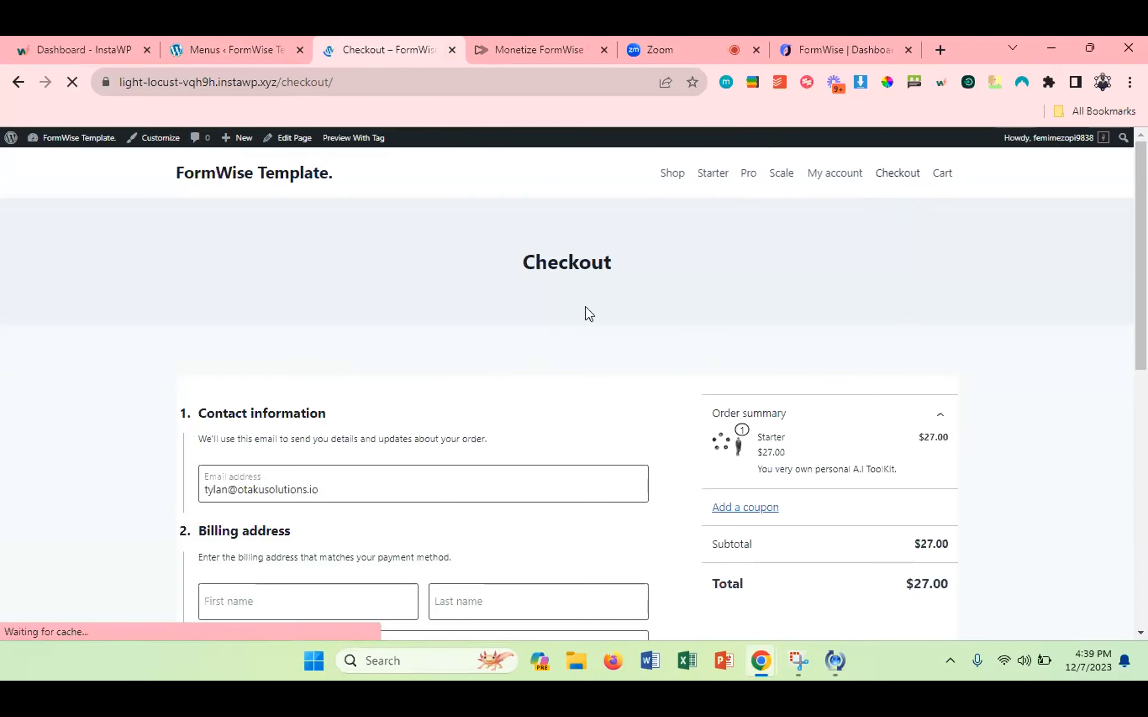
scroll(586, 307, "down", 7)
scroll(585, 307, "up", 6)
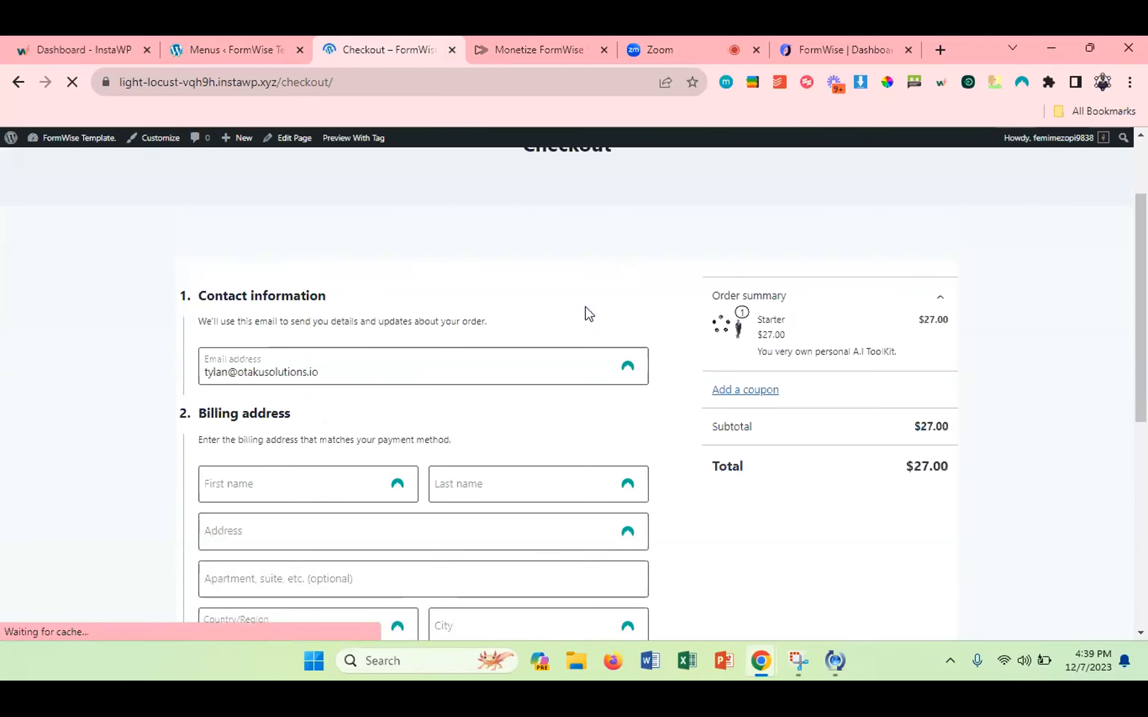
scroll(585, 315, "up", 2)
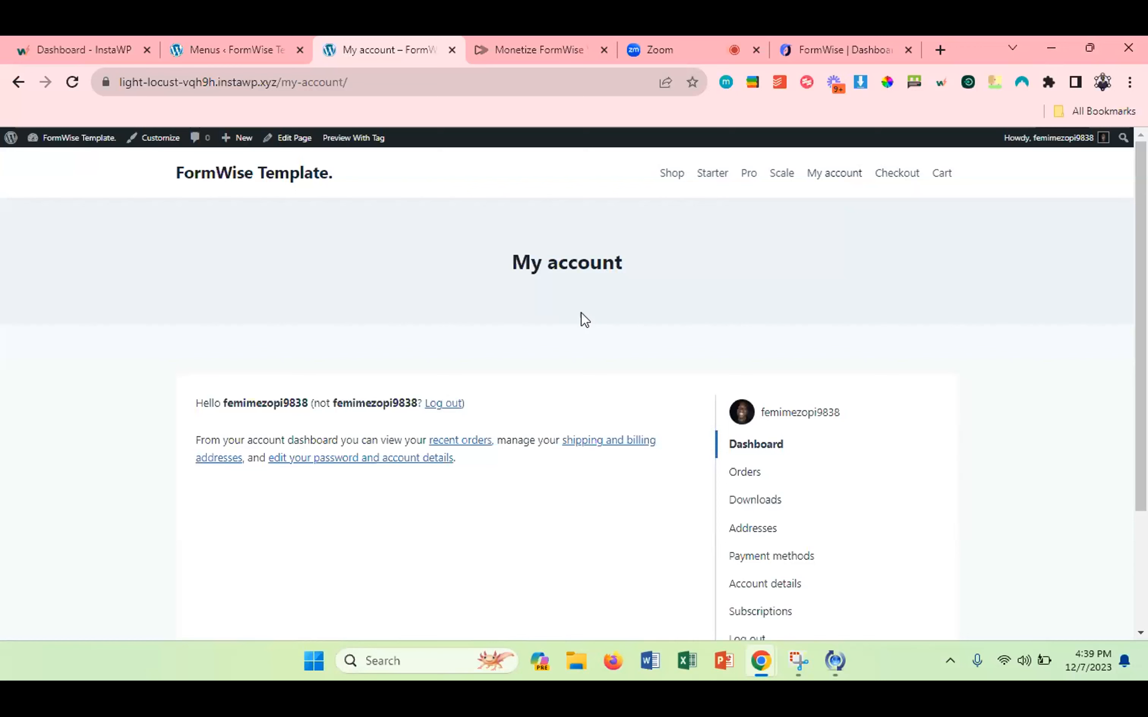
View the Scale page while logged in, and test its access restriction by loading its URL in an incognito window.
left_click(781, 178)
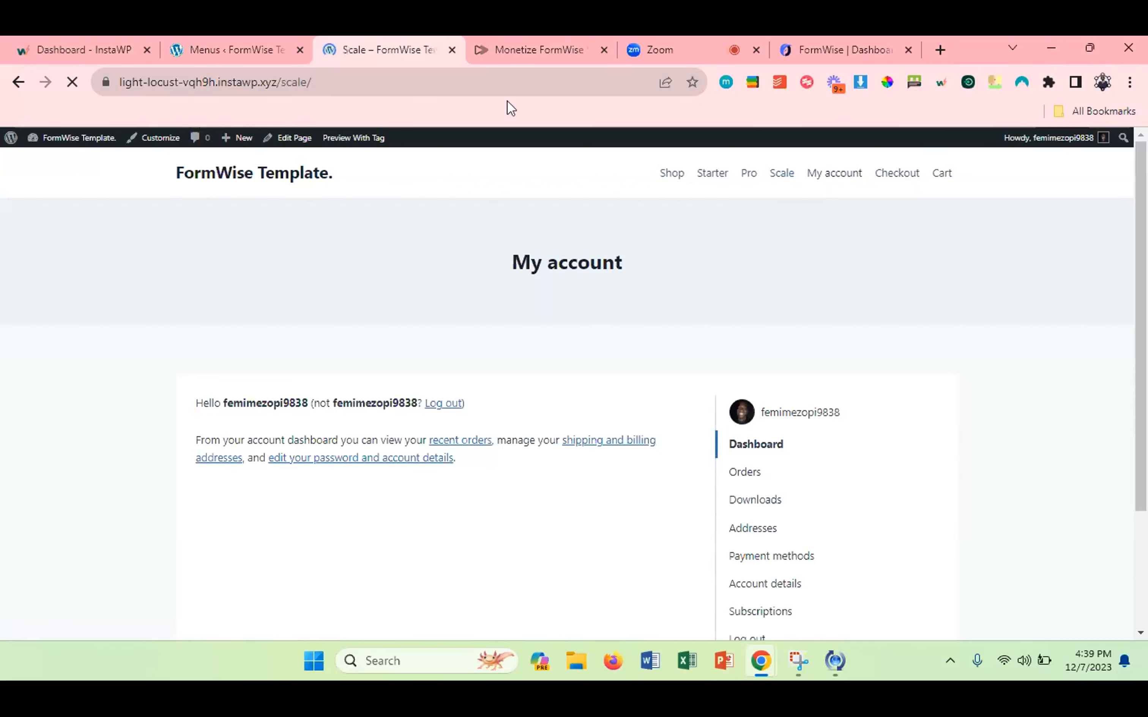
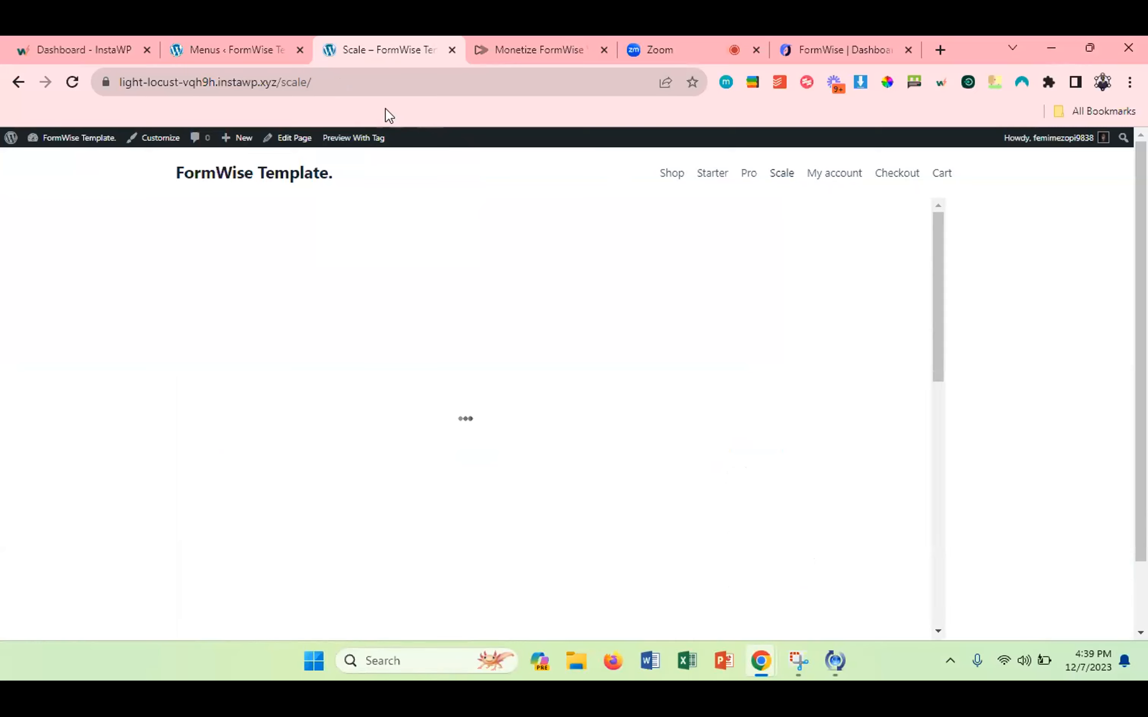
left_click(275, 85)
key("ctrl+c")
right_click(275, 84)
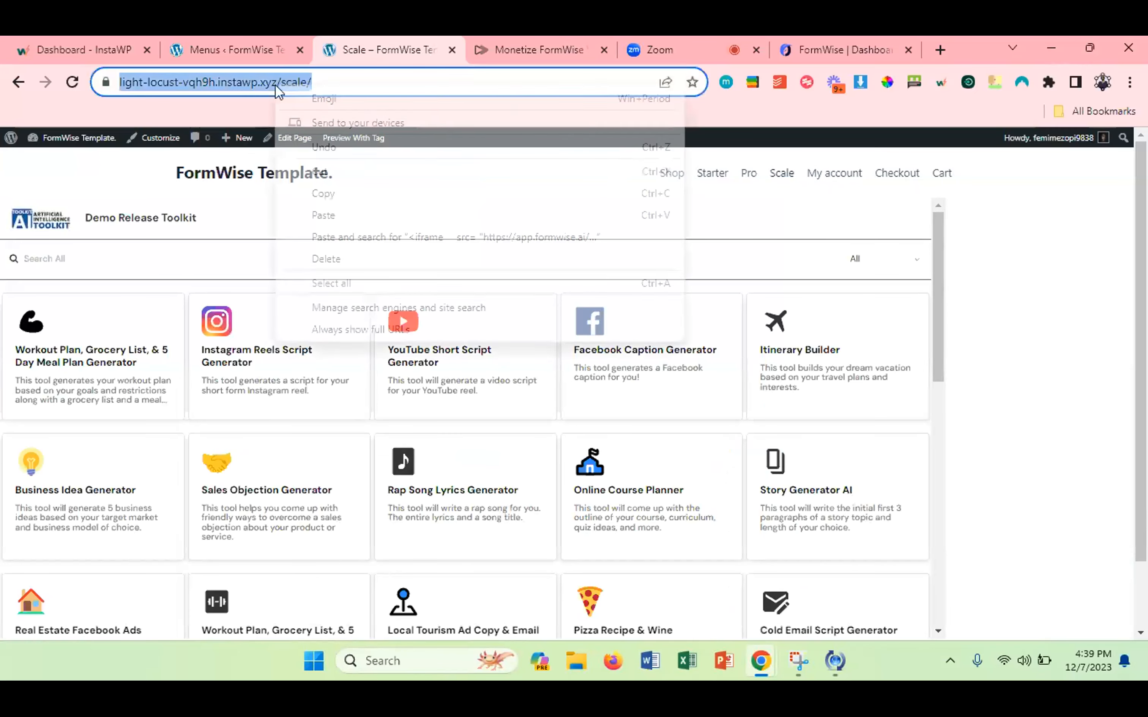
left_click(401, 193)
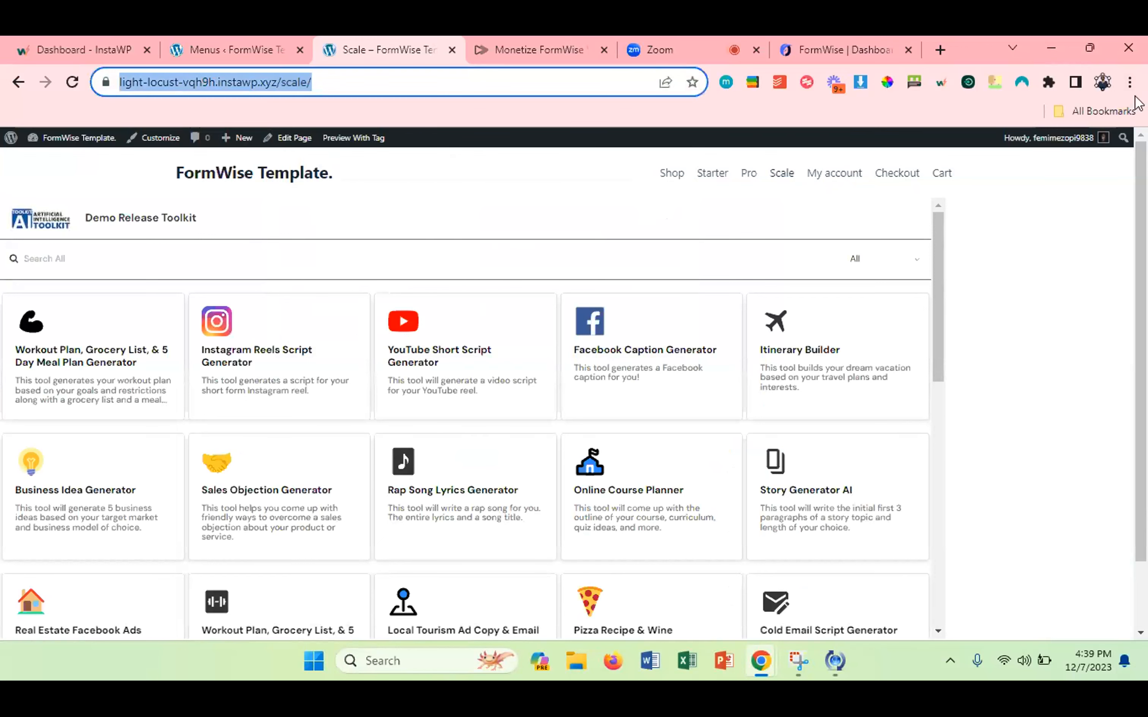
left_click(1129, 82)
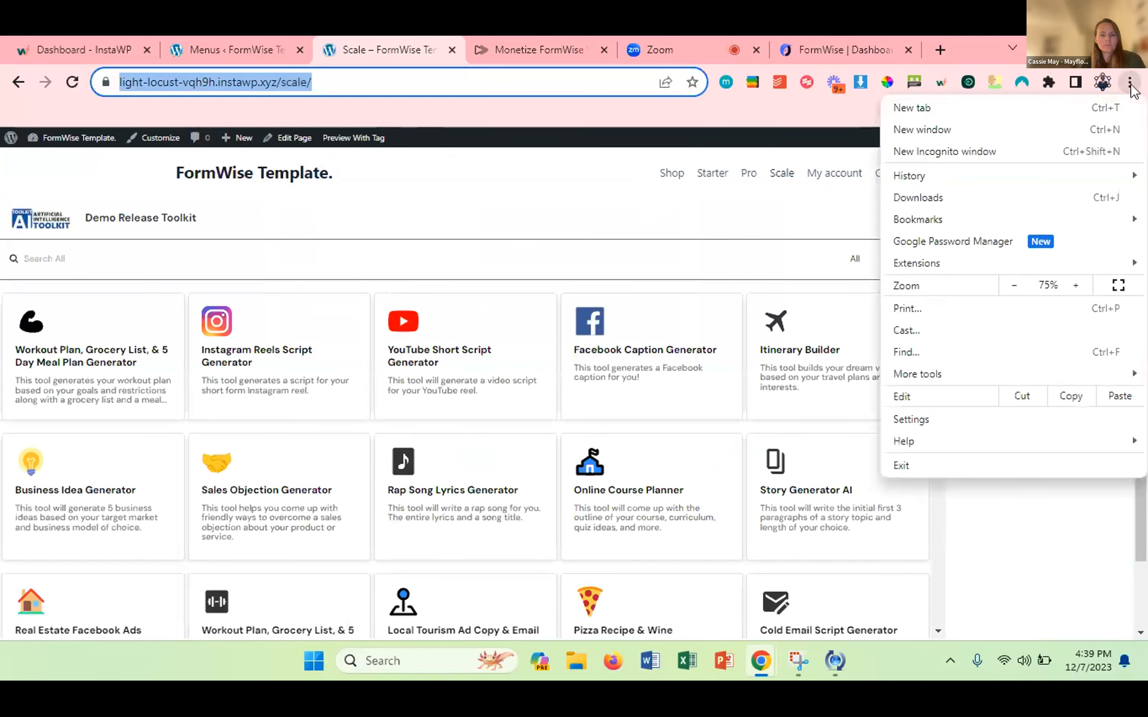
left_click(944, 151)
key("ctrl+v")
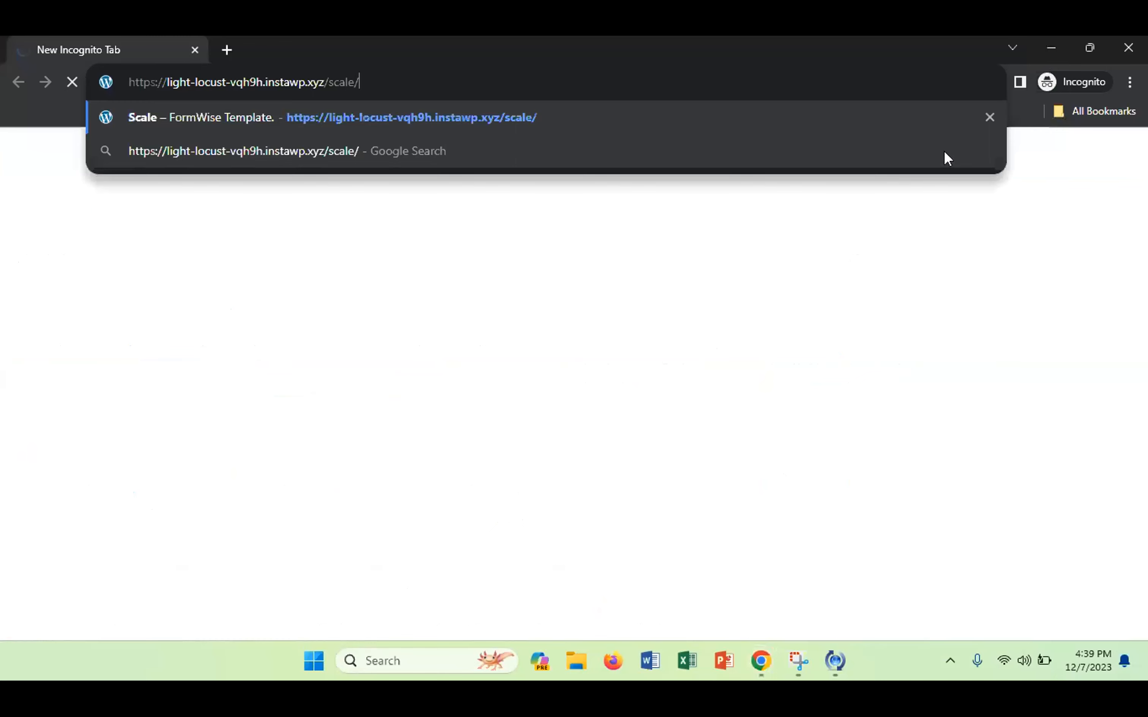
key("Return")
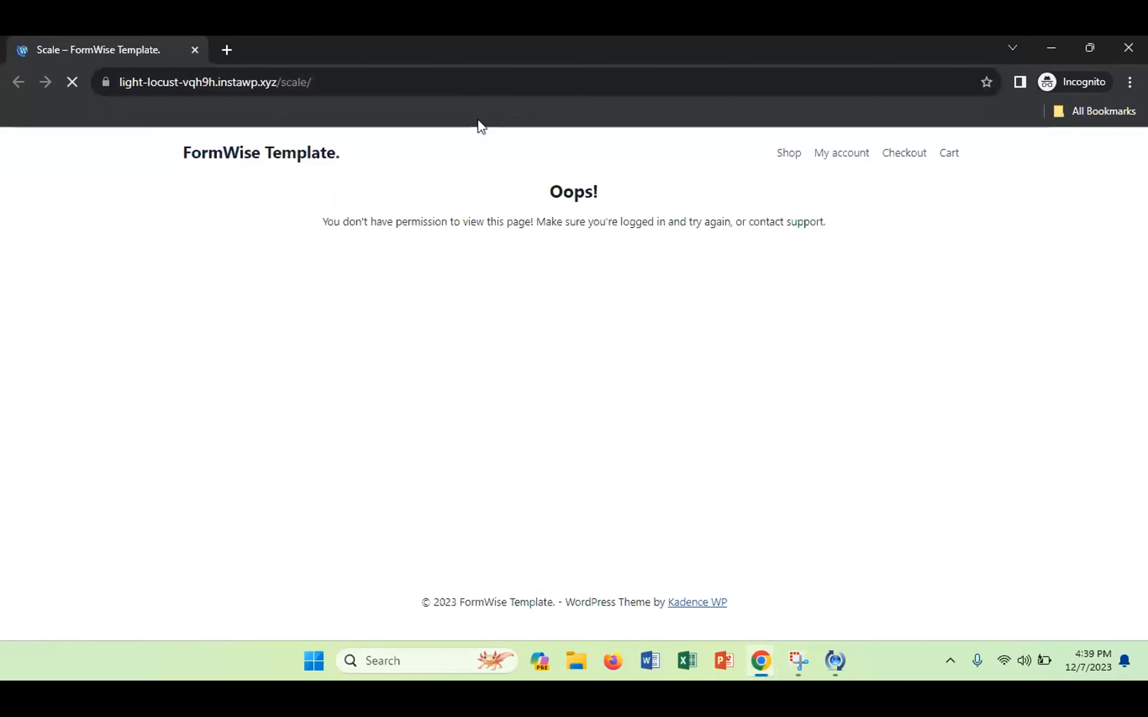
left_click(1052, 52)
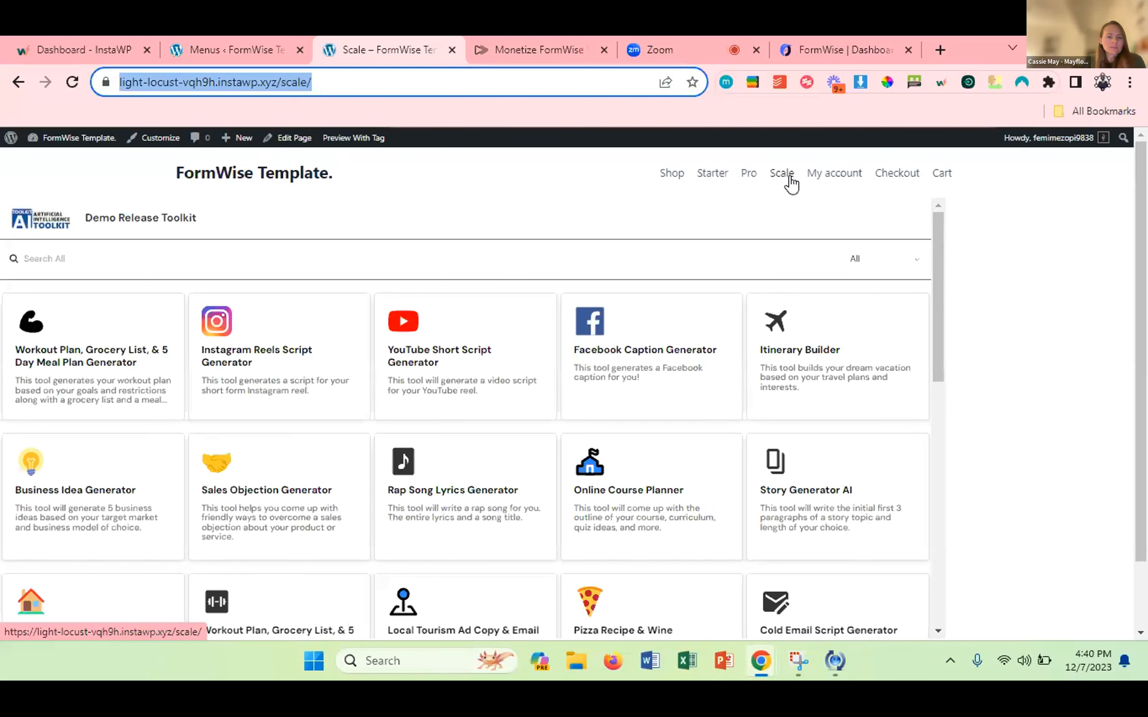
View the Pro page while logged in, and test its URL as a logged-out visitor in a new incognito window.
left_click(749, 183)
left_click(748, 182)
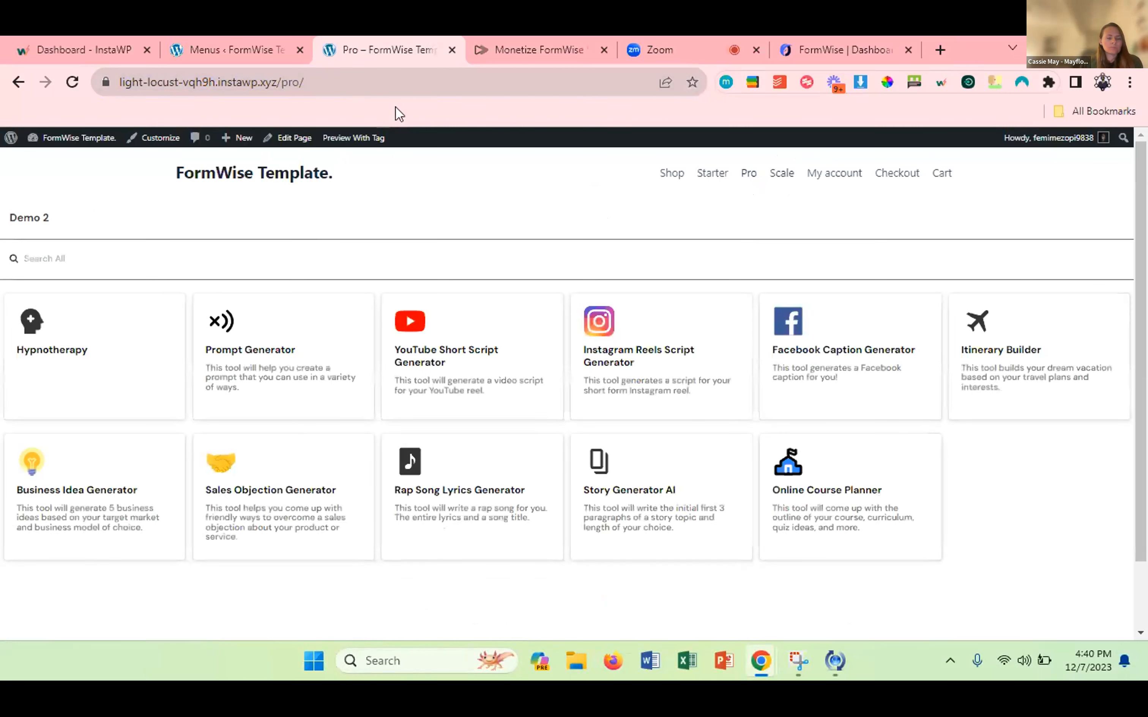
left_click(206, 82)
key("ctrl+c")
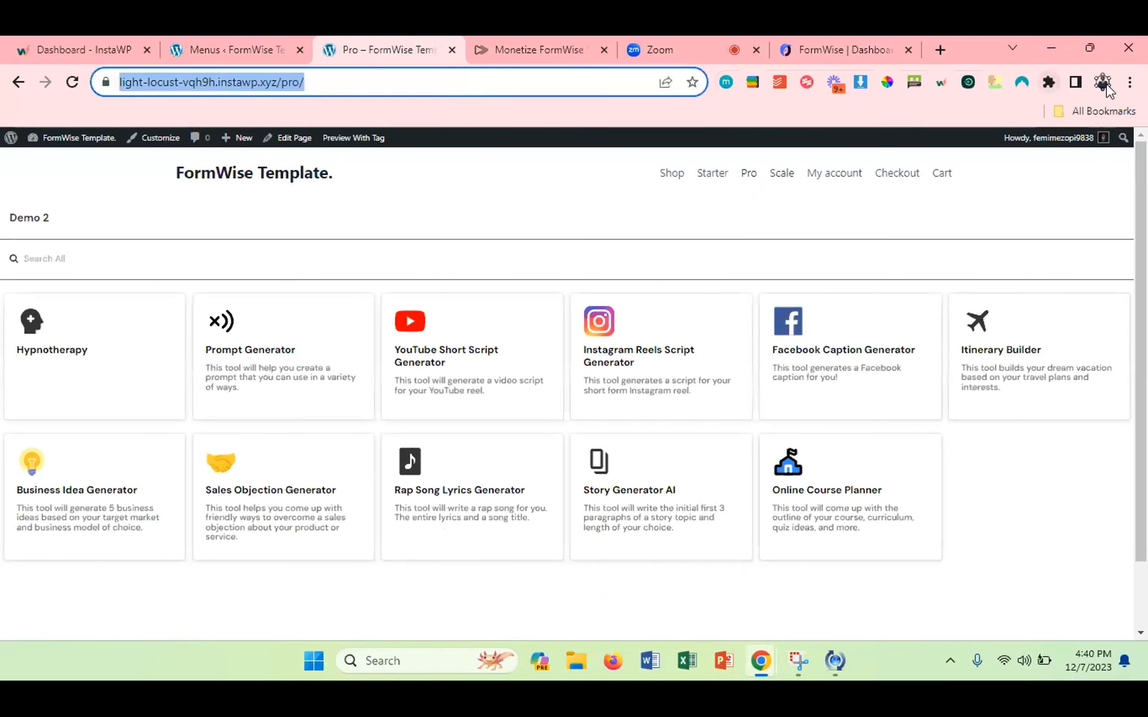
left_click(1129, 82)
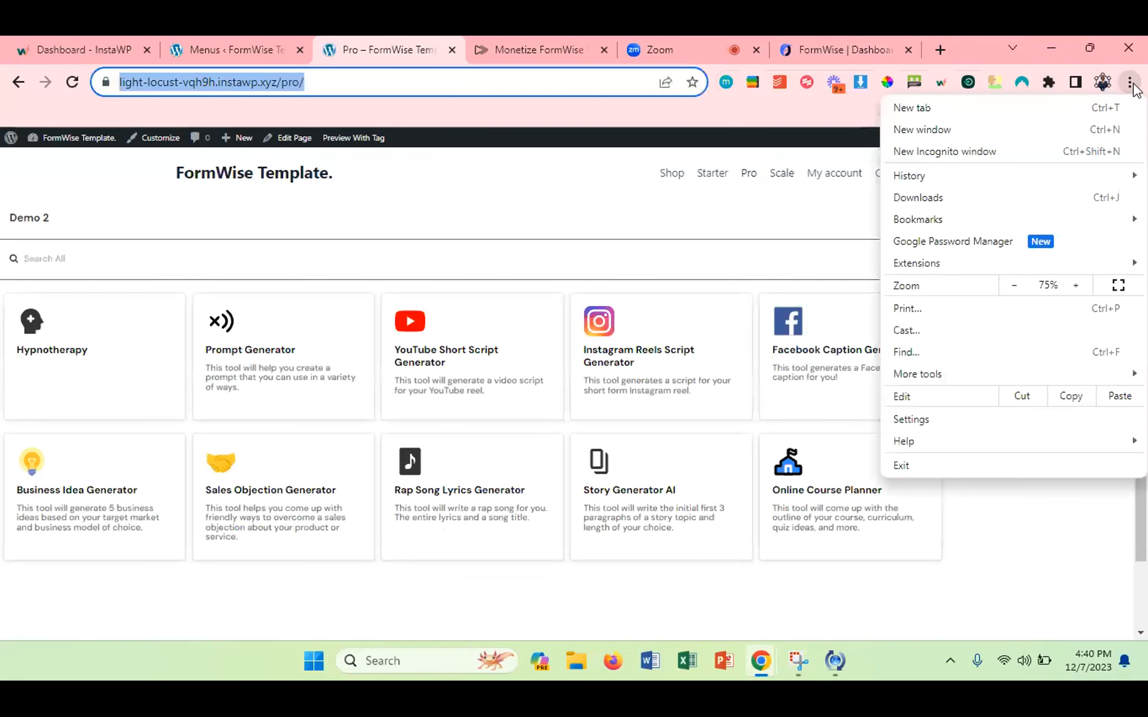
left_click(1007, 158)
key("ctrl+v")
key("Return")
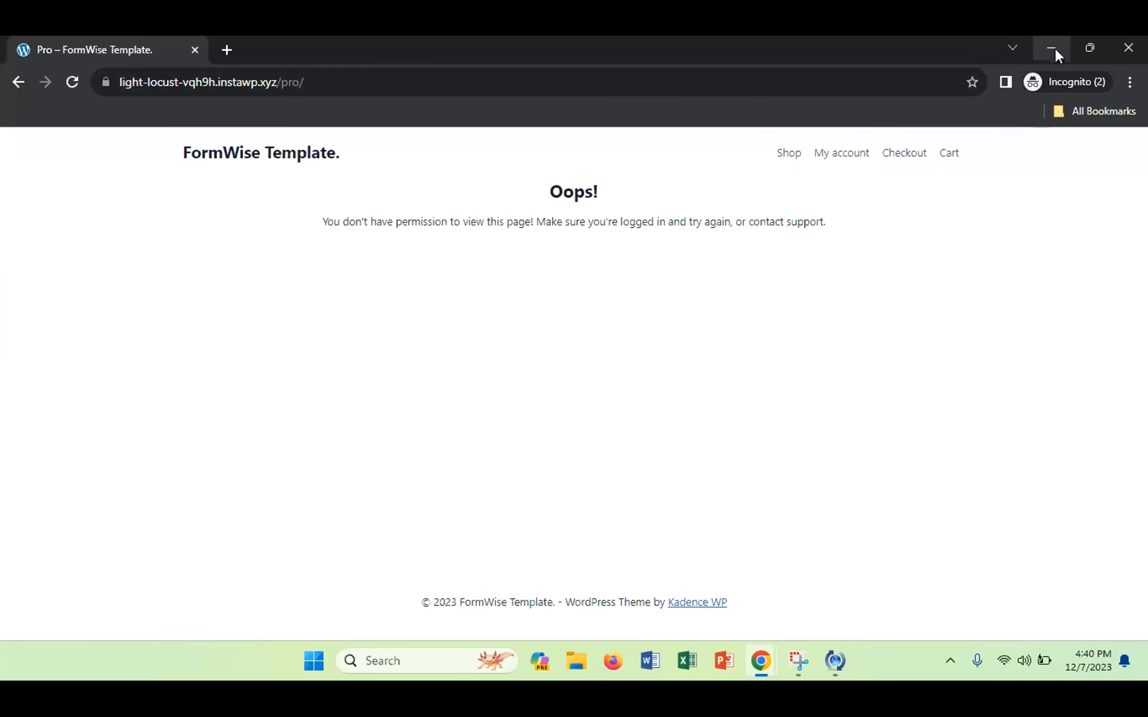
left_click(1054, 50)
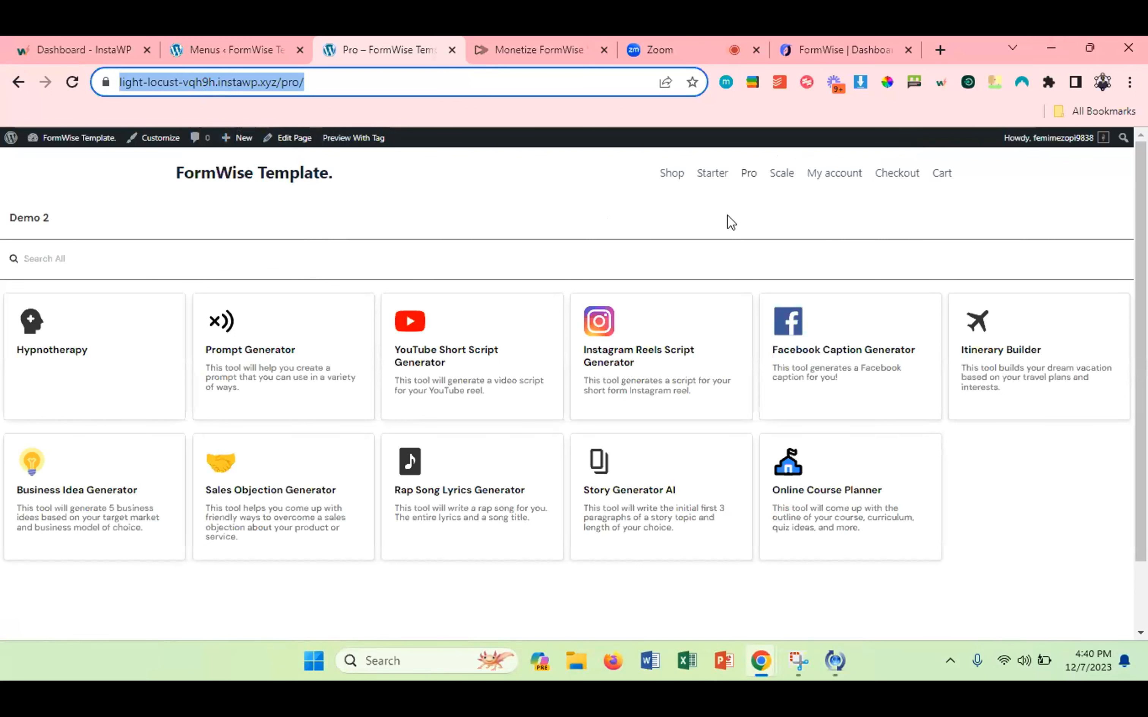
View the Starter page while logged in, and load its URL in the existing incognito window to test the restriction.
left_click(716, 188)
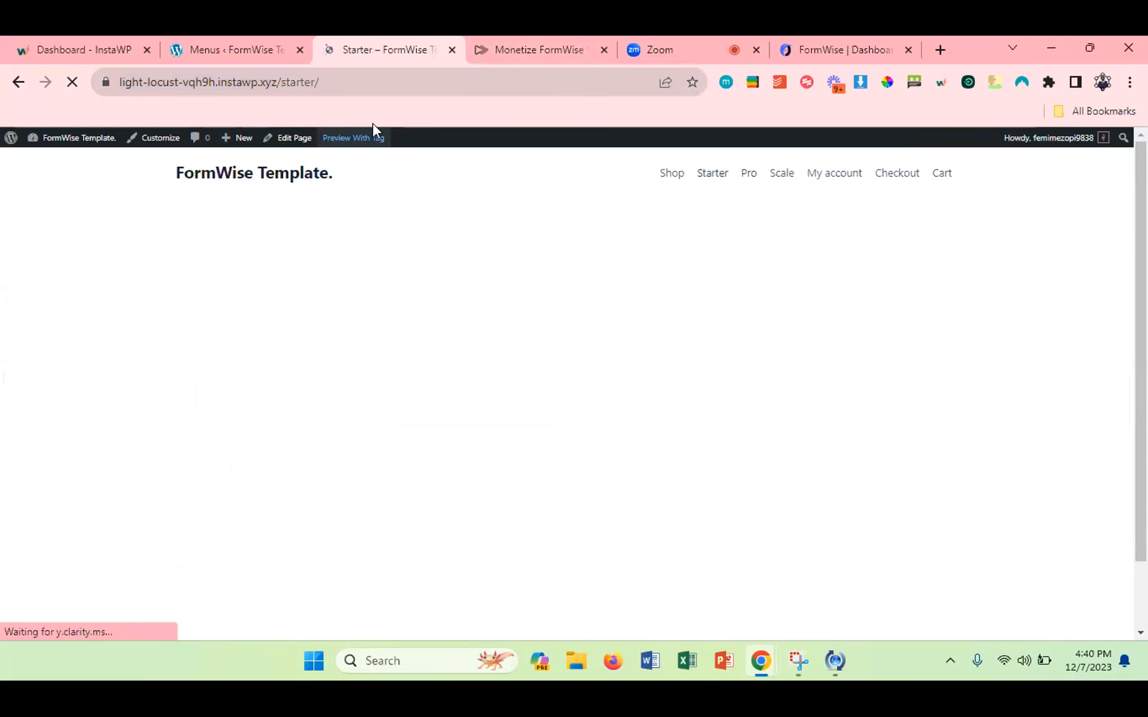
left_click(276, 82)
key("ctrl+c")
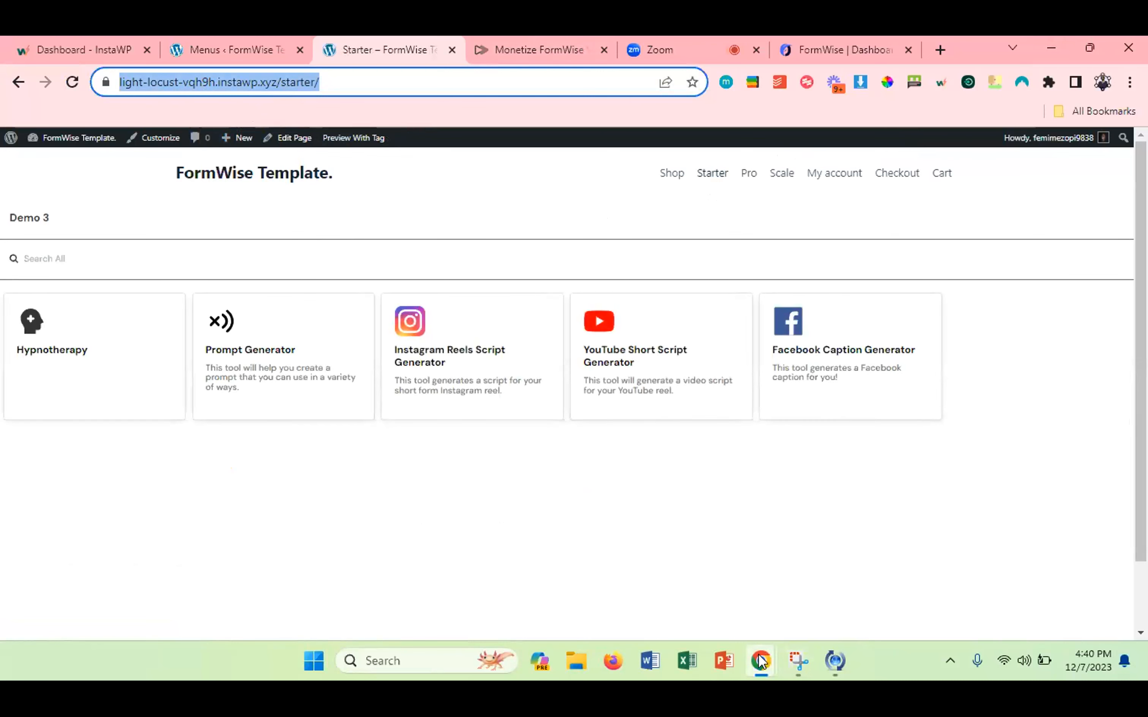
mouse_move(762, 661)
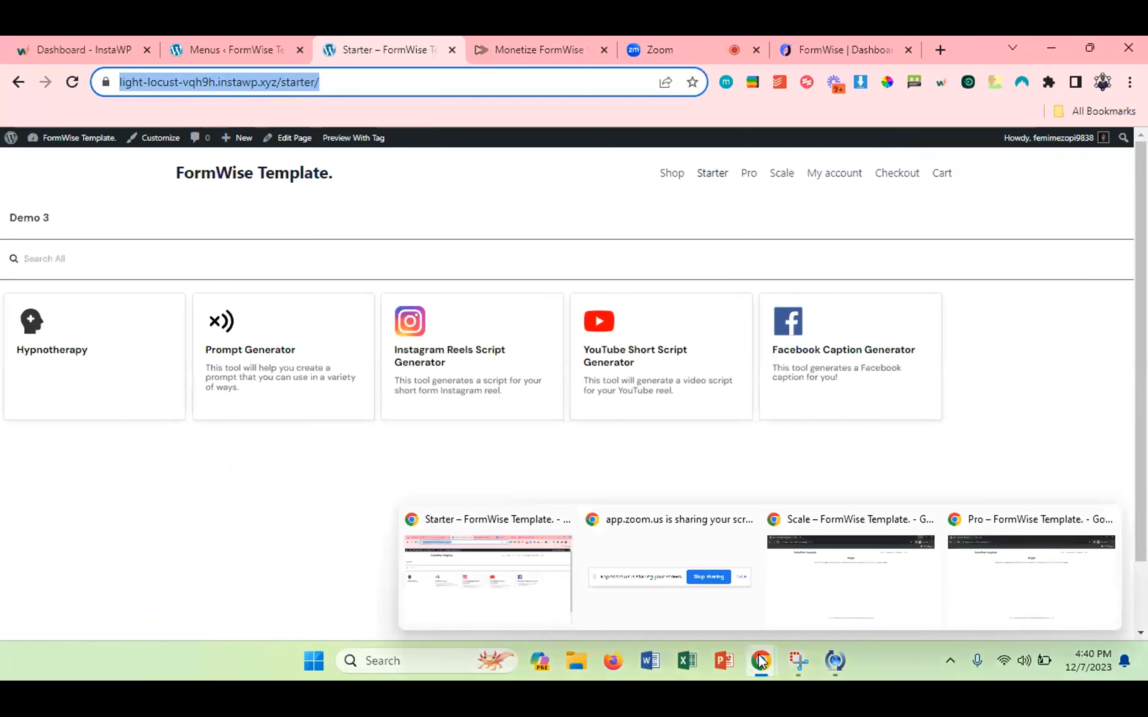
left_click(967, 568)
left_click(245, 85)
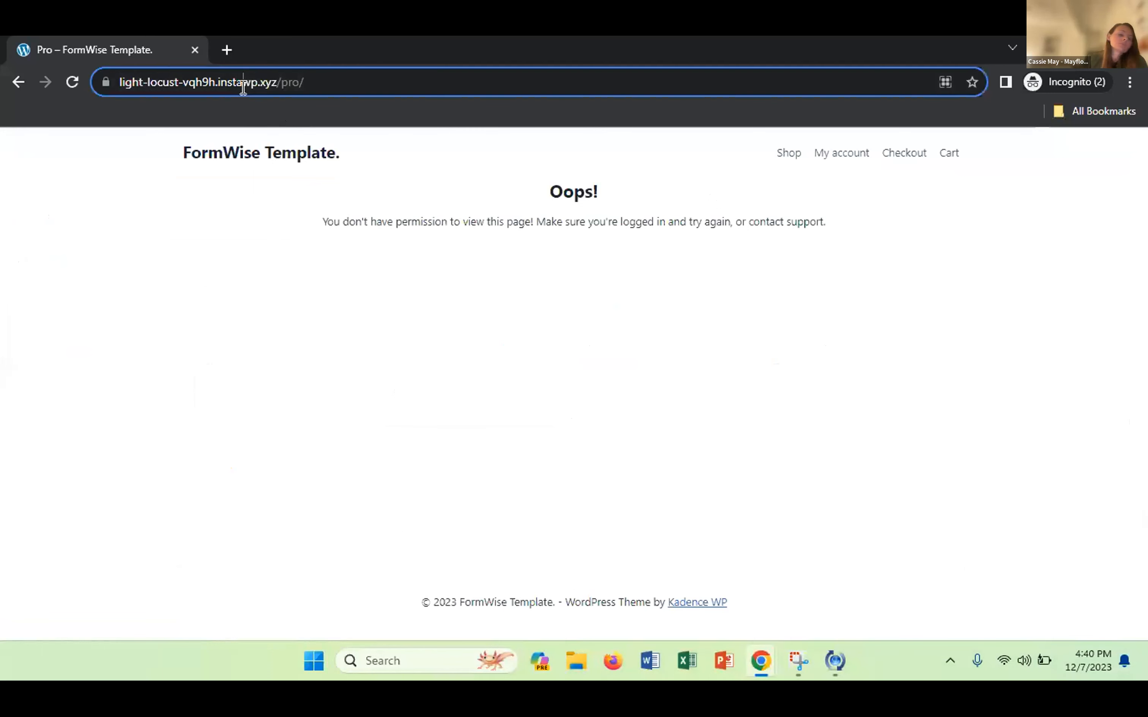
key("ctrl+v")
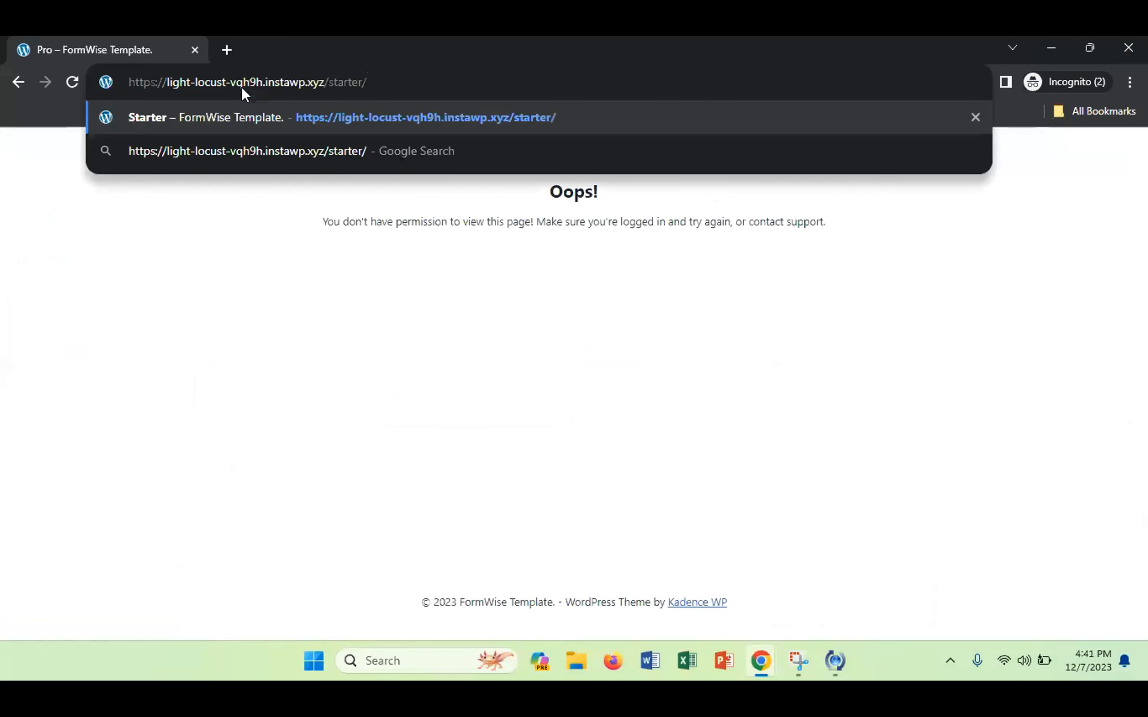
key("Return")
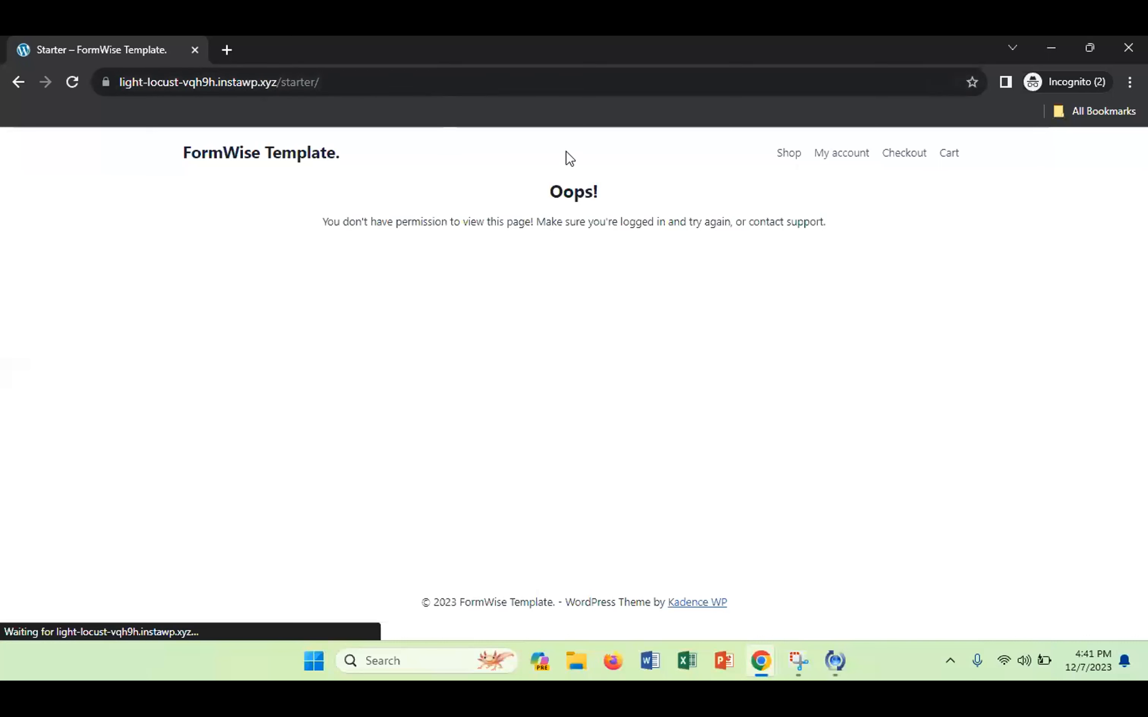
Close both incognito windows and return to the logged-in Starter page.
left_click(1143, 47)
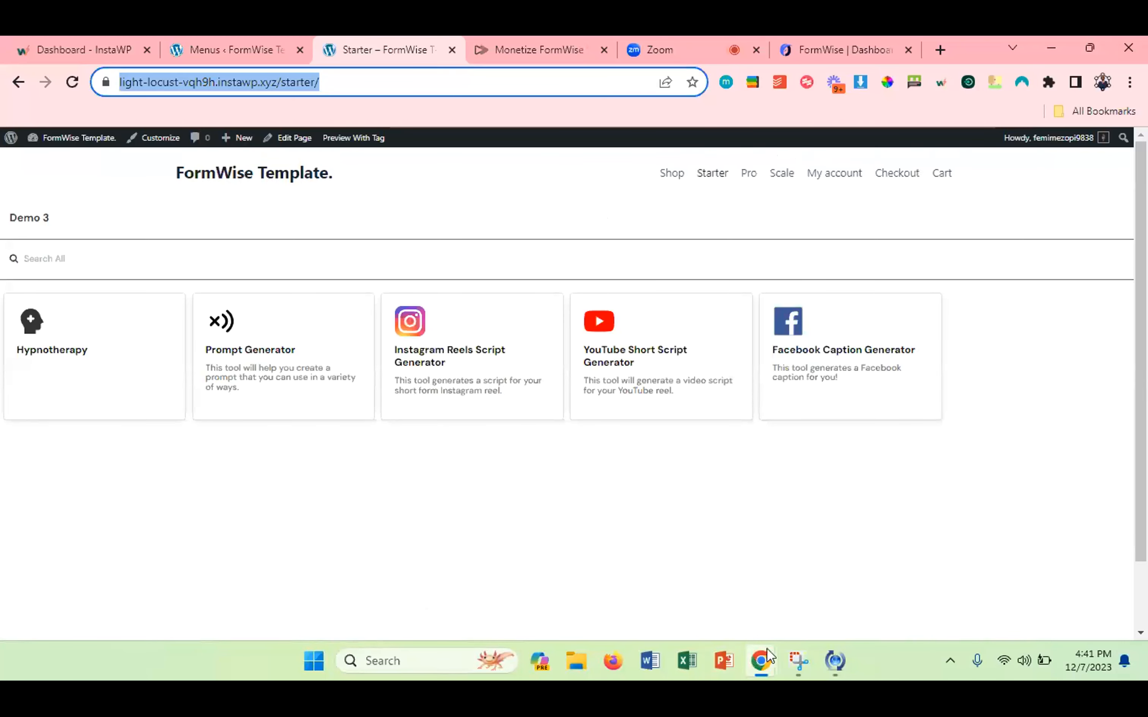
mouse_move(761, 656)
left_click(1019, 521)
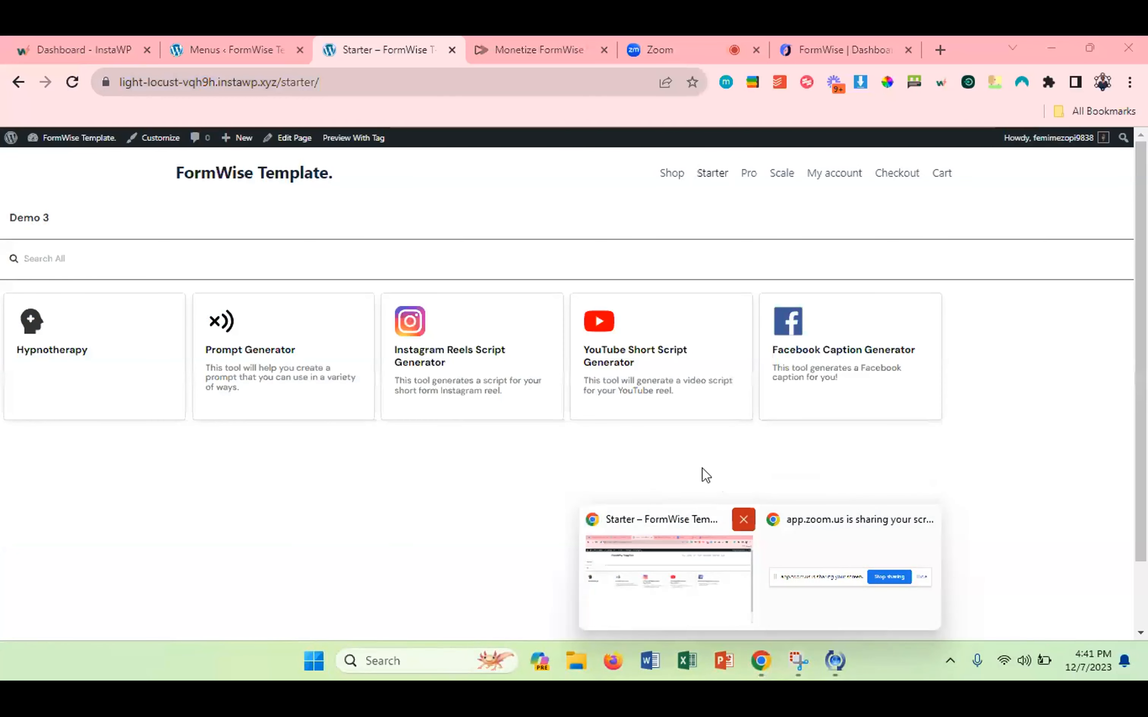
left_click(383, 111)
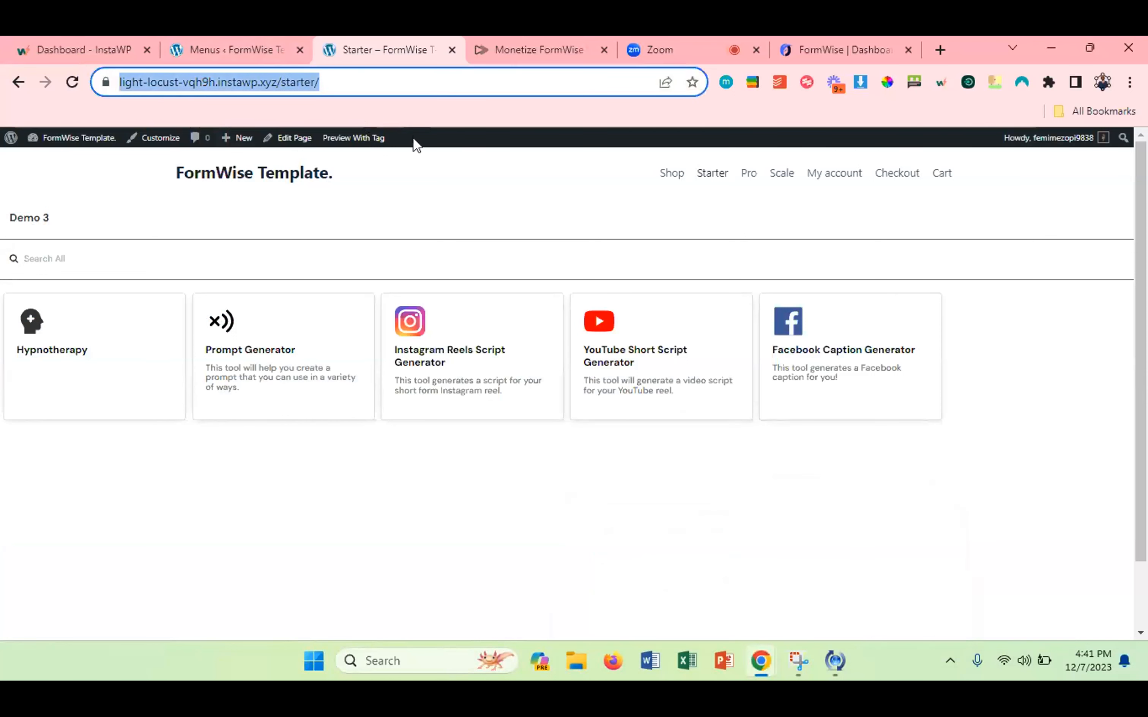
mouse_move(350, 136)
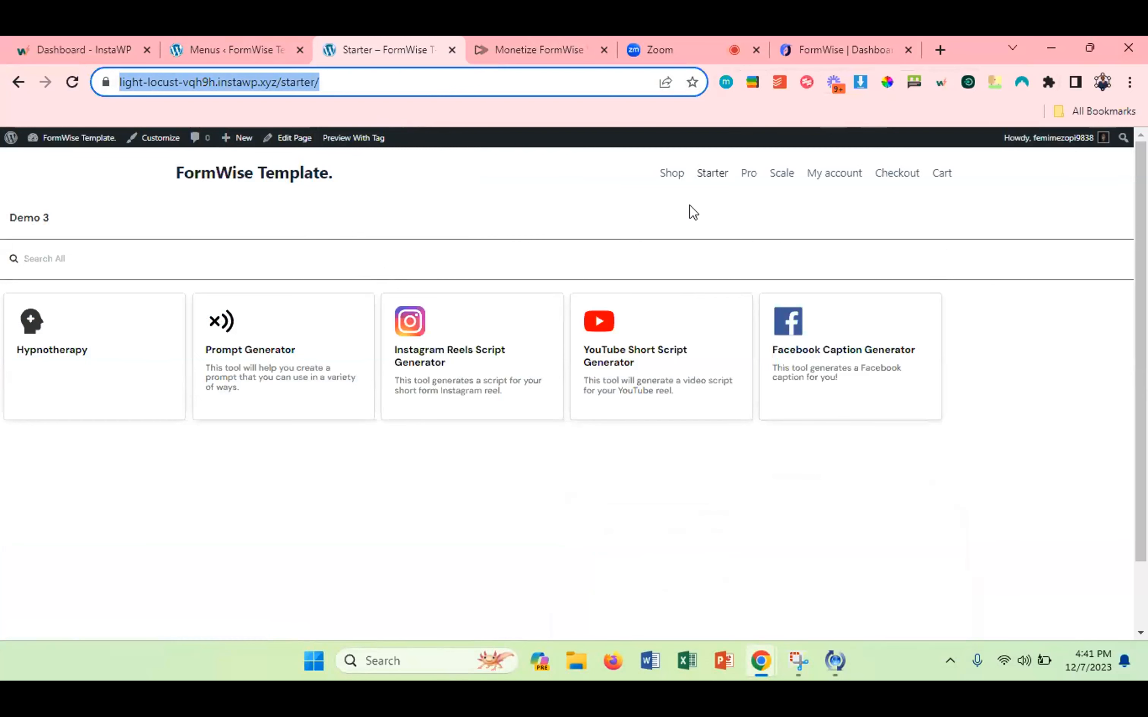
Return to the Main Menu editor, dismiss the save-info prompt, and limit the Starter link to Logged In Users with the Starter tag.
left_click(221, 48)
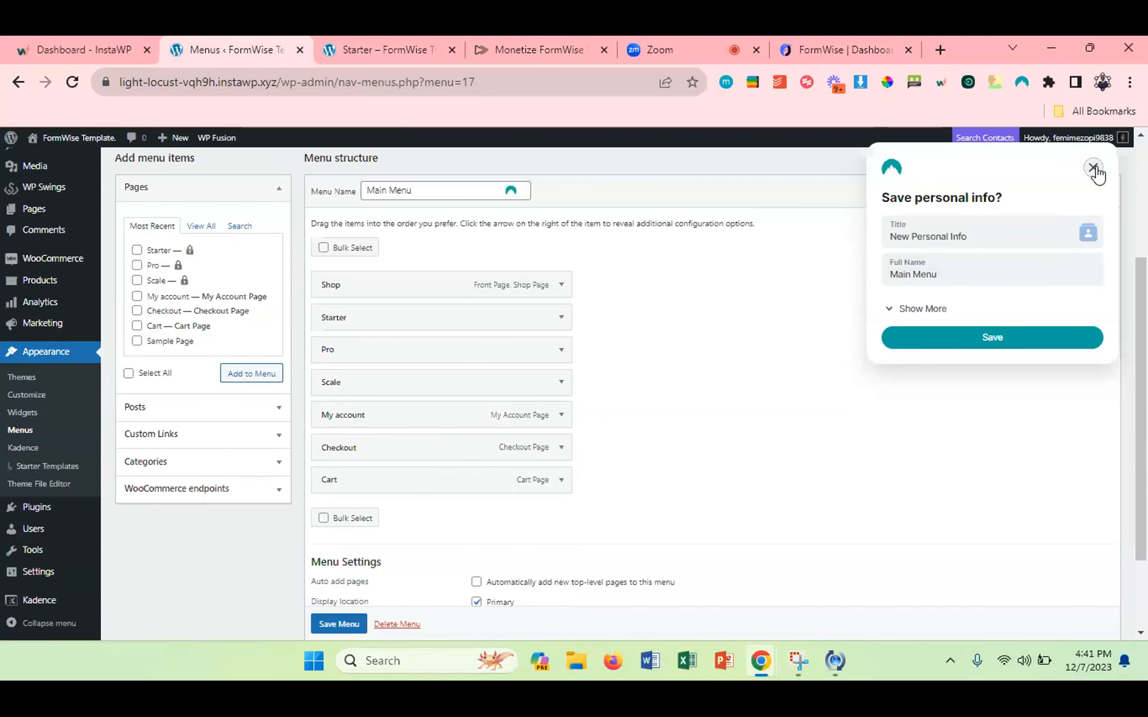
left_click(1093, 168)
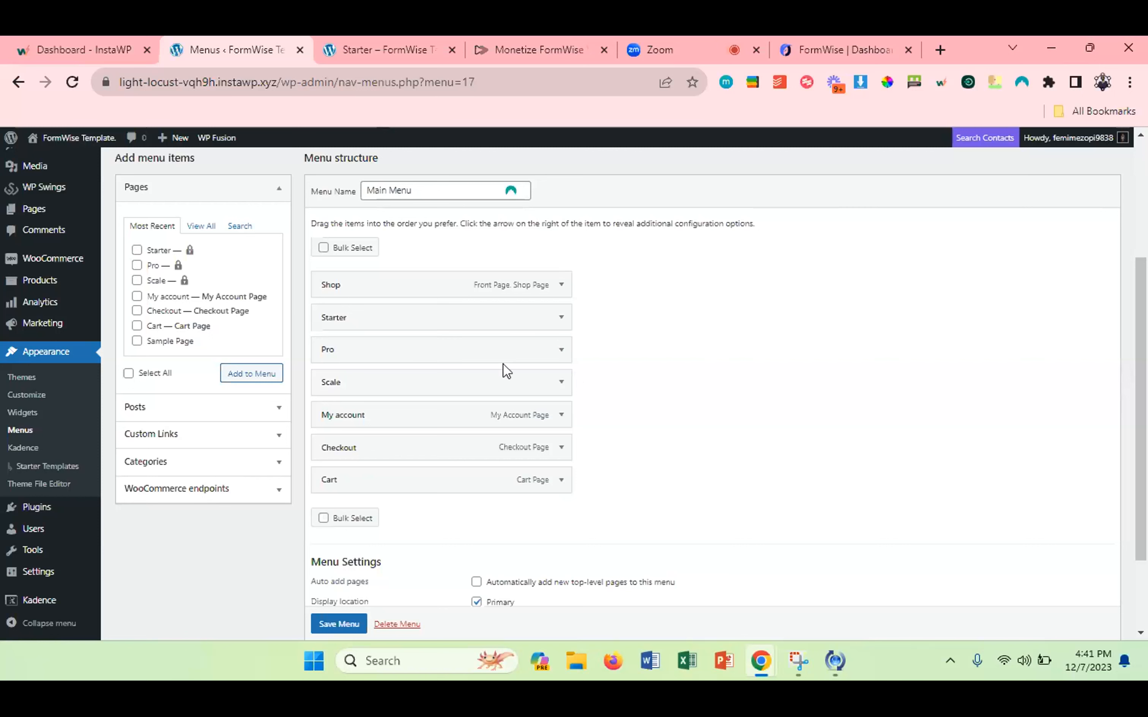
left_click(565, 322)
scroll(505, 385, "down", 1)
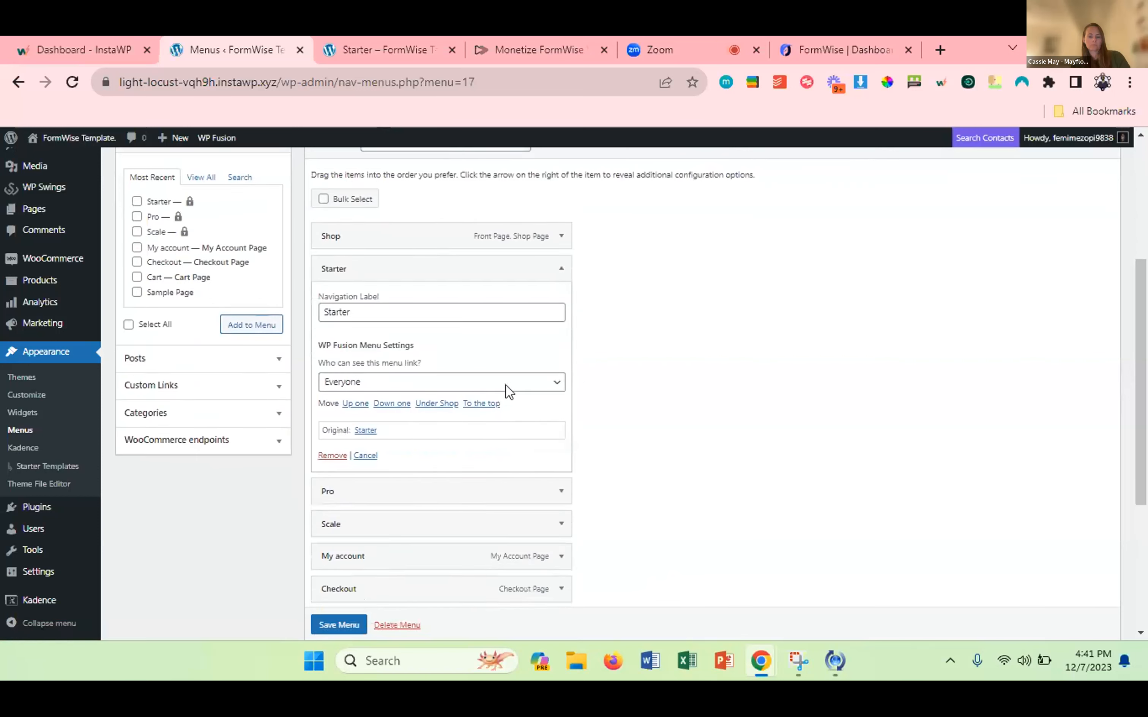
scroll(505, 385, "down", 2)
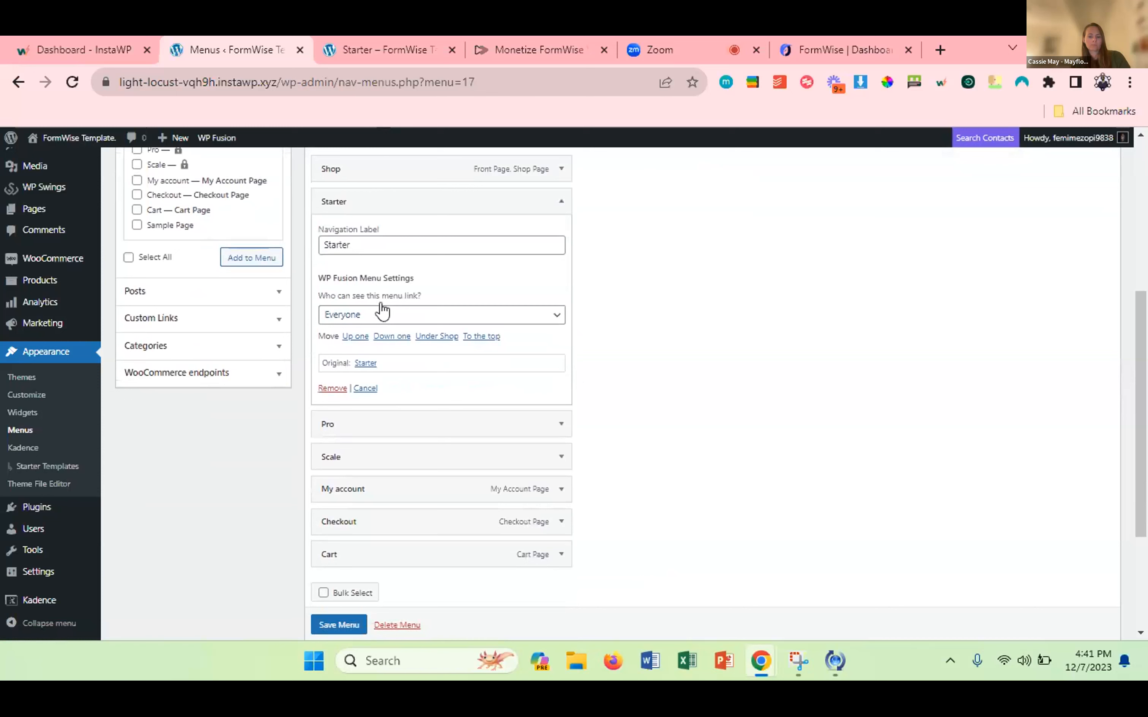
left_click(453, 314)
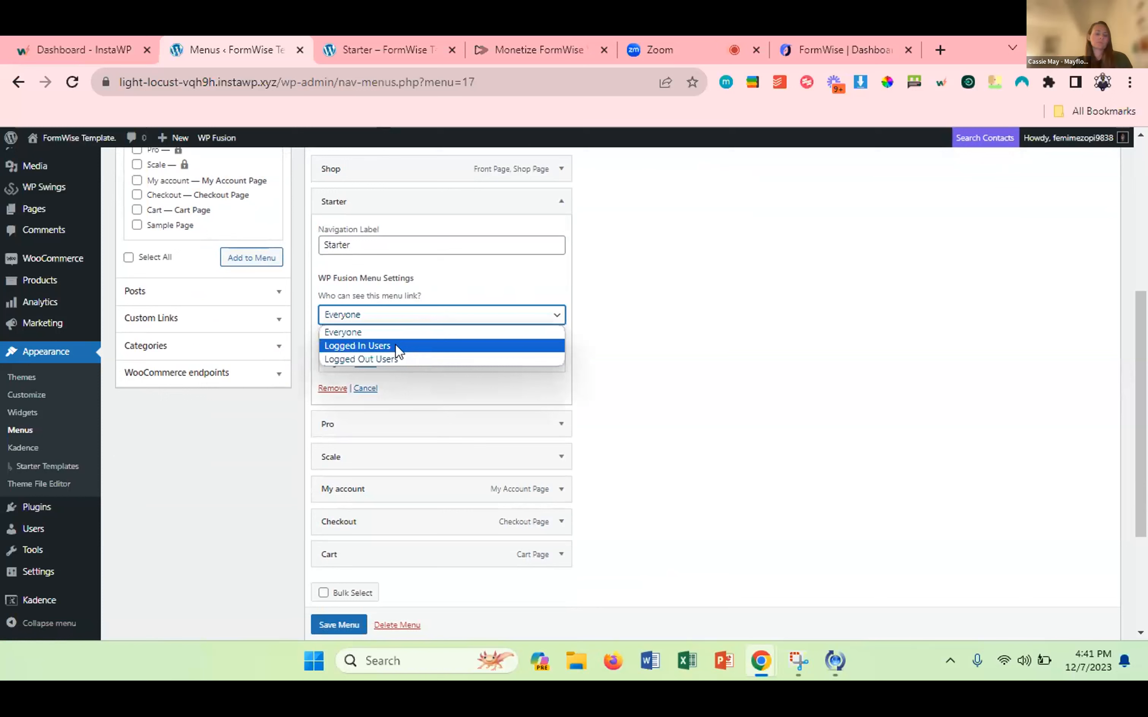
left_click(395, 344)
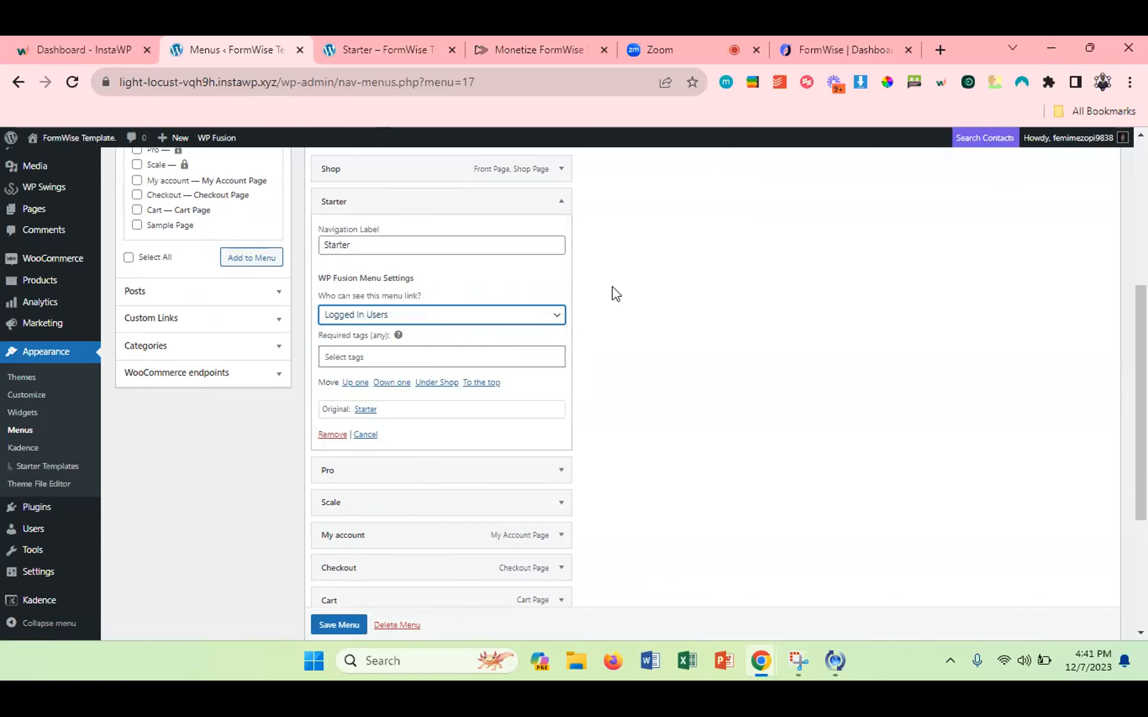
left_click(383, 357)
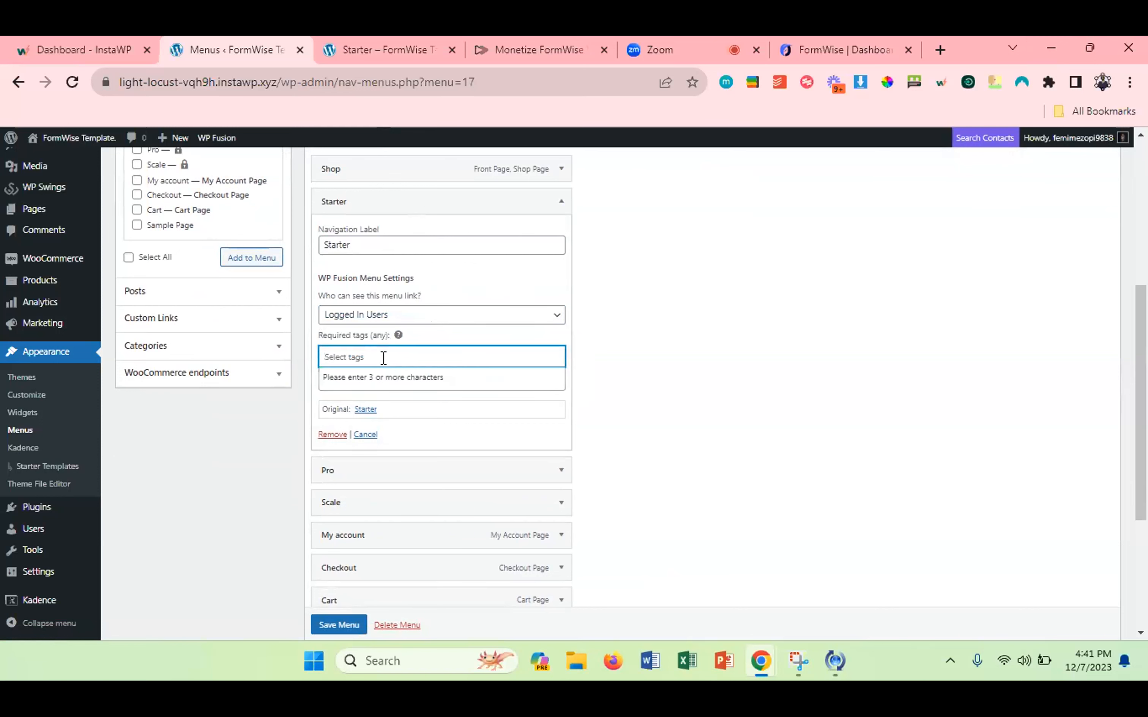
type("starter")
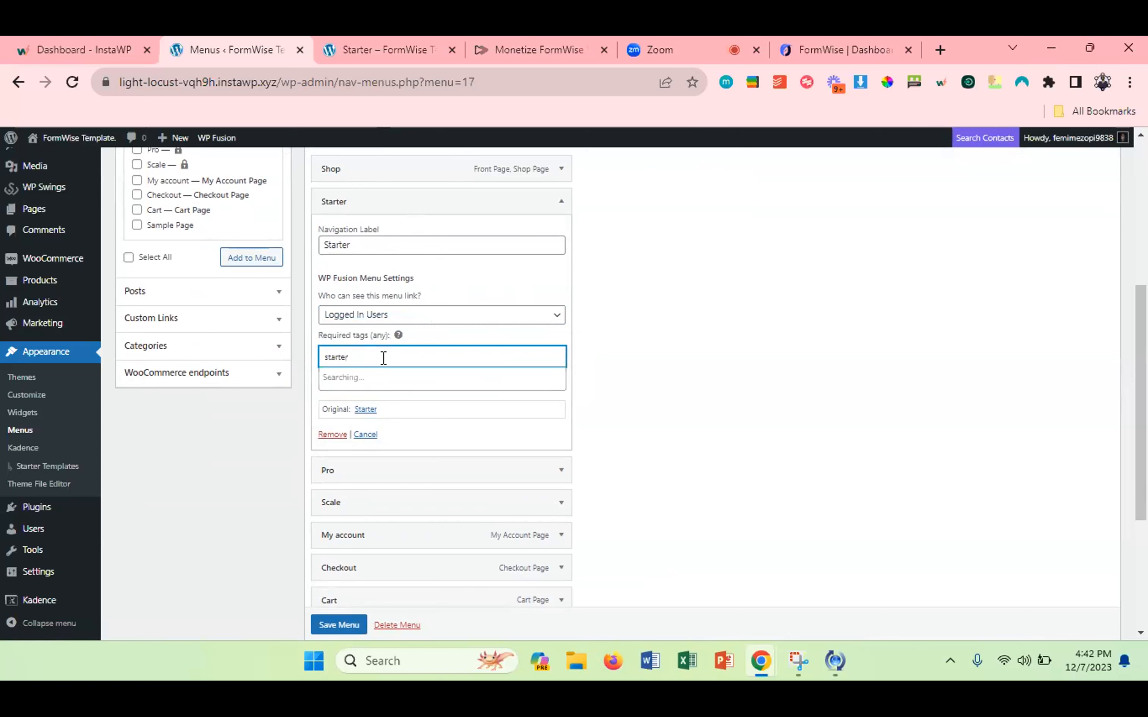
left_click(387, 378)
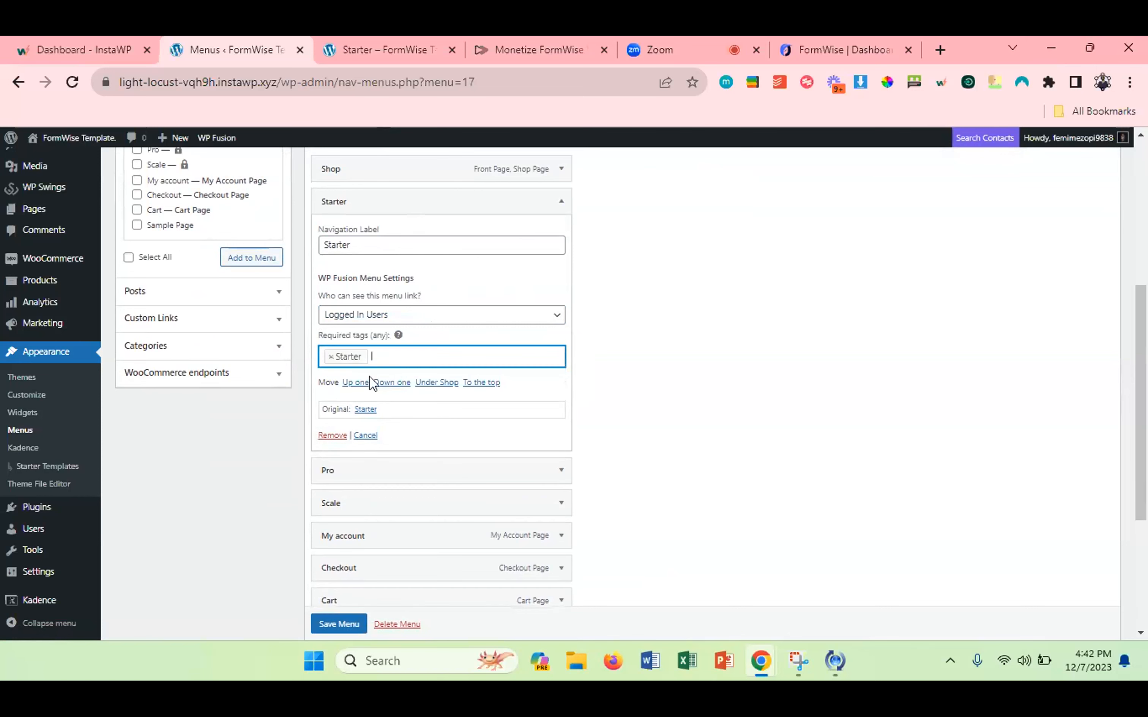
left_click(561, 208)
Limit the Pro menu link's visibility to Logged In Users who have the required tag Pro.
left_click(561, 239)
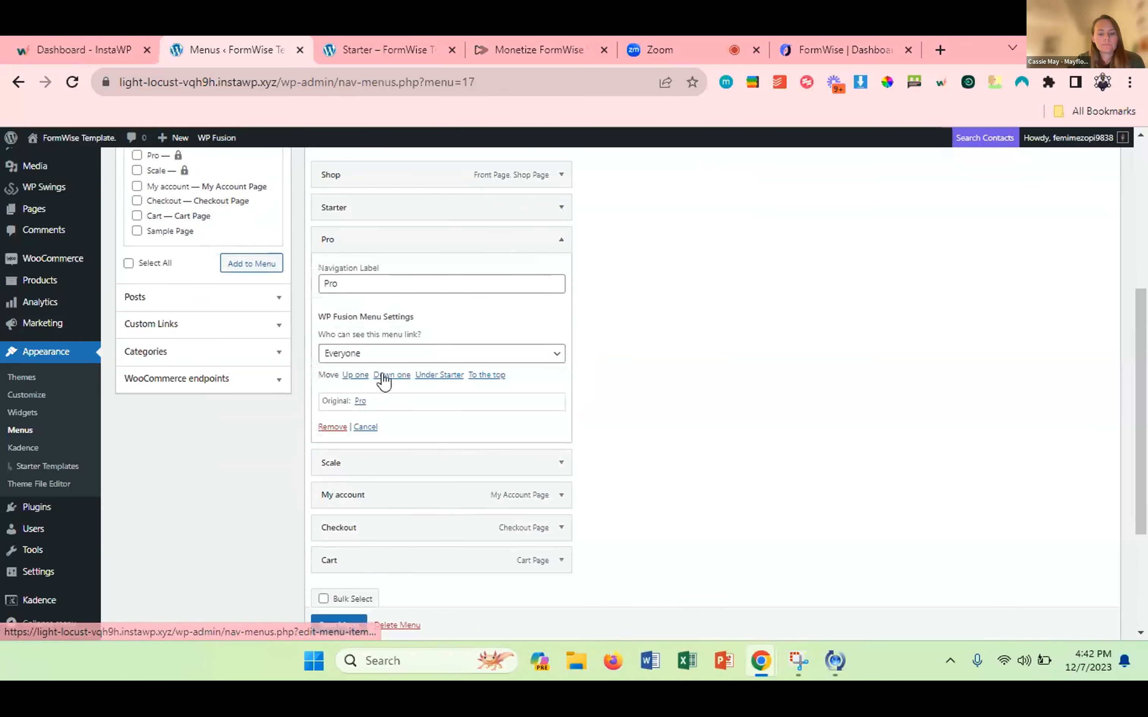
left_click(337, 364)
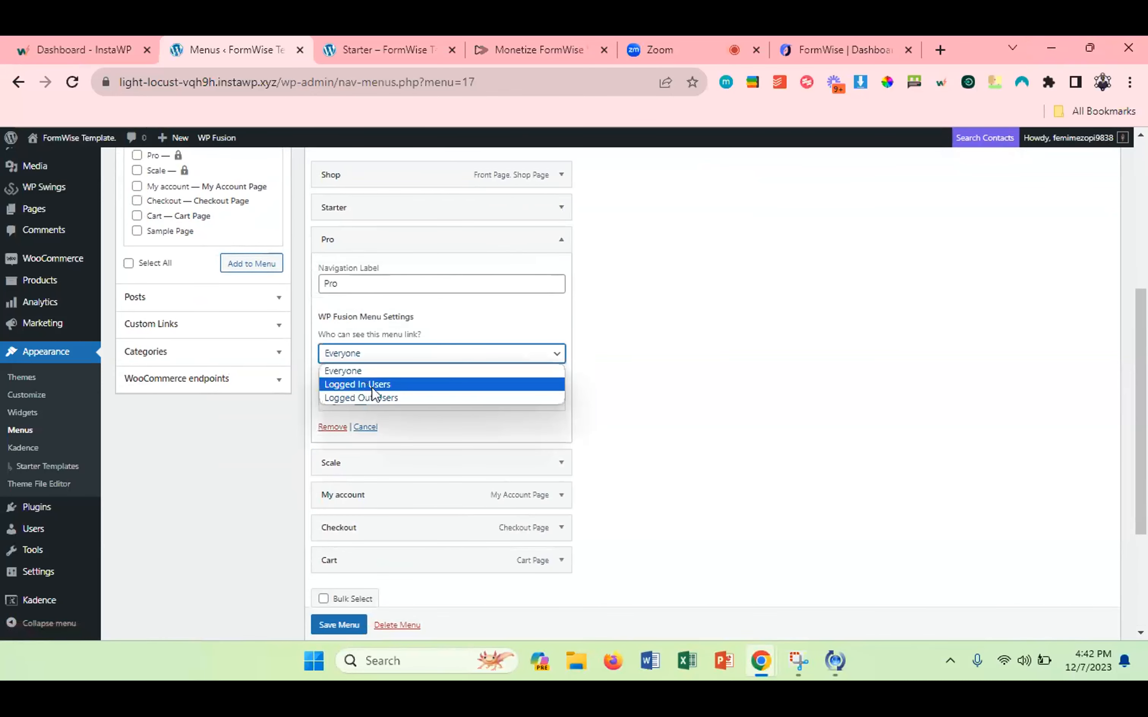
left_click(372, 388)
left_click(416, 401)
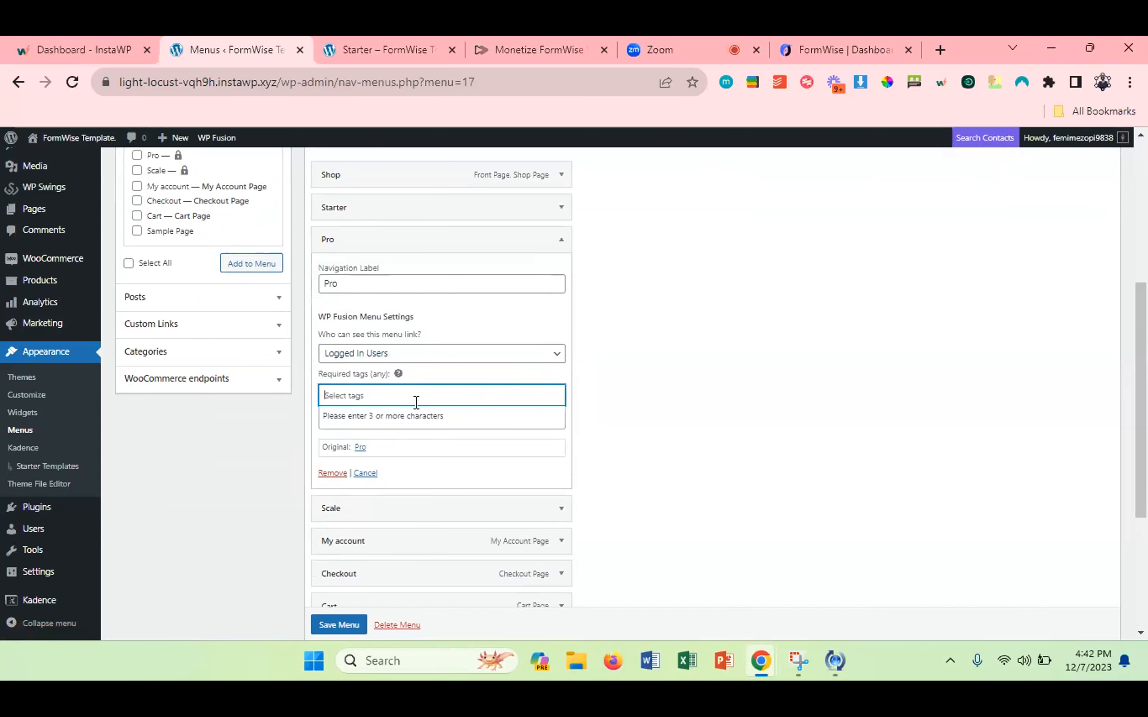
type("Pro")
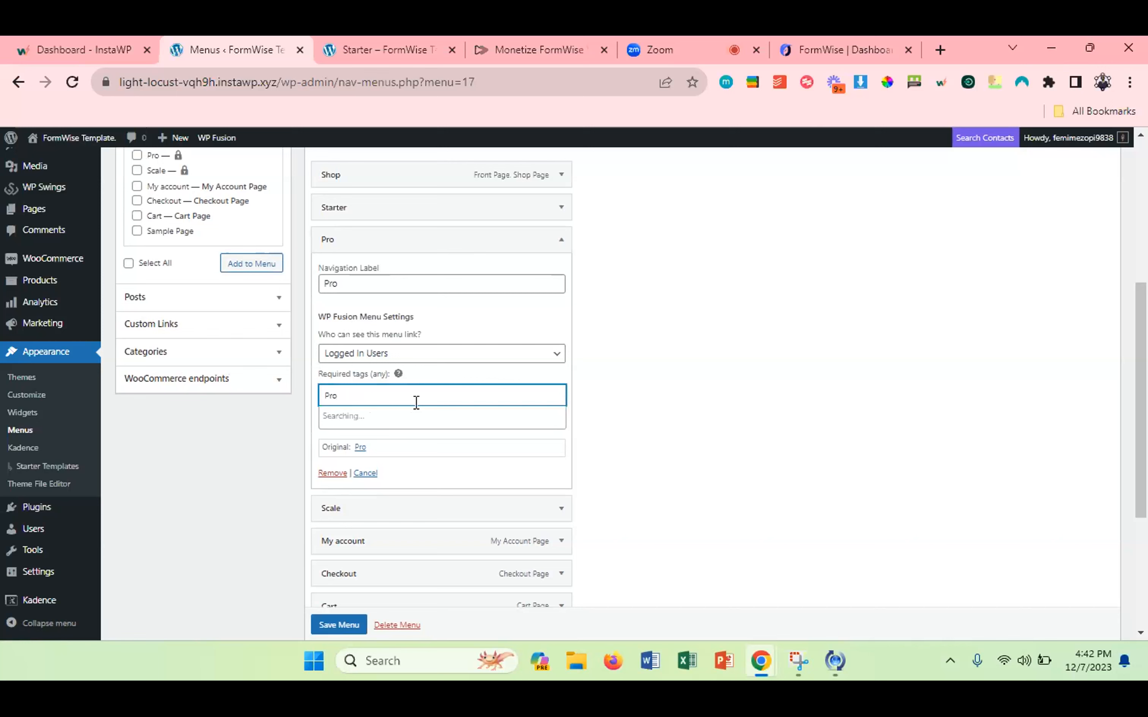
left_click(381, 417)
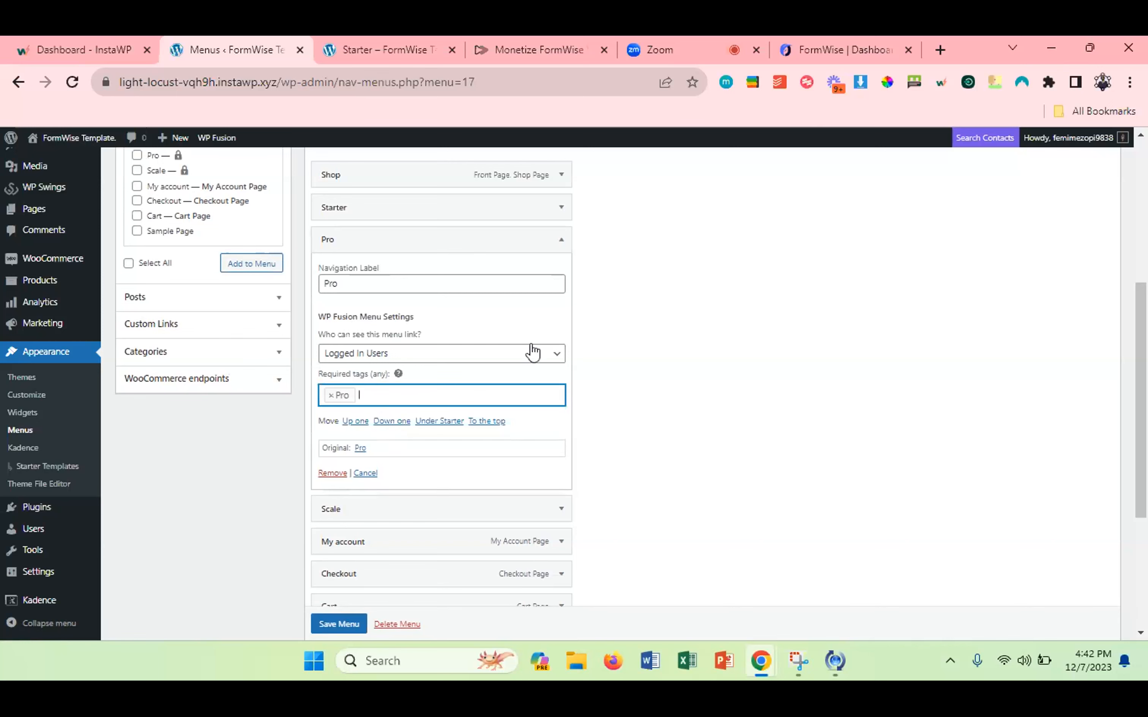
left_click(561, 240)
Limit the Scale menu link to Logged In Users with the required tag Scale, and save the Main Menu.
left_click(562, 272)
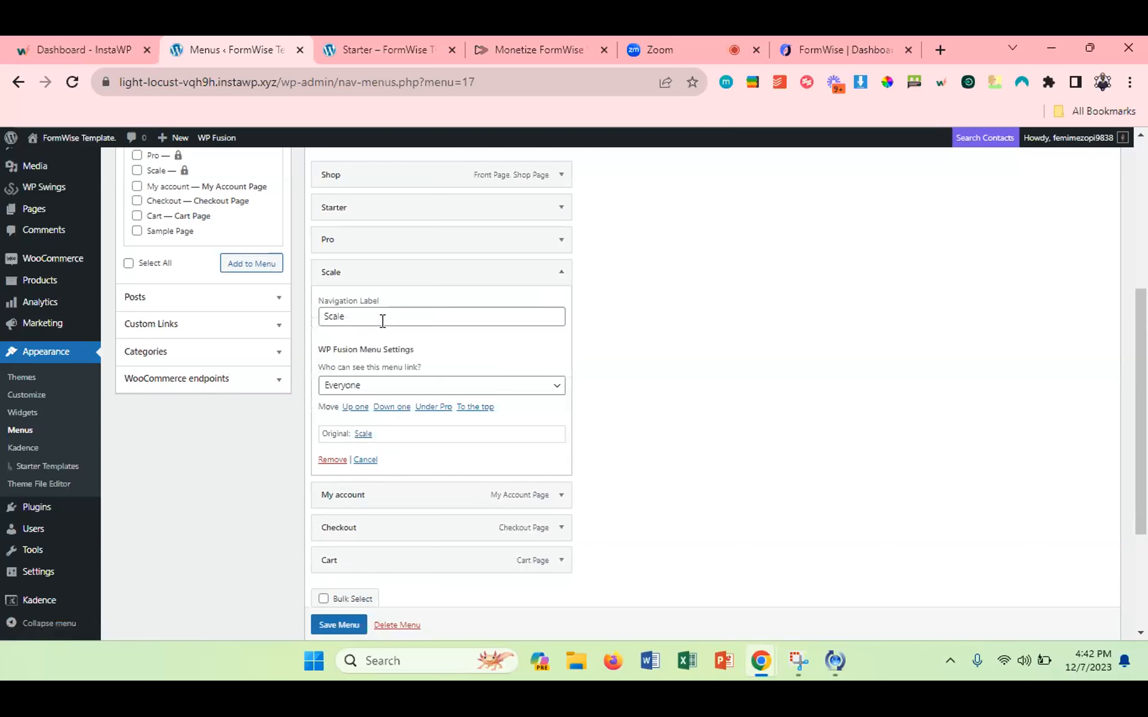
left_click(367, 384)
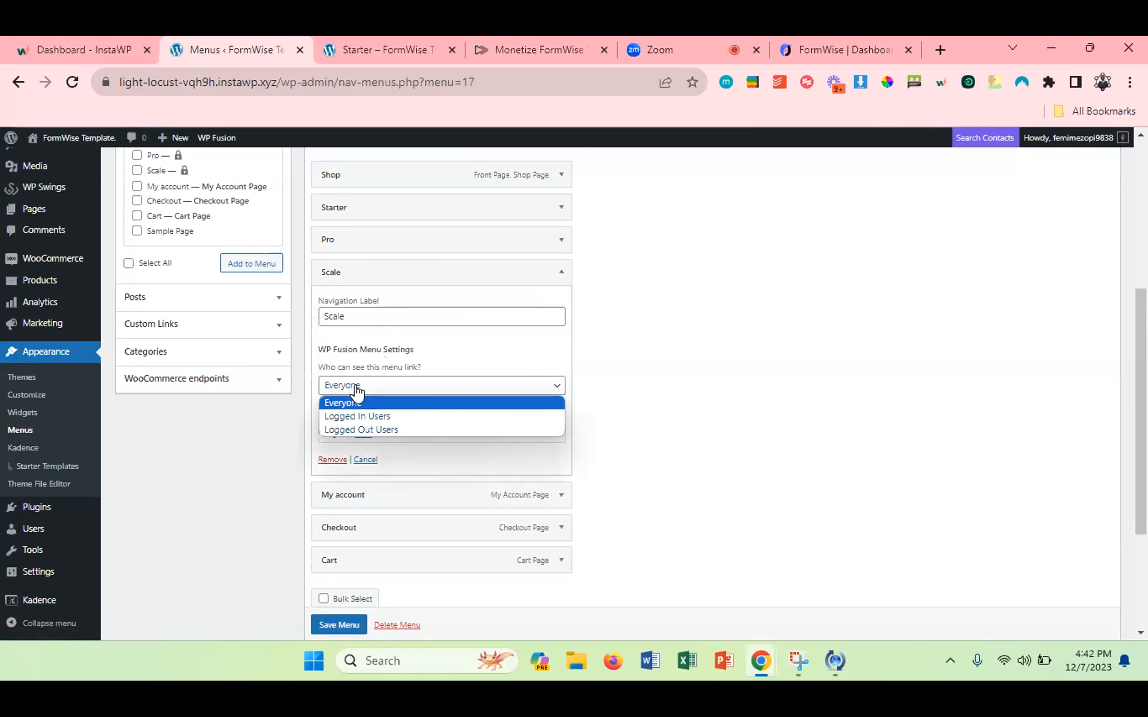
left_click(410, 419)
left_click(357, 427)
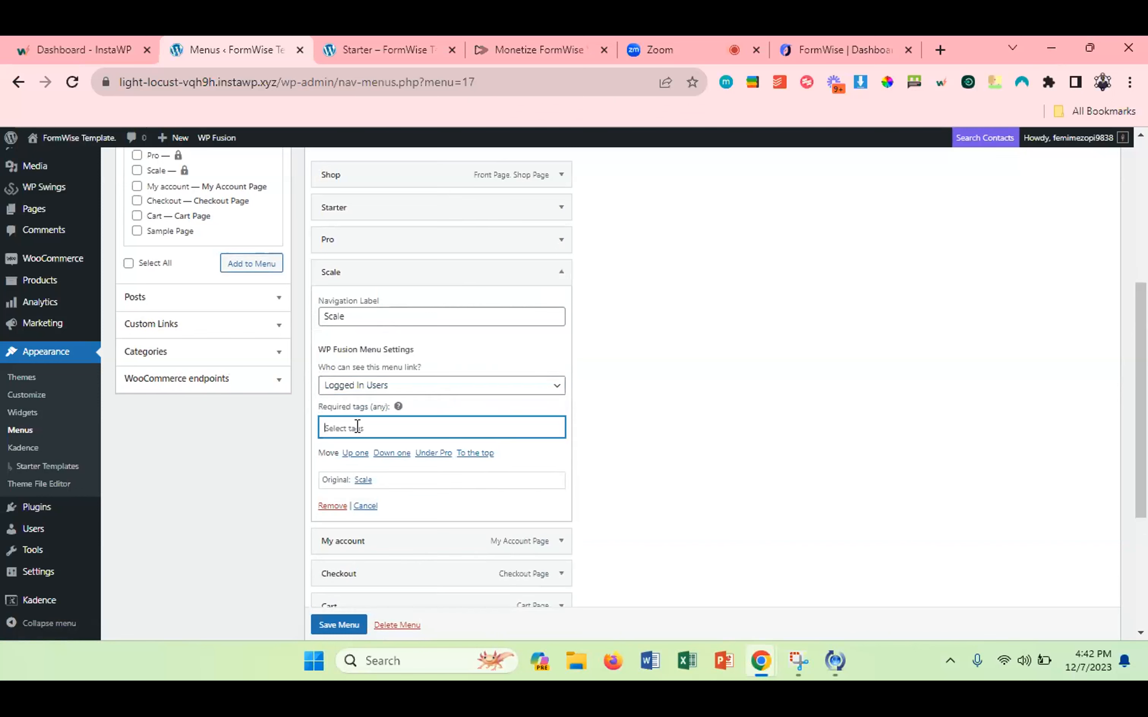
type("scale")
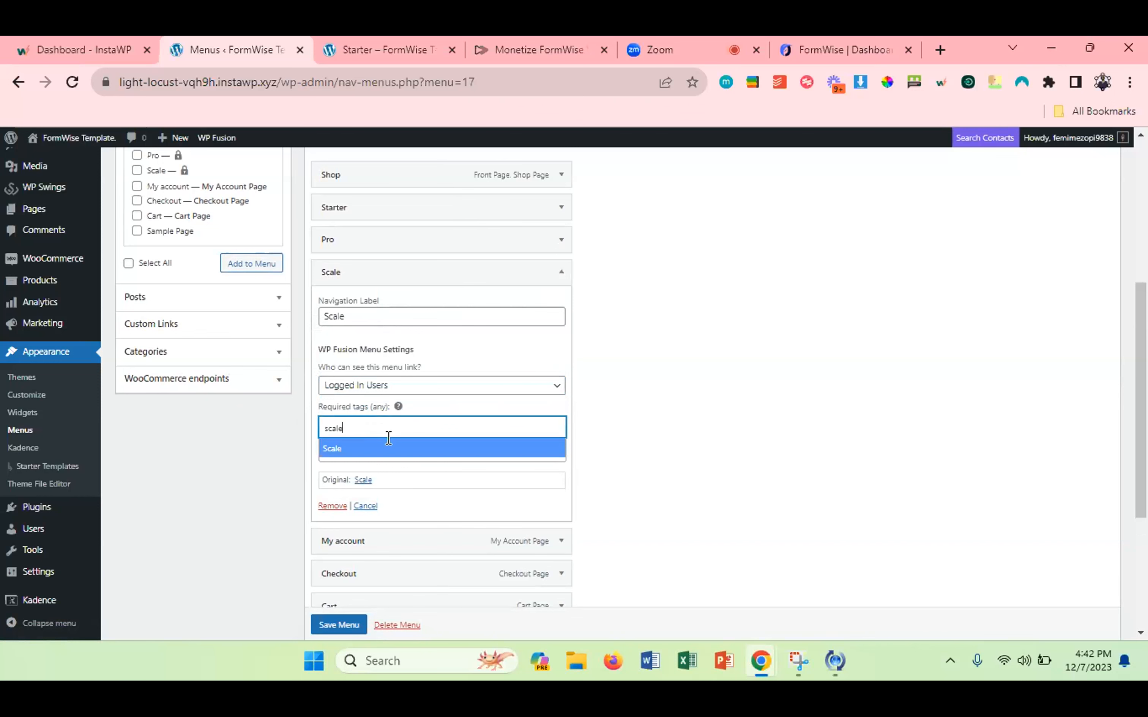
left_click(389, 447)
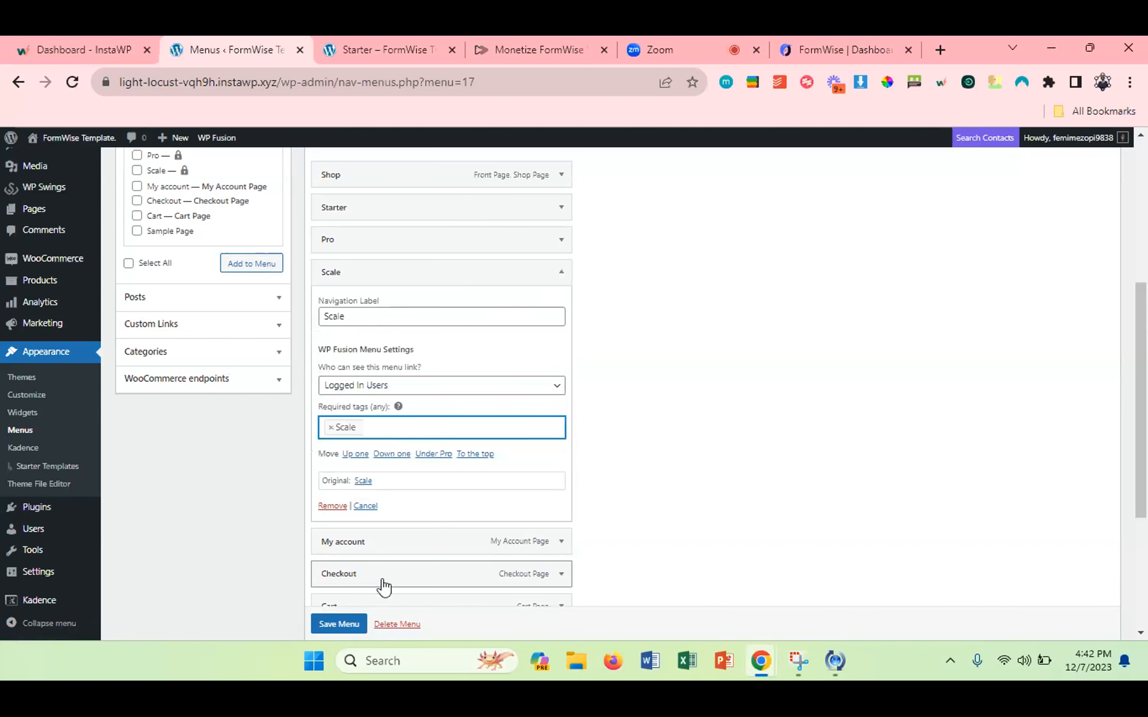
left_click(337, 624)
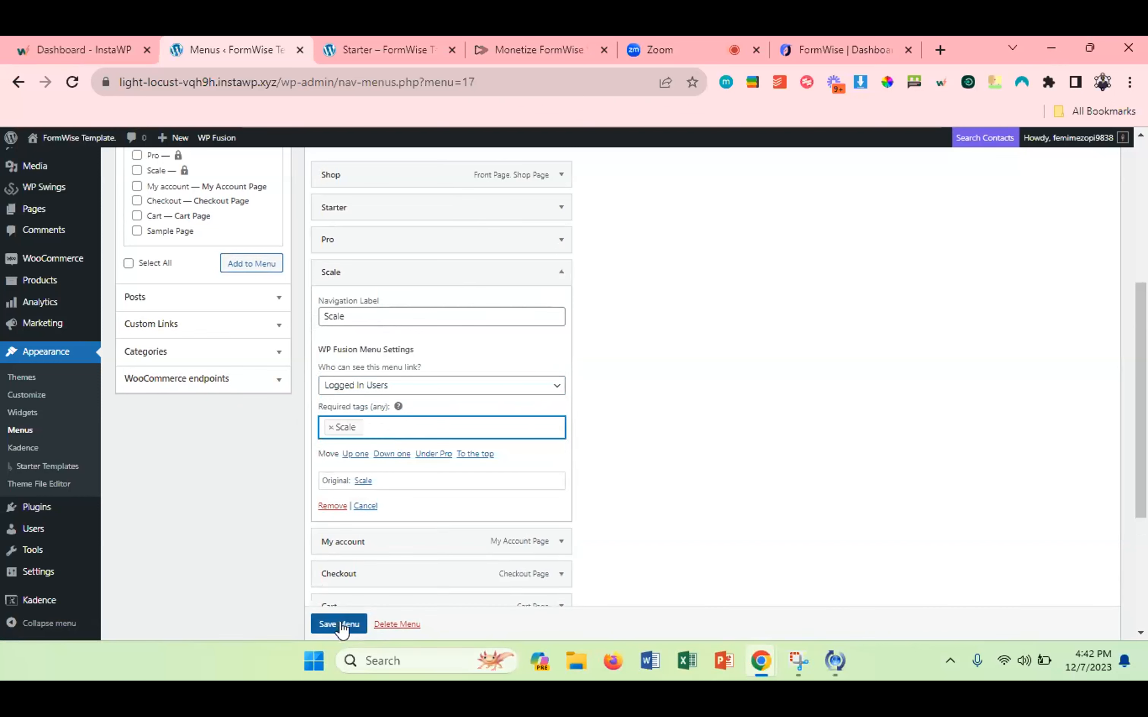
left_click(564, 274)
left_click(337, 569)
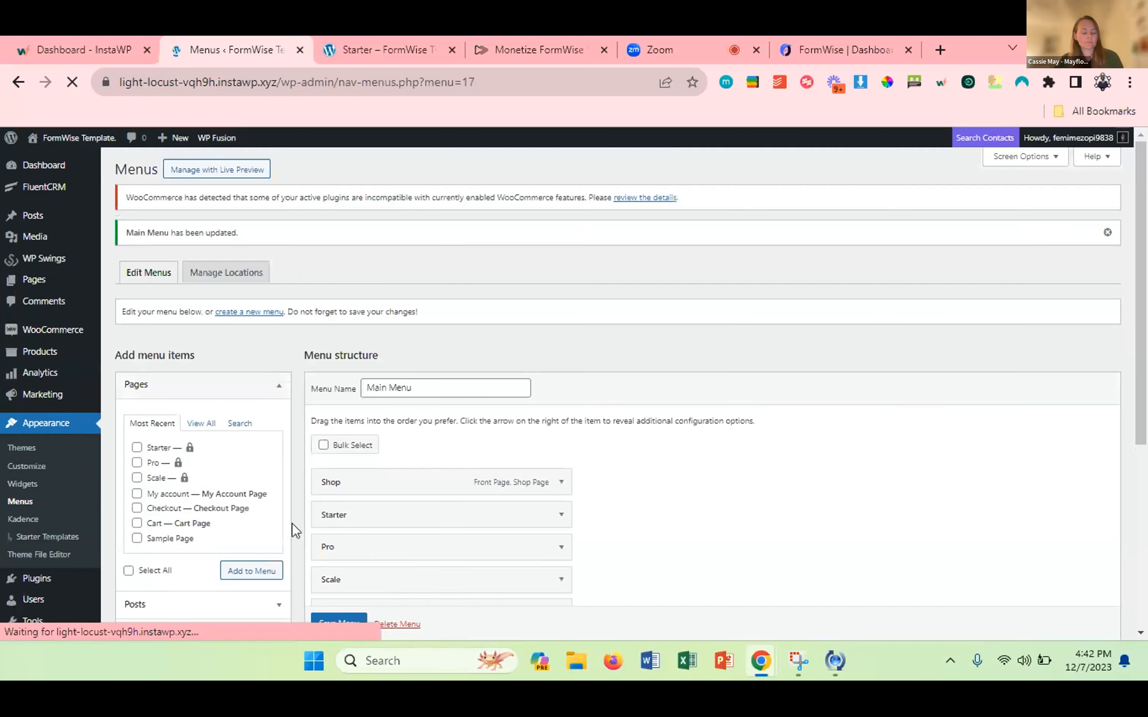
Reload the live Starter page and preview it with the Starter tag to check the navigation links.
left_click(373, 38)
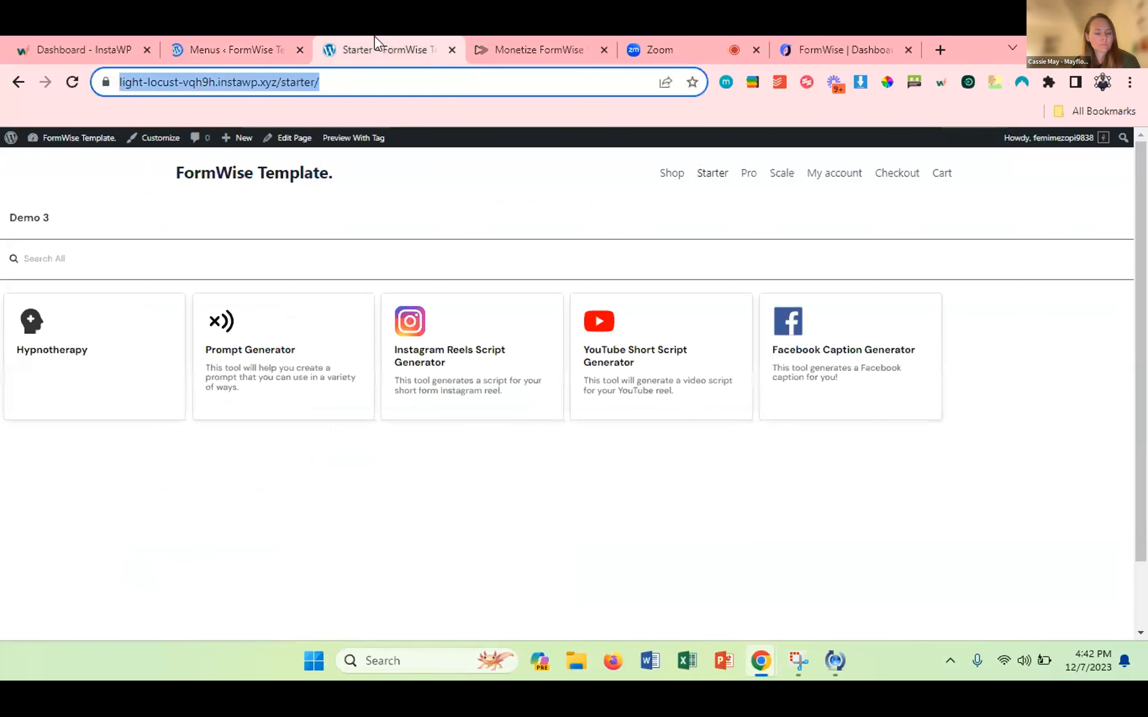
left_click(76, 88)
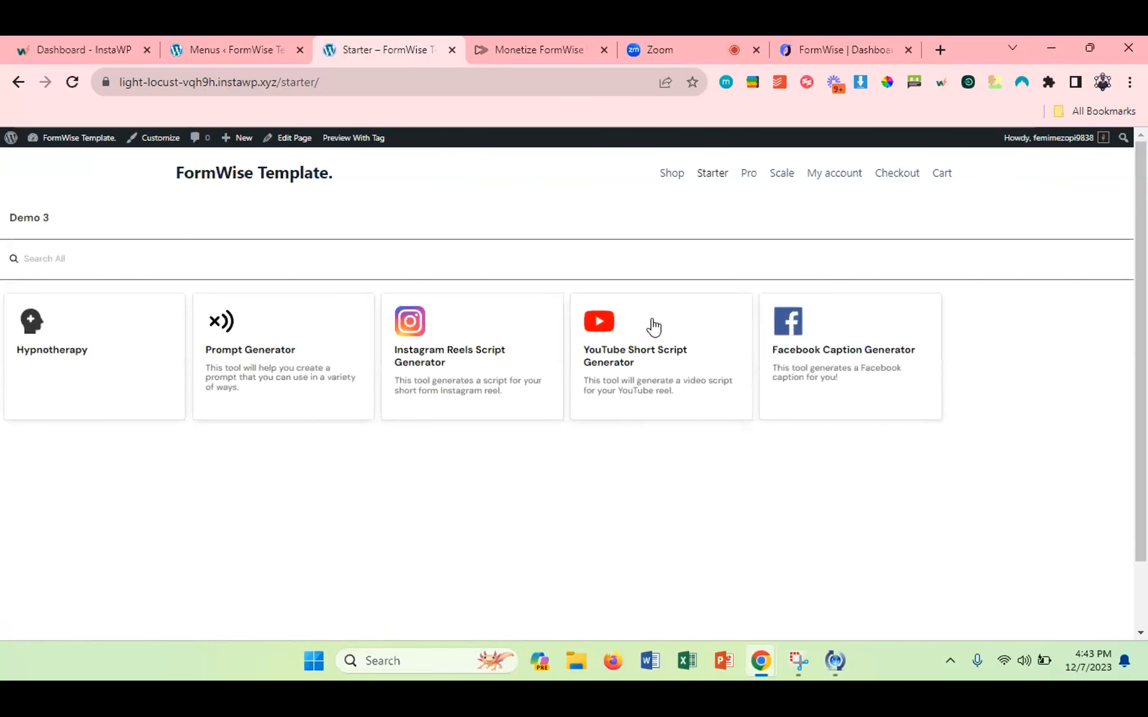
mouse_move(348, 139)
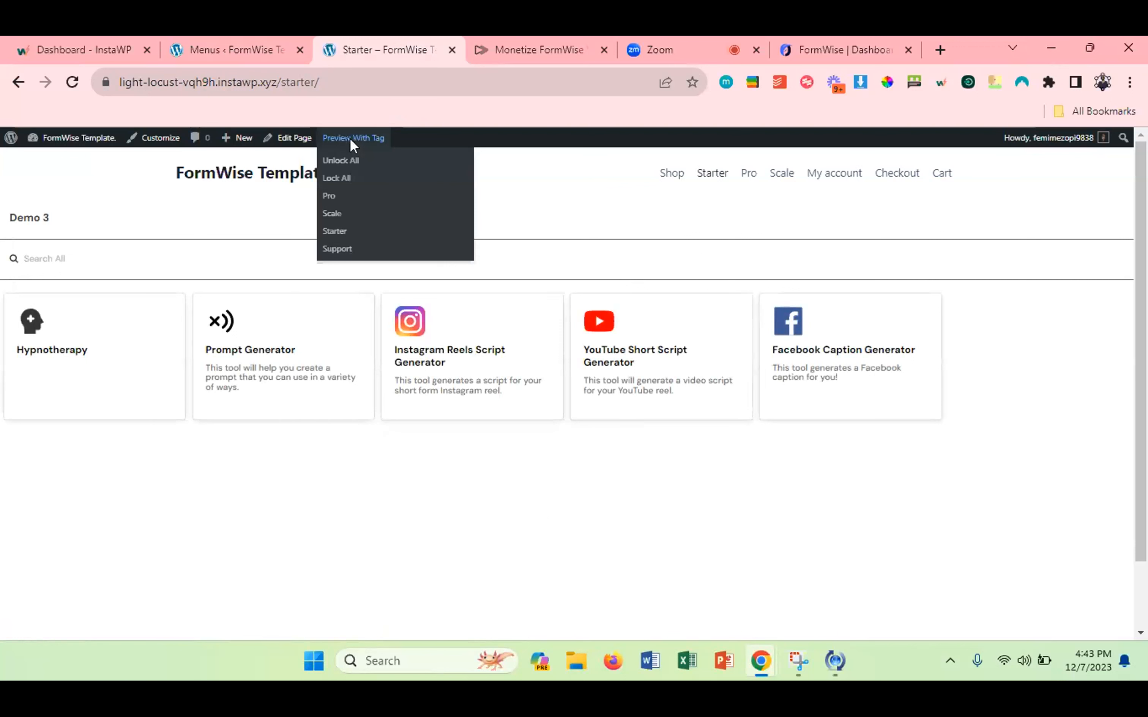
left_click(335, 234)
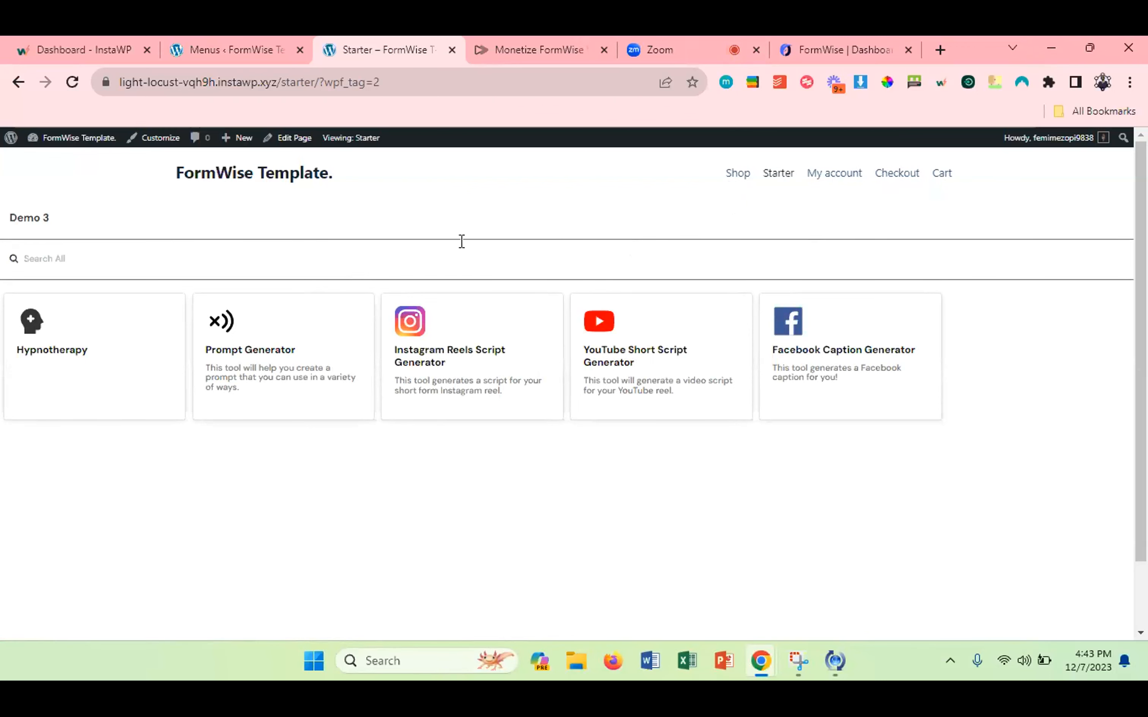
Remove the Starter tag preview filter and try to preview the page with the Scale tag.
mouse_move(343, 140)
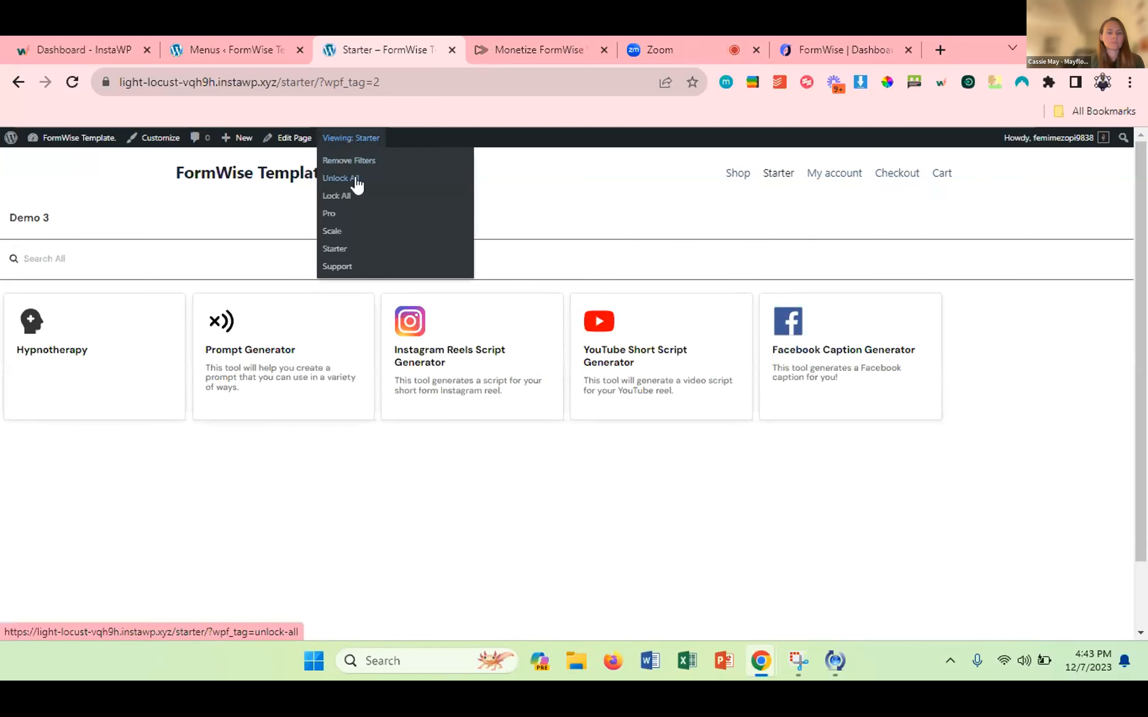
left_click(347, 162)
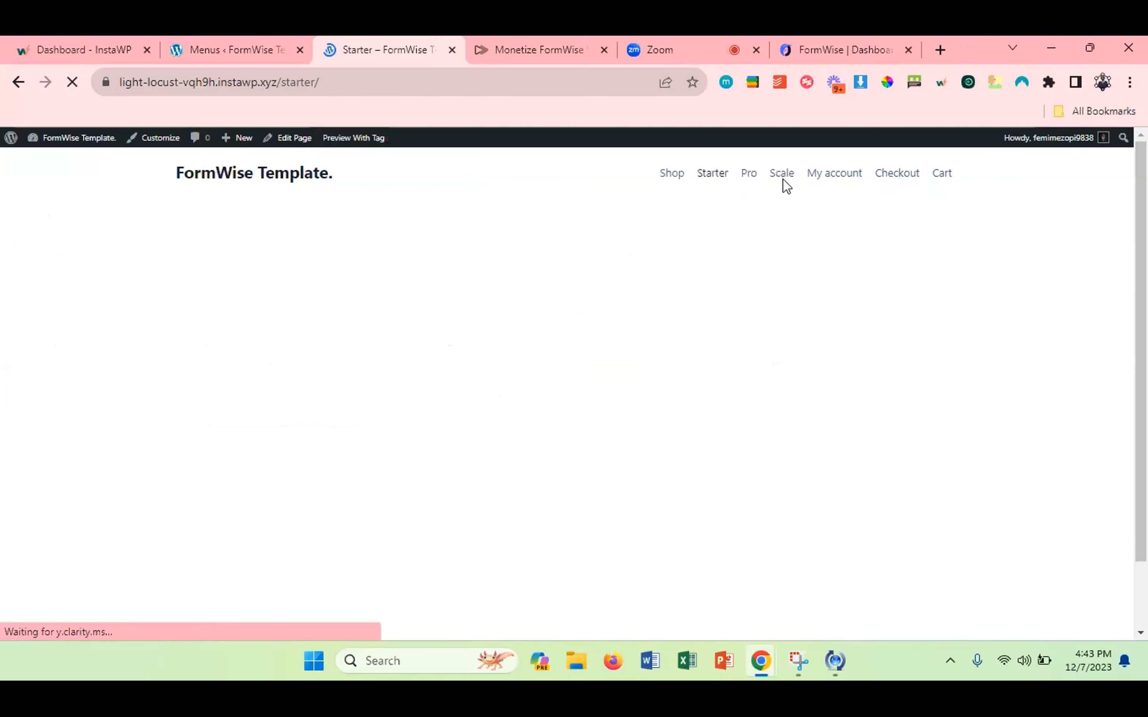
mouse_move(340, 139)
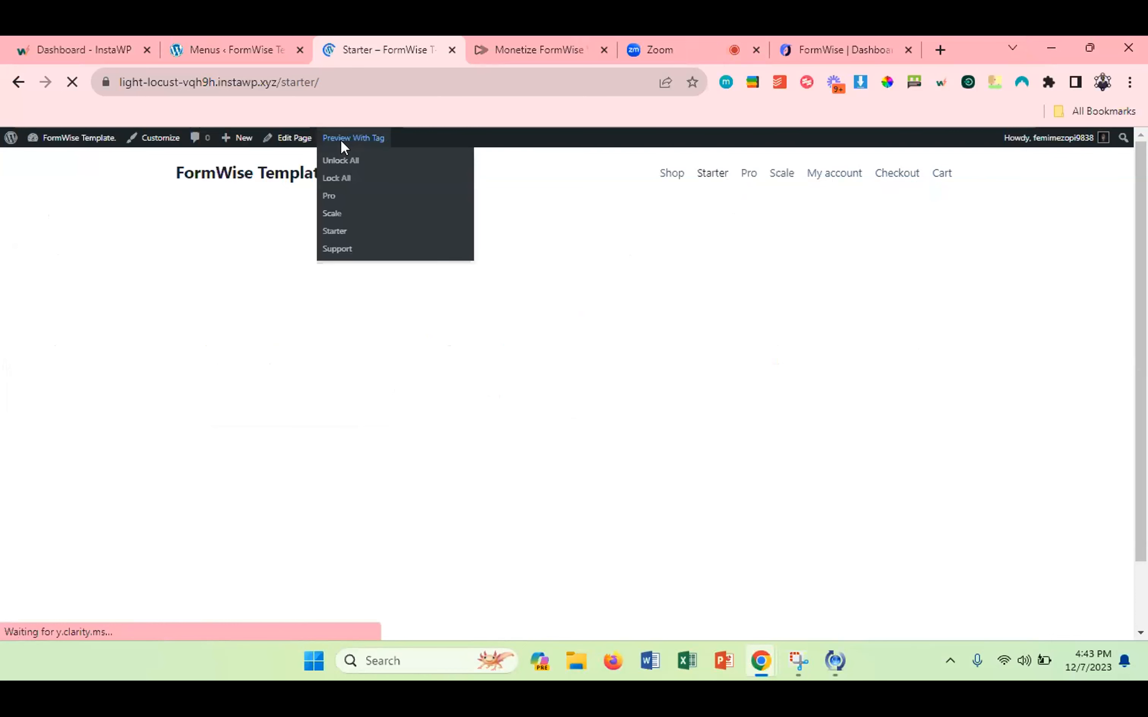
left_click(334, 215)
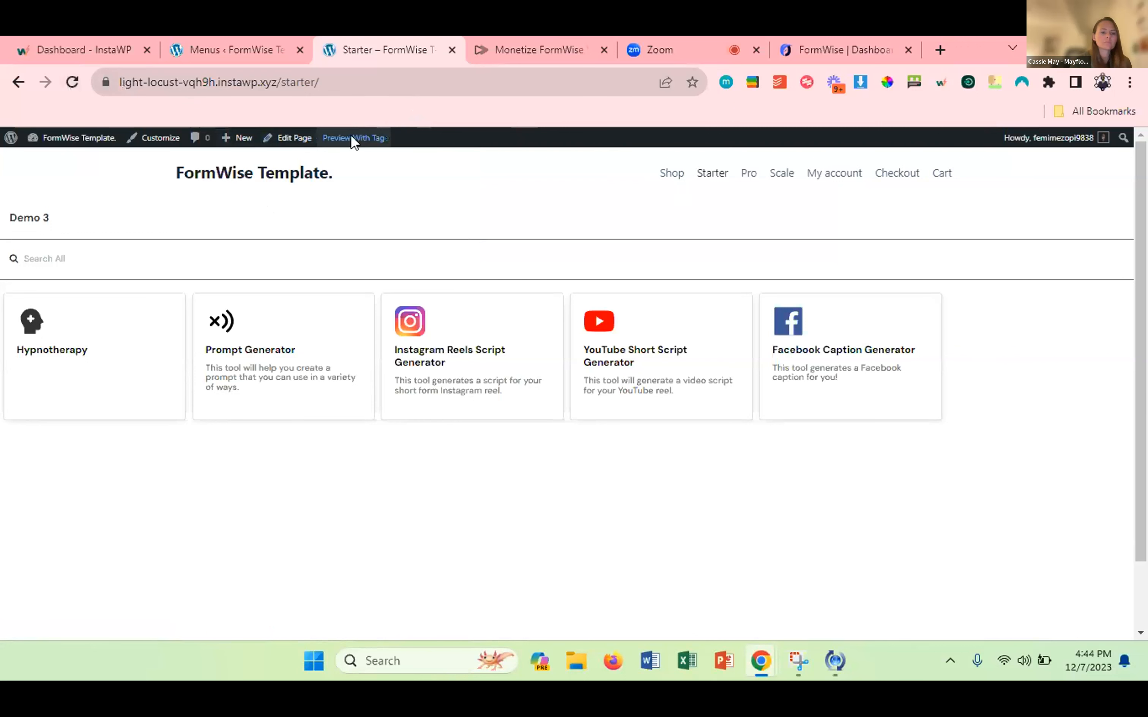
mouse_move(351, 138)
left_click(329, 215)
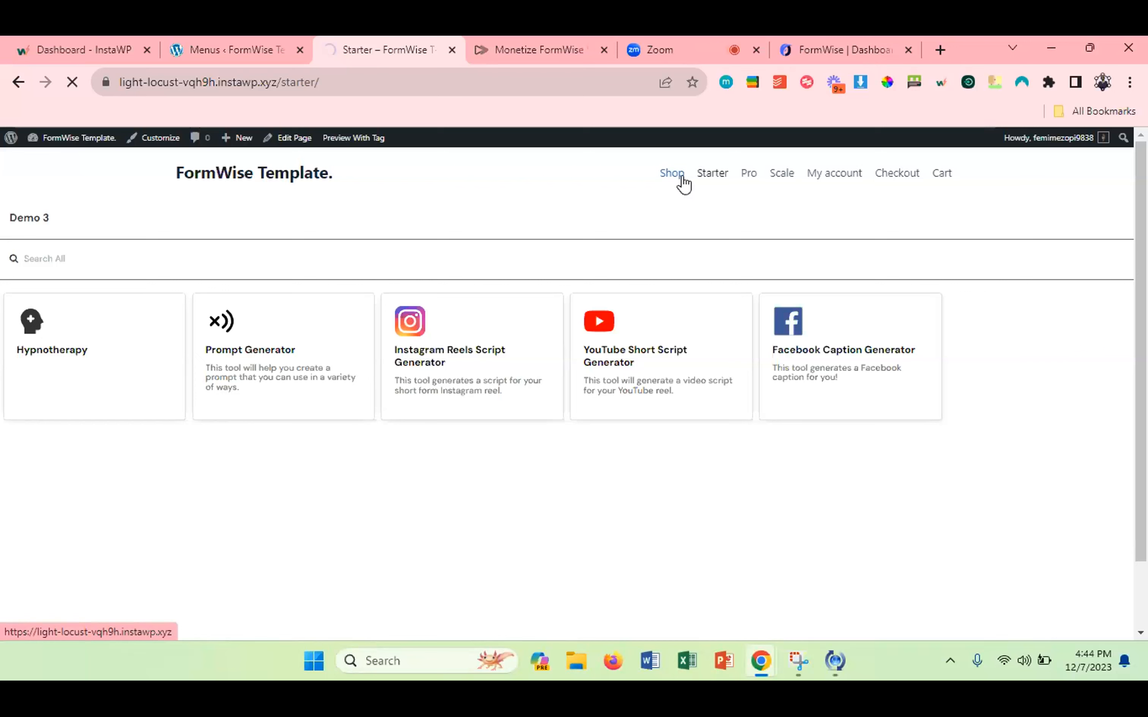
Switch to the Kuicklist checklist for monetizing FormWise and mark Set A Category Name under WooCommerce Settings as done.
left_click(524, 36)
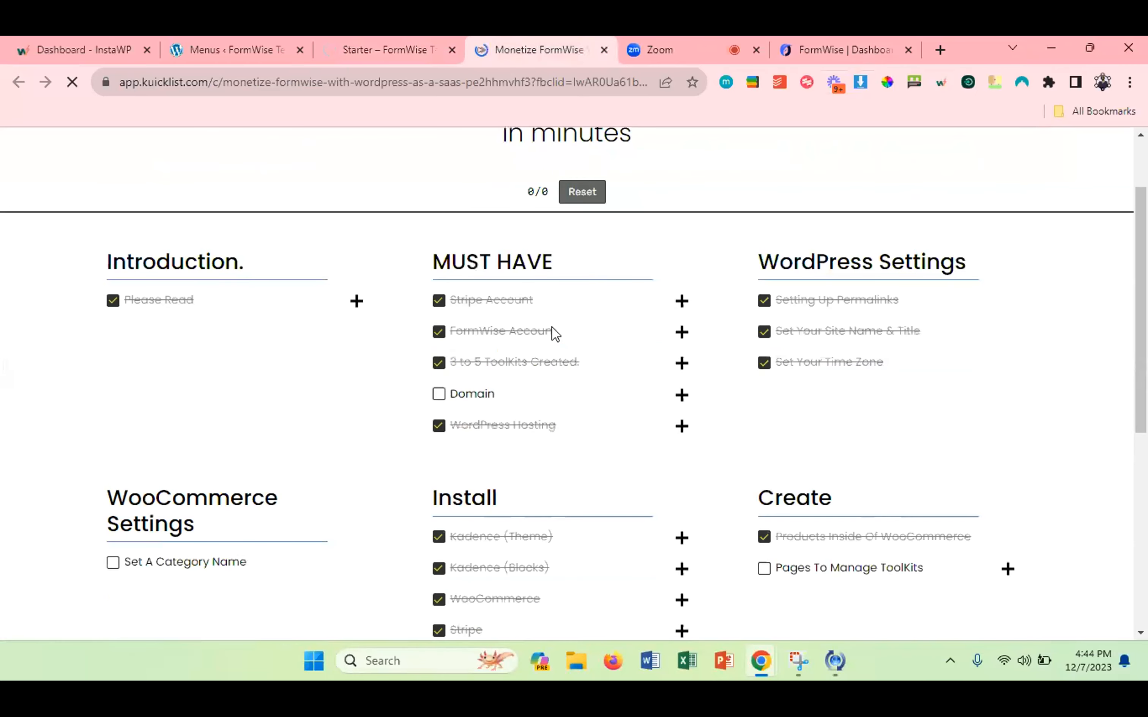
scroll(738, 294, "down", 5)
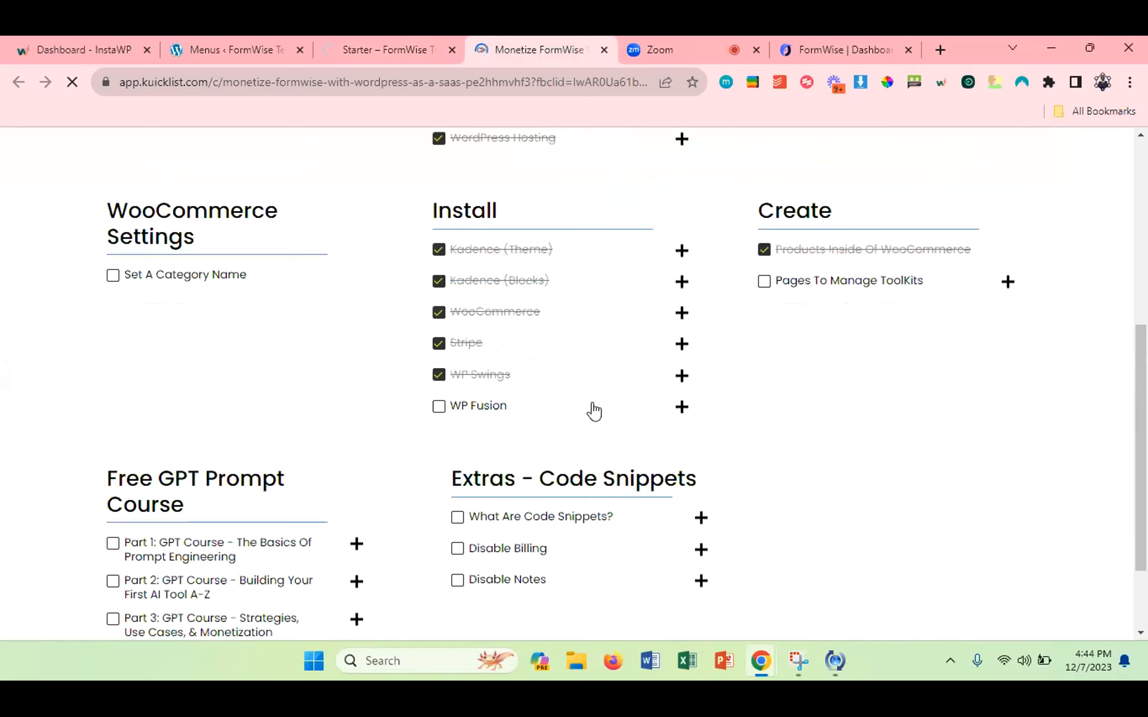
scroll(593, 410, "down", 1)
scroll(594, 410, "down", 1)
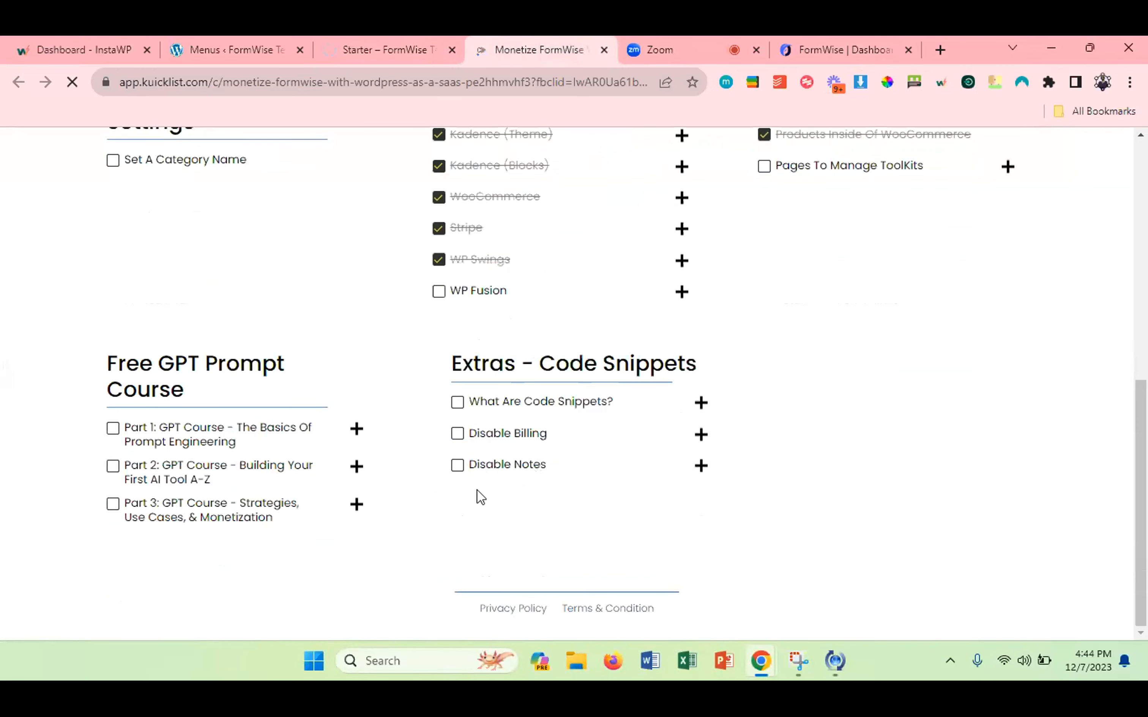
scroll(466, 494, "up", 8)
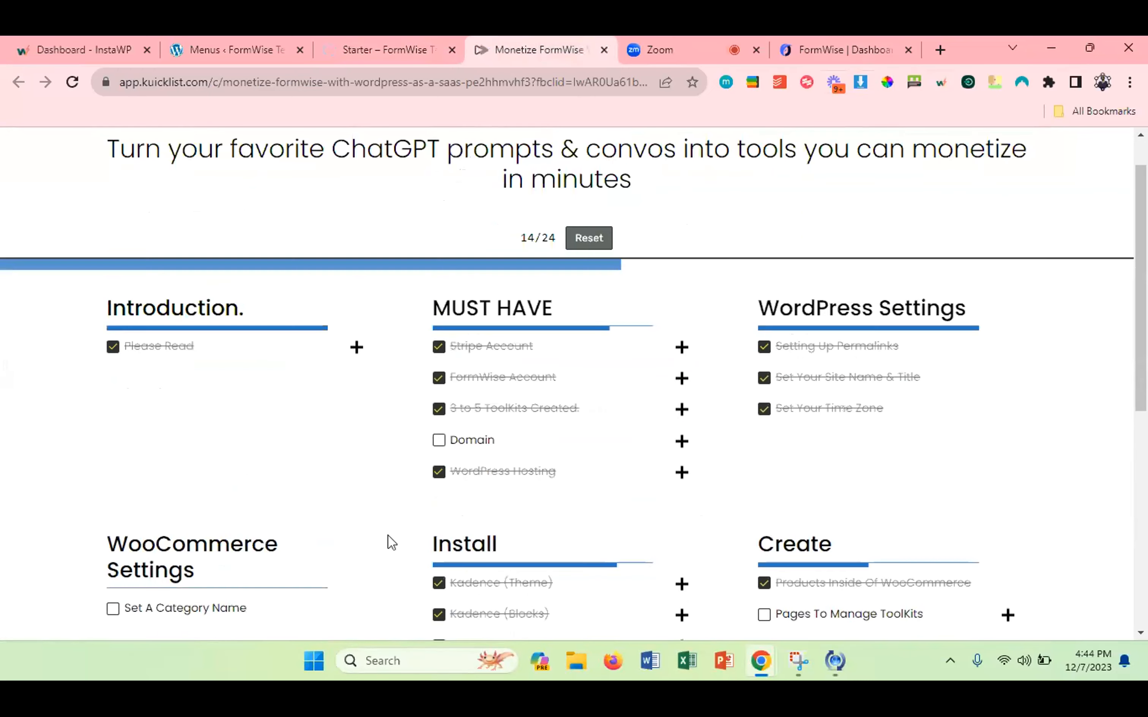
left_click(113, 609)
scroll(446, 463, "down", 2)
scroll(446, 463, "down", 3)
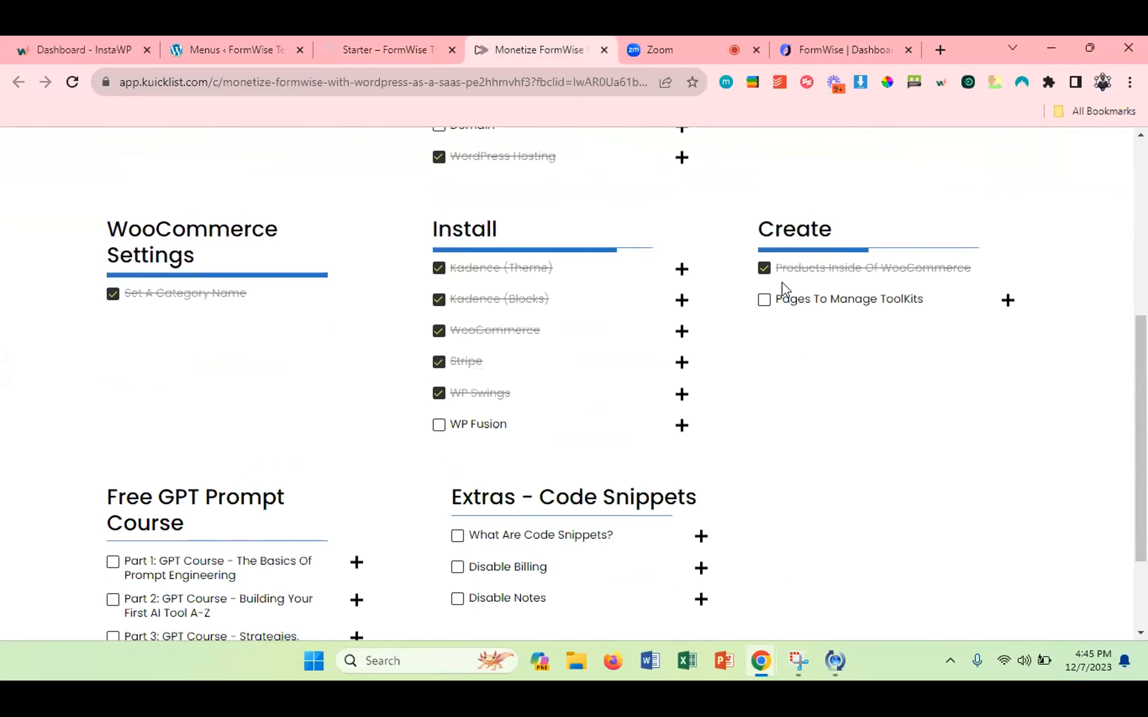
Mark Pages To Manage ToolKits under Create as done and review the checklist's overall progress.
left_click(765, 304)
scroll(638, 369, "down", 2)
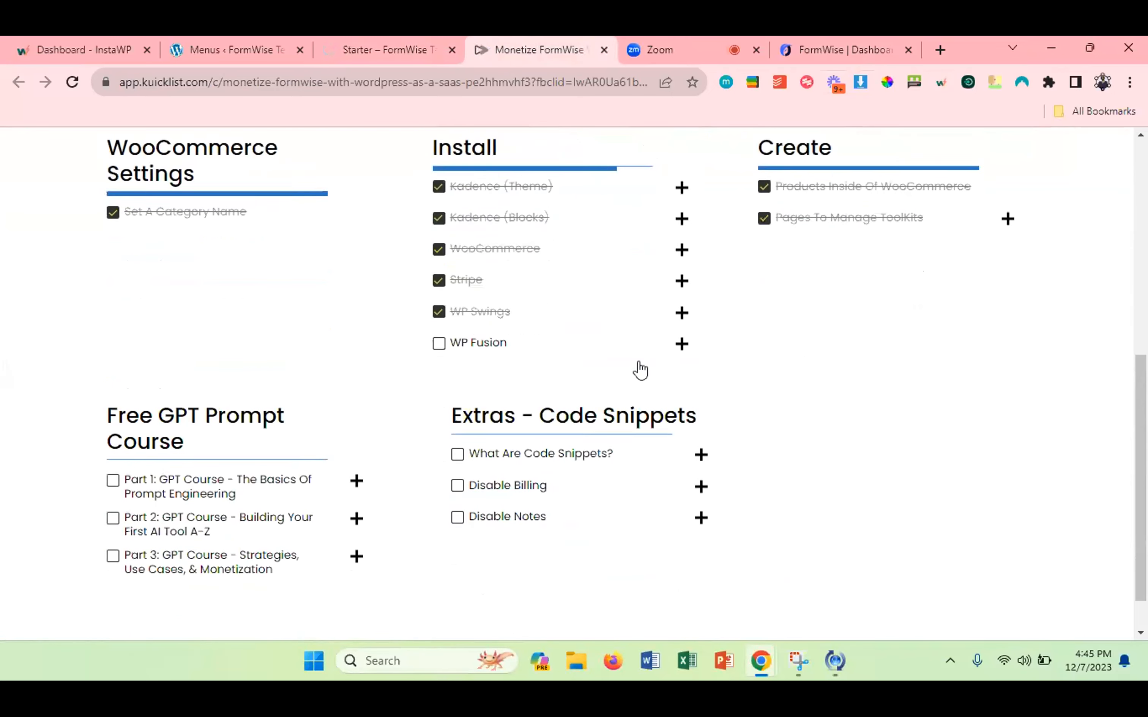
scroll(566, 369, "up", 8)
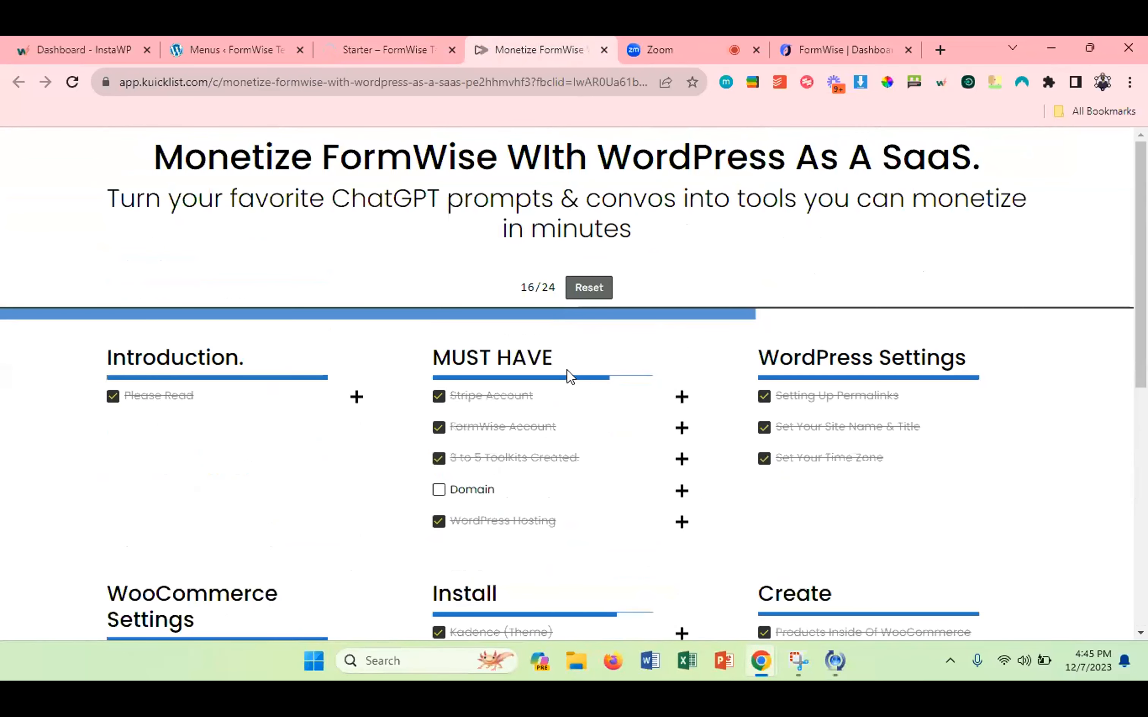
Copy the live Starter page's address and open a new incognito window.
left_click(388, 41)
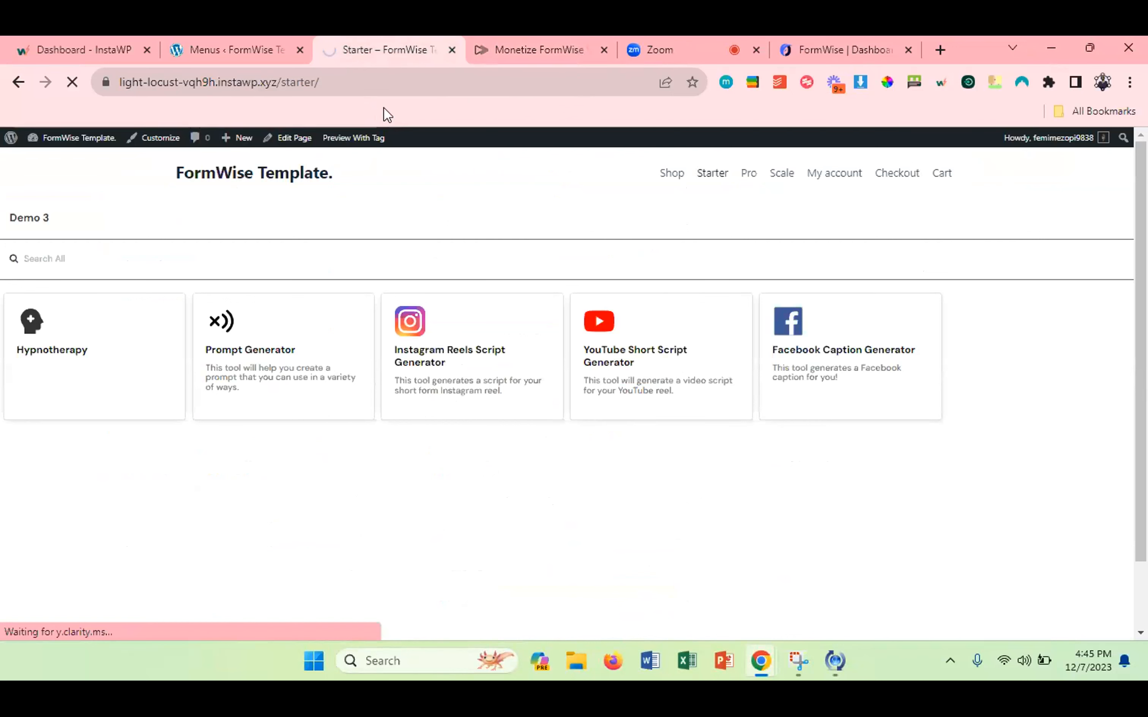
left_click(252, 88)
key("ctrl+c")
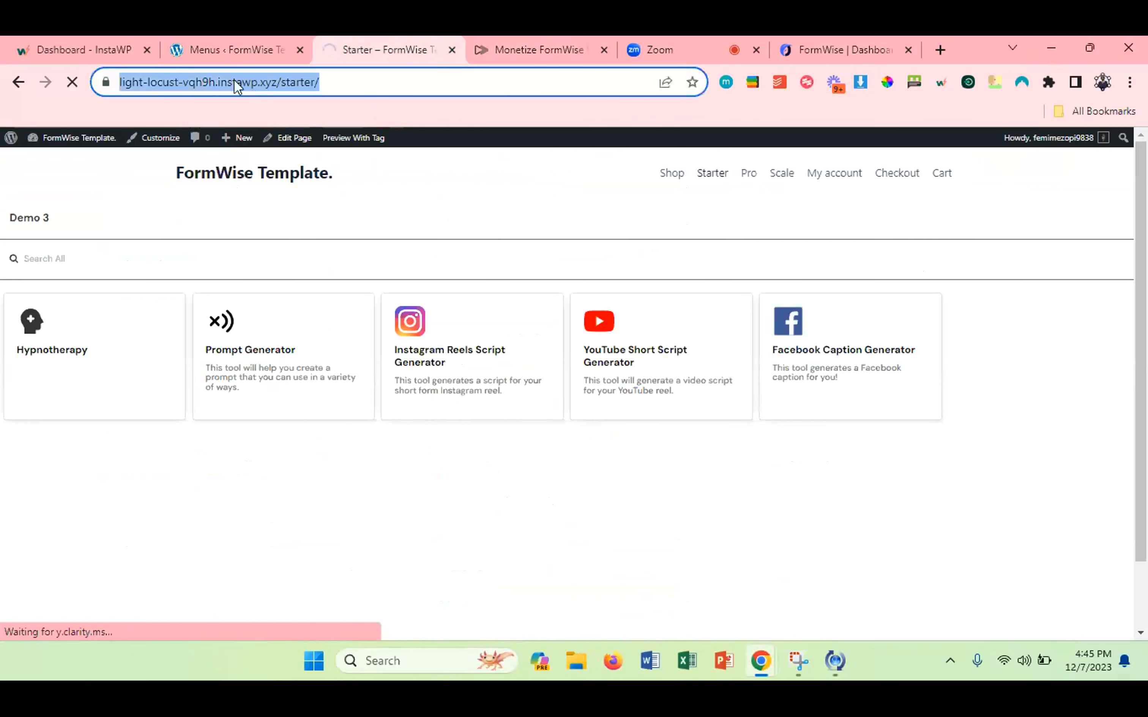
left_click(1130, 83)
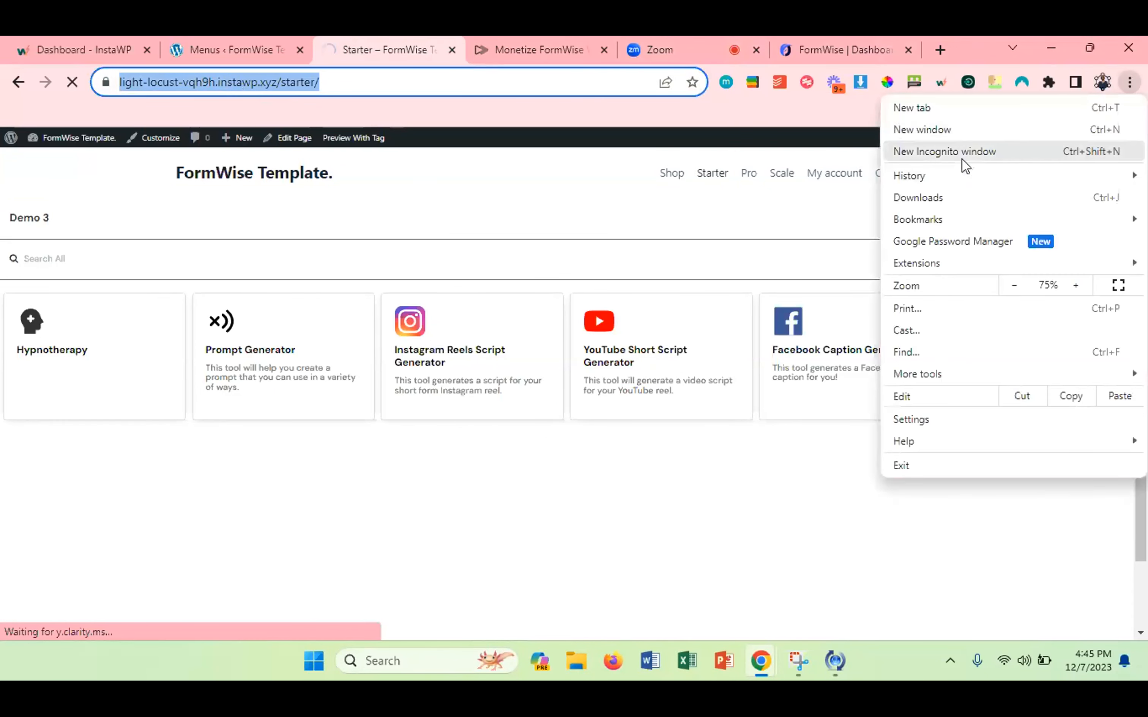
left_click(962, 156)
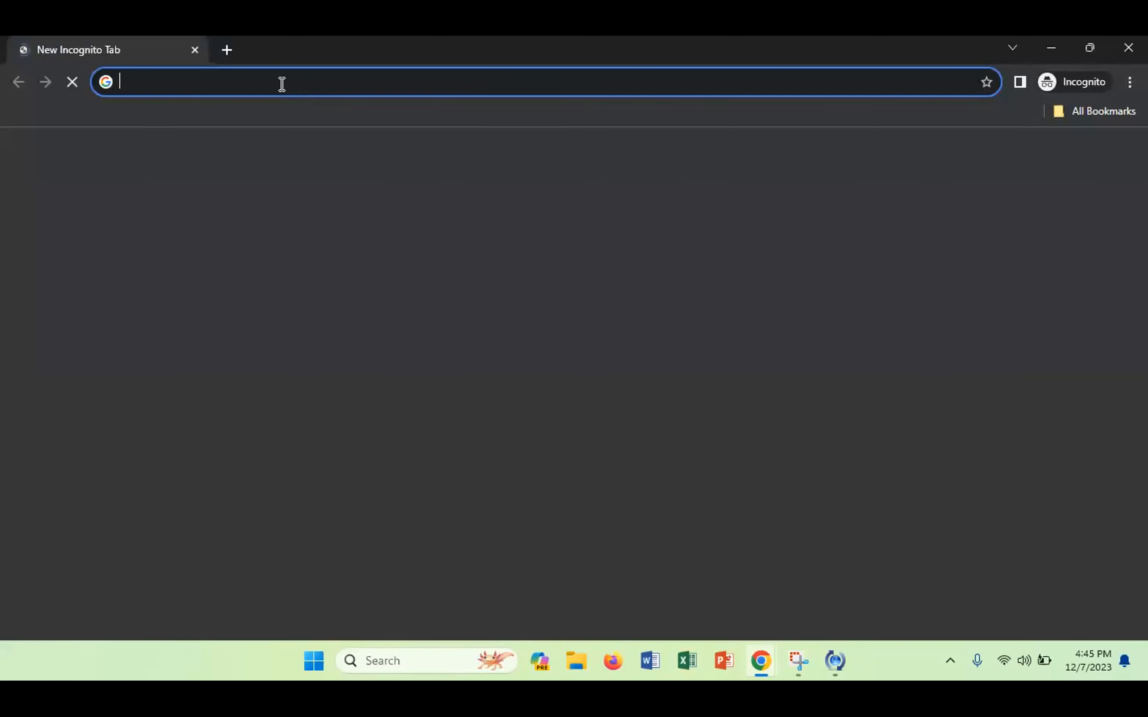
Load the copied site address with starter replaced by shop, light-locust-vqh9h.instawp.xyz/shop, to view the store as a logged-out visitor.
key("ctrl+v")
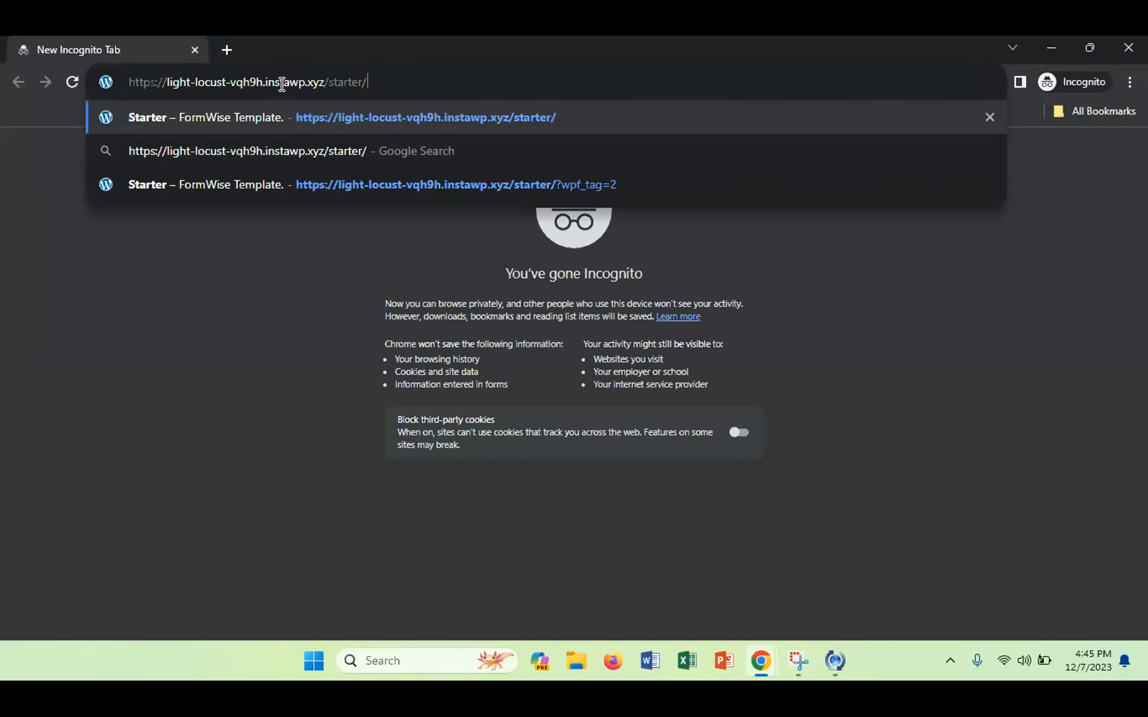
key("BackSpace")
key("BackSpace")
key("BackSpace")
key("BackSpace")
key("BackSpace")
key("BackSpace")
key("BackSpace")
type("shop")
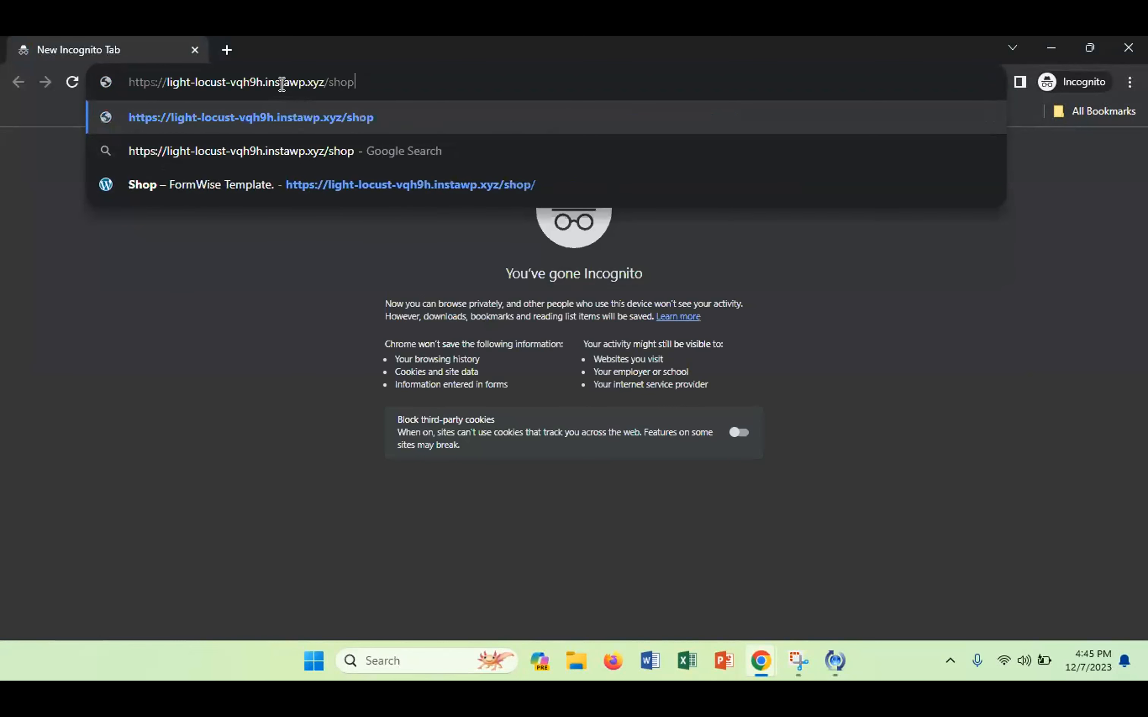
key("Return")
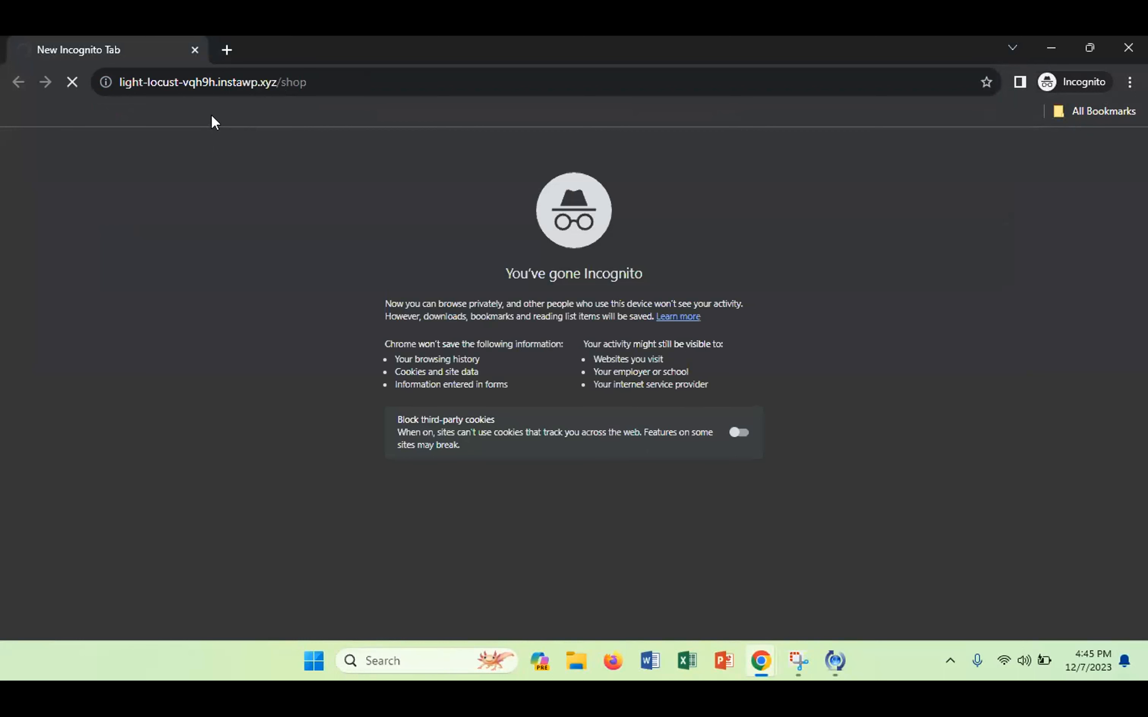
Minimize the incognito window and switch to the Zoom meeting to check on the call.
left_click(1049, 39)
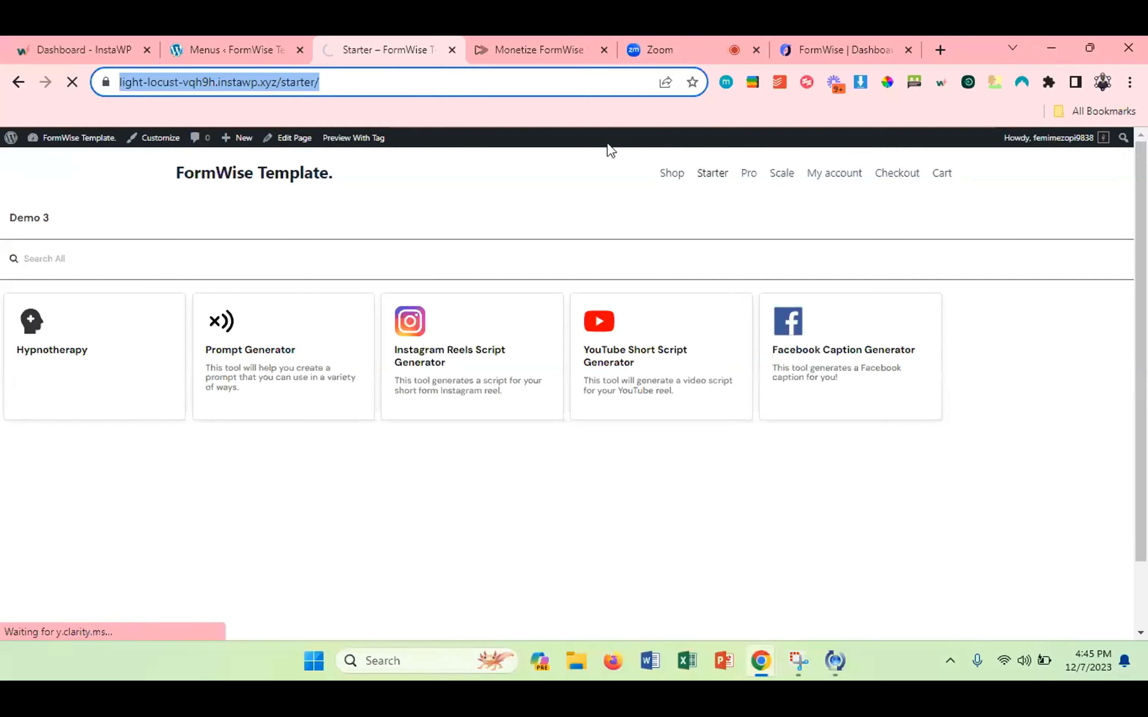
left_click(700, 38)
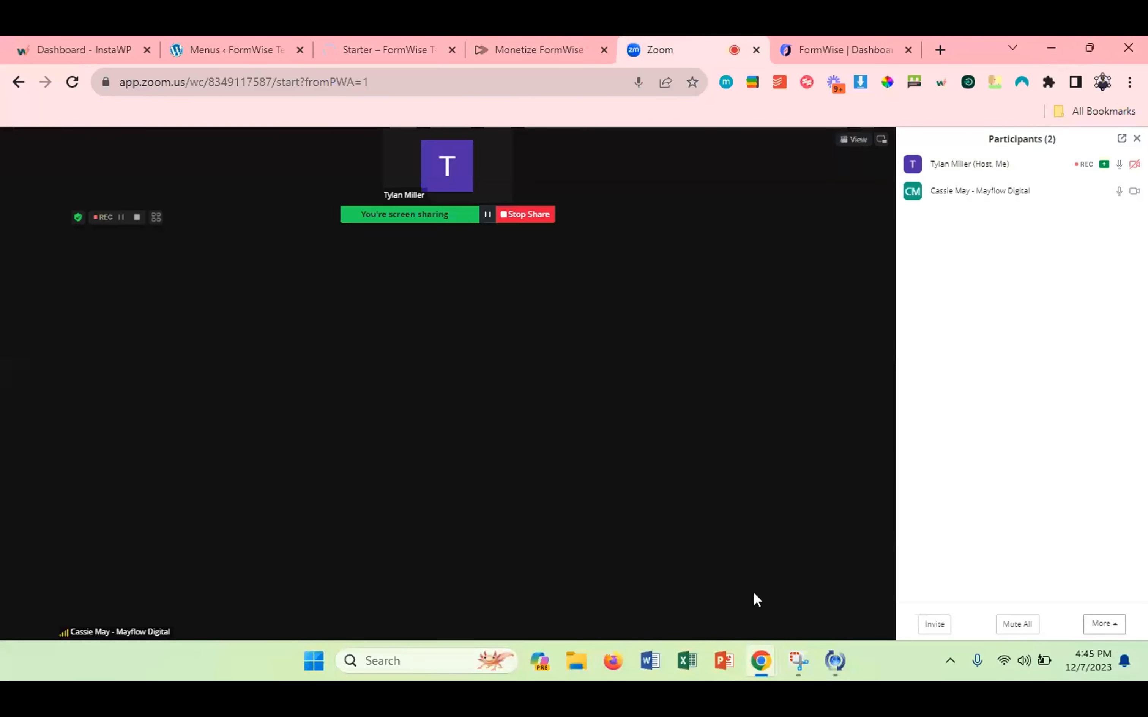